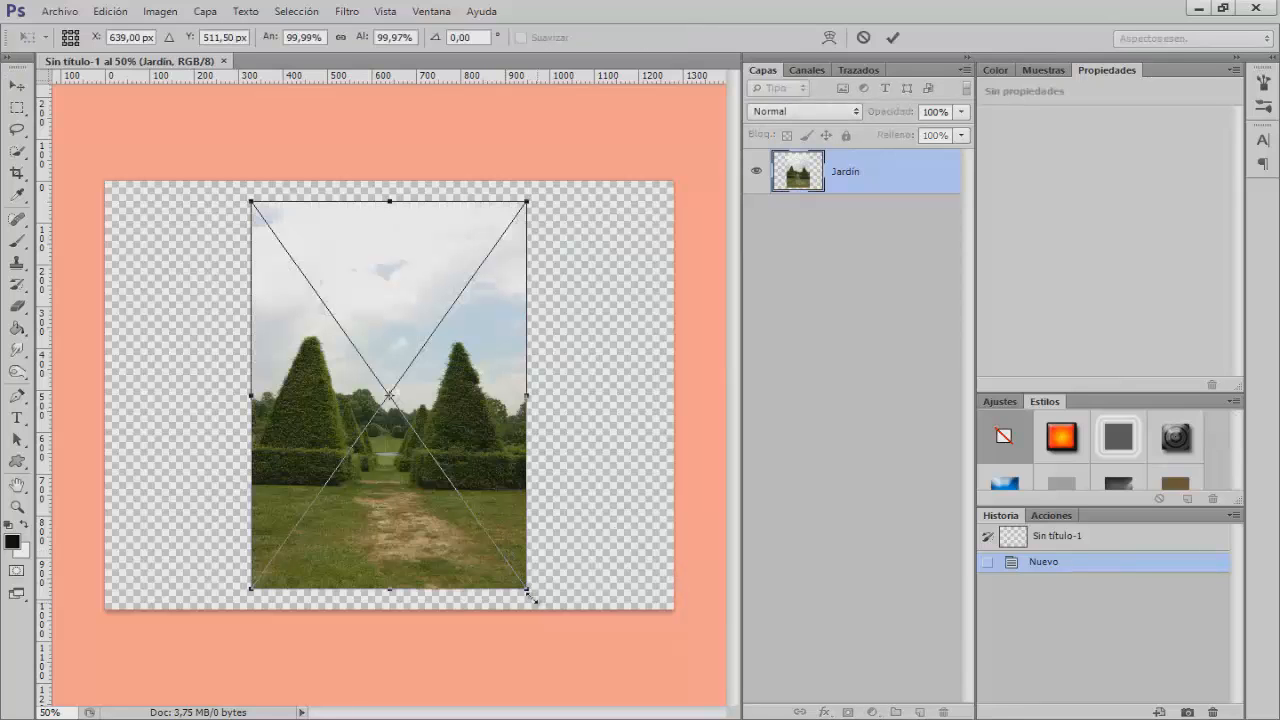
Scale the placed Jardín image proportionally to about 211% and move it up to about X 656 px, Y 382 px
drag(527, 591, 772, 713)
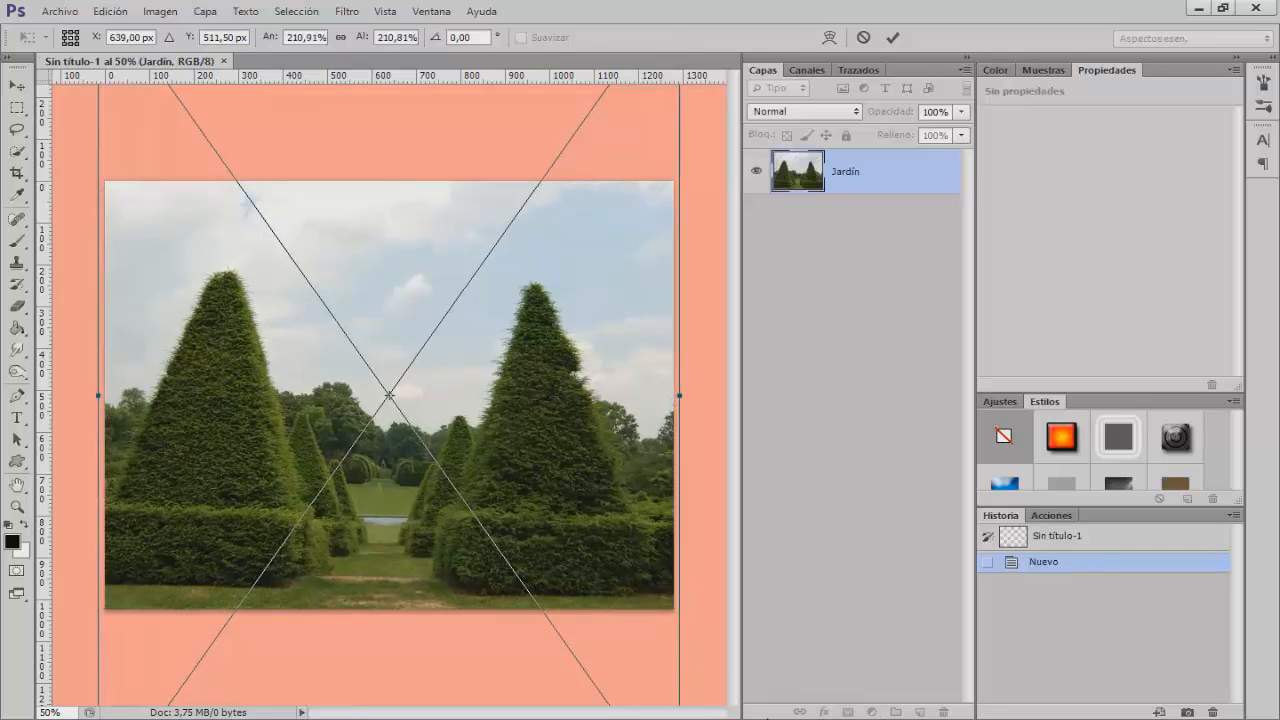
key(ctrl+minus)
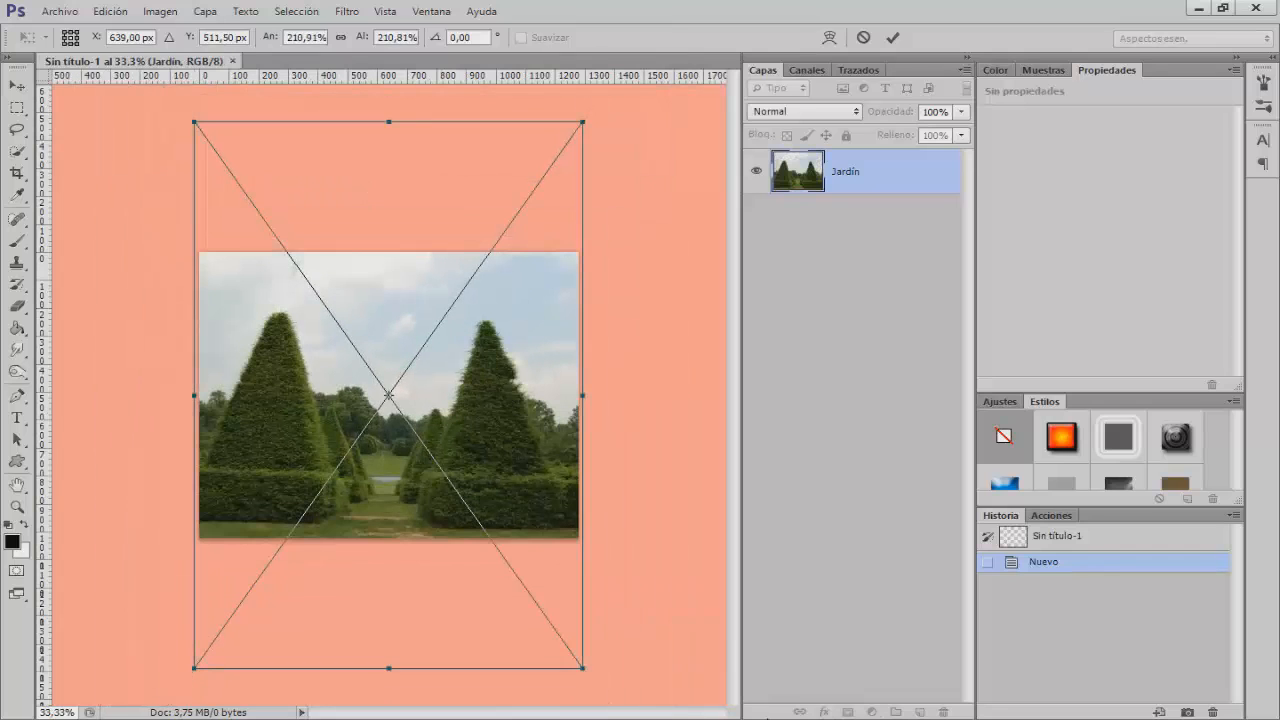
drag(535, 387, 529, 344)
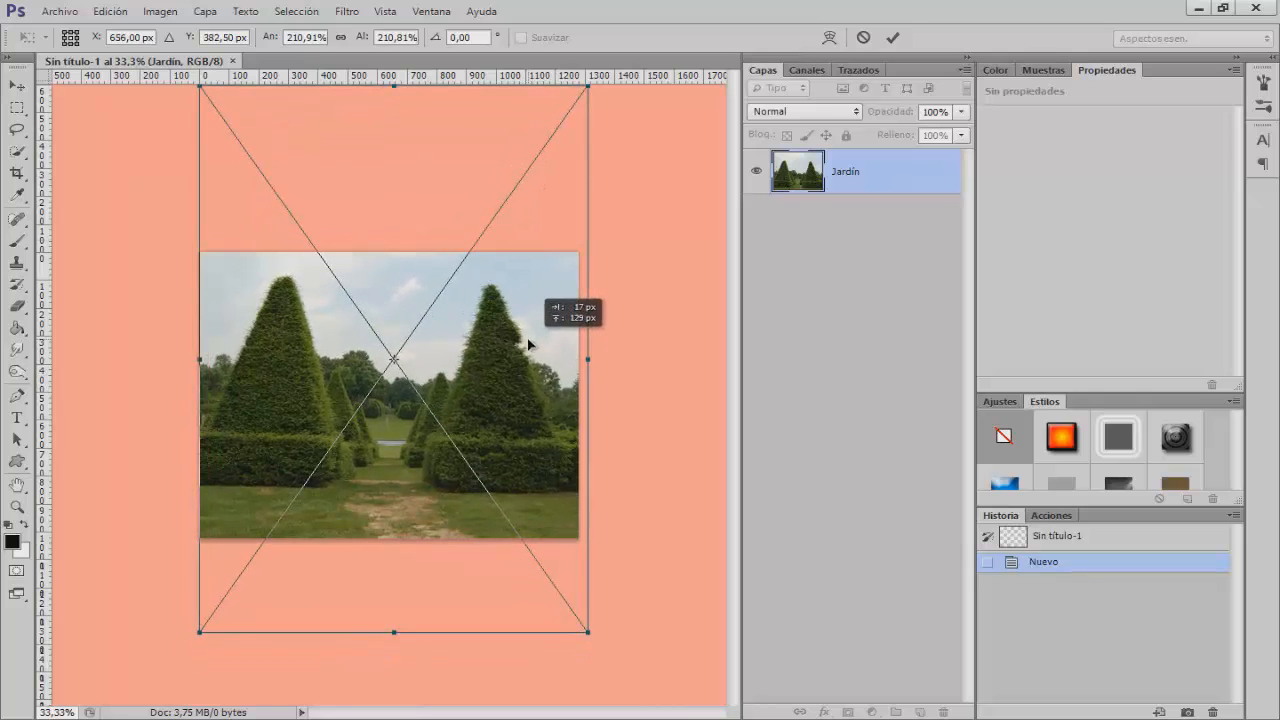
Enlarge the Jardín image to about 217%, rotate it about -1.65° and shift it left to X 641 px, committing the placement
drag(590, 634, 612, 650)
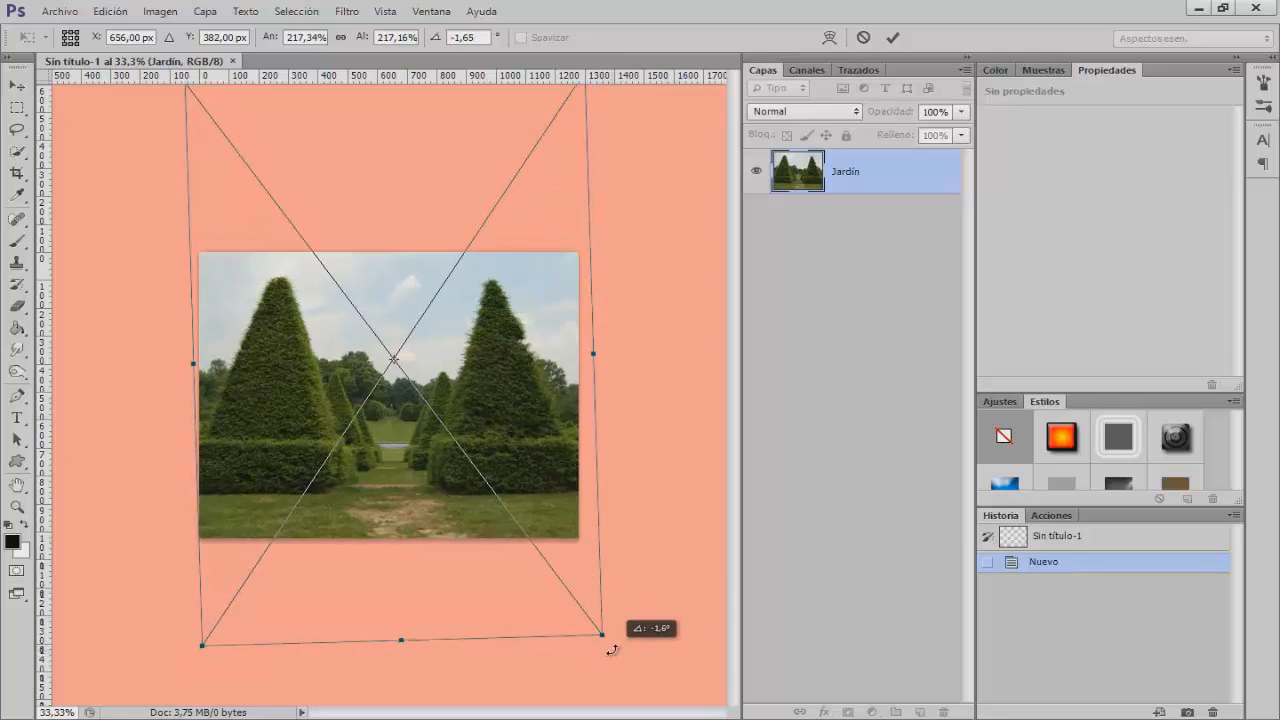
key(Left)
key(Left)
key(Left)
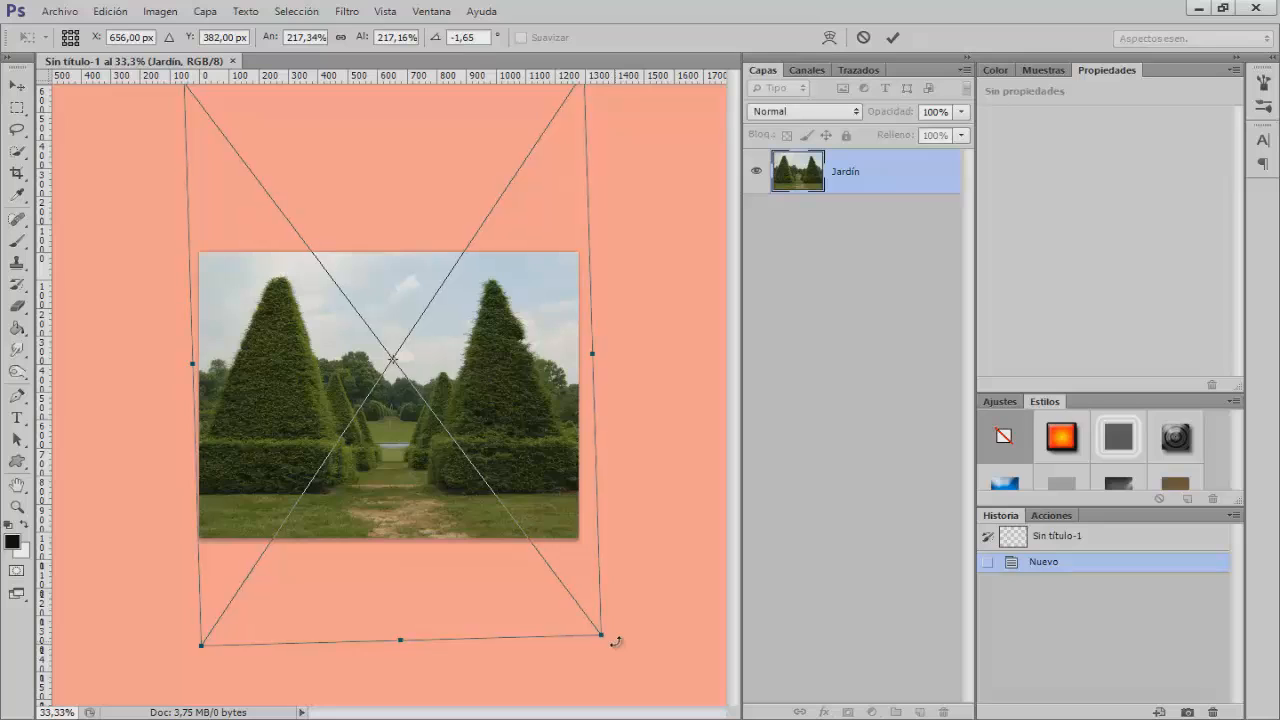
key(Left)
key(Left)
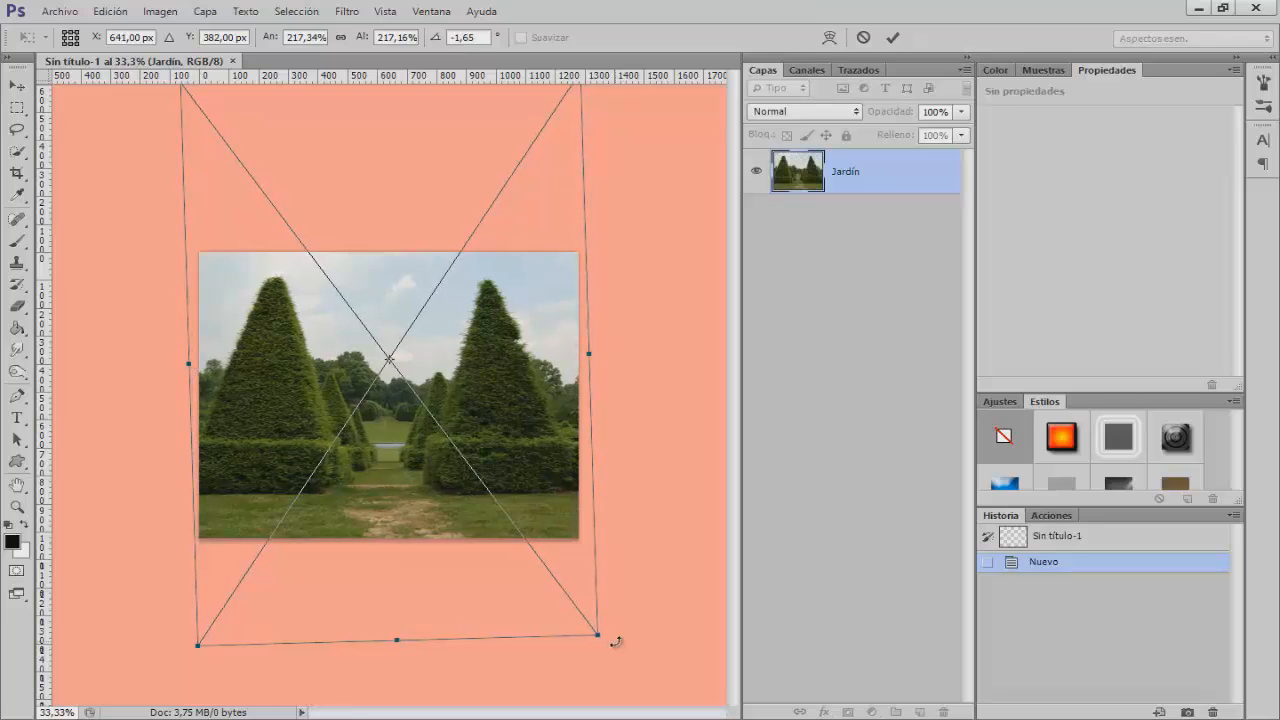
key(Return)
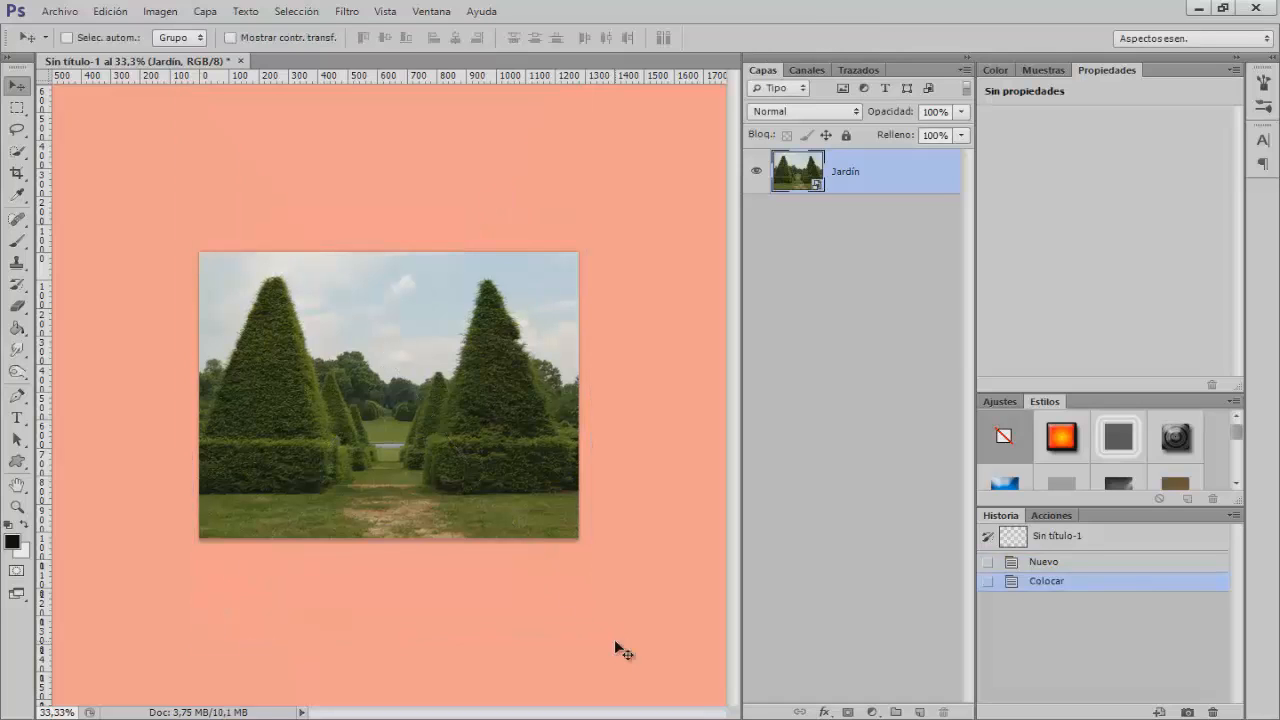
Apply a Gaussian Blur with a 6 px radius to the Jardín layer as a smart filter
key(ctrl+plus)
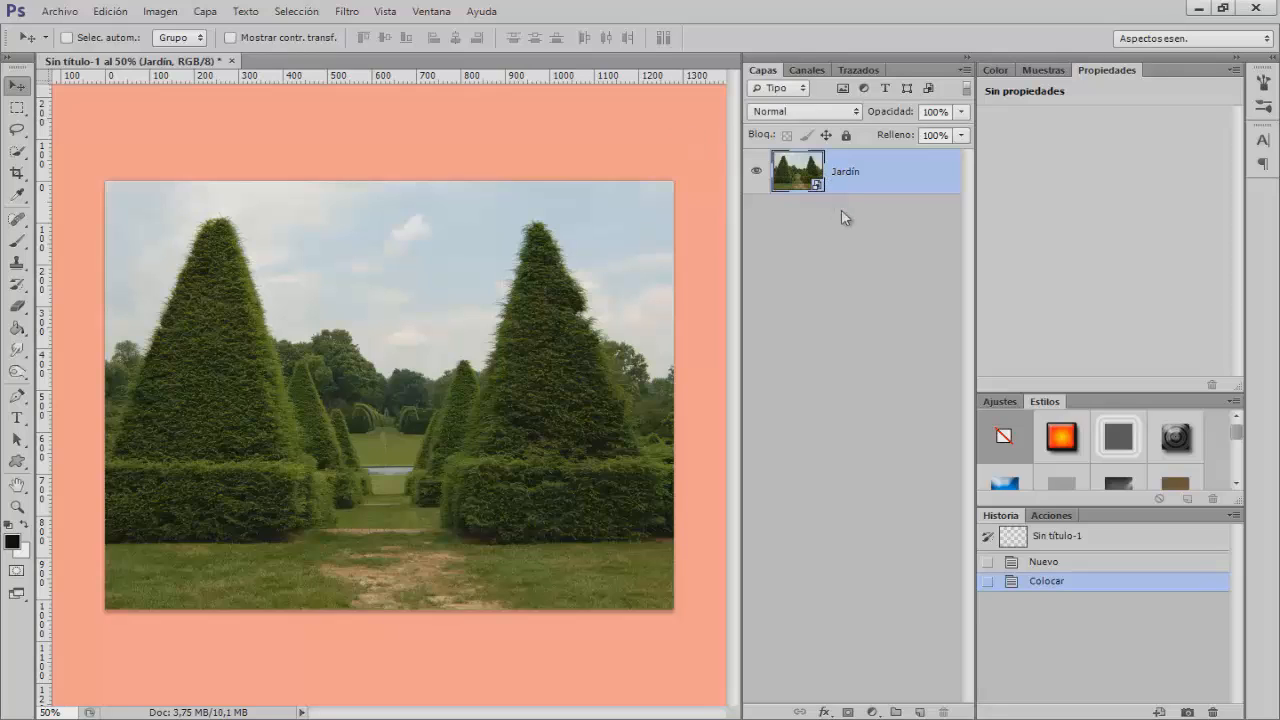
click(350, 12)
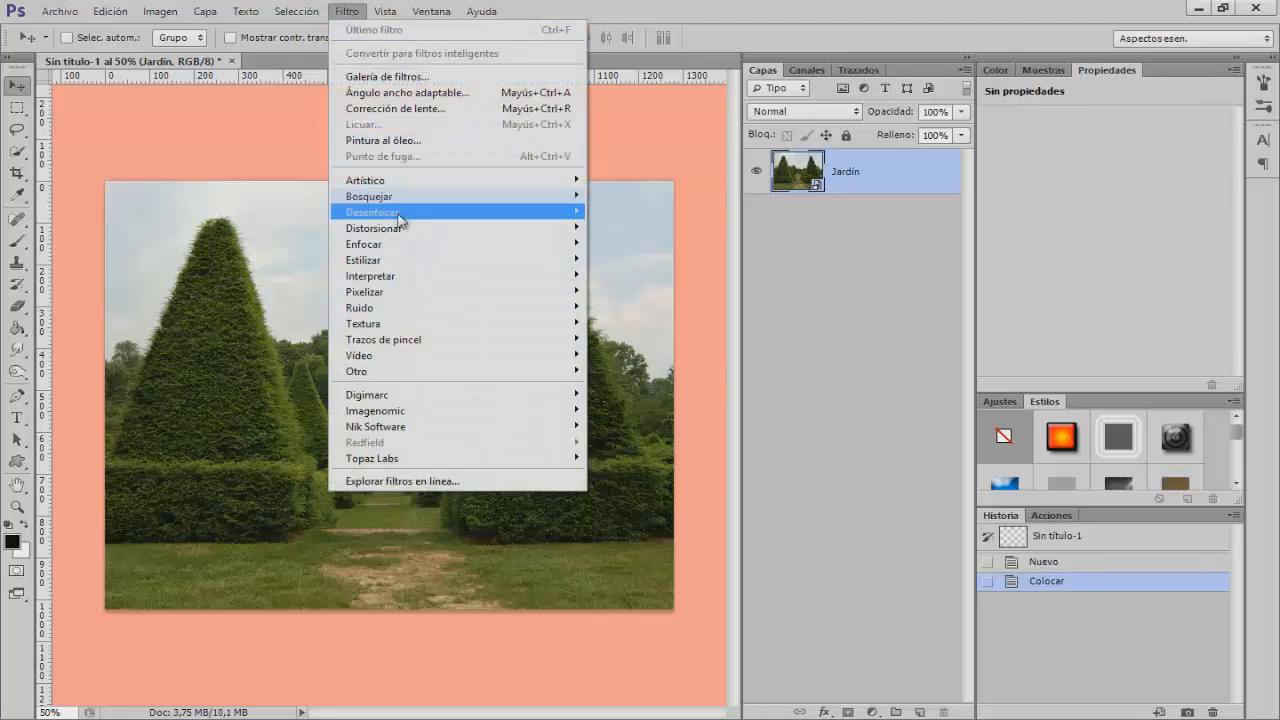
mouse_move(400, 214)
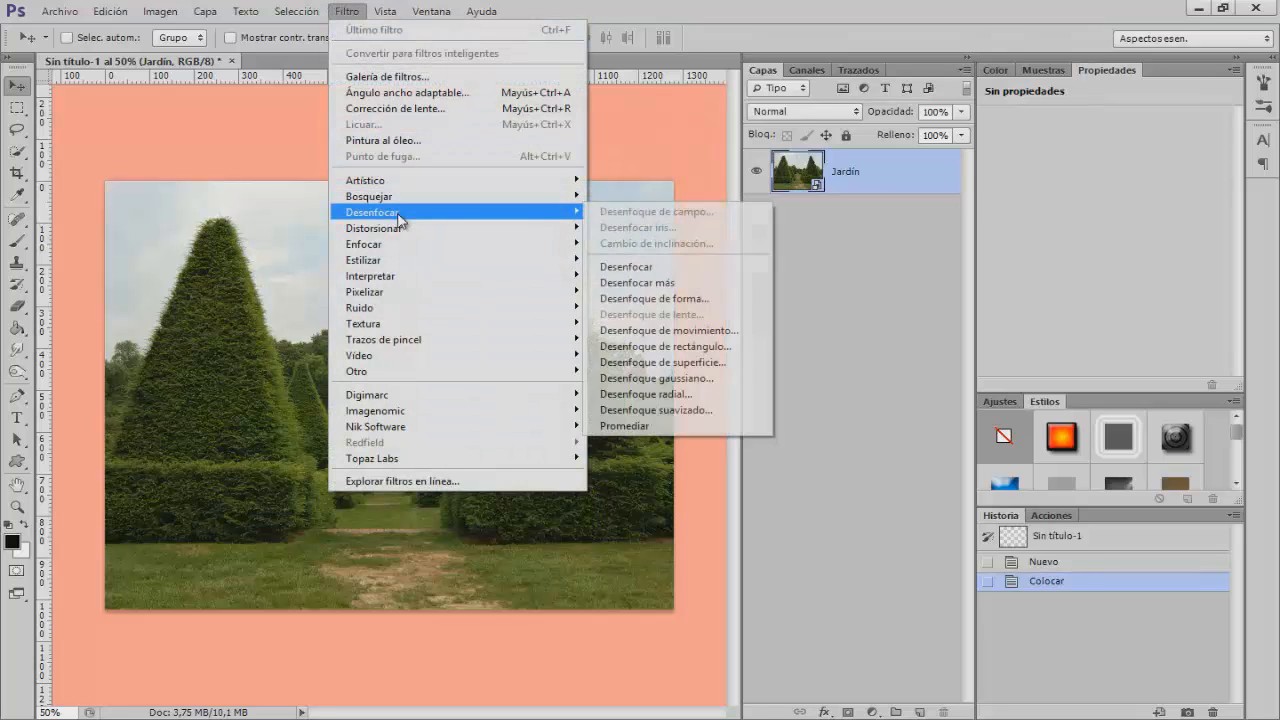
click(646, 377)
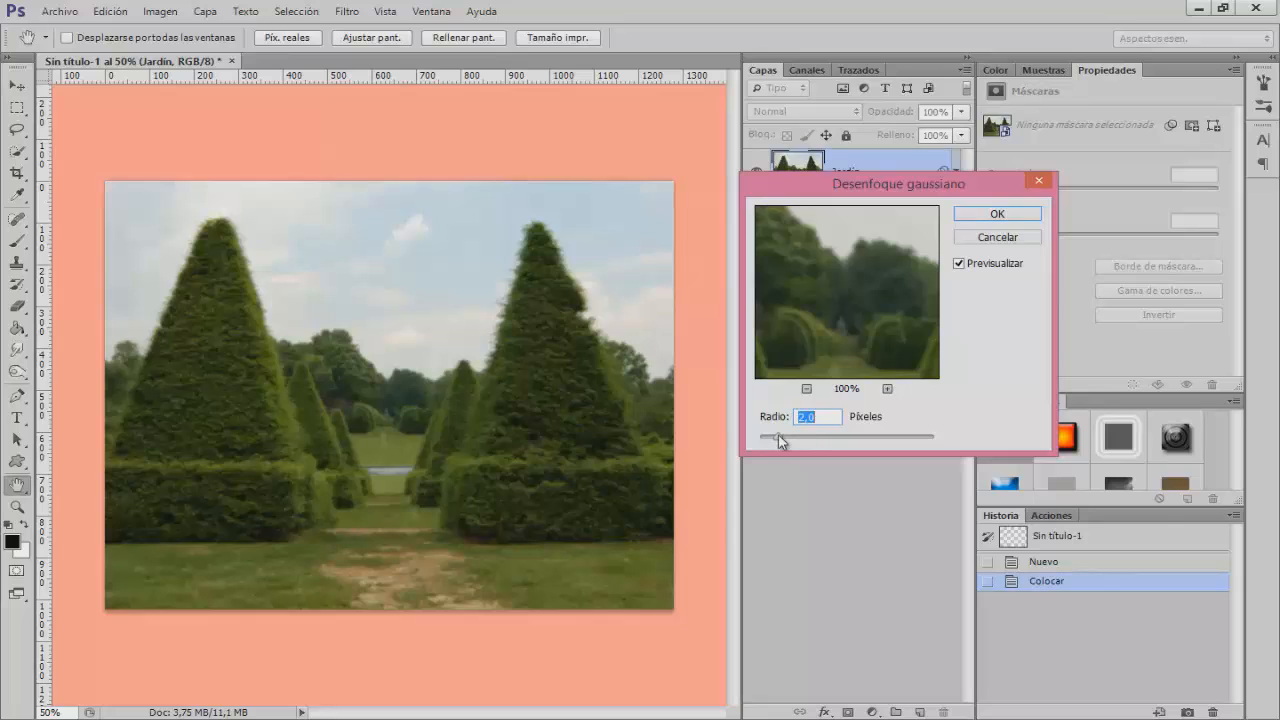
drag(793, 441, 813, 442)
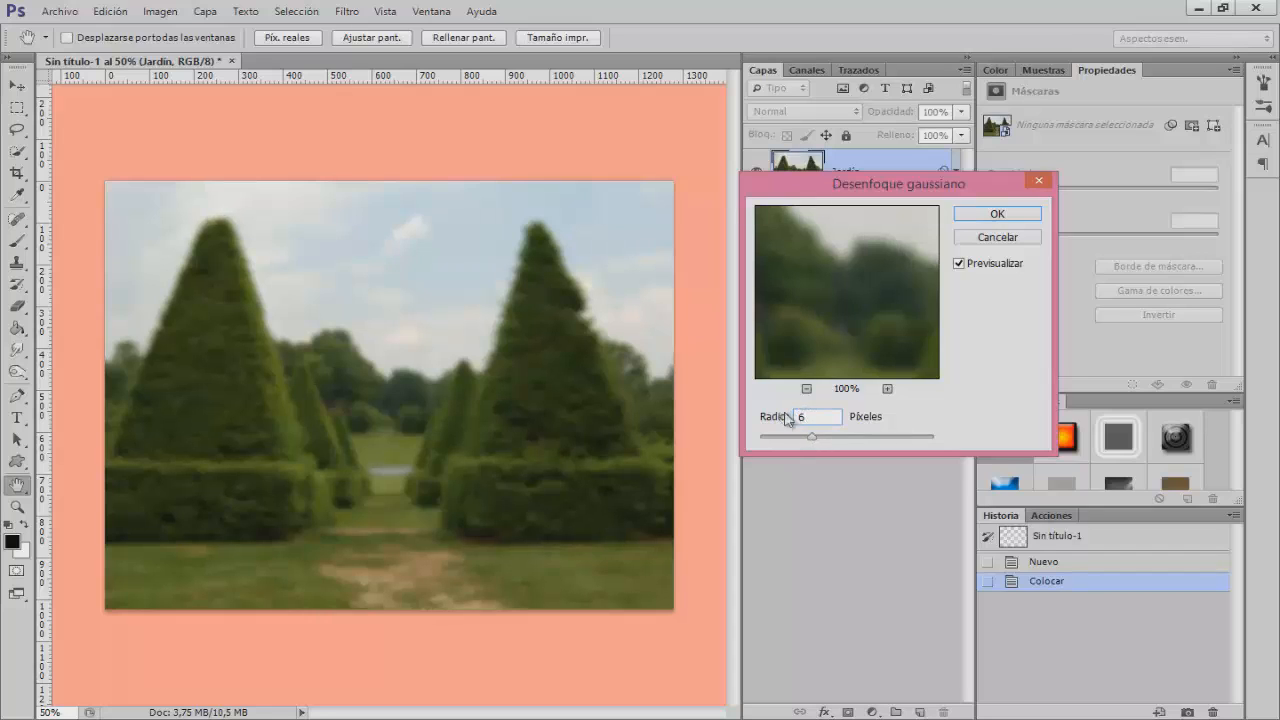
click(982, 214)
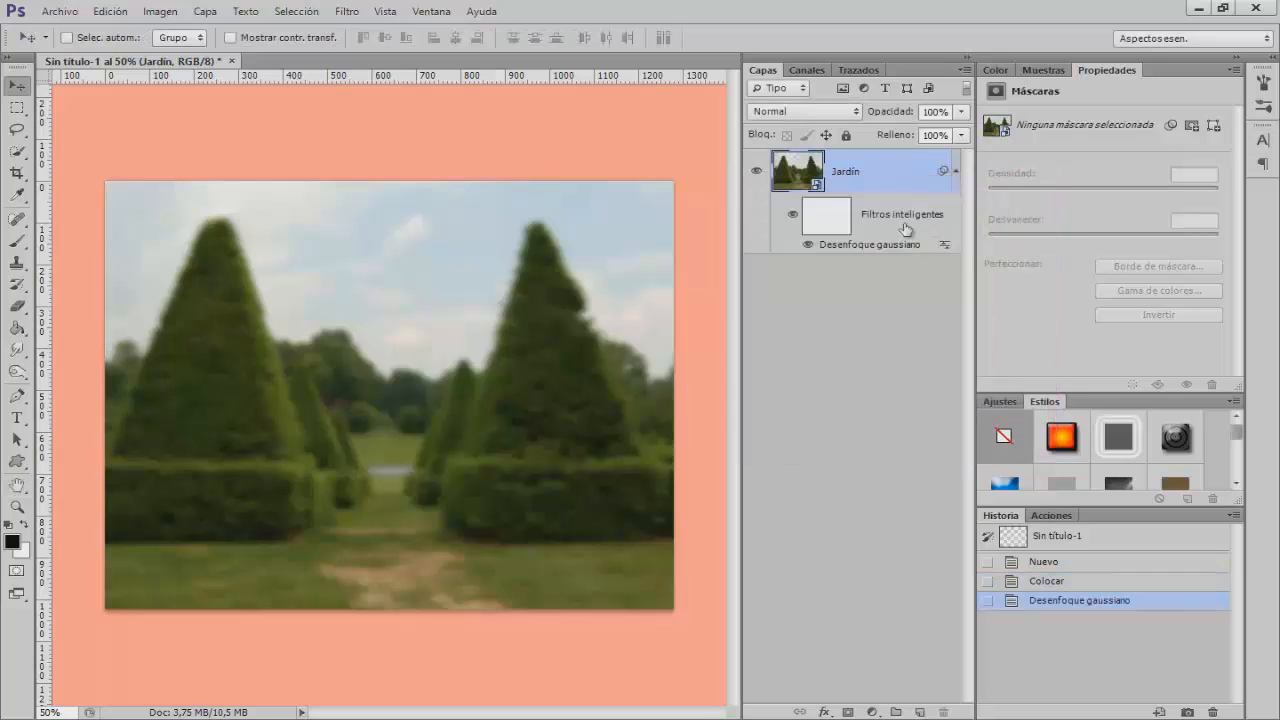
double_click(845, 246)
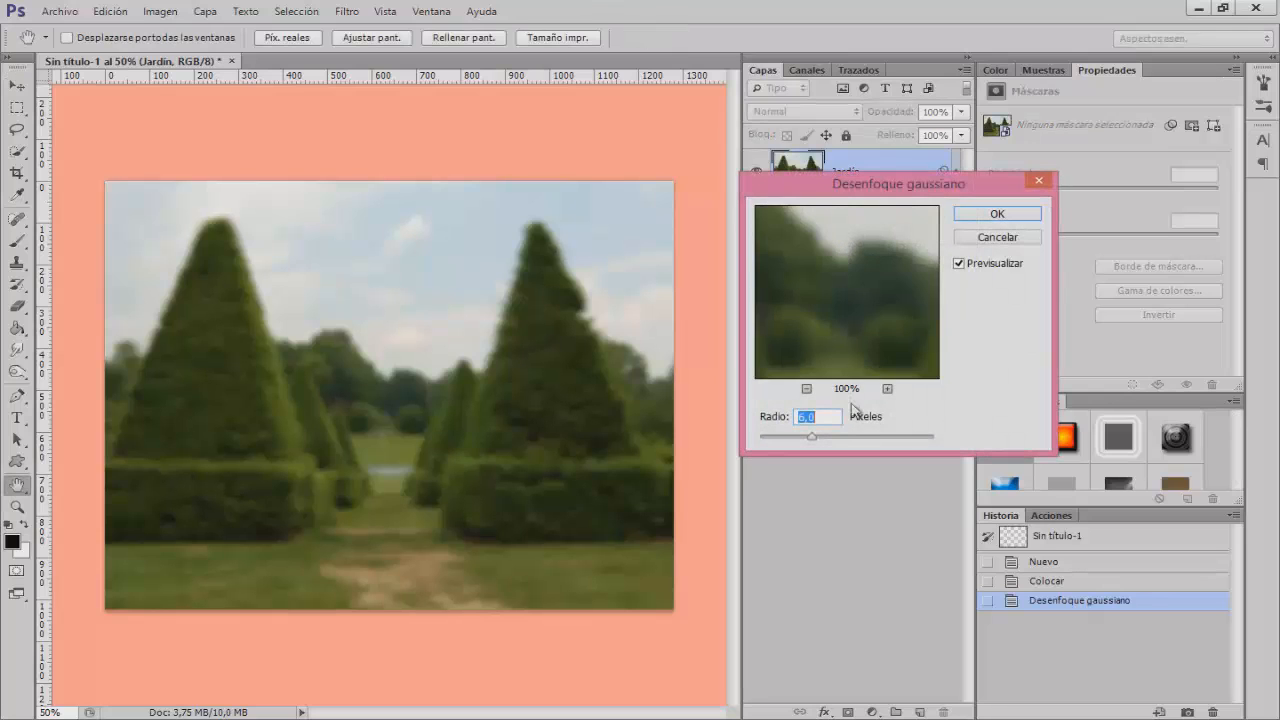
drag(813, 437, 784, 432)
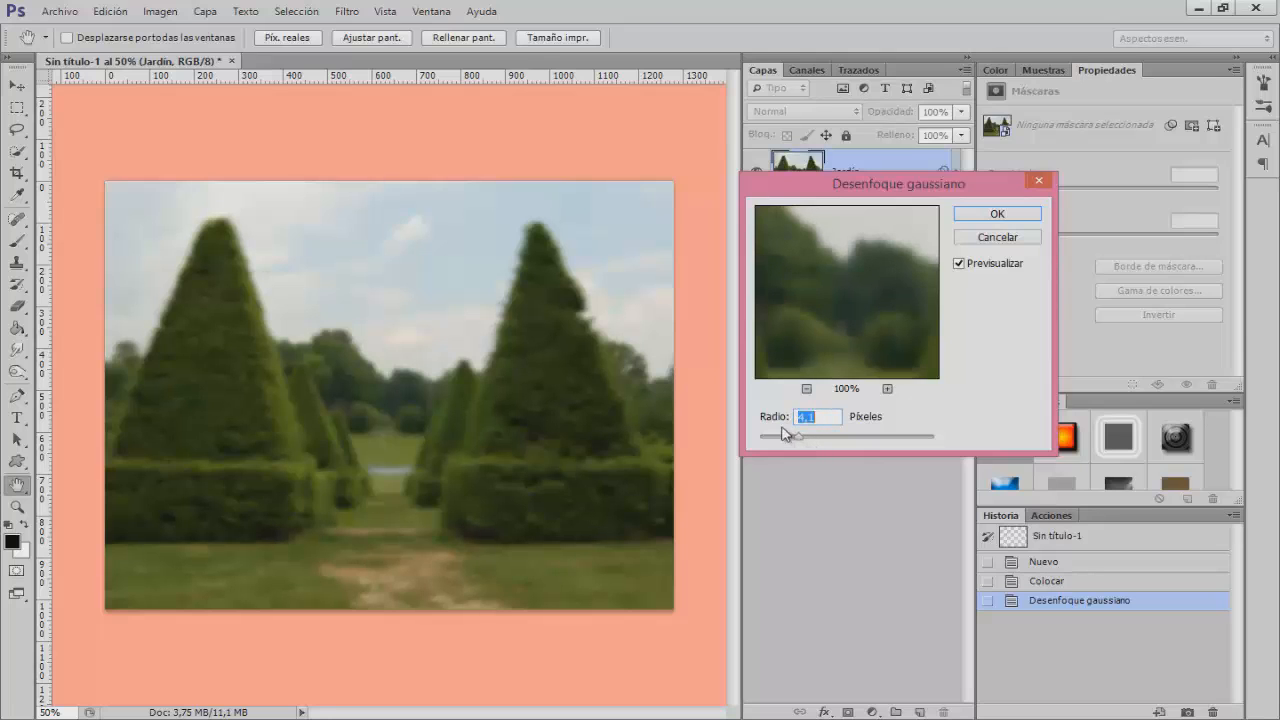
click(1000, 238)
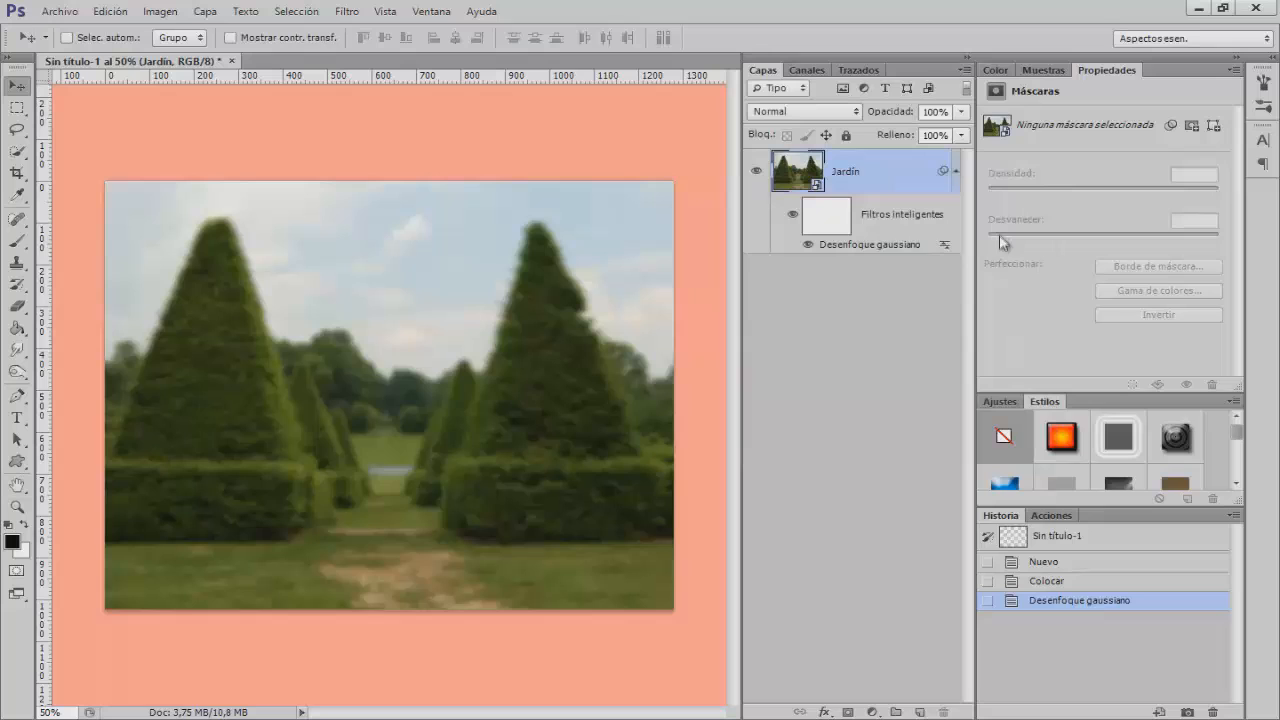
On the smart filter mask, draw a linear black-to-white gradient upward from the image's bottom edge to just above the distant water strip
click(830, 225)
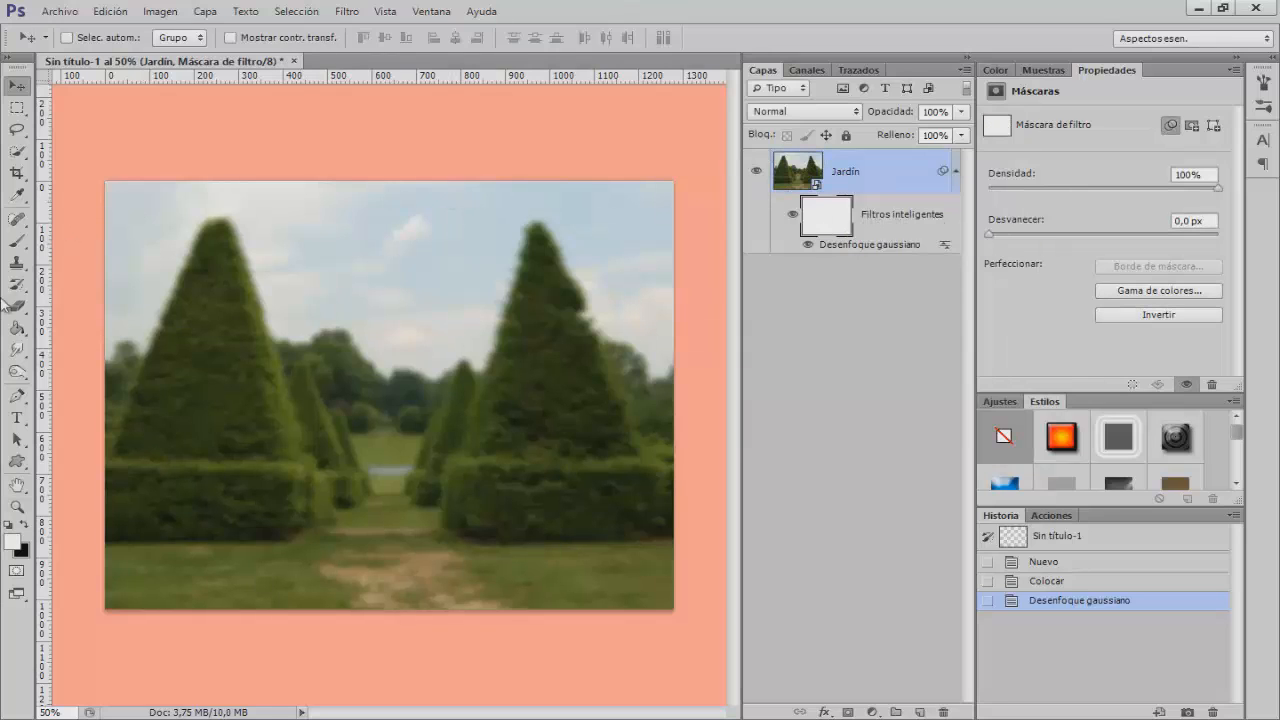
mouse_move(18, 327)
mouse_down()
mouse_move(128, 332)
mouse_move(130, 345)
mouse_move(207, 327)
mouse_up()
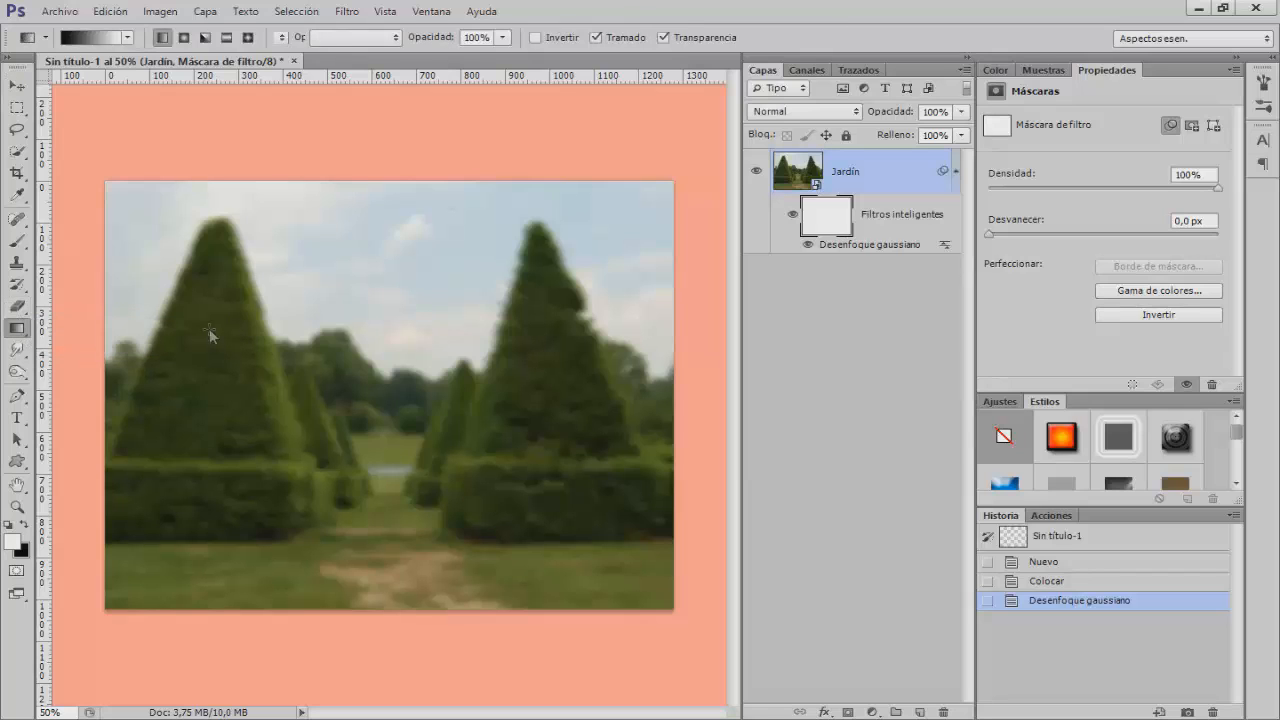
click(128, 38)
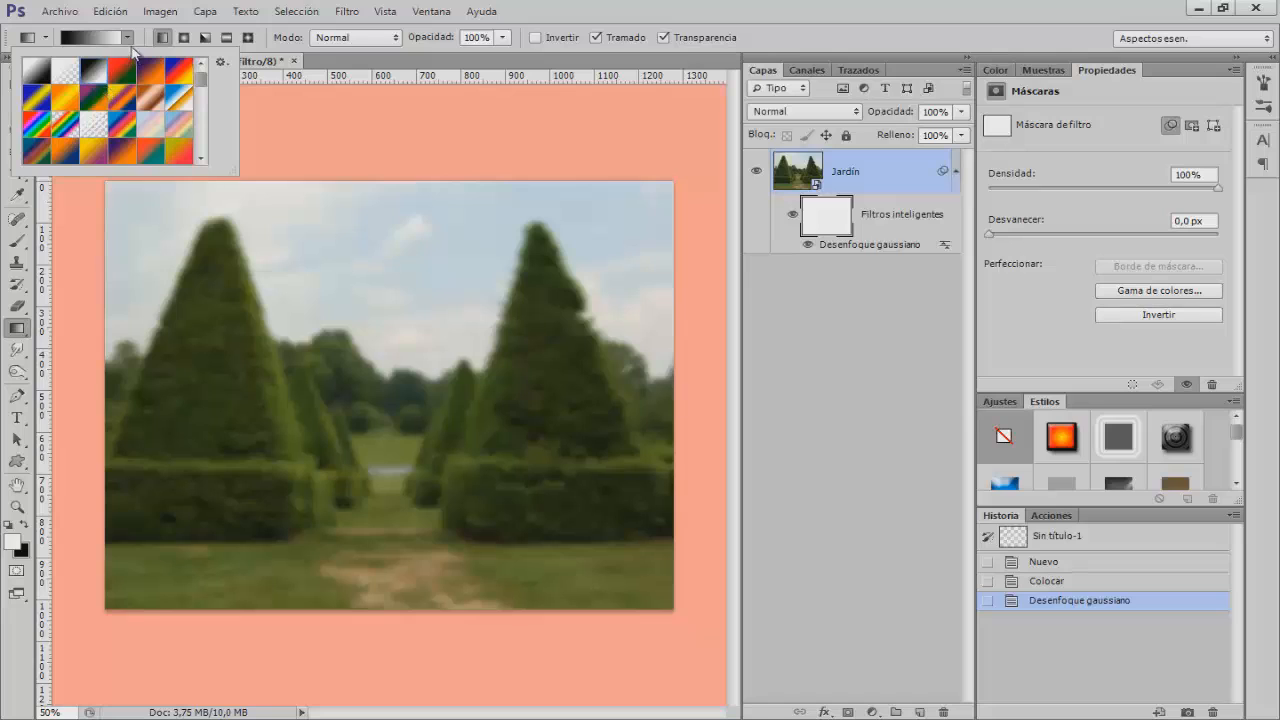
click(414, 317)
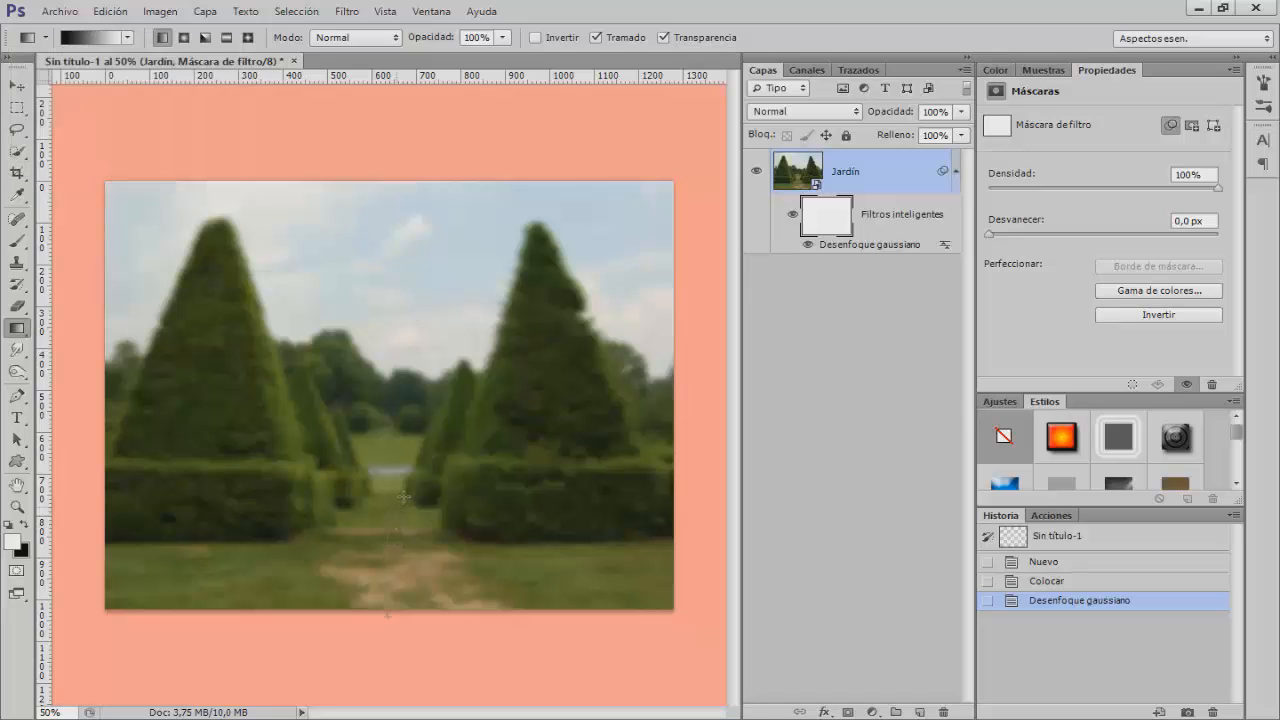
drag(404, 488, 404, 488)
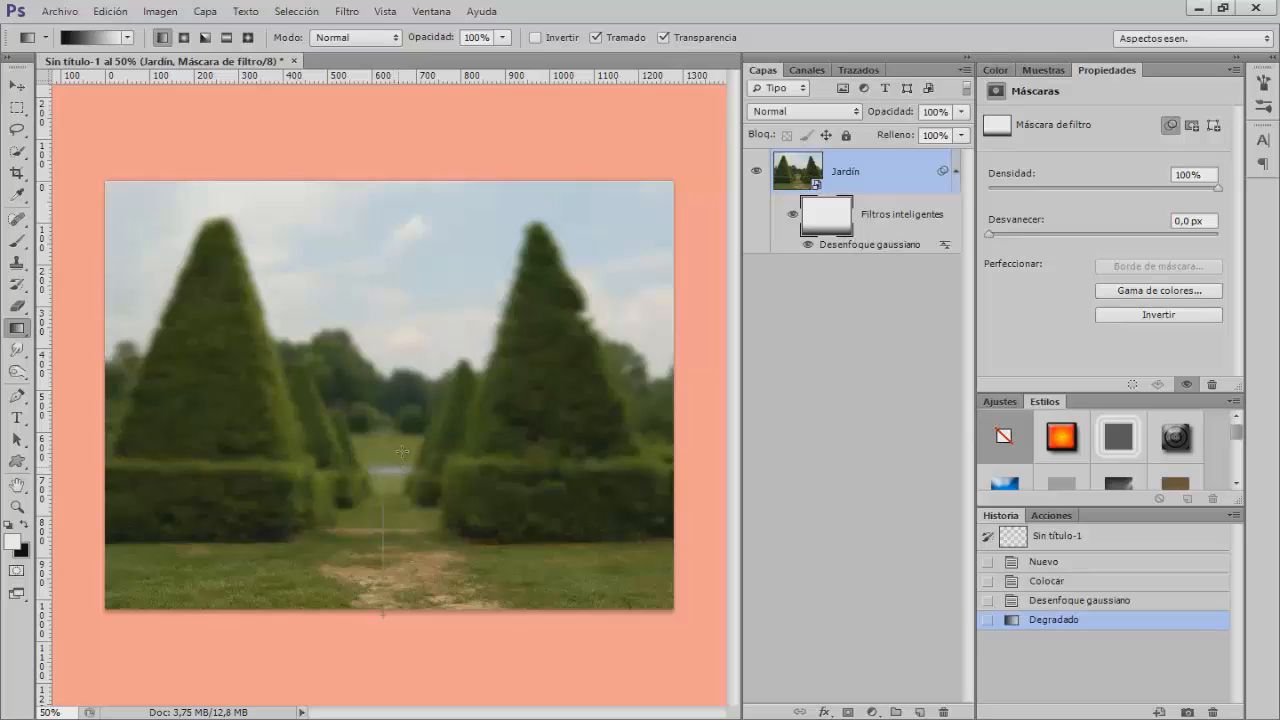
drag(401, 452, 417, 449)
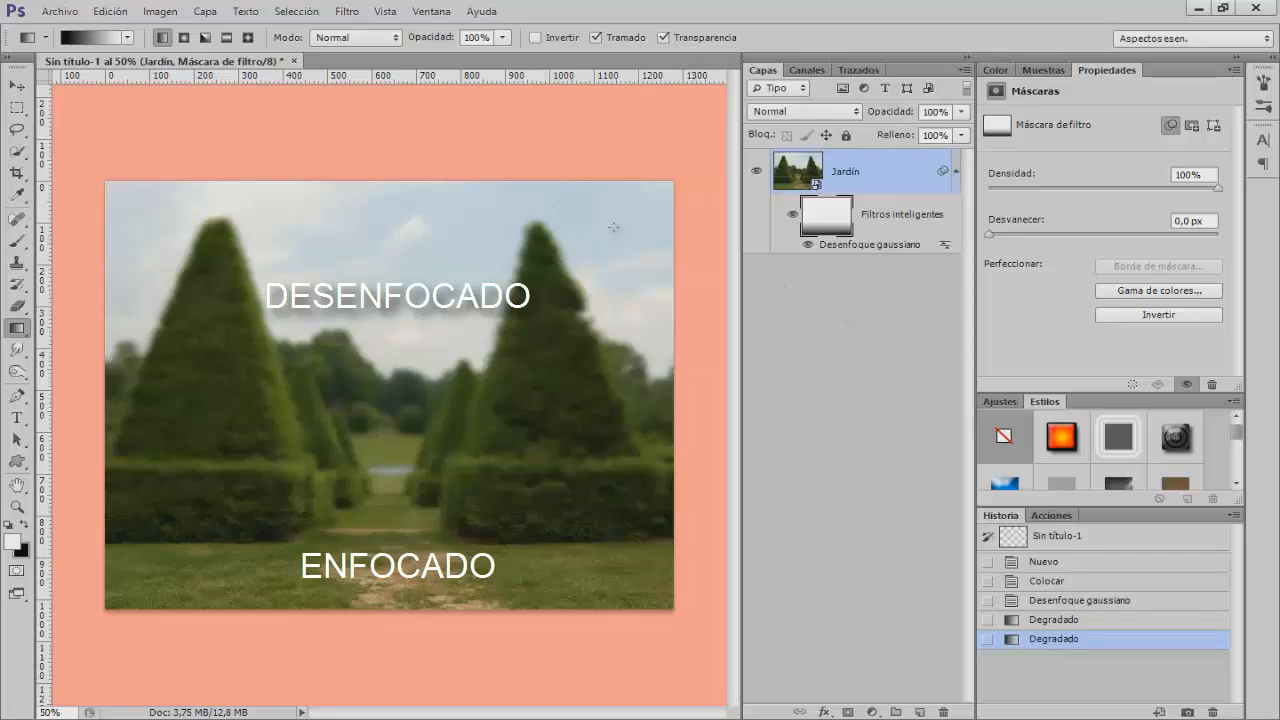
Place the Seto image from the Materiales Reina Corazones folder as a new layer above Jardín
click(78, 12)
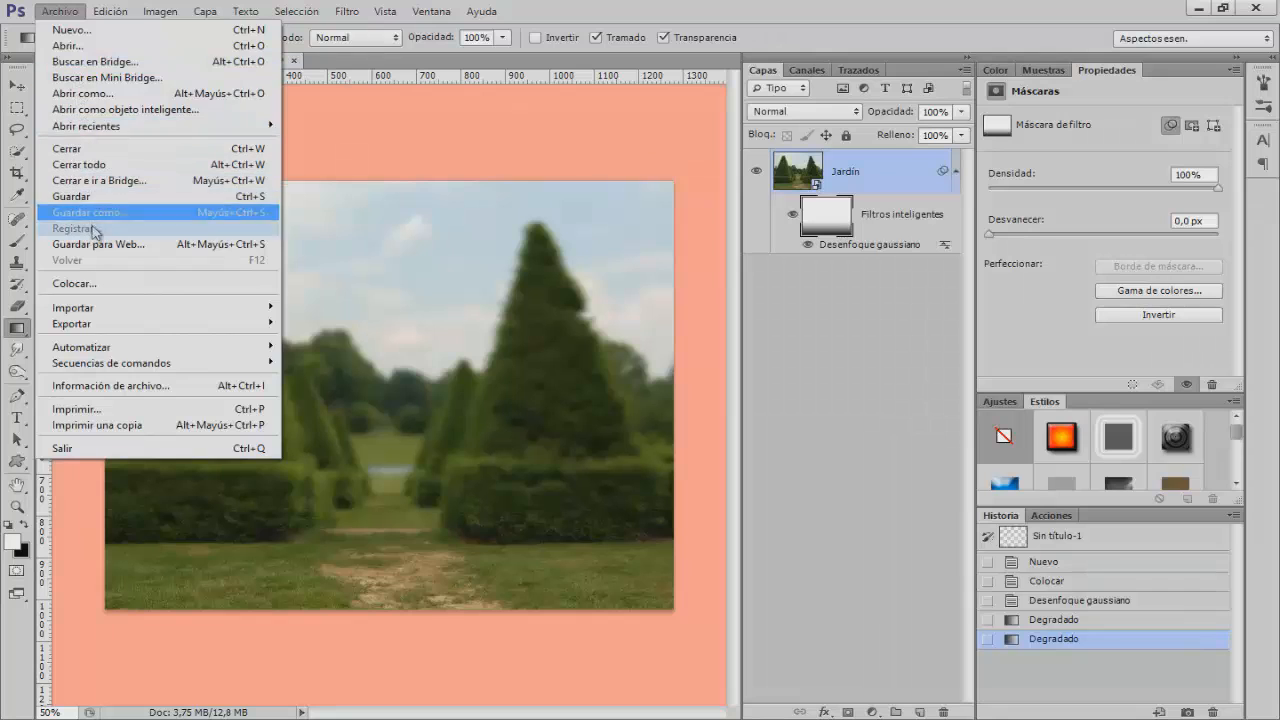
click(80, 284)
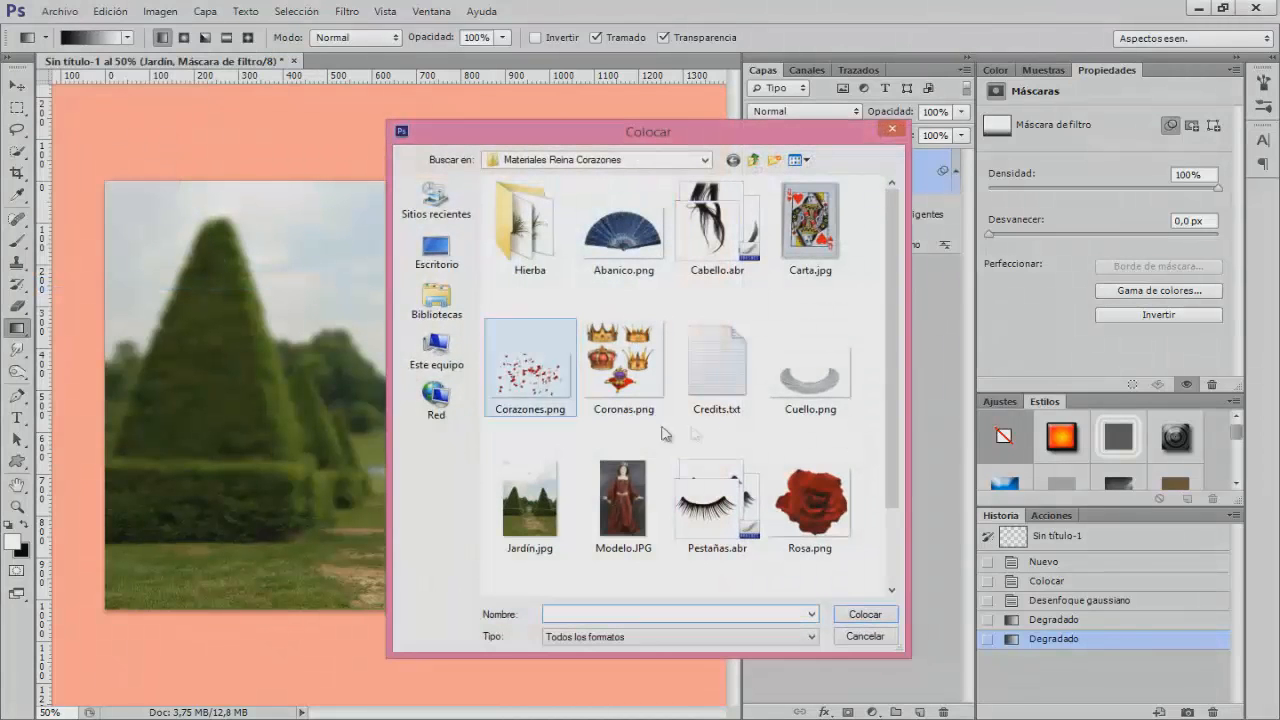
drag(889, 362, 896, 464)
click(622, 550)
click(865, 614)
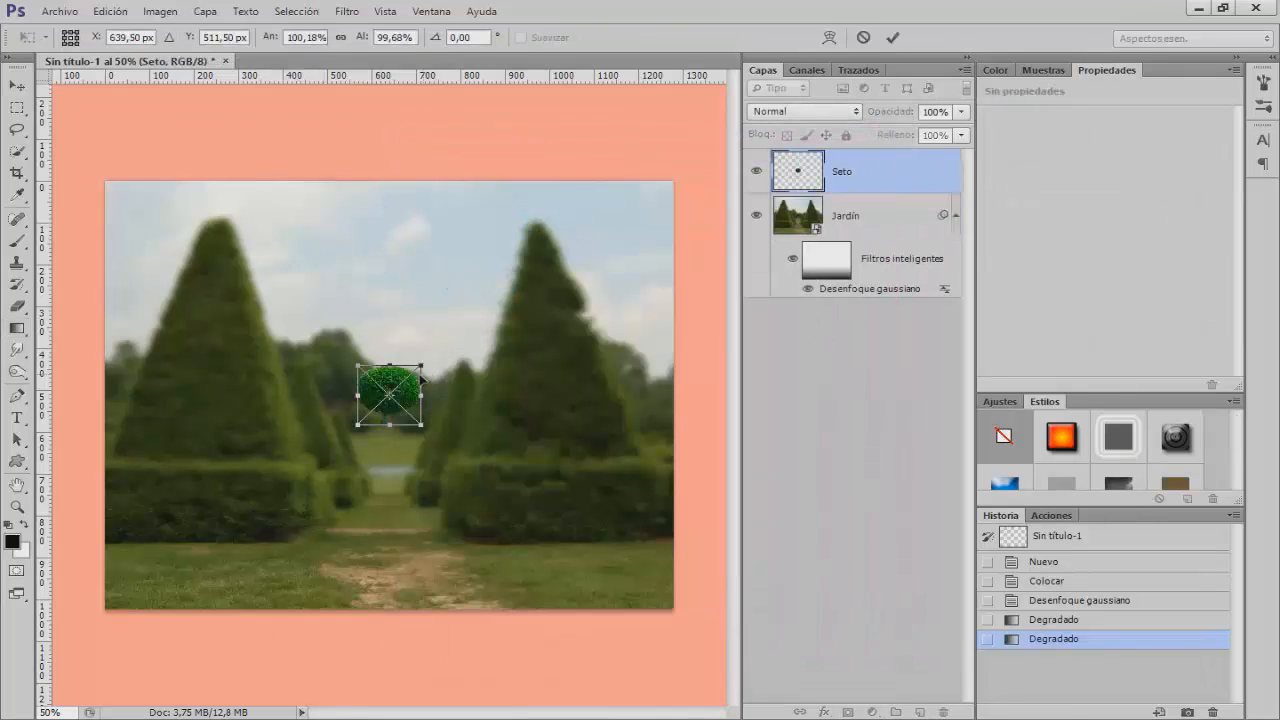
Scale the Seto bush proportionally to about 475 px and place it in the lower-left corner of the garden, partly beyond the canvas edge
drag(424, 366, 499, 301)
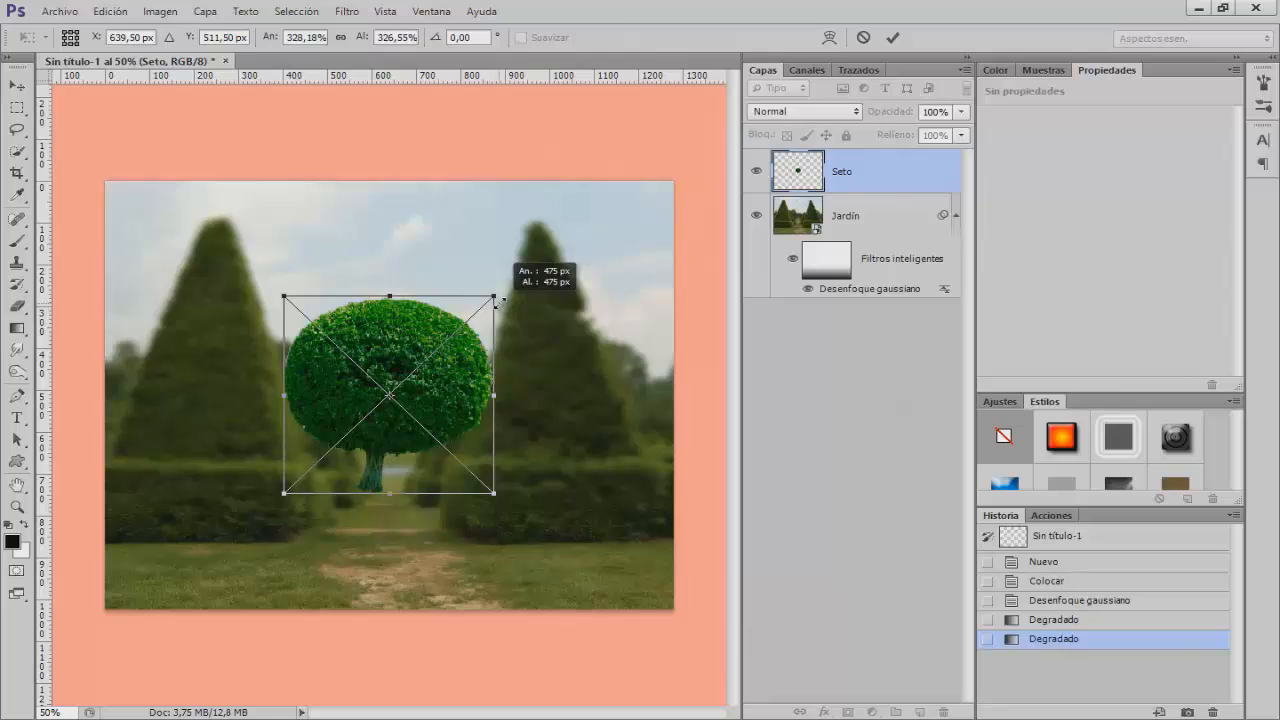
drag(447, 400, 193, 528)
key(Return)
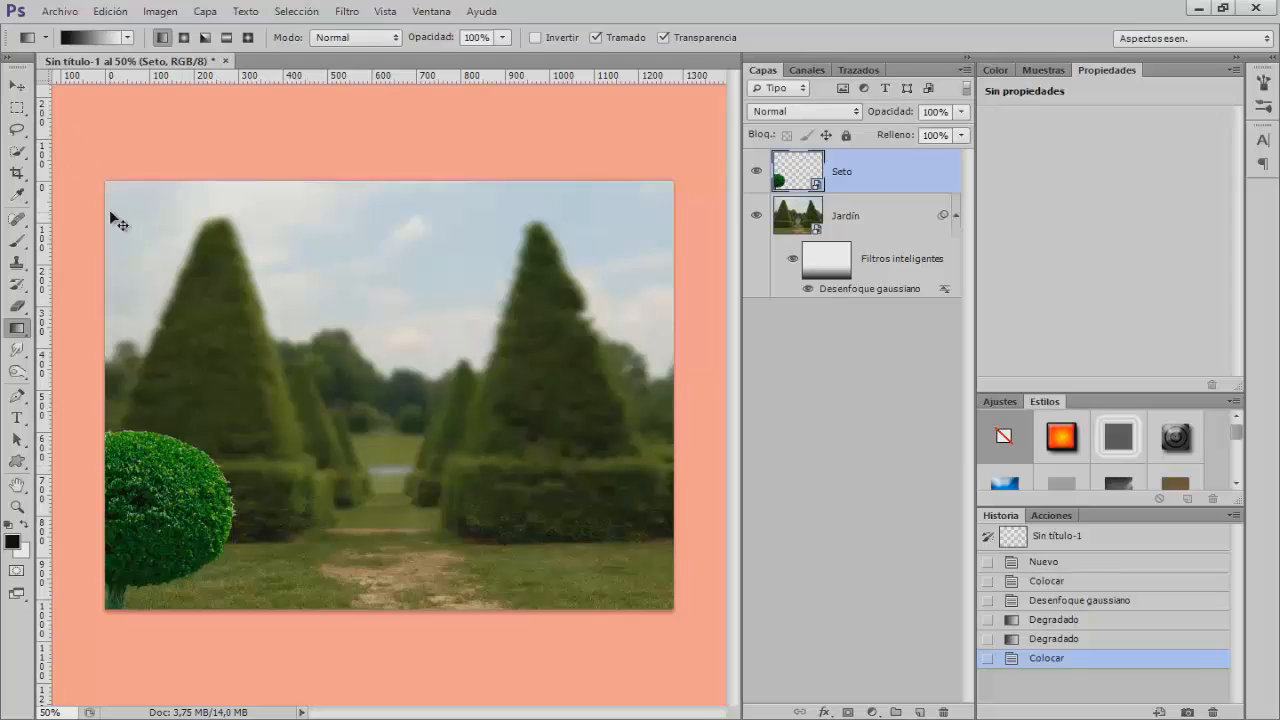
Rasterize the Seto layer with the Move tool active
key(v)
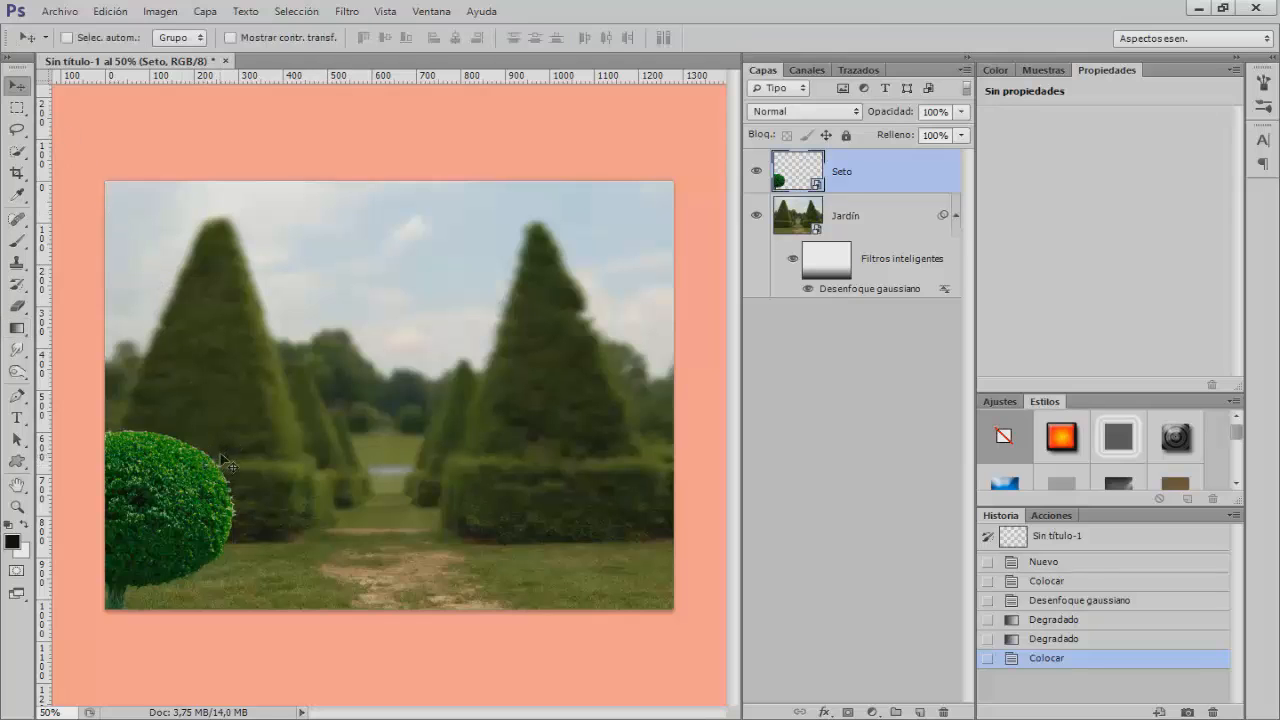
right_click(847, 179)
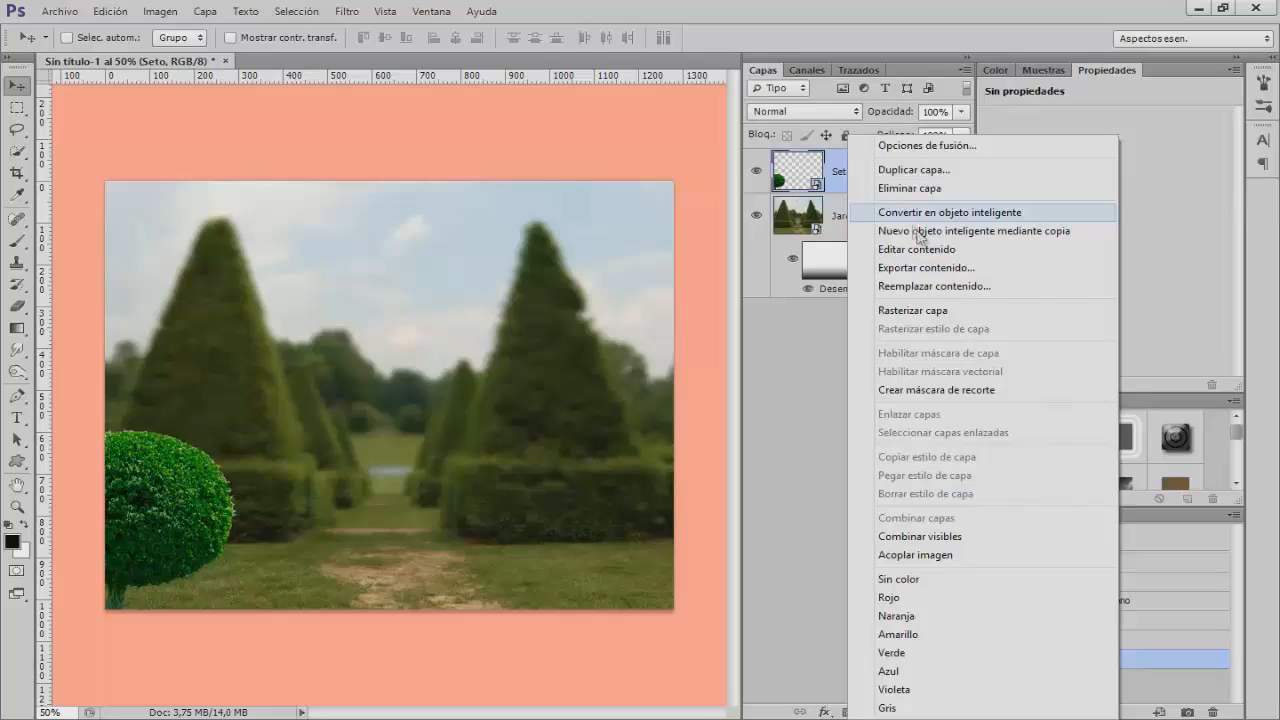
click(912, 311)
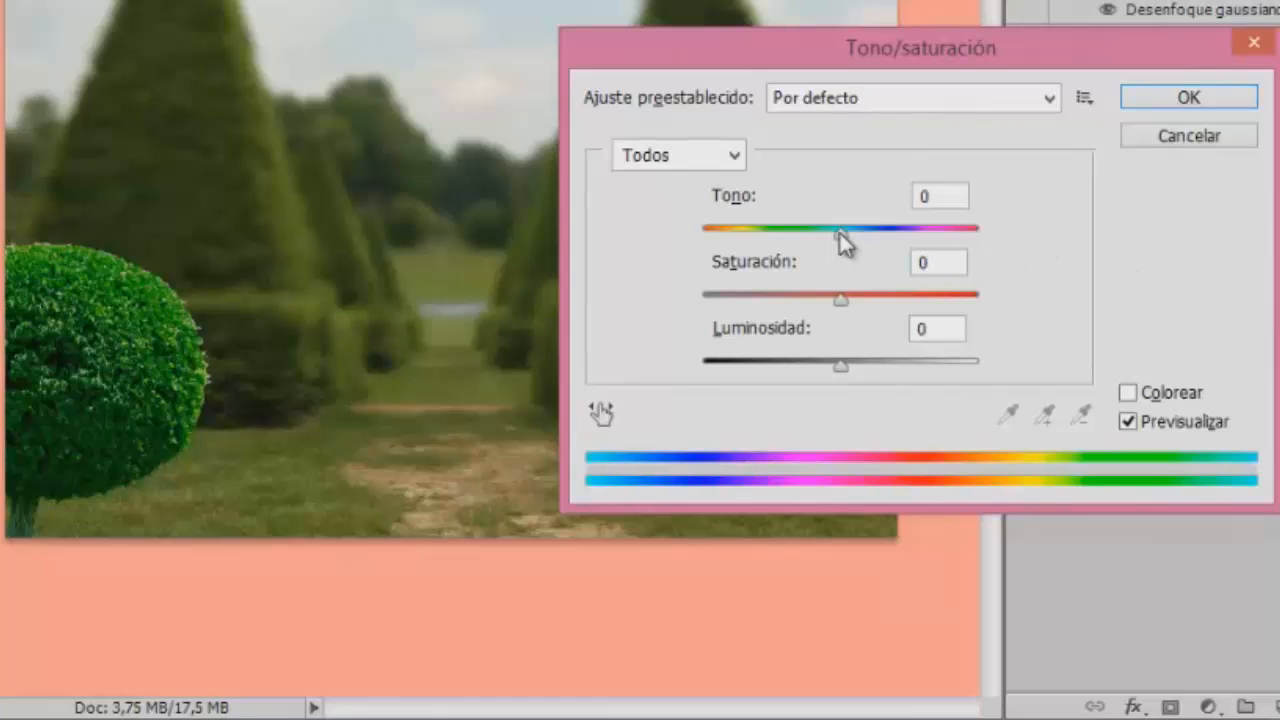
Apply Hue/Saturation to the Seto layer with hue -16, saturation -39 and lightness -17, comparing the bush with and without preview
drag(838, 233, 818, 238)
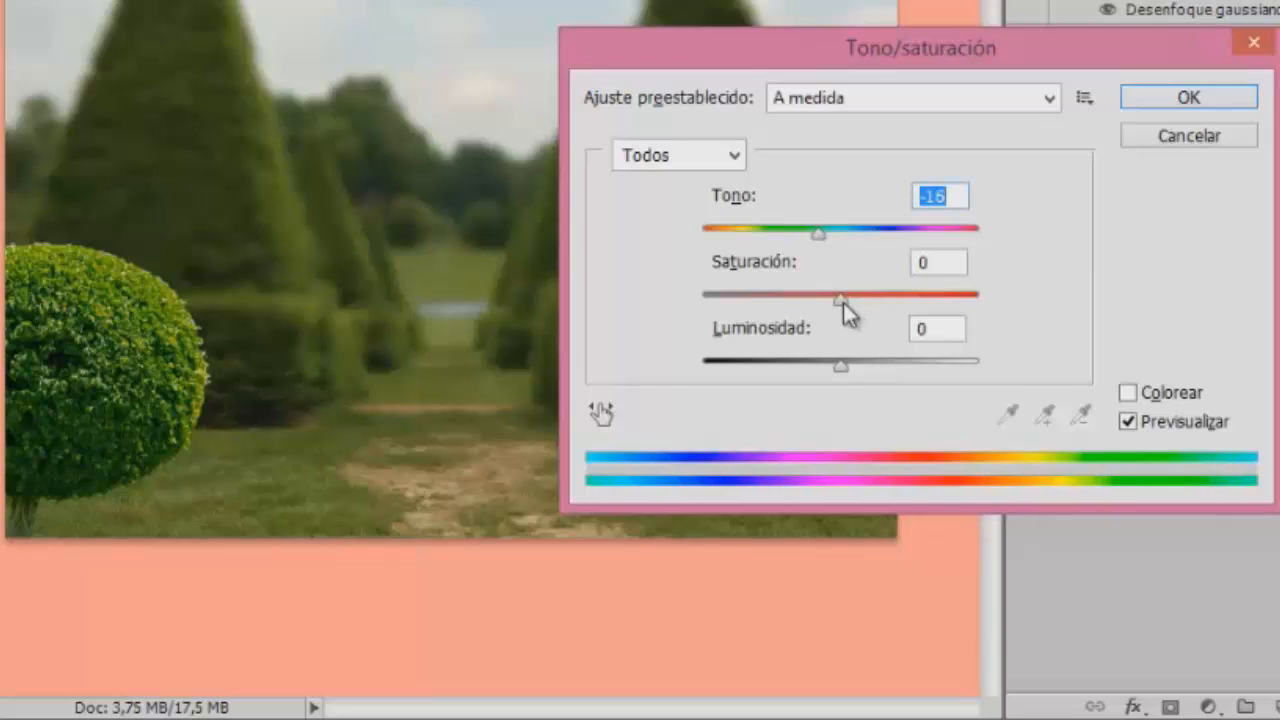
drag(840, 298, 798, 299)
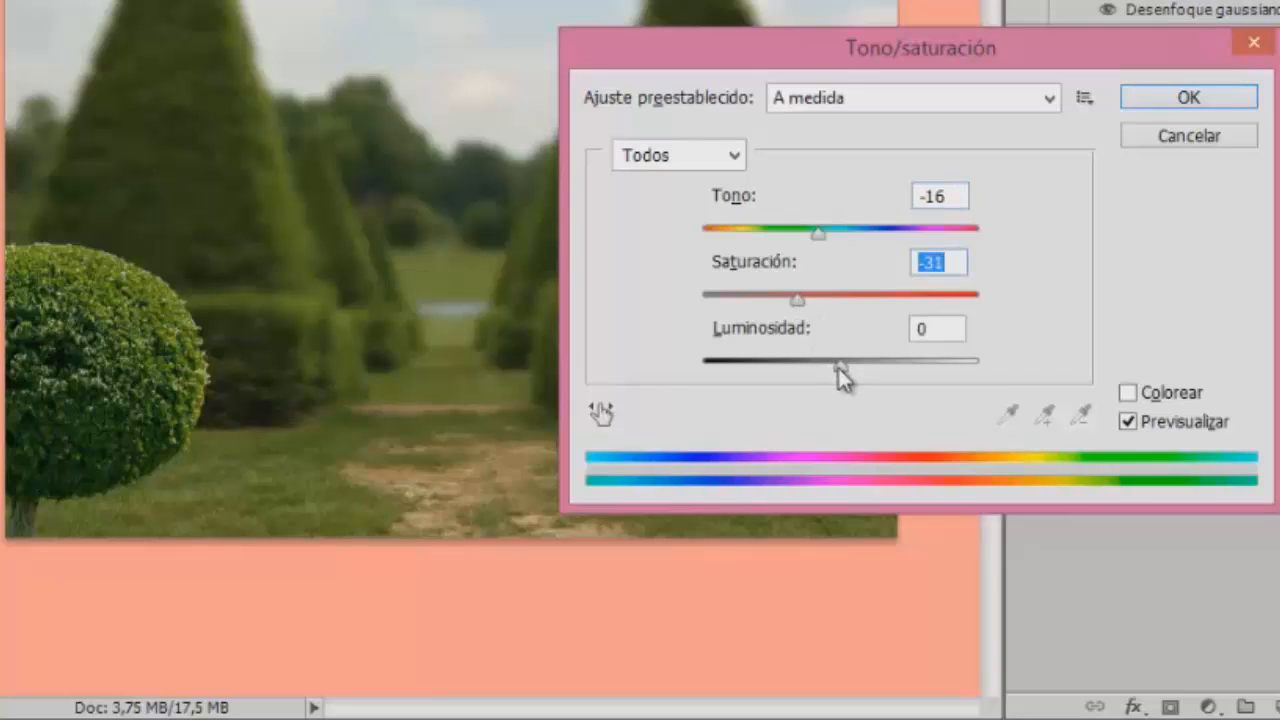
drag(840, 367, 825, 366)
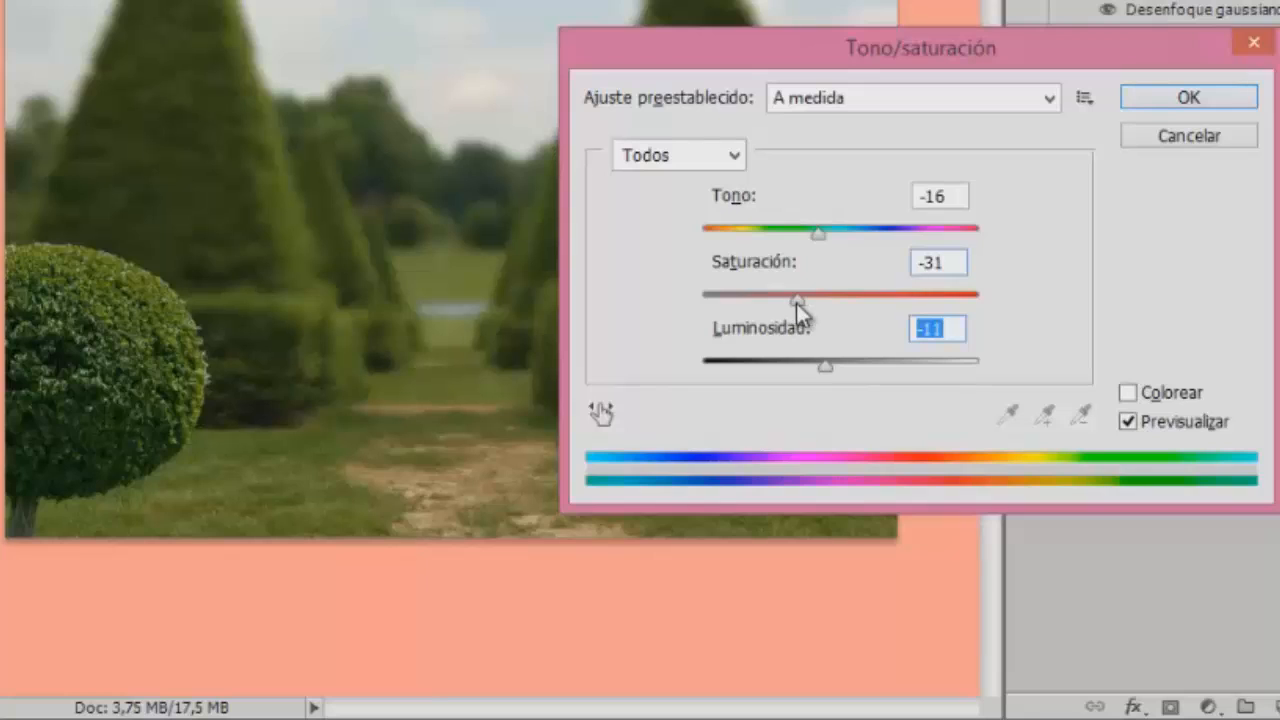
drag(796, 303, 787, 303)
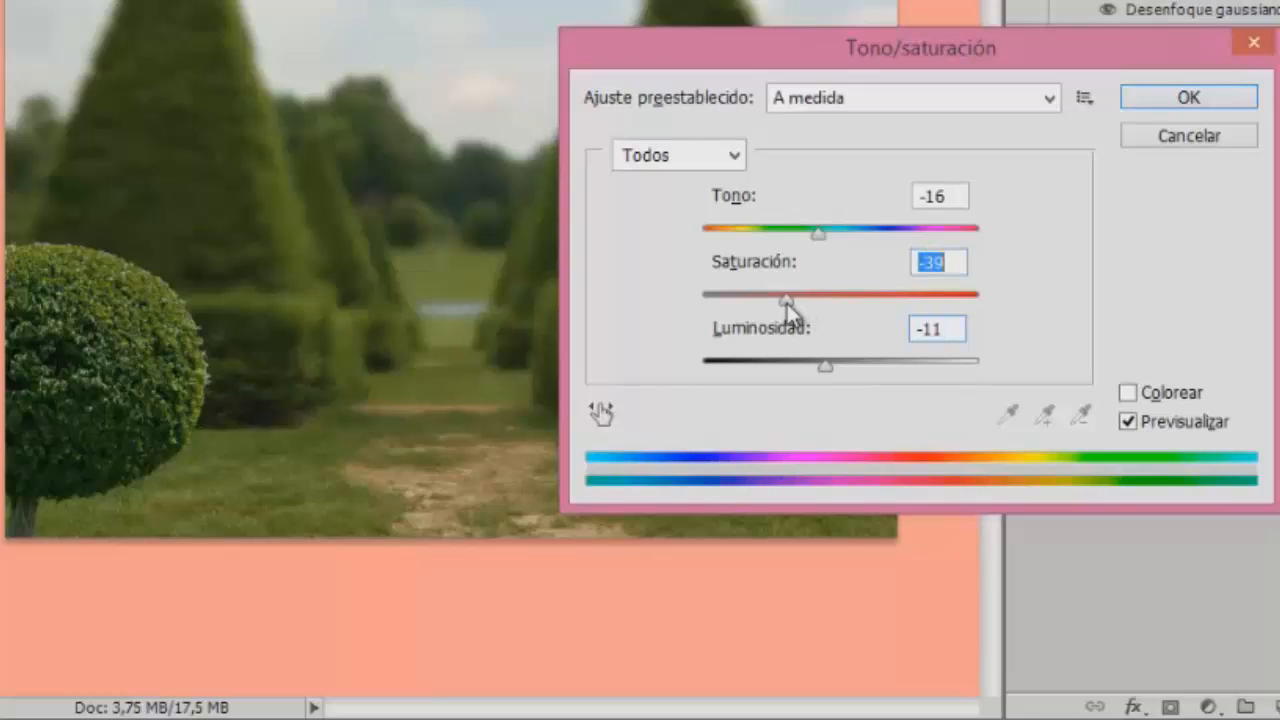
drag(828, 366, 816, 365)
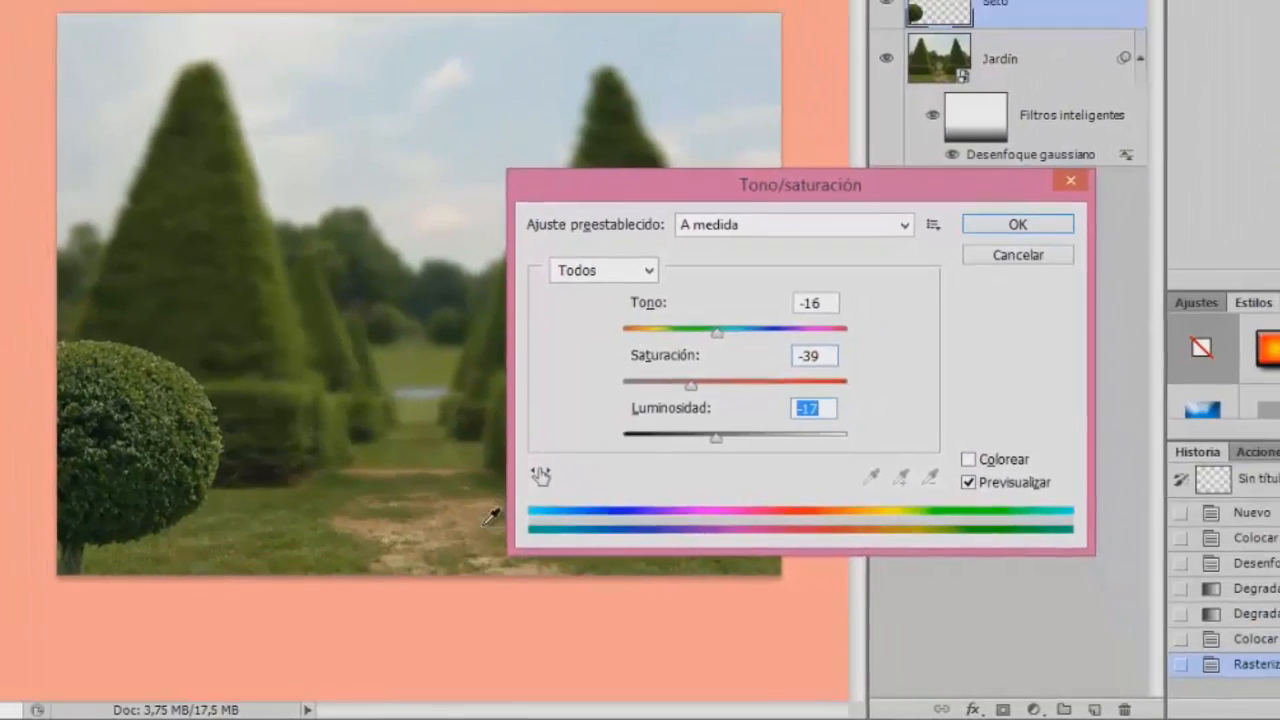
click(968, 482)
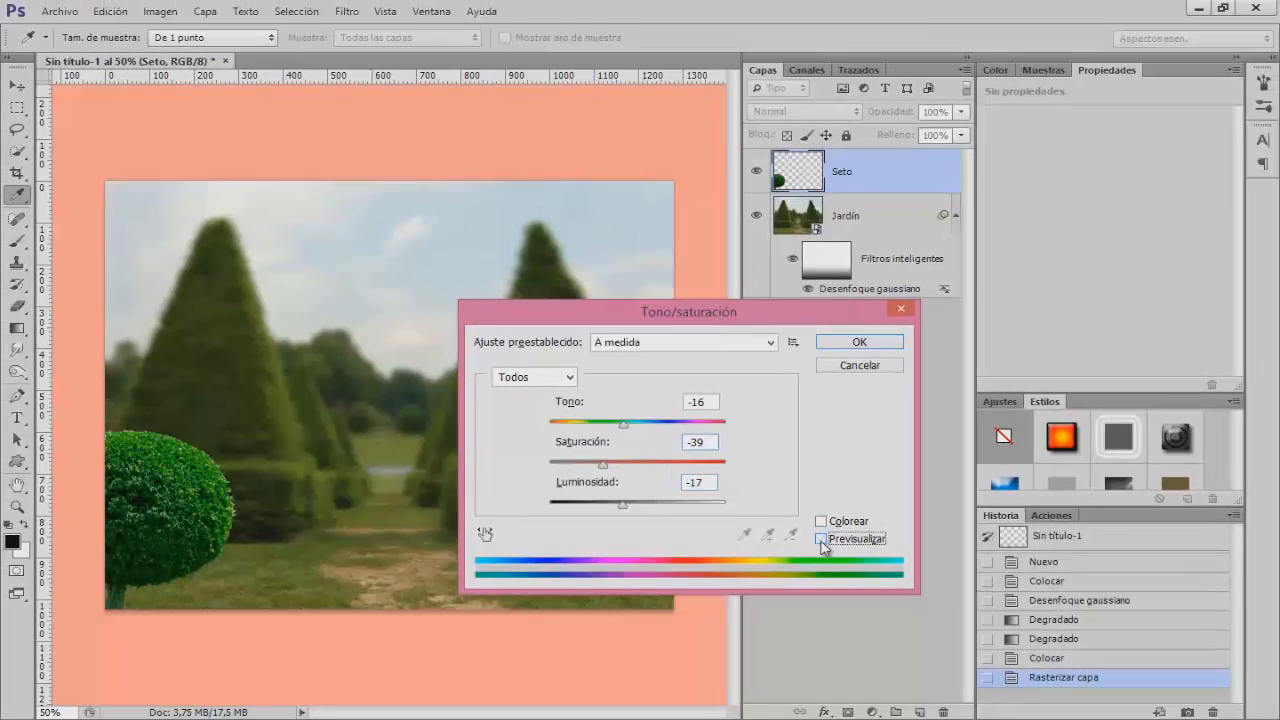
click(822, 540)
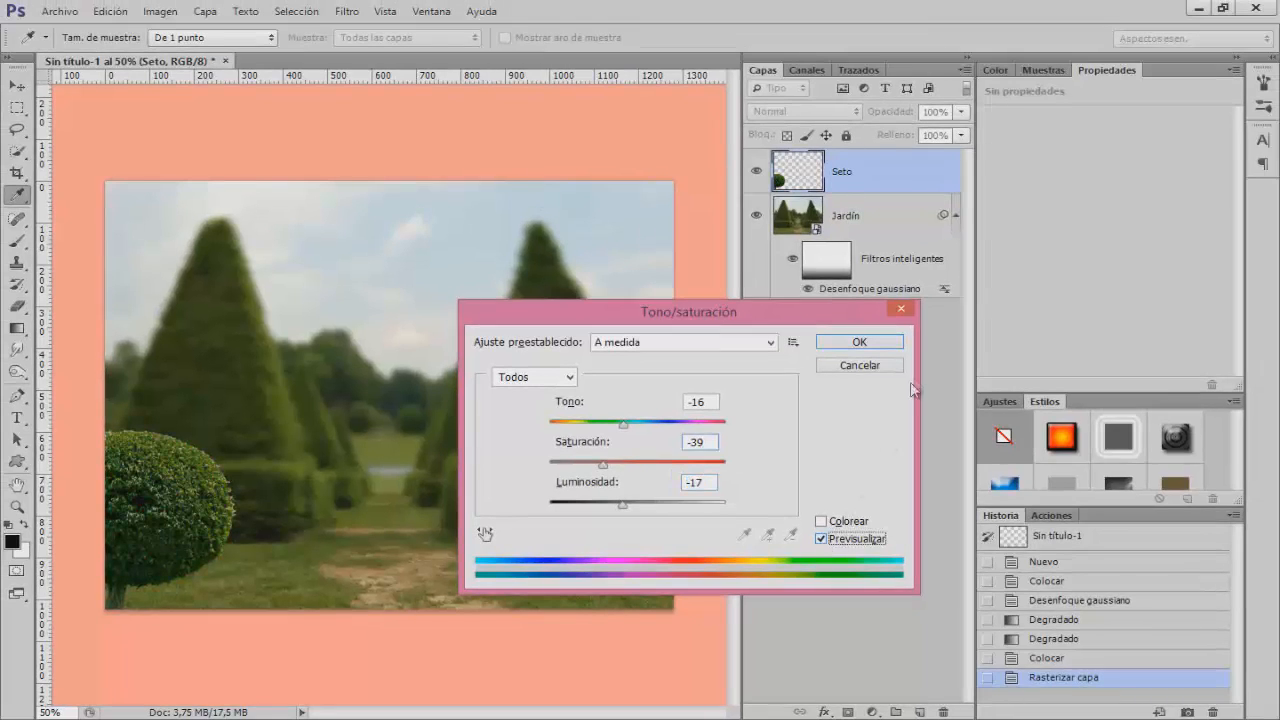
click(873, 344)
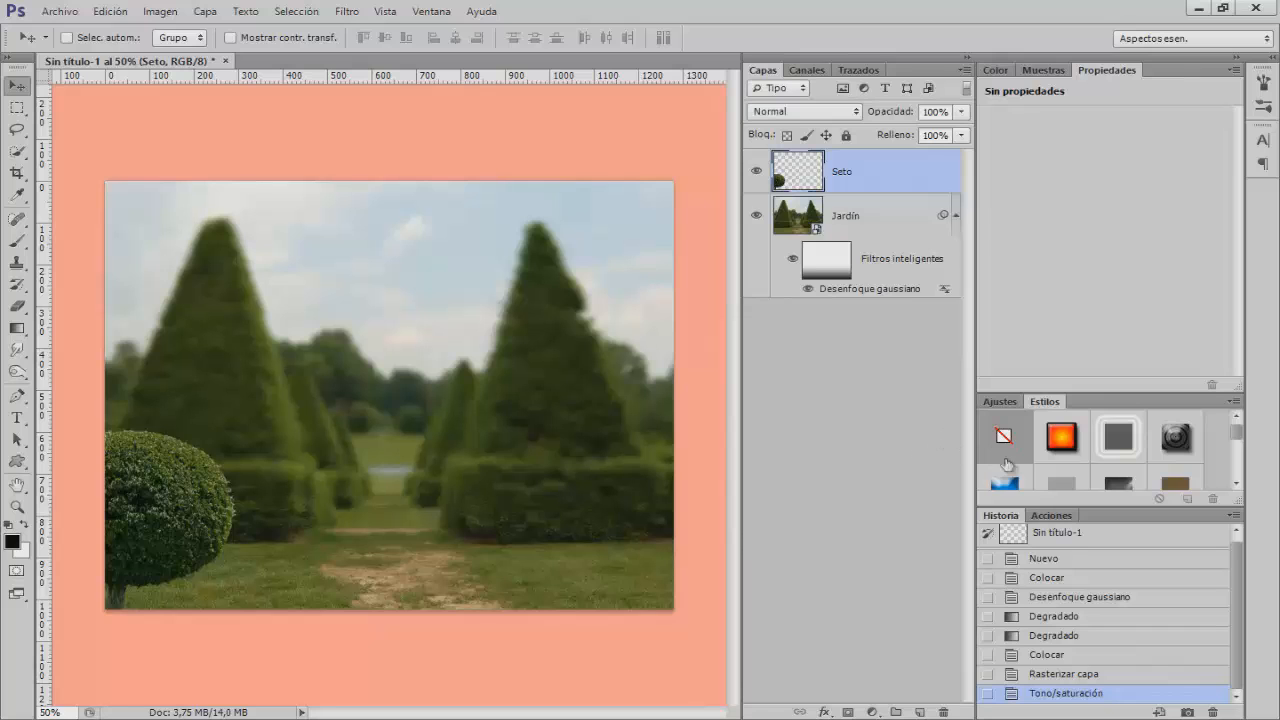
Place Rosa.png from the Materiales Reina Corazones folder as a new layer above Seto
click(48, 12)
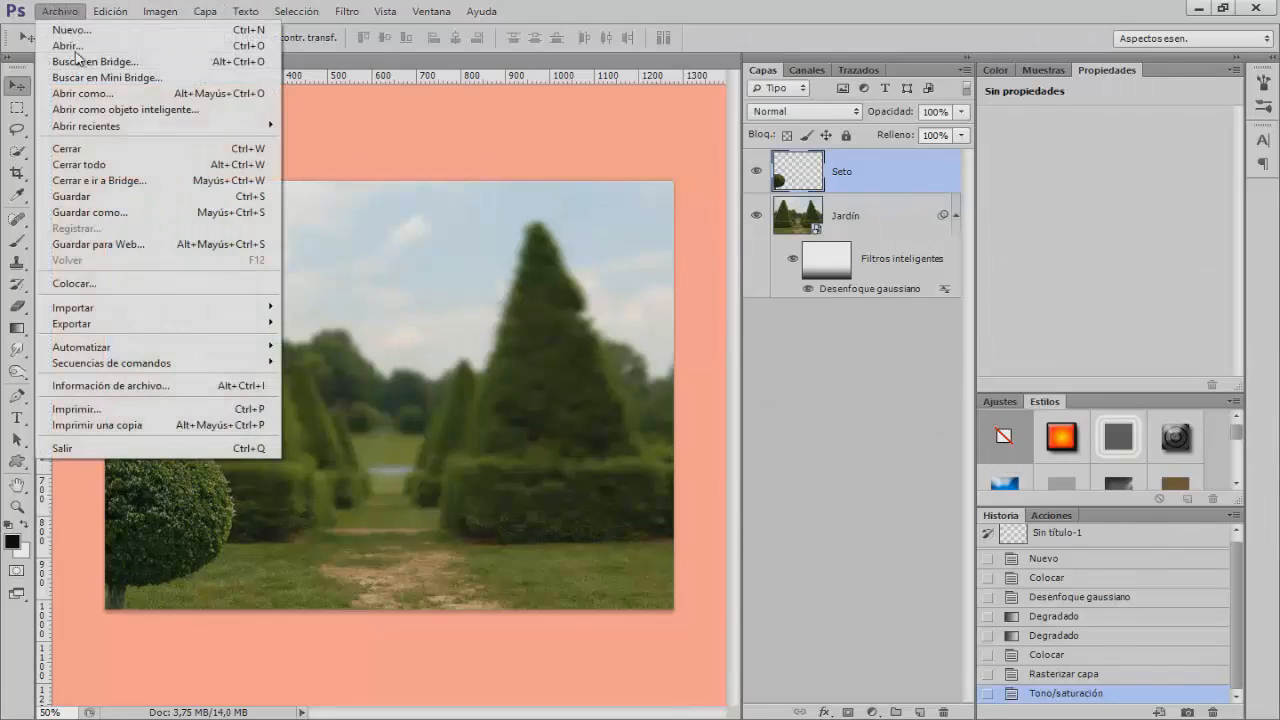
click(90, 285)
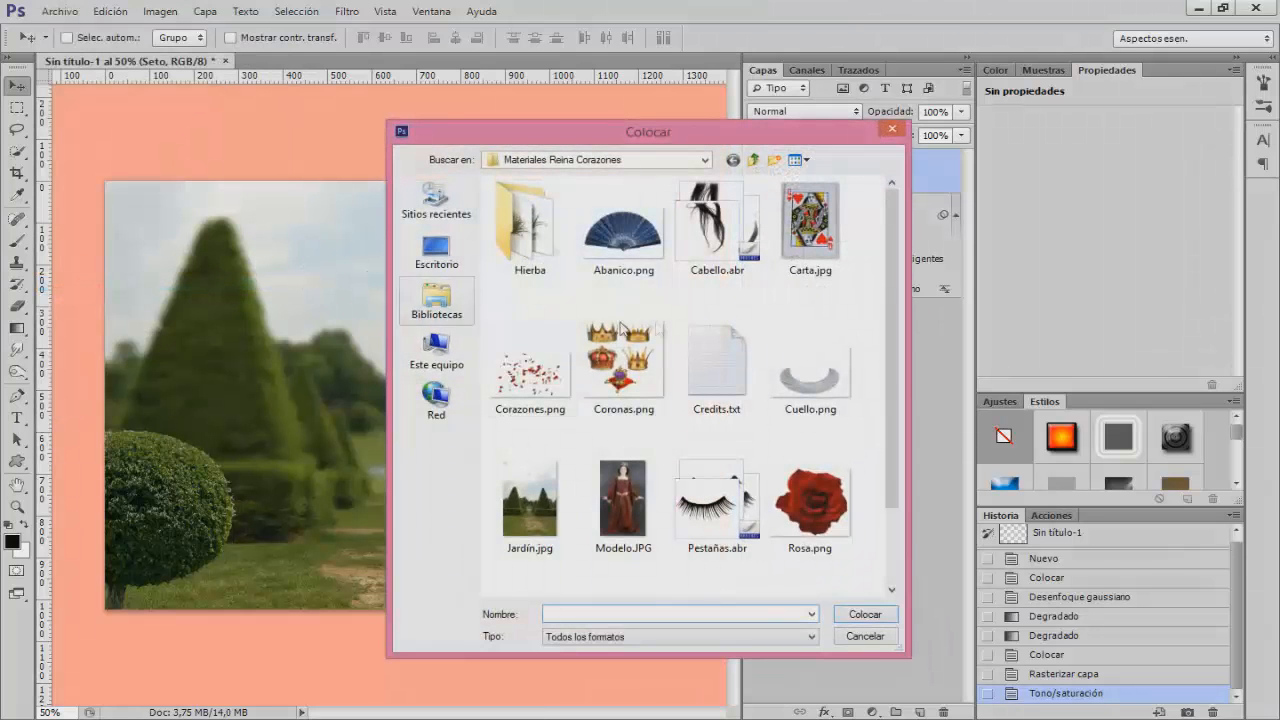
click(810, 500)
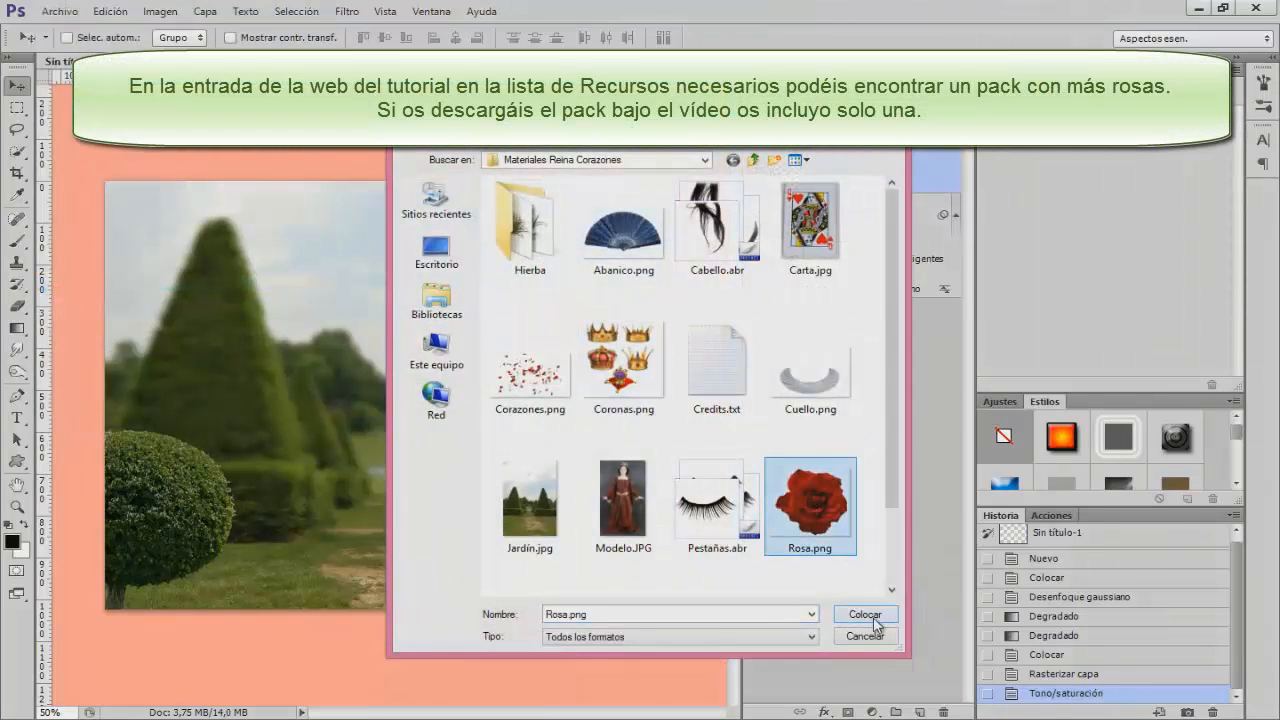
click(866, 615)
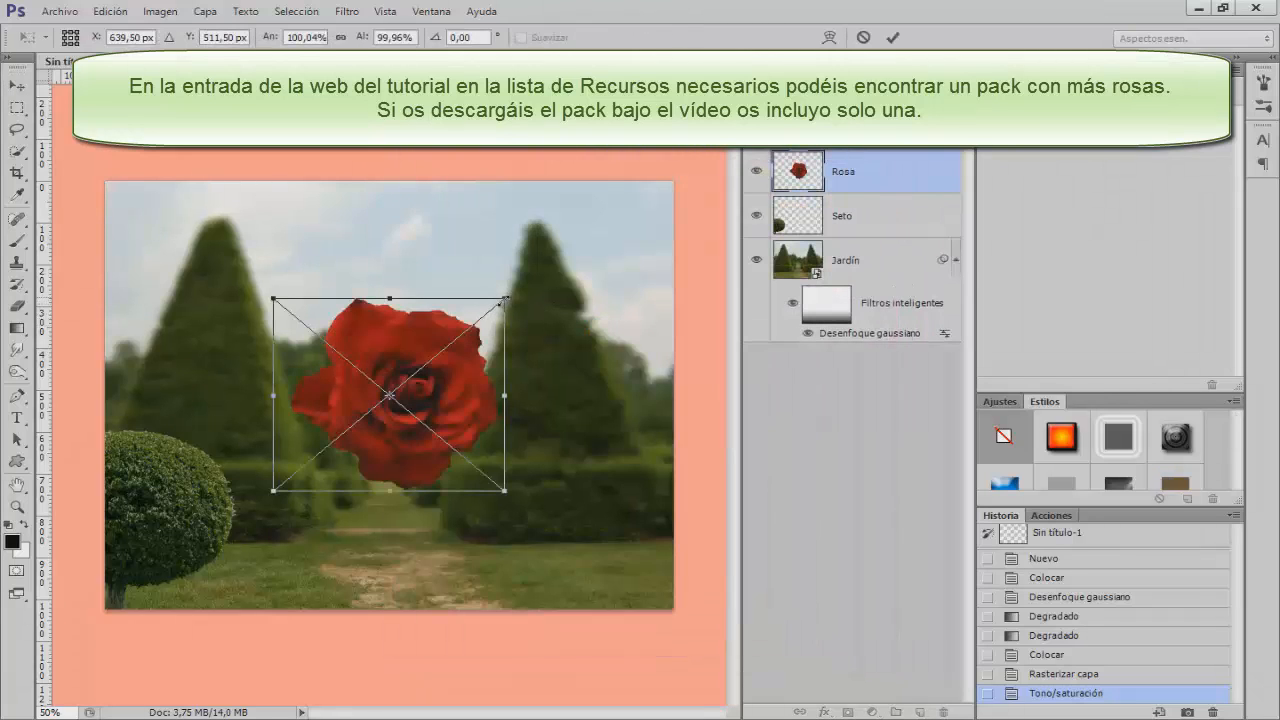
Scale the rose proportionally to about 24% and position it on the lower part of the Seto bush
drag(505, 298, 473, 325)
drag(462, 332, 415, 360)
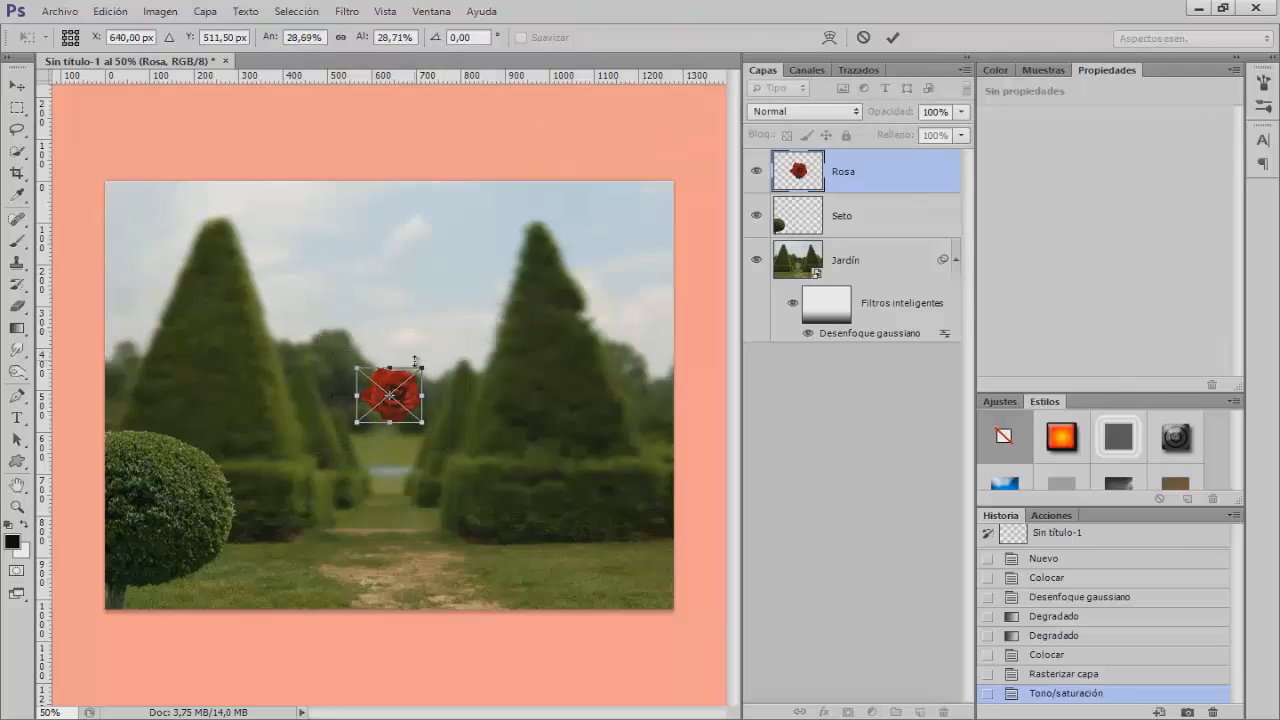
drag(367, 423, 126, 572)
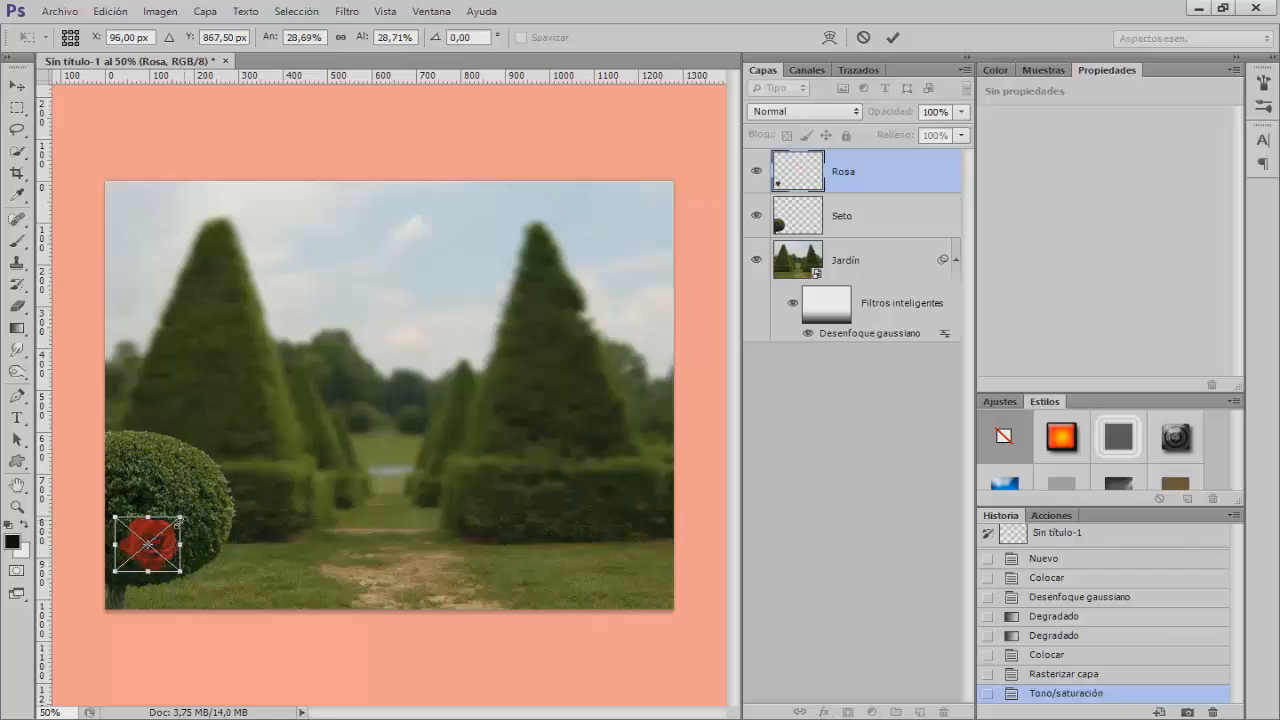
drag(179, 518, 181, 518)
key(Return)
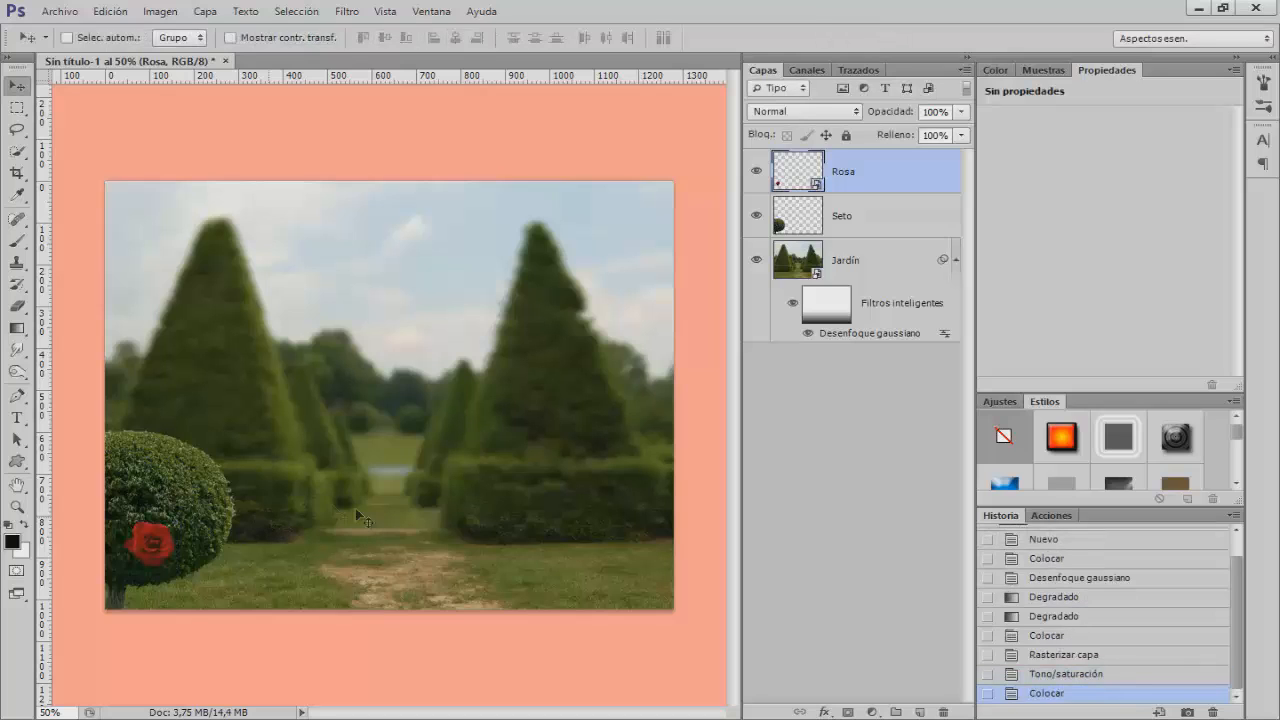
Rotate the rose about -23° and nudge it slightly left and down on the bush with Free Transform
key(ctrl+t)
drag(192, 507, 176, 501)
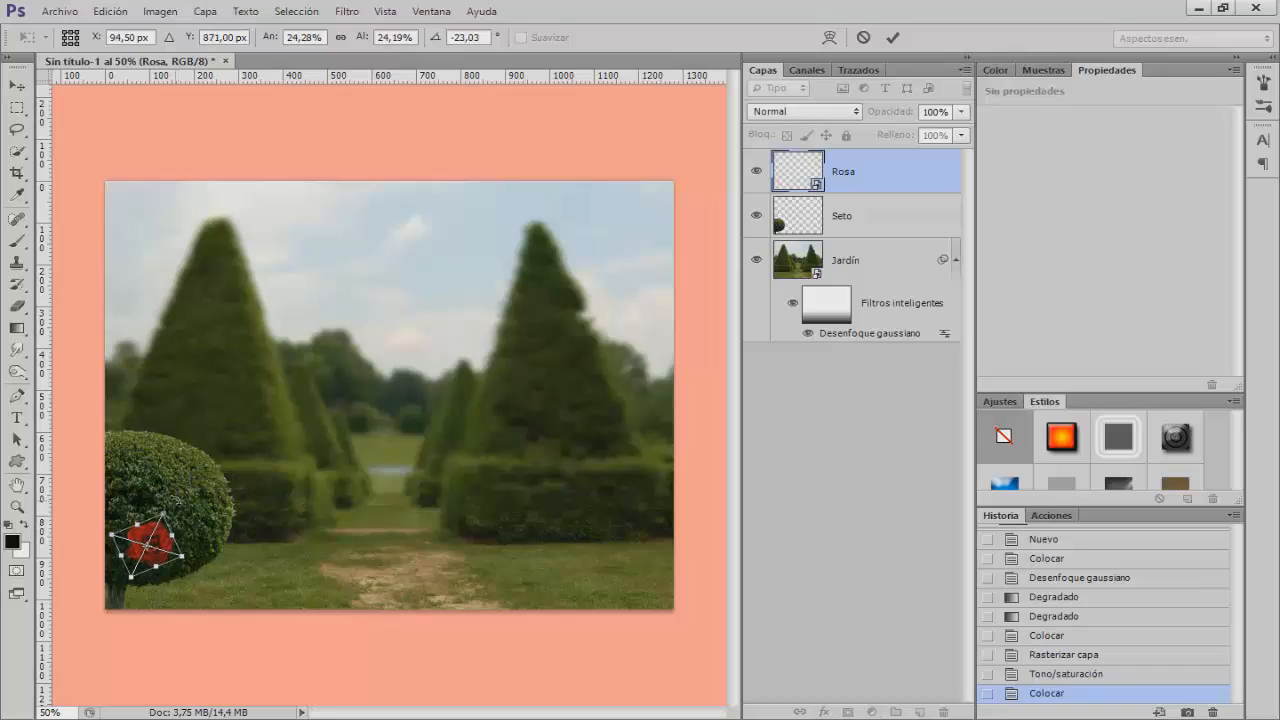
key(Left)
key(Left)
key(Down)
key(Down)
key(Down)
key(Left)
key(Left)
key(Down)
key(Down)
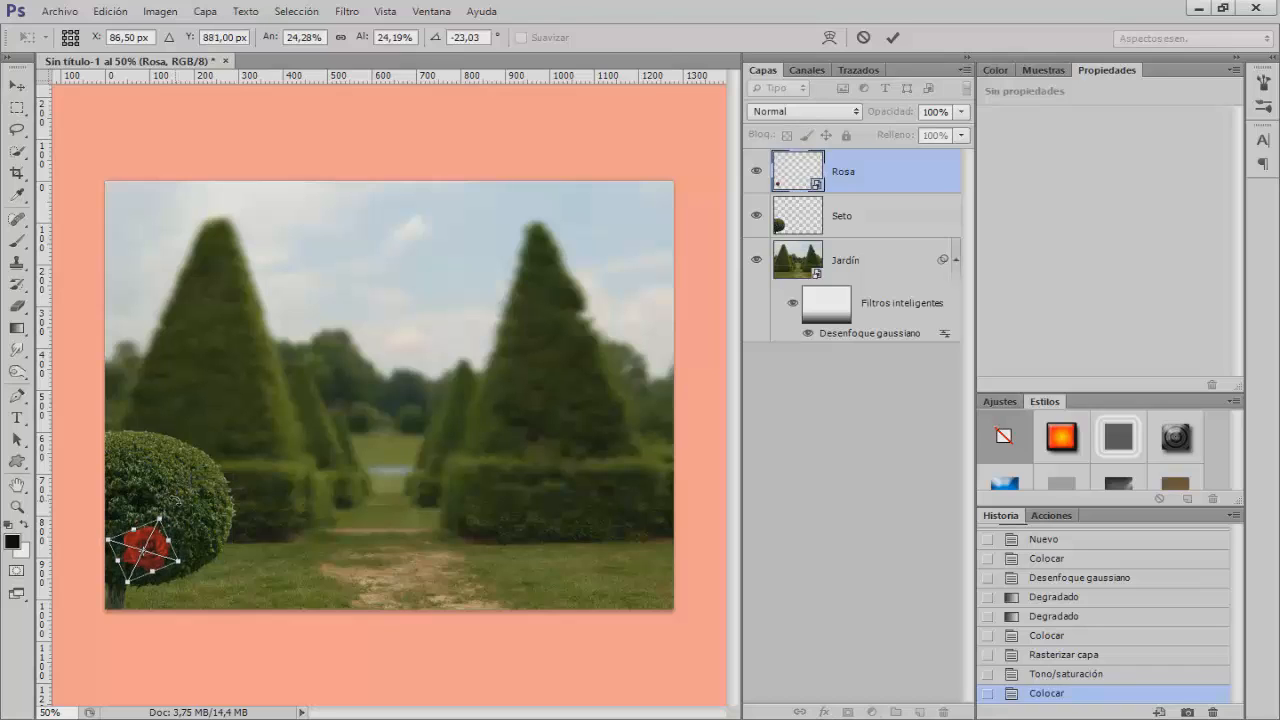
key(Return)
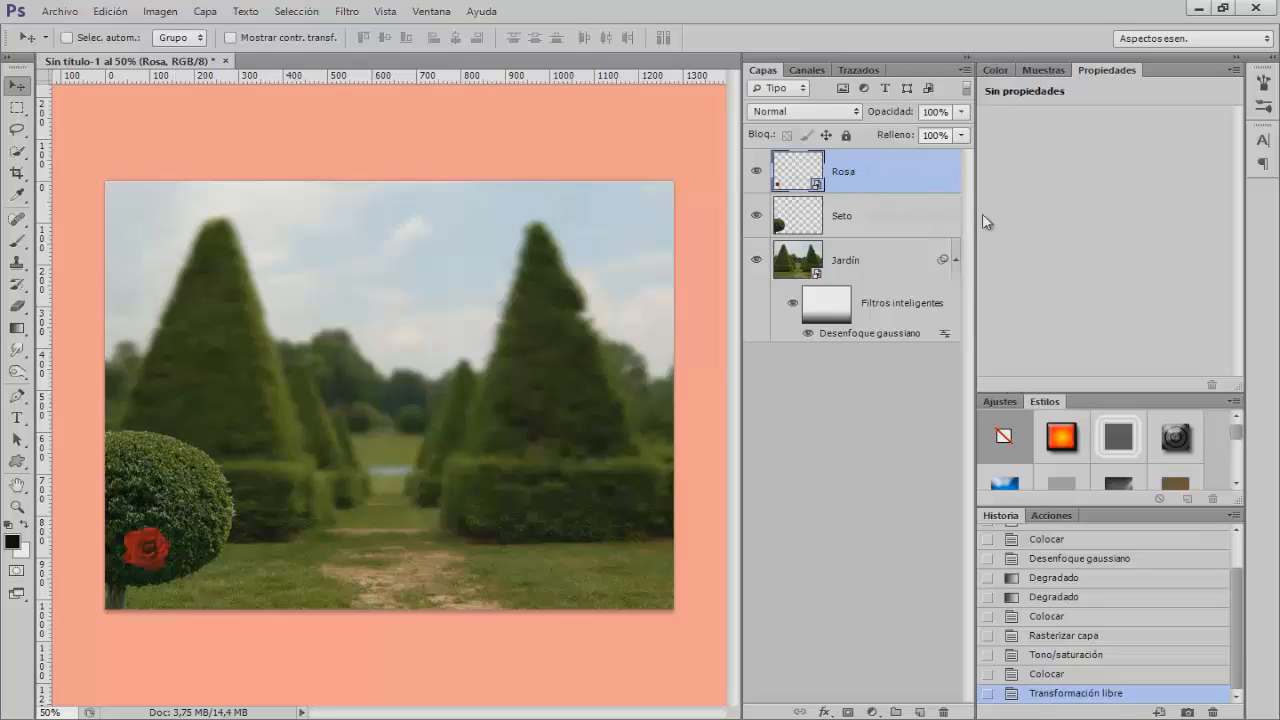
Duplicate the Rosa layer, naming the upper copy "Rosa roja" and the original "Rosa blanca"
key(ctrl+j)
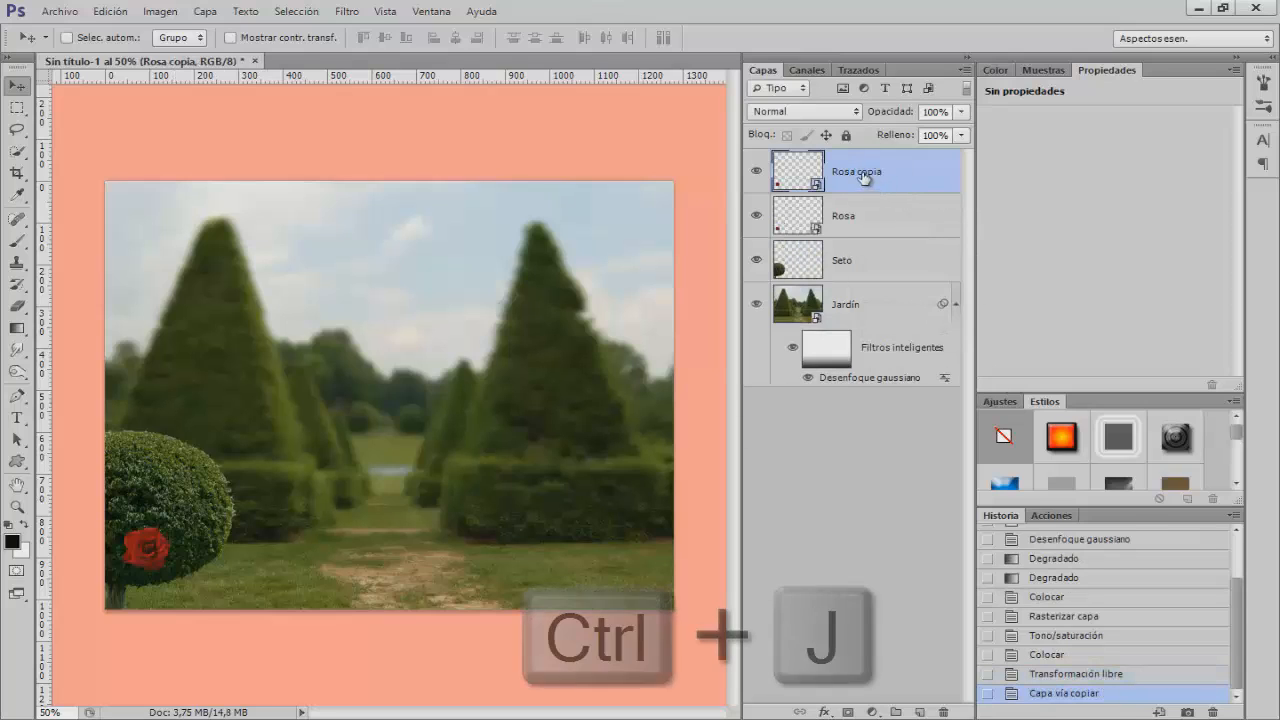
double_click(855, 171)
drag(857, 171, 903, 171)
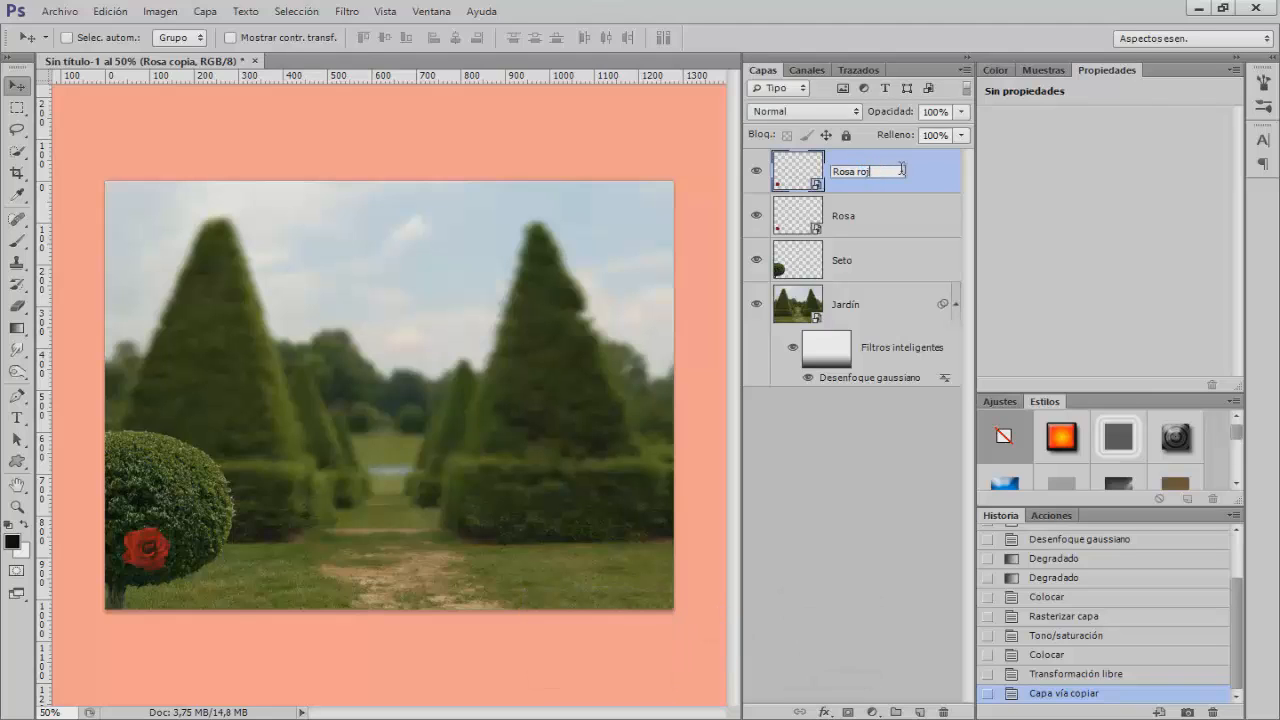
key(Return)
double_click(866, 215)
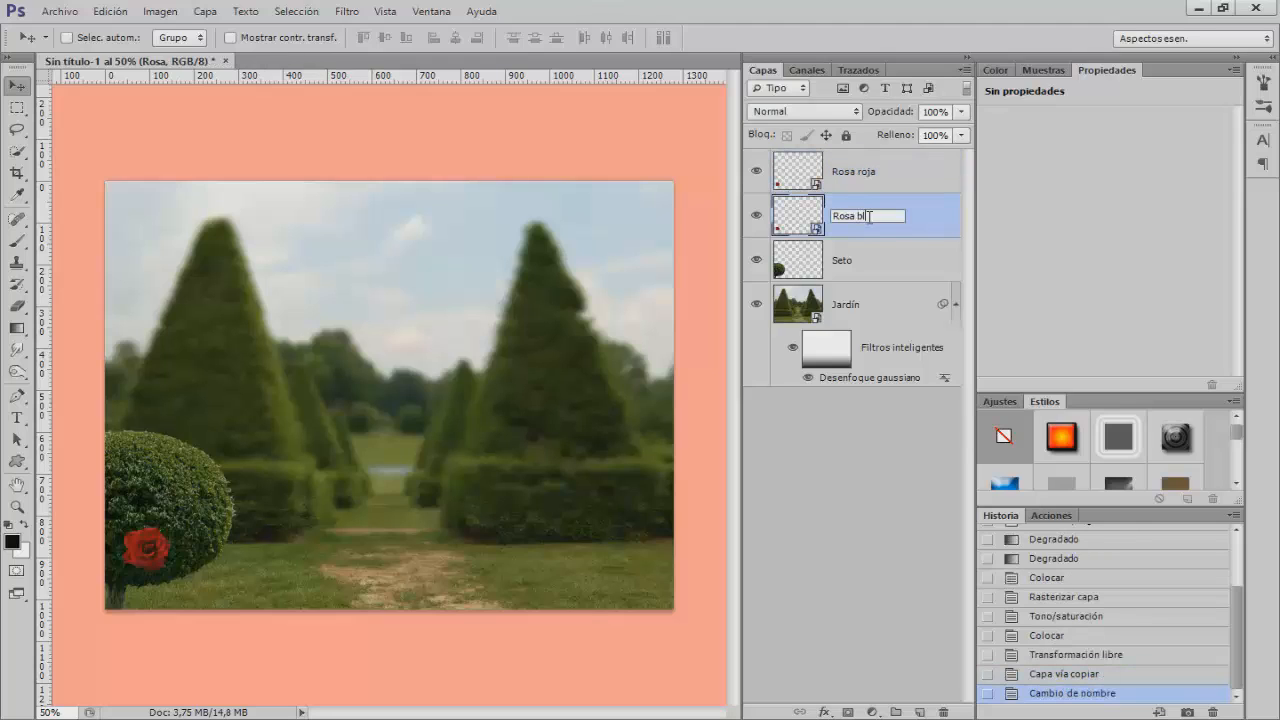
text(Rosa blanca)
key(Return)
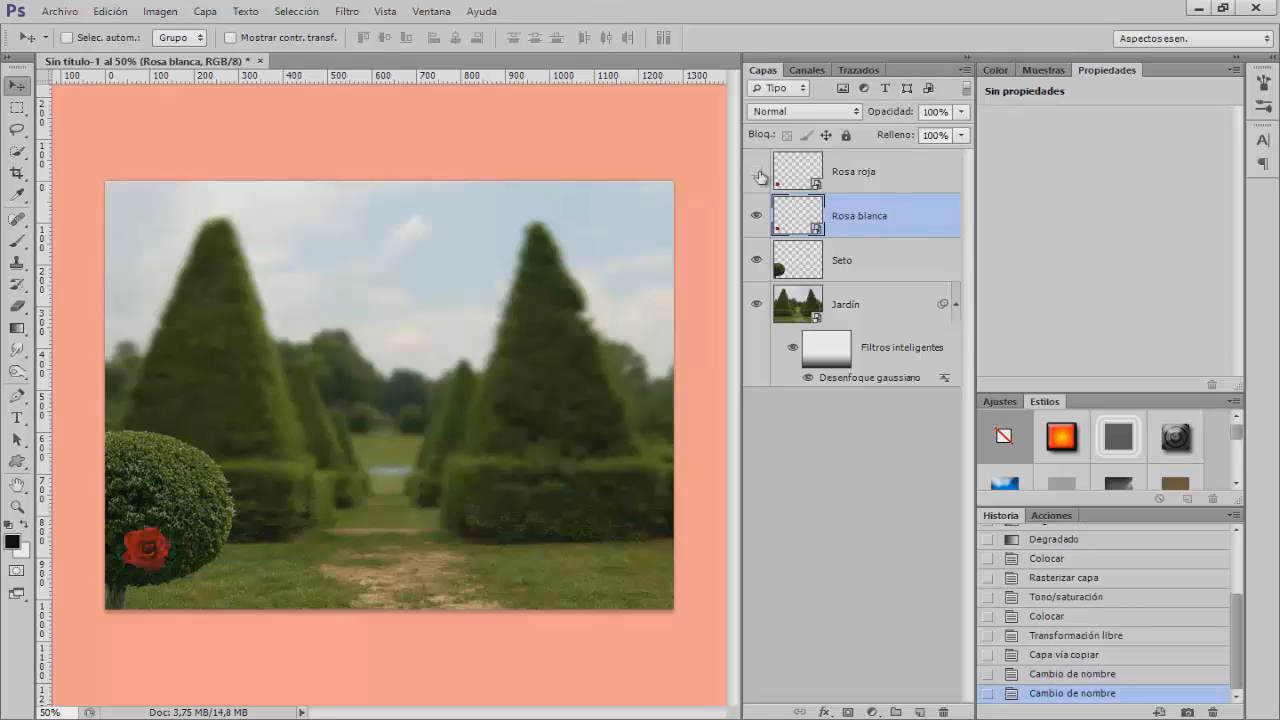
Hide the Rosa roja layer and rasterize the Rosa blanca layer
click(758, 173)
right_click(872, 225)
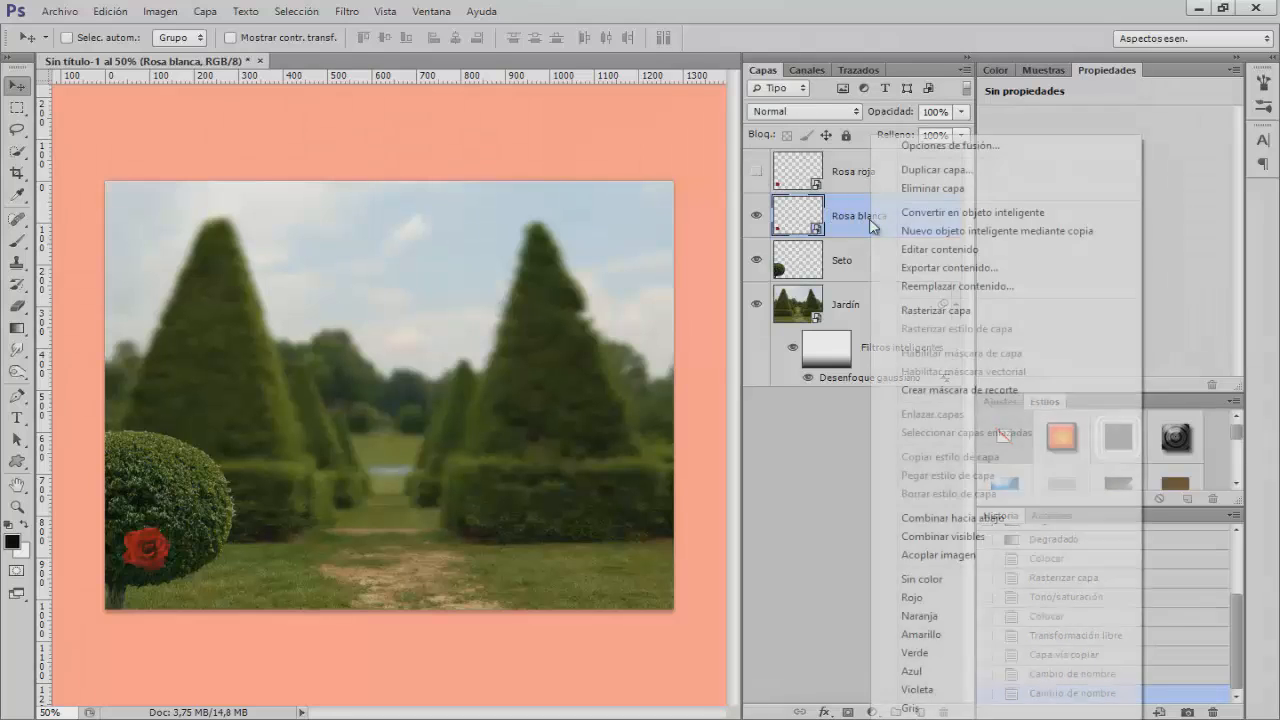
click(928, 312)
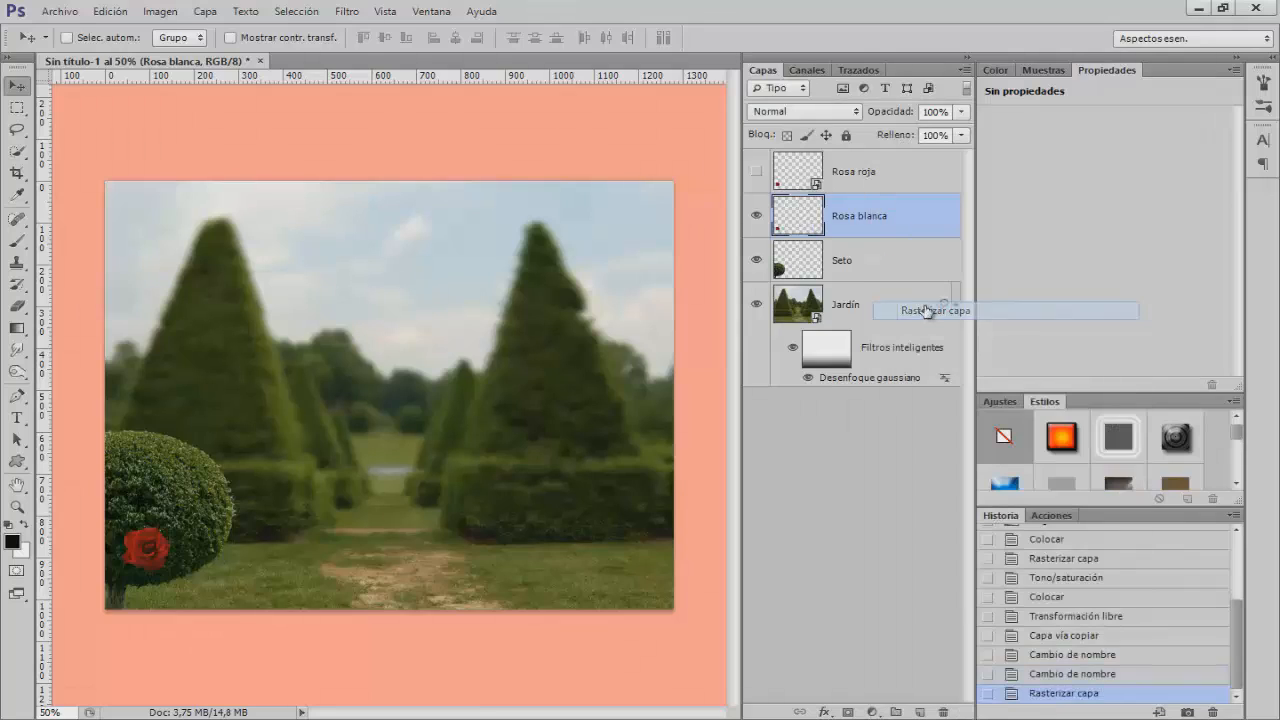
Desaturate the Rosa blanca layer with Hue/Saturation, setting saturation to about -94
key(ctrl+u)
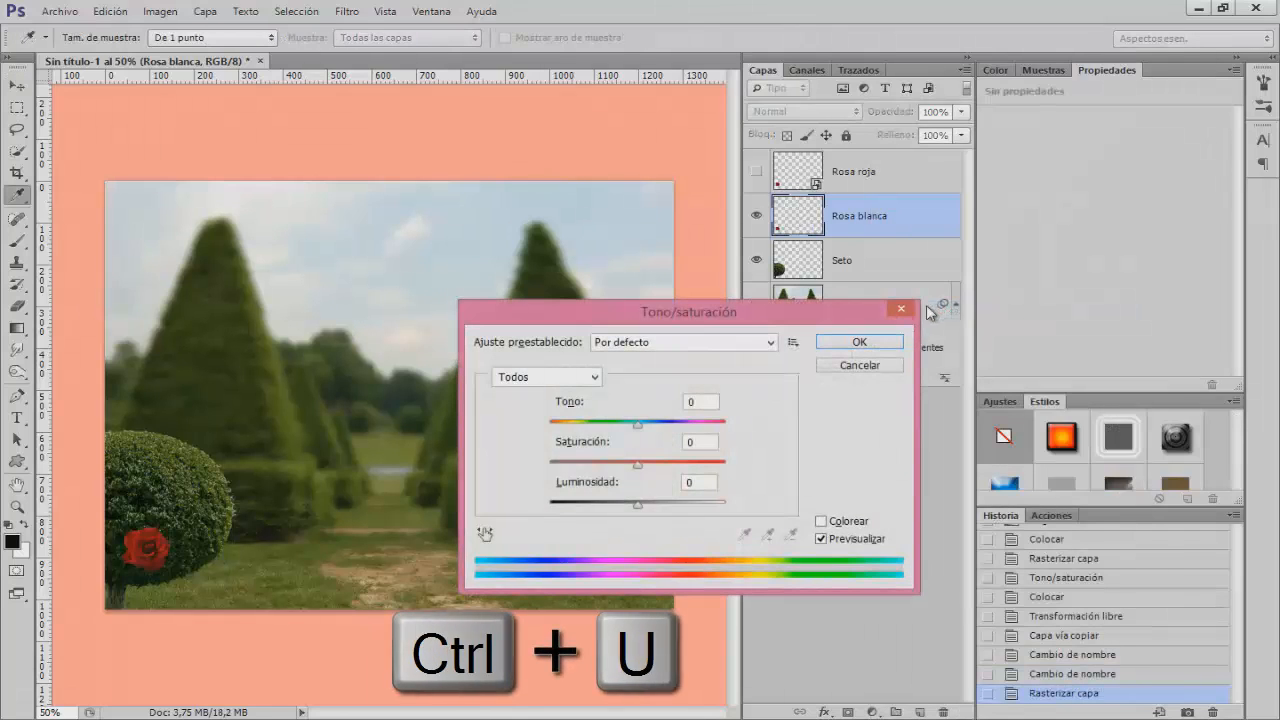
drag(620, 470, 552, 470)
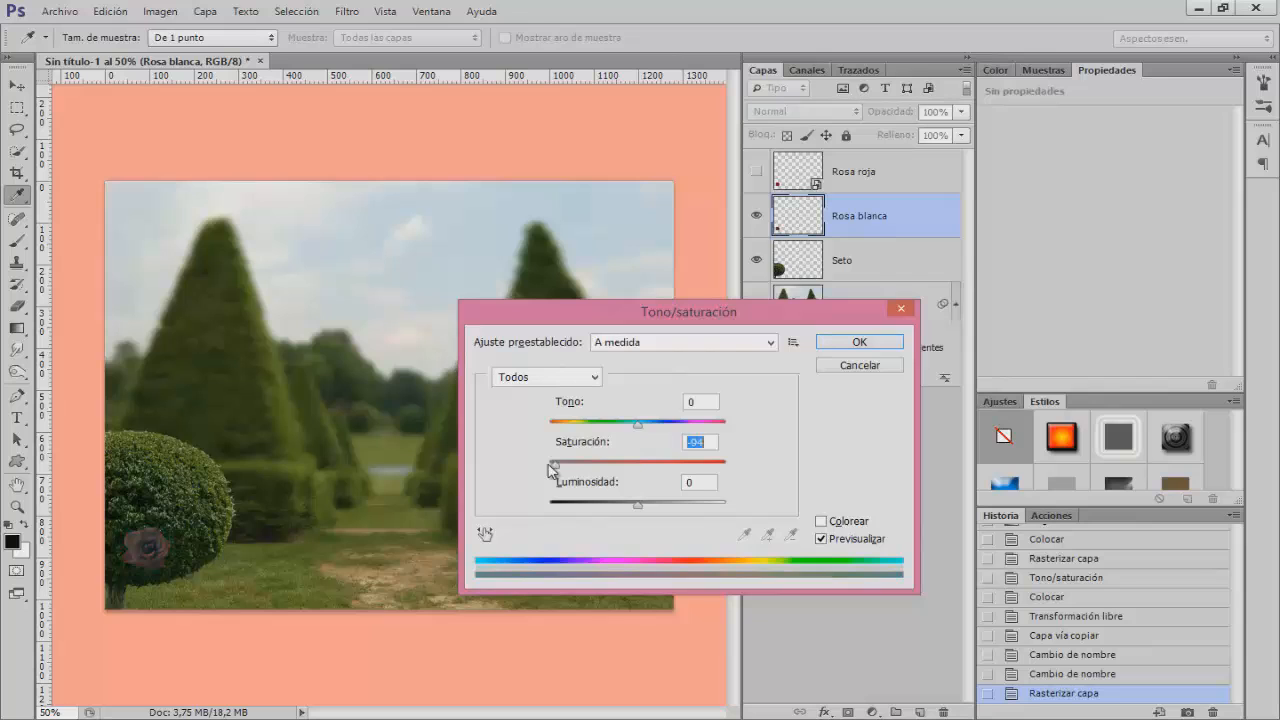
click(860, 342)
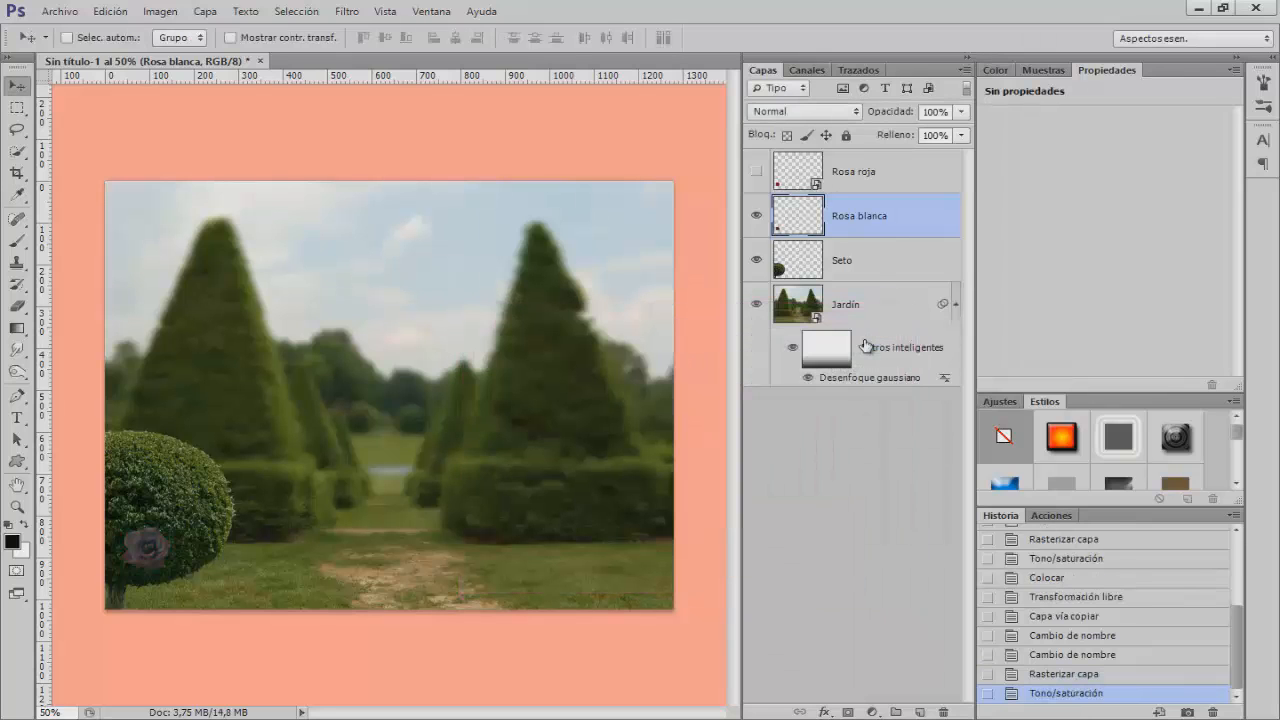
Brighten the Rosa blanca layer to a white rose with Levels, using input values 4, 1.79 and 196
key(ctrl+l)
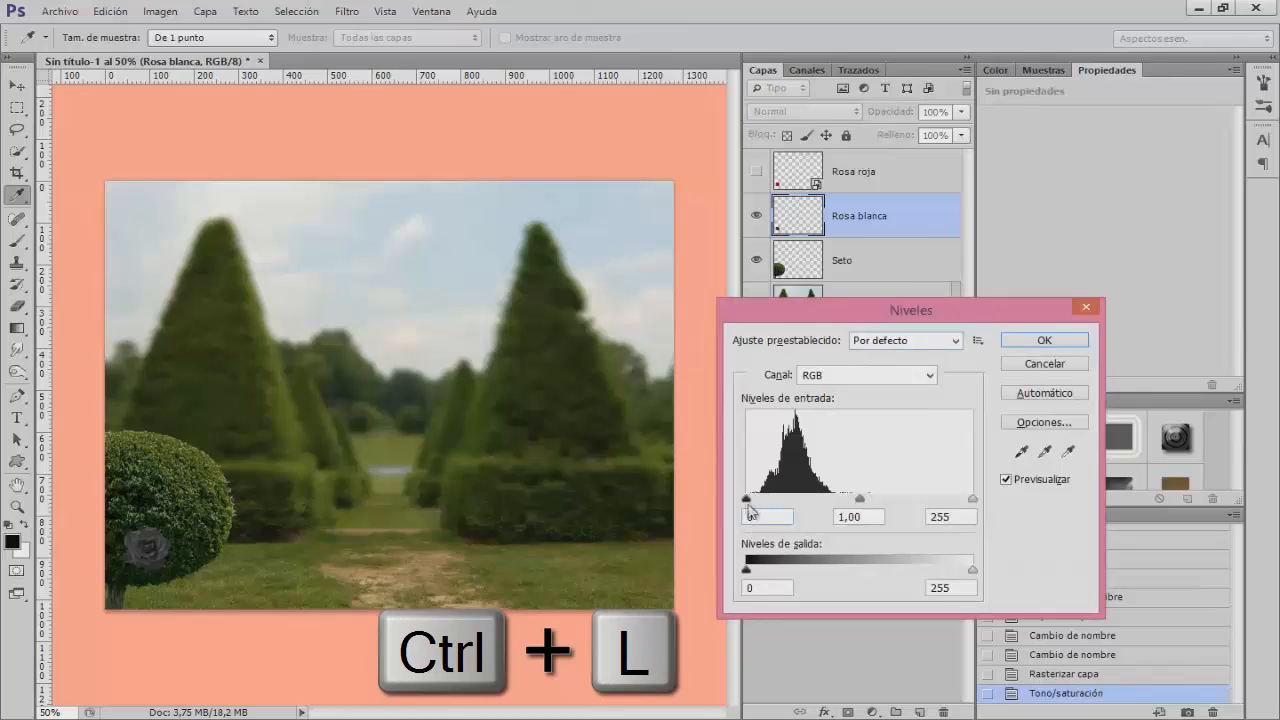
drag(861, 503, 815, 503)
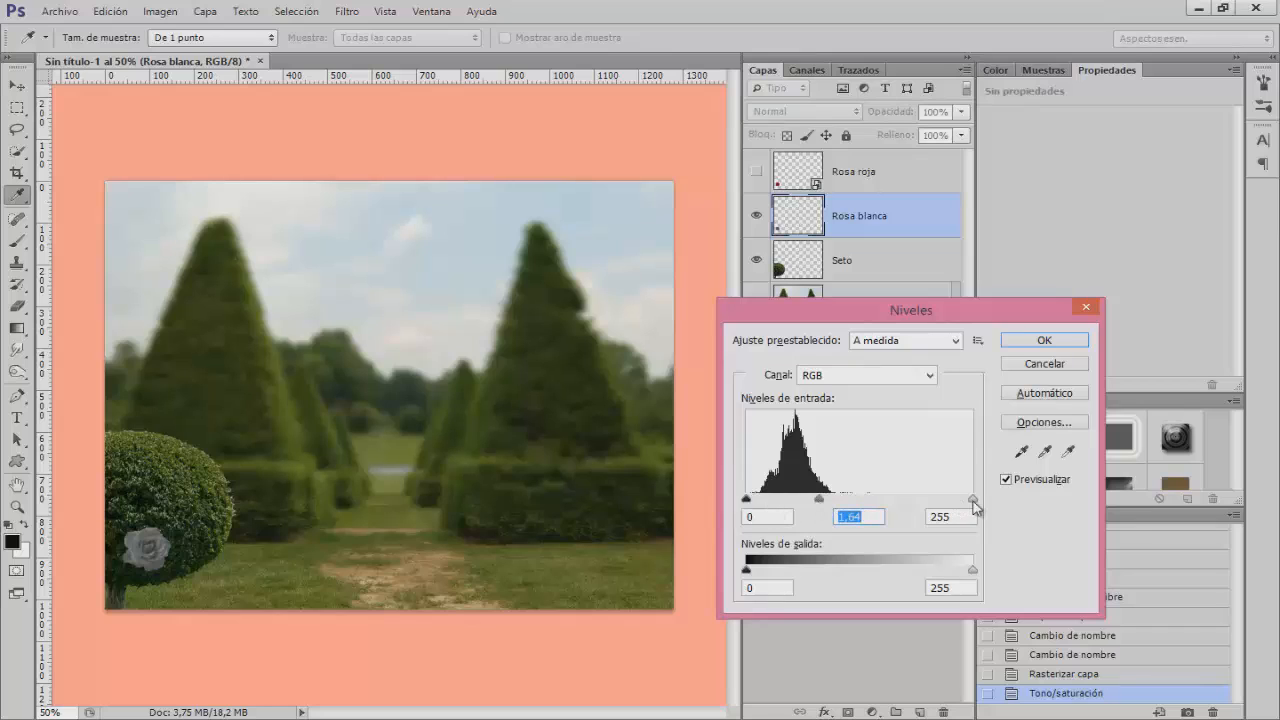
drag(976, 504, 921, 507)
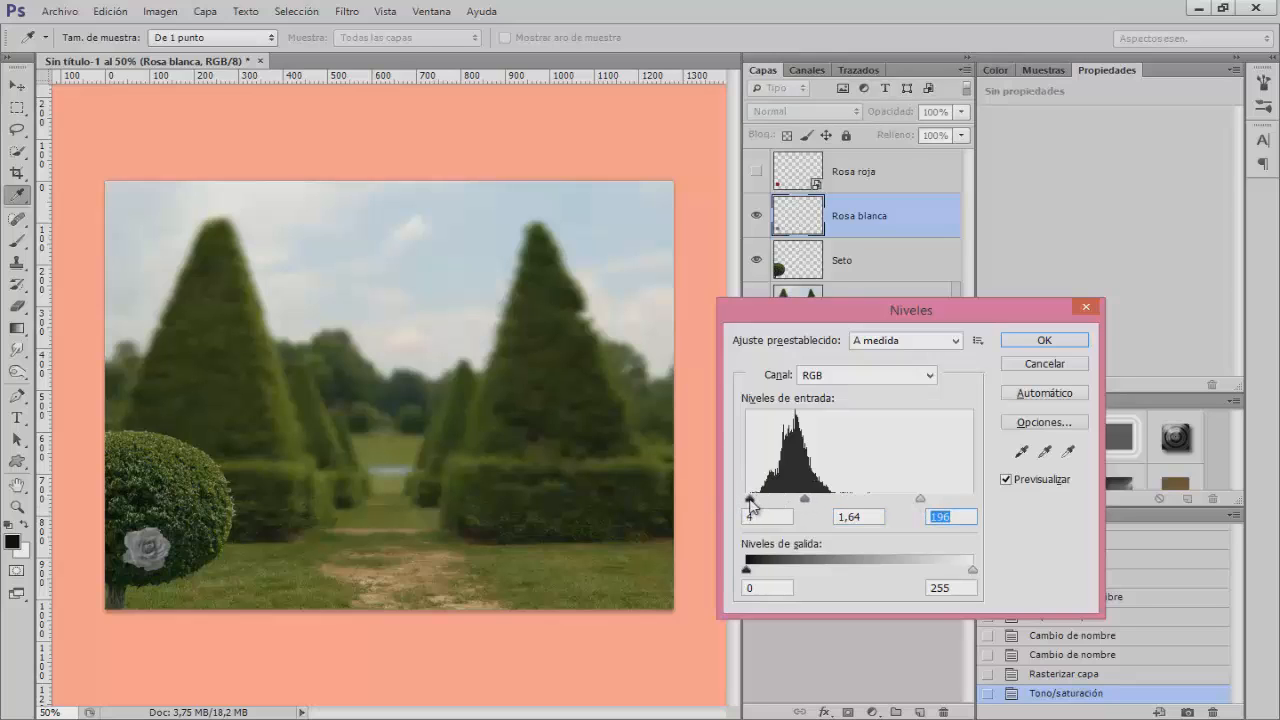
click(752, 503)
drag(800, 499, 801, 499)
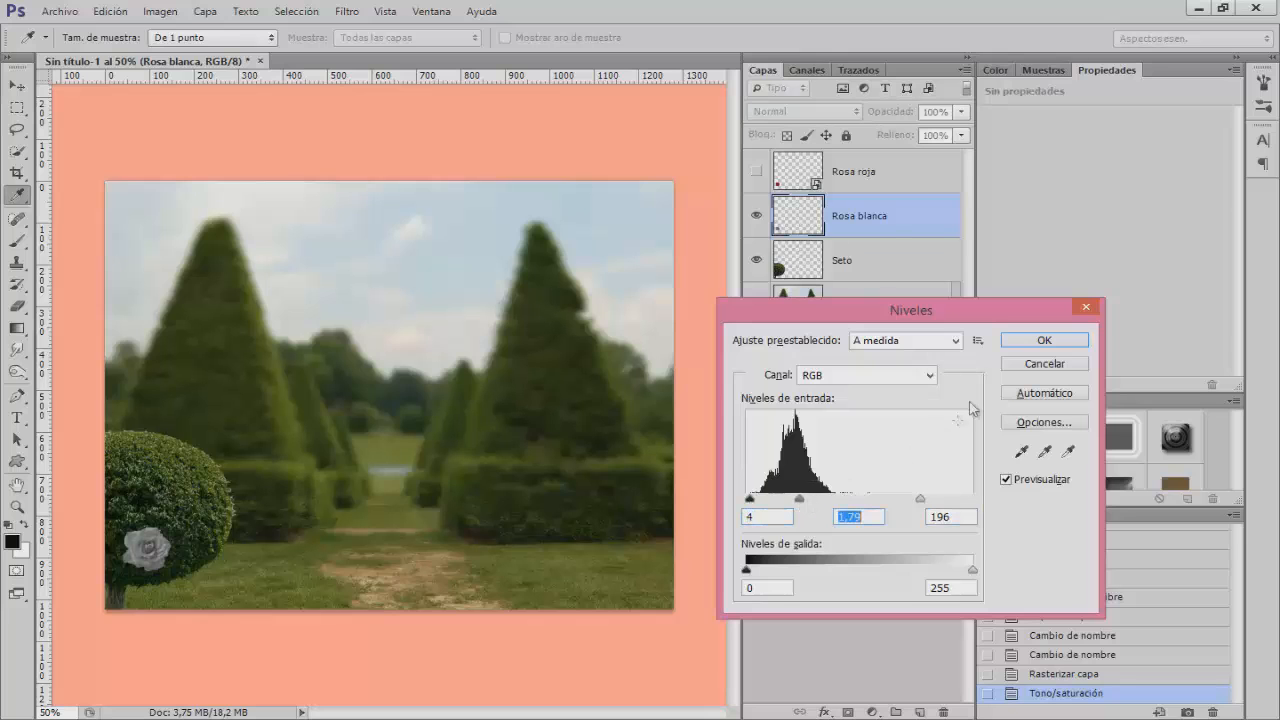
click(1038, 341)
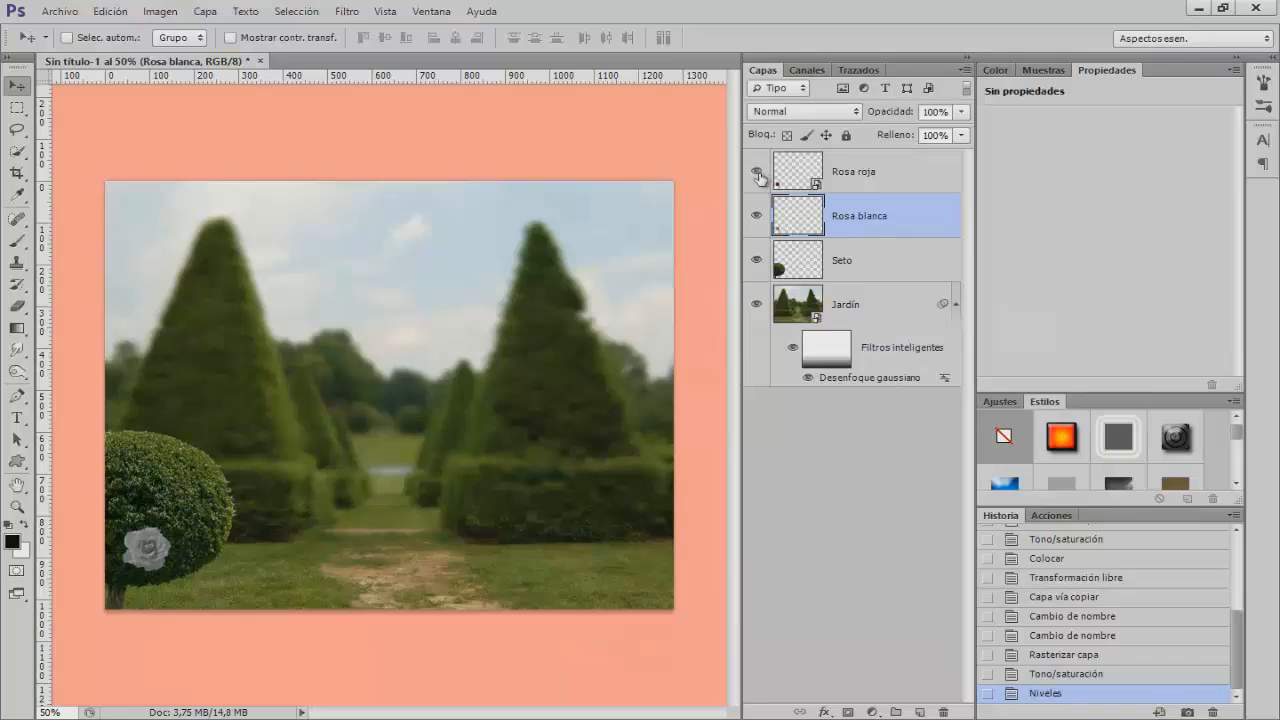
Show the Rosa roja layer again, duplicate it and move the copy near the top of the Seto bush, above the first rose
click(757, 174)
click(757, 172)
click(868, 180)
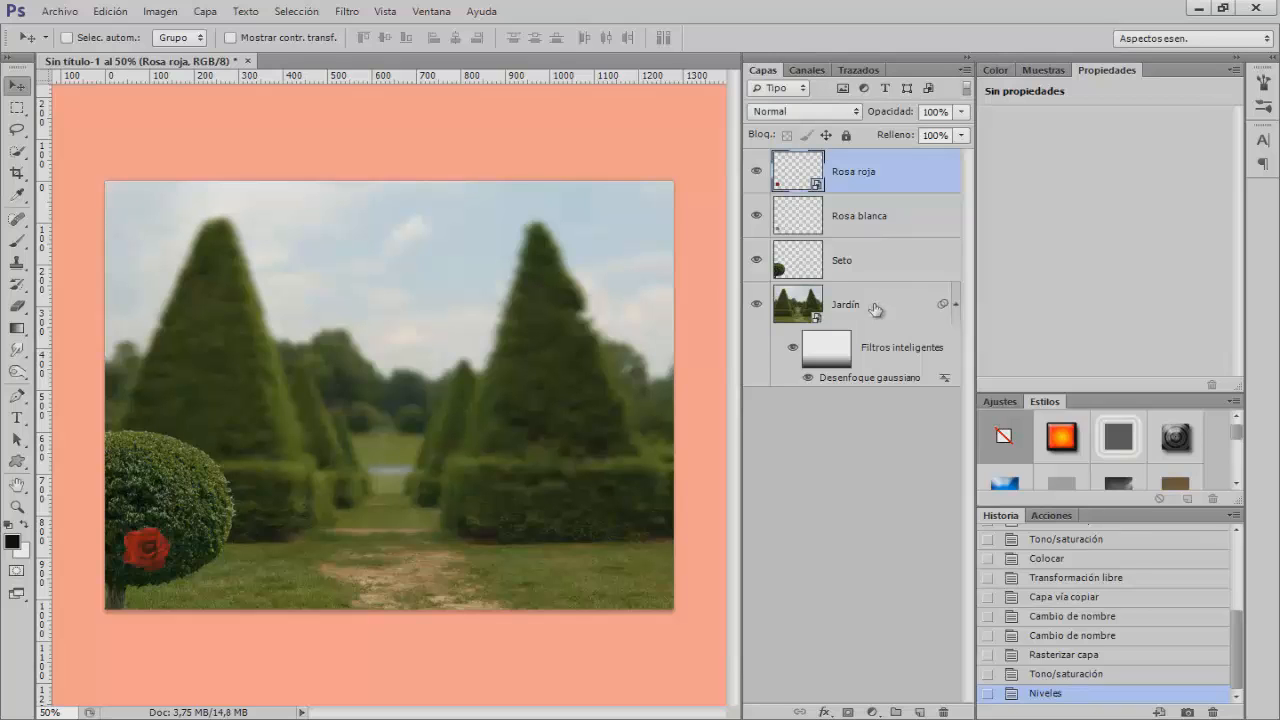
key(ctrl+j)
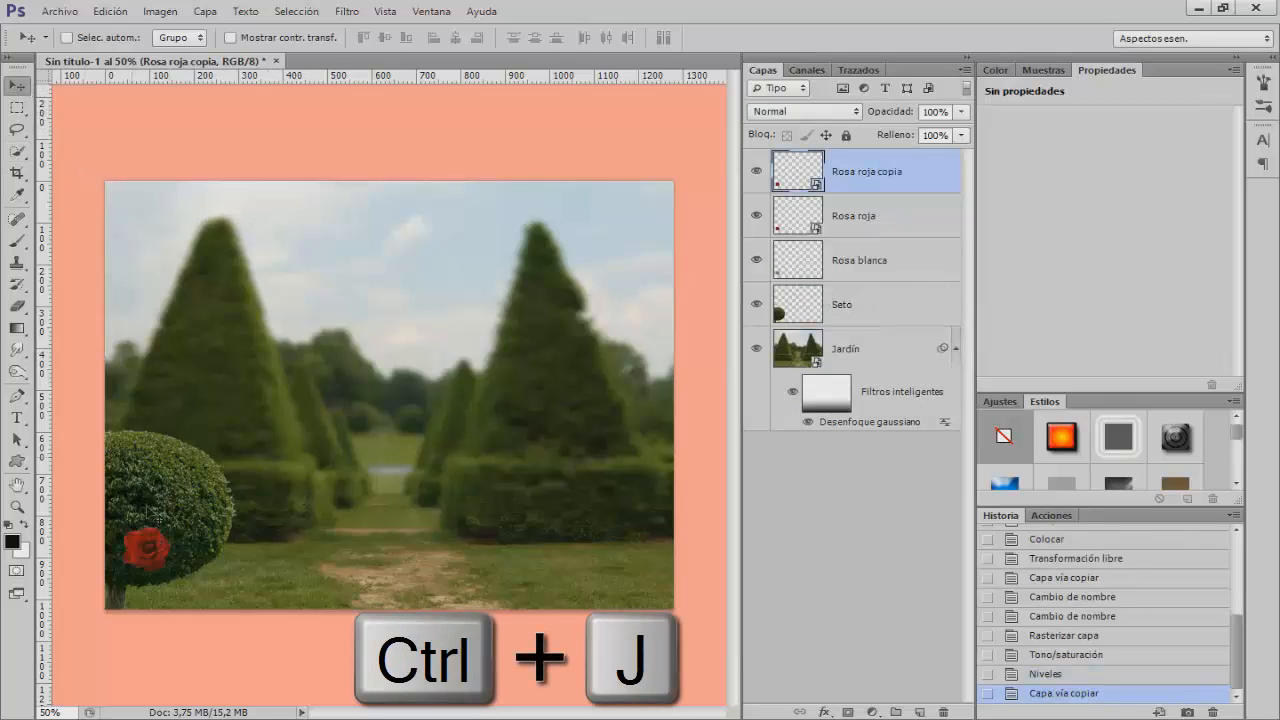
drag(152, 548, 142, 460)
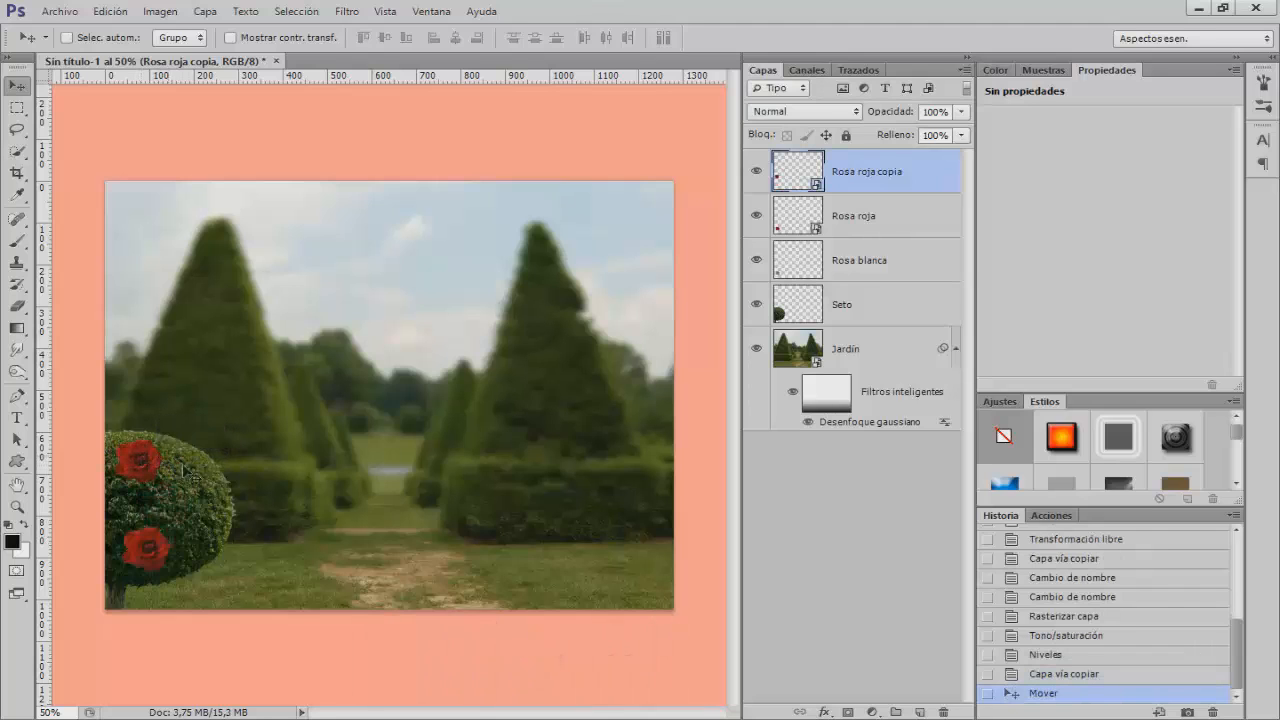
Rotate the Rosa roja copia rose to about 46° and place it at the upper left edge of the bush
key(ctrl+t)
drag(158, 412, 198, 472)
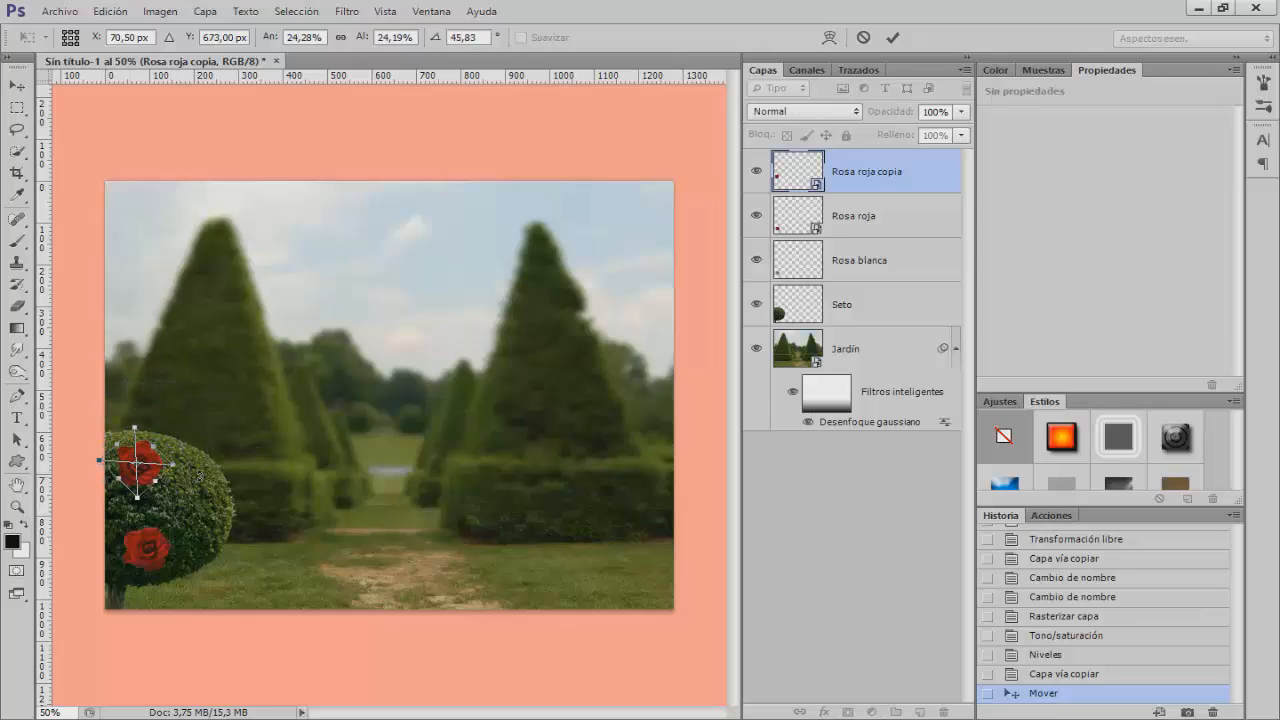
key(Return)
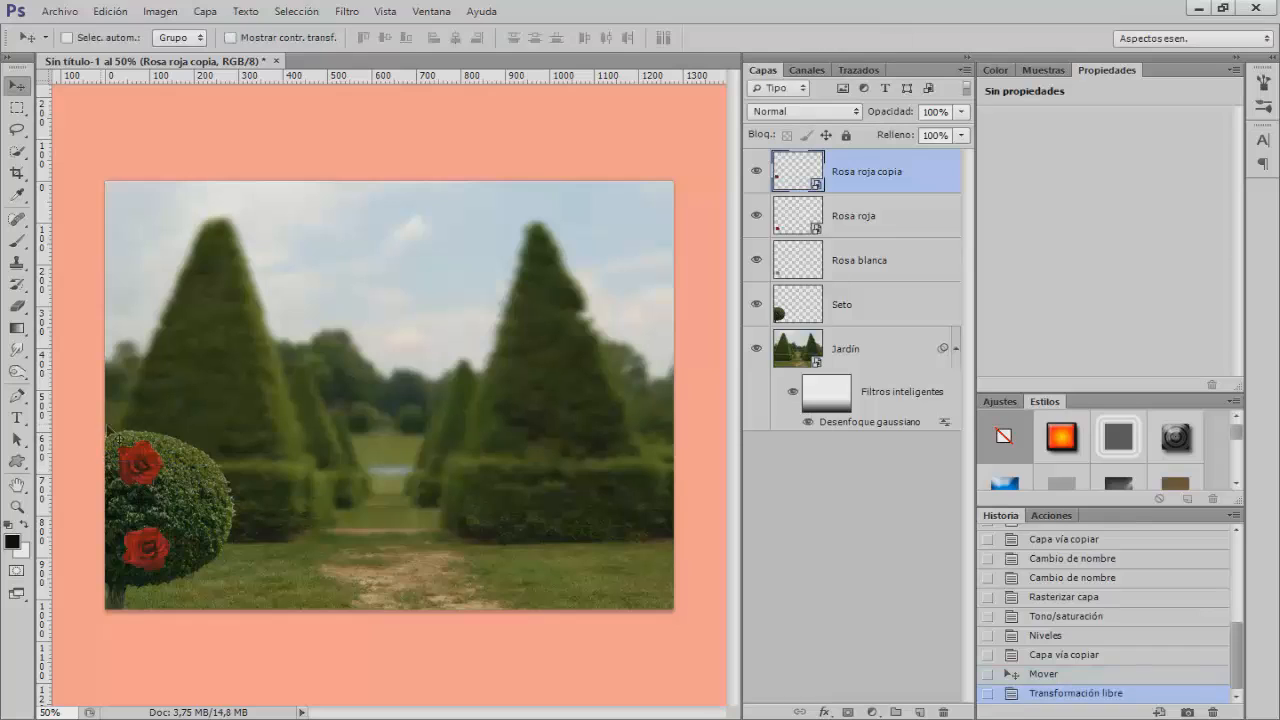
drag(148, 470, 133, 469)
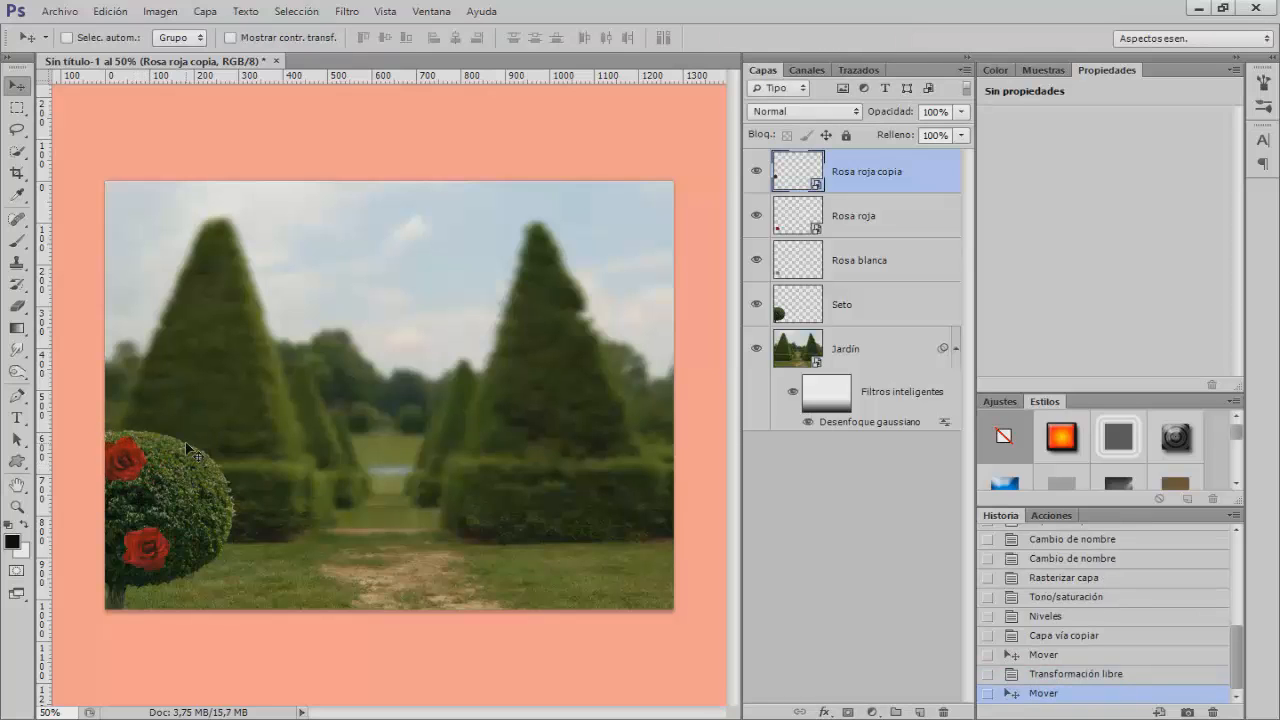
Duplicate the Rosa blanca layer, put the copy on top of the layer stack and place its rose on the bush's right side
click(857, 268)
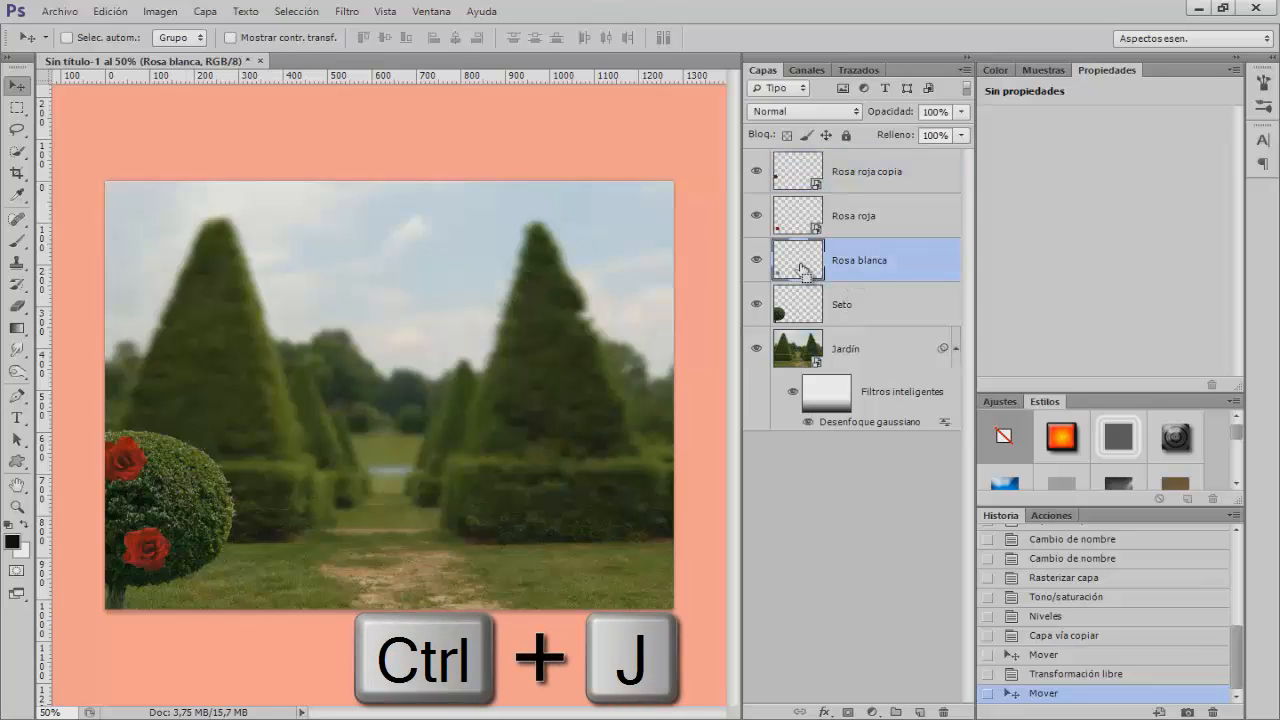
key(ctrl+j)
drag(871, 254, 870, 155)
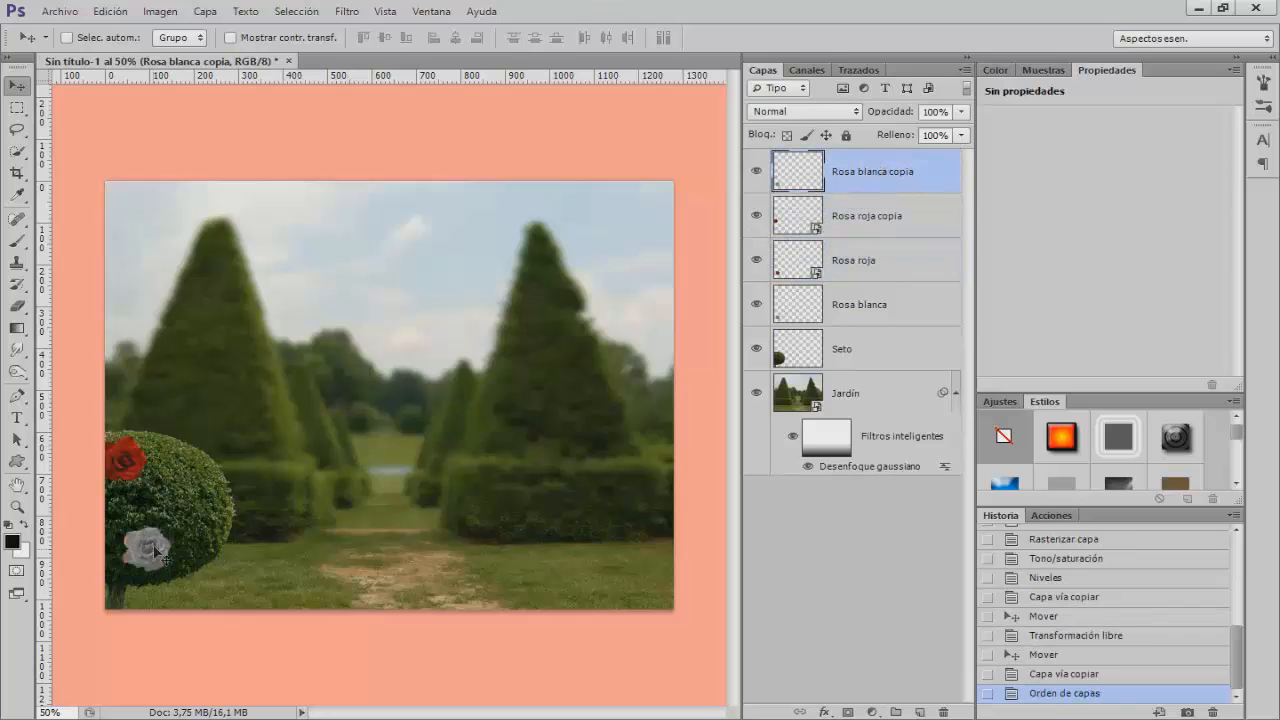
drag(160, 556, 209, 502)
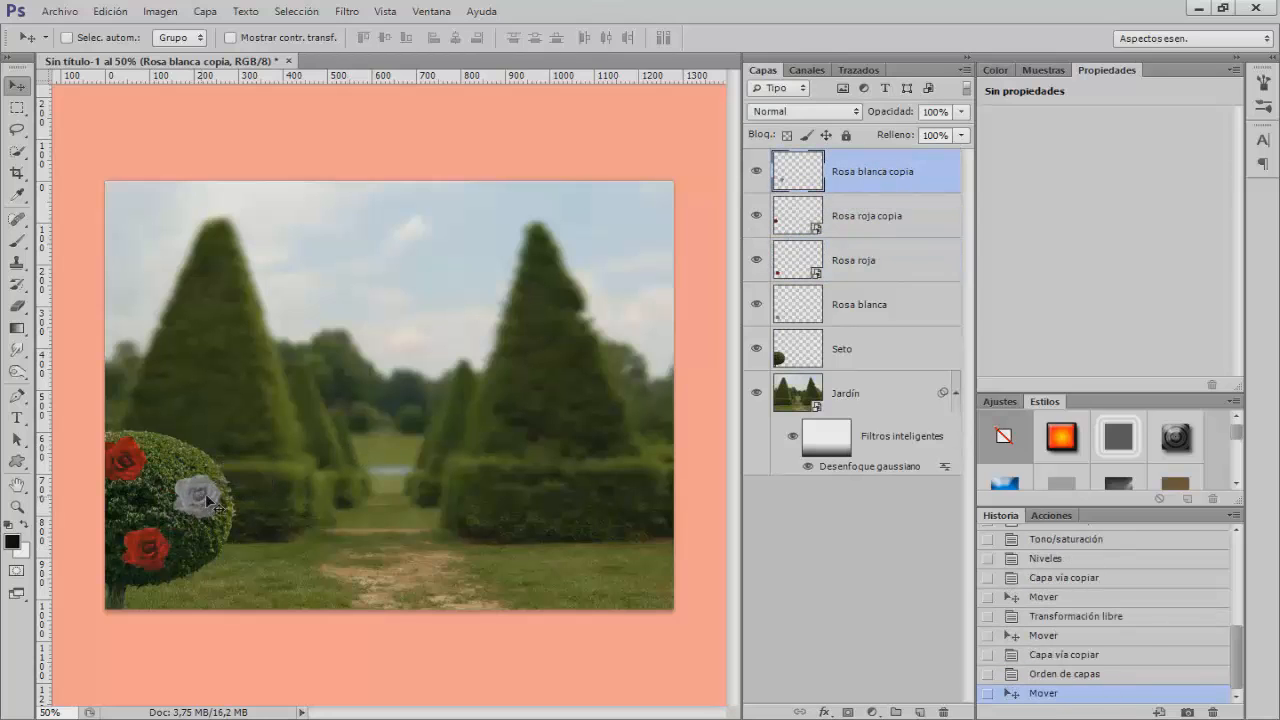
Rotate the copied white rose by about -37°
key(ctrl+t)
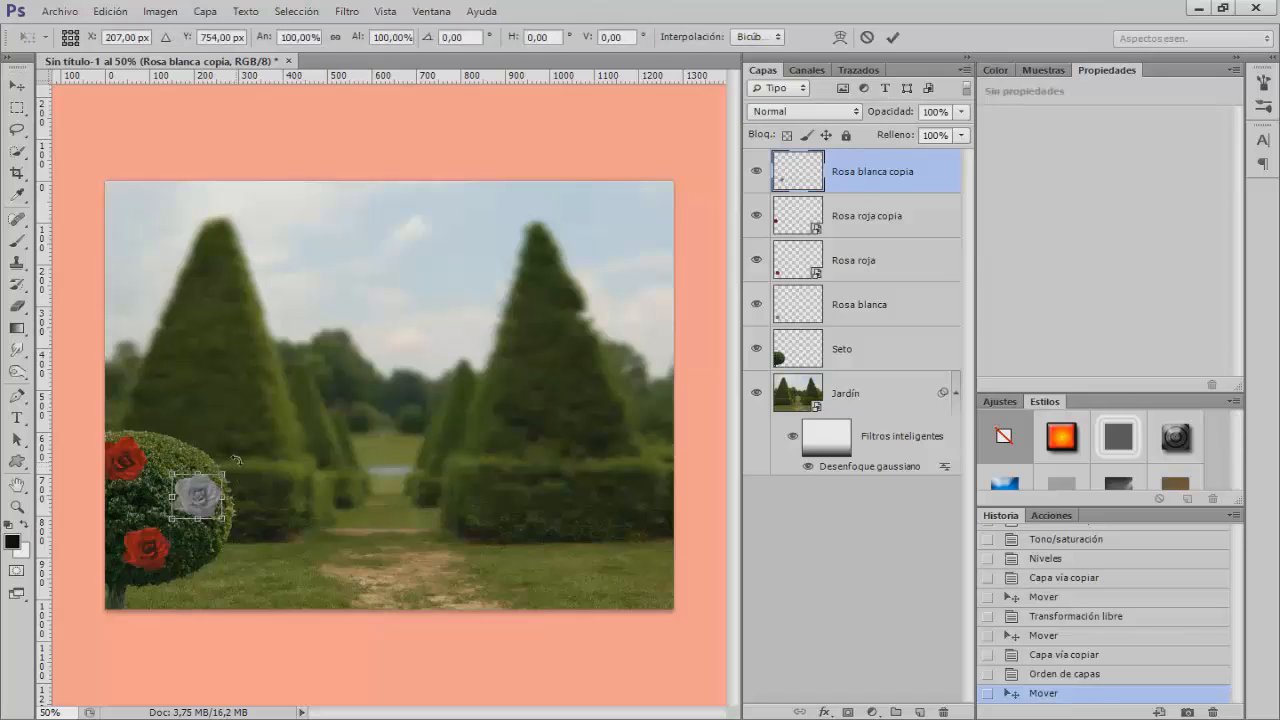
drag(237, 460, 203, 462)
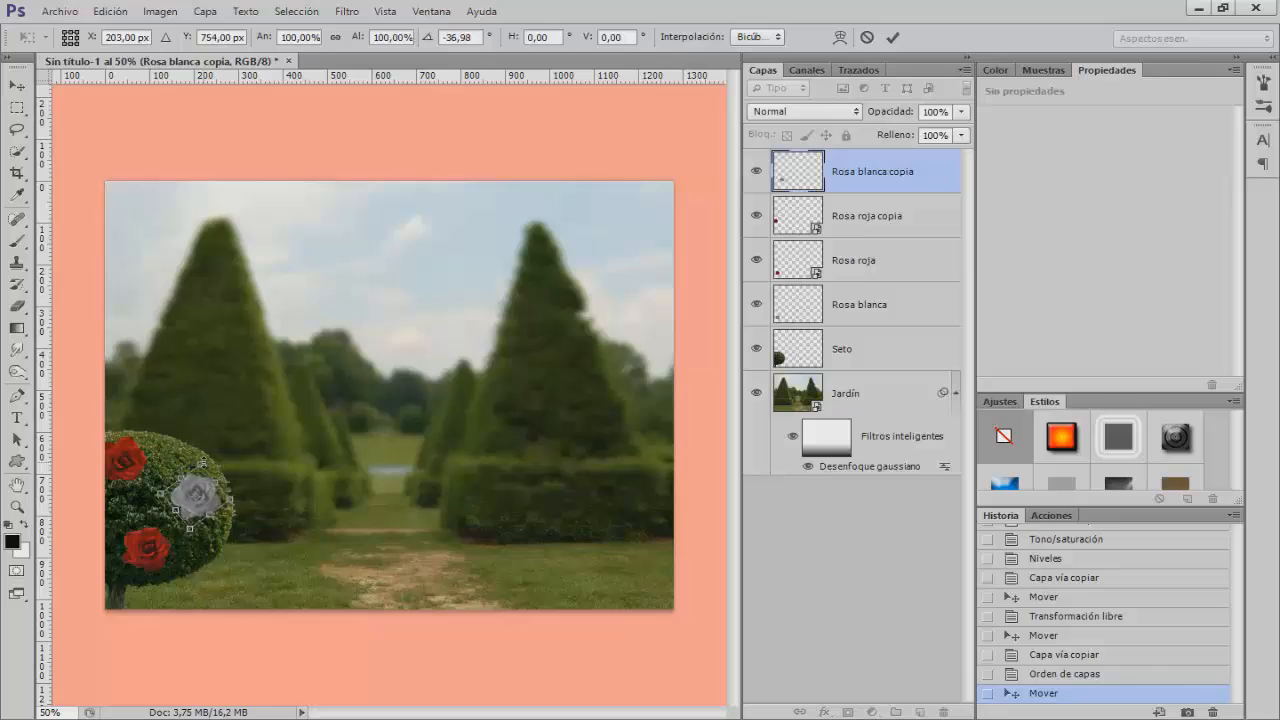
key(Return)
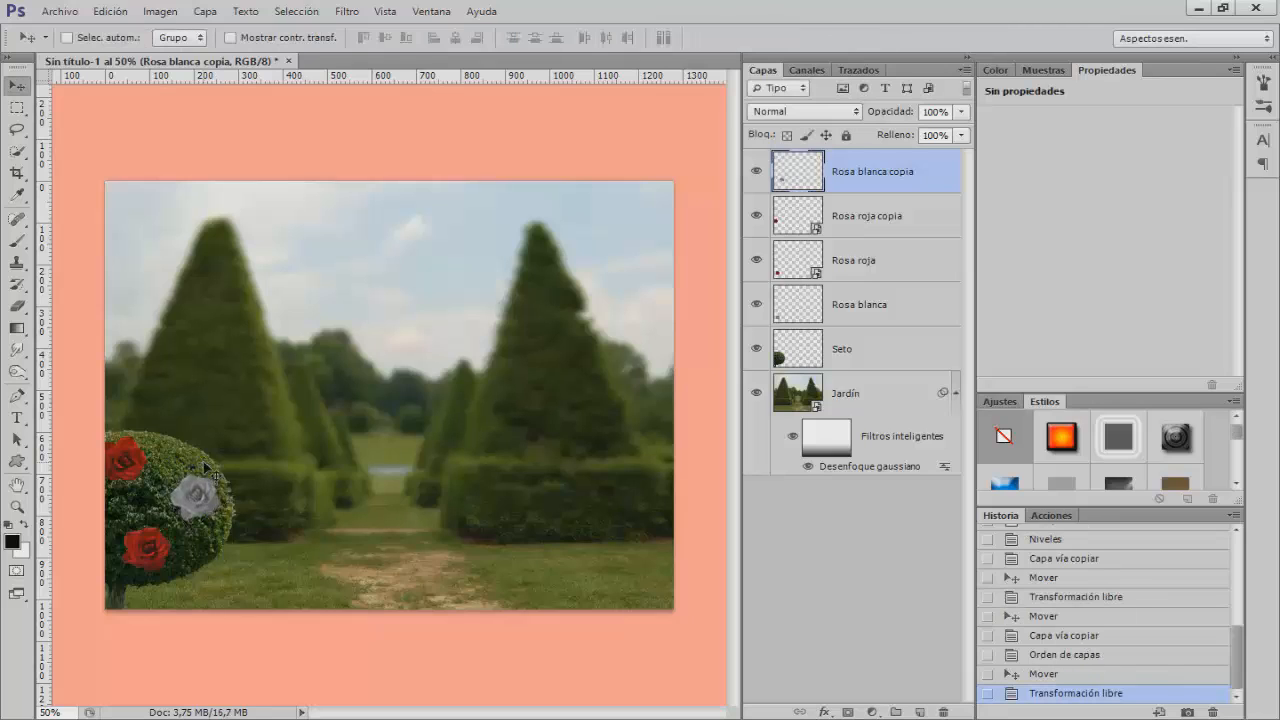
Identify the layer of the lower red rose by toggling layer visibility, and add a layer mask to Rosa roja
click(757, 172)
click(757, 172)
click(757, 216)
click(757, 216)
click(757, 260)
click(757, 260)
click(850, 262)
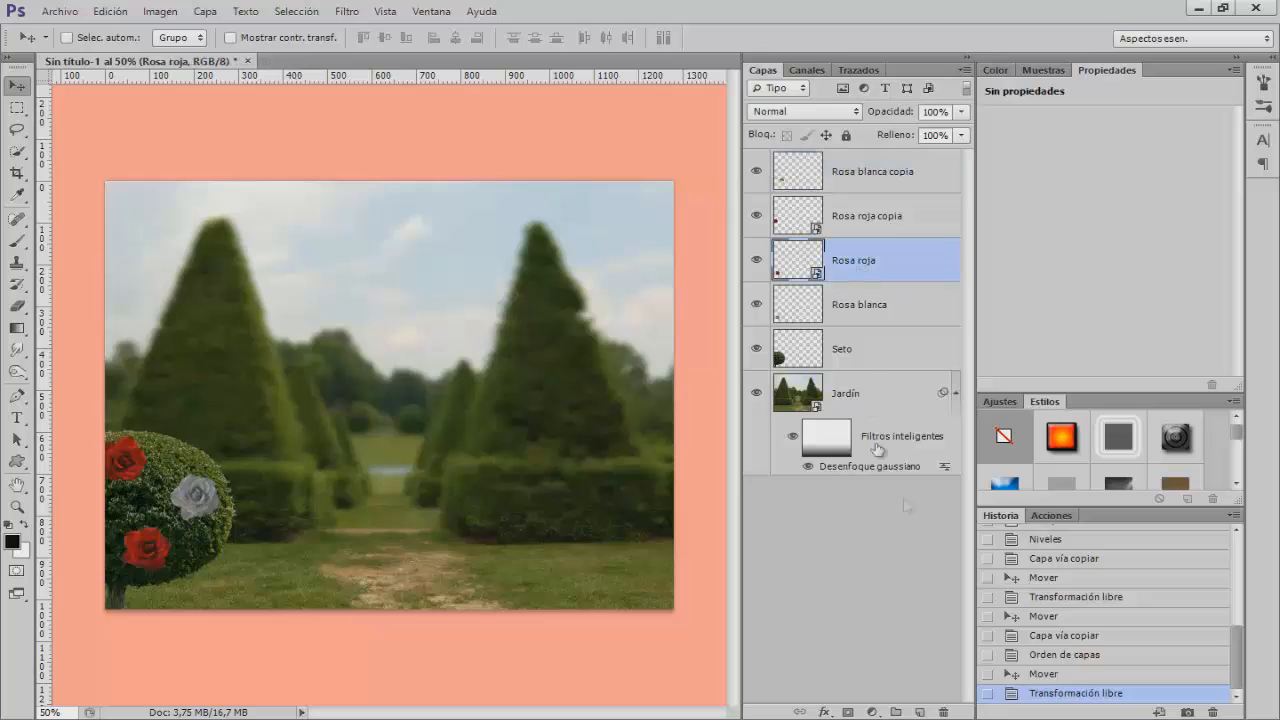
click(848, 712)
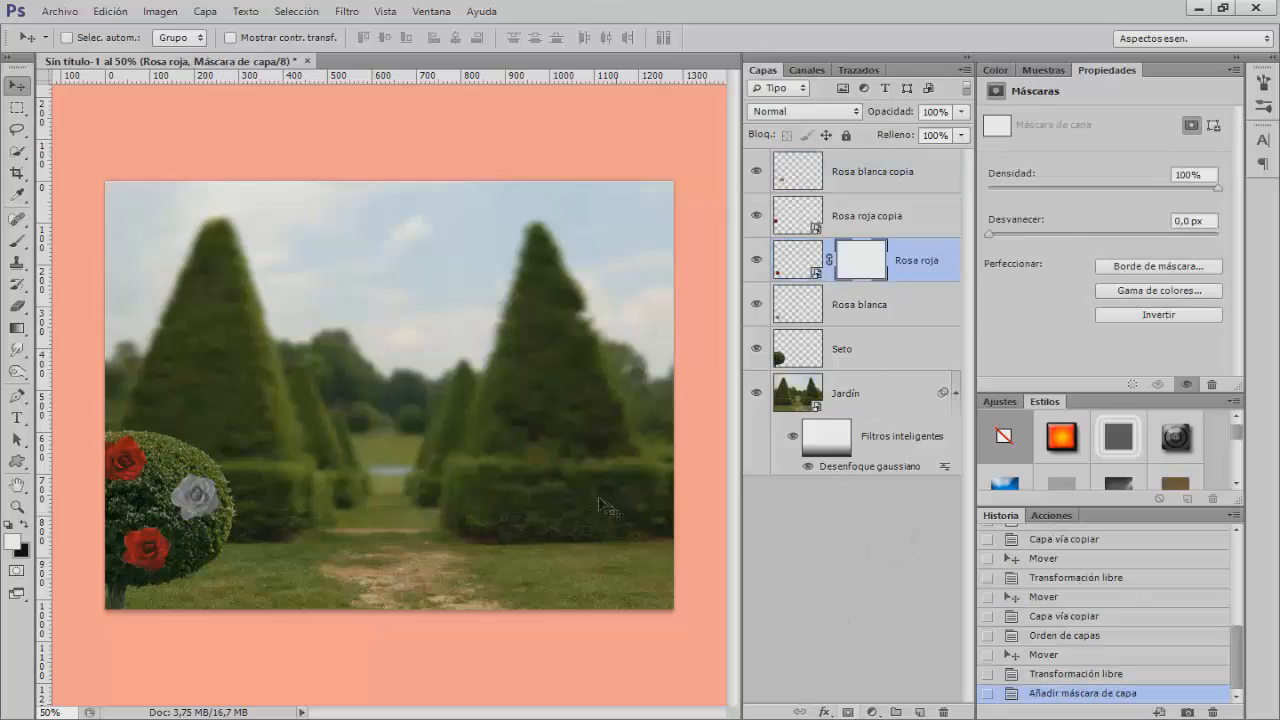
Set up the Brush tool with a paint-splatter tip at 109 px and black as the foreground colour
click(17, 240)
right_click(318, 315)
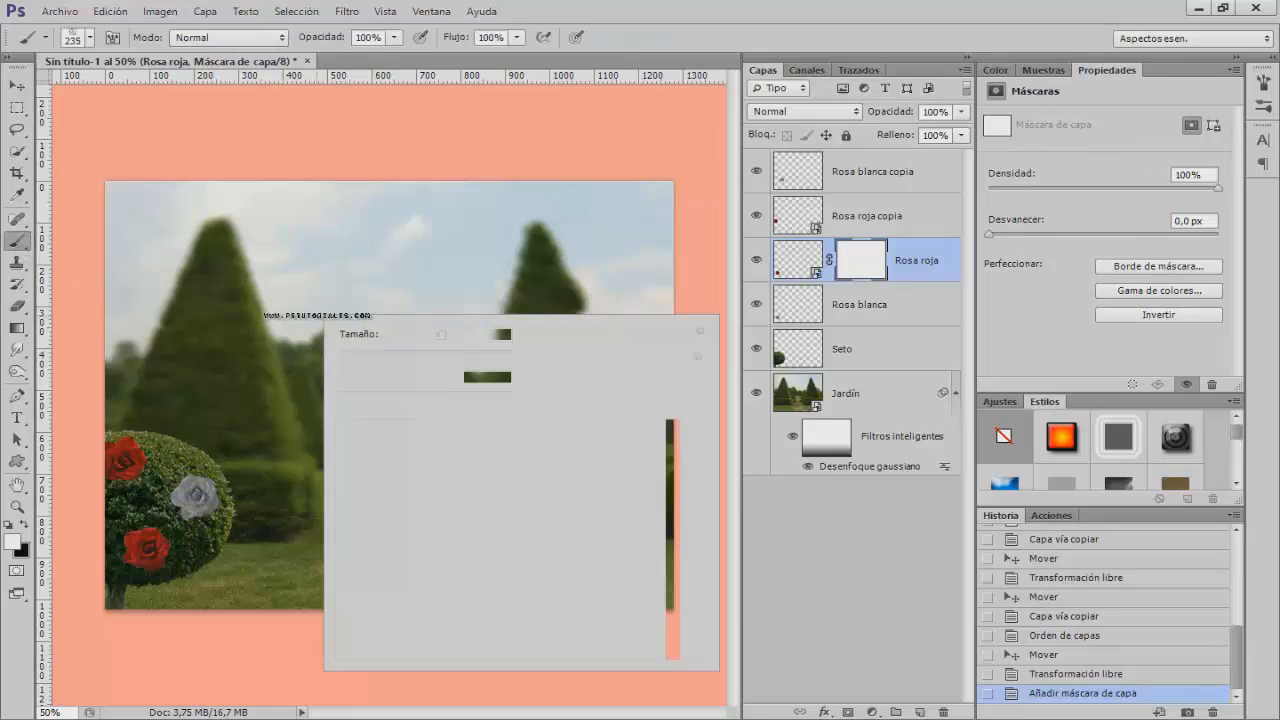
mouse_move(675, 478)
mouse_down()
mouse_move(686, 594)
mouse_move(676, 643)
mouse_up()
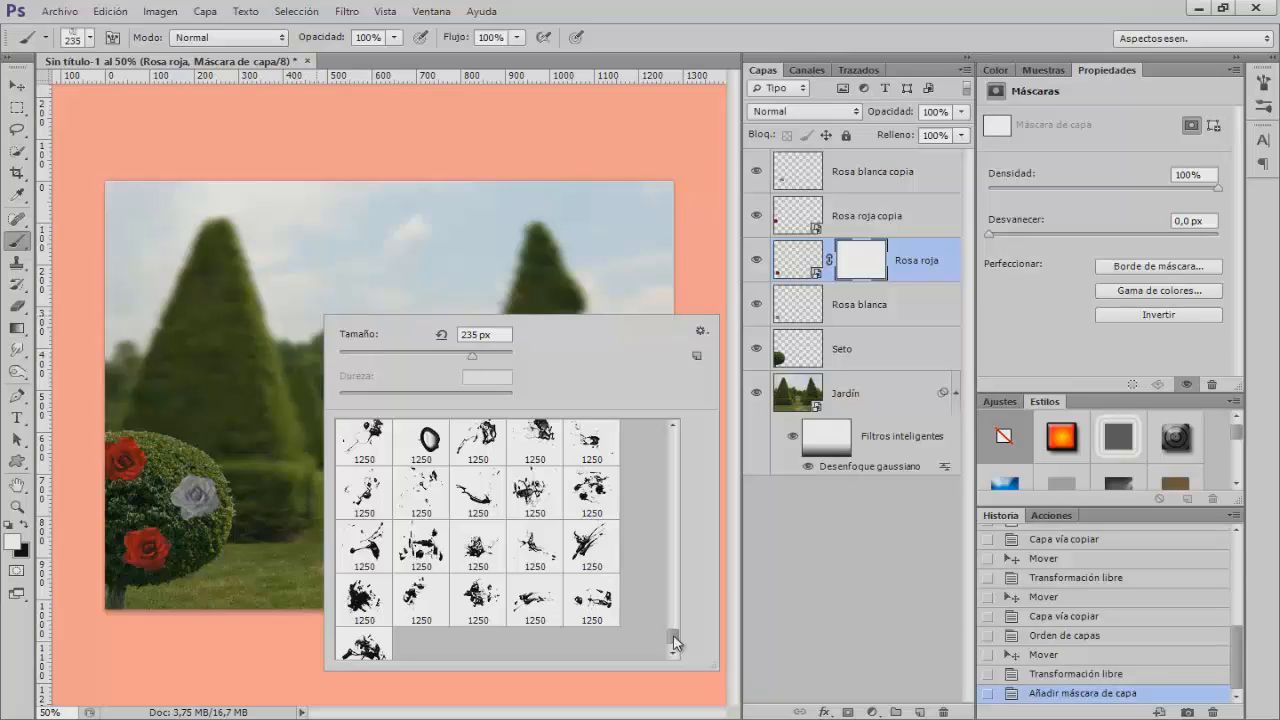
drag(674, 636, 674, 629)
click(376, 568)
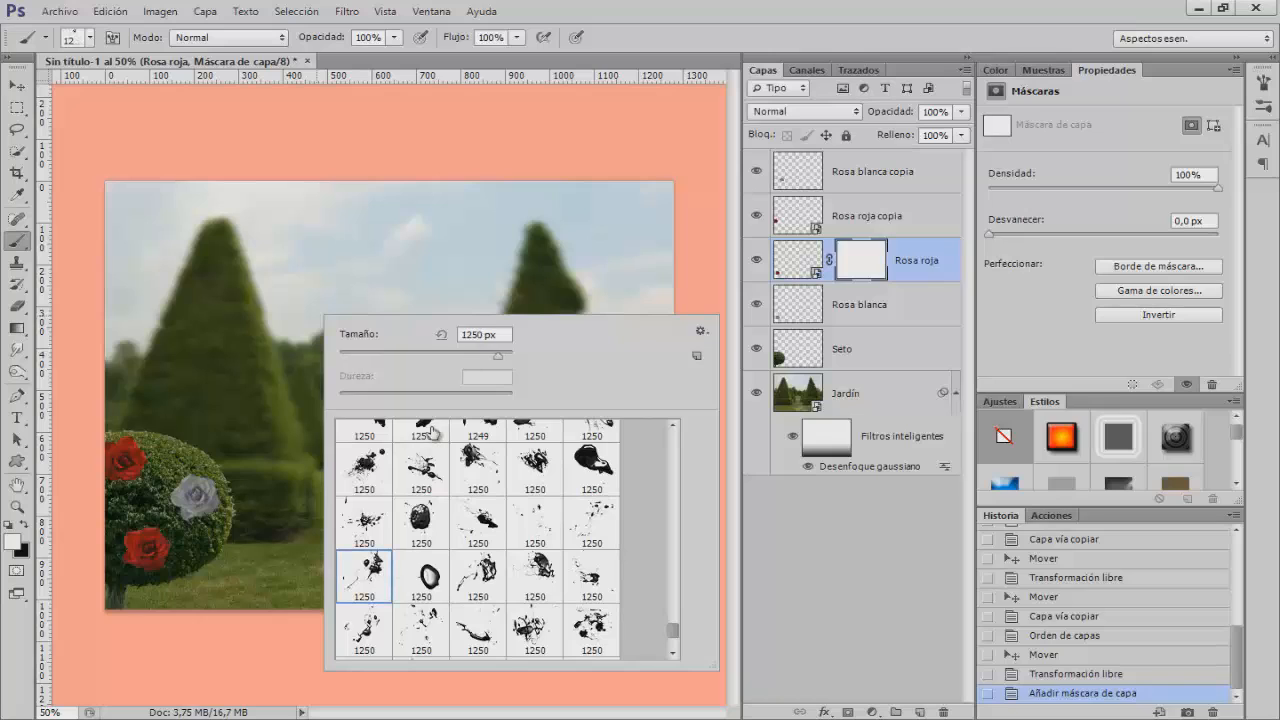
click(408, 355)
key(Return)
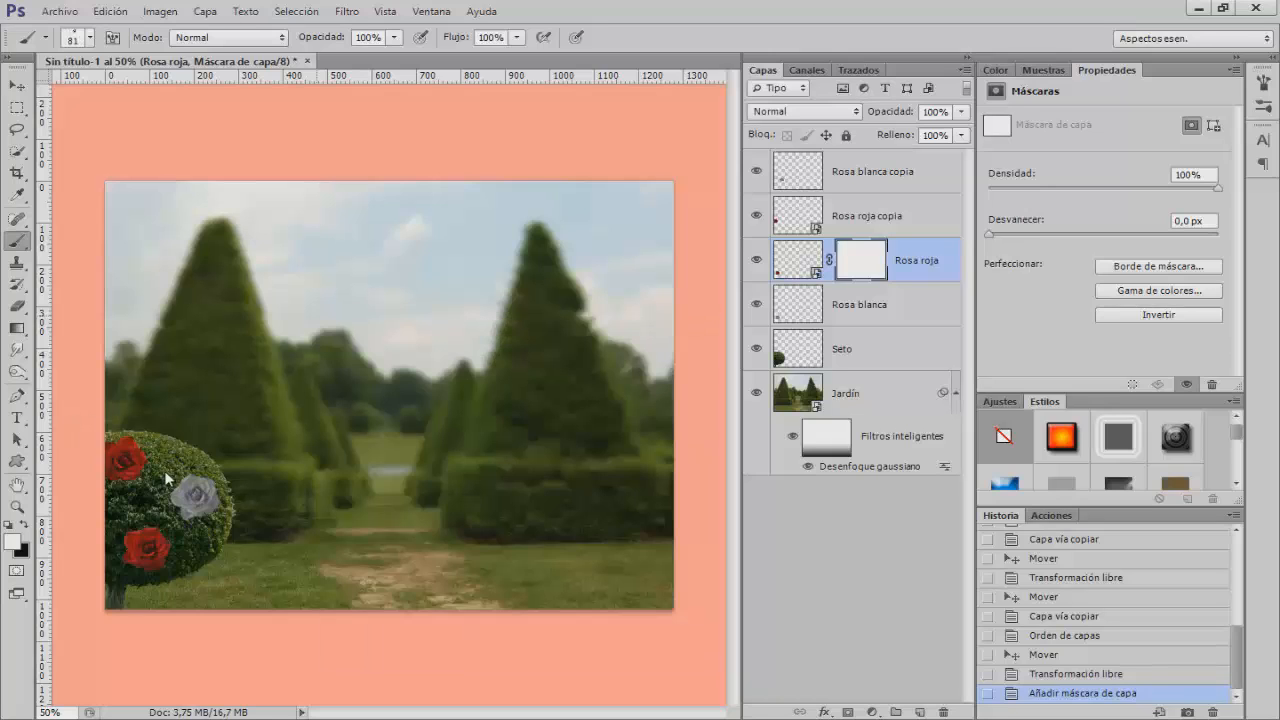
alt+right_click(162, 470)
drag(166, 480, 172, 480)
key(x)
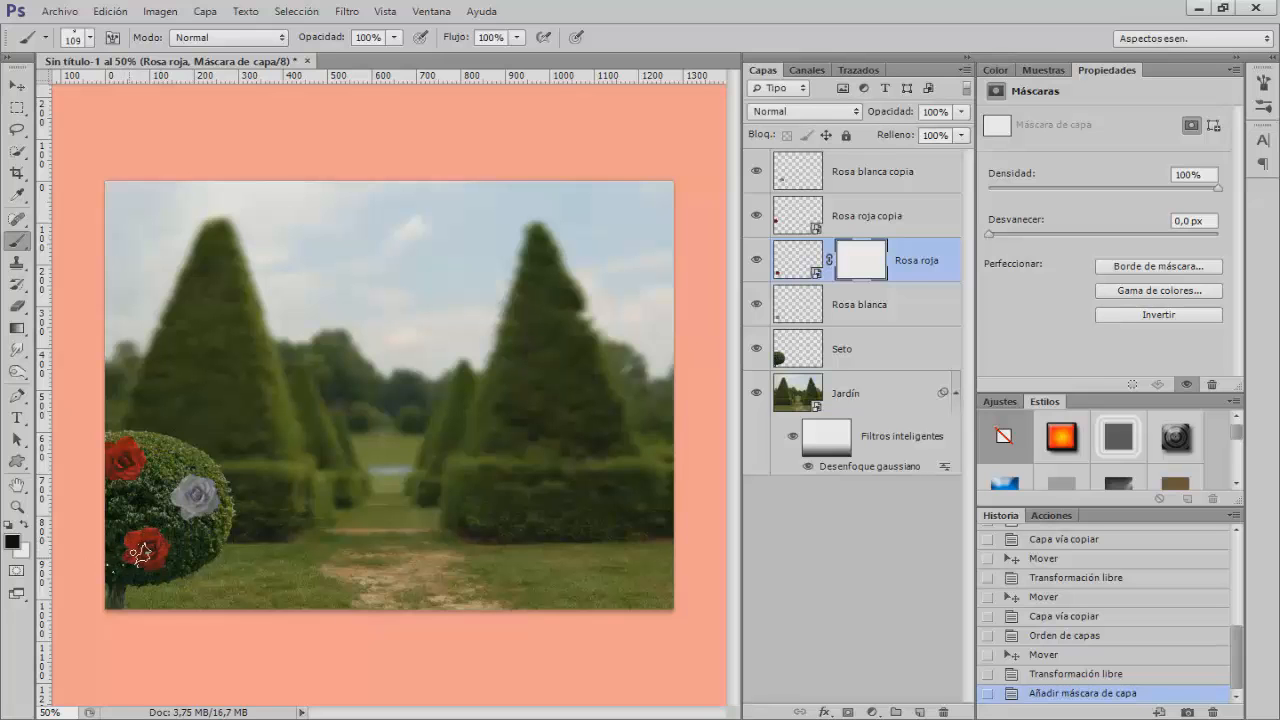
Stamp black splatters on the Rosa roja mask around the rose's outer petals to reveal the white rose beneath
key(ctrl+plus)
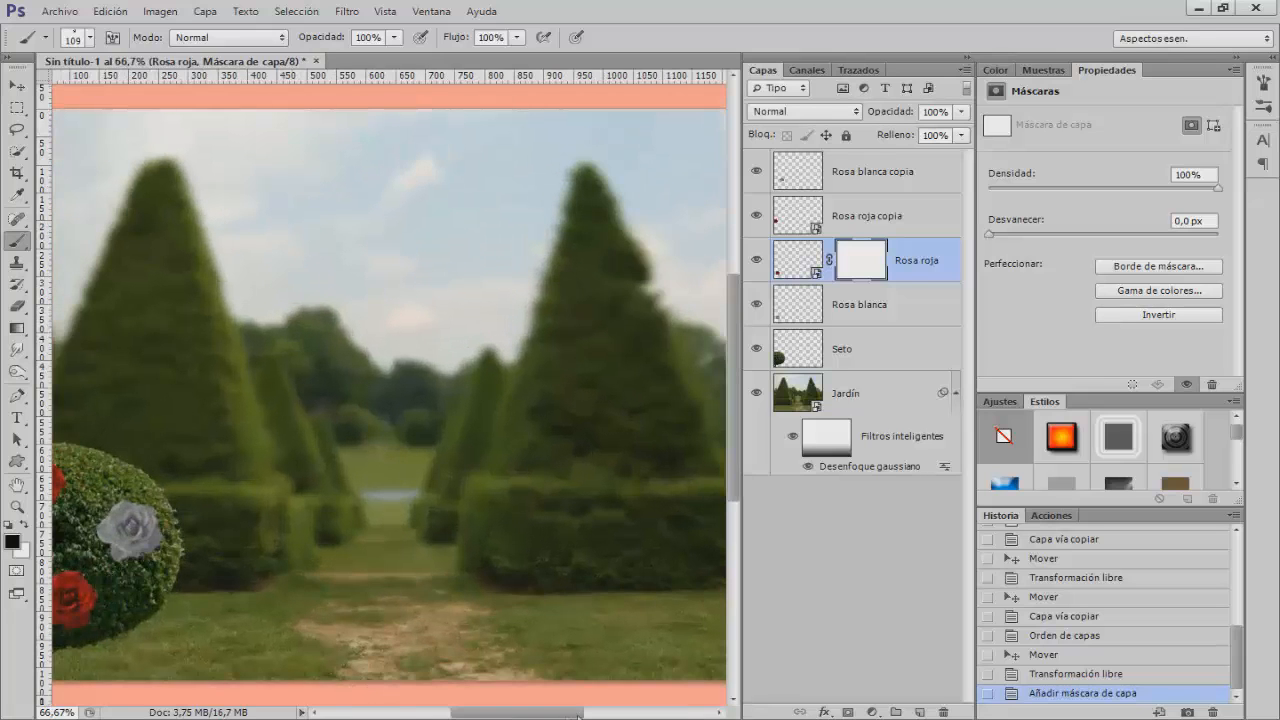
drag(534, 714, 499, 714)
scroll(334, 546, down, 3)
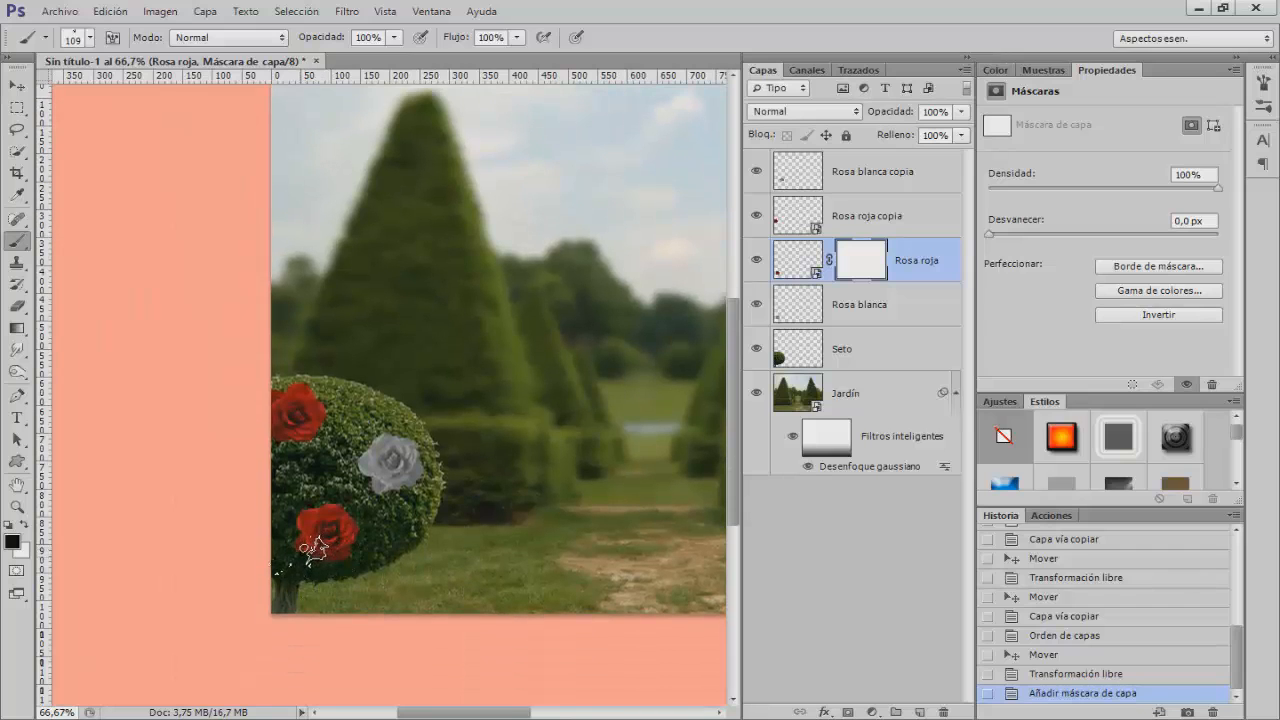
click(313, 546)
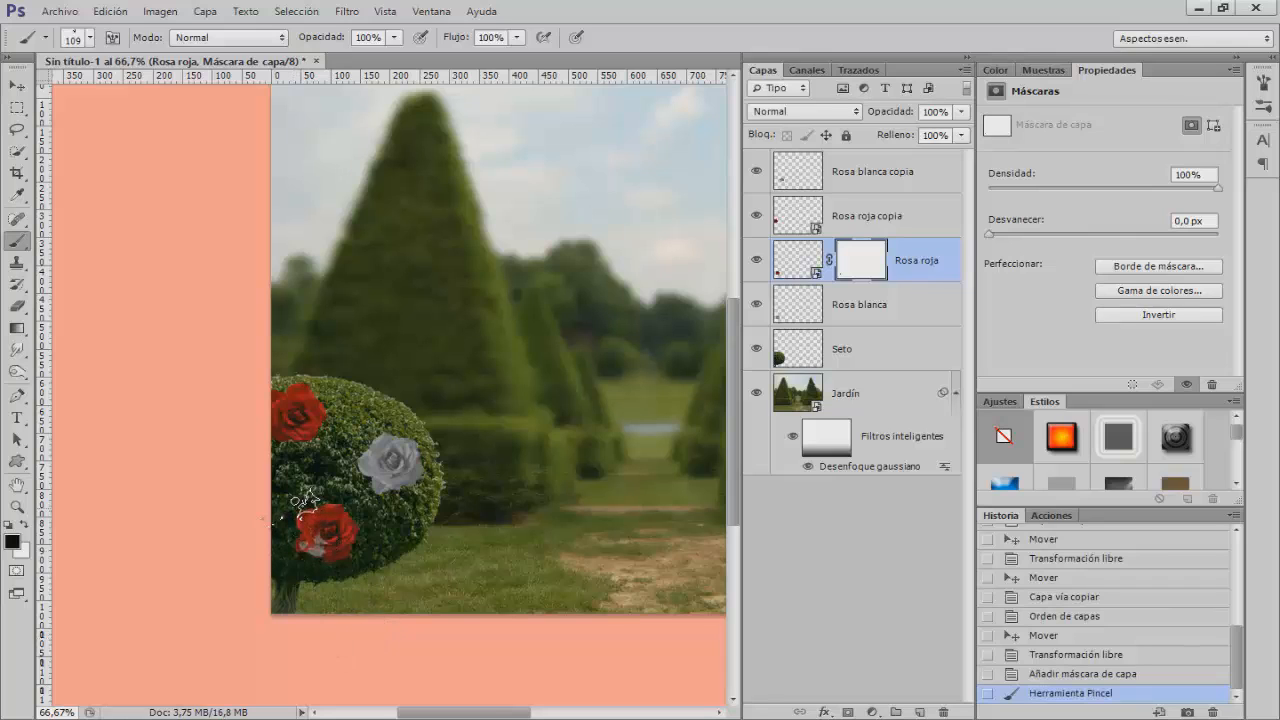
click(304, 507)
click(342, 530)
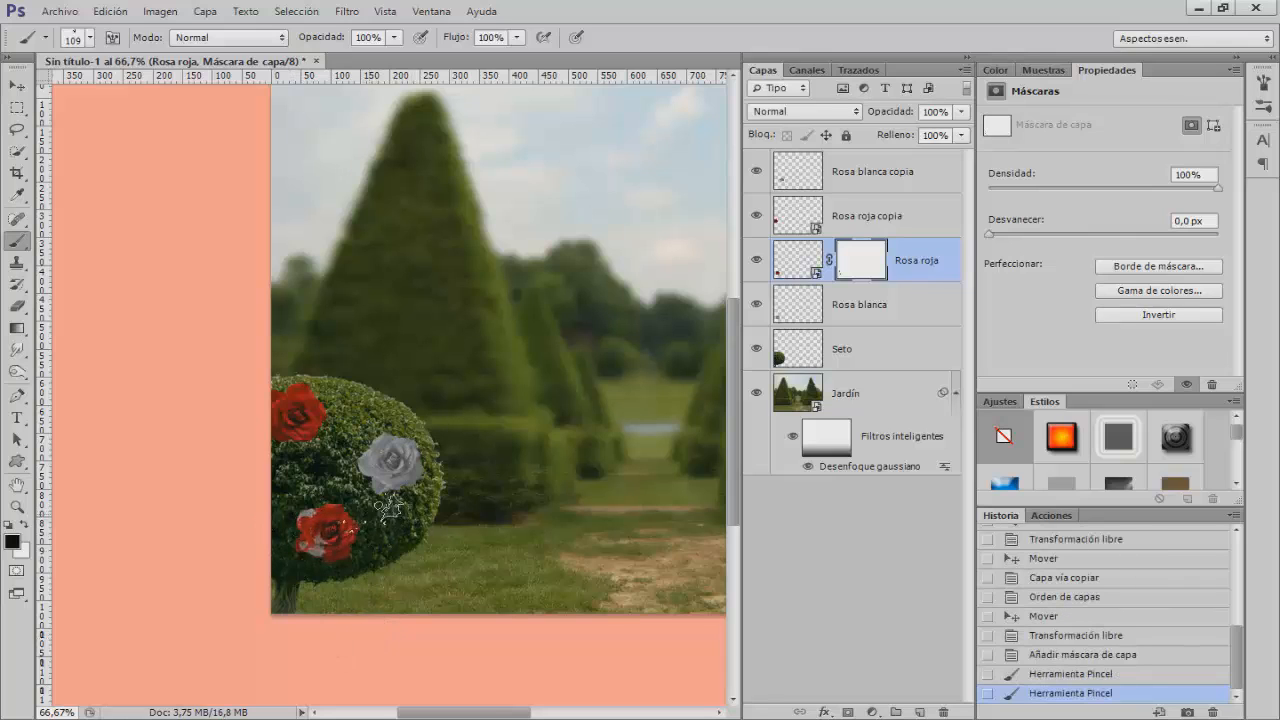
click(358, 509)
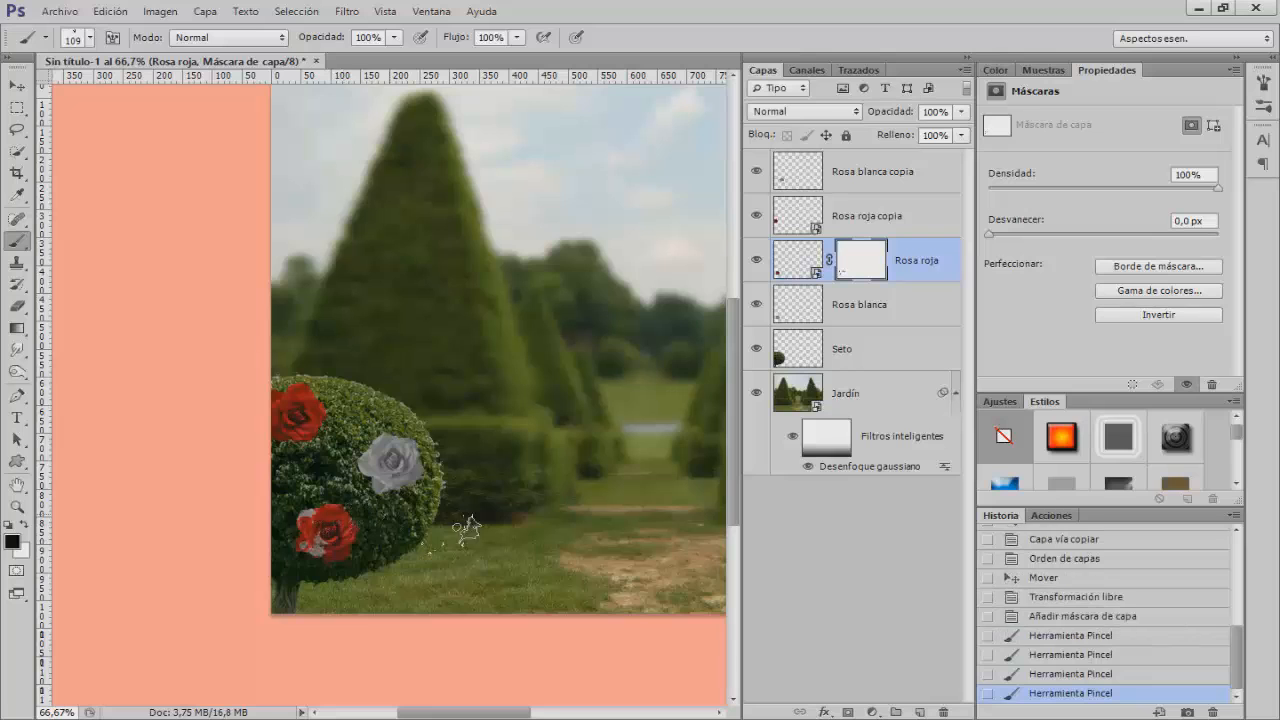
Choose a finer splatter tip at 117 px and stamp it over the centre and left petals on the Rosa roja mask
right_click(335, 534)
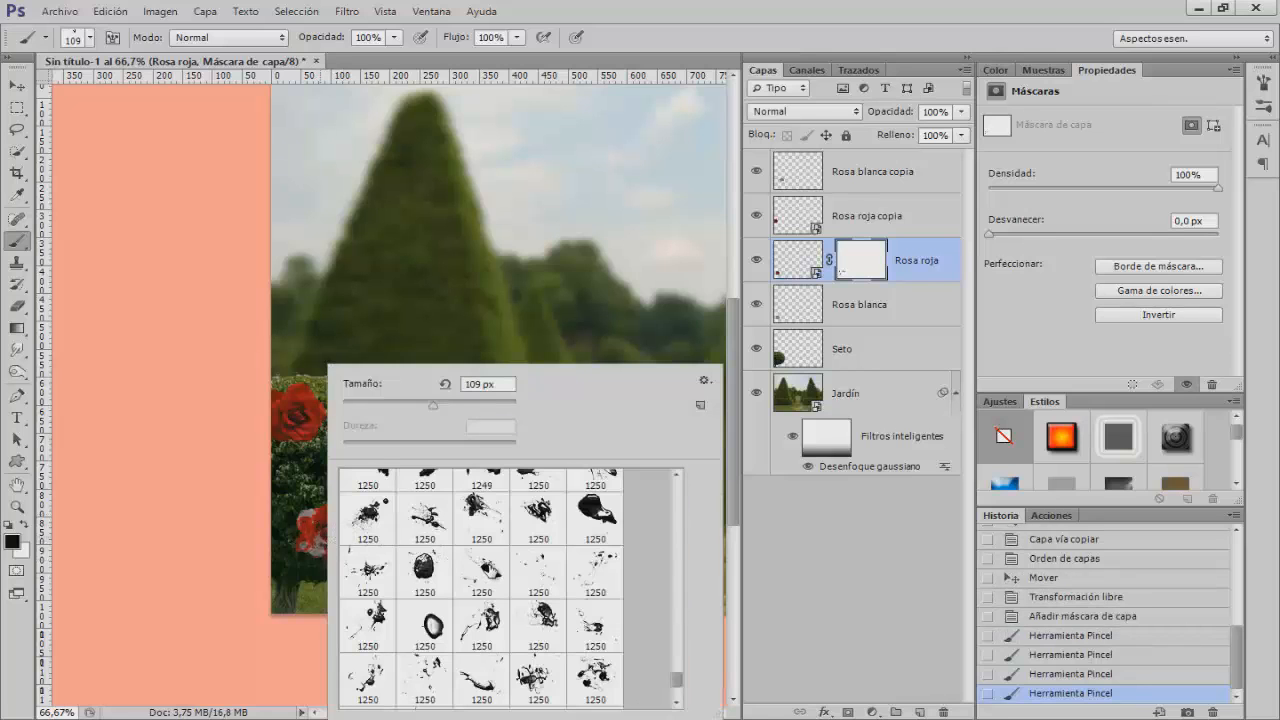
click(595, 572)
drag(433, 405, 417, 407)
alt+right_click(310, 468)
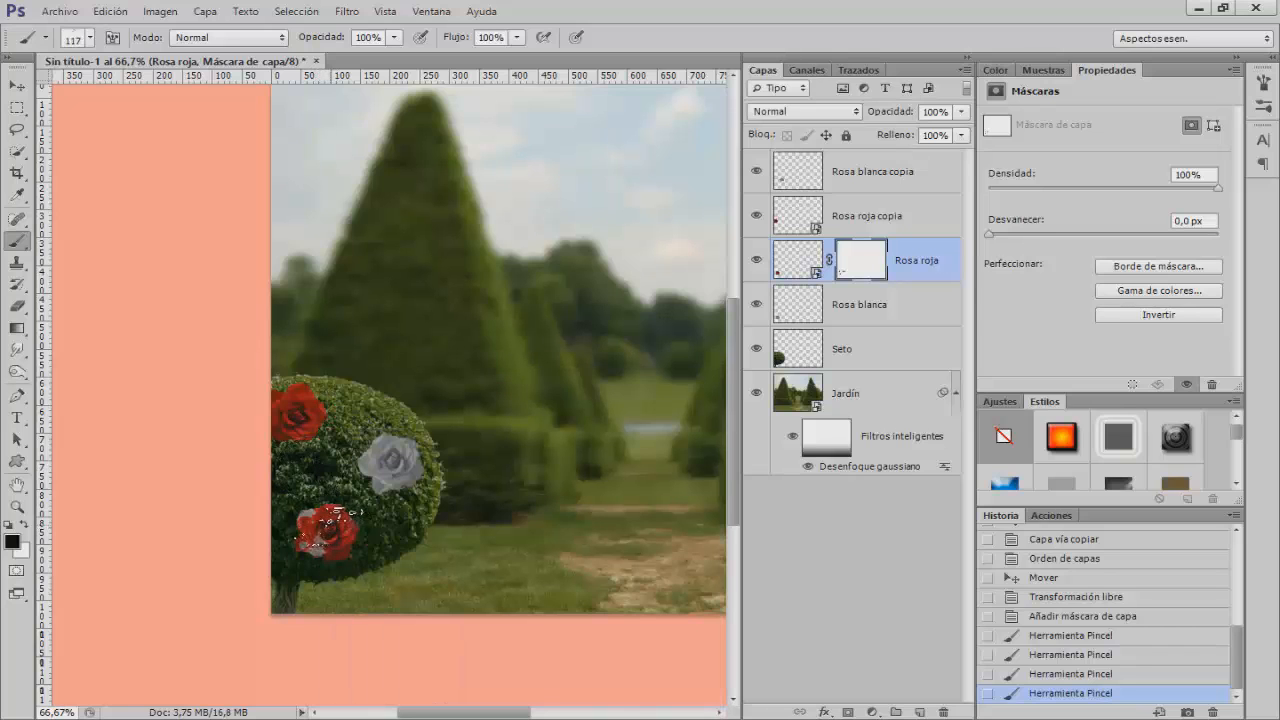
click(331, 527)
click(333, 530)
click(333, 532)
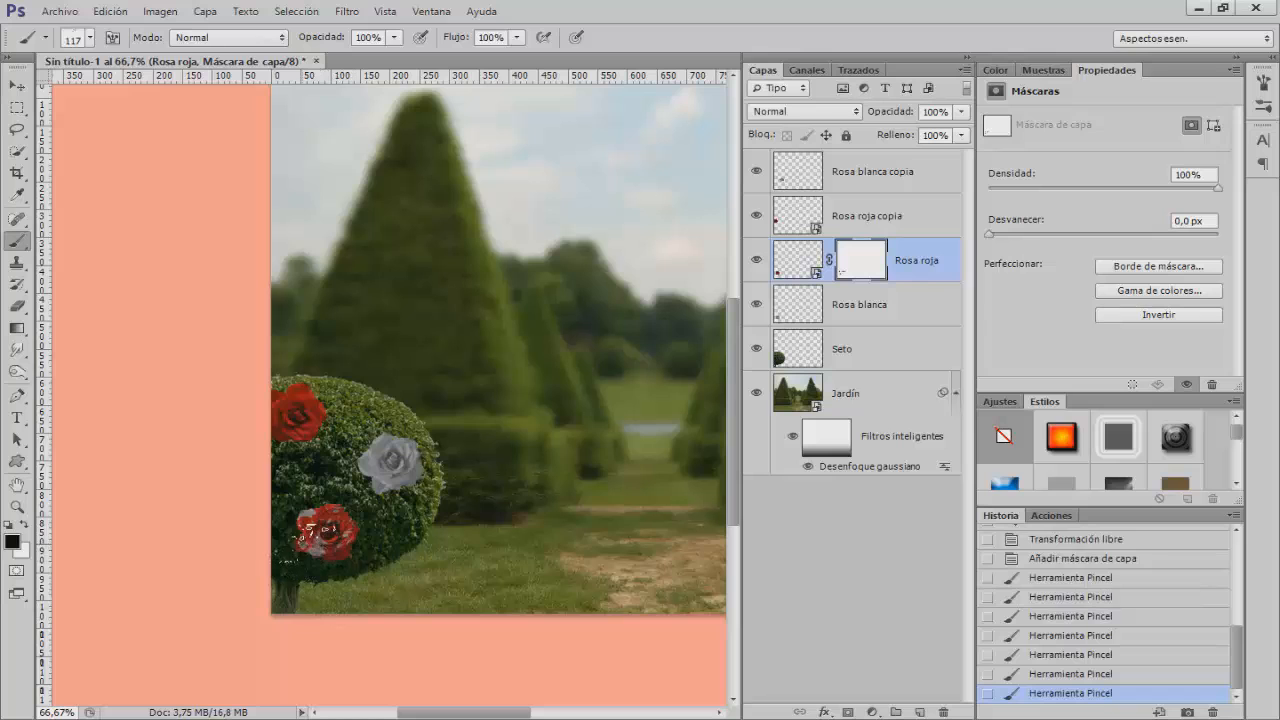
click(318, 536)
click(320, 536)
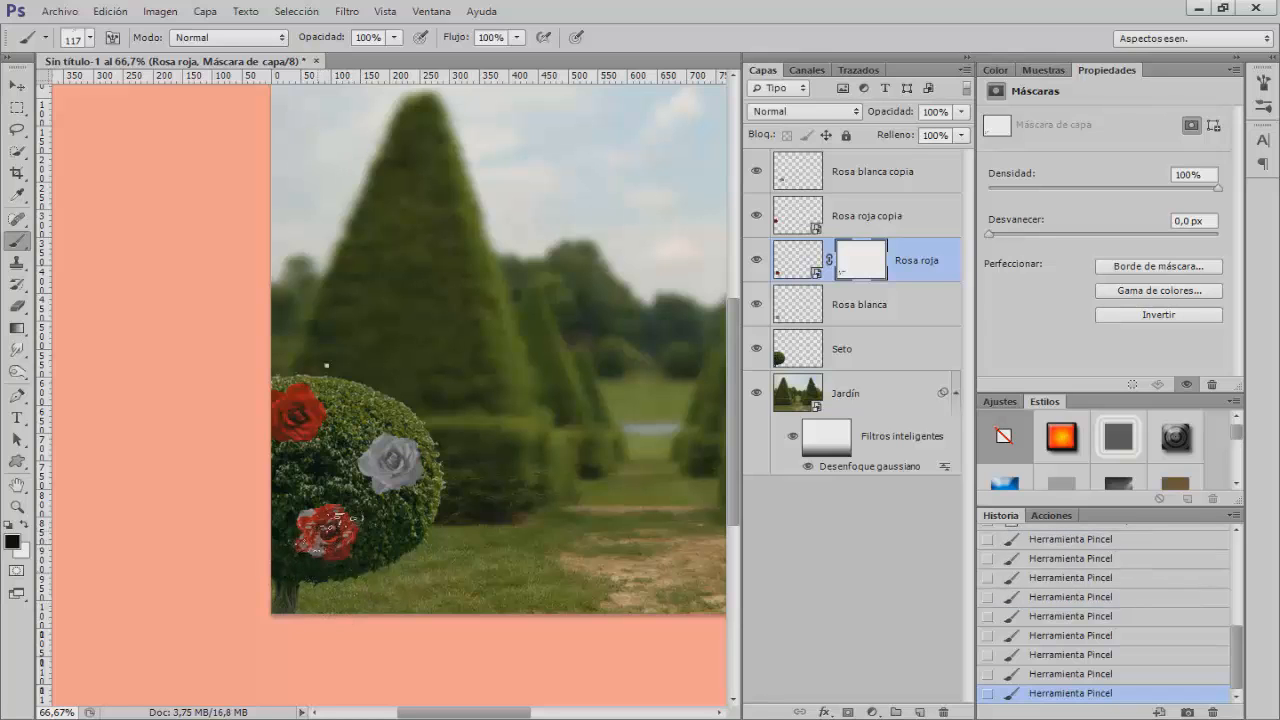
Switch to another splatter tip at 121 px and mask out more of the lower red rose's upper petals
right_click(329, 363)
scroll(490, 586, down, 1)
scroll(490, 586, down, 1)
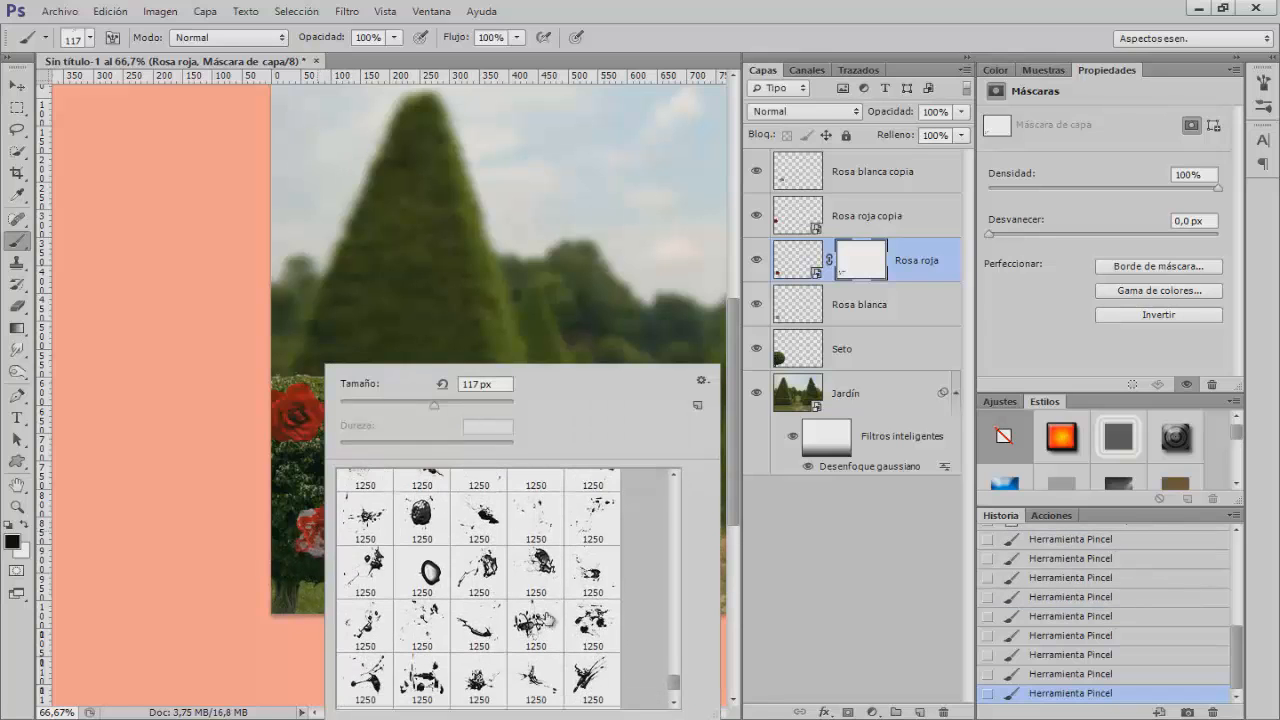
click(593, 578)
click(415, 404)
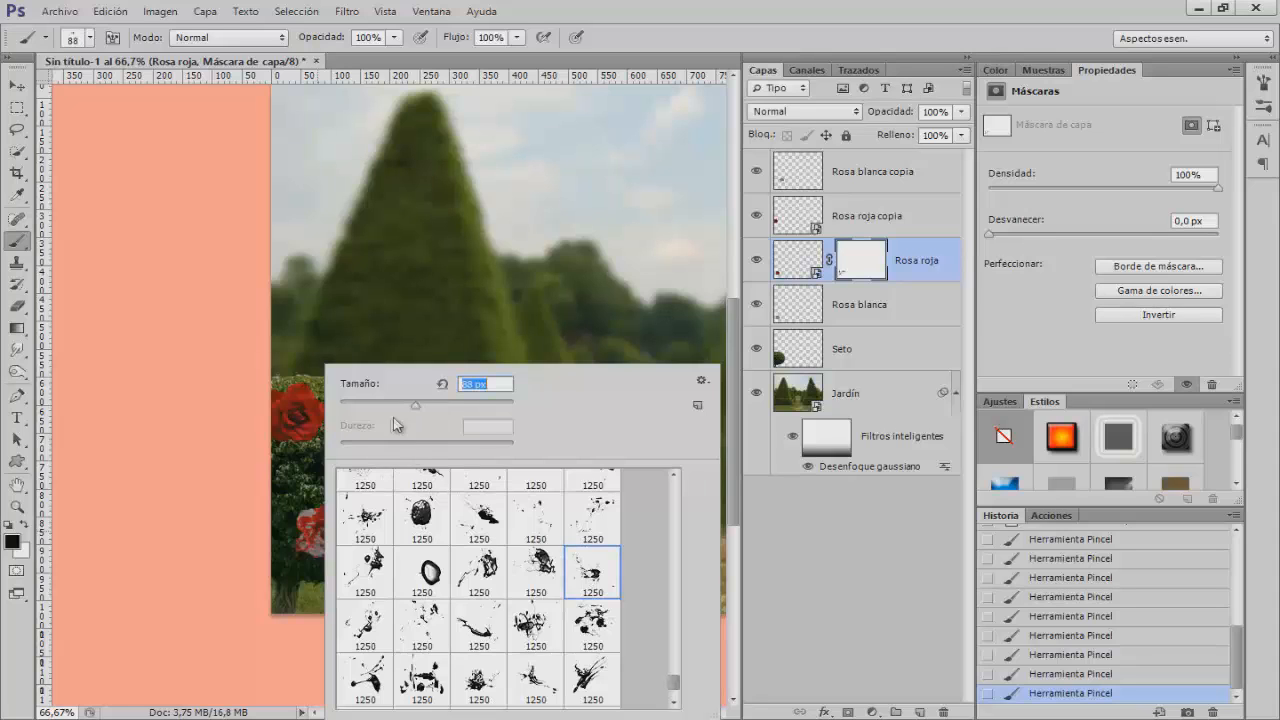
key(Return)
alt+right_click(312, 493)
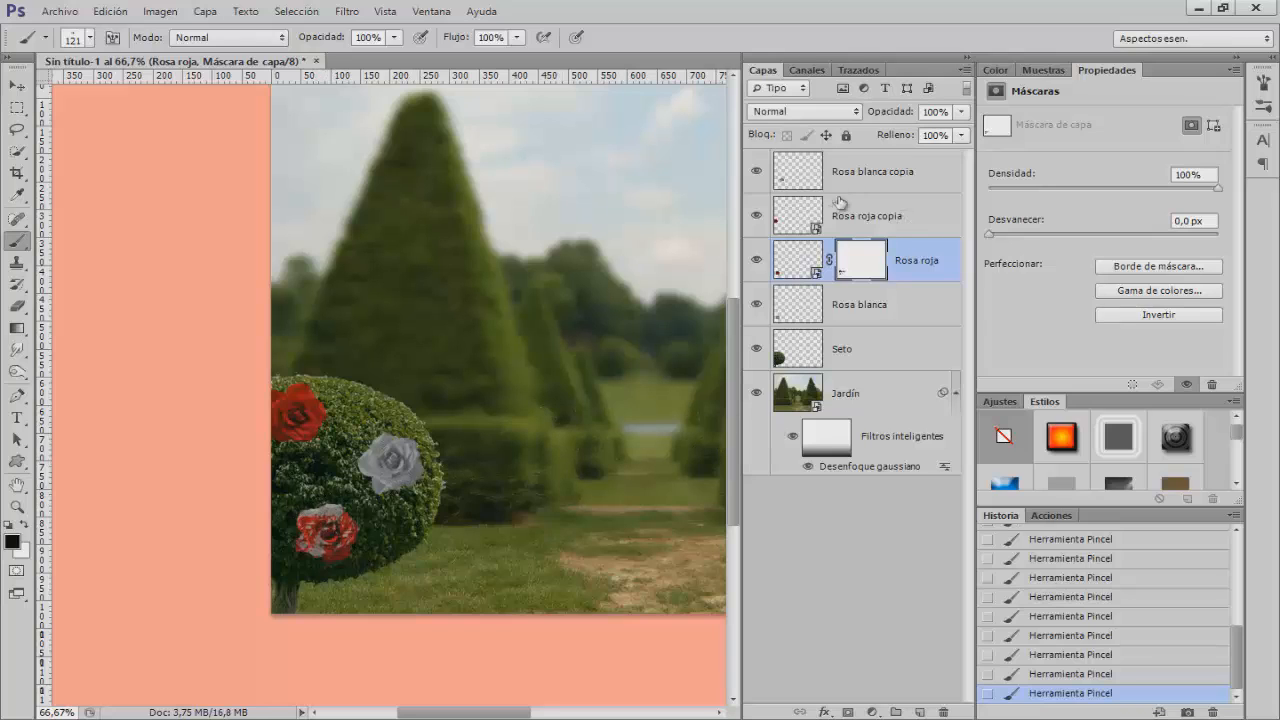
click(758, 262)
Create a new layer above Rosa blanca copia and name it Pintura
click(875, 180)
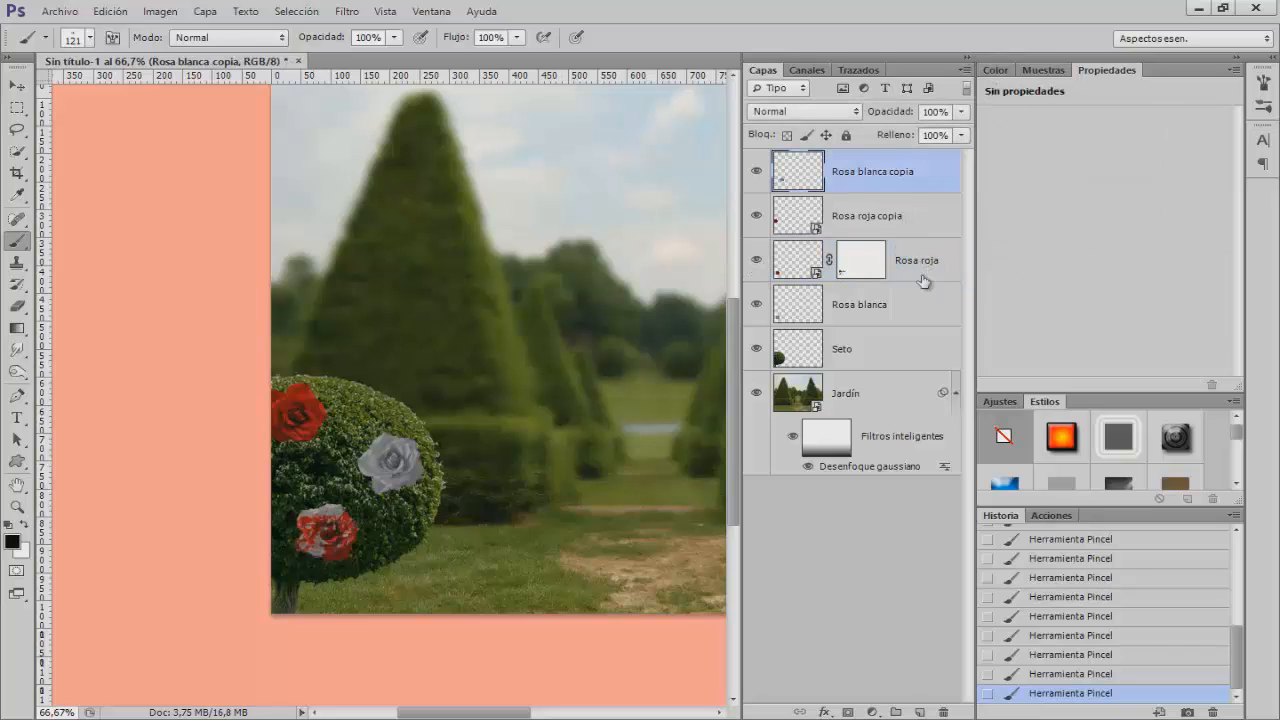
click(921, 711)
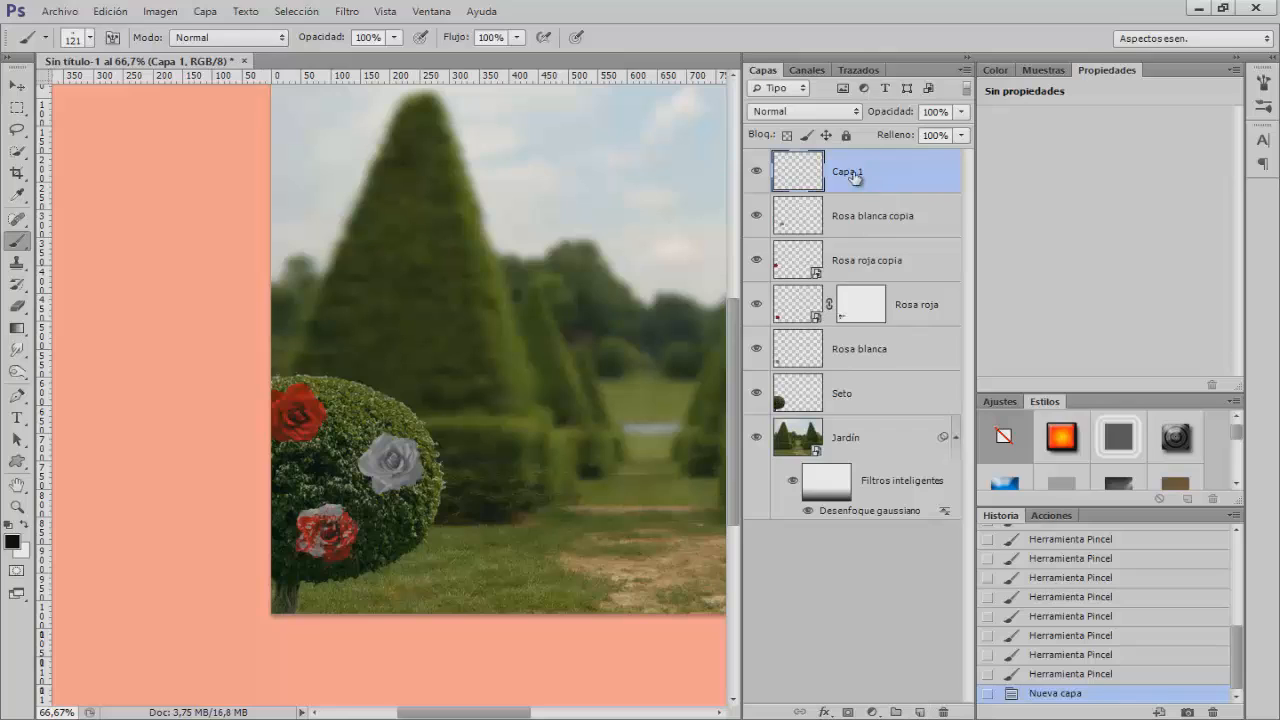
double_click(847, 172)
text(Pintura)
key(Return)
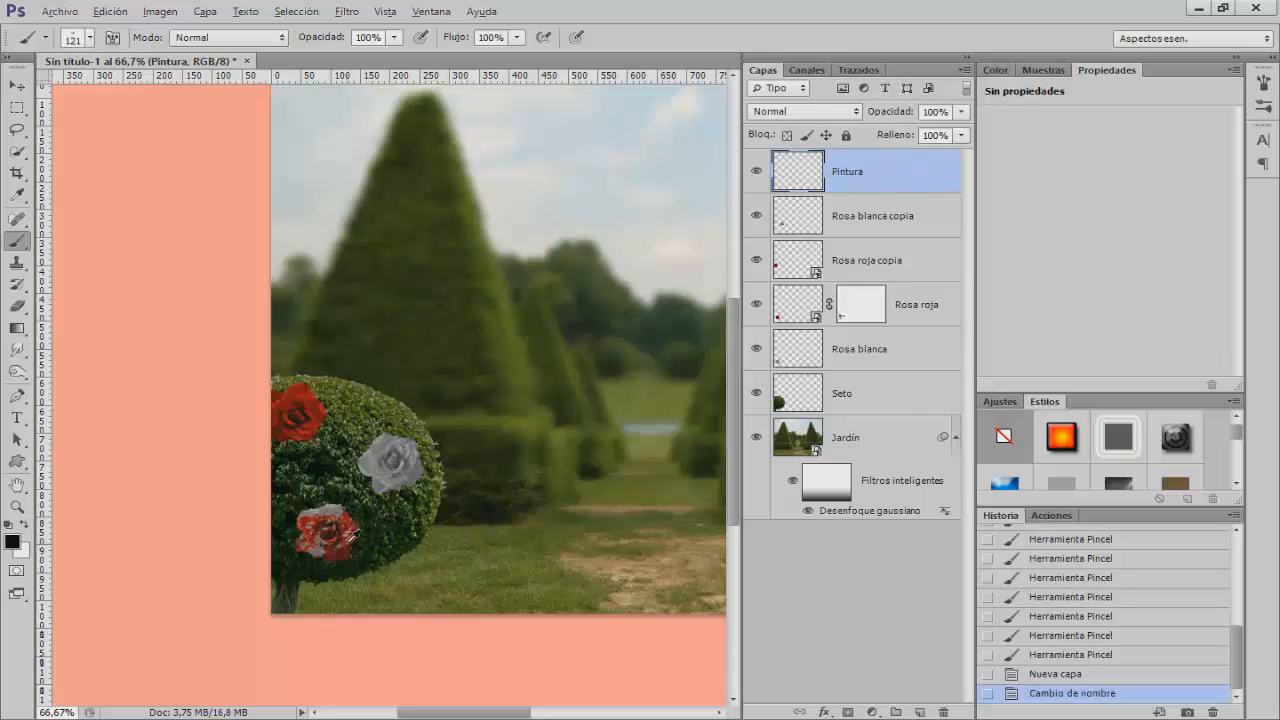
Sample a dark red from the lower rose and choose a dripping splatter brush tip at 145 px
alt+click(338, 540)
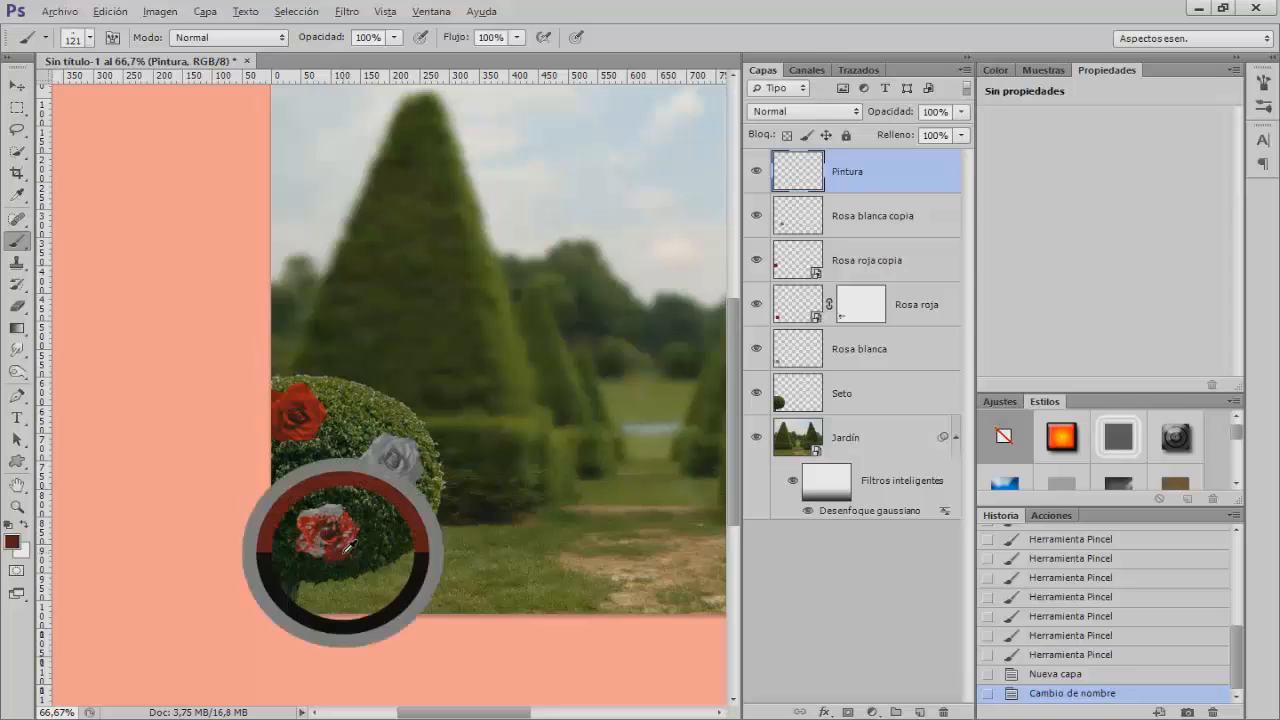
right_click(366, 557)
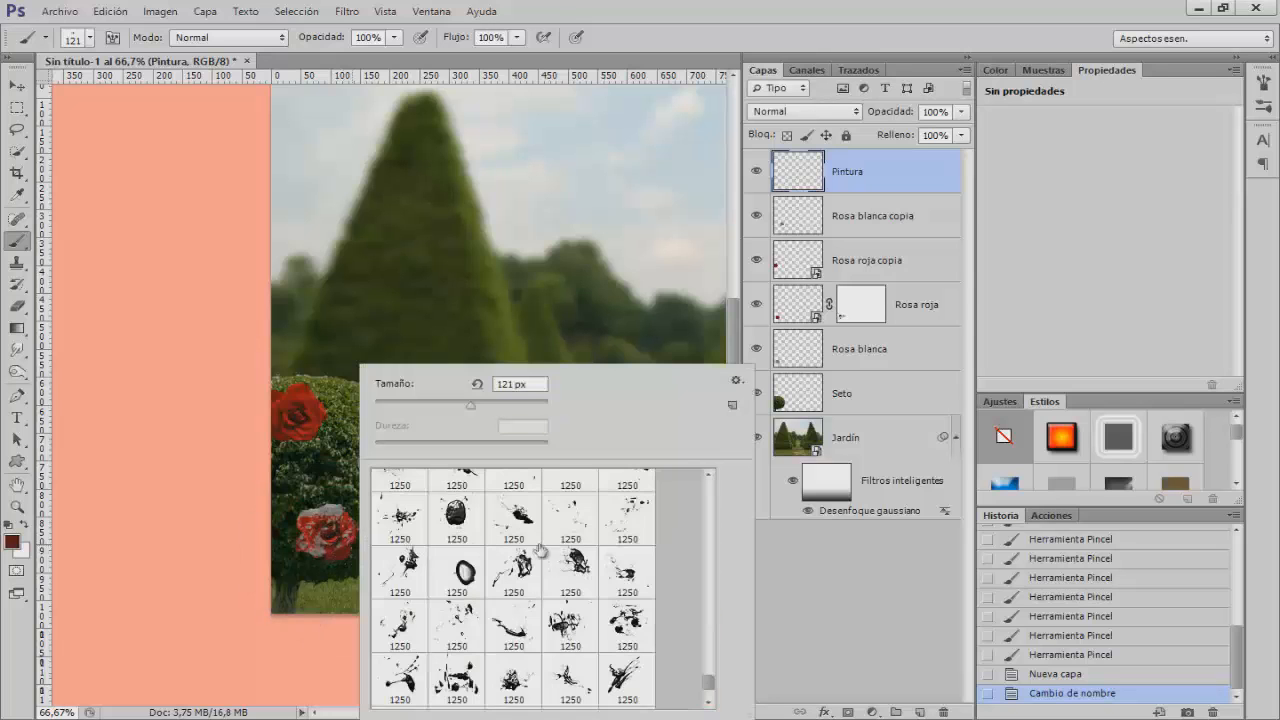
scroll(548, 555, down, 3)
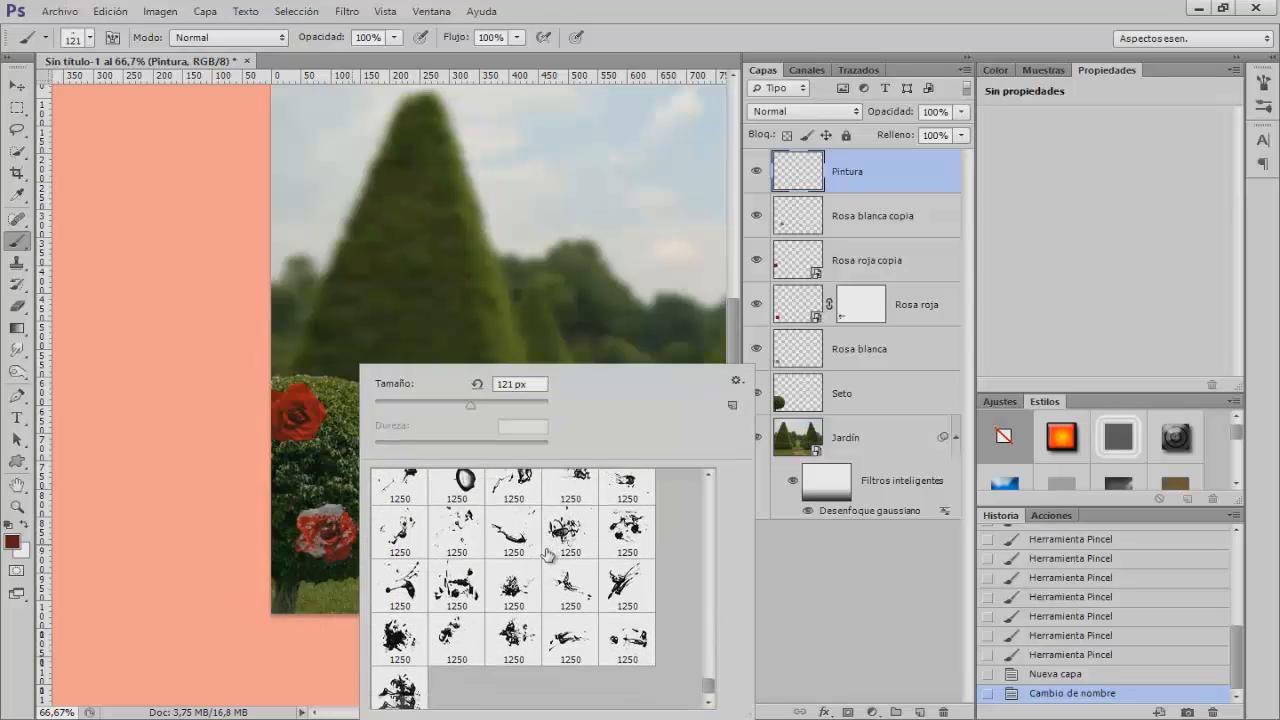
click(412, 585)
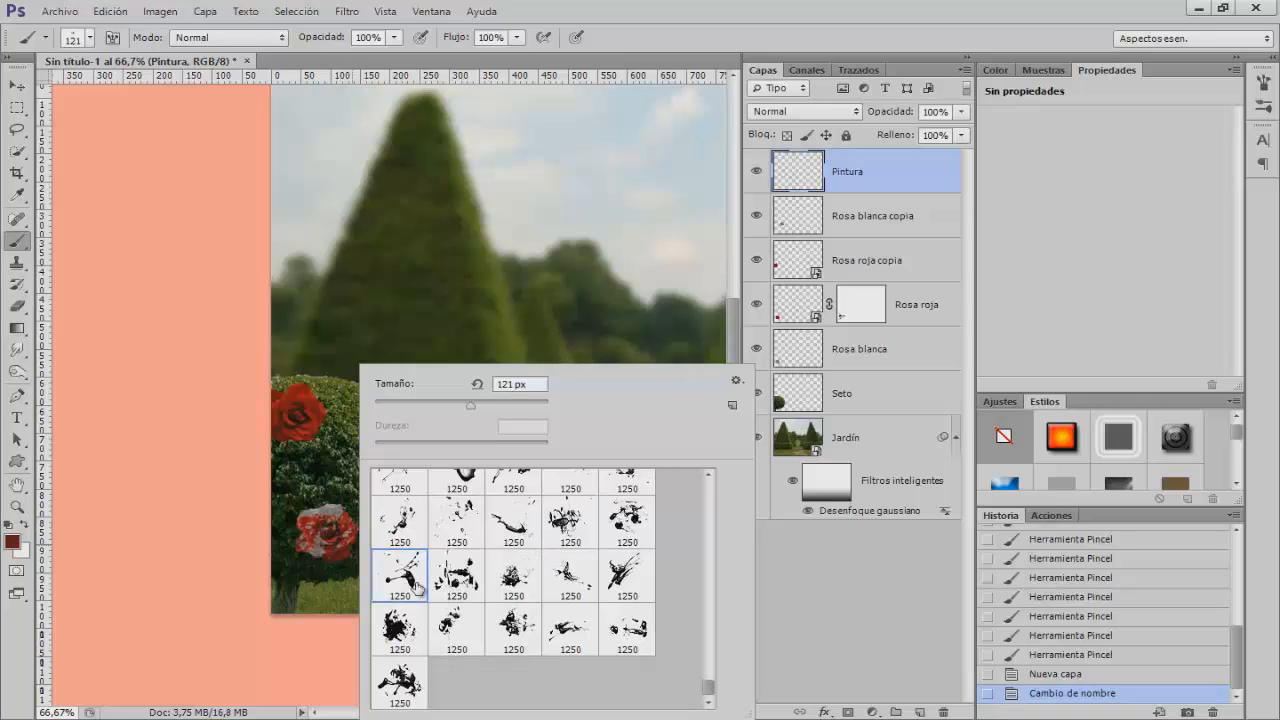
click(457, 405)
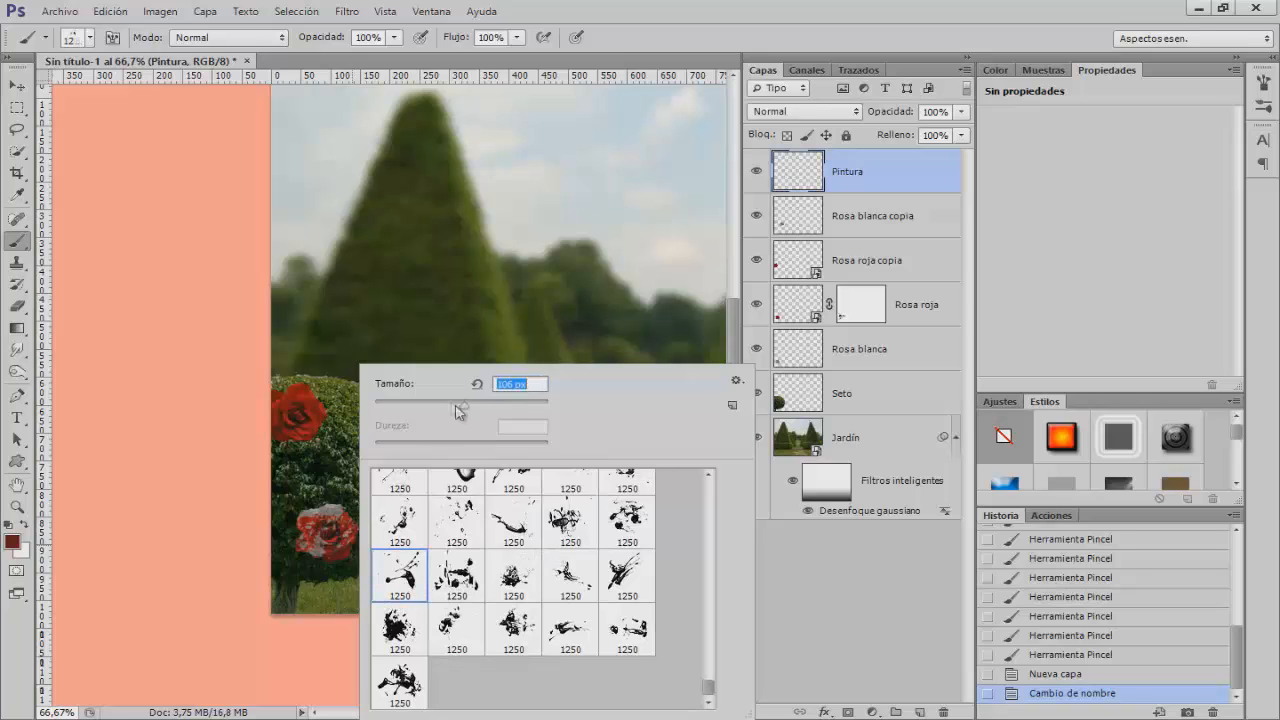
drag(455, 316, 514, 317)
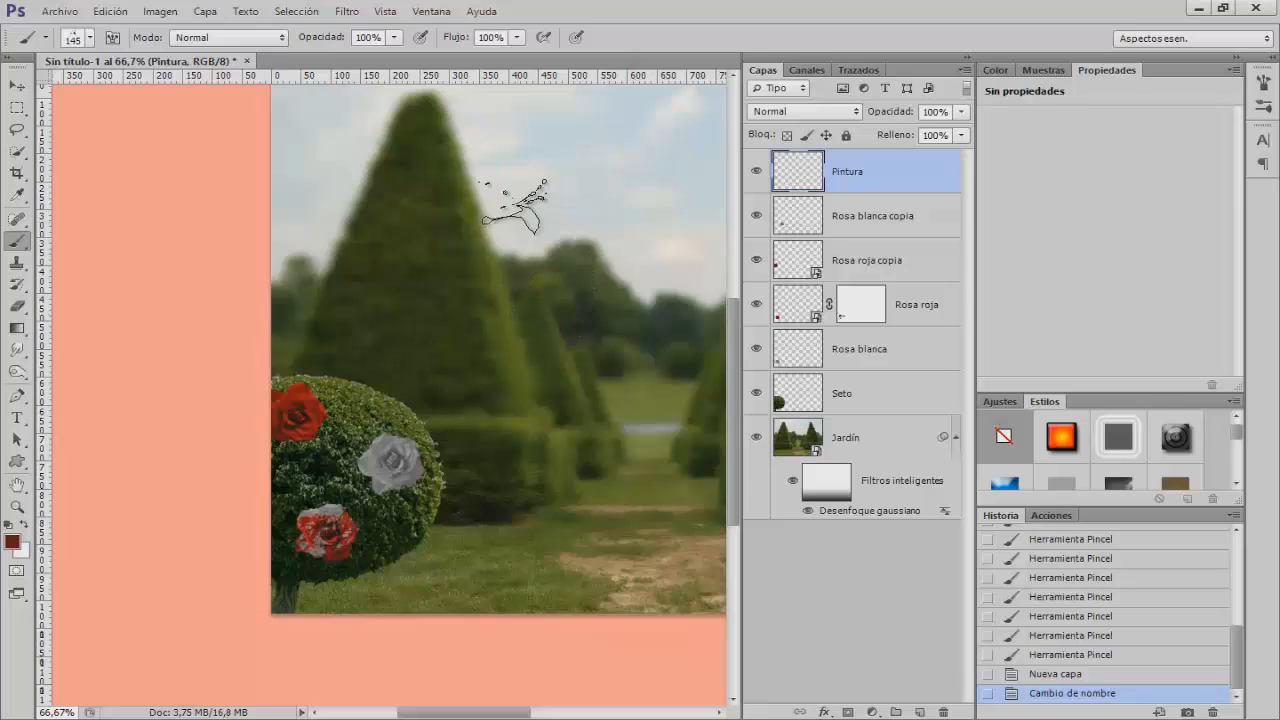
Rotate the splatter tip to 81° and stamp a dark red drip beneath the lower rose on the Pintura layer
click(432, 12)
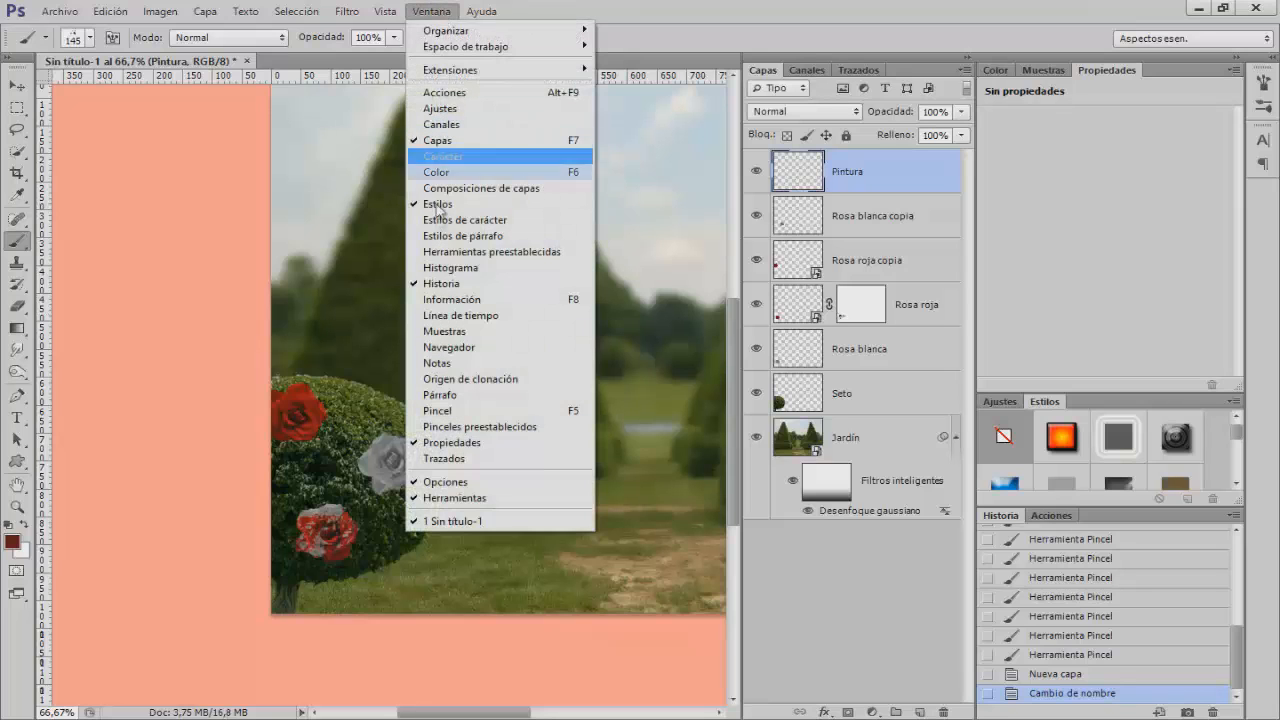
click(435, 411)
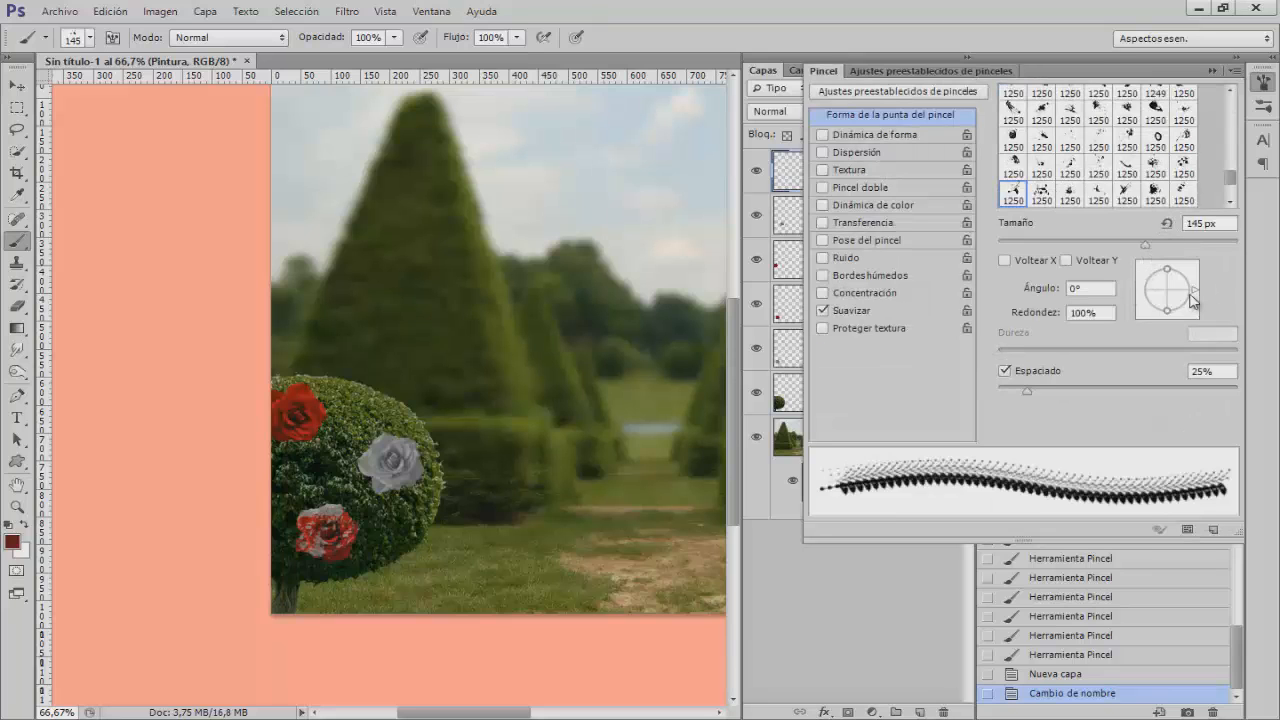
mouse_move(1197, 295)
mouse_down()
mouse_move(1178, 262)
mouse_move(1155, 267)
mouse_up()
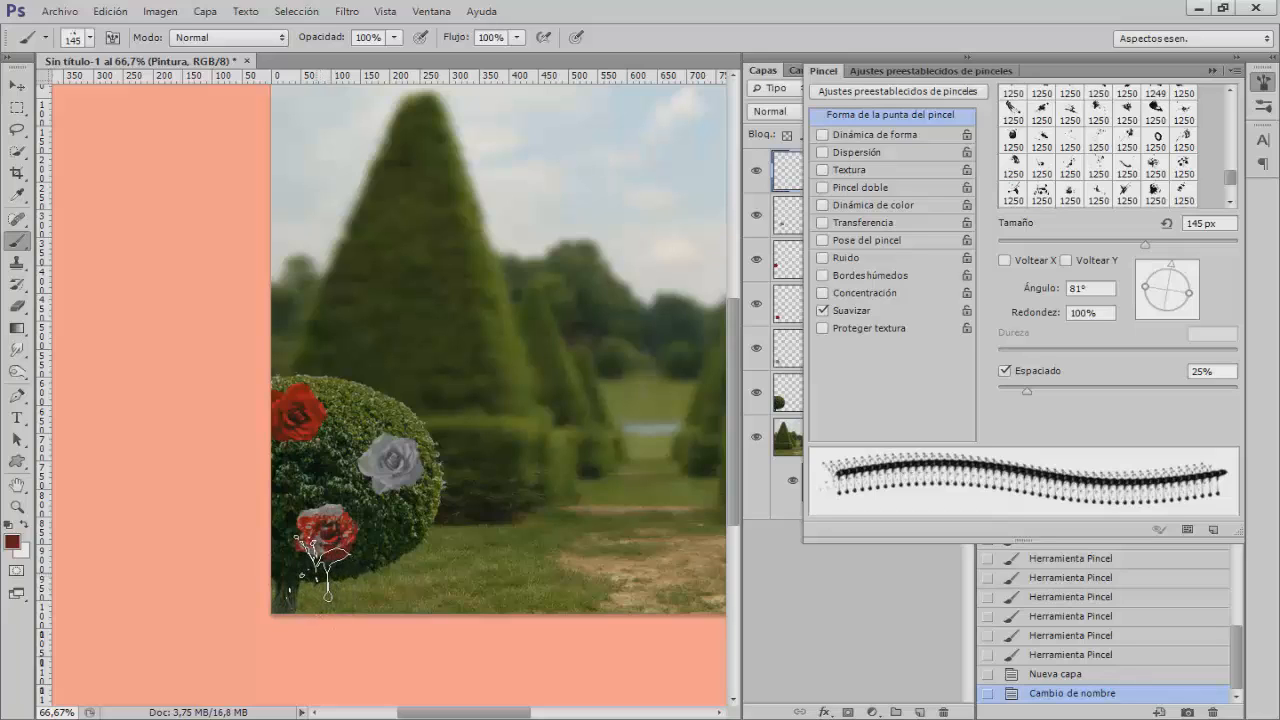
click(320, 565)
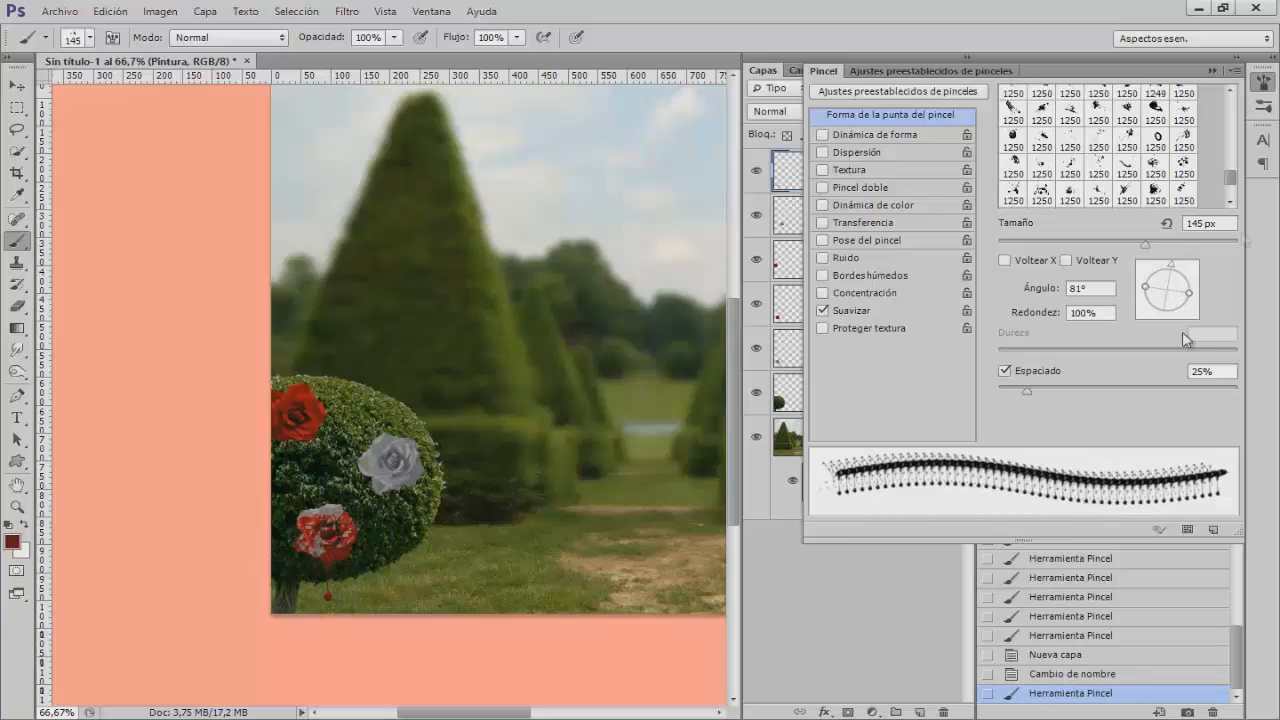
click(1261, 84)
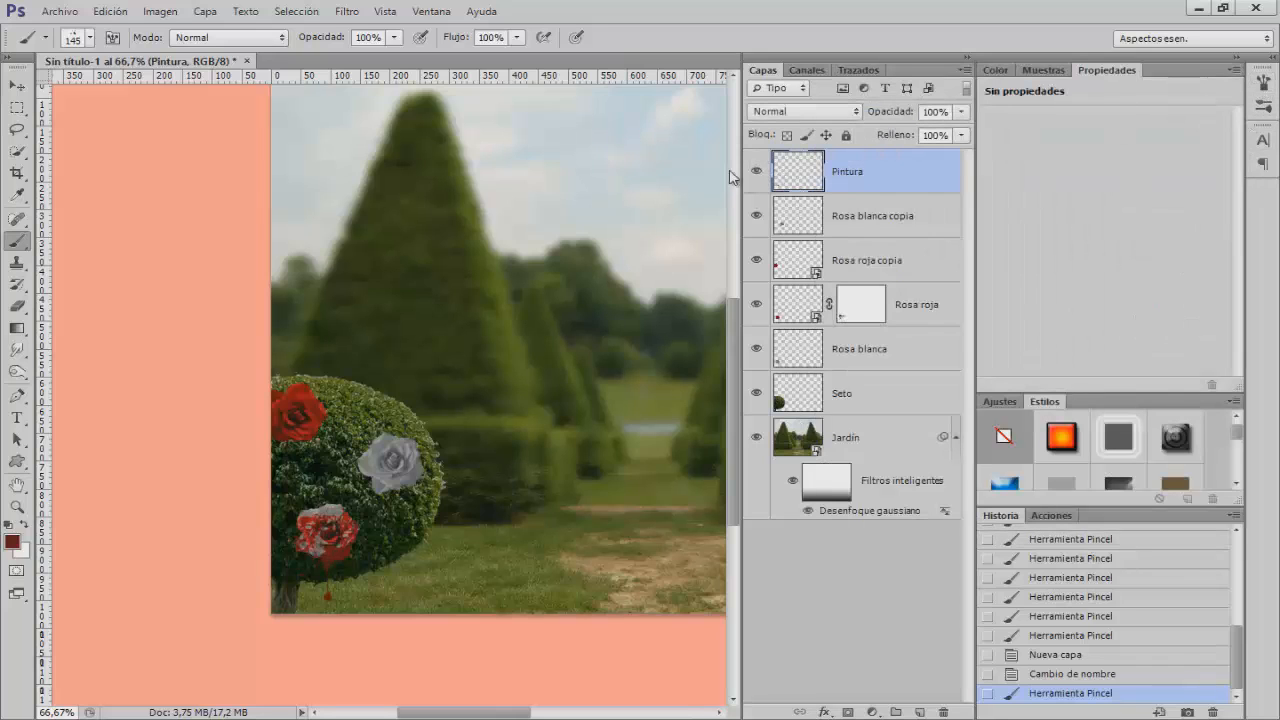
Choose a fine speckle splatter tip at 93 px and stamp dark red spots over the white rose
right_click(365, 488)
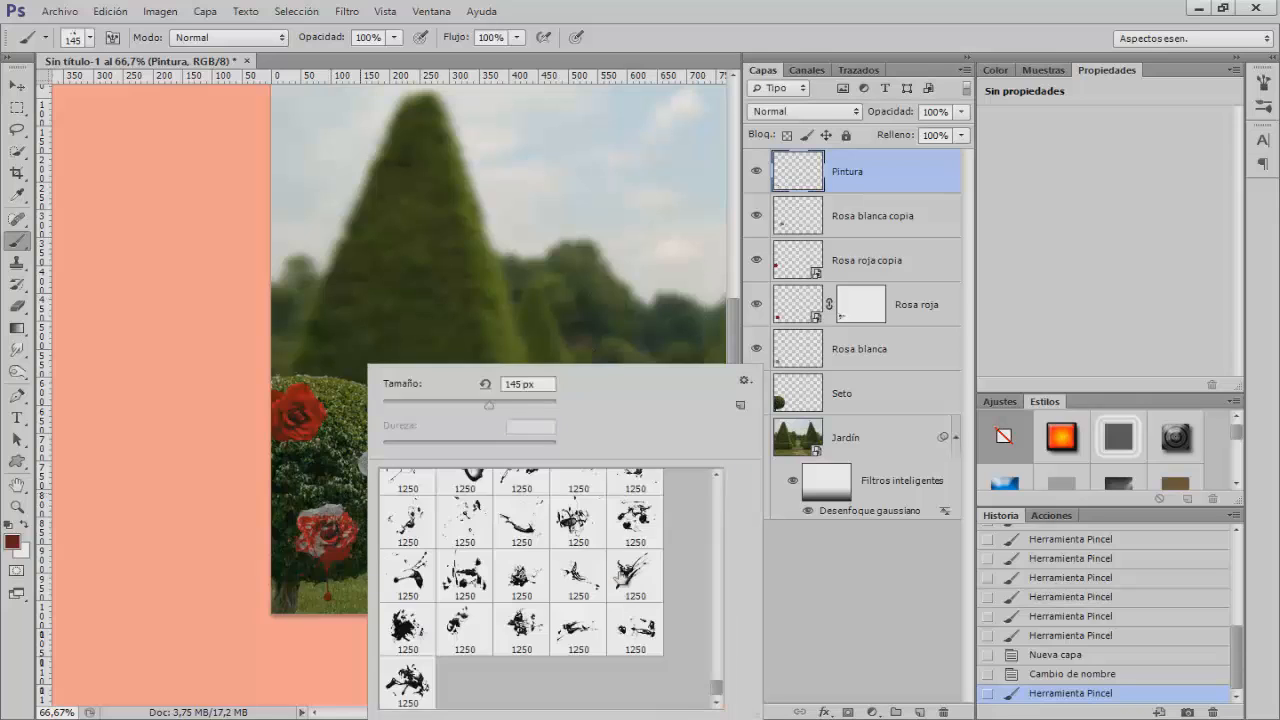
scroll(616, 528, up, 3)
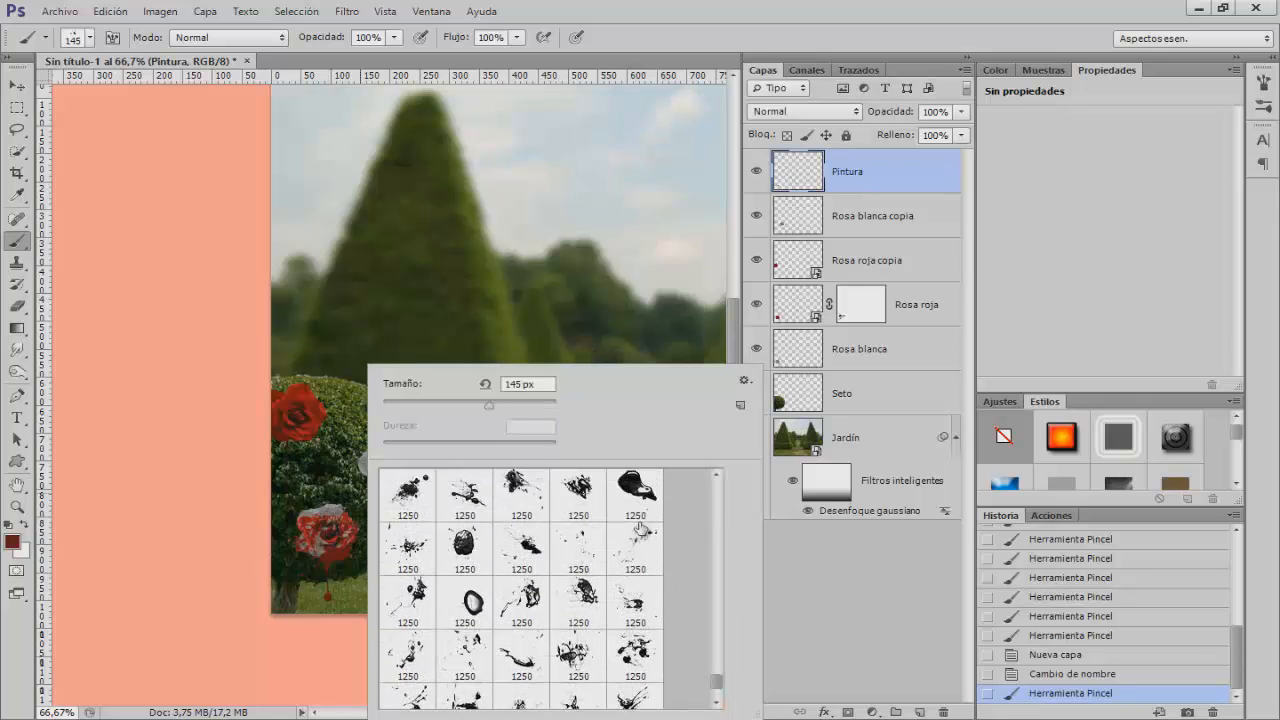
click(638, 549)
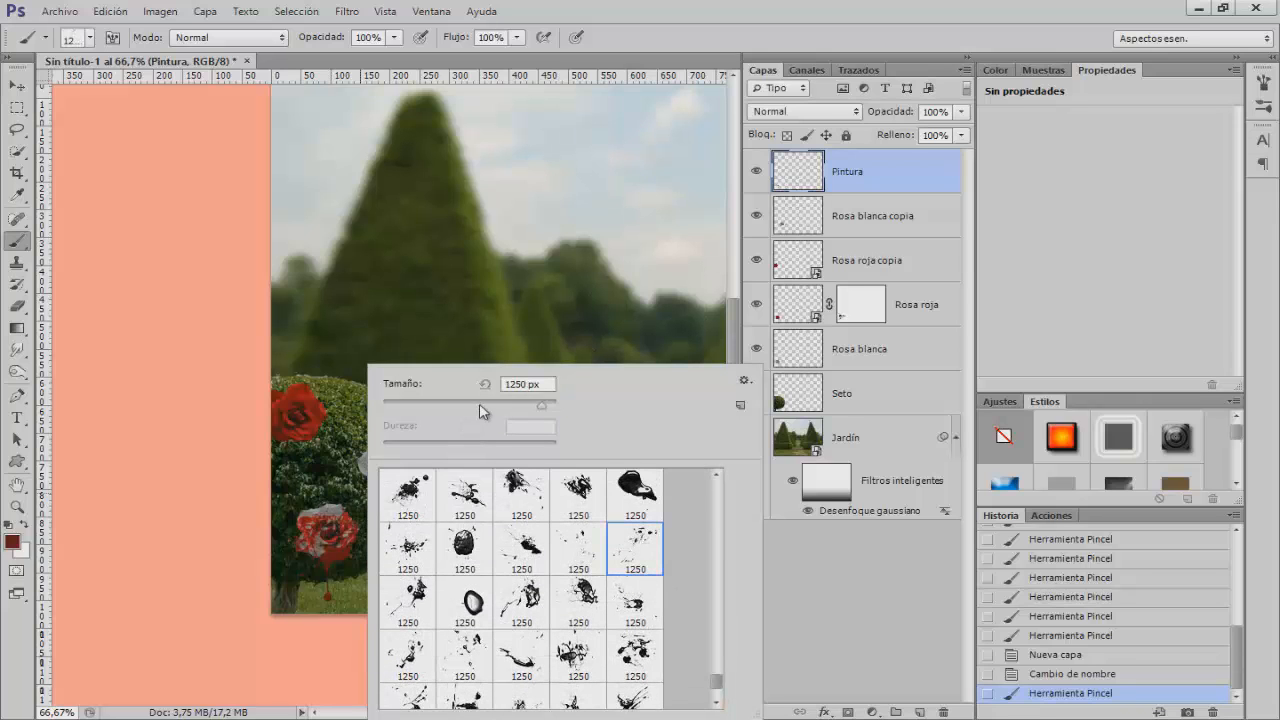
click(480, 404)
alt+right_click(335, 441)
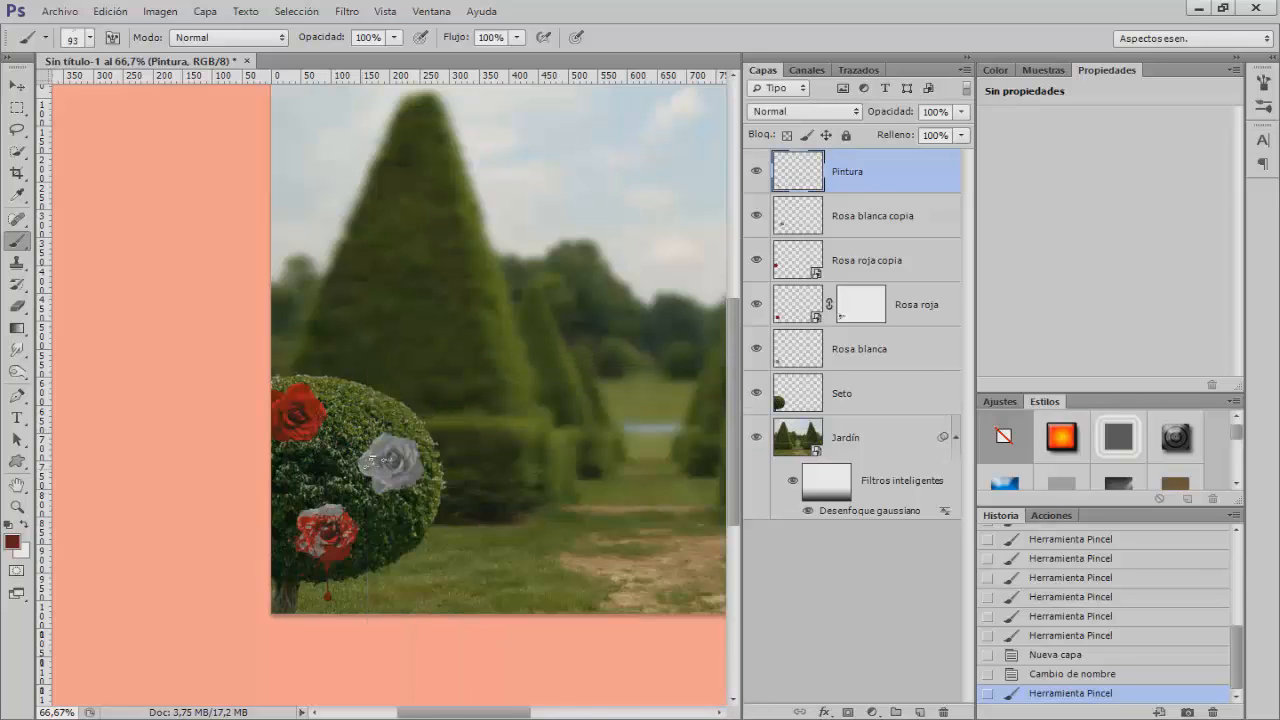
drag(393, 468, 392, 463)
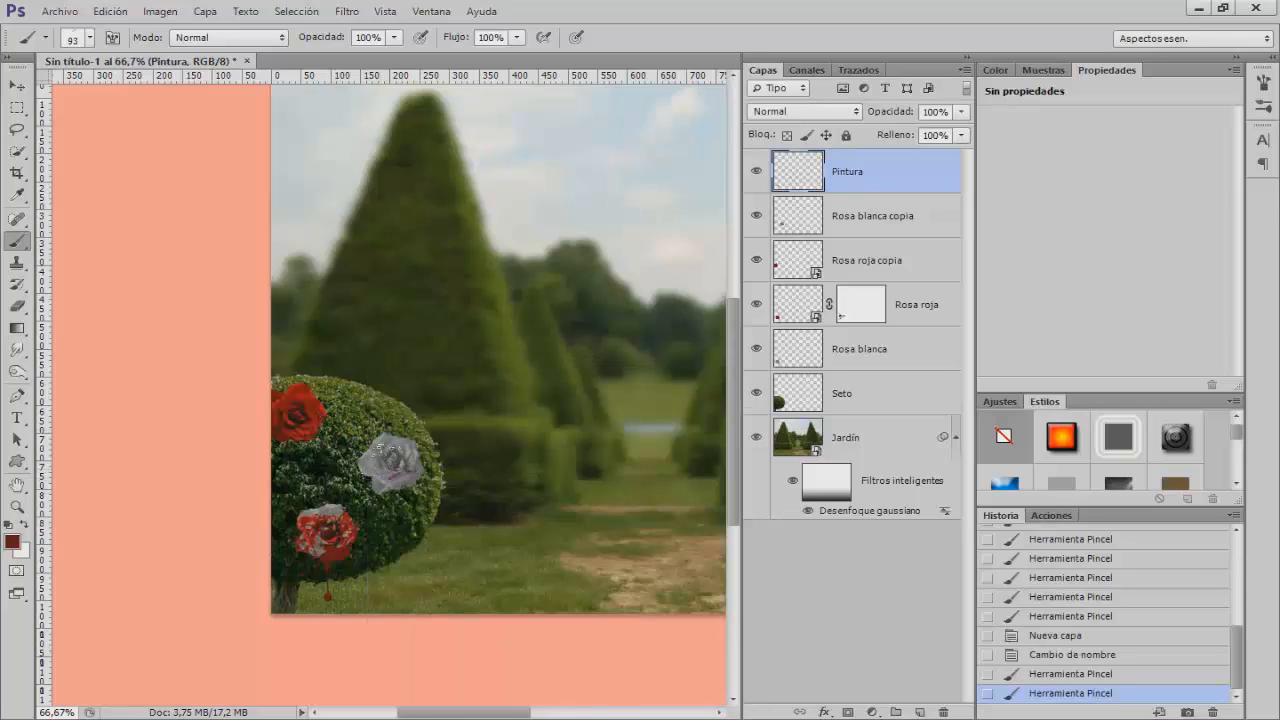
click(391, 484)
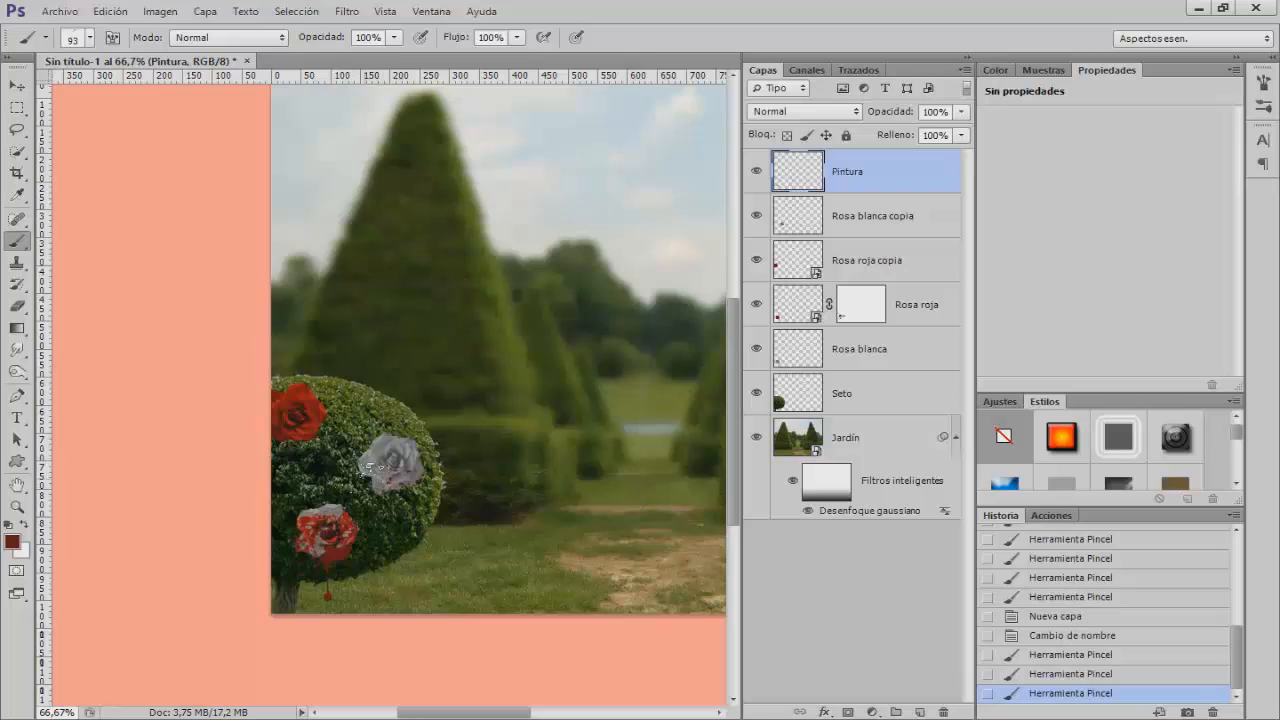
Switch to another scattered splatter tip at 107 px and add more dark red spots to the white rose
right_click(388, 366)
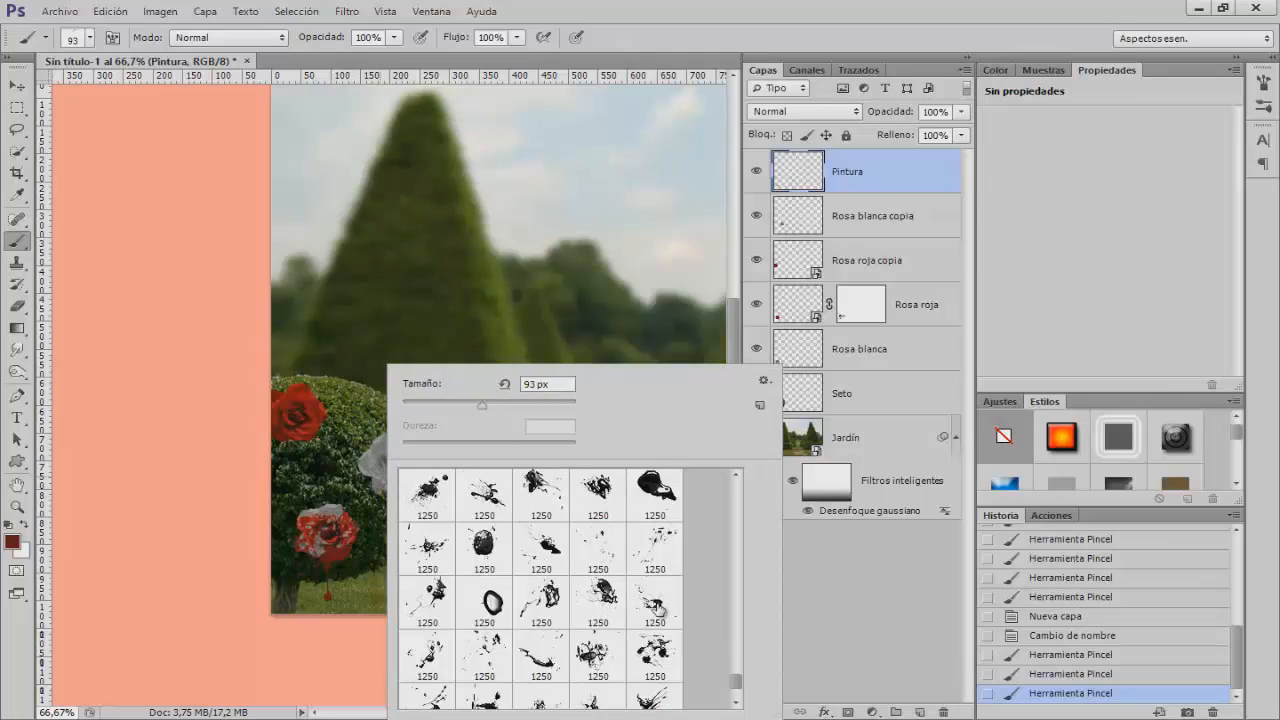
click(495, 656)
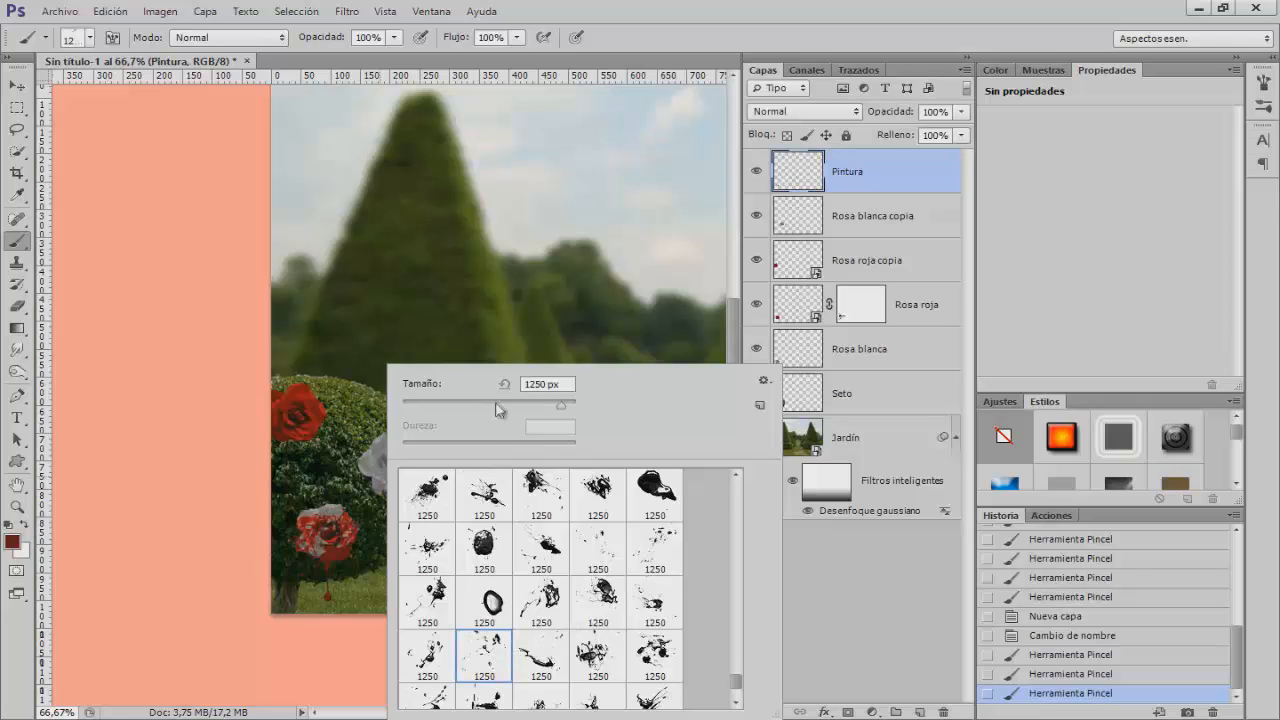
click(497, 405)
key(Return)
mouse_move(326, 447)
mouse_down()
mouse_move(338, 451)
mouse_move(311, 457)
mouse_move(323, 458)
mouse_up()
click(376, 456)
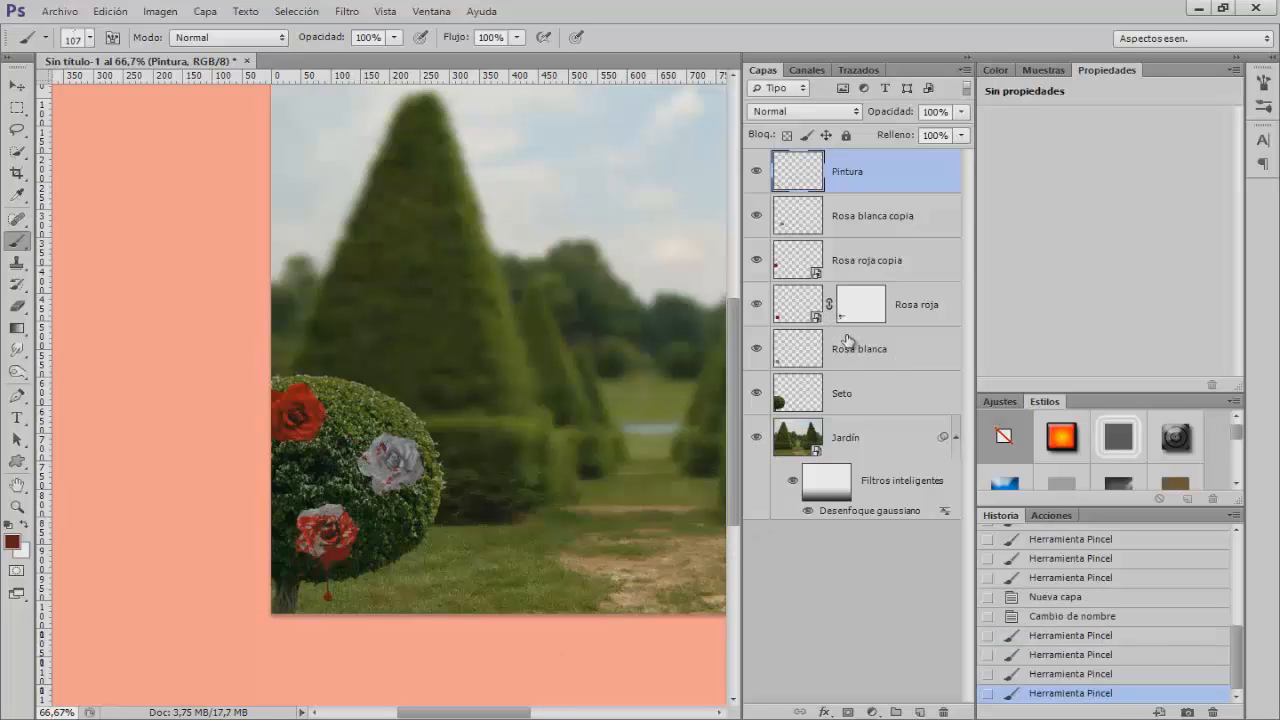
Group the layers from Pintura down to Rosa blanca and name the group Rosas
key(ctrl+0)
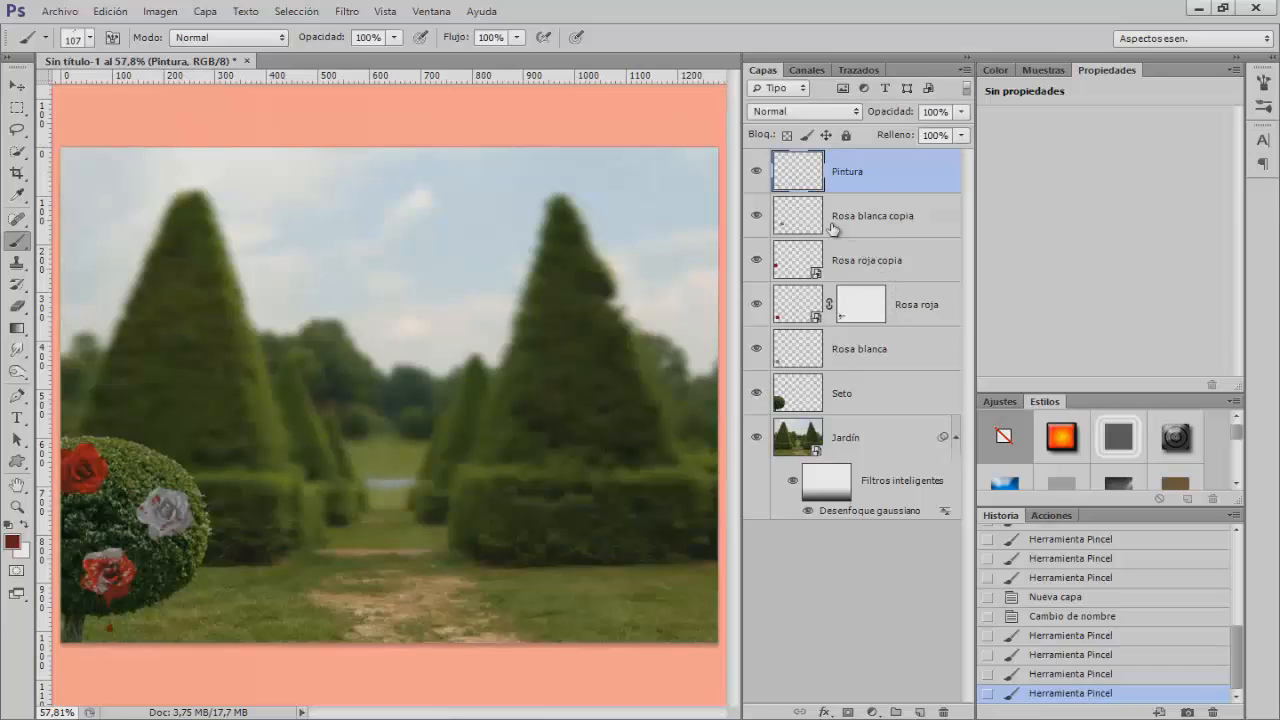
shift+click(853, 353)
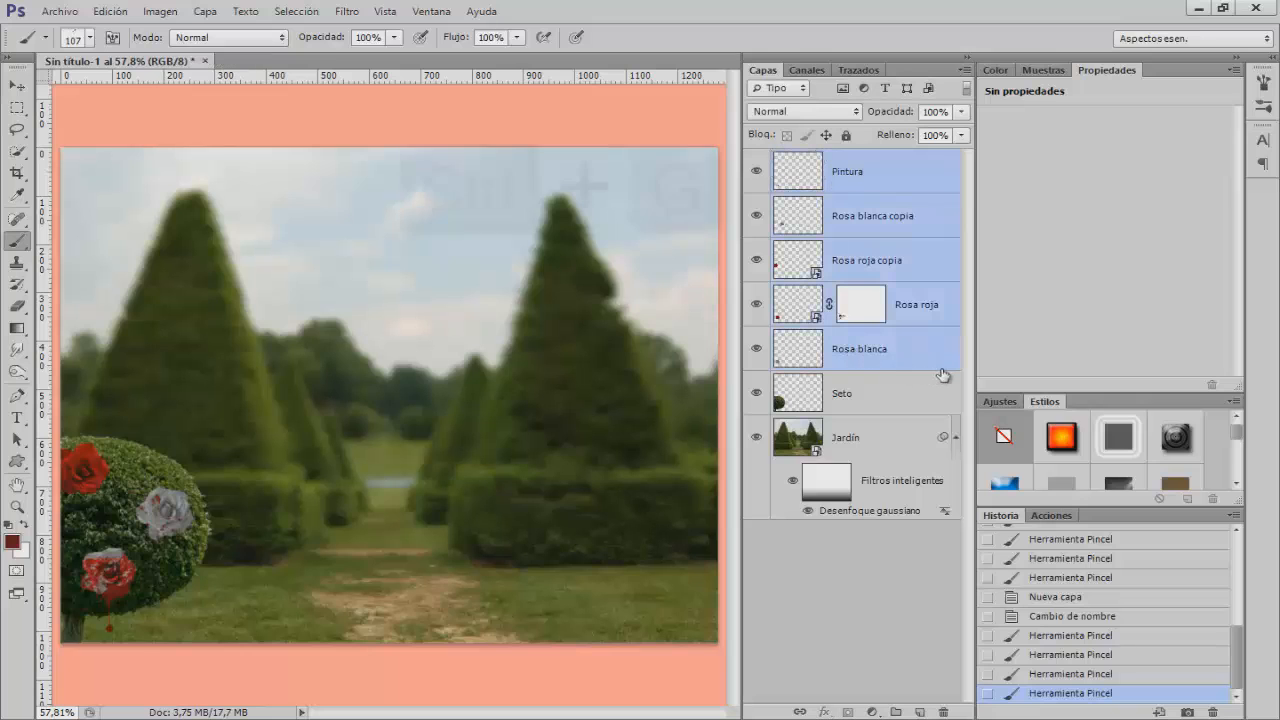
key(ctrl+g)
double_click(830, 159)
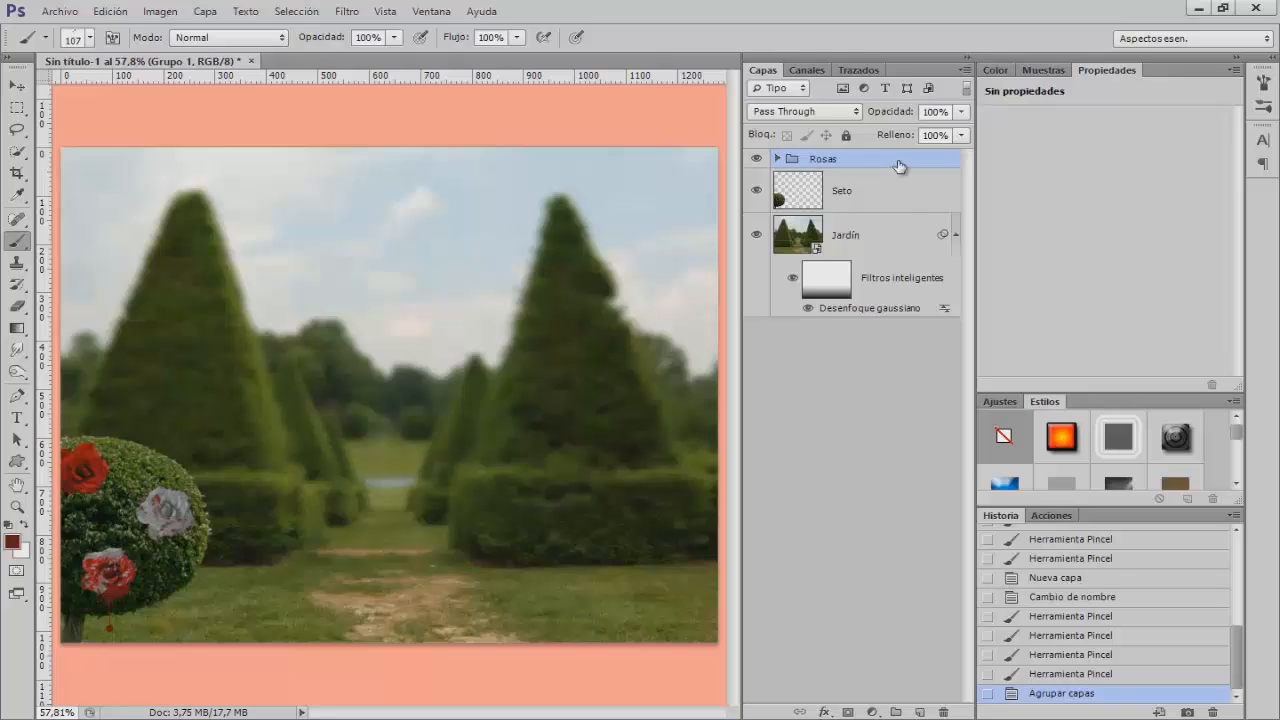
key(Return)
Add a Curves adjustment above Seto, darken it to input 79 and output 52, and invert its mask to black
click(845, 193)
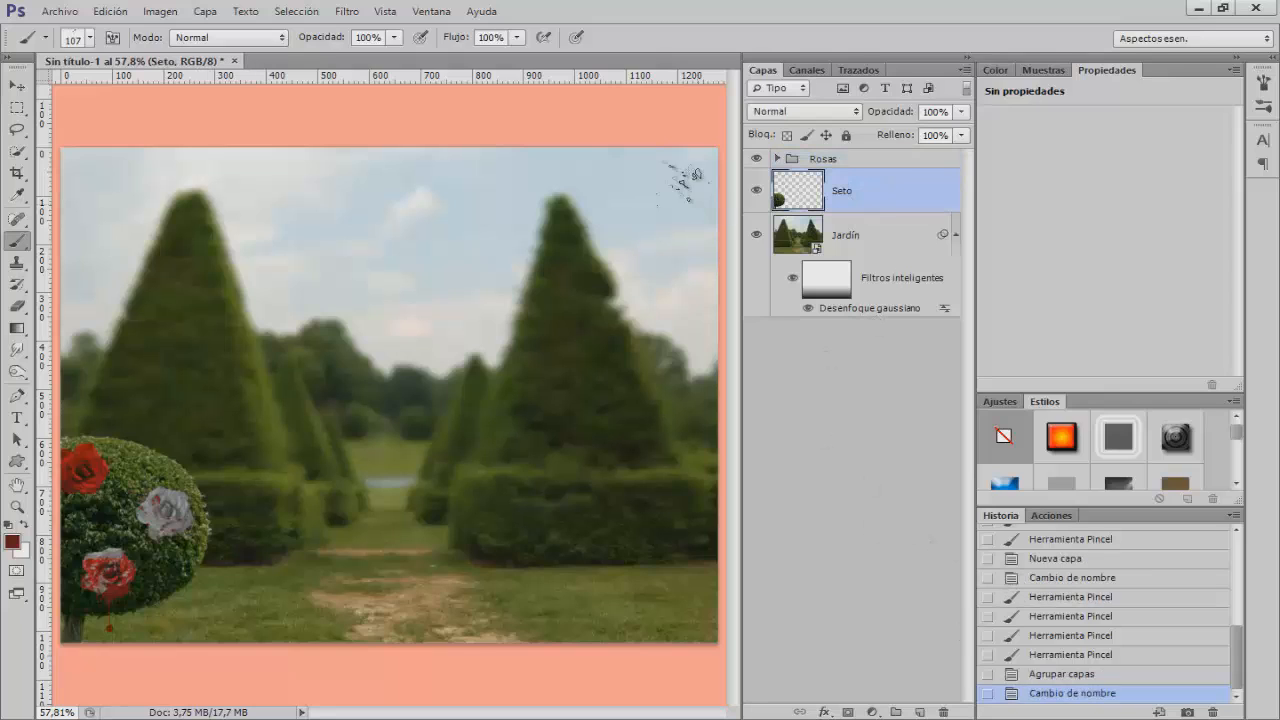
click(872, 712)
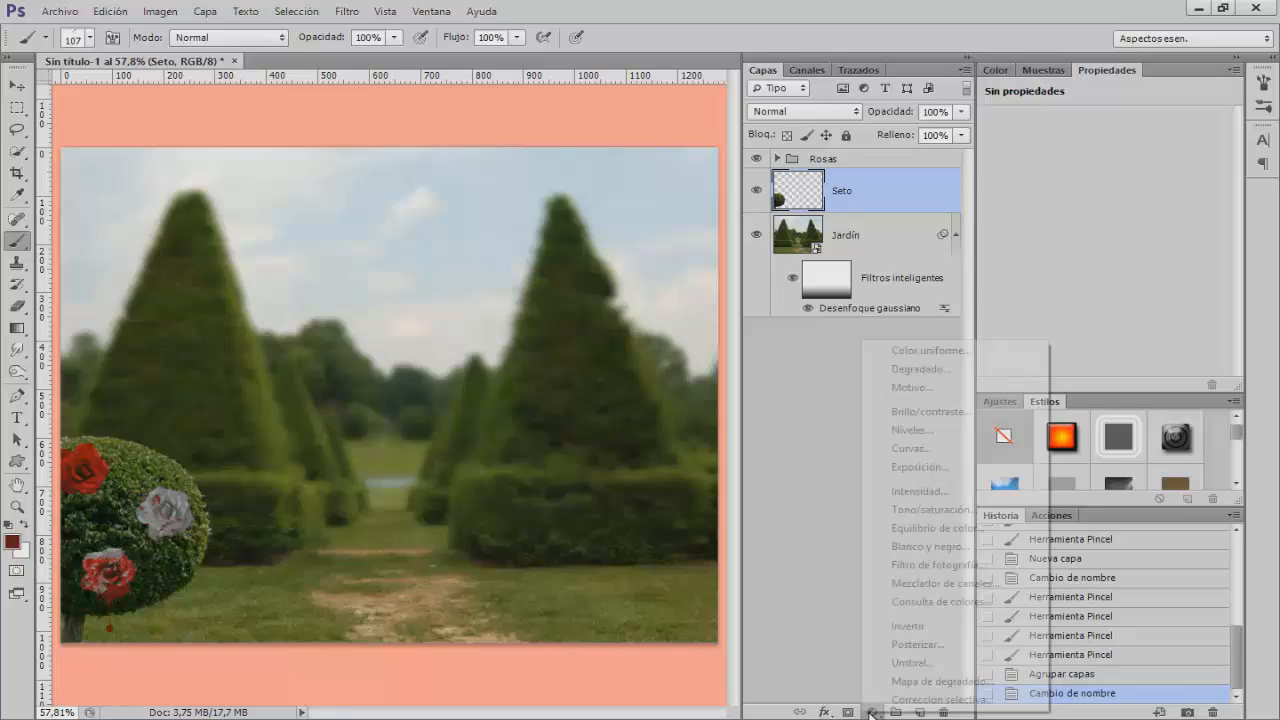
click(912, 448)
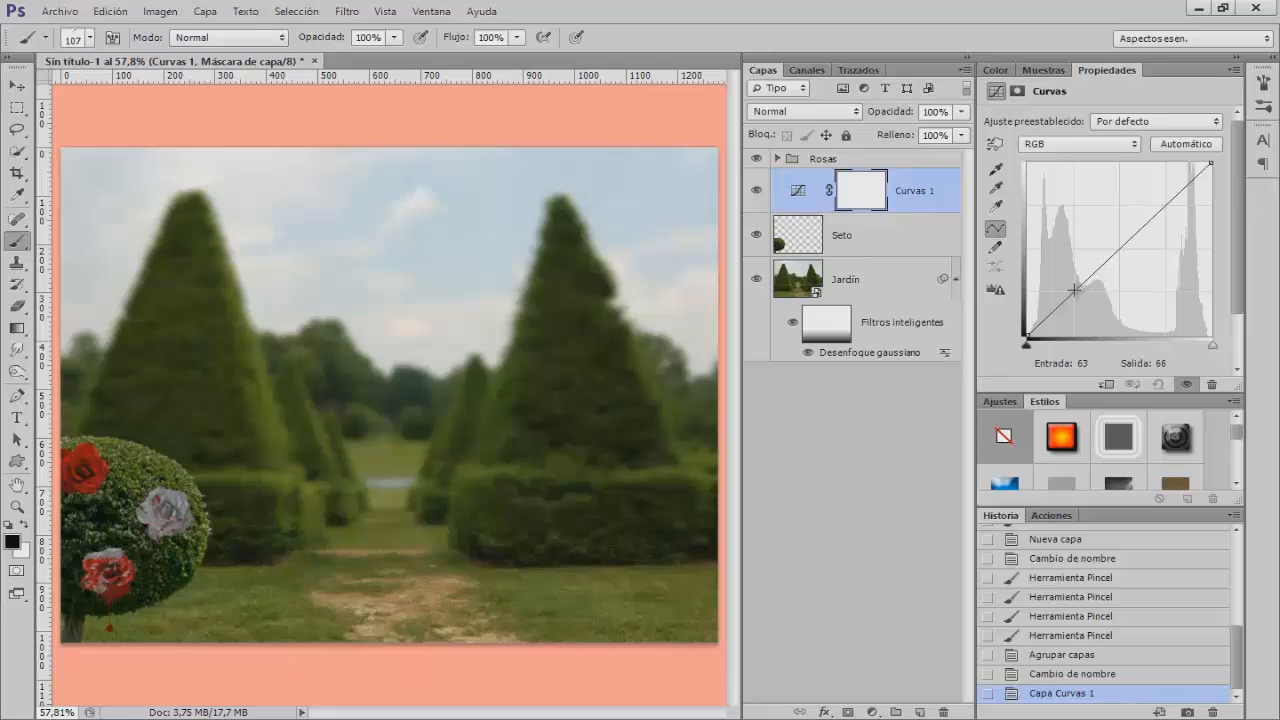
drag(1074, 290, 1086, 298)
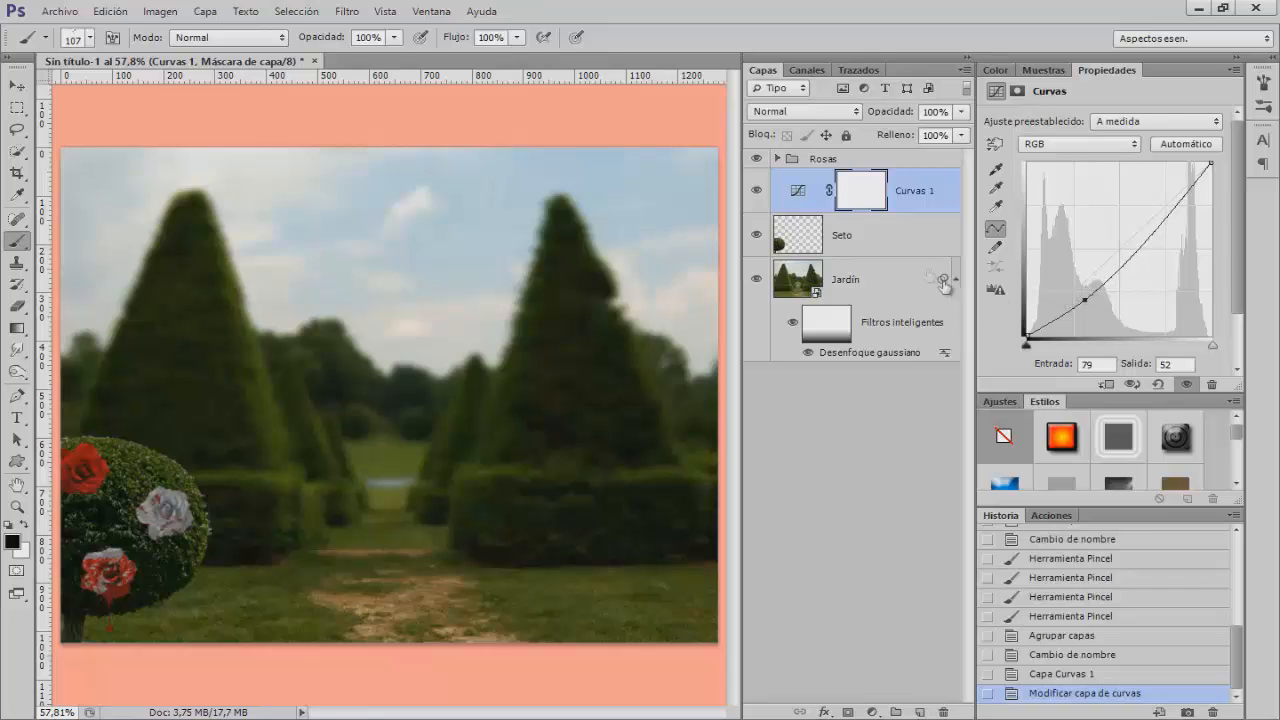
click(873, 193)
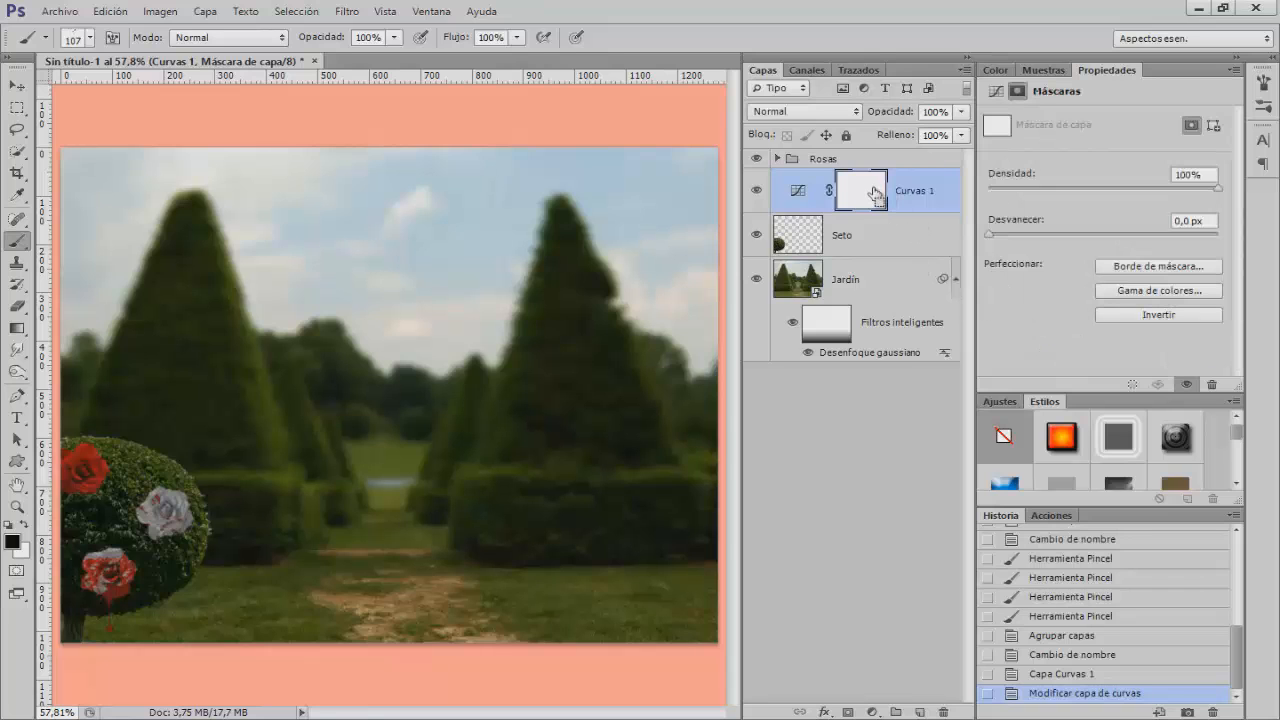
key(ctrl+i)
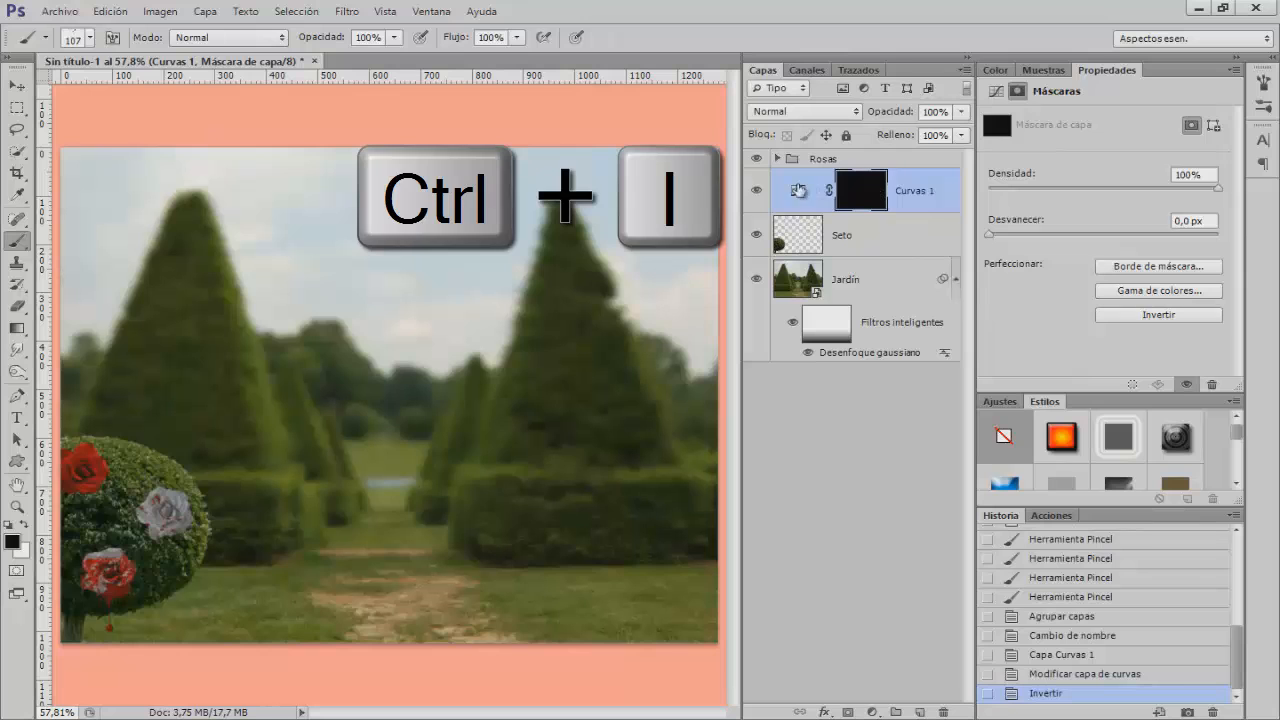
Choose a soft round brush at 86 px and make white the foreground colour
right_click(296, 330)
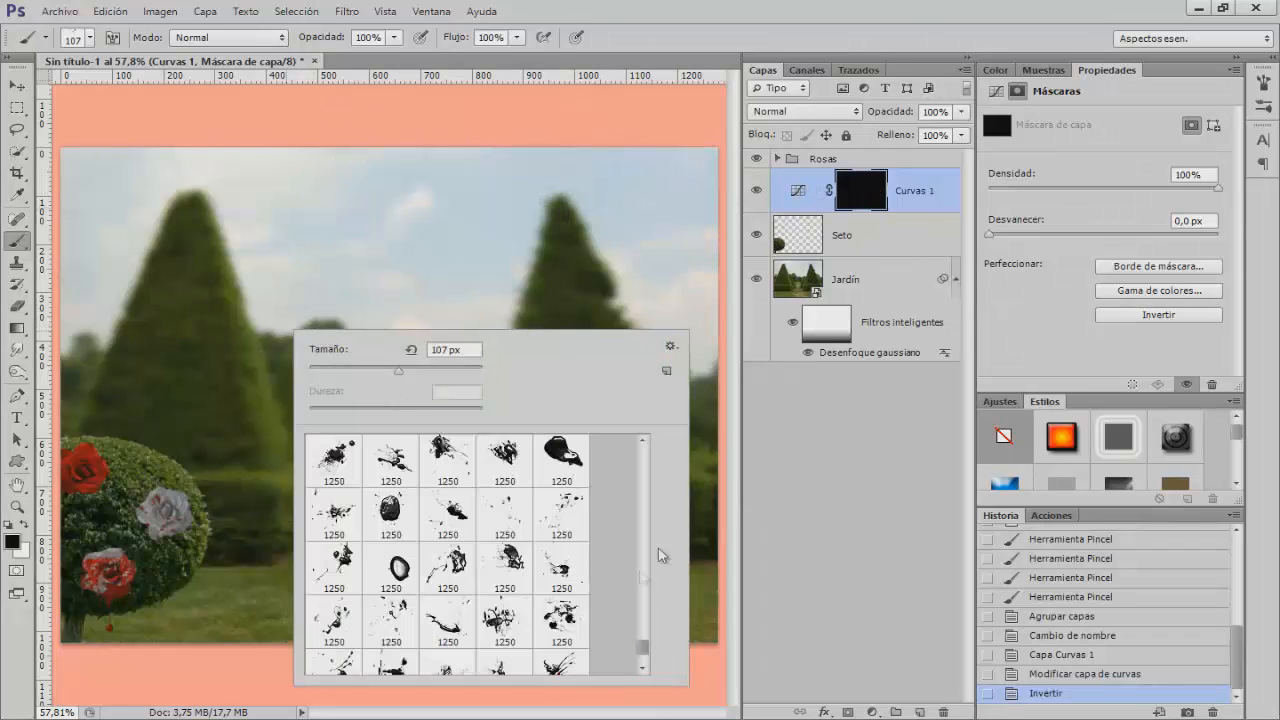
drag(645, 655, 644, 455)
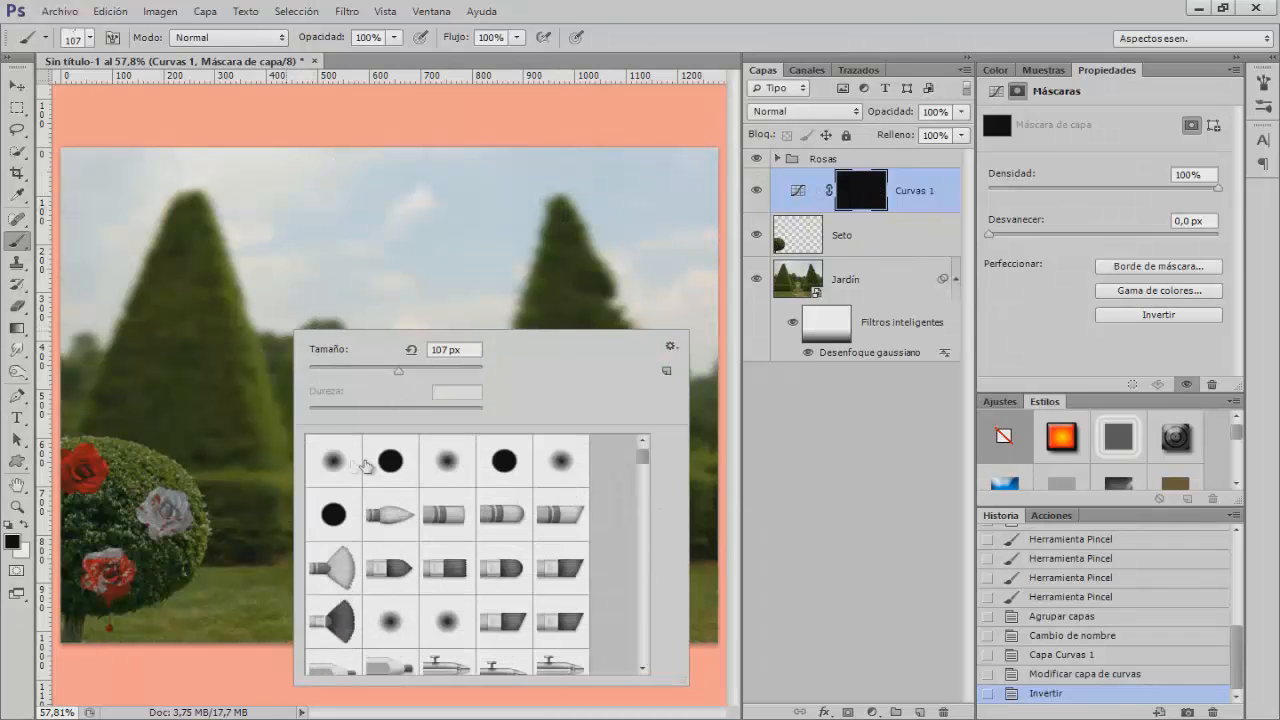
click(334, 460)
alt+right_click(225, 393)
drag(221, 394, 209, 395)
key(x)
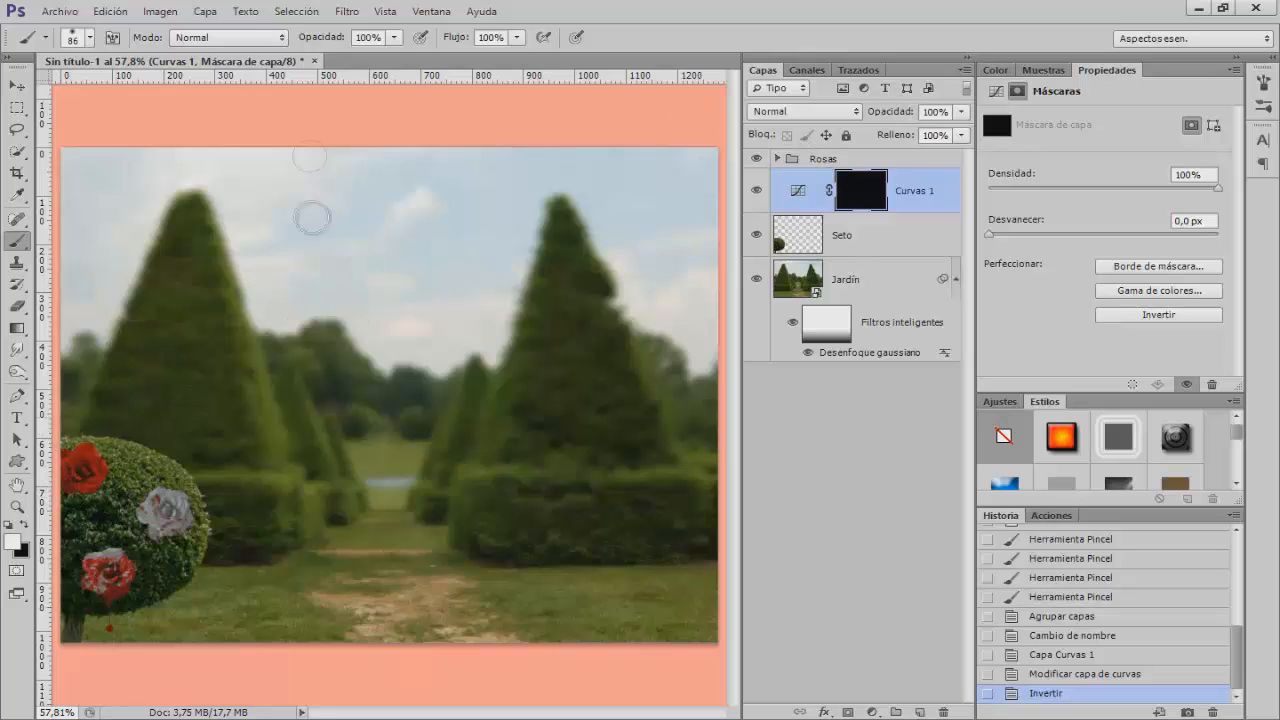
Lower the brush opacity to 45% and paint a shadow around the upper red rose on the Curvas 1 mask
drag(331, 36, 307, 39)
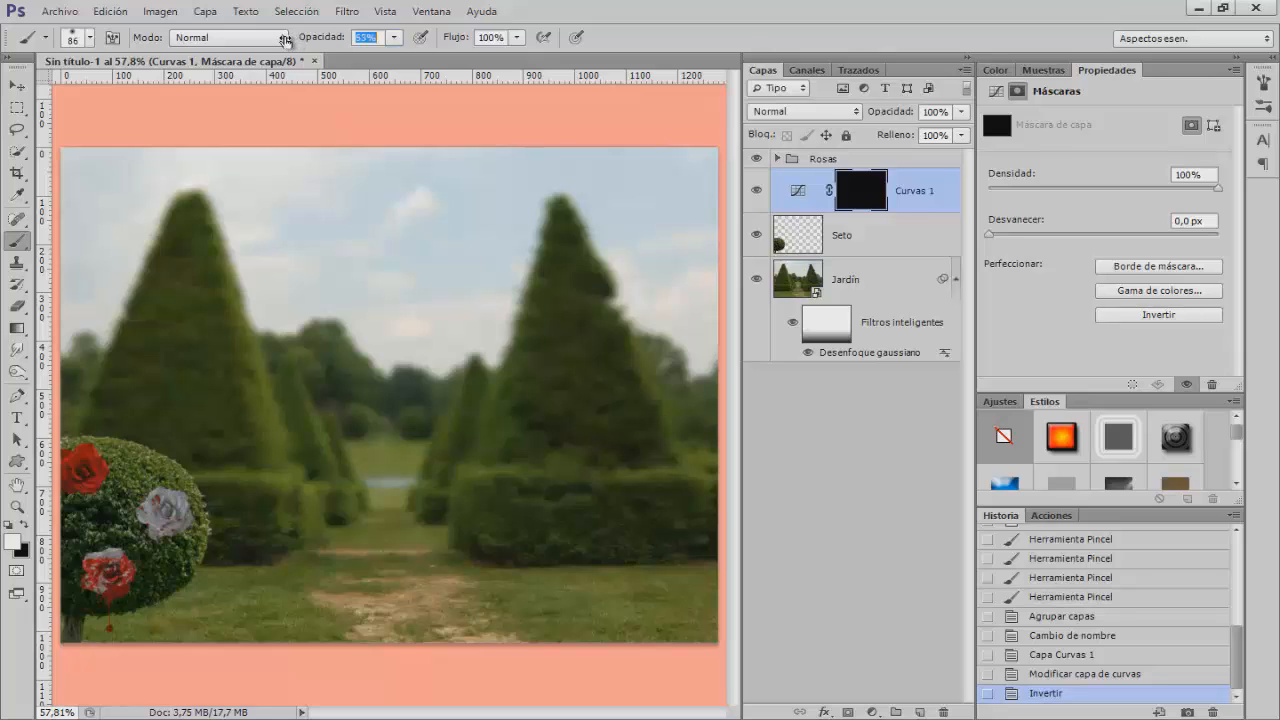
drag(285, 40, 283, 40)
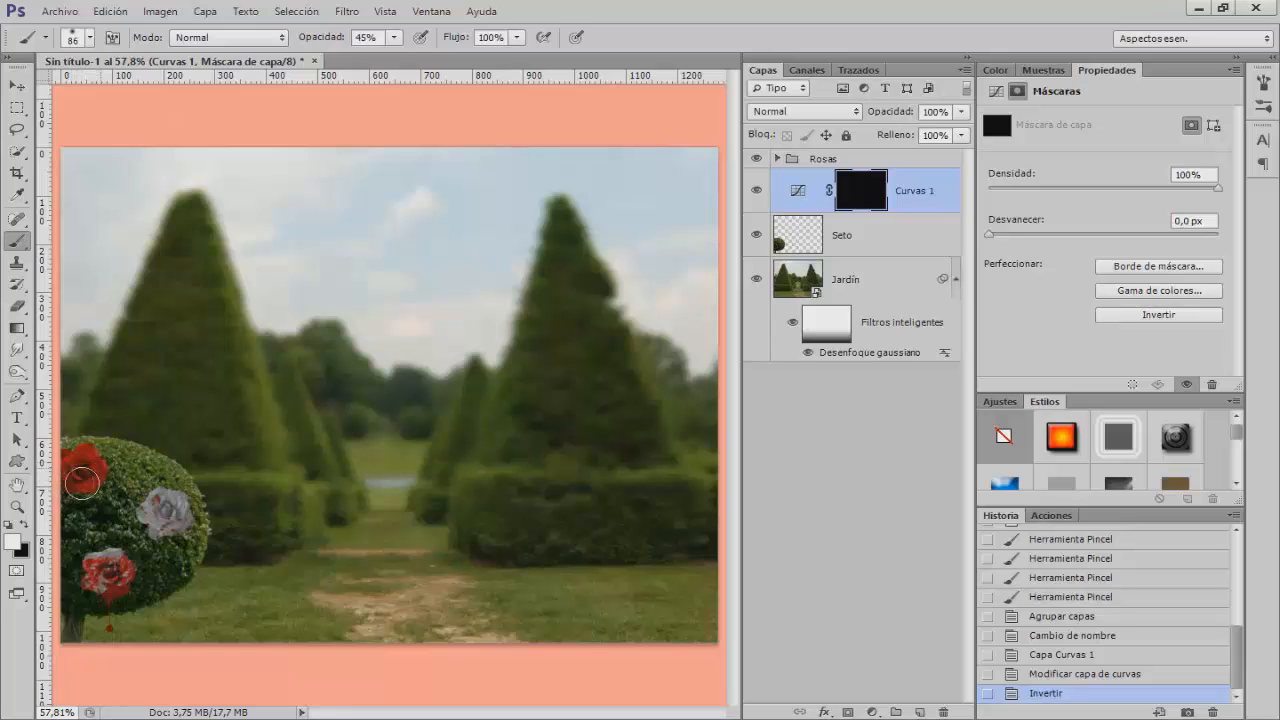
drag(82, 483, 118, 425)
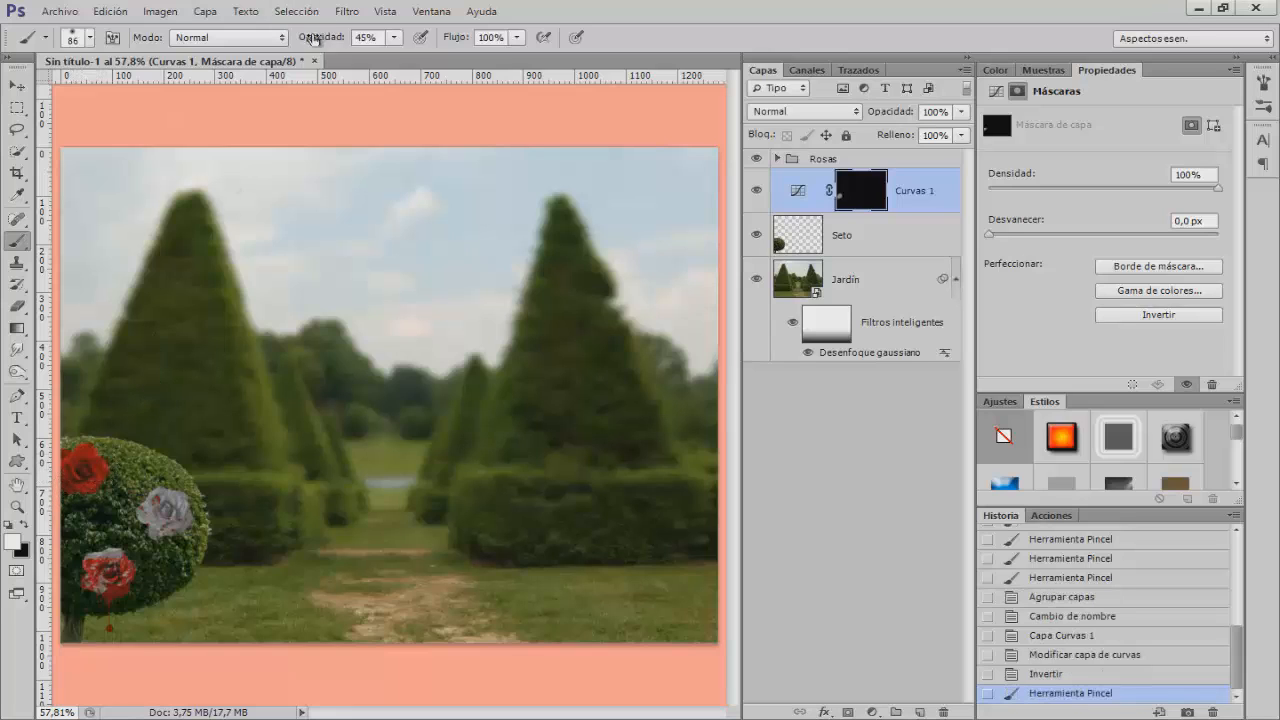
Raise the brush opacity to 57% and paint shadows around the white and half-painted roses on the Curvas 1 mask
drag(313, 39, 325, 40)
mouse_move(92, 475)
mouse_down()
mouse_move(143, 495)
mouse_move(152, 525)
mouse_move(190, 518)
mouse_move(173, 527)
mouse_move(153, 508)
mouse_move(147, 526)
mouse_move(160, 528)
mouse_move(152, 503)
mouse_move(177, 518)
mouse_move(159, 506)
mouse_move(148, 518)
mouse_move(175, 516)
mouse_move(145, 505)
mouse_move(142, 540)
mouse_up()
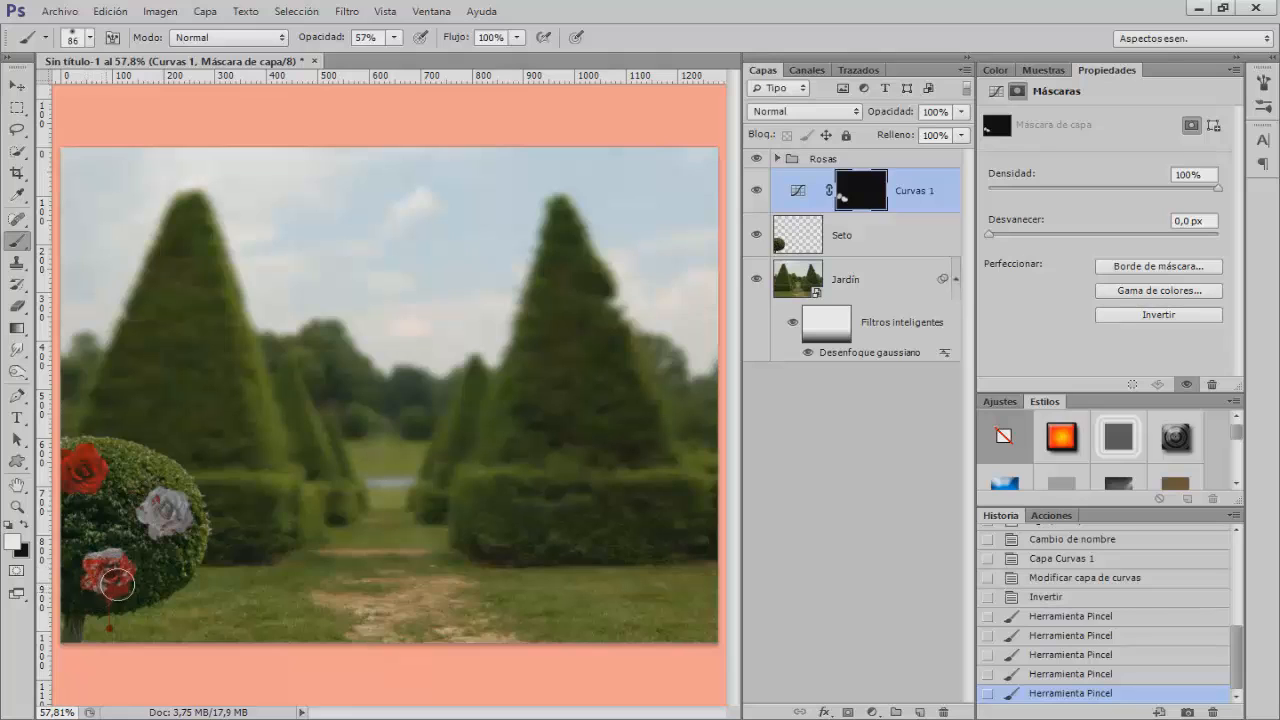
drag(116, 584, 126, 584)
Set the brush opacity to 100% and deepen the shadows beneath the half-painted and red roses, reducing the brush to 62 px
drag(333, 42, 376, 42)
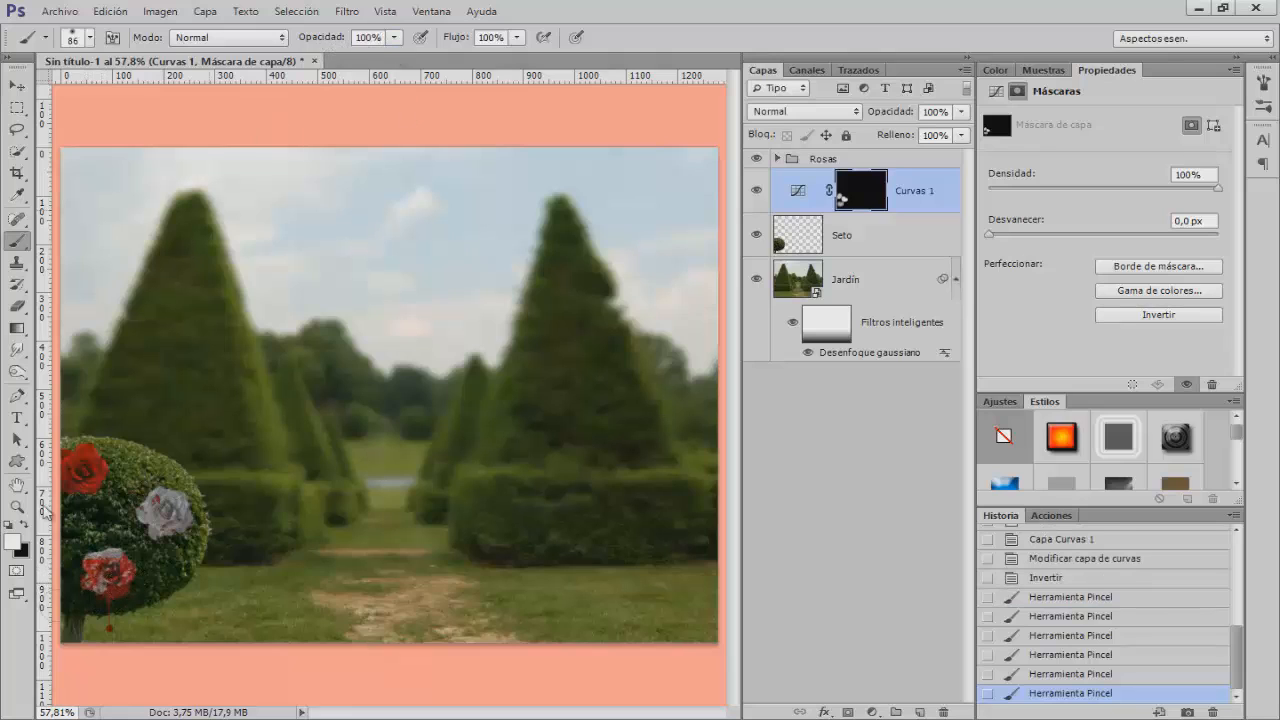
mouse_move(116, 592)
mouse_down()
mouse_move(110, 575)
mouse_move(172, 570)
mouse_move(140, 605)
mouse_move(165, 583)
mouse_move(112, 590)
mouse_move(80, 575)
mouse_up()
key(ctrl+alt+z)
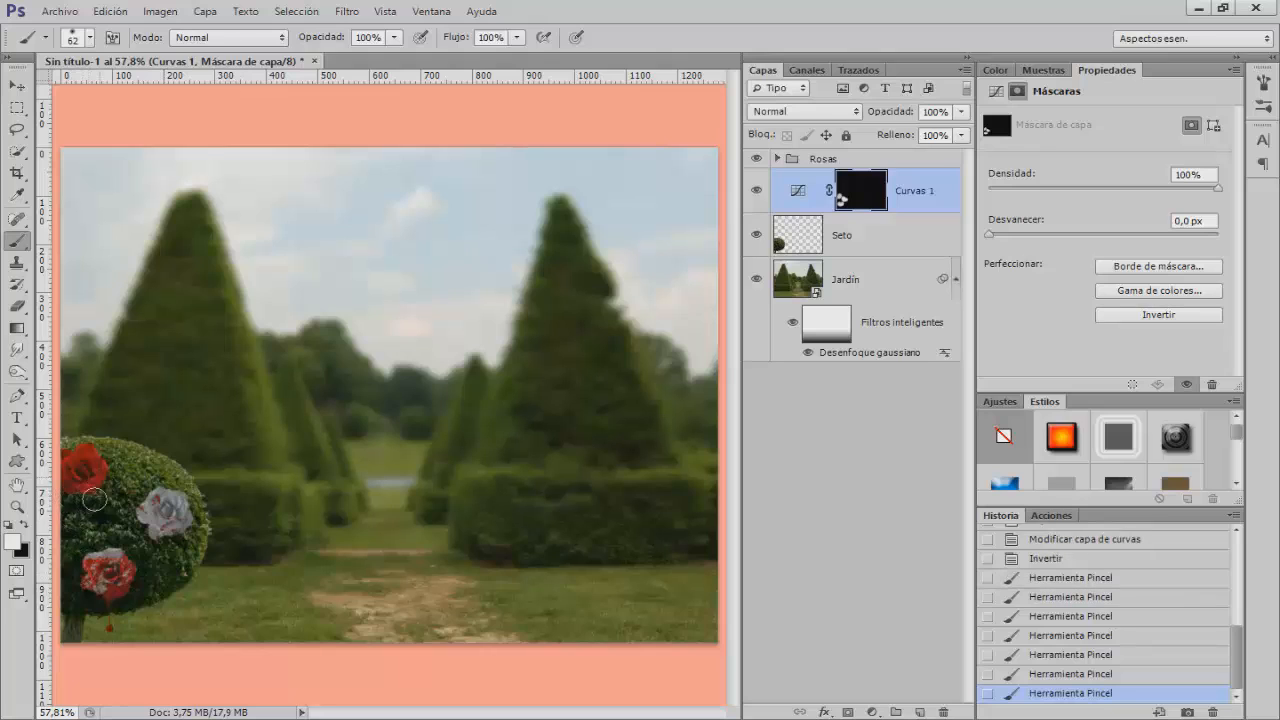
drag(102, 481, 90, 496)
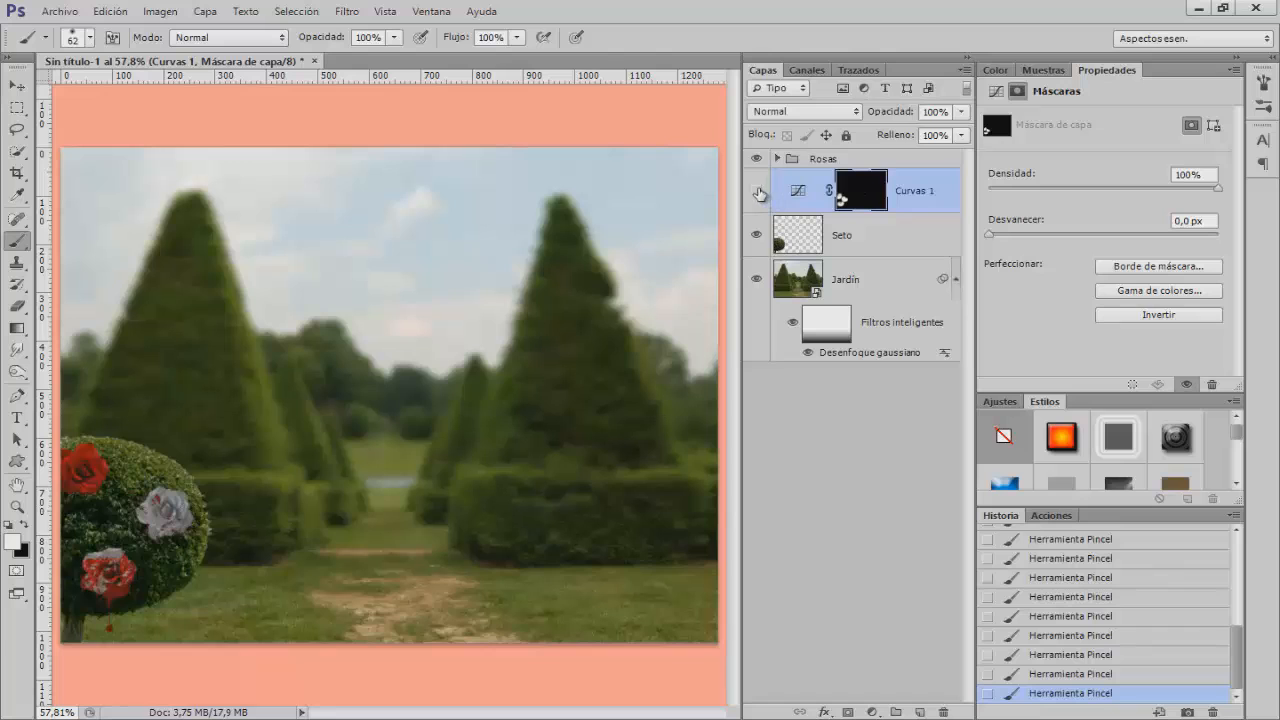
Toggle the visibility of the Curvas 1 layer to compare the bush with and without the rose shadows
click(757, 191)
click(757, 191)
click(757, 191)
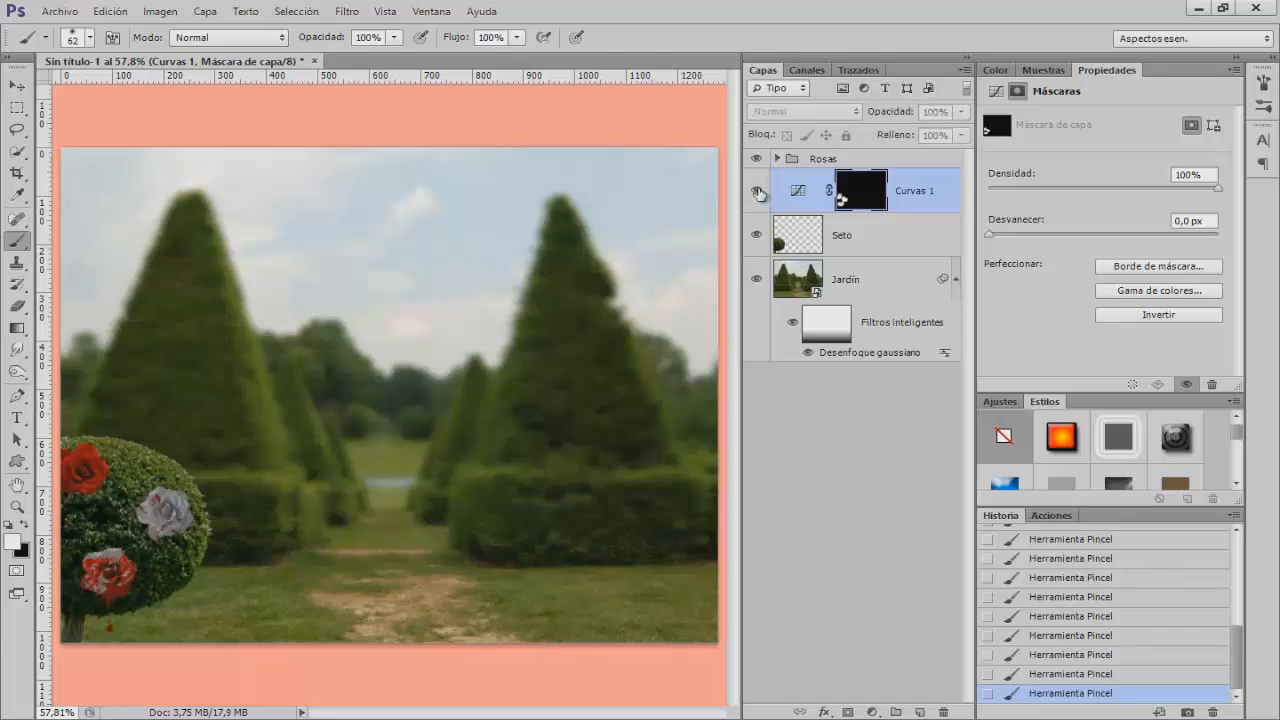
click(757, 191)
Group the Rosas group, Curvas 1 and Seto layers together and name the new group Seto 1
key(ctrl+minus)
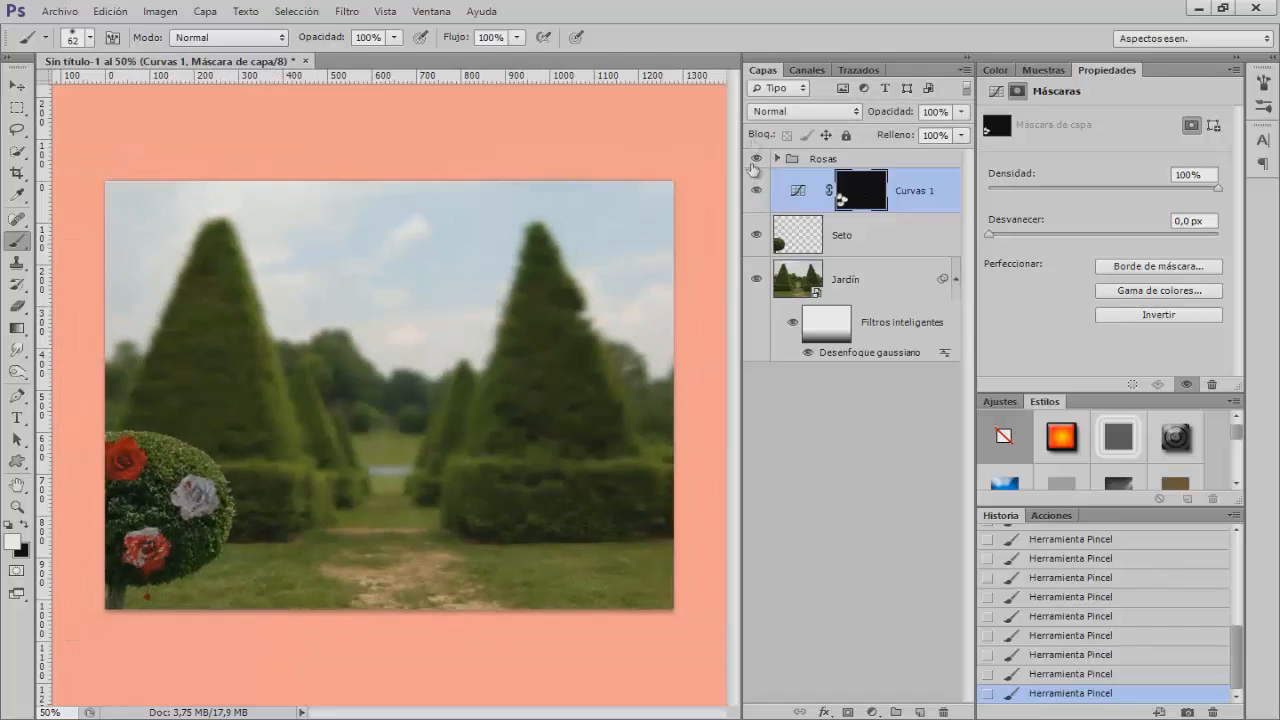
click(867, 162)
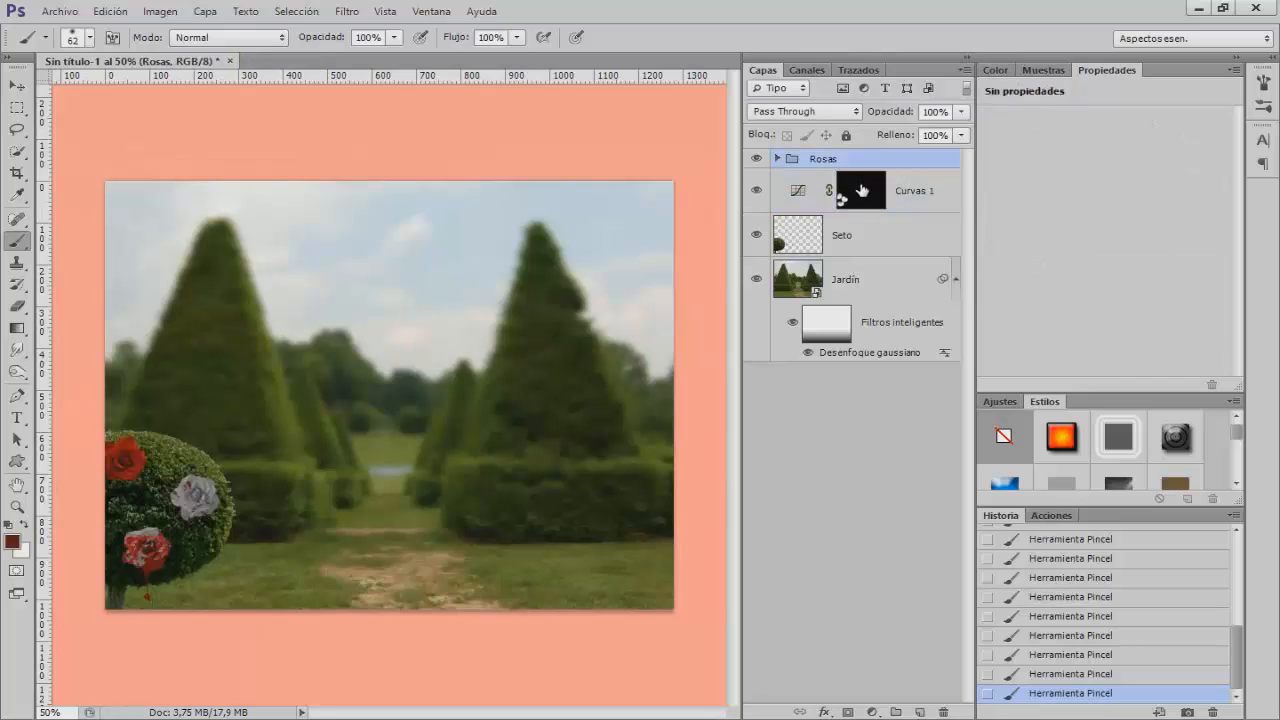
shift+click(858, 241)
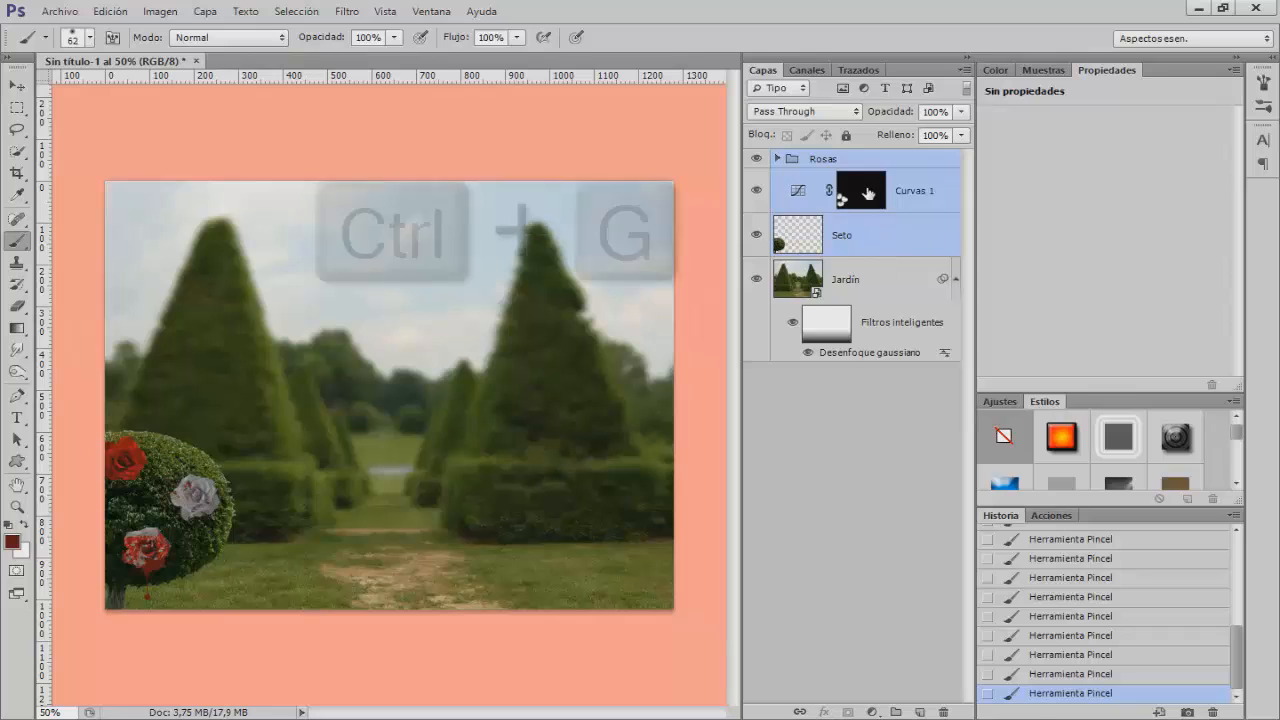
key(ctrl+g)
double_click(844, 159)
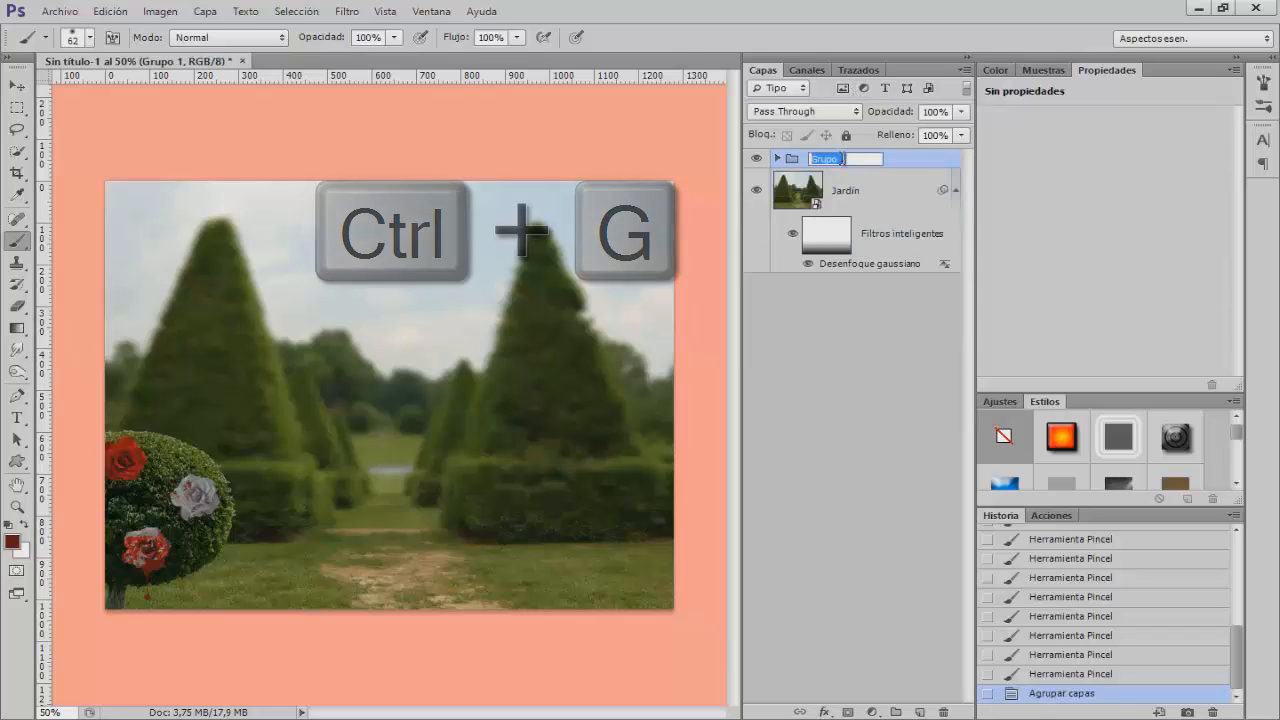
text(Seto)
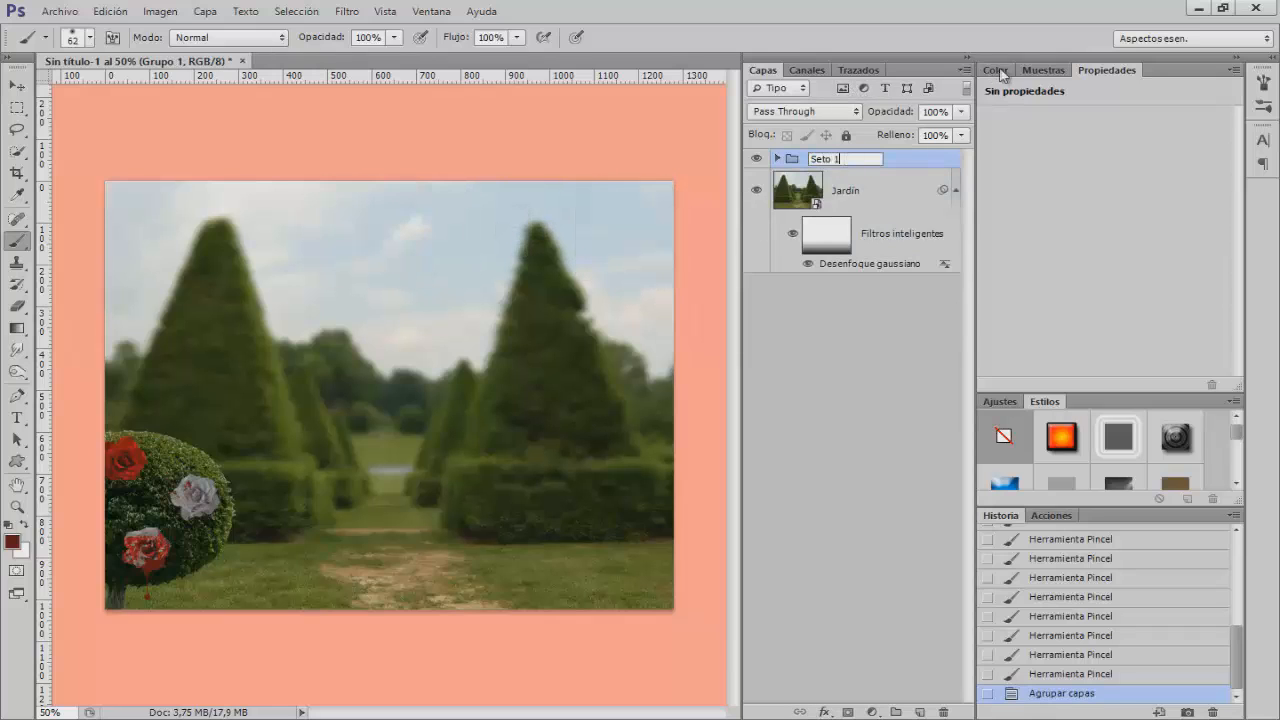
click(930, 160)
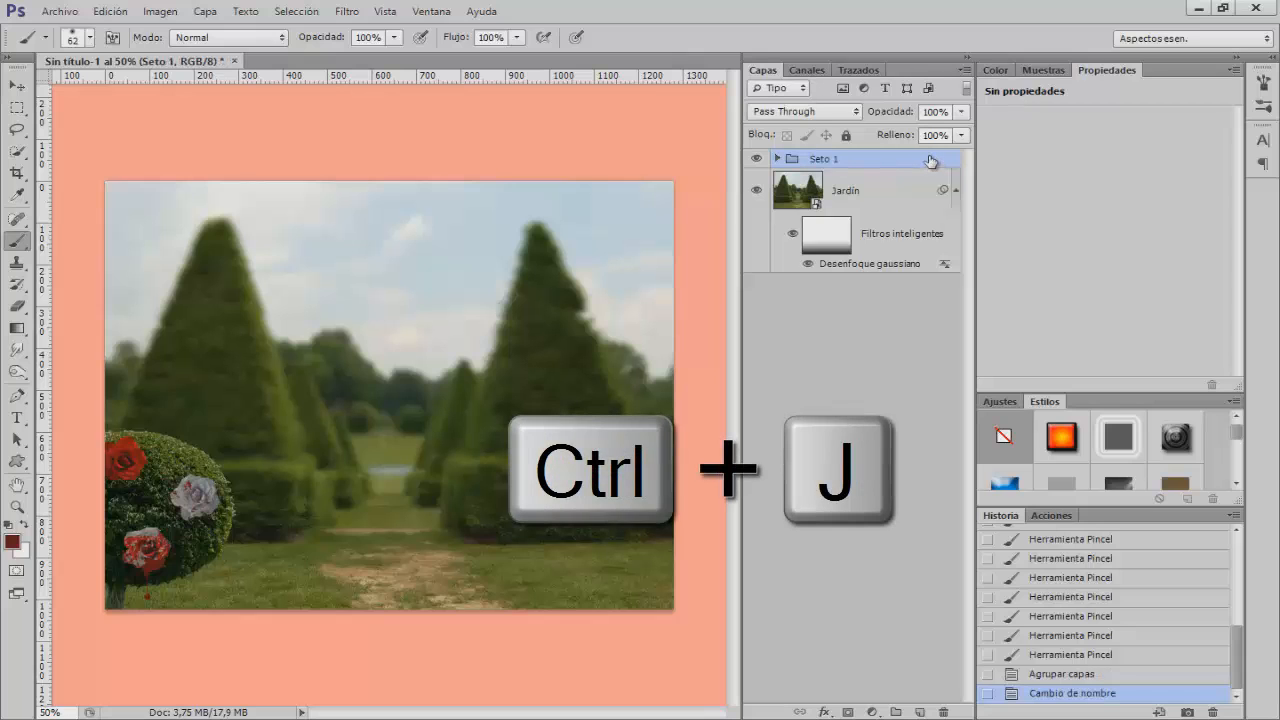
Duplicate the Seto 1 group, flip the copy horizontally and place it at the lower right corner of the garden
key(ctrl+j)
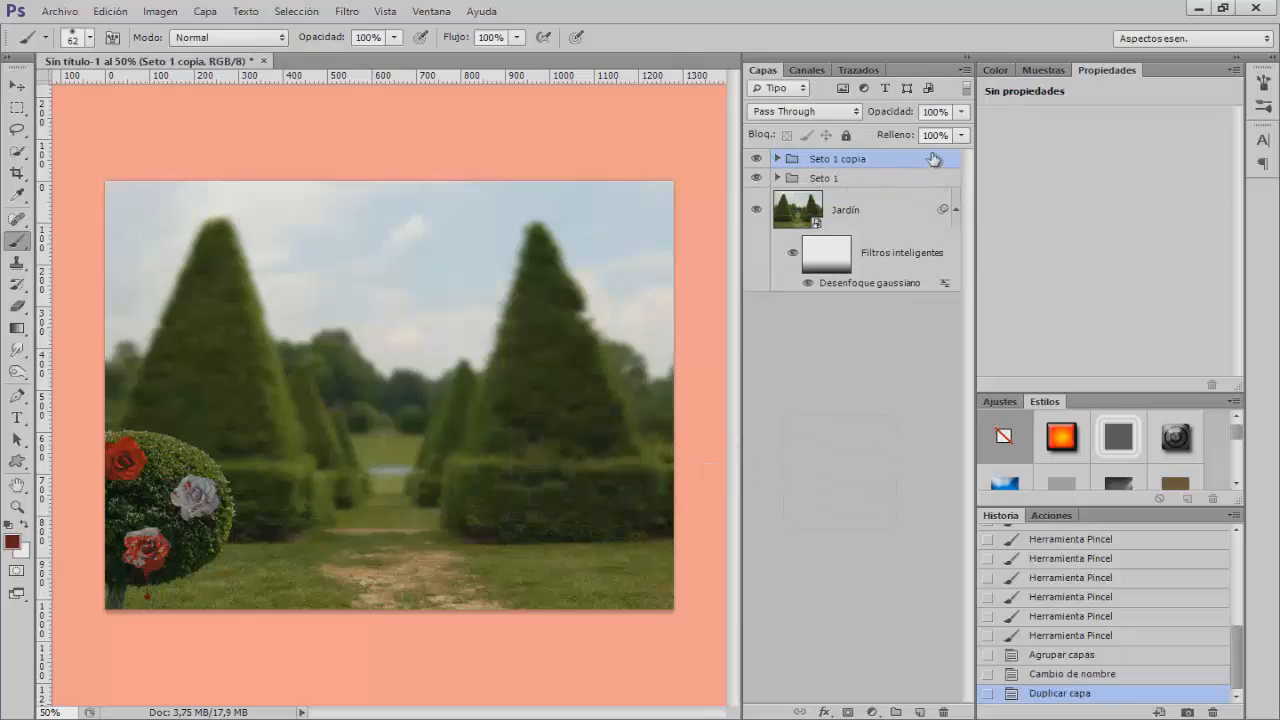
key(ctrl+t)
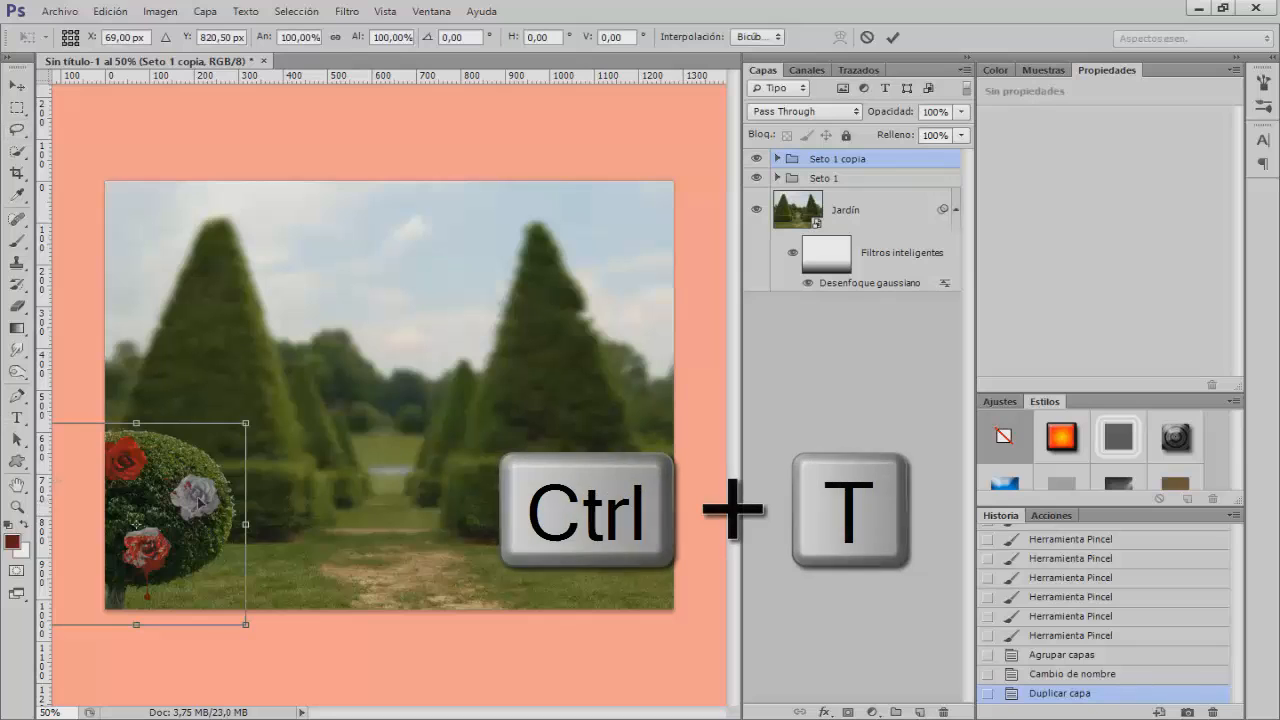
right_click(166, 489)
click(224, 449)
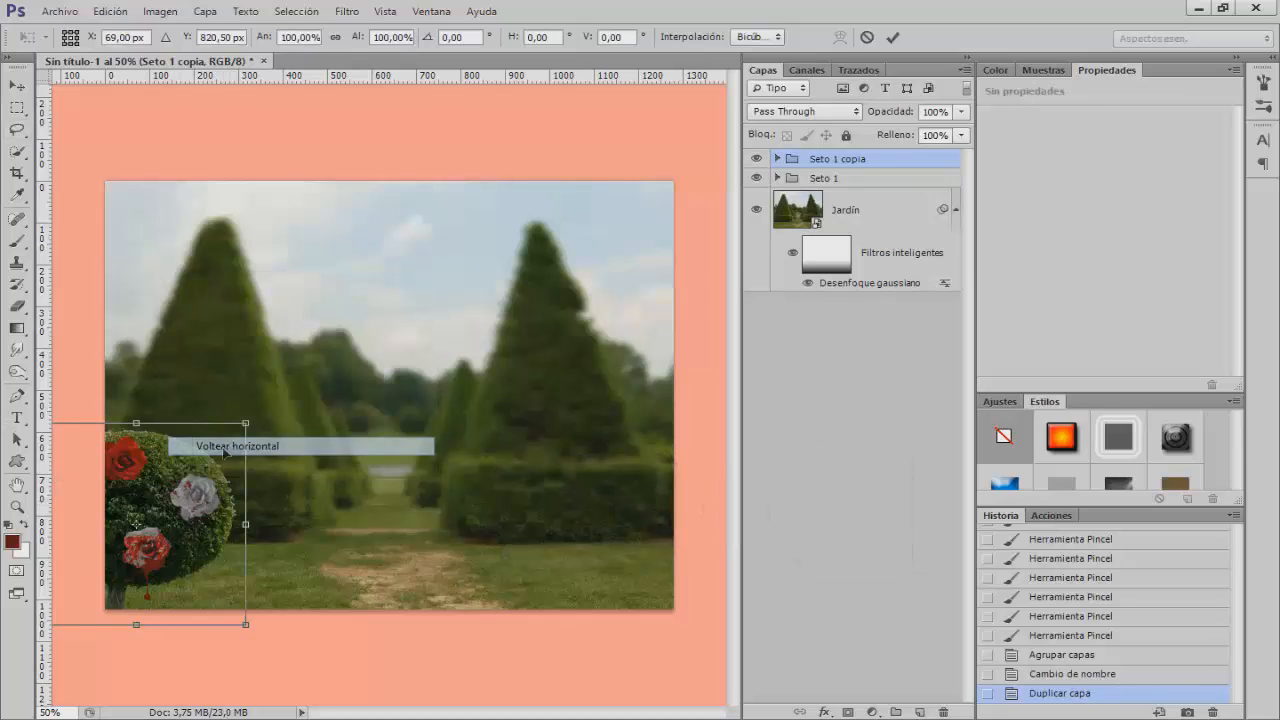
drag(200, 506, 687, 515)
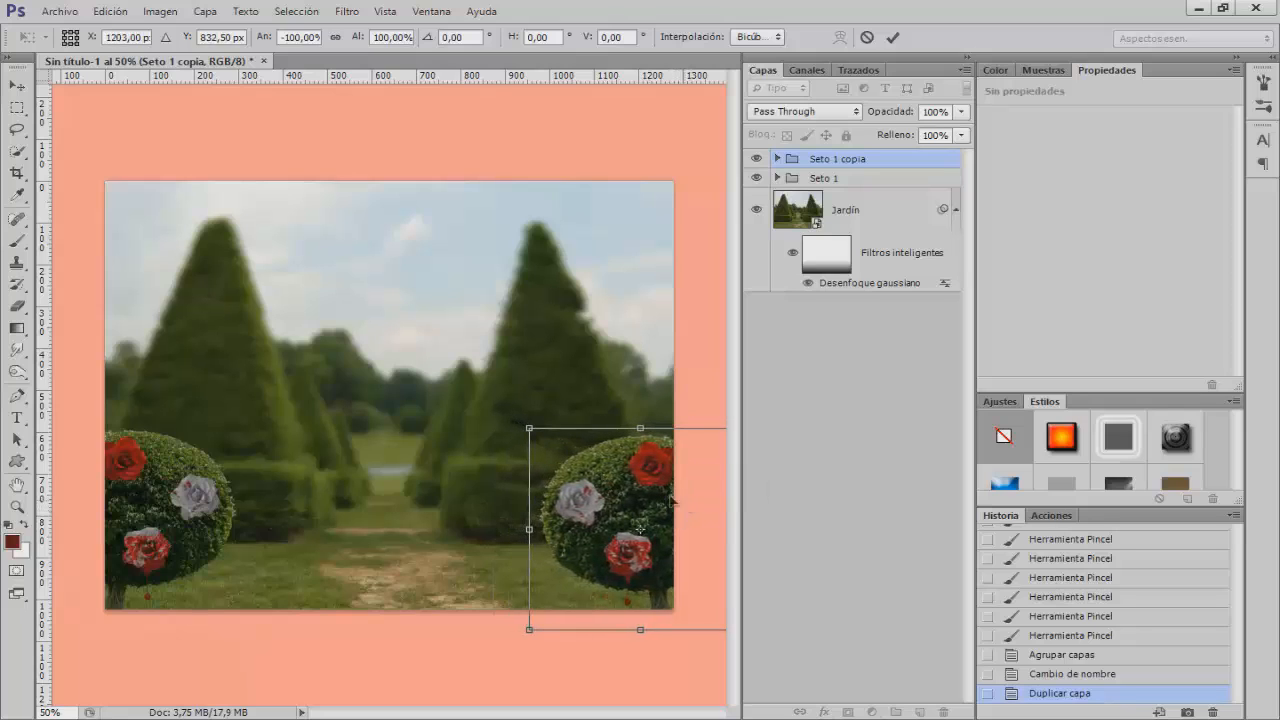
key(Return)
key(b)
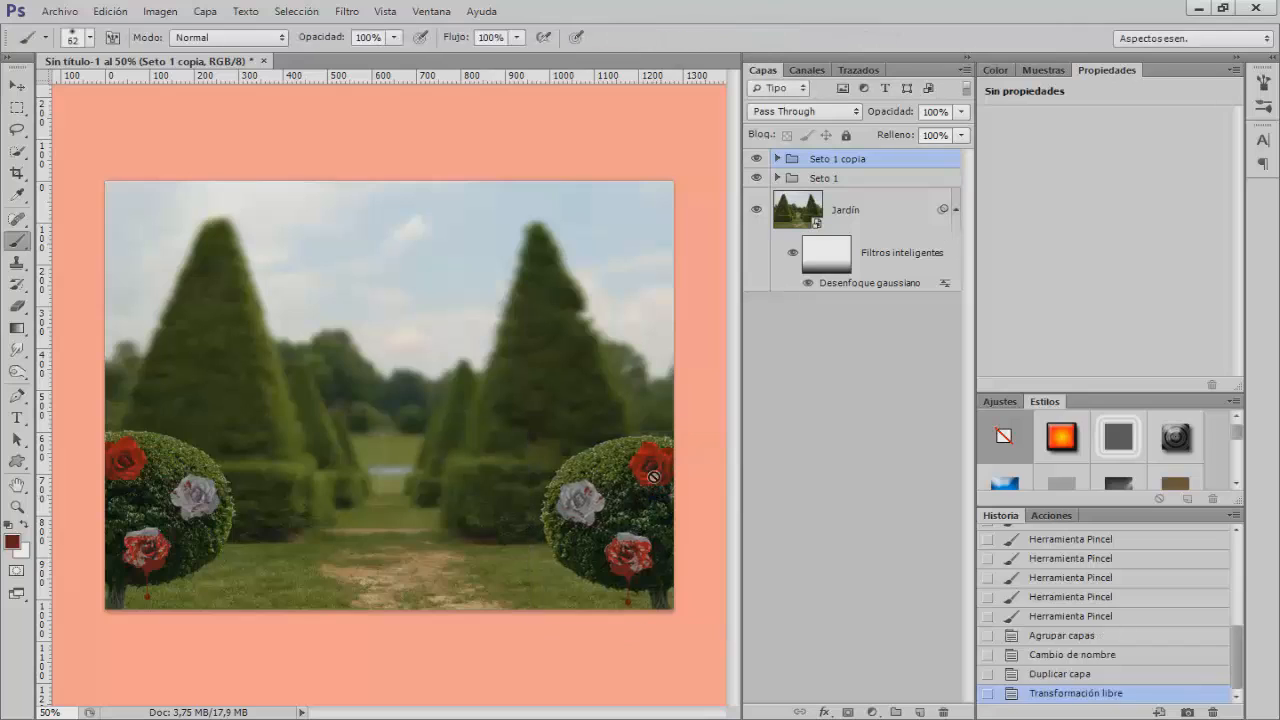
Rename the duplicated bush group as Seto 2
double_click(838, 158)
text(Seto 2)
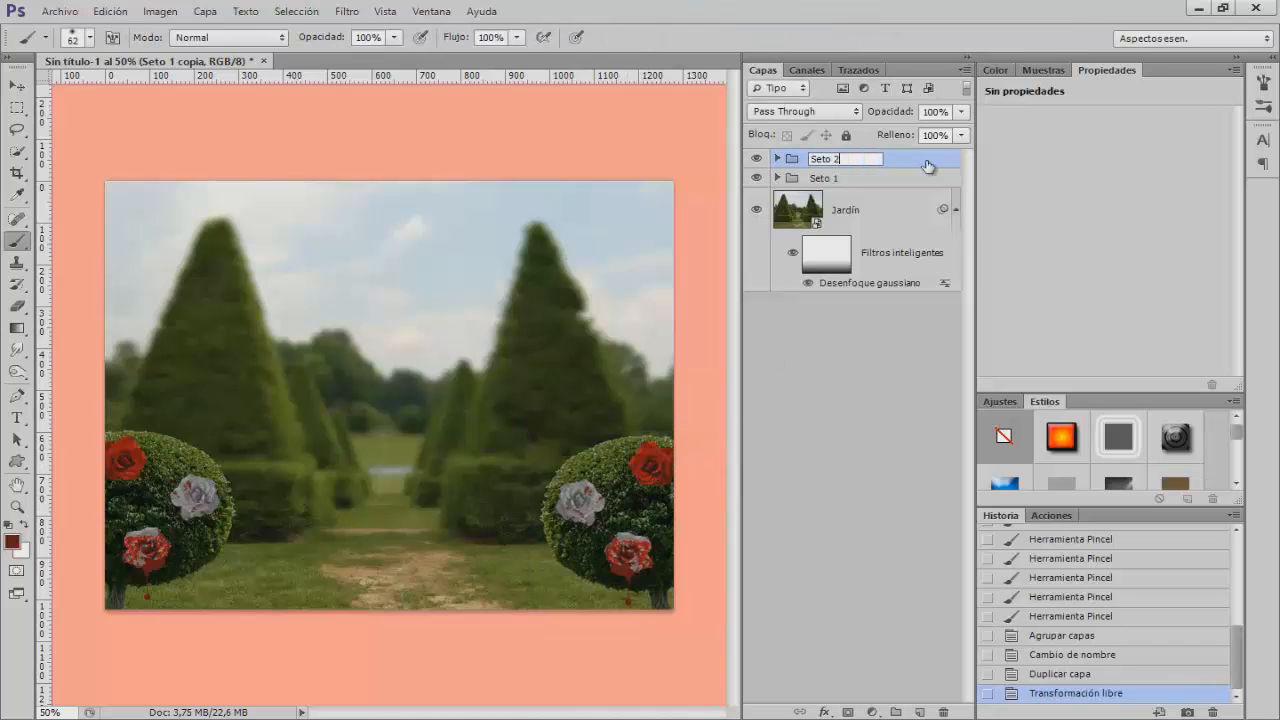
key(Return)
Swap the white rose and the upper red rose on the Seto 2 bush by moving each to the other's place
click(776, 159)
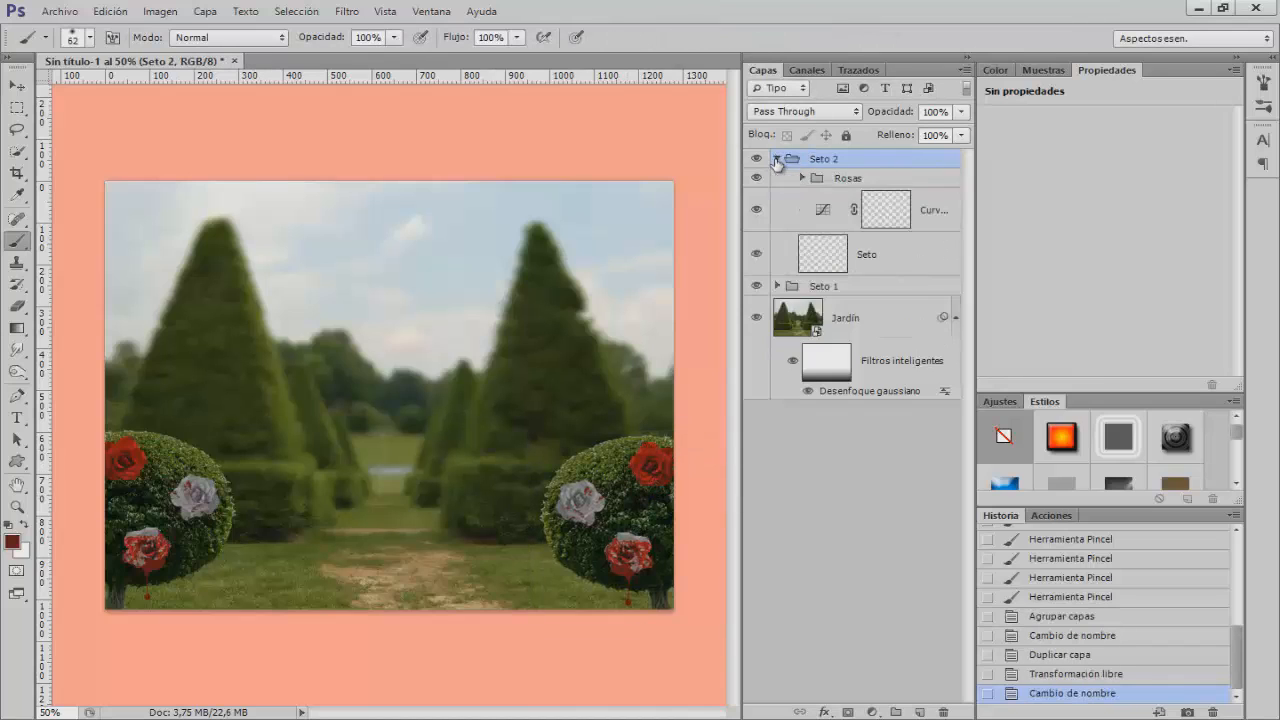
click(847, 180)
click(802, 178)
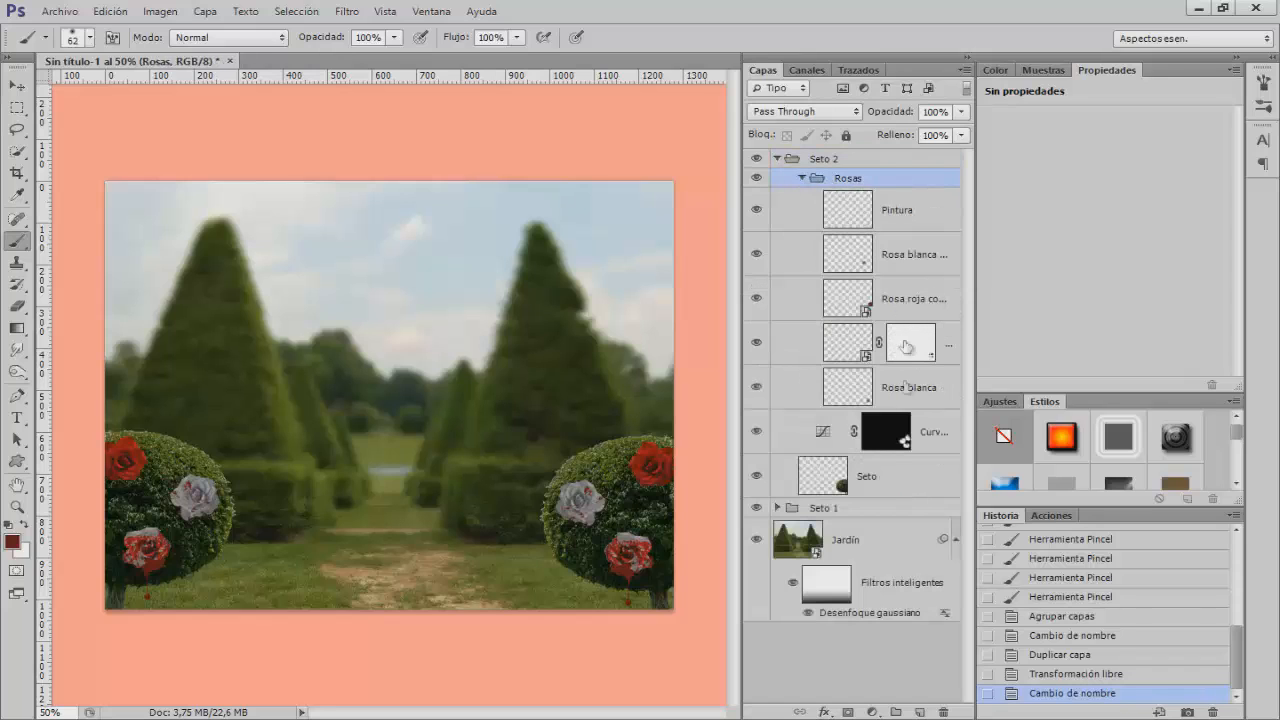
click(900, 392)
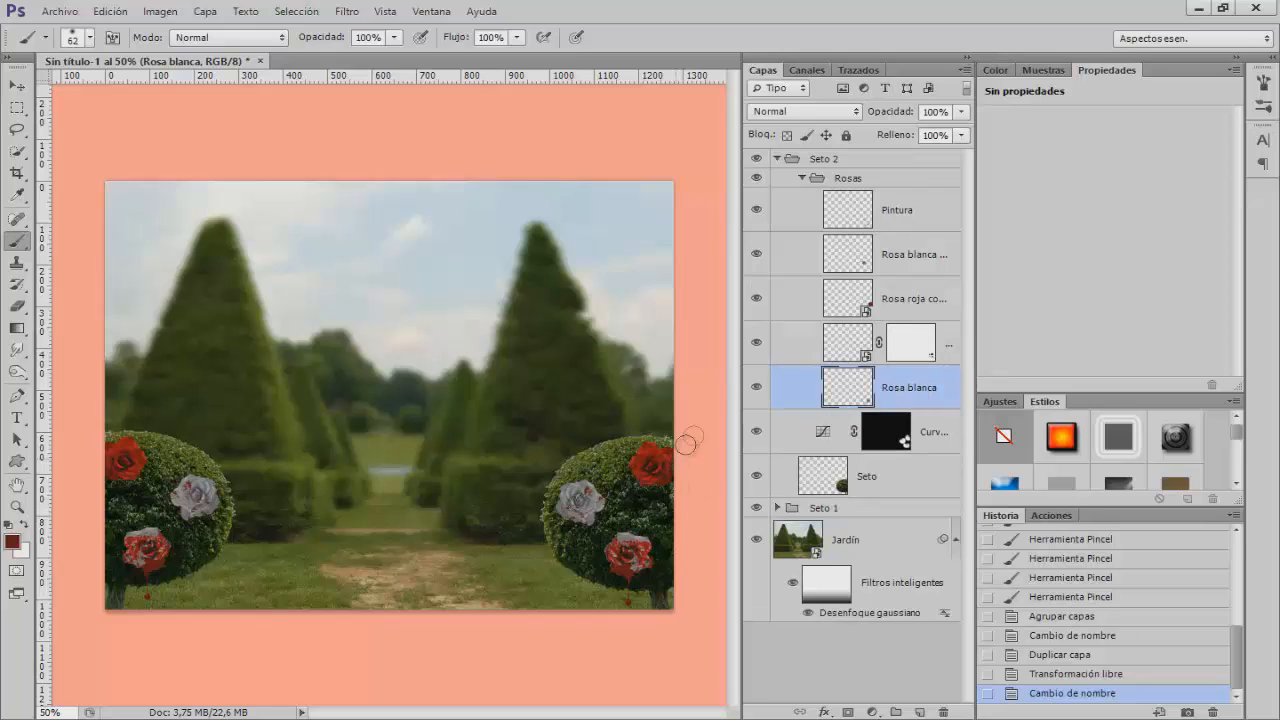
click(897, 258)
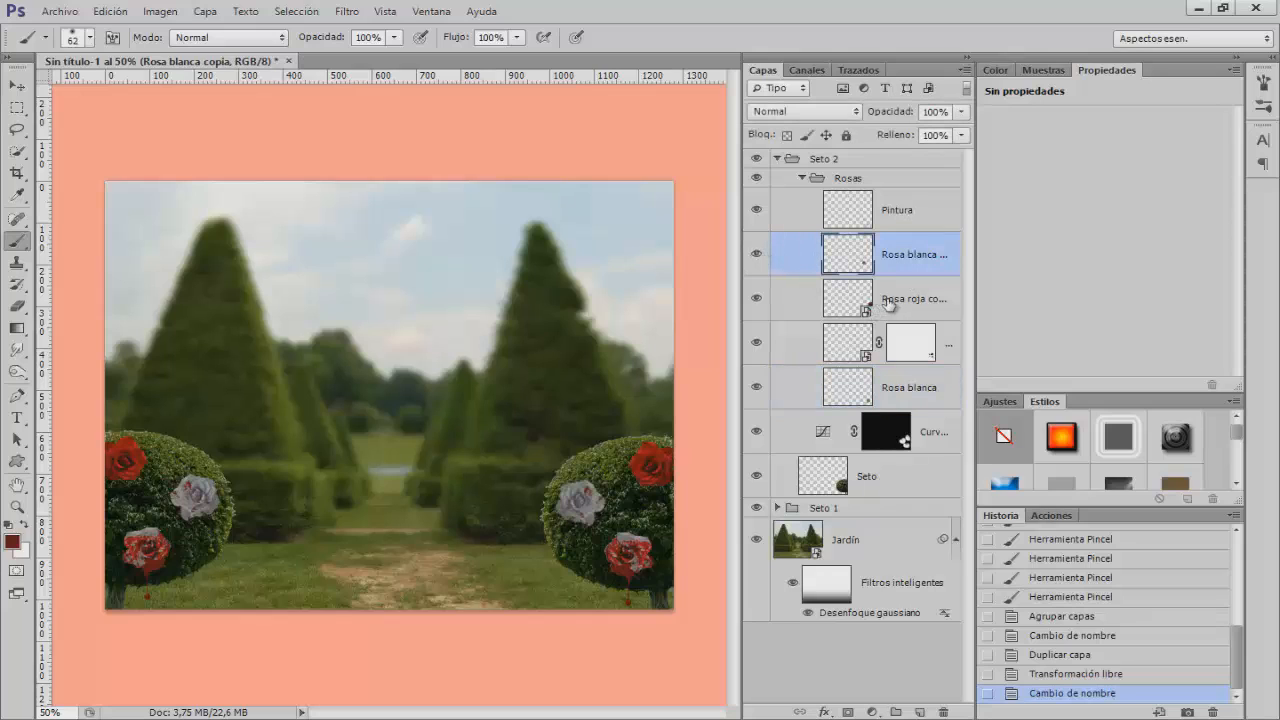
click(17, 85)
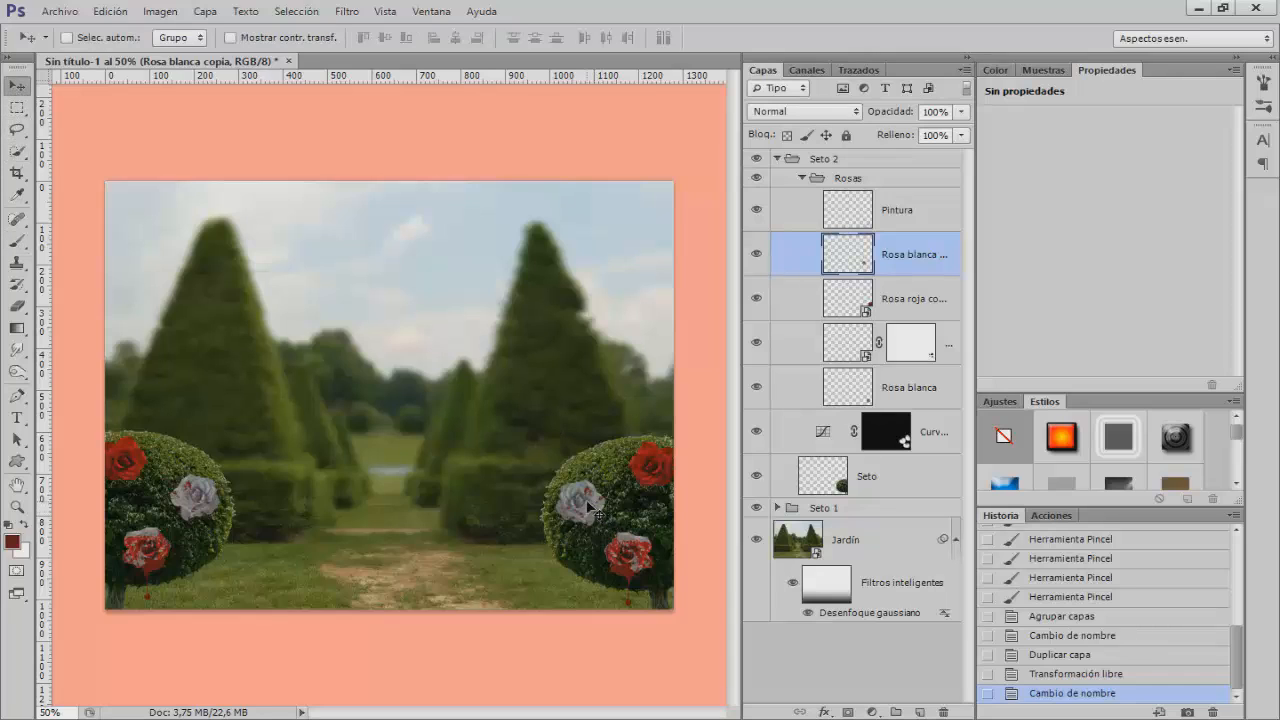
drag(590, 507, 659, 469)
drag(658, 468, 659, 466)
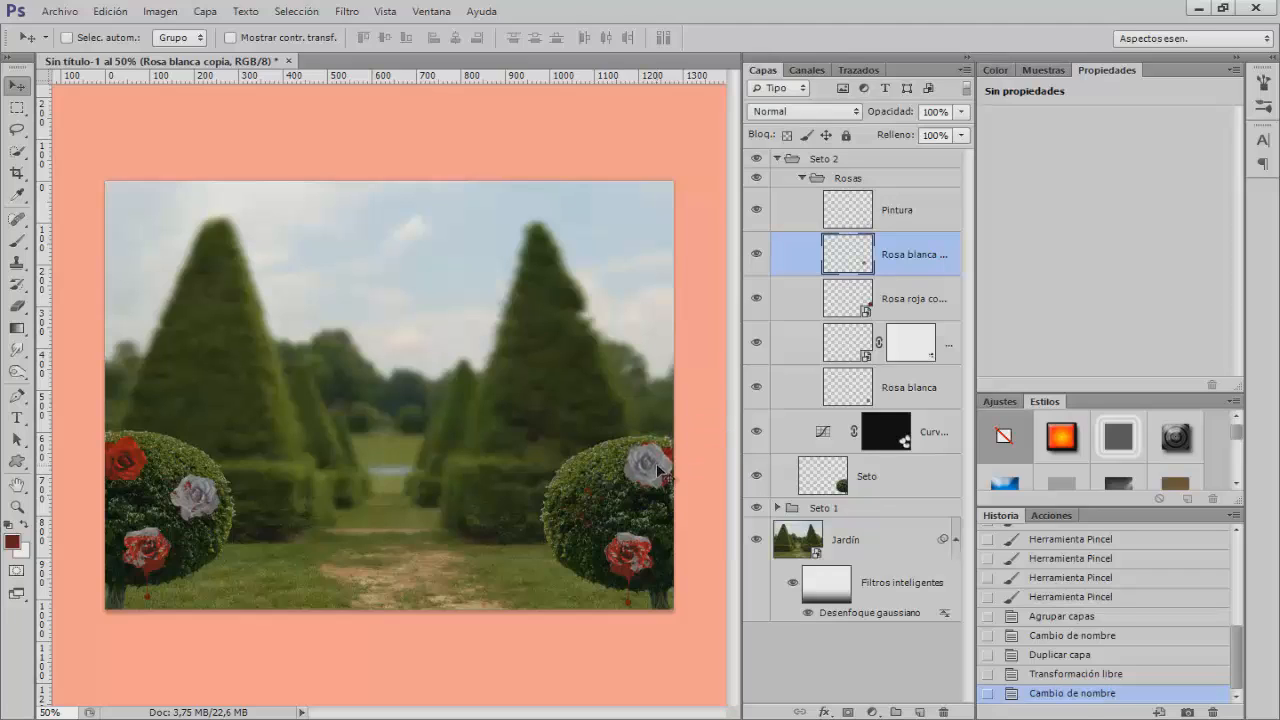
click(912, 302)
drag(678, 486, 603, 516)
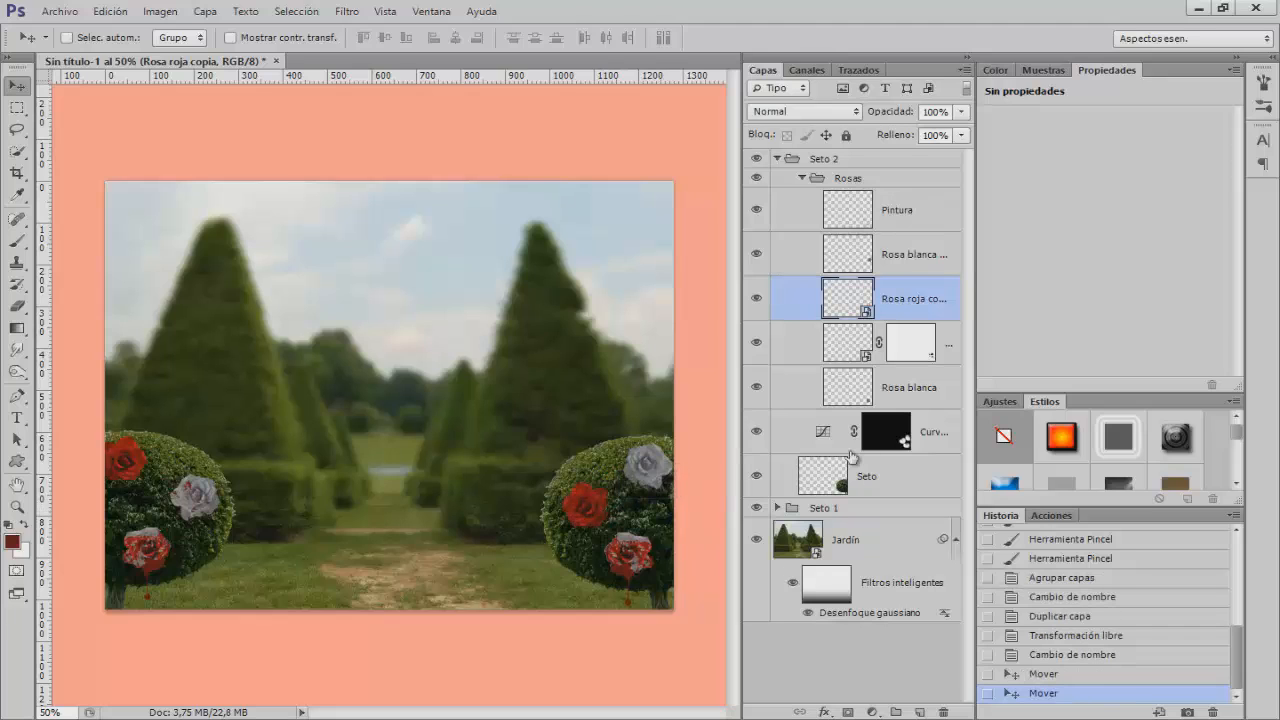
Choose a 1250 px paint splatter brush for the Pintura layer in Seto 2 and rotate its tip to 83°
click(862, 213)
click(17, 240)
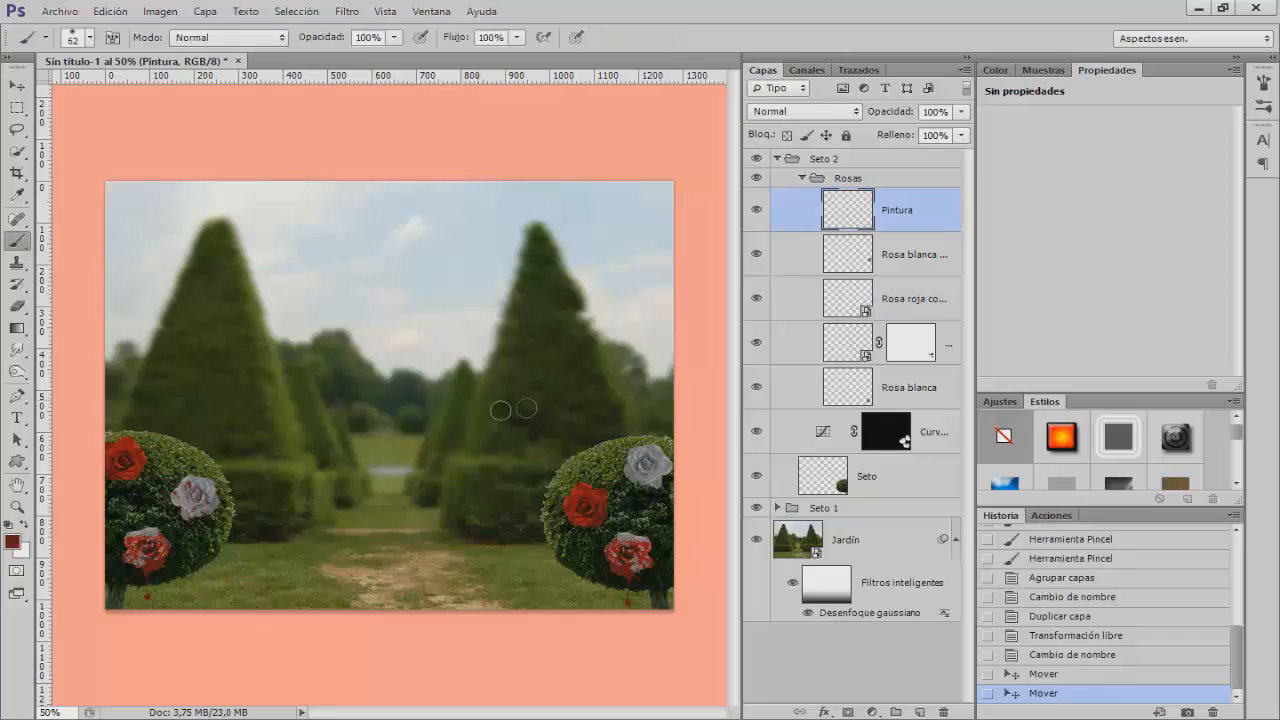
right_click(460, 409)
drag(822, 495, 817, 697)
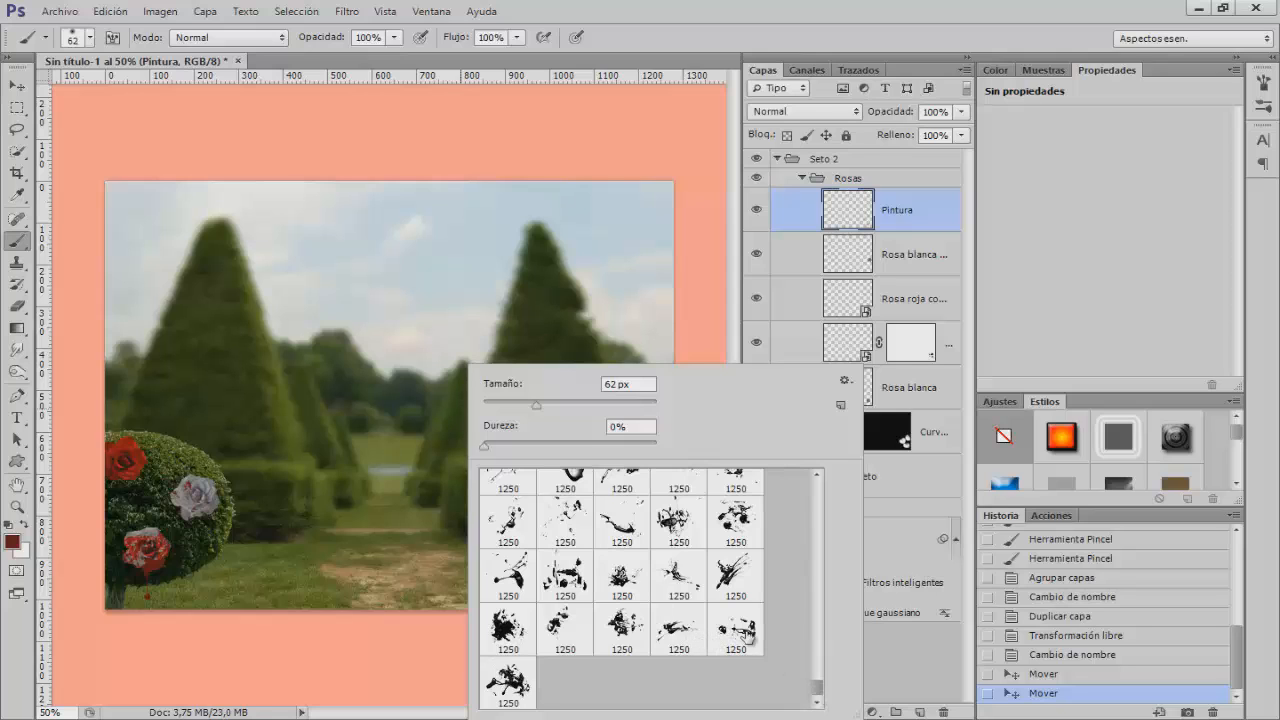
click(745, 632)
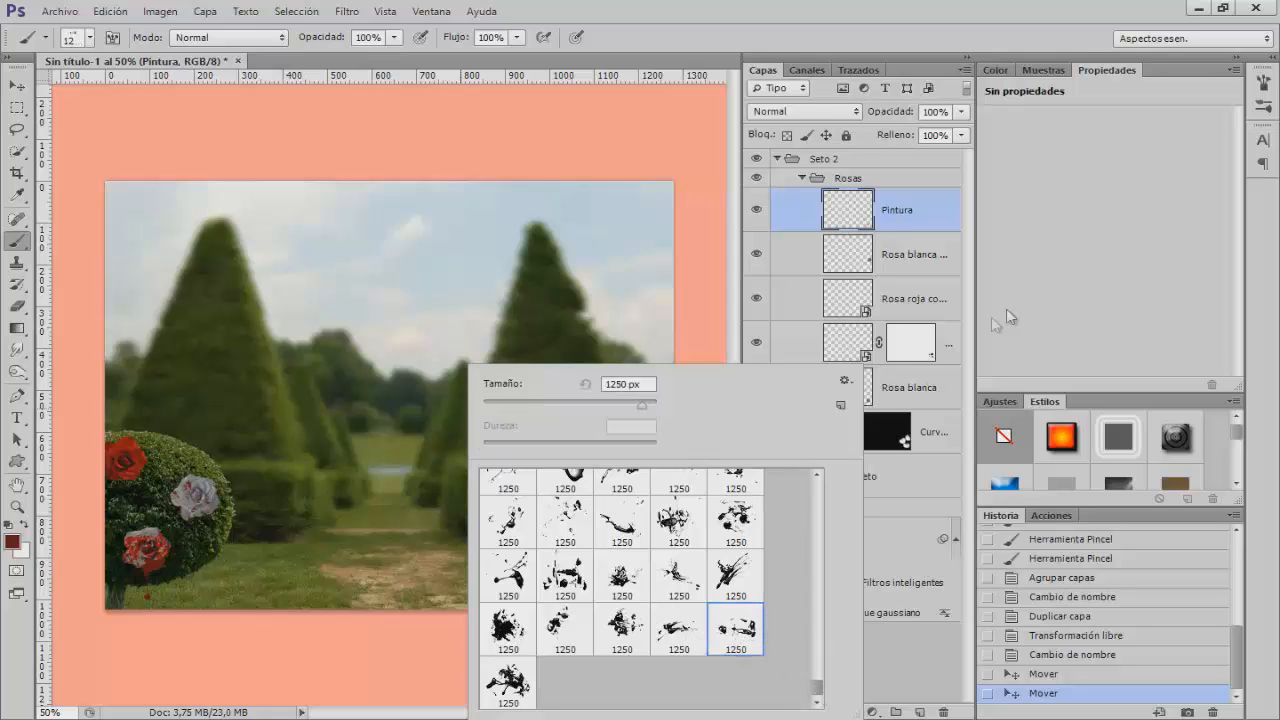
click(1263, 80)
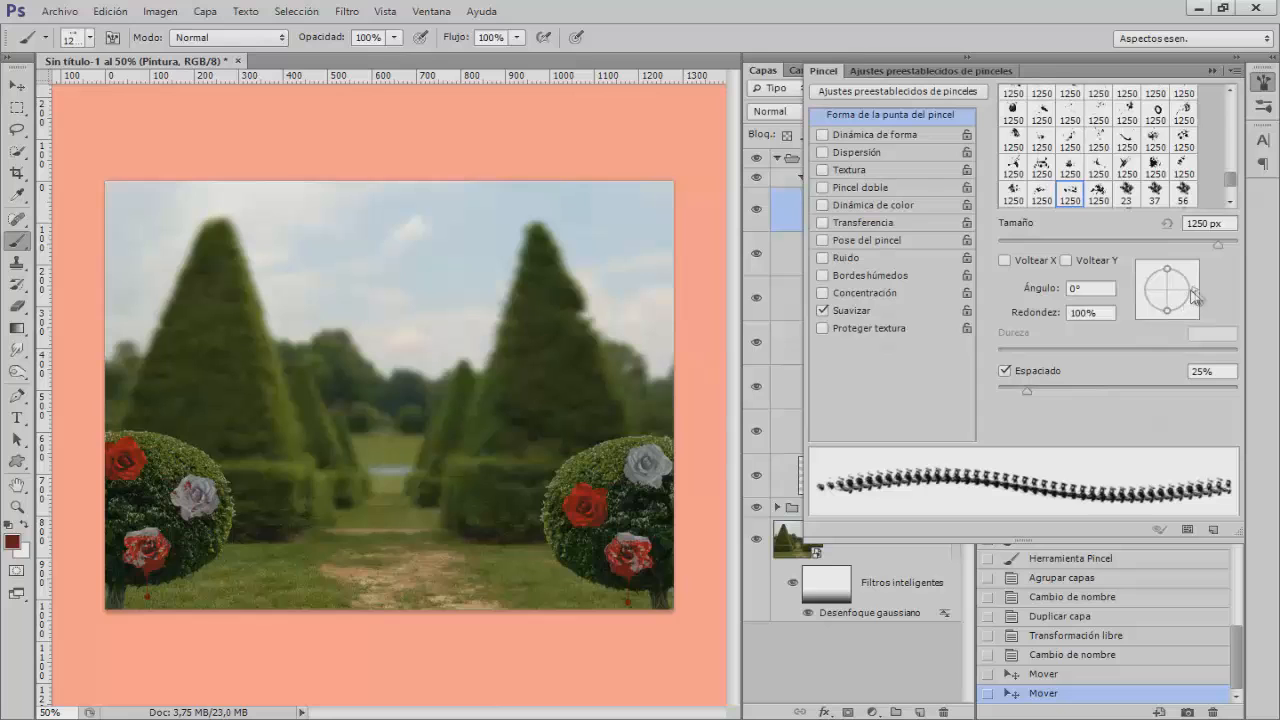
drag(1192, 292, 1168, 268)
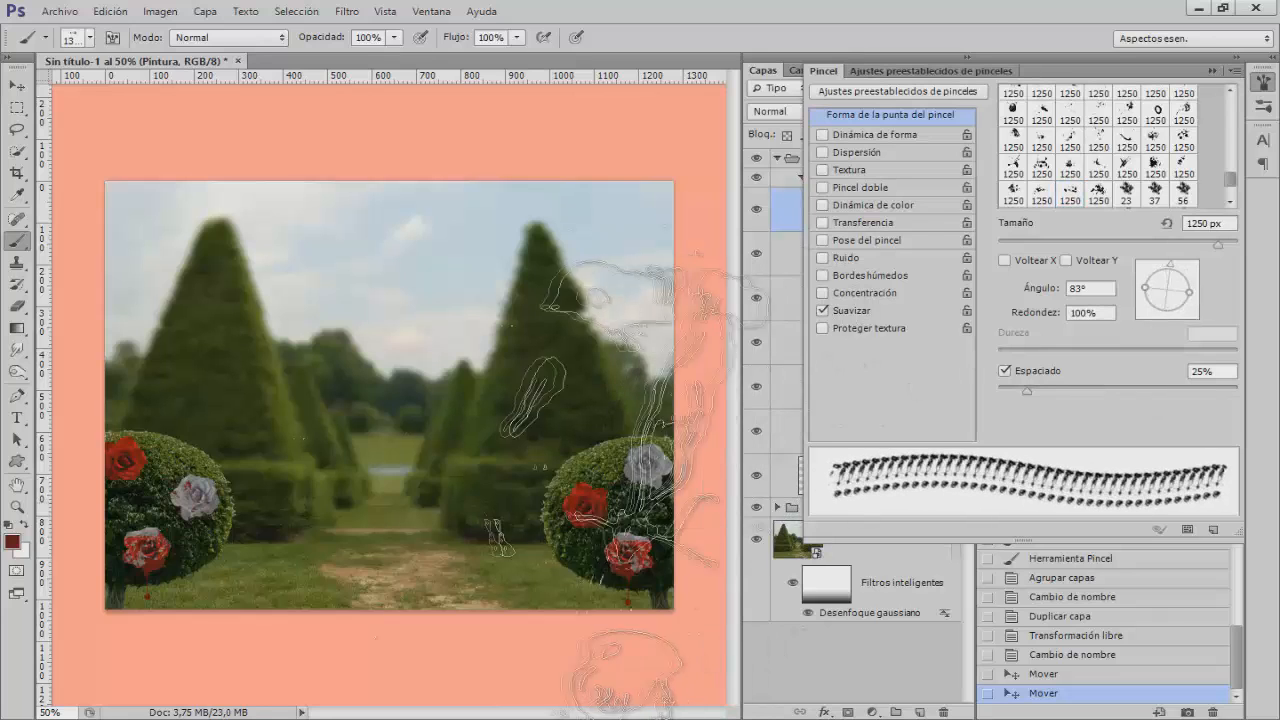
Resize the splatter brush to 124 px and stamp one paint splatter below the red rose on the second bush
click(1092, 246)
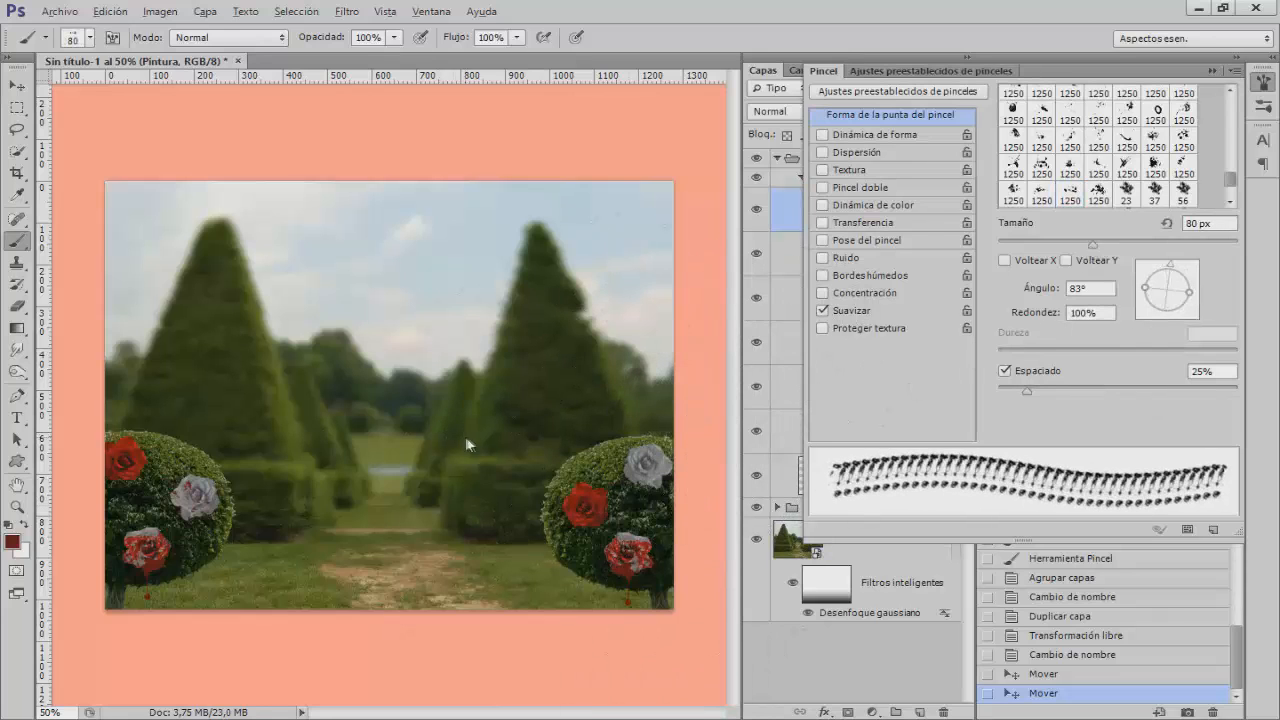
drag(465, 436, 491, 440)
drag(615, 559, 591, 553)
key(alt)
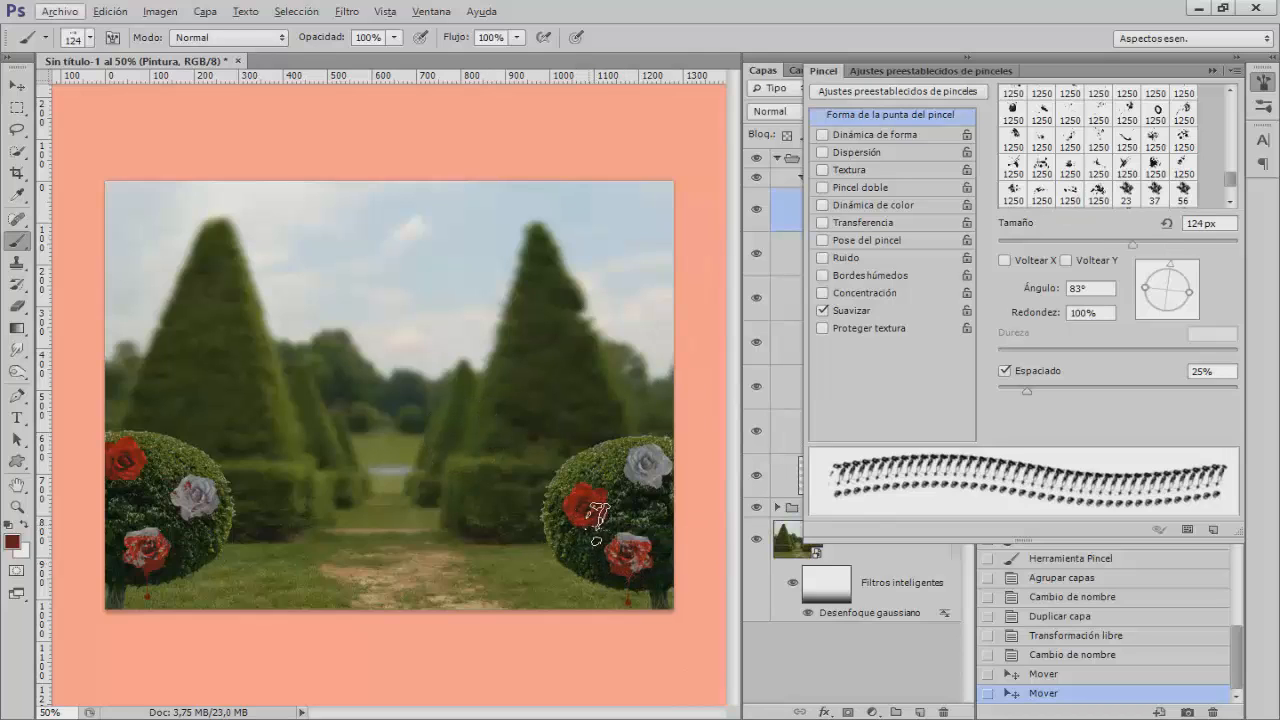
click(597, 515)
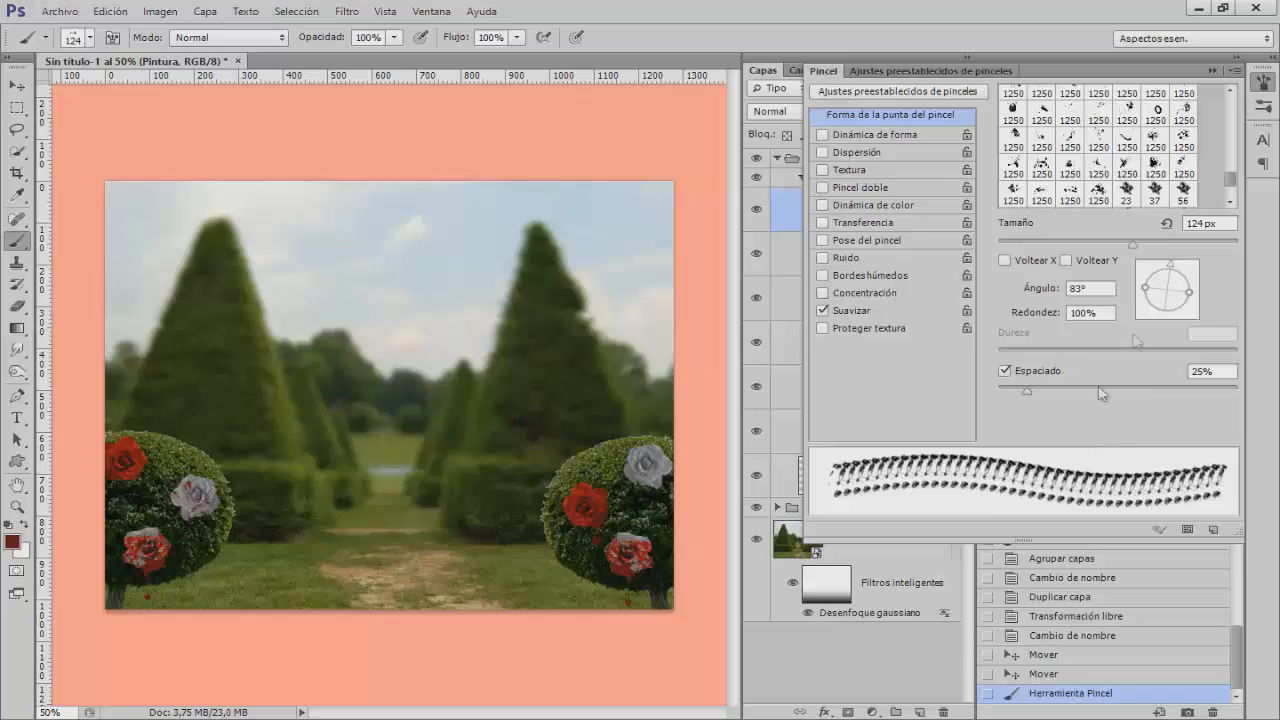
click(1265, 85)
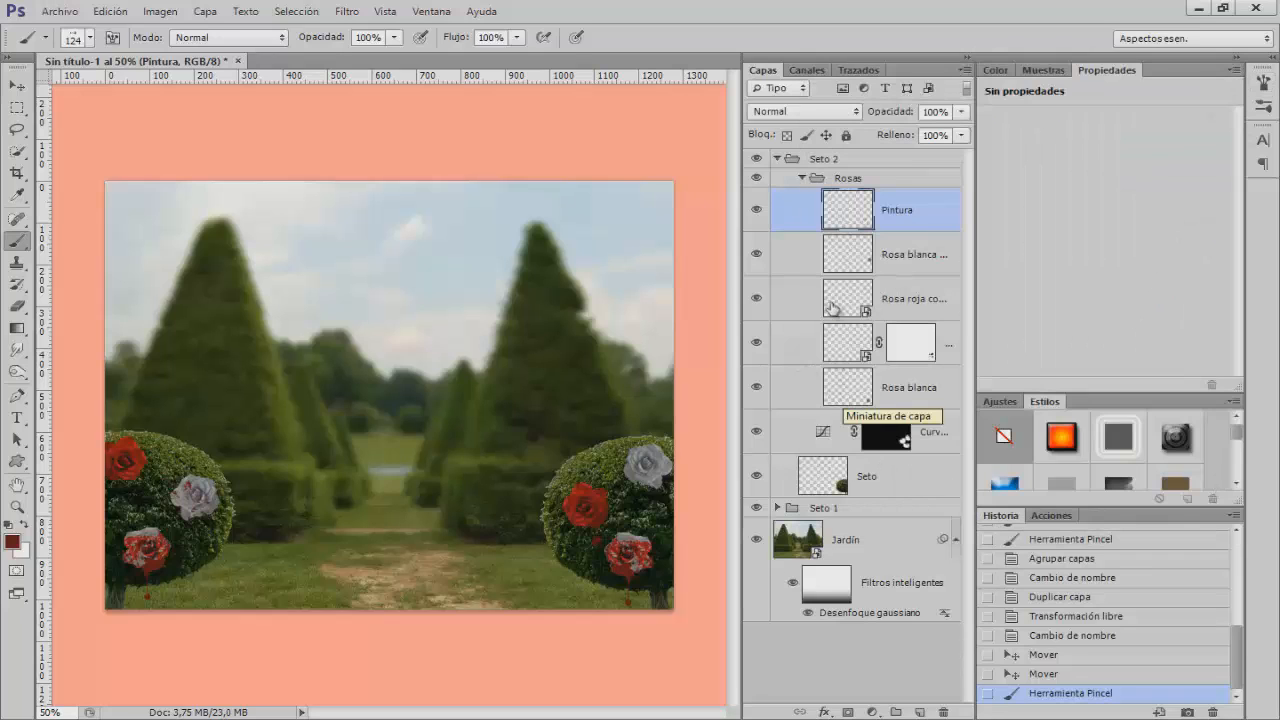
Collapse the Rosas and Seto 2 groups and toggle the visibility of Seto 2 to check the second bush
click(801, 177)
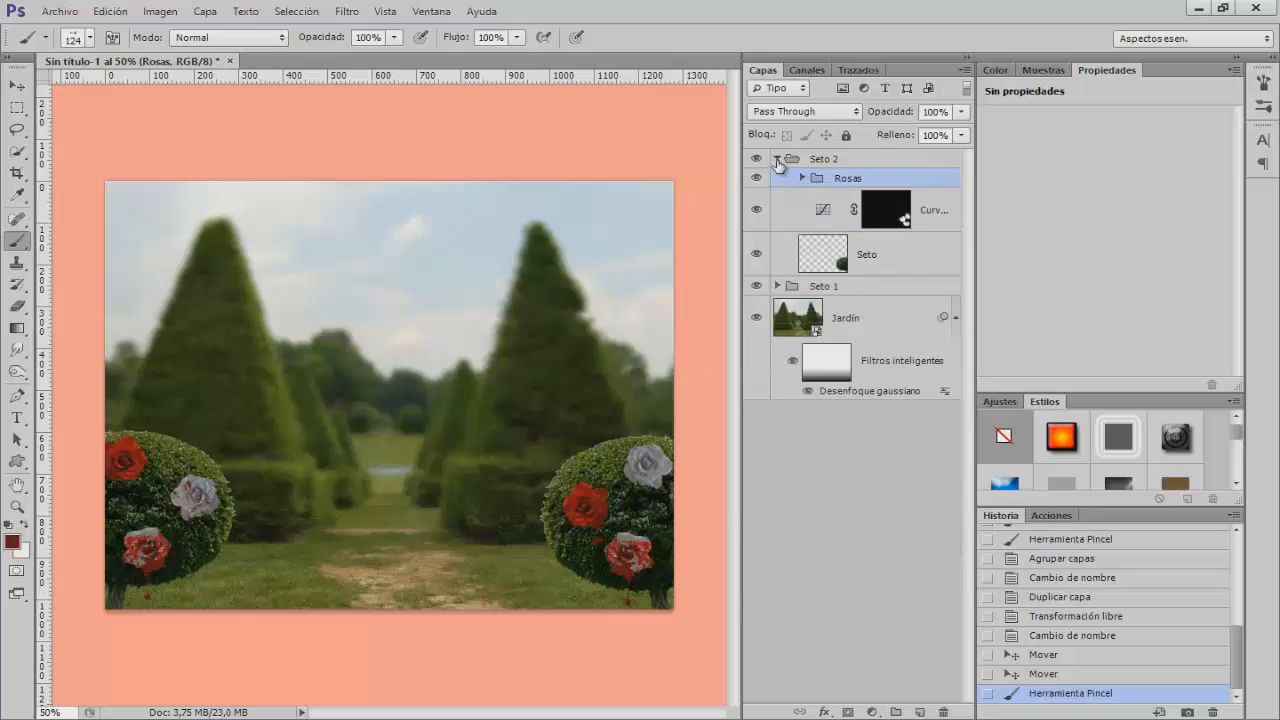
click(777, 158)
click(757, 159)
click(757, 159)
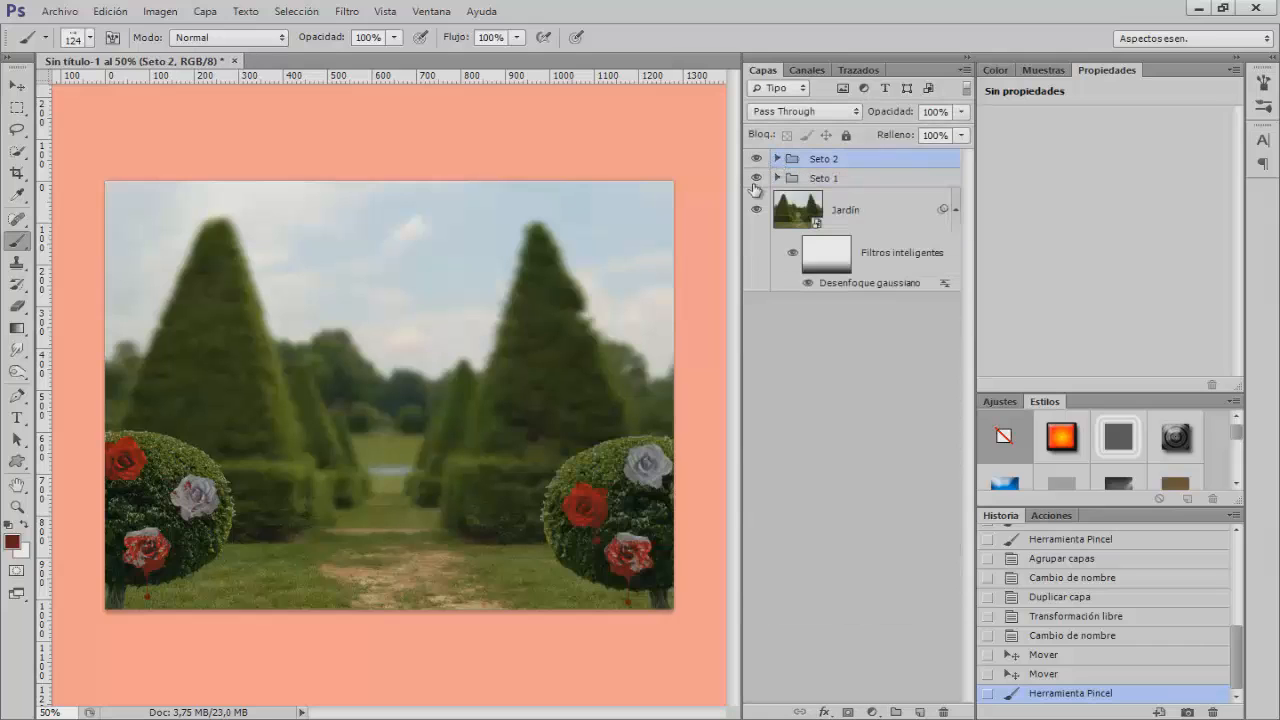
Toggle the visibility of the Seto 1 group and of the Curves shadow inside Seto 2 to compare the bushes, then collapse Seto 2
click(756, 177)
click(756, 177)
click(778, 159)
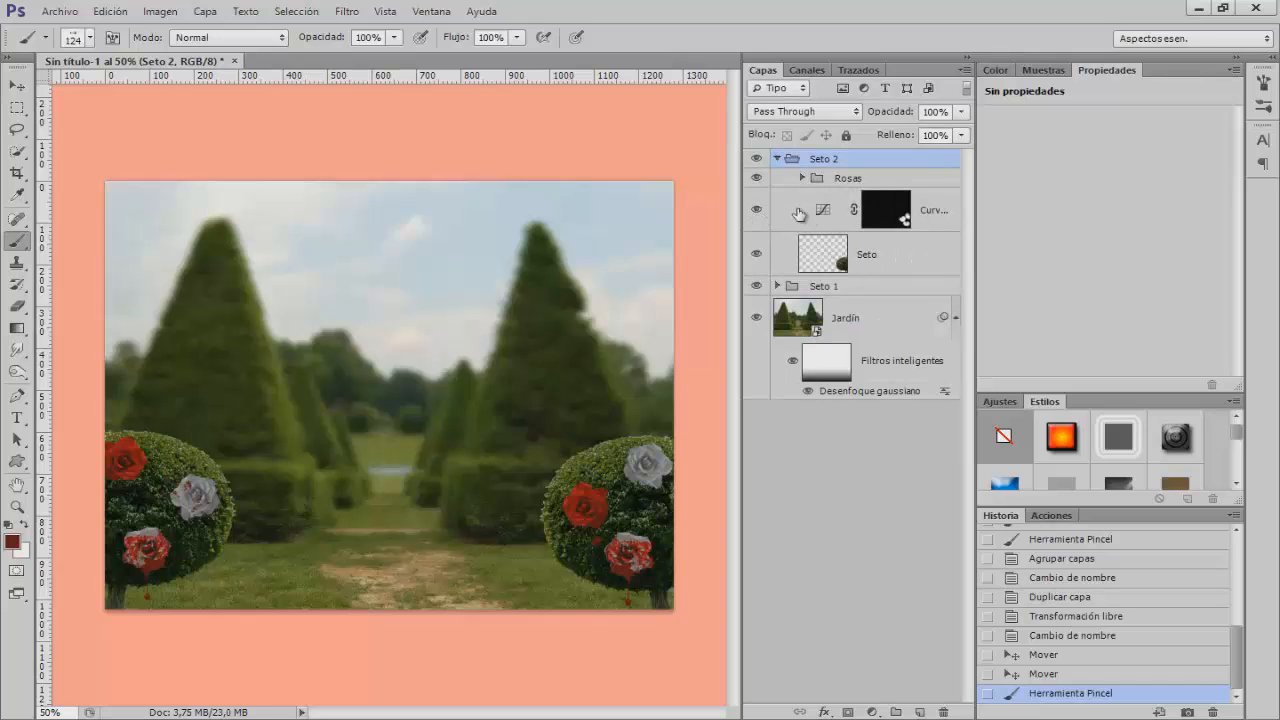
click(803, 215)
click(757, 211)
click(757, 211)
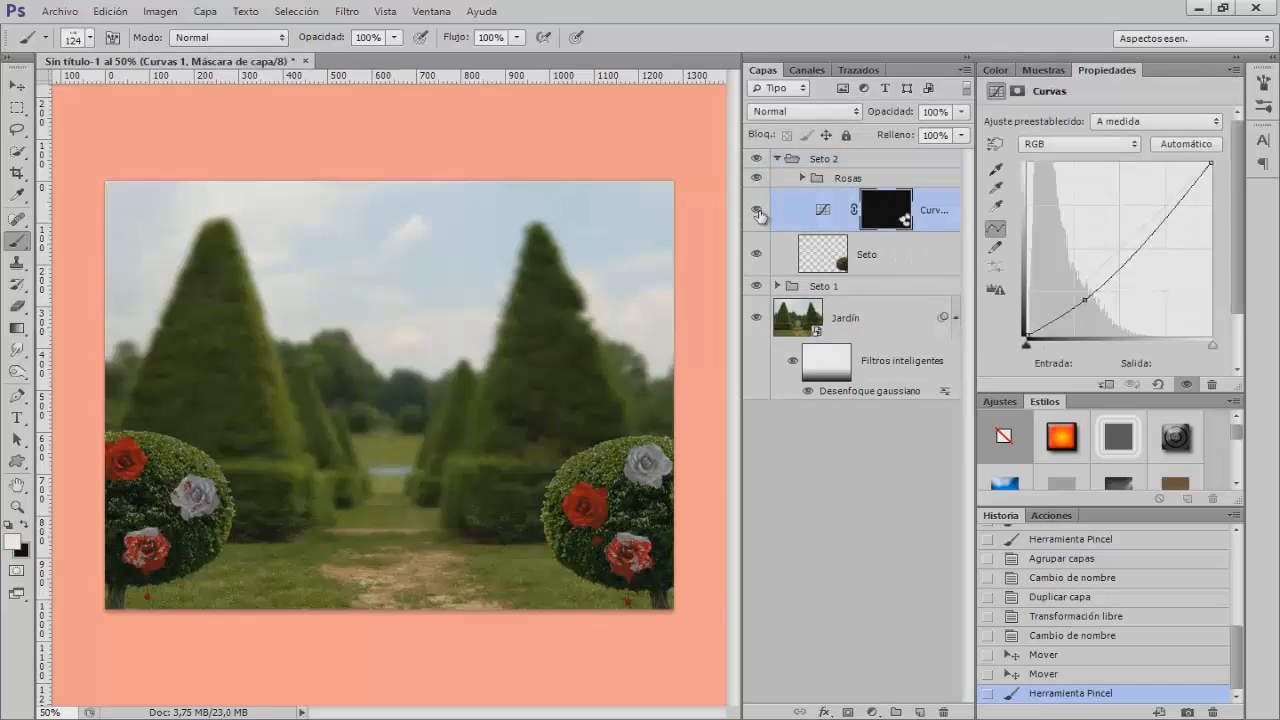
click(777, 159)
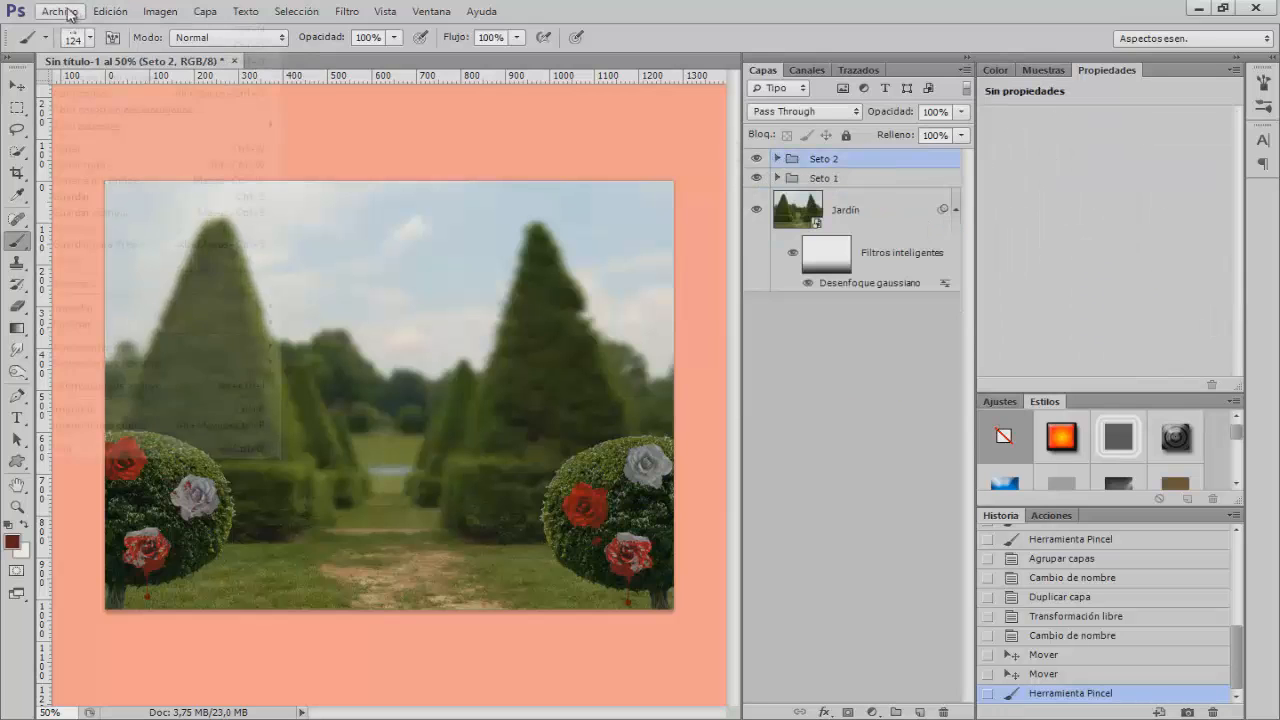
Place the Tall_Grasses_004 image from the Hierba folder at the garden's lower right corner, centred at about X 1272 px, Y 968 px
click(60, 11)
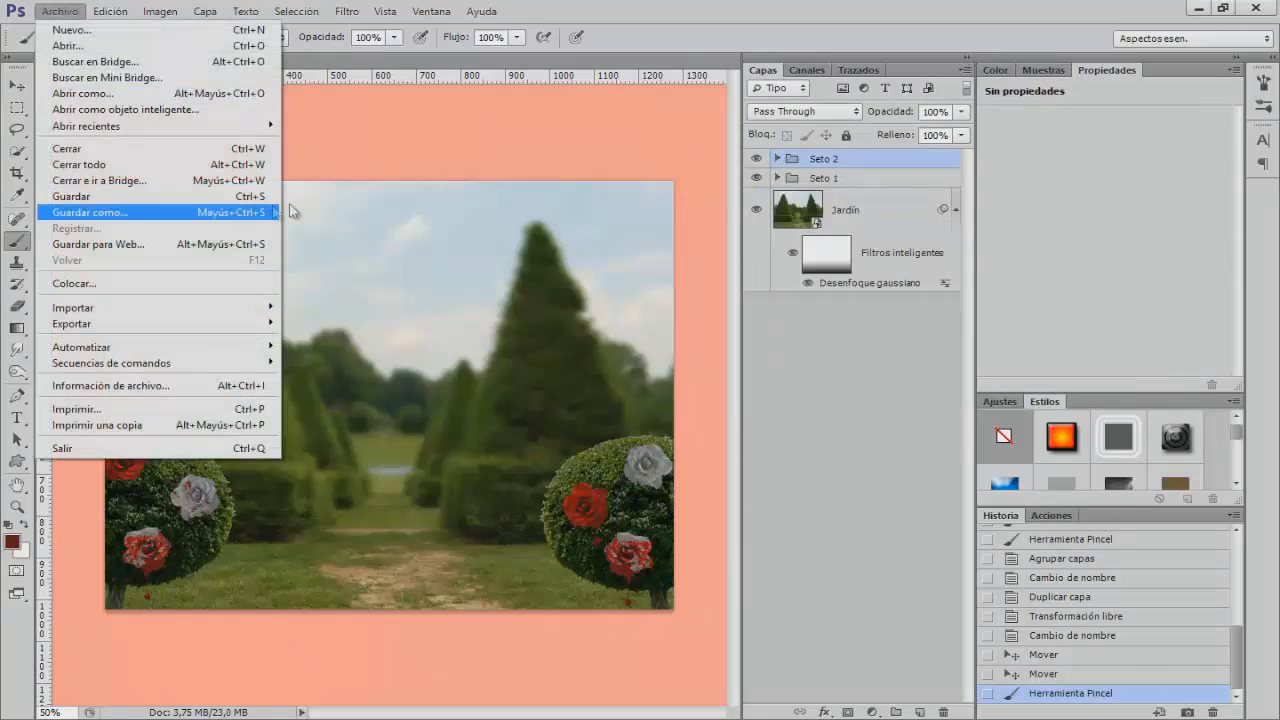
click(122, 284)
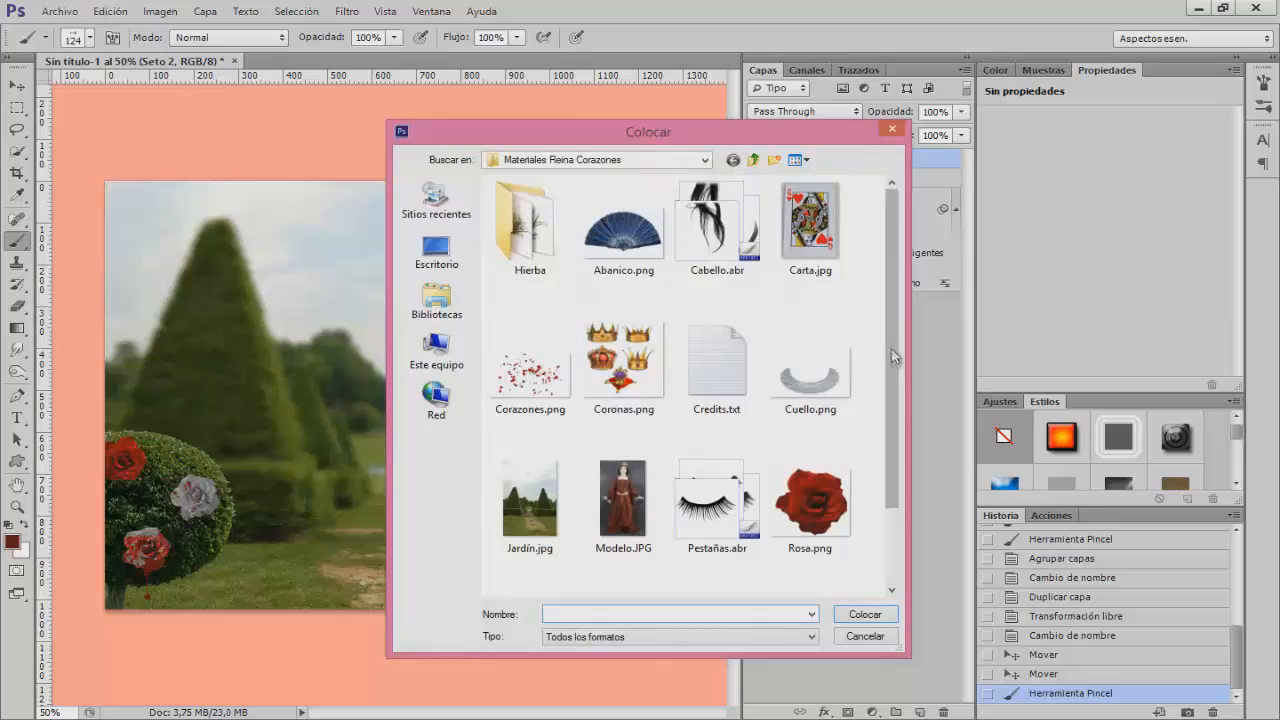
double_click(530, 255)
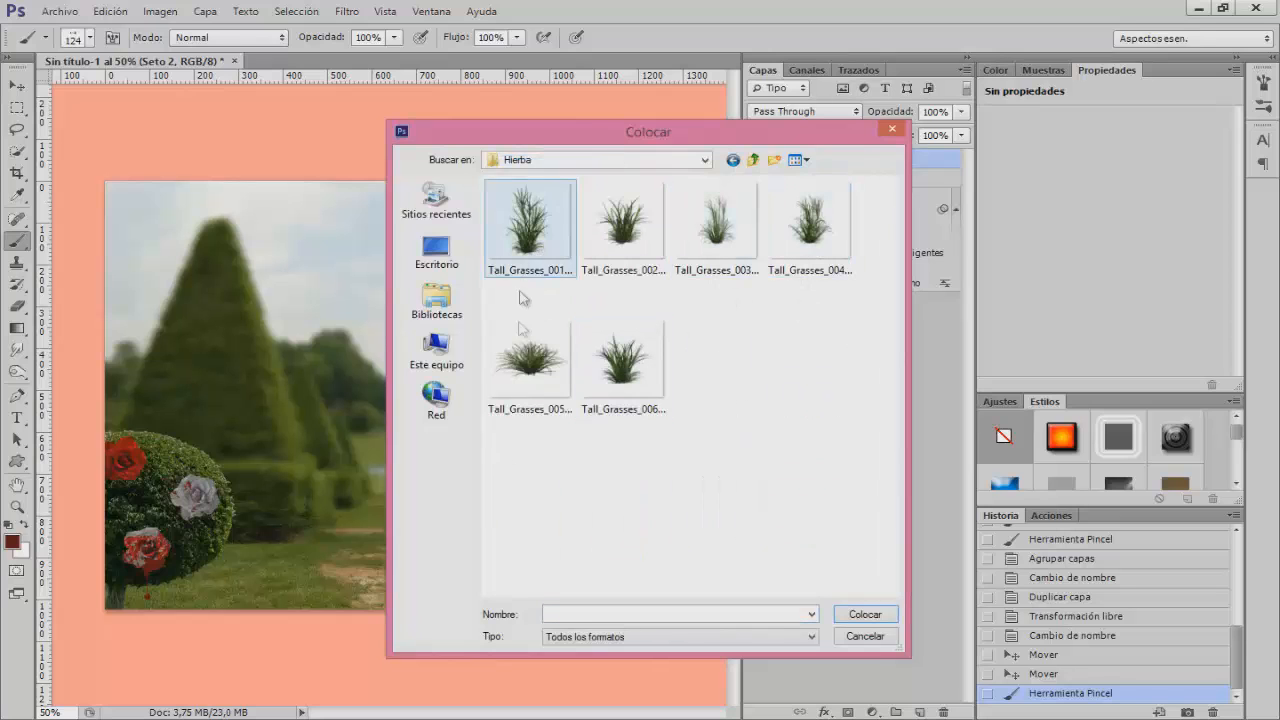
click(806, 229)
click(864, 614)
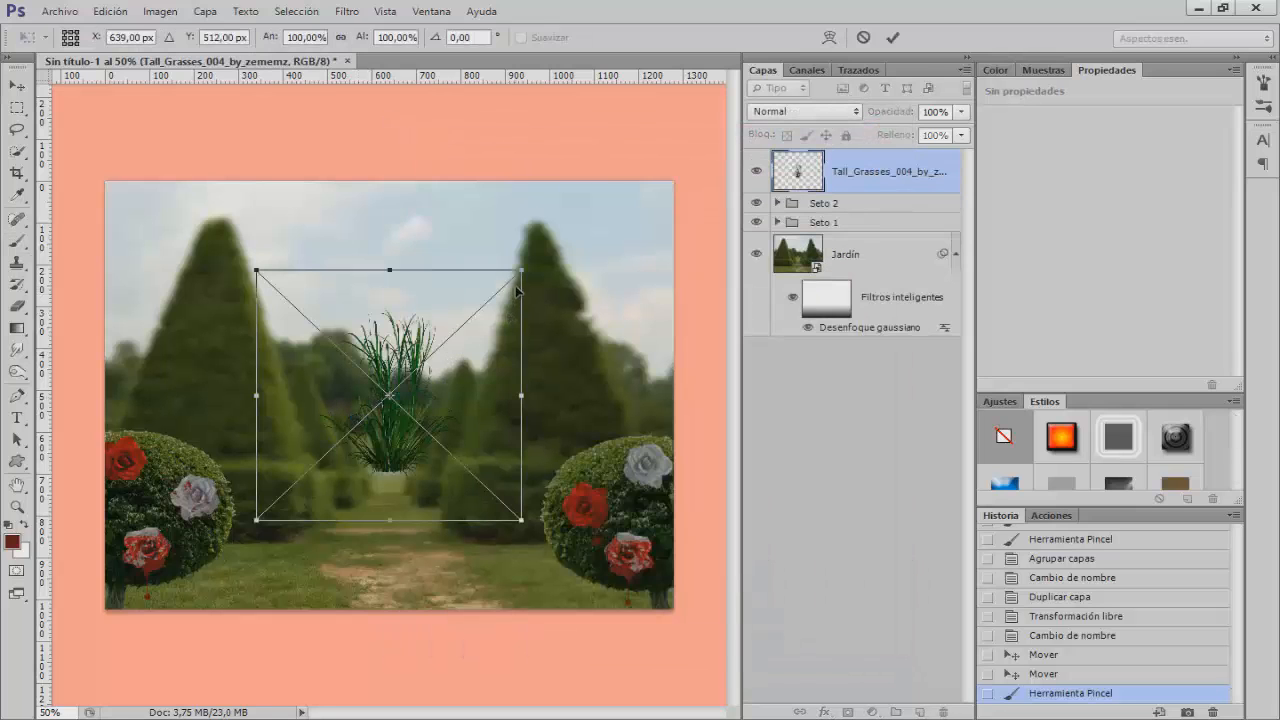
drag(448, 422, 729, 617)
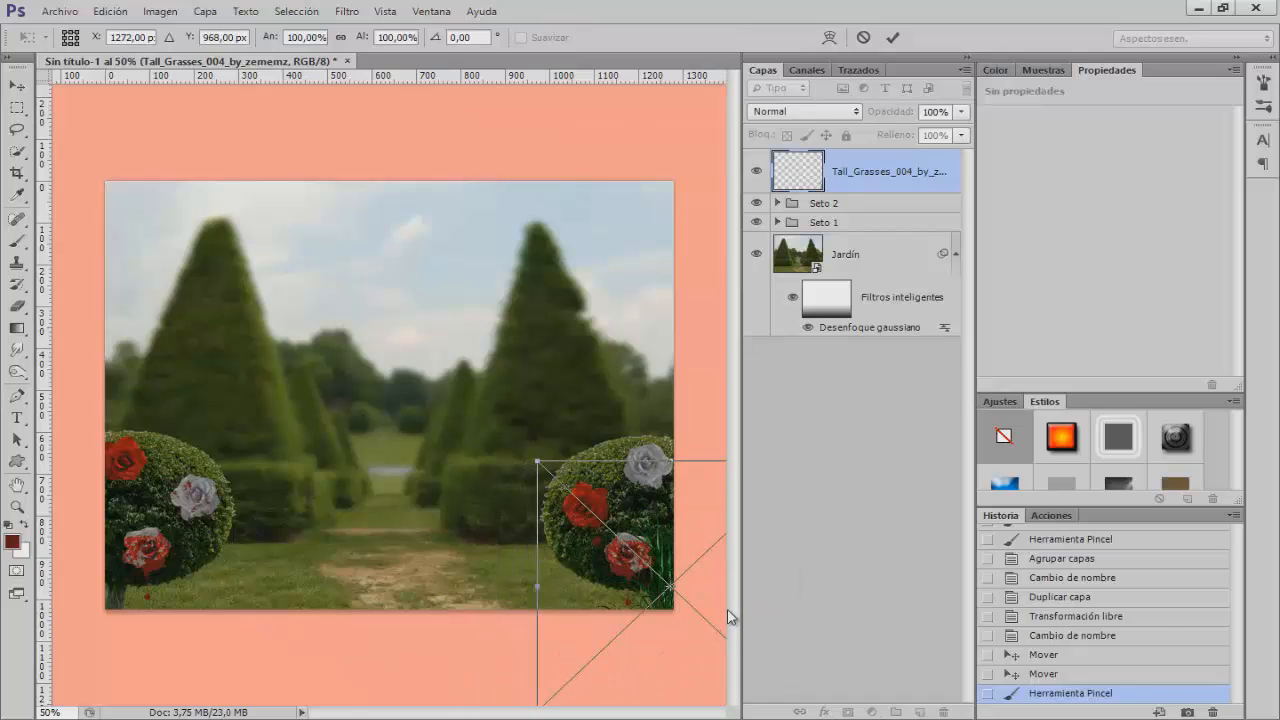
key(Return)
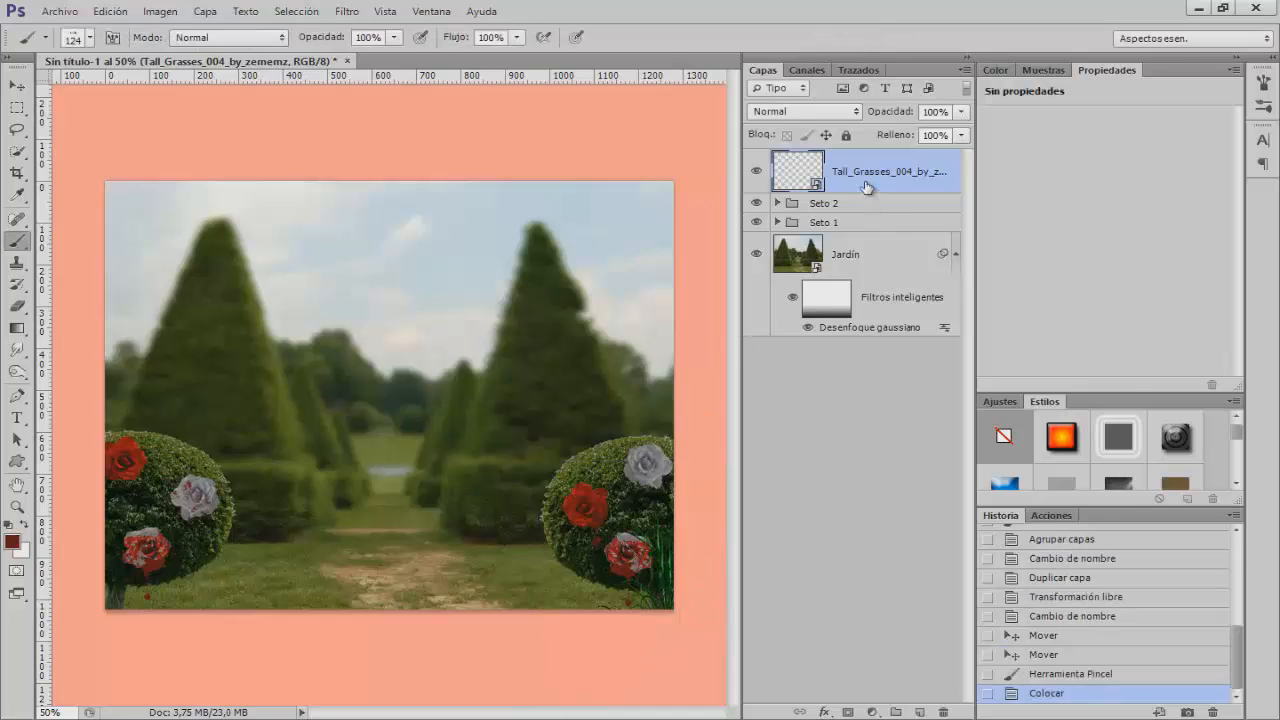
Rasterize the grass layer and apply Hue/Saturation to it with hue -22 and lightness -17
right_click(865, 181)
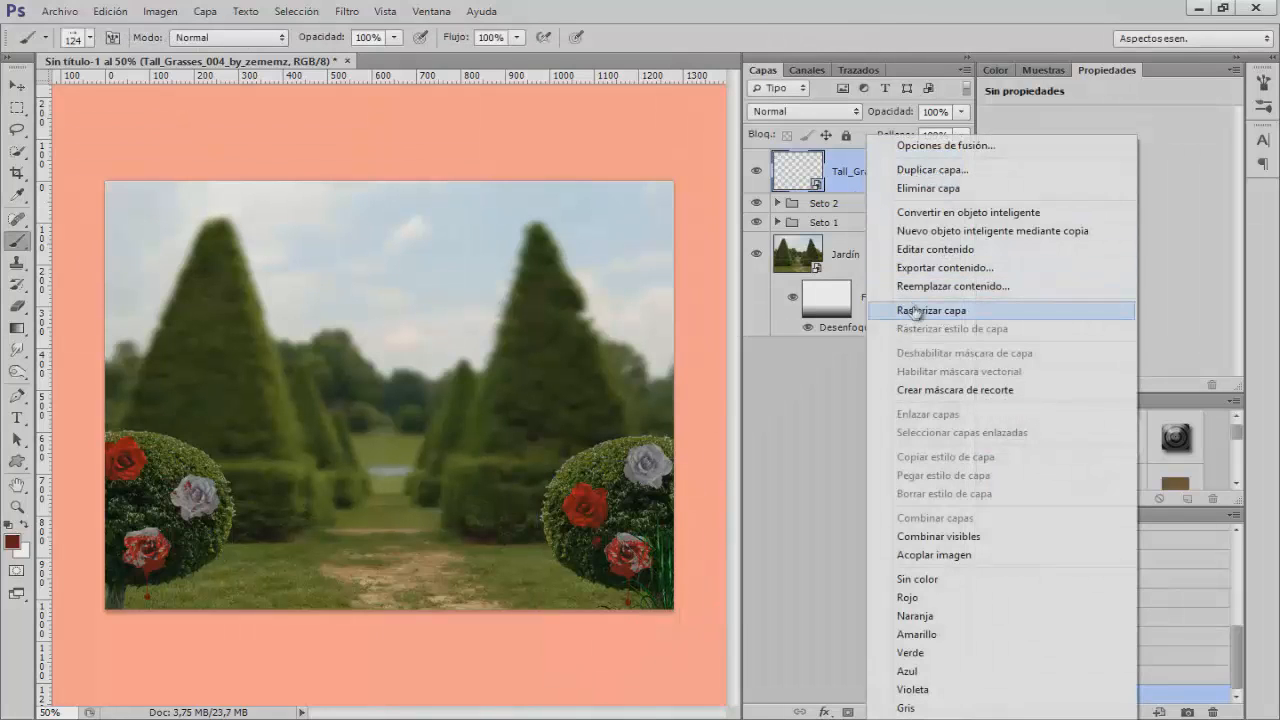
click(918, 311)
key(ctrl+u)
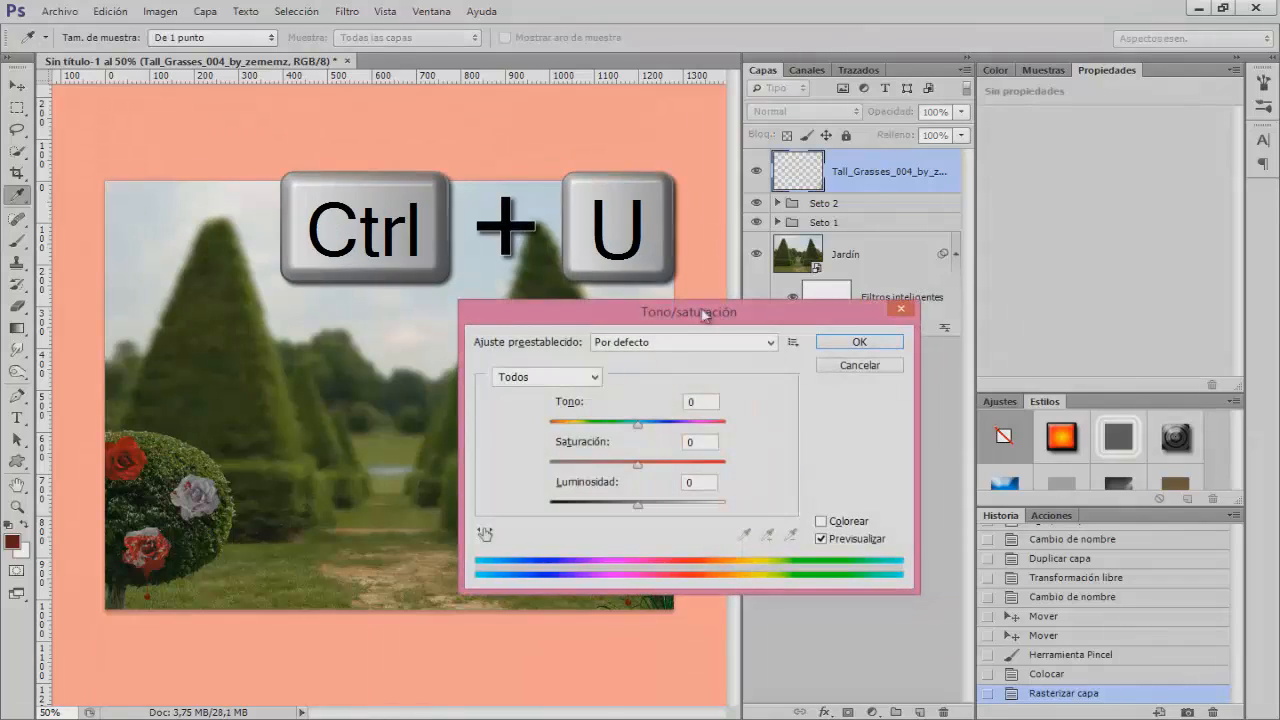
drag(697, 307, 405, 228)
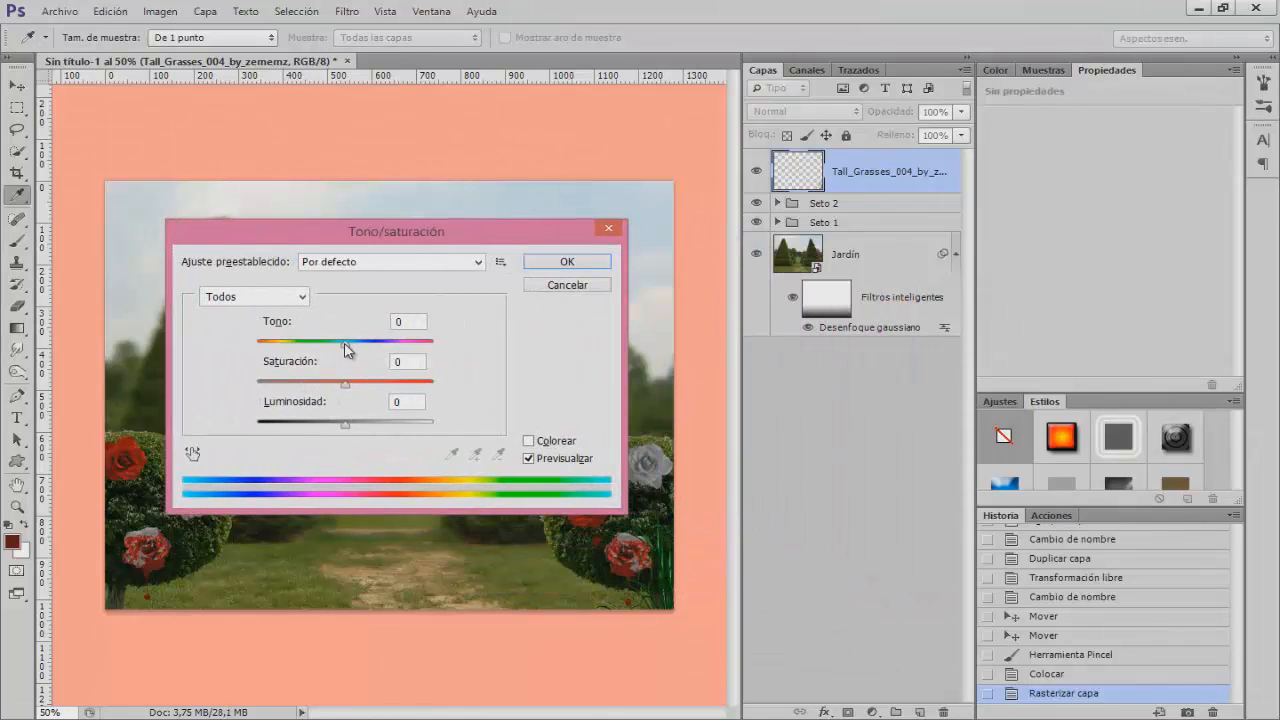
drag(345, 348, 329, 349)
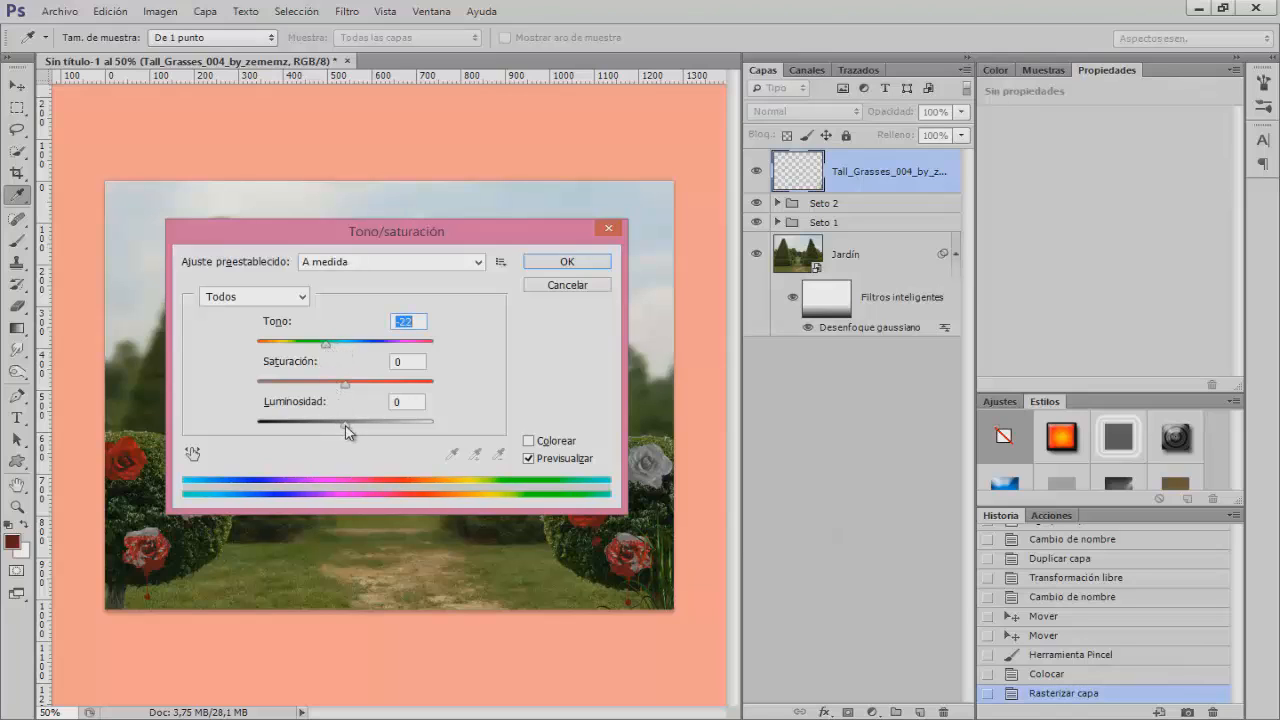
drag(346, 427, 333, 427)
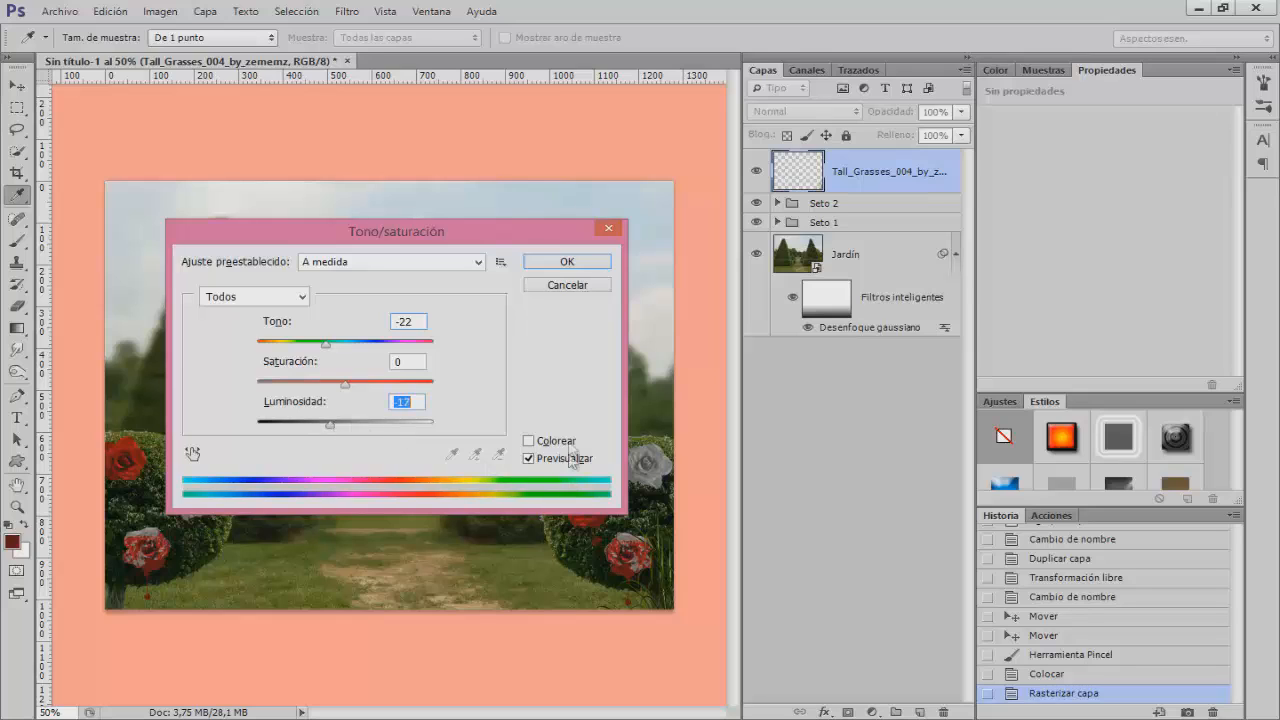
click(530, 459)
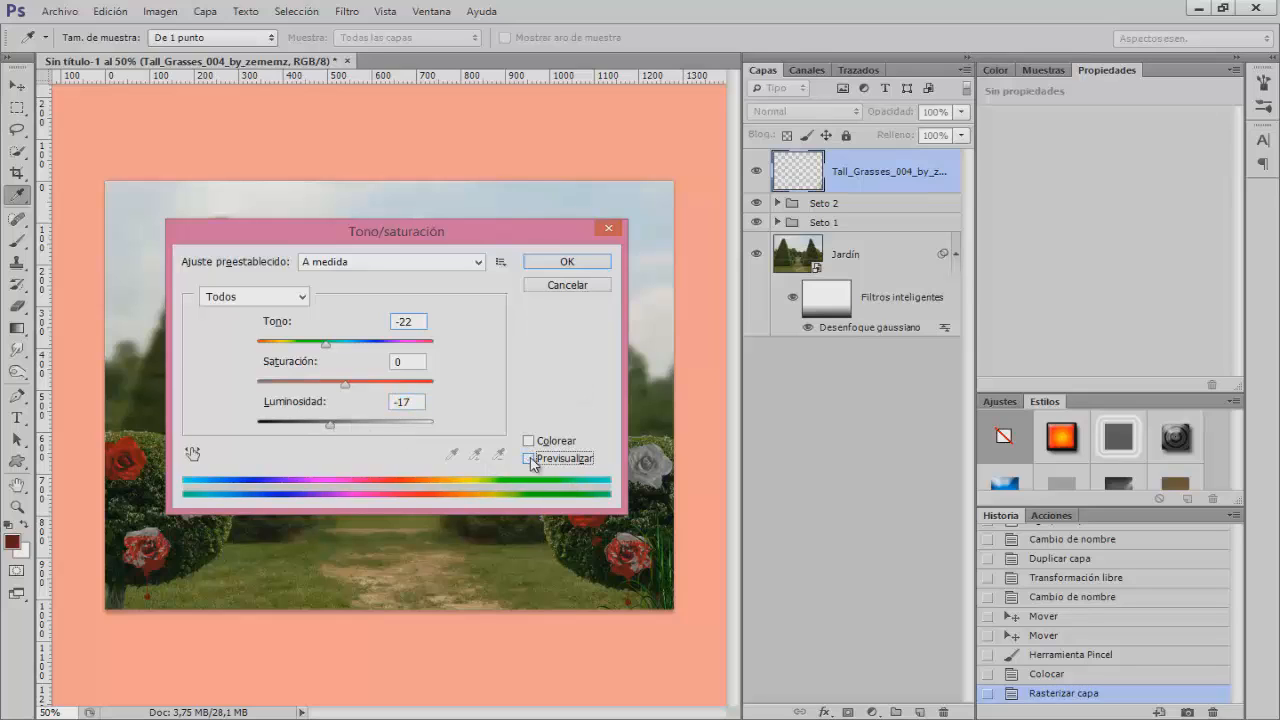
click(597, 266)
Rename the Tall_Grasses_004 layer as Hierba 1
key(ctrl+j)
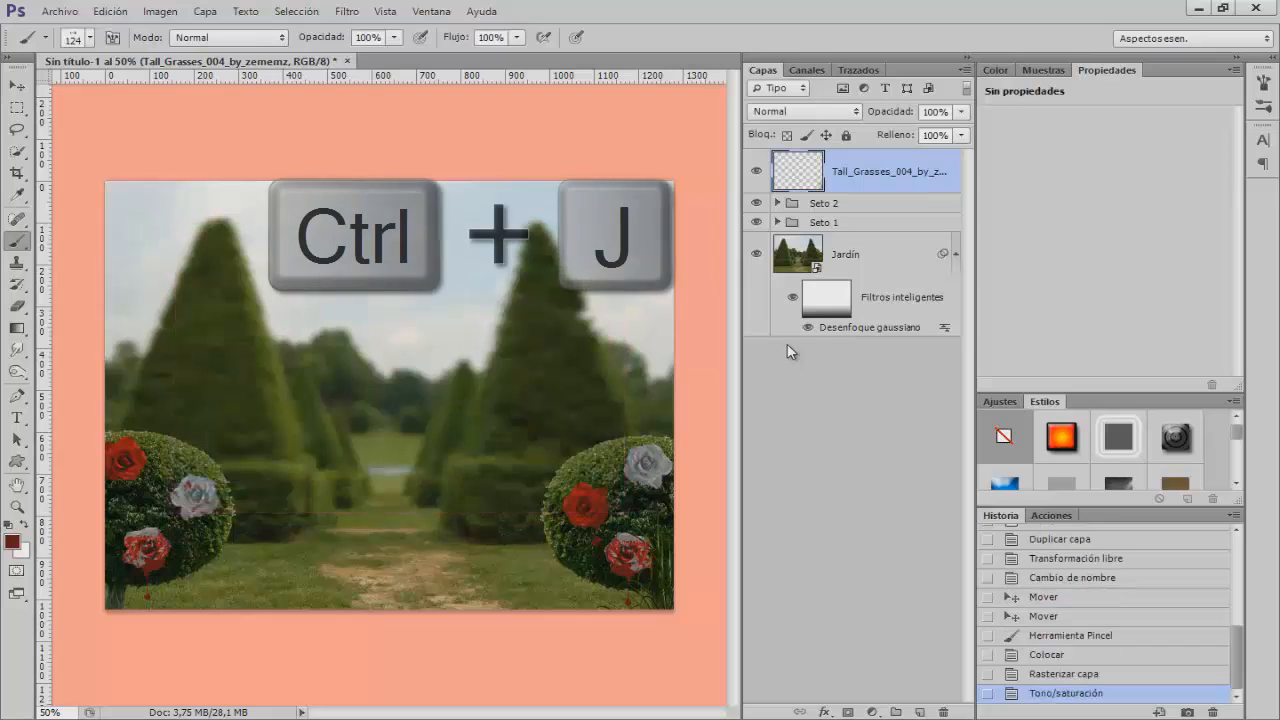
double_click(873, 171)
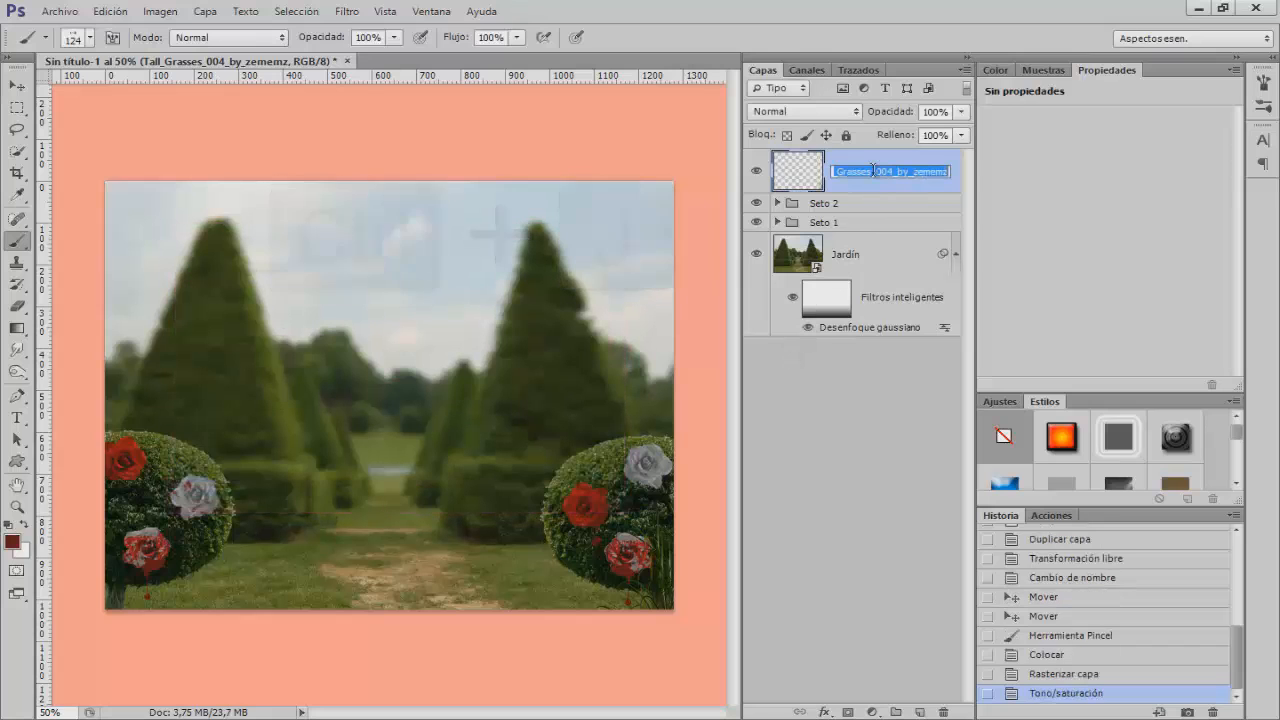
text(Hierba)
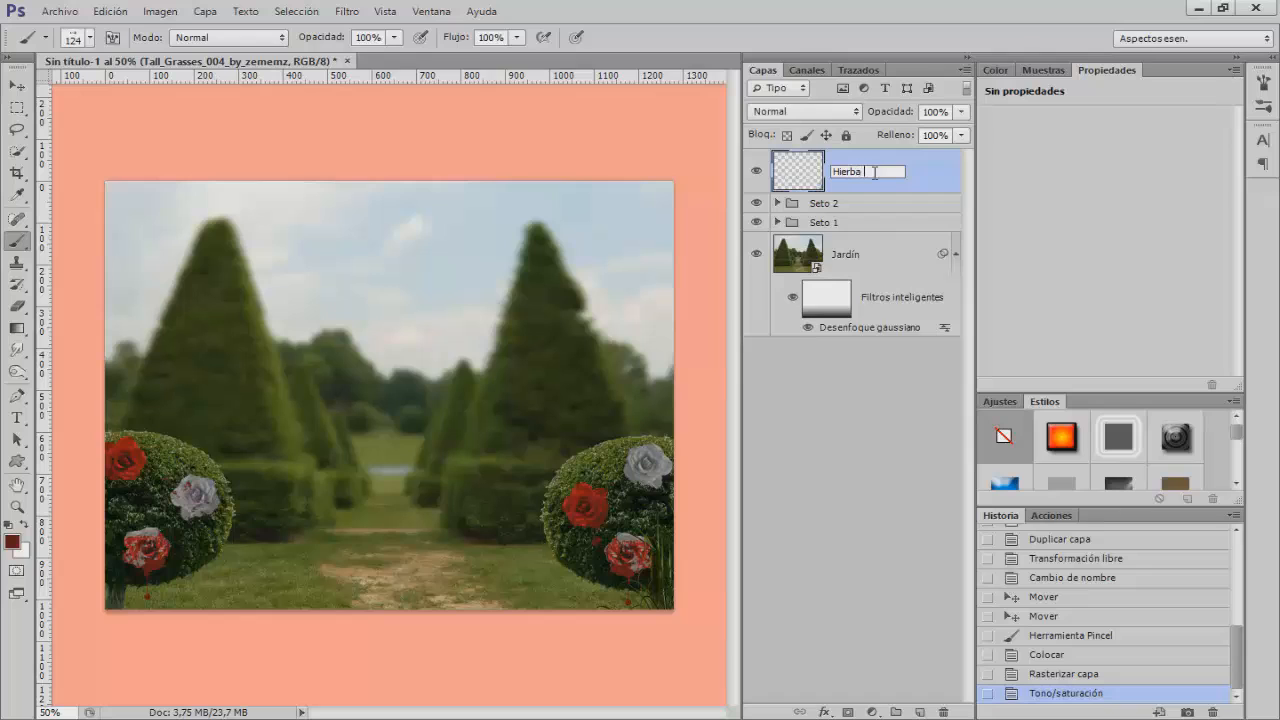
text( 1)
key(Return)
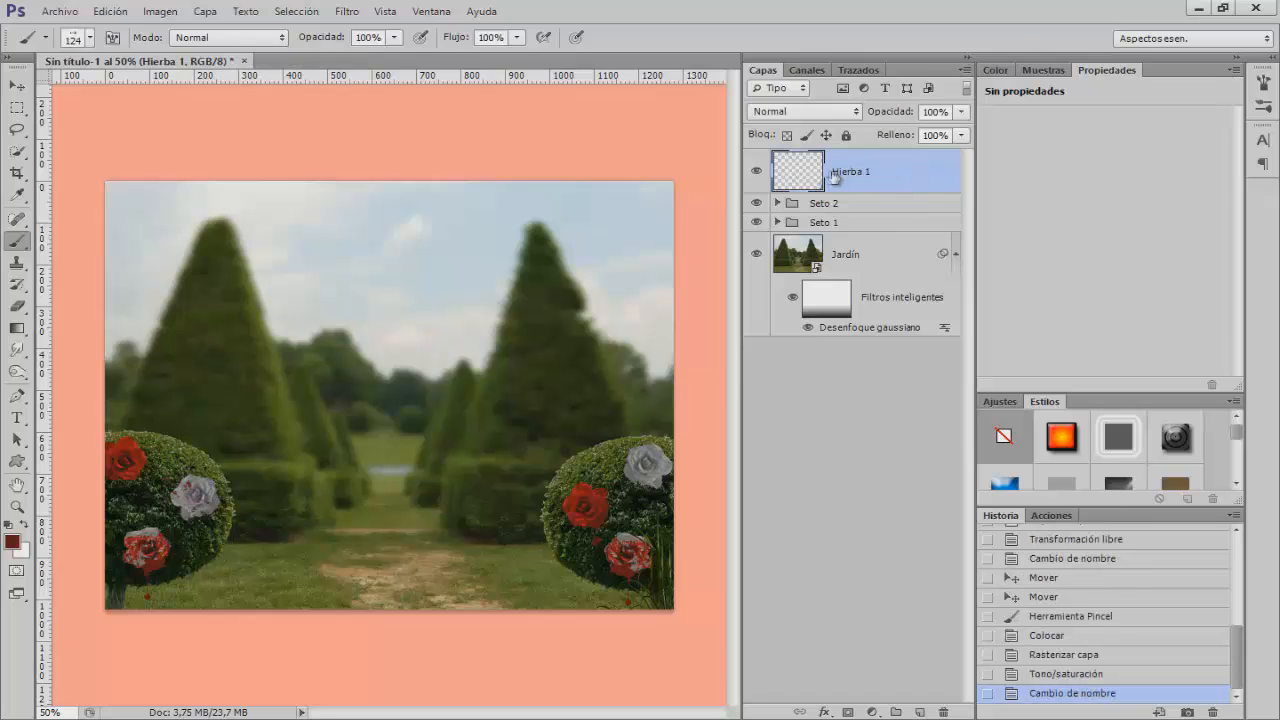
Duplicate Hierba 1, name the copy Hierba 2 and move it to the garden's left edge in front of the first bush
key(ctrl+j)
double_click(863, 171)
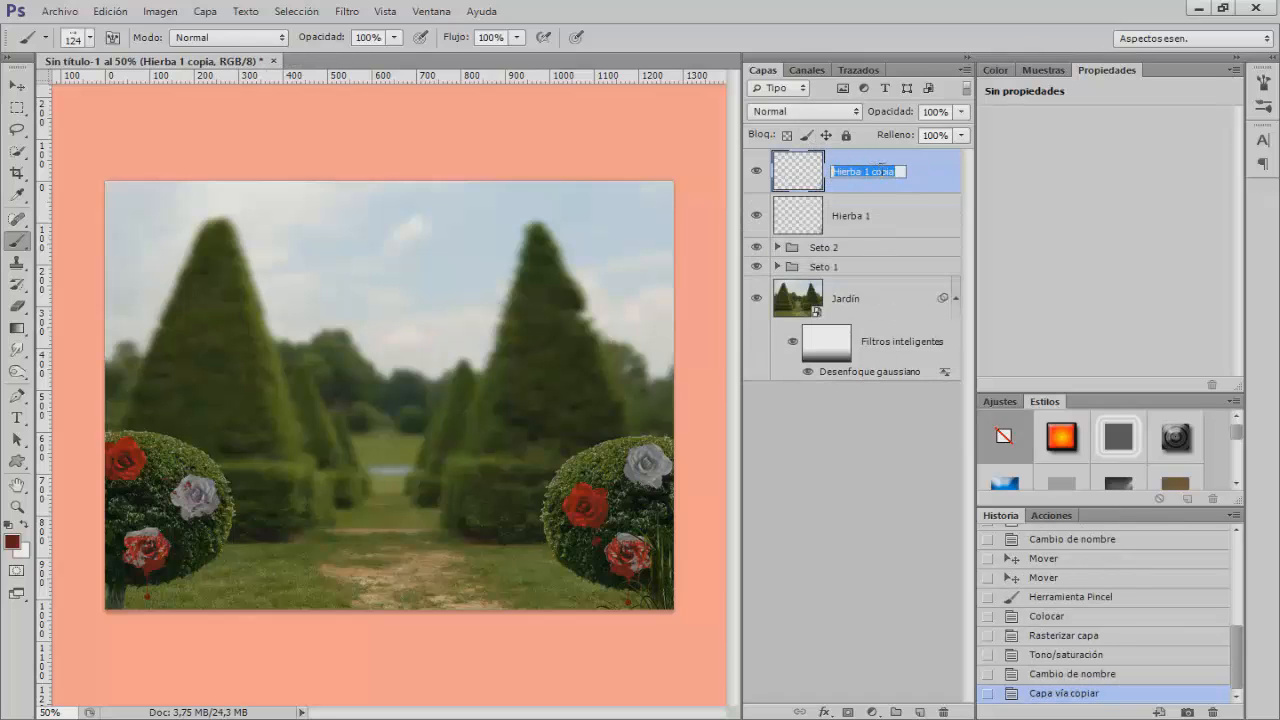
text(Hierba 2)
key(Return)
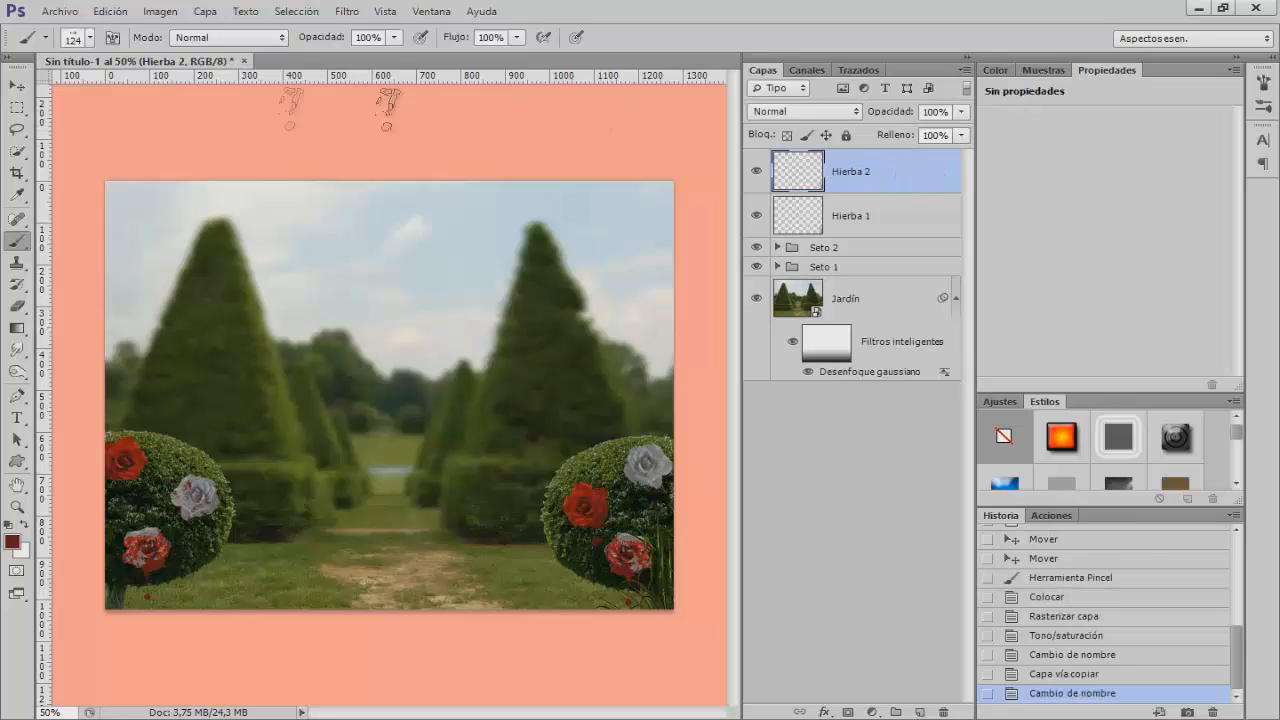
click(17, 85)
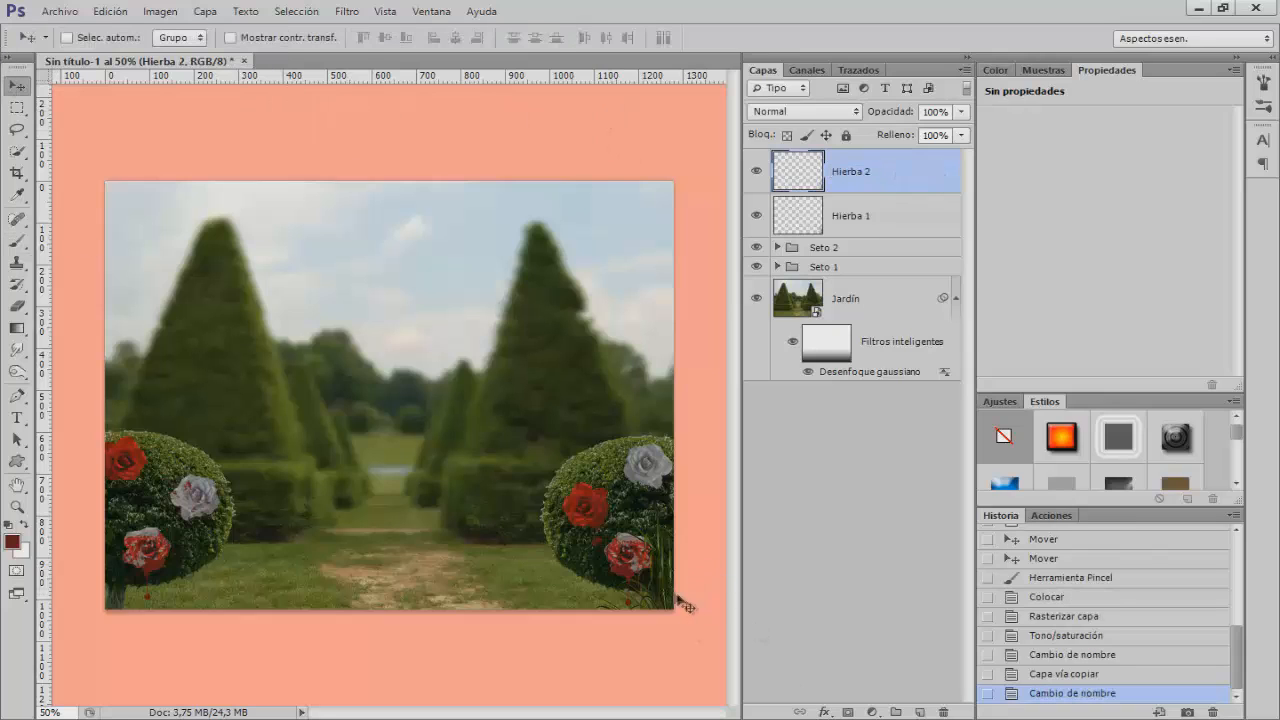
drag(686, 606, 91, 571)
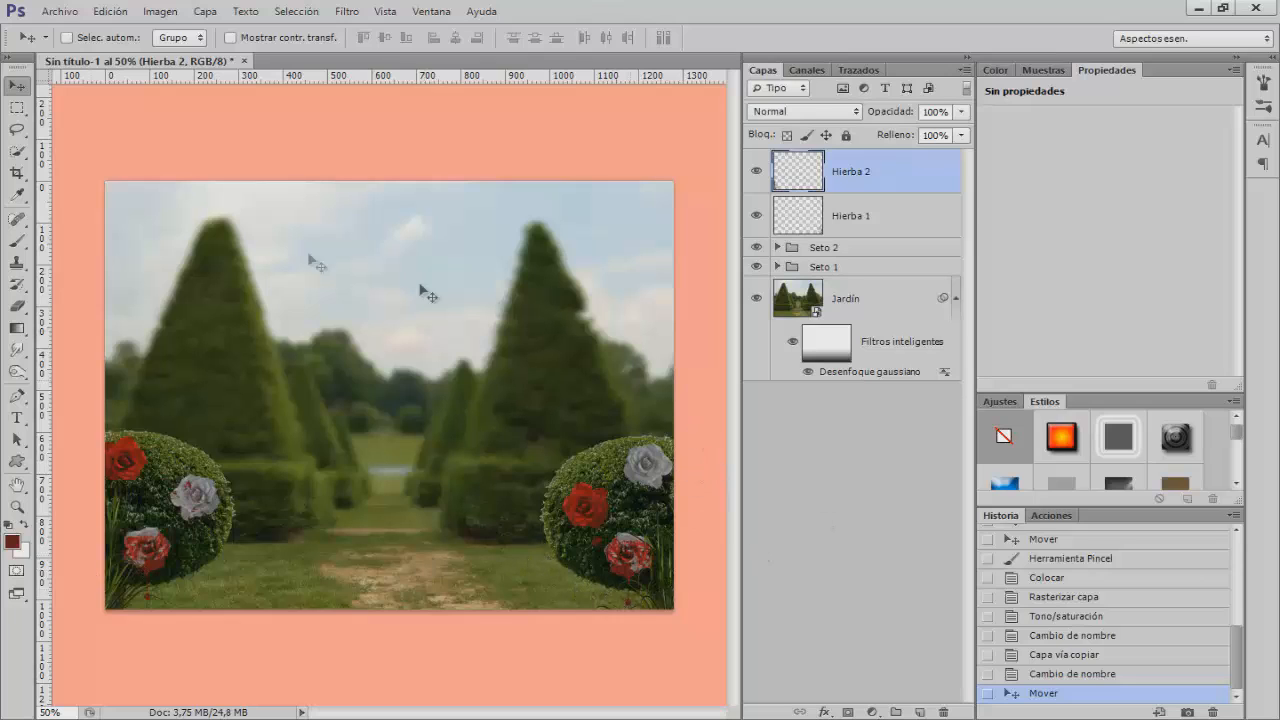
Open Modelo.JPG from the Materiales Reina Corazones folder as a separate document
click(60, 11)
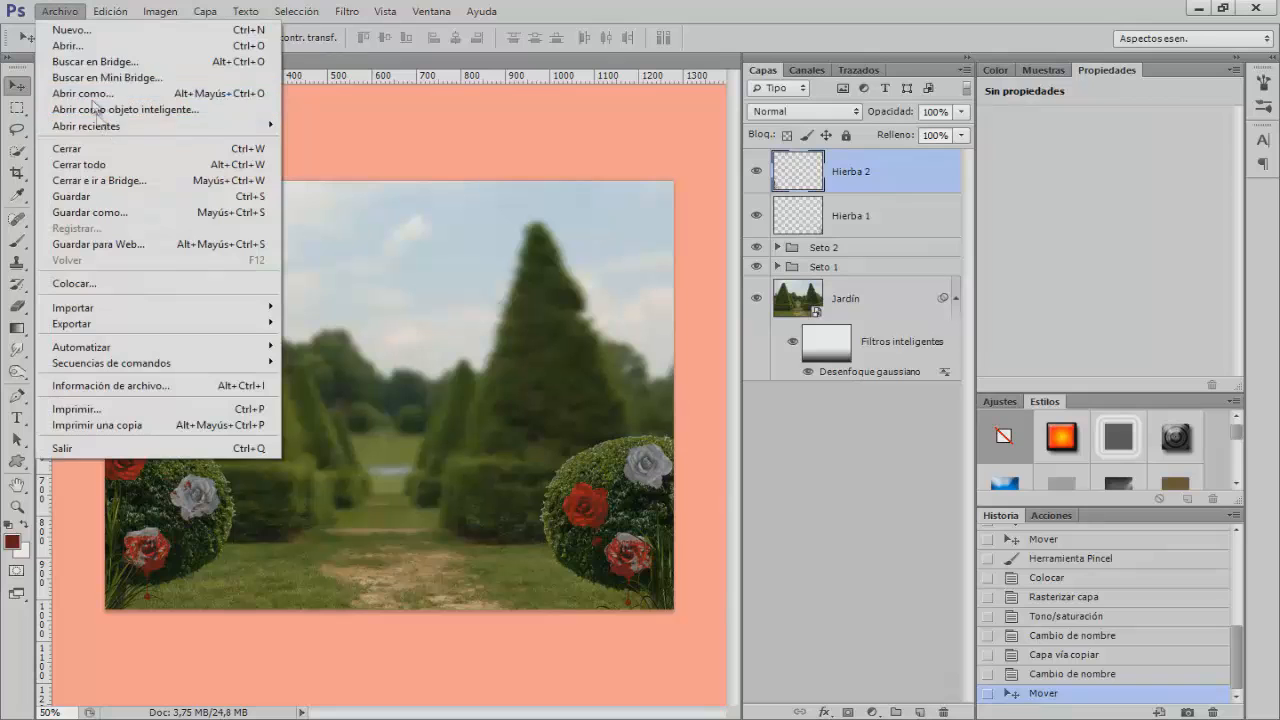
click(84, 47)
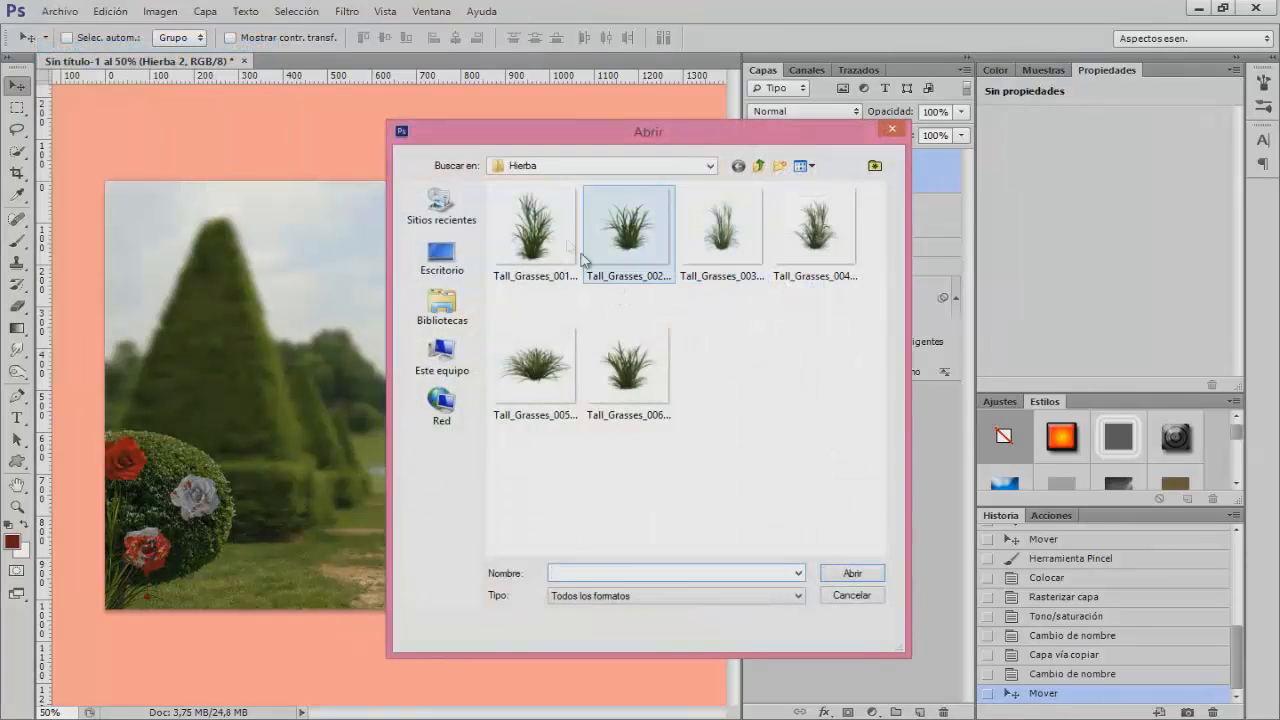
click(758, 166)
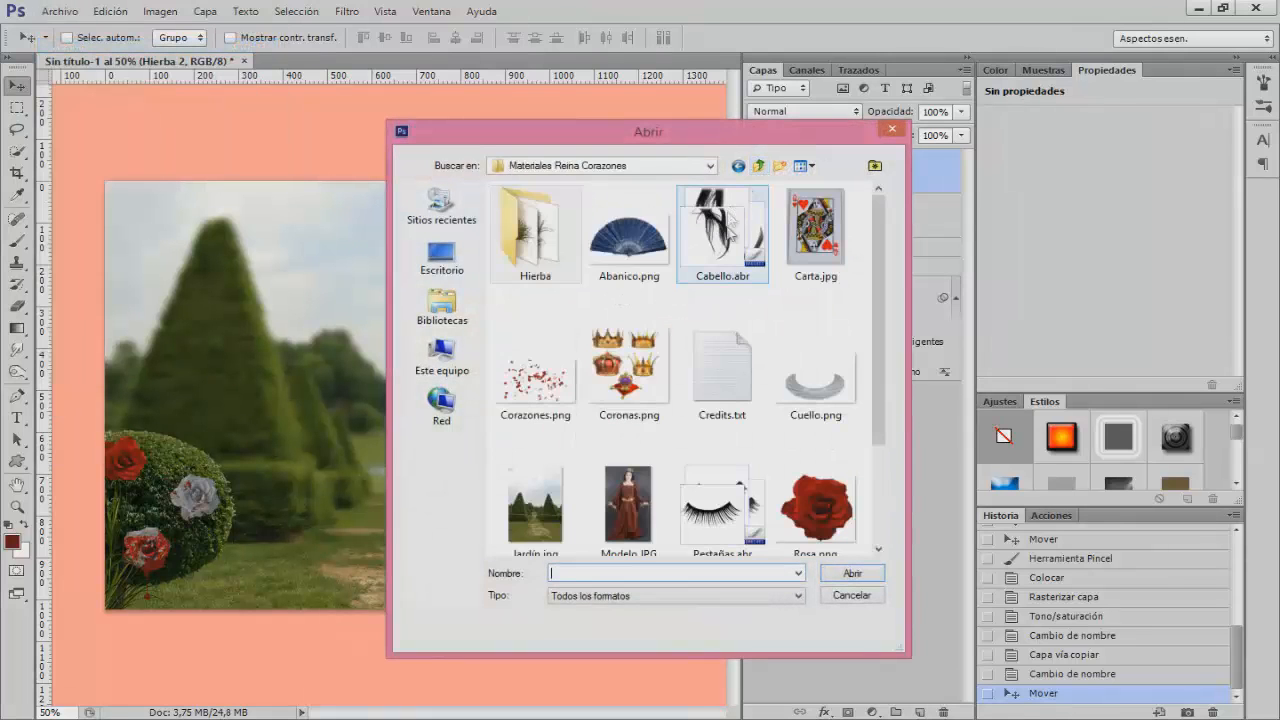
click(628, 505)
click(852, 574)
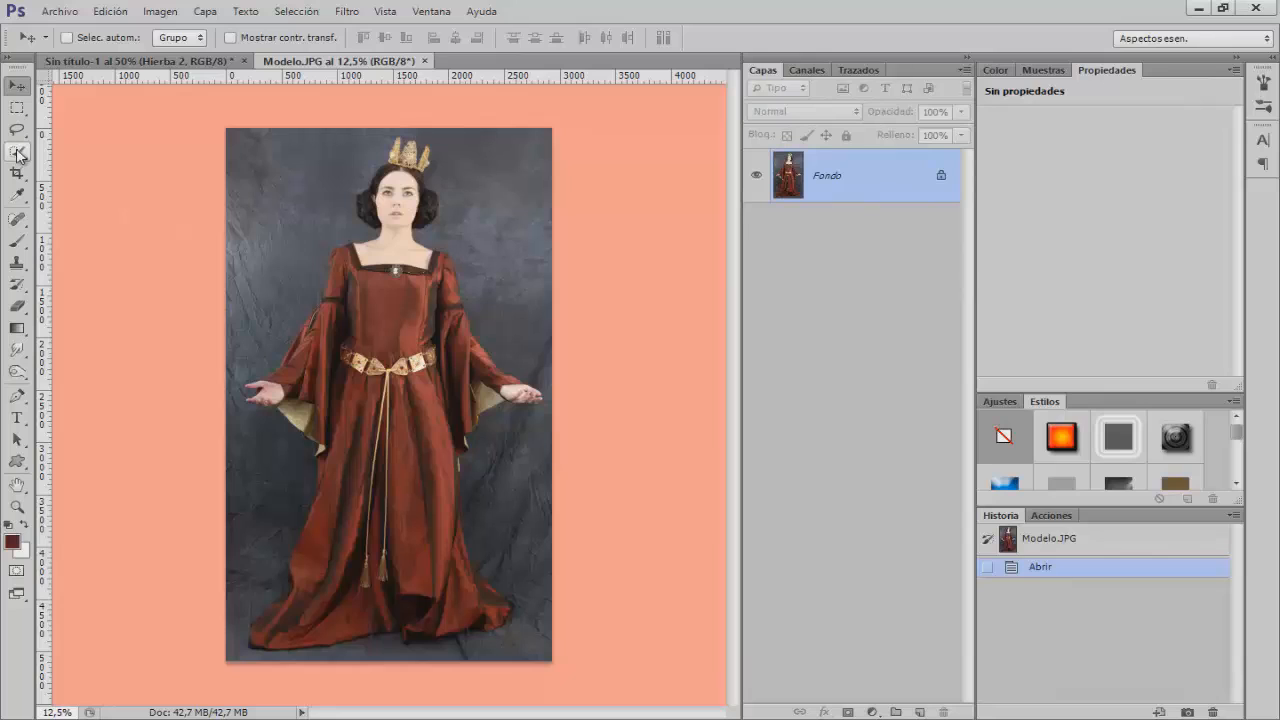
Select the model's face, hair, arms and dress down through the middle of the skirt with the Quick Selection tool
drag(18, 152, 128, 155)
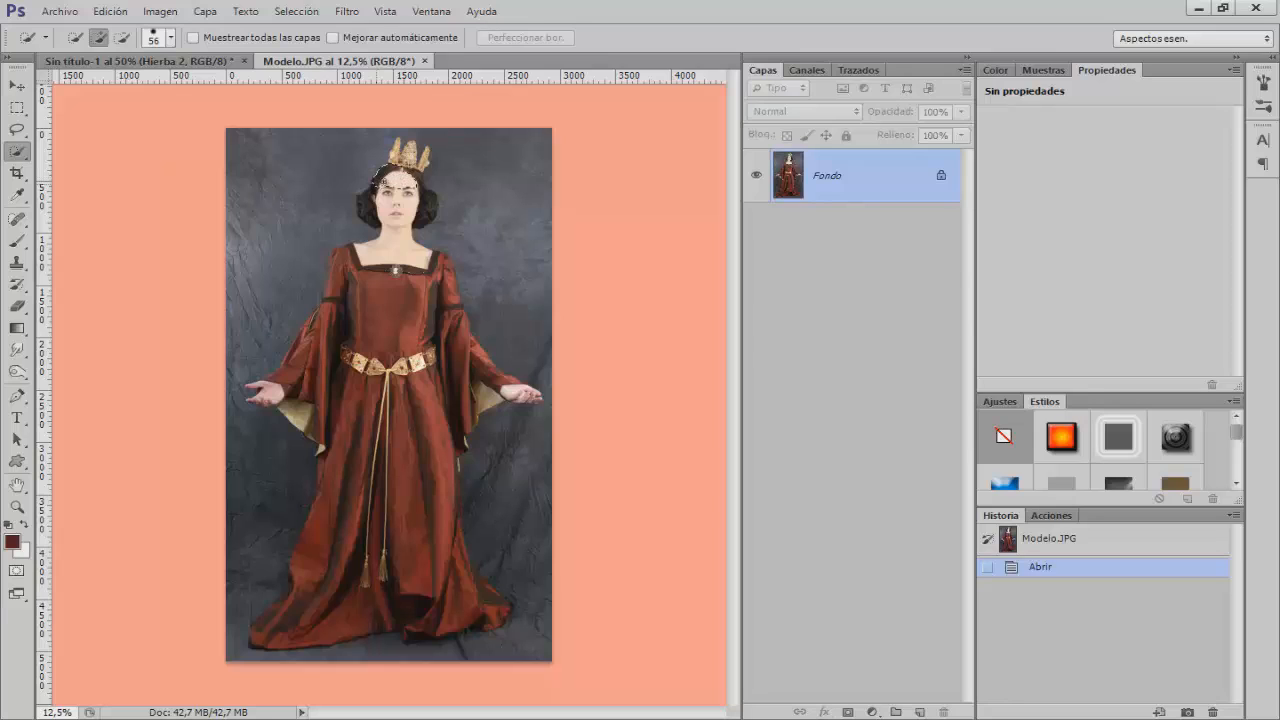
mouse_move(398, 184)
mouse_down()
mouse_move(397, 206)
mouse_move(409, 203)
mouse_up()
drag(389, 534, 405, 585)
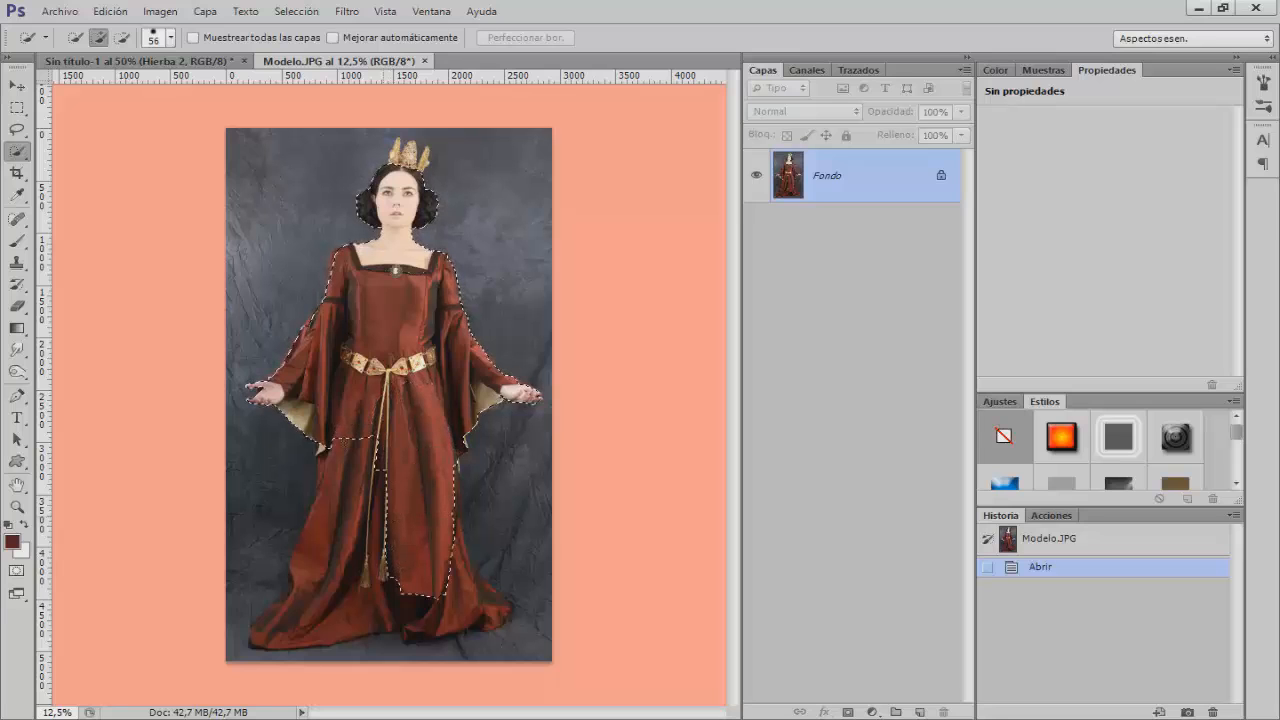
mouse_move(339, 512)
mouse_down()
mouse_move(344, 531)
mouse_move(339, 518)
mouse_move(373, 485)
mouse_up()
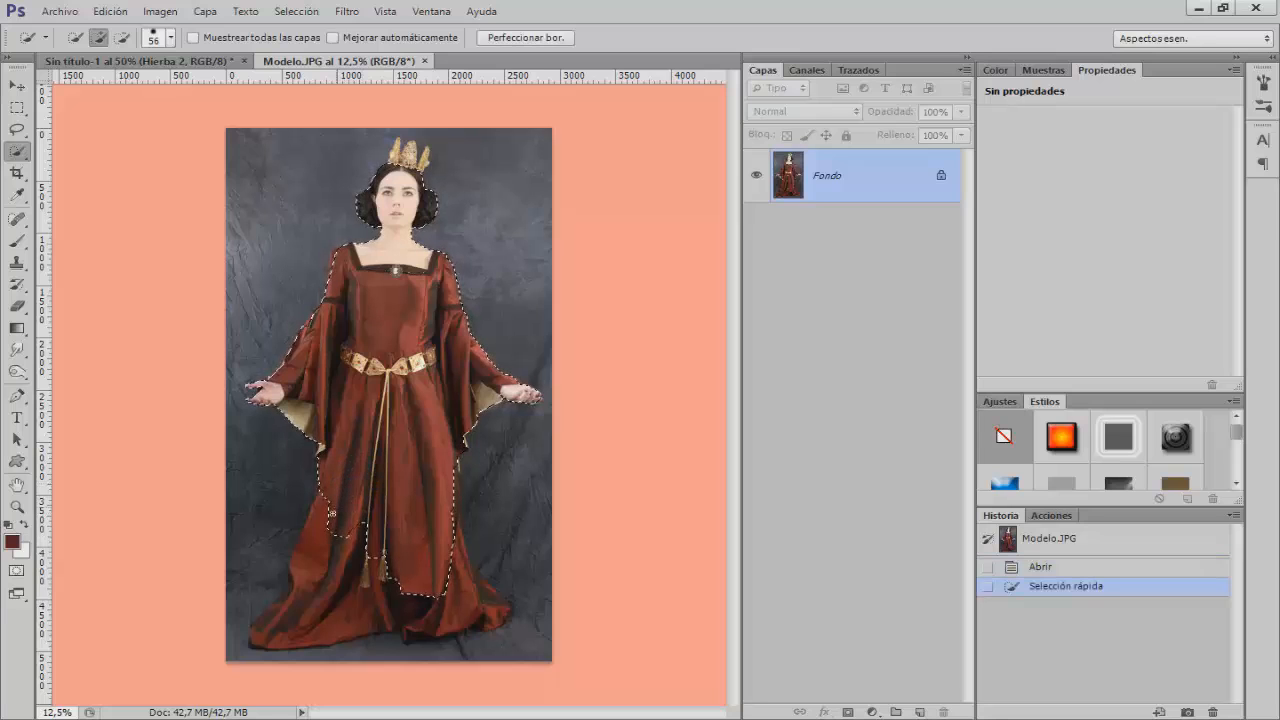
Extend the selection over both sides of the skirt down to the hem, and subtract the background areas caught beside and below it
drag(322, 530, 289, 622)
key(alt)
alt+click(285, 609)
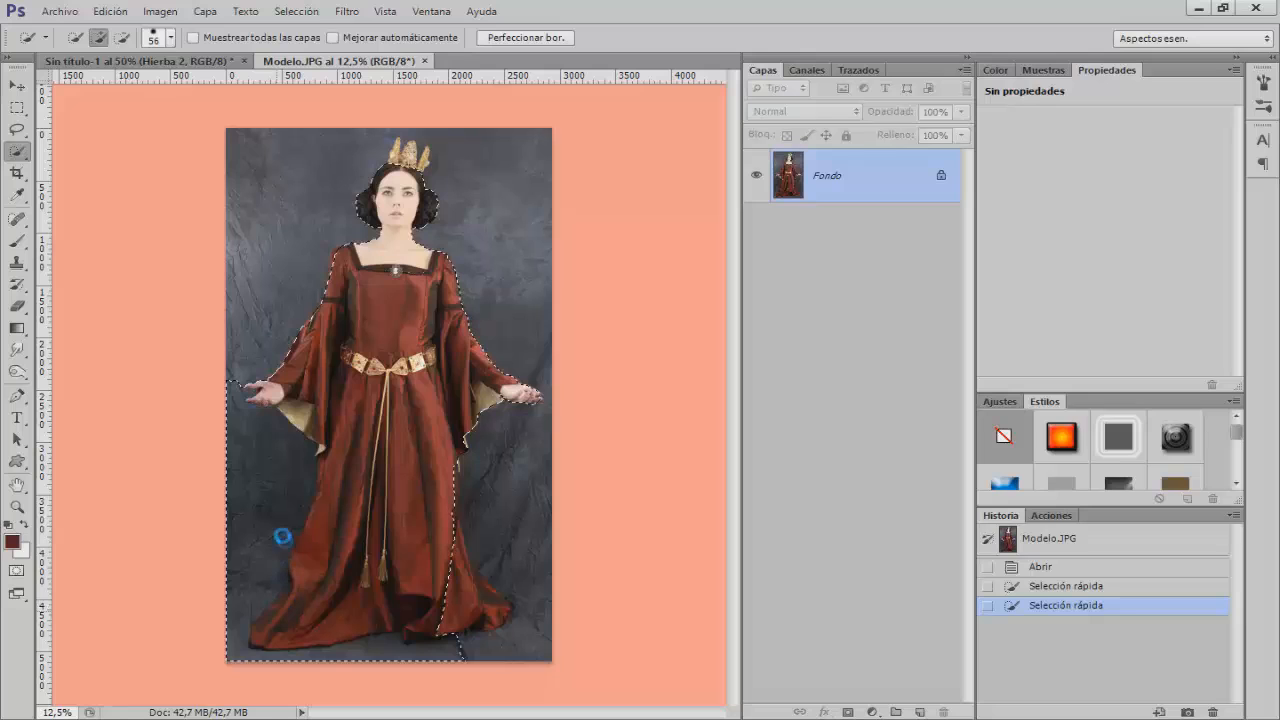
key(alt)
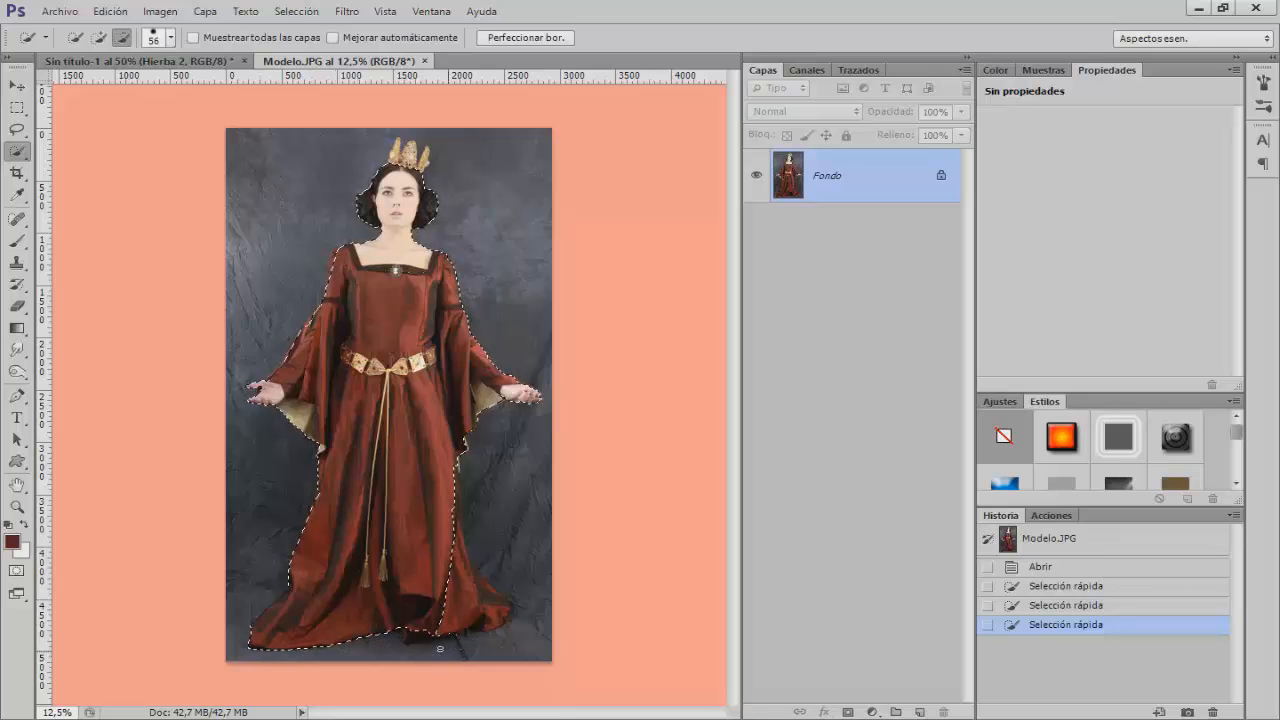
alt+click(465, 650)
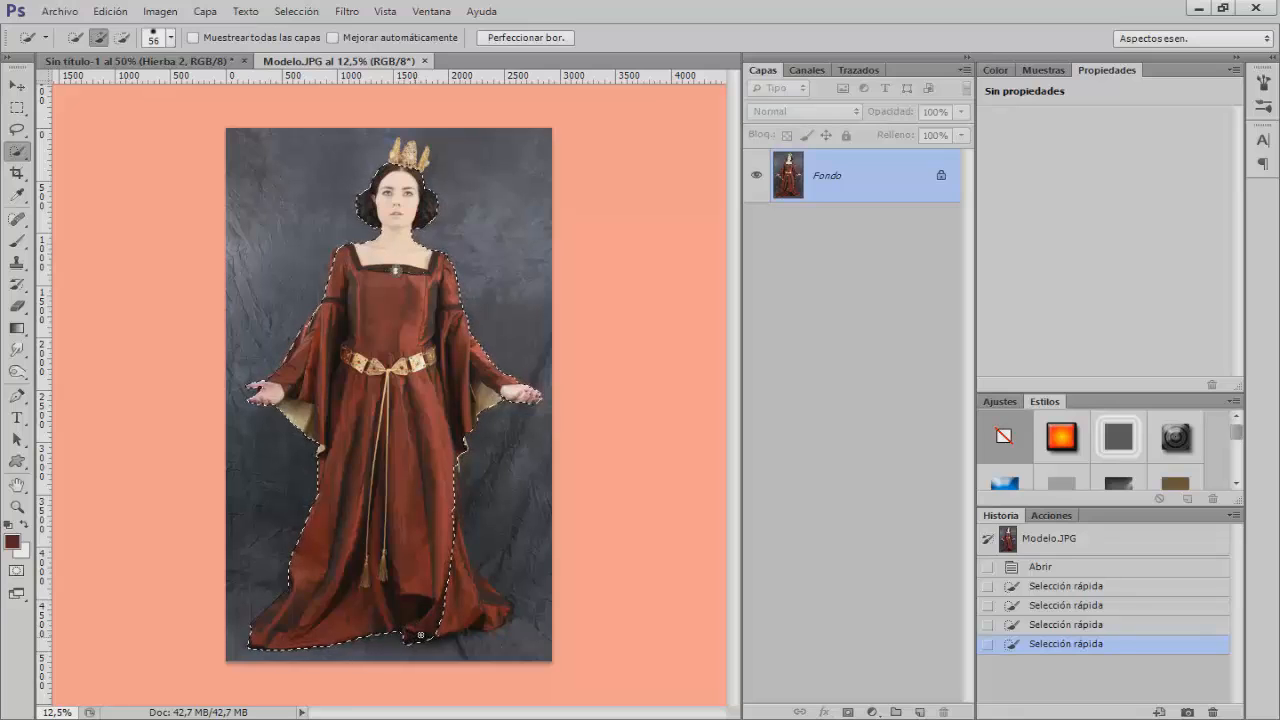
click(452, 576)
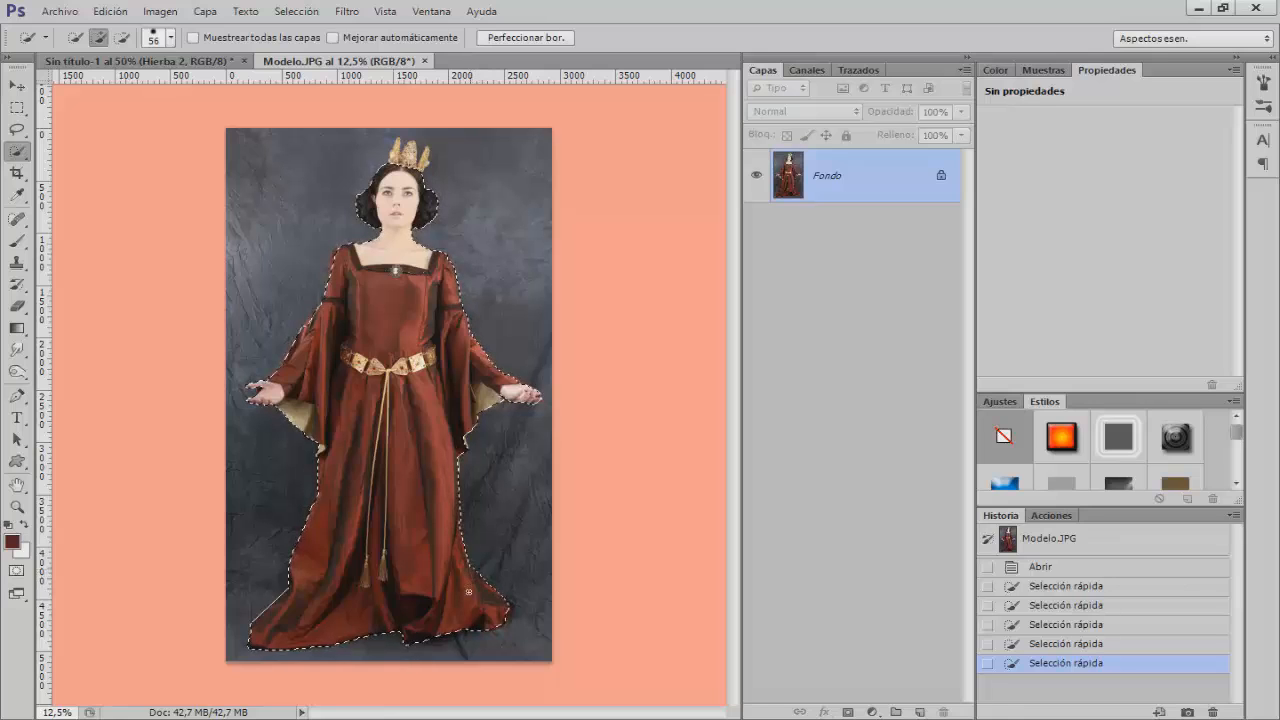
drag(501, 621, 505, 614)
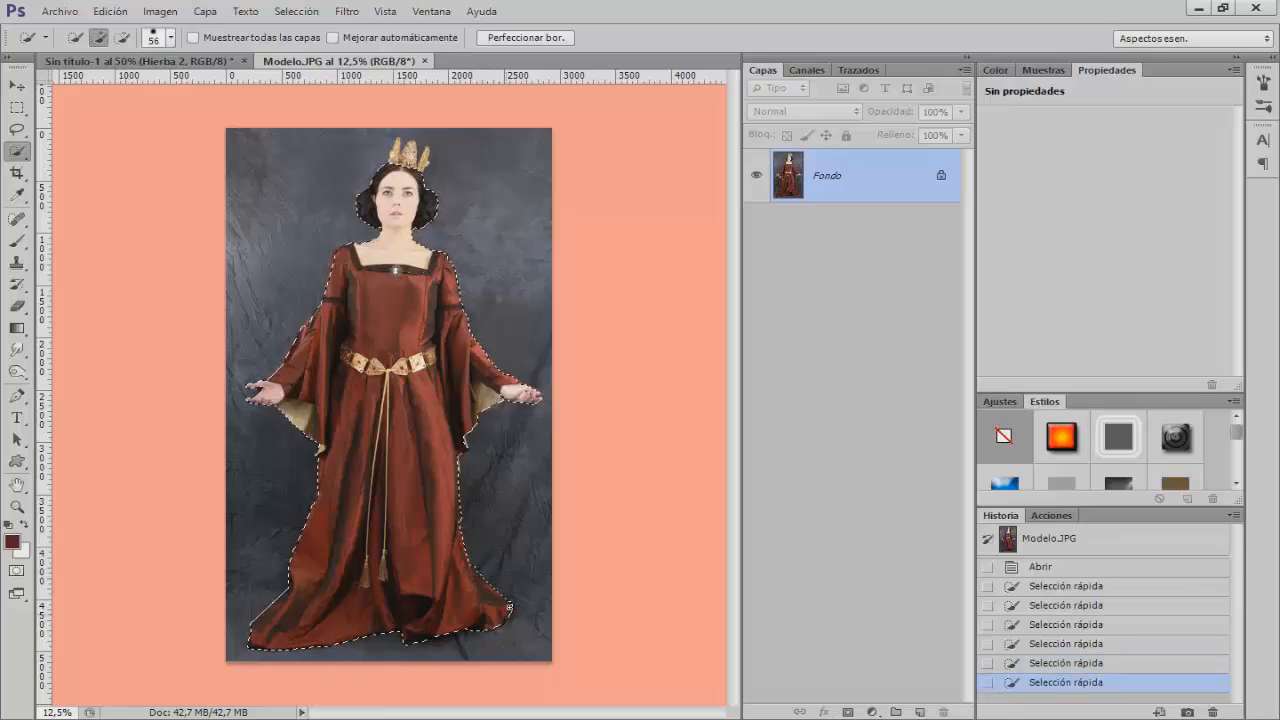
Subtract the leftover background beside the lower right edge of the skirt from the selection and inspect the outline around the model
click(483, 571)
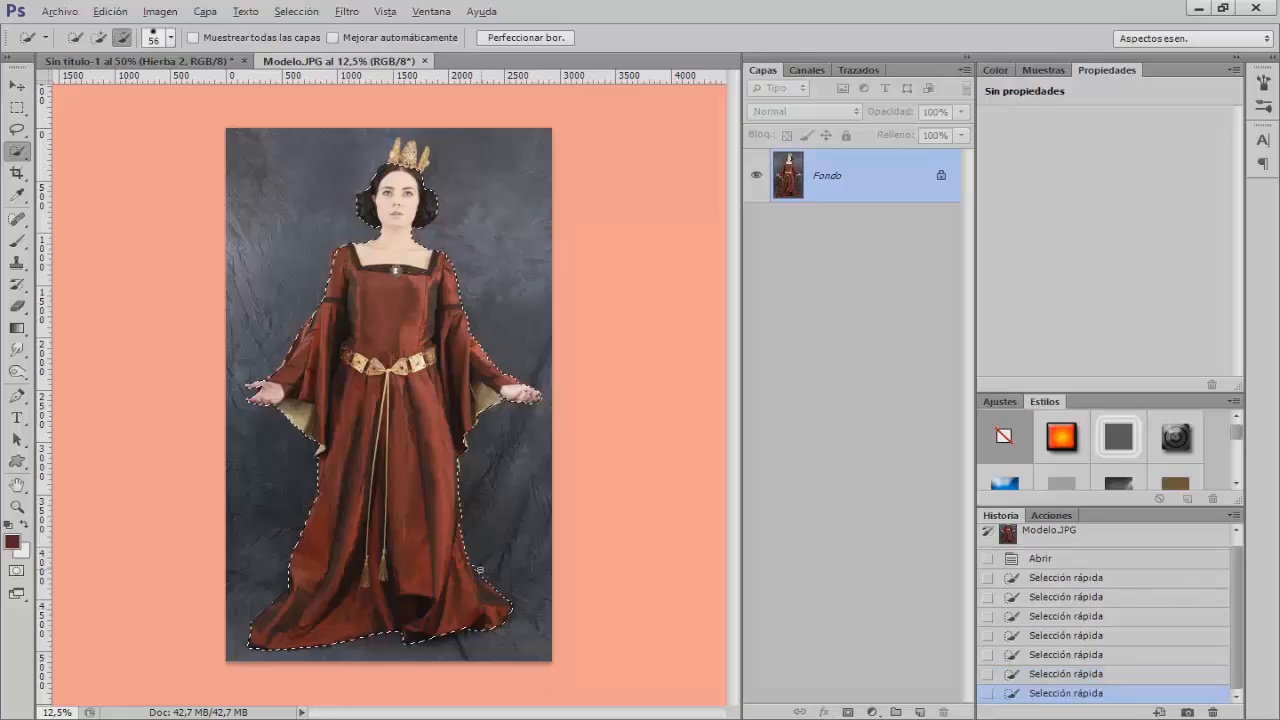
alt+click(487, 530)
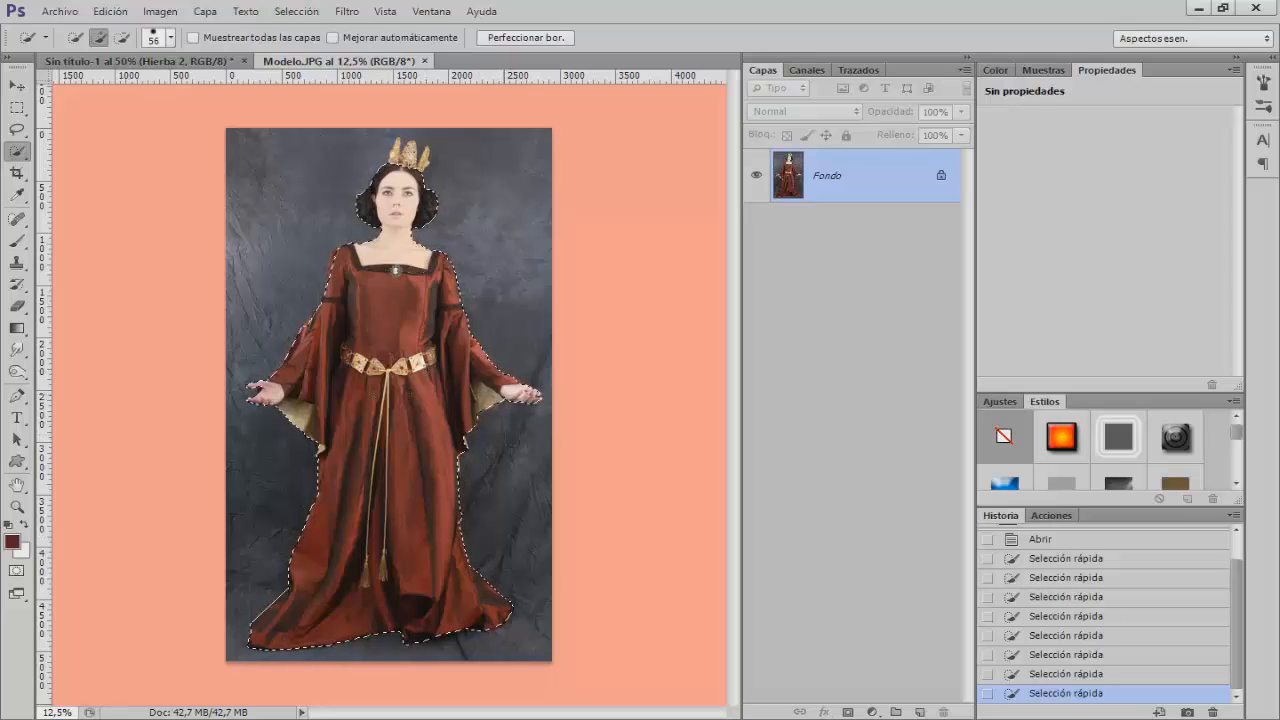
key(ctrl+plus)
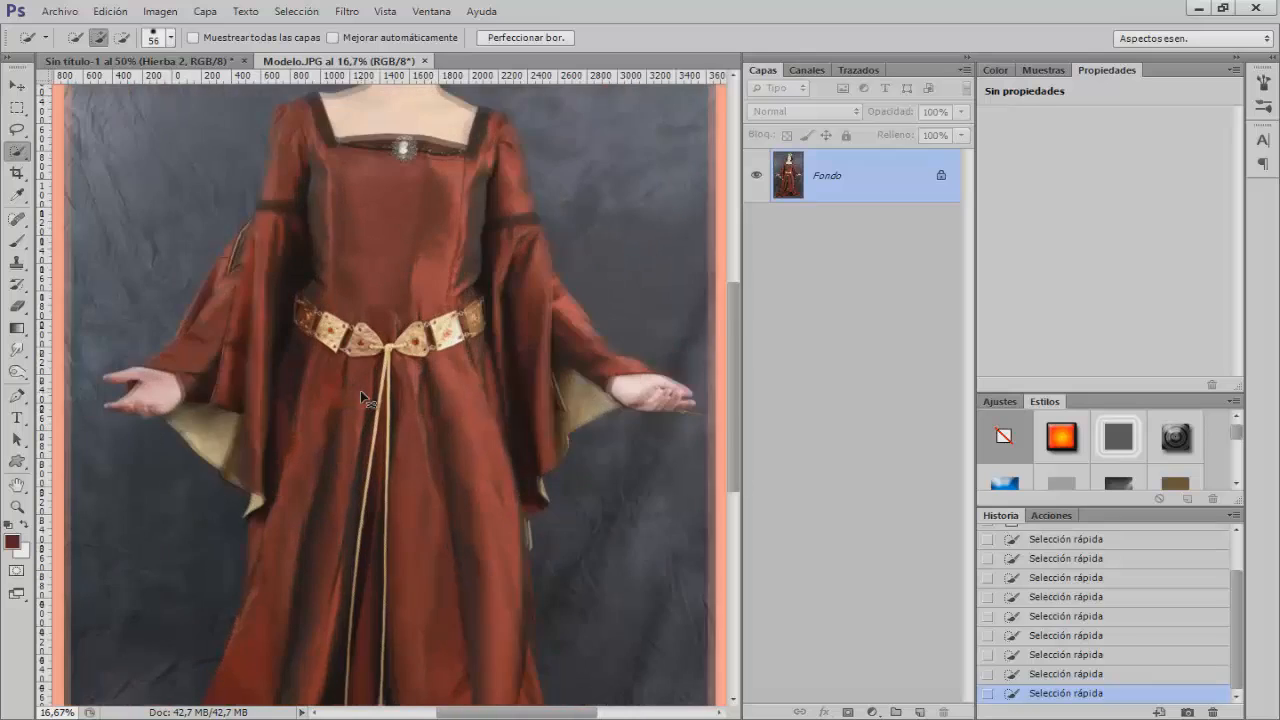
scroll(150, 384, up, 4)
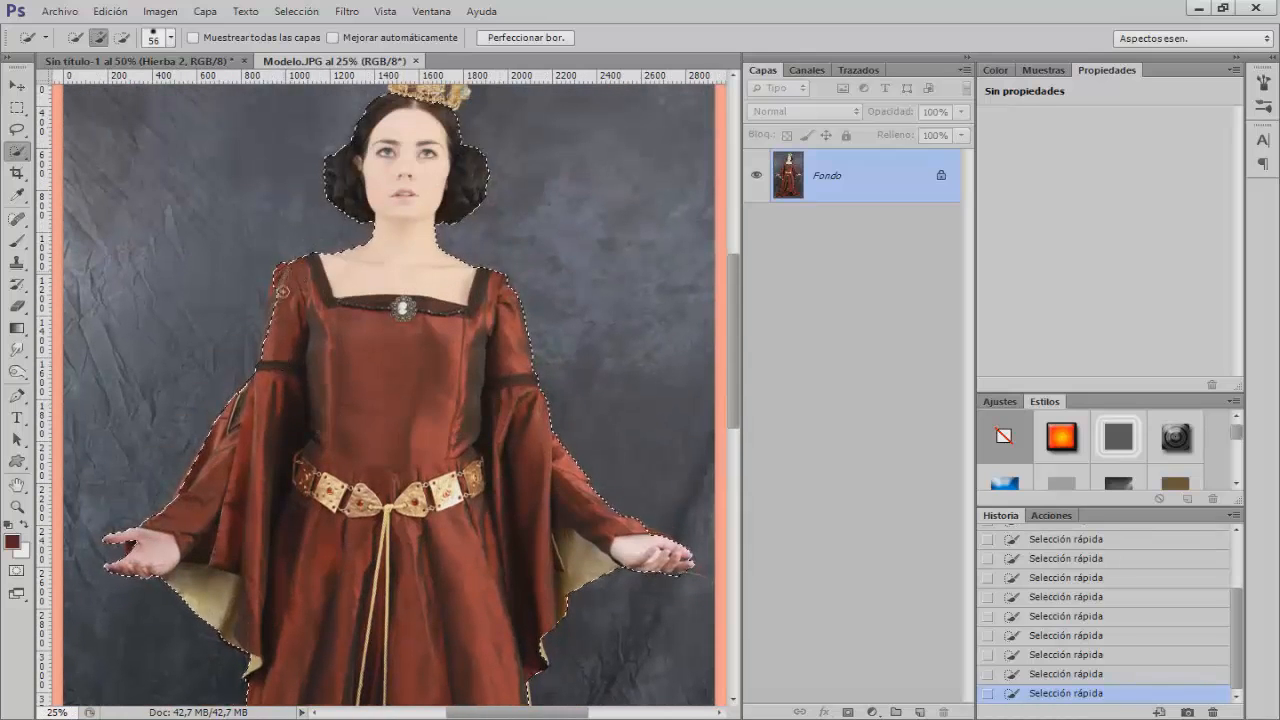
scroll(503, 341, up, 3)
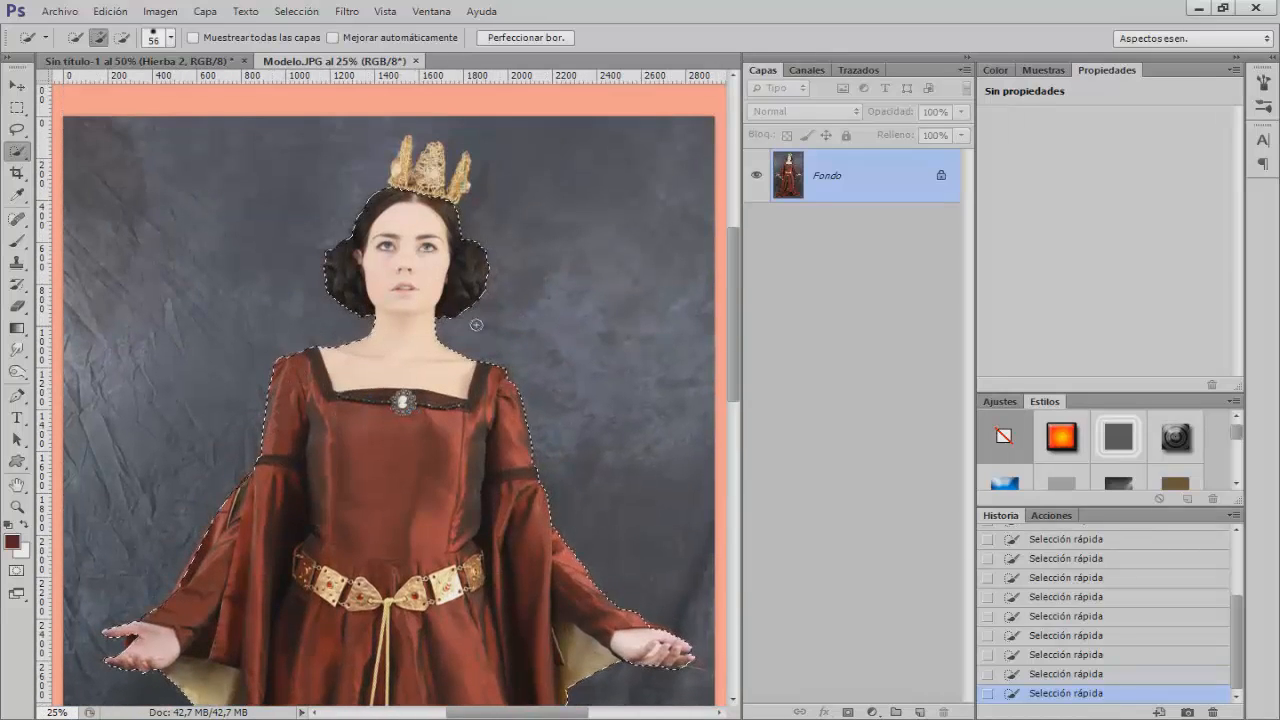
scroll(503, 341, down, 8)
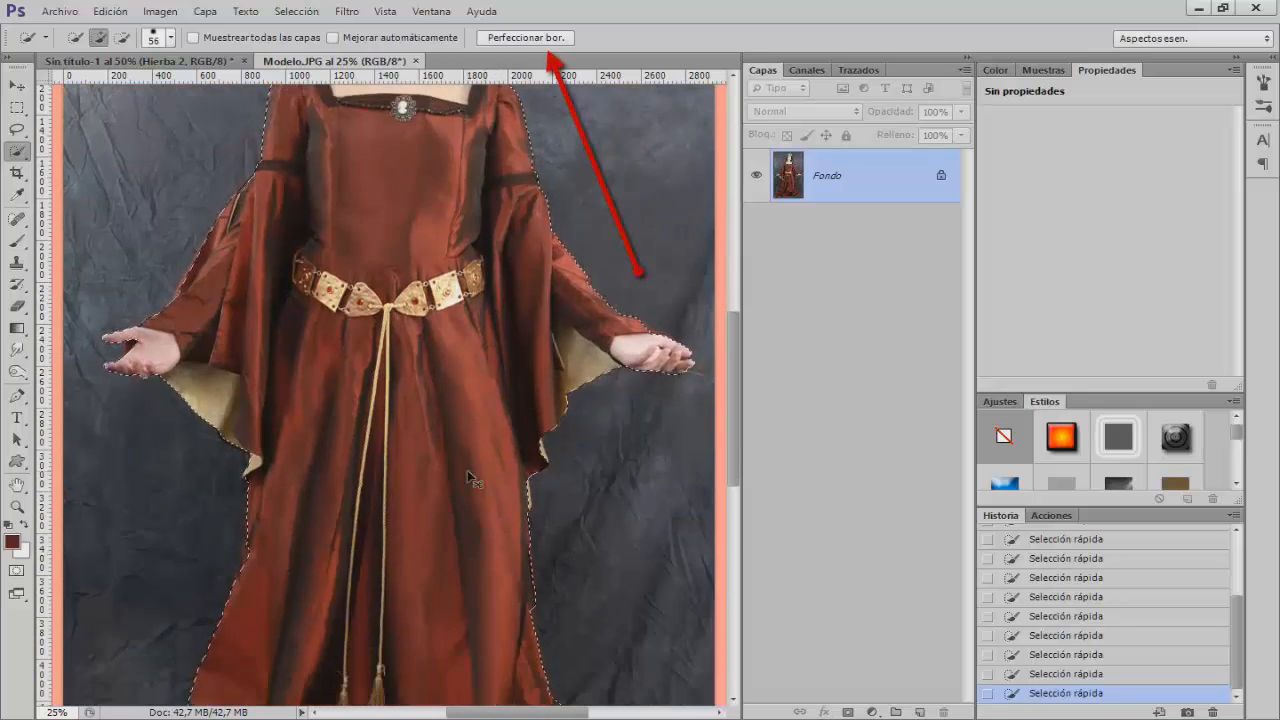
key(ctrl+minus)
key(ctrl+minus)
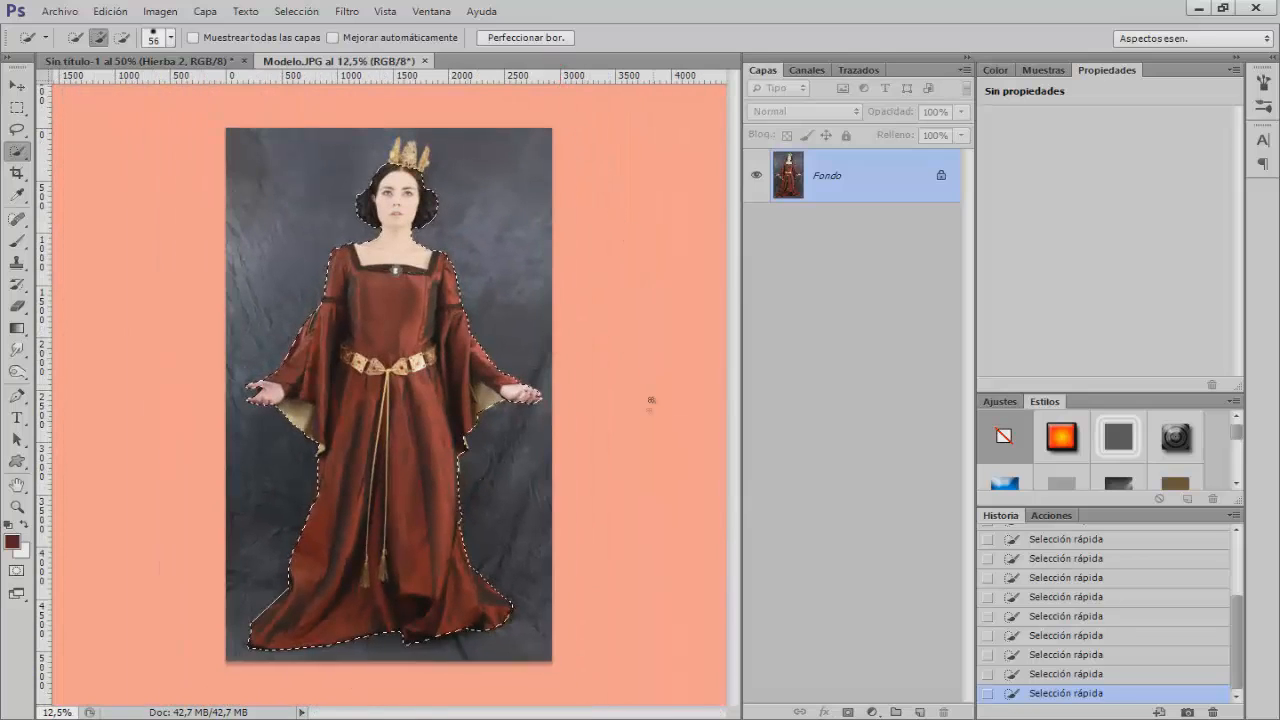
Start Refine Edge (Perfeccionar borde) on the model selection and preview it on white (Sobre blanco)
click(529, 45)
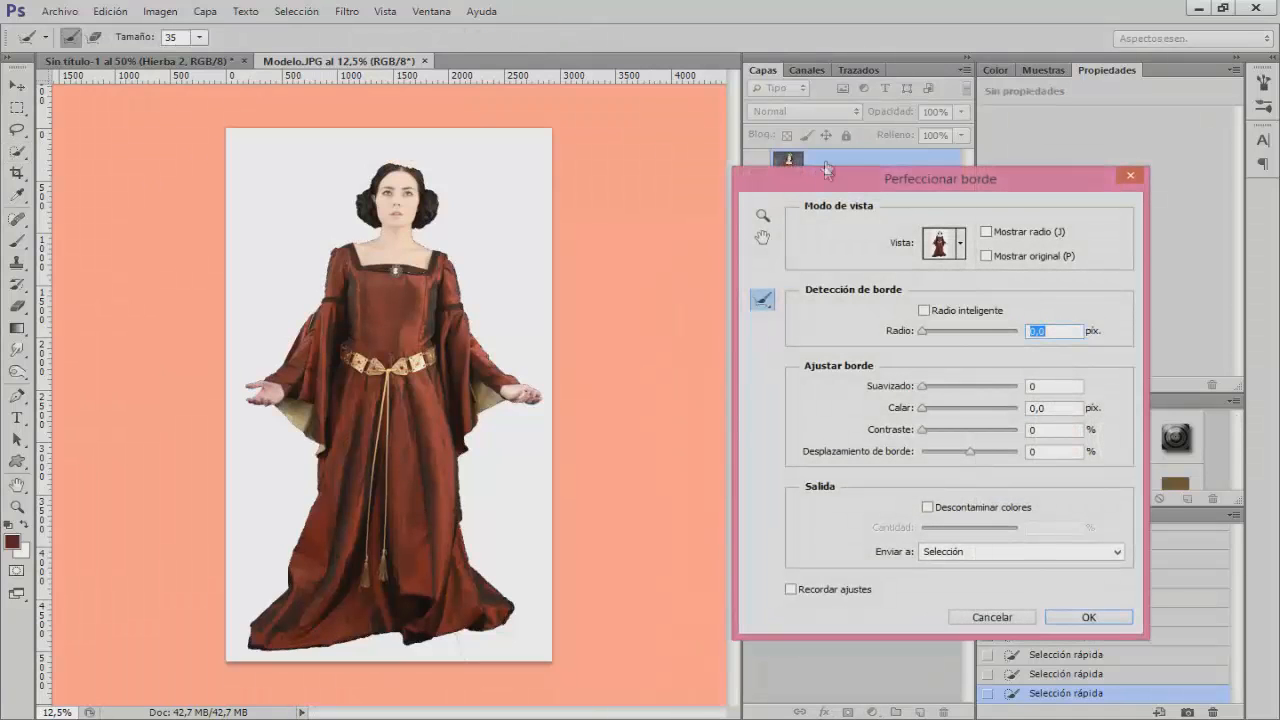
click(961, 244)
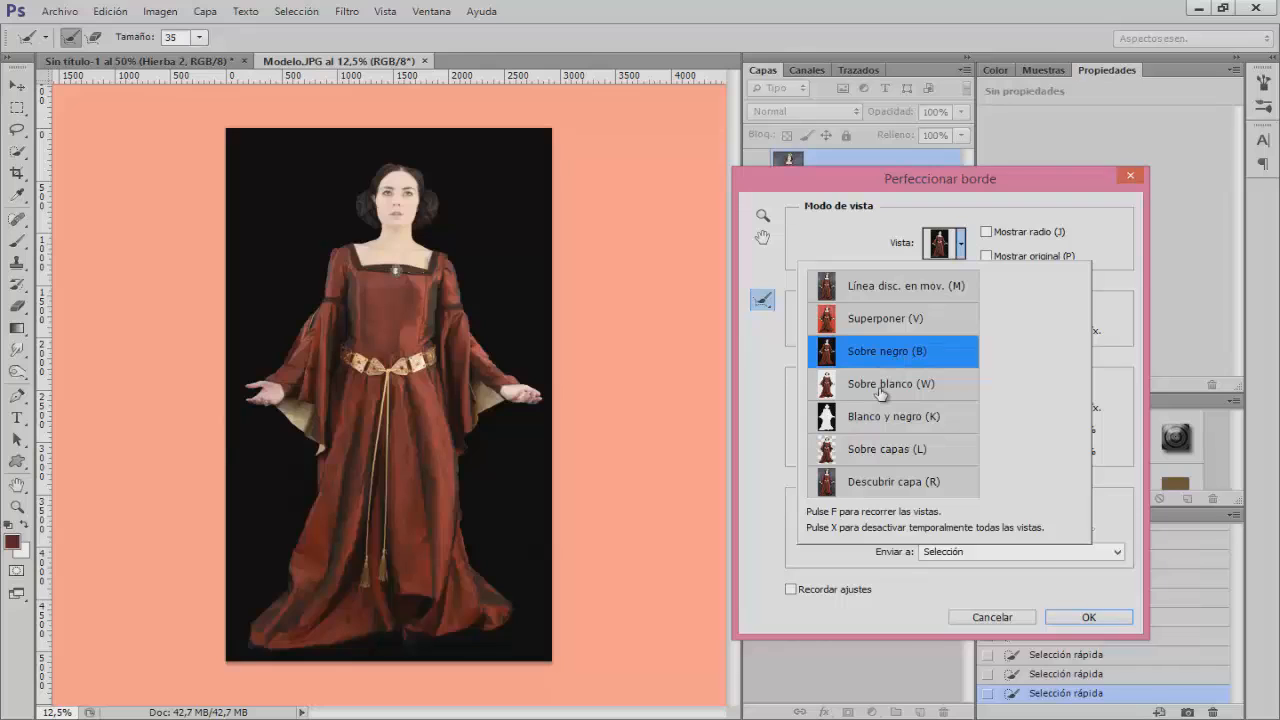
click(880, 390)
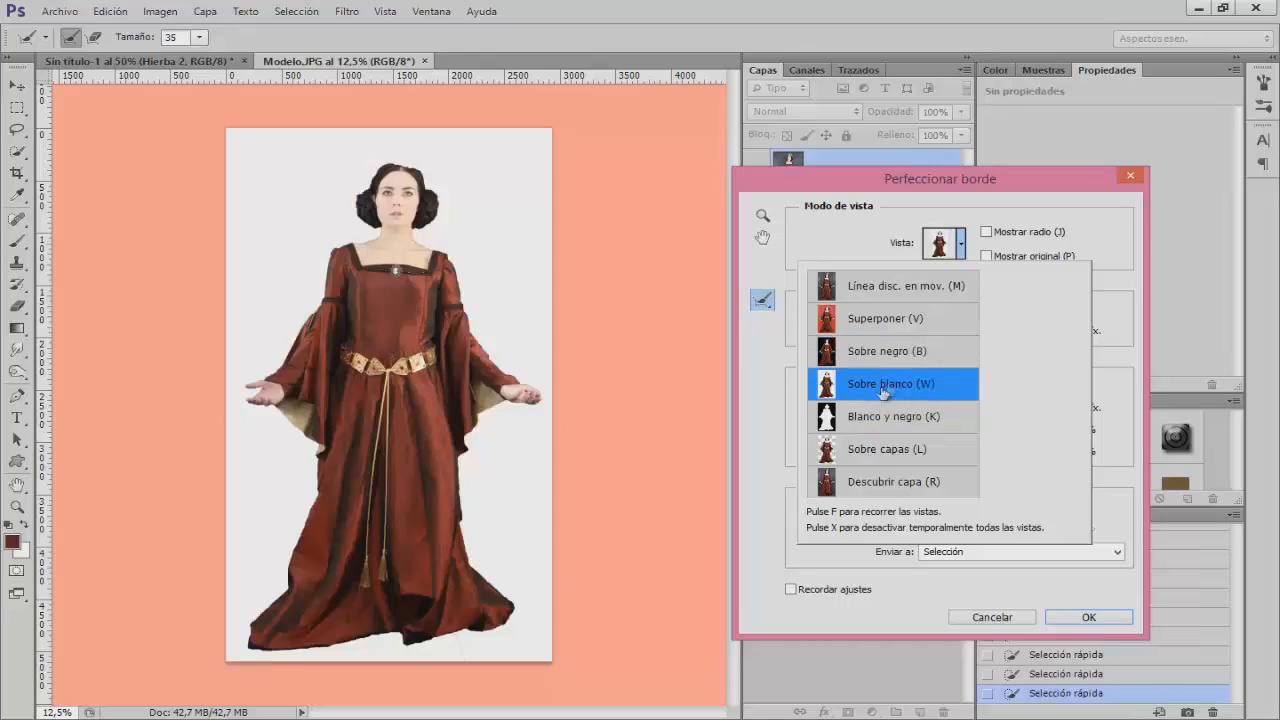
click(778, 282)
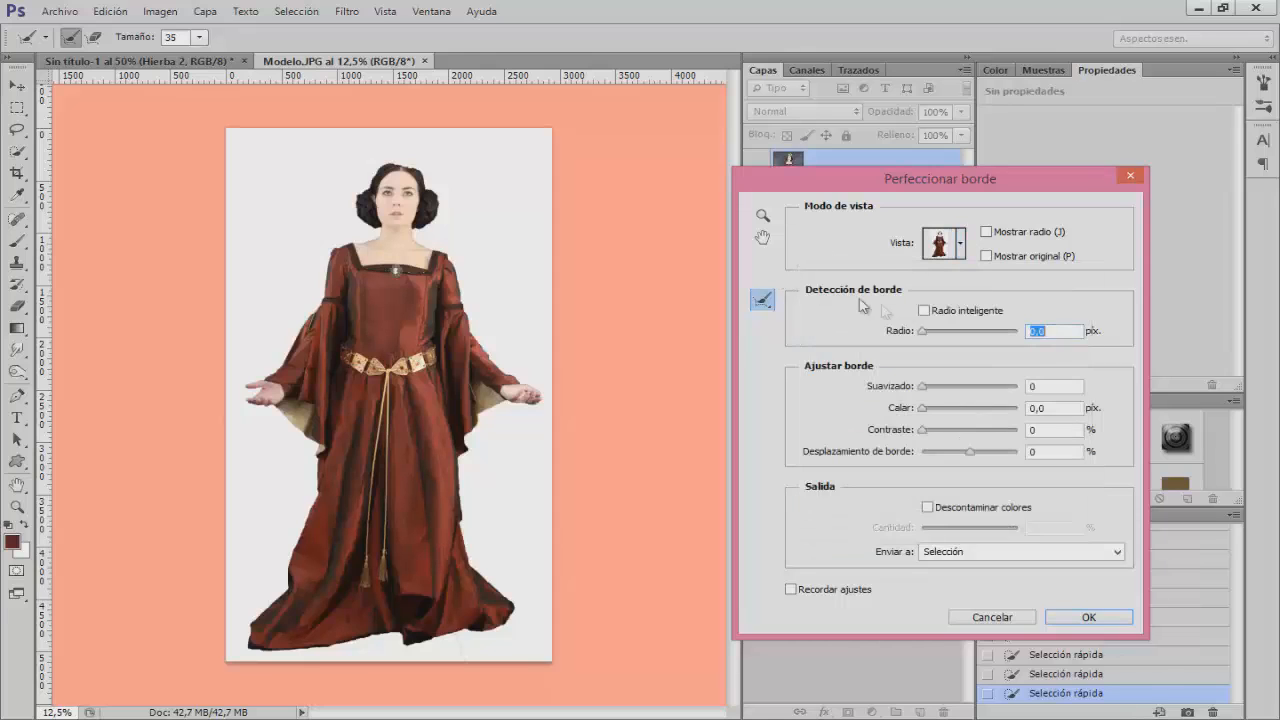
Enable Smart Radius (Radio inteligente) with a 1,4 px radius, enlarge the edge brush to 131 and feather the edge by 0,7 px
click(924, 310)
click(932, 334)
alt+right_click(510, 428)
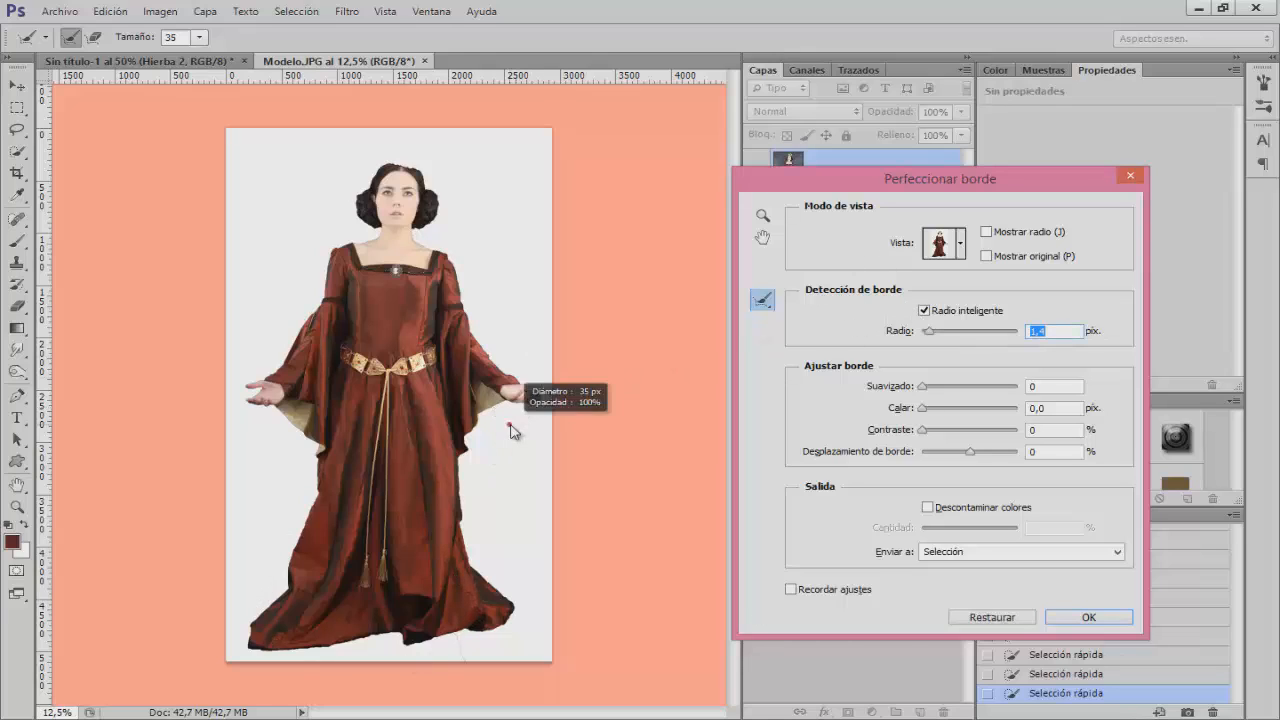
drag(514, 425, 525, 416)
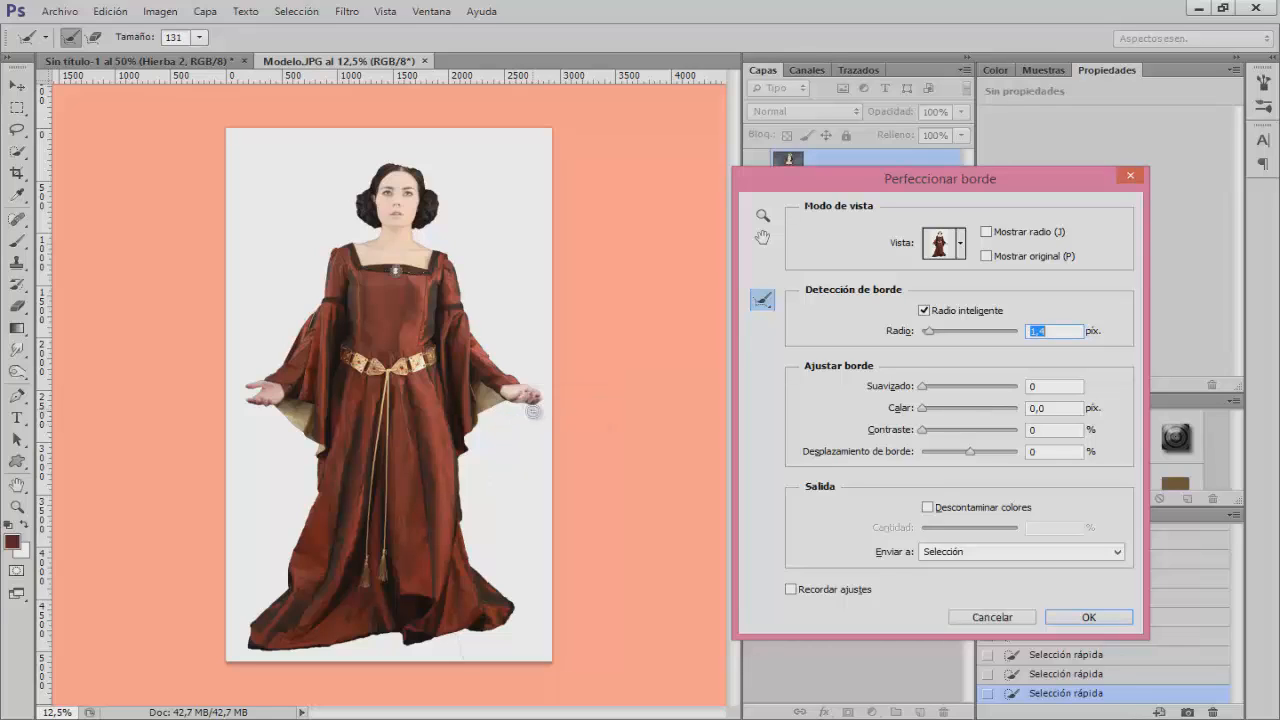
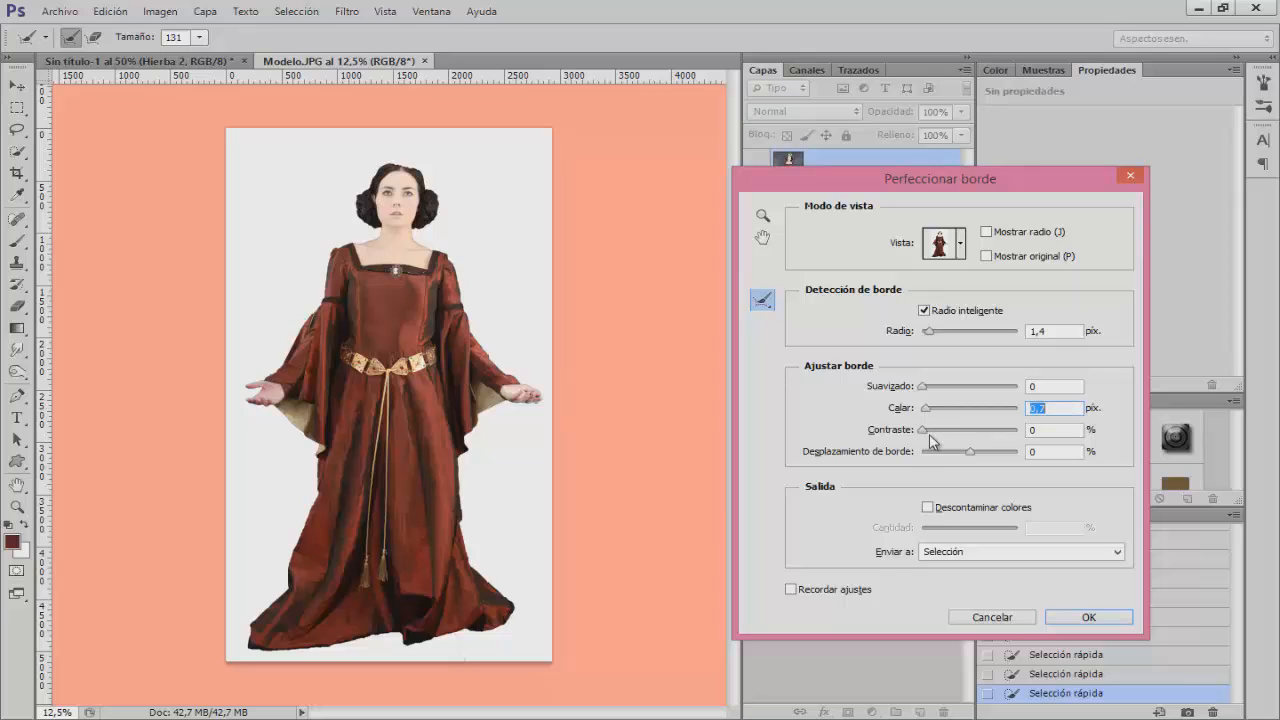
Decontaminate colors at 74% and output the refined selection to a new layer with a layer mask (Nueva capa con máscara de capa)
click(928, 508)
drag(970, 530, 993, 532)
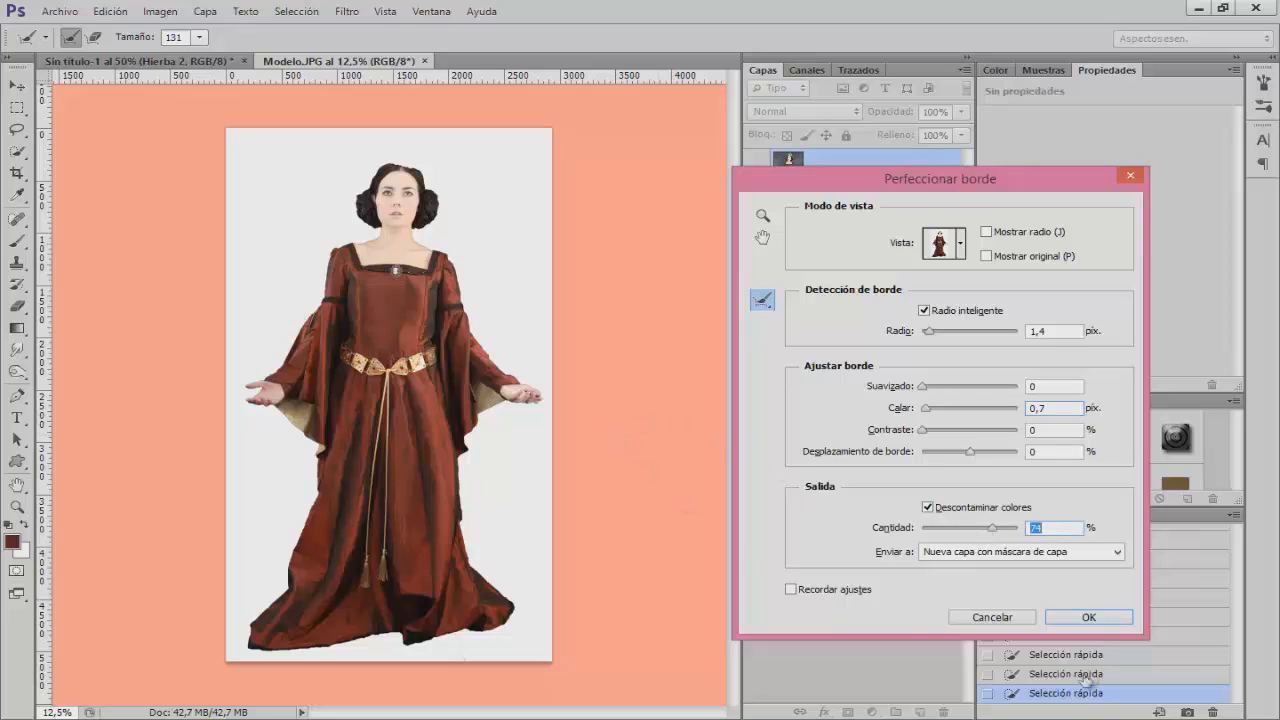
click(1117, 553)
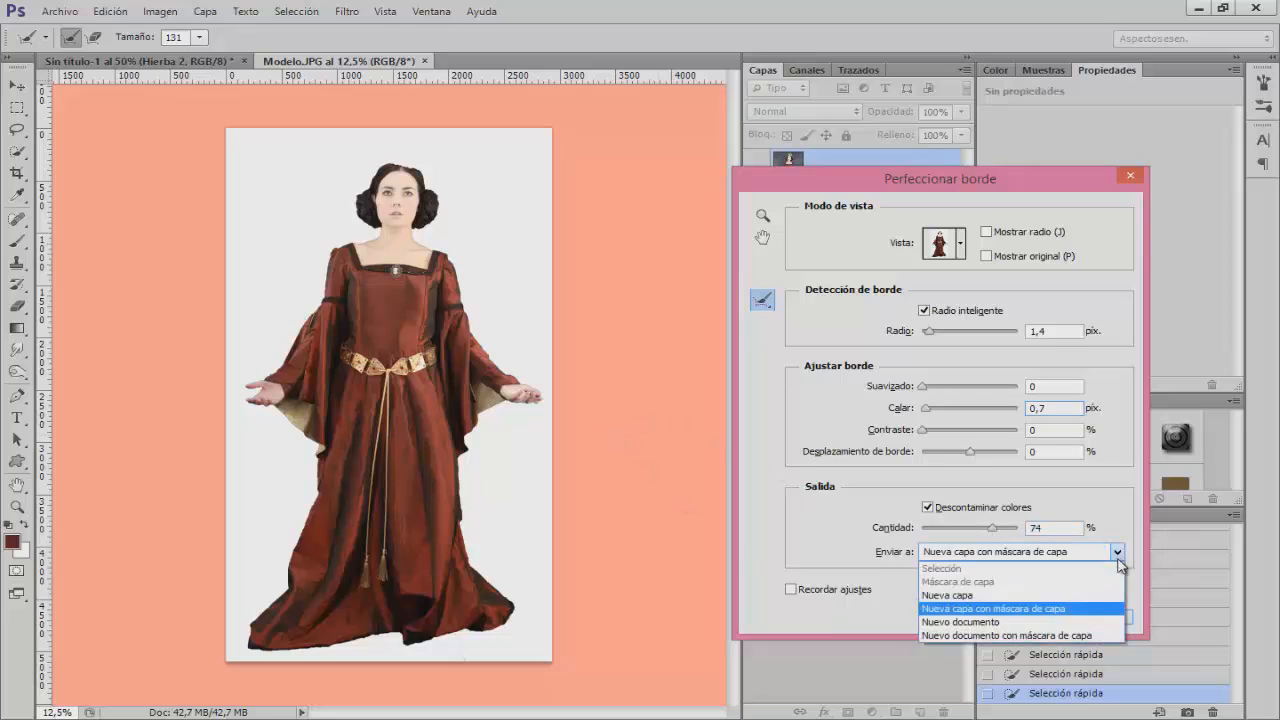
click(1097, 608)
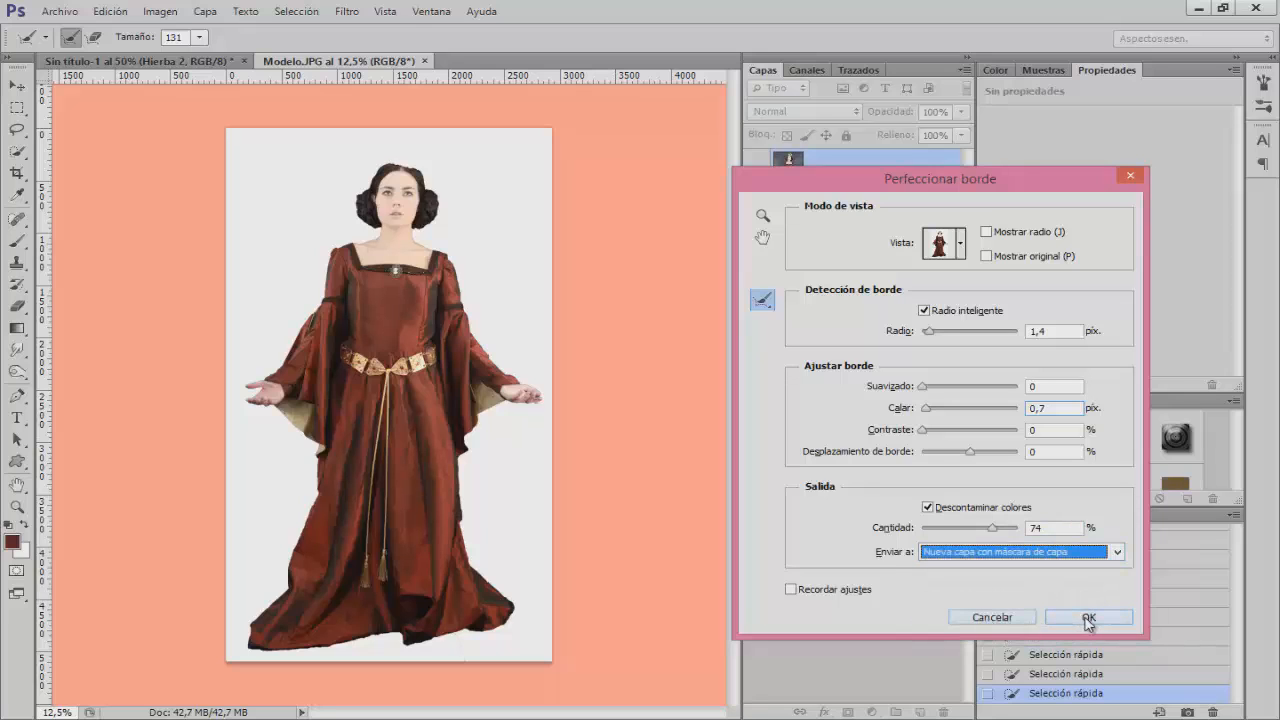
click(1089, 617)
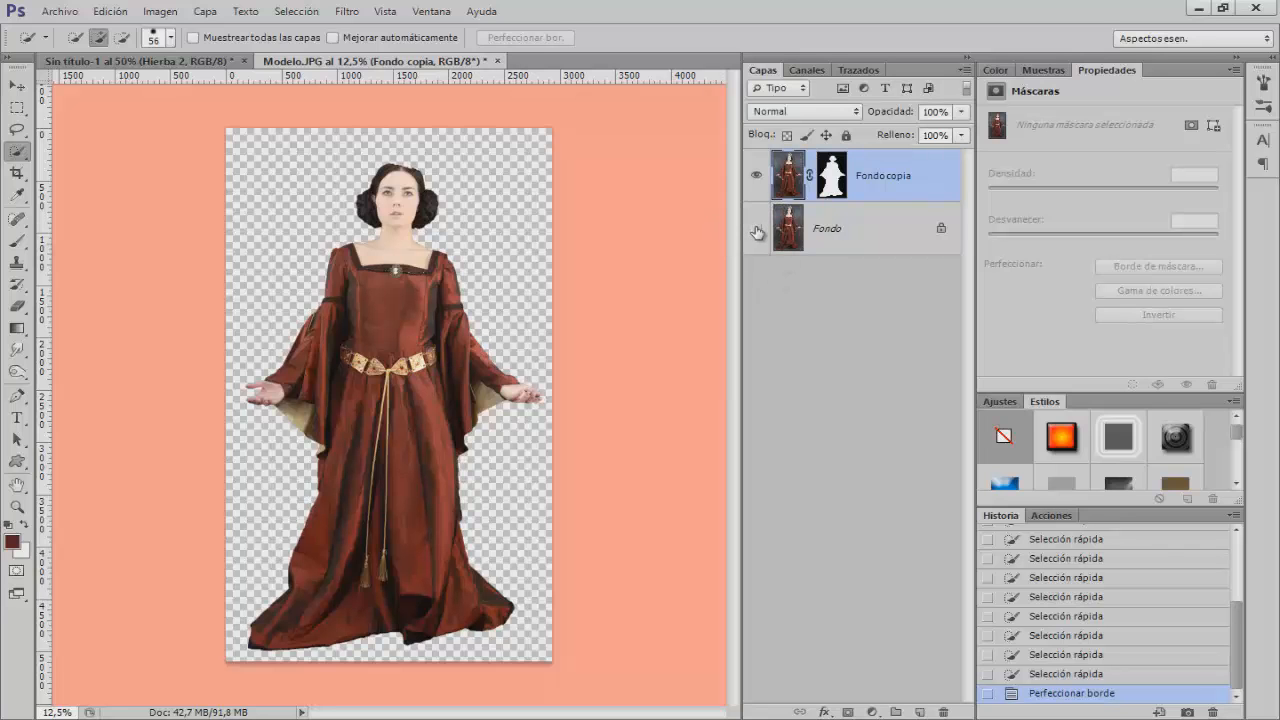
Set up a soft round brush of 56 px with 0% hardness and white as the painting colour for retouching the right-hand sleeve's hand
key(ctrl+plus)
key(ctrl+plus)
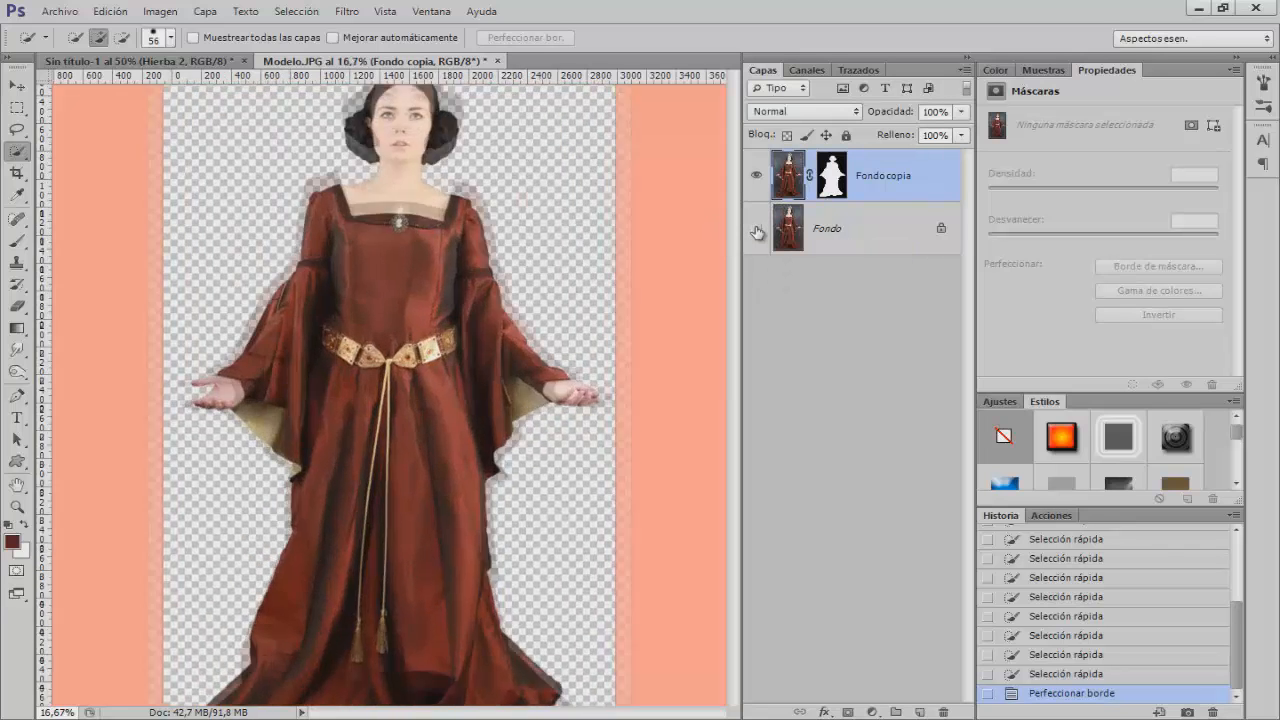
key(ctrl+plus)
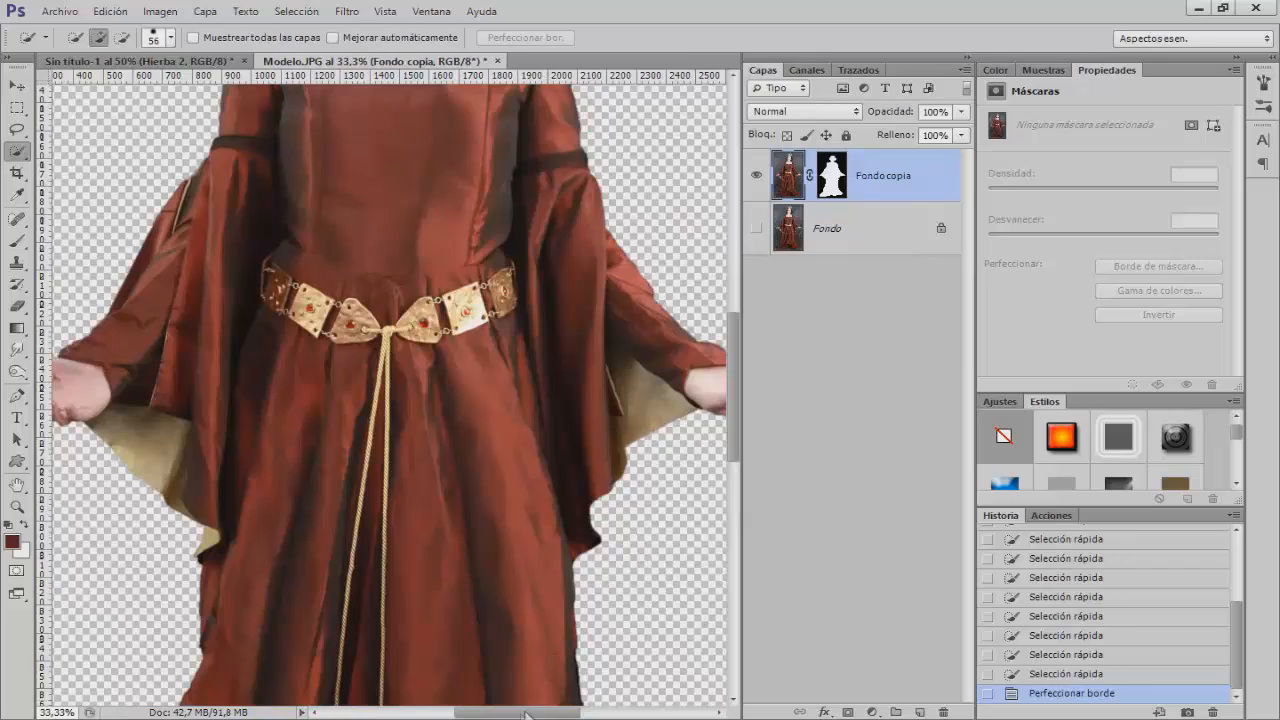
scroll(560, 690, right, 5)
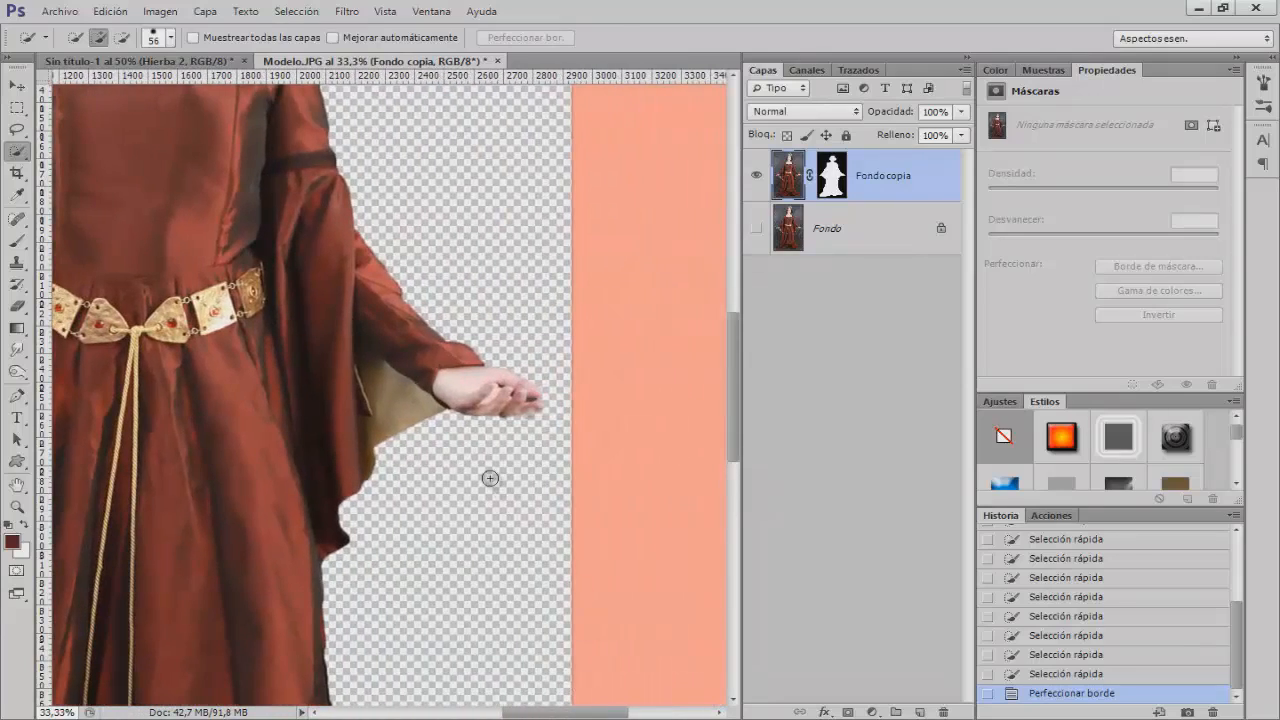
key(ctrl+plus)
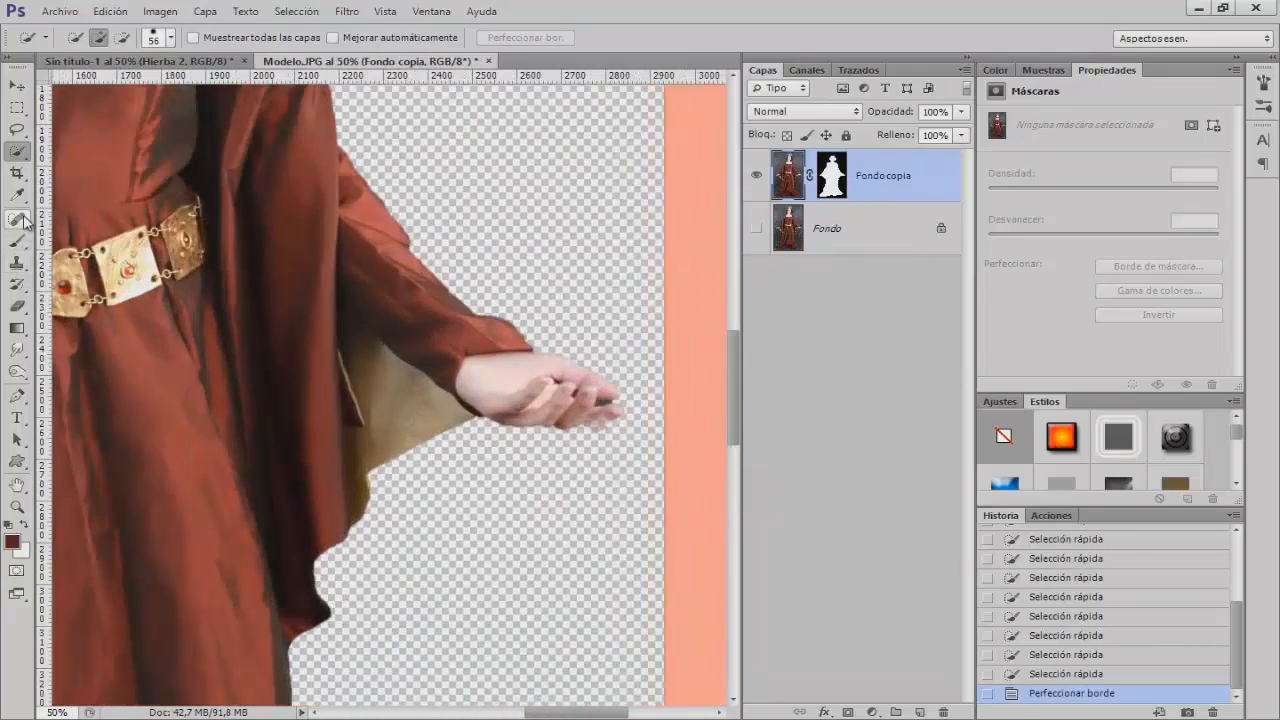
click(17, 240)
right_click(225, 292)
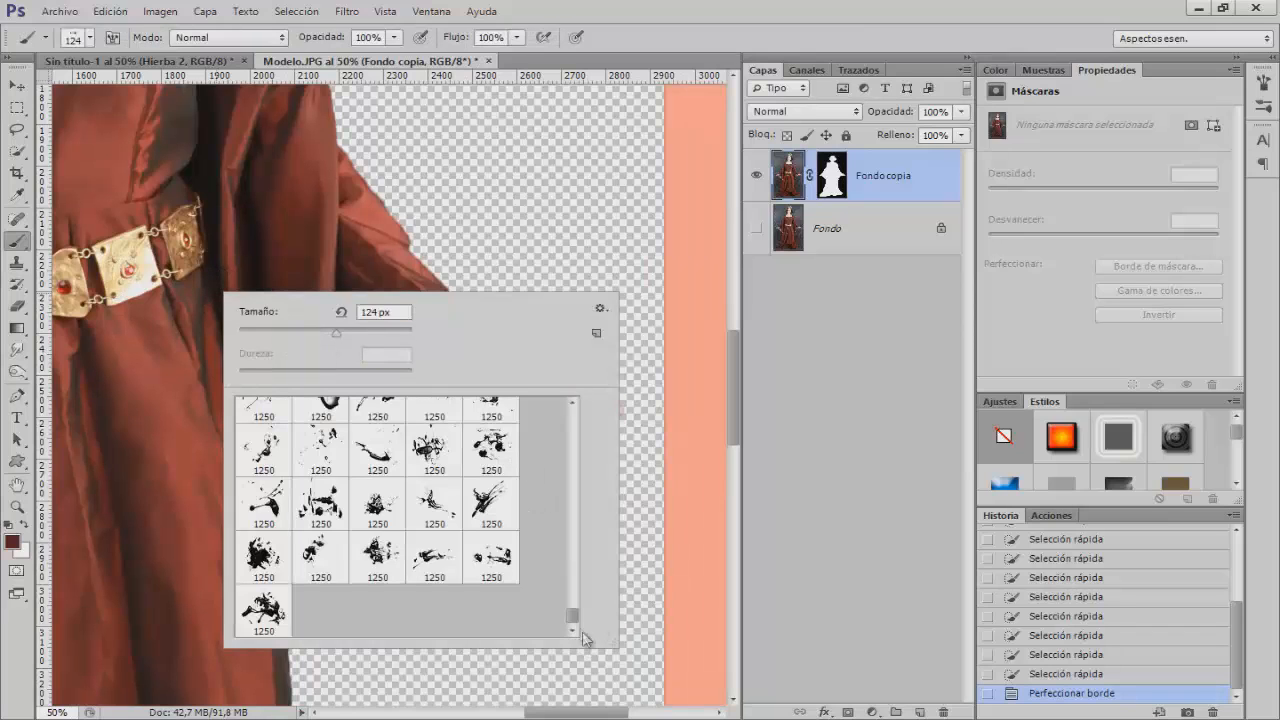
drag(572, 615, 600, 408)
click(264, 426)
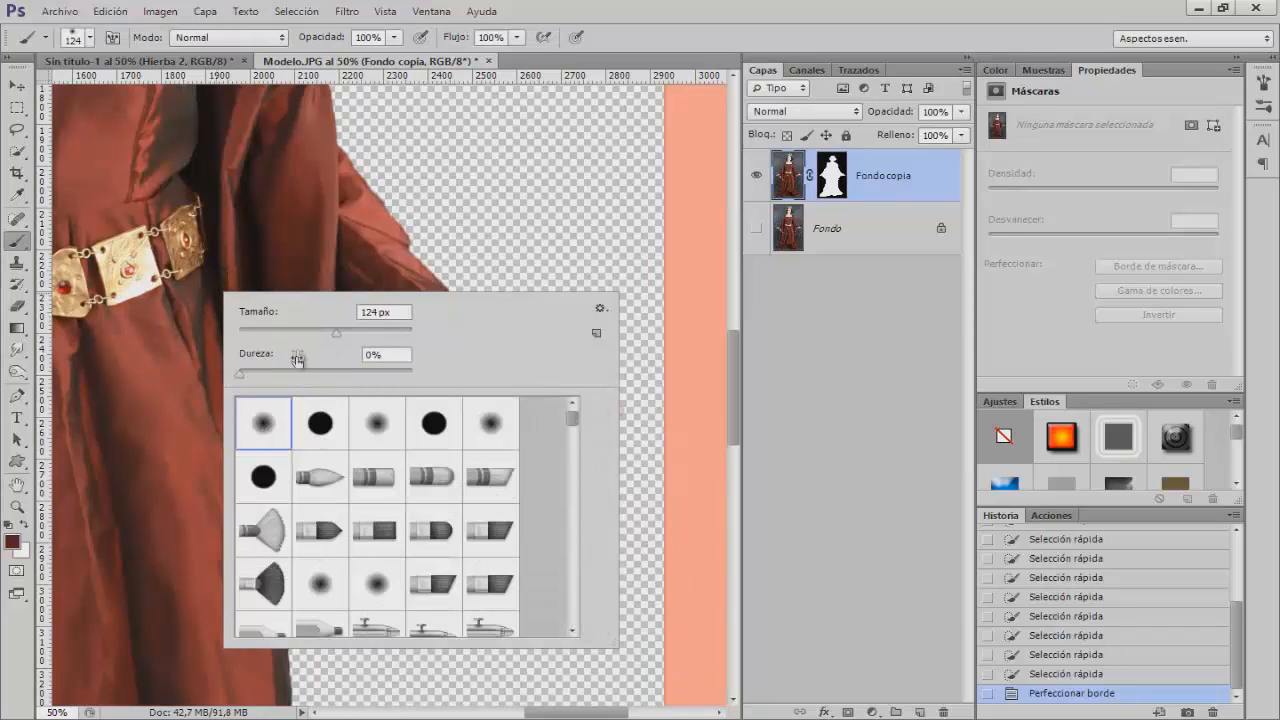
drag(189, 350, 174, 353)
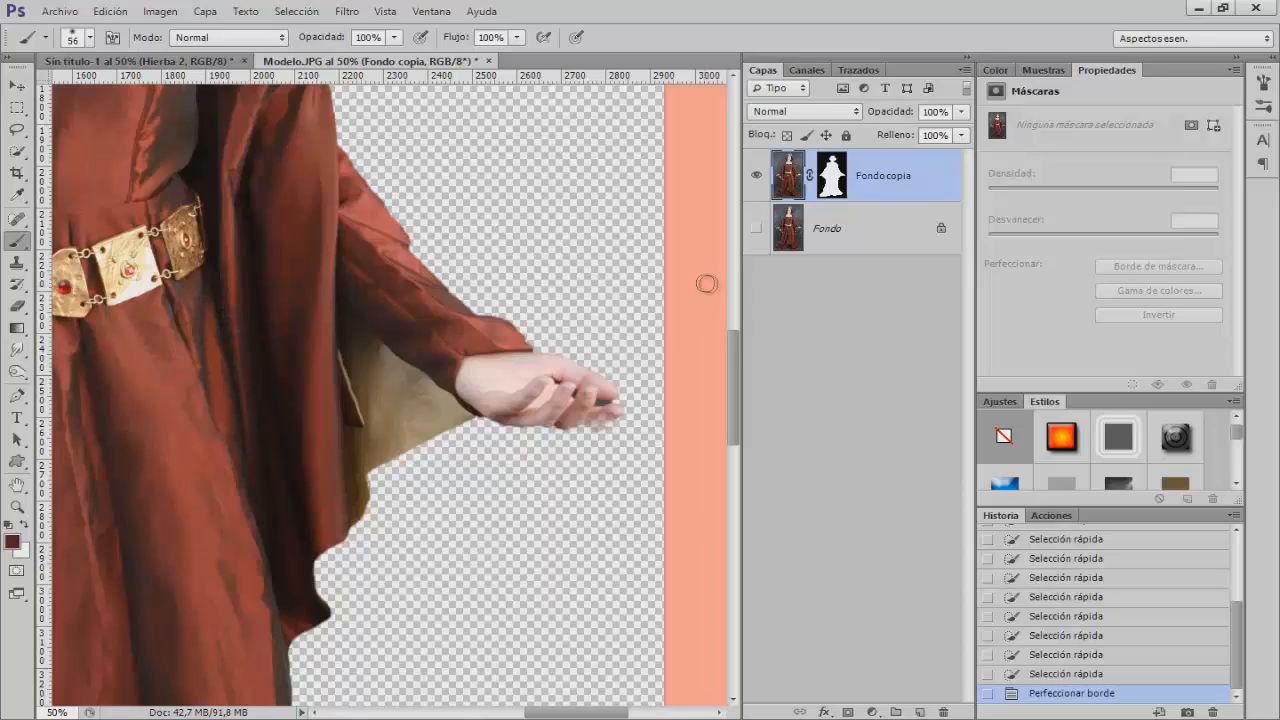
click(24, 528)
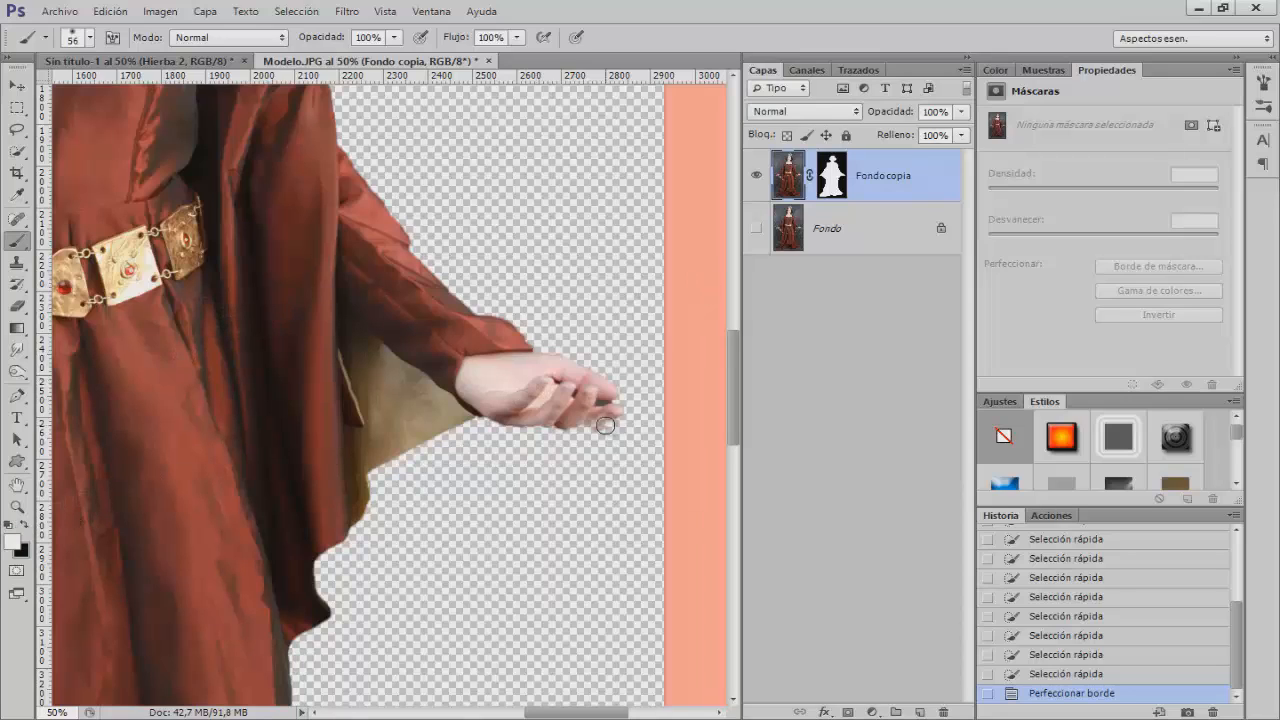
On the Fondo copia layer mask, restore the fingers' lower edge in white with a 28 px brush and hide the excess below them in black
drag(585, 421, 592, 416)
click(828, 180)
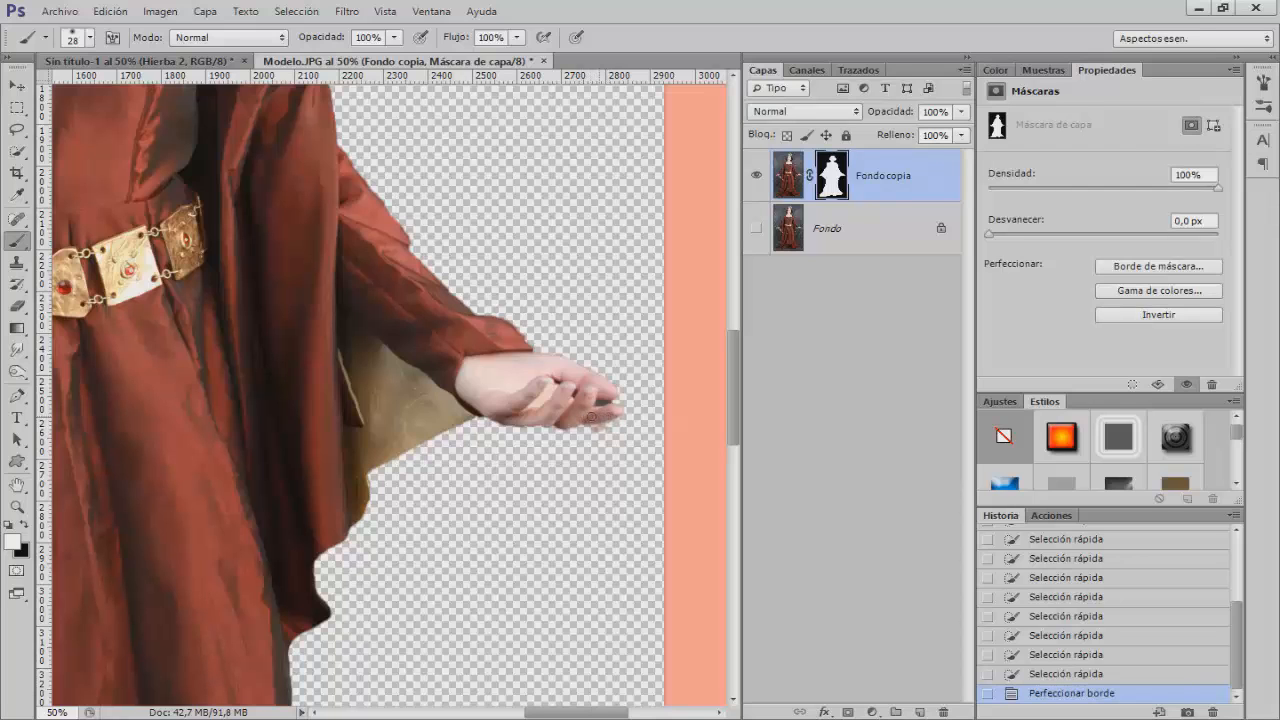
click(563, 418)
key(ctrl+plus)
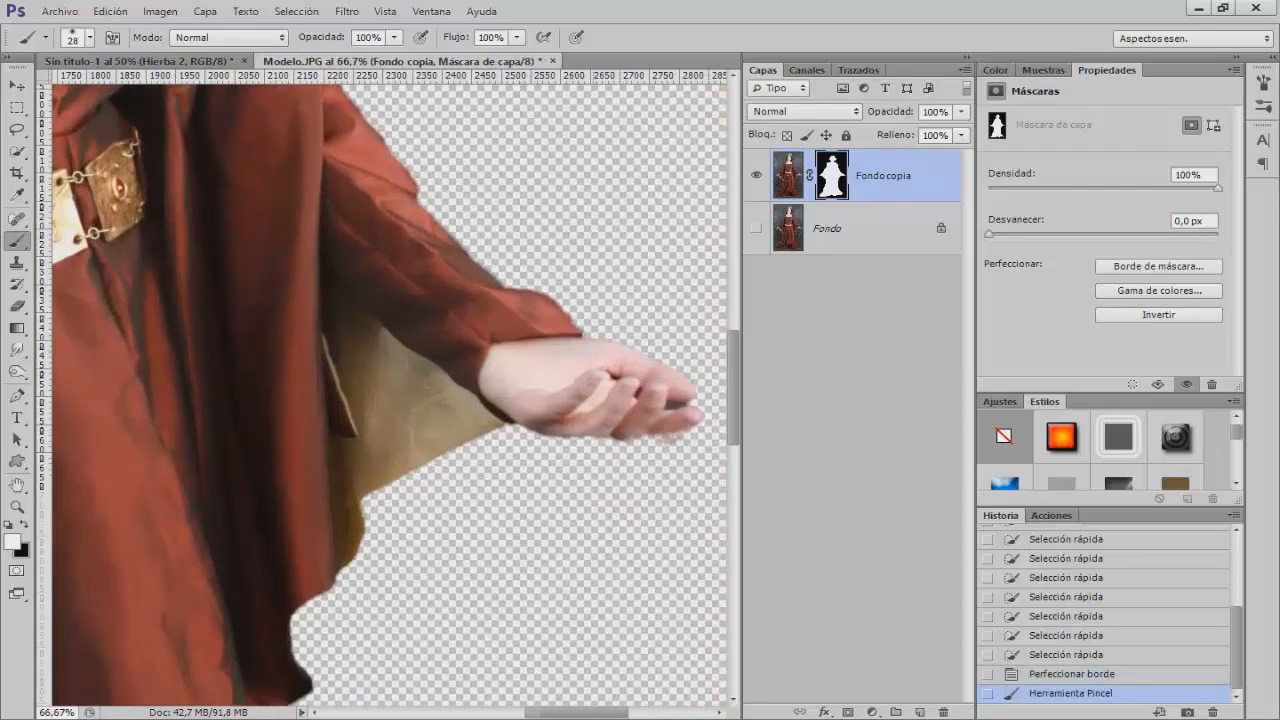
key(x)
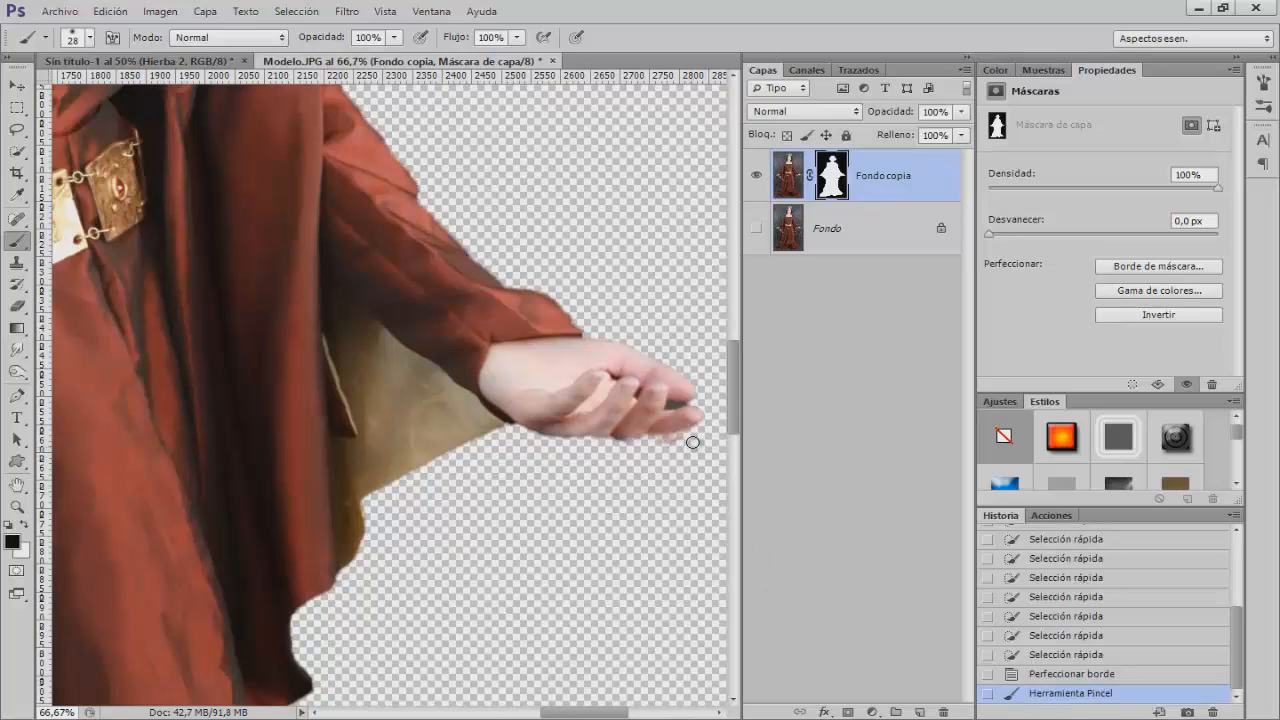
mouse_move(691, 438)
mouse_down()
mouse_move(657, 437)
mouse_move(691, 440)
mouse_up()
key(x)
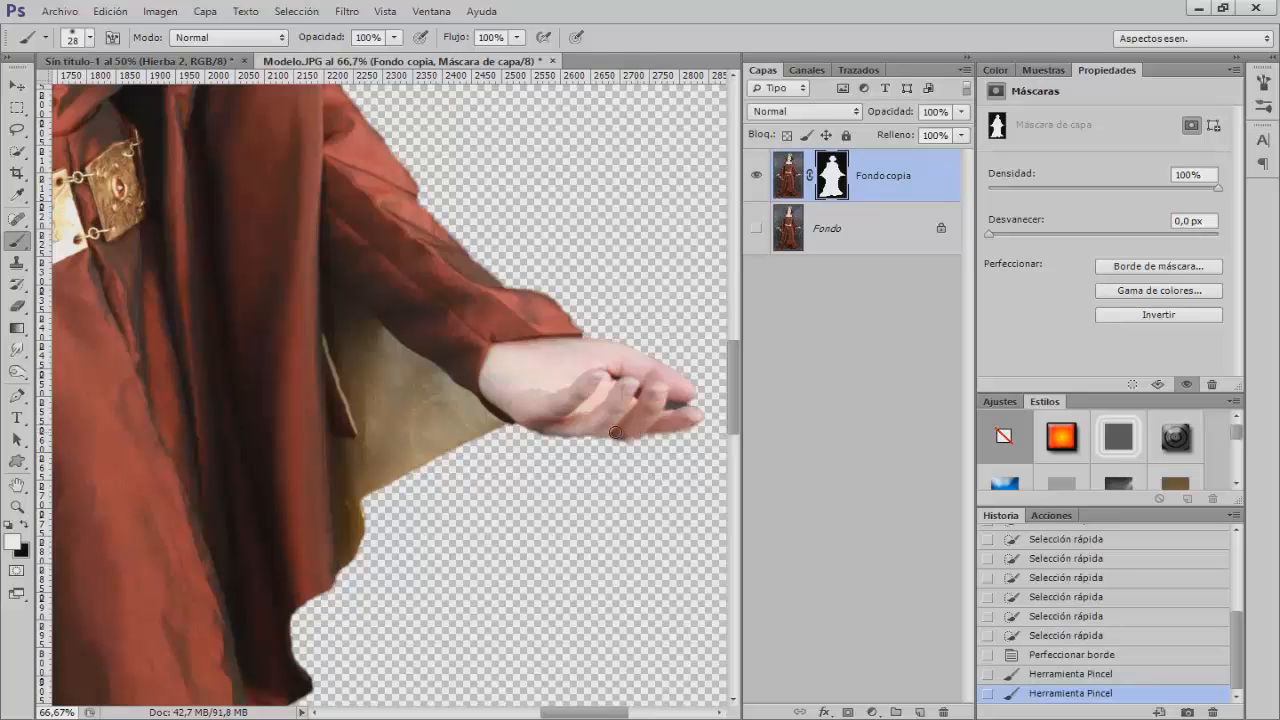
click(591, 428)
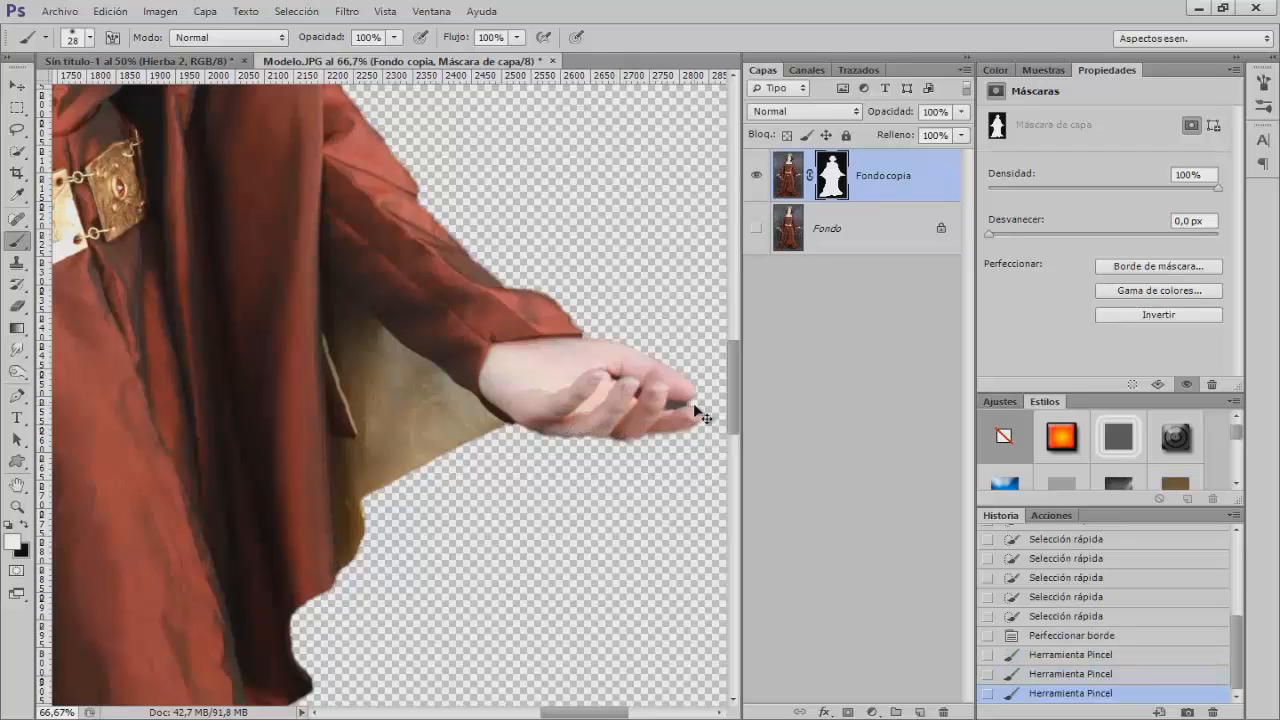
Mask out the dark background gaps between the fingers in black with an 8 px brush
key(ctrl+plus)
drag(575, 712, 602, 712)
drag(558, 416, 570, 407)
key(x)
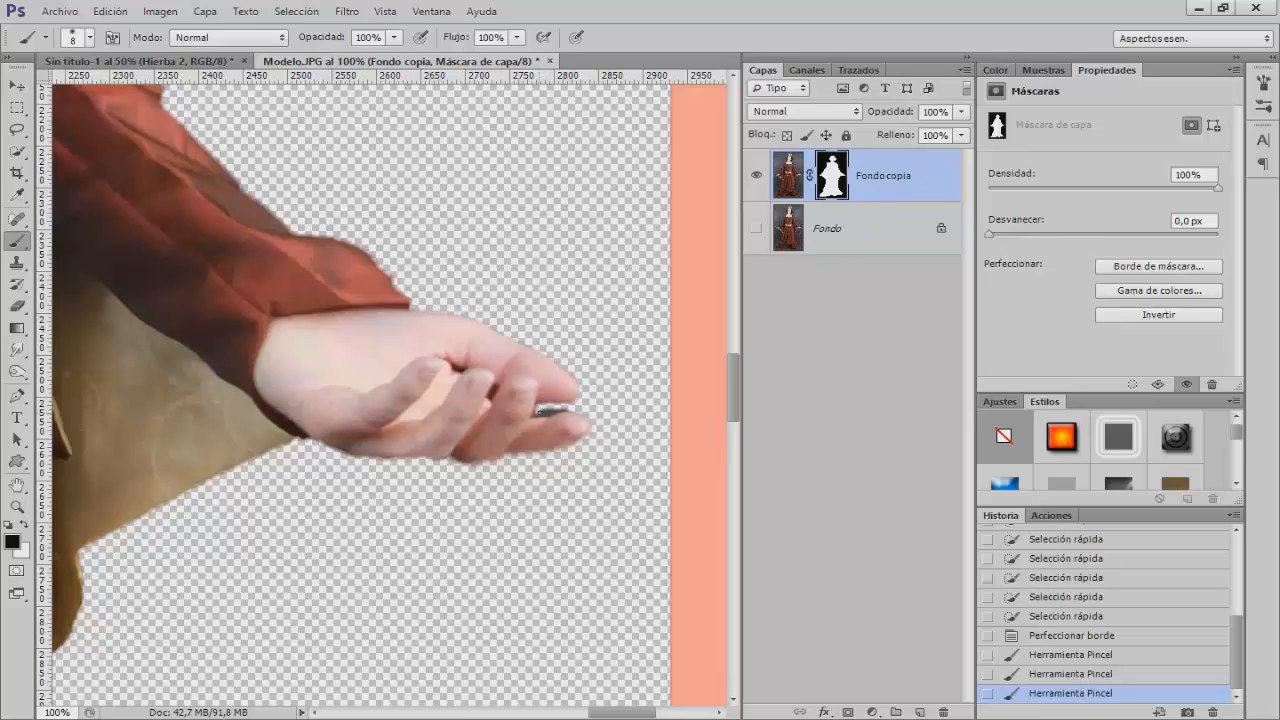
click(556, 409)
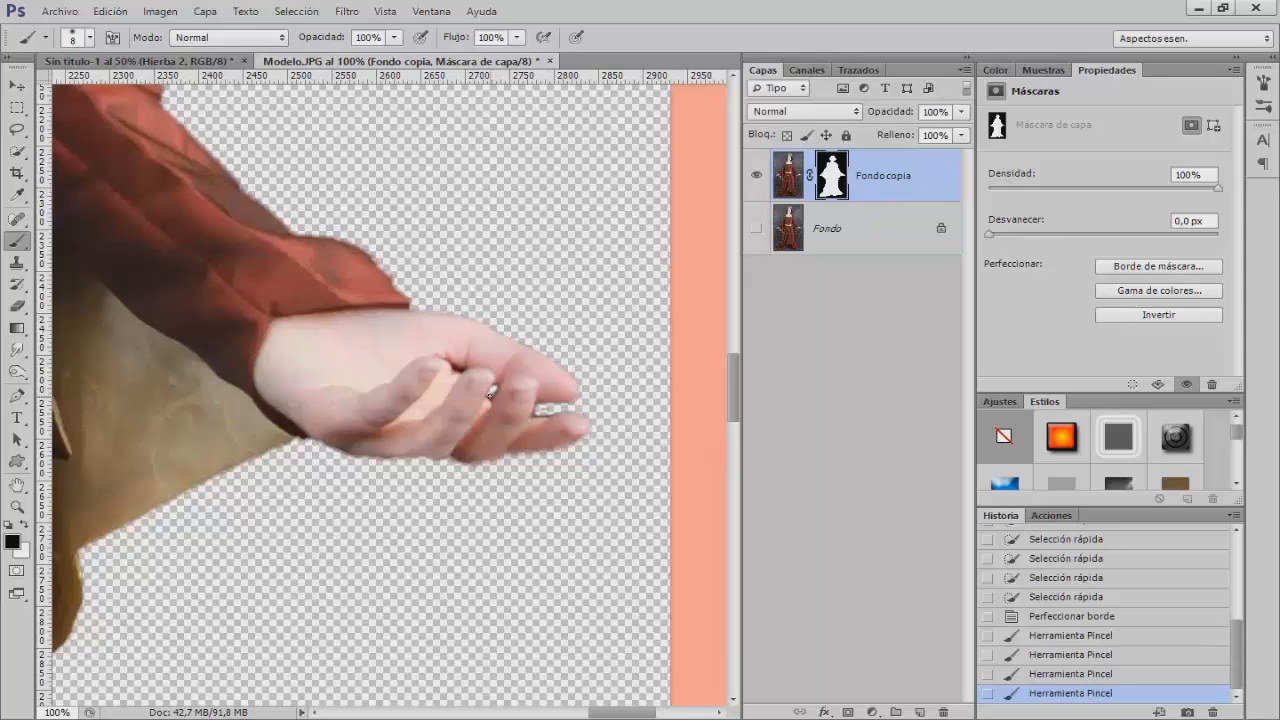
click(481, 383)
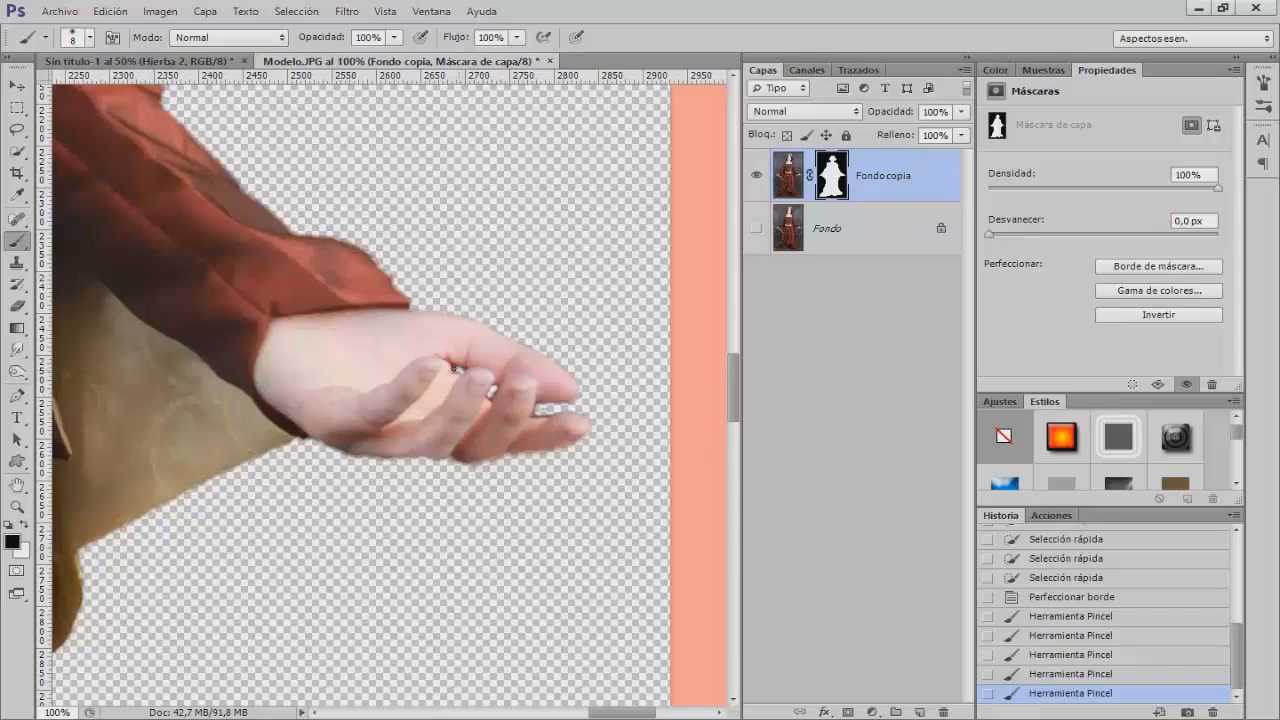
click(456, 369)
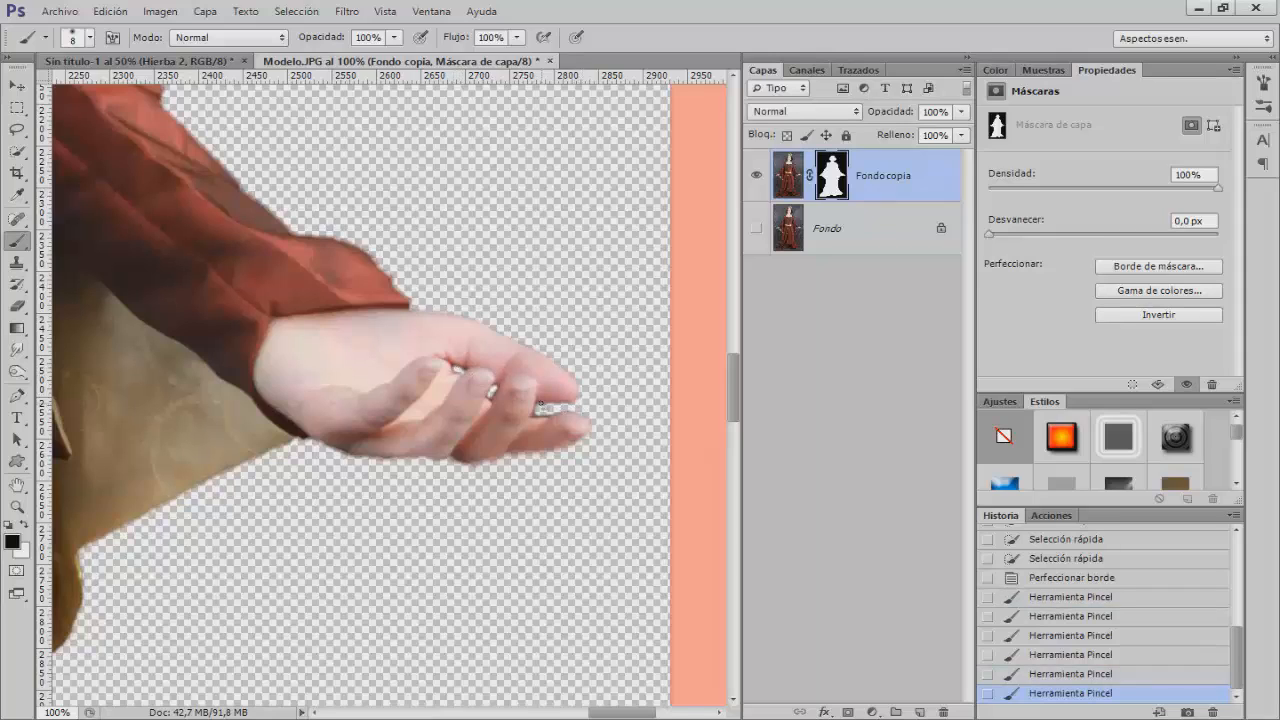
Hide the remaining dark gap between the outer fingers on the layer mask and check the whole cutout down to the dress hem
click(558, 410)
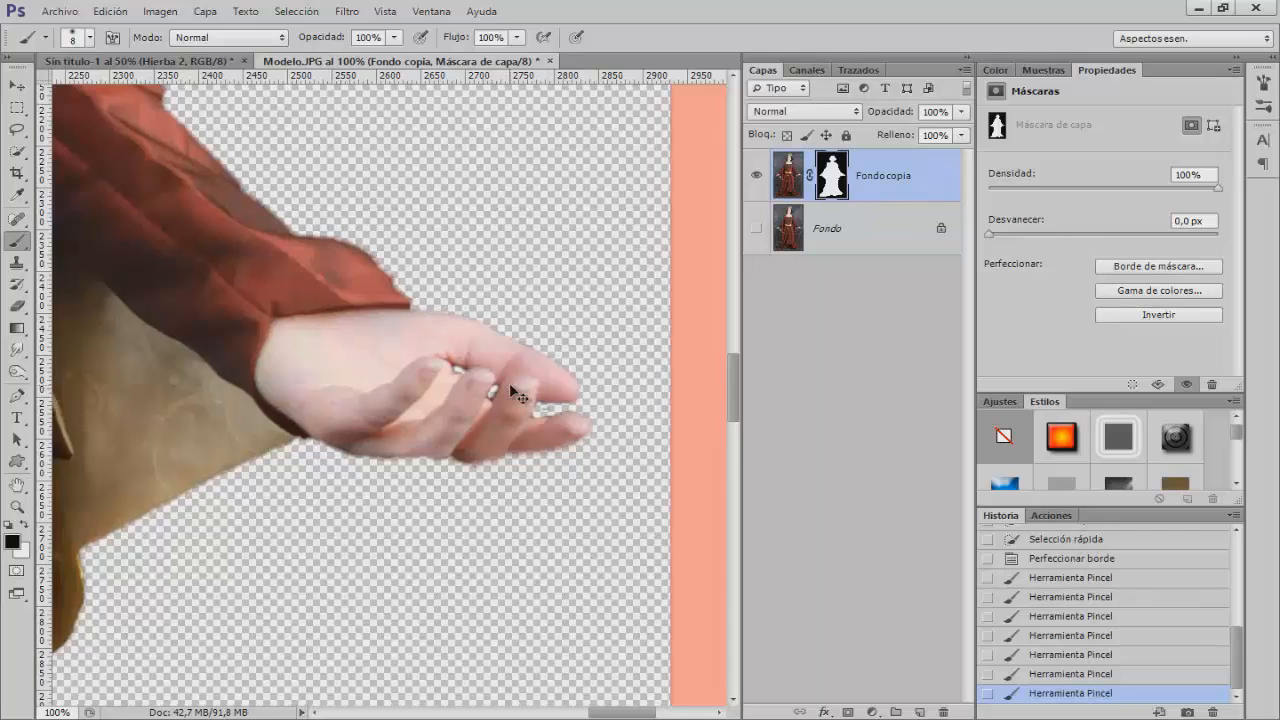
key(ctrl+minus)
key(ctrl+minus)
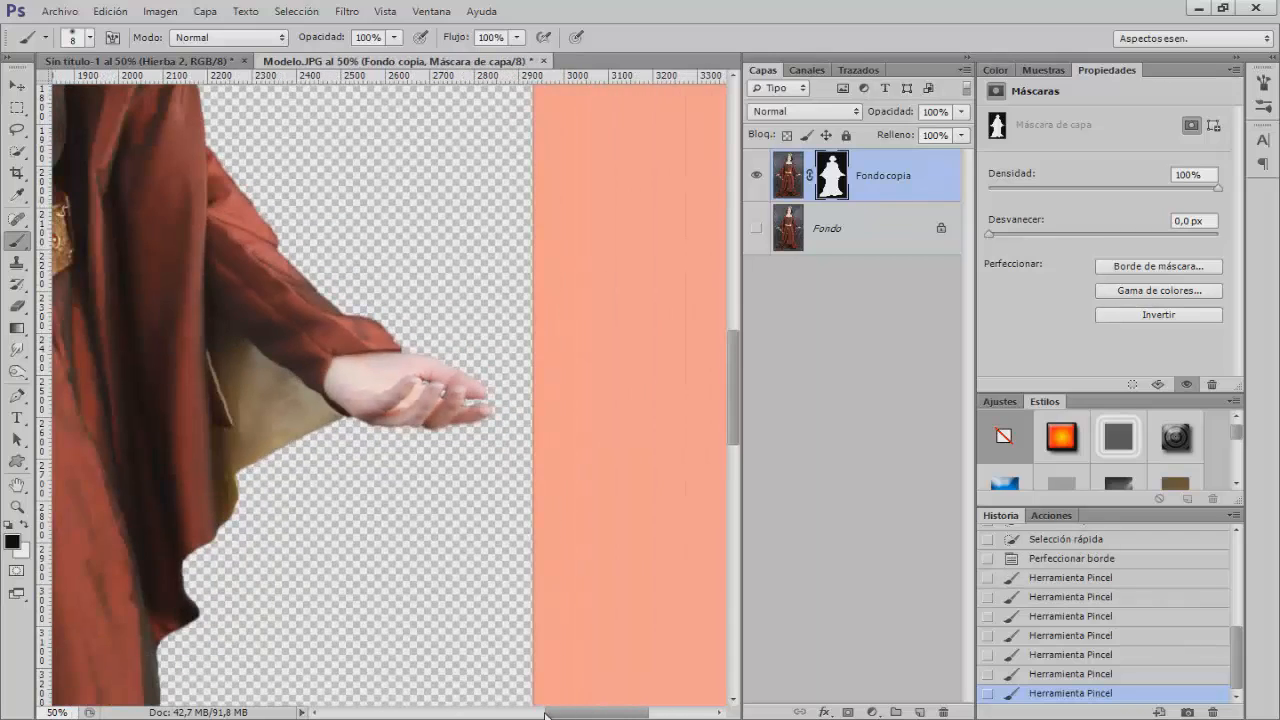
drag(545, 714, 483, 711)
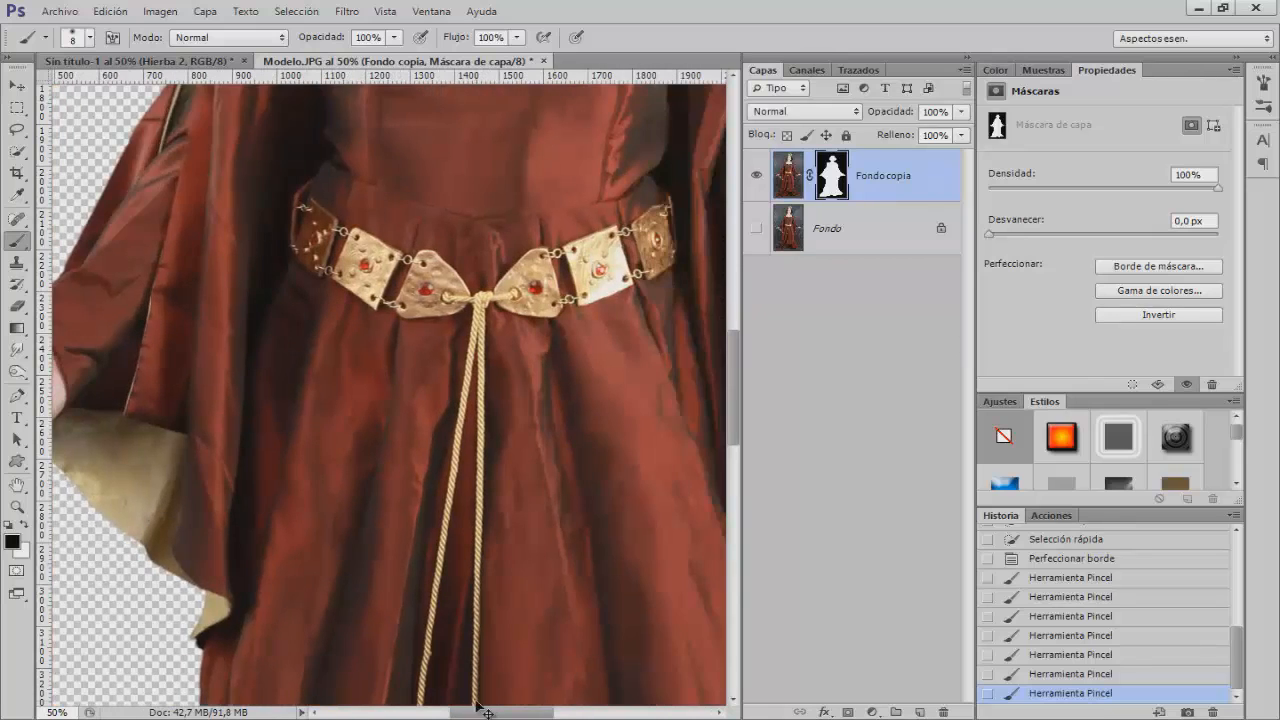
key(ctrl+minus)
scroll(592, 376, up, 10)
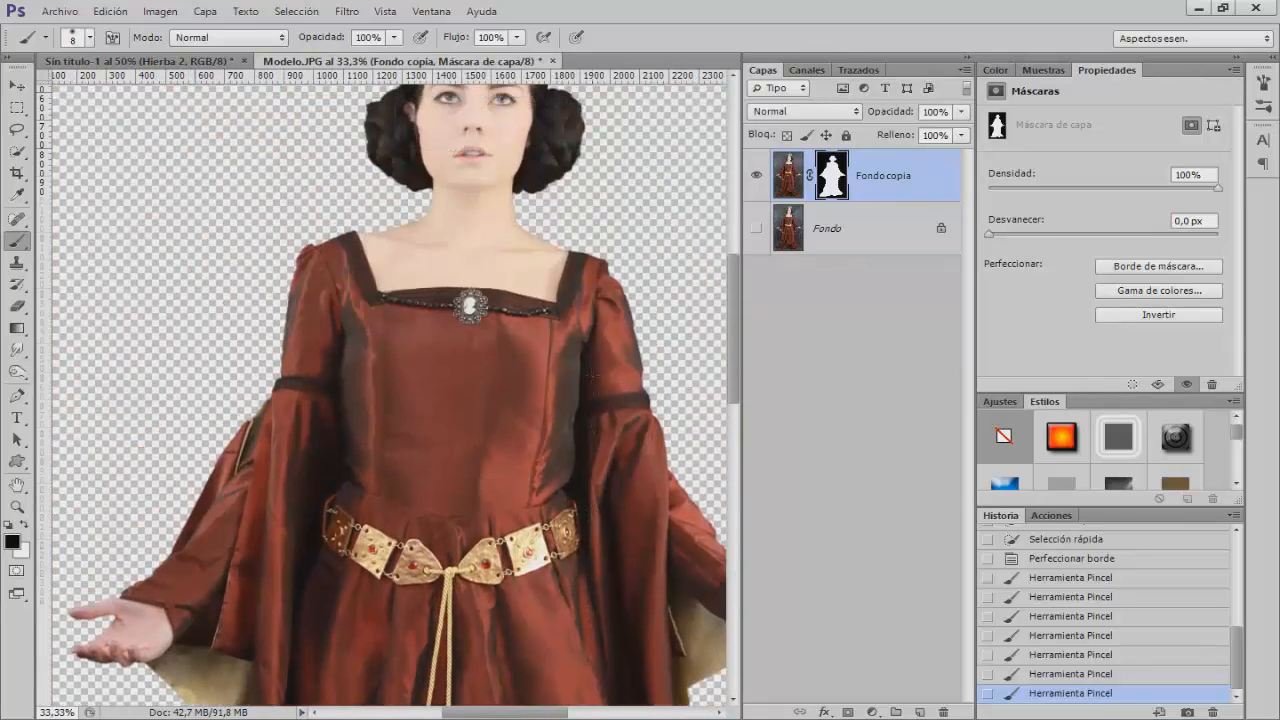
scroll(592, 376, down, 15)
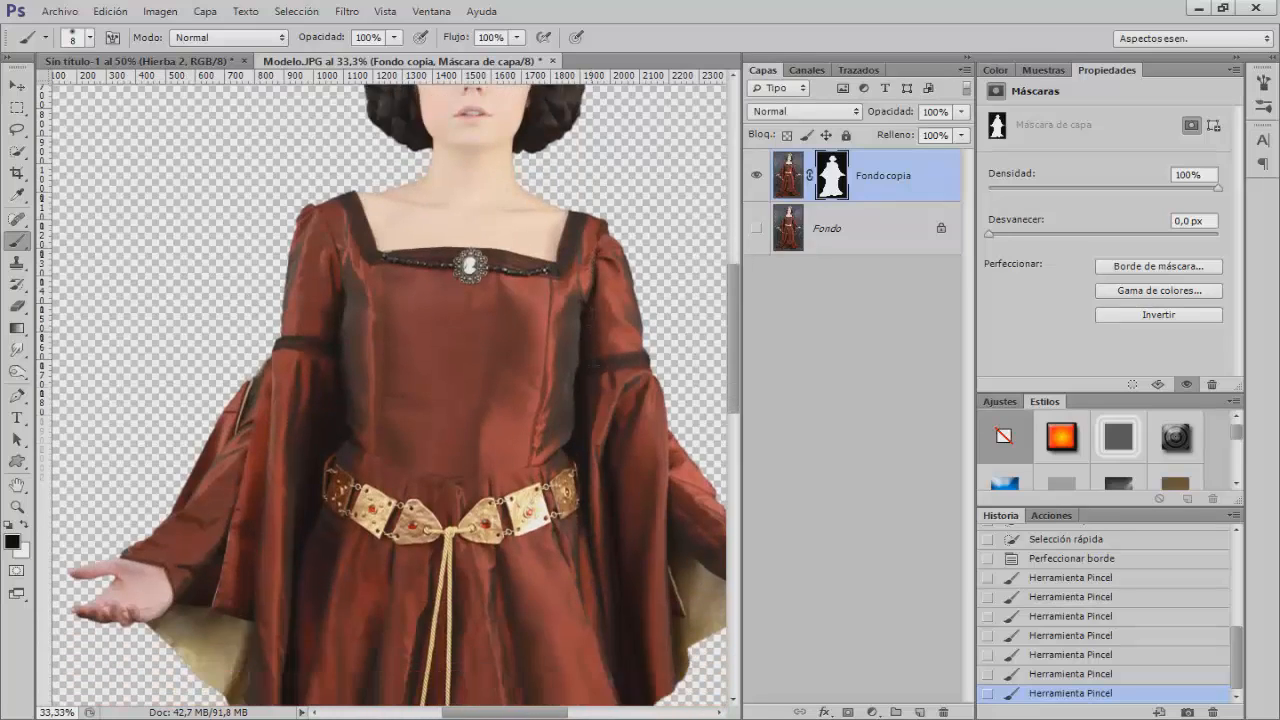
scroll(535, 392, down, 10)
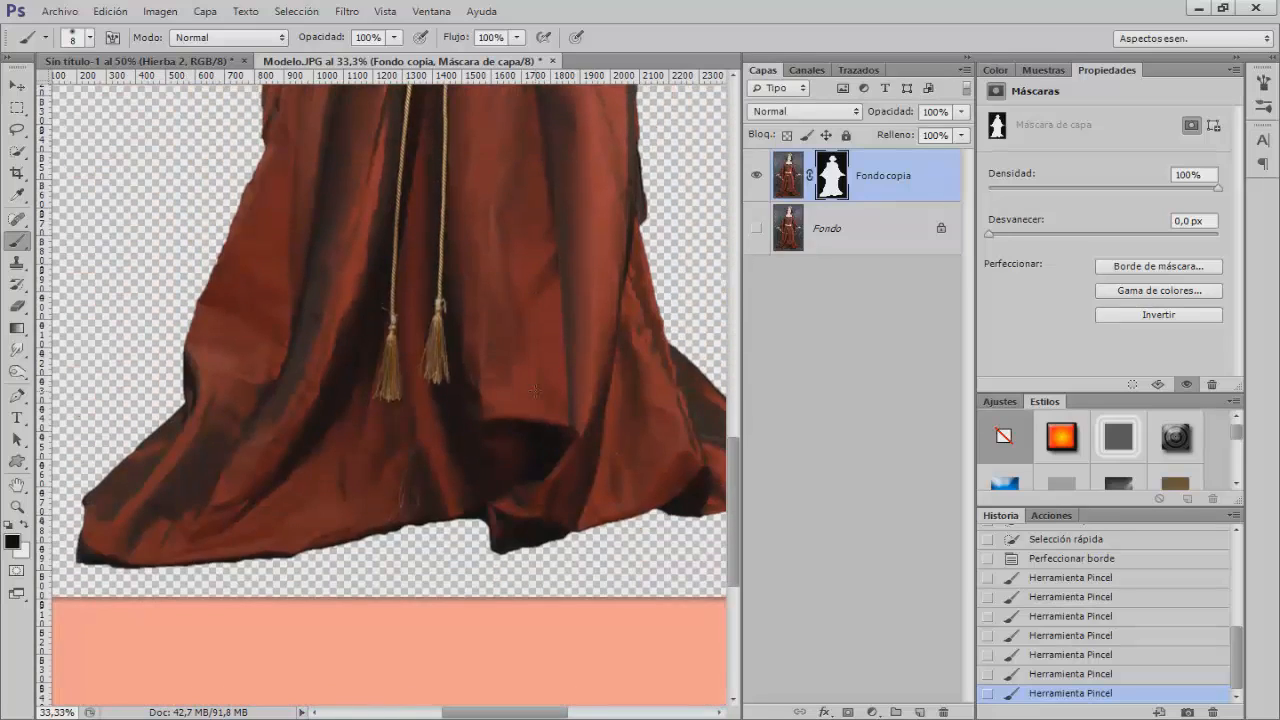
key(ctrl+0)
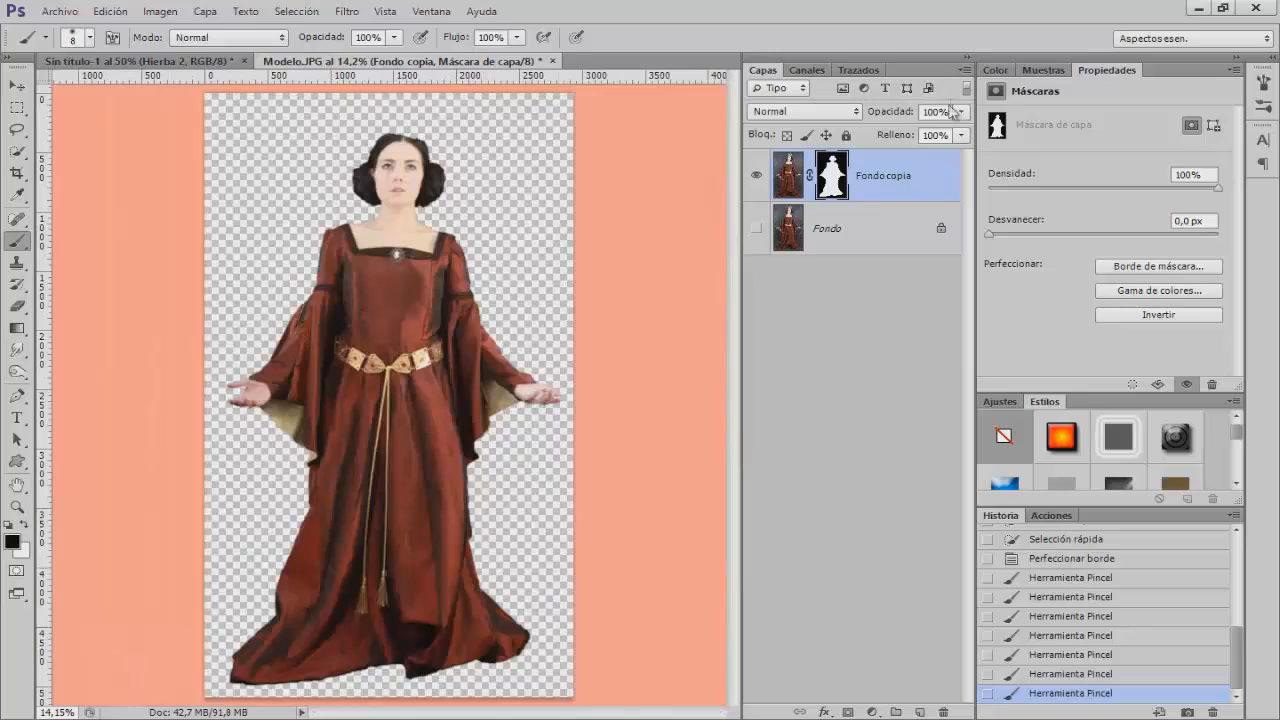
Rename the cut-out model layer as Chica and copy it with its mask into the Sin título-1 document
double_click(889, 176)
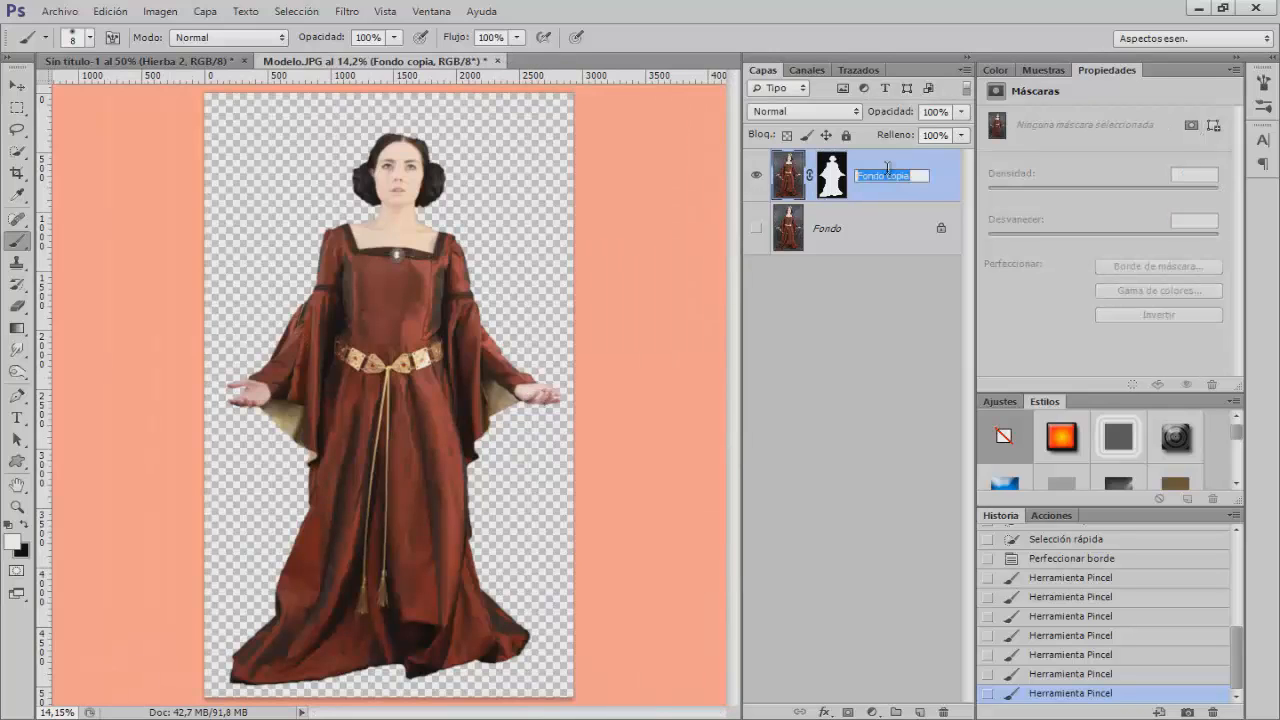
text(Chica)
key(Return)
click(18, 86)
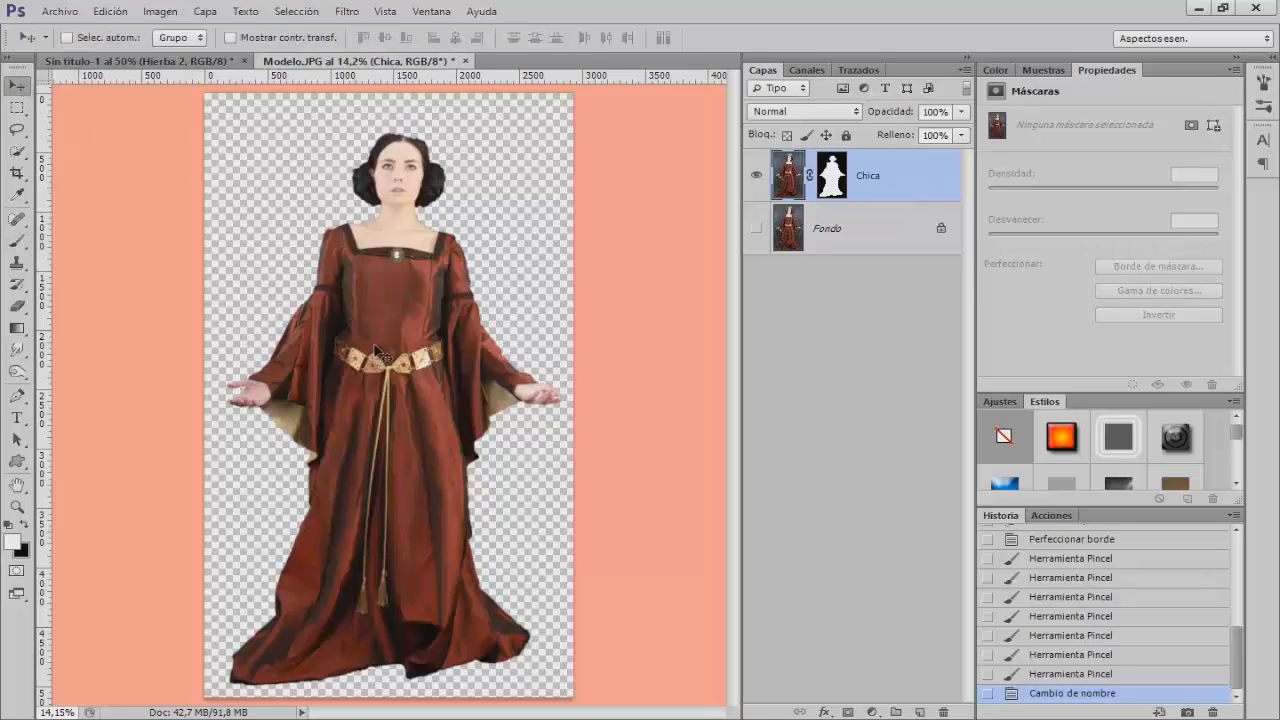
drag(378, 354, 440, 312)
Scale the Chica layer proportionally to 27% with Free Transform
key(ctrl+t)
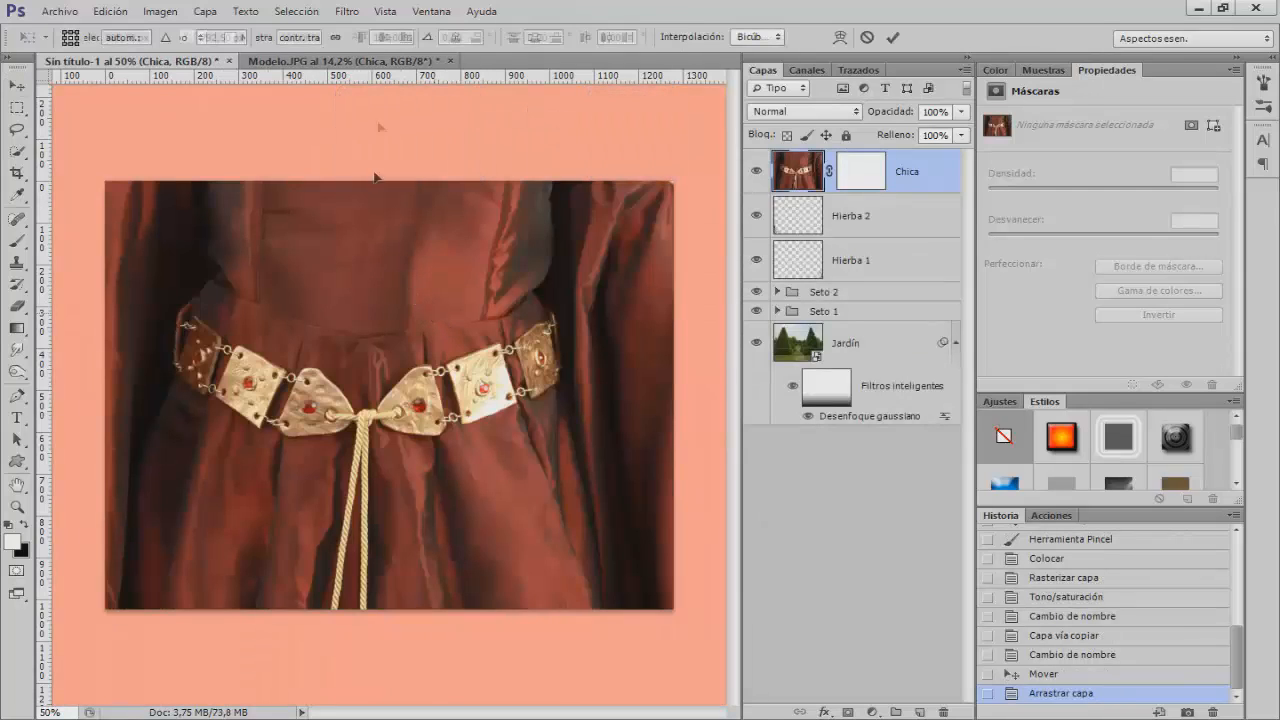
click(335, 37)
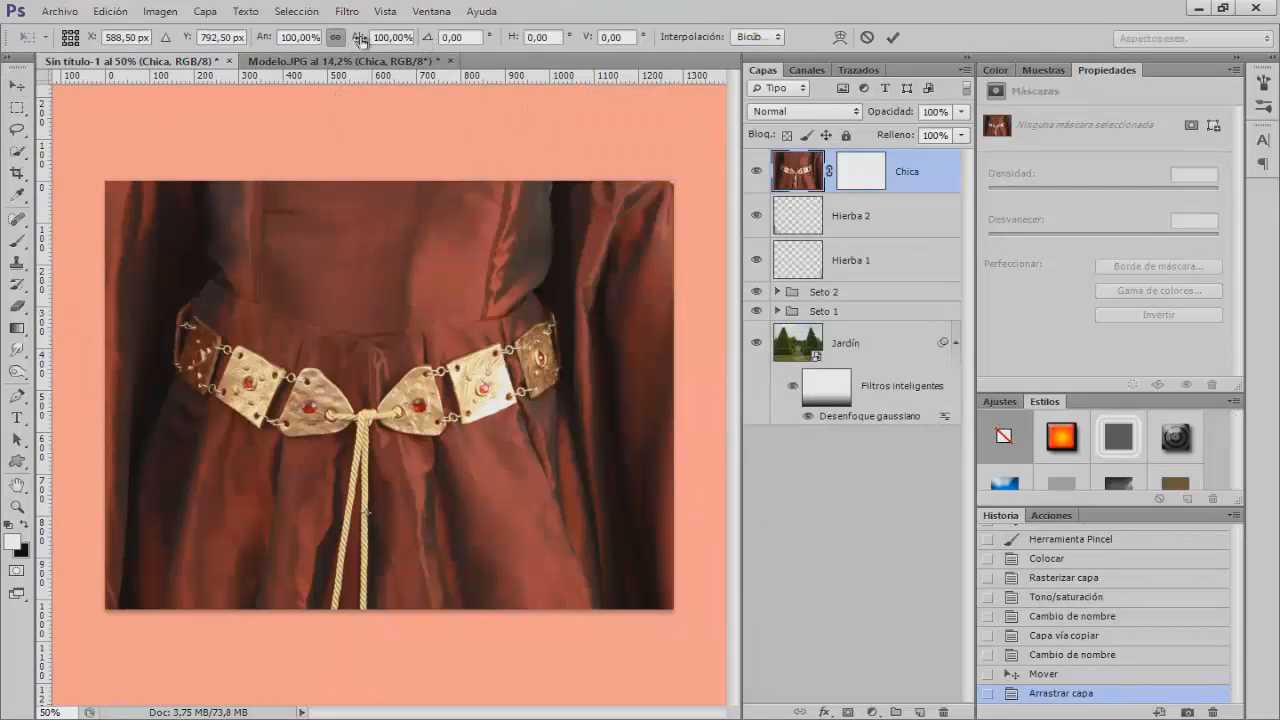
drag(359, 40, 294, 46)
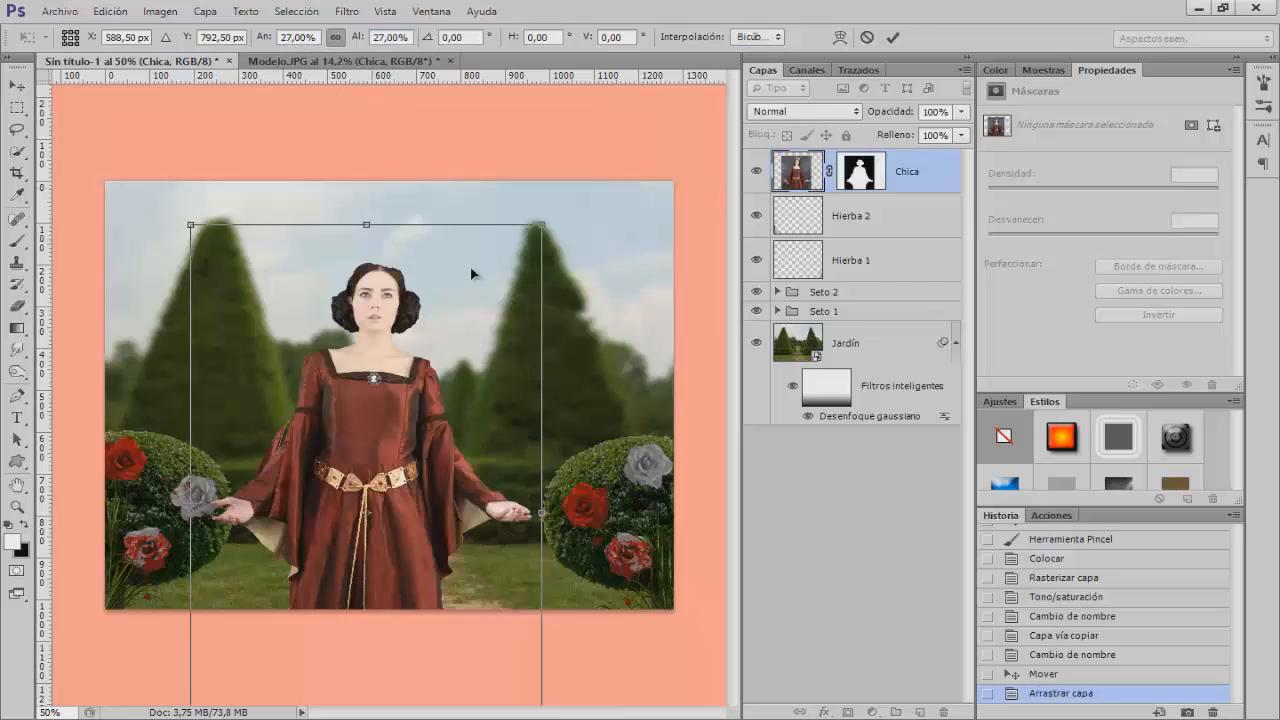
Position the scaled model between the two rose bushes, centred at about X 654 px and Y 703 px, and apply the transform
drag(369, 450, 397, 393)
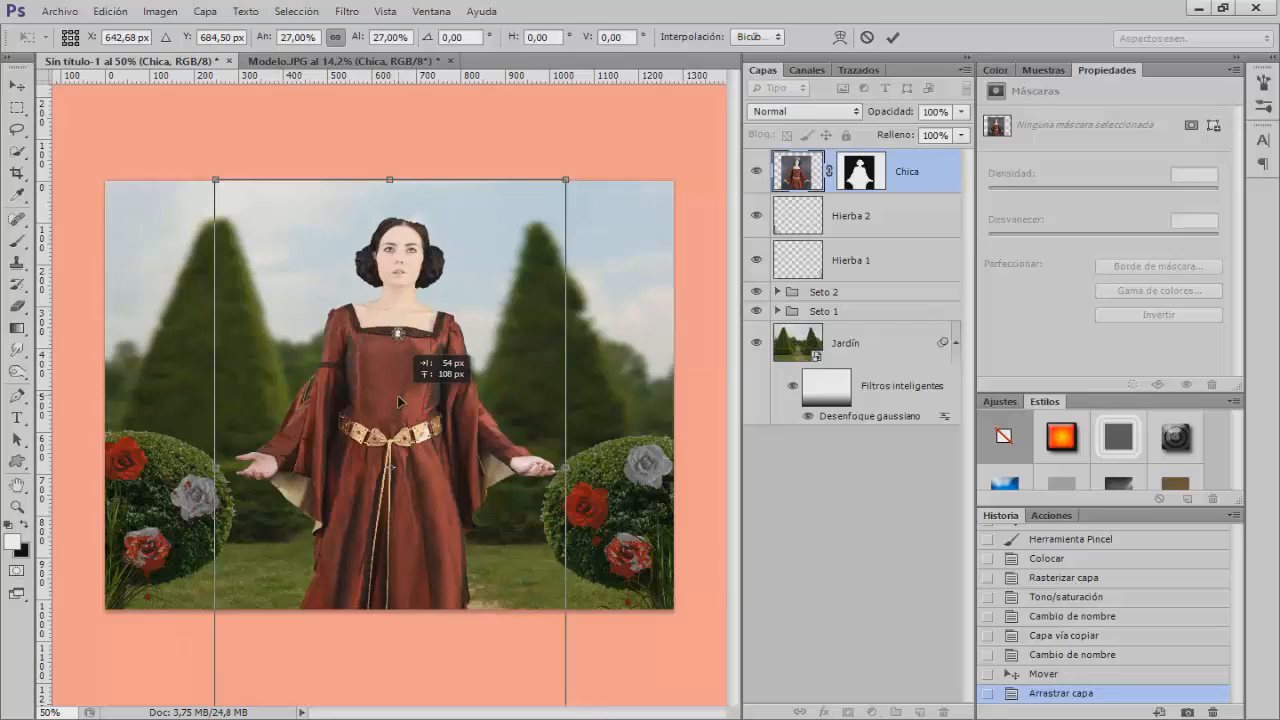
drag(397, 395, 399, 404)
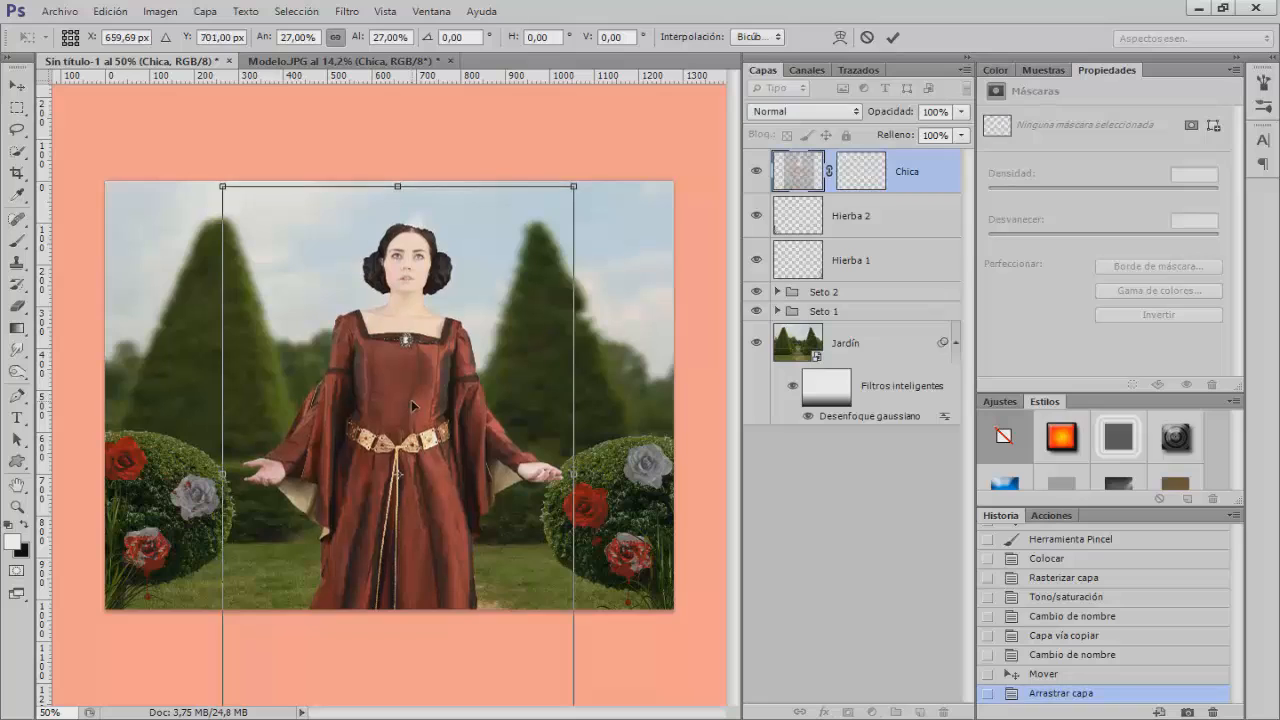
key(Down)
key(Down)
key(Left)
key(Left)
key(Left)
key(Up)
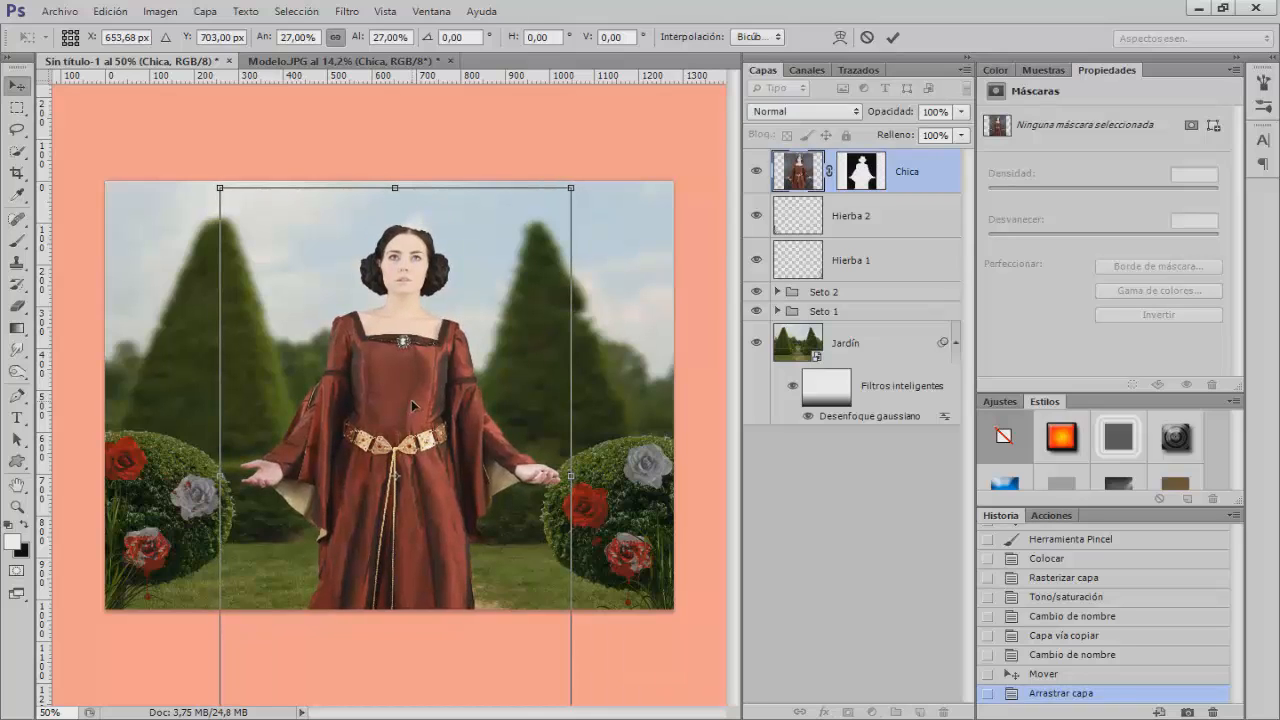
key(Return)
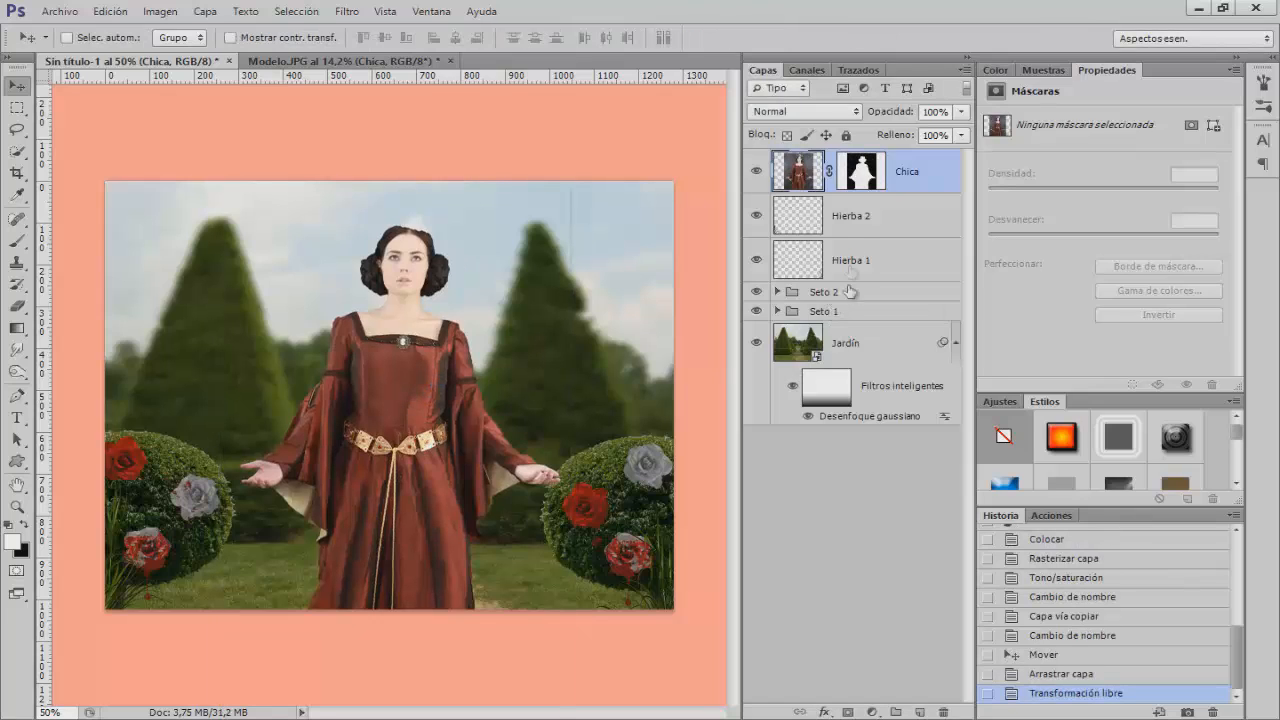
Scale the Hierba 2 layer and the Seto 1 group together to about 96%, shrinking that bush towards its outer lower corner
click(850, 230)
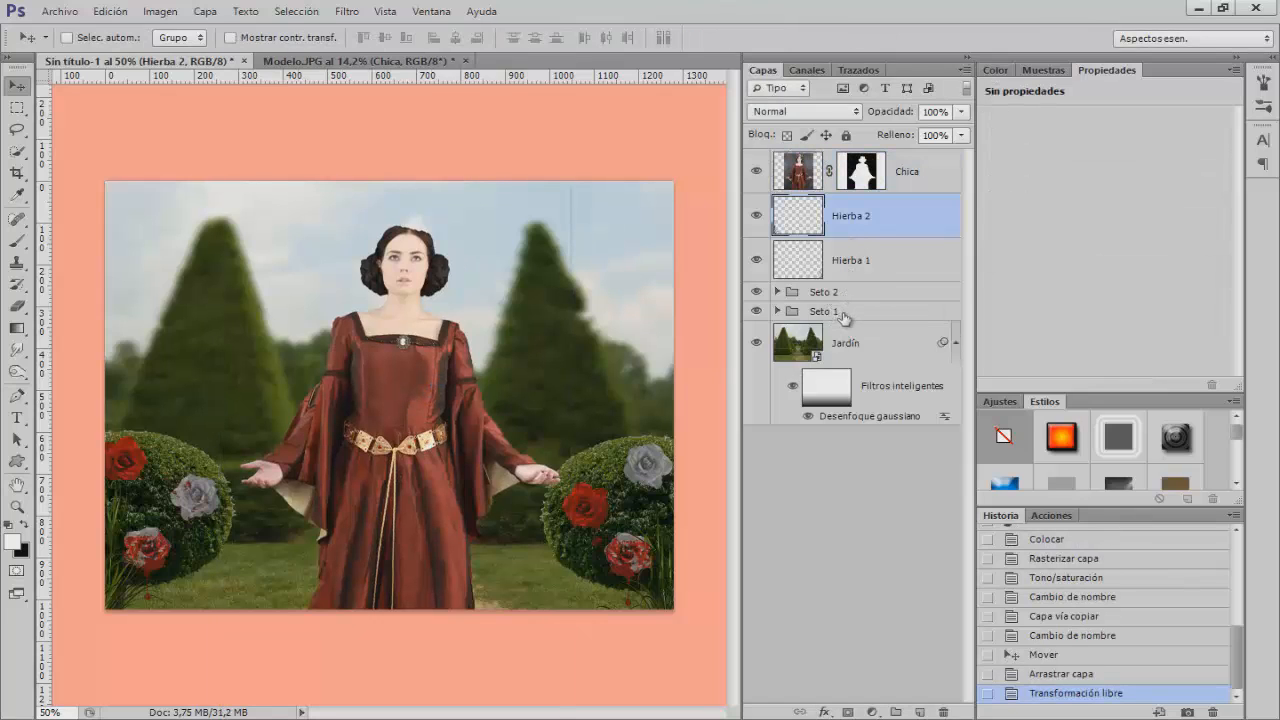
shift+click(843, 312)
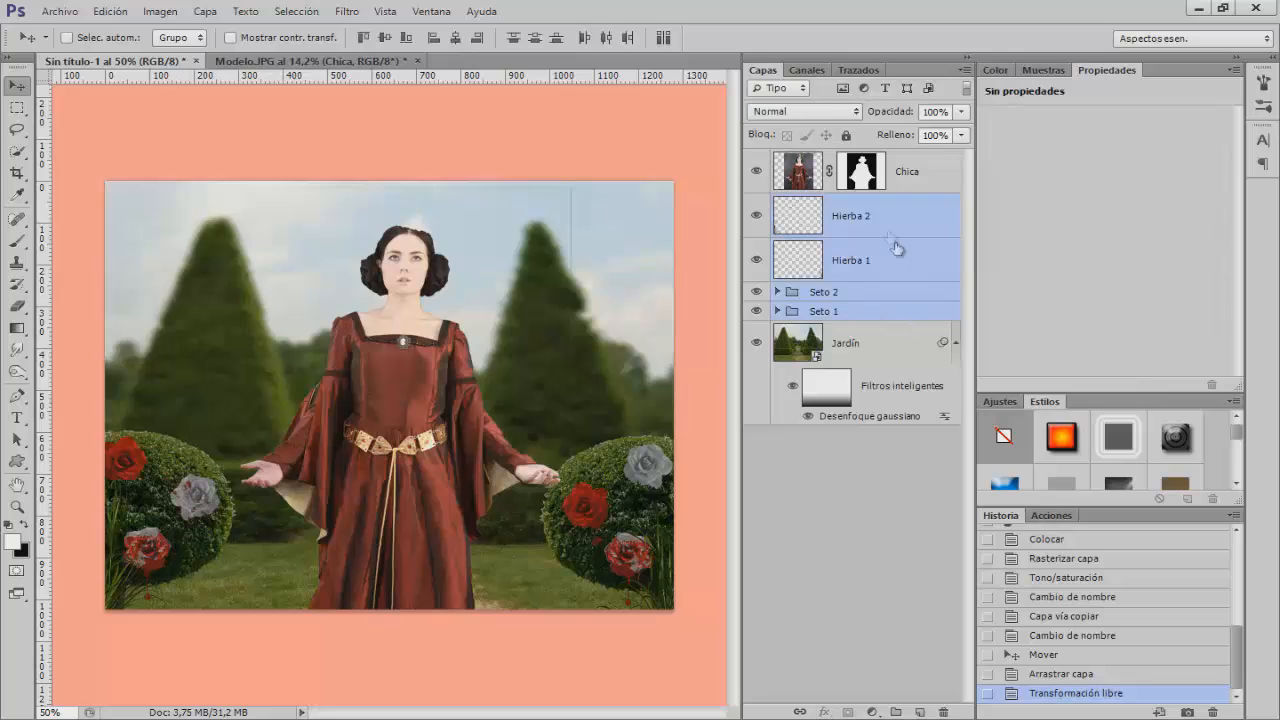
click(829, 315)
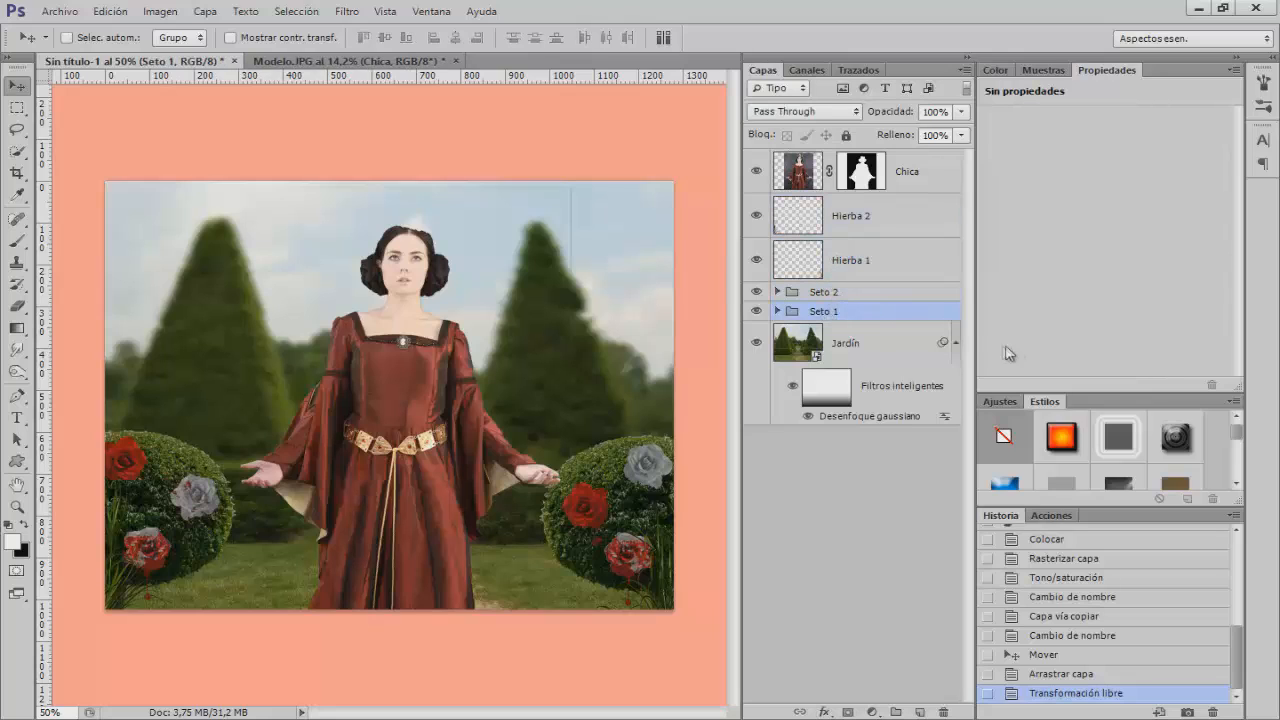
ctrl+click(862, 222)
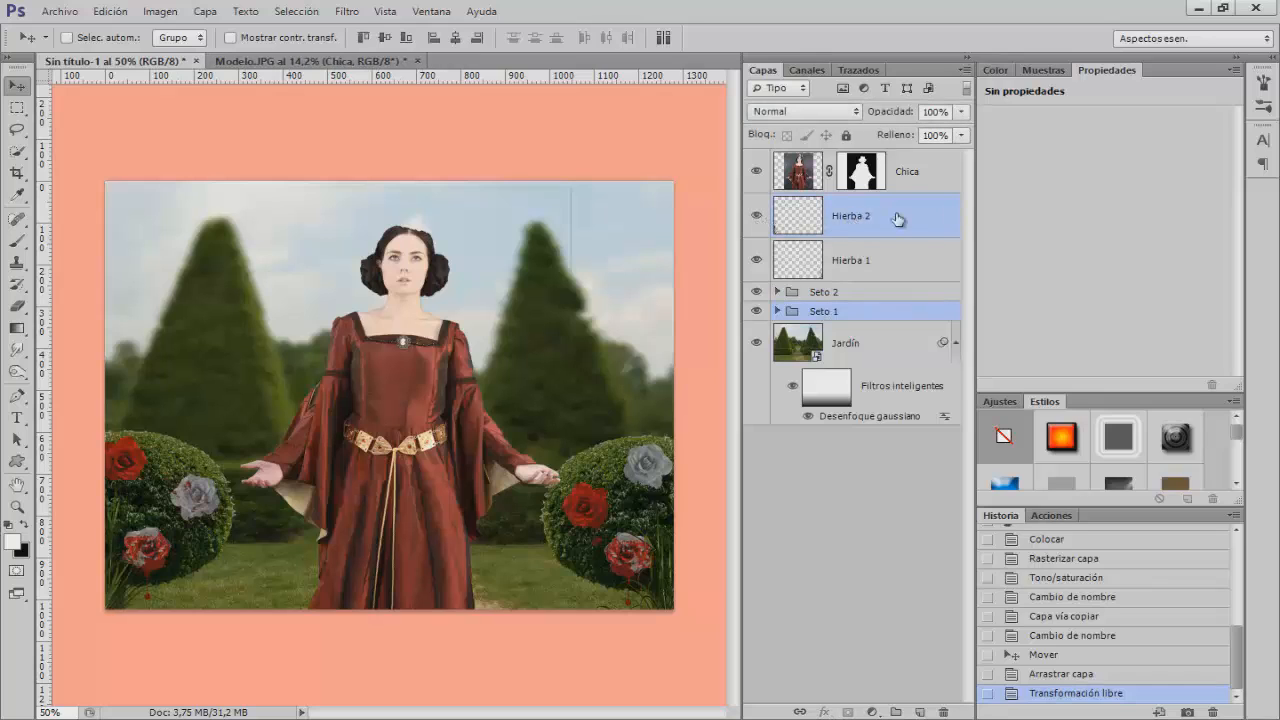
key(ctrl+t)
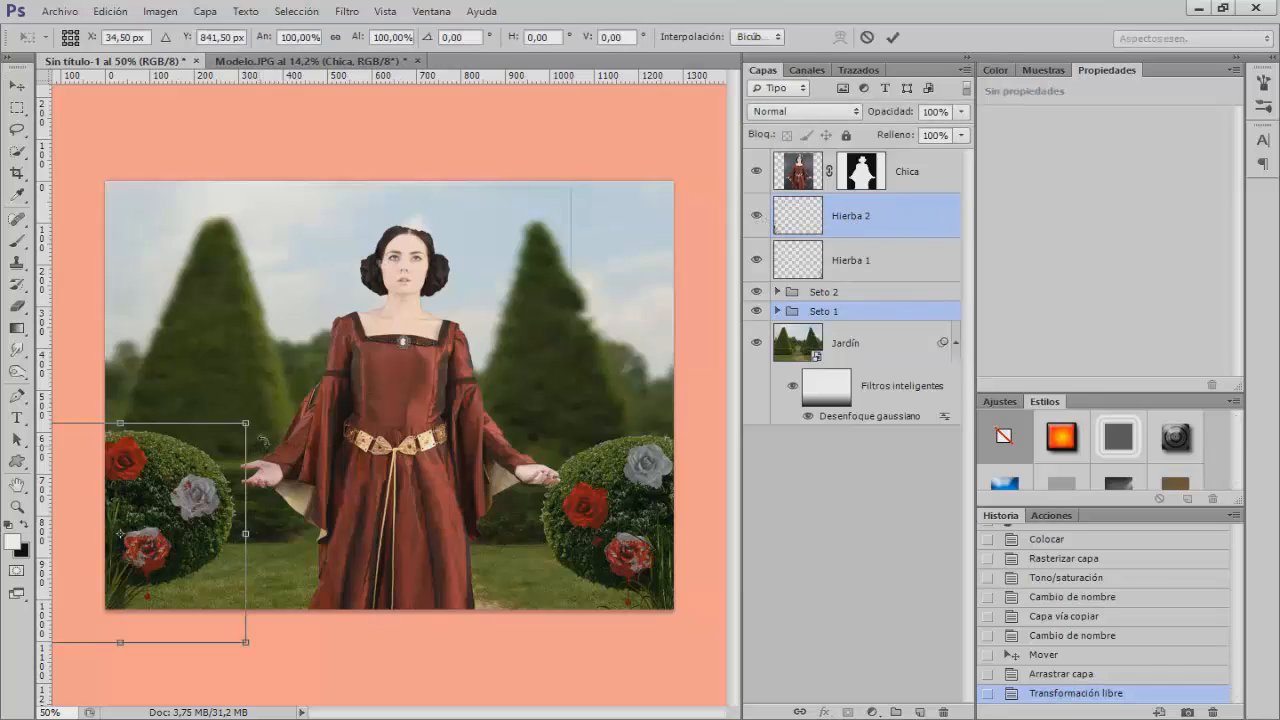
drag(246, 424, 240, 429)
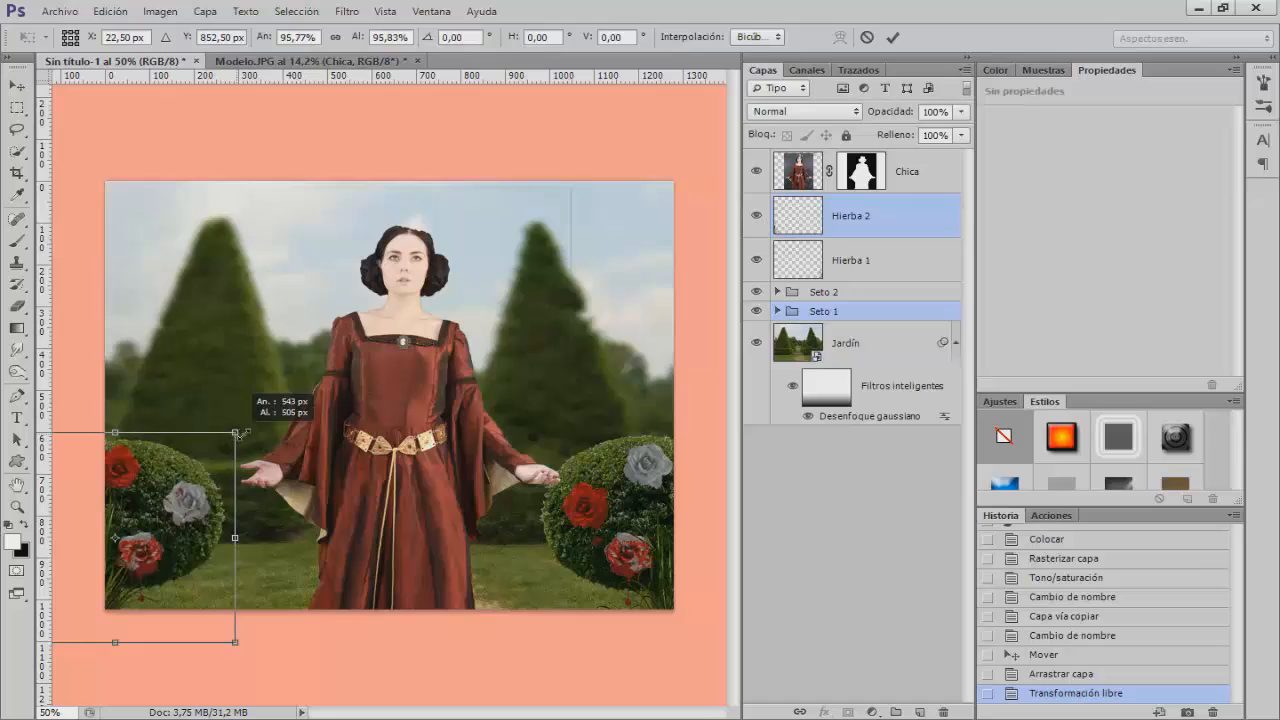
key(Return)
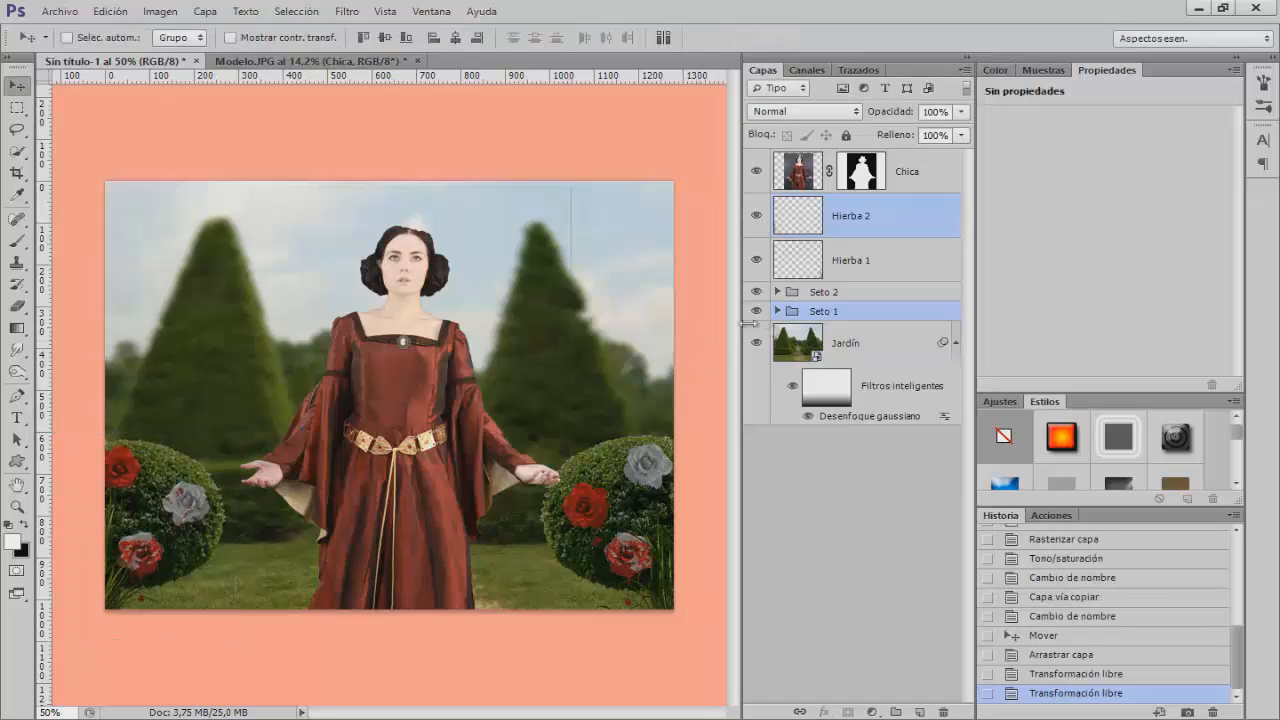
Scale the Hierba 1 layer and the Seto 2 group together to about 93%, clearing the bush from the model's hand
click(852, 295)
ctrl+click(889, 277)
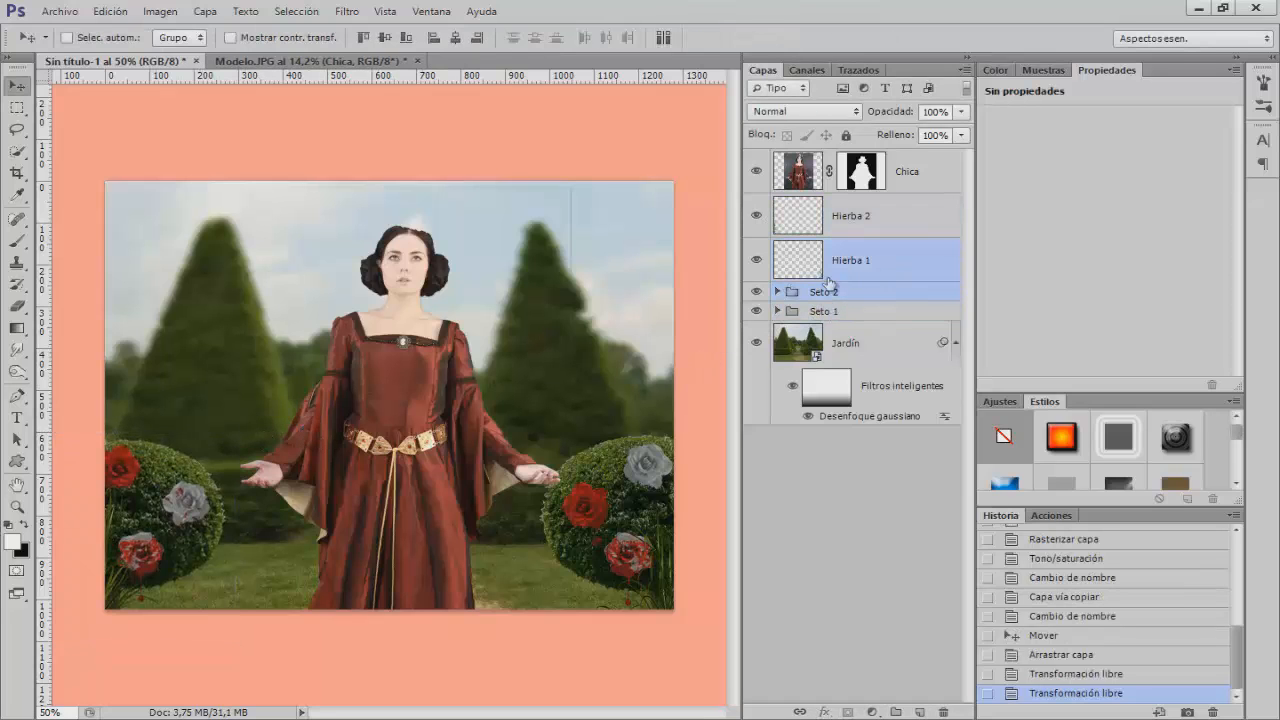
key(ctrl+t)
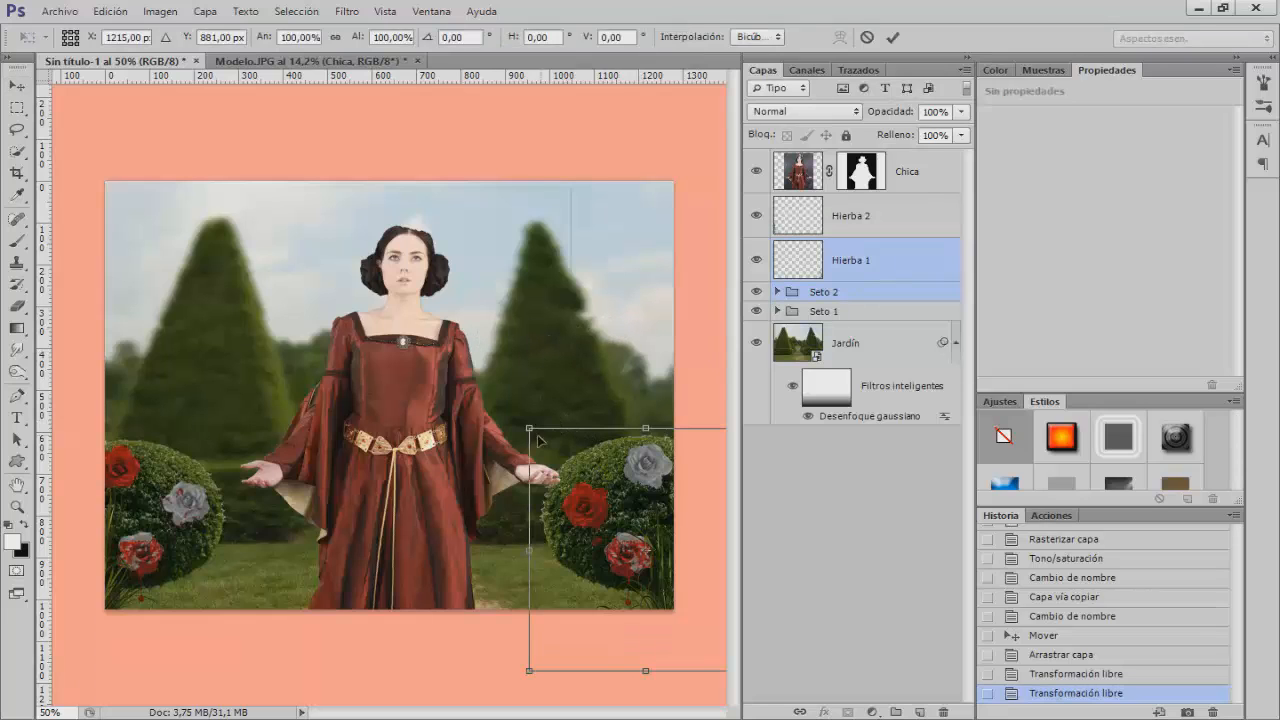
drag(523, 423, 538, 437)
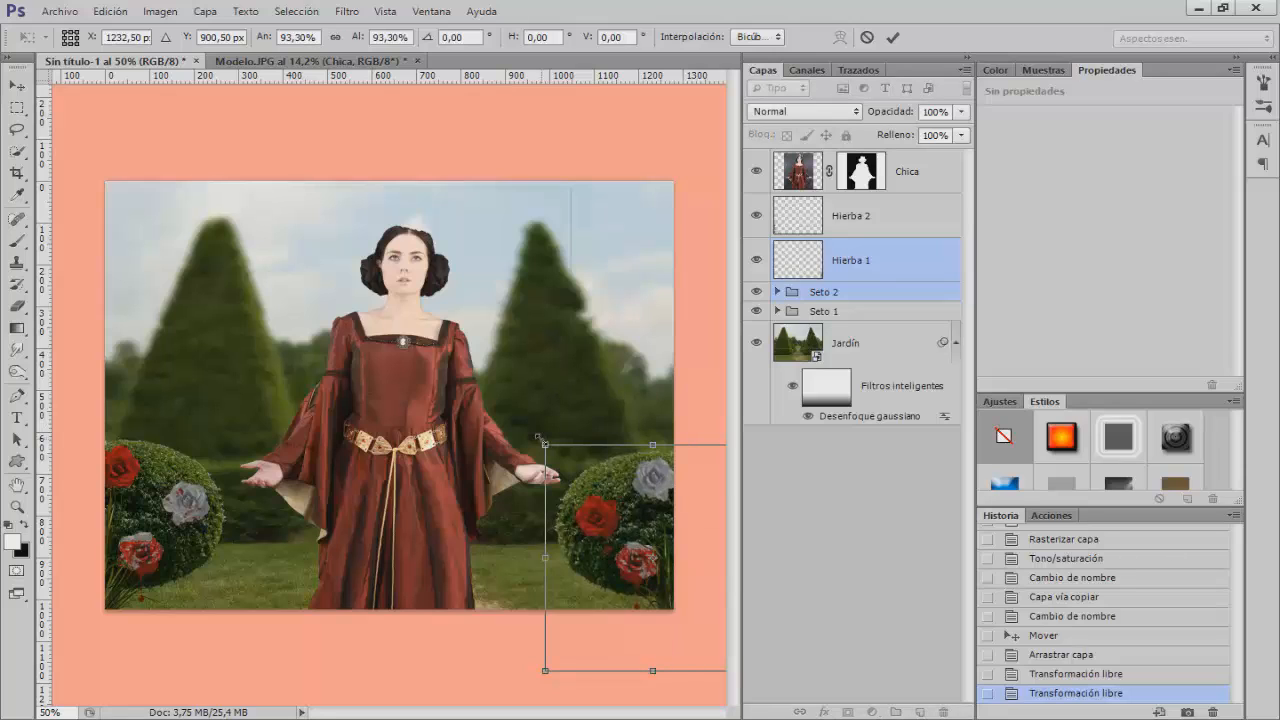
key(Return)
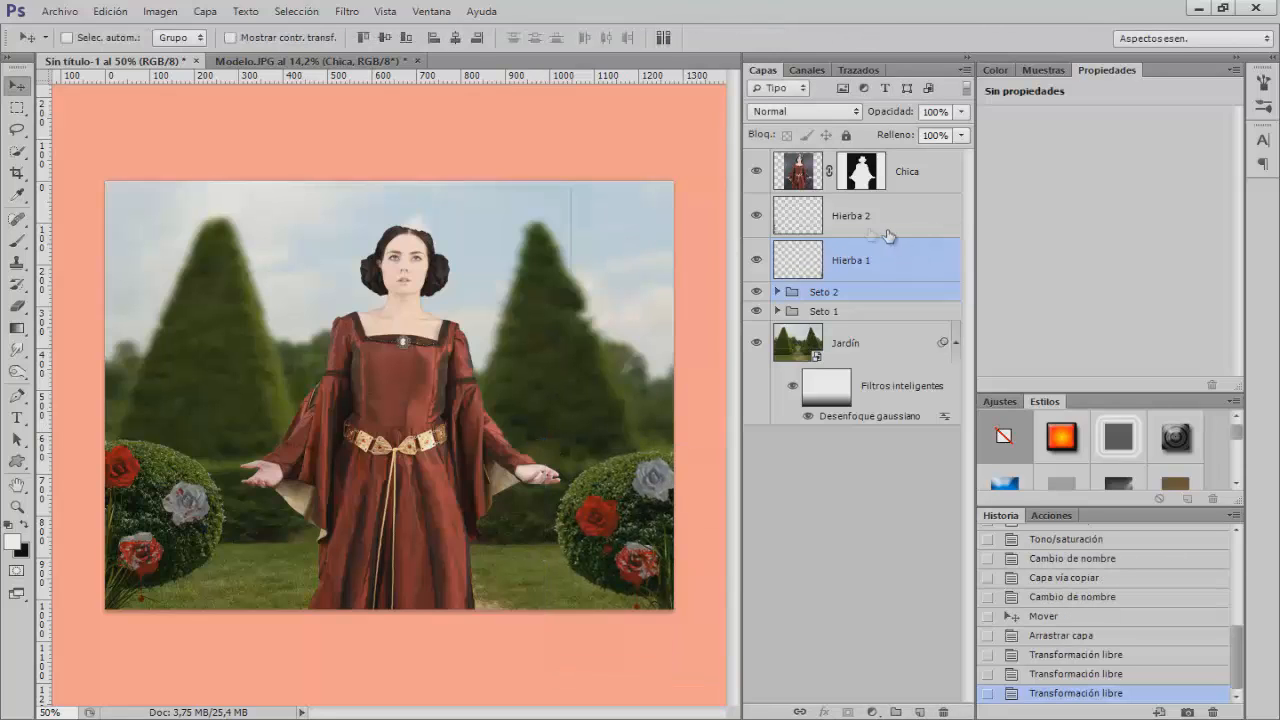
Paint the Chica layer mask black with a 44 px brush to remove the thin leftover border lines around the model
click(860, 190)
click(17, 240)
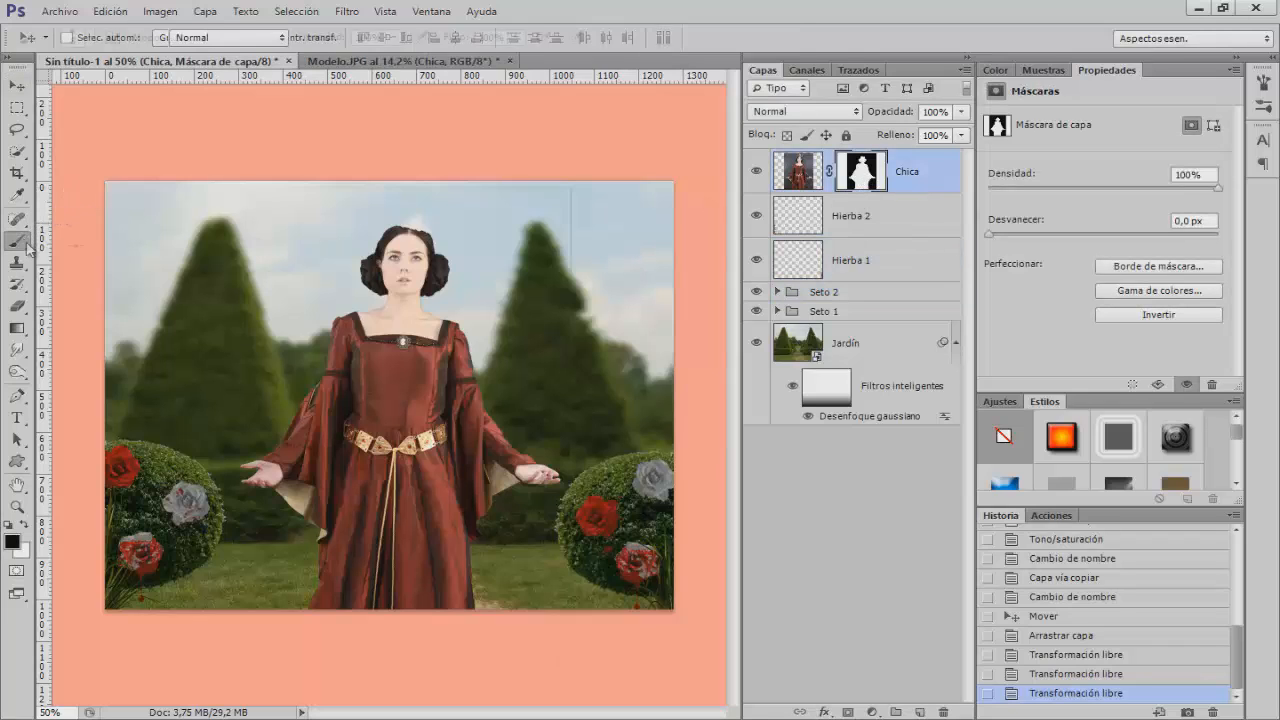
alt+right_click(545, 306)
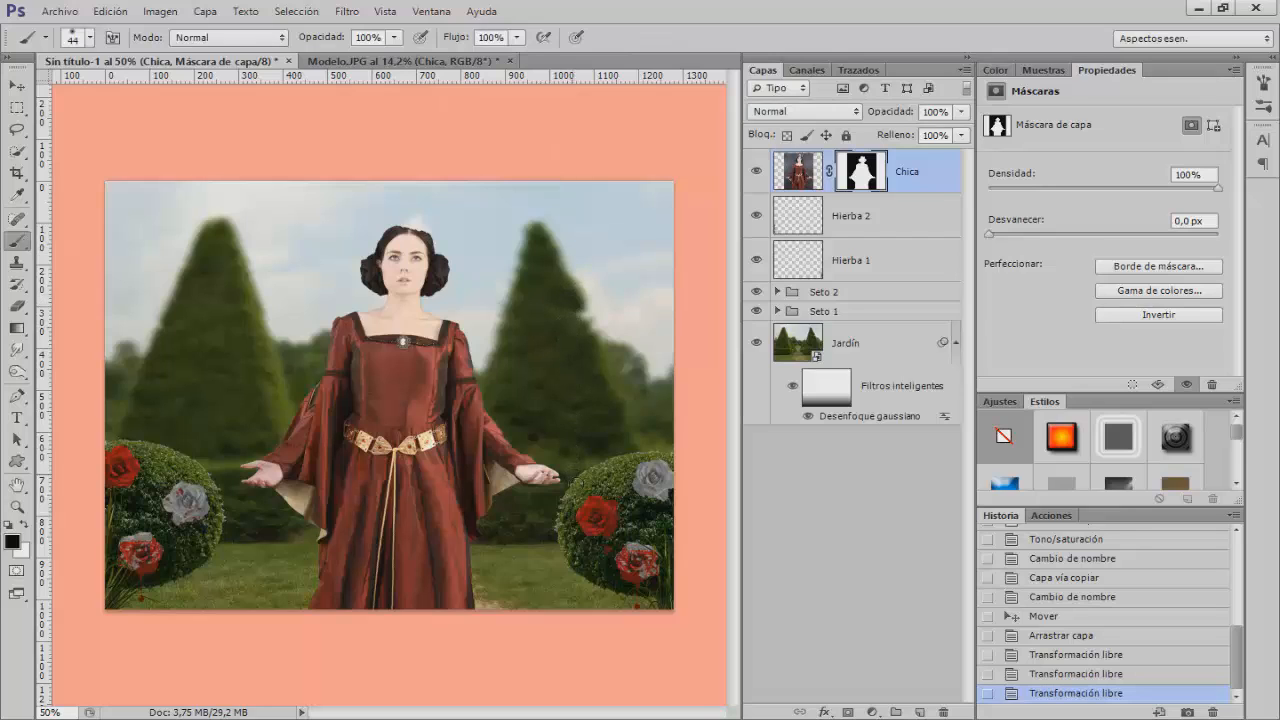
drag(459, 618, 207, 584)
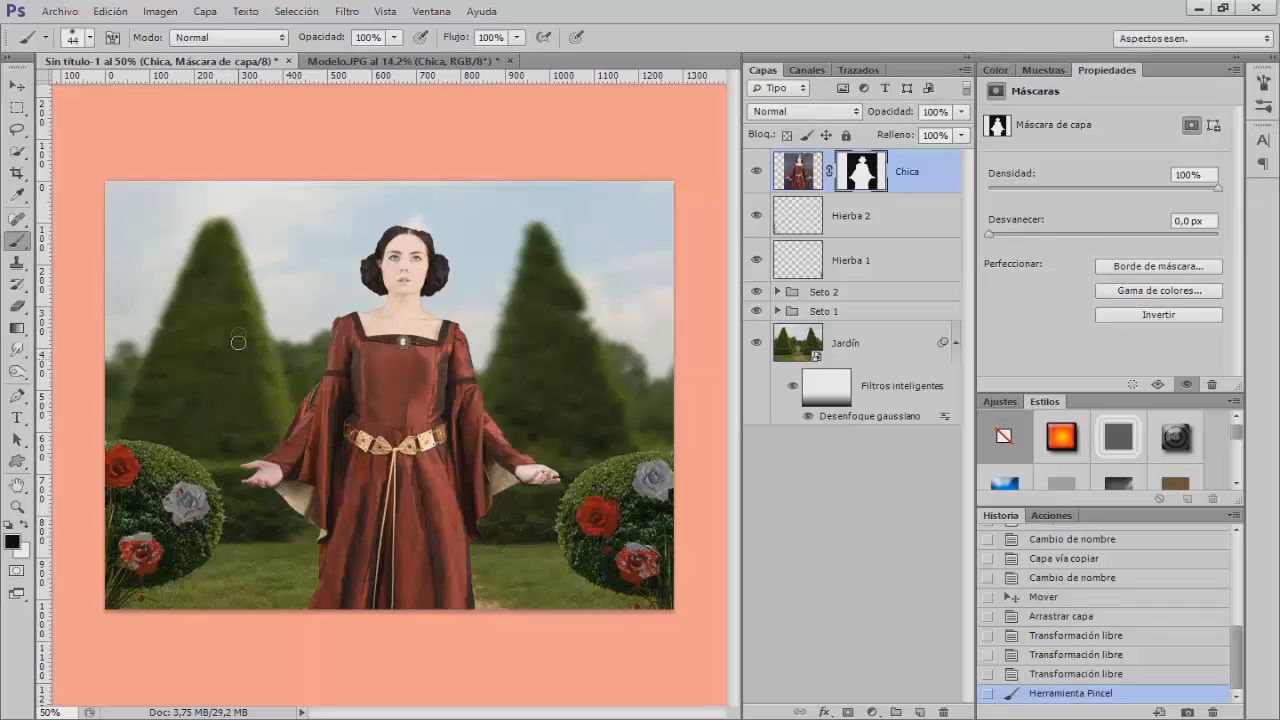
mouse_move(229, 281)
mouse_down()
mouse_move(206, 309)
mouse_move(223, 189)
mouse_up()
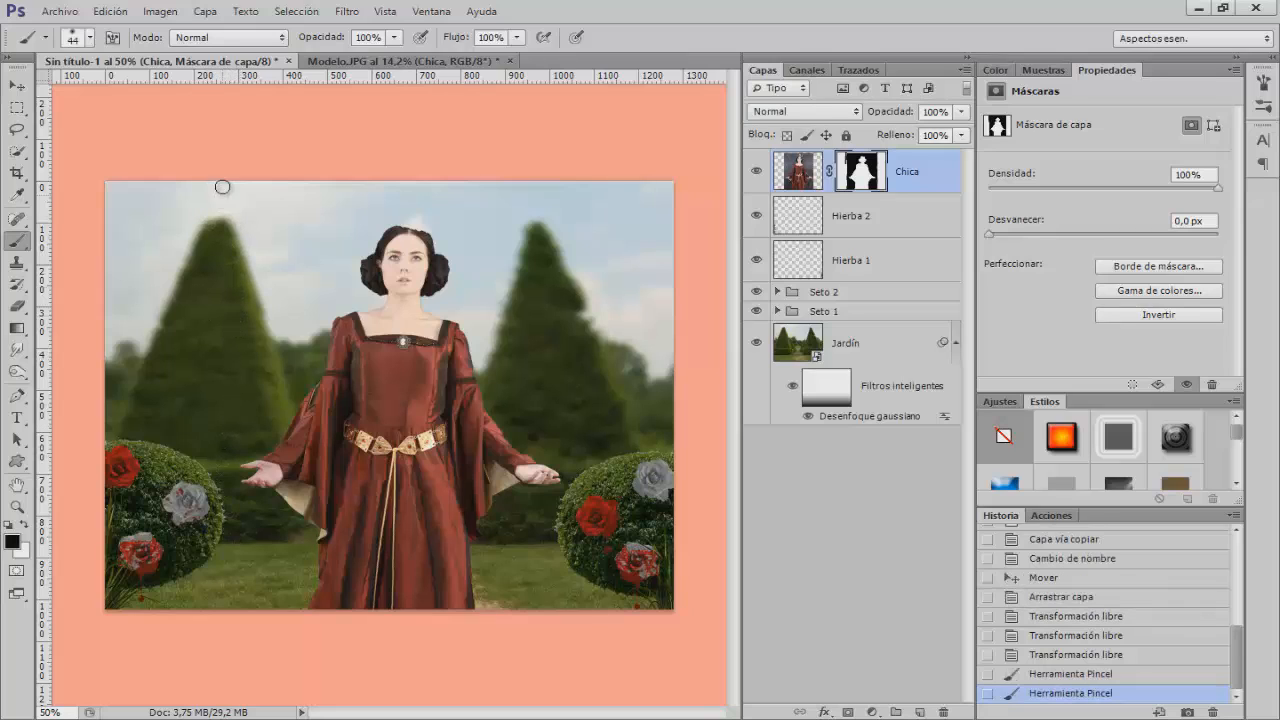
mouse_move(504, 197)
mouse_down()
mouse_move(471, 189)
mouse_move(552, 190)
mouse_up()
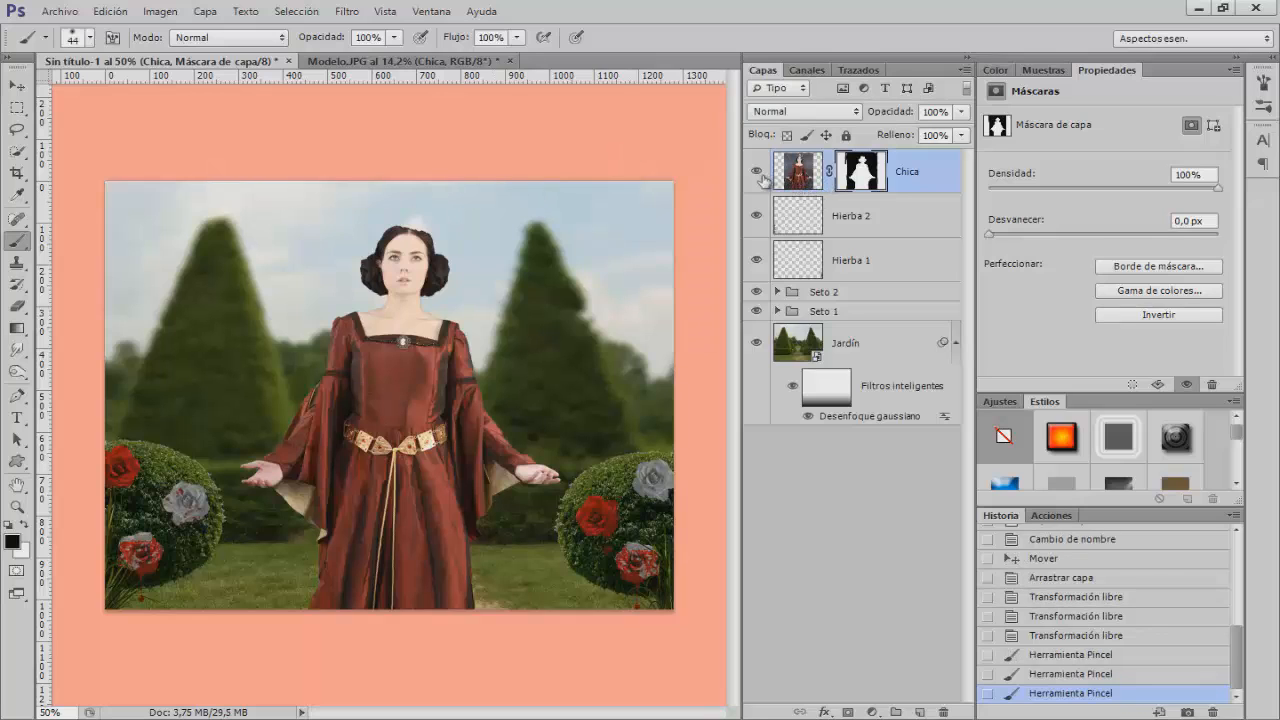
Compare the scene with the Chica layer hidden and shown, and permanently apply its layer mask
click(756, 171)
click(756, 171)
right_click(862, 172)
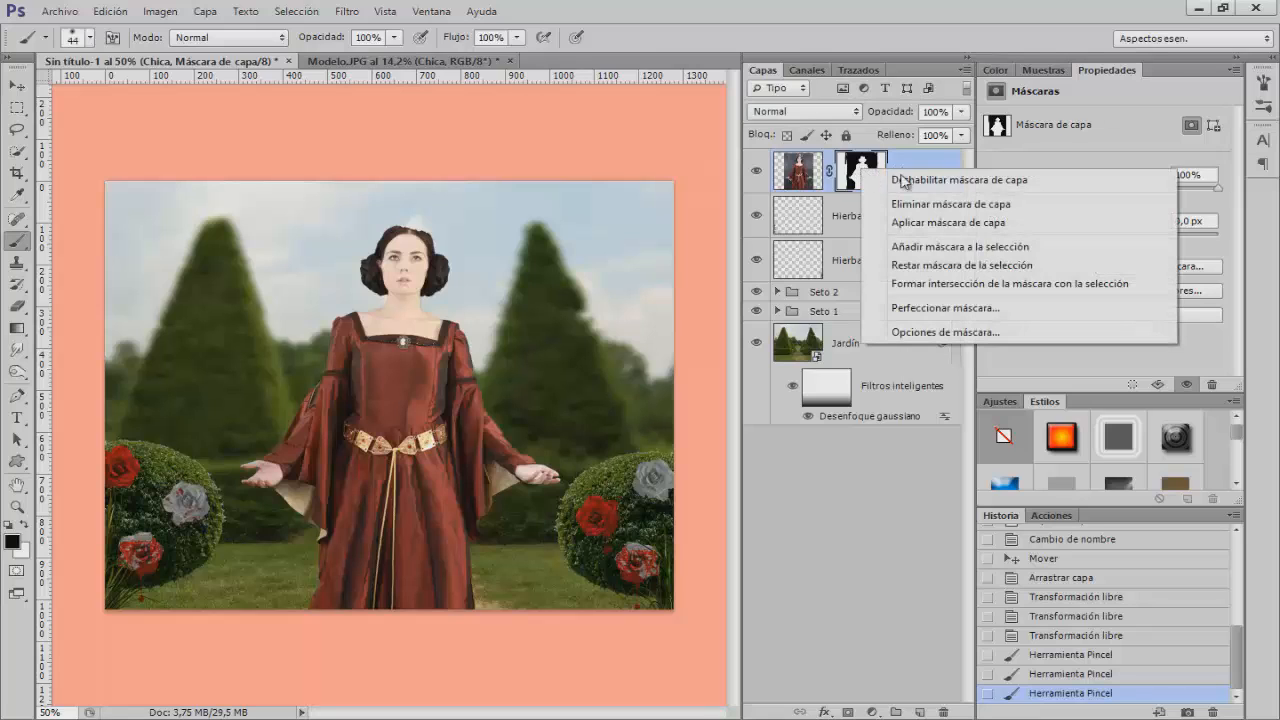
click(912, 226)
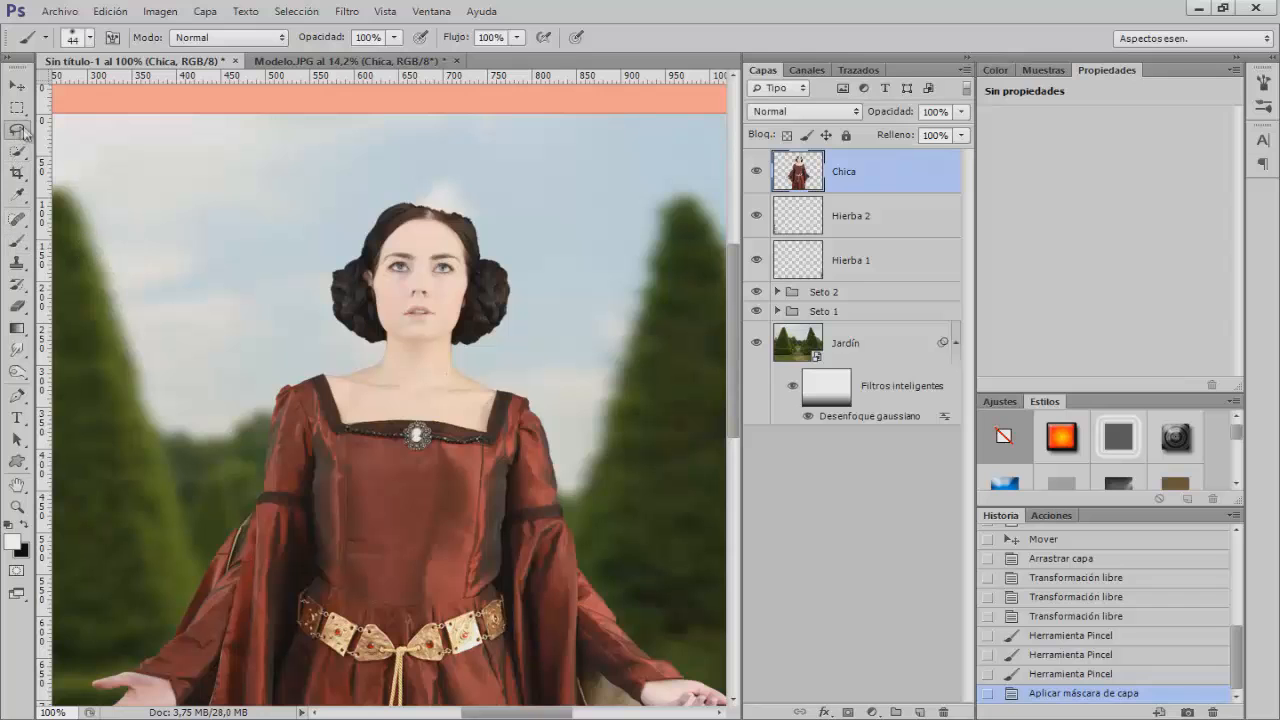
Outline the hair bun on the left side of the model's head with the Lasso tool and cut it to a new layer
drag(16, 129, 85, 133)
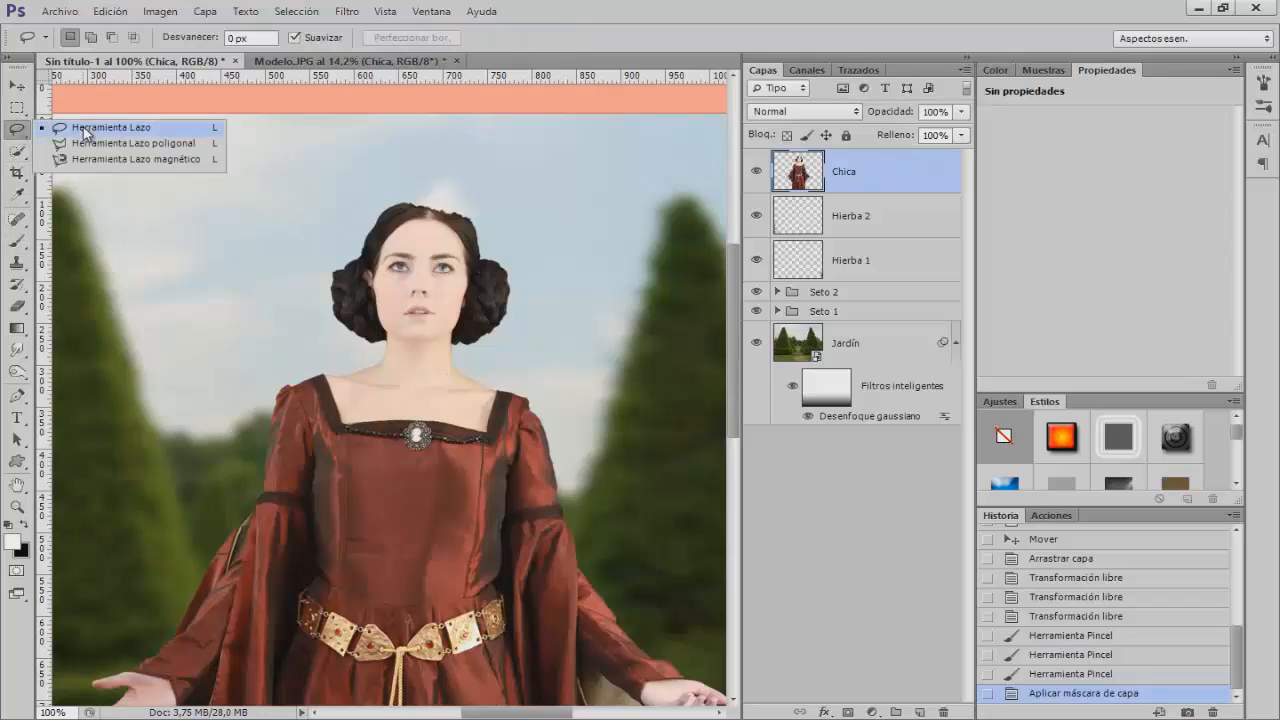
click(85, 133)
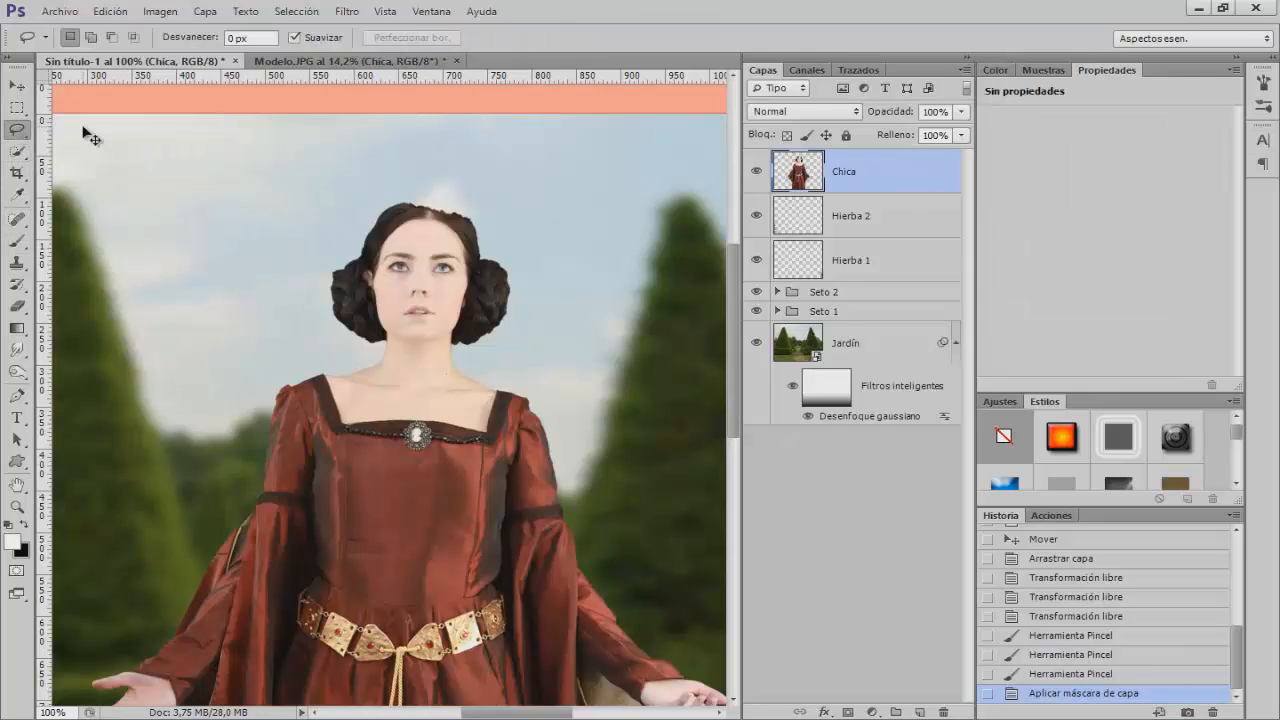
key(ctrl+plus)
scroll(146, 223, up, 2)
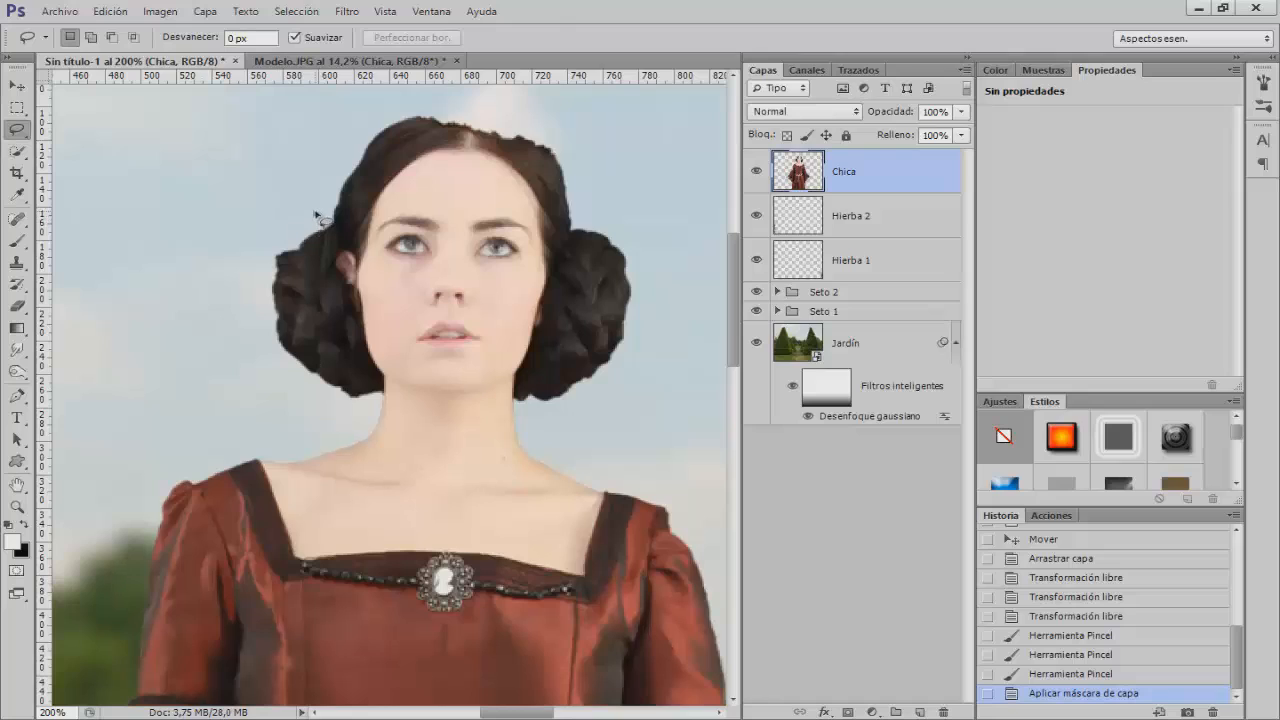
mouse_move(316, 213)
mouse_down()
mouse_move(246, 257)
mouse_move(251, 351)
mouse_move(284, 392)
mouse_move(344, 413)
mouse_move(377, 402)
mouse_move(382, 369)
mouse_up()
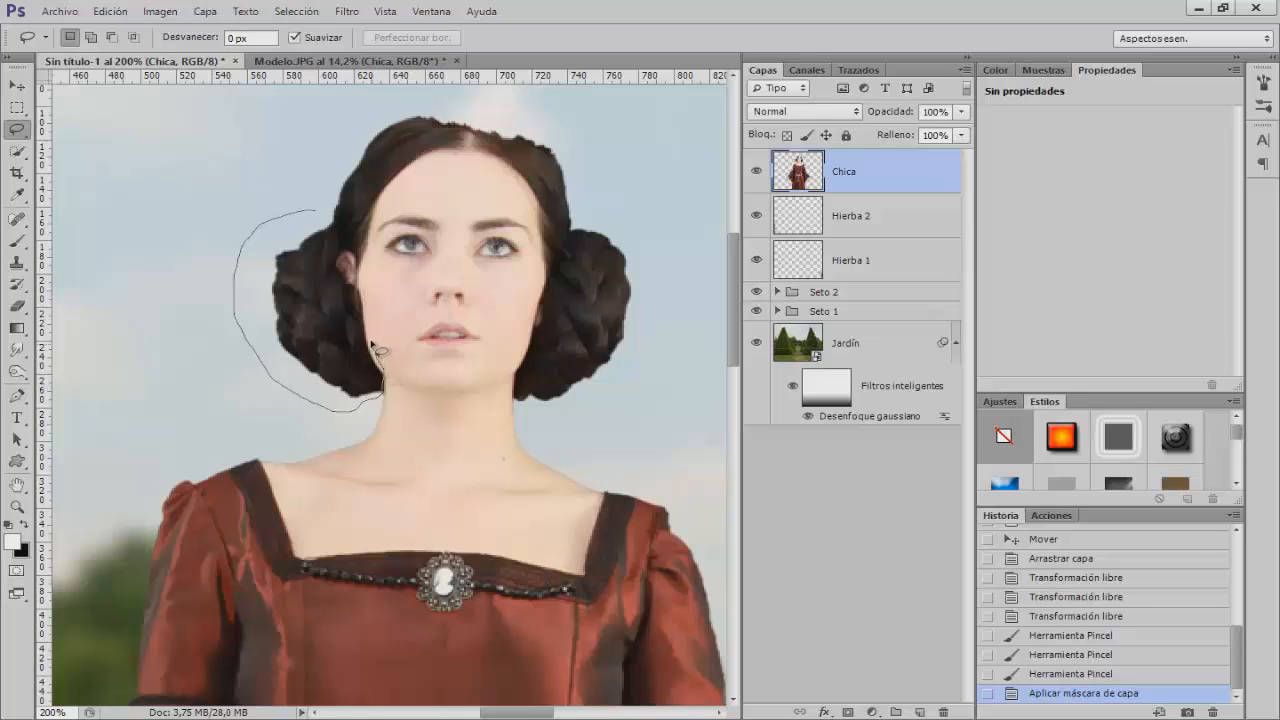
mouse_move(367, 312)
mouse_down()
mouse_move(349, 234)
mouse_move(316, 212)
mouse_up()
right_click(303, 301)
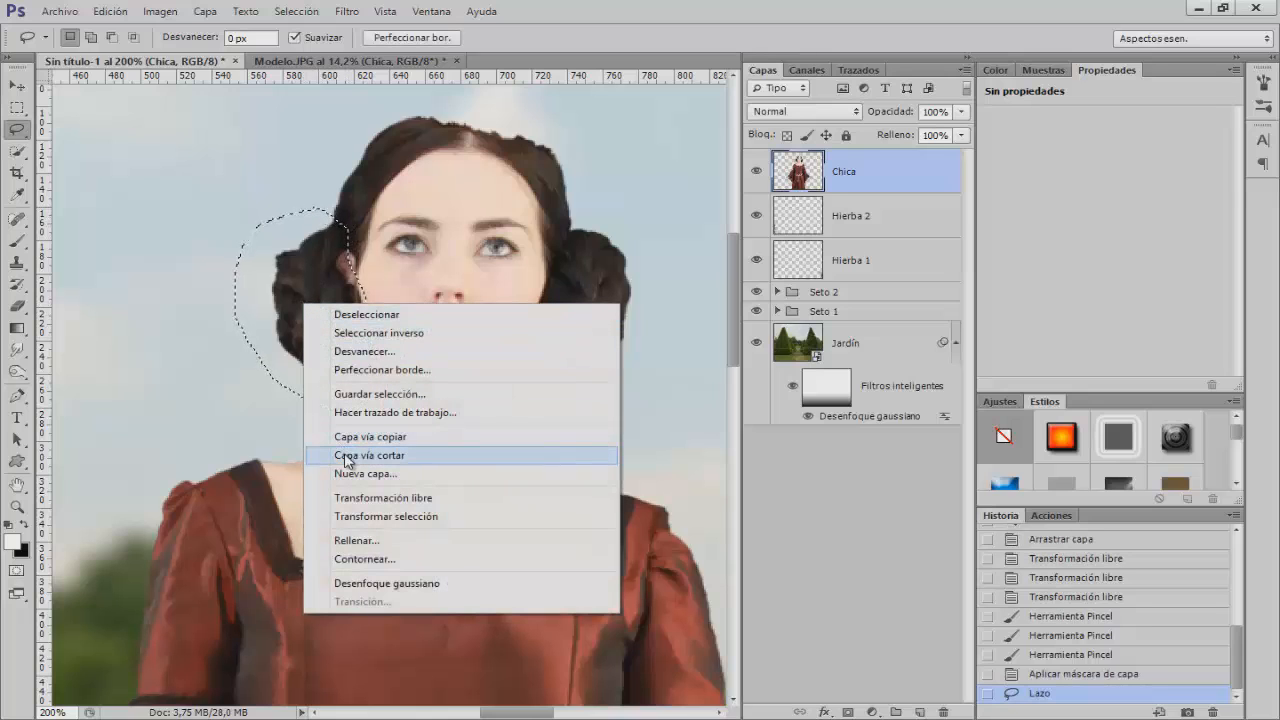
click(420, 458)
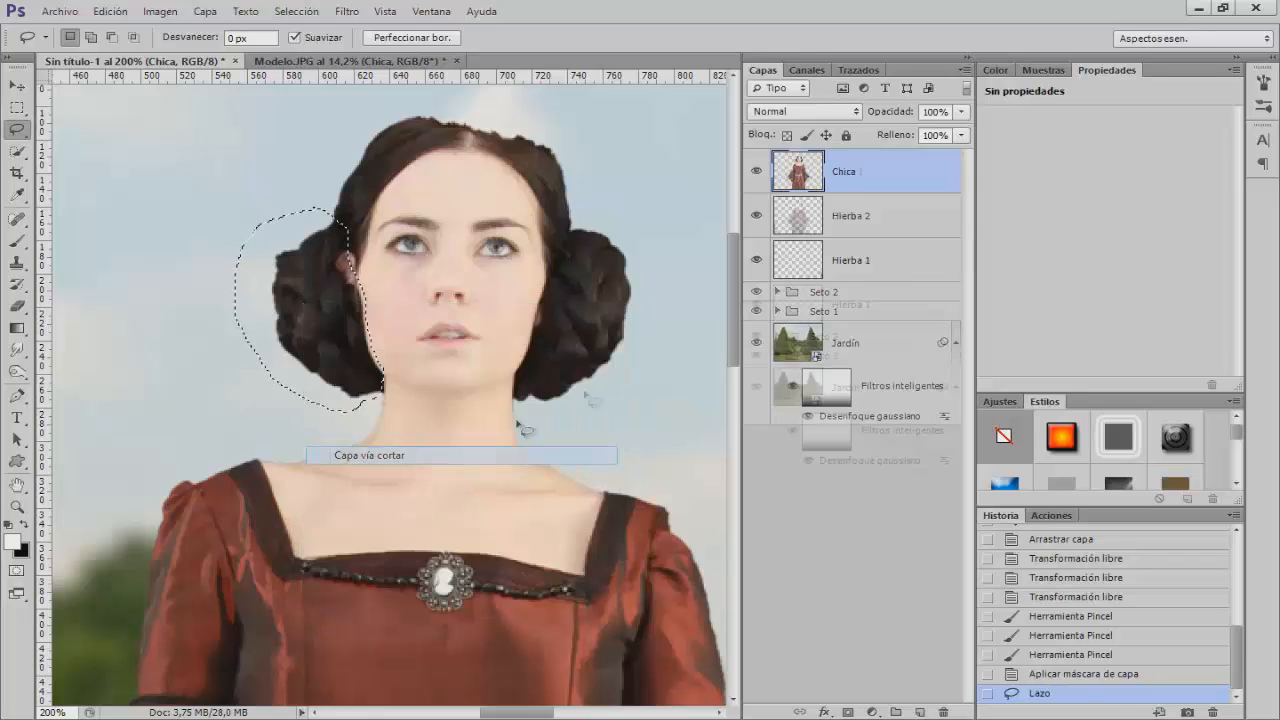
Lasso the right-hand hair bun on the Chica layer, cut it to its own layer and place that layer above Capa 1
click(844, 218)
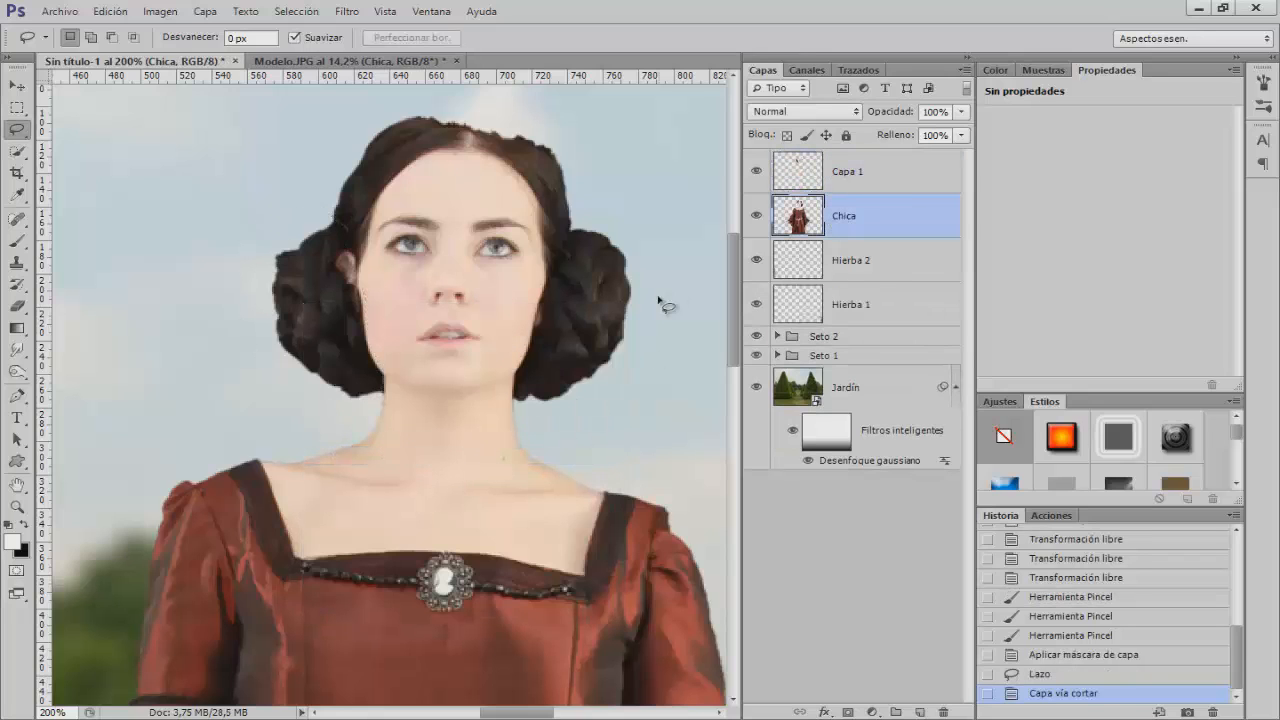
mouse_move(578, 214)
mouse_down()
mouse_move(514, 395)
mouse_move(544, 420)
mouse_move(608, 399)
mouse_move(655, 352)
mouse_move(670, 293)
mouse_move(645, 243)
mouse_move(585, 220)
mouse_up()
right_click(583, 264)
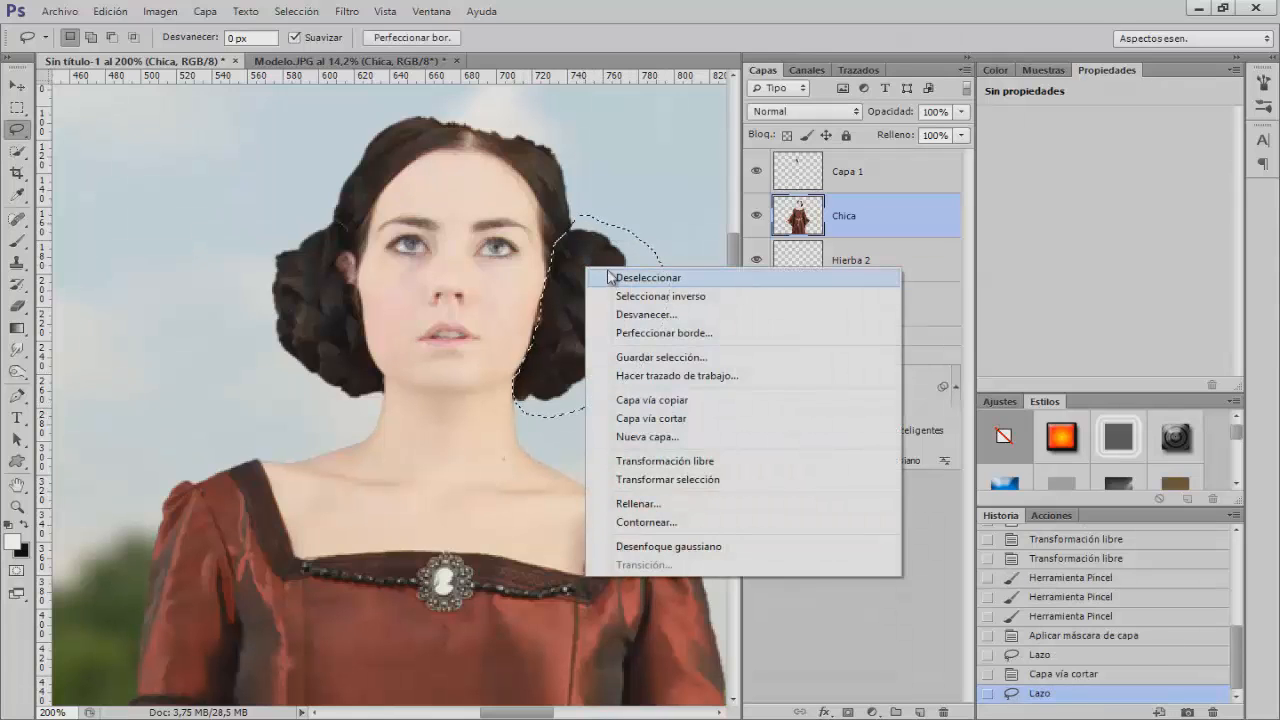
click(717, 422)
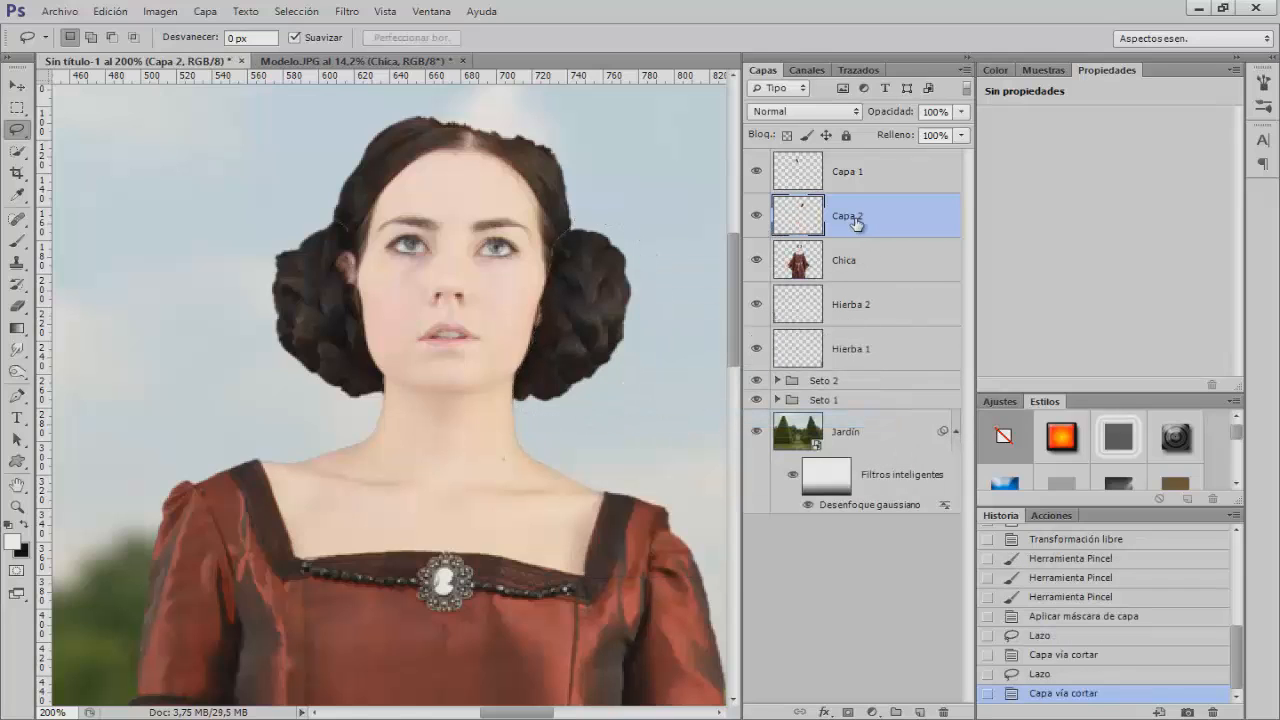
drag(876, 216, 890, 168)
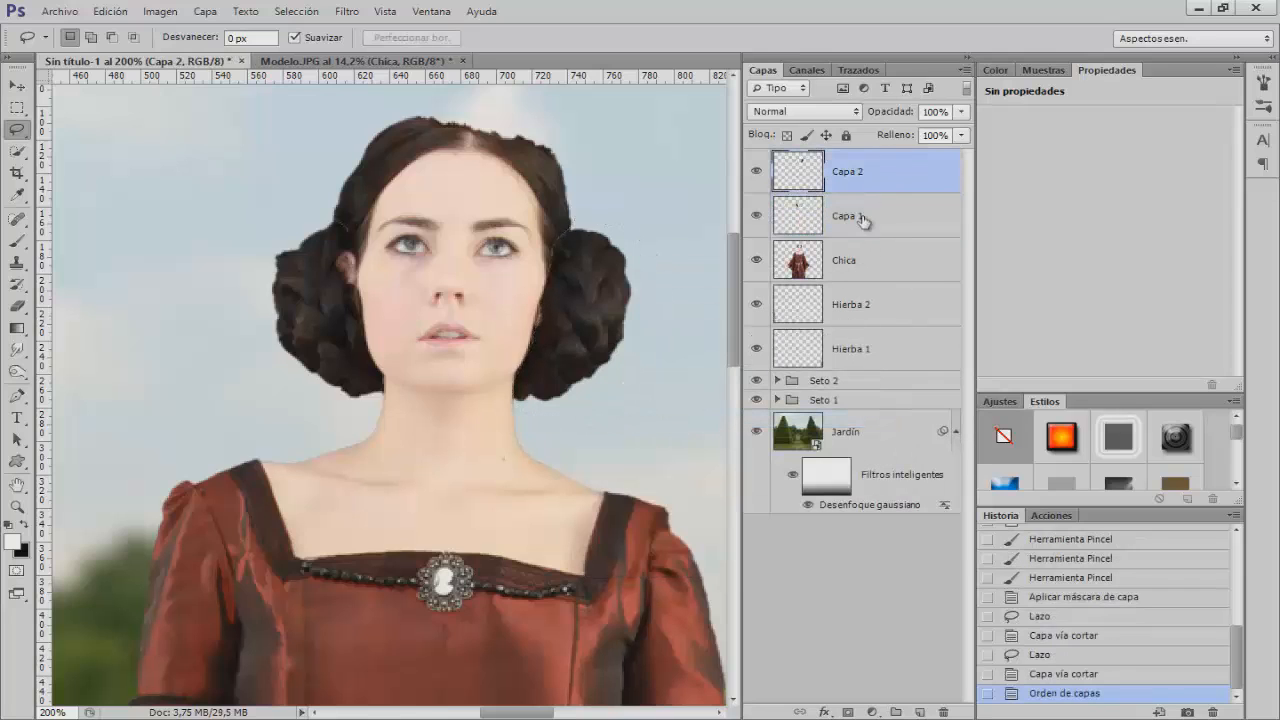
Rename the left bun layer Capa 1 as Cabello izq and the right bun layer Capa 2 as Cabello dcha
double_click(848, 216)
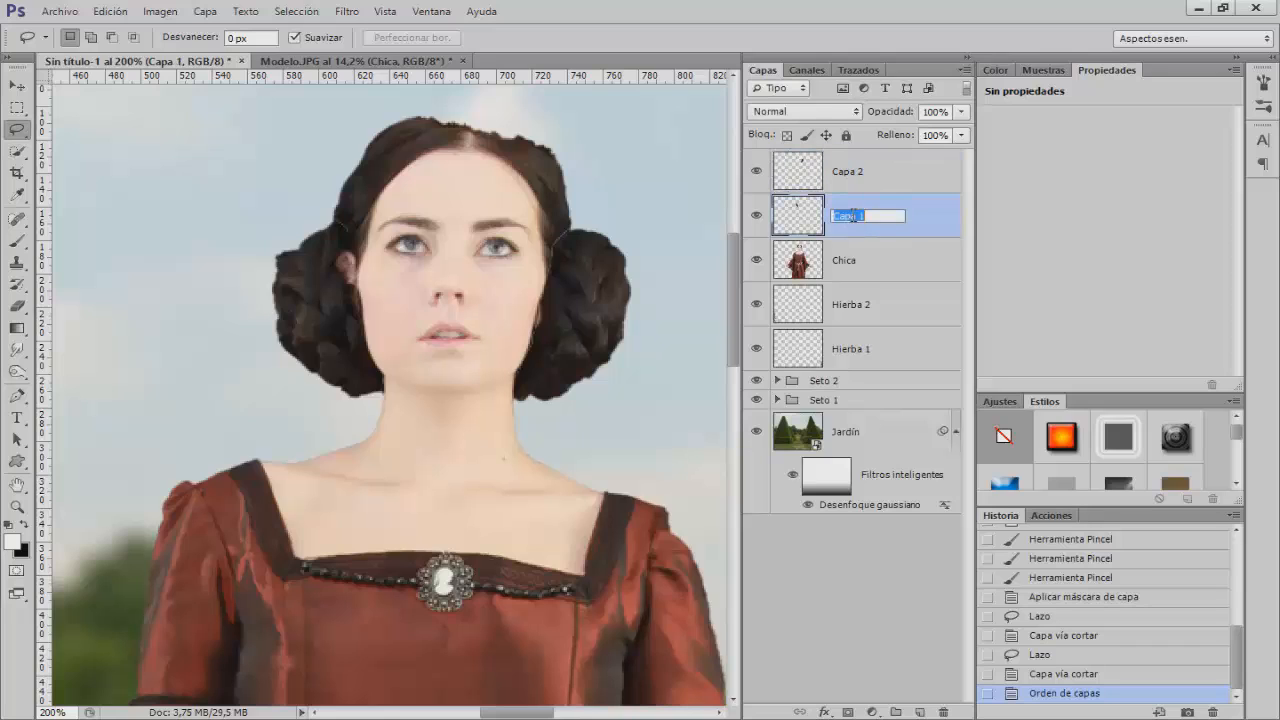
text(Cabello izq)
key(Return)
click(756, 215)
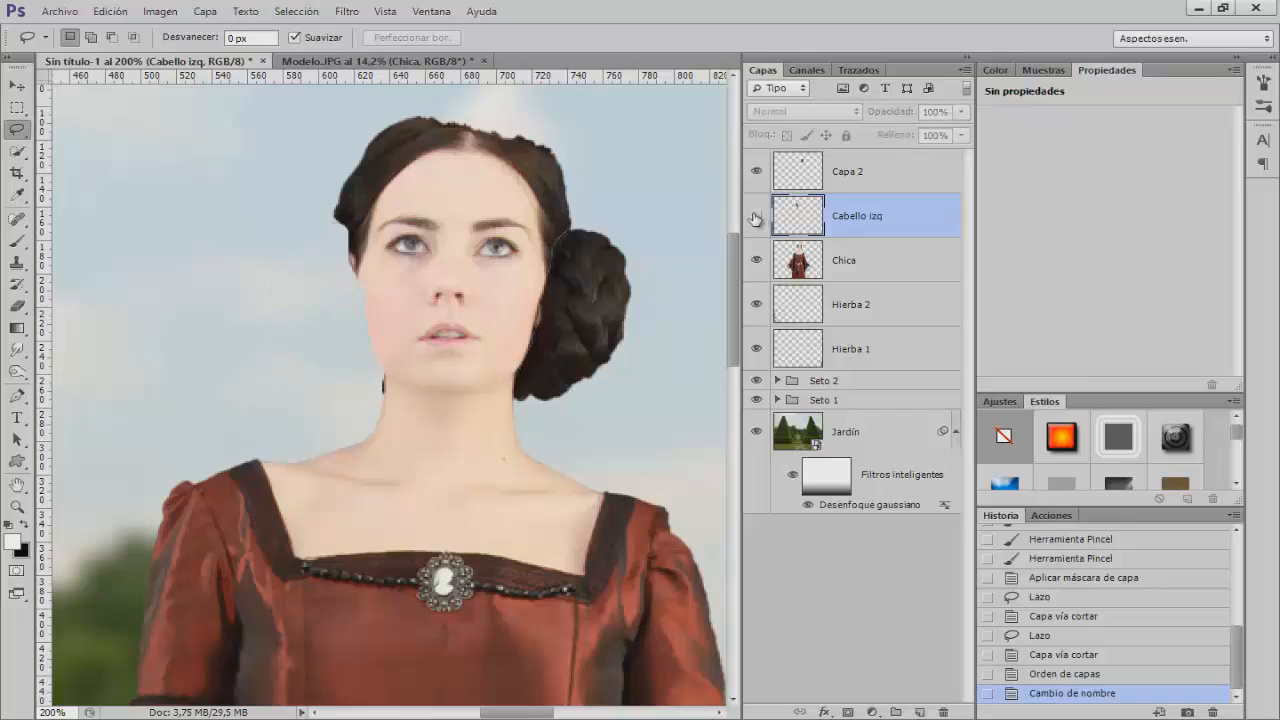
click(756, 216)
double_click(850, 172)
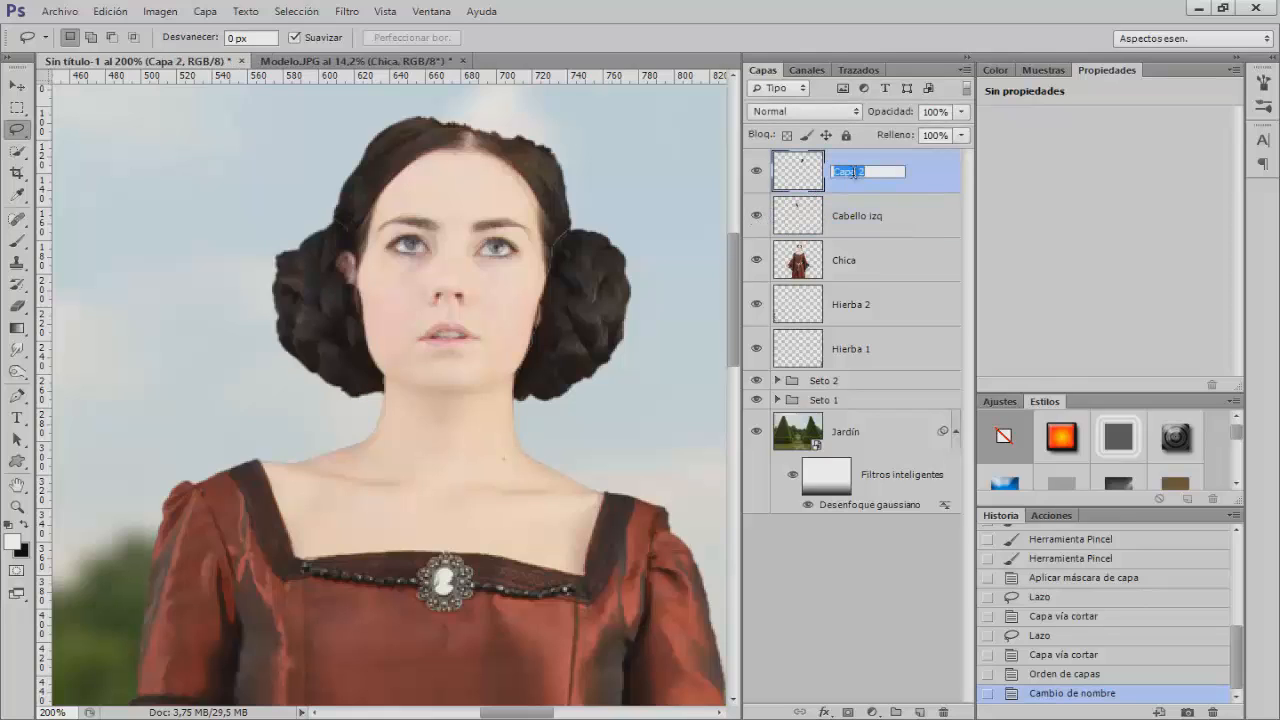
text(Cabello dcha)
key(Return)
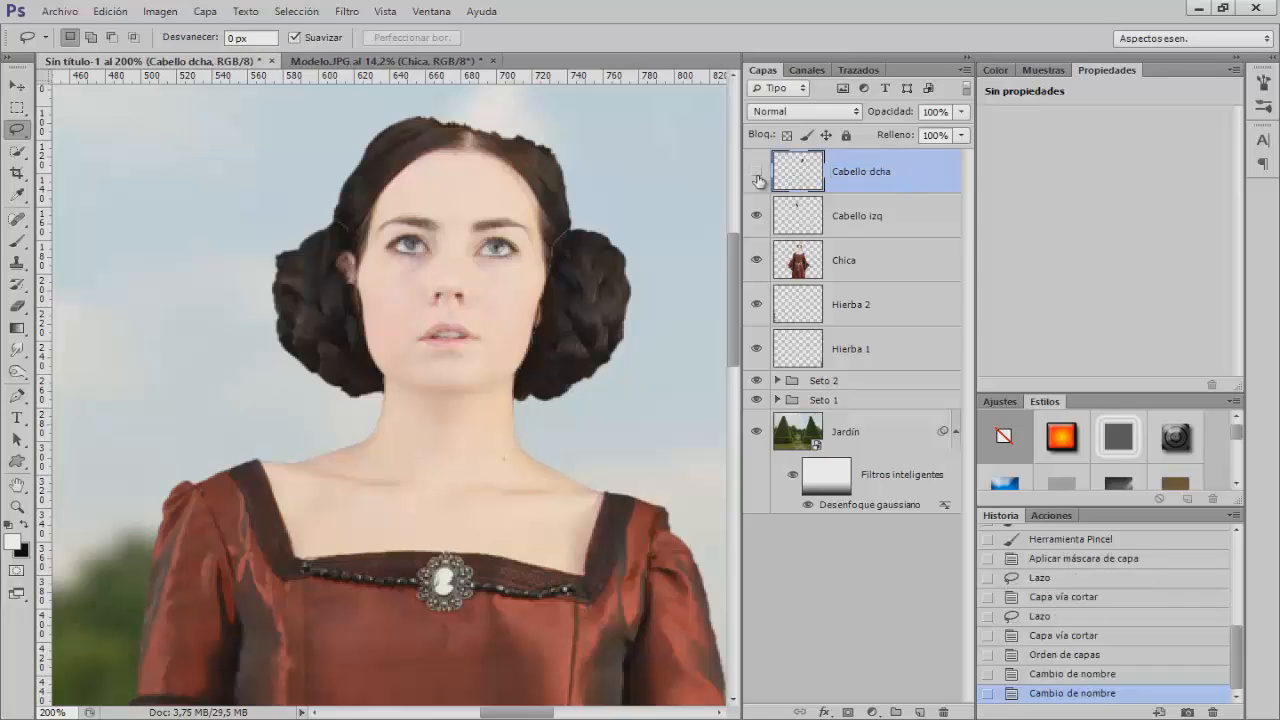
Hide the Cabello dcha and Cabello izq layers and add a layer mask to the Chica layer
click(756, 172)
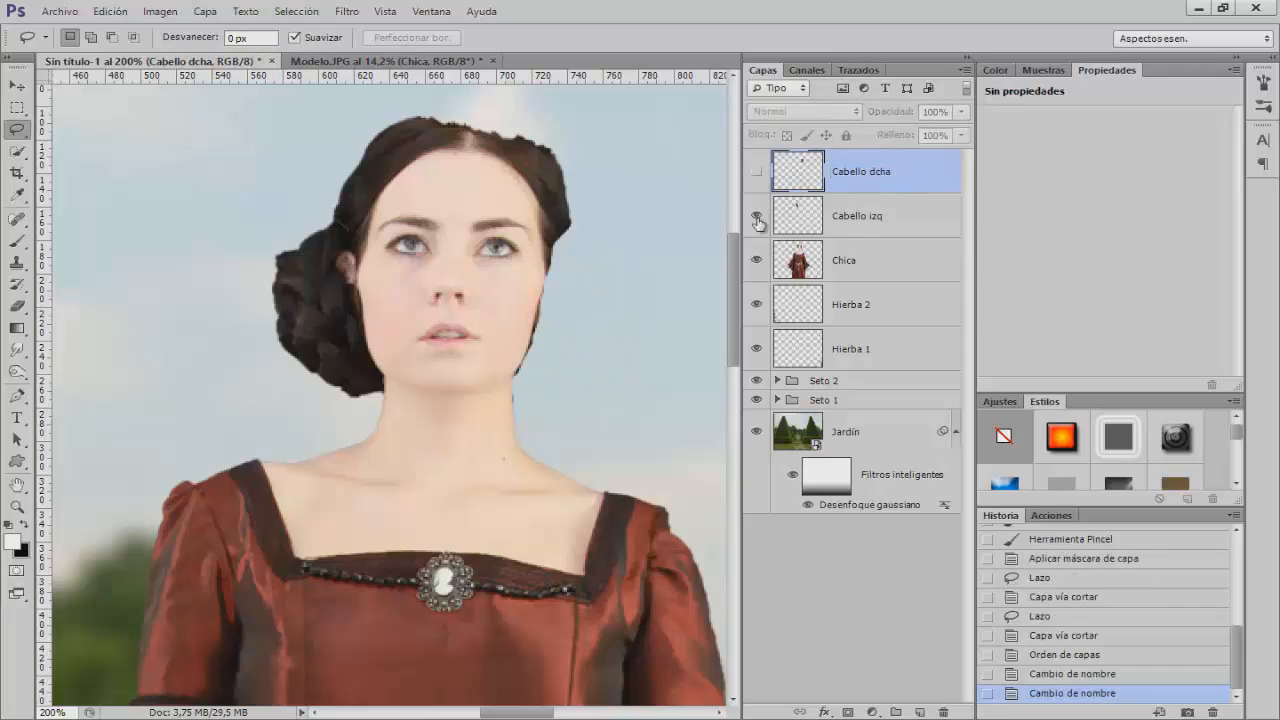
click(756, 216)
click(912, 270)
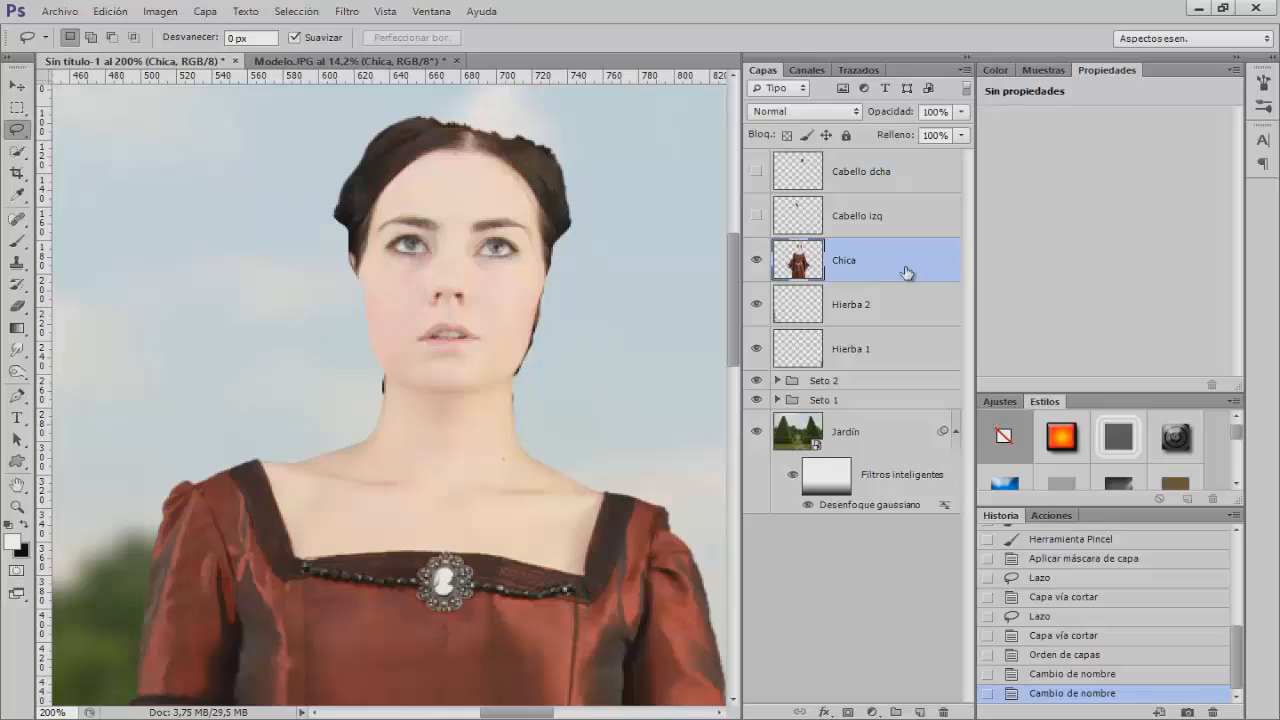
click(849, 712)
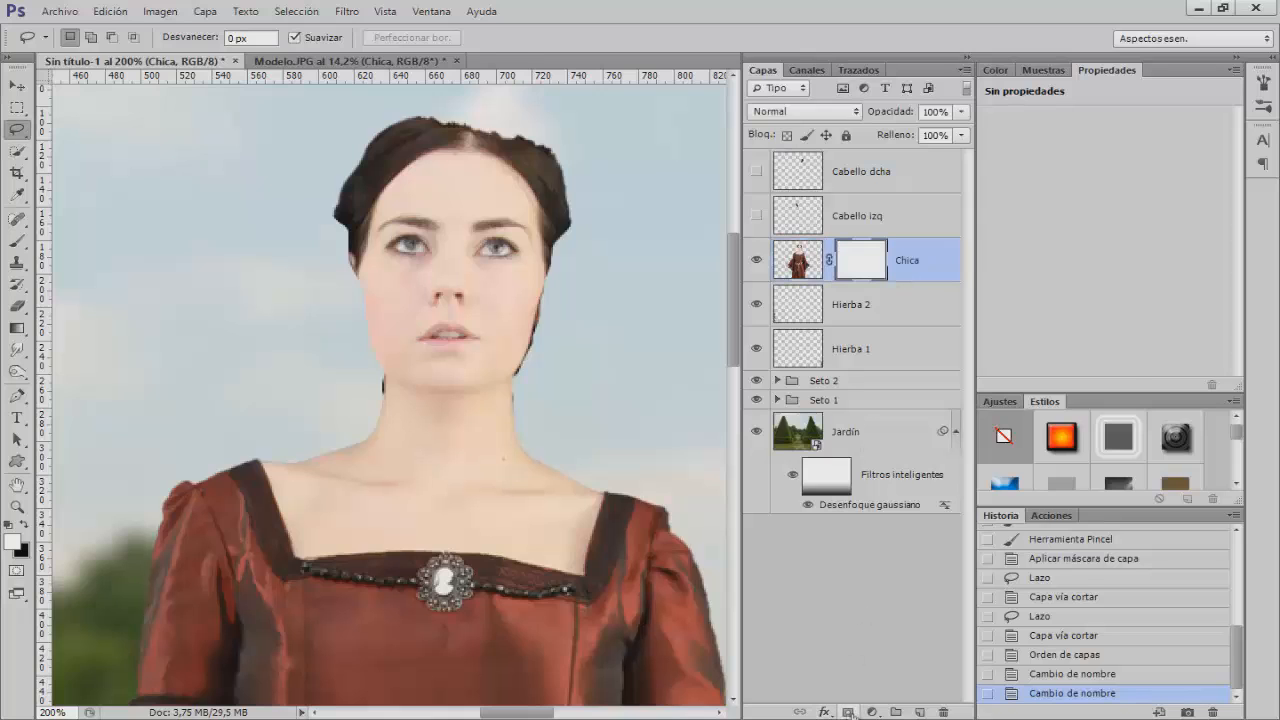
Paint the Chica mask black with a 5 px brush to remove the leftover hair along both sides of the jaw and neck
click(15, 240)
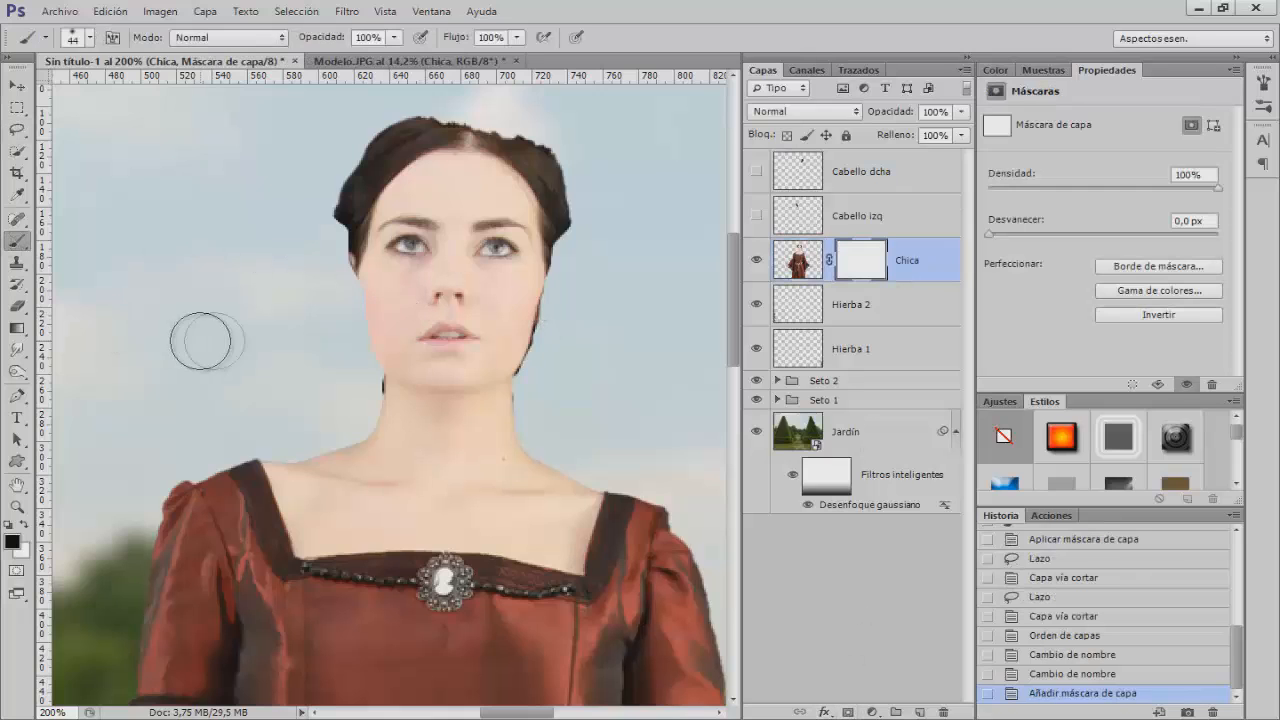
drag(317, 290, 283, 310)
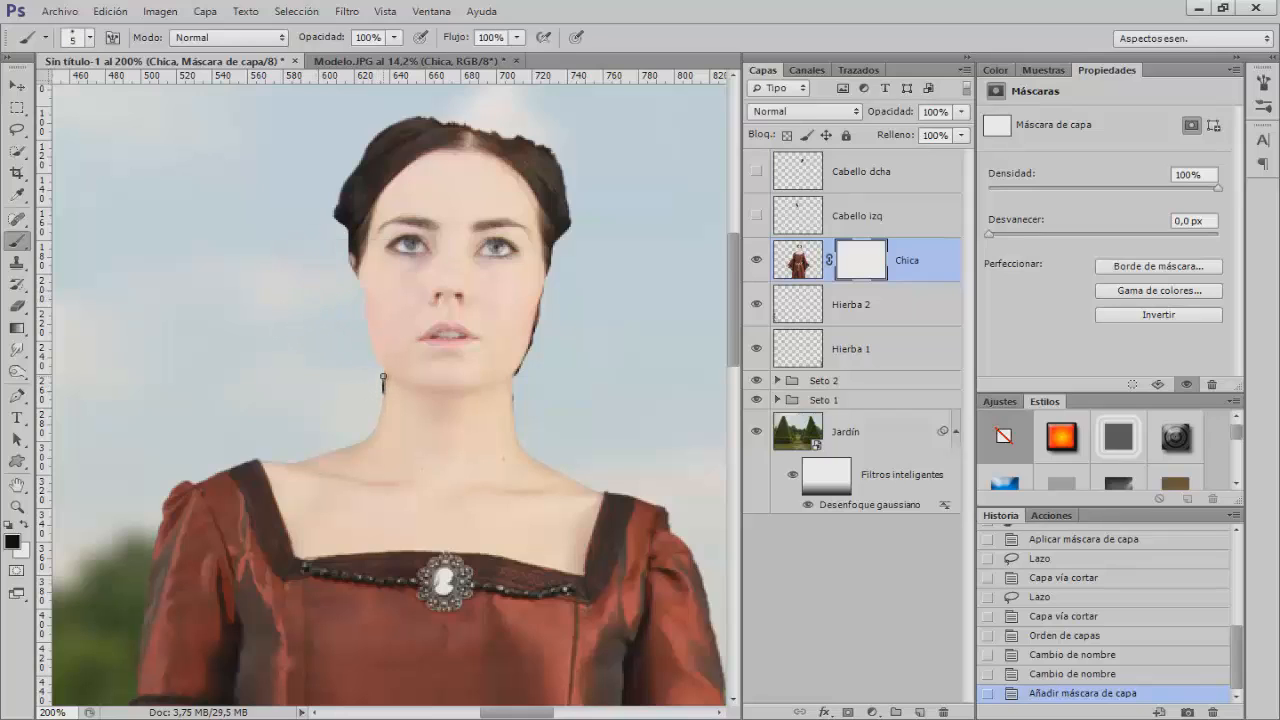
click(380, 402)
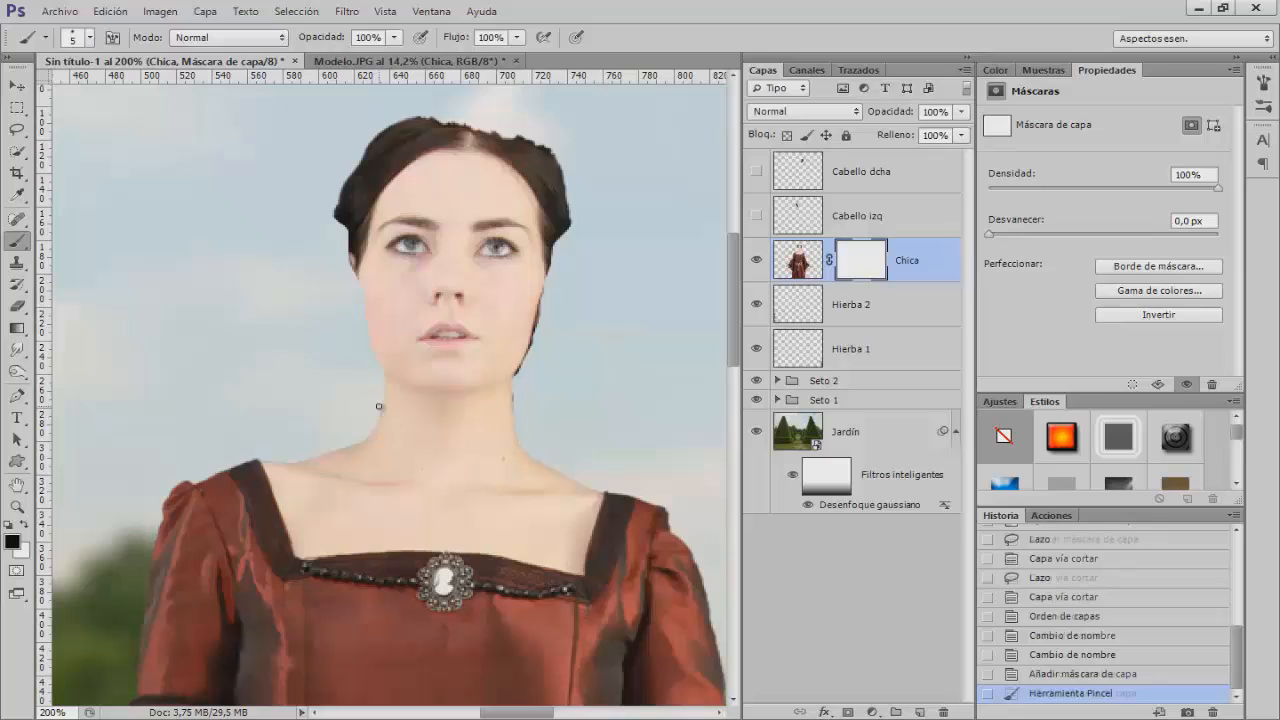
key(ctrl+z)
mouse_move(382, 377)
mouse_down()
mouse_move(377, 406)
mouse_move(382, 375)
mouse_up()
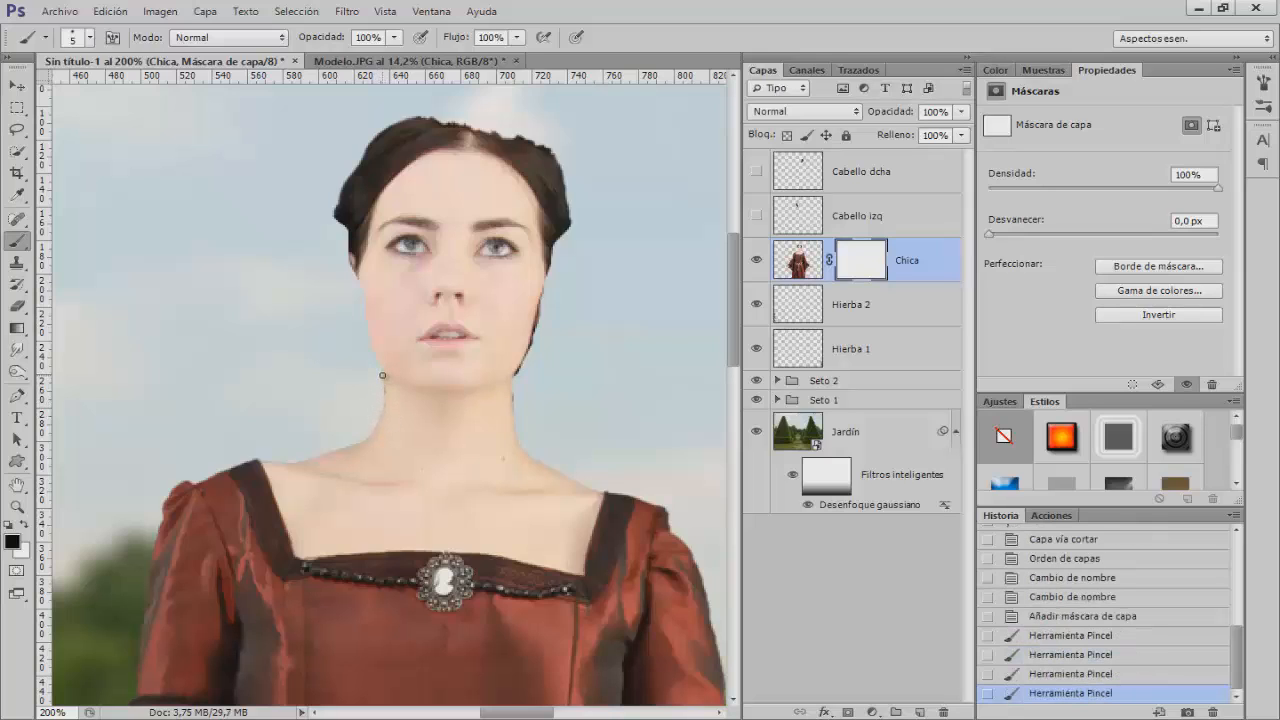
mouse_move(515, 375)
mouse_down()
mouse_move(513, 410)
mouse_move(534, 338)
mouse_move(527, 352)
mouse_up()
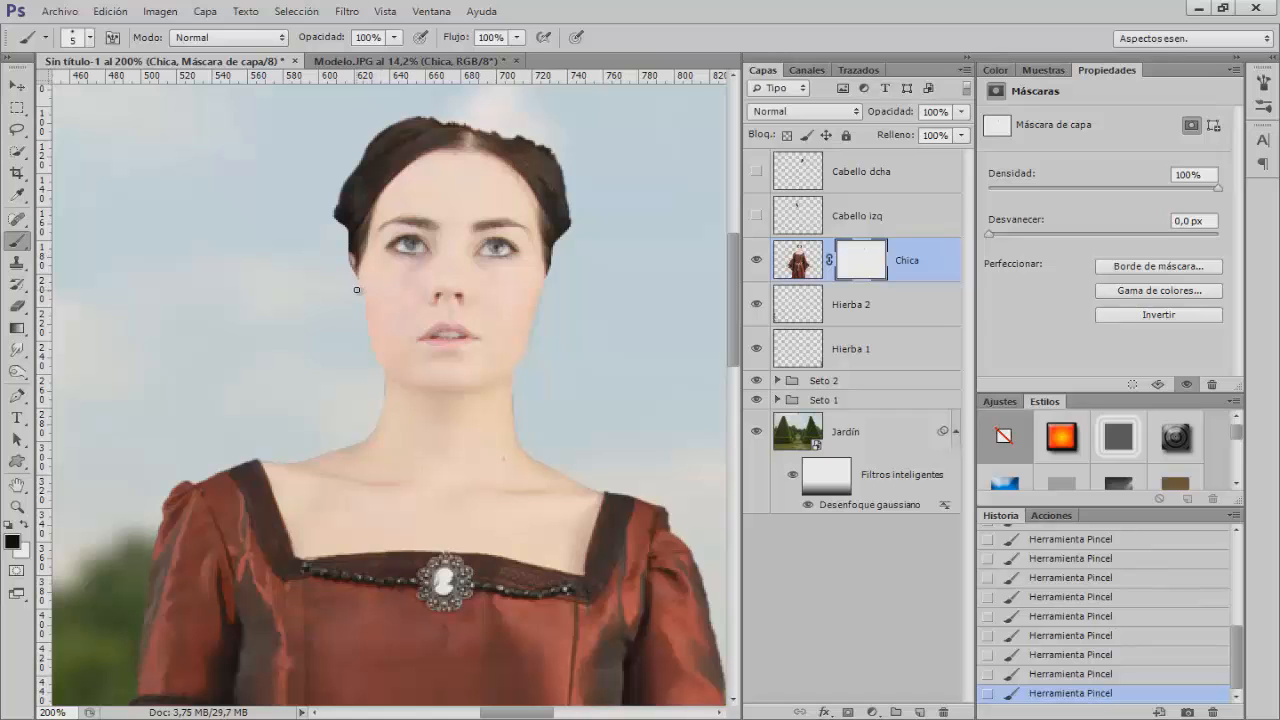
Show the Cabello izq layer and flip the bun vertically with Free Transform
click(860, 215)
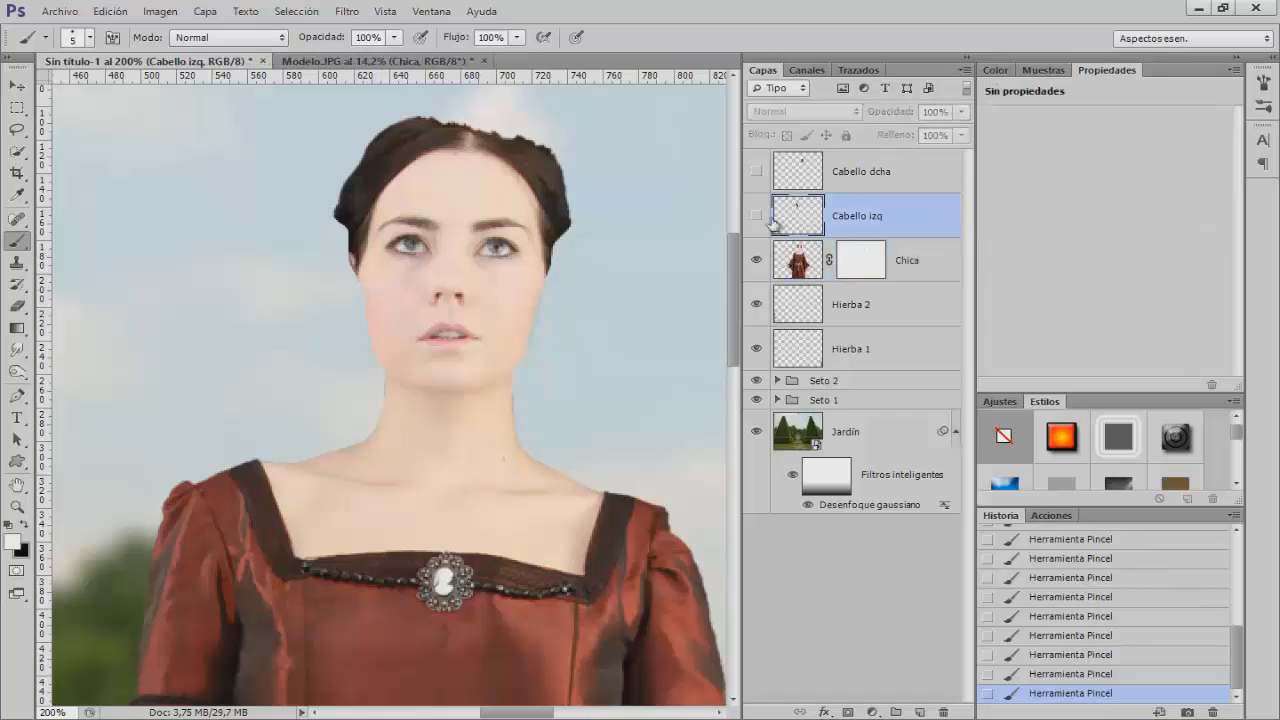
click(756, 215)
key(x)
key(ctrl+minus)
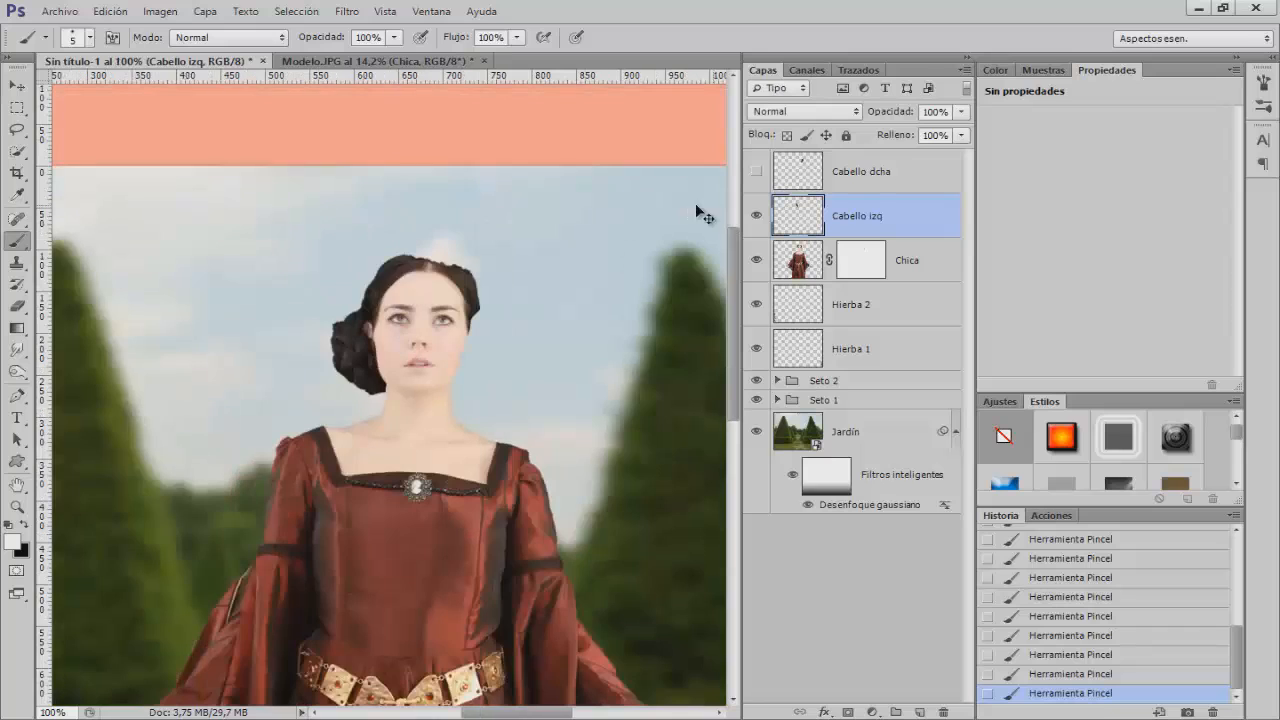
key(ctrl+t)
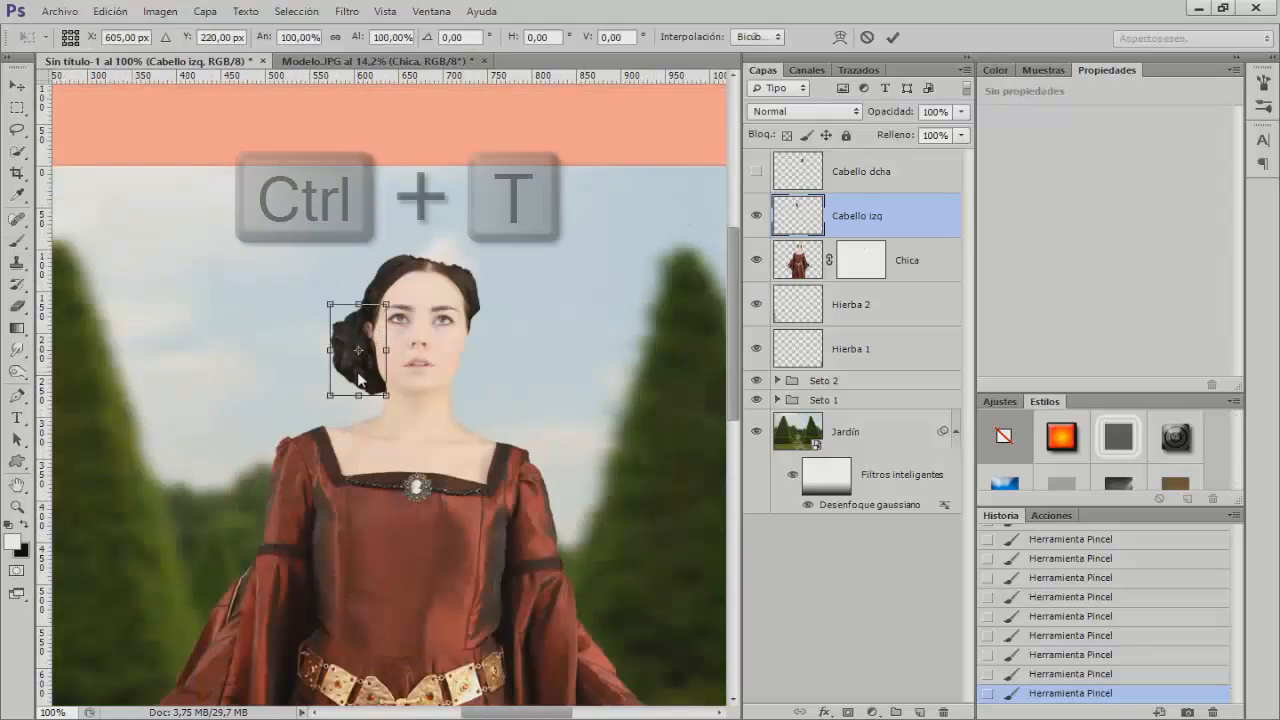
right_click(358, 375)
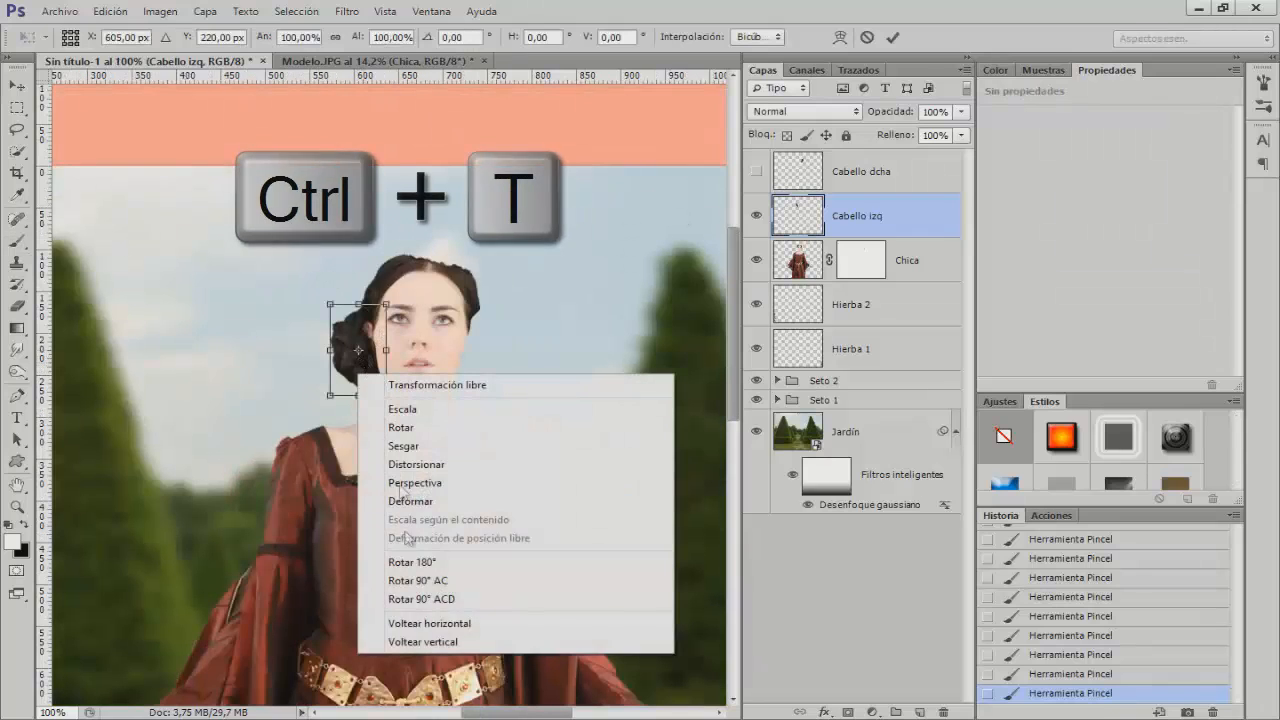
click(423, 642)
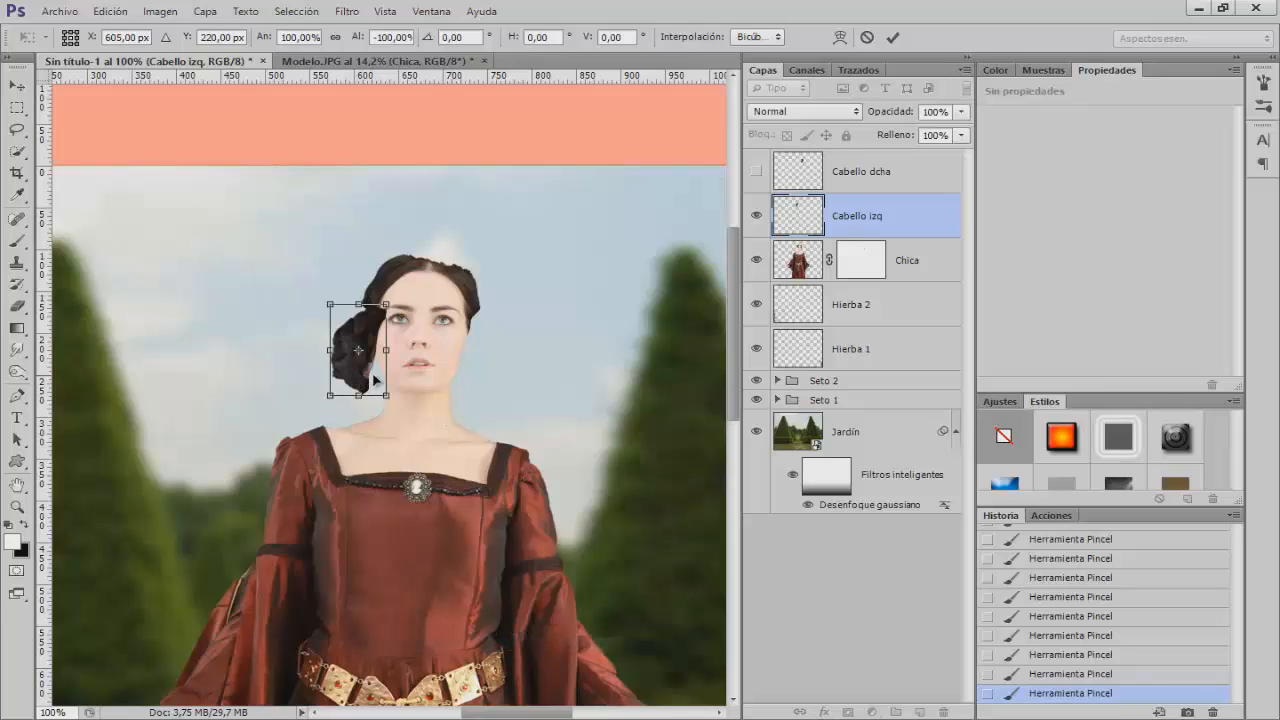
Move the flipped bun up beside the top of the model's head and enlarge it to about 115%
drag(375, 380, 383, 315)
scroll(384, 271, up, 2)
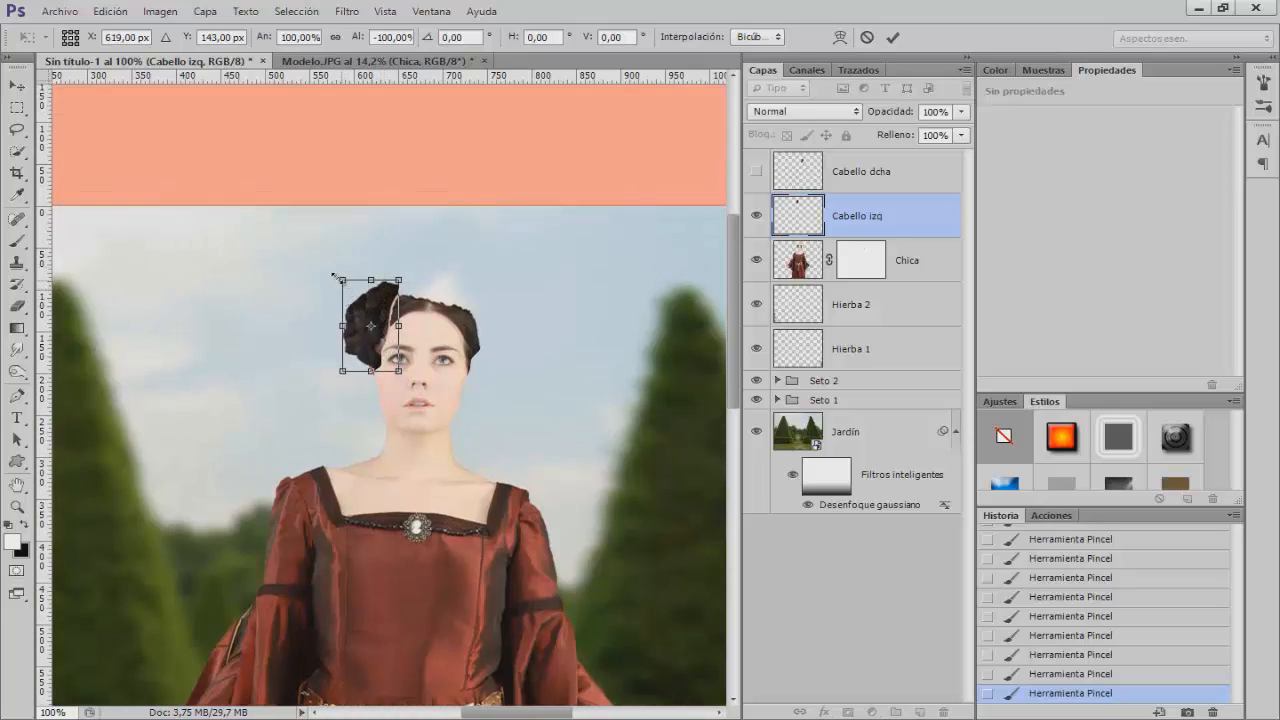
drag(333, 275, 374, 285)
Warp the Cabello izq bun so it curves around the hairline, reaching from the temple to the centre parting, and apply the transformation
right_click(373, 286)
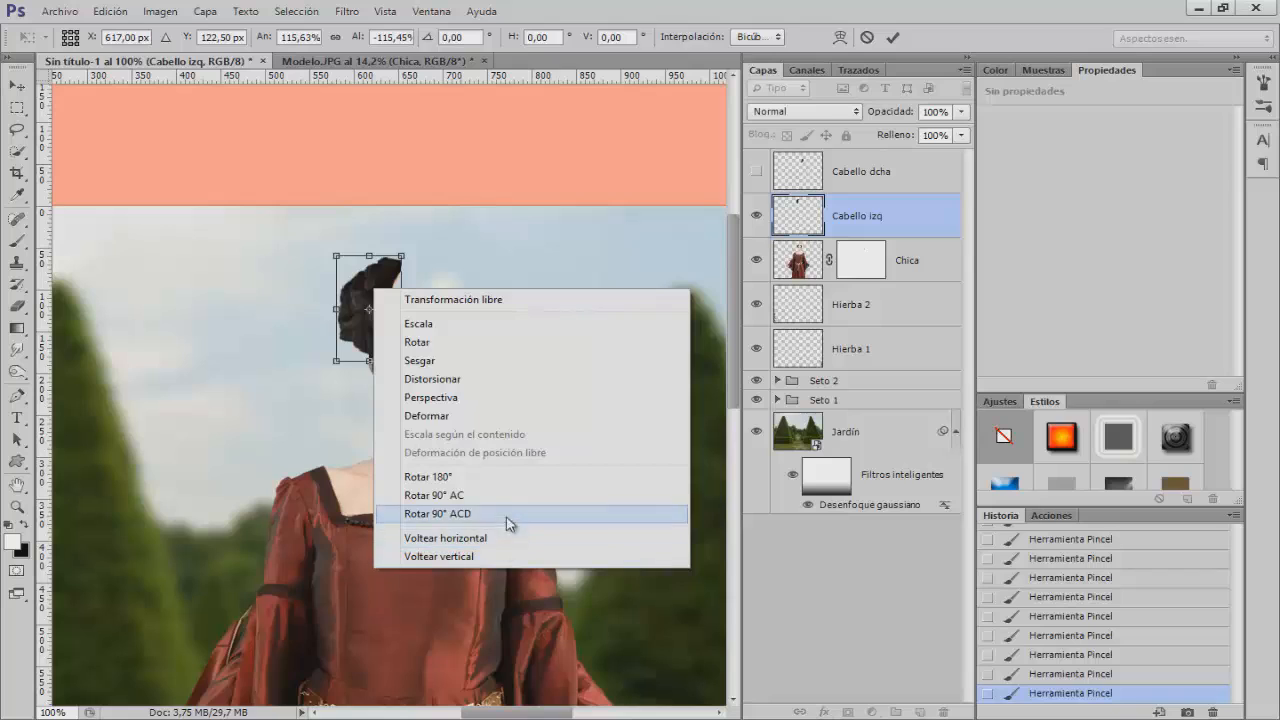
click(494, 415)
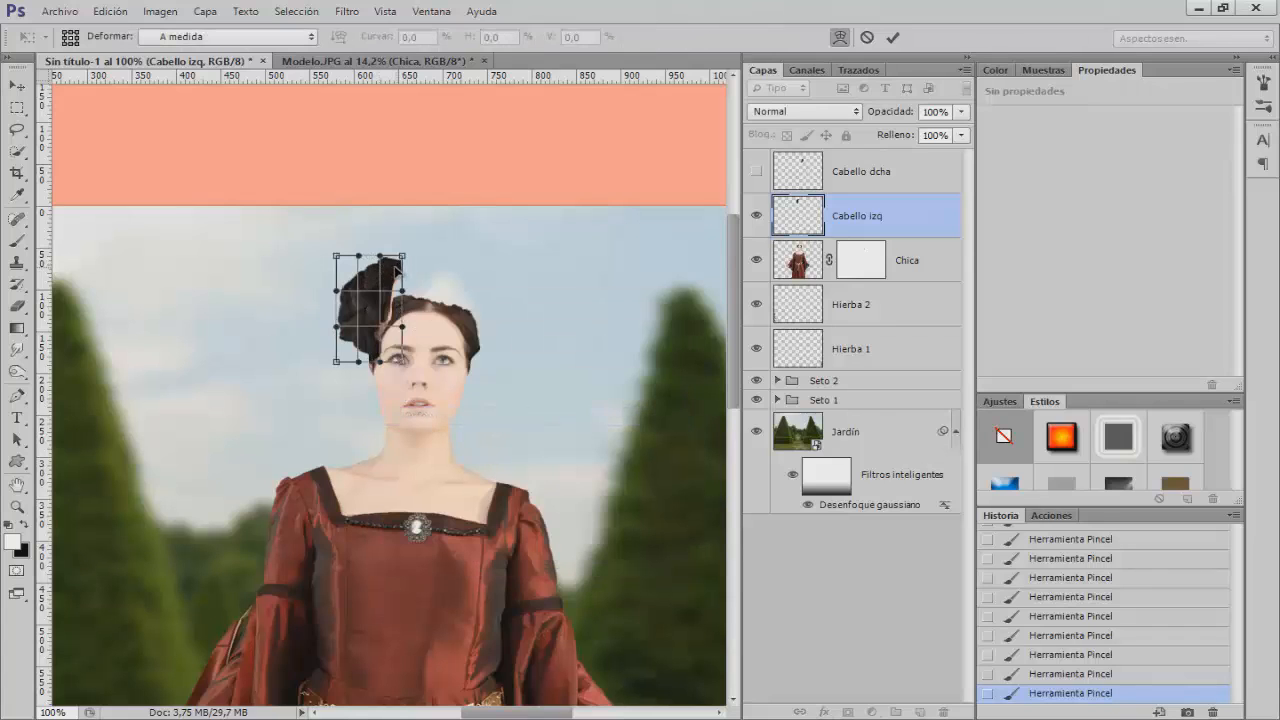
drag(404, 282, 367, 360)
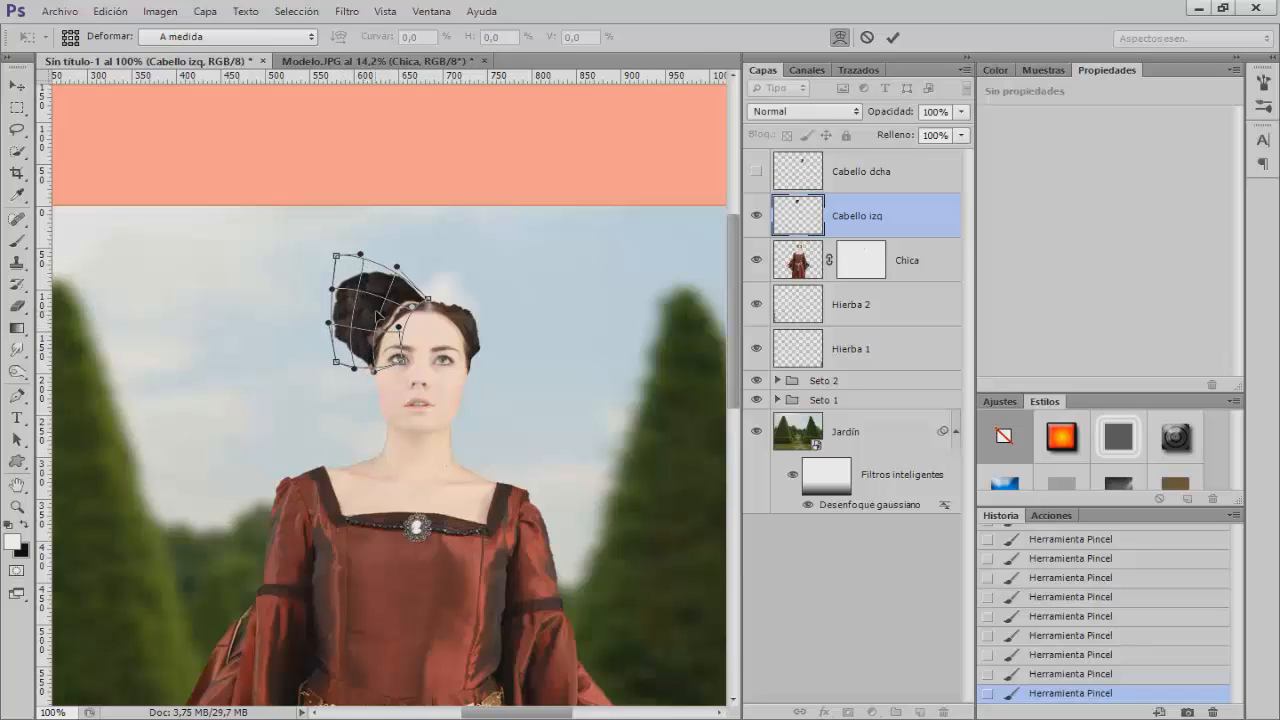
drag(376, 316, 351, 290)
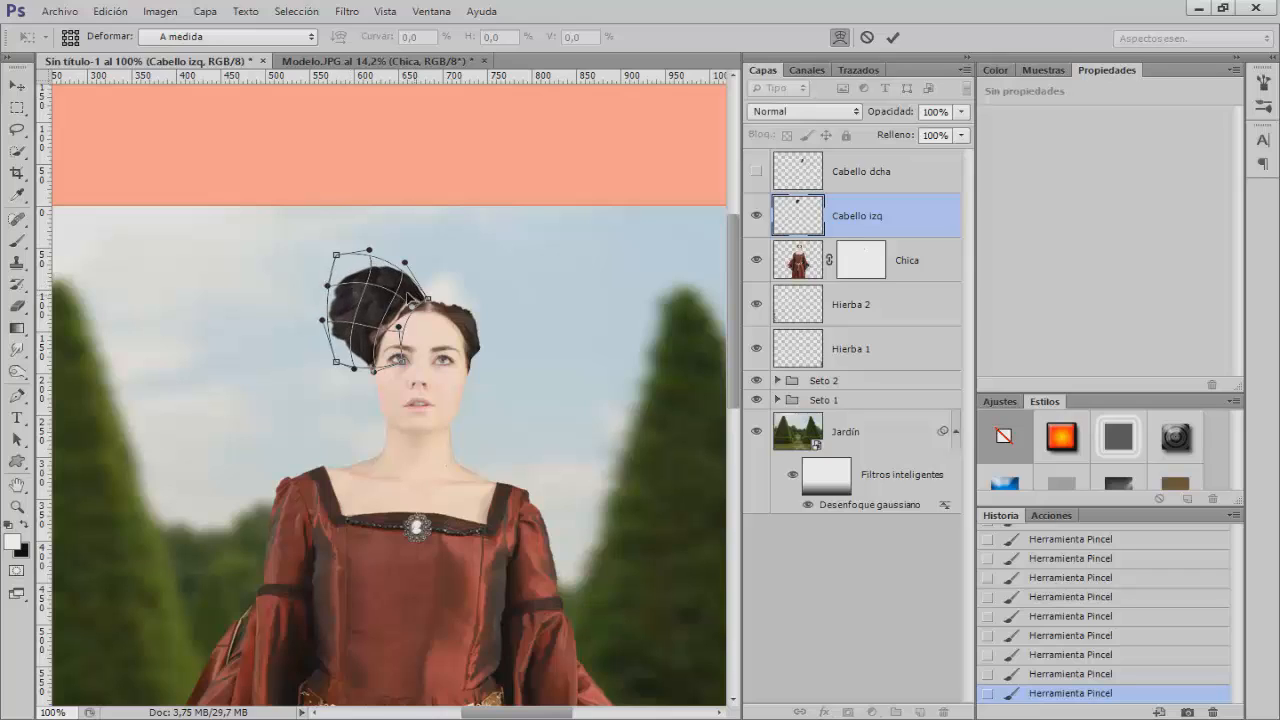
drag(430, 305, 438, 310)
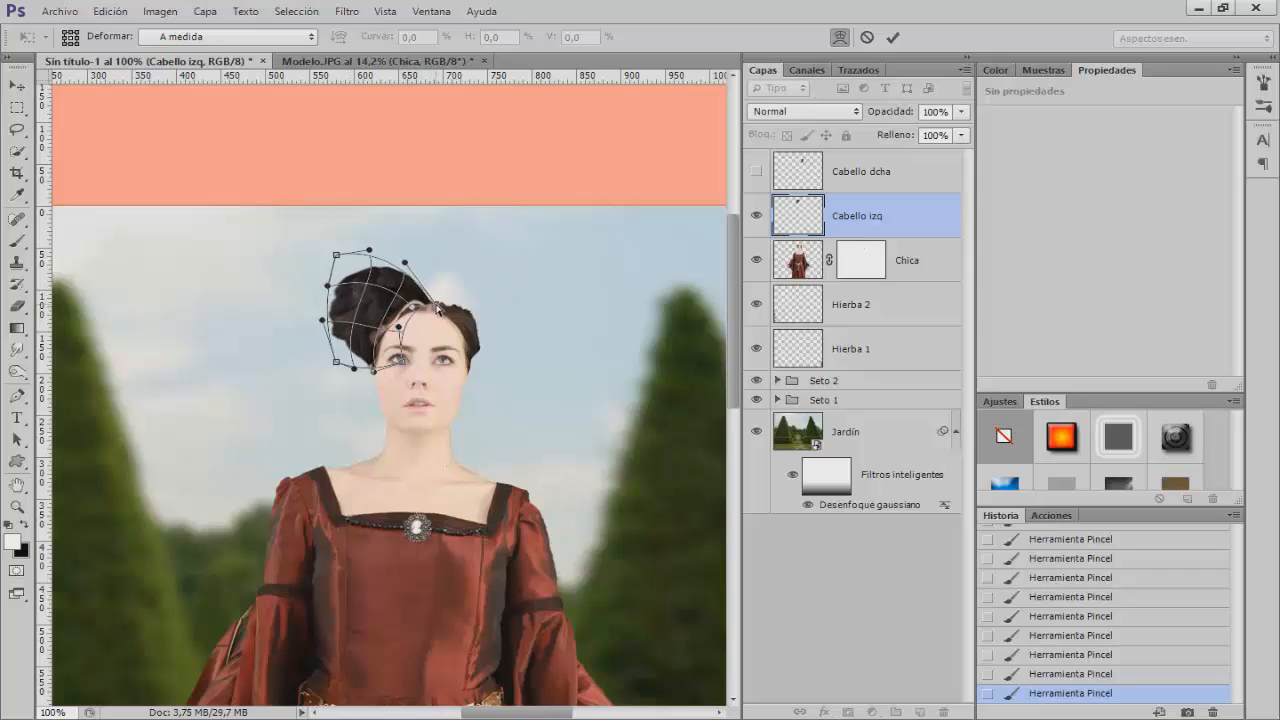
key(Return)
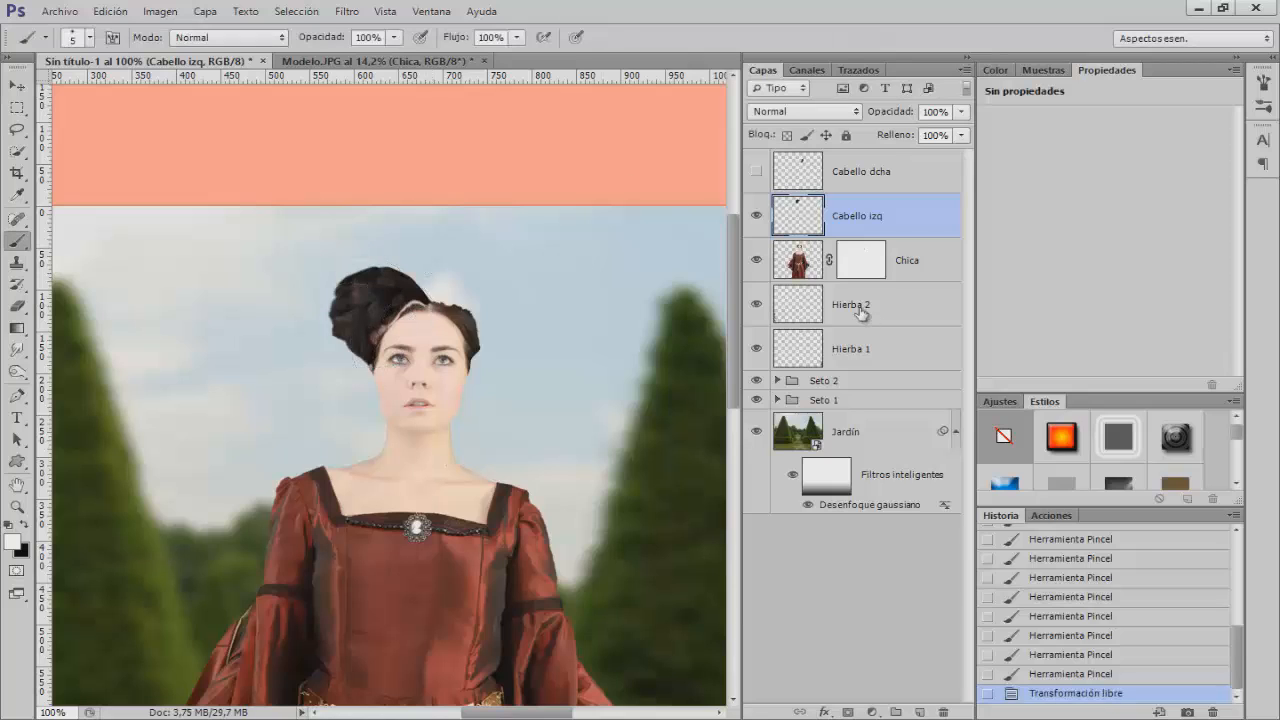
Add a layer mask to Cabello izq and paint it black with a 14 px brush to clear the bun's overlap along the hairline and temple
click(847, 712)
key(ctrl+plus)
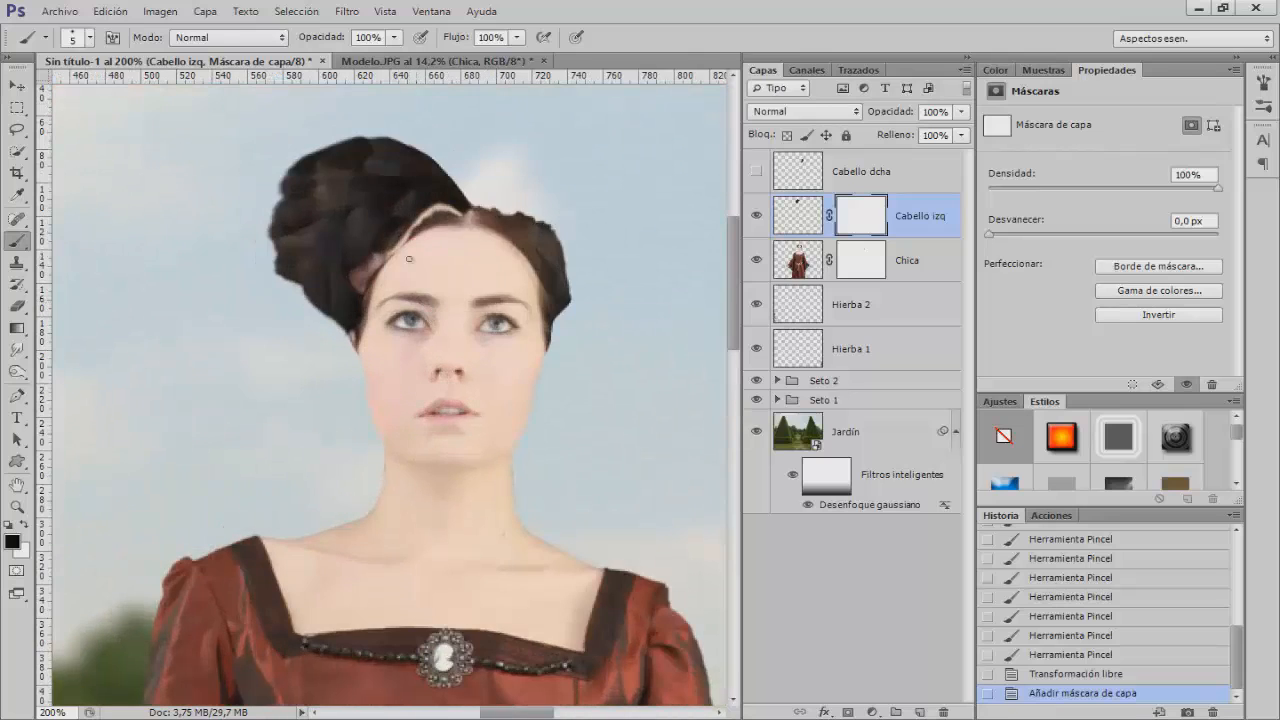
alt+right_click(434, 244)
mouse_move(444, 213)
mouse_down()
mouse_move(358, 284)
mouse_move(364, 329)
mouse_move(388, 300)
mouse_move(360, 287)
mouse_move(350, 320)
mouse_up()
Refine the Cabello izq mask with white and black touches so the bun blends into the hair up to the parting
key(x)
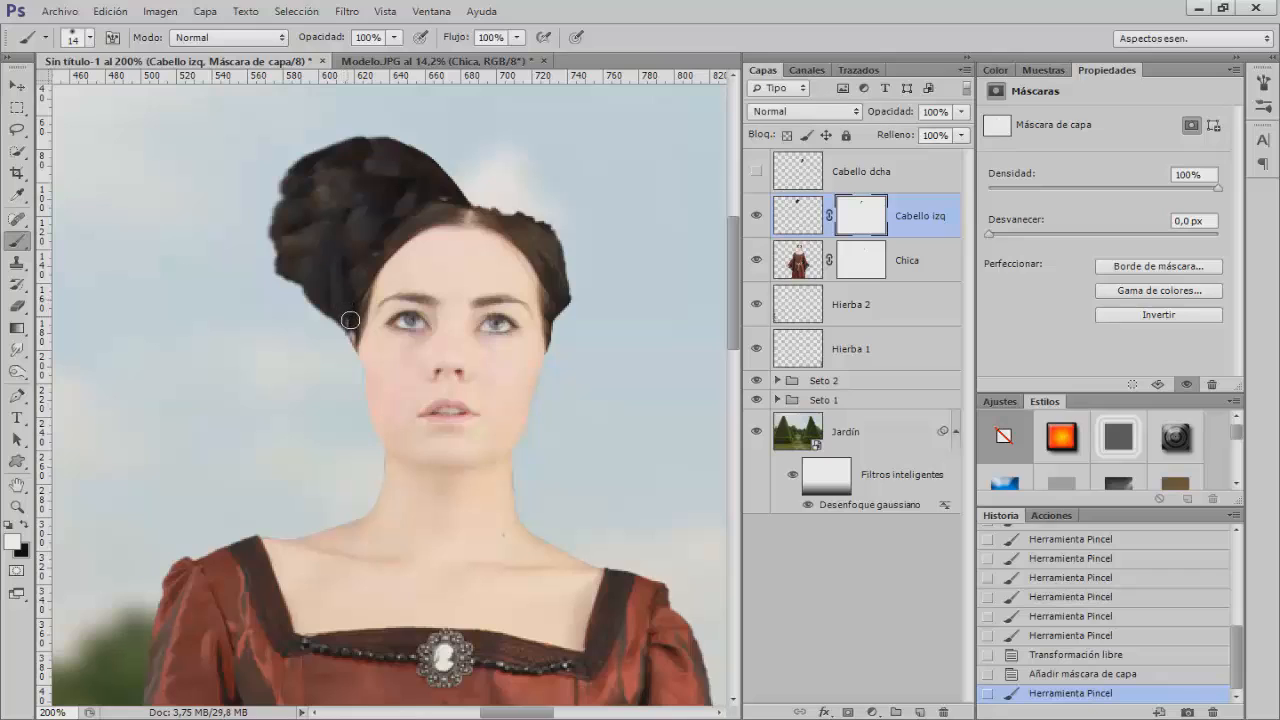
drag(350, 267, 366, 240)
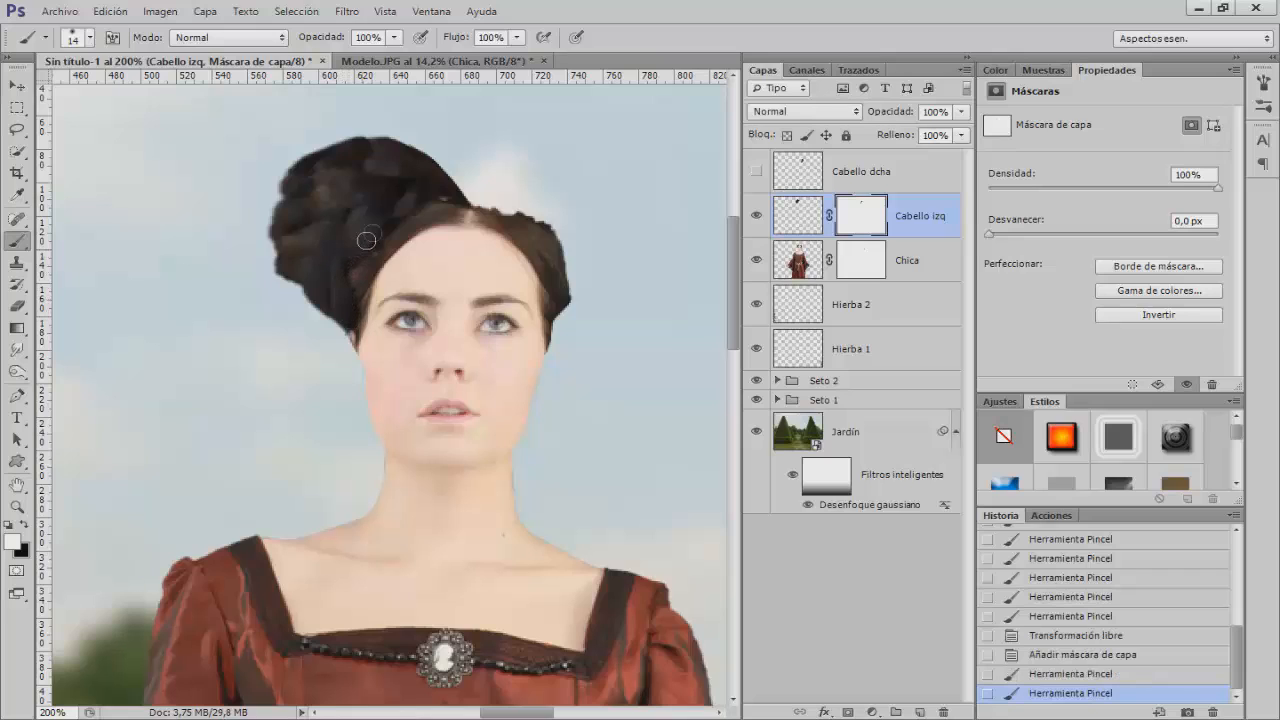
key(x)
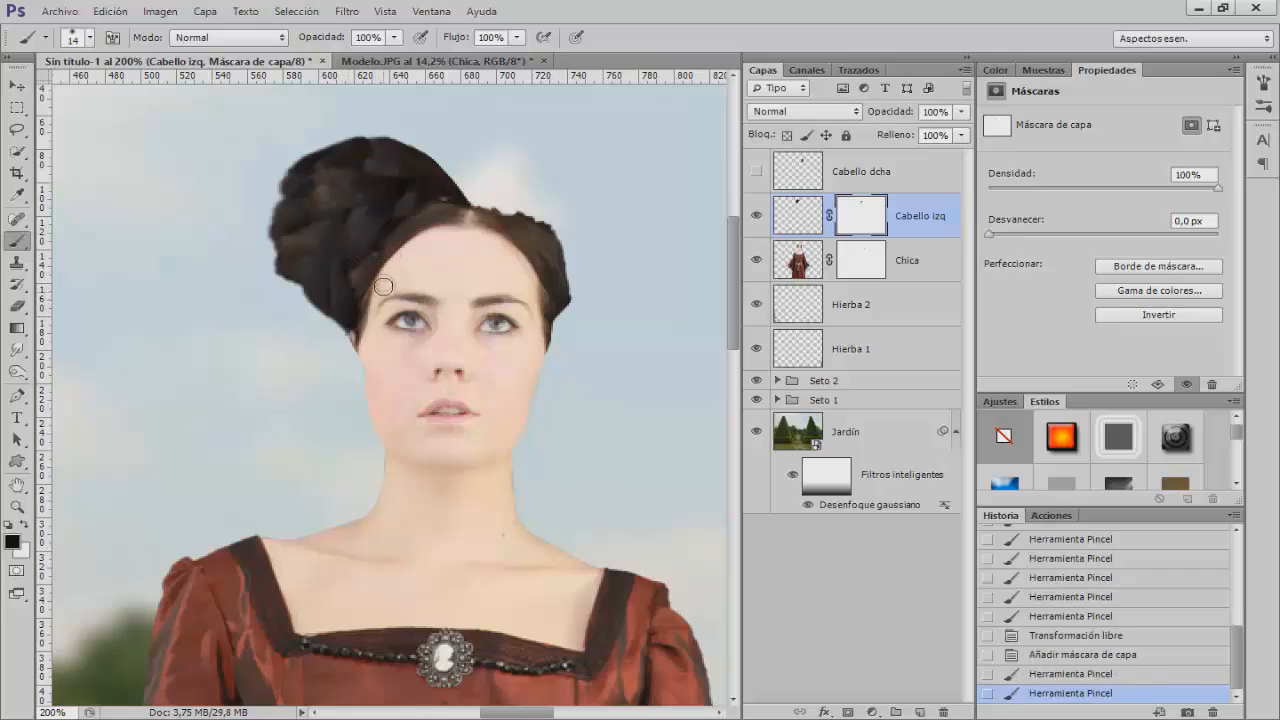
drag(419, 236, 440, 232)
key(x)
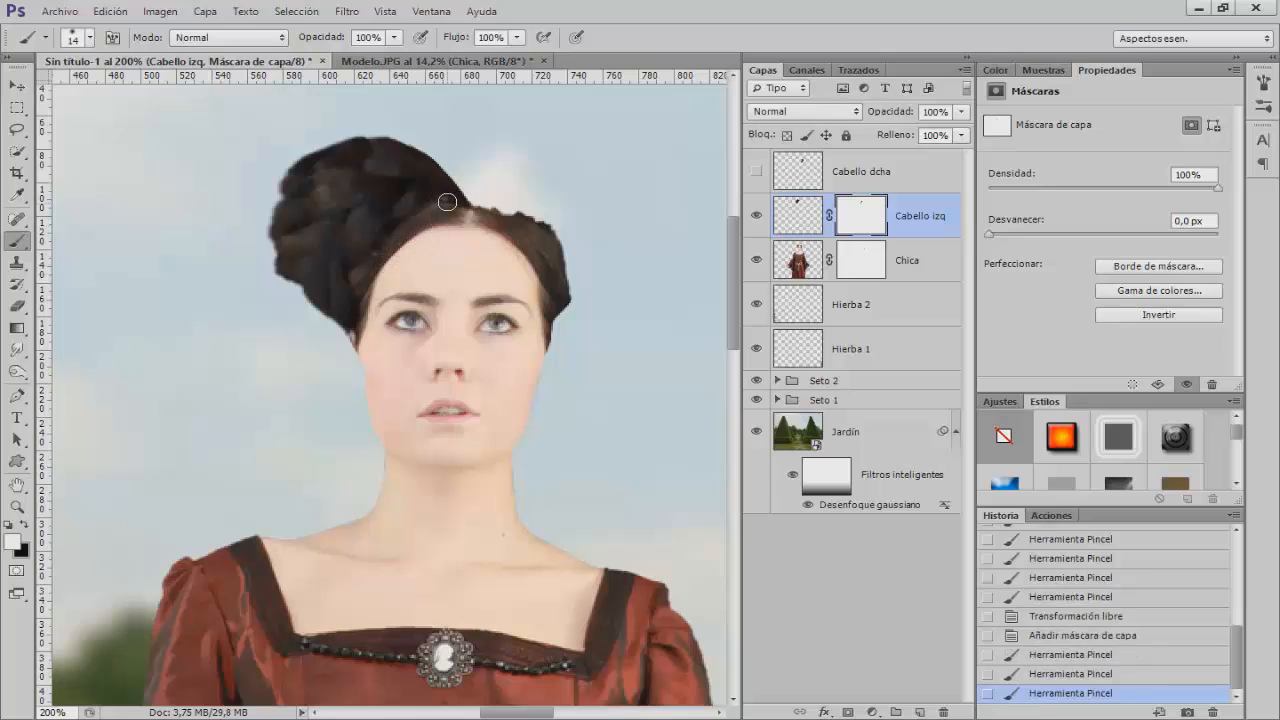
click(444, 198)
key(x)
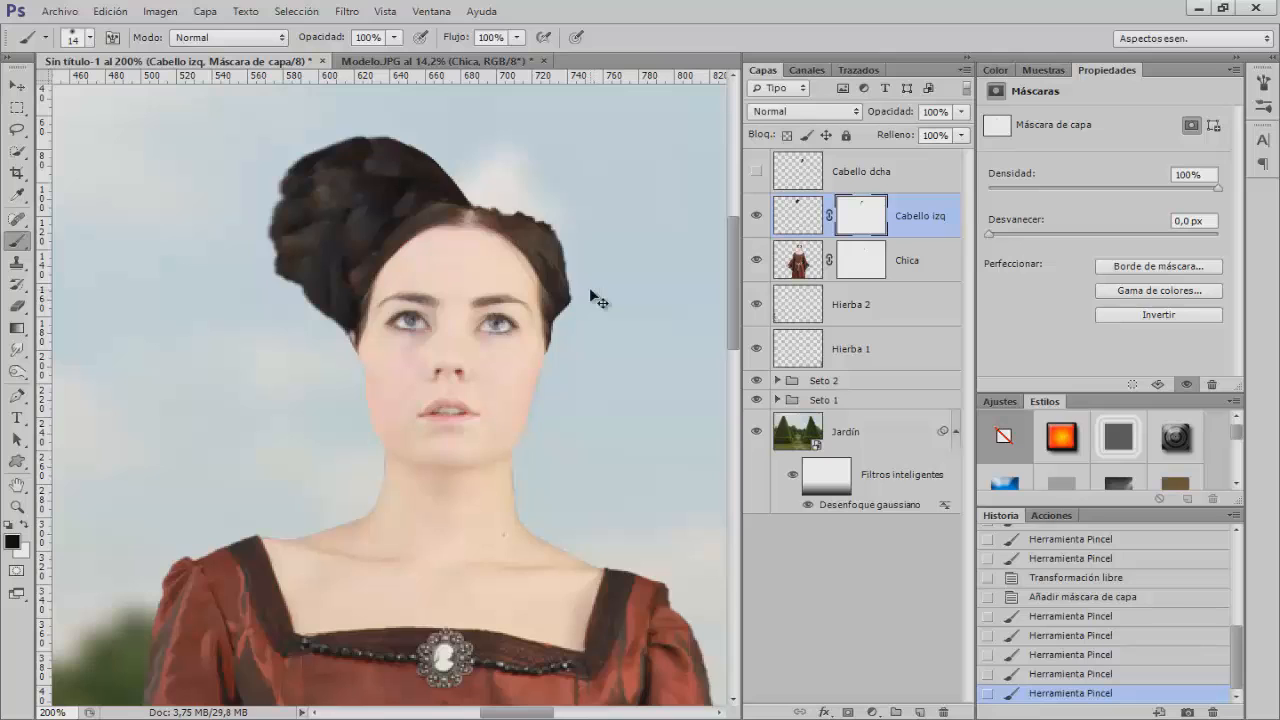
Show the Cabello dcha layer and flip its bun vertically with Free Transform
key(ctrl+minus)
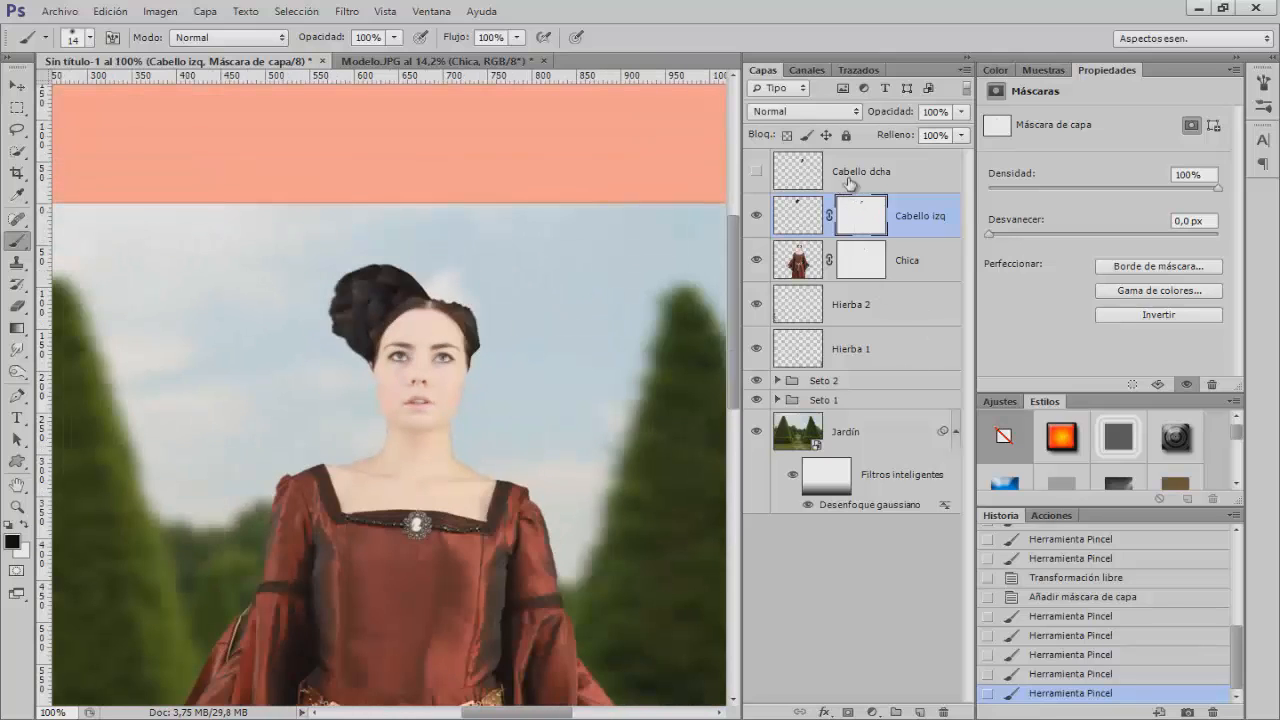
click(849, 183)
click(757, 172)
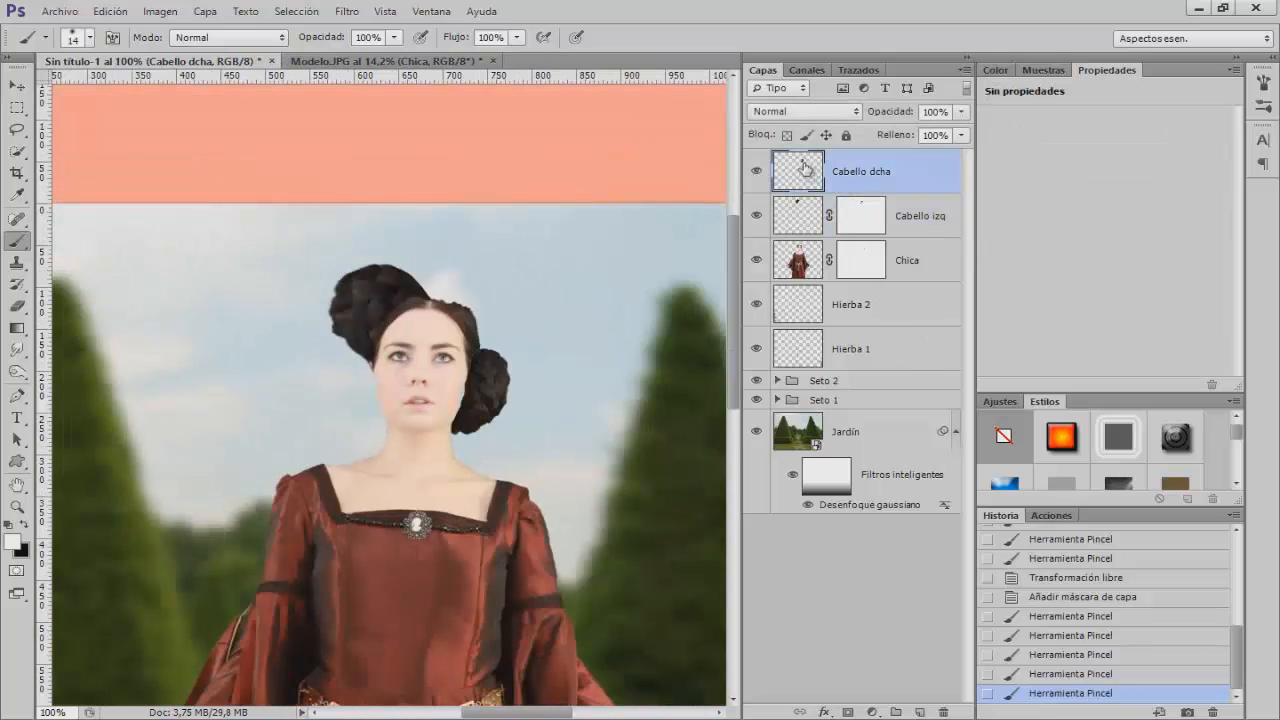
key(ctrl+t)
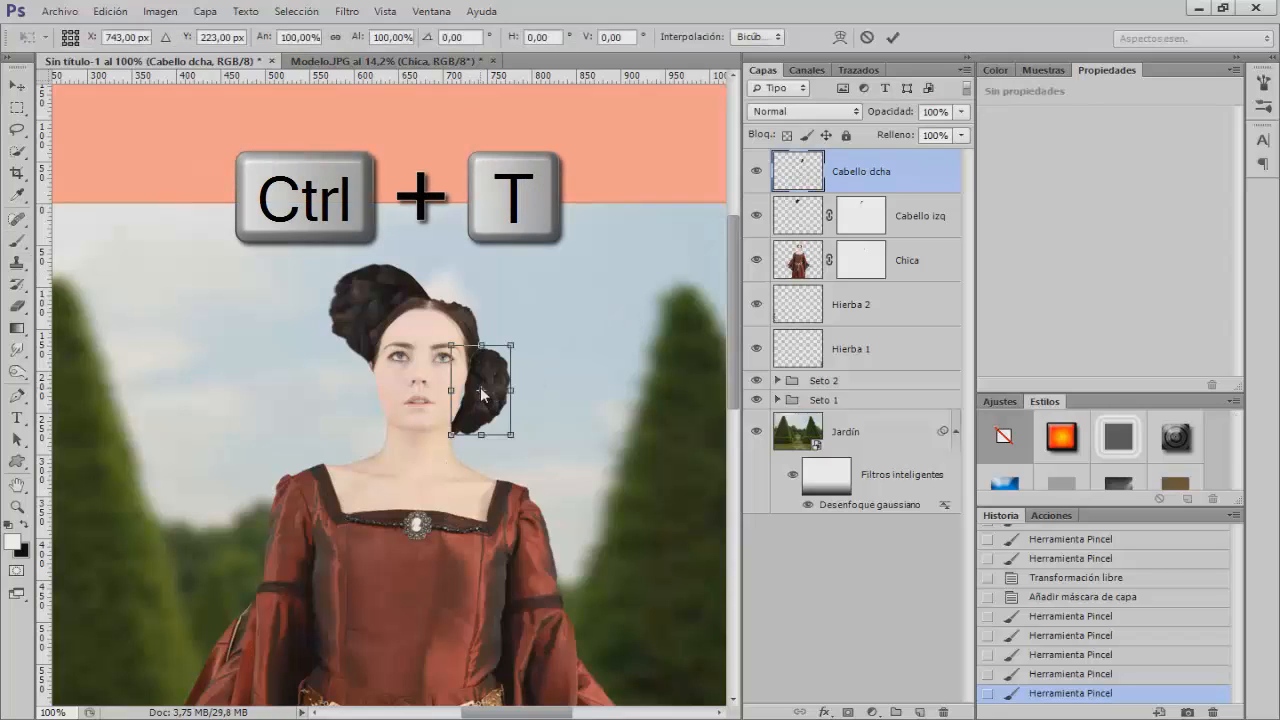
right_click(481, 390)
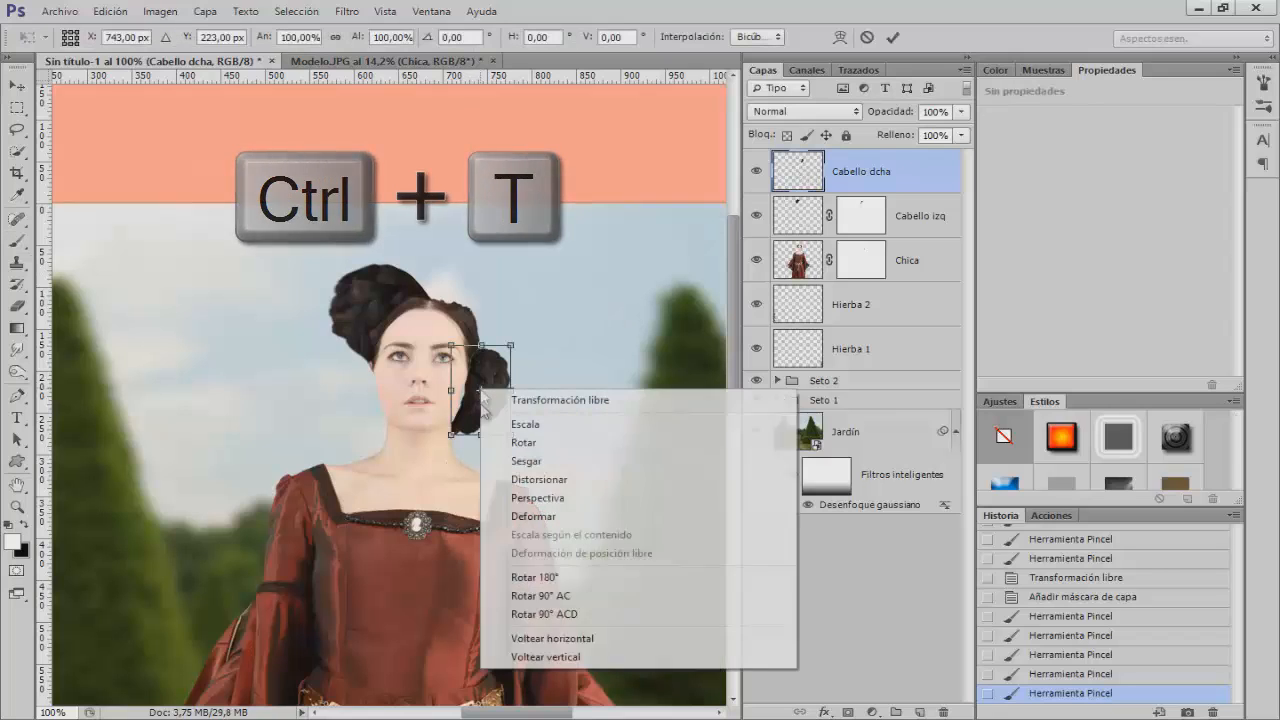
click(548, 657)
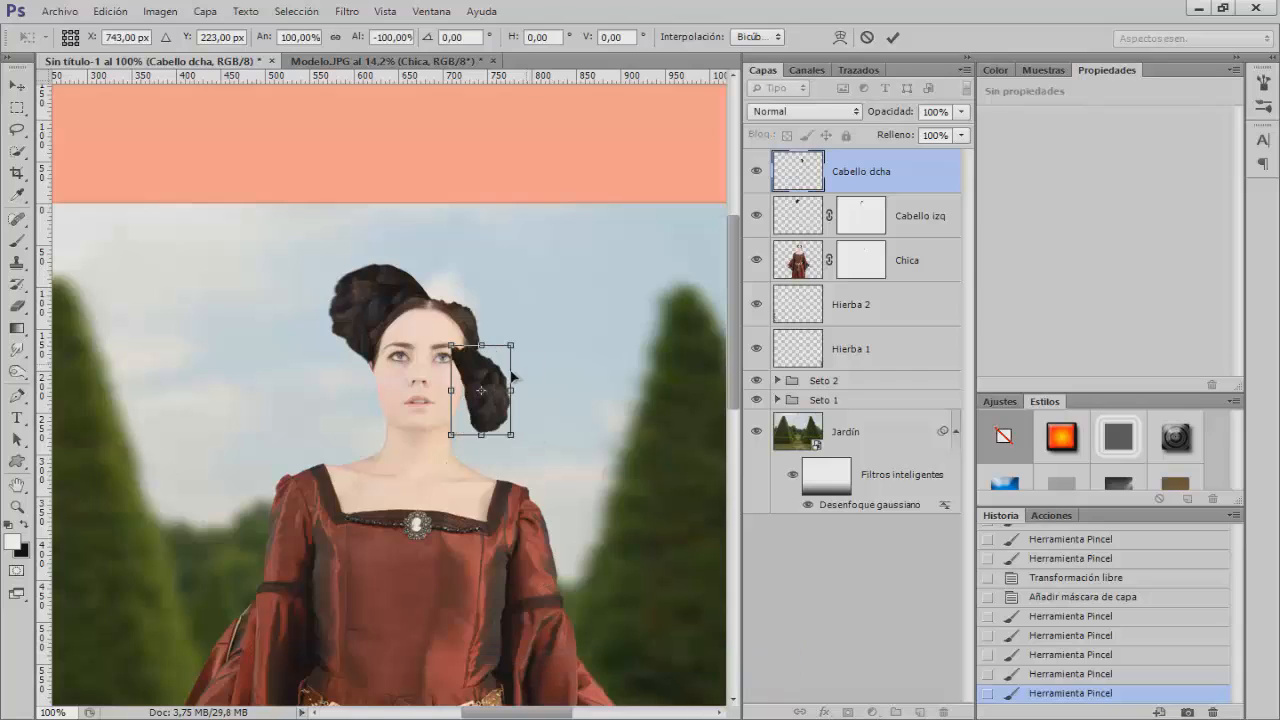
Move the flipped Cabello dcha bun up beside the top of the head and enlarge it to about 116%
drag(497, 407, 503, 324)
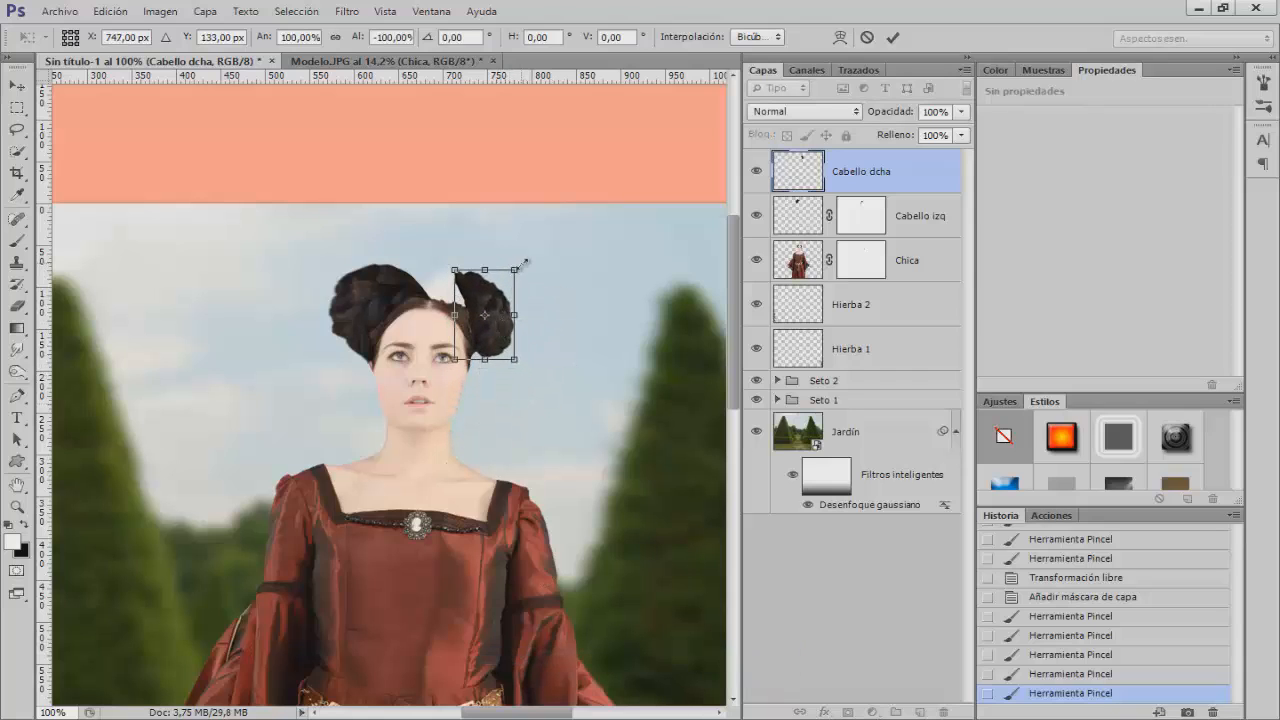
drag(515, 268, 524, 254)
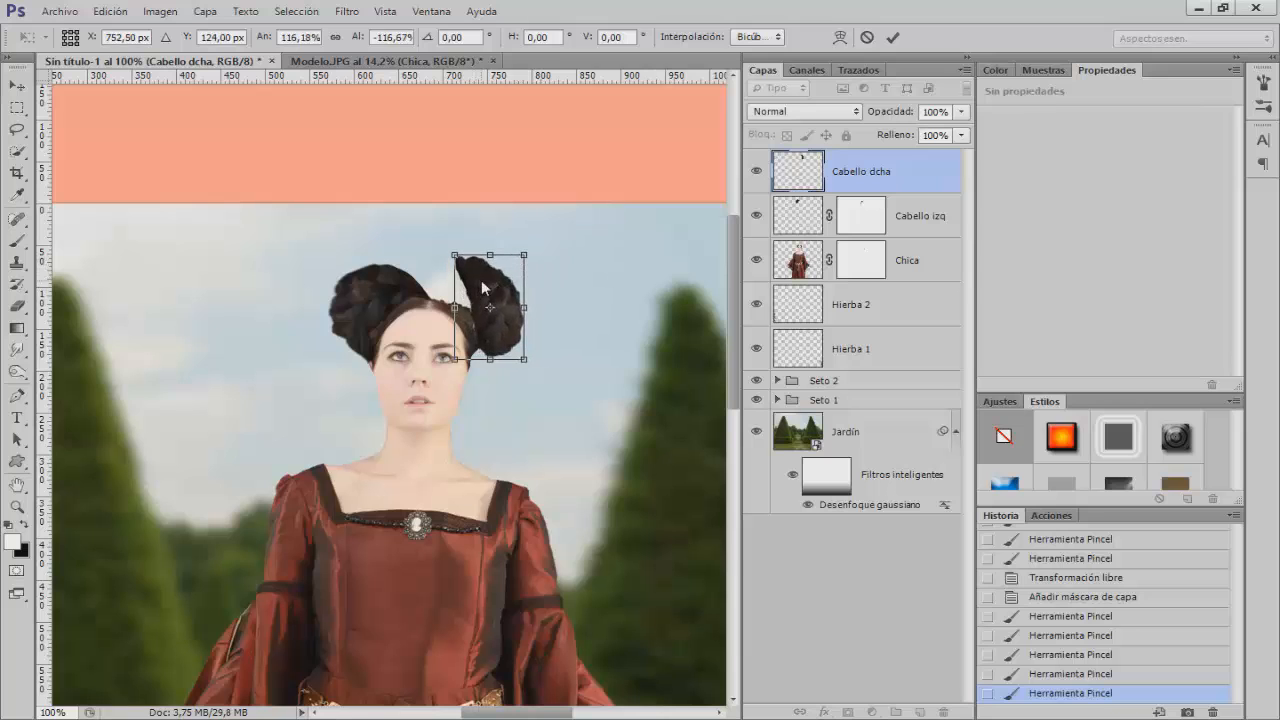
Warp the Cabello dcha bun so it curves from the centre parting around the hairline to the temple
right_click(482, 283)
click(530, 409)
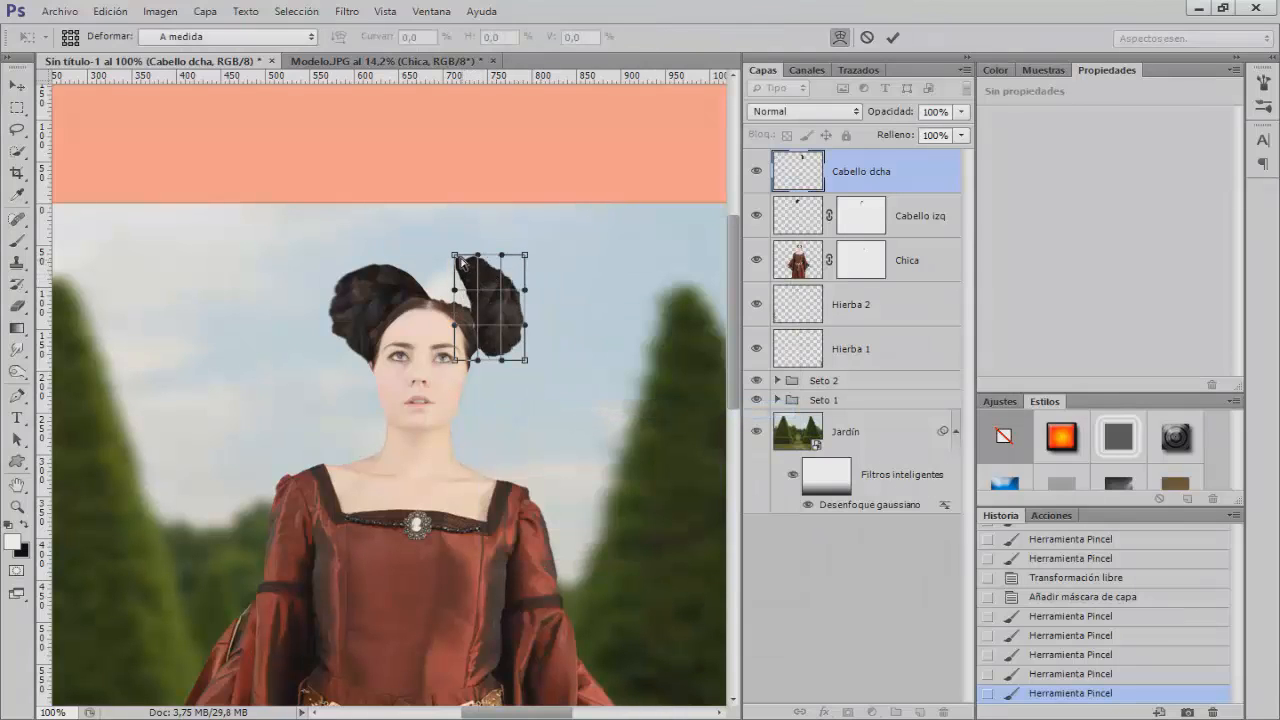
drag(461, 270, 425, 391)
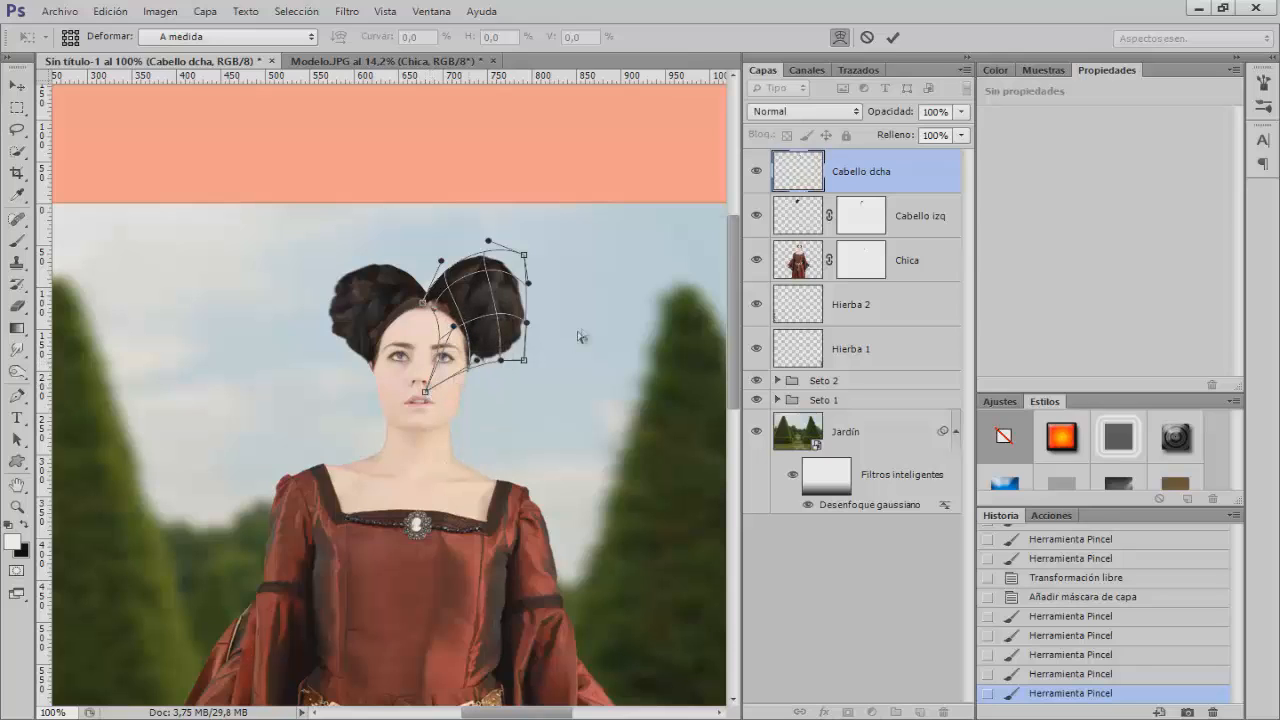
drag(484, 333, 506, 292)
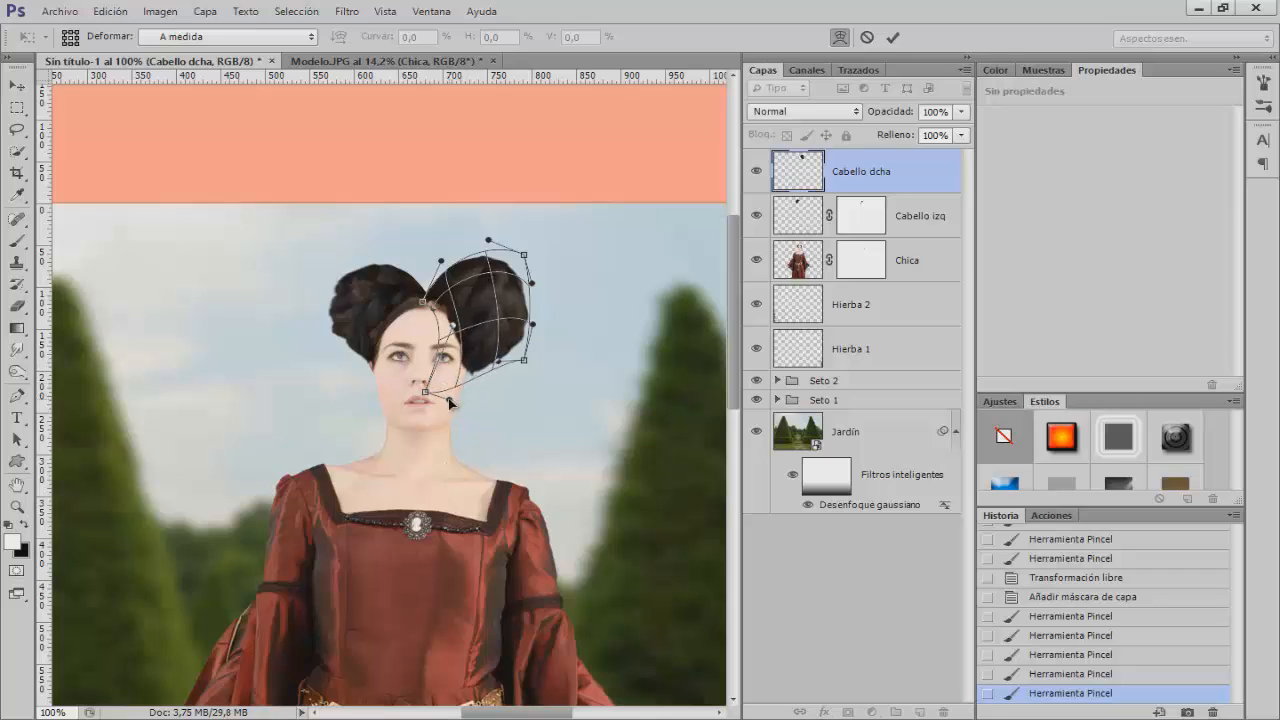
drag(450, 399, 454, 396)
drag(517, 339, 516, 333)
Scale the warped bun back to about 108% and nudge it into place so it mirrors the opposite bun
right_click(522, 296)
click(556, 331)
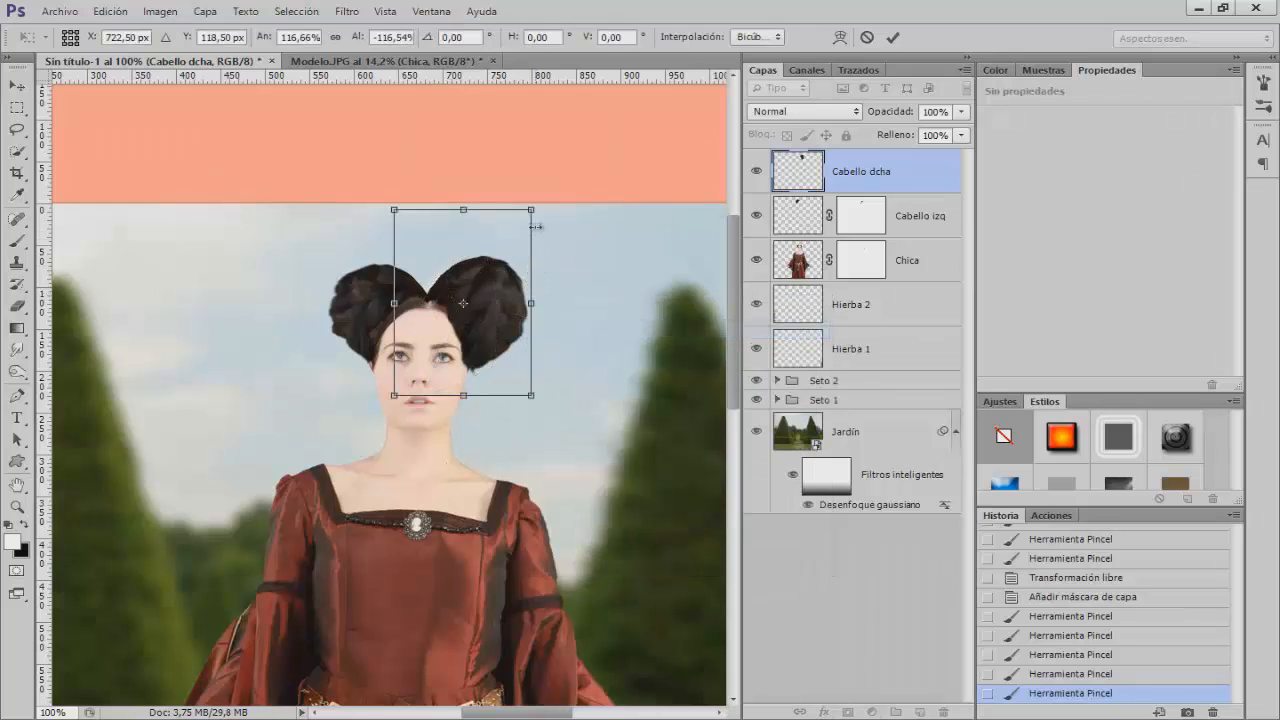
drag(533, 210, 521, 226)
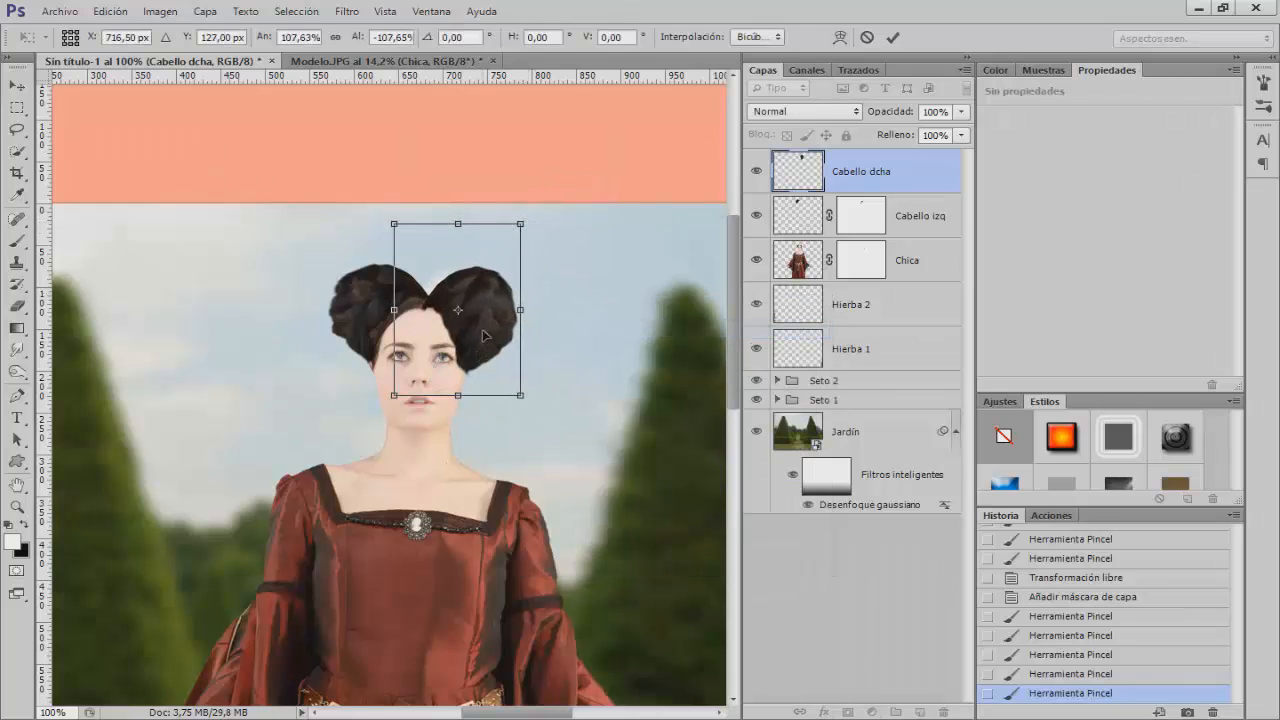
drag(484, 336, 490, 330)
key(Left)
key(Left)
key(Left)
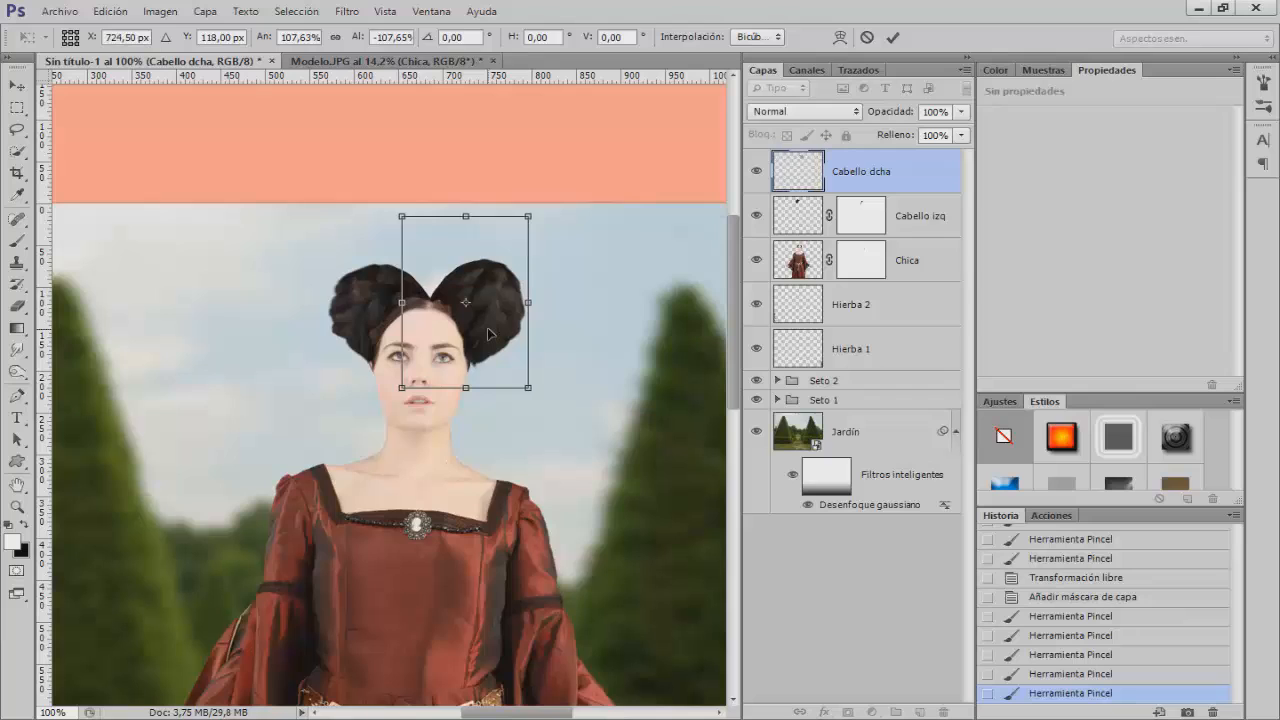
key(Down)
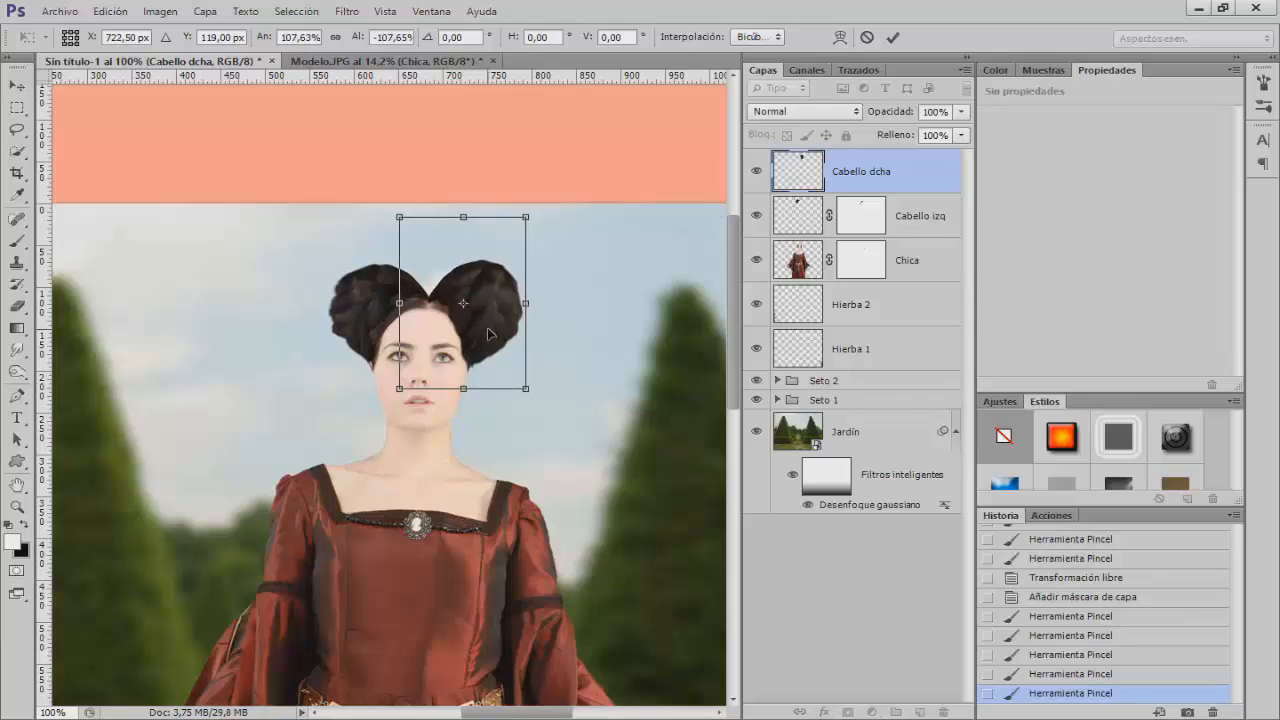
Warp the Cabello dcha bun's outer edge slightly inward and apply the transformation
right_click(489, 336)
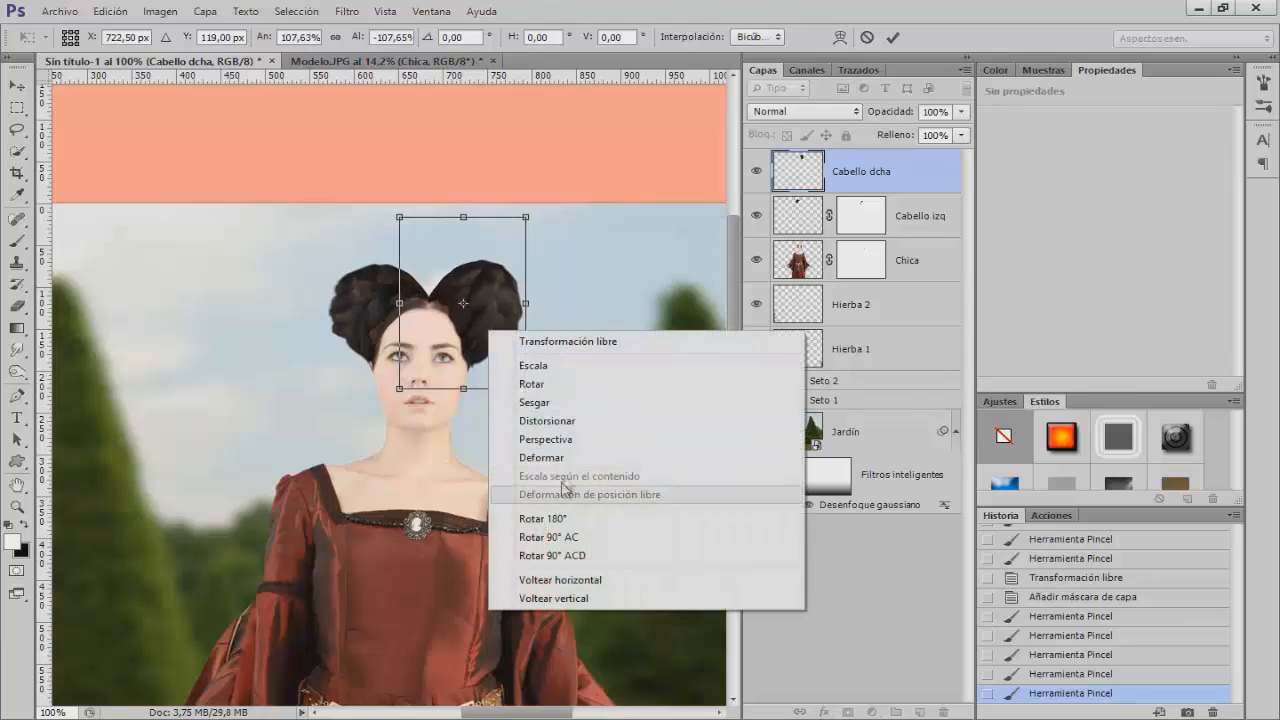
click(510, 457)
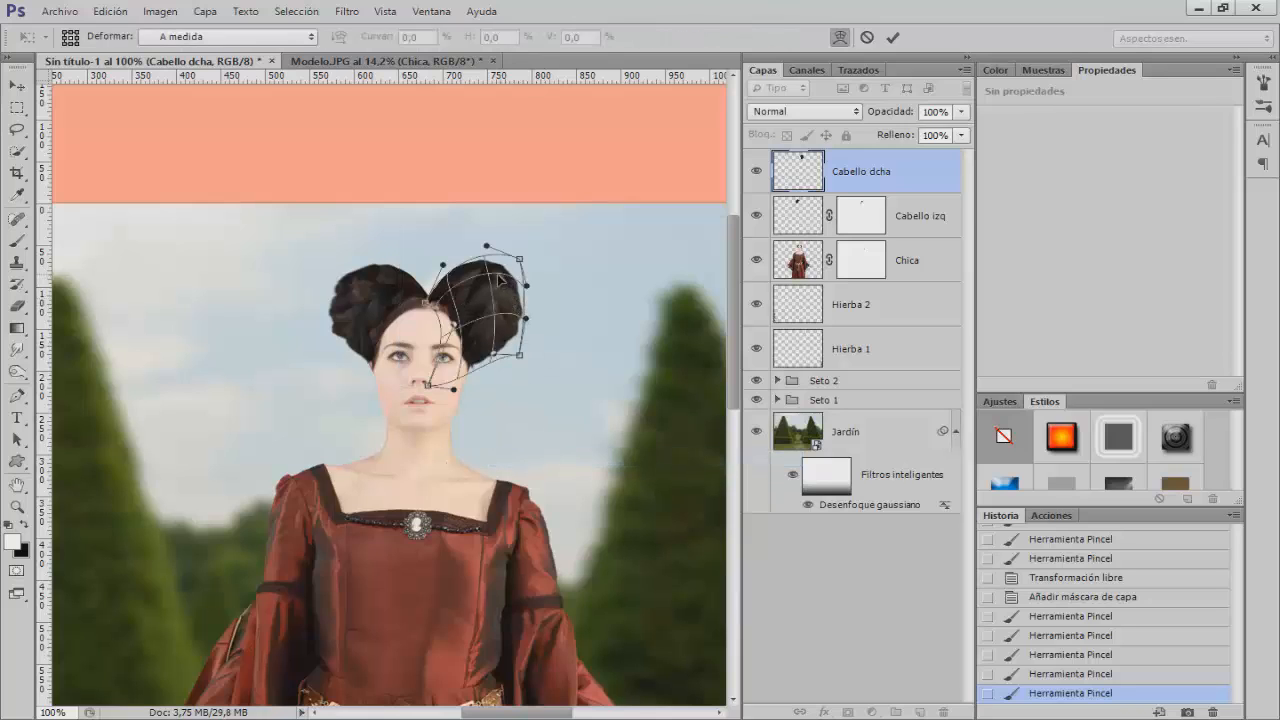
drag(498, 279, 495, 283)
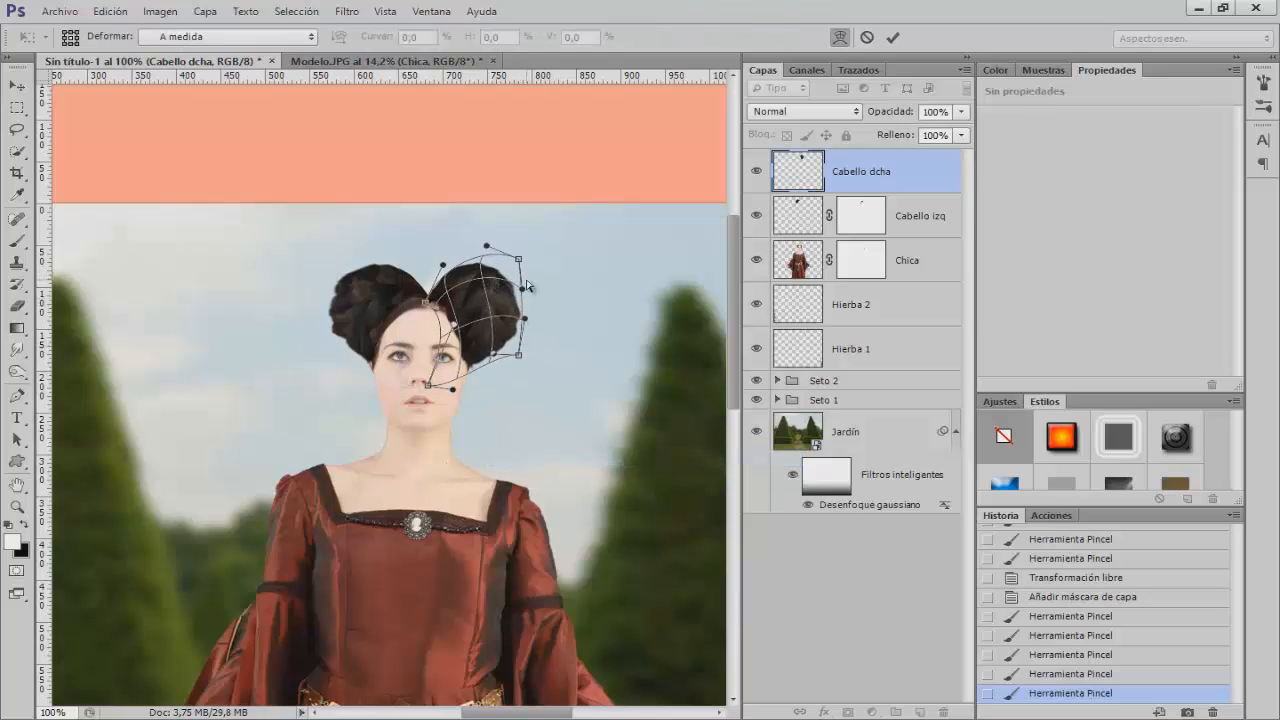
key(Return)
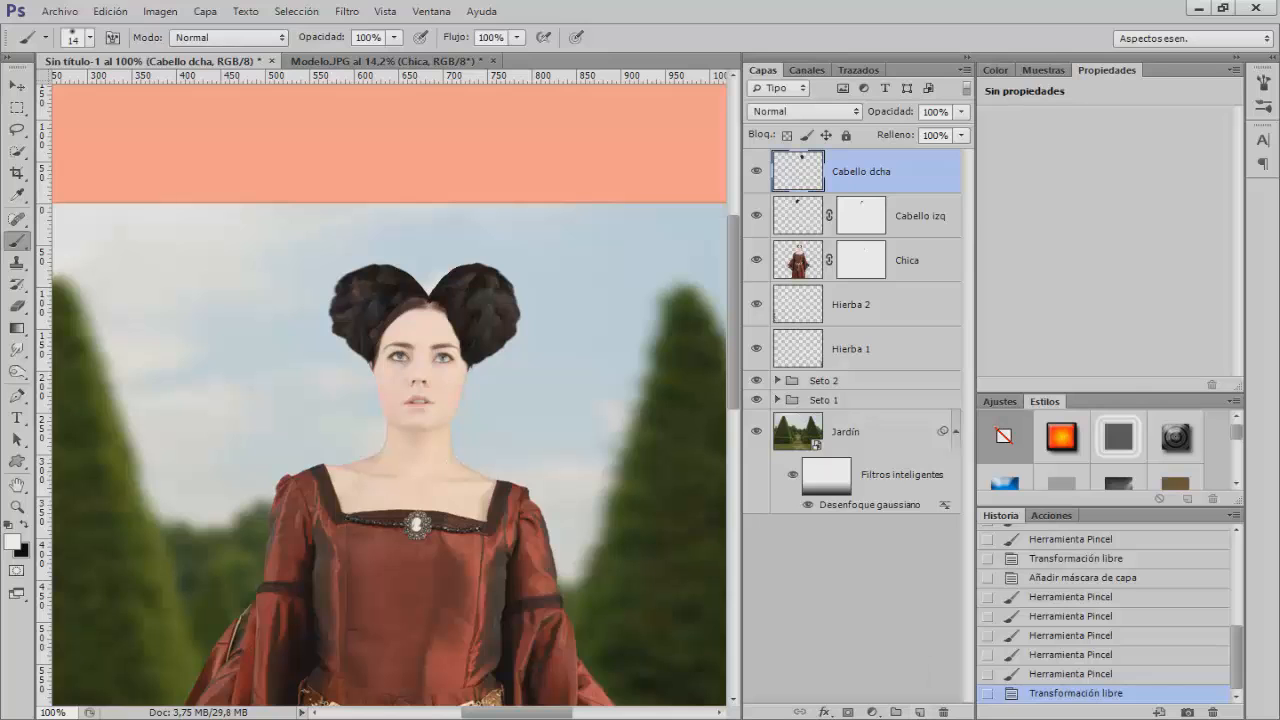
Add a layer mask to Cabello dcha and paint it black with the 14 px brush along the forehead to uncover the natural hairline
click(847, 712)
key(ctrl+plus)
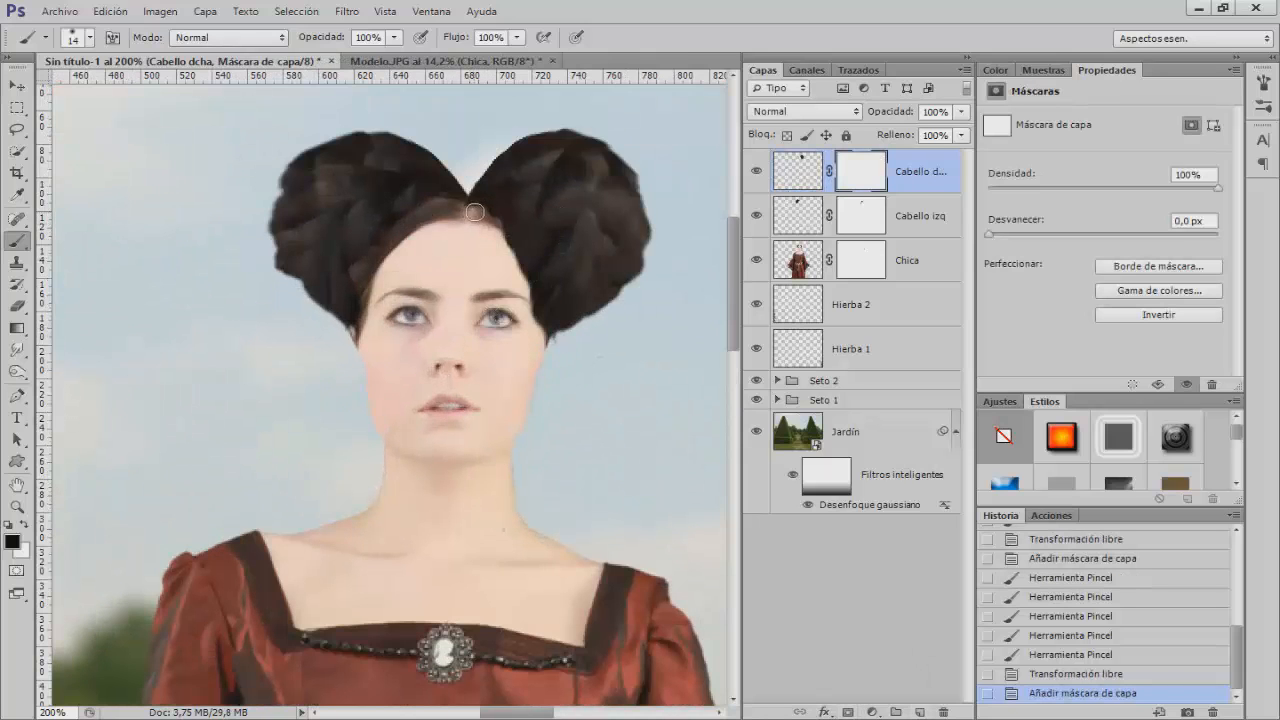
mouse_move(474, 212)
mouse_down()
mouse_move(531, 266)
mouse_move(534, 333)
mouse_move(508, 279)
mouse_up()
Refine the Cabello dcha mask, restoring hair beside the parting in white and trimming the bun's lower edge near the temple in black
key(x)
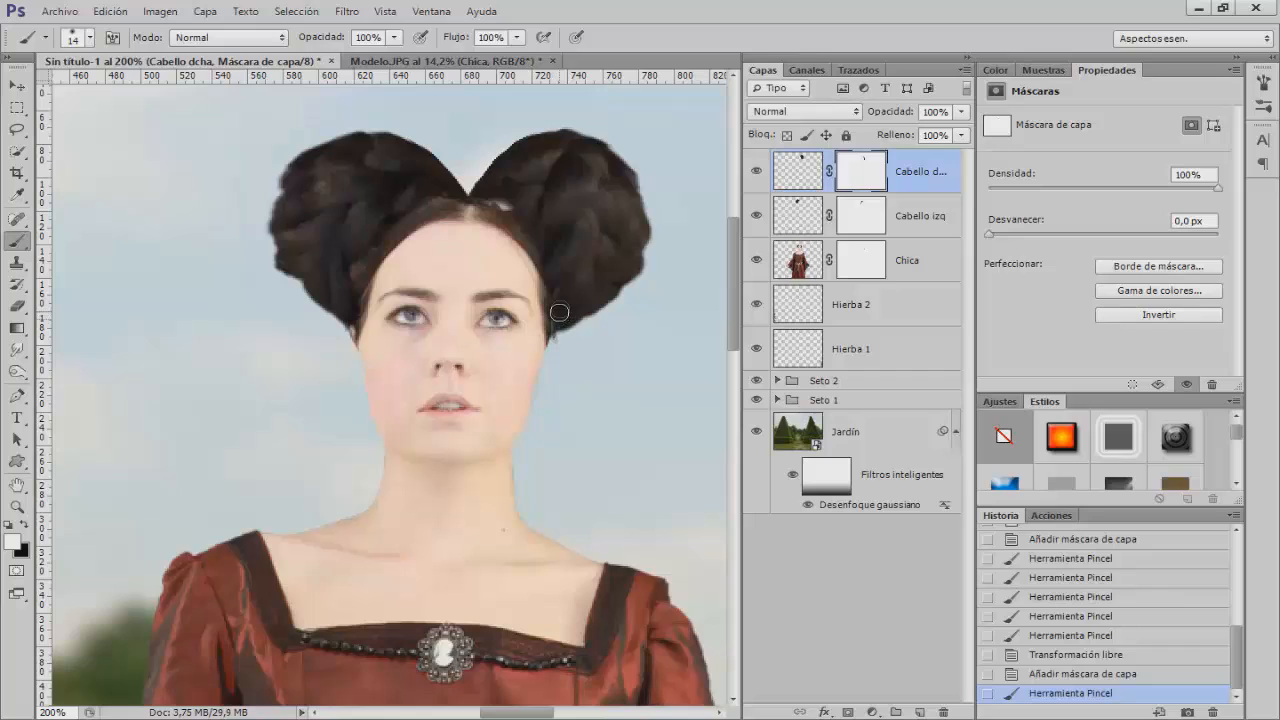
drag(500, 206, 511, 220)
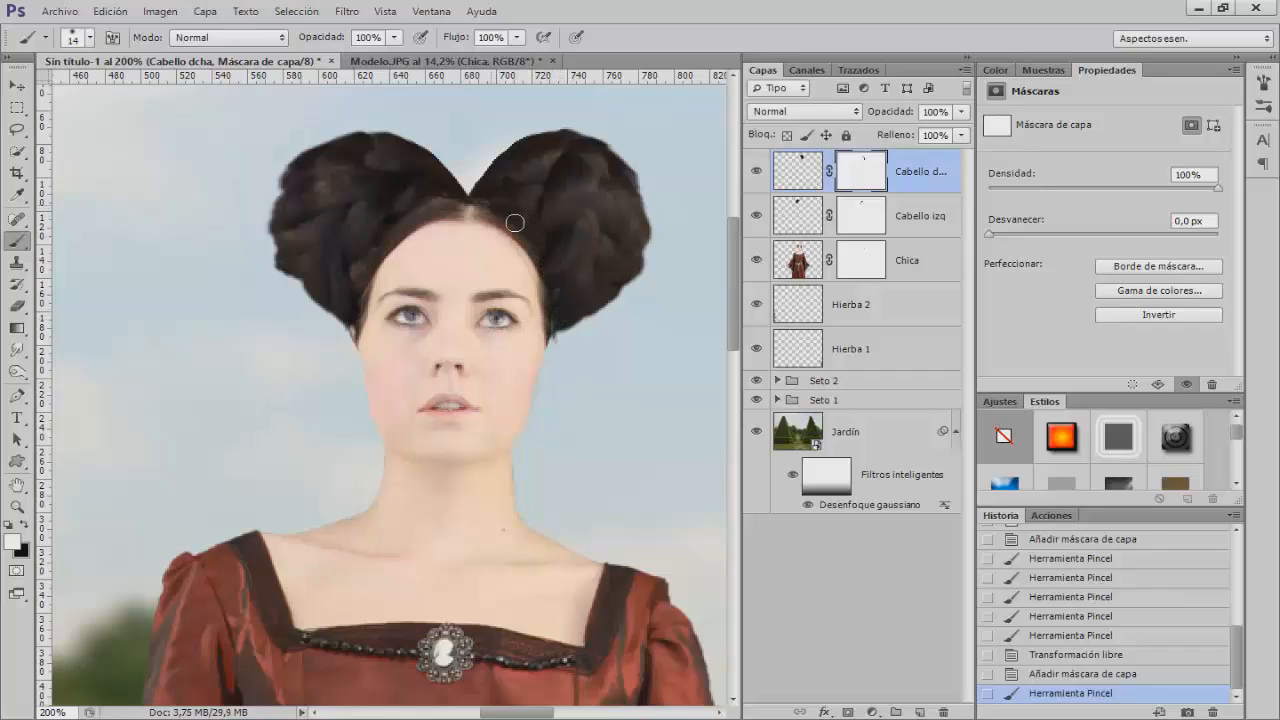
key(x)
drag(555, 321, 556, 322)
key(x)
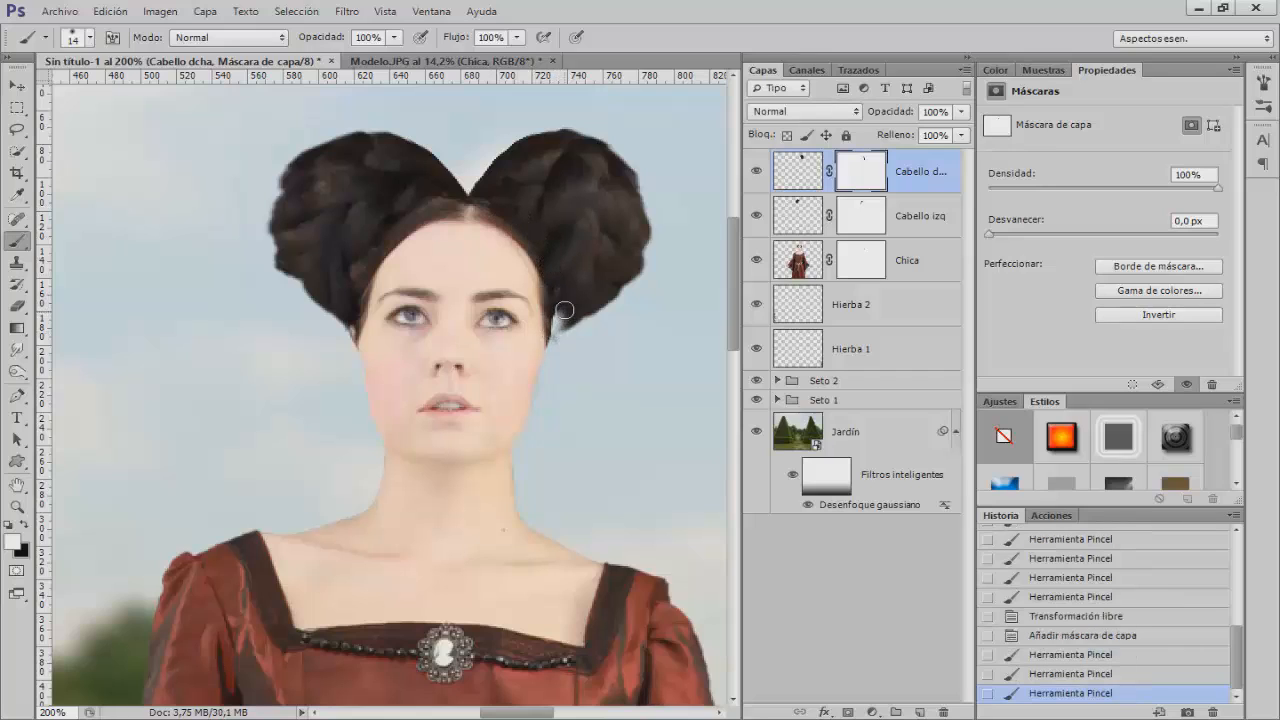
Start a Free Transform on the Cabello dcha bun's pixels rather than its mask and open the transformation options
click(786, 182)
key(ctrl+t)
right_click(562, 284)
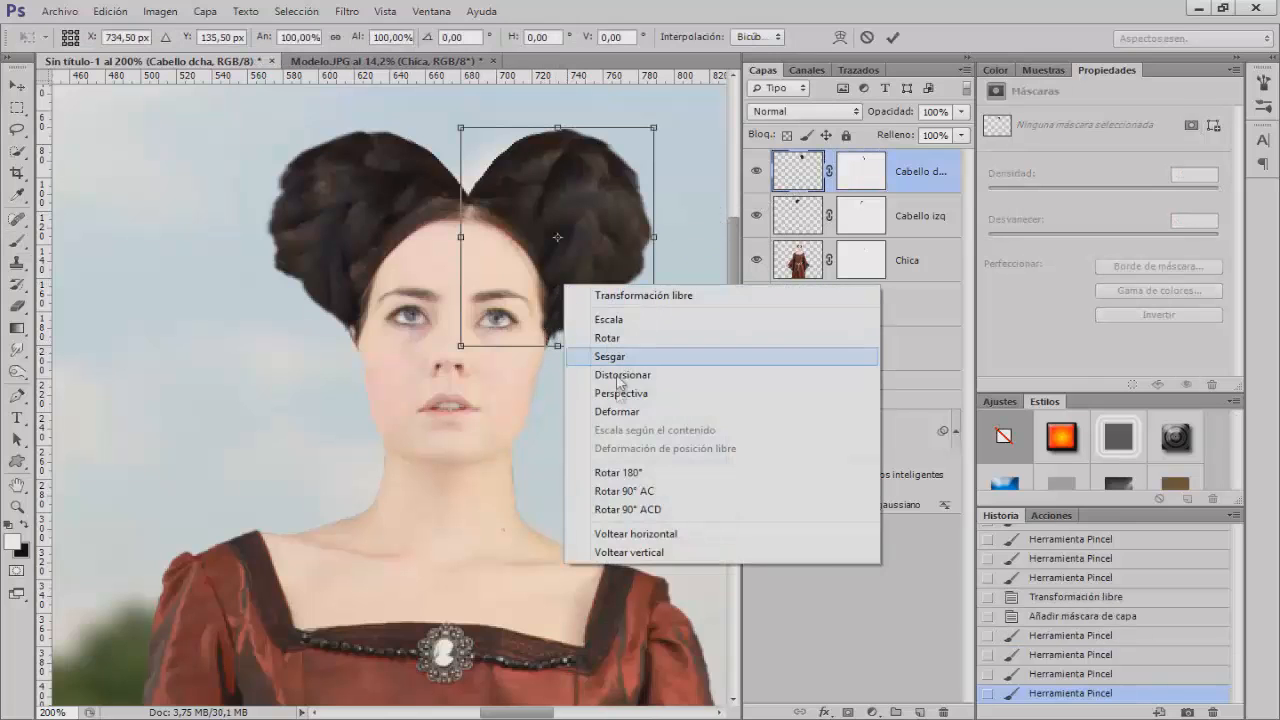
Warp the right hair bun so its lower inner edge fits against the side of the face
click(592, 411)
drag(553, 342, 546, 344)
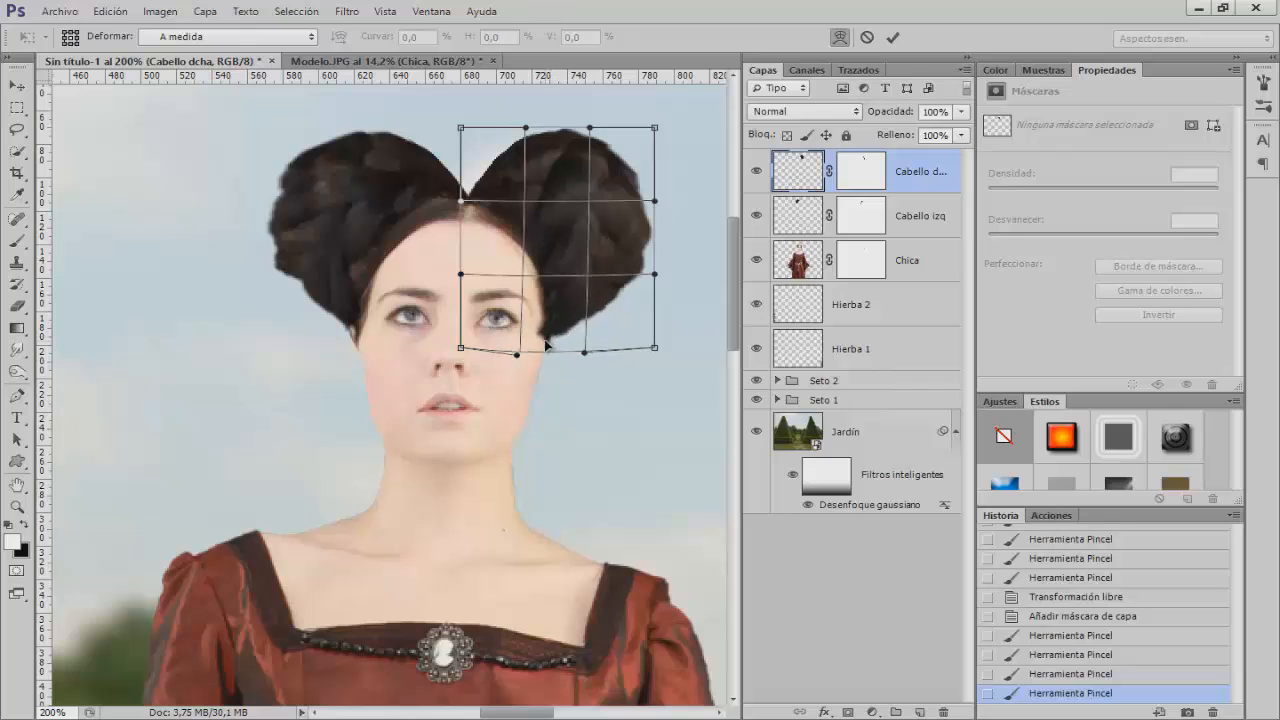
key(Return)
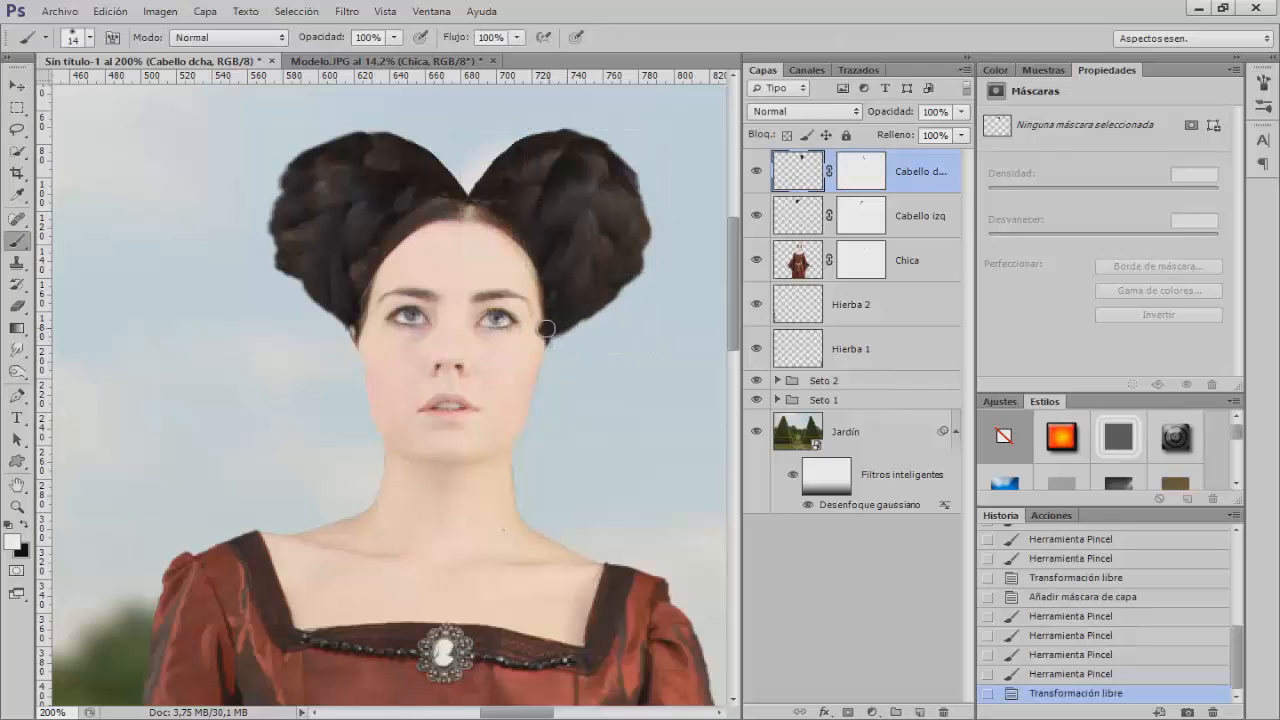
Refine the right bun's layer mask with black and white brush strokes along the side of the face and the hair parting
click(872, 180)
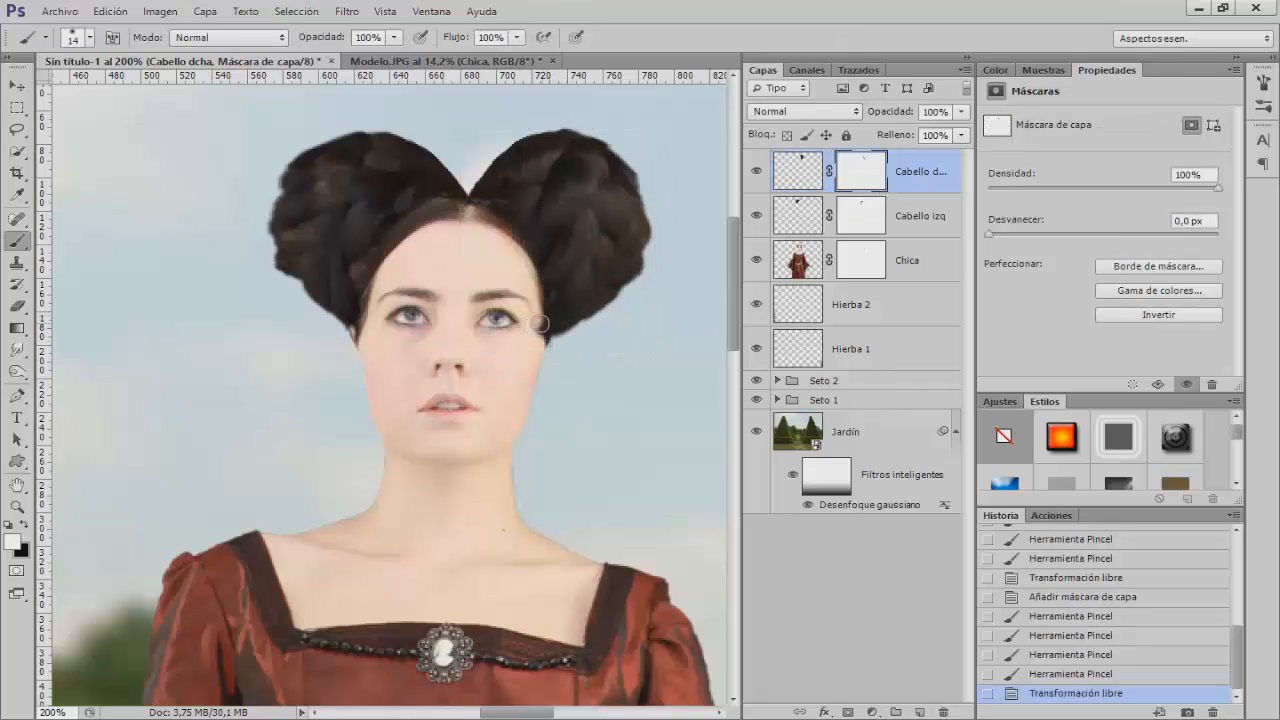
drag(528, 348, 538, 328)
key(x)
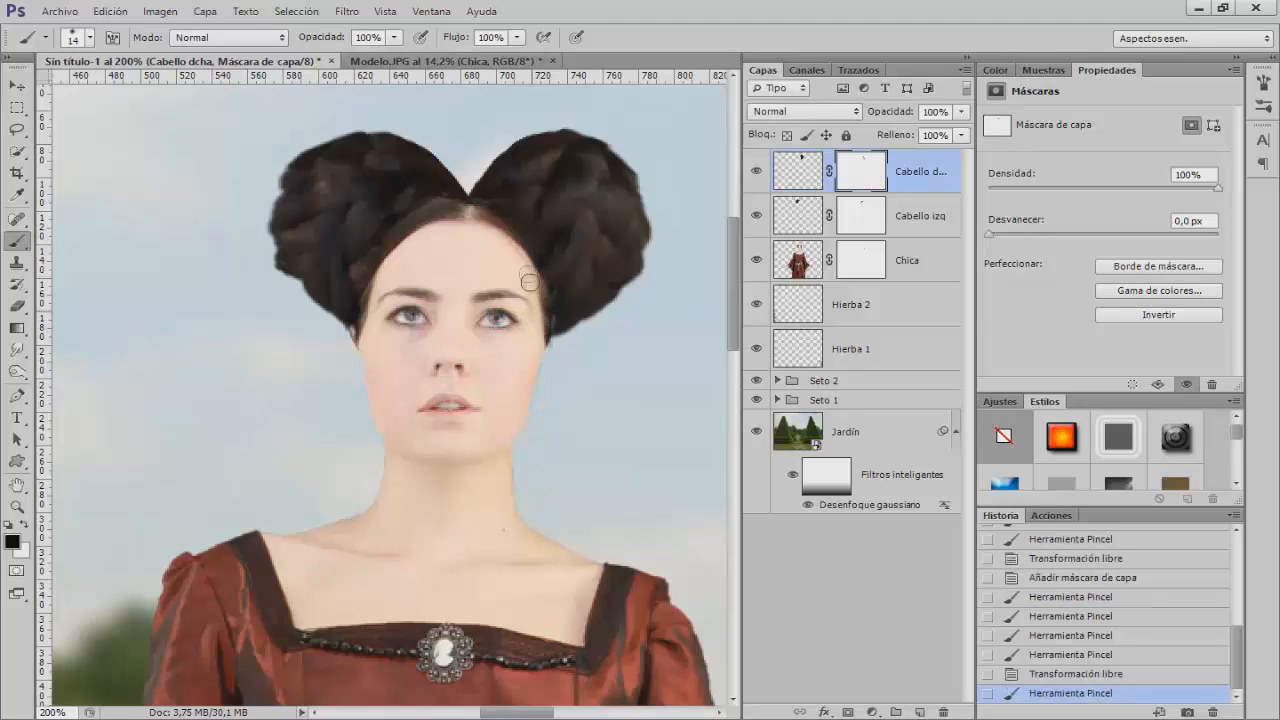
mouse_move(528, 283)
mouse_down()
mouse_move(553, 325)
mouse_move(564, 290)
mouse_up()
key(x)
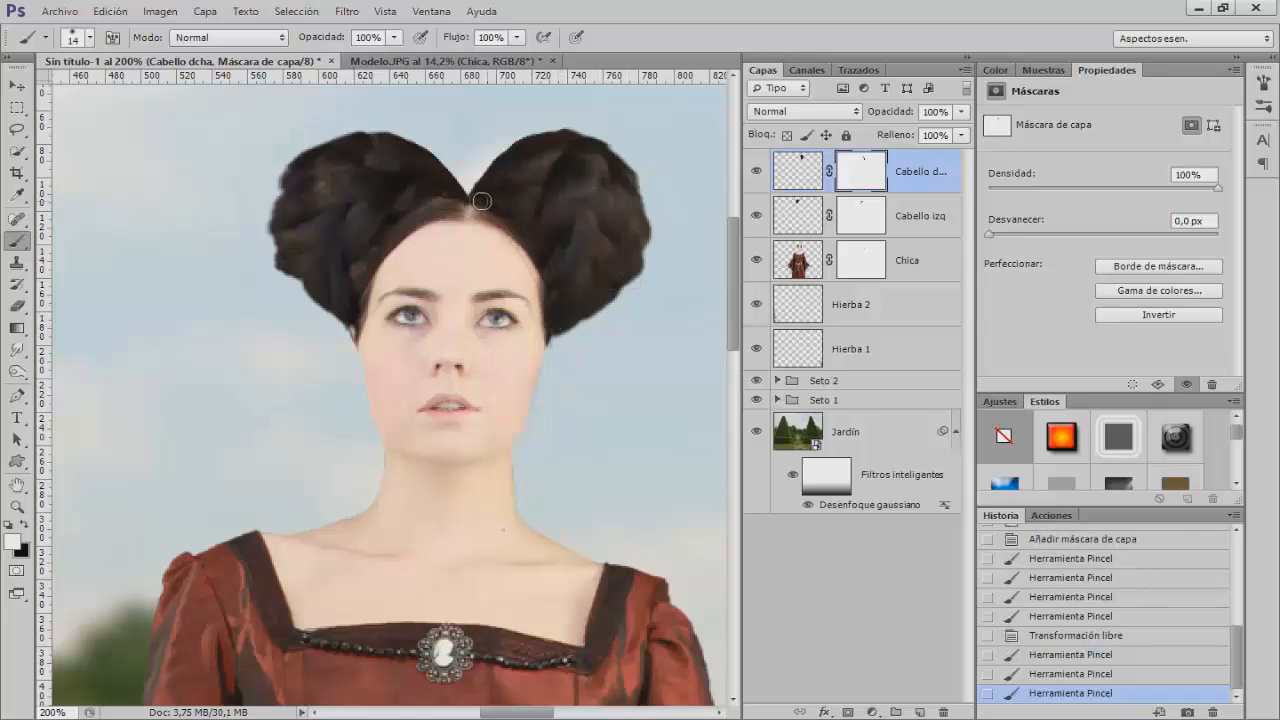
drag(476, 202, 492, 204)
key(x)
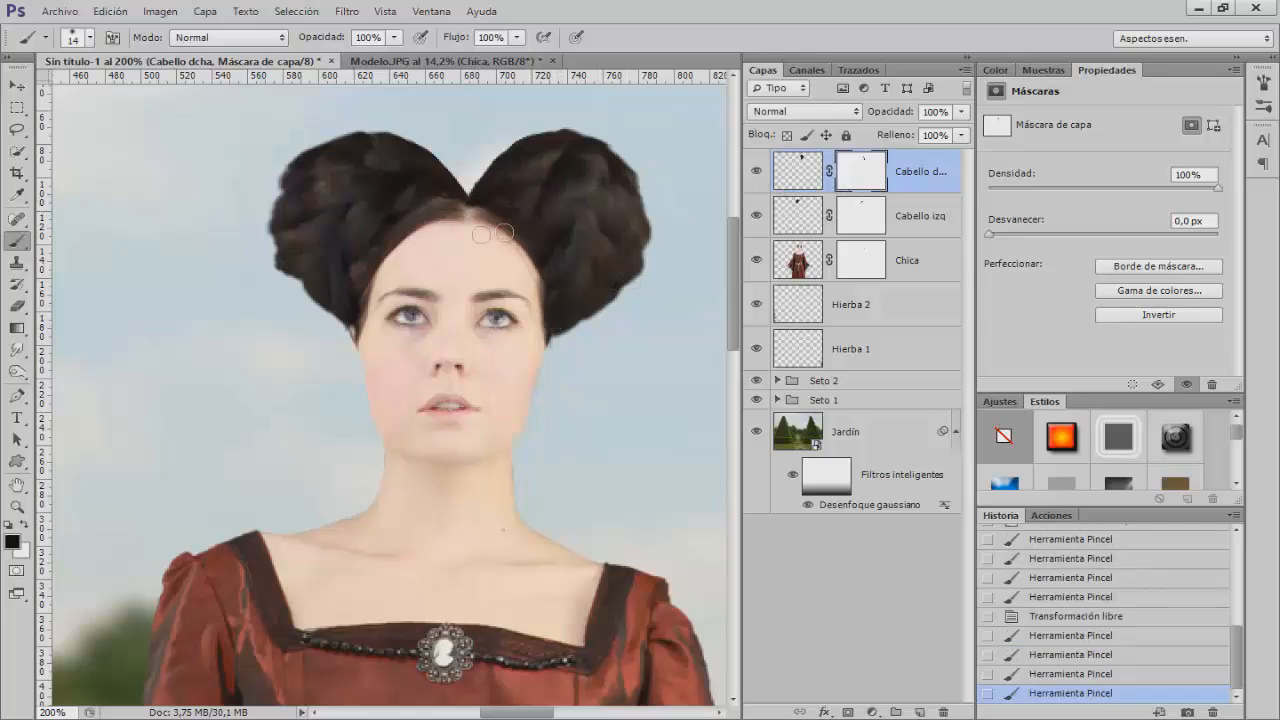
click(469, 211)
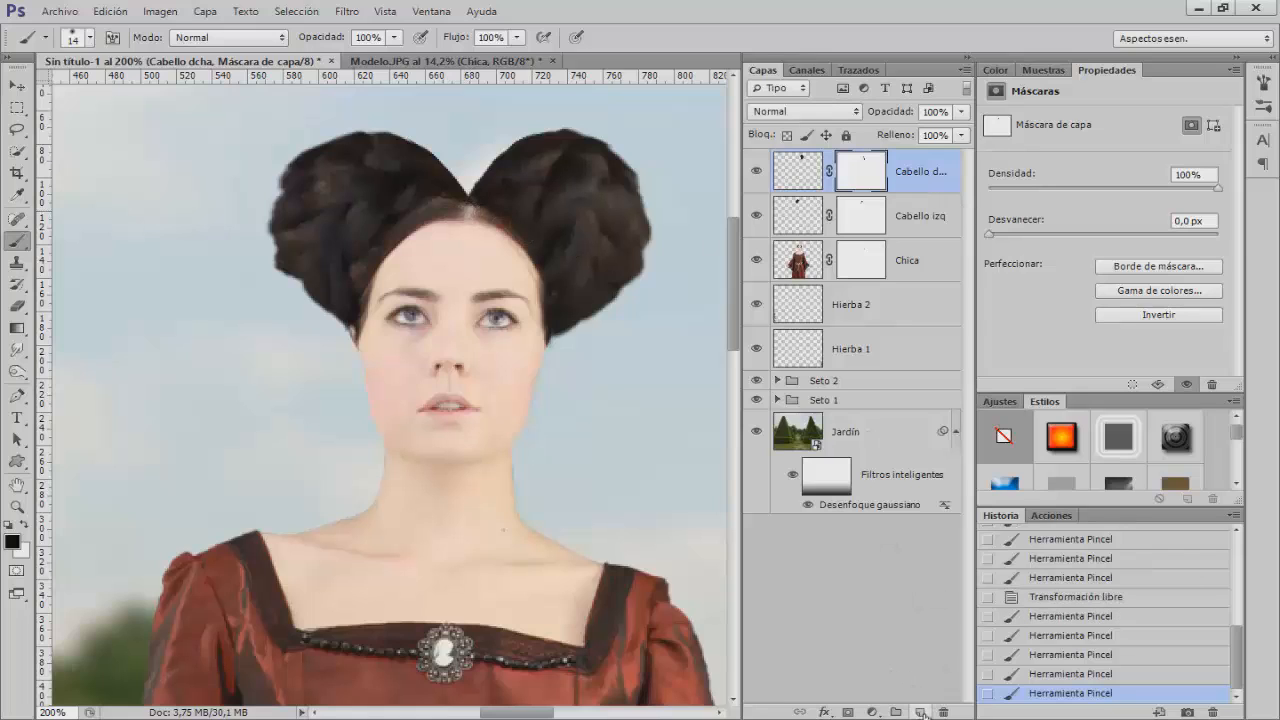
Add a new layer above the right bun's layer and name it Retoque
click(922, 712)
double_click(851, 171)
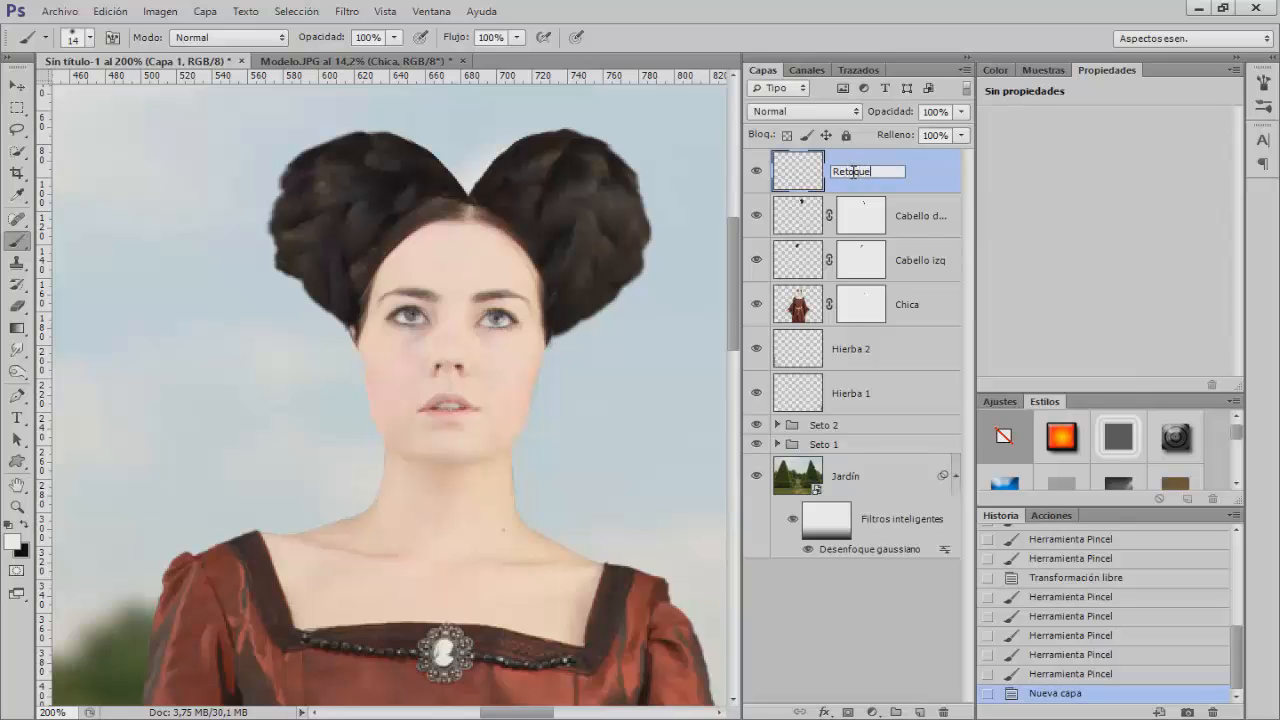
key(Return)
With the Clone Stamp sampling all layers (Todas), clone dark bun hair over the lighter hair along both sides of the hairline
key(ctrl+plus)
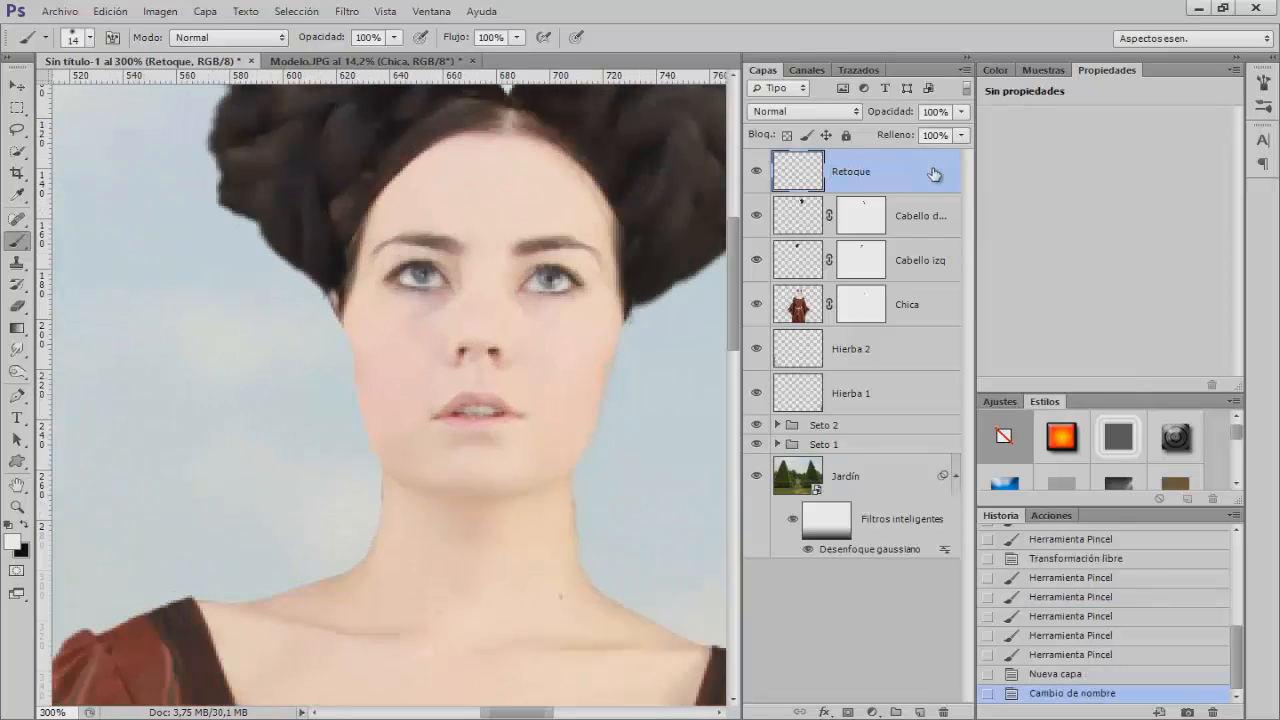
scroll(609, 255, up, 5)
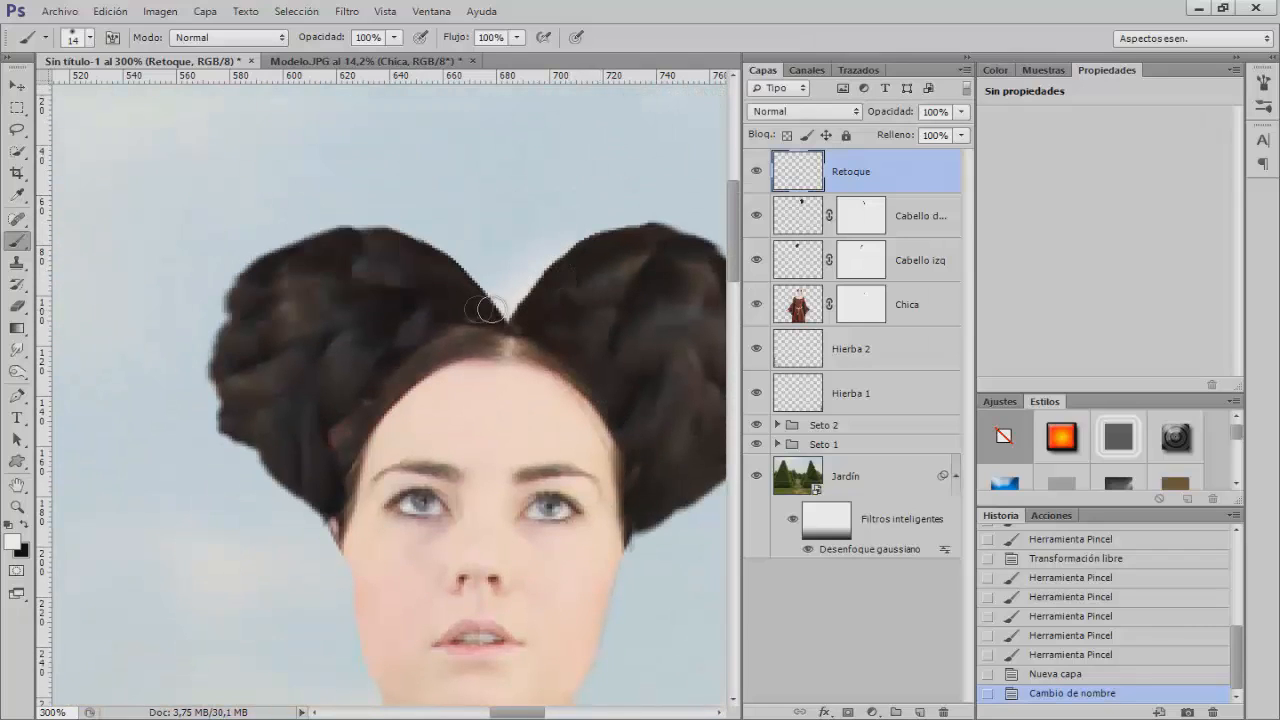
drag(17, 262, 134, 263)
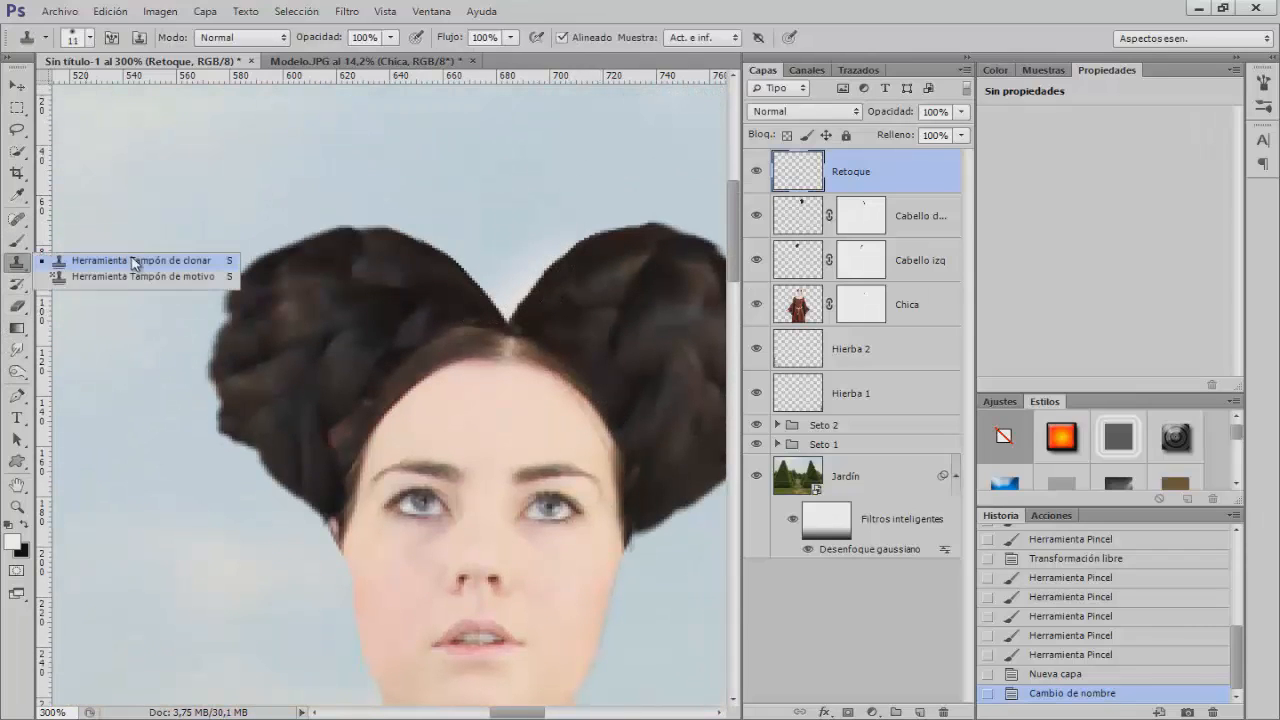
click(211, 261)
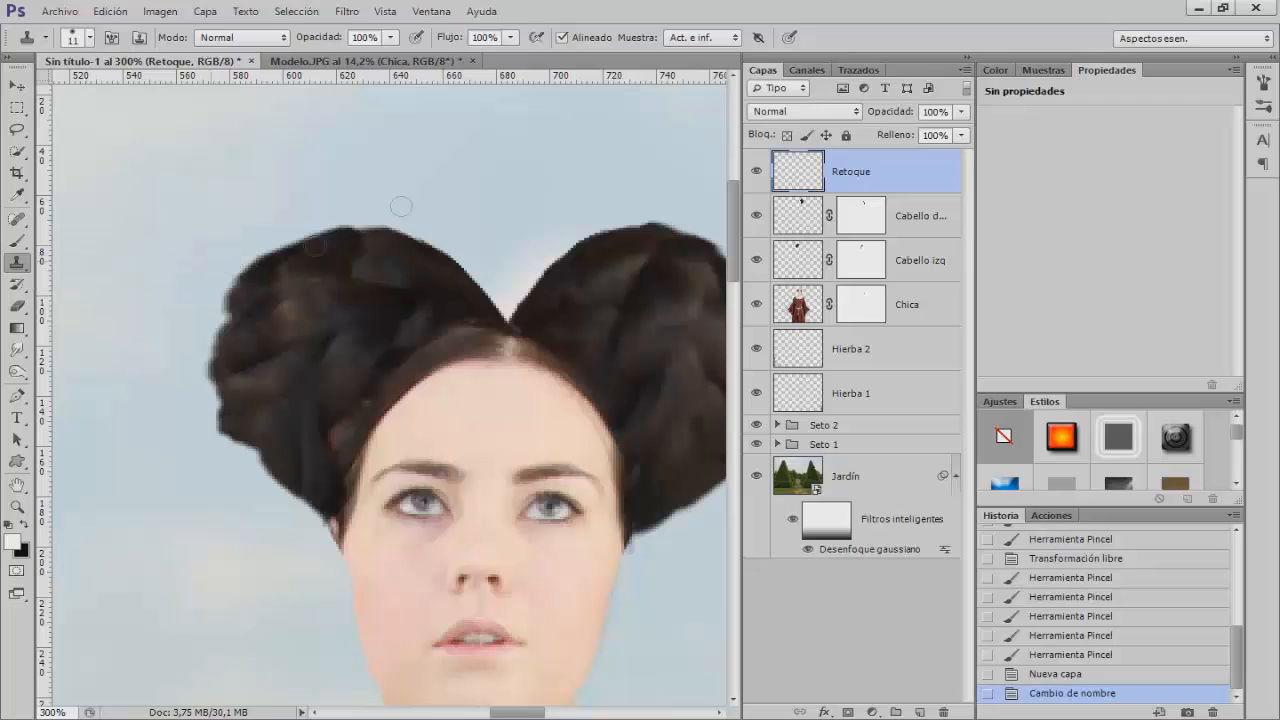
click(735, 39)
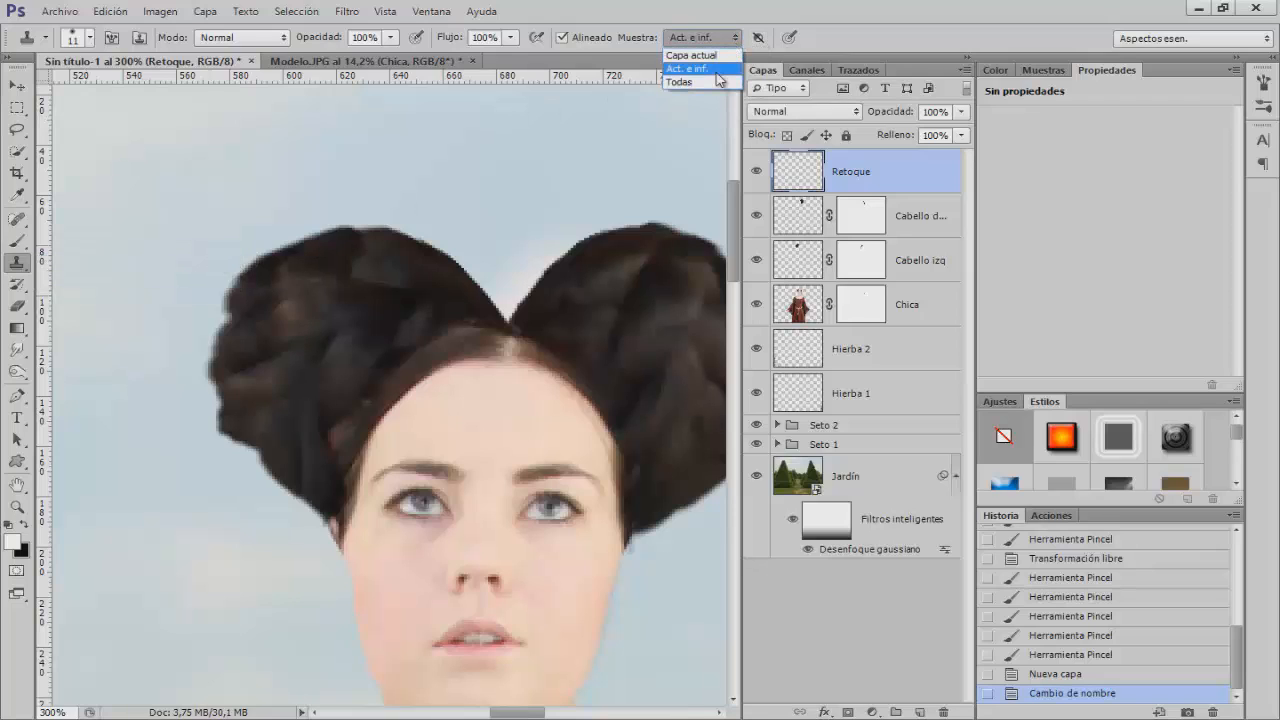
click(713, 82)
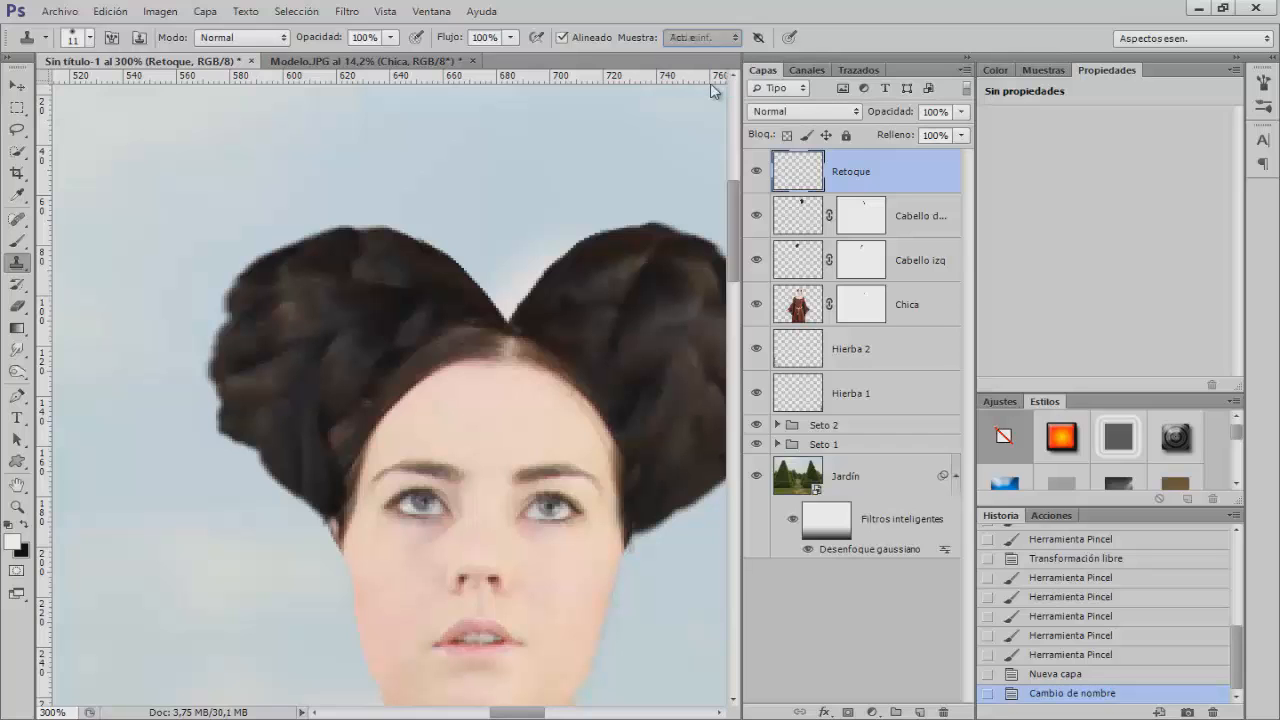
alt+click(458, 313)
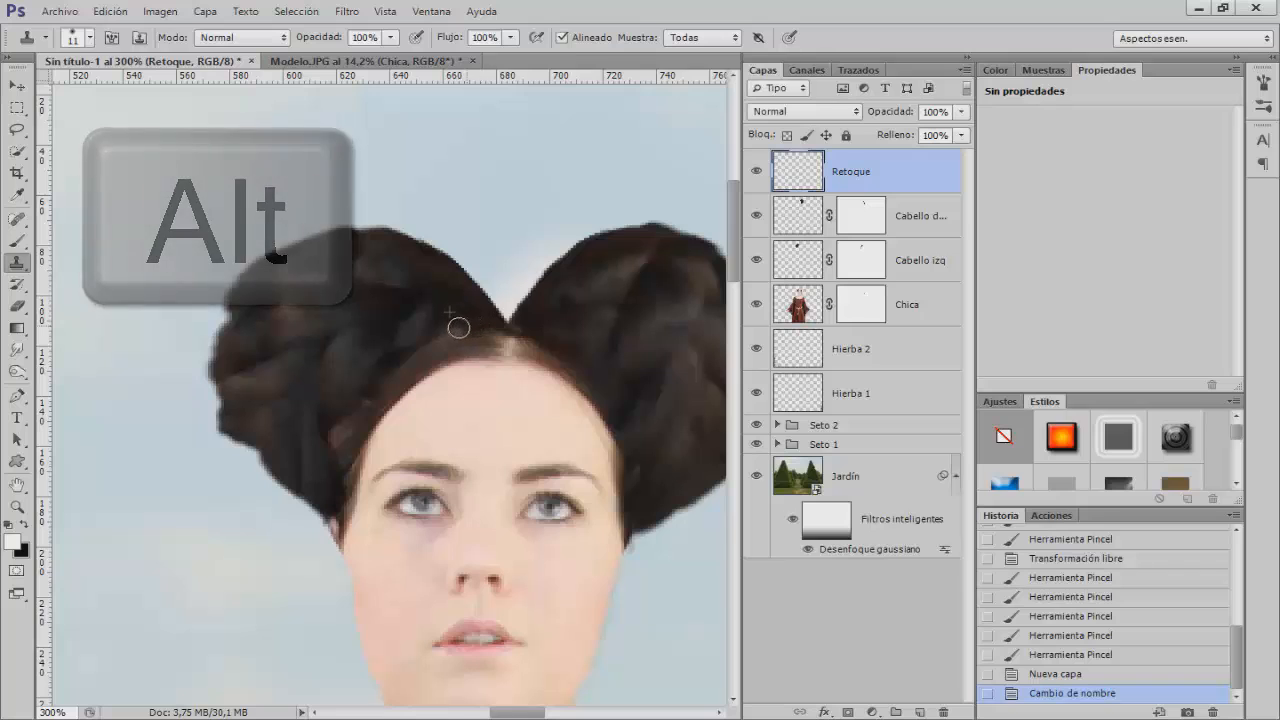
mouse_move(443, 334)
mouse_down()
mouse_move(382, 369)
mouse_move(362, 400)
mouse_up()
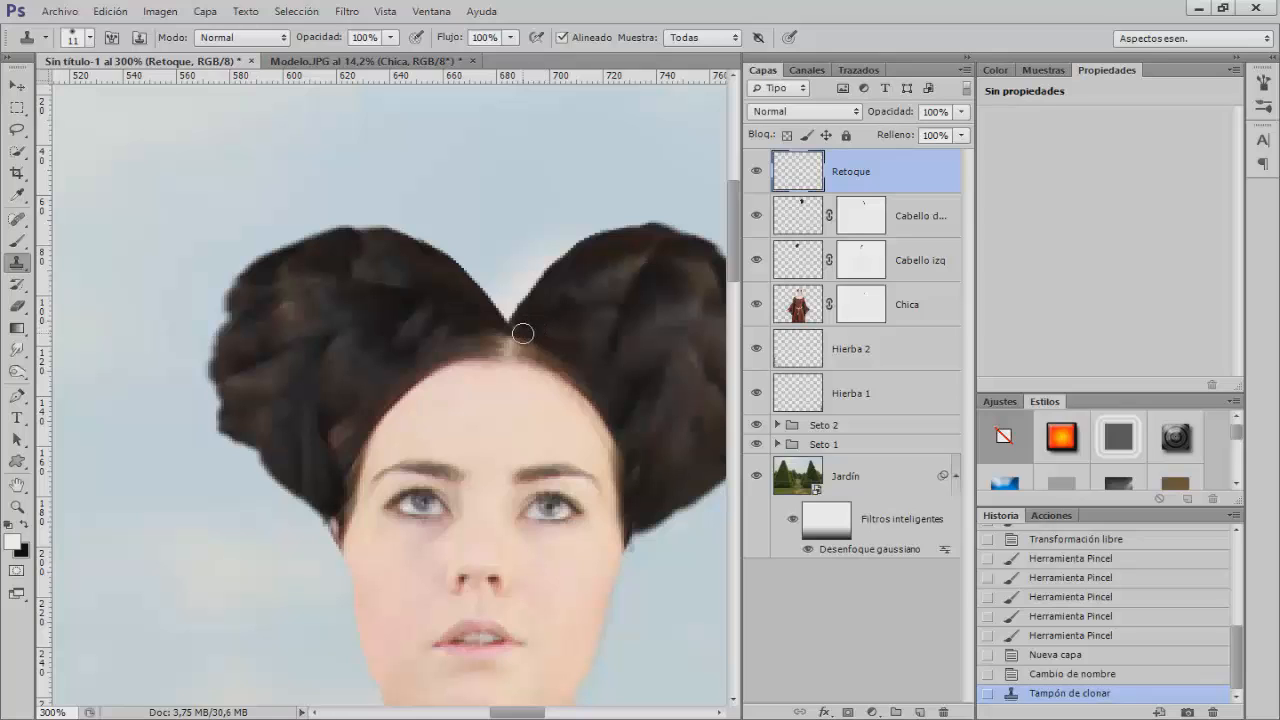
drag(522, 332, 601, 388)
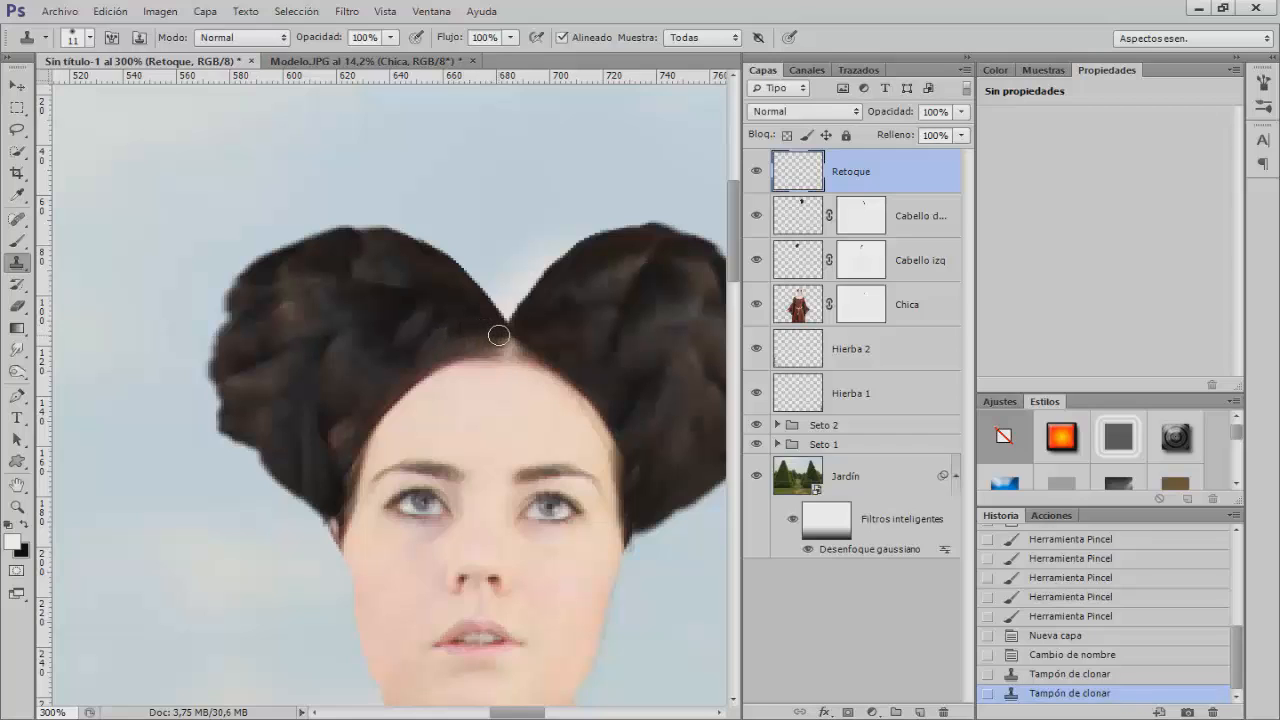
drag(498, 335, 405, 352)
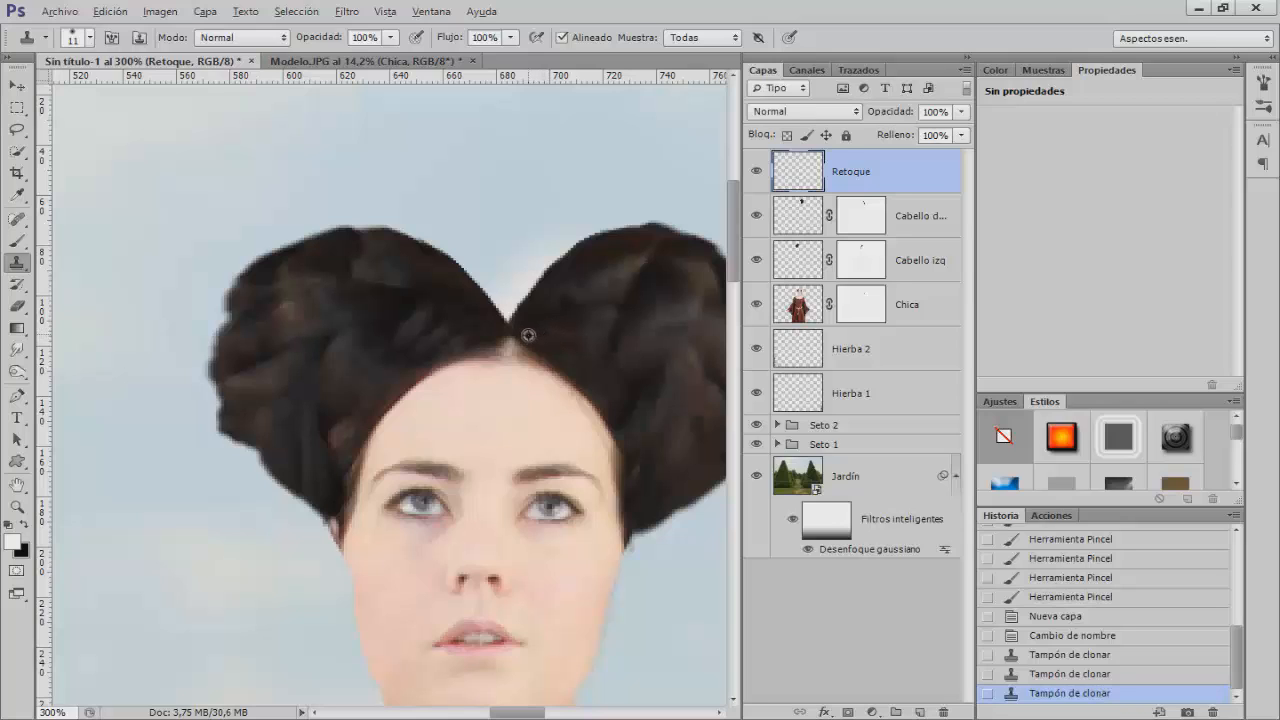
mouse_move(531, 341)
mouse_down()
mouse_move(472, 338)
mouse_move(552, 344)
mouse_up()
Rename the Retoque layer as Retoque cabello
key(ctrl+minus)
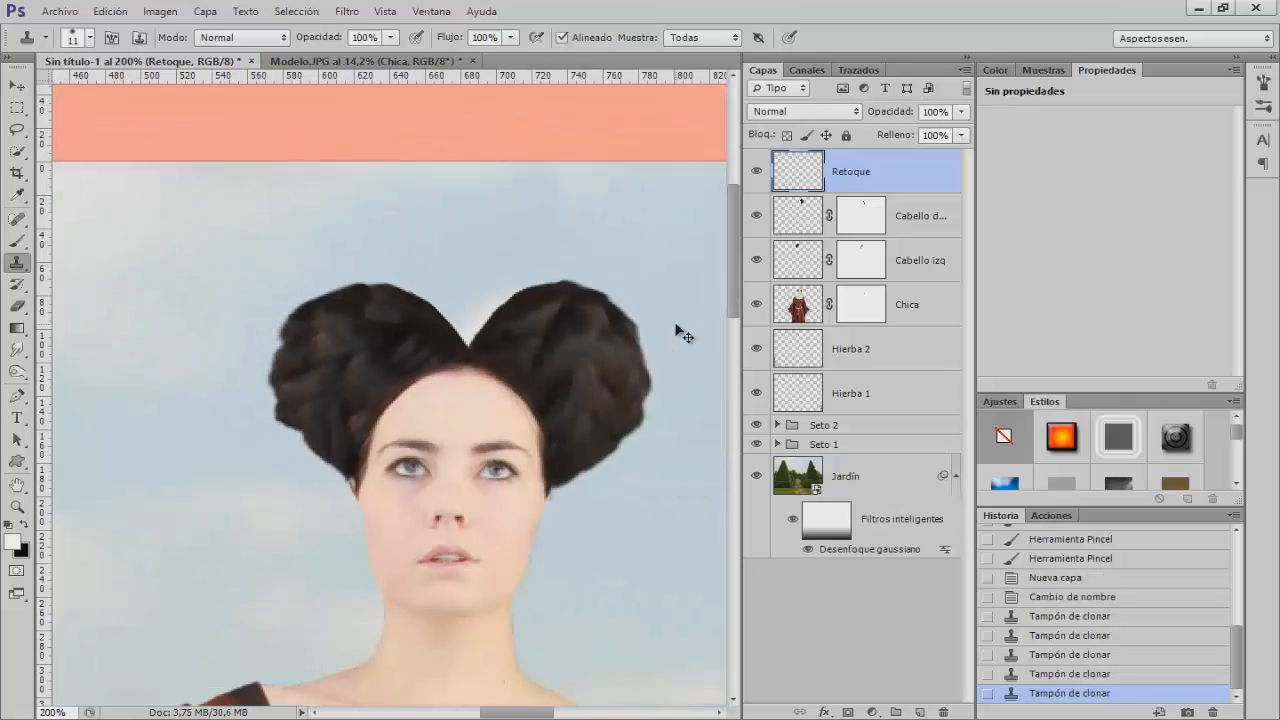
key(ctrl+minus)
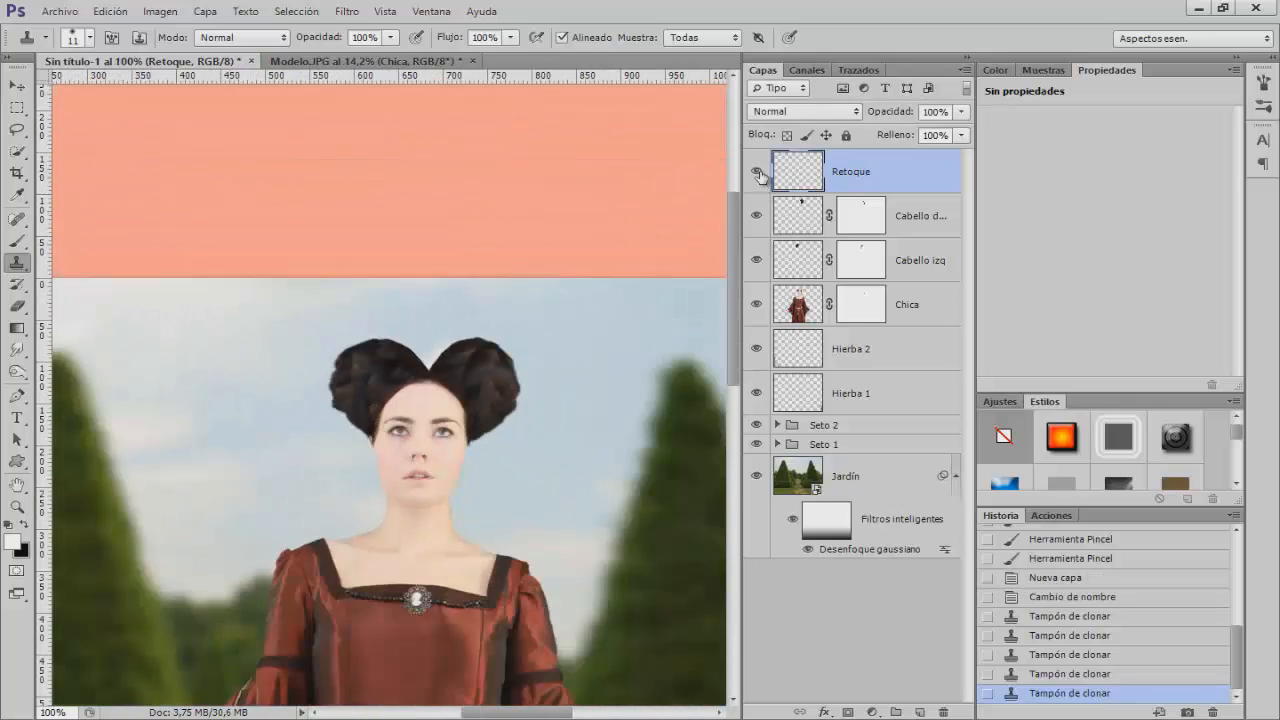
double_click(860, 174)
click(875, 171)
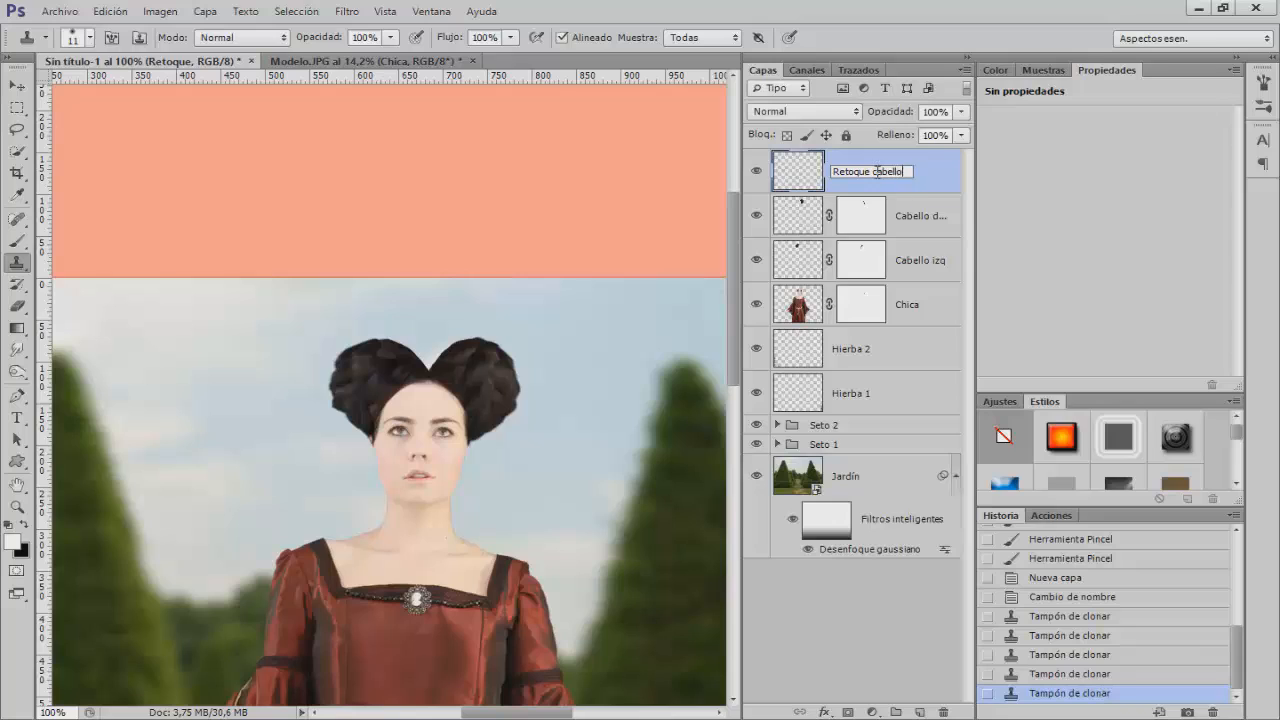
key(Return)
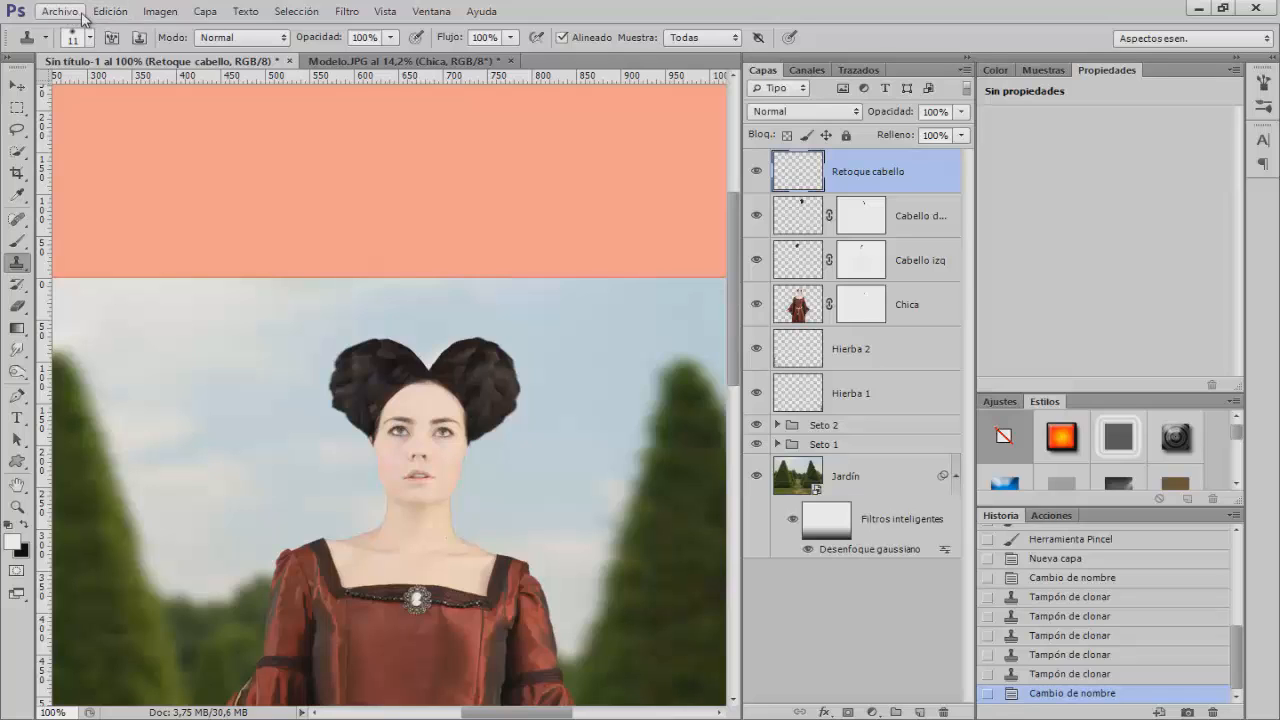
Add a new layer above Retoque cabello and name it Cabellos
click(922, 712)
double_click(848, 171)
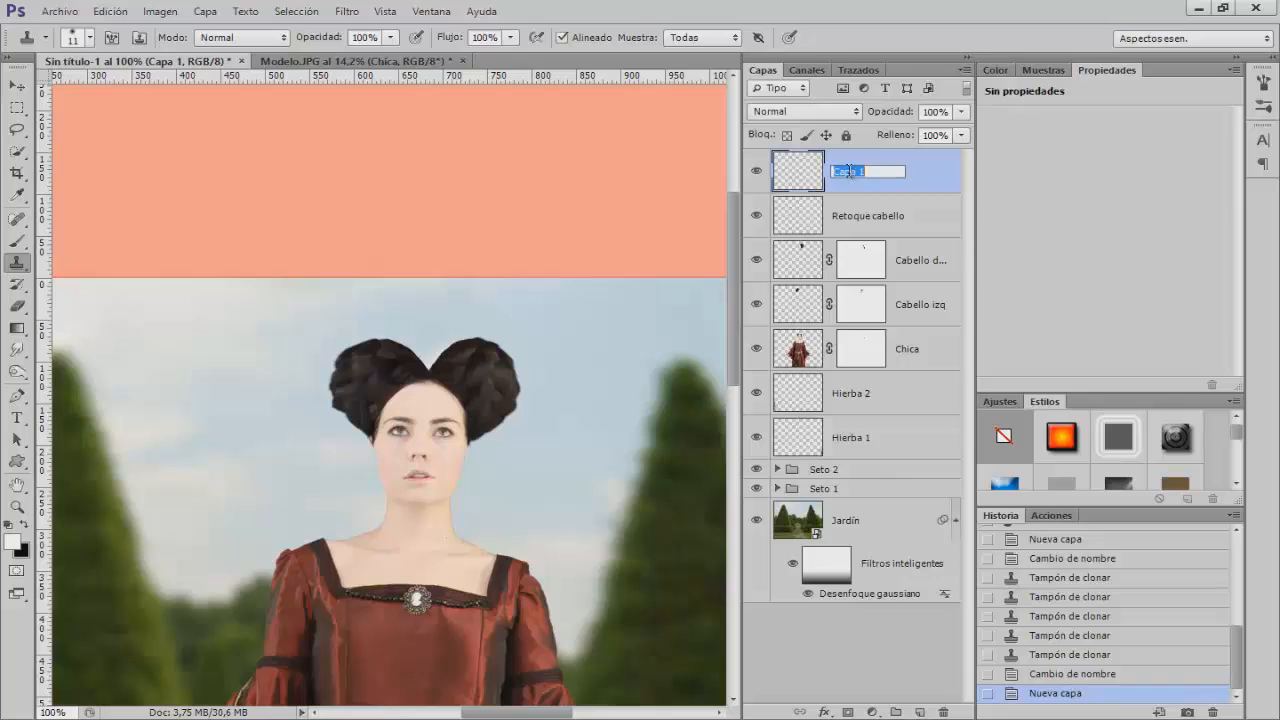
text(Cabellos)
key(Return)
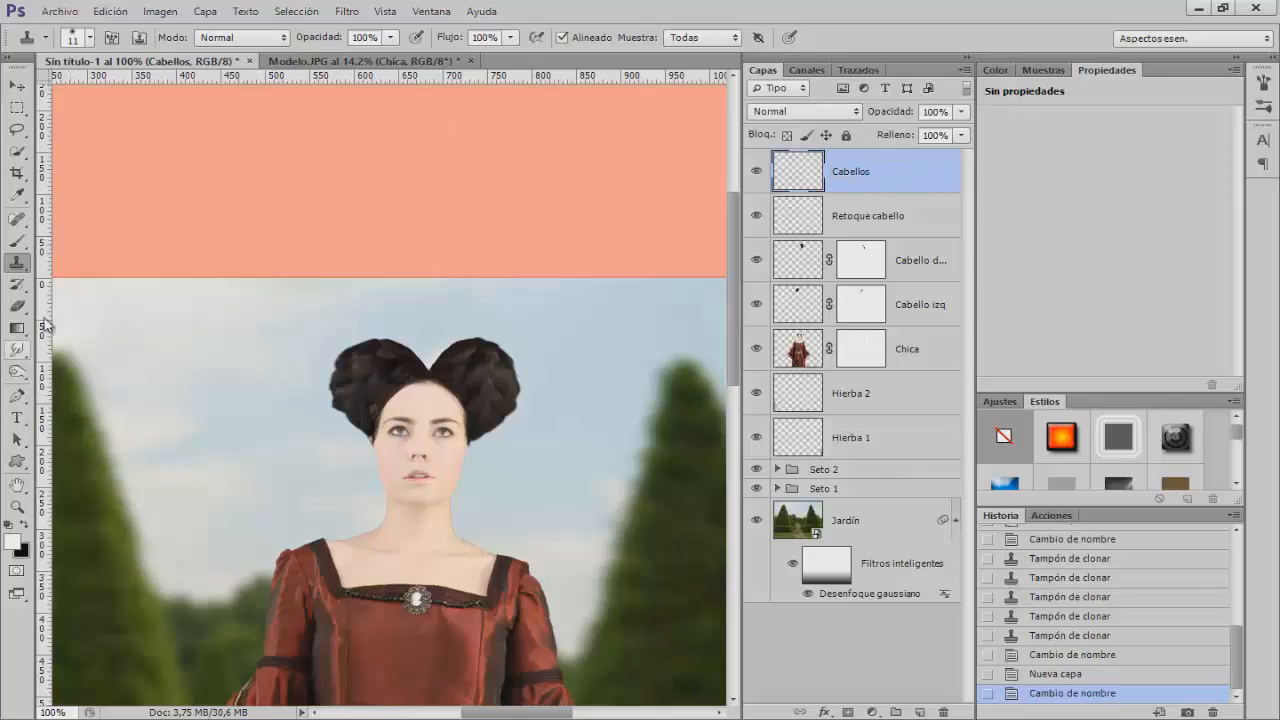
Stamp a dark hair strand twice beside the face on the Cabellos layer, using the second 1054 px hair brush reduced to 100 px
click(17, 241)
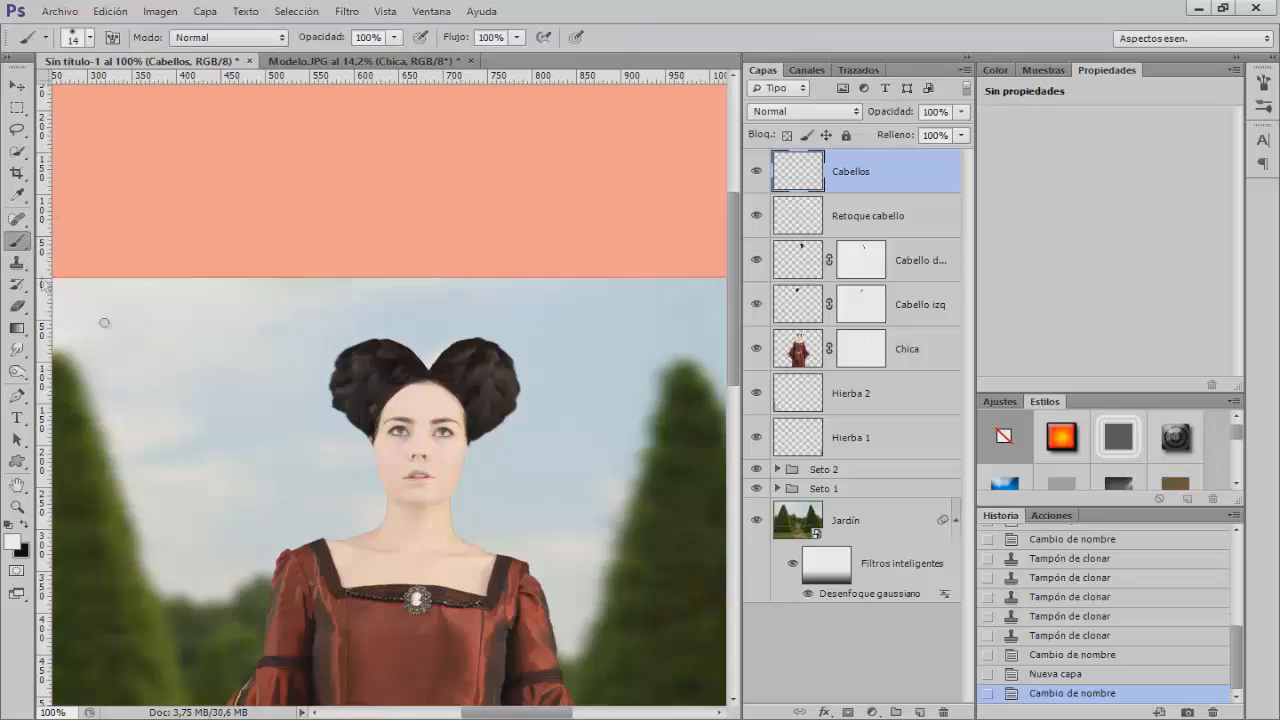
right_click(435, 410)
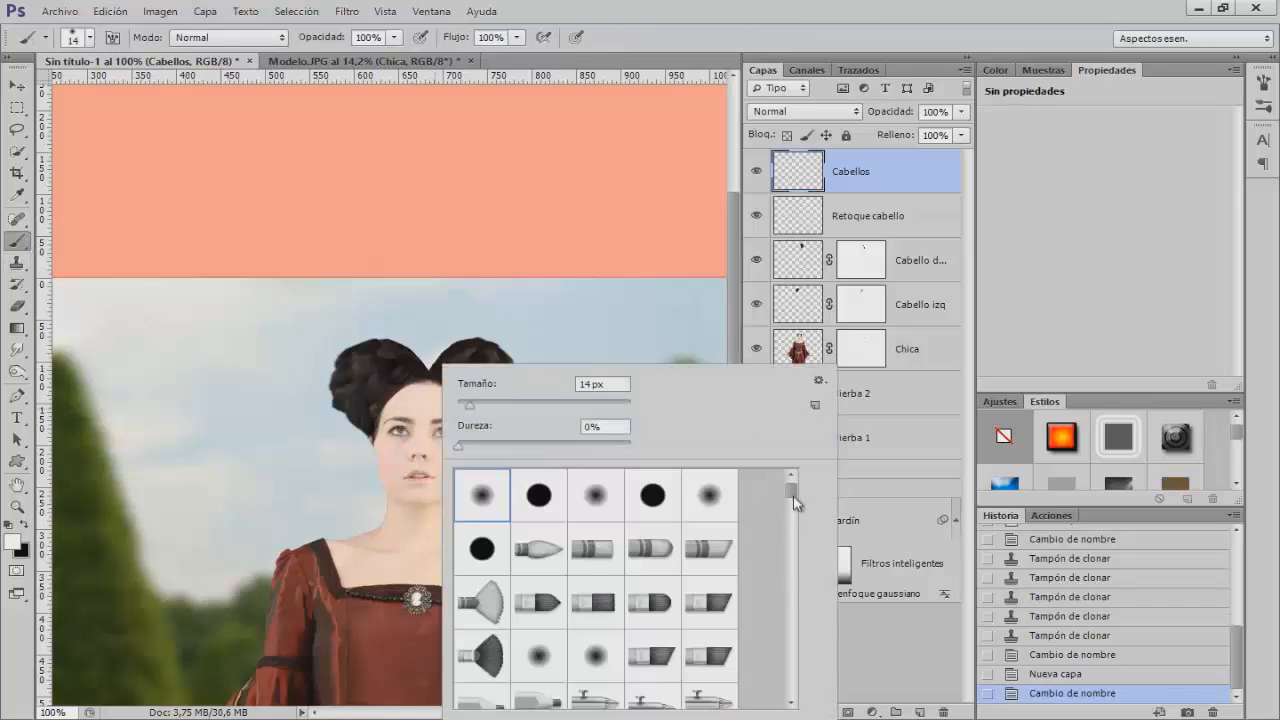
drag(794, 498, 800, 596)
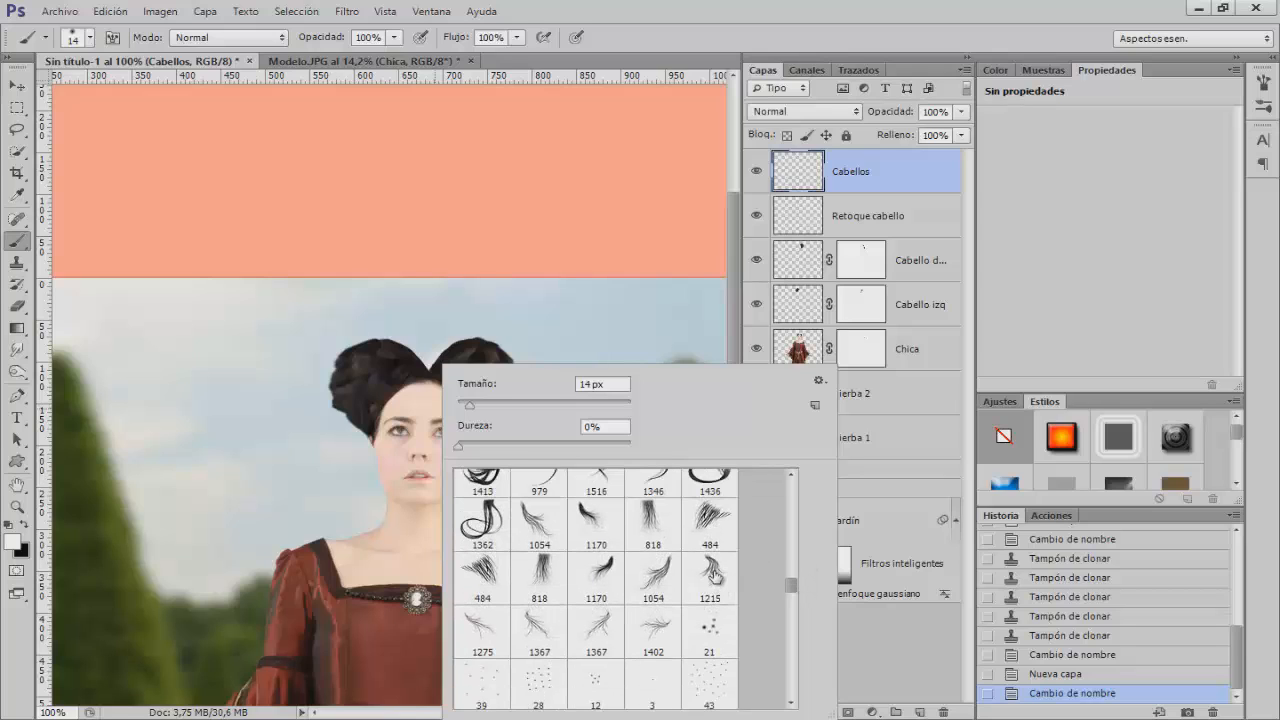
click(655, 578)
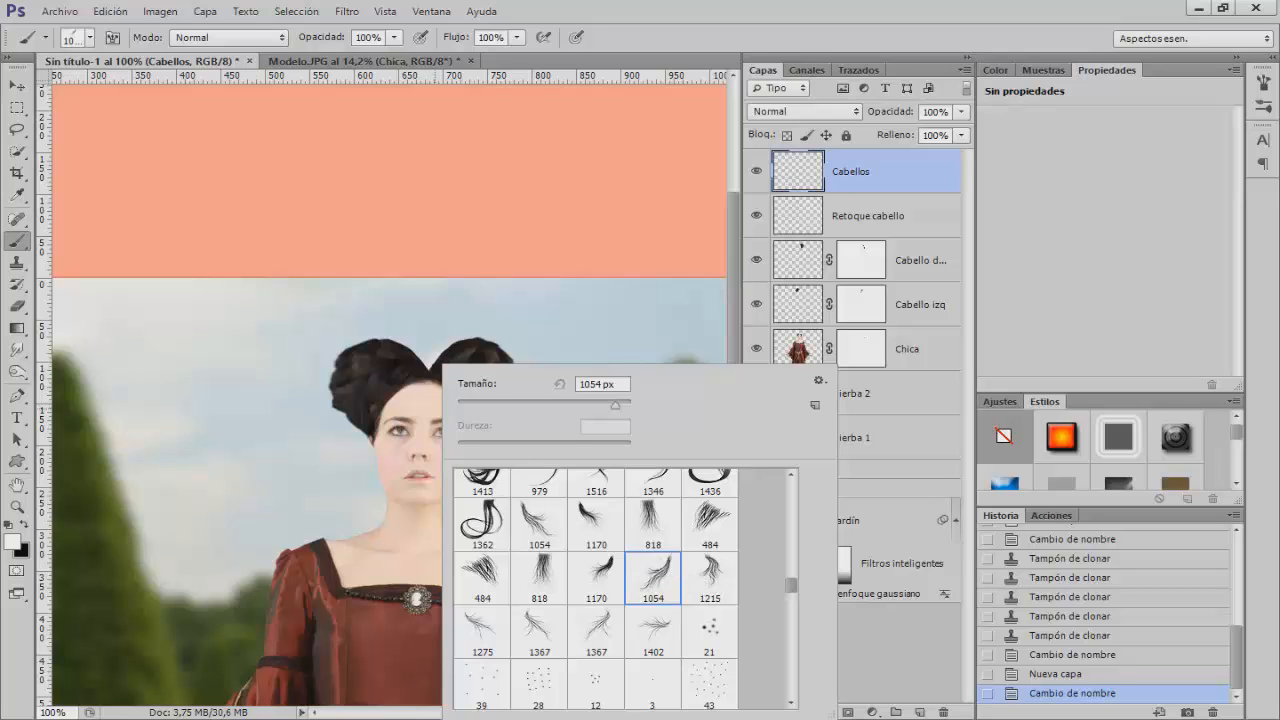
alt+drag(241, 458, 14, 465)
alt+drag(524, 436, 346, 454)
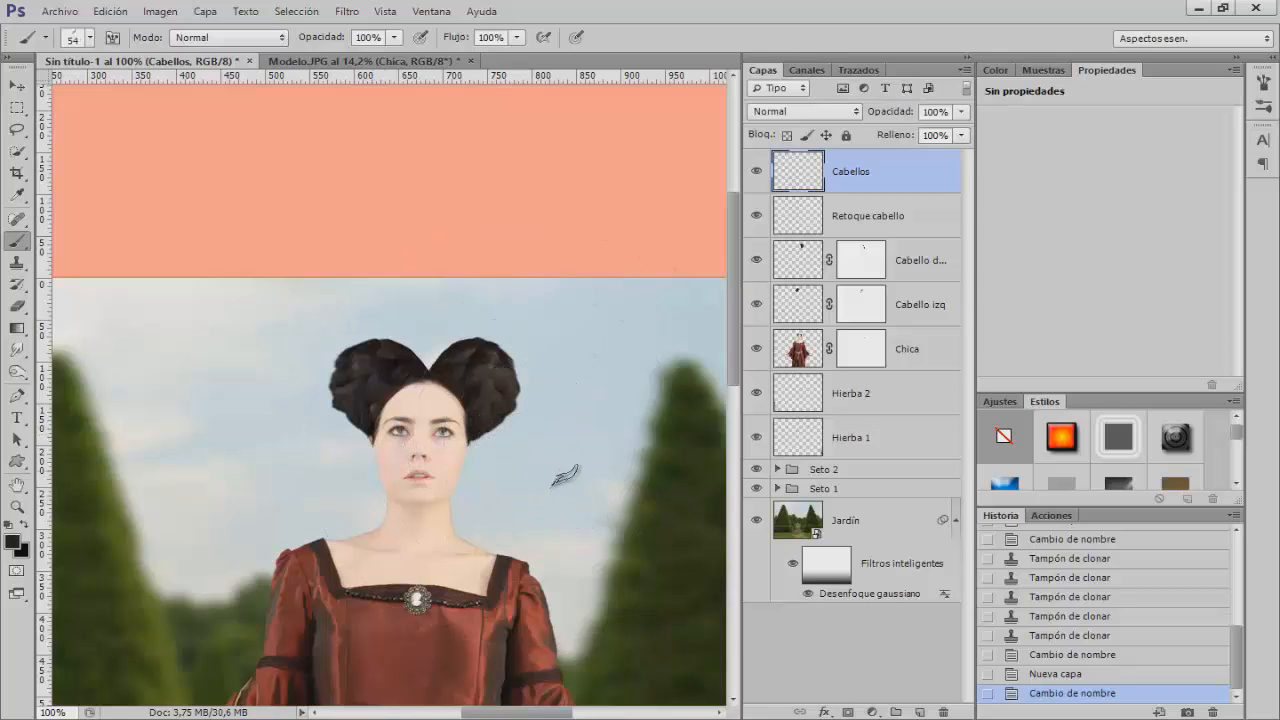
alt+drag(503, 485, 531, 487)
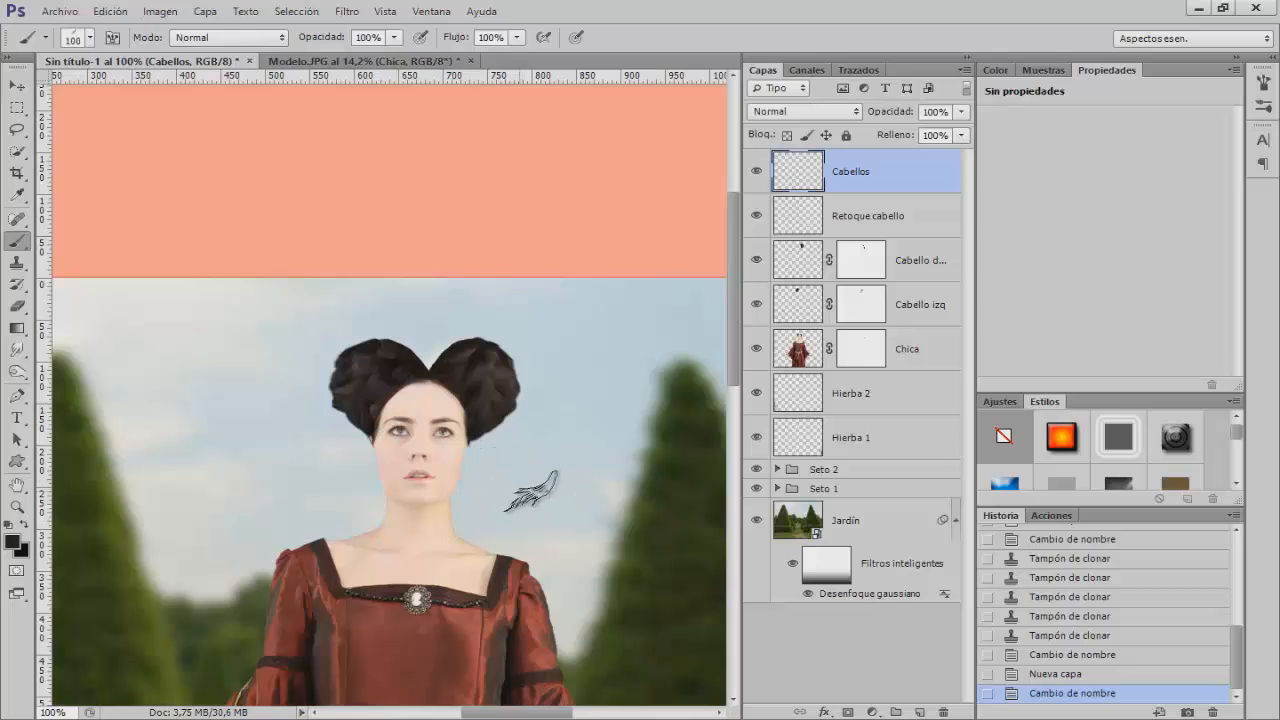
click(523, 487)
click(523, 487)
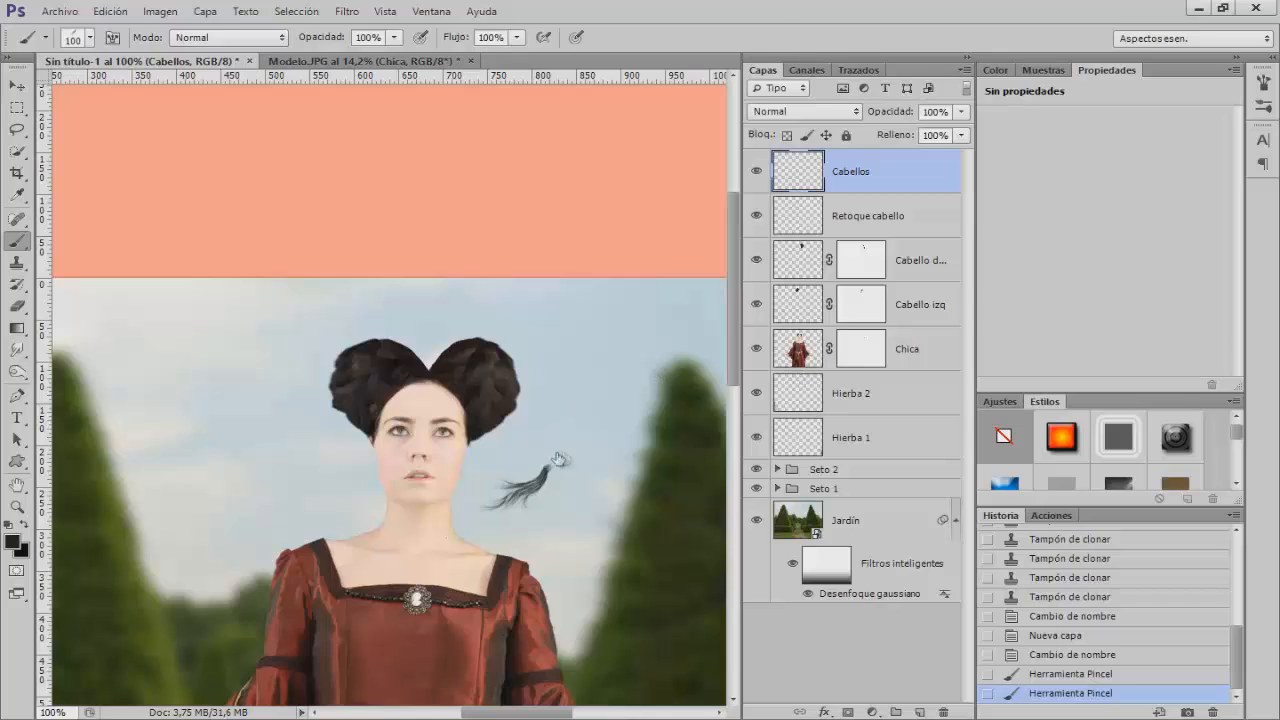
Rotate the hair strand about -55° and place it beneath the right bun, beside the cheek
key(ctrl+t)
drag(572, 447, 505, 440)
drag(531, 481, 468, 462)
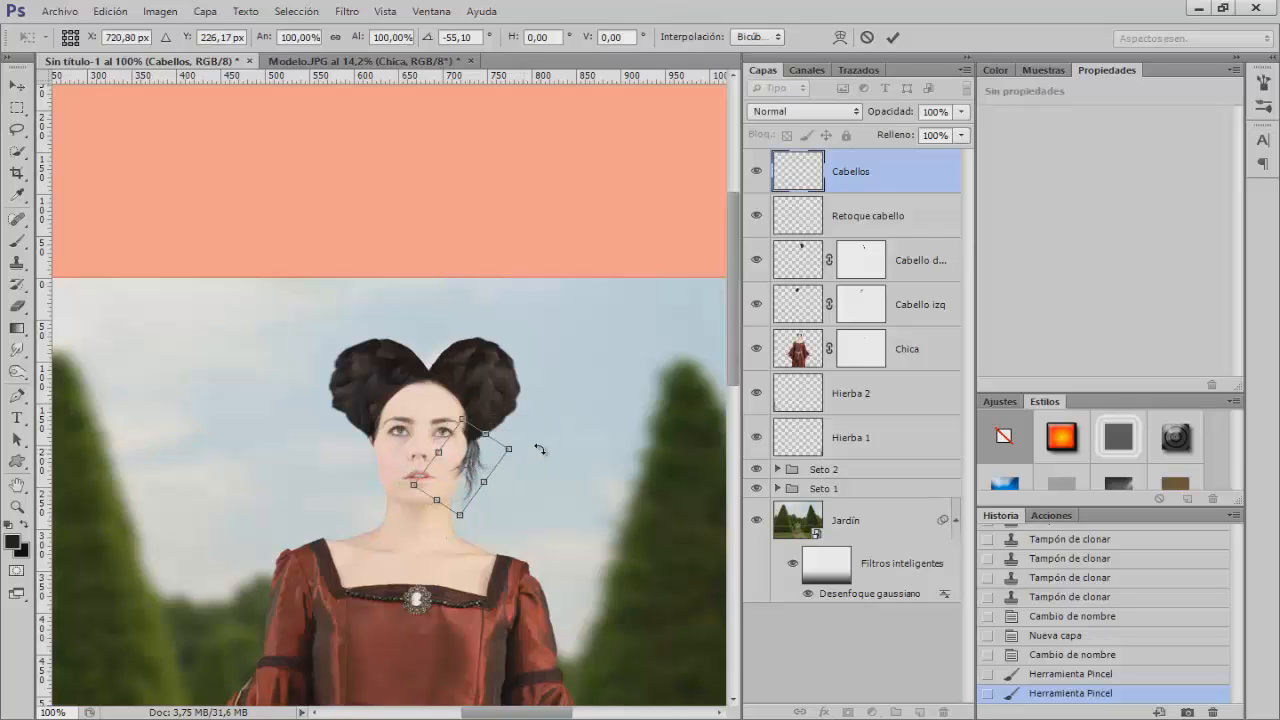
key(Return)
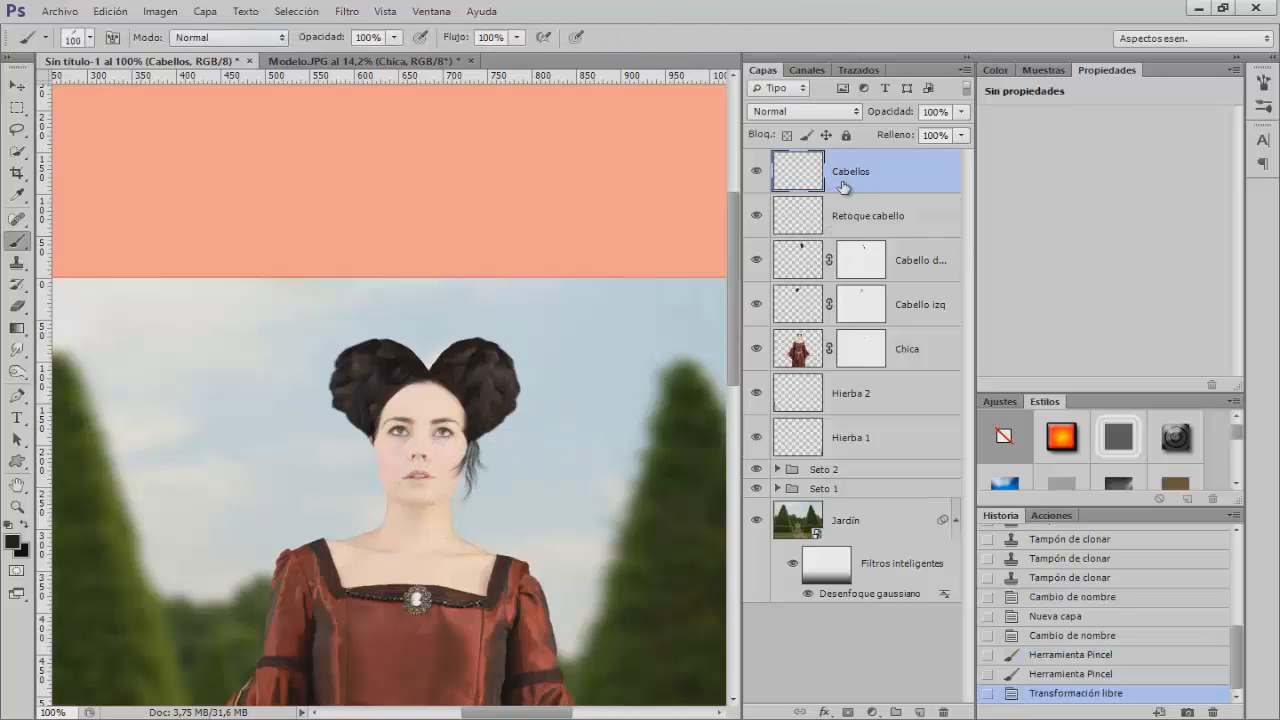
Move the Cabellos layer directly below the Chica layer and nudge the strand left toward the face
drag(845, 178, 843, 368)
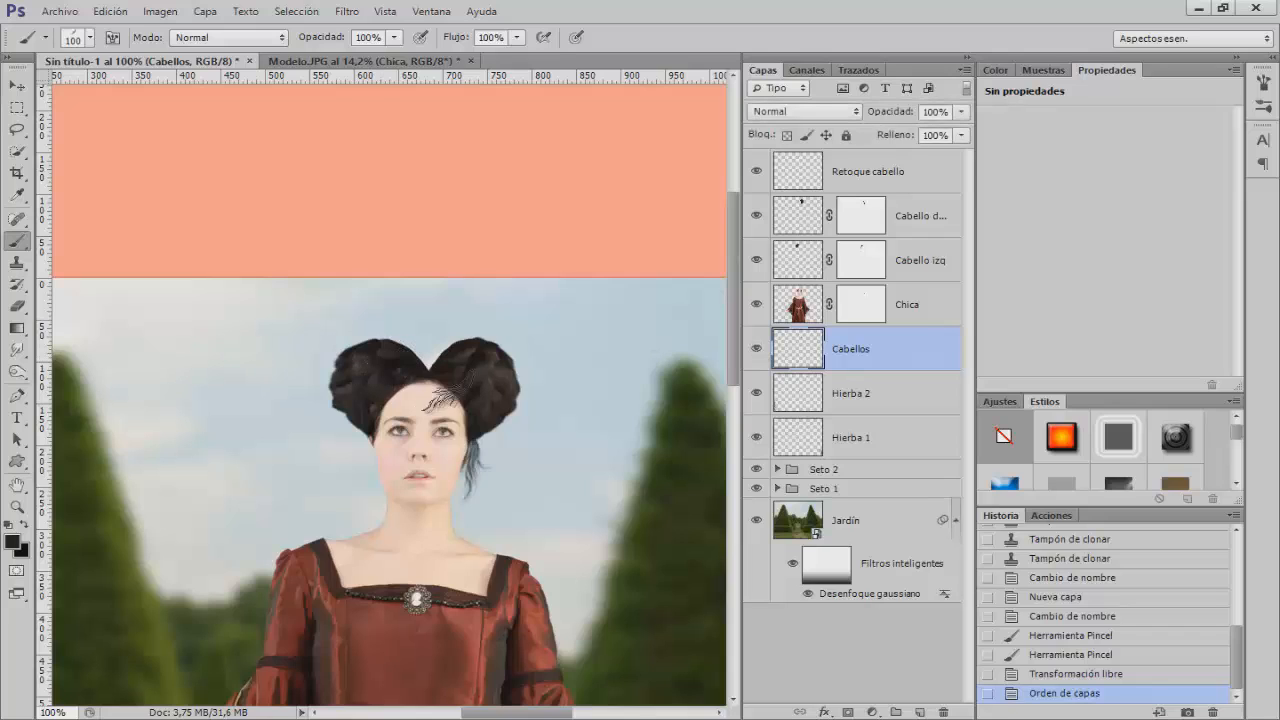
key(v)
key(Left)
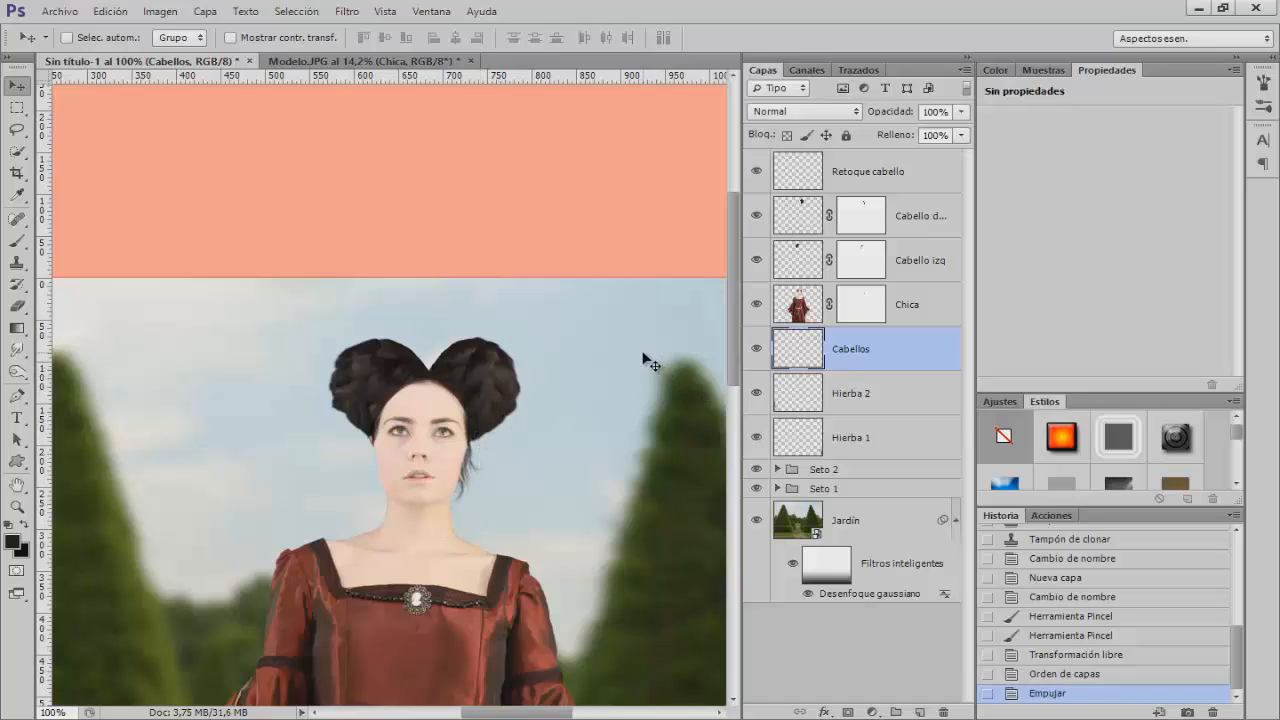
Duplicate the Cabellos layer, flip the copy horizontally, place it beneath the left bun beside the cheek and rotate it about -11.6°
key(ctrl+j)
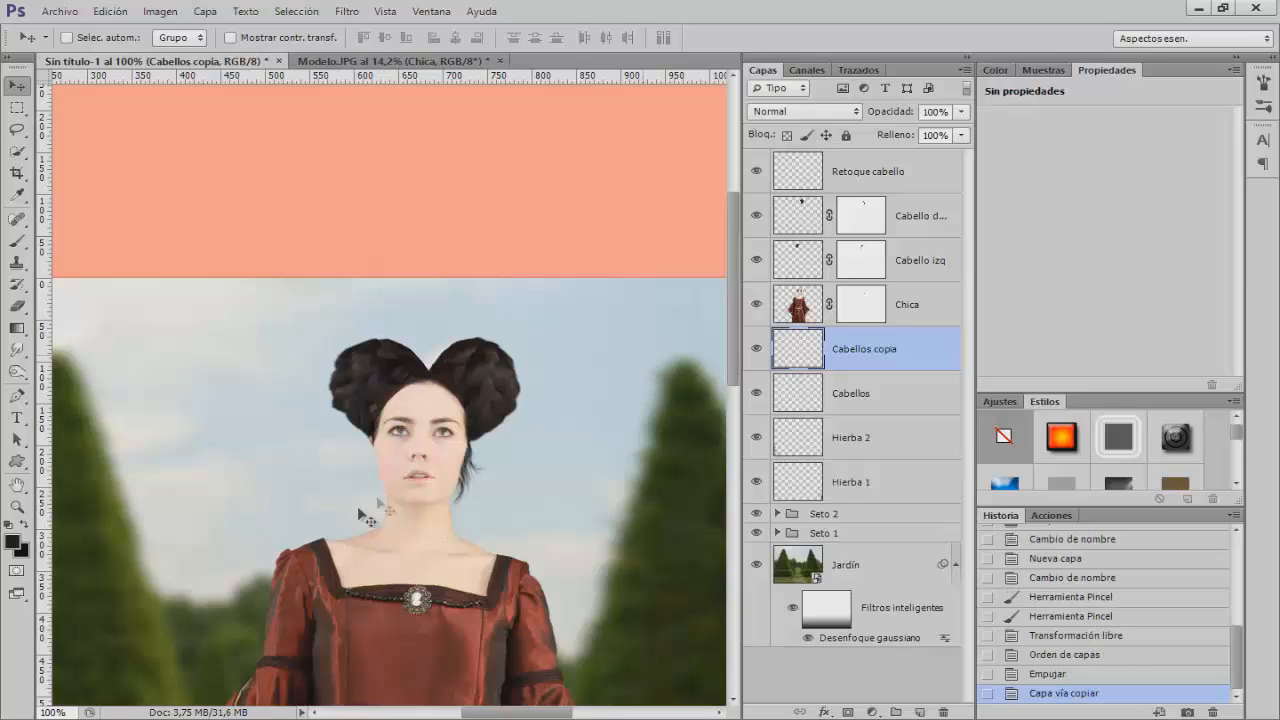
key(ctrl+t)
right_click(474, 477)
click(505, 437)
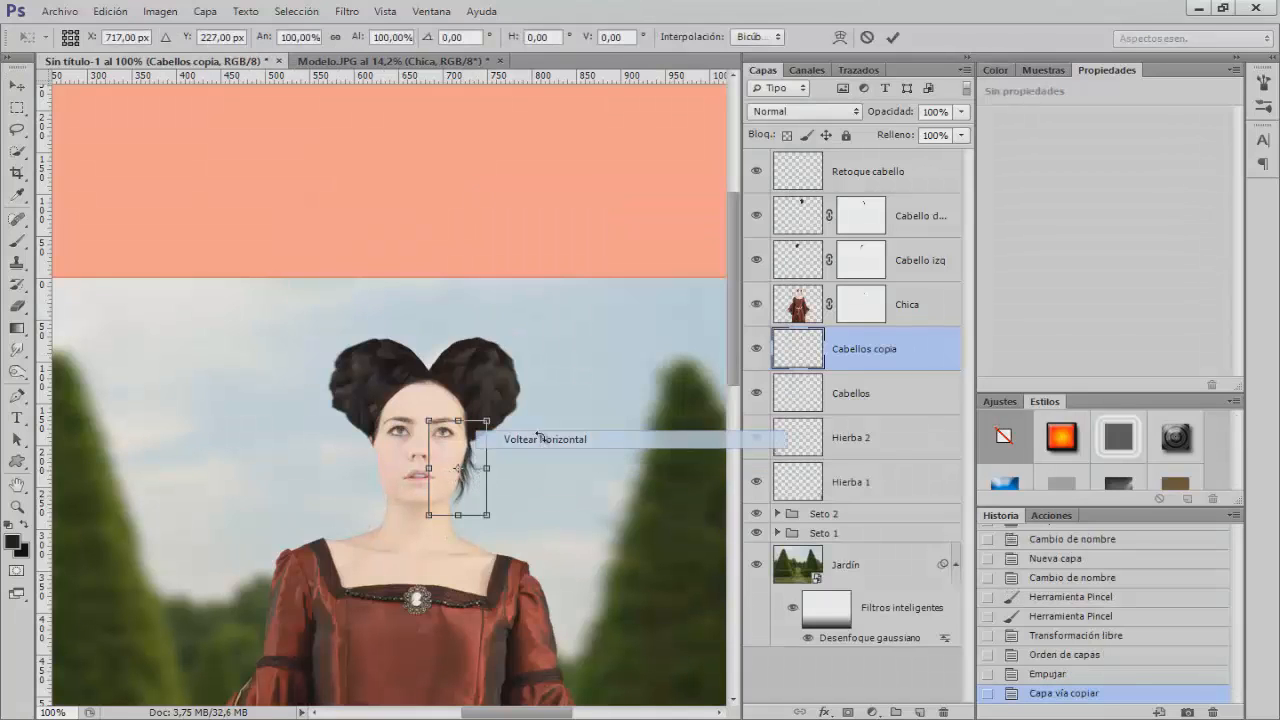
drag(441, 487, 403, 487)
drag(435, 404, 460, 374)
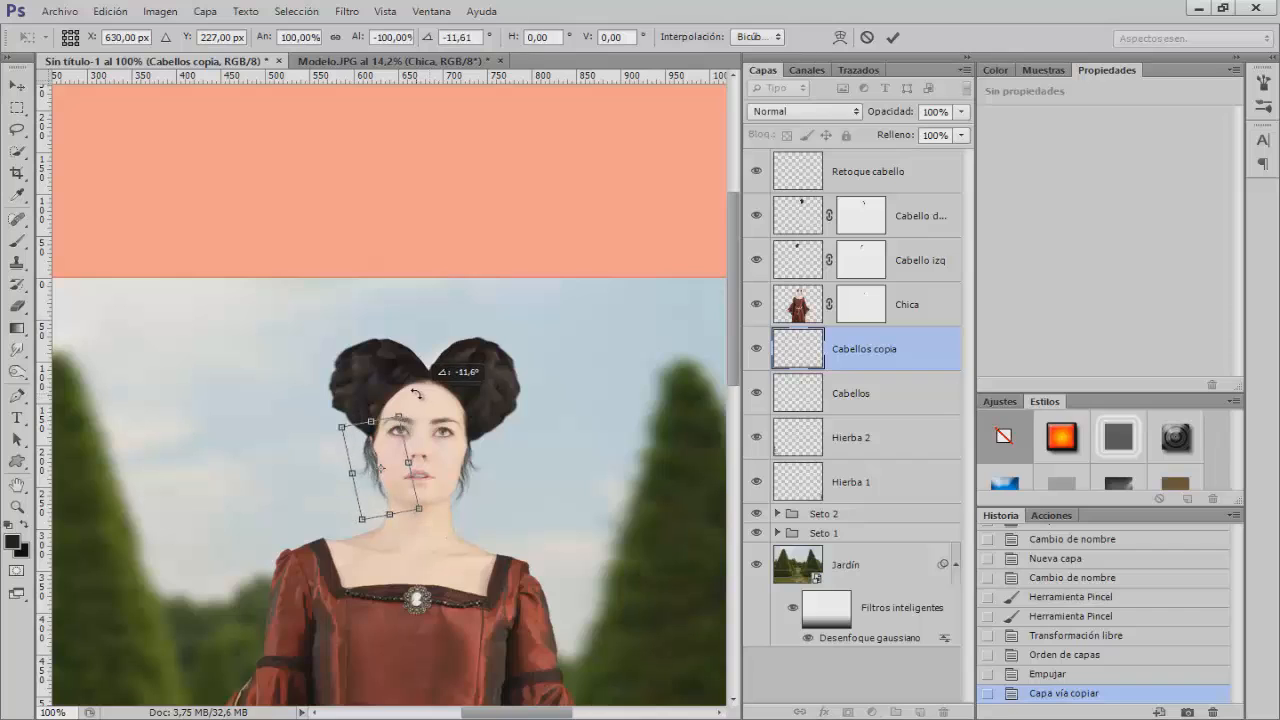
Warp the mirrored hair strand slightly so it follows the left side of the face
right_click(375, 451)
click(410, 290)
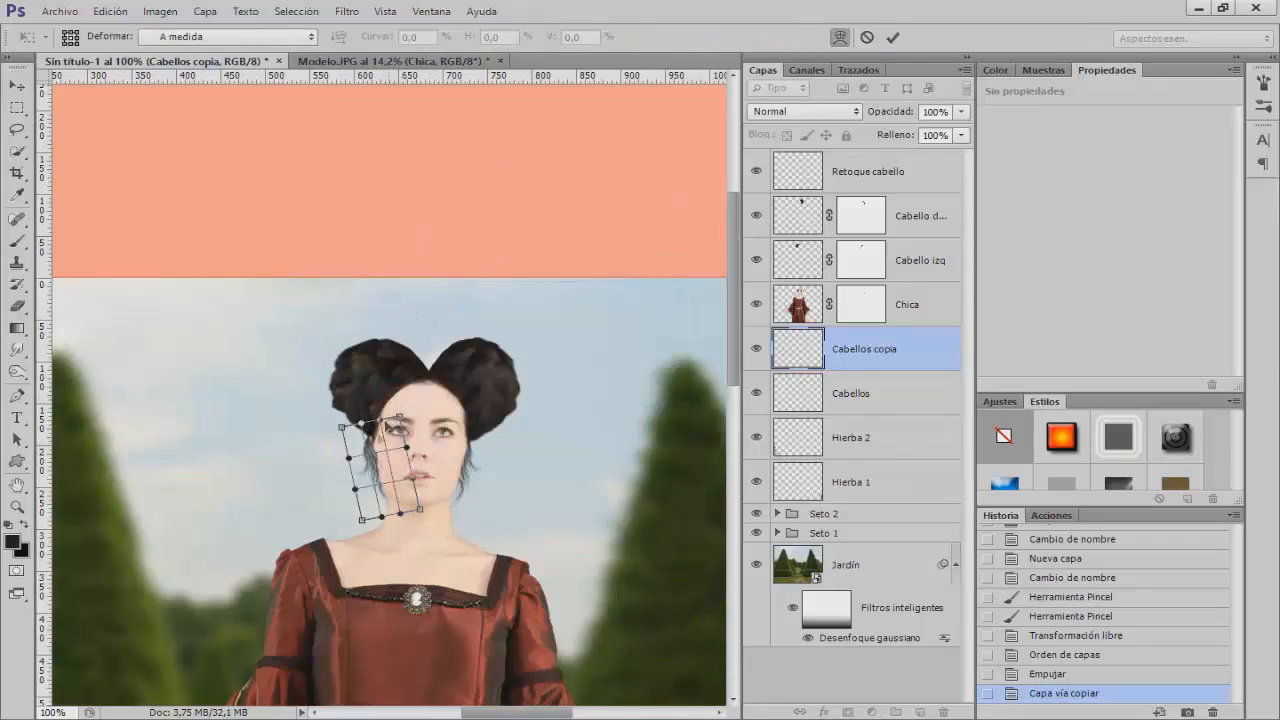
drag(376, 447, 381, 445)
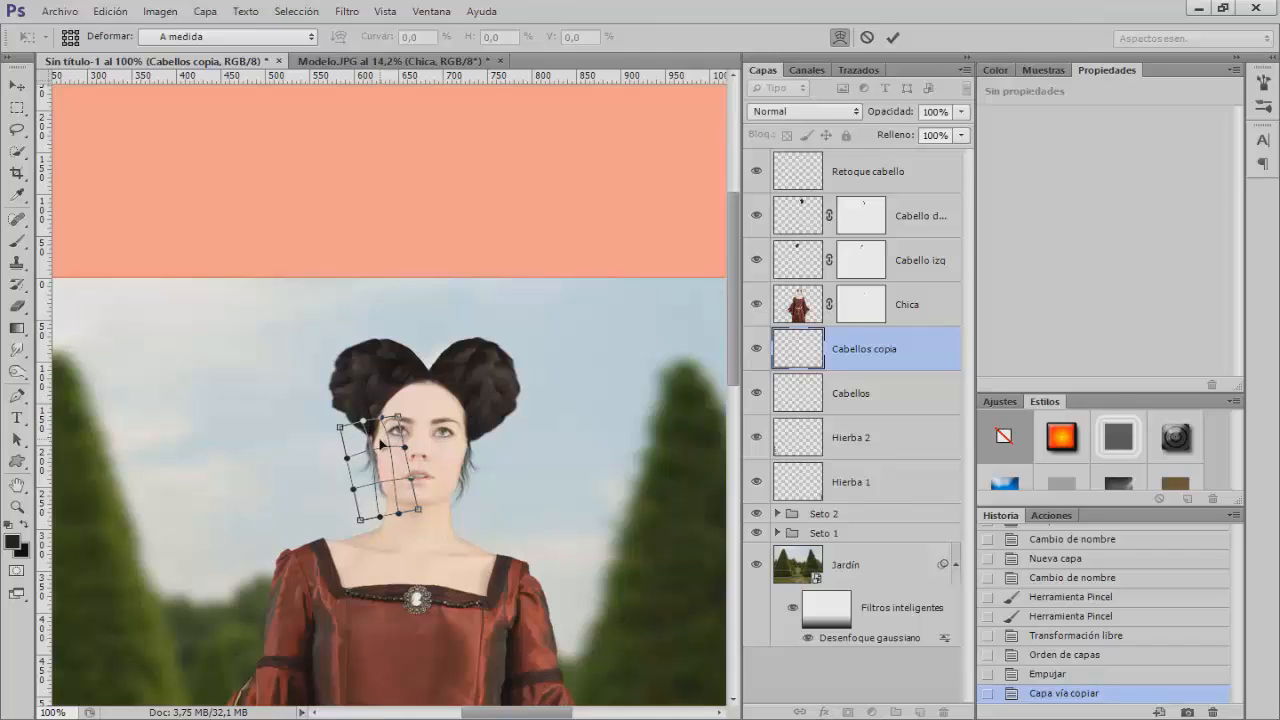
key(Return)
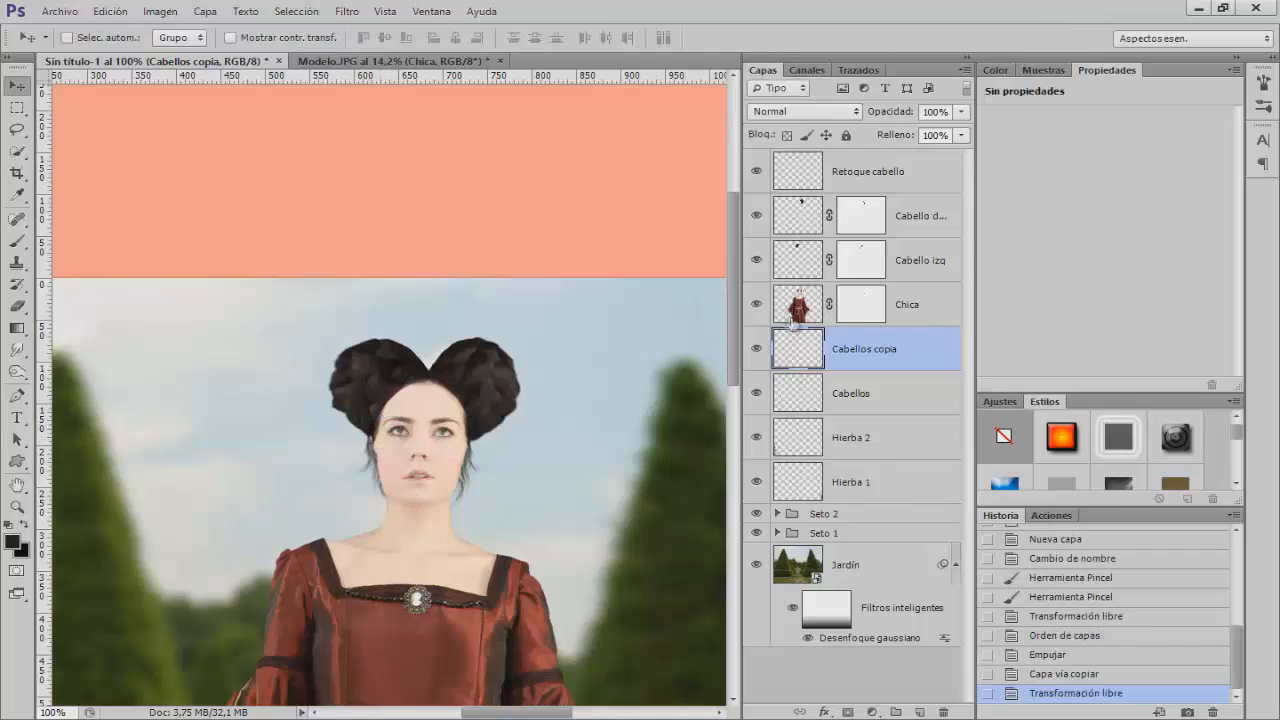
Group the Cabellos and Cabellos copia layers and name the group Cabellos
click(845, 392)
shift+click(850, 362)
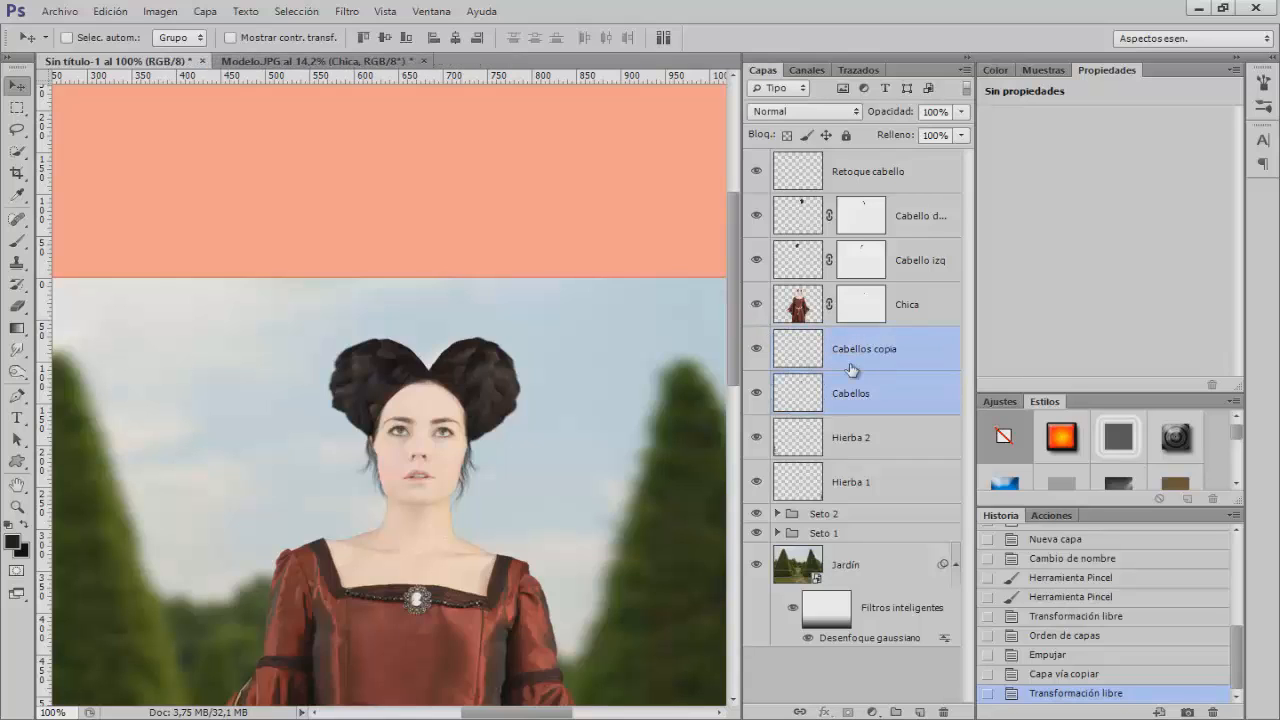
key(ctrl+g)
double_click(834, 337)
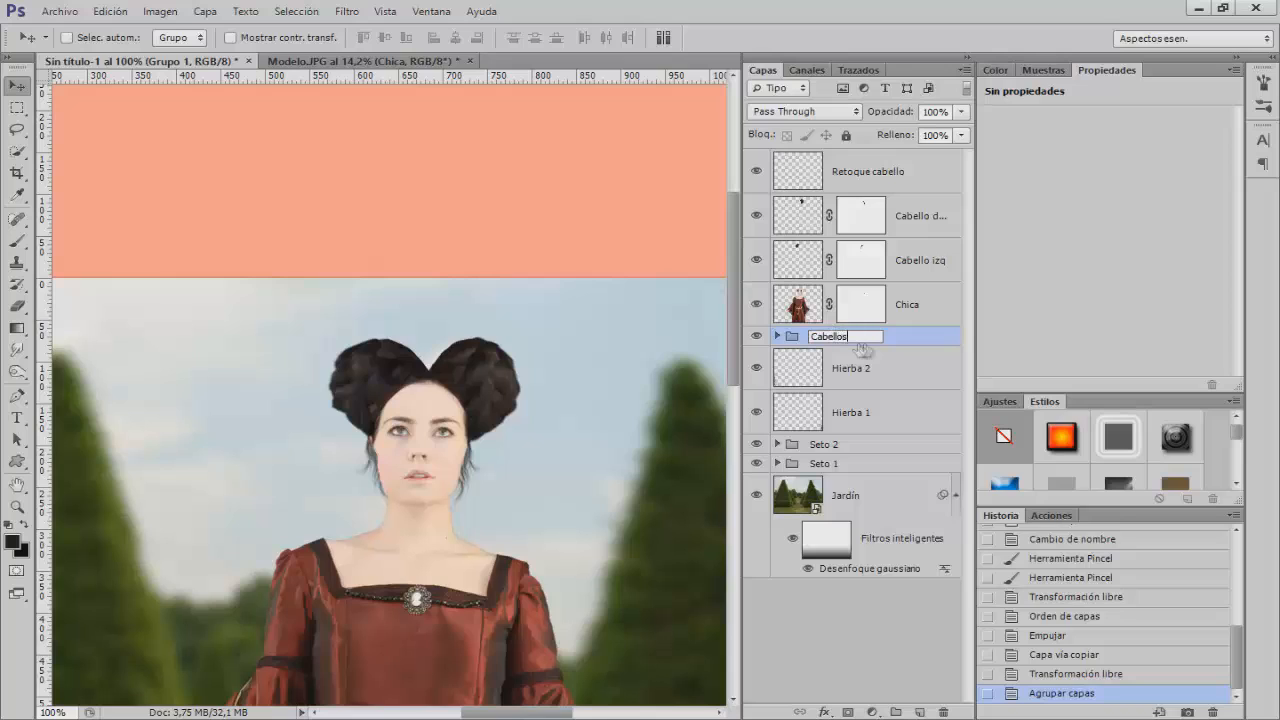
key(Return)
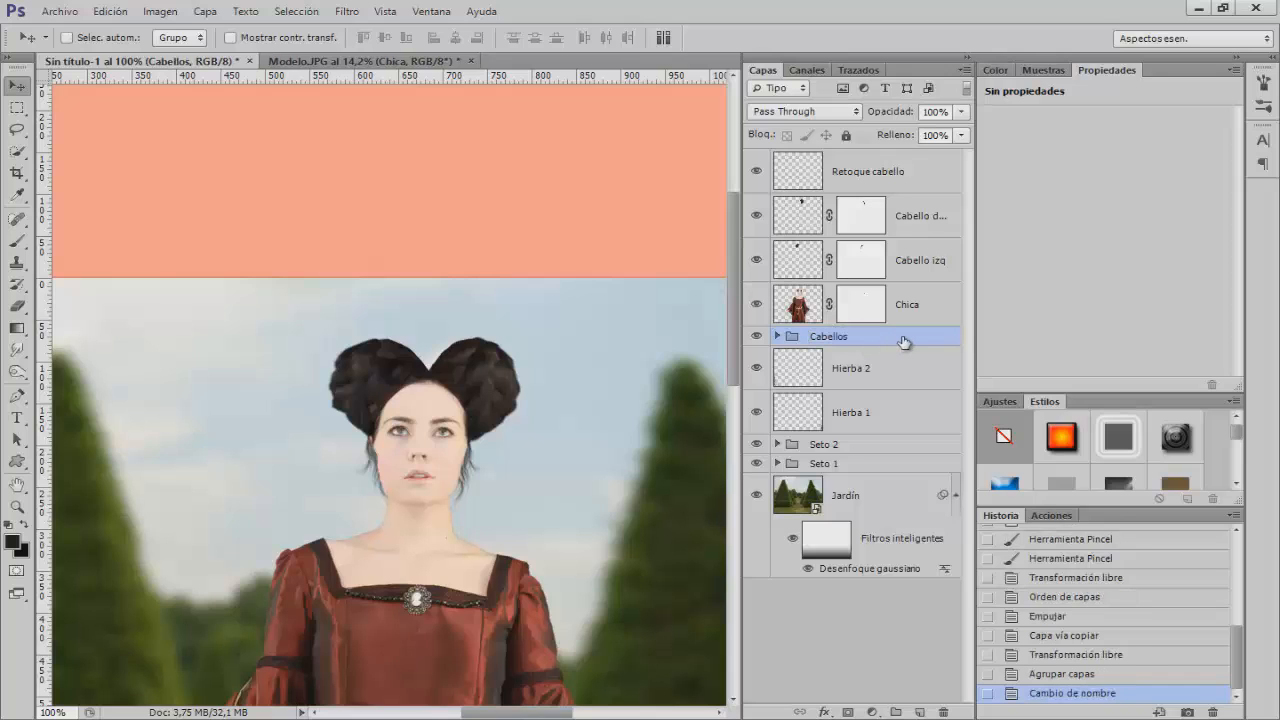
Add a new layer above Retoque cabello and stamp a dark hair strand twice beside the face with the hair brush at 112 px
click(903, 182)
click(919, 712)
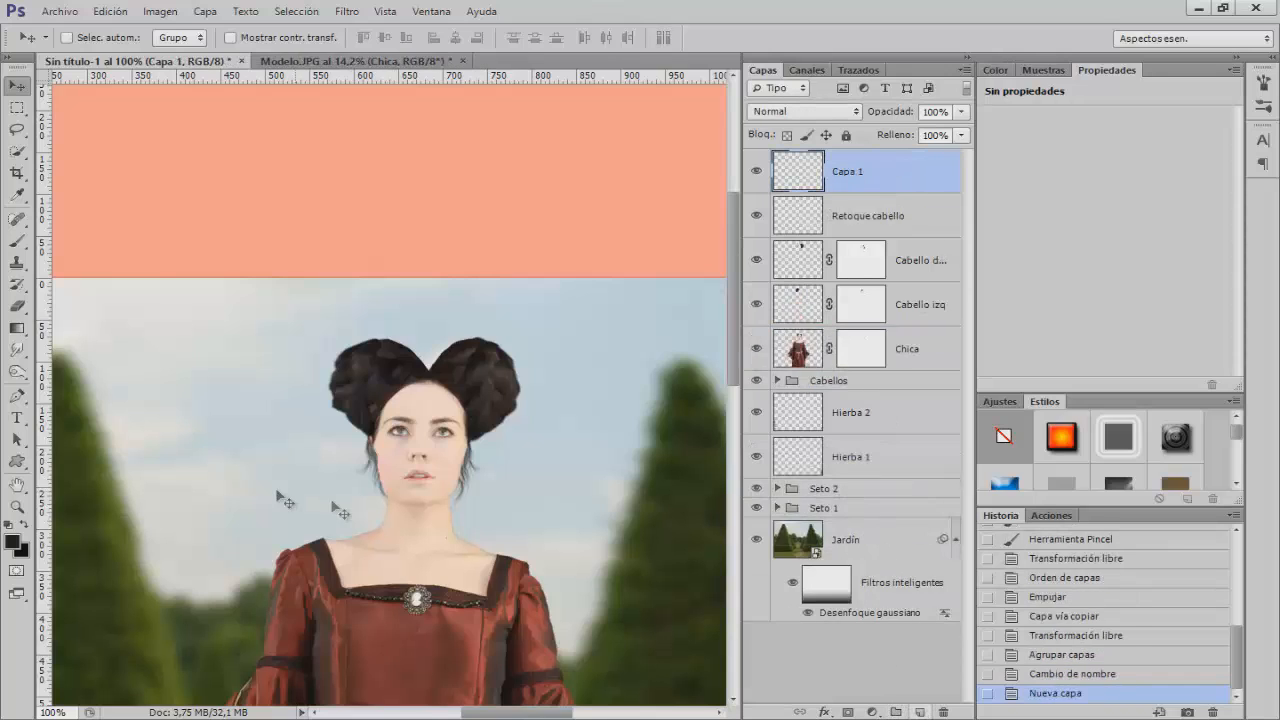
key(b)
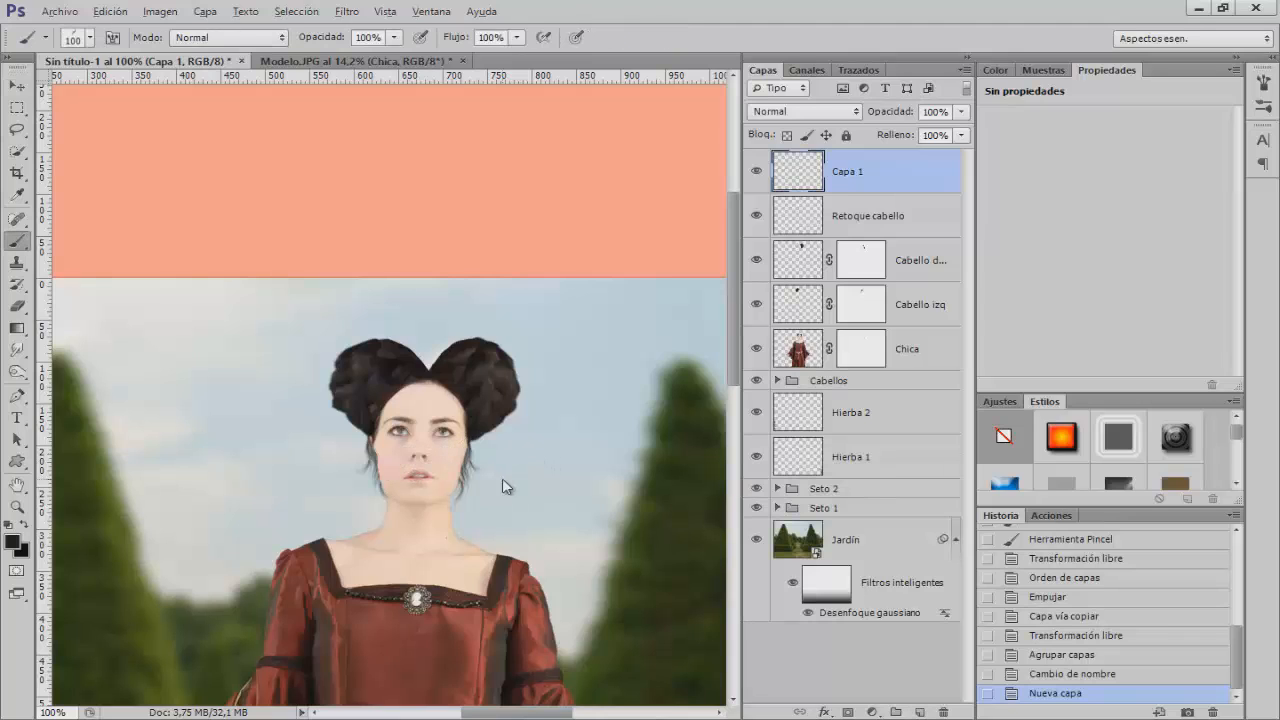
drag(504, 480, 508, 478)
click(521, 474)
click(521, 474)
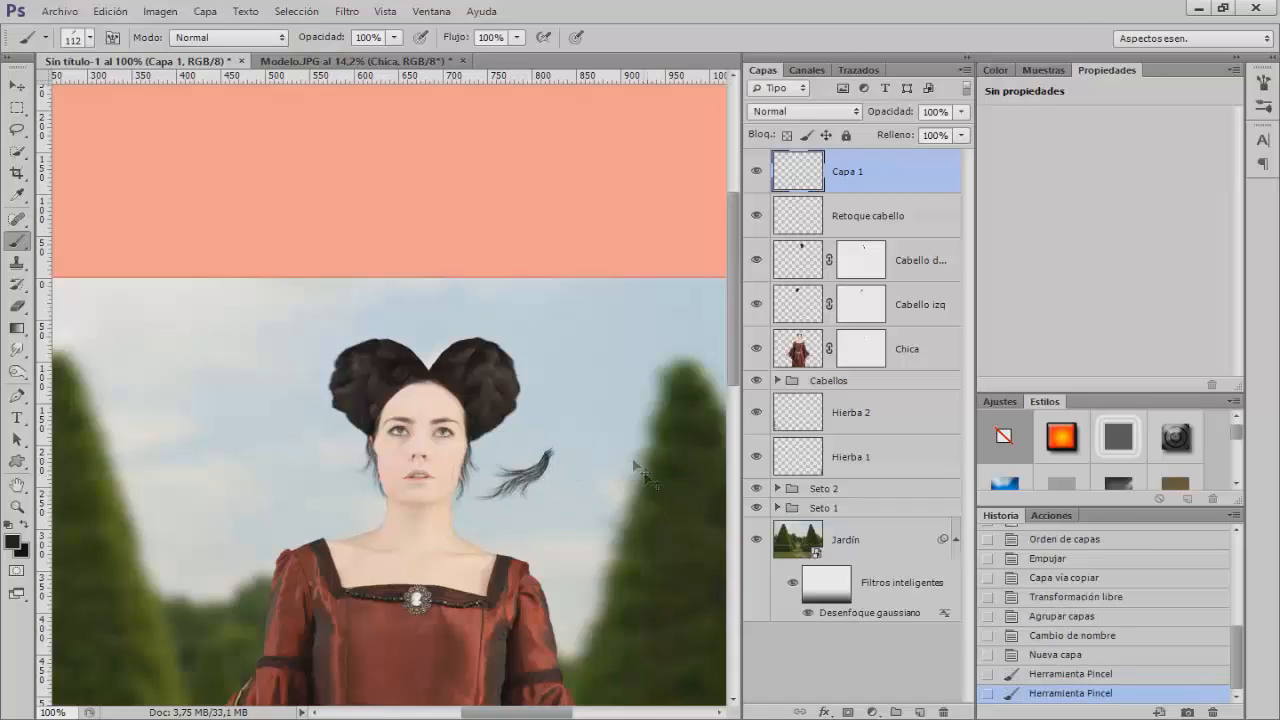
Rotate the new hair strand about -62°, place it beneath the right bun beside the cheek and scale it down slightly
key(ctrl+t)
mouse_move(577, 424)
mouse_down()
mouse_move(548, 398)
mouse_move(505, 392)
mouse_up()
drag(523, 458, 481, 433)
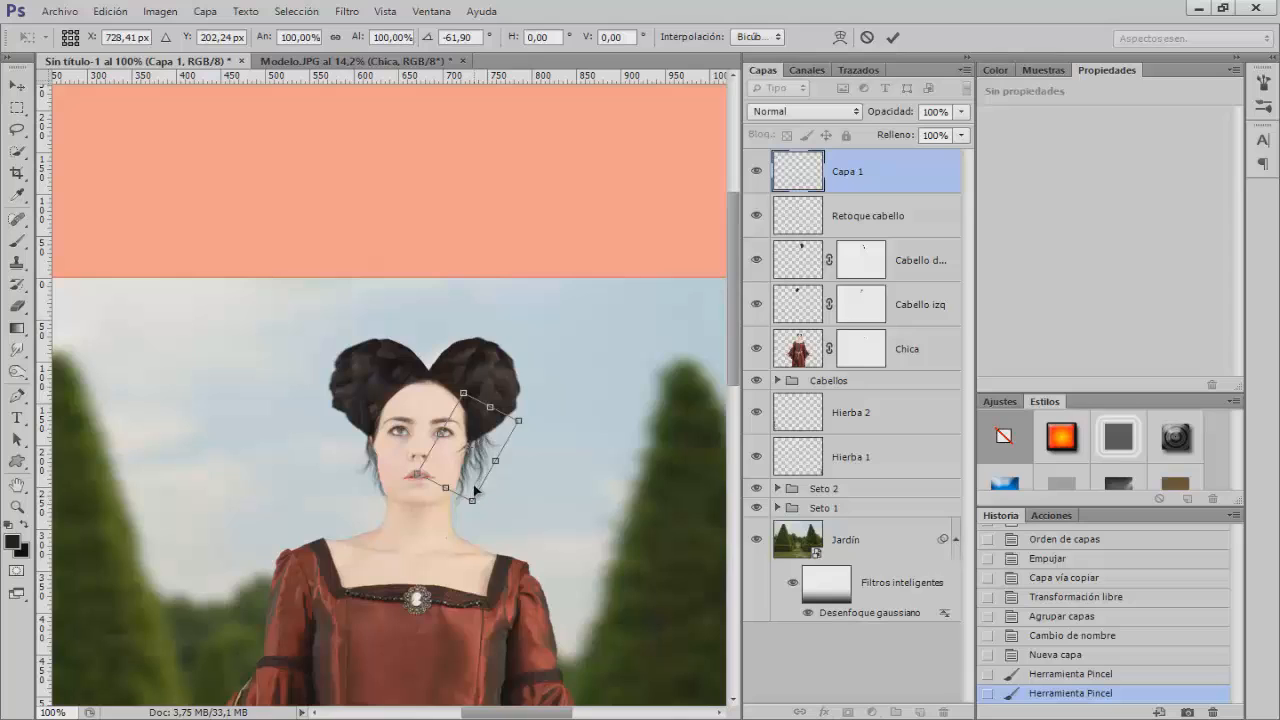
right_click(474, 488)
click(520, 234)
mouse_move(471, 501)
mouse_down()
mouse_move(474, 436)
mouse_move(470, 481)
mouse_up()
key(Return)
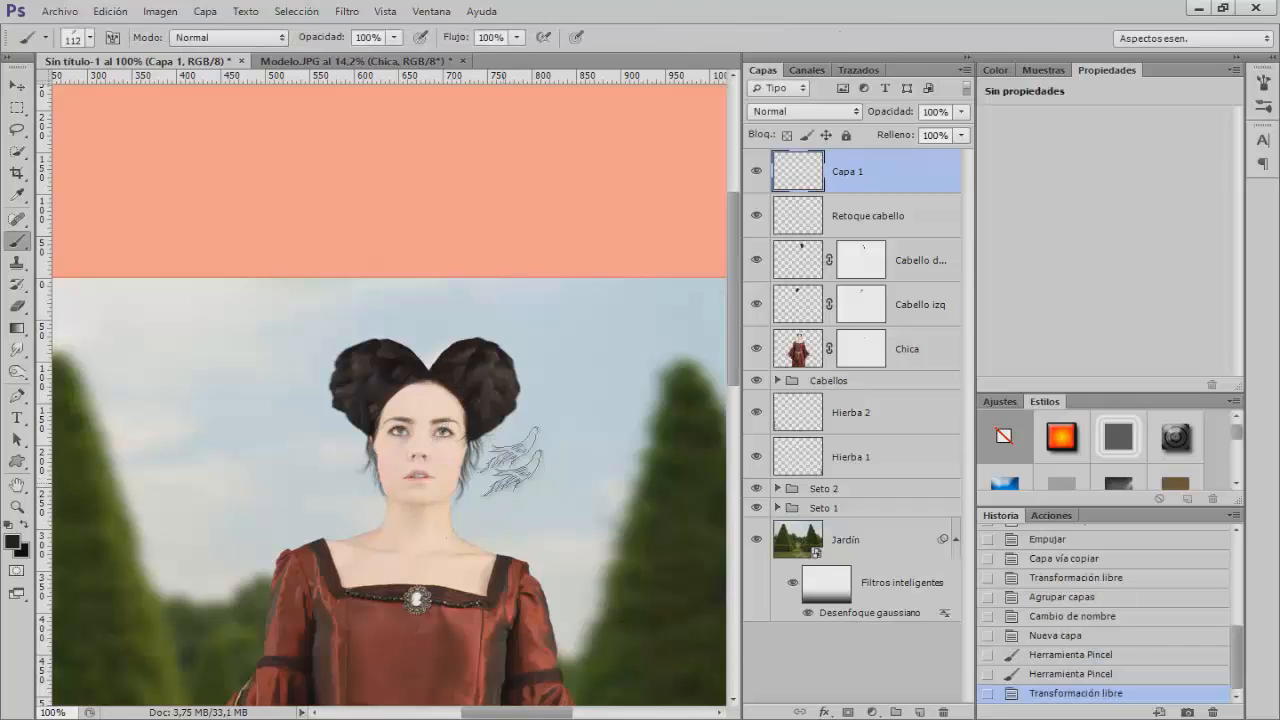
Duplicate the Capa 1 strand and place the copy on the outer edge of the right bun
click(16, 88)
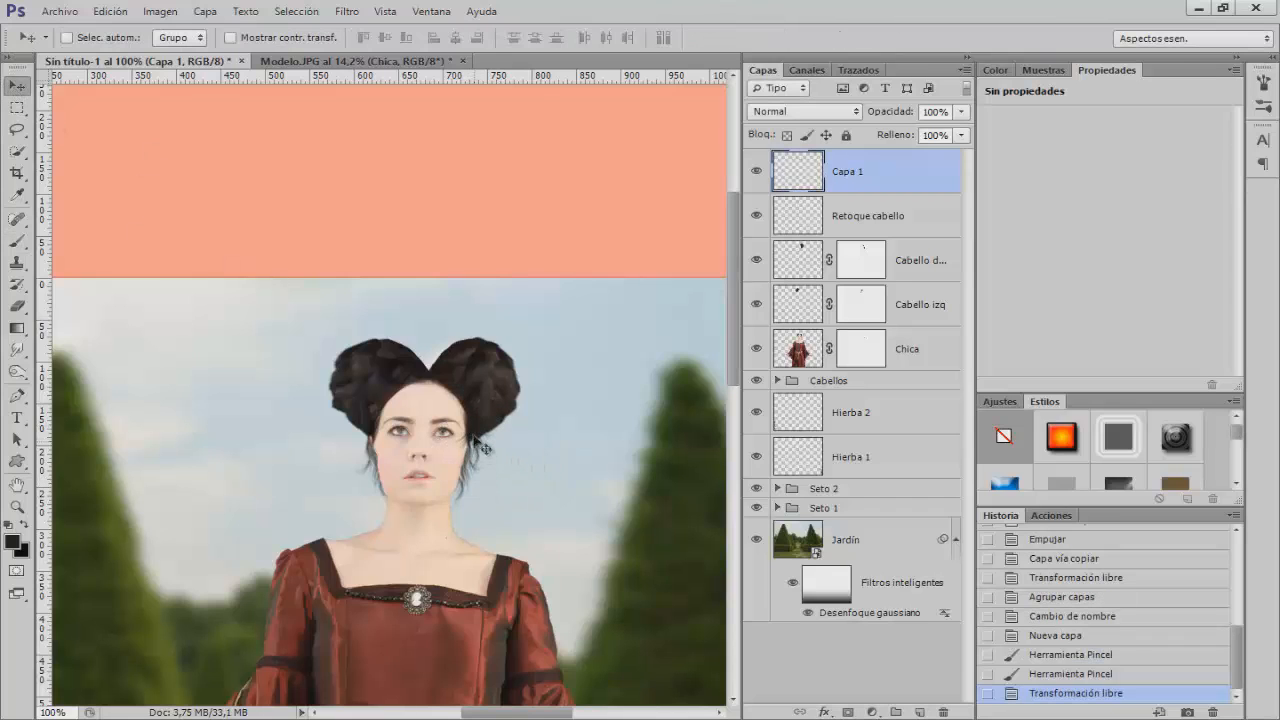
drag(472, 433, 524, 400)
key(ctrl+j)
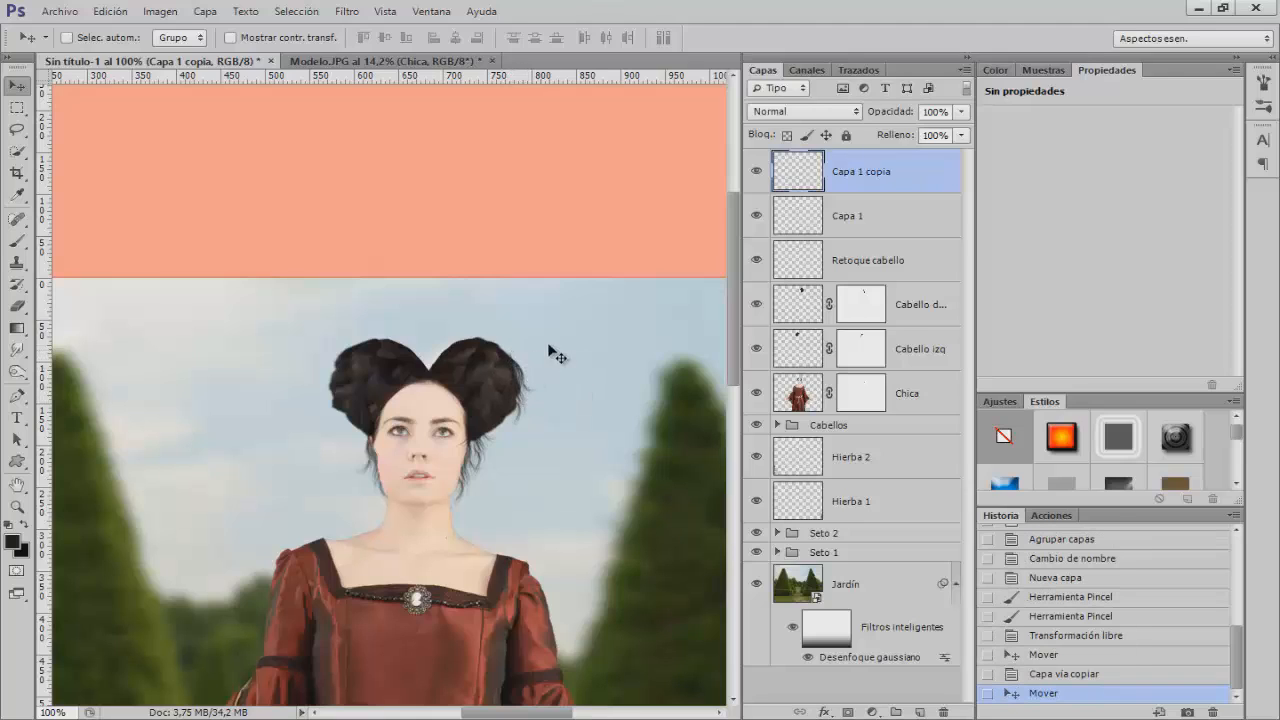
Duplicate the right bun's strand layer, flip the copy horizontally and place it on the outer edge of the left bun
key(ctrl+j)
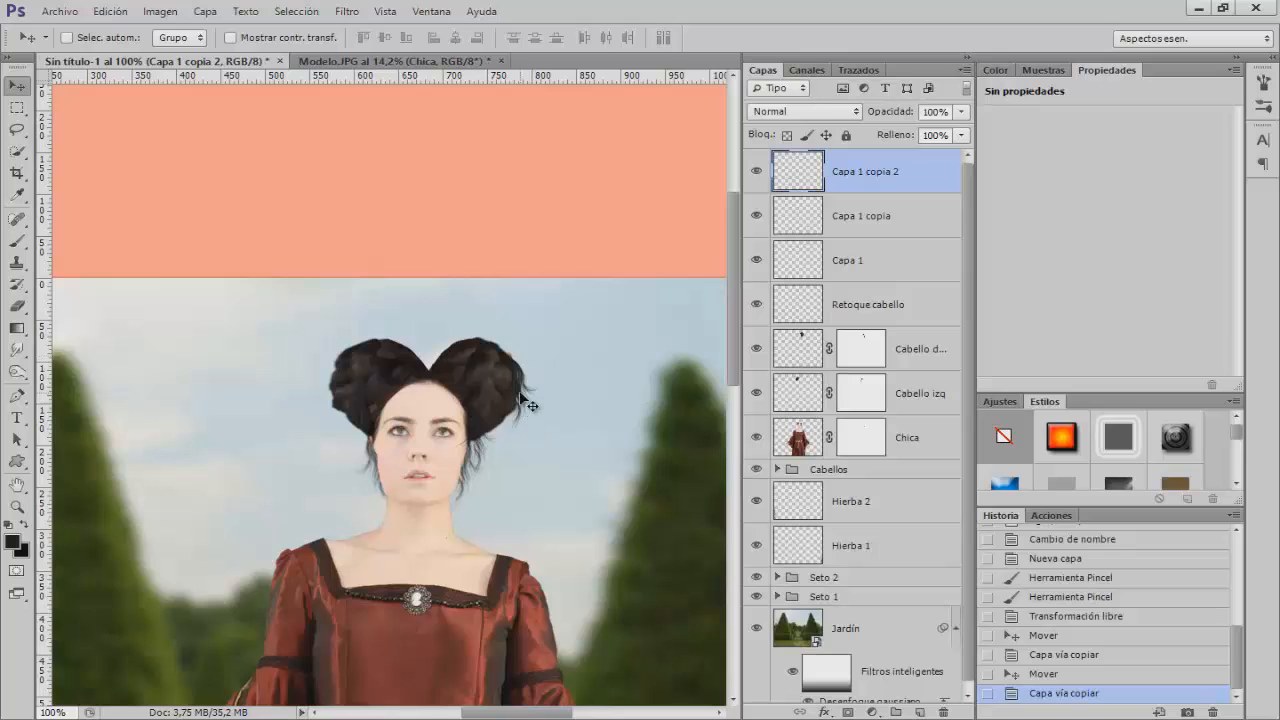
key(ctrl+t)
right_click(514, 394)
click(608, 640)
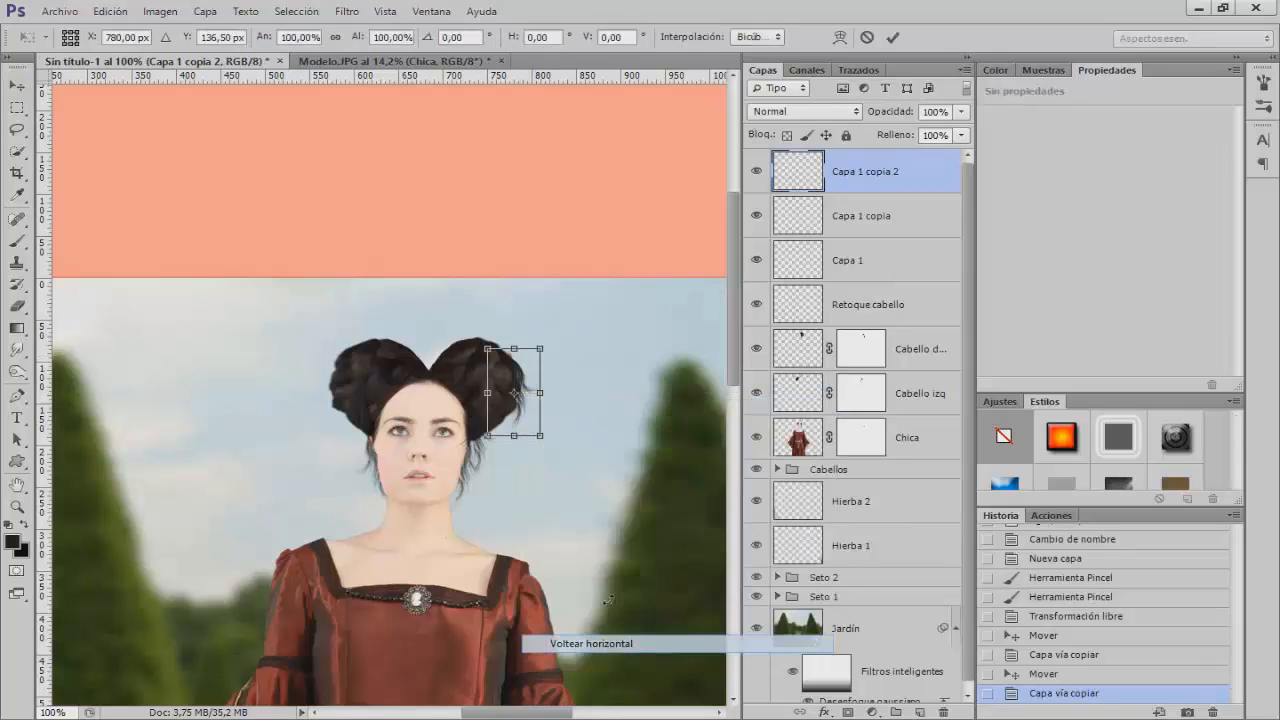
drag(514, 392, 341, 378)
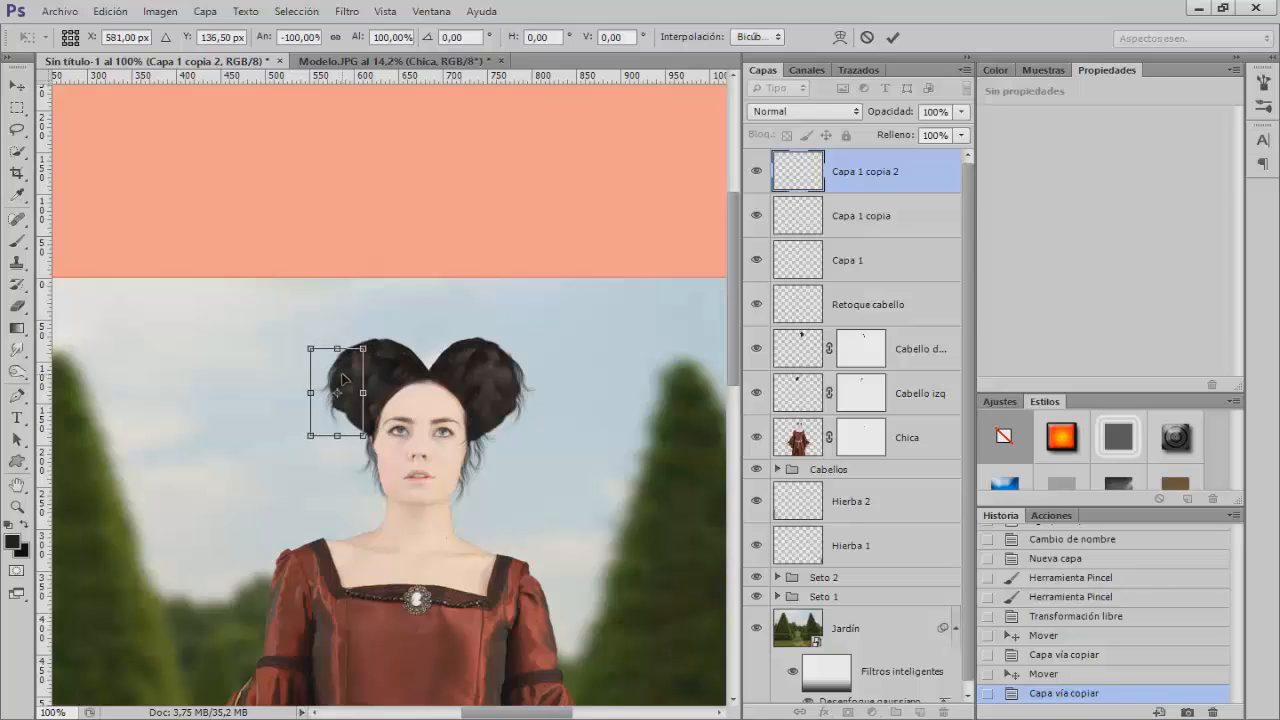
Warp the left bun's strand so its inner lower part stretches toward the face and follows the bun's outline
right_click(341, 377)
click(385, 503)
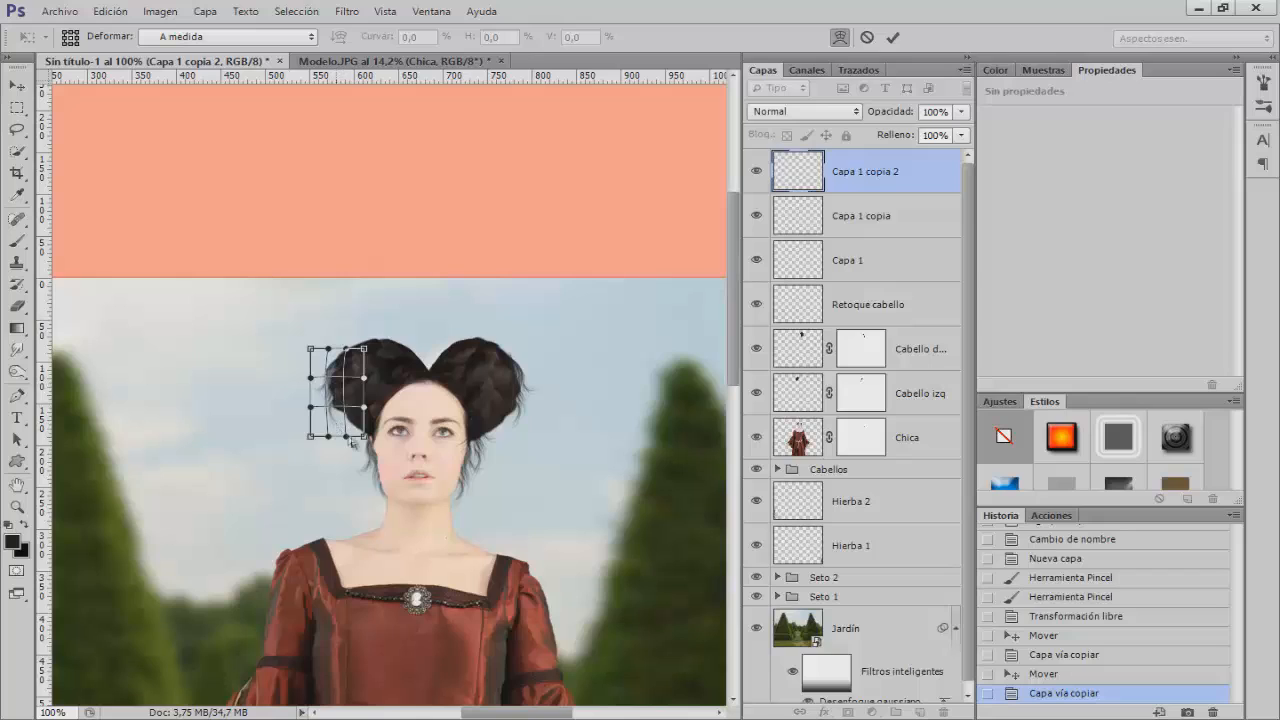
drag(364, 436, 413, 424)
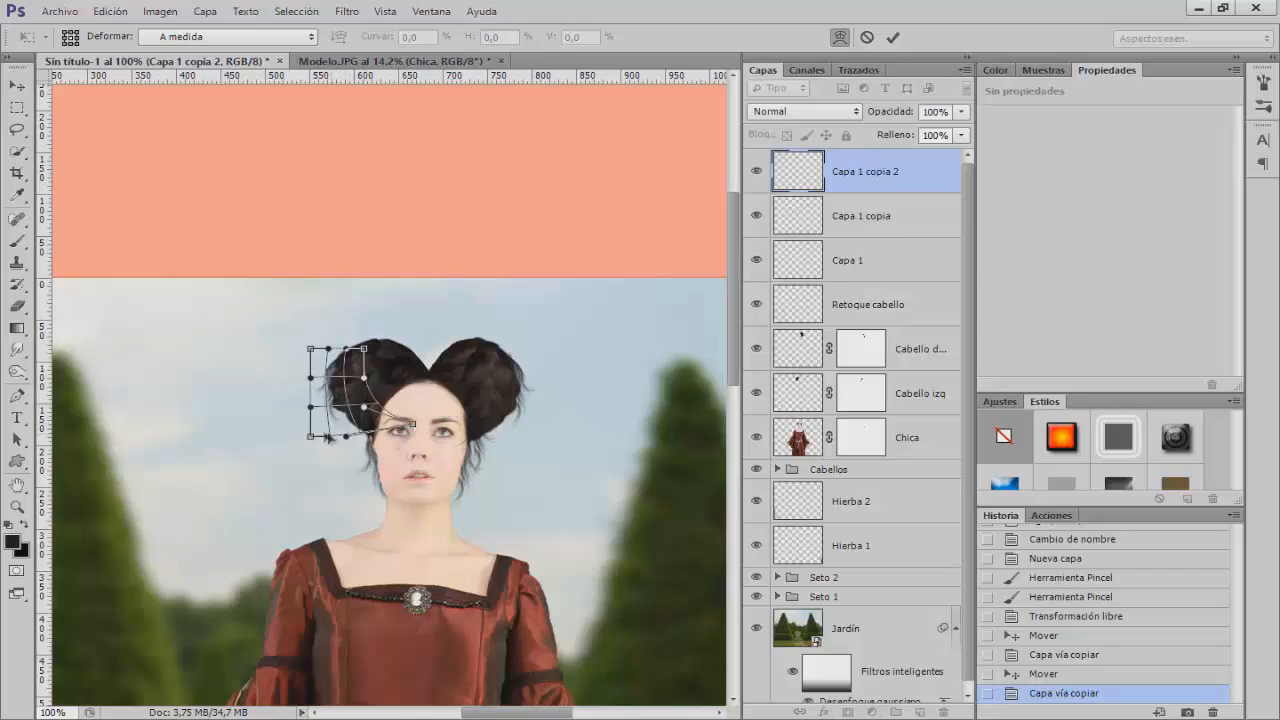
drag(329, 436, 332, 390)
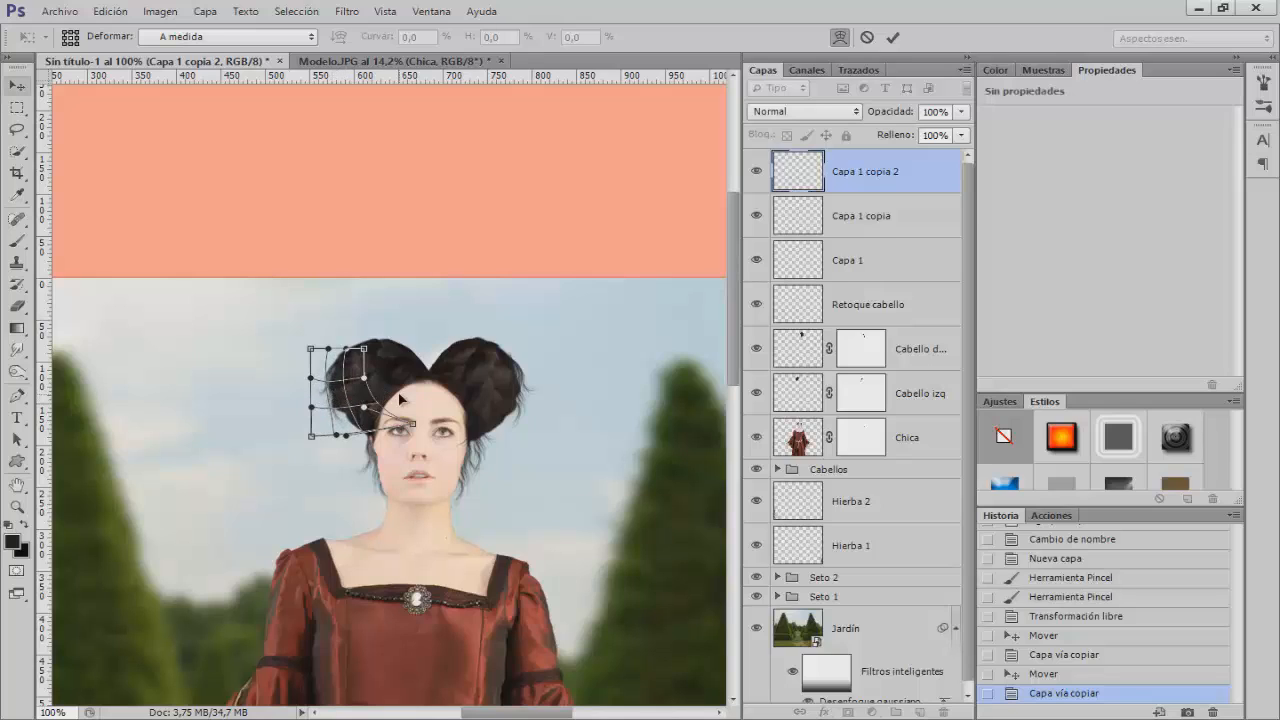
key(Return)
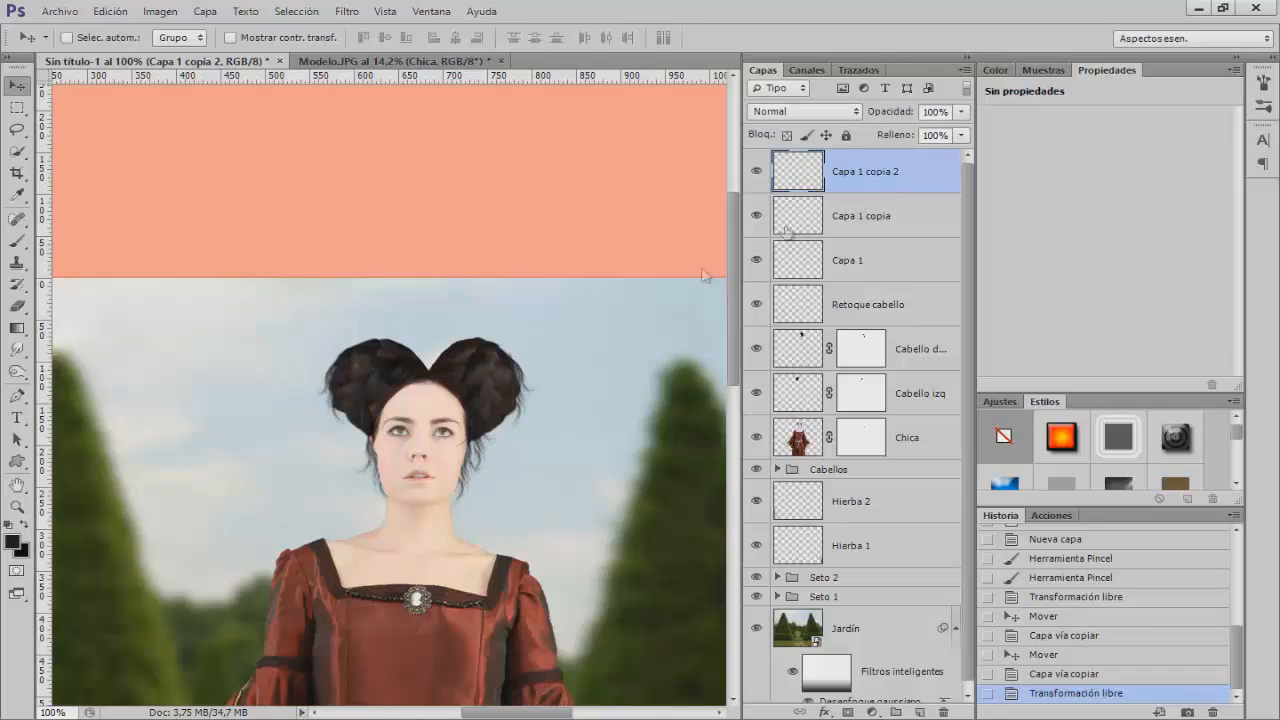
Duplicate Capa 1 copia, flip it horizontally, place it beneath the left bun beside the face and reduce its height to about 69.5%
click(850, 224)
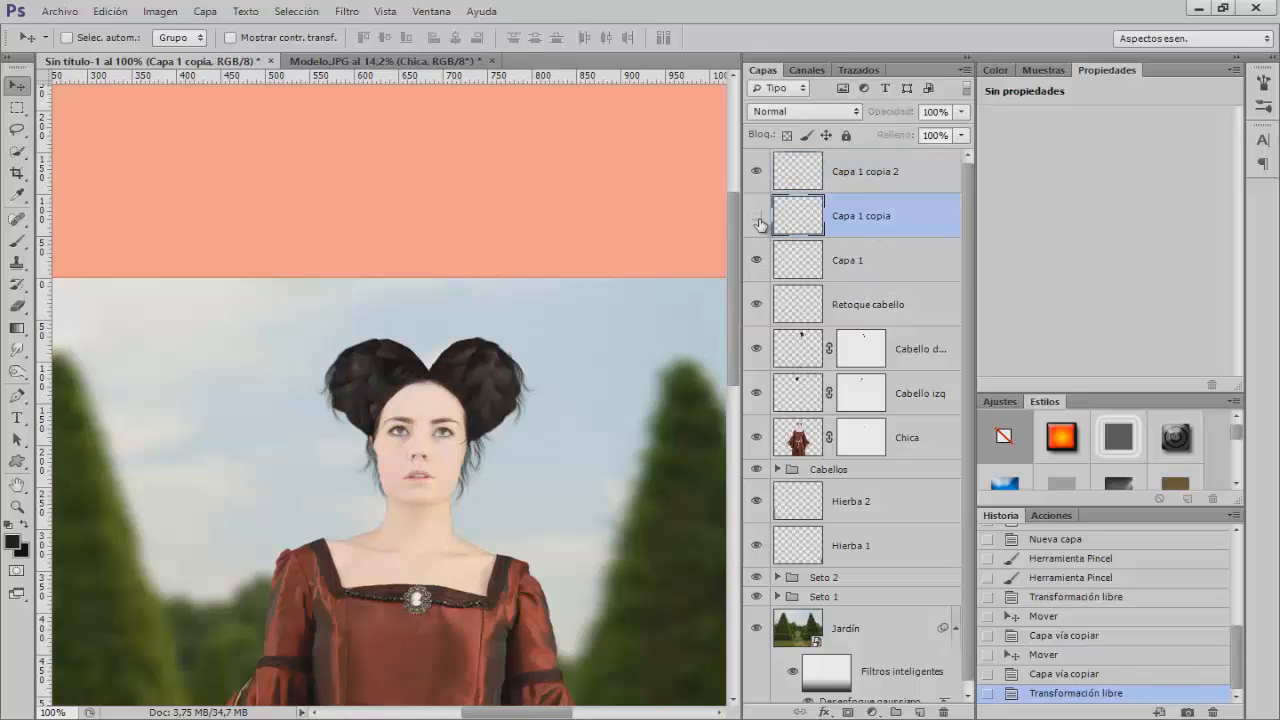
key(ctrl+j)
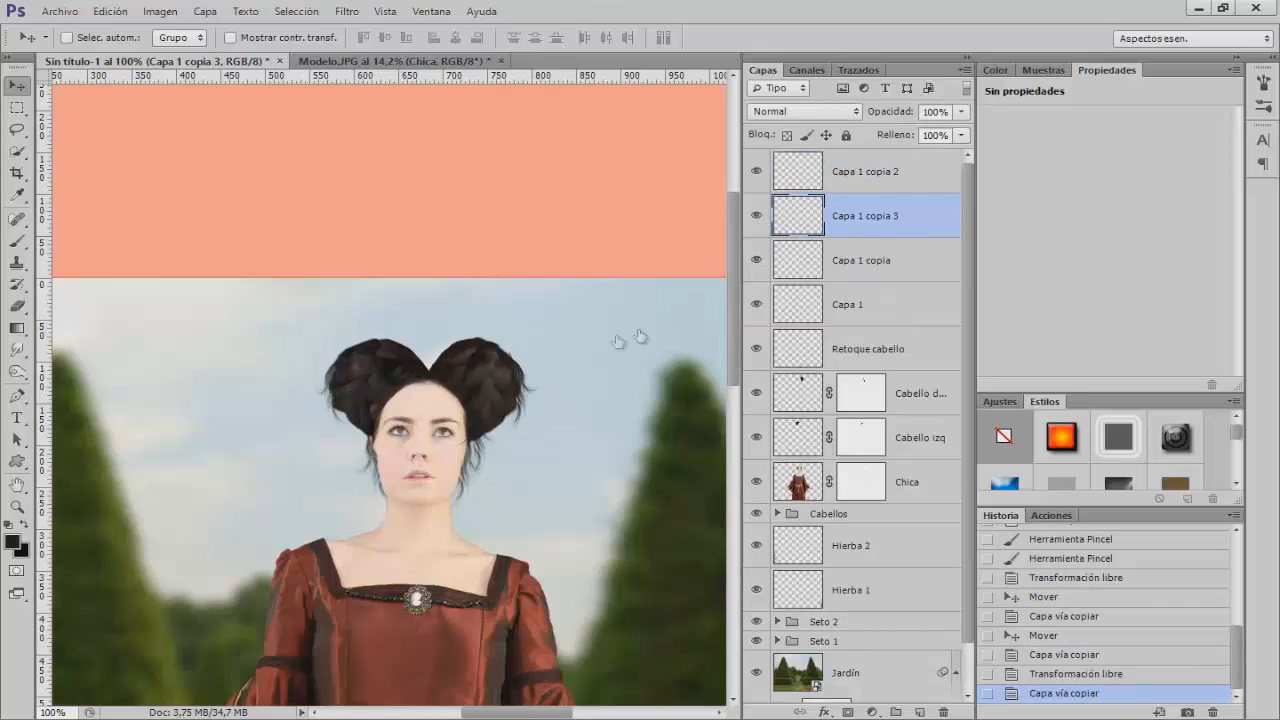
key(ctrl+t)
right_click(514, 388)
click(585, 637)
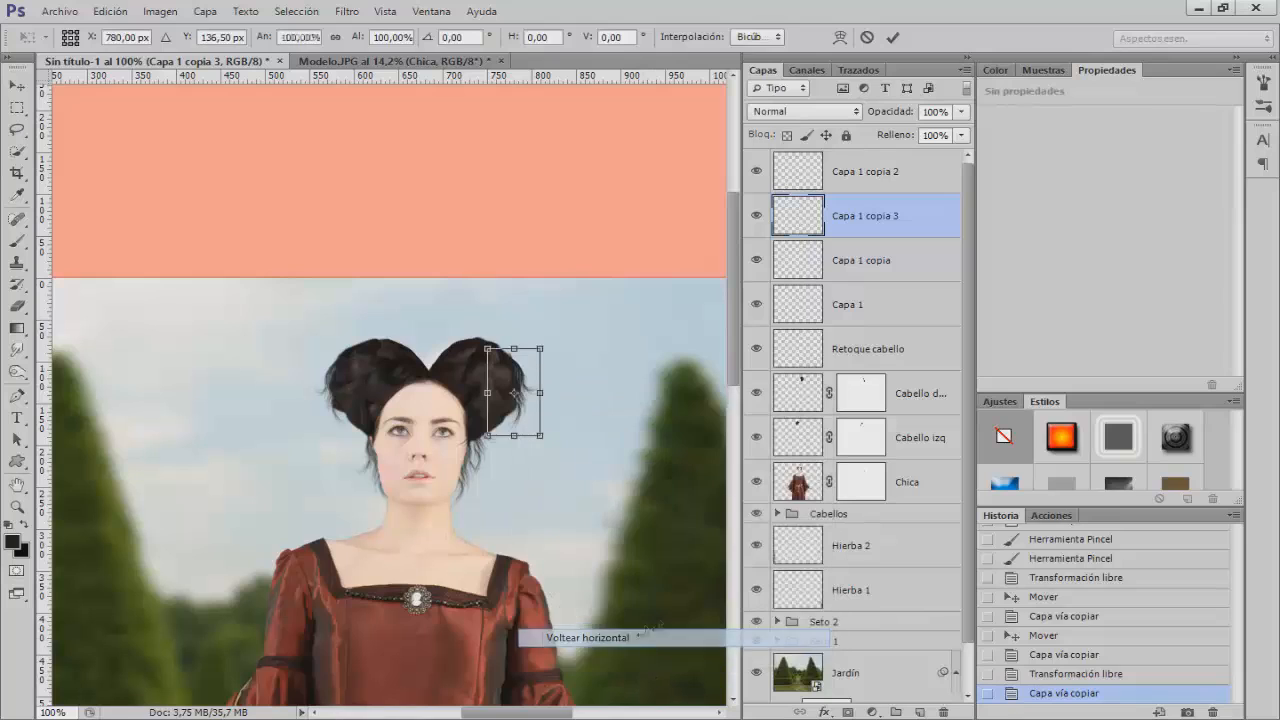
drag(522, 372, 379, 438)
drag(370, 505, 371, 479)
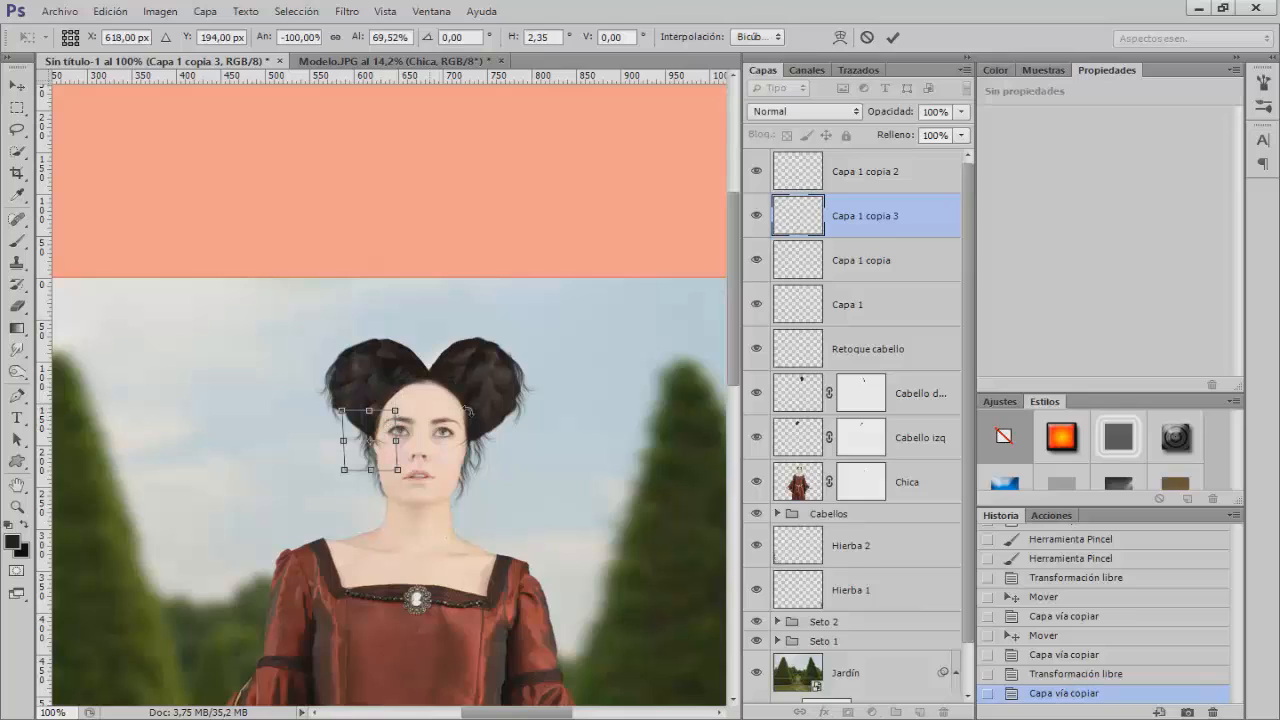
key(Return)
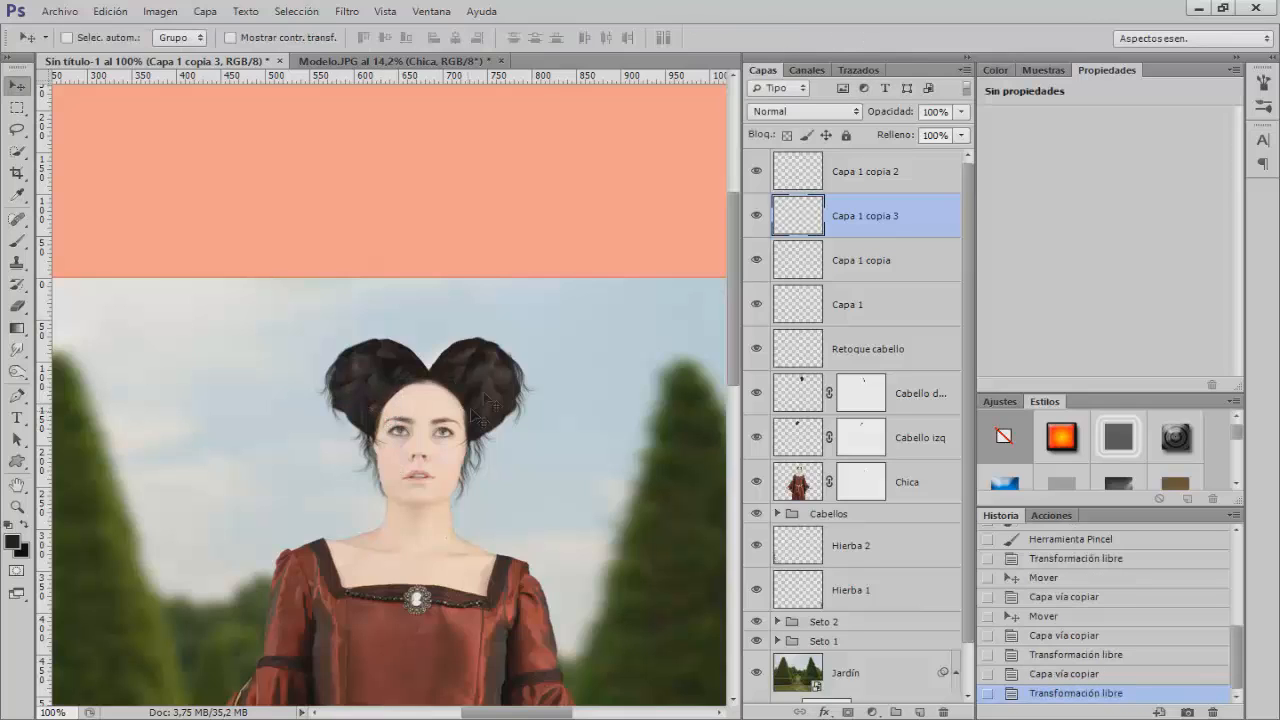
click(758, 218)
Group all layers from Capa 1 copia 2 down to Cabello izq and name the group Cabello
click(864, 180)
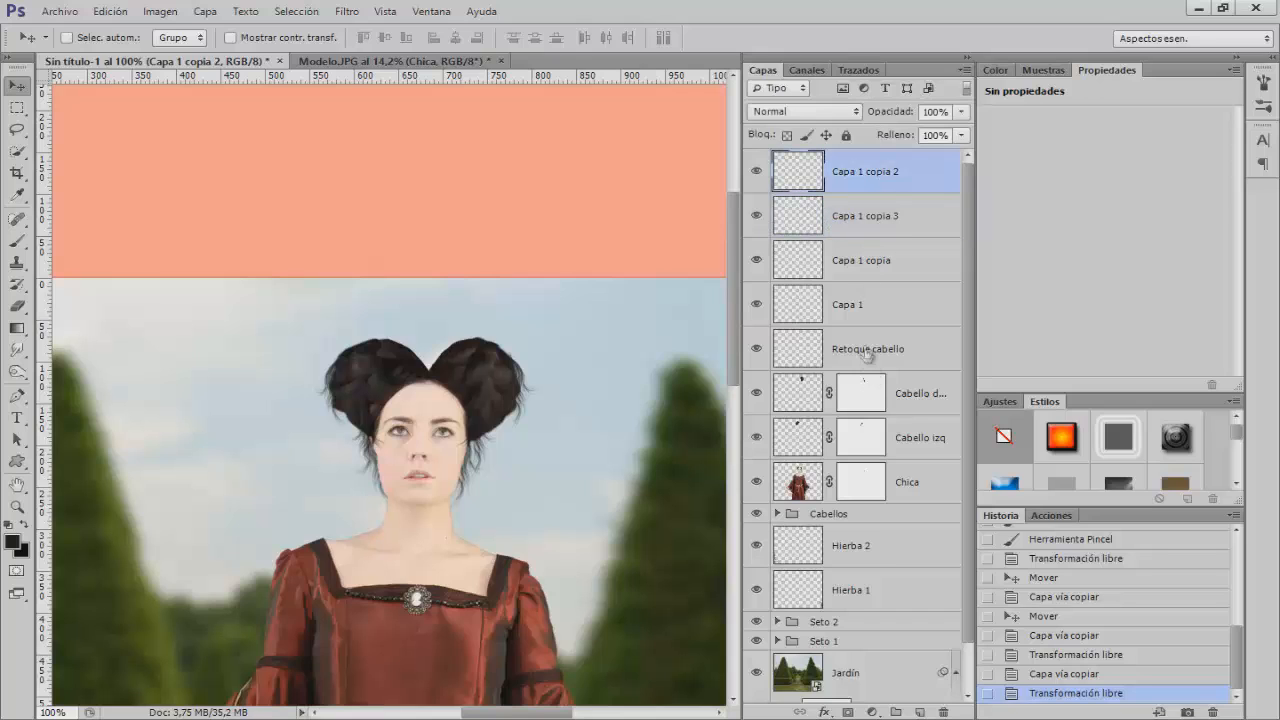
shift+click(863, 310)
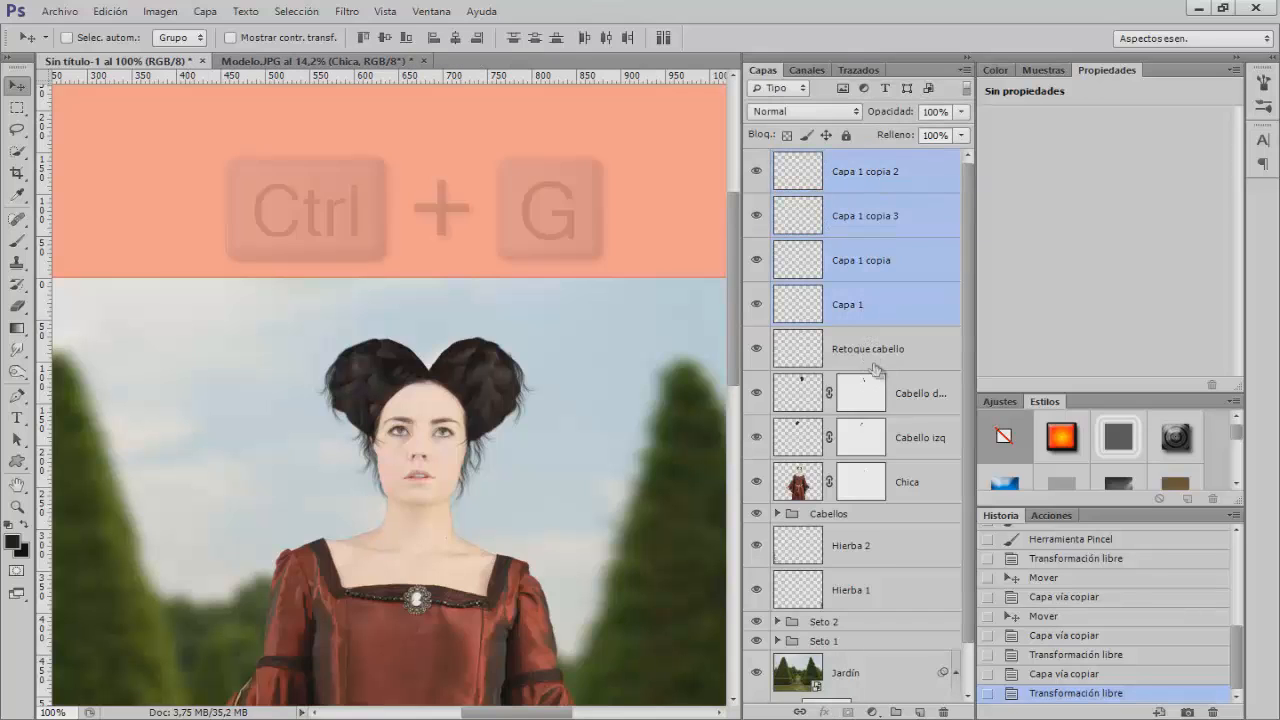
shift+click(918, 457)
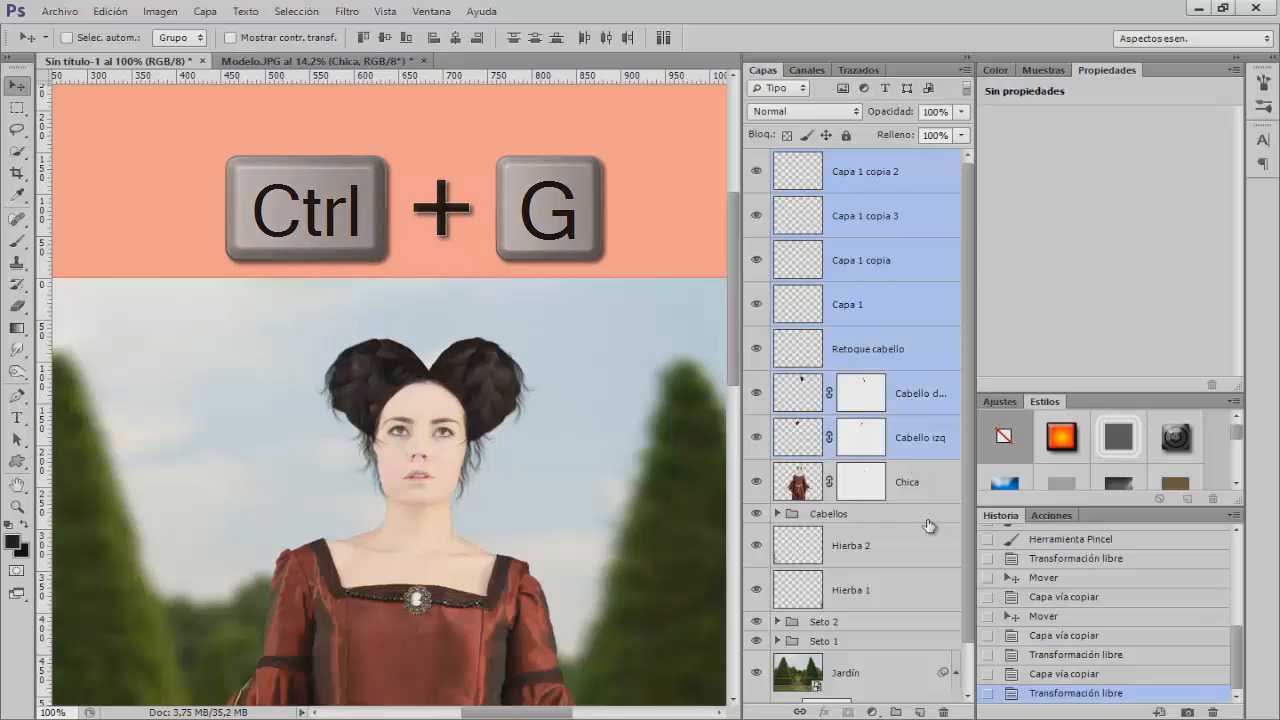
key(ctrl+g)
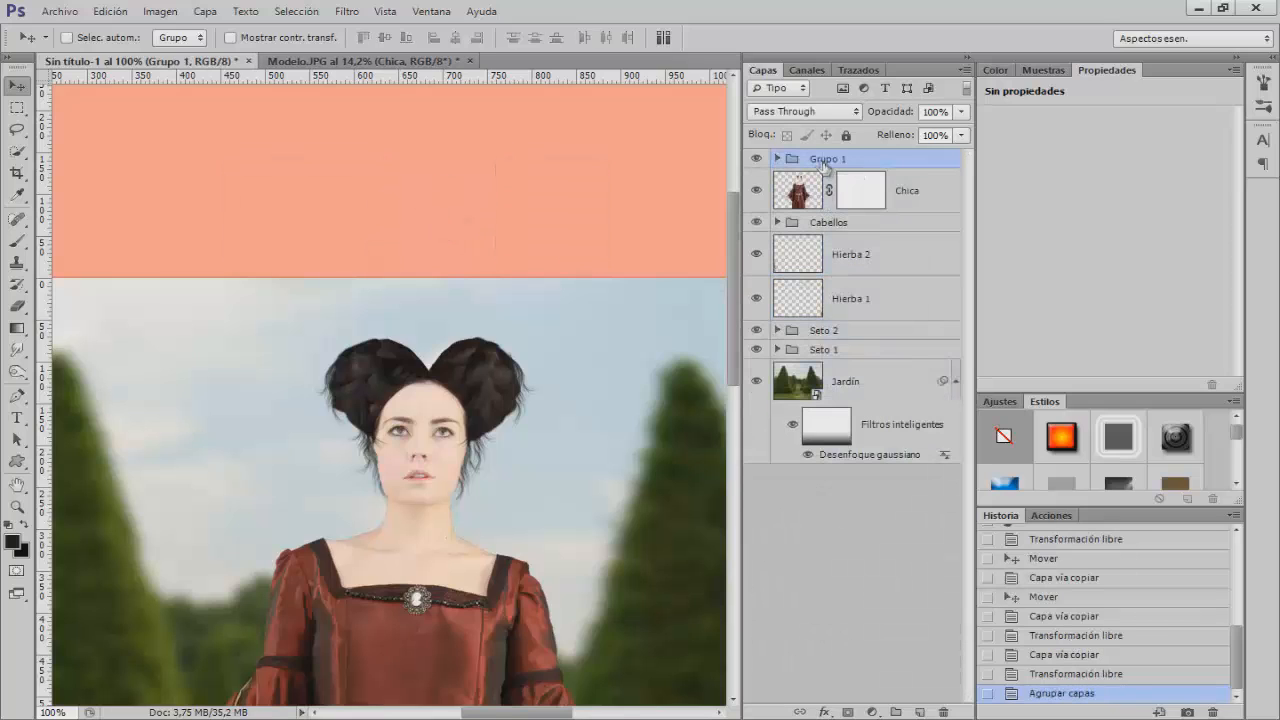
double_click(822, 159)
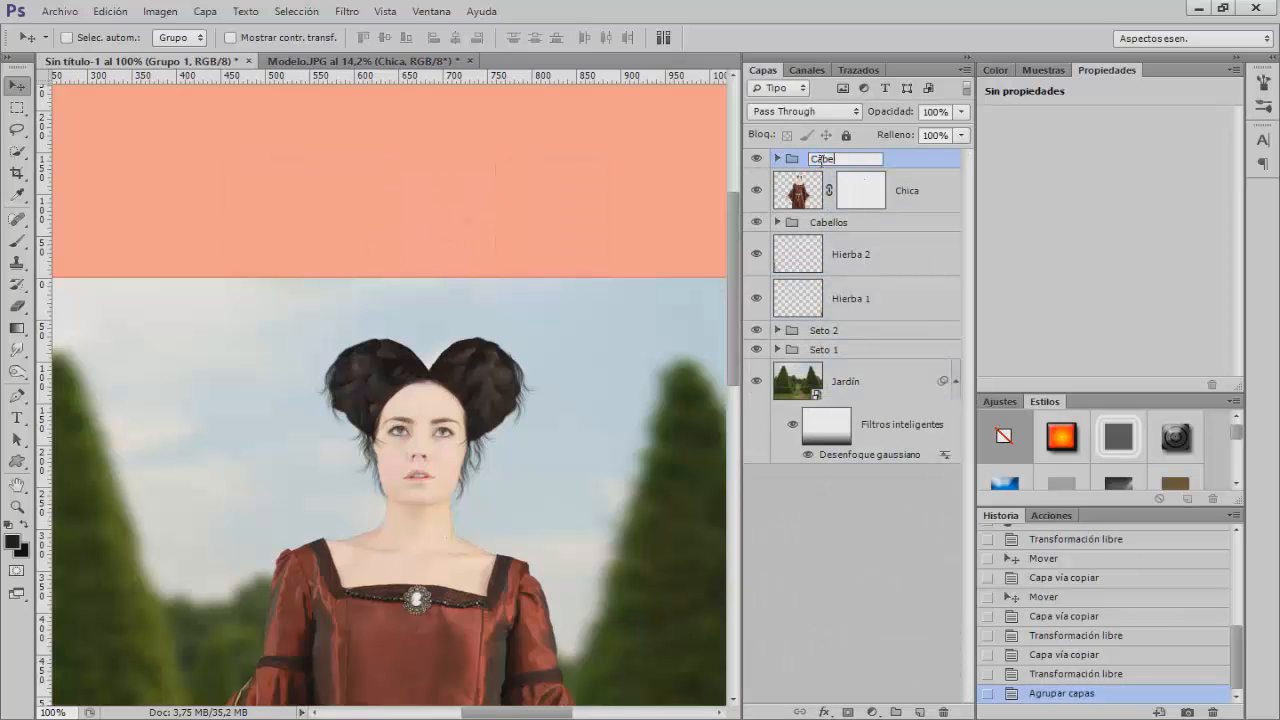
key(Return)
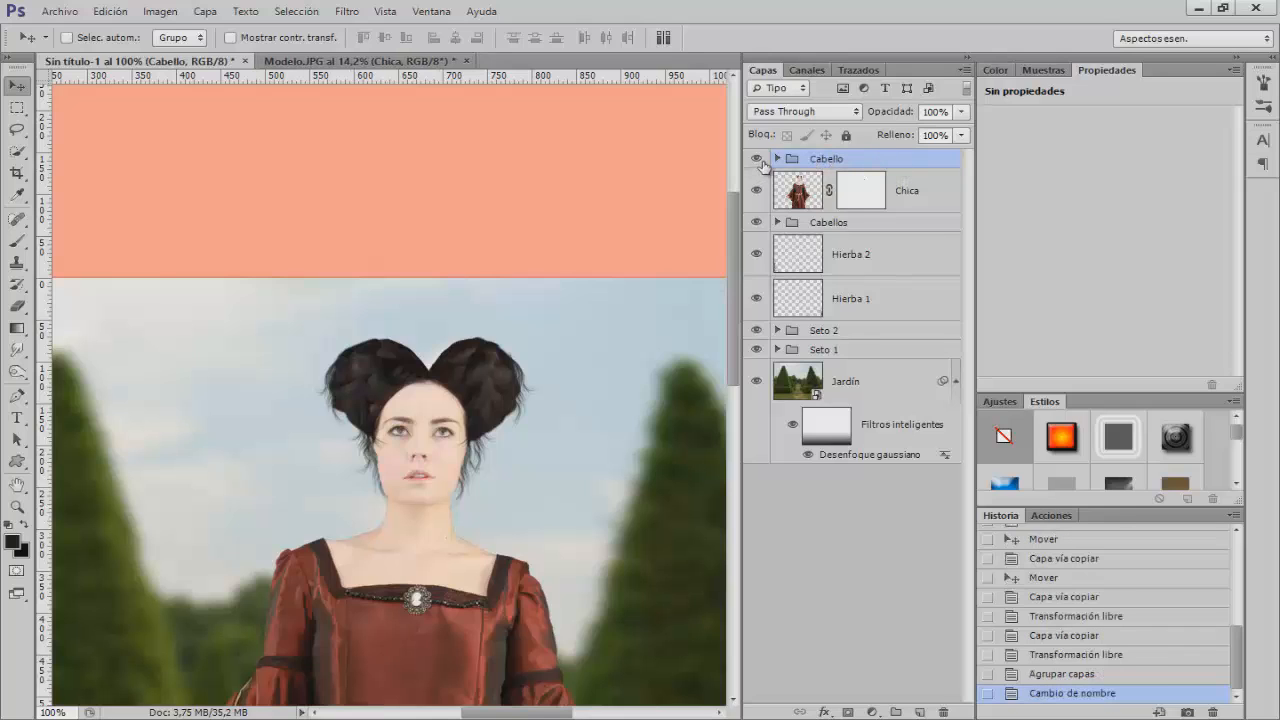
Compare the image with and without the Cabello group, and expand the group to view its layers
click(757, 160)
click(758, 160)
click(778, 159)
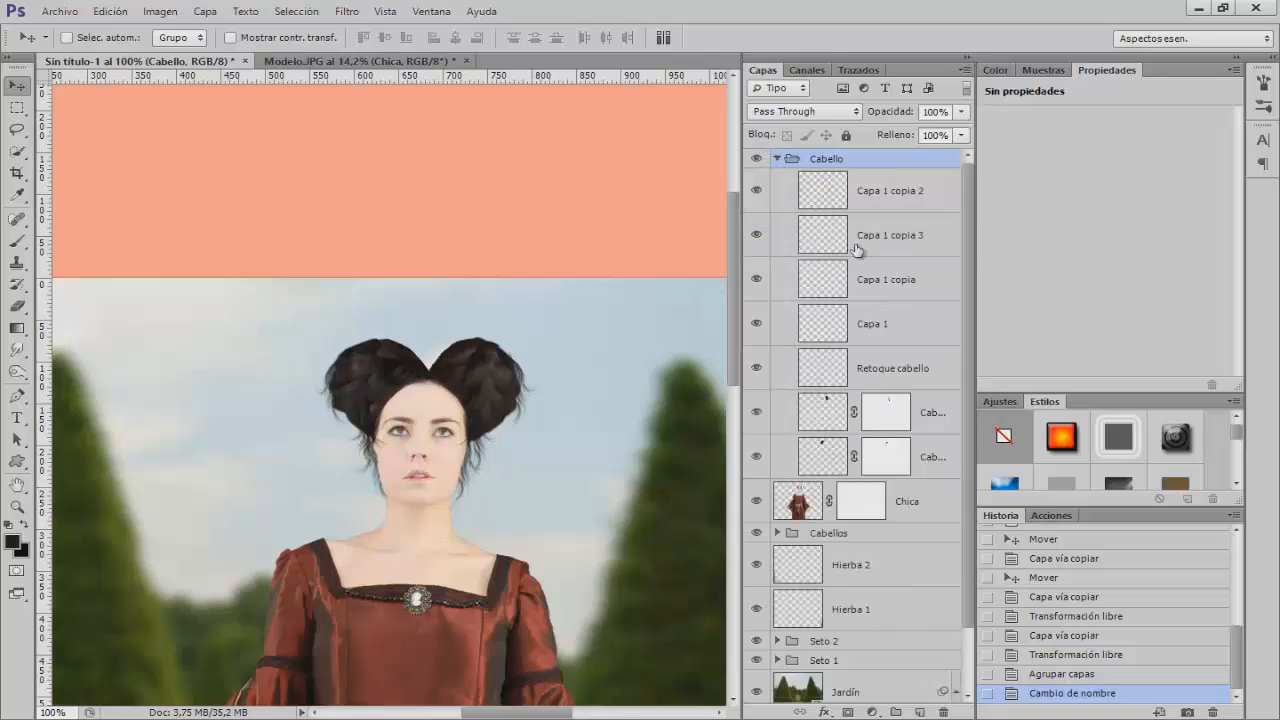
Erase the stray hairs overlapping the face on Capa 1 copia 3 using a 21 px eraser, and collapse the Cabello group
click(759, 192)
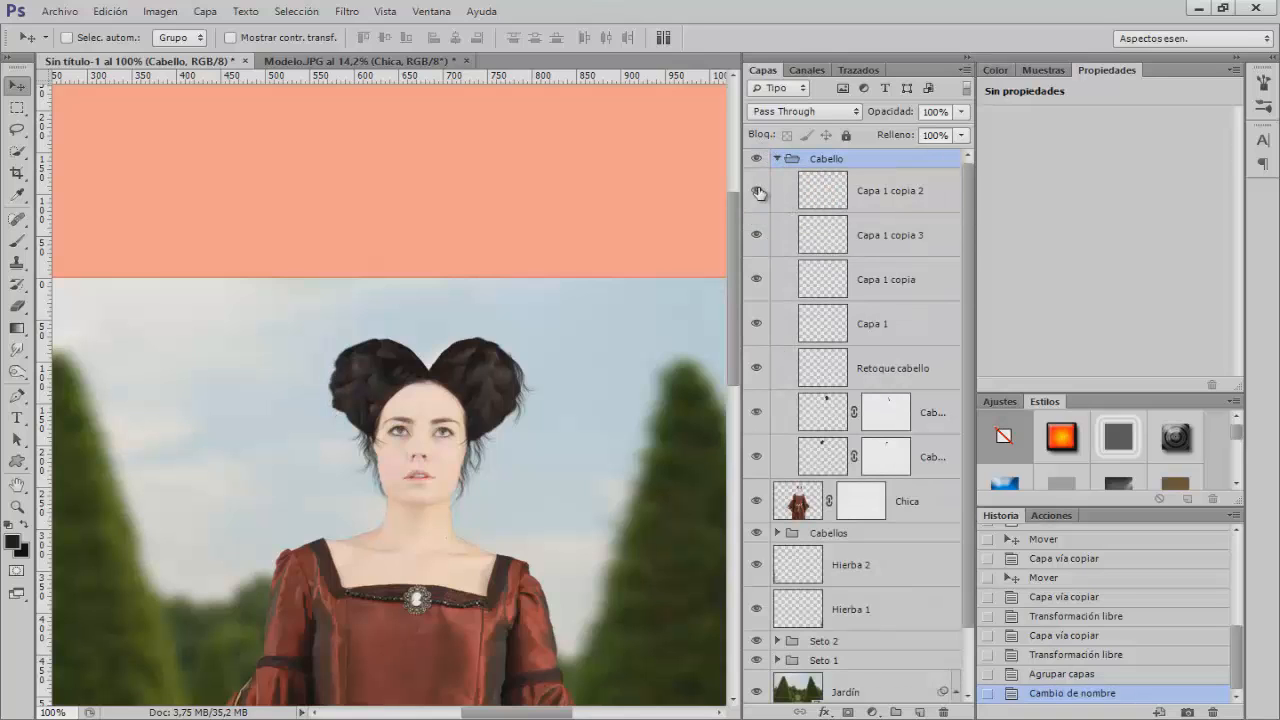
click(755, 240)
click(873, 245)
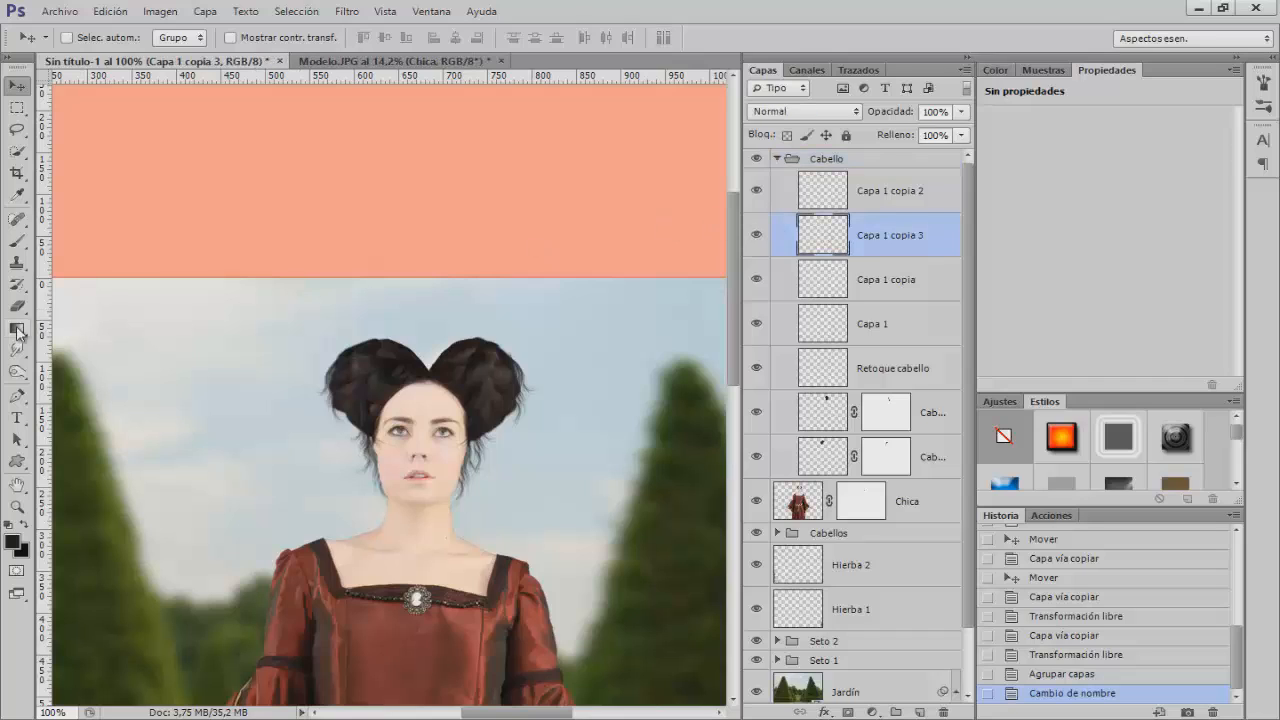
key(e)
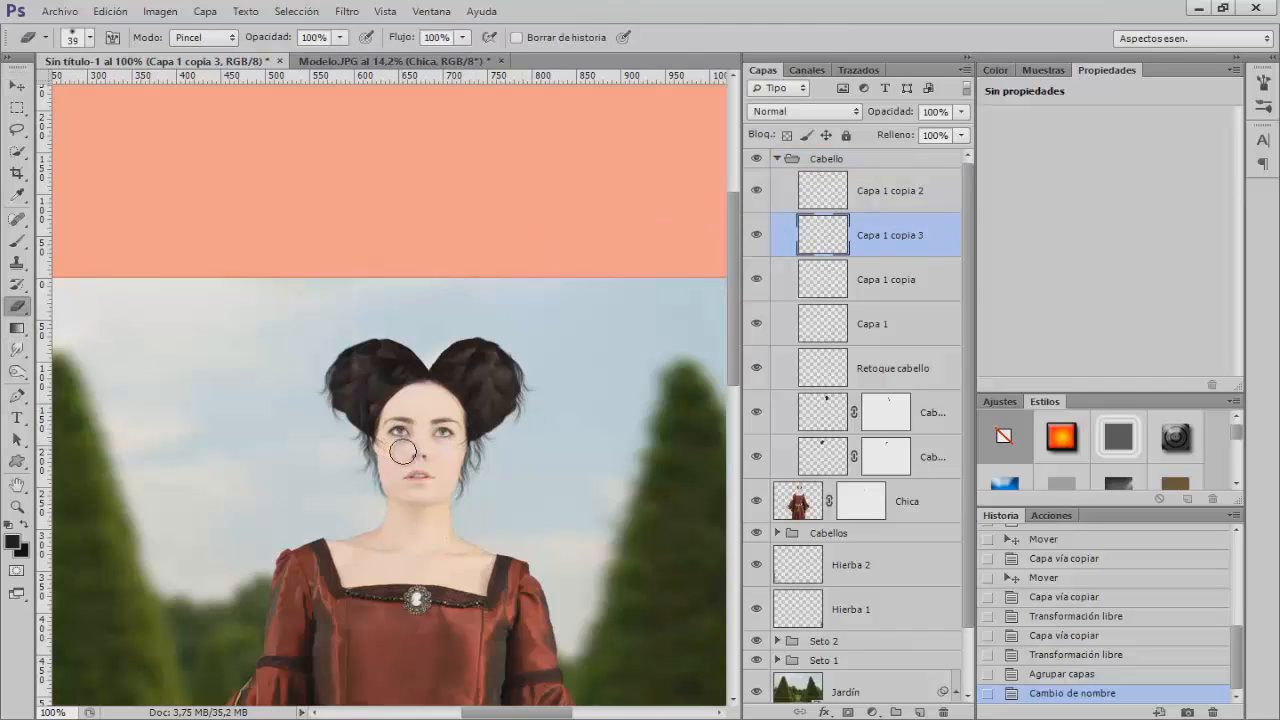
alt+right_click(408, 453)
click(422, 440)
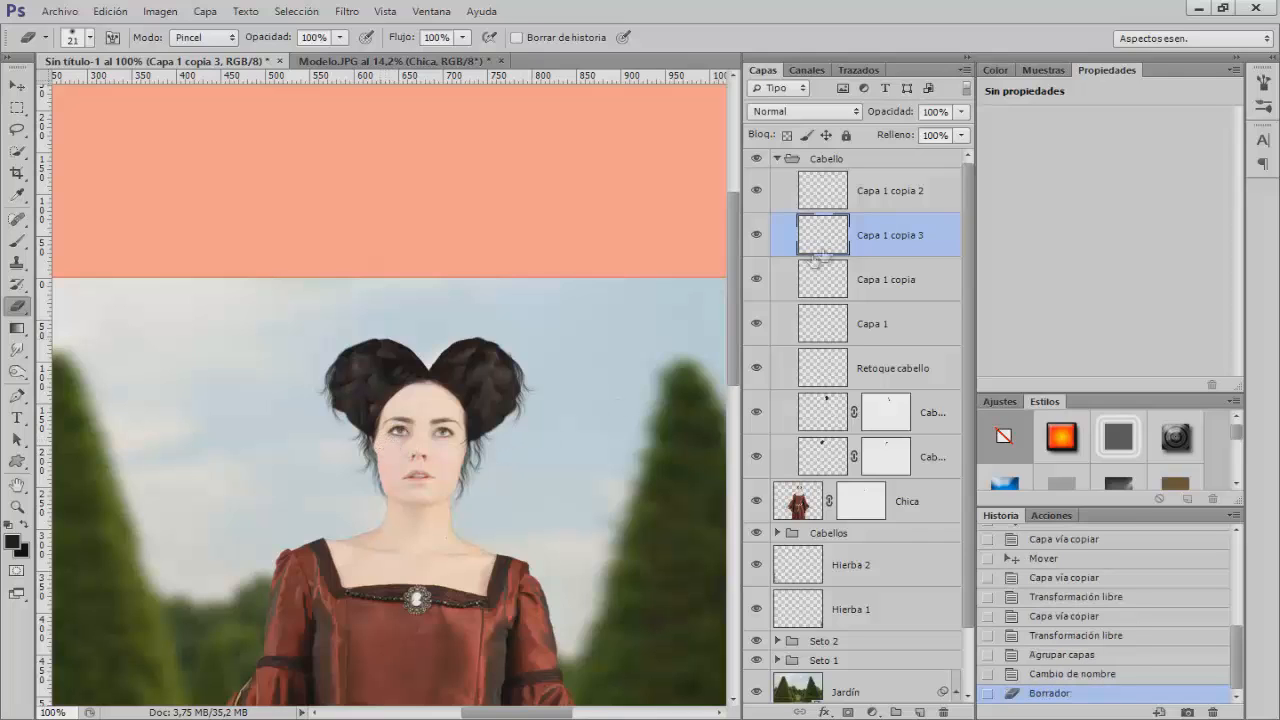
click(777, 158)
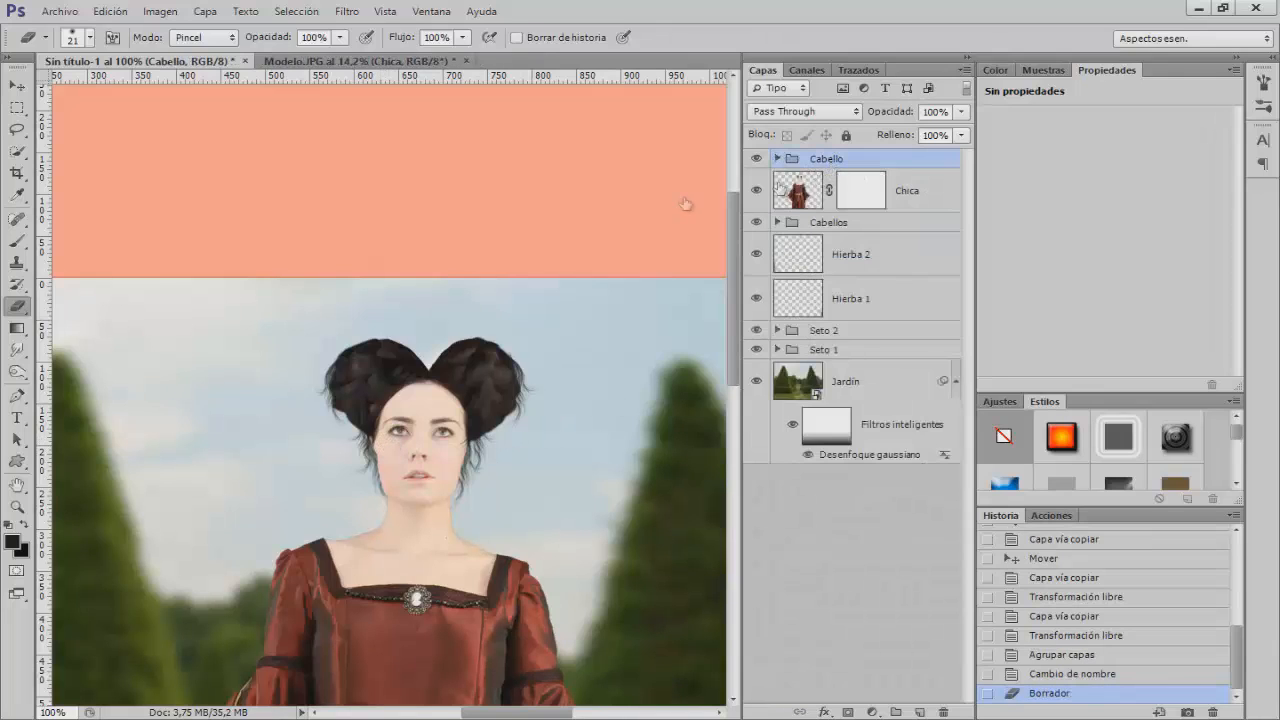
Place Coronas.png from the Materiales Reina Corazones folder, scale it to about 50%, and position it over the woman
click(62, 14)
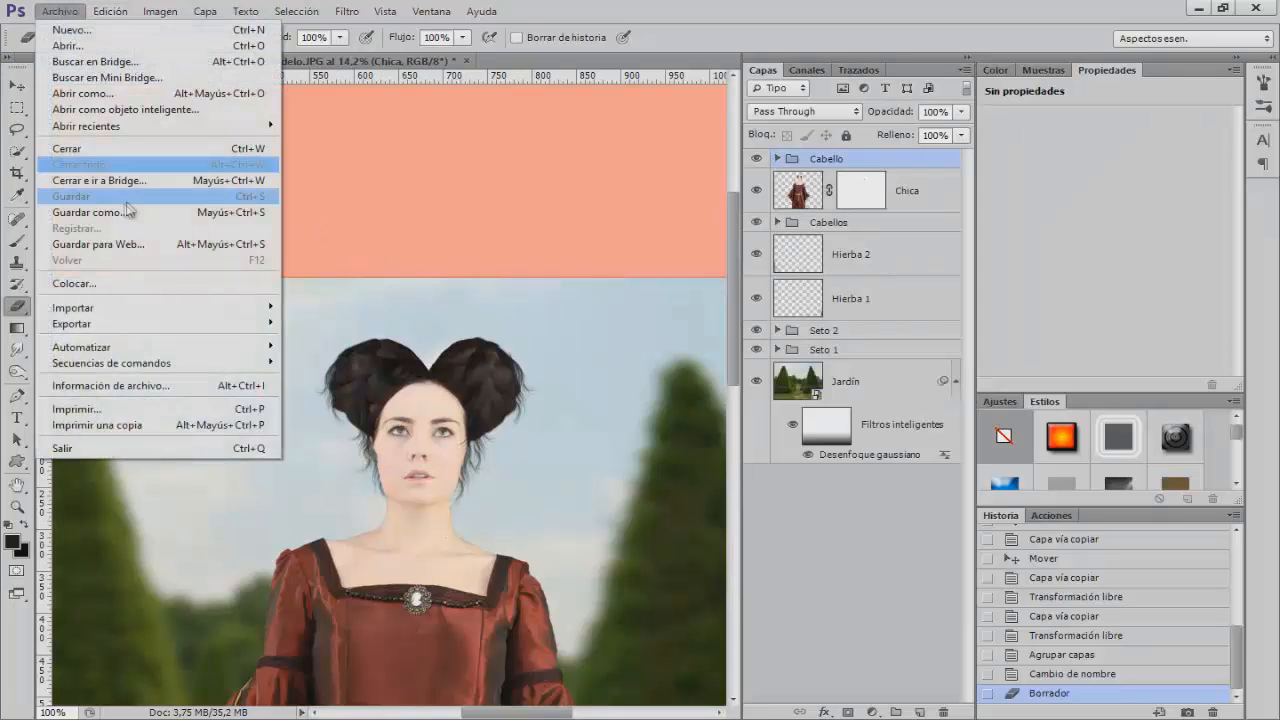
click(92, 286)
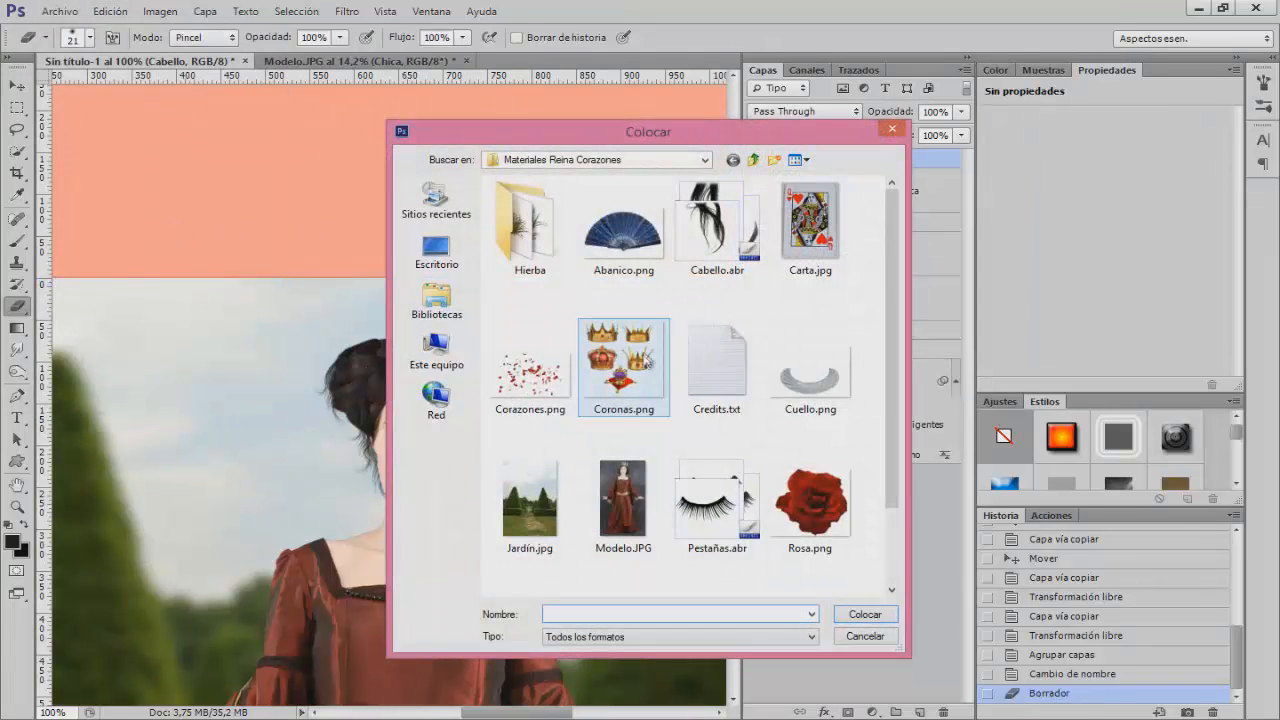
click(636, 370)
click(864, 614)
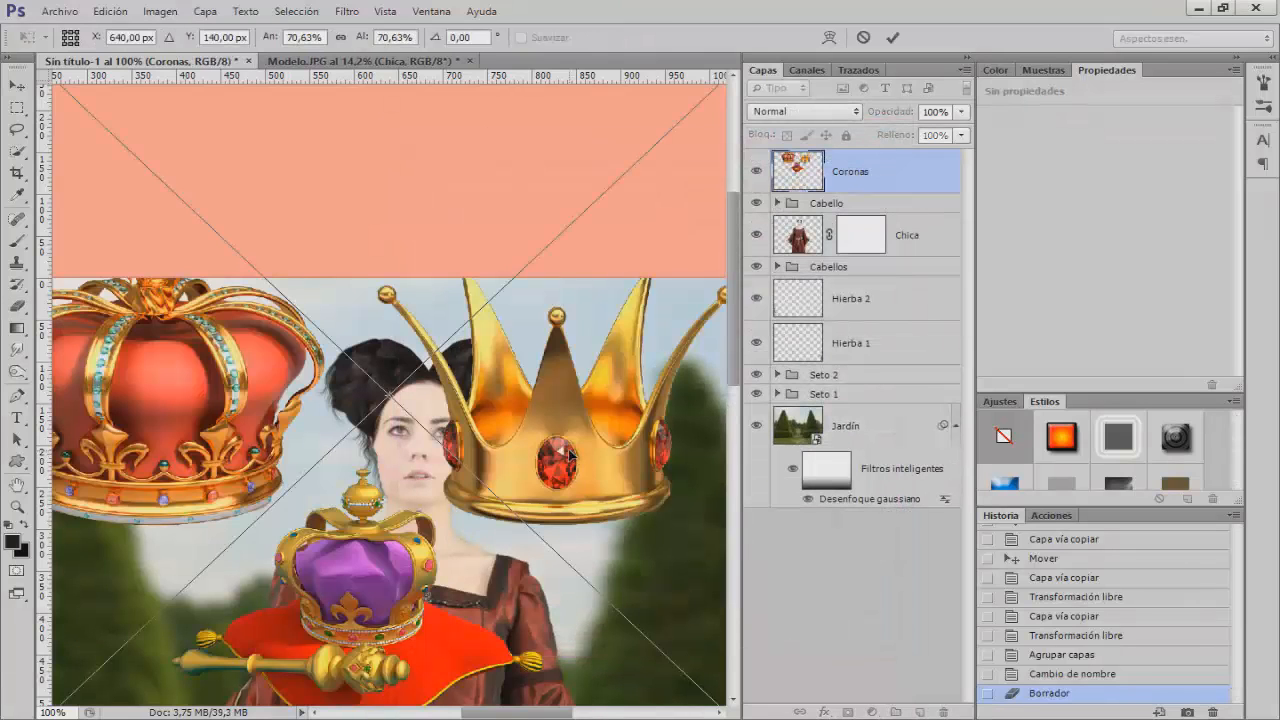
key(ctrl+0)
drag(576, 446, 471, 347)
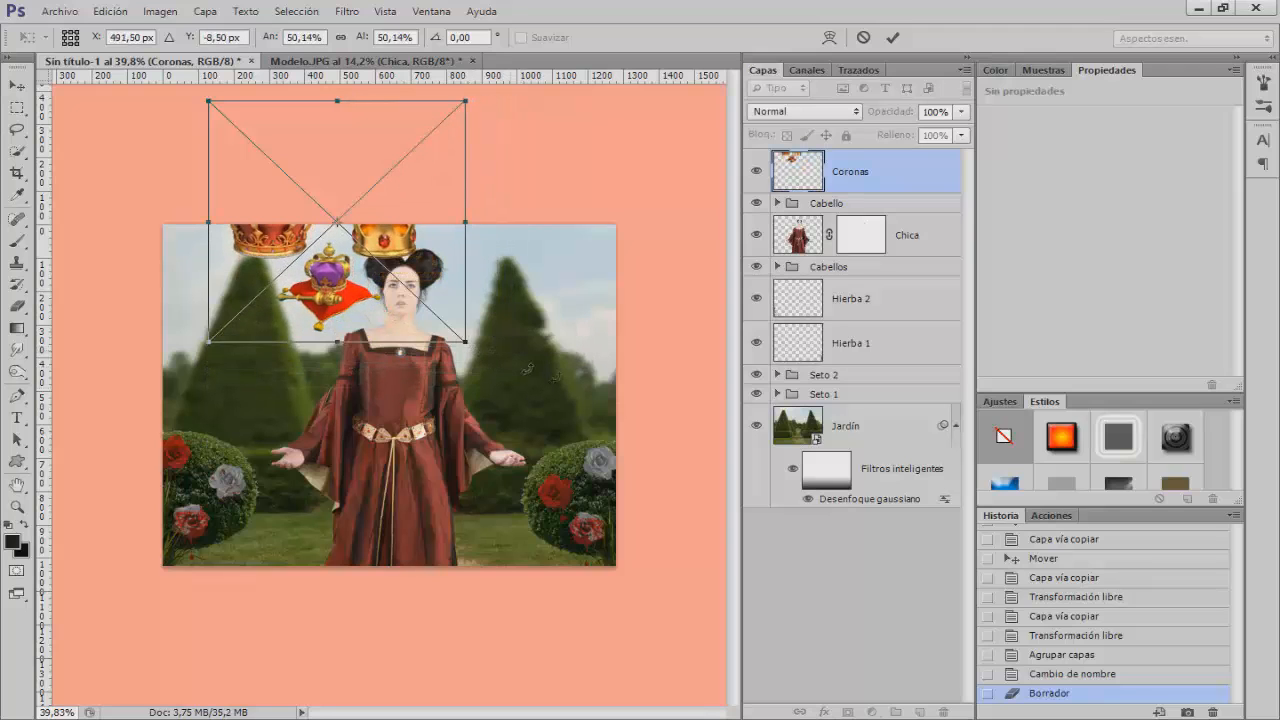
drag(408, 302, 472, 453)
key(Return)
Lasso the red crown in the Coronas image and copy it to its own layer
key(e)
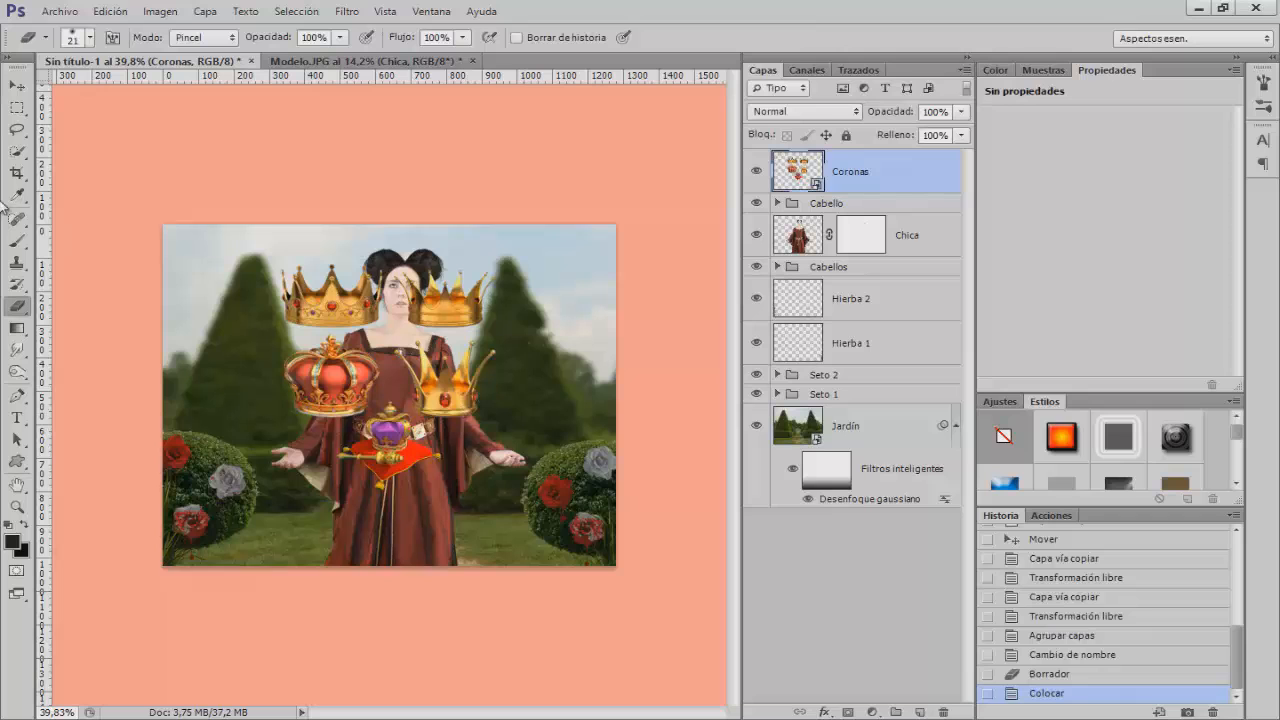
click(16, 129)
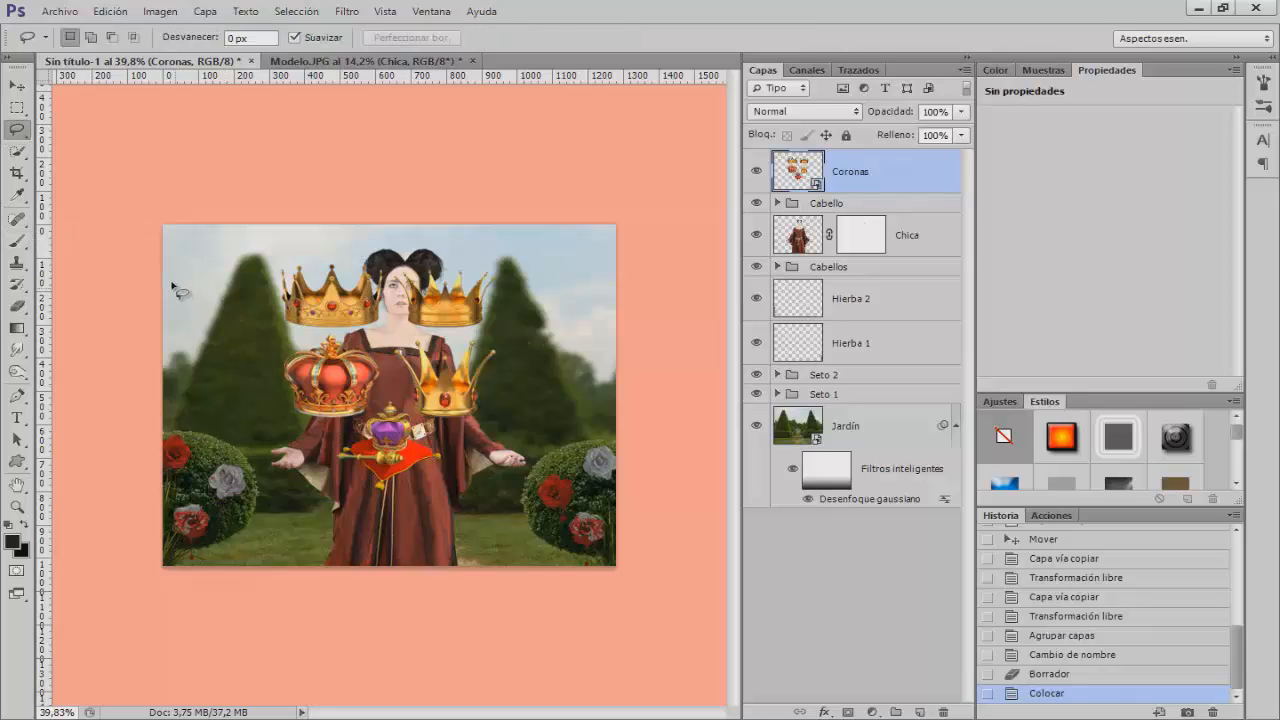
key(ctrl+plus)
key(ctrl+plus)
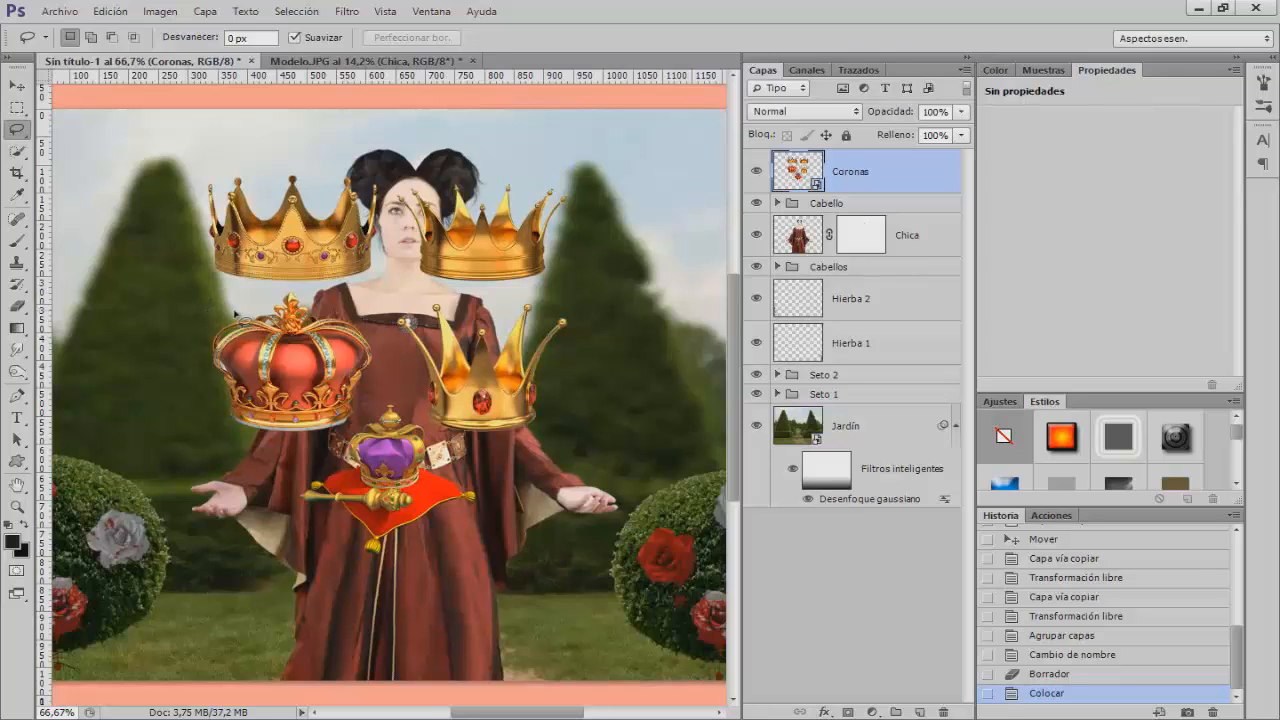
mouse_move(263, 300)
mouse_down()
mouse_move(199, 343)
mouse_move(214, 436)
mouse_up()
drag(299, 454, 350, 432)
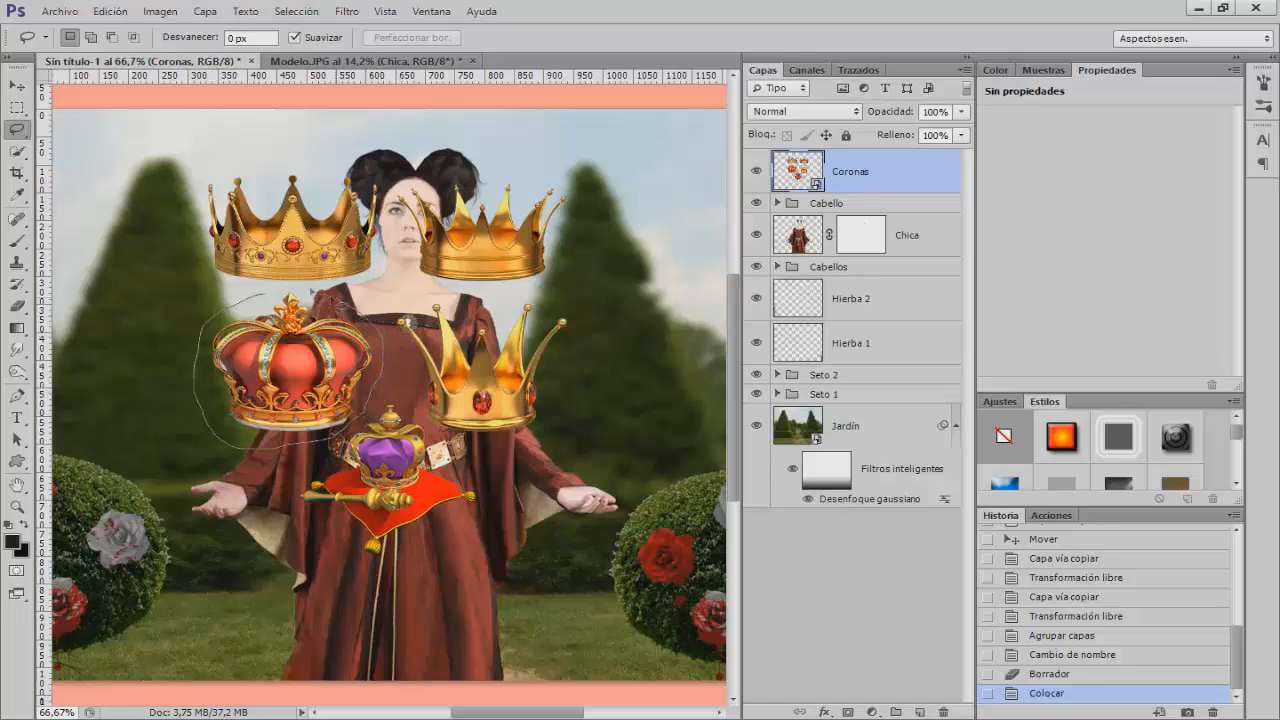
drag(312, 290, 265, 298)
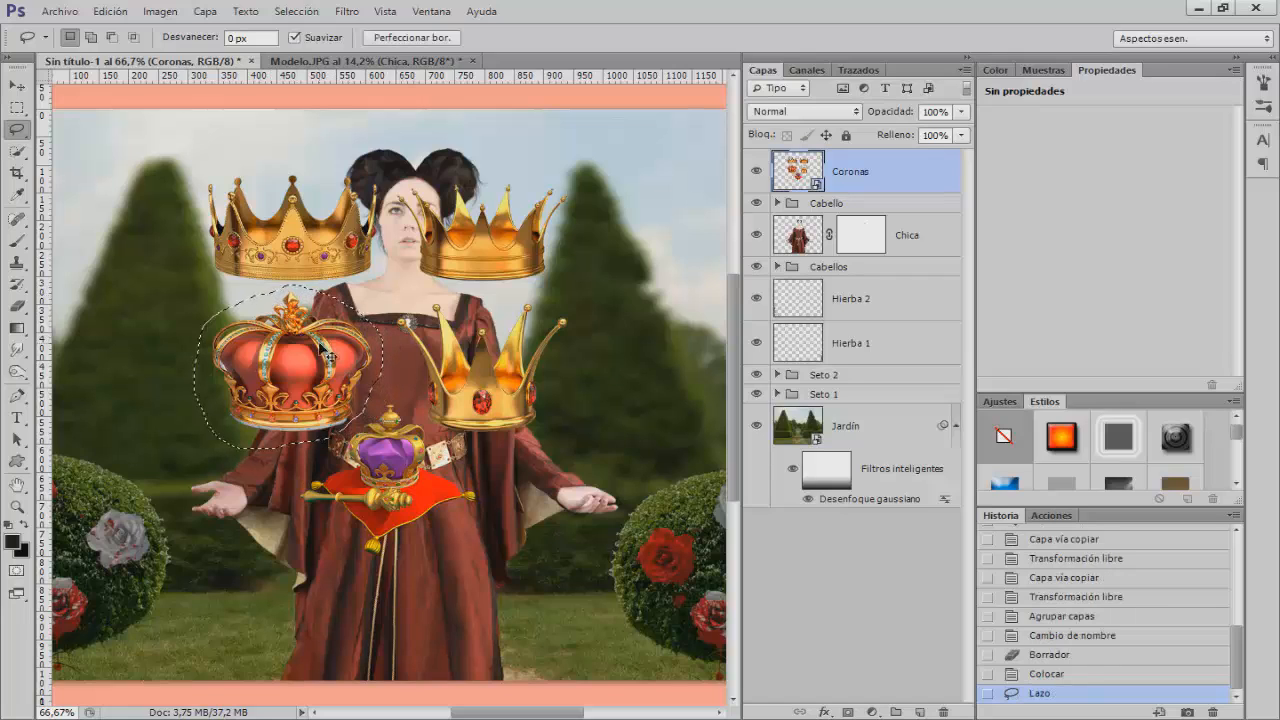
key(ctrl+j)
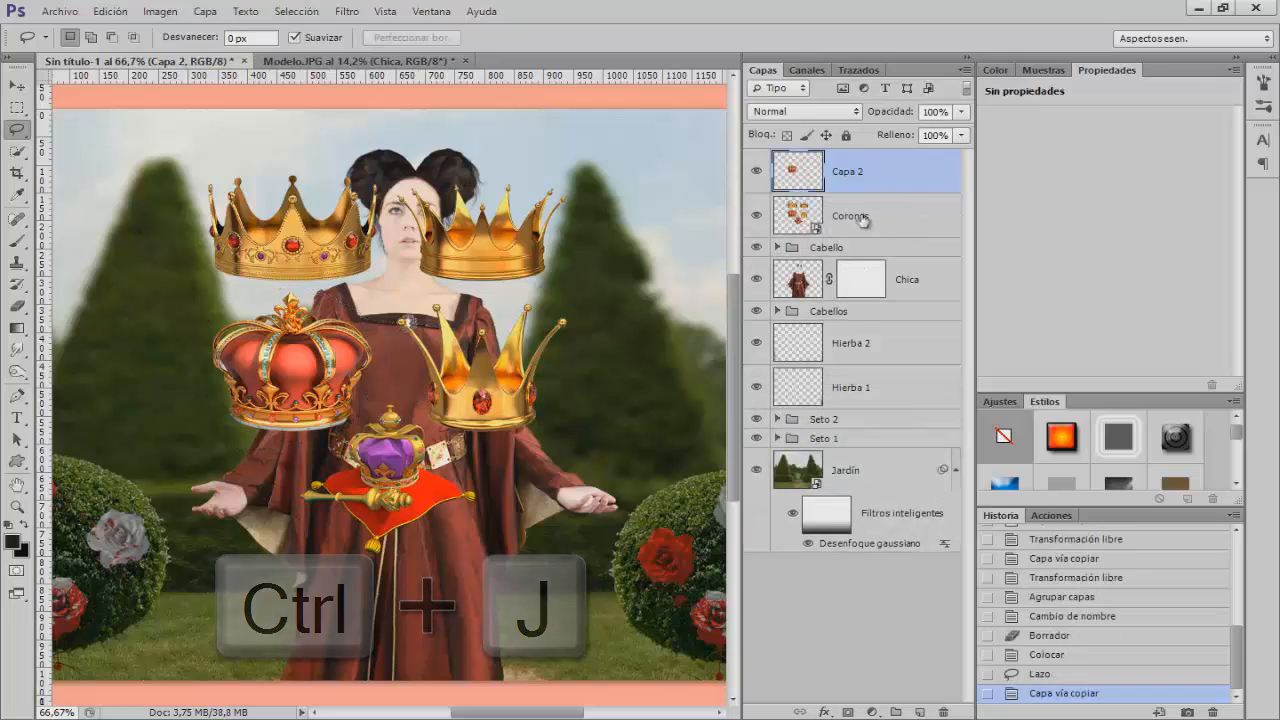
Delete the Coronas layer and rename the red crown's layer Corona
drag(855, 216, 943, 712)
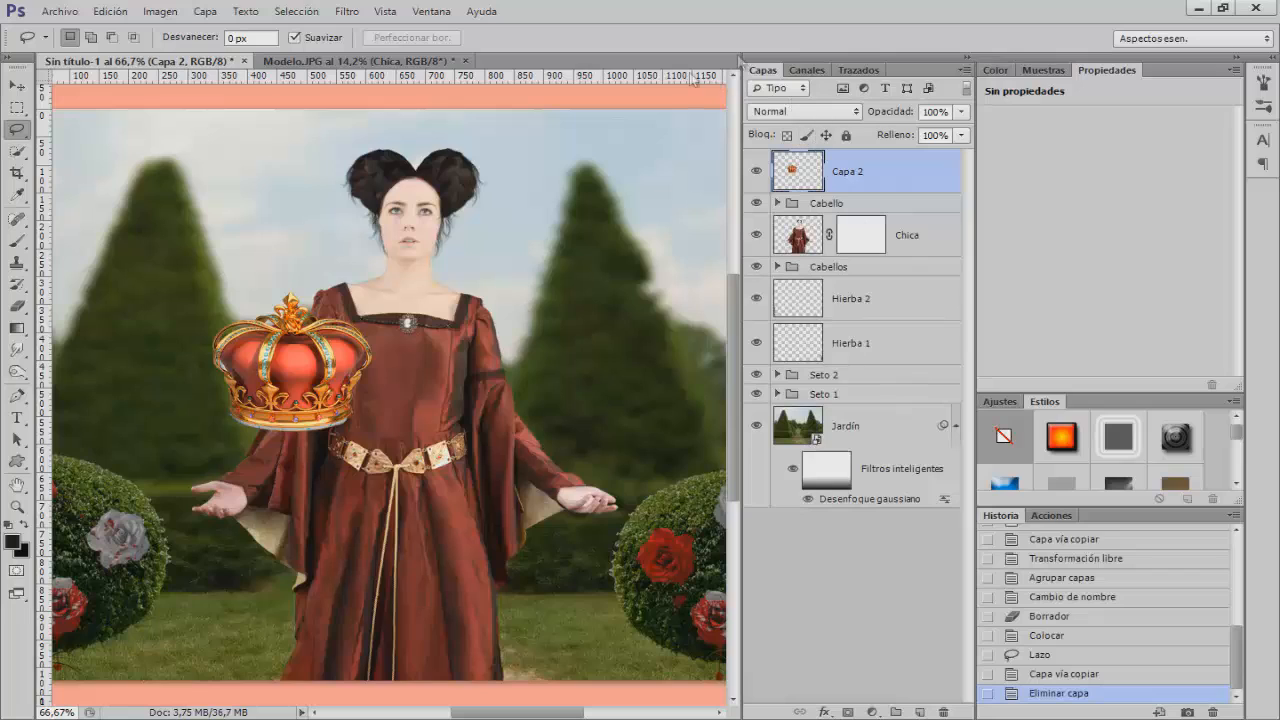
double_click(846, 172)
key(Return)
Shrink the red crown with Free Transform and set it on top of the woman's head between the buns
key(ctrl+t)
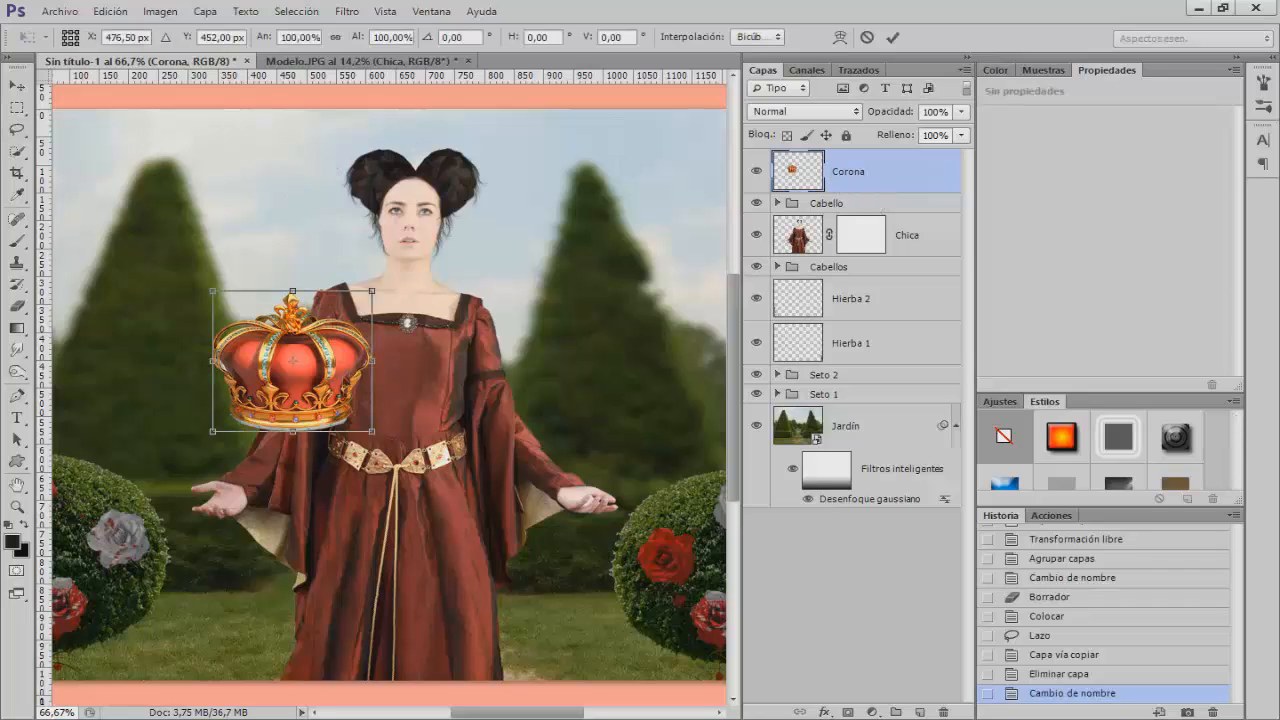
drag(371, 432, 439, 174)
key(Return)
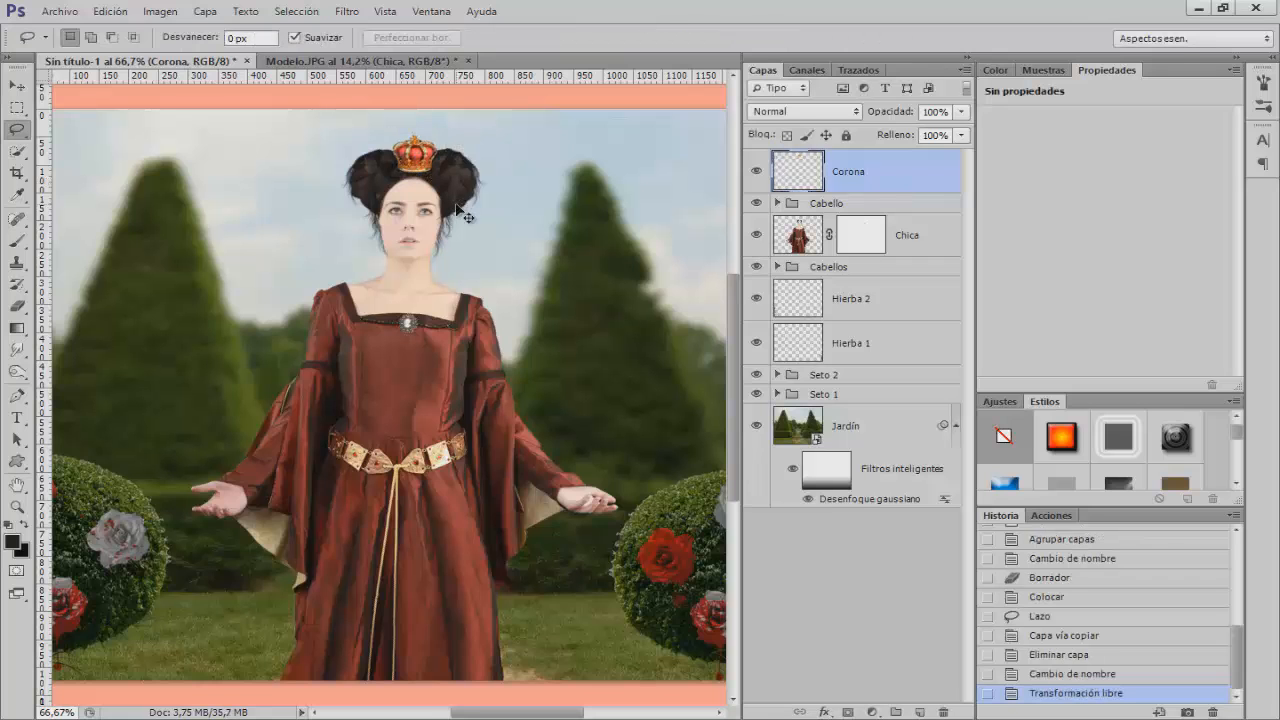
Nudge the crown to centre it between the buns and scale it down slightly further around its centre
key(ctrl+plus)
scroll(478, 290, up, 5)
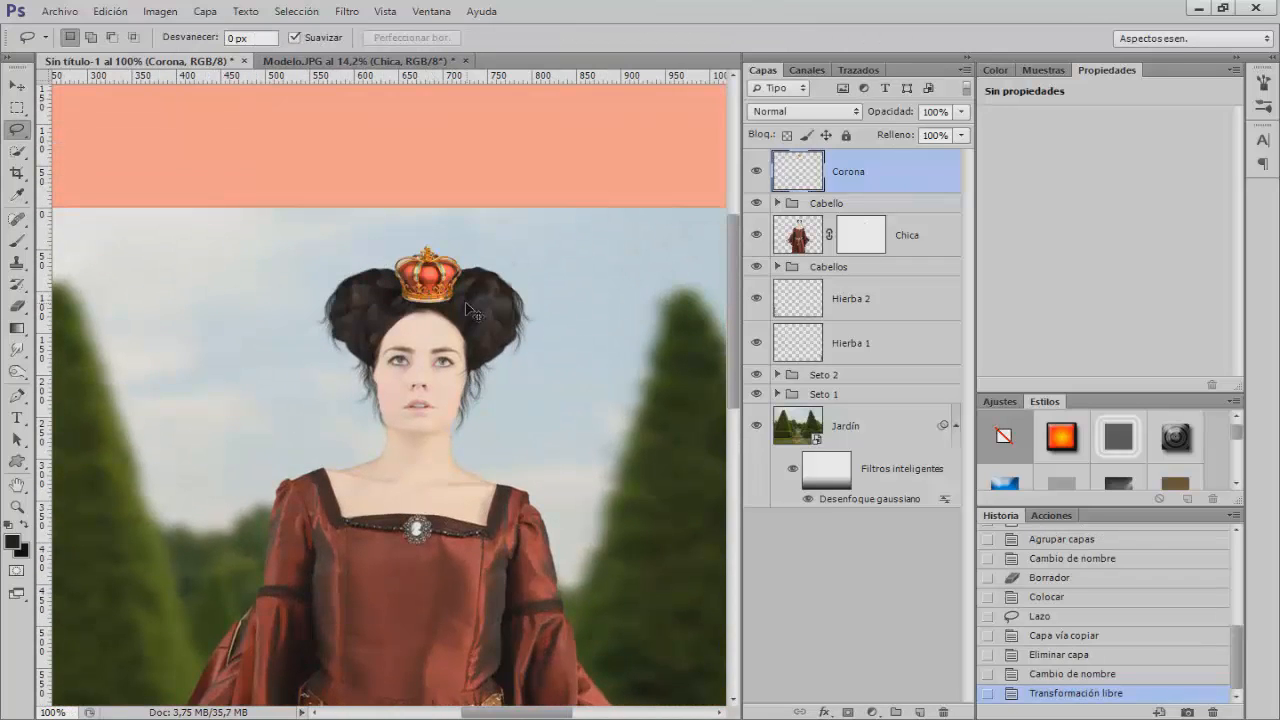
key(ctrl+plus)
scroll(448, 305, up, 5)
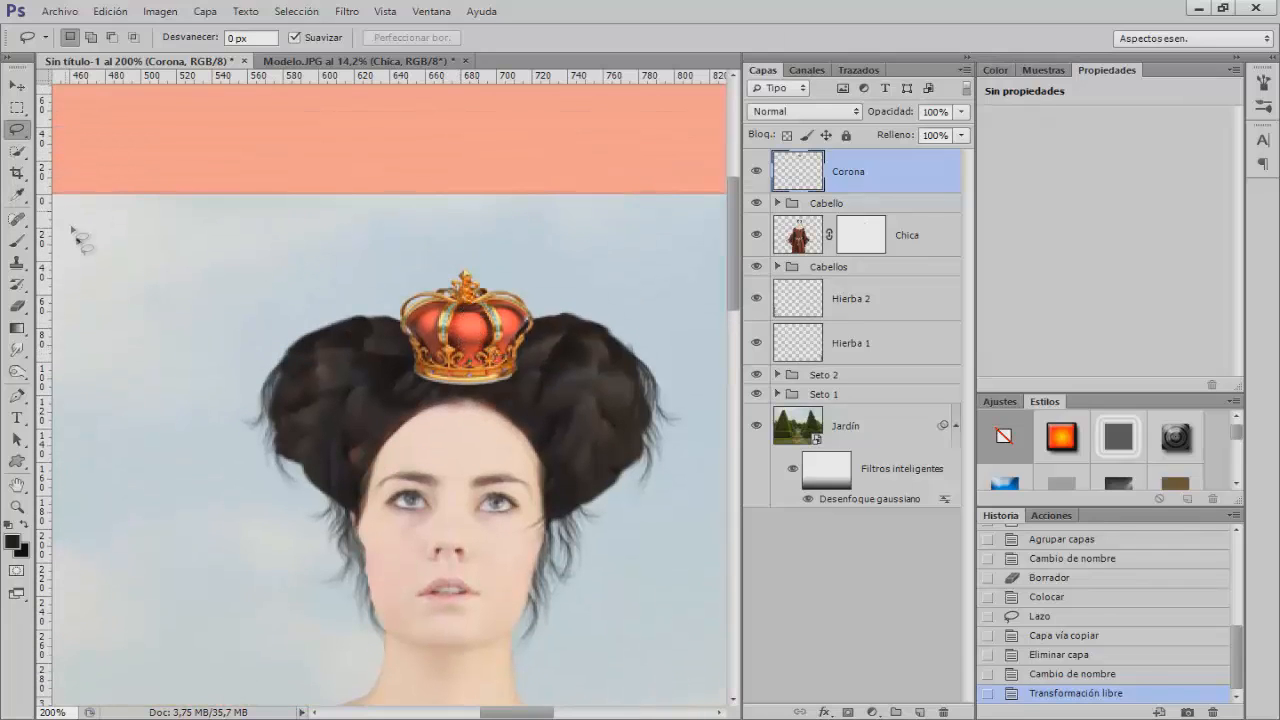
key(v)
mouse_move(477, 364)
mouse_down()
mouse_move(478, 308)
mouse_move(477, 342)
mouse_up()
key(ctrl+t)
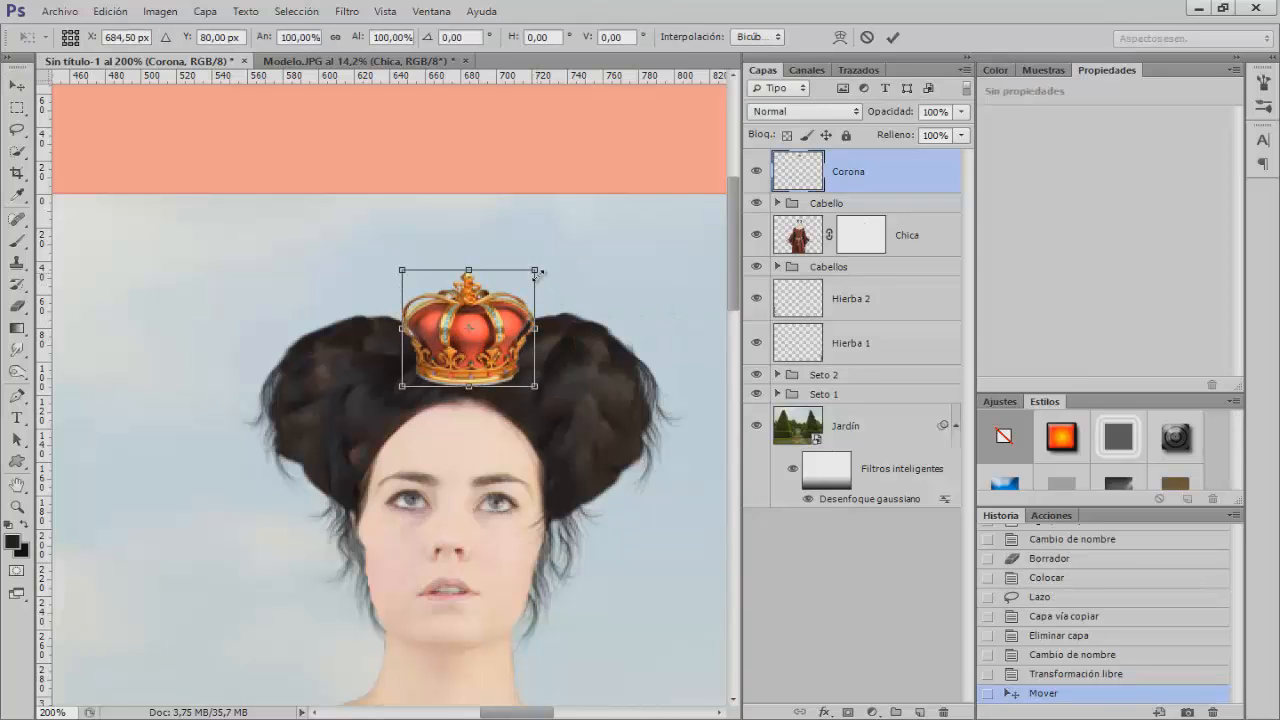
mouse_move(537, 271)
mouse_down()
mouse_move(524, 280)
mouse_move(546, 266)
mouse_move(556, 275)
mouse_up()
key(Return)
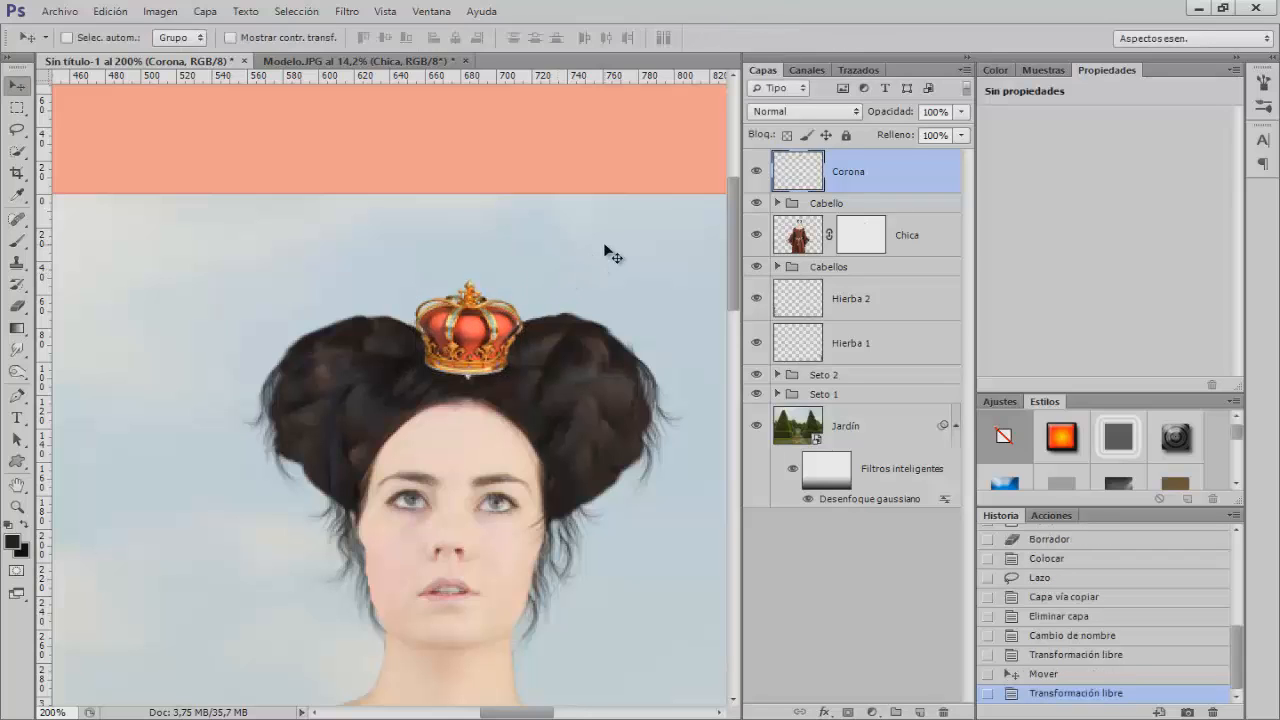
Rotate the crown slightly counter-clockwise to follow the tilt of the head
key(ctrl+t)
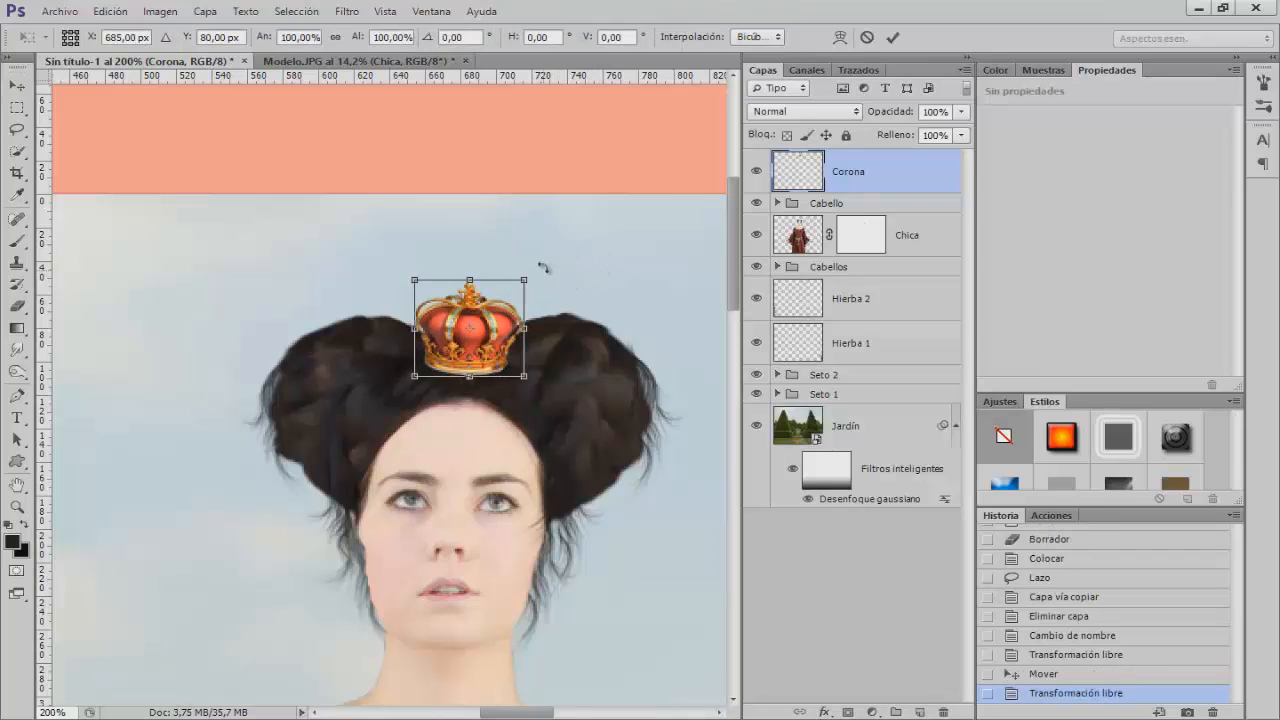
drag(541, 267, 549, 266)
key(Return)
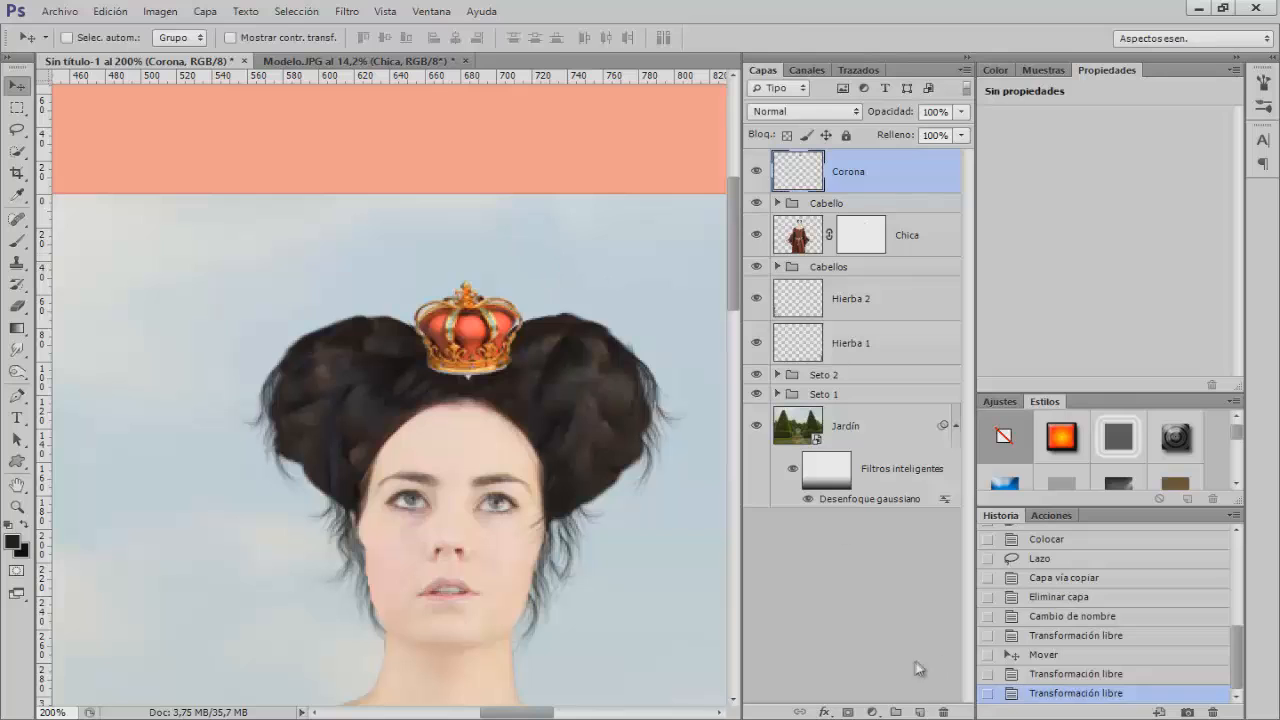
Add a layer mask to Corona and set up a soft round brush of 15 px
click(847, 712)
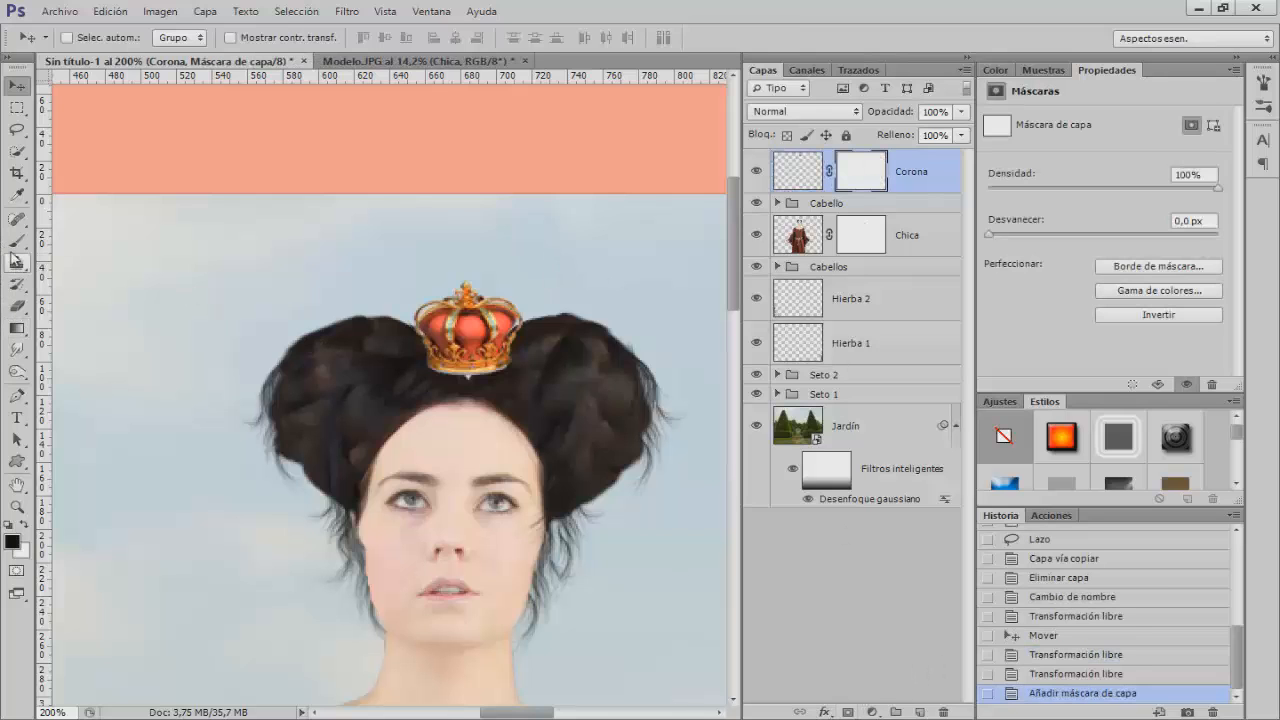
key(b)
right_click(470, 405)
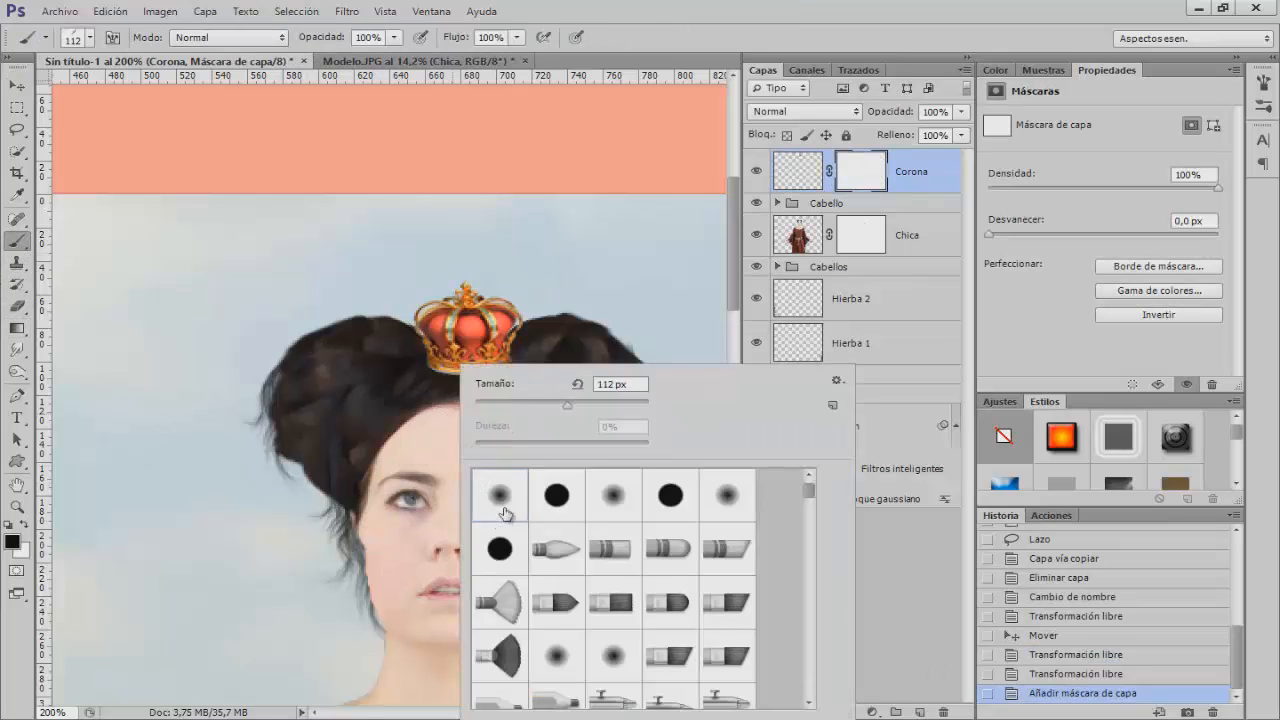
click(505, 511)
click(534, 404)
key(Return)
alt+right_click(323, 437)
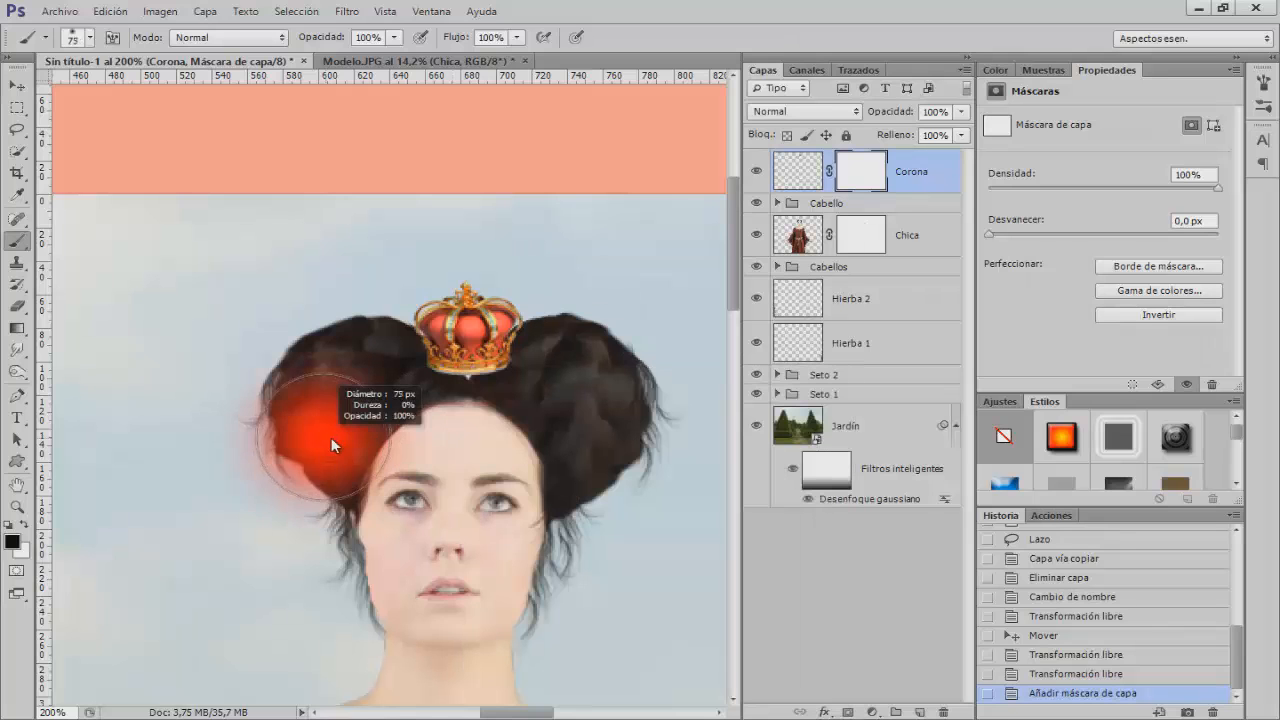
drag(331, 438, 272, 447)
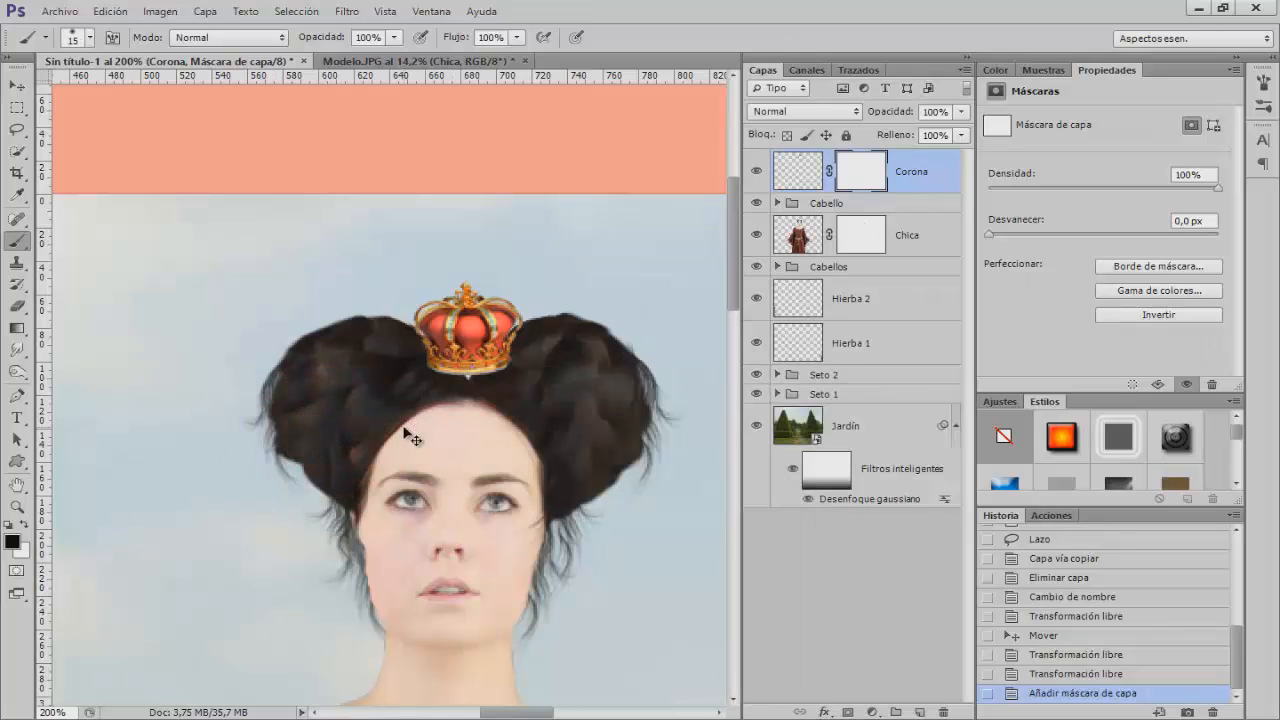
Lower the crown slightly so it sits deeper in the hair
key(ctrl+plus)
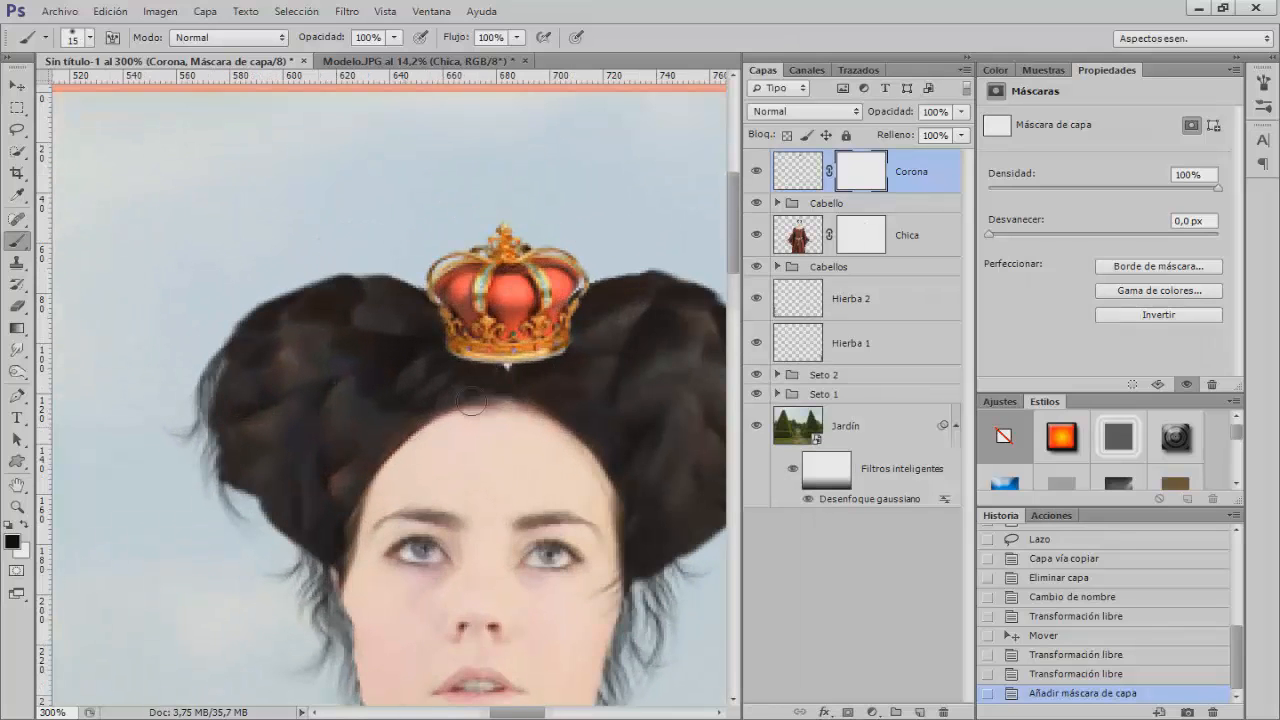
click(18, 88)
drag(517, 330, 518, 340)
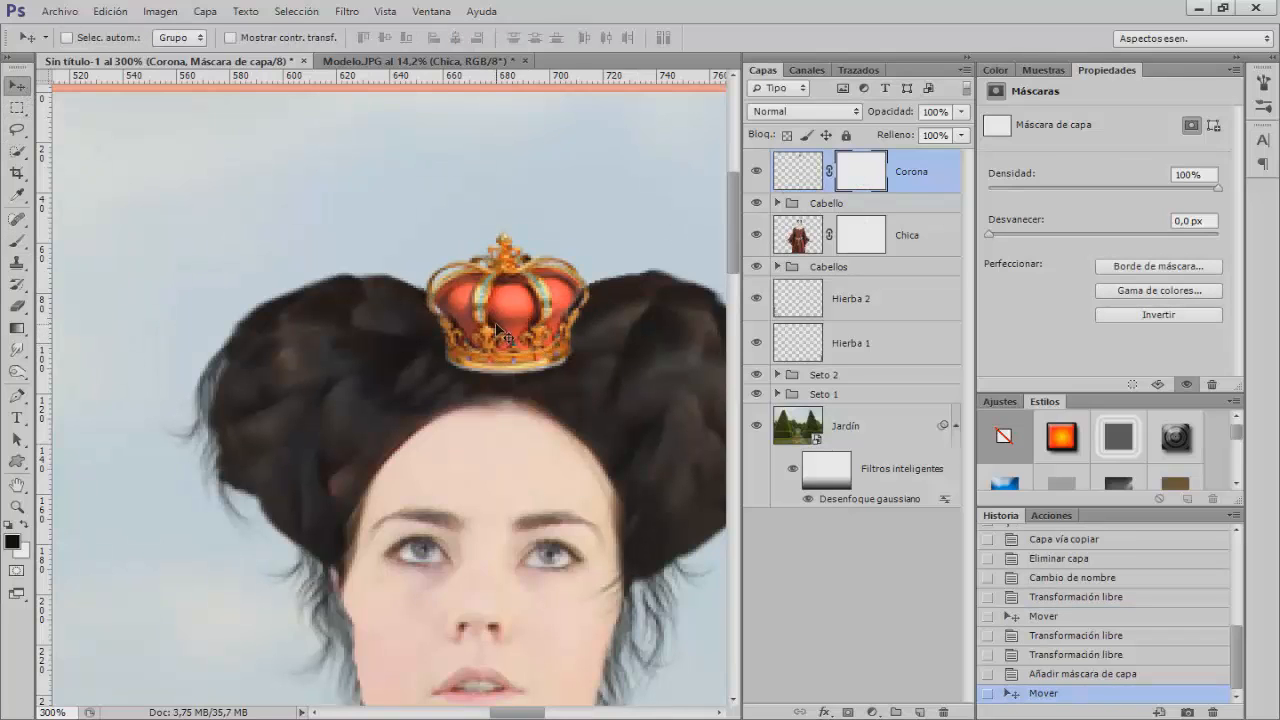
Paint black on Corona's mask with a 9 px soft brush along the crown's sides and base to blend it into the hair
key(b)
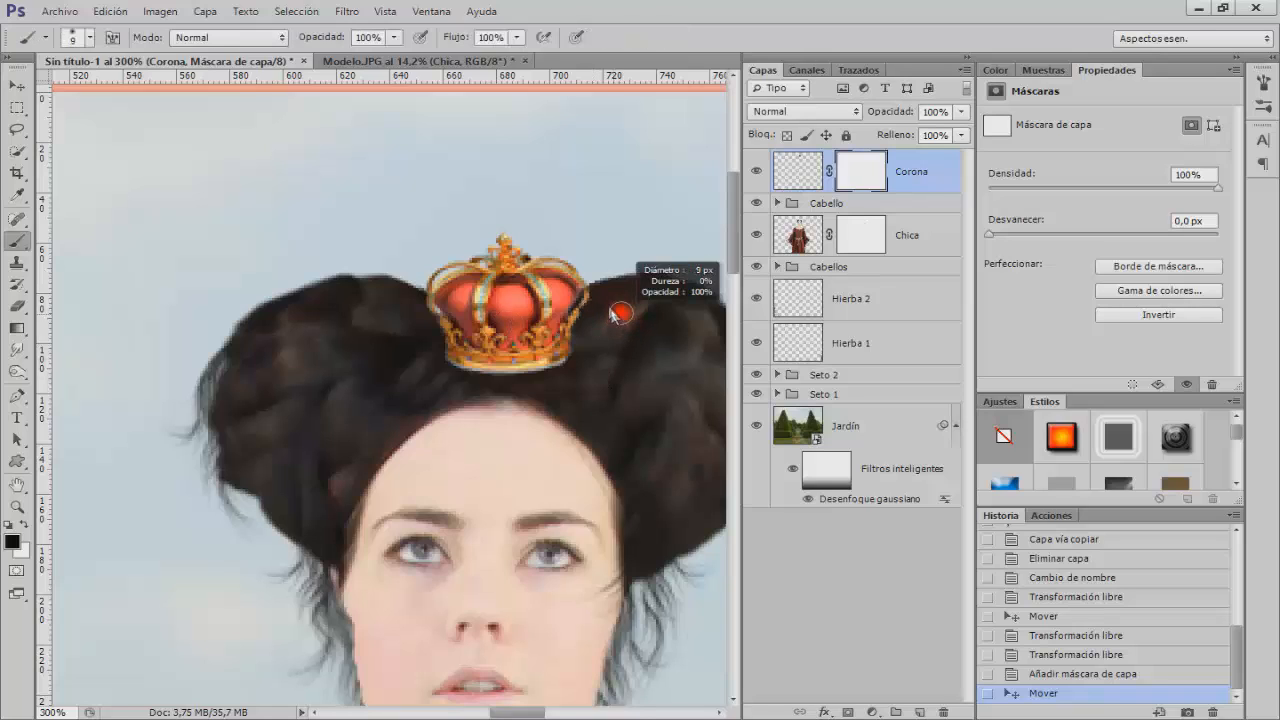
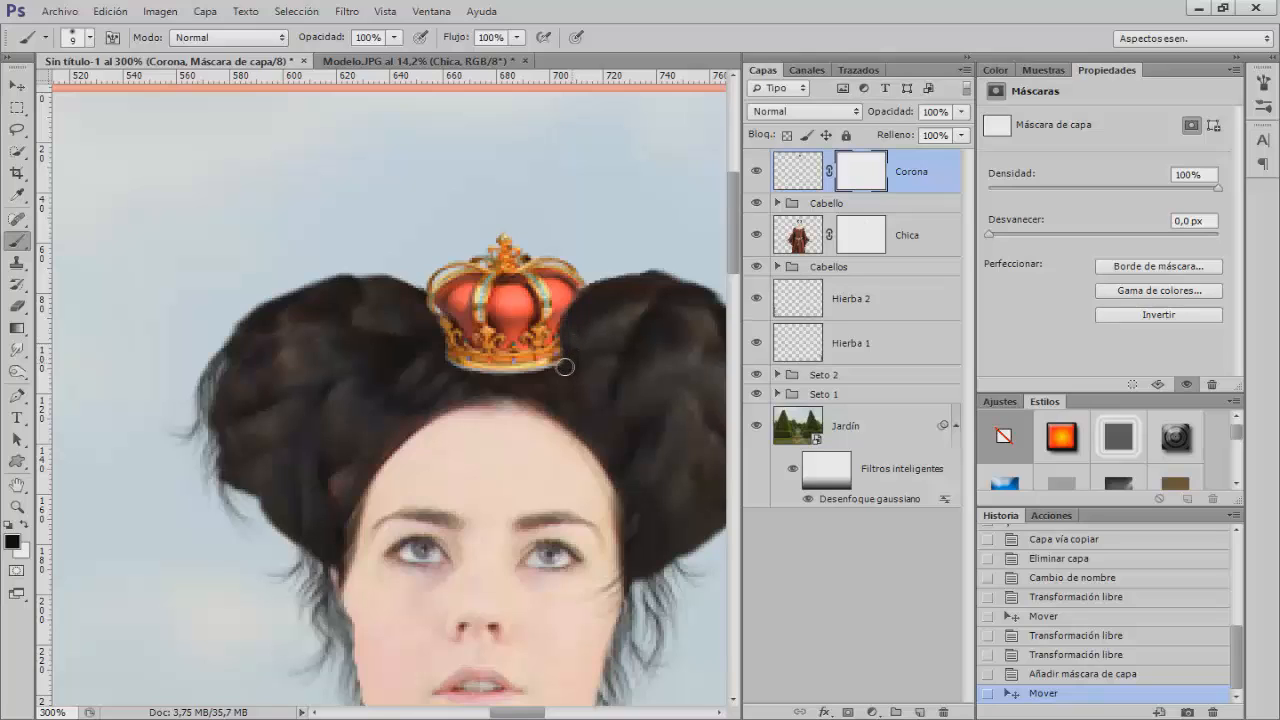
drag(542, 377, 446, 370)
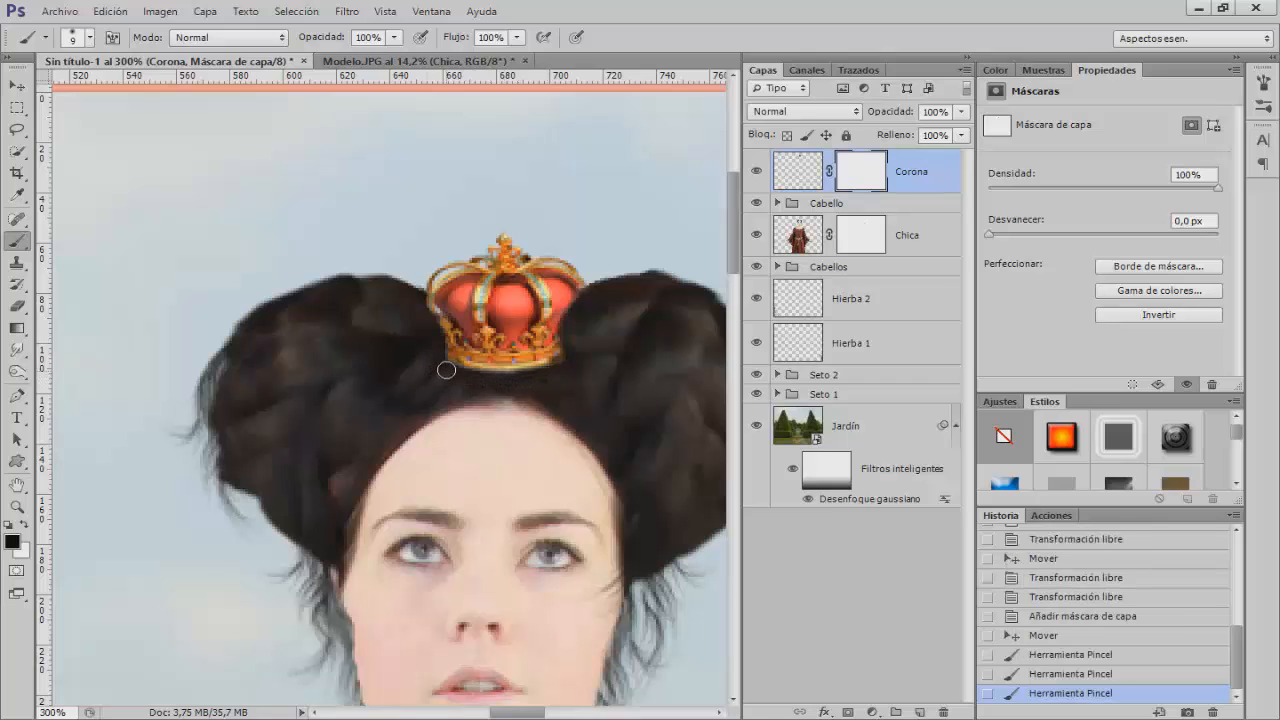
click(421, 314)
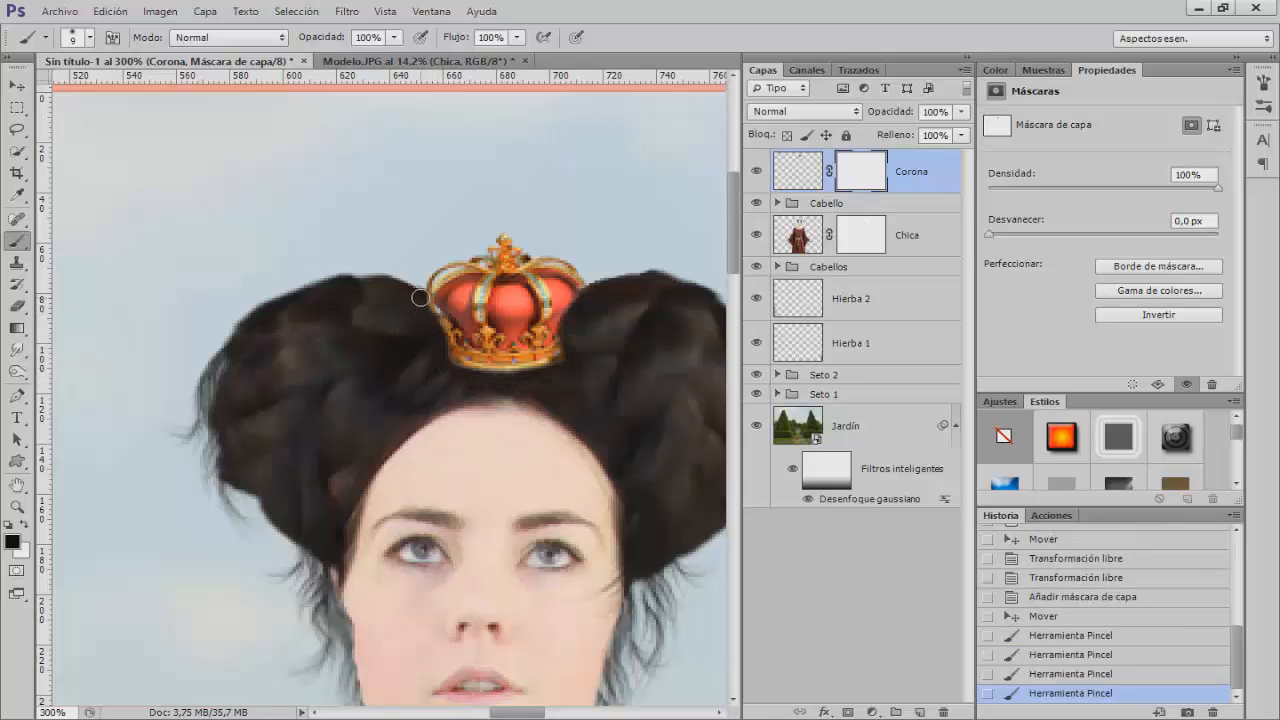
click(426, 333)
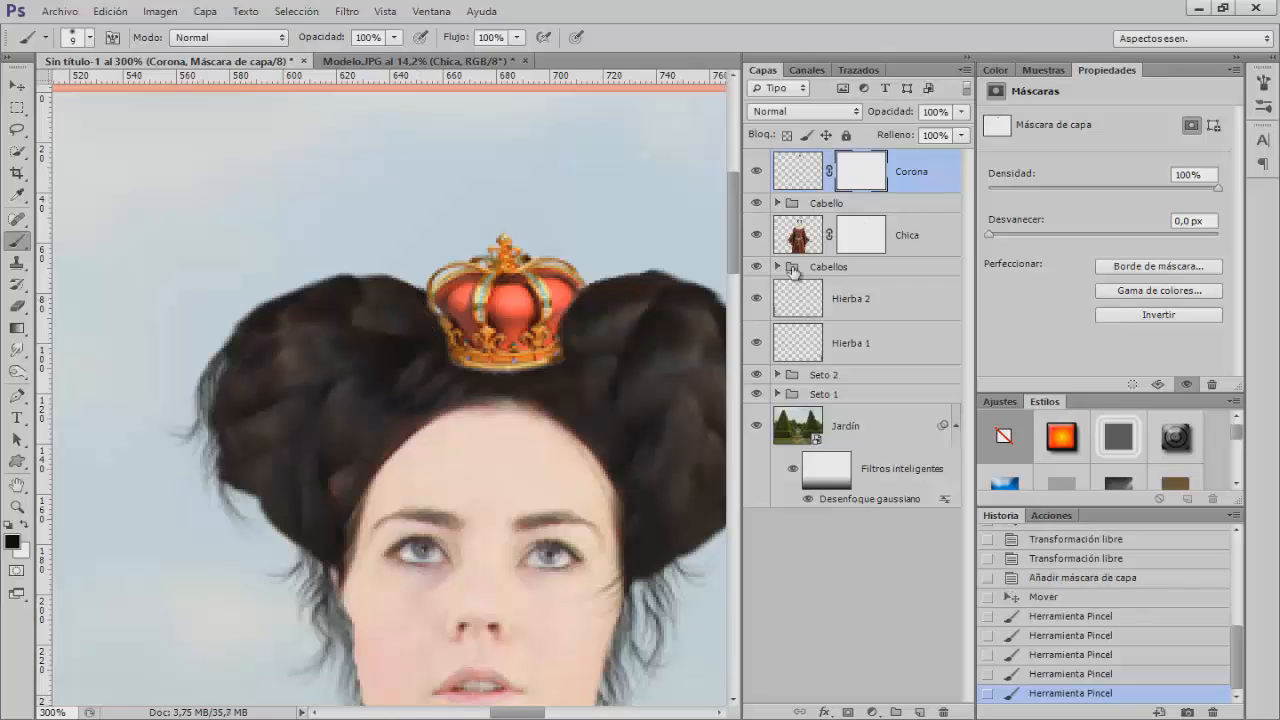
Nudge the crown slightly lower into the hair and compare the head with and without the Corona layer
click(756, 172)
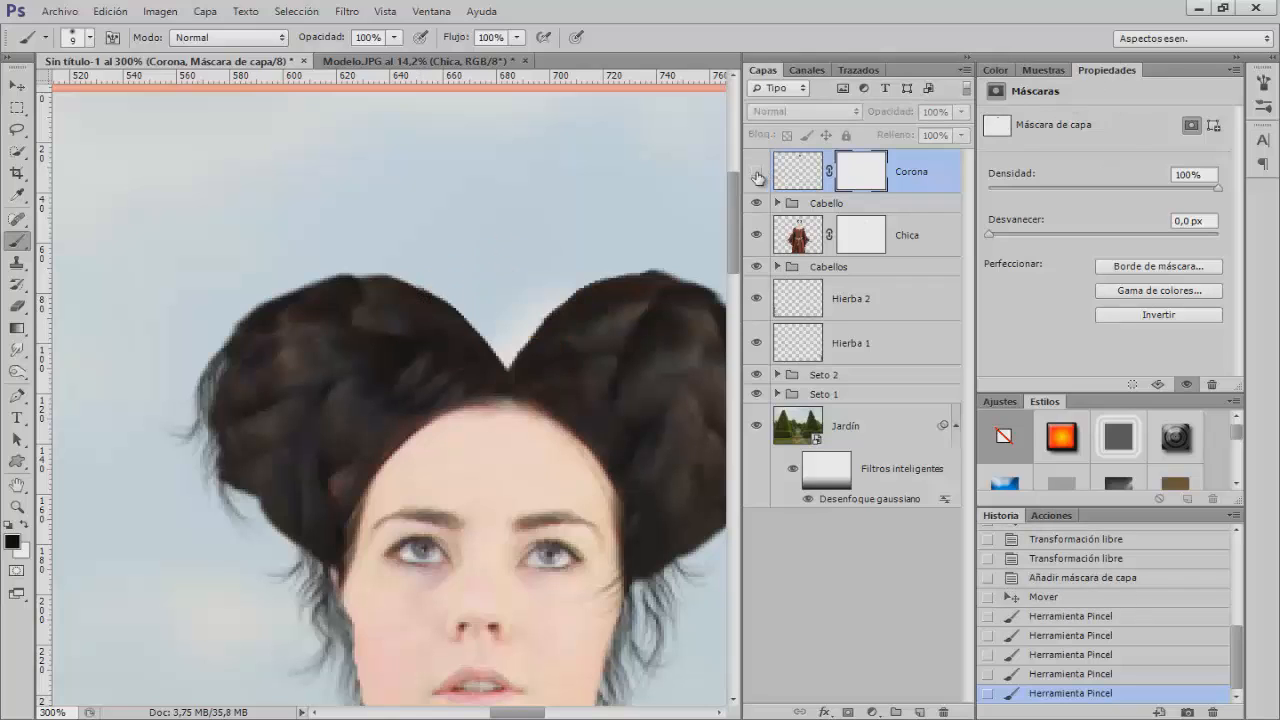
click(757, 174)
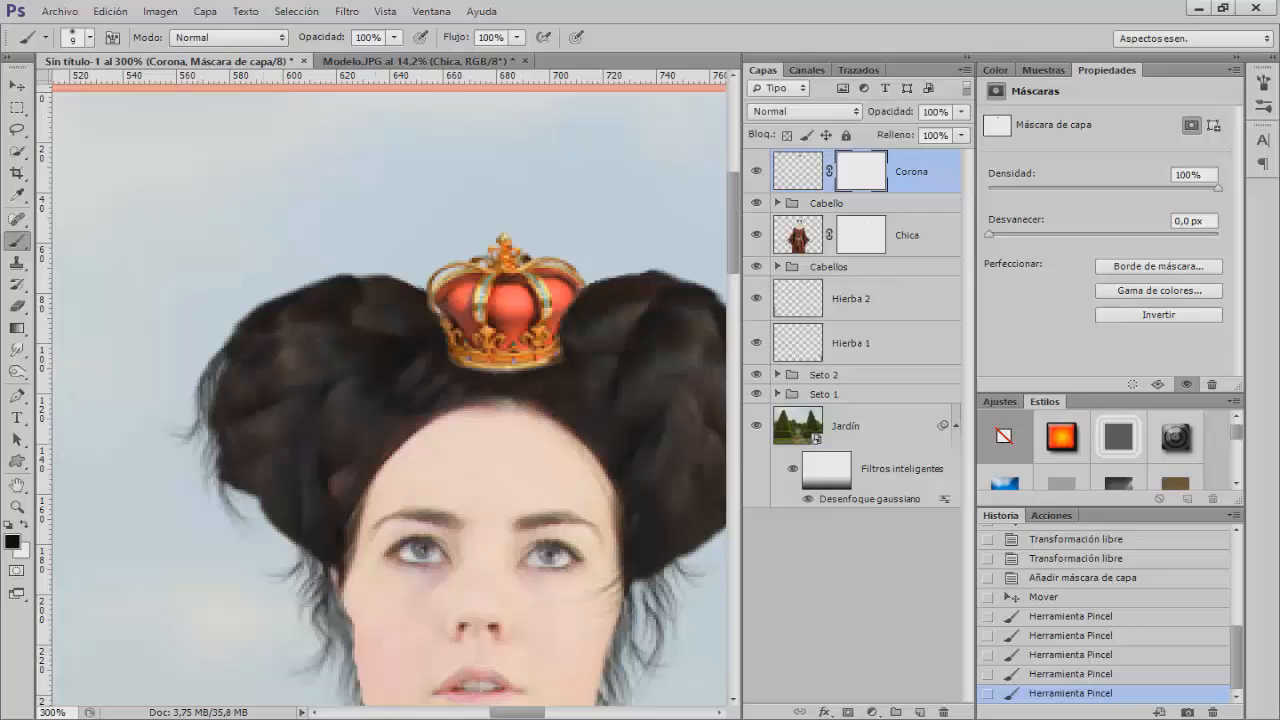
click(13, 80)
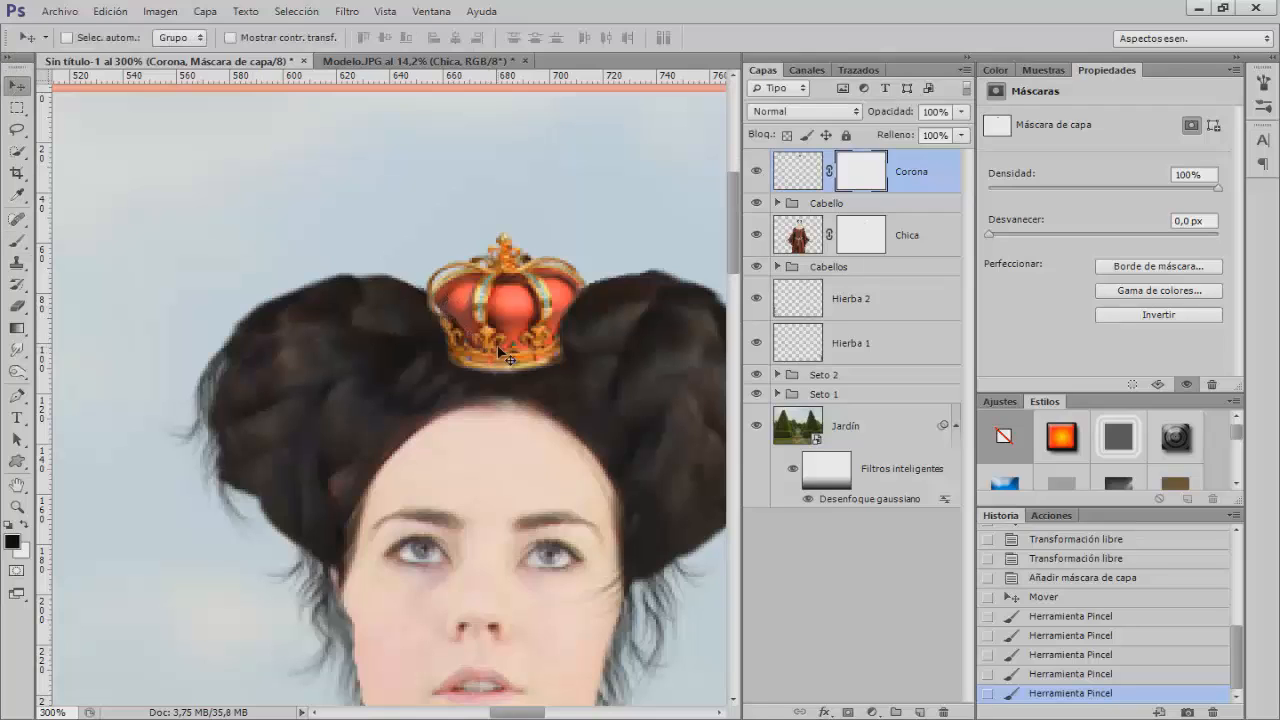
key(Down)
key(Down)
key(Down)
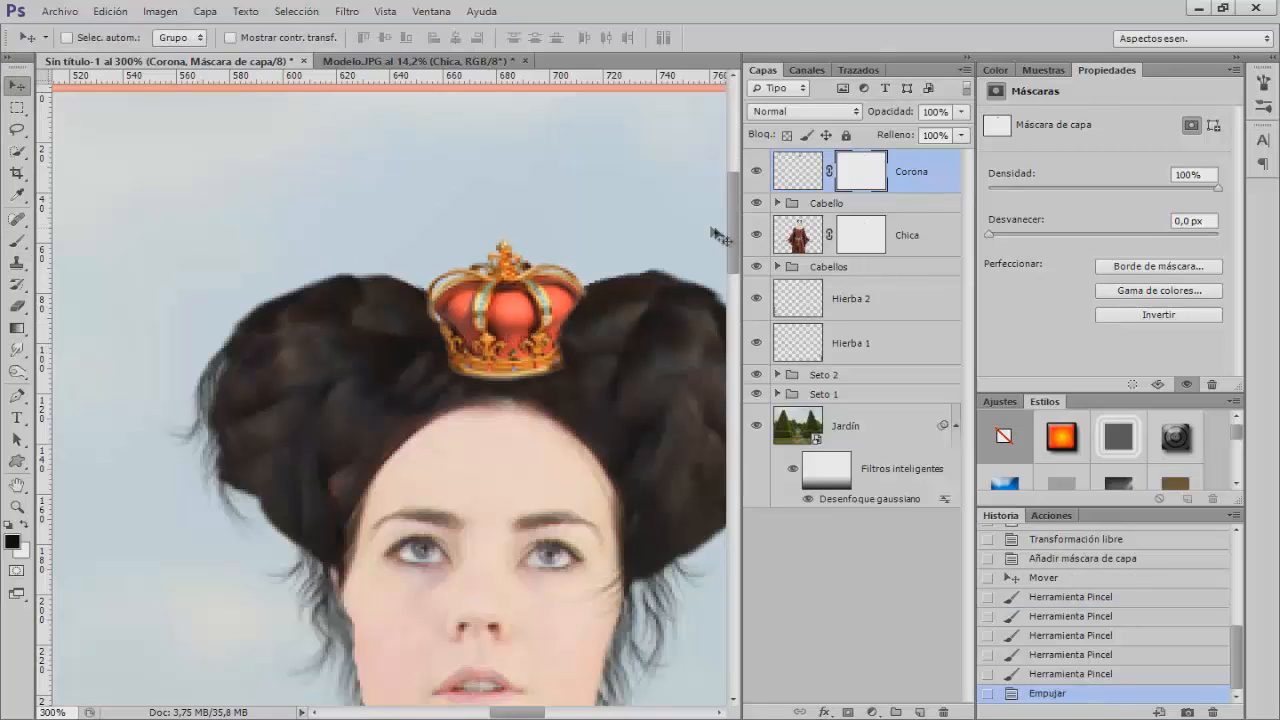
click(756, 172)
click(756, 172)
Paint black on Corona's mask with the 9 px brush along the crown's edge beside the bun on the image's right
key(b)
click(590, 299)
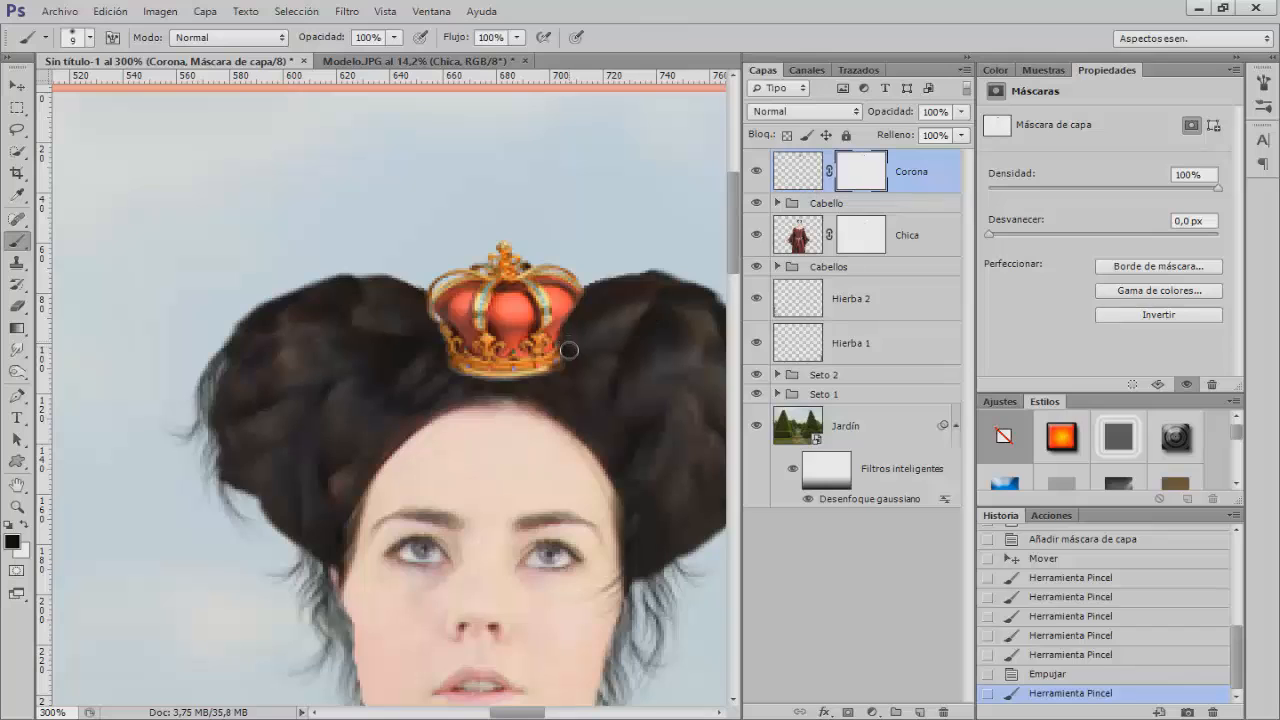
drag(568, 350, 574, 376)
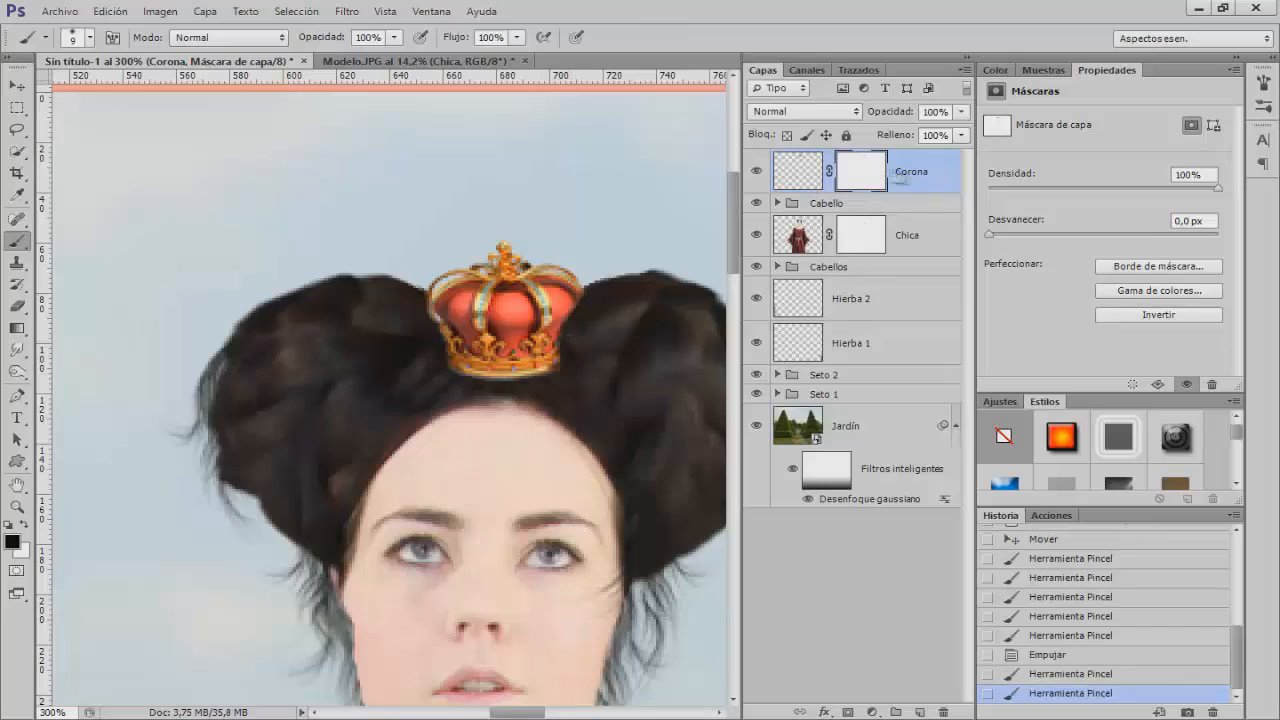
Add a Curves adjustment layer above Corona, darken it with input 78 at output 50, and invert its mask to black
click(873, 712)
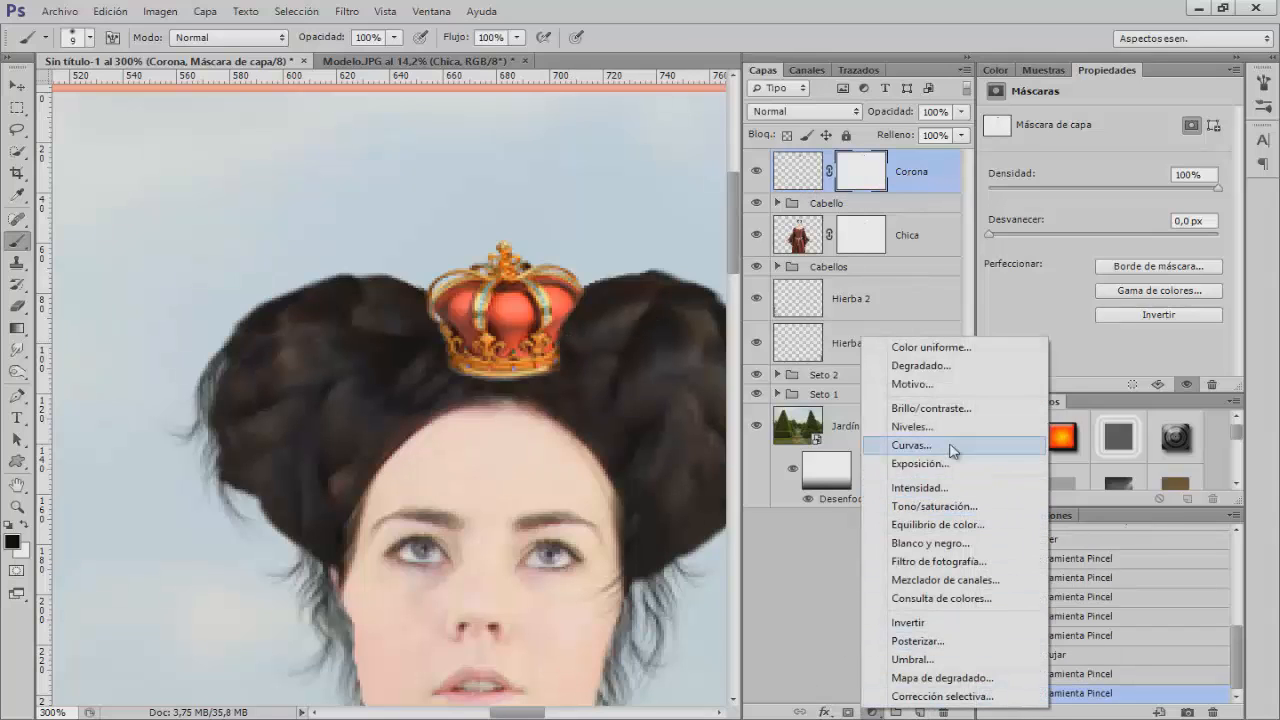
click(875, 447)
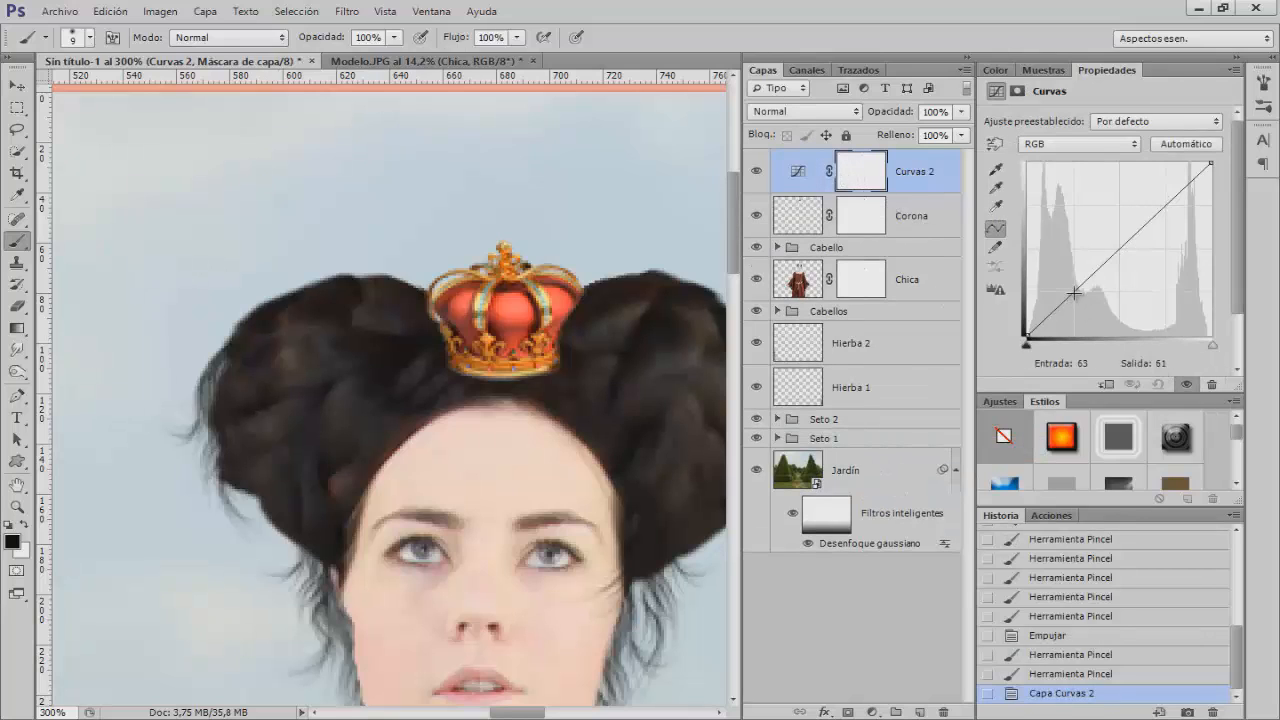
drag(1073, 292, 1084, 300)
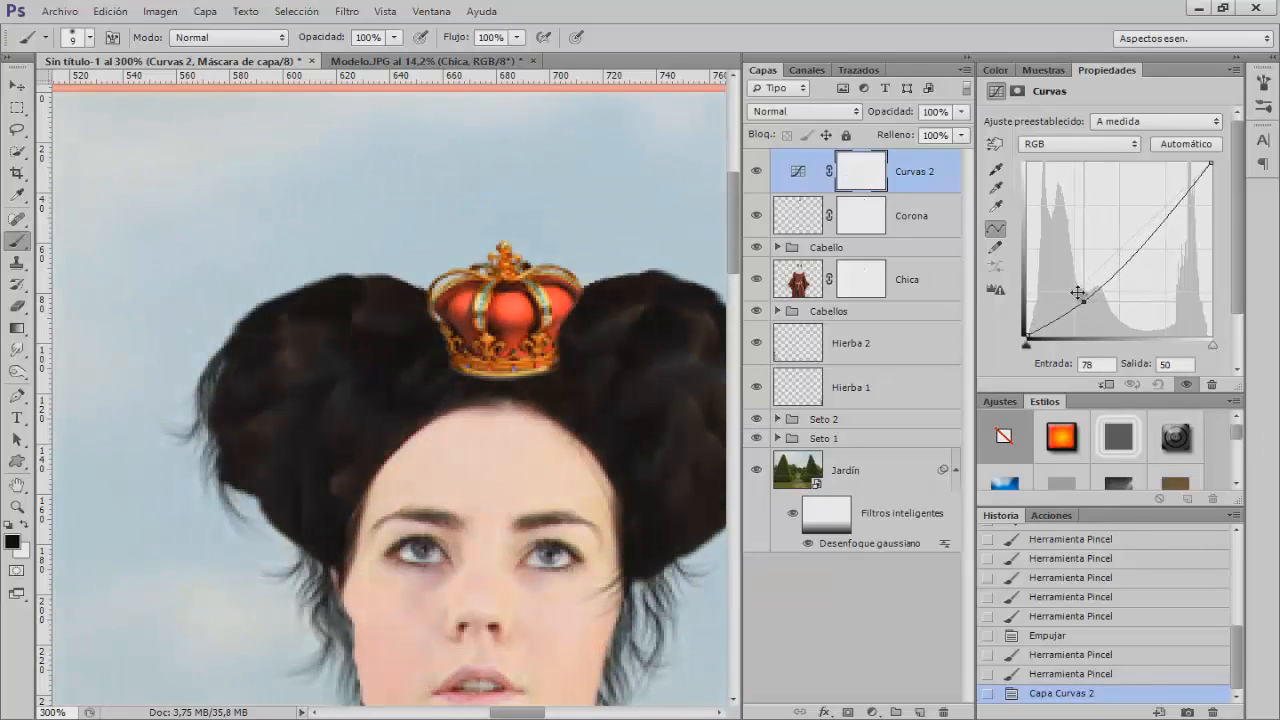
click(865, 177)
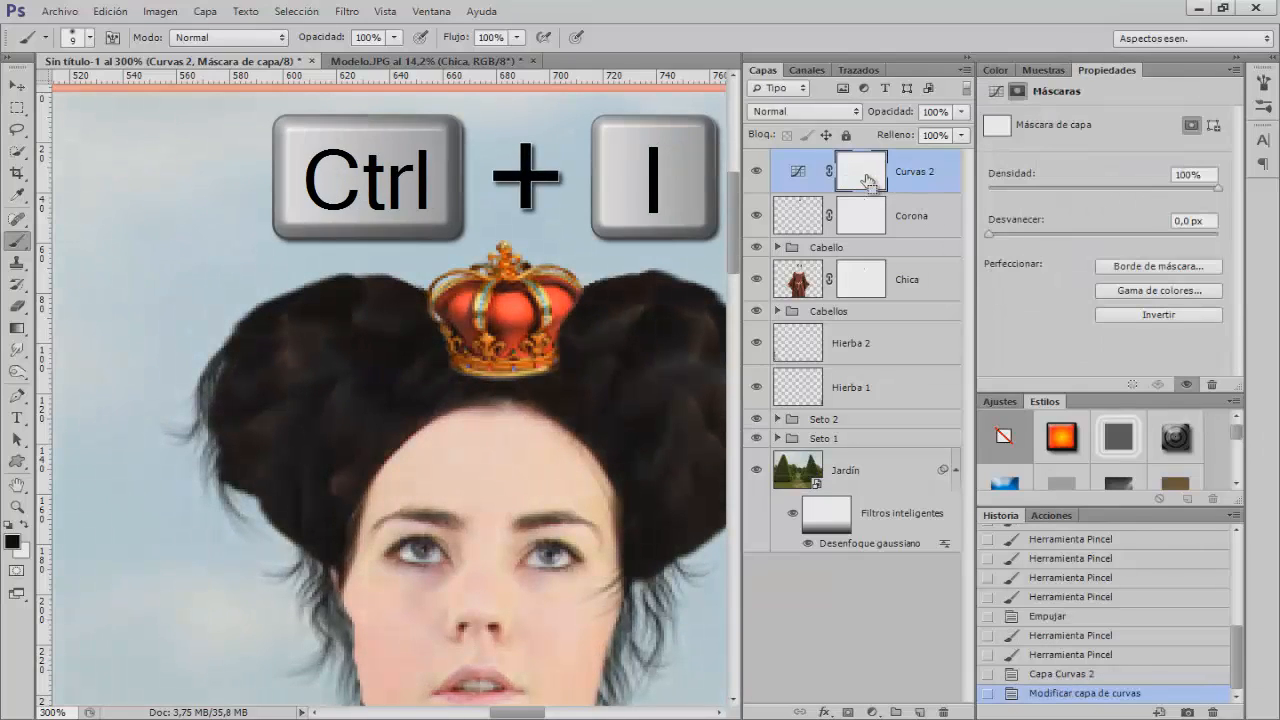
key(ctrl+i)
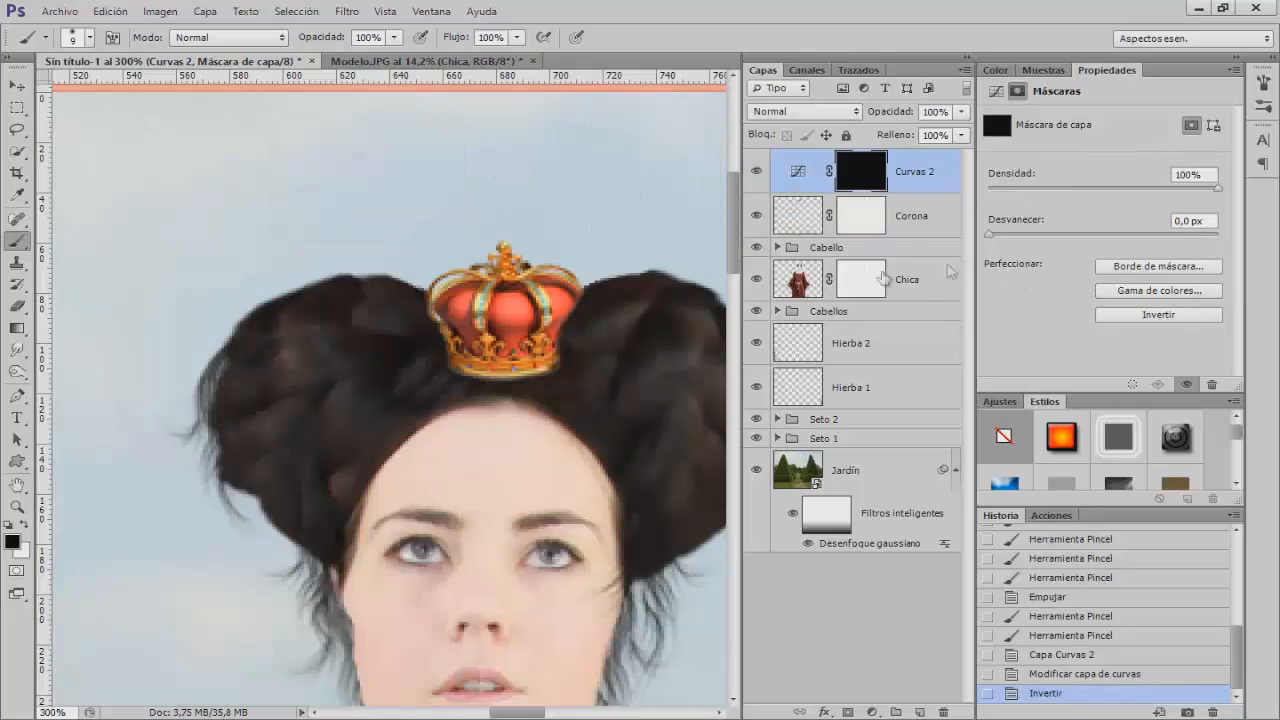
Paint white on the Curvas 2 mask with a 12 px soft brush to shade the crown's sides and base
alt+right_click(508, 338)
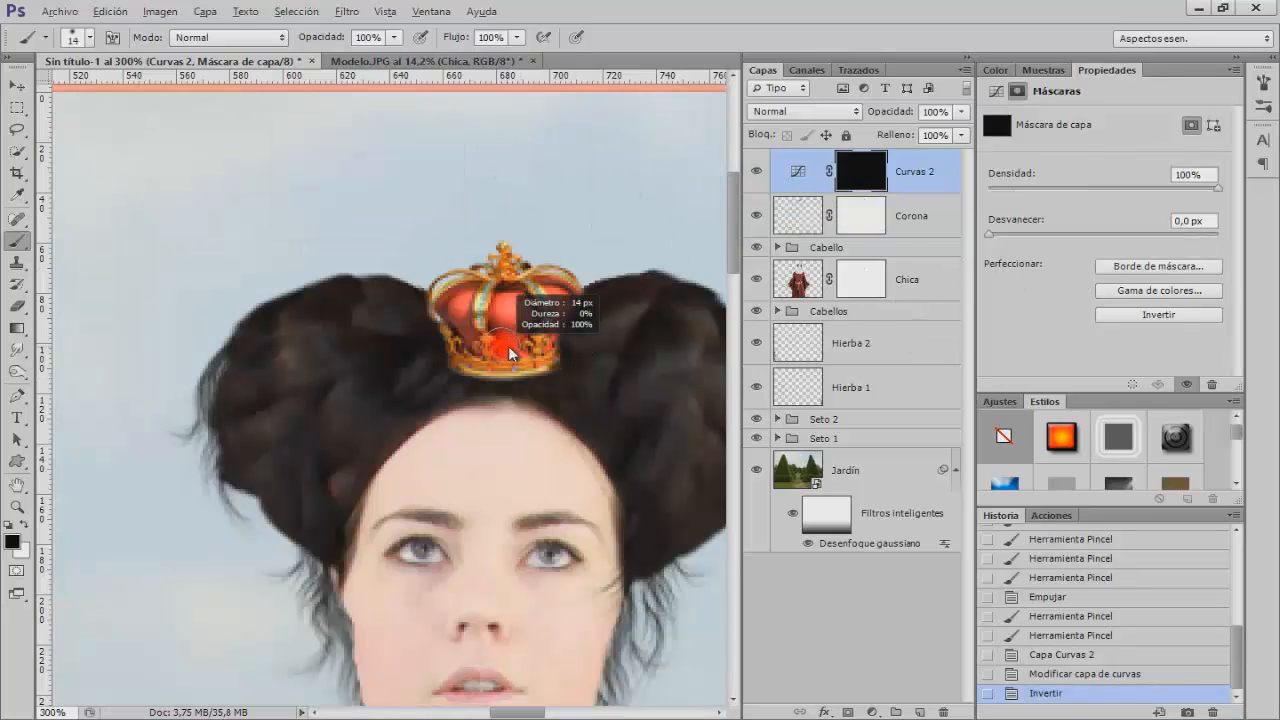
key(x)
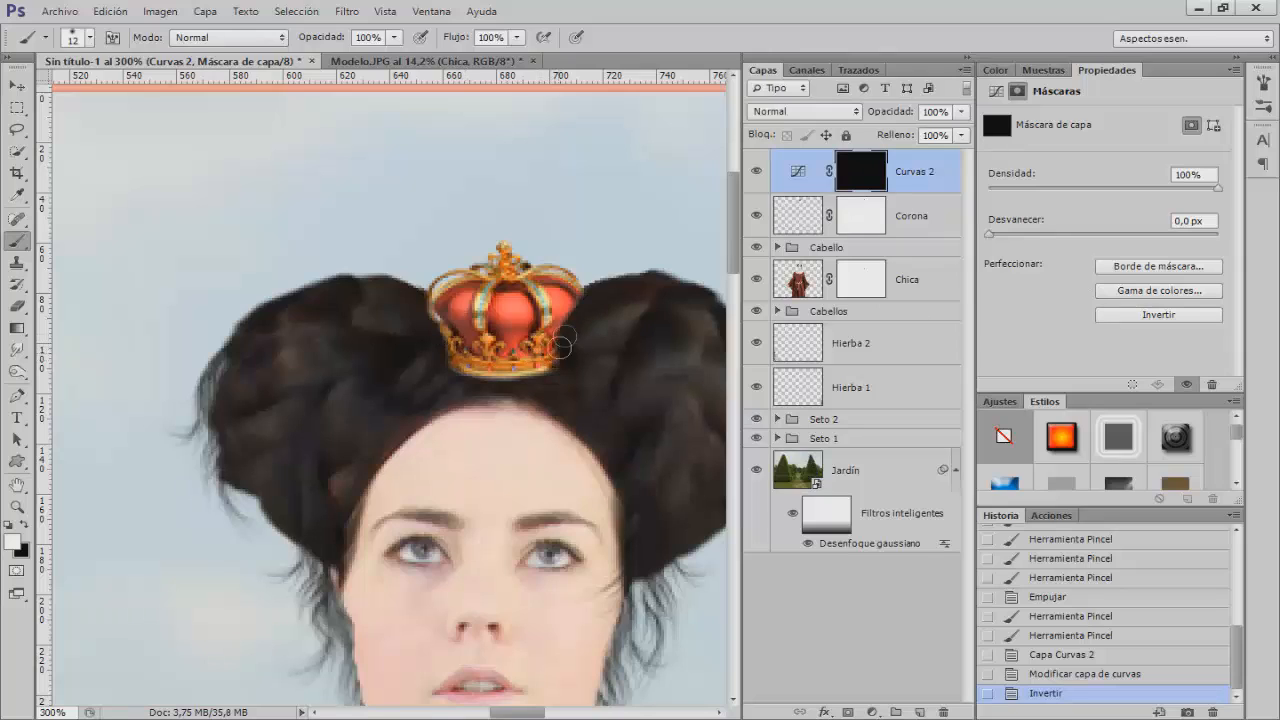
mouse_move(556, 344)
mouse_down()
mouse_move(570, 311)
mouse_move(555, 368)
mouse_move(469, 374)
mouse_move(431, 314)
mouse_move(454, 367)
mouse_move(453, 330)
mouse_up()
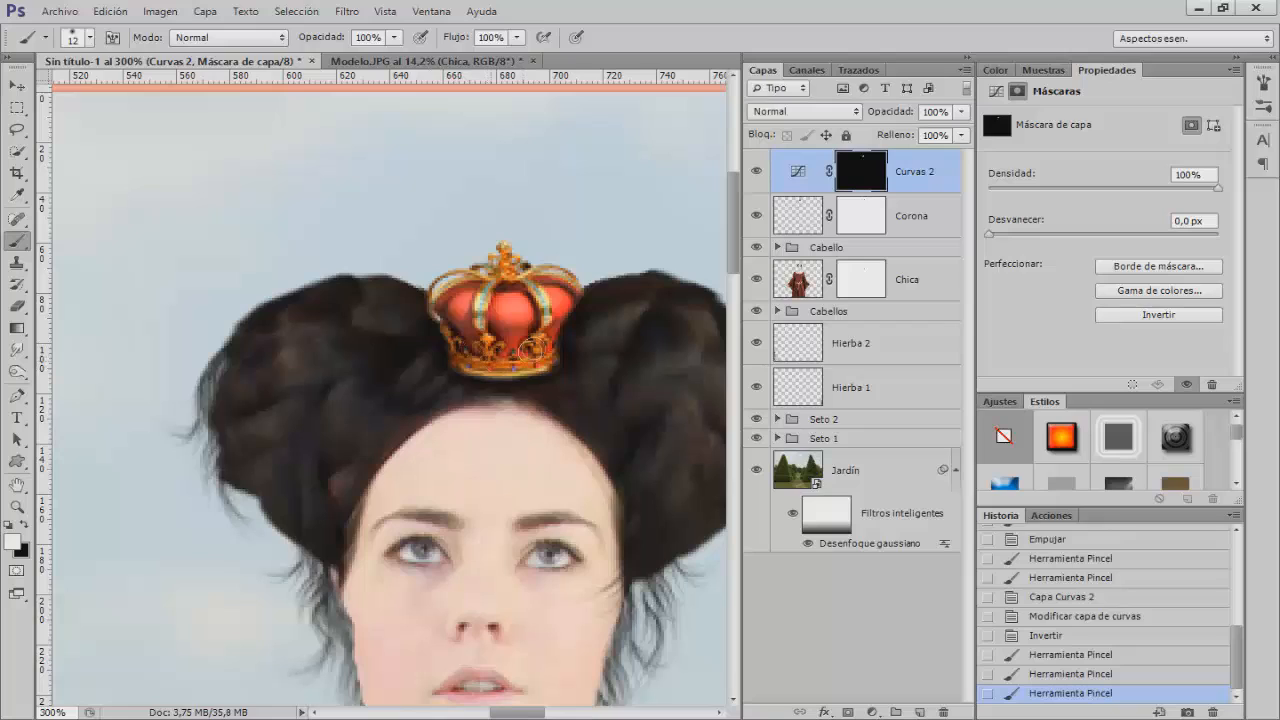
mouse_move(535, 368)
mouse_down()
mouse_move(472, 375)
mouse_move(536, 375)
mouse_move(473, 377)
mouse_move(489, 390)
mouse_move(464, 378)
mouse_move(511, 383)
mouse_move(565, 360)
mouse_up()
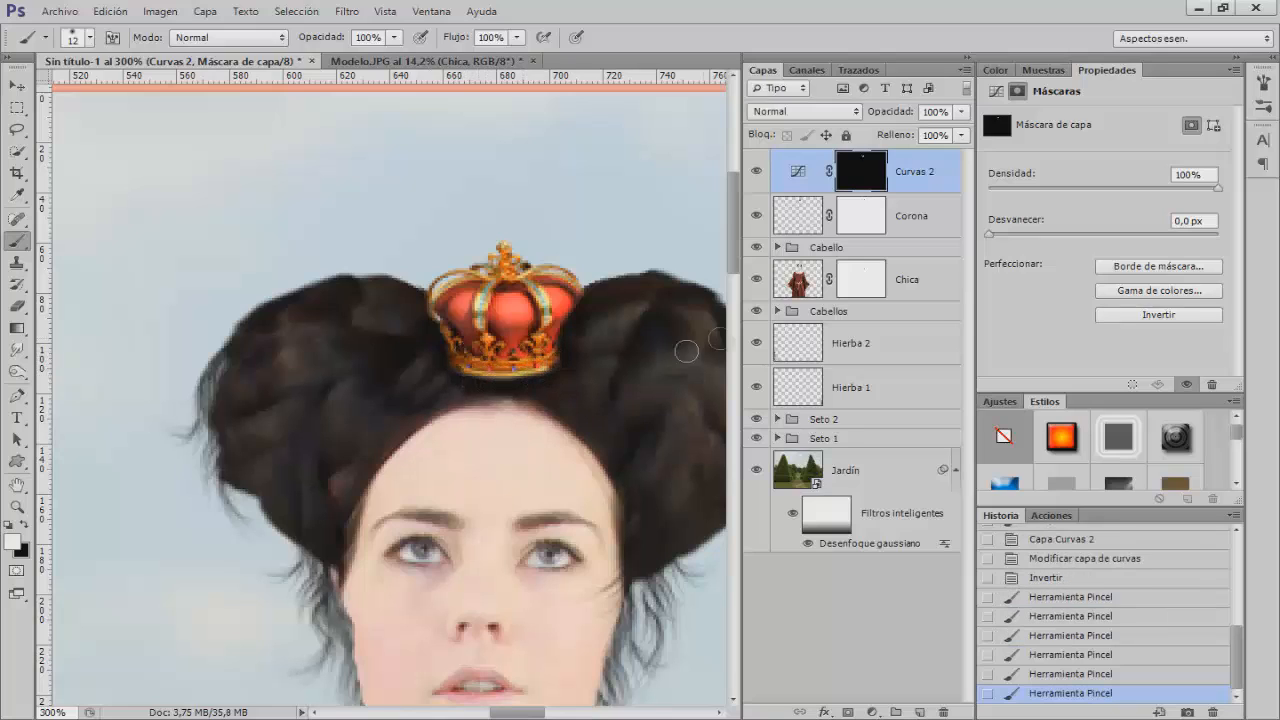
Compare the crown with and without the Curvas 2 shading and examine the whole composition
click(756, 171)
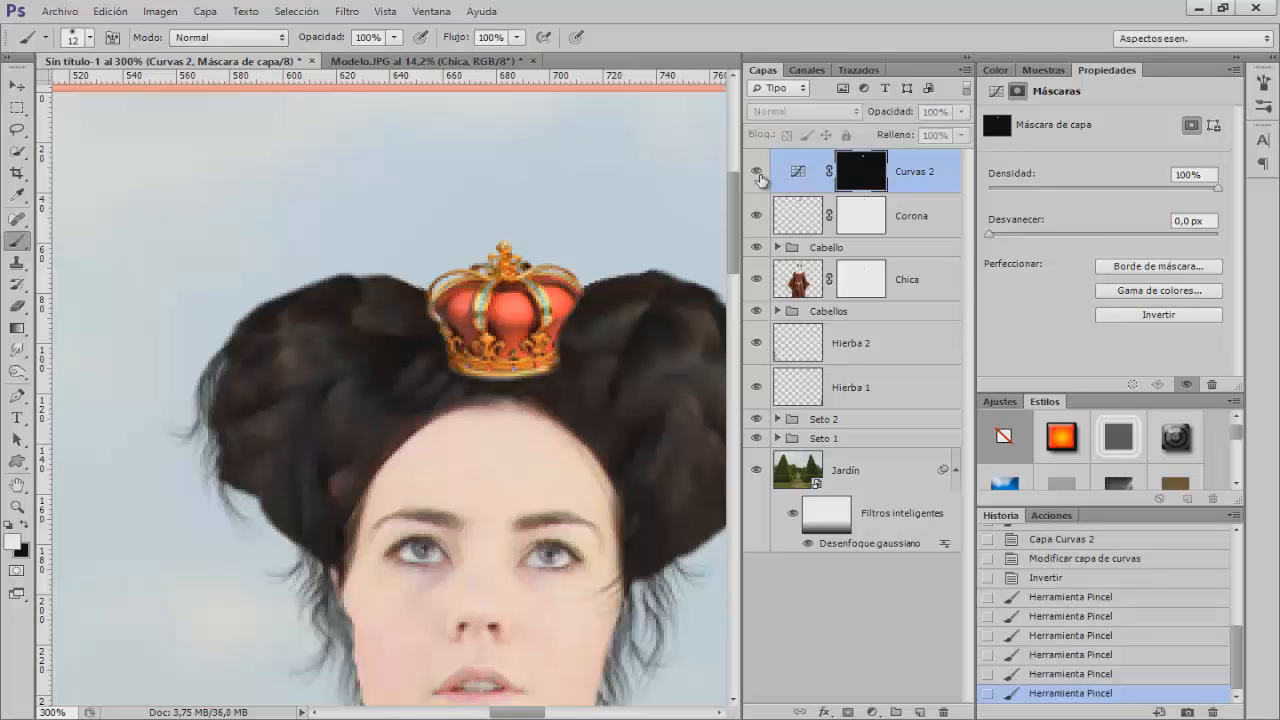
click(756, 171)
click(758, 175)
click(758, 175)
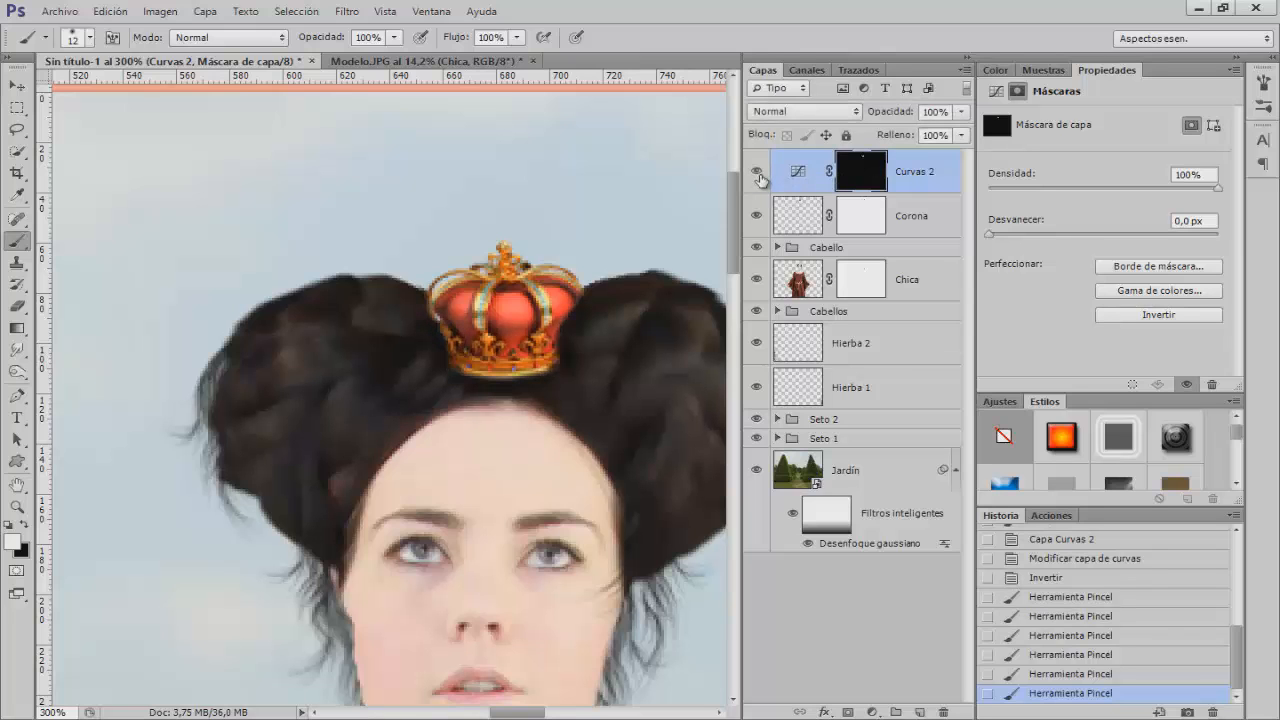
key(ctrl+minus)
key(ctrl+minus)
key(ctrl+minus)
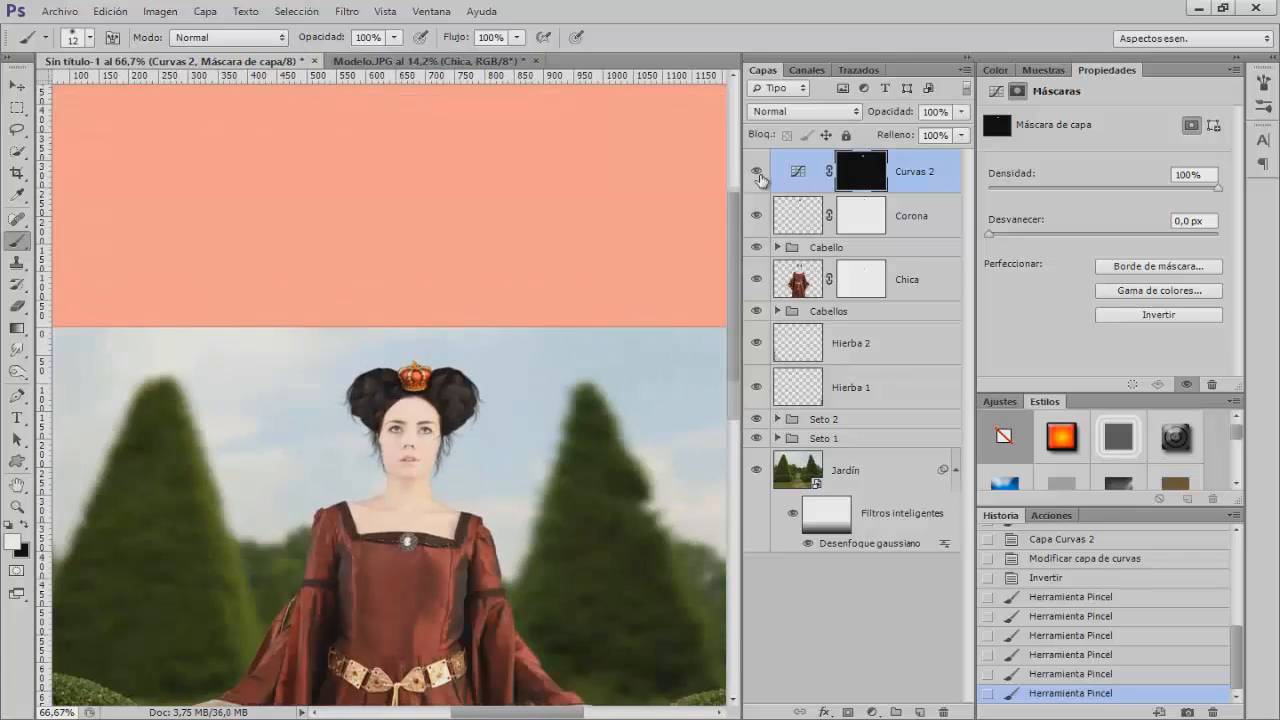
key(ctrl+minus)
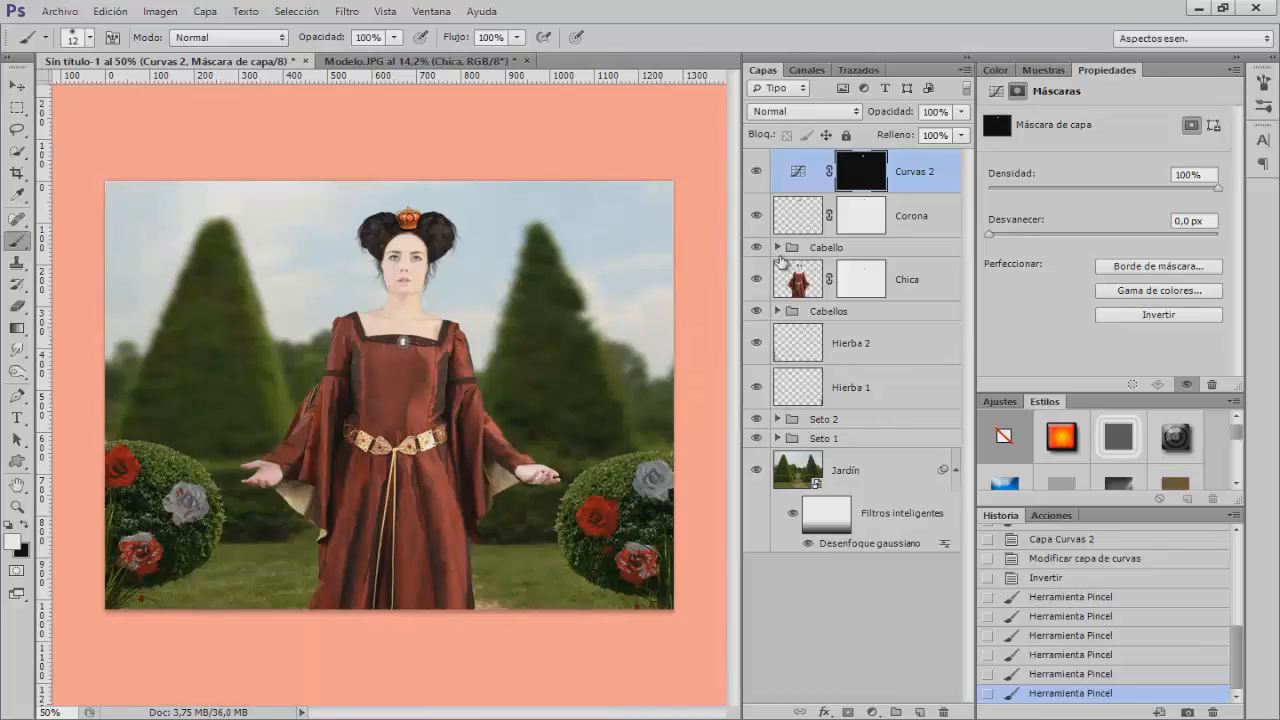
Create a new layer above Curvas 2 and name it Labios
click(920, 712)
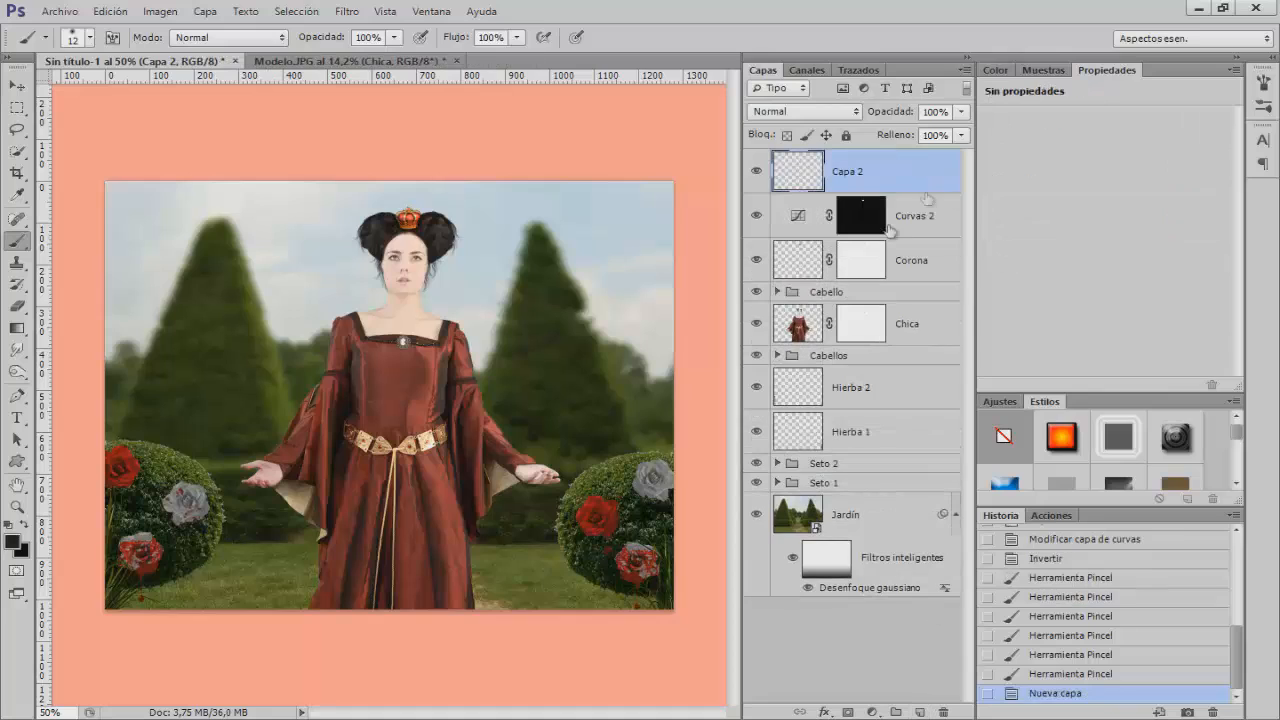
double_click(853, 172)
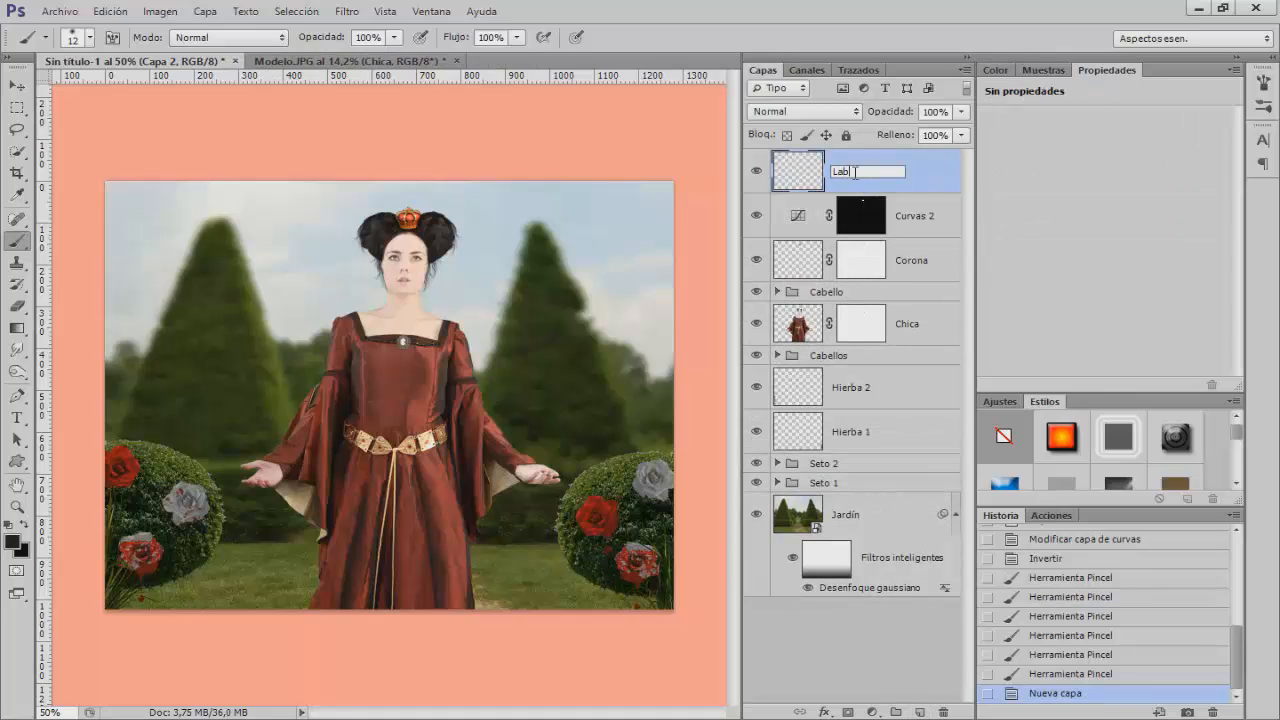
click(932, 178)
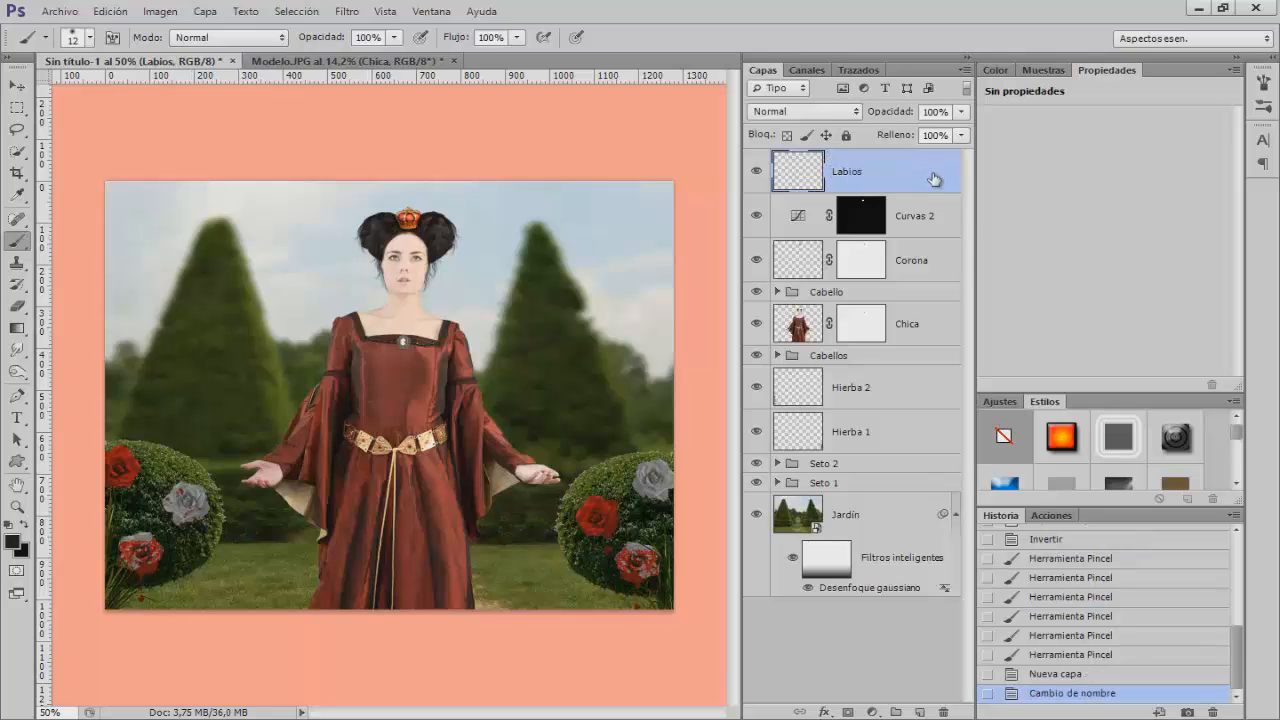
Choose the Brush tool for the lips and set the foreground colour to dark red #9d2422
key(ctrl+plus)
key(ctrl+plus)
key(ctrl+plus)
key(ctrl+plus)
scroll(477, 260, up, 5)
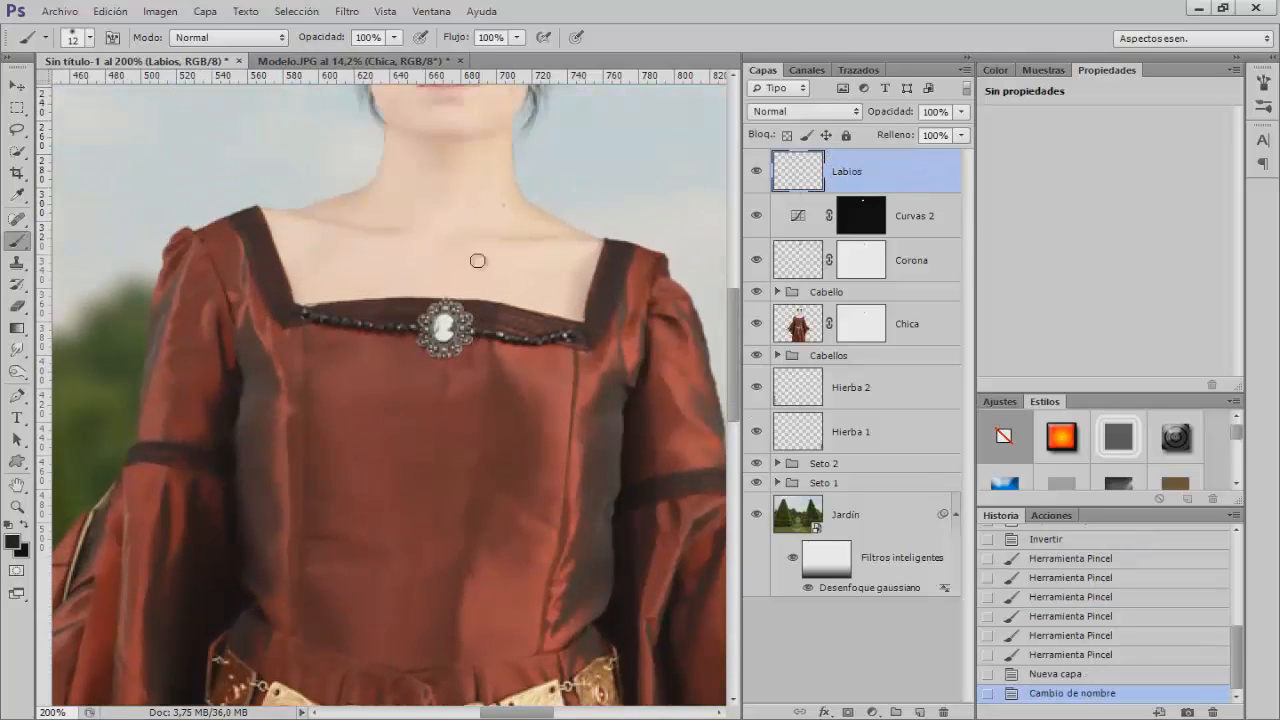
scroll(477, 260, up, 4)
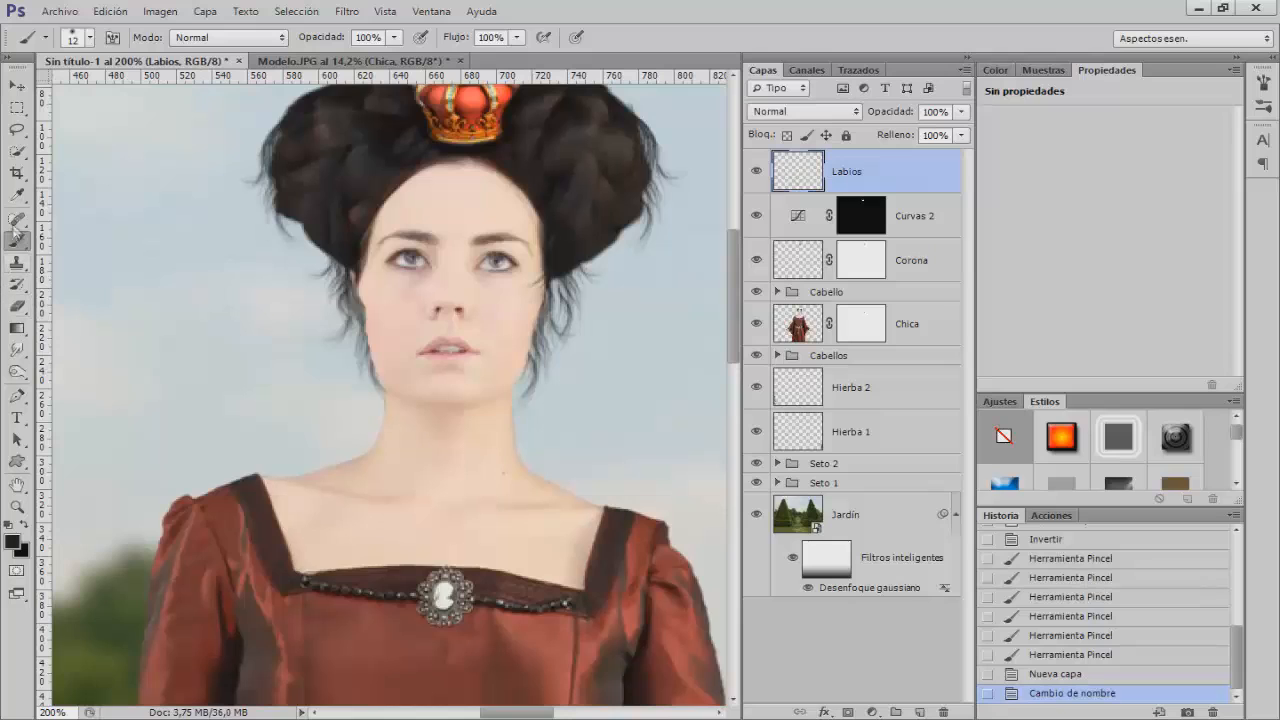
click(17, 241)
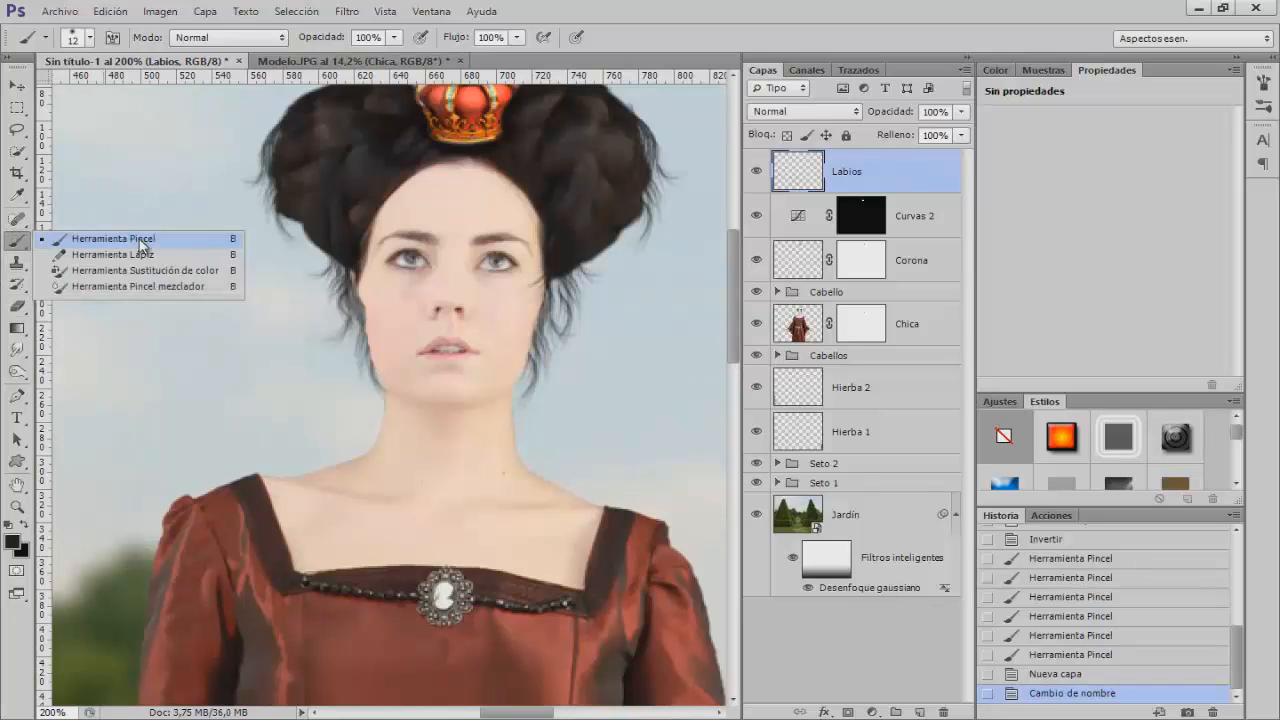
click(141, 243)
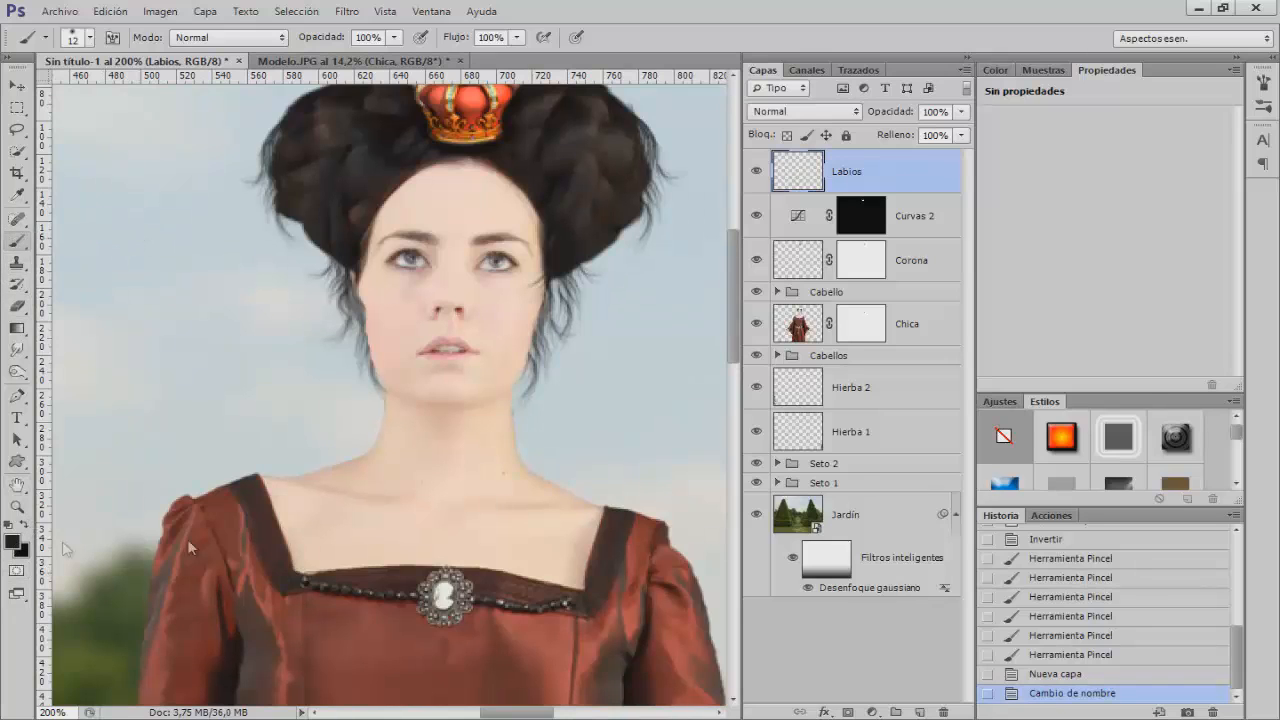
click(13, 541)
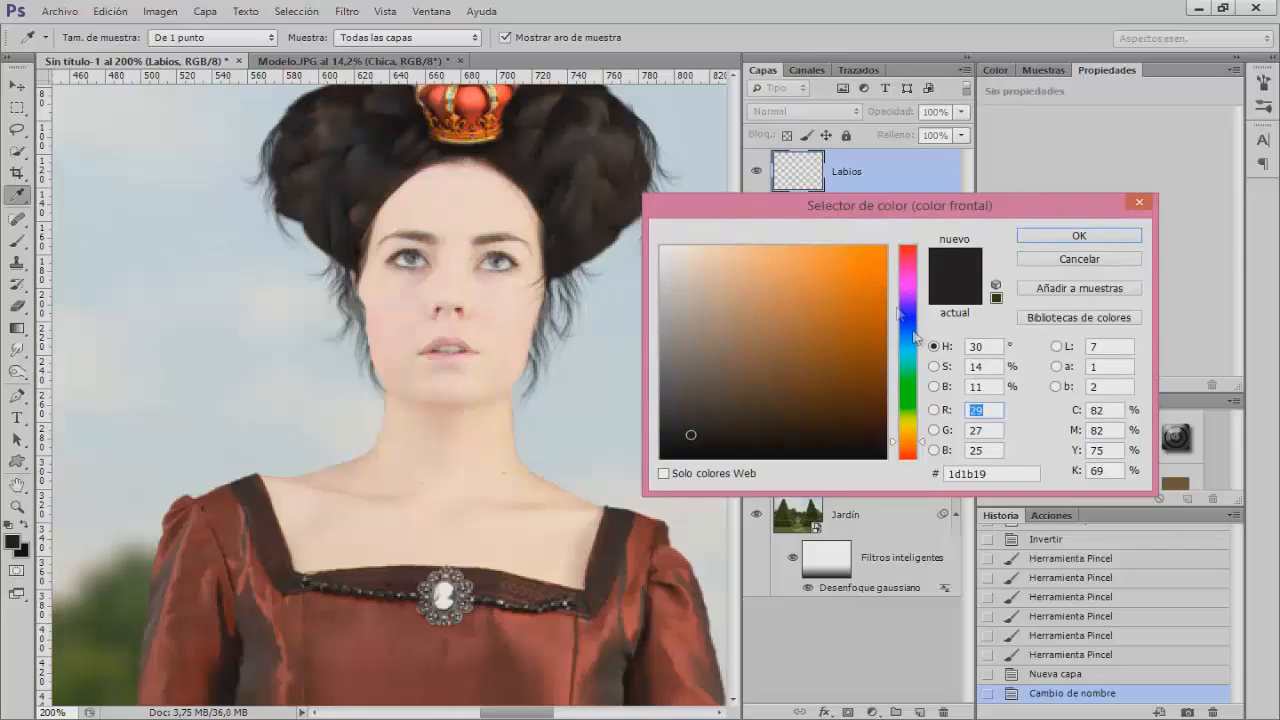
drag(896, 447, 896, 449)
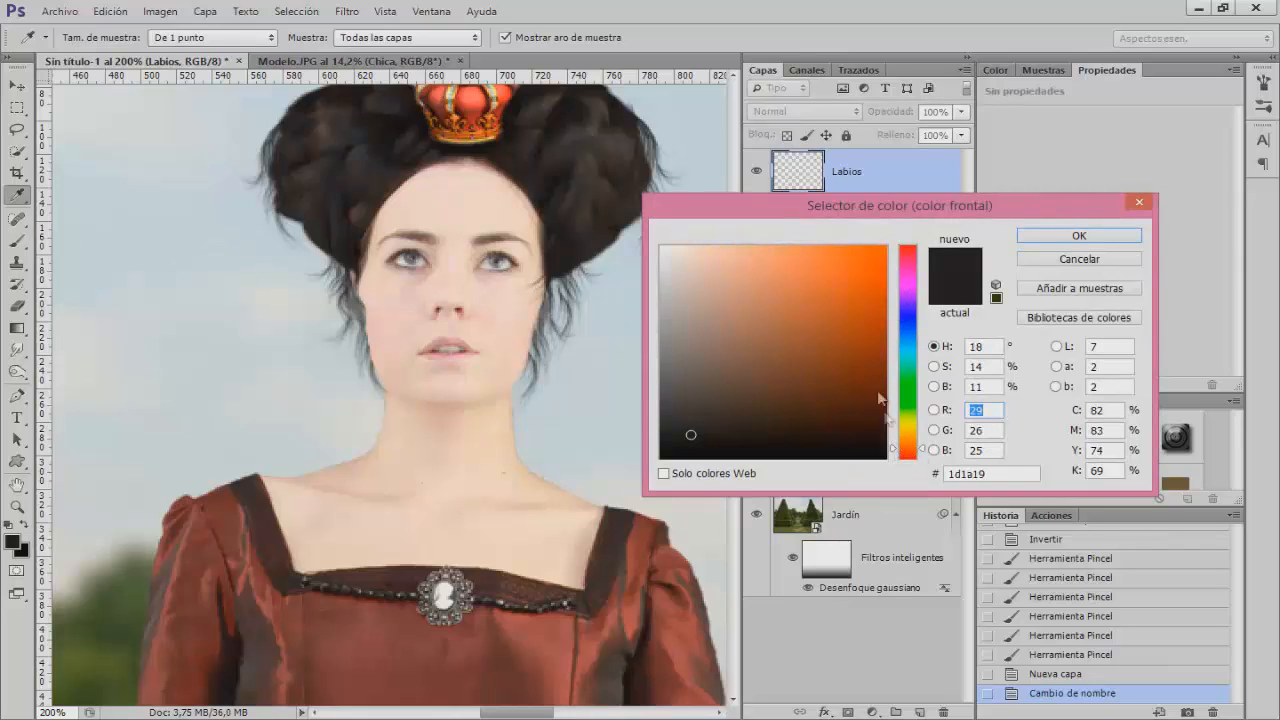
mouse_move(864, 290)
mouse_down()
mouse_move(869, 279)
mouse_move(863, 343)
mouse_move(866, 300)
mouse_move(851, 330)
mouse_up()
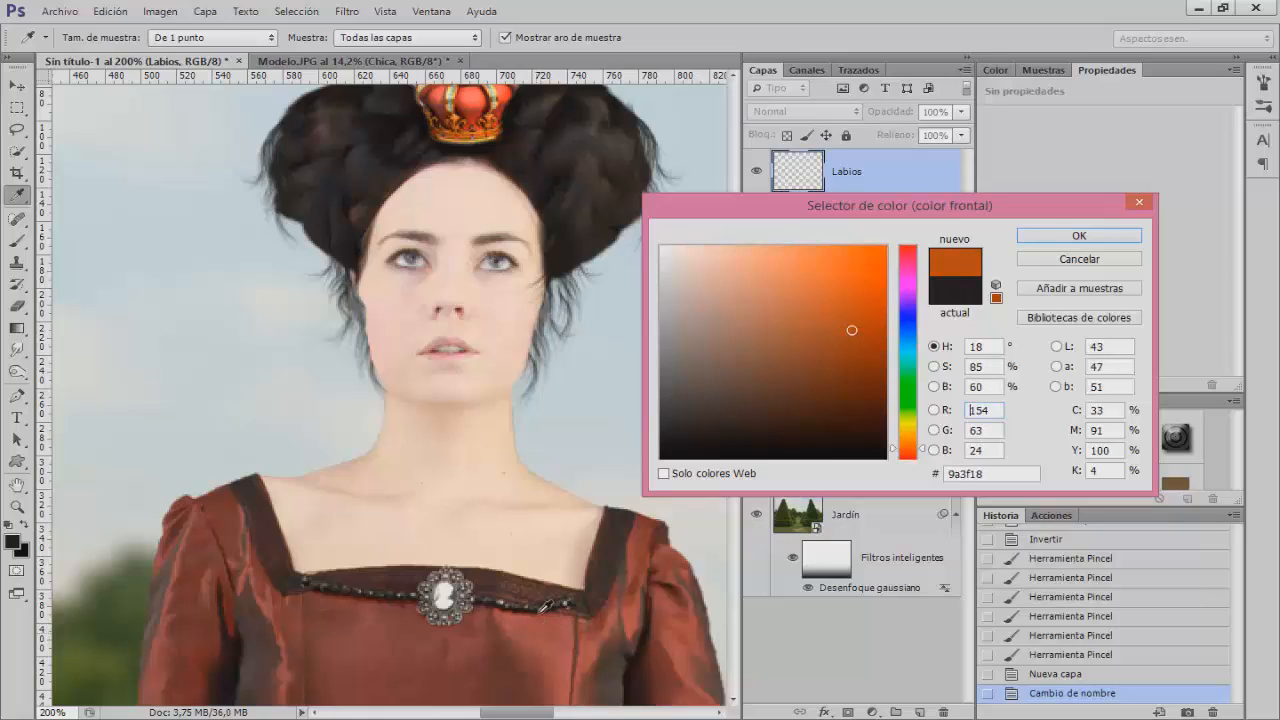
key(alt)
click(474, 102)
click(835, 331)
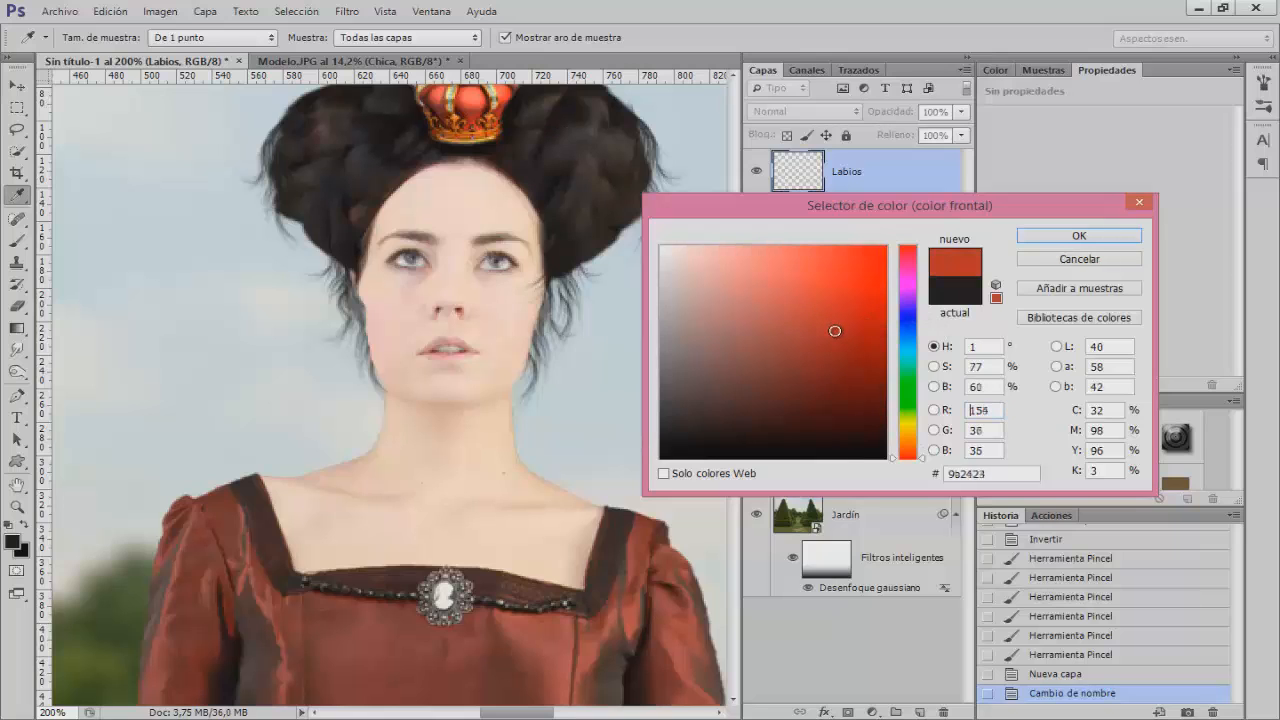
click(837, 327)
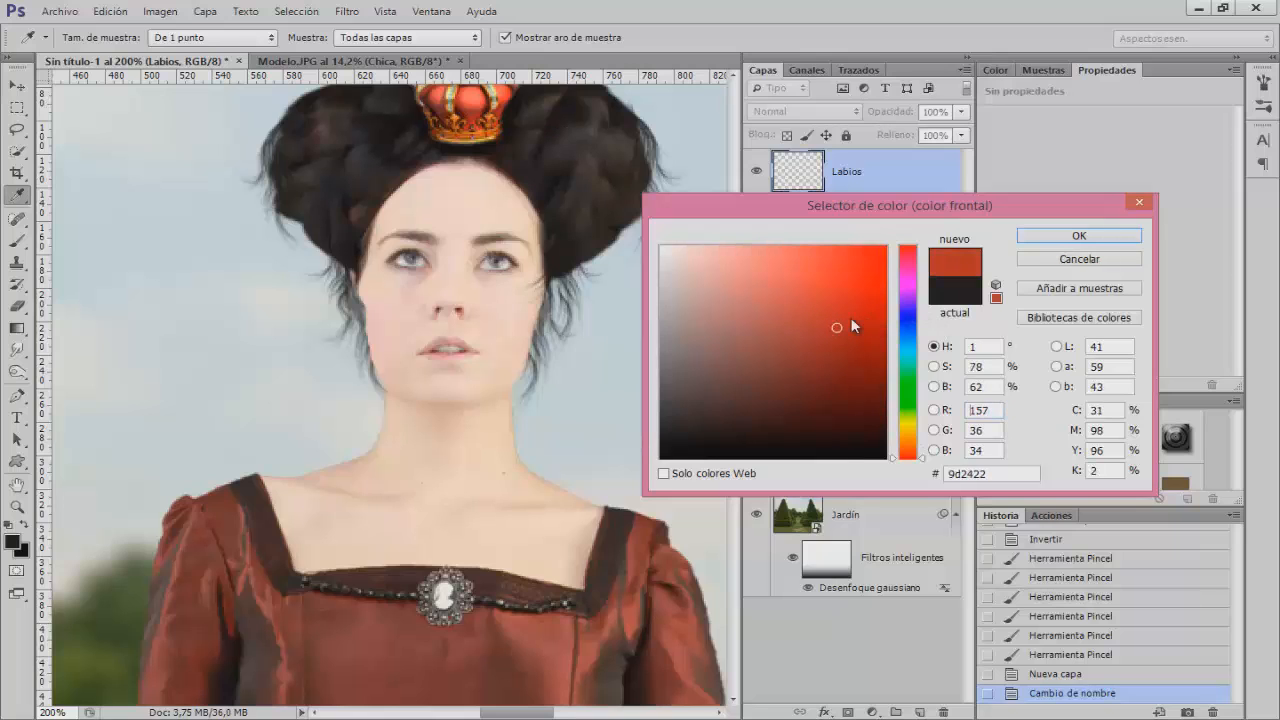
click(1079, 237)
Paint the centre of the upper lip red on the Labios layer with a 2 px brush, forming the top of a heart
key(b)
key(ctrl+plus)
key(ctrl+plus)
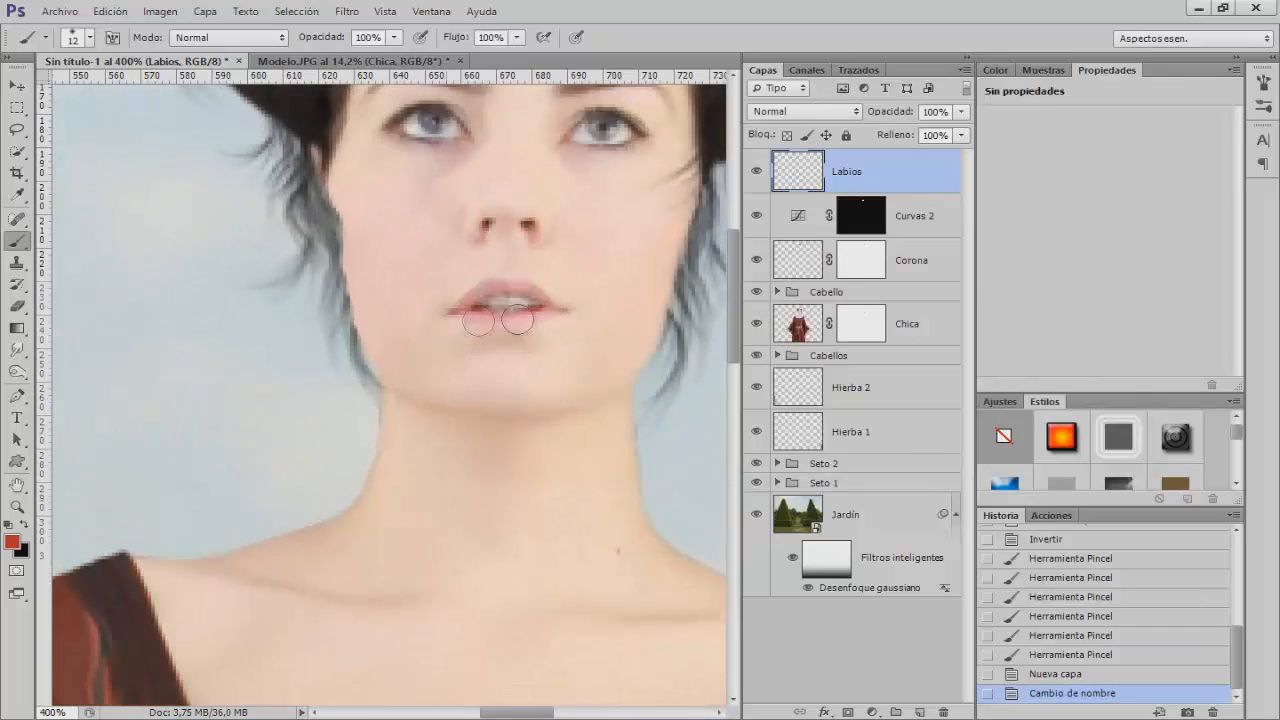
drag(522, 319, 510, 318)
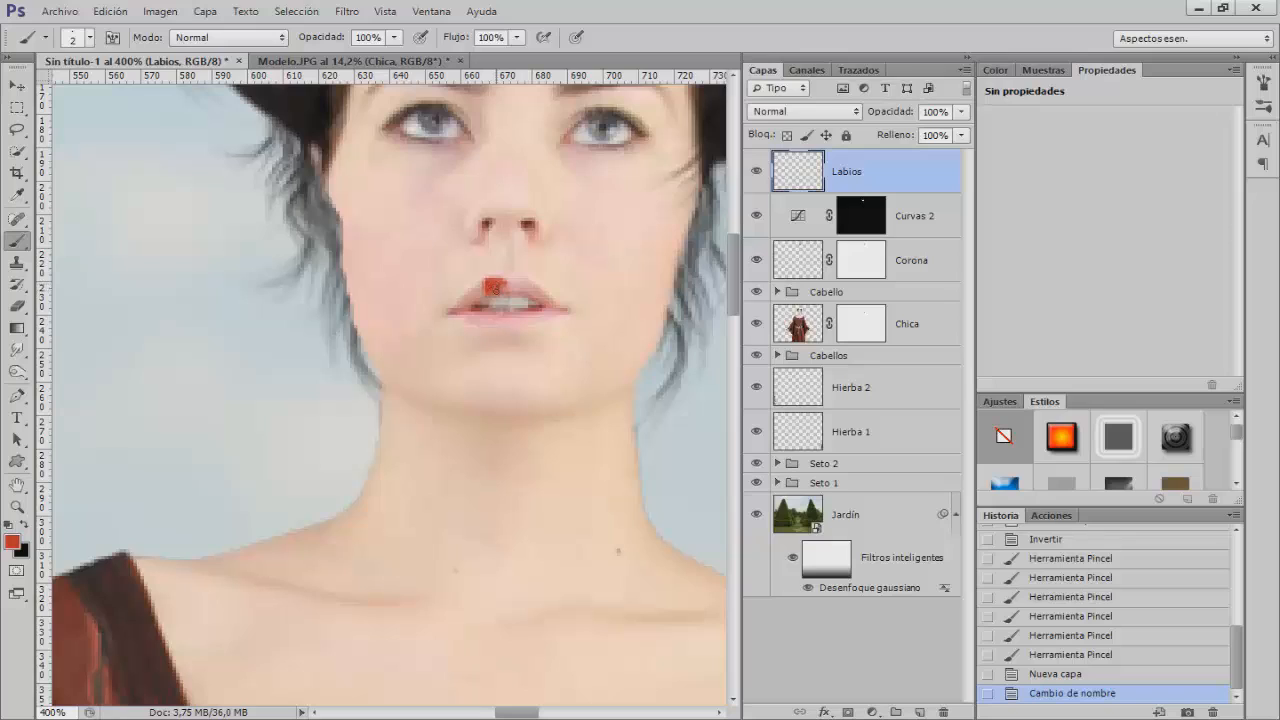
drag(501, 289, 511, 285)
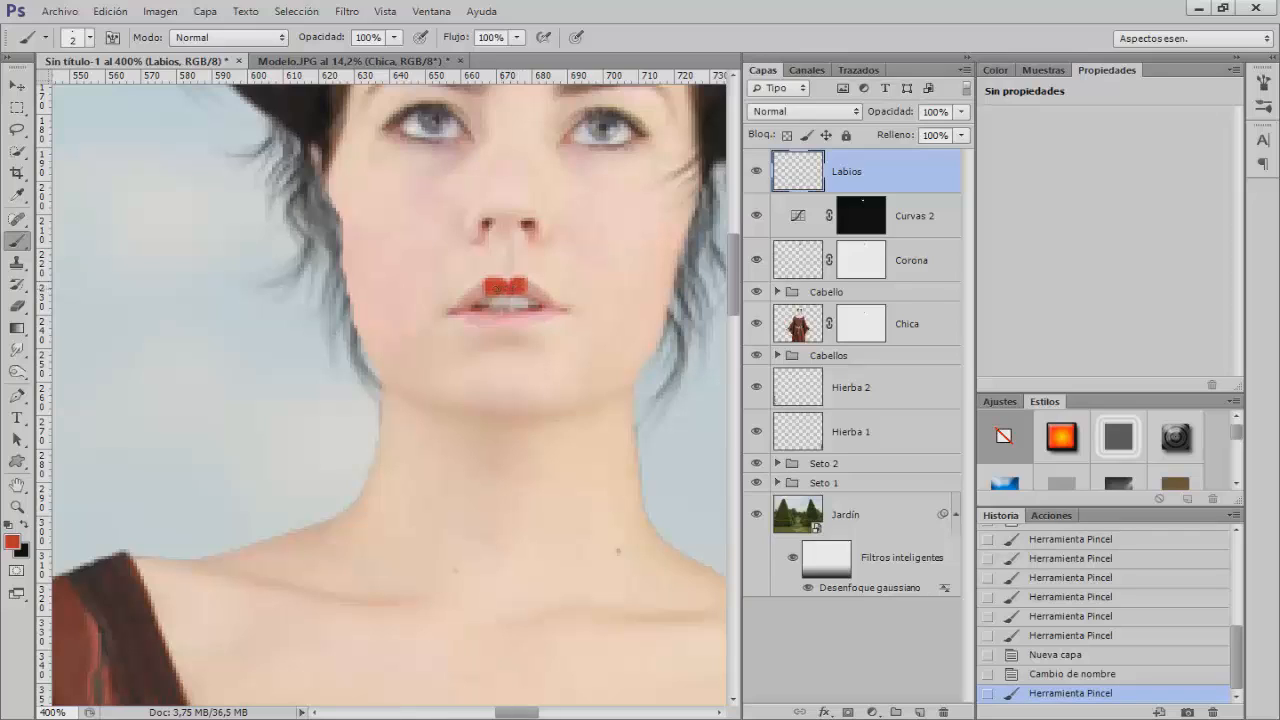
click(511, 291)
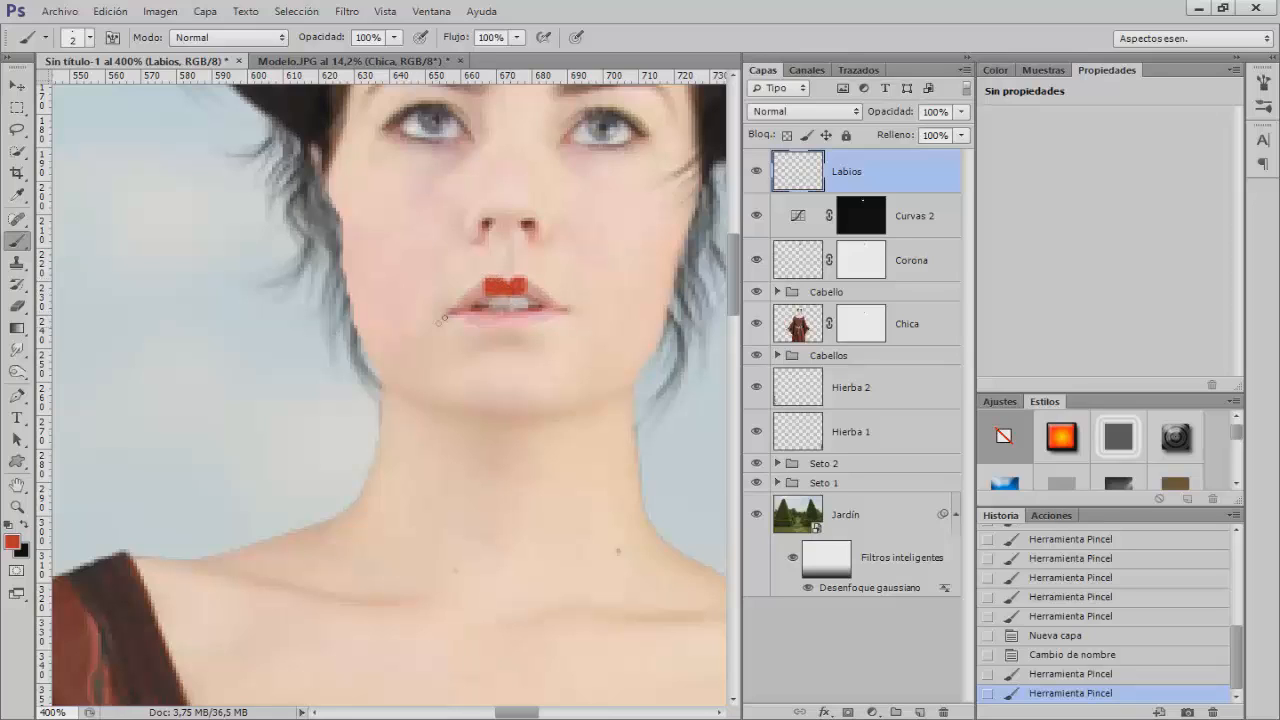
Trim the upper corner of the red paint above her right side of the mouth with a 4 px eraser
key(e)
mouse_move(457, 335)
mouse_down()
mouse_move(424, 345)
mouse_move(434, 337)
mouse_up()
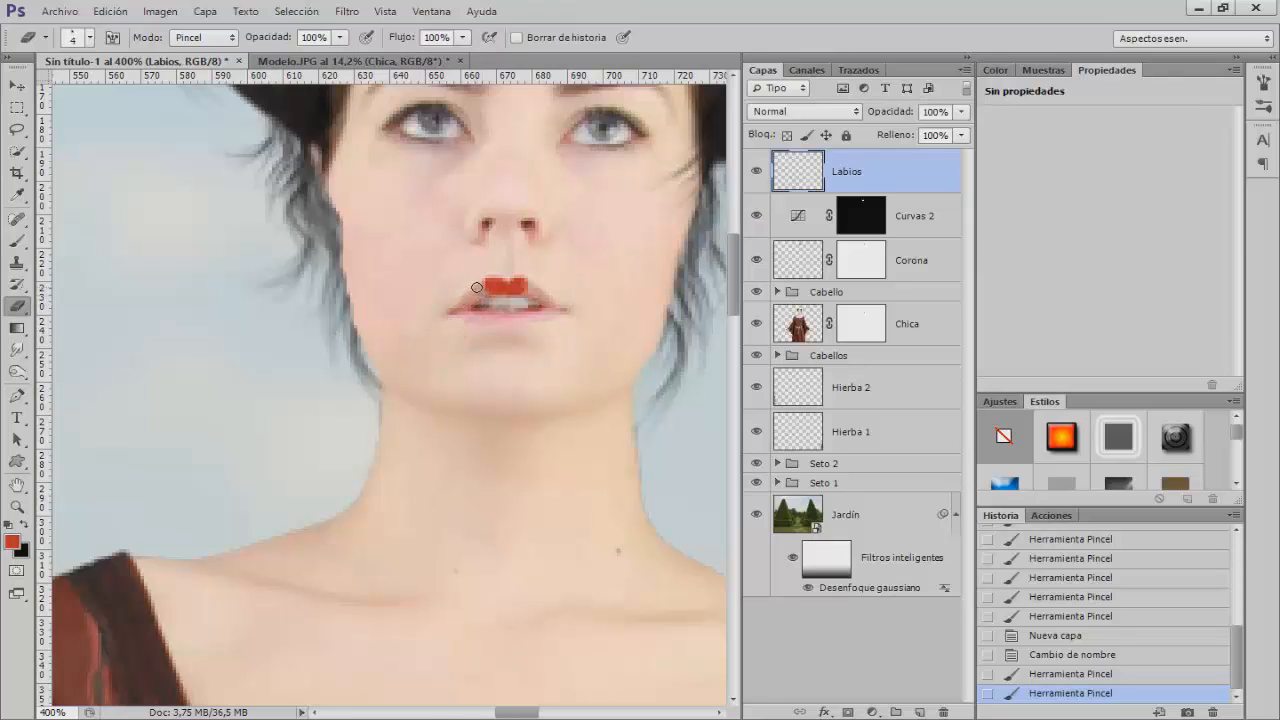
click(477, 287)
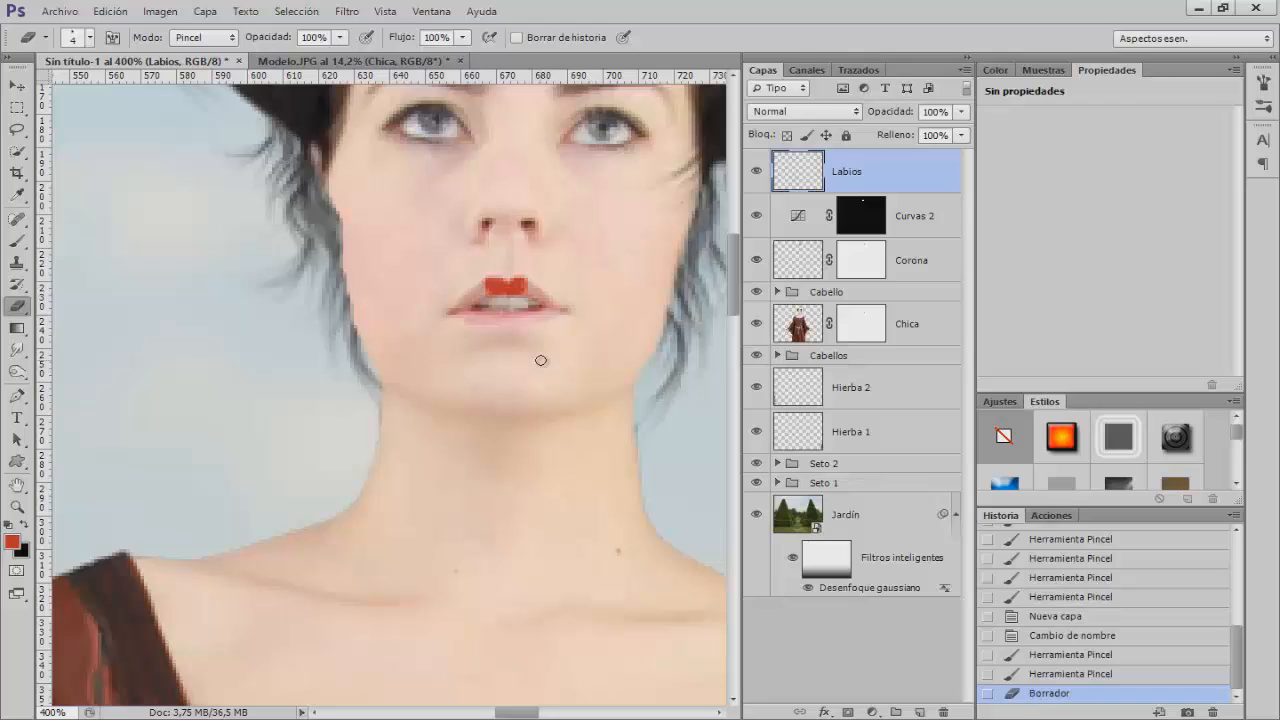
Paint the heart's pointed tip in the centre of the lower lip and extend the red on the upper lip towards her left side
key(b)
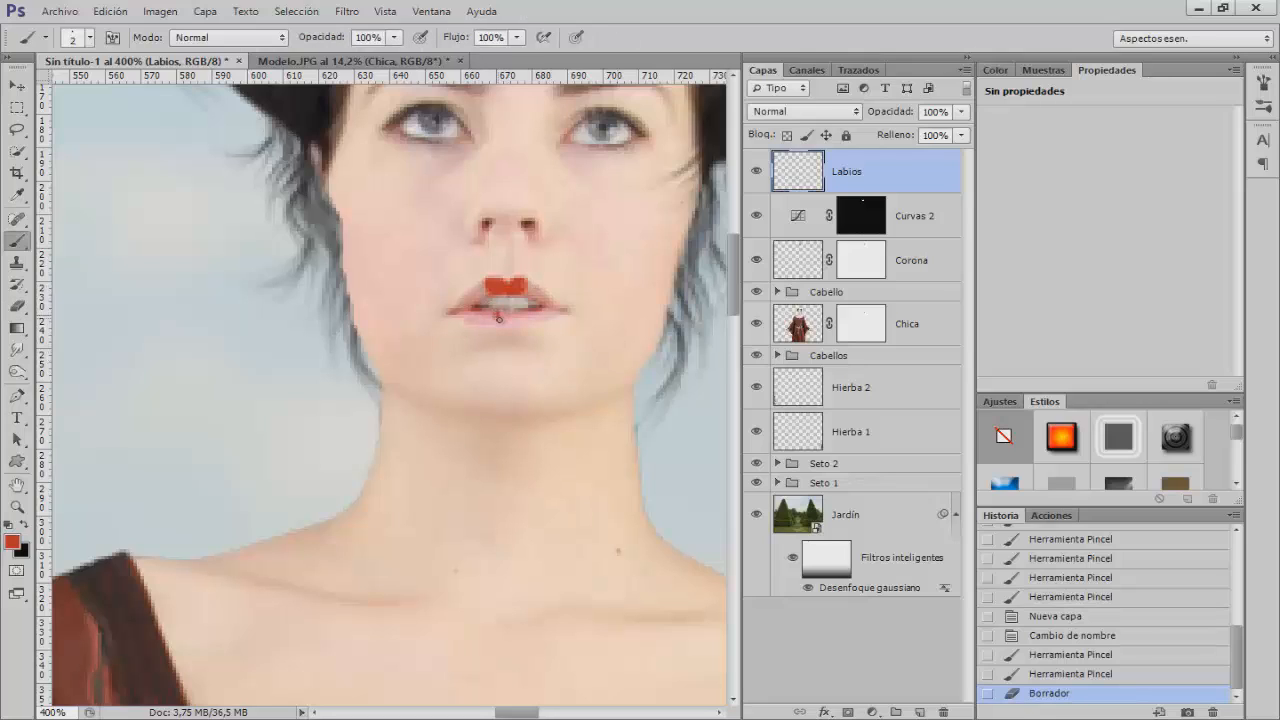
key(ctrl+z)
drag(501, 319, 505, 322)
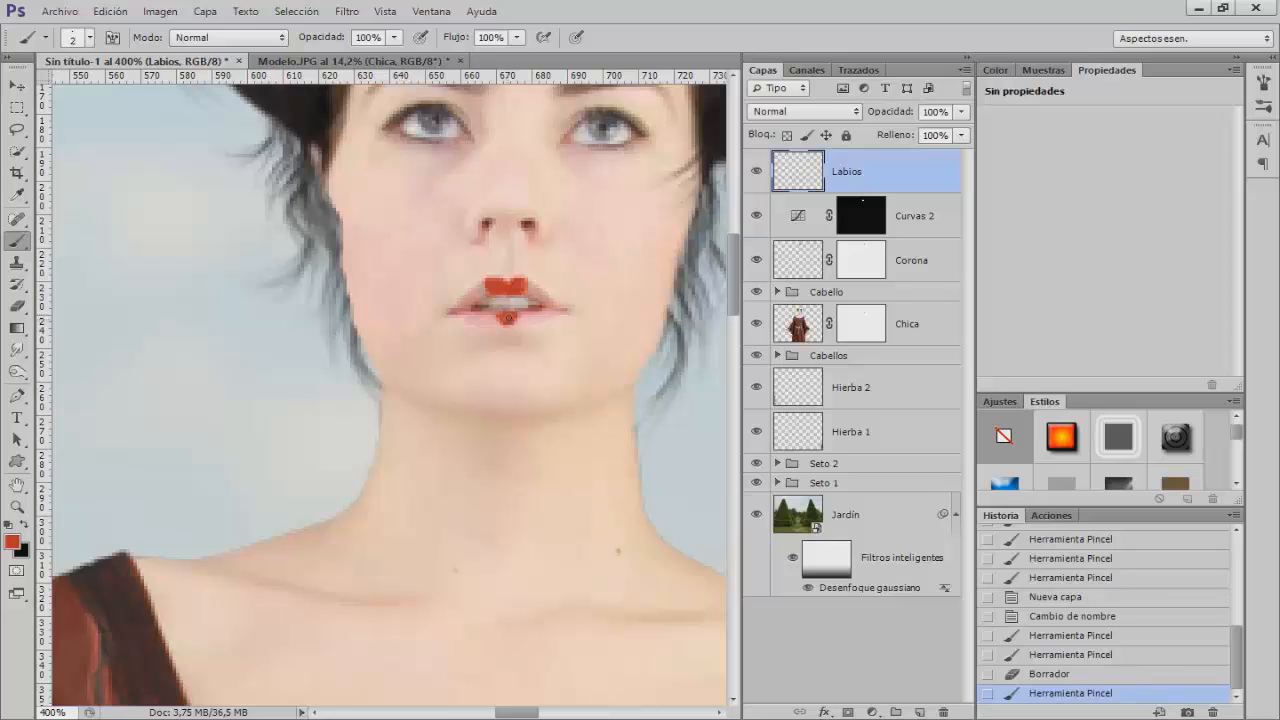
click(504, 313)
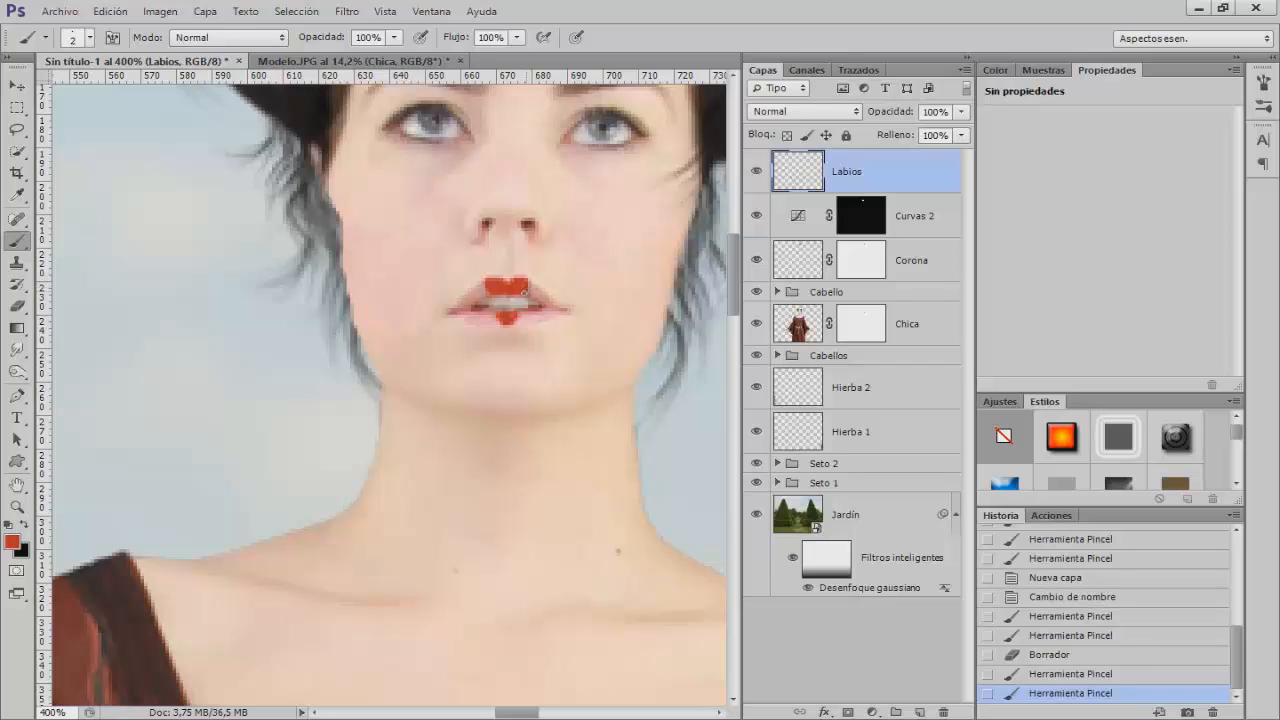
click(524, 290)
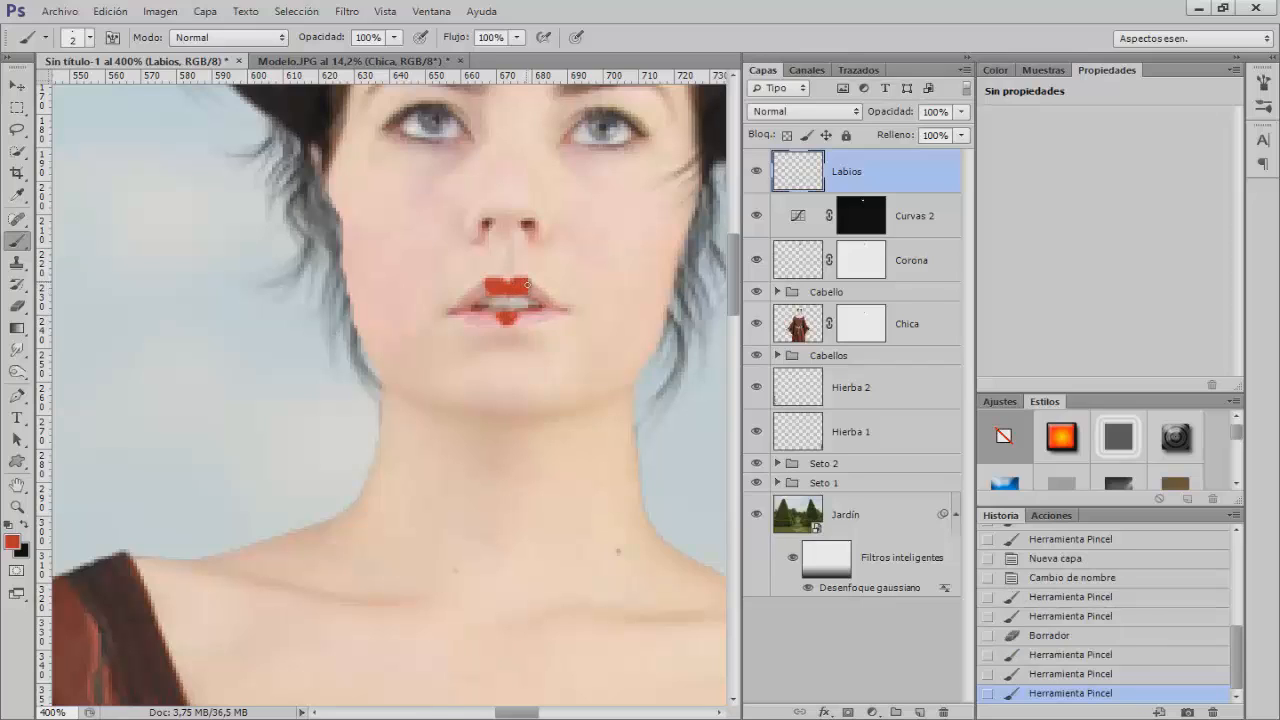
click(527, 285)
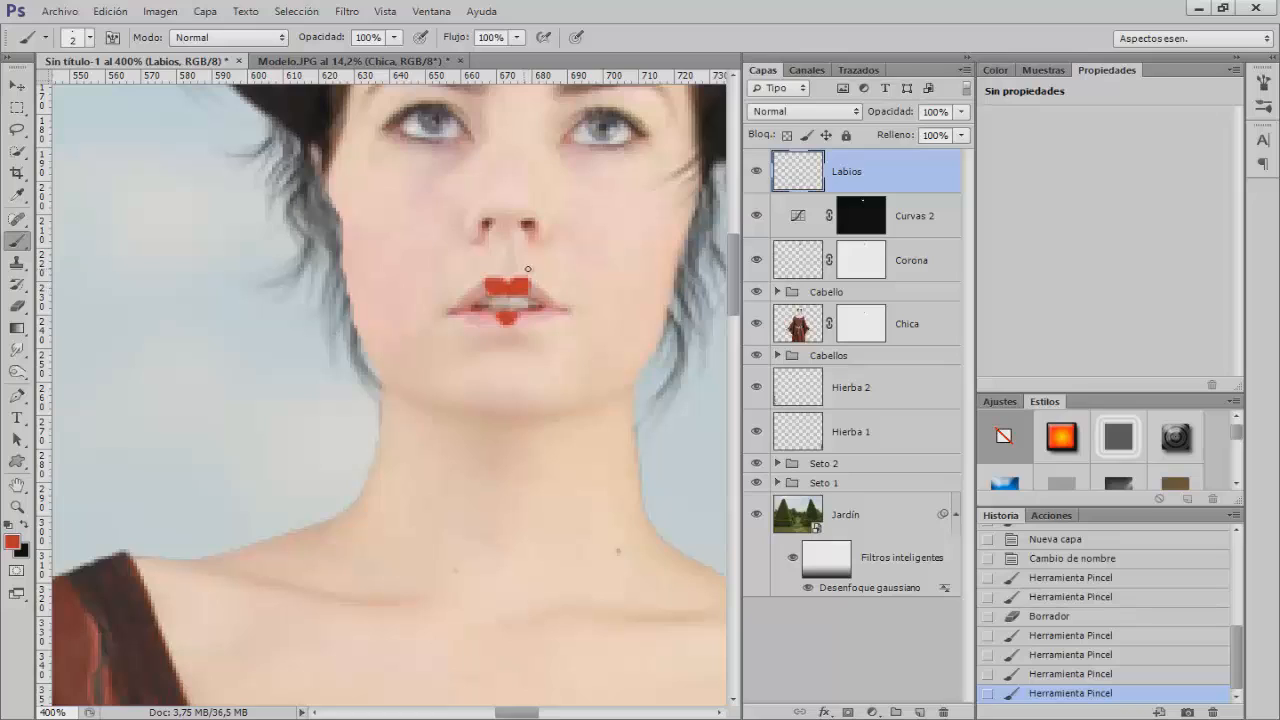
Erase a small notch at the top centre of the painted upper lip with a 2 px eraser
key(e)
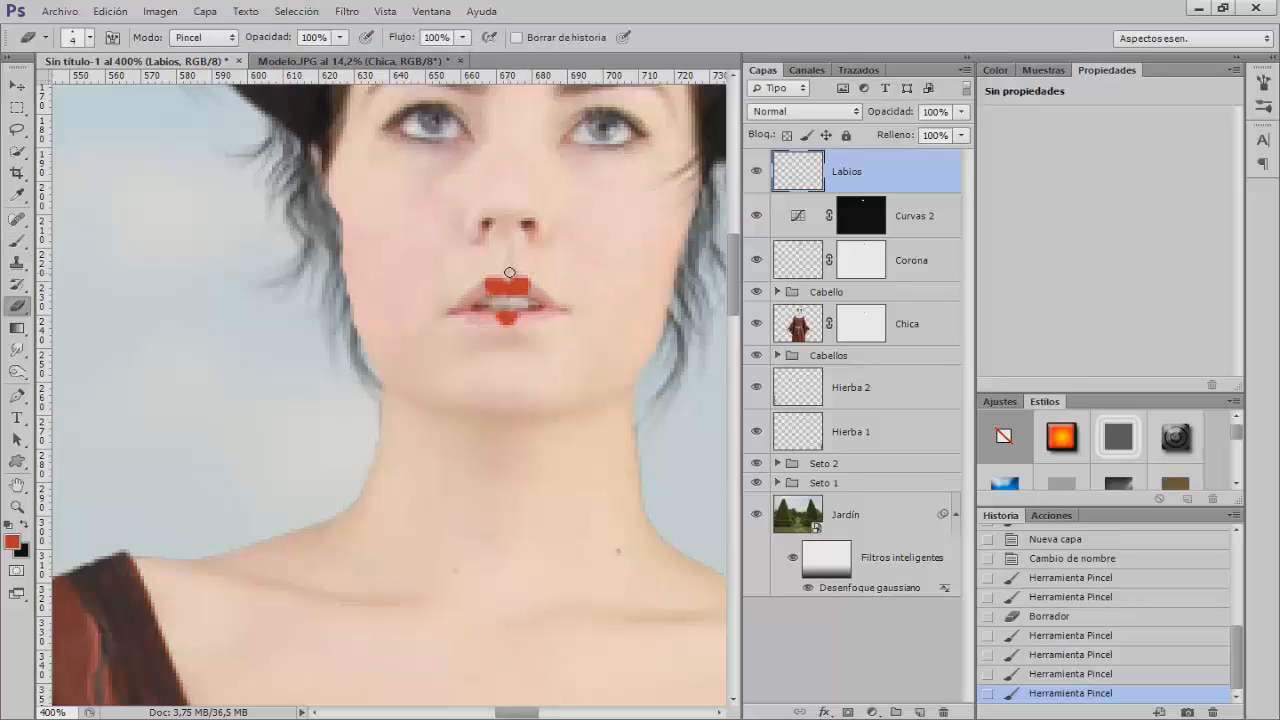
alt+right_click(510, 272)
click(508, 273)
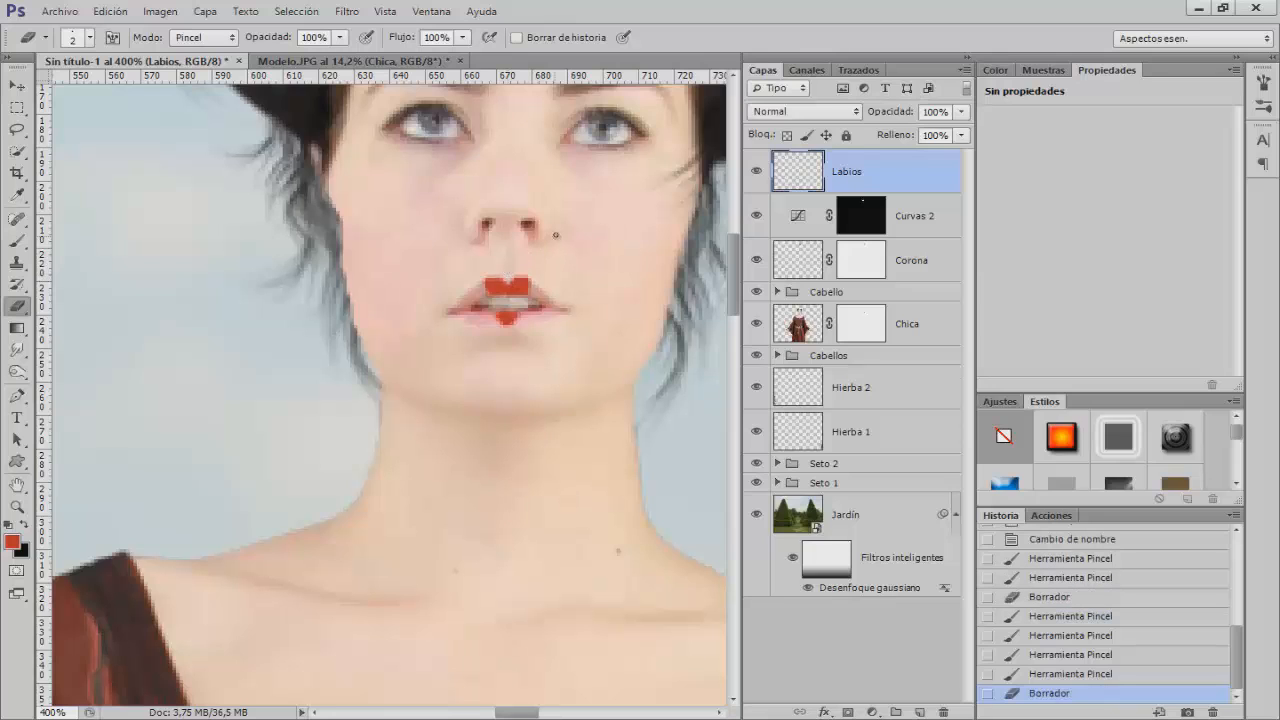
Set the Labios layer's blend mode to Multiplicar
key(b)
click(790, 112)
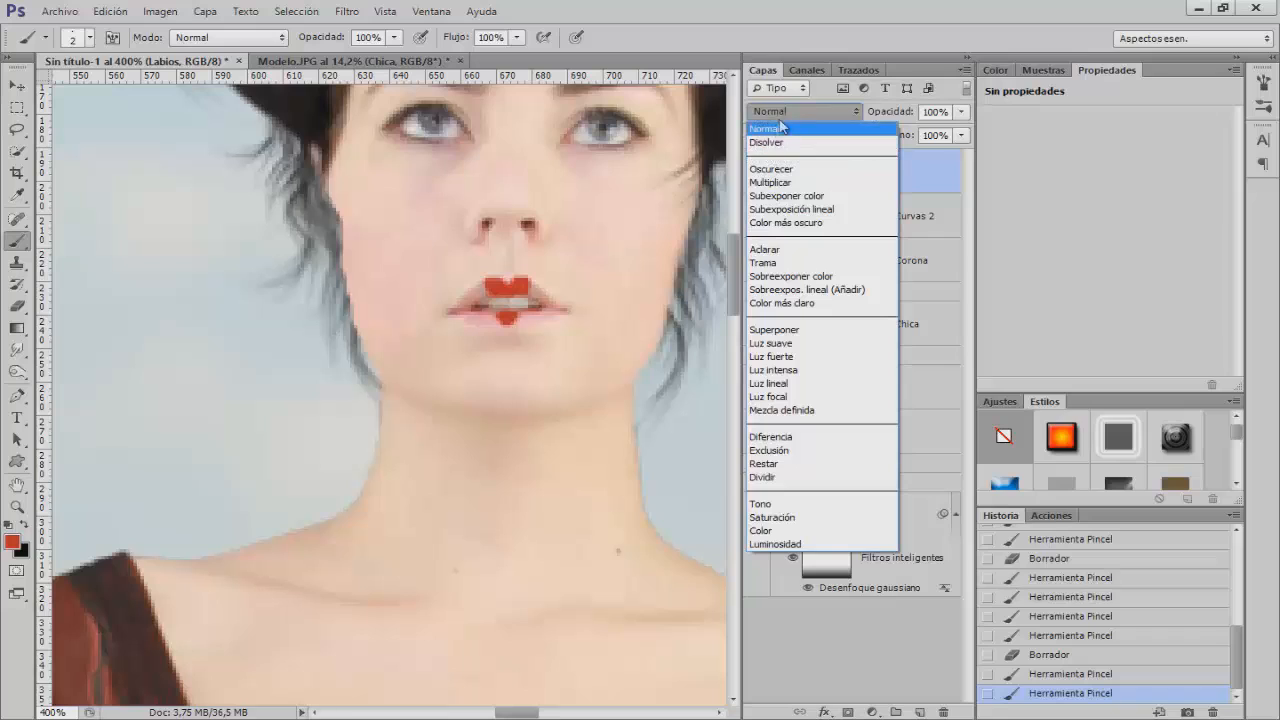
click(776, 184)
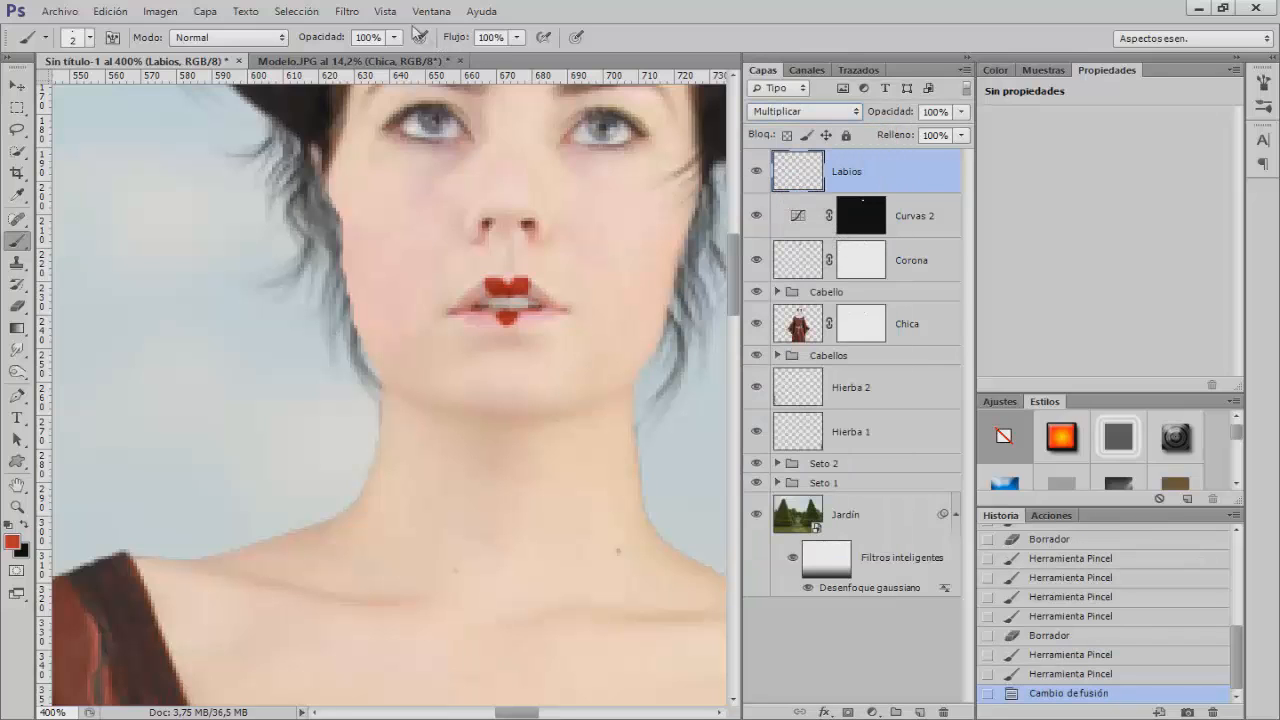
Apply a 0.5 px Gaussian Blur to the Labios layer and reduce its opacity to 90%
click(348, 11)
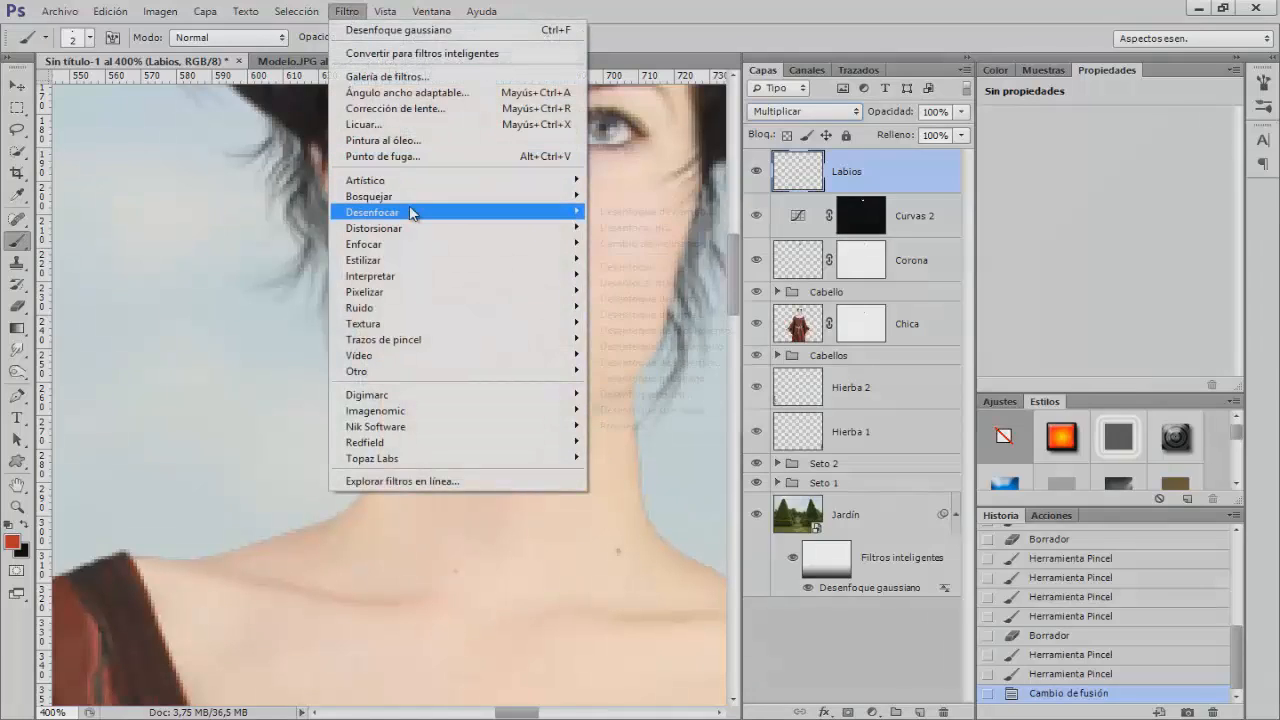
mouse_move(412, 212)
click(710, 379)
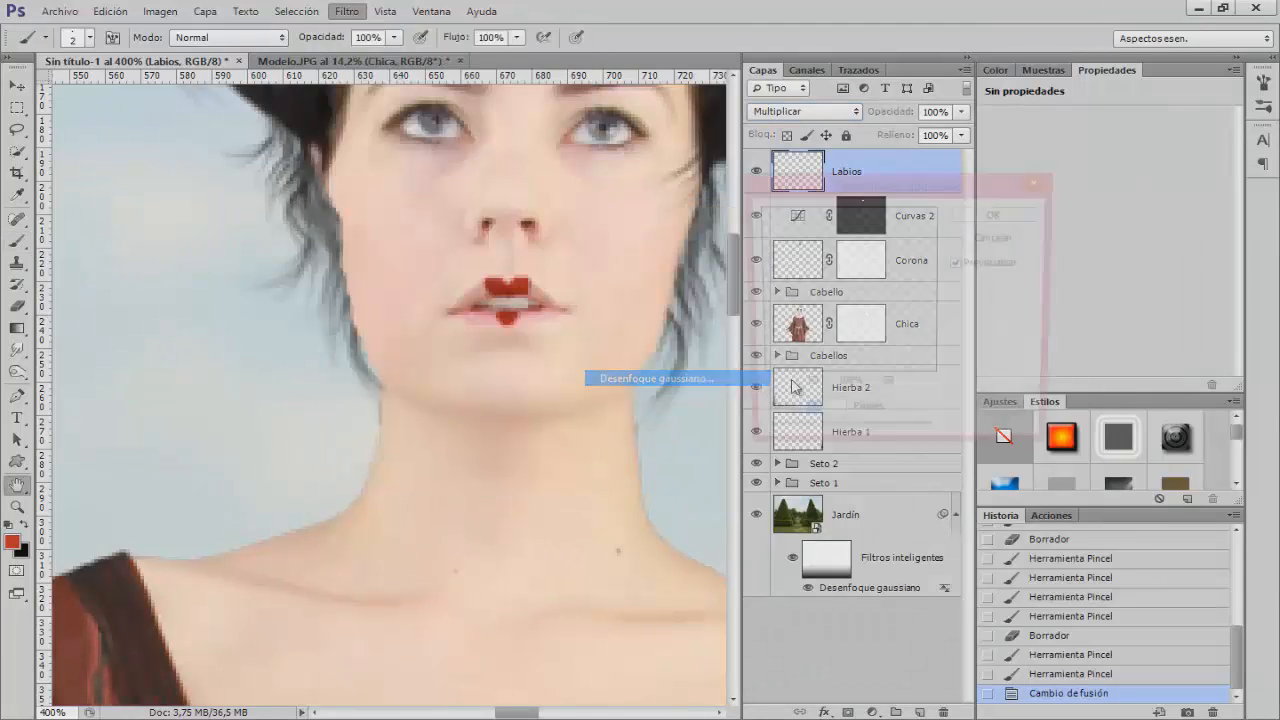
text(1)
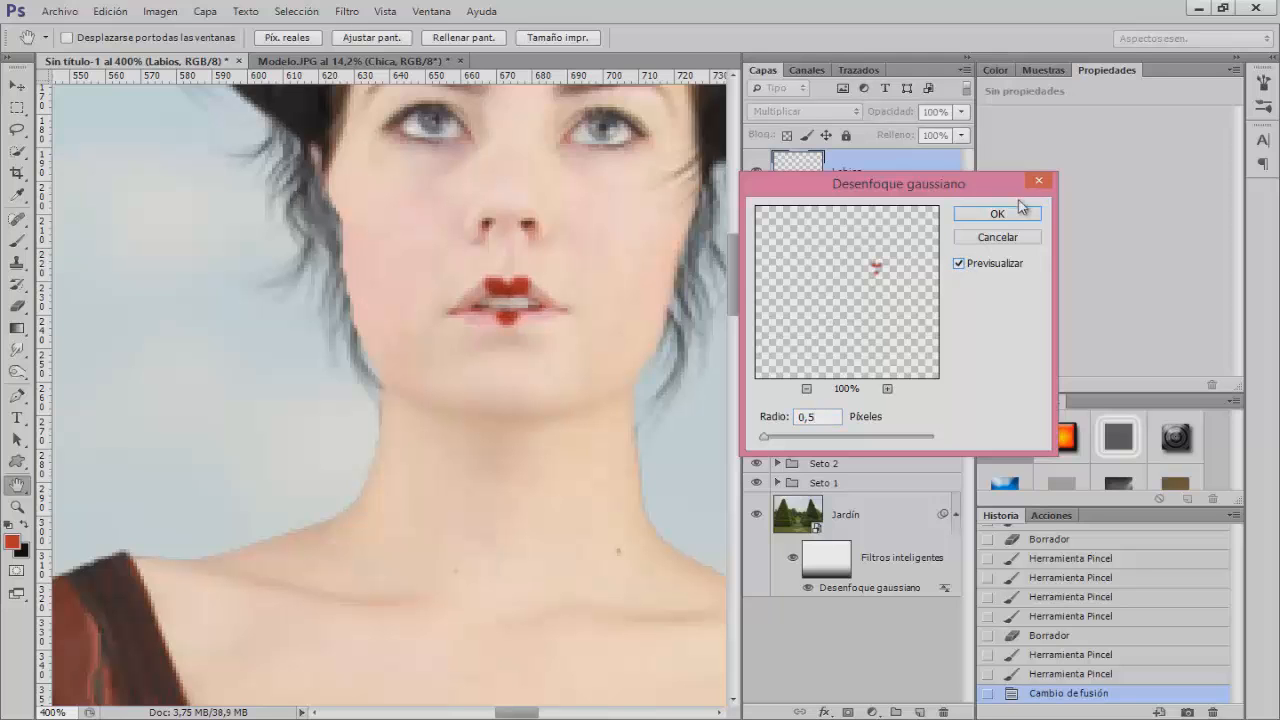
click(966, 214)
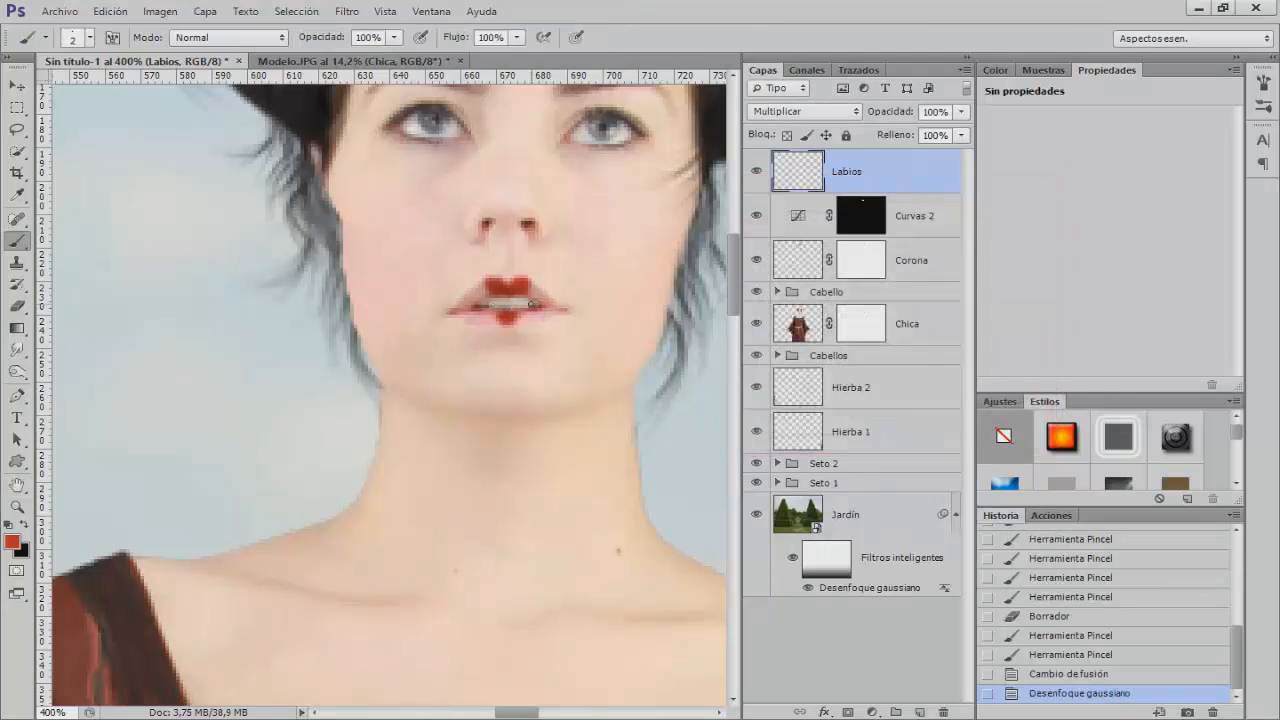
key(ctrl+0)
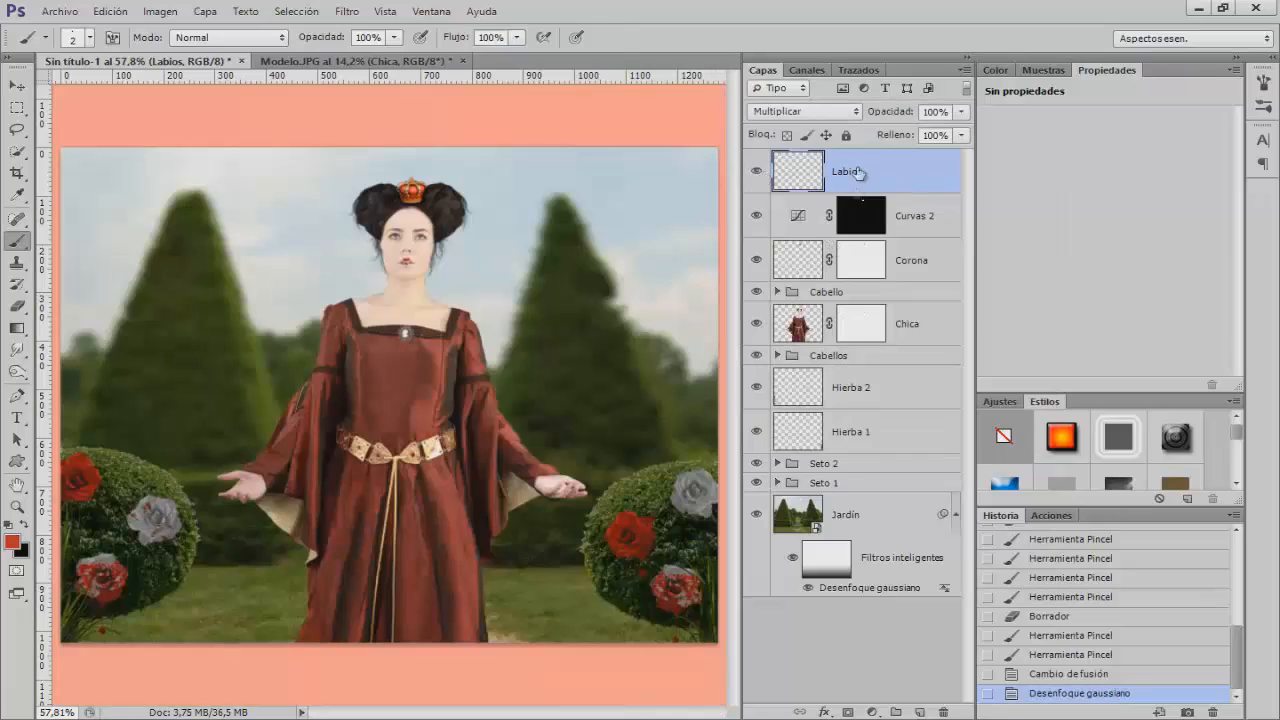
drag(900, 118, 889, 118)
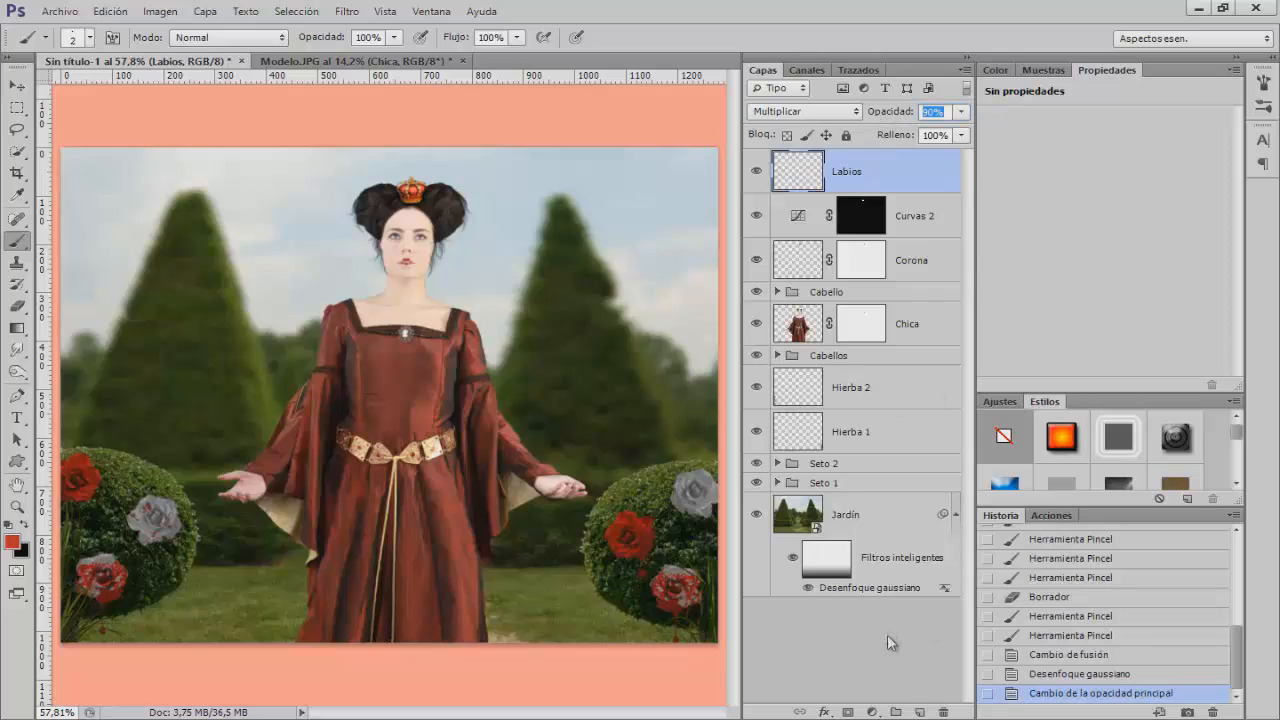
Create a new layer above Labios and name it Ojos
click(918, 711)
double_click(845, 171)
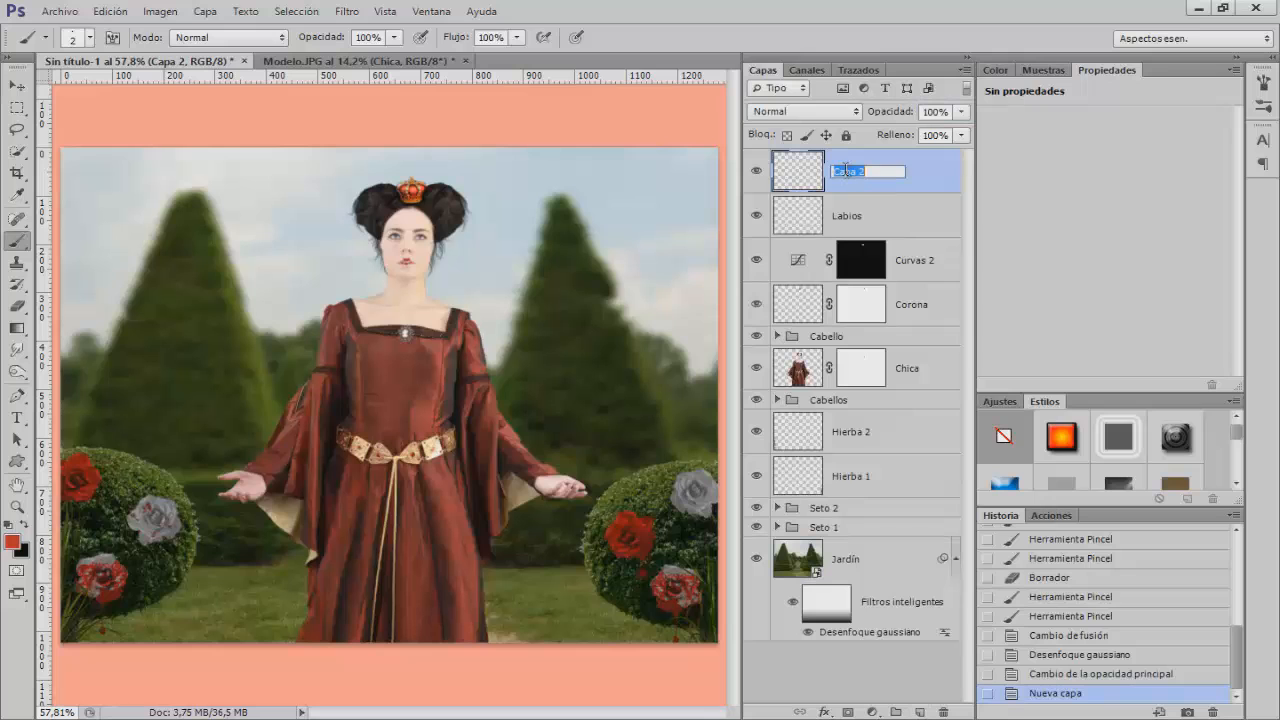
text(Ojos)
key(Return)
Set the foreground colour to blue #5a68bd for the eye make-up
key(ctrl+plus)
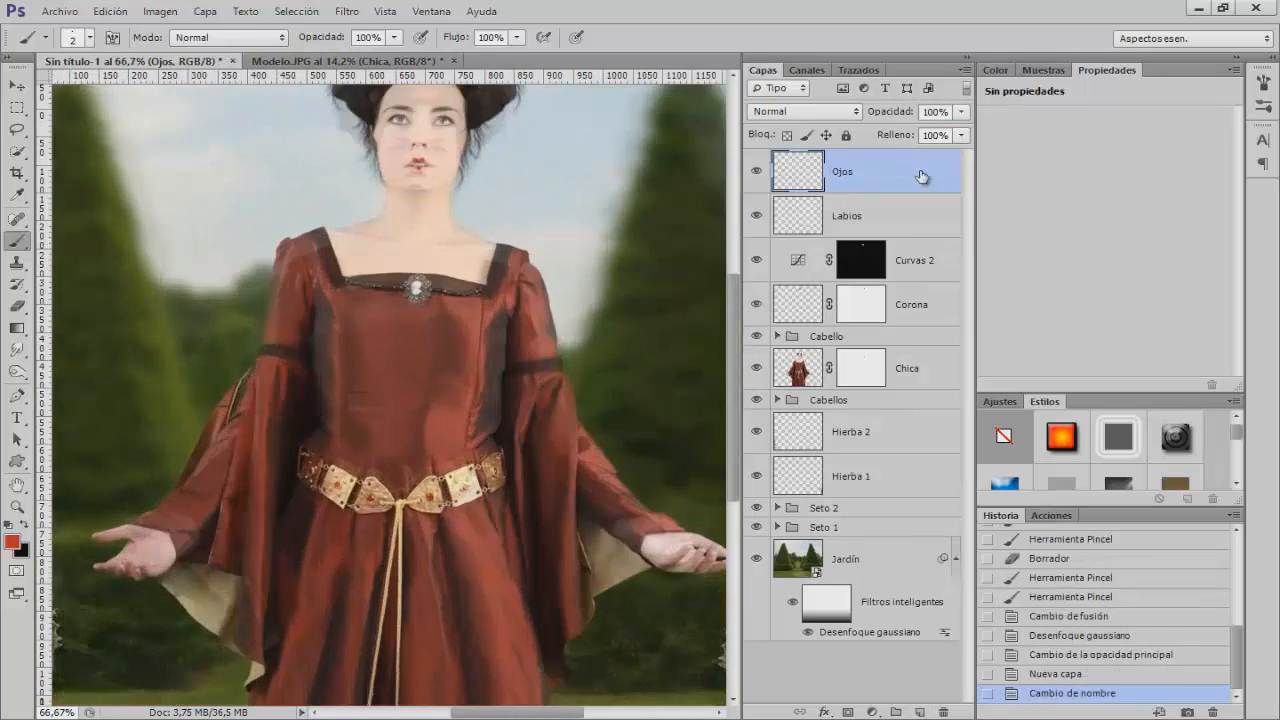
scroll(455, 245, up, 3)
key(ctrl+plus)
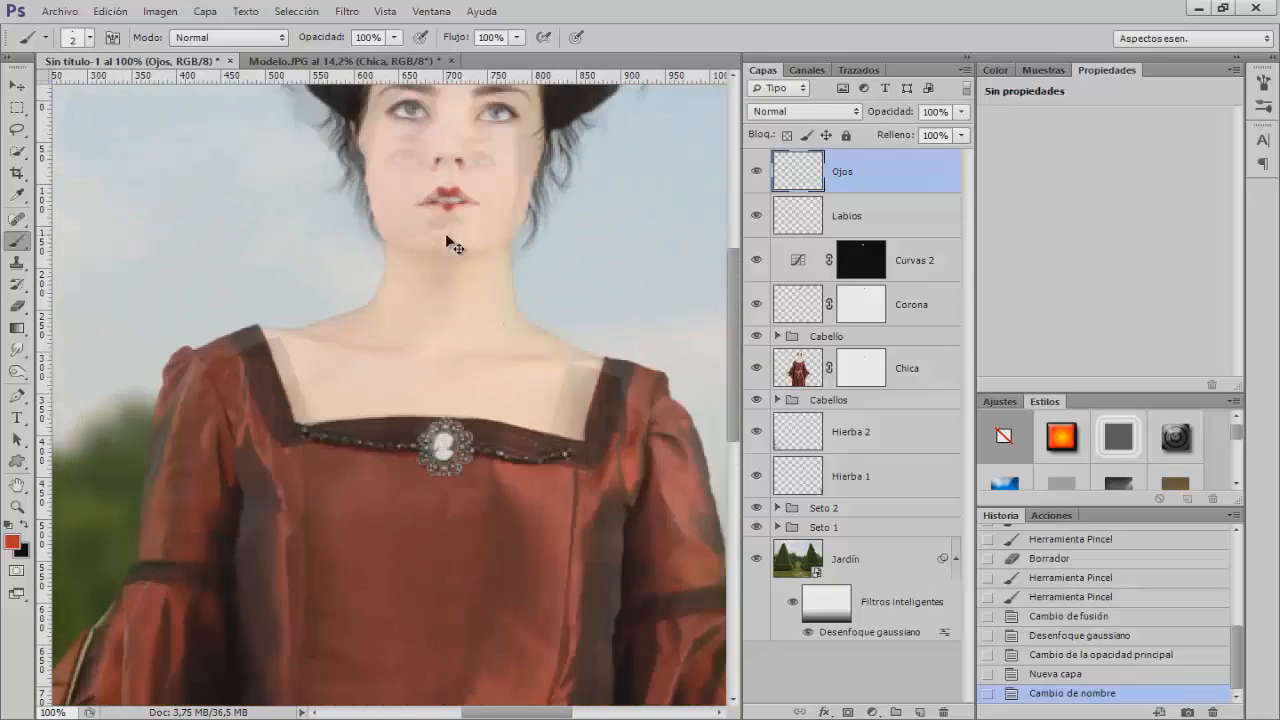
key(ctrl+plus)
scroll(489, 243, up, 3)
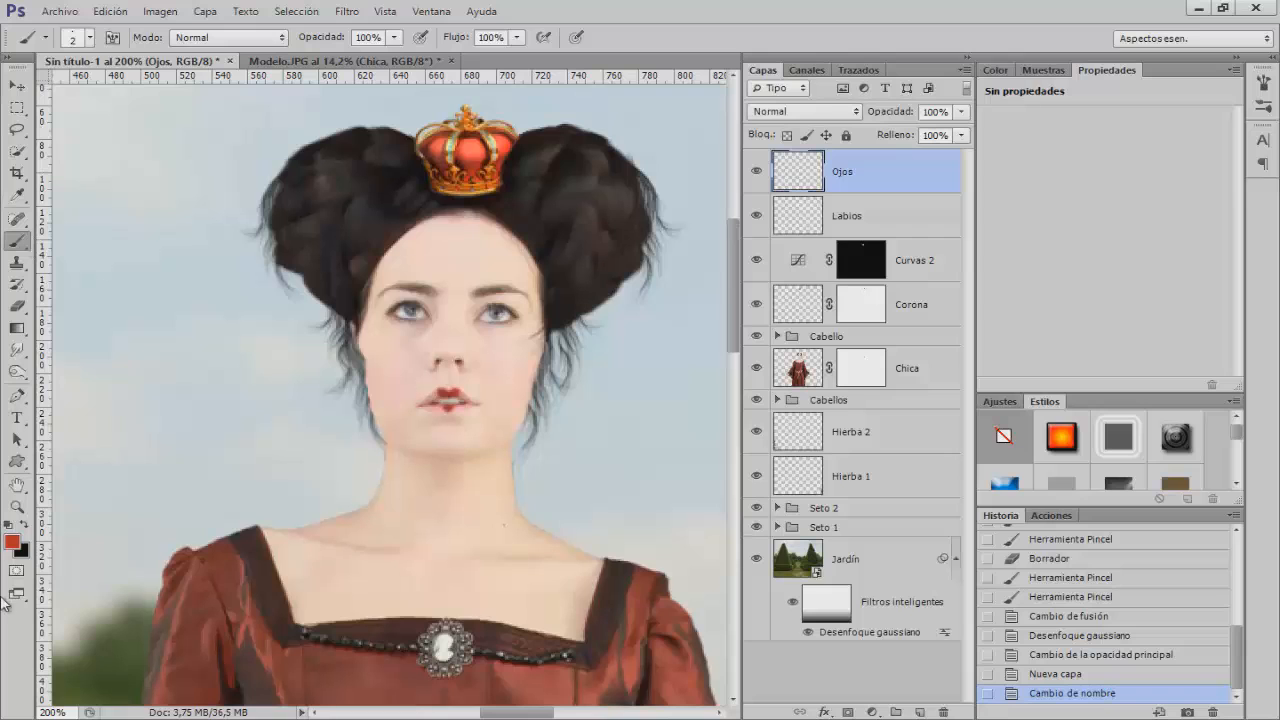
click(10, 545)
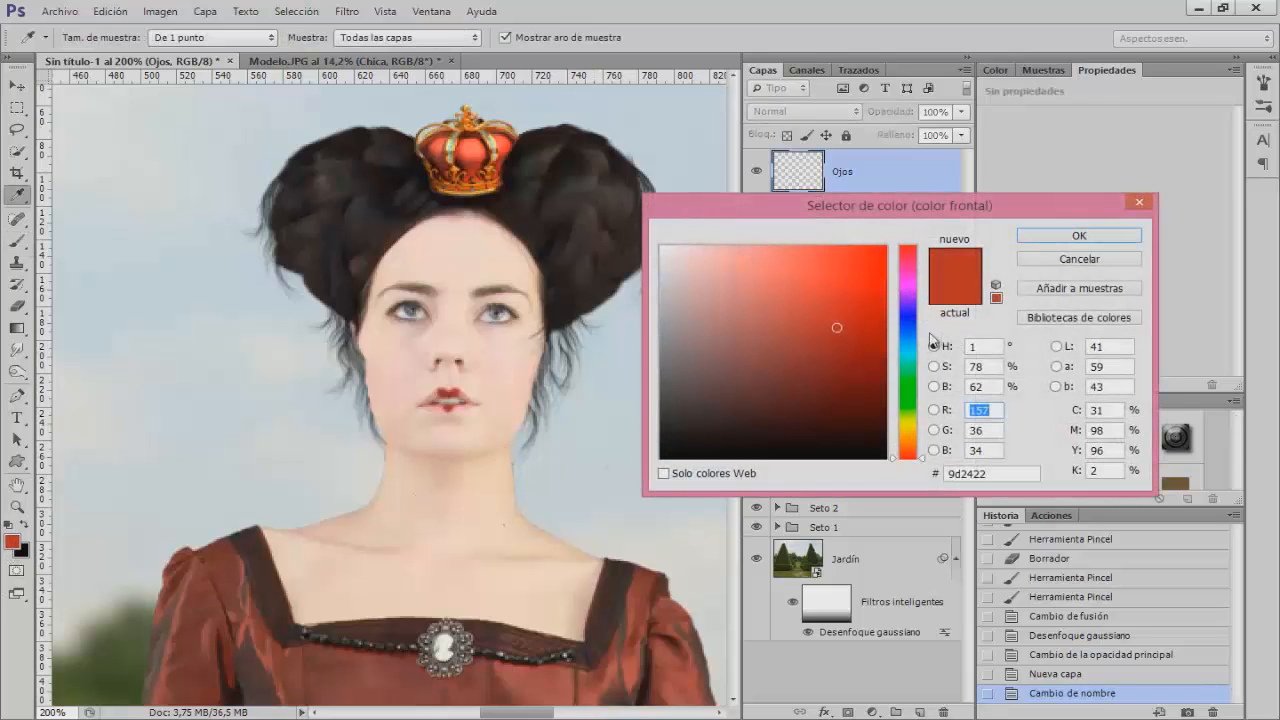
drag(905, 338, 905, 321)
drag(776, 312, 779, 300)
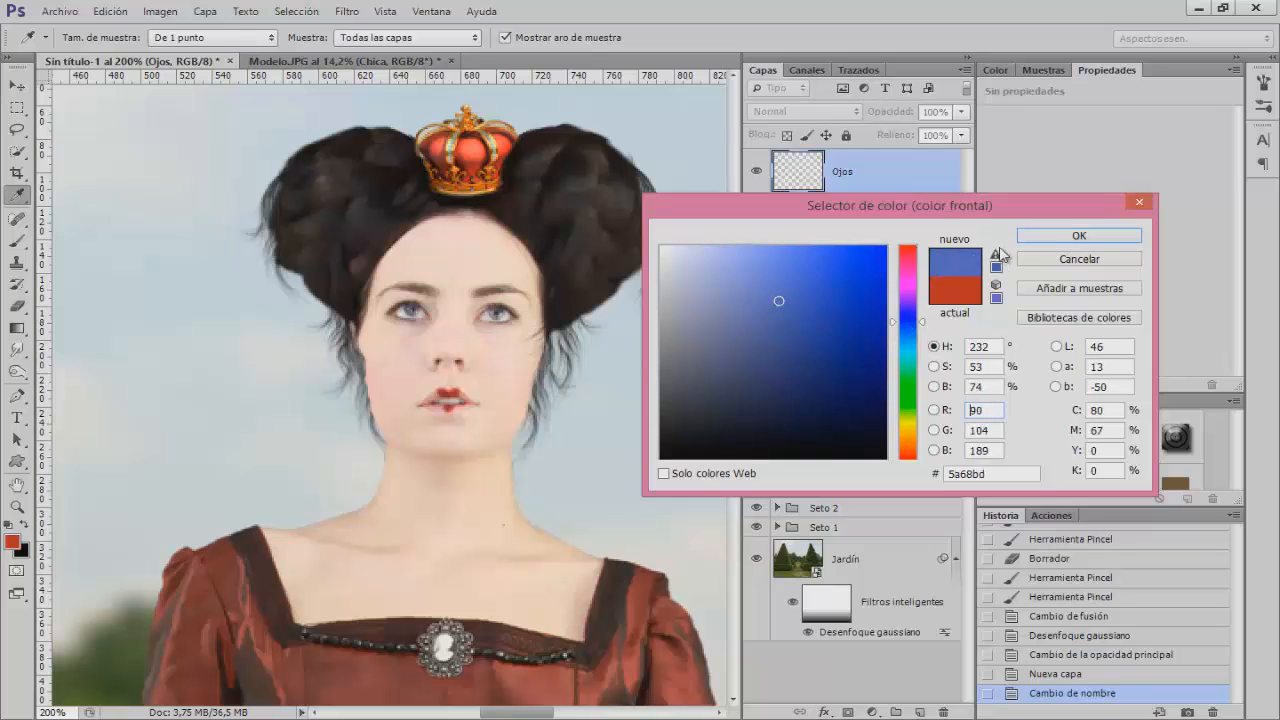
click(1030, 237)
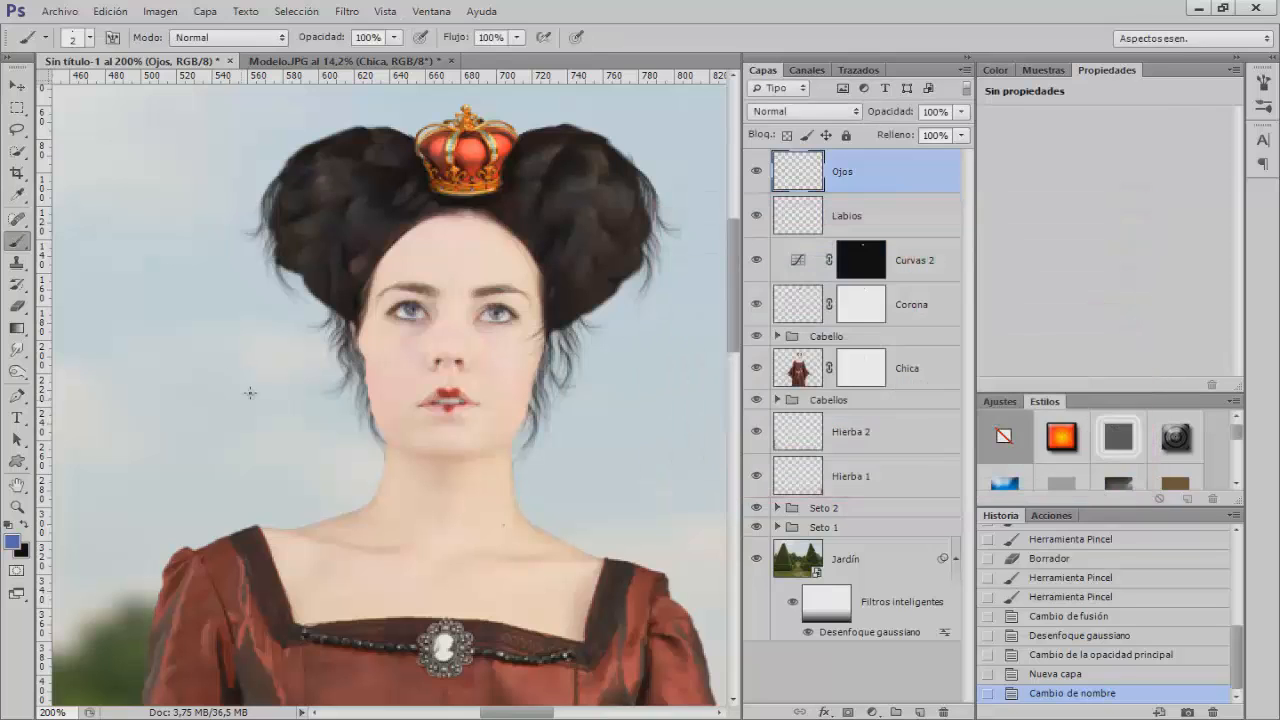
Paint blue eyeshadow around the woman's right eye with a 5 px brush at 30% opacity and compare it with the Ojos layer hidden
alt+right_click(400, 313)
key(ctrl+plus)
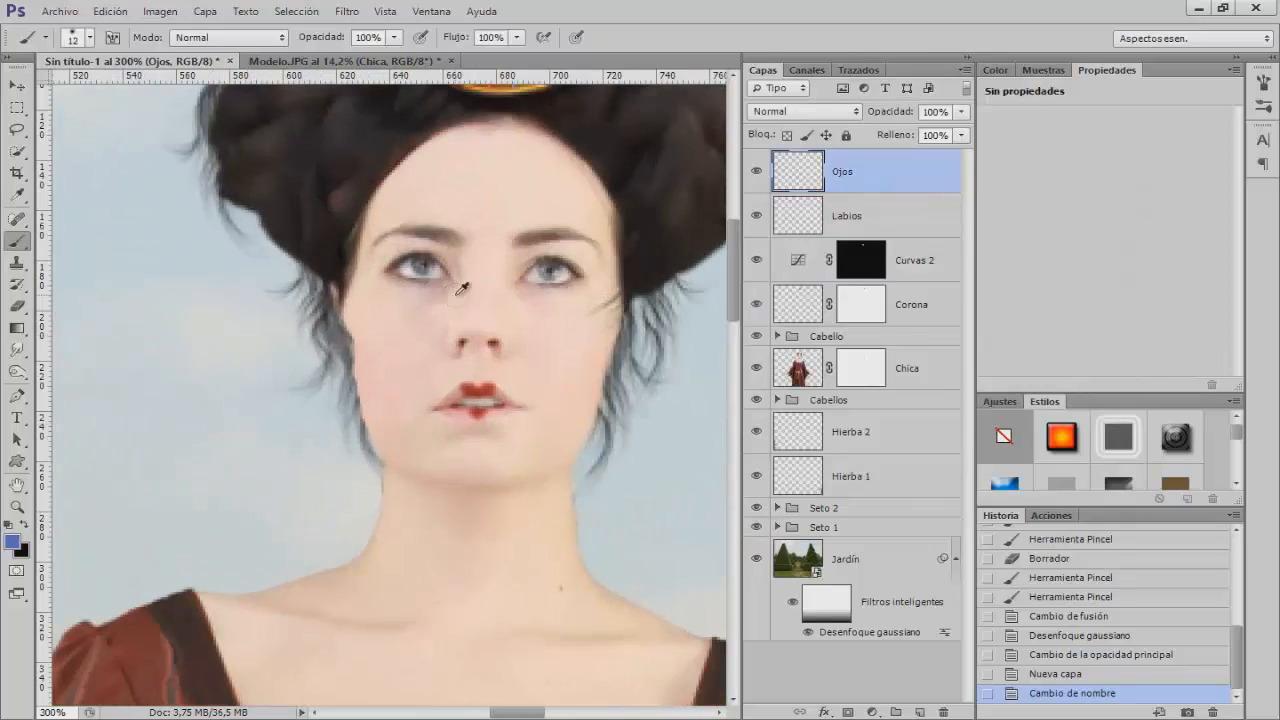
alt+right_click(462, 288)
drag(326, 42, 263, 44)
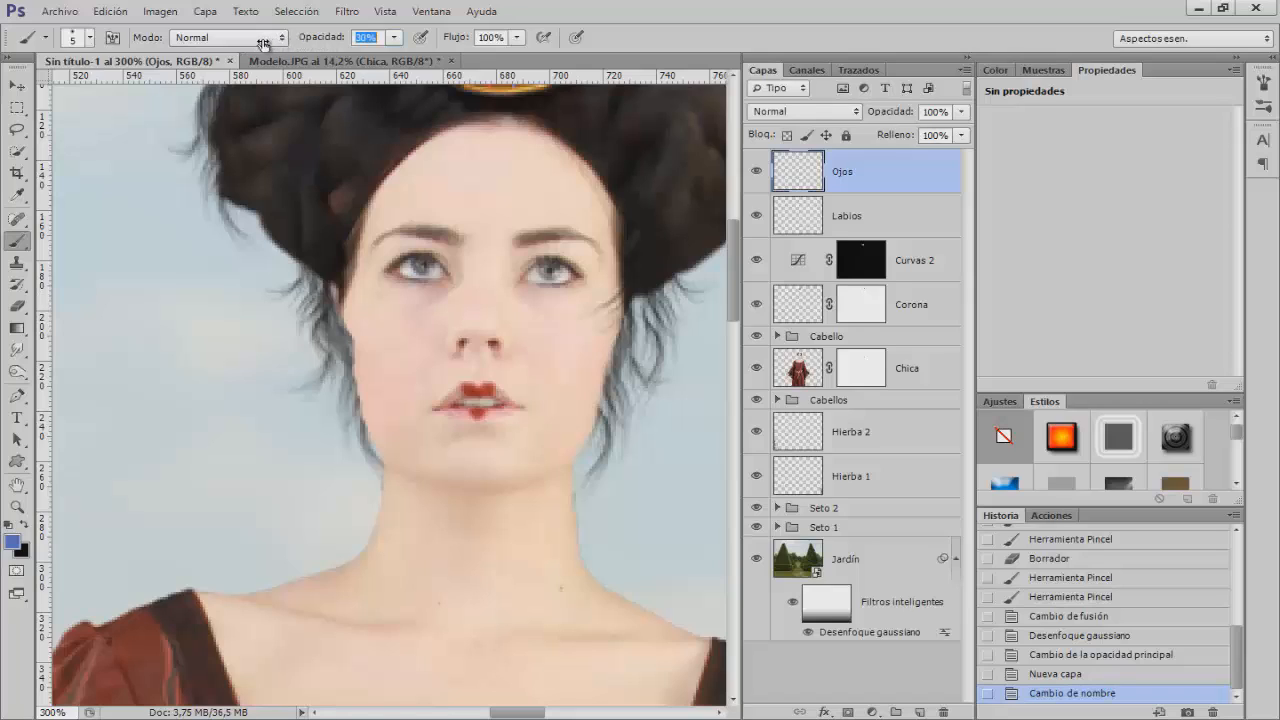
click(432, 236)
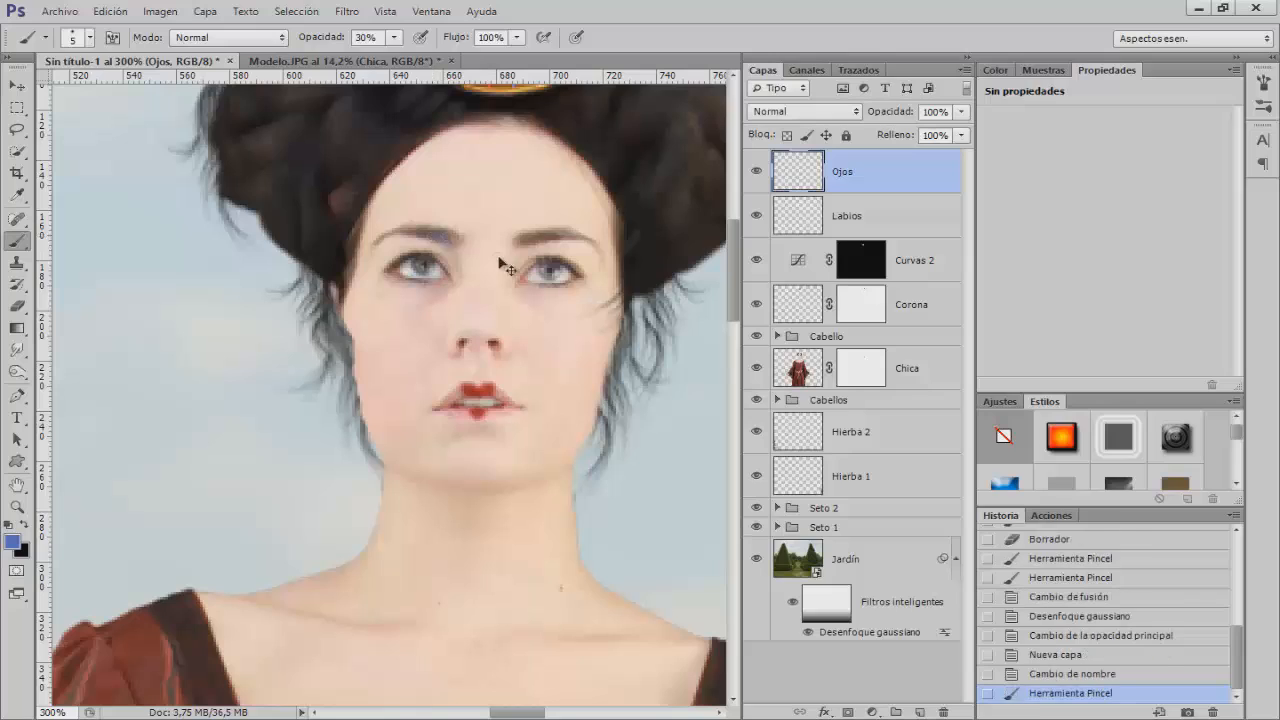
key(ctrl+z)
mouse_move(435, 243)
mouse_down()
mouse_move(376, 249)
mouse_move(383, 264)
mouse_move(416, 247)
mouse_up()
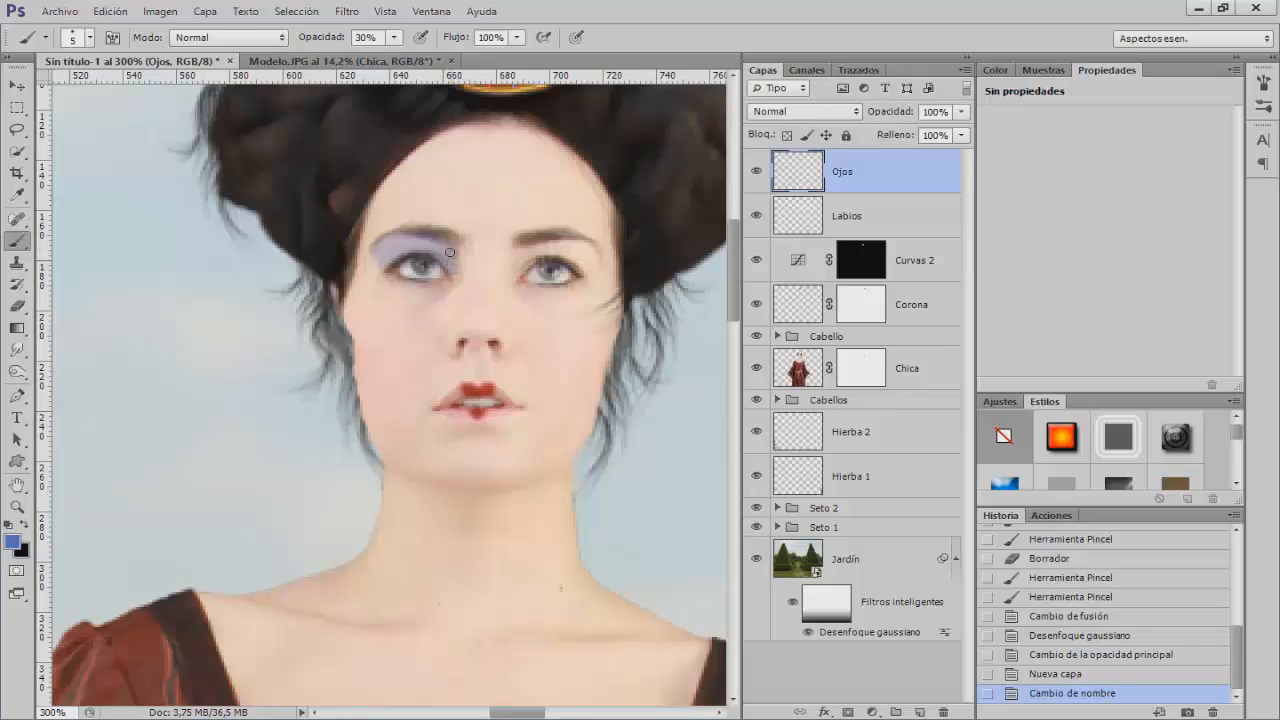
drag(450, 246, 449, 252)
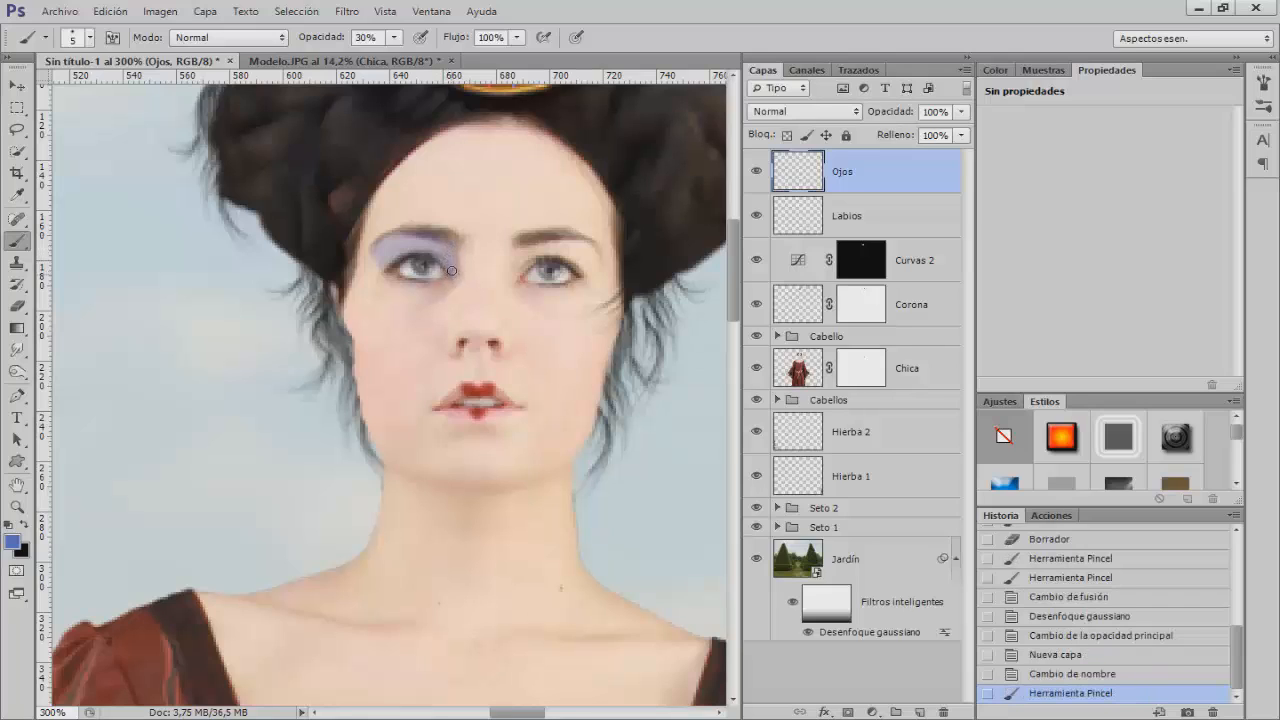
click(452, 270)
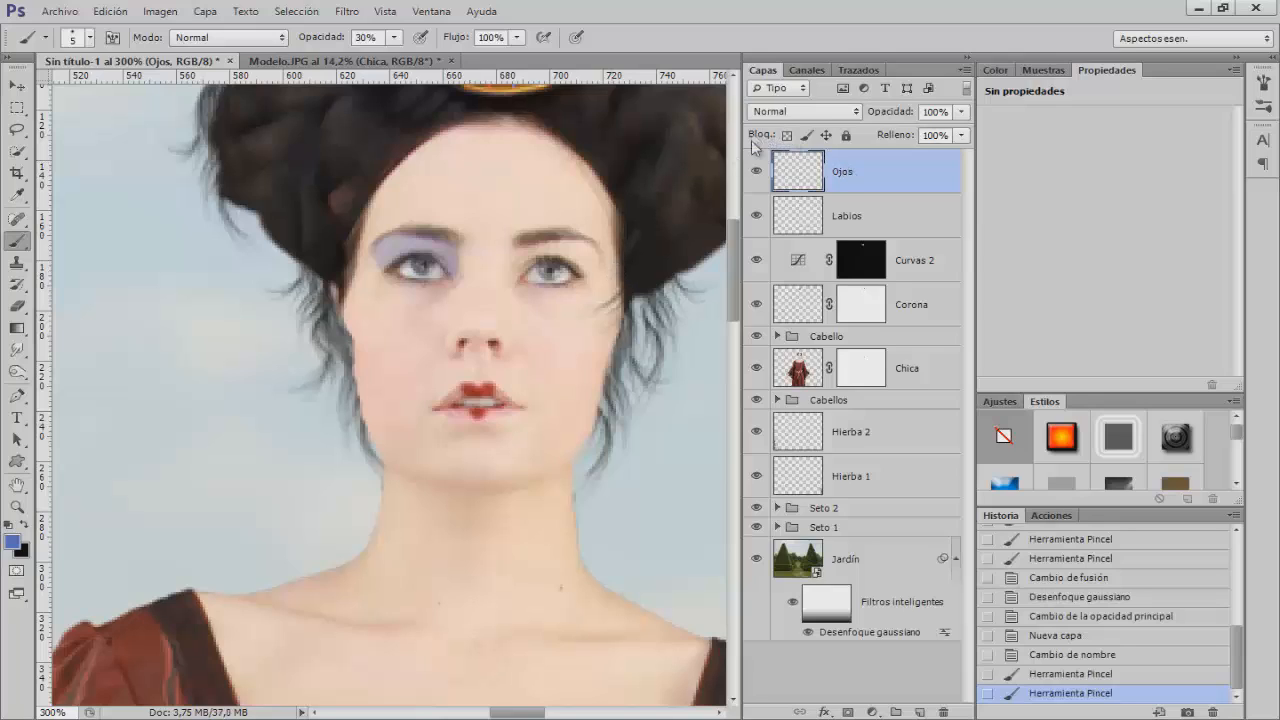
click(757, 171)
click(757, 171)
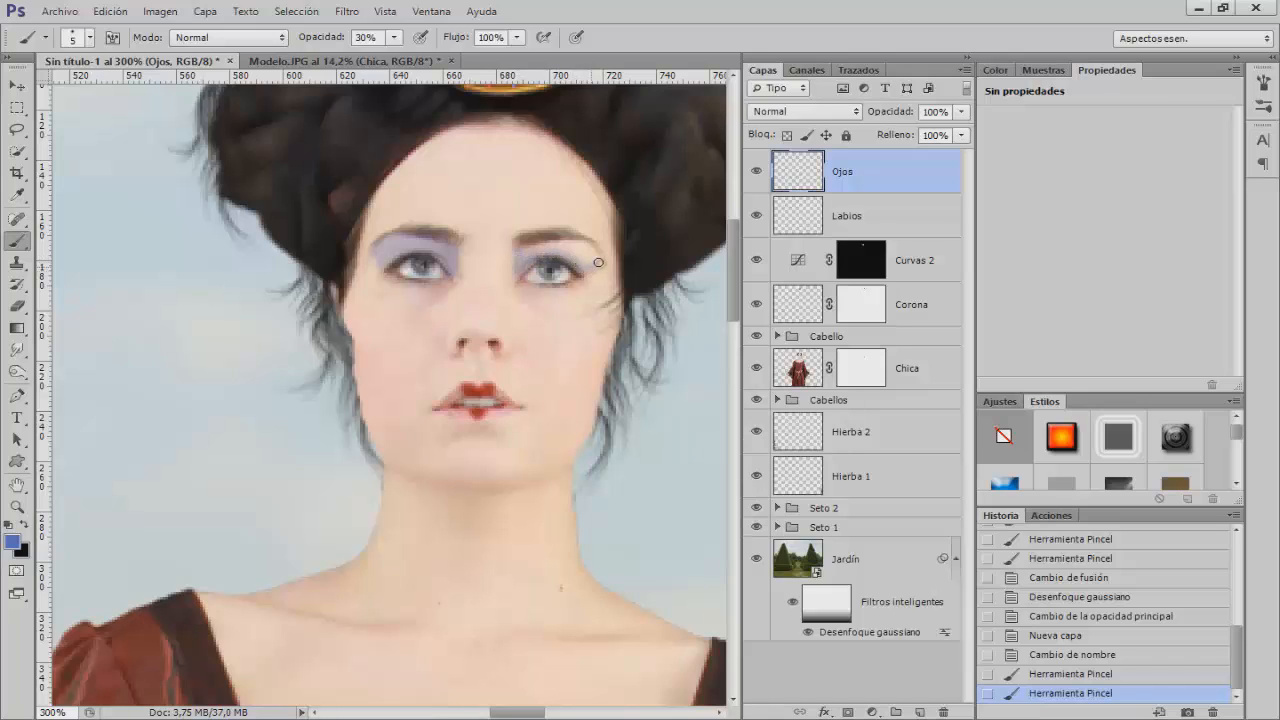
Paint blue eyeshadow around the woman's left eye and reapply the last Gaussian Blur to the Ojos layer
drag(598, 262, 589, 244)
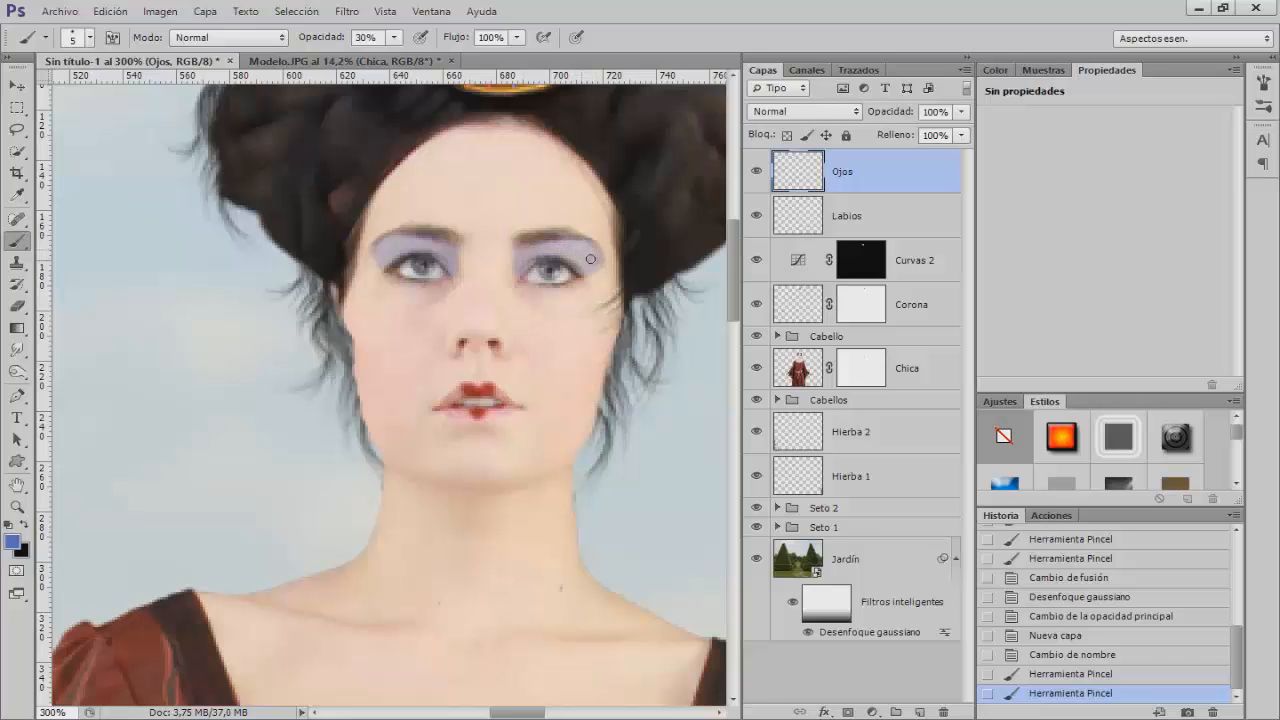
drag(590, 259, 538, 246)
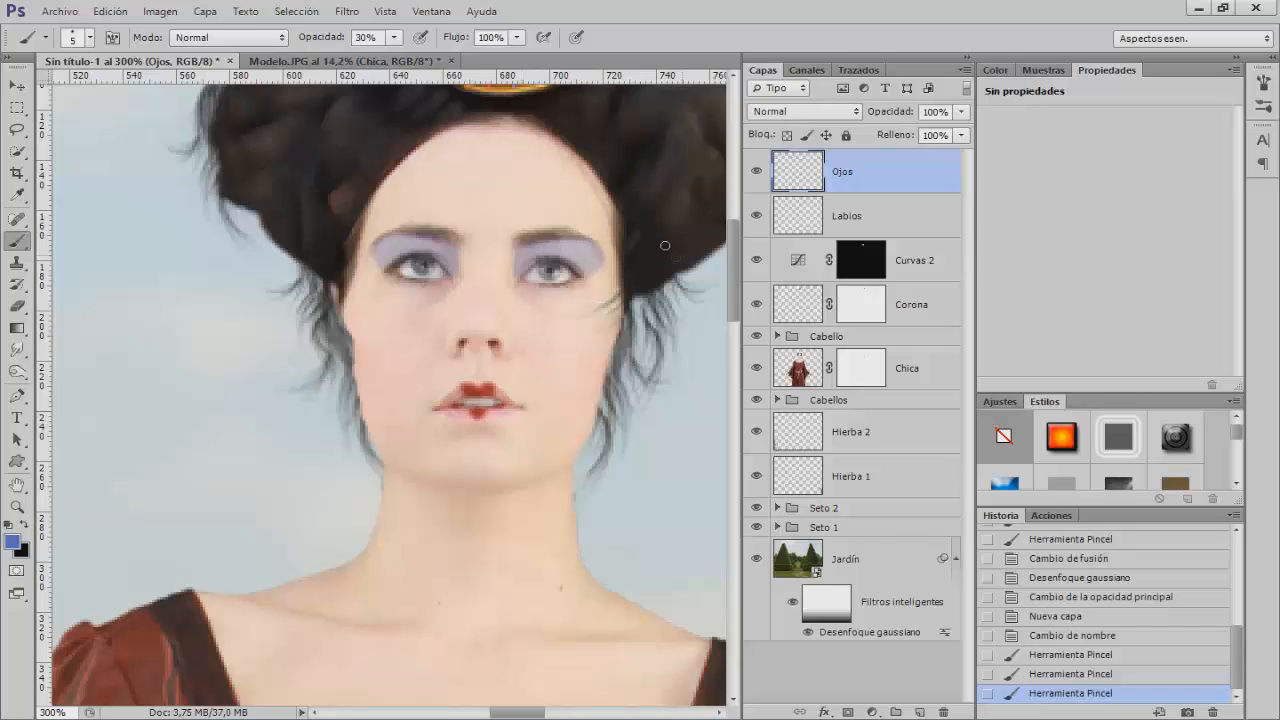
click(347, 11)
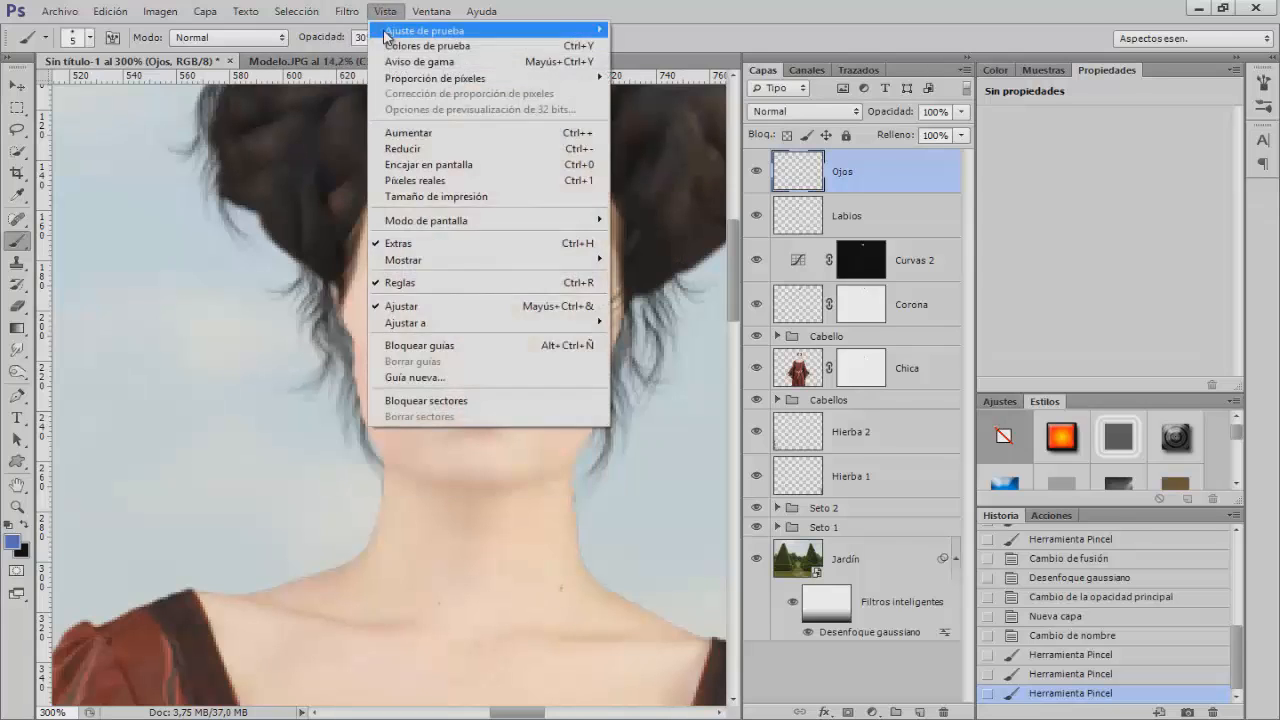
mouse_move(350, 12)
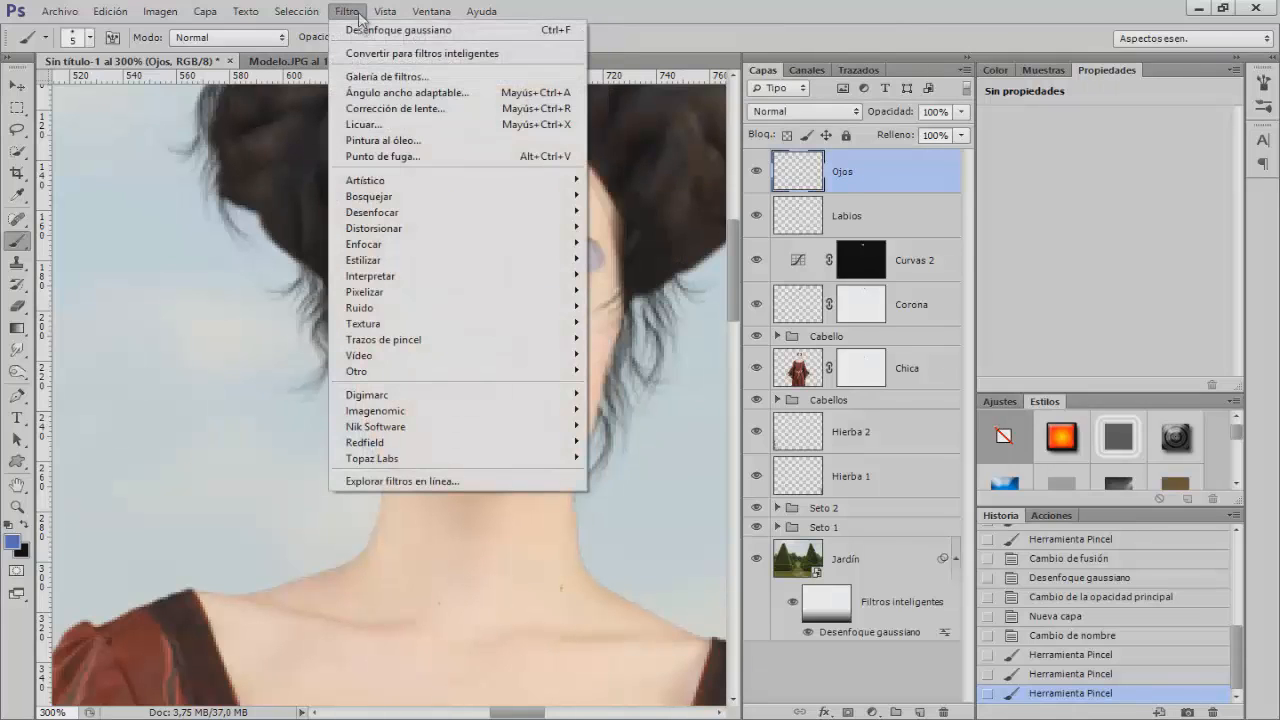
click(490, 33)
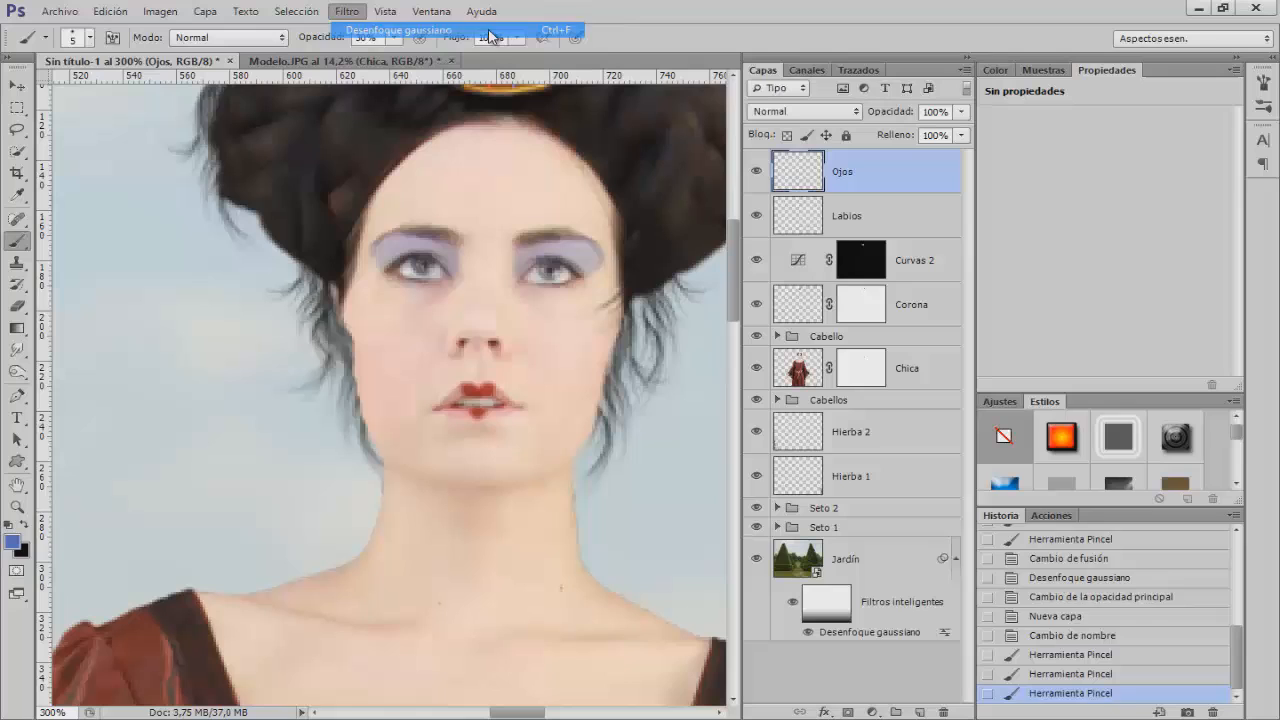
Try several blend modes on the Ojos layer, settle on Multiplicar, and compare the face with the layer hidden
double_click(795, 114)
key(Down)
key(Down)
key(Down)
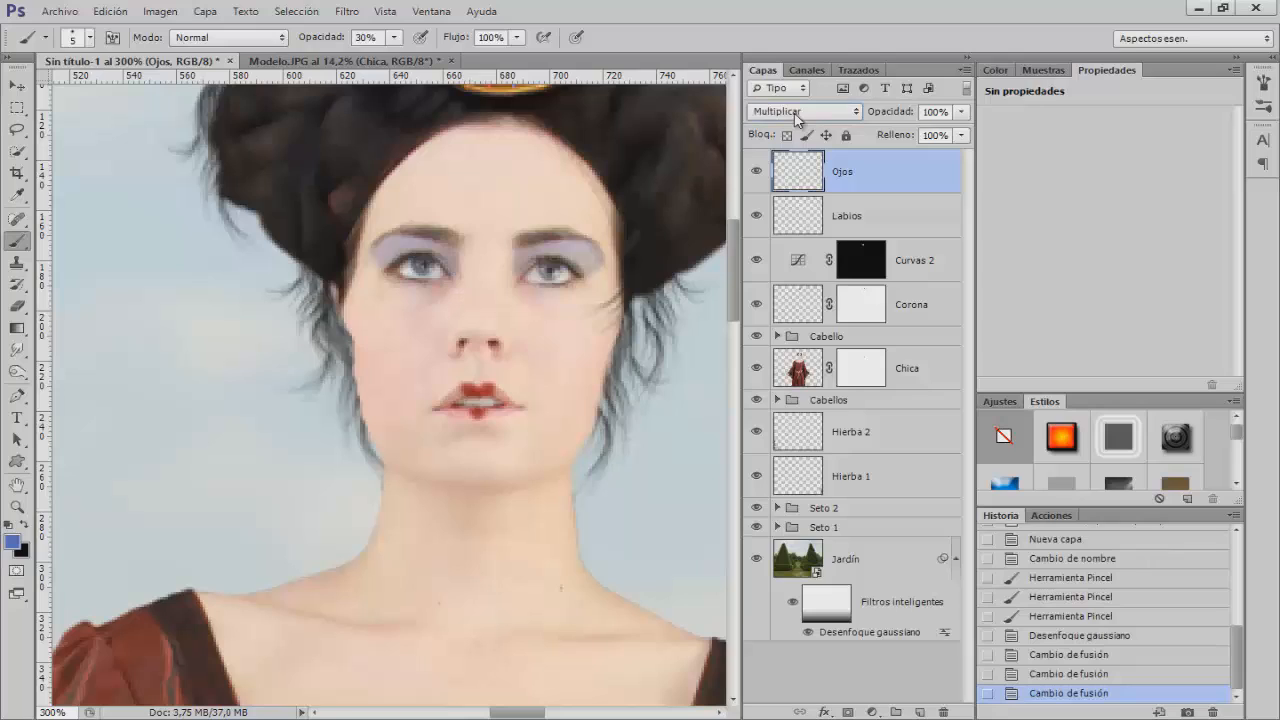
key(Down)
key(Down)
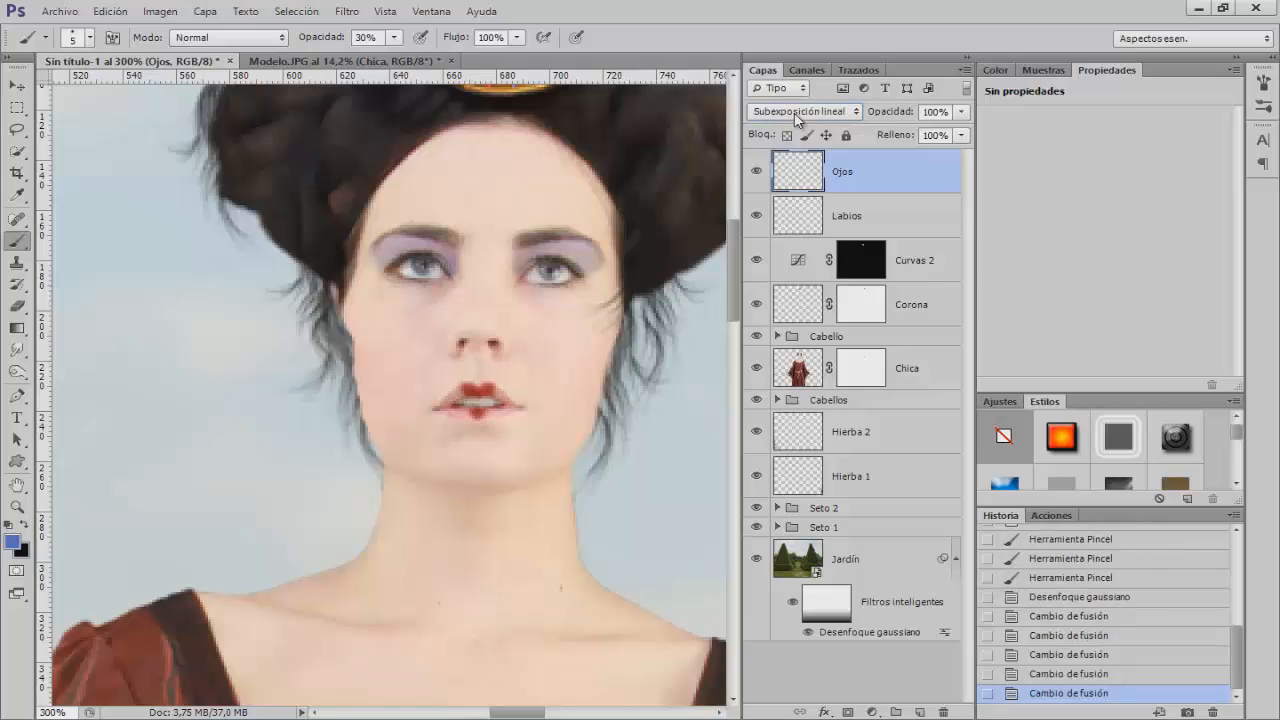
key(Down)
key(Down)
key(Down)
key(Down)
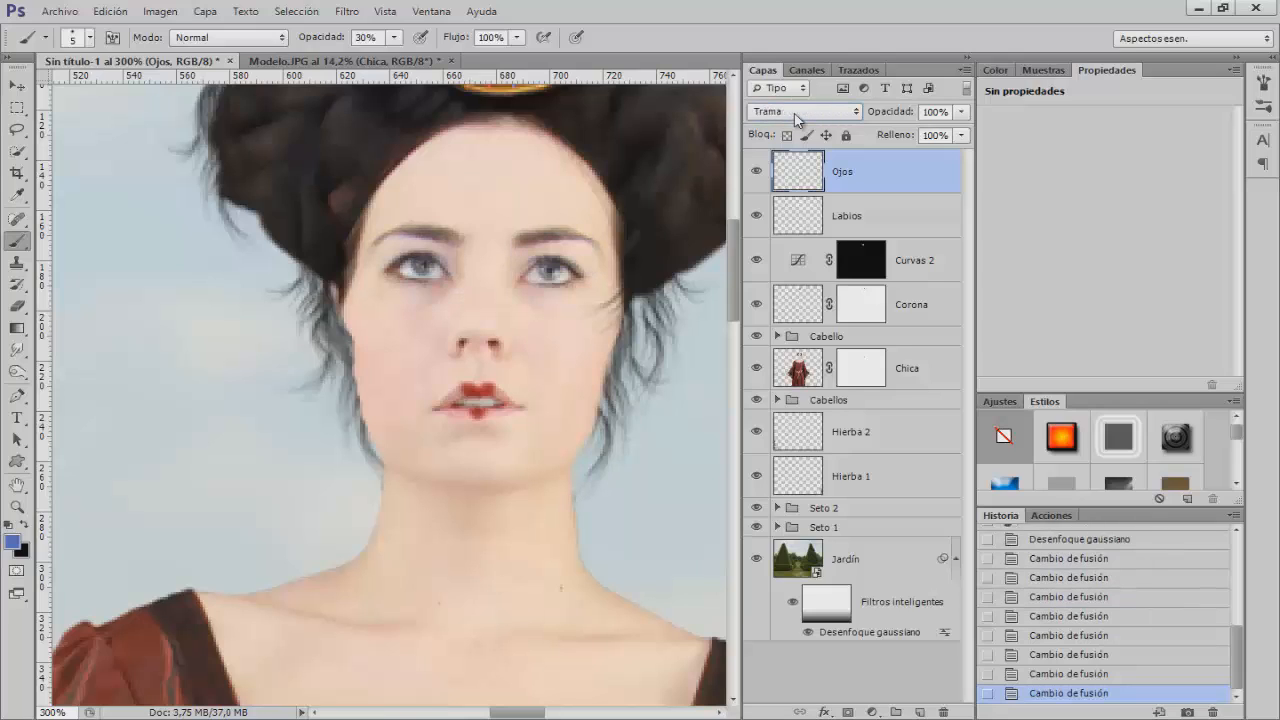
key(Down)
click(795, 114)
click(804, 186)
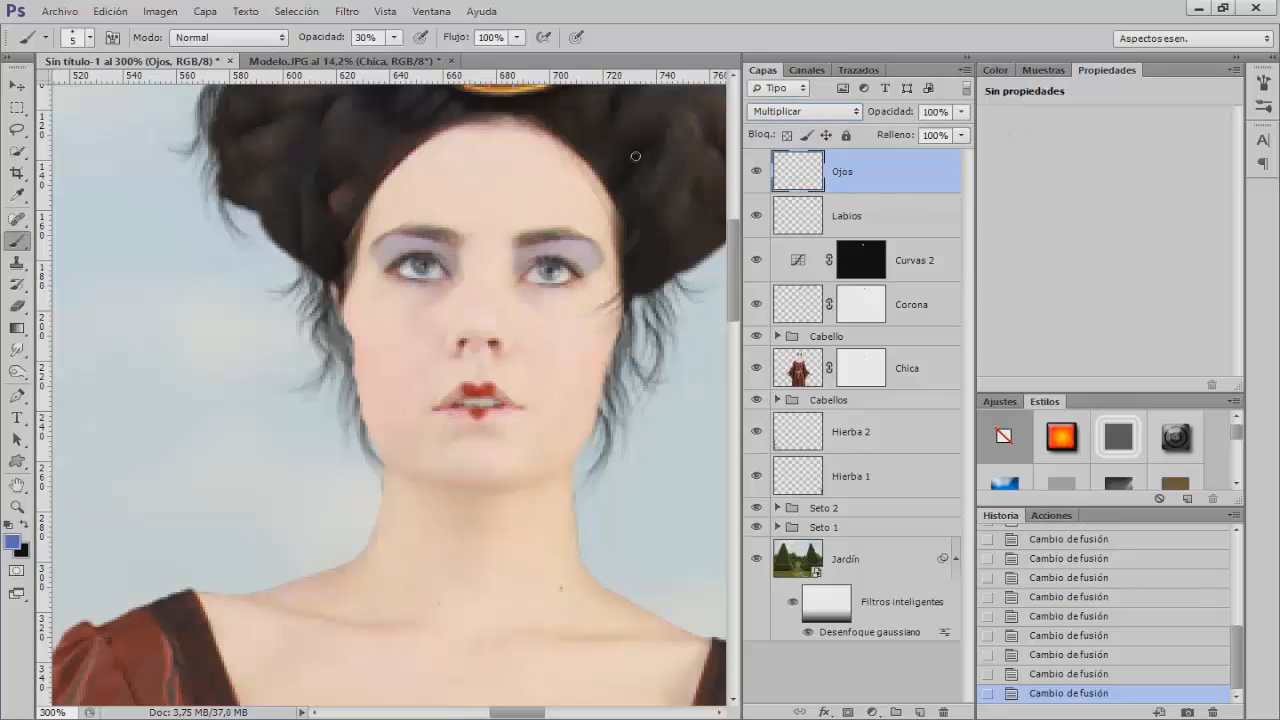
click(757, 172)
click(757, 172)
Create a new layer above Ojos and choose the 872 px eyelash brush preset
click(921, 712)
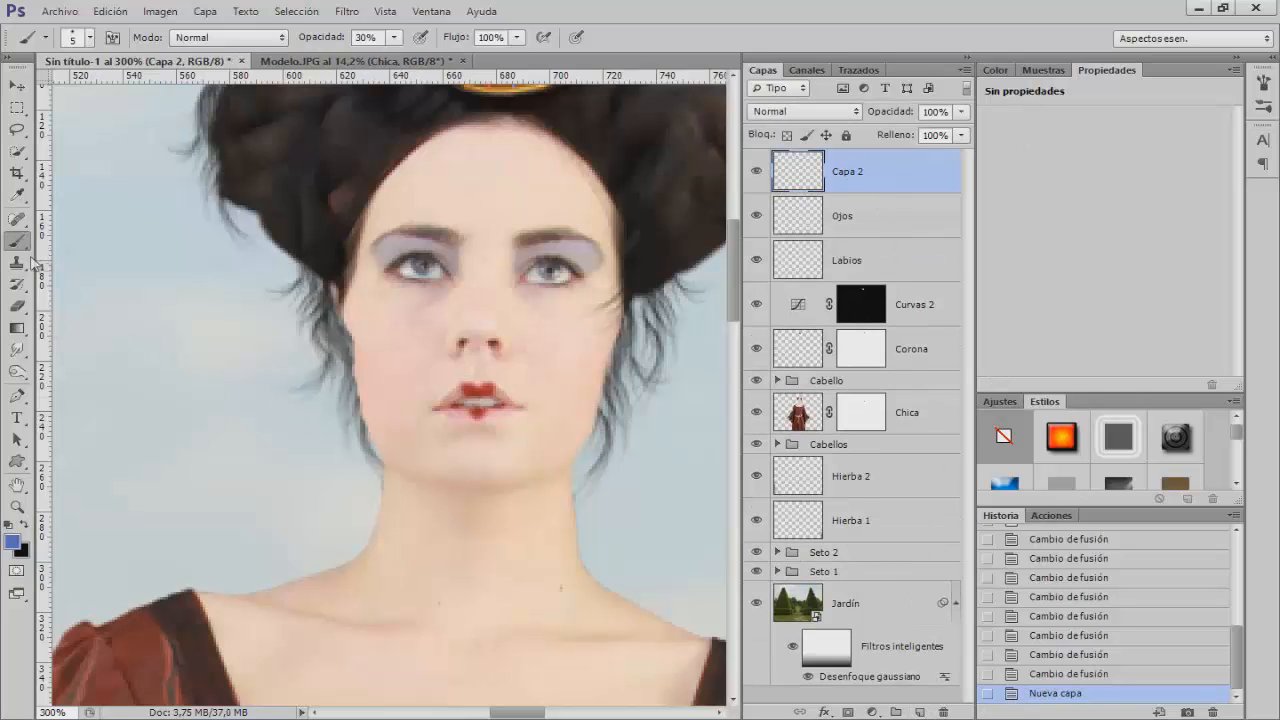
right_click(249, 334)
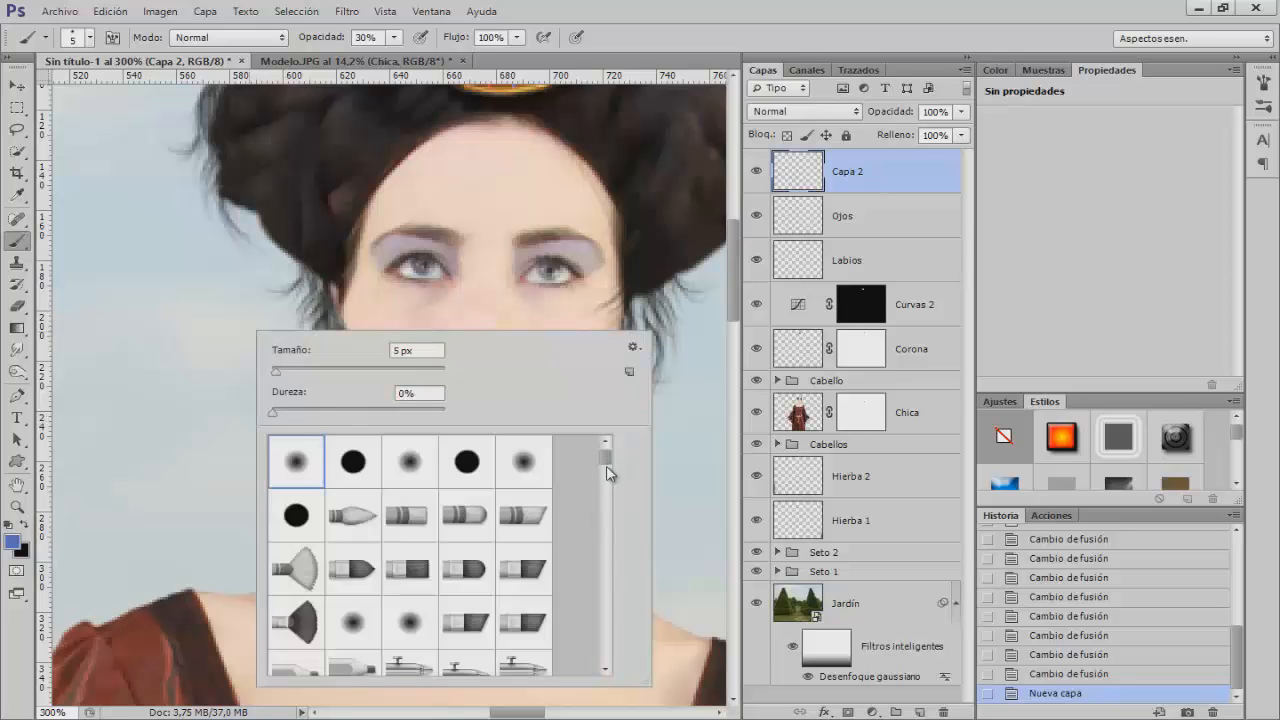
mouse_move(606, 460)
mouse_down()
mouse_move(609, 650)
mouse_move(622, 608)
mouse_up()
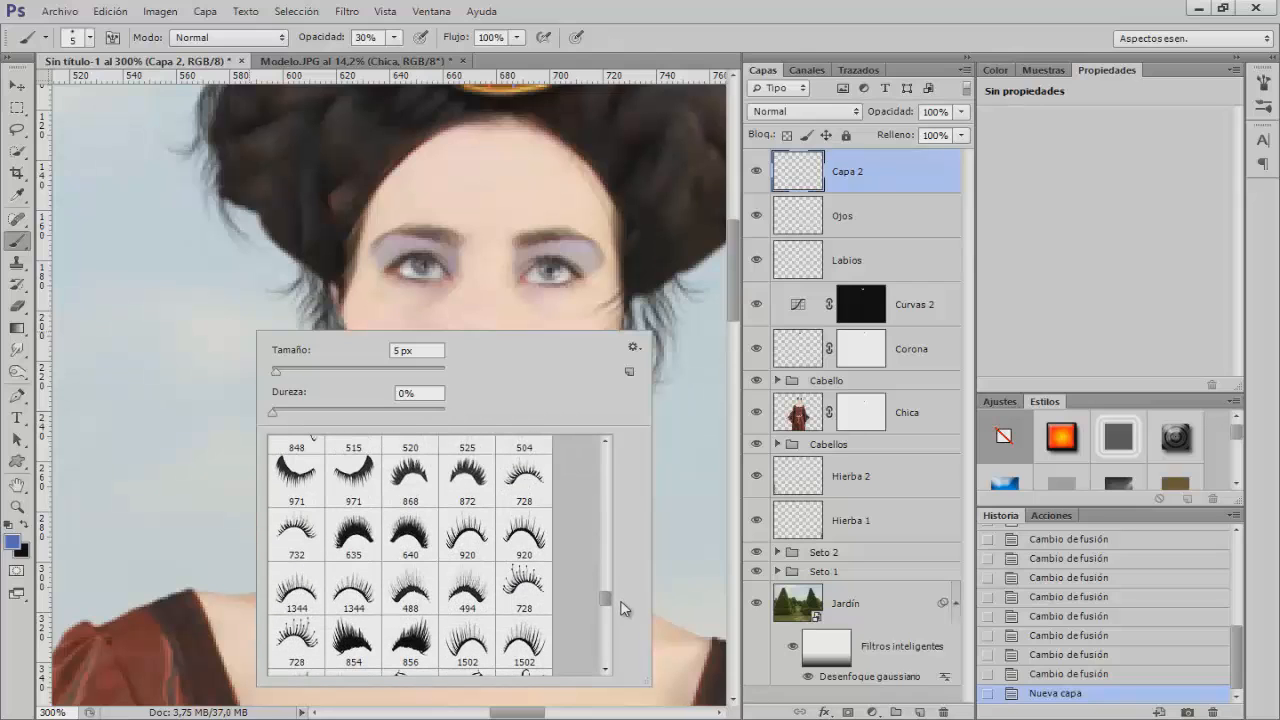
scroll(620, 607, up, 1)
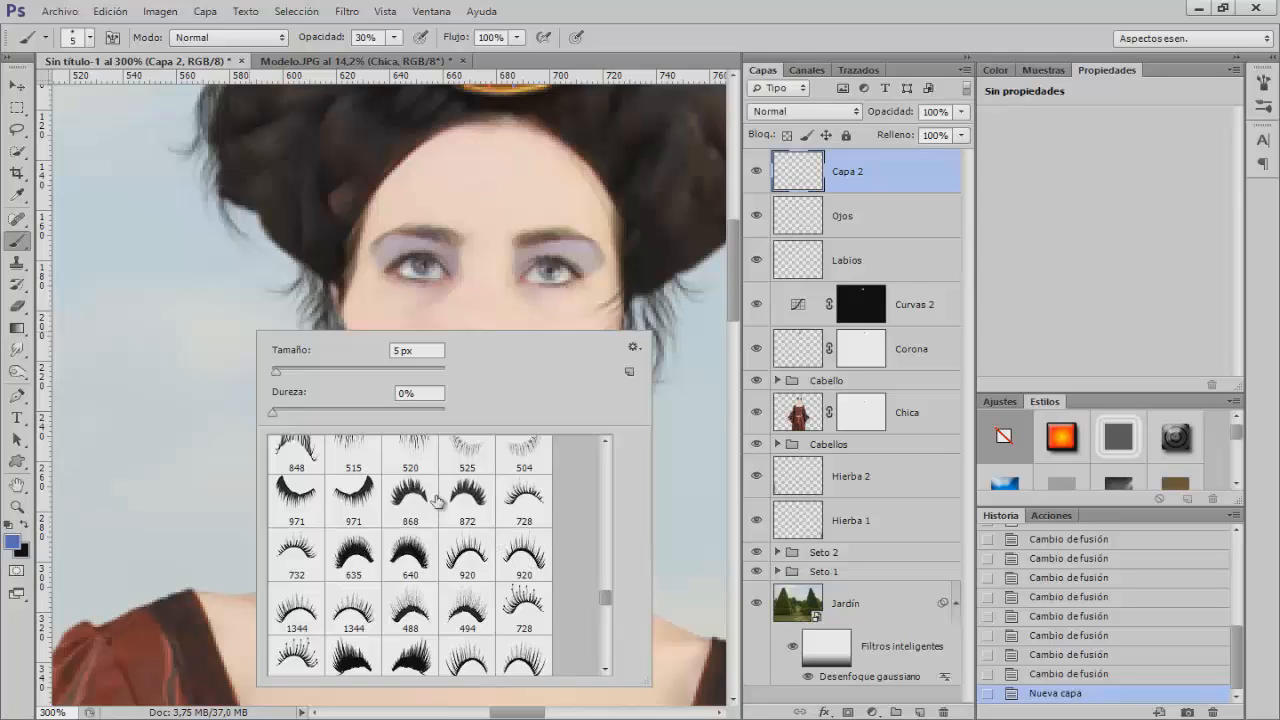
click(479, 497)
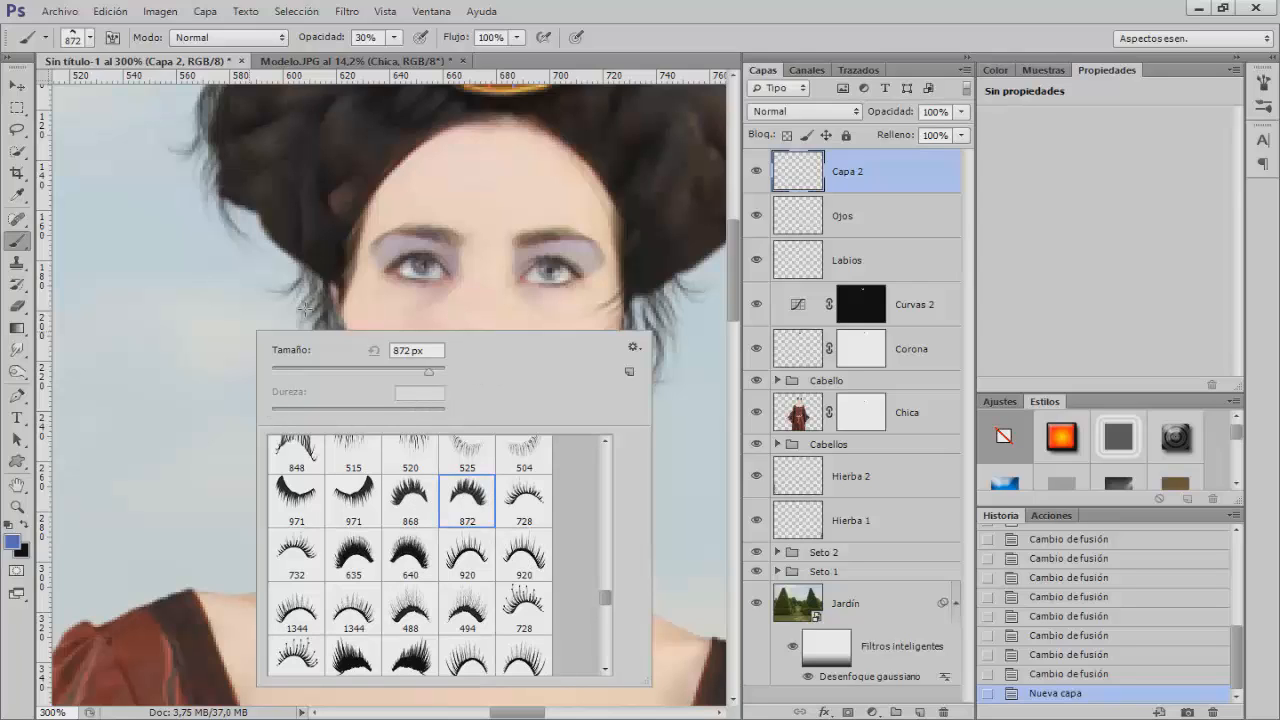
Stamp eyelashes twice over the woman's left eye at 33 px and 100% opacity, in a dark colour sampled from her hair
click(337, 369)
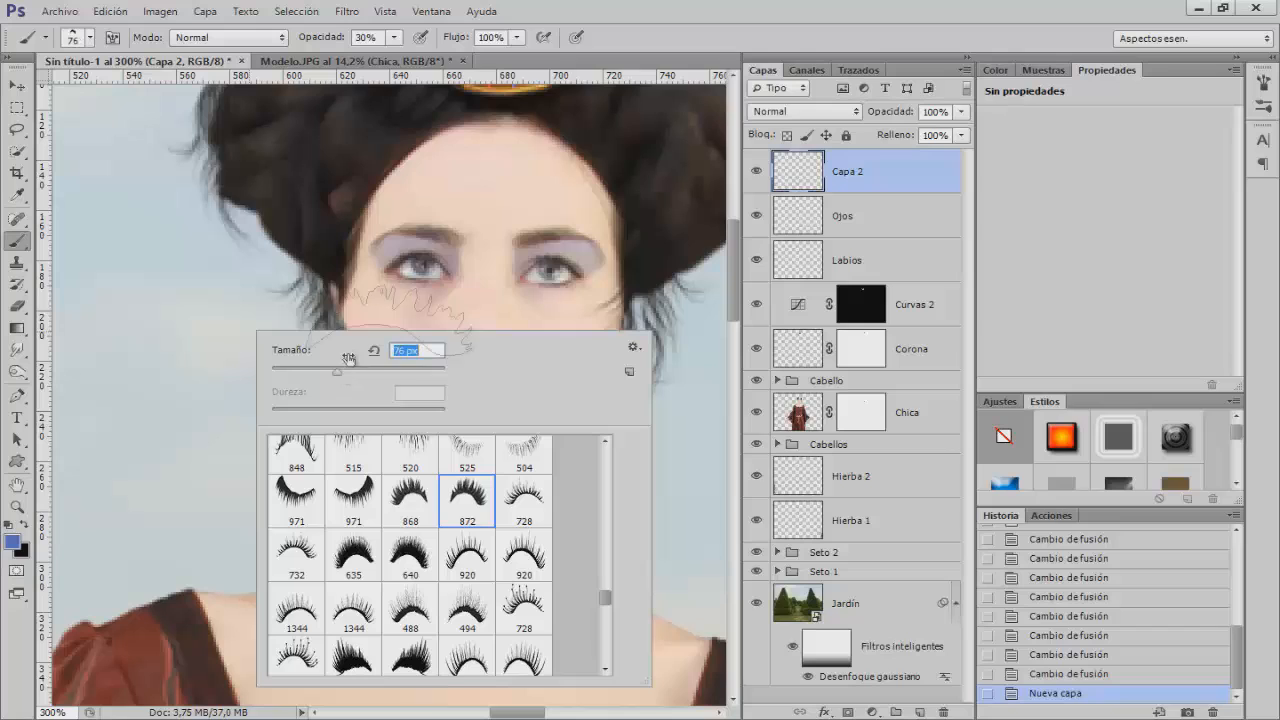
alt+right_click(469, 290)
drag(435, 288, 393, 294)
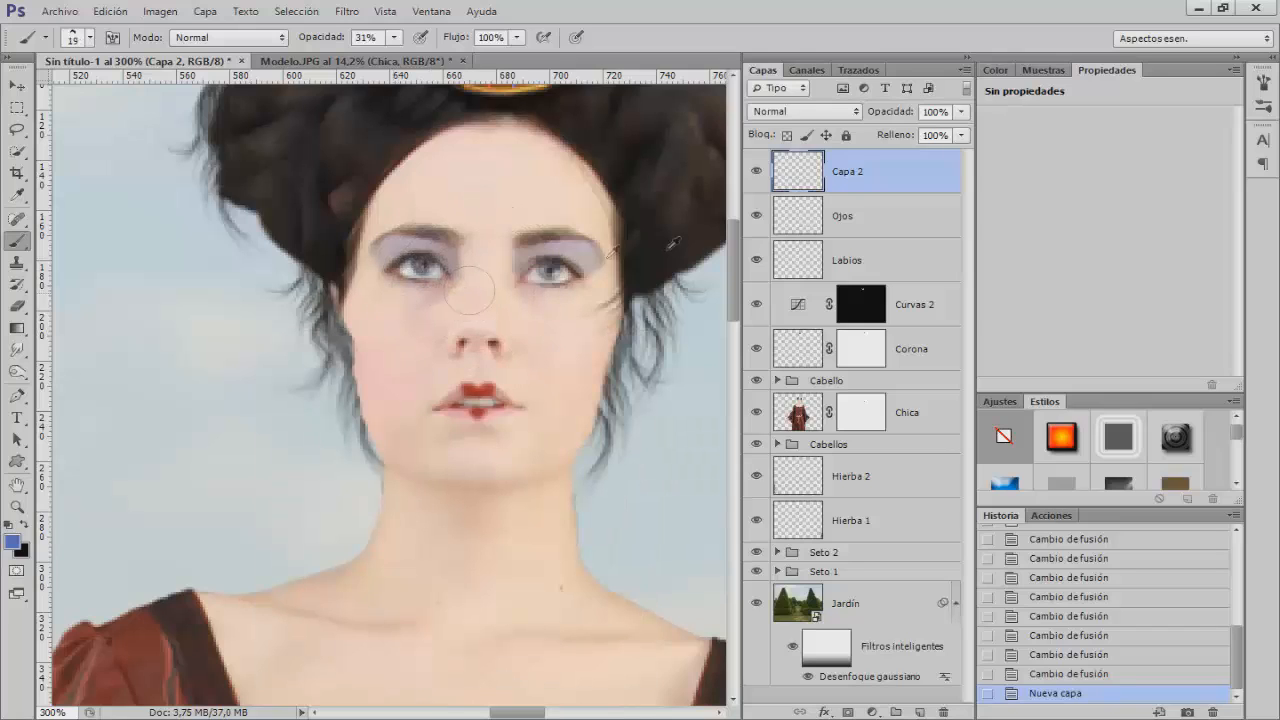
alt+click(672, 172)
drag(562, 258, 583, 254)
drag(321, 39, 593, 33)
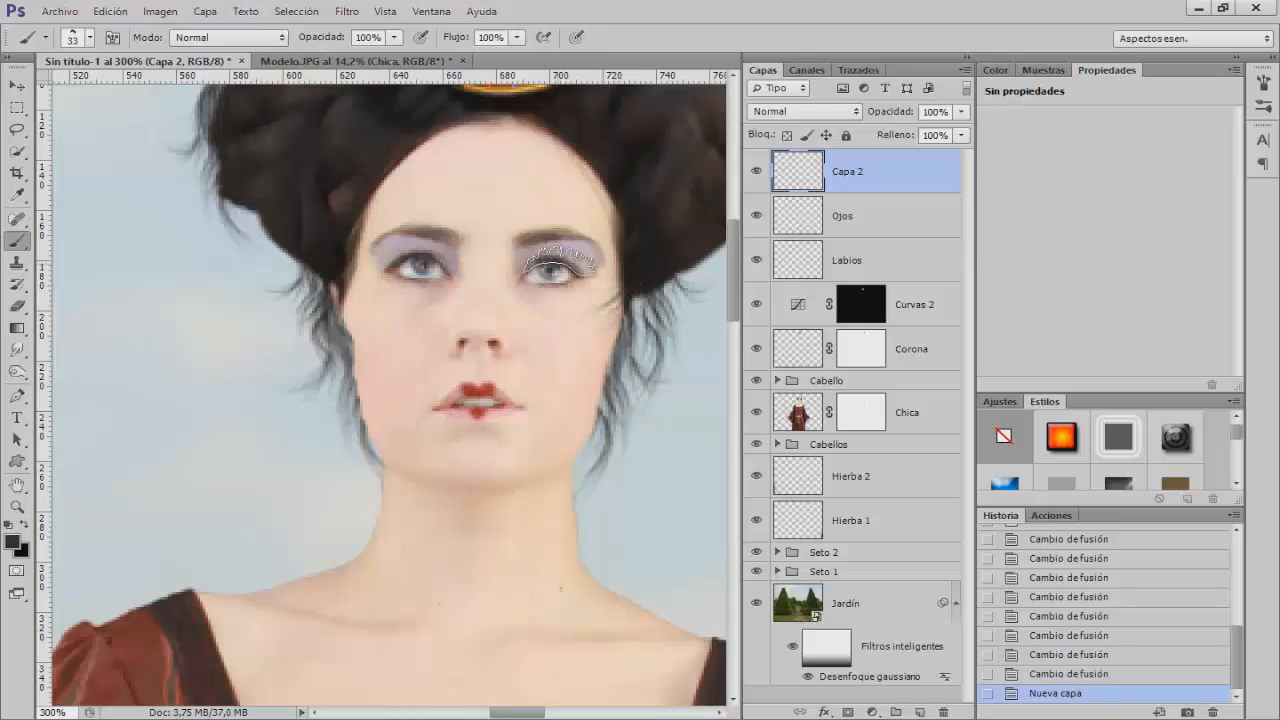
click(559, 262)
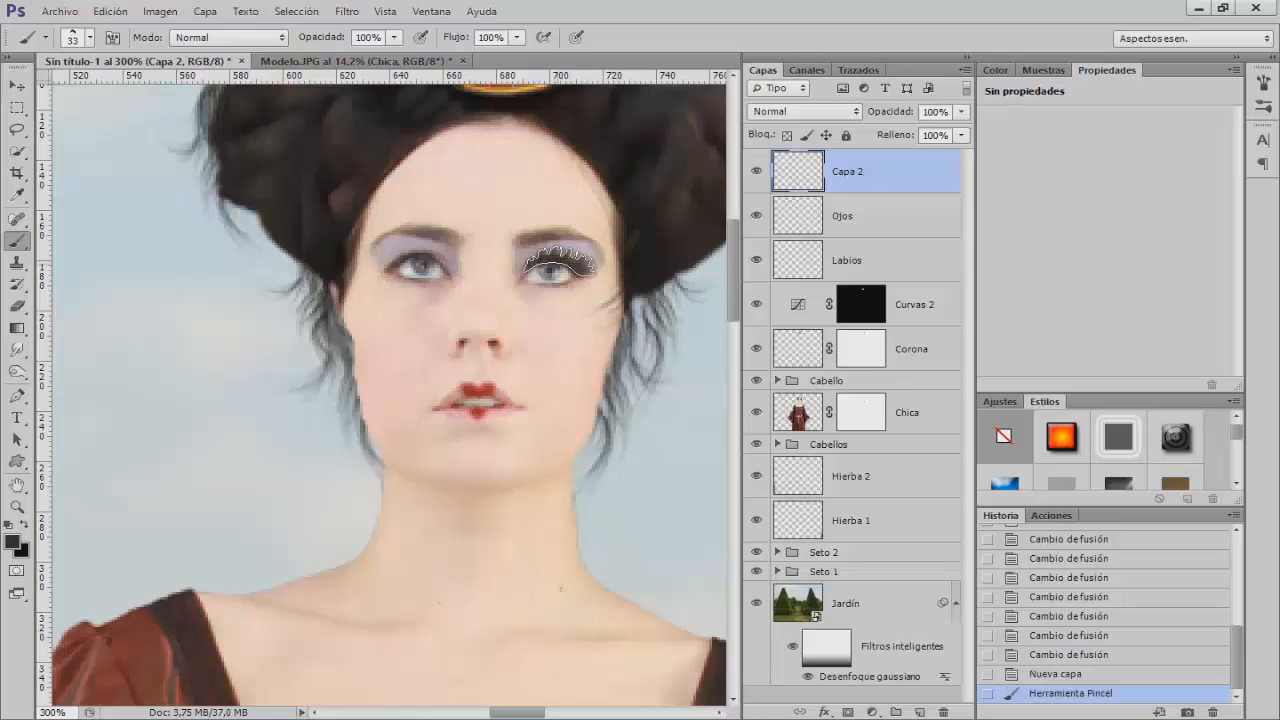
click(559, 262)
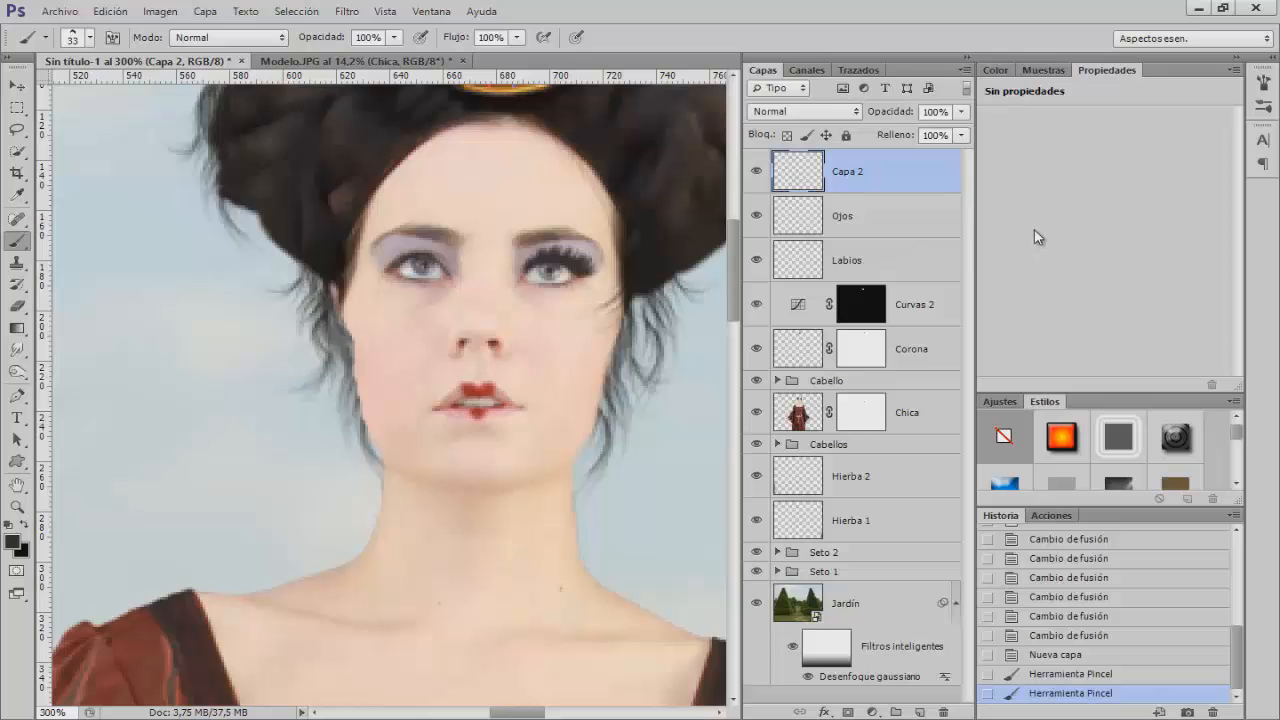
Duplicate the eyelash layer, flip the copy horizontally, and fit it over the woman's right eye with a rotation of about 4.75°
key(ctrl+j)
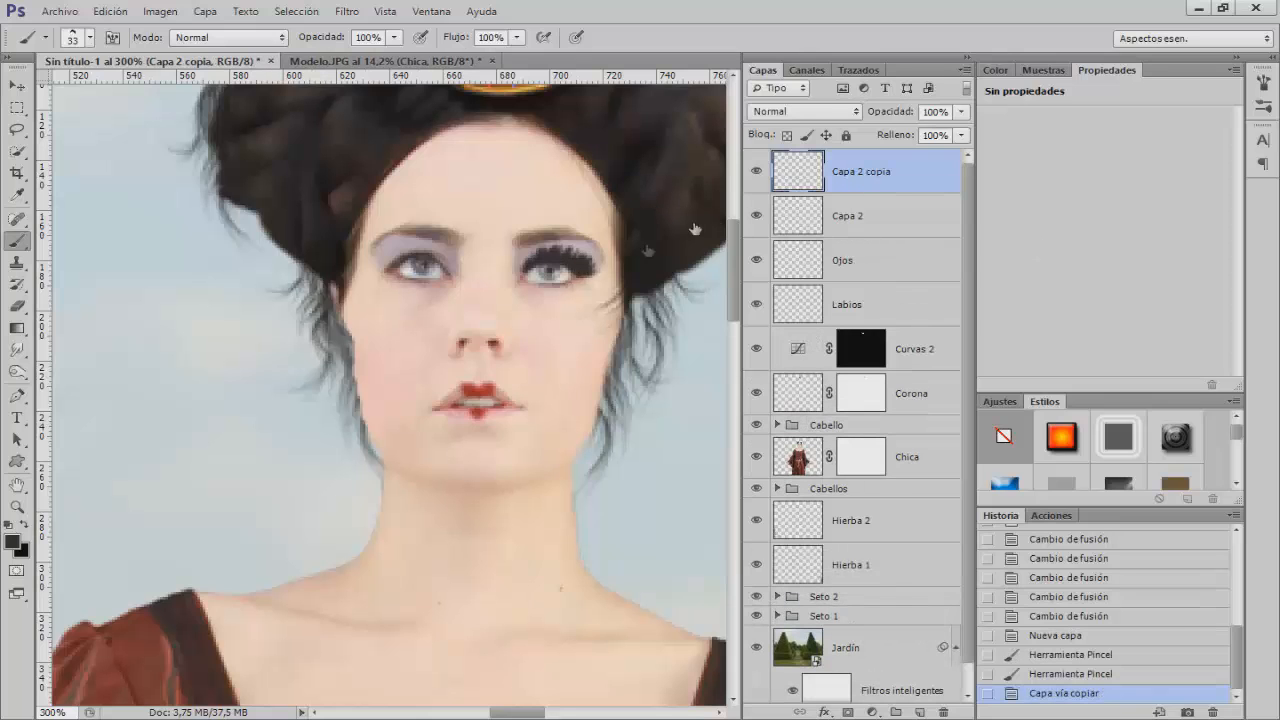
key(ctrl+t)
right_click(590, 268)
click(672, 514)
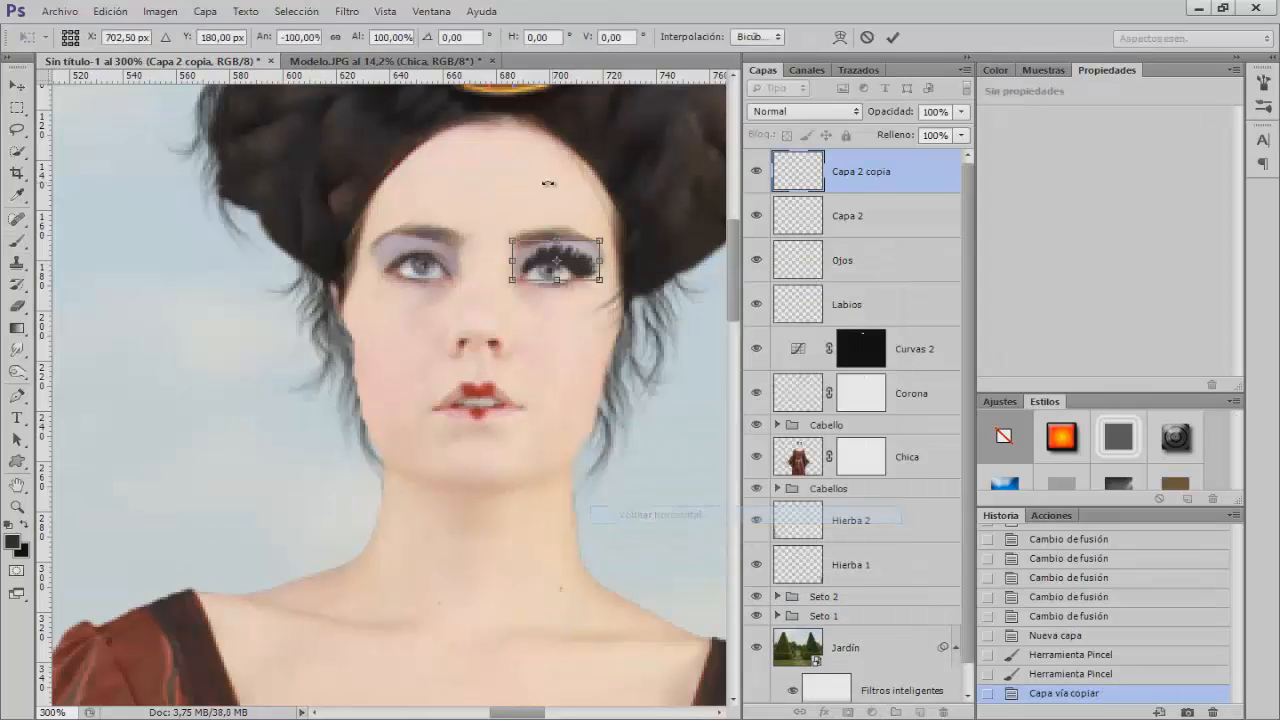
drag(585, 262, 458, 266)
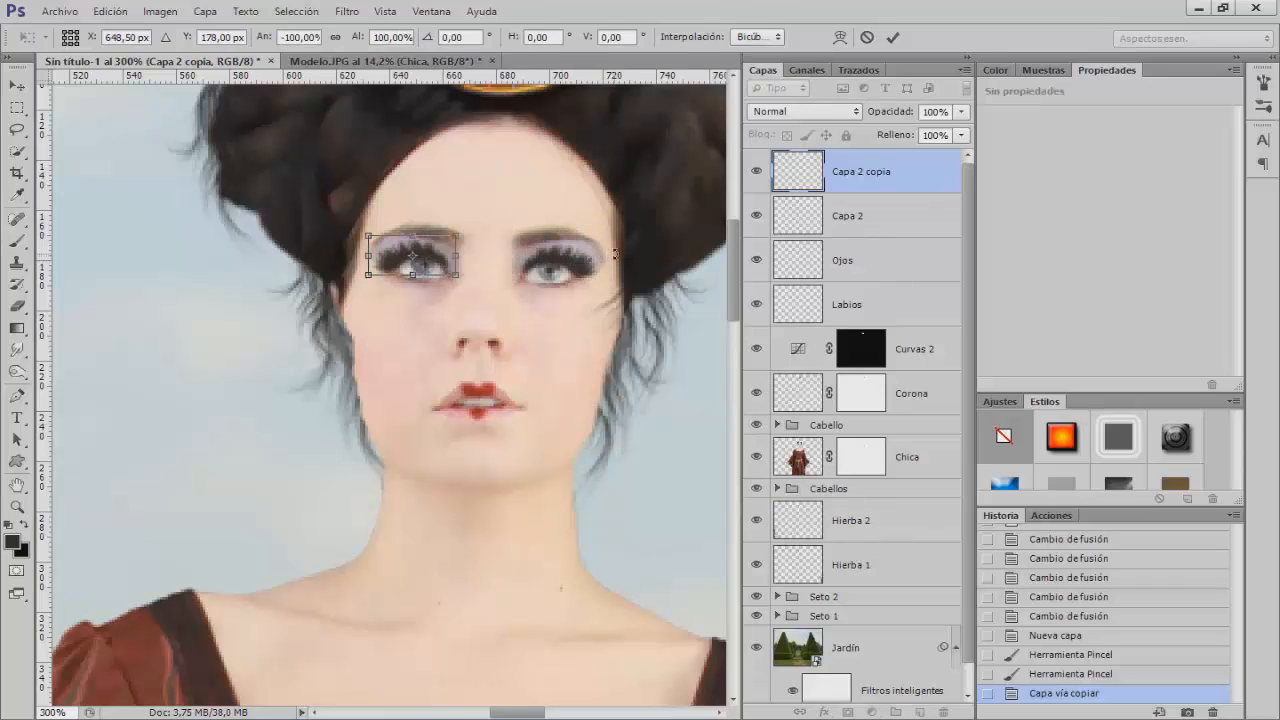
key(Right)
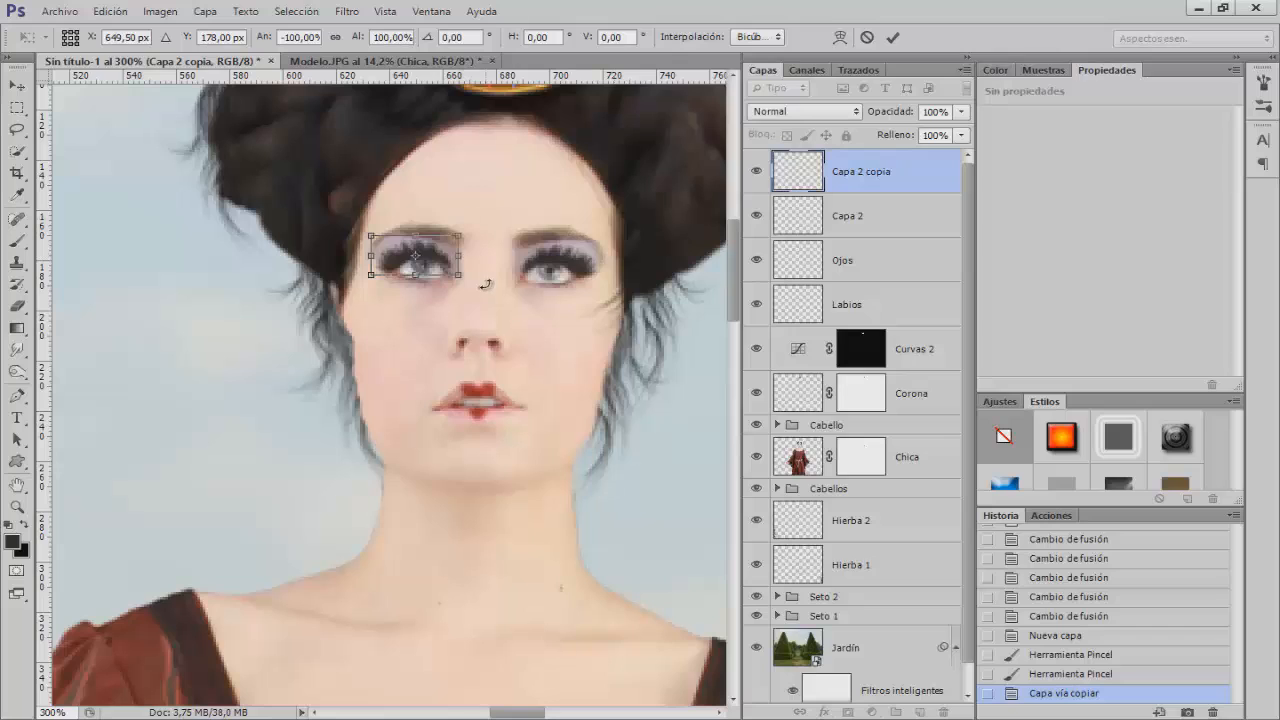
drag(474, 289, 489, 285)
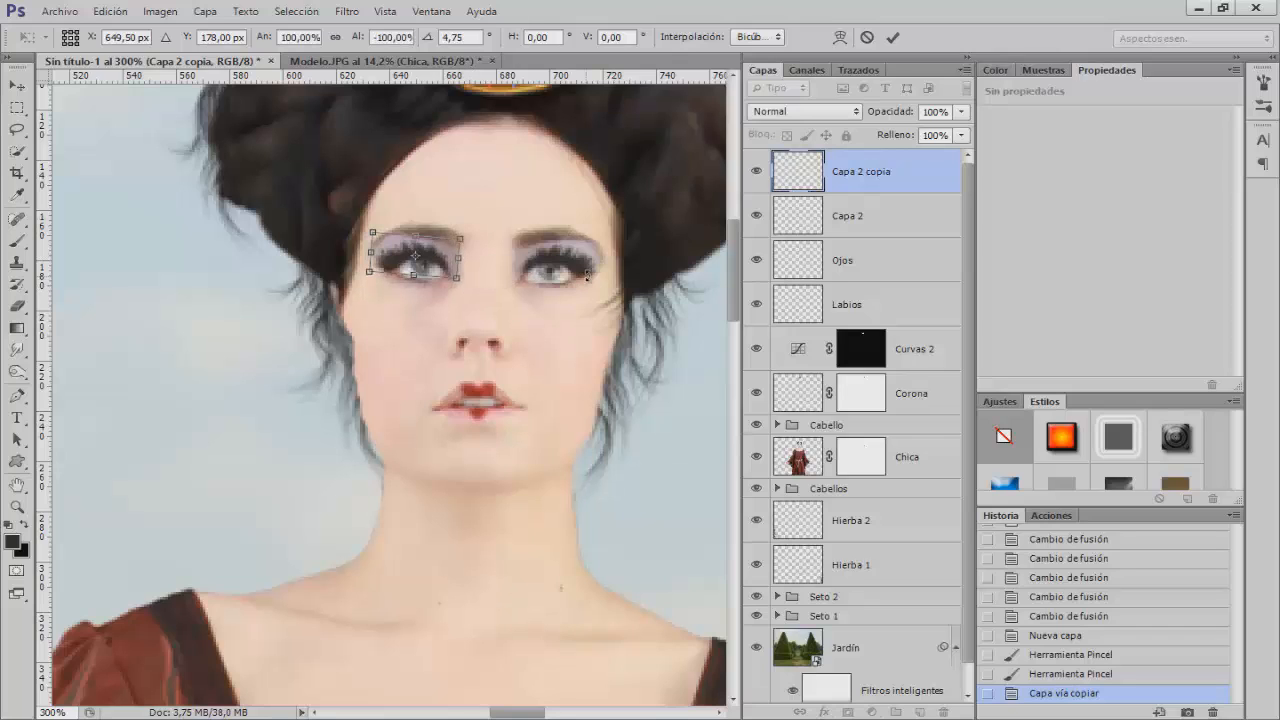
key(Return)
key(b)
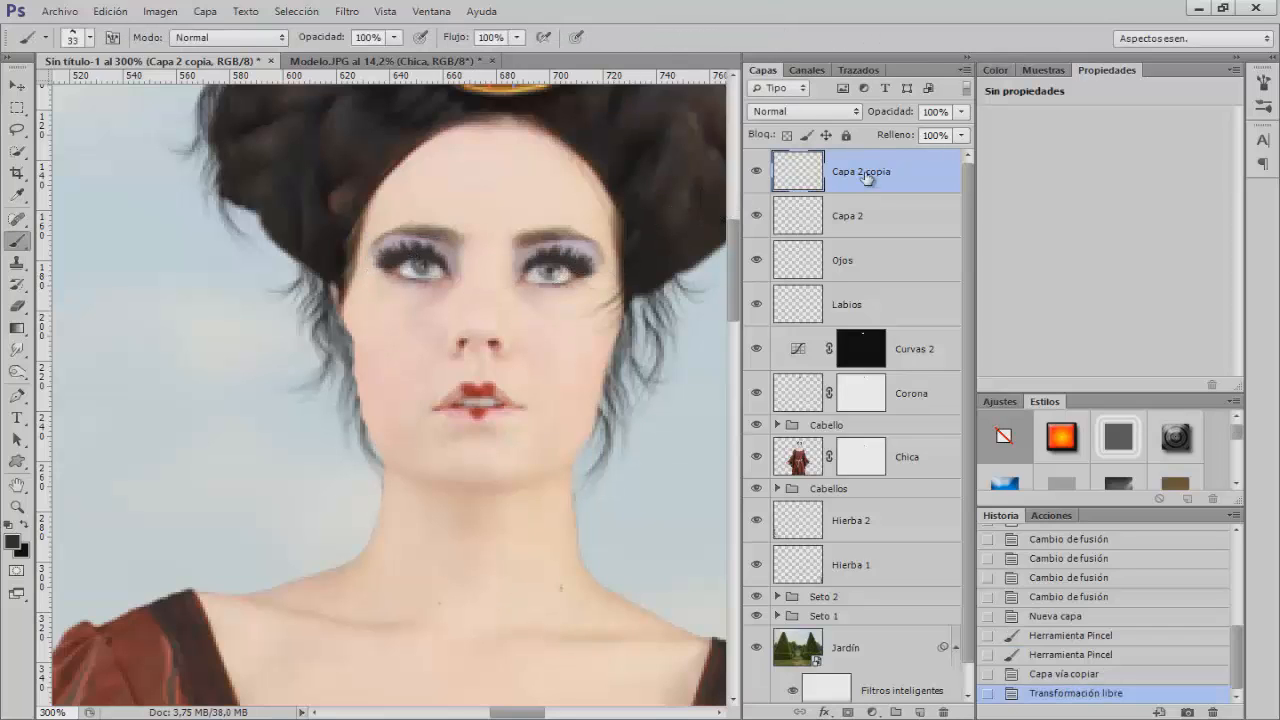
Merge the two eyelash layers and name the merged layer Pestañas
shift+click(855, 220)
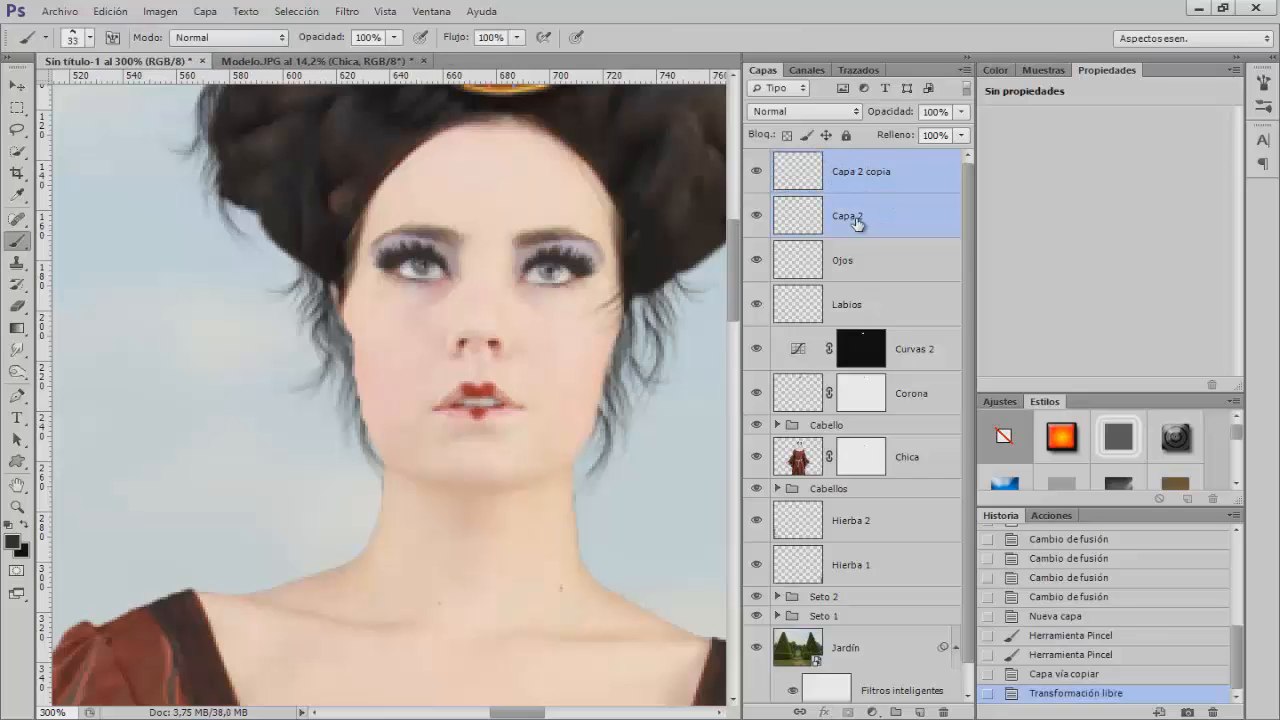
key(ctrl+e)
double_click(853, 171)
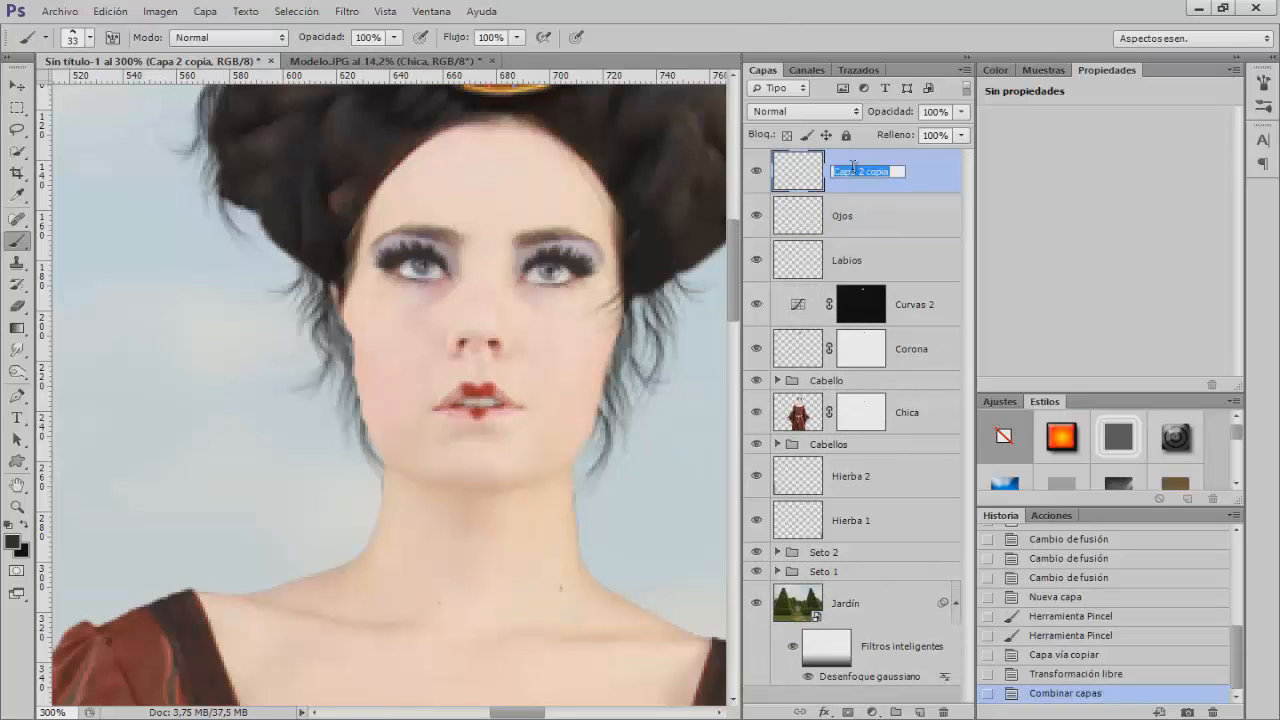
text(Pestañas)
key(Return)
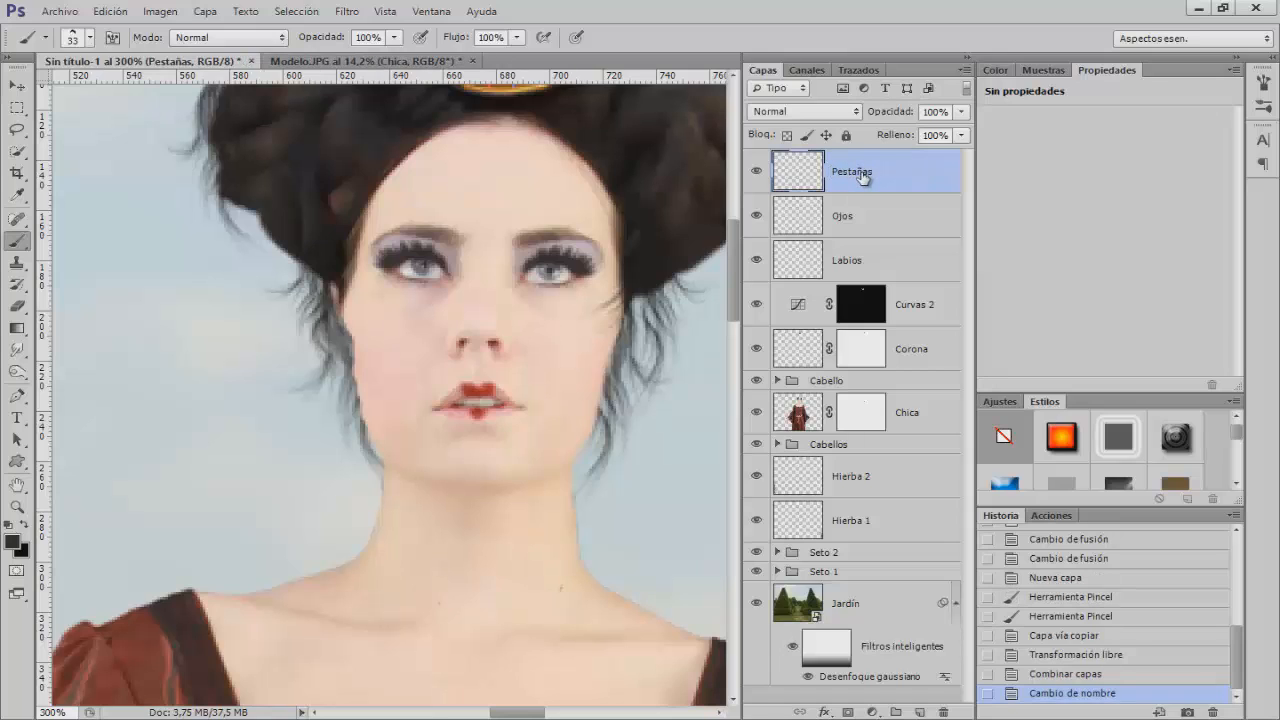
Group the Pestañas, Ojos and Labios layers as Maquillaje and compare the whole image with the group hidden and shown
shift+click(858, 264)
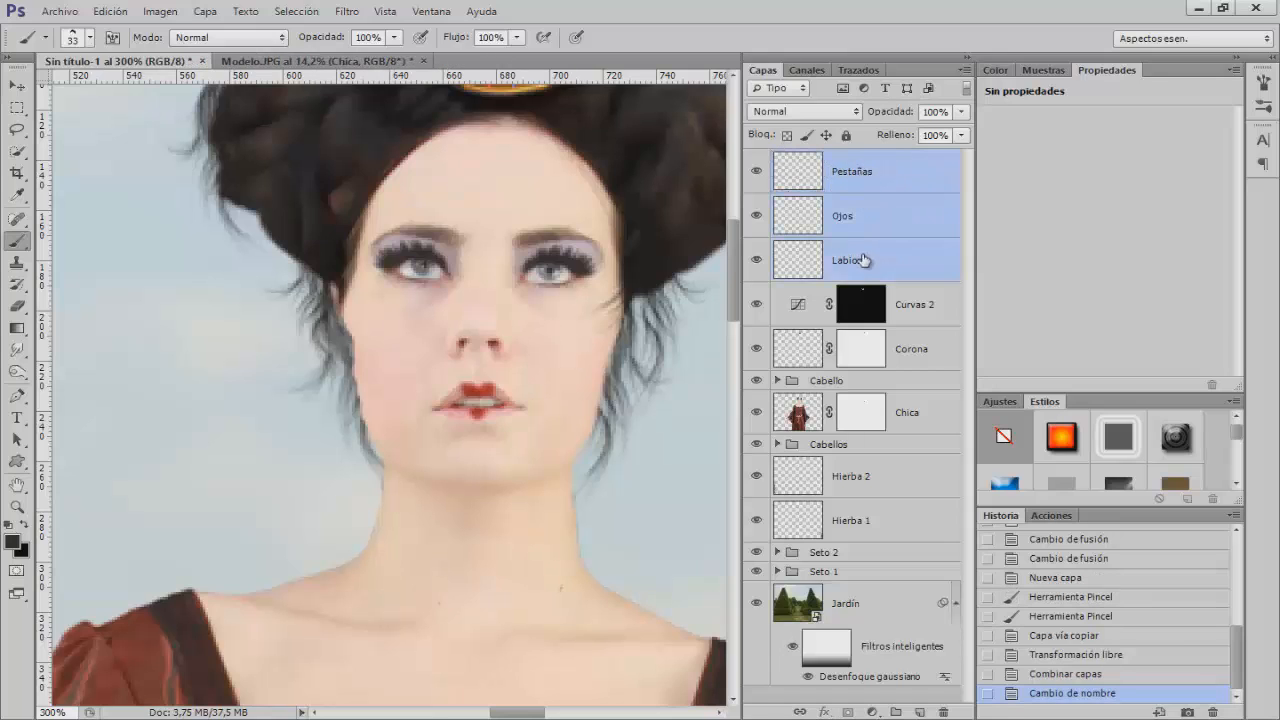
key(ctrl+g)
double_click(829, 160)
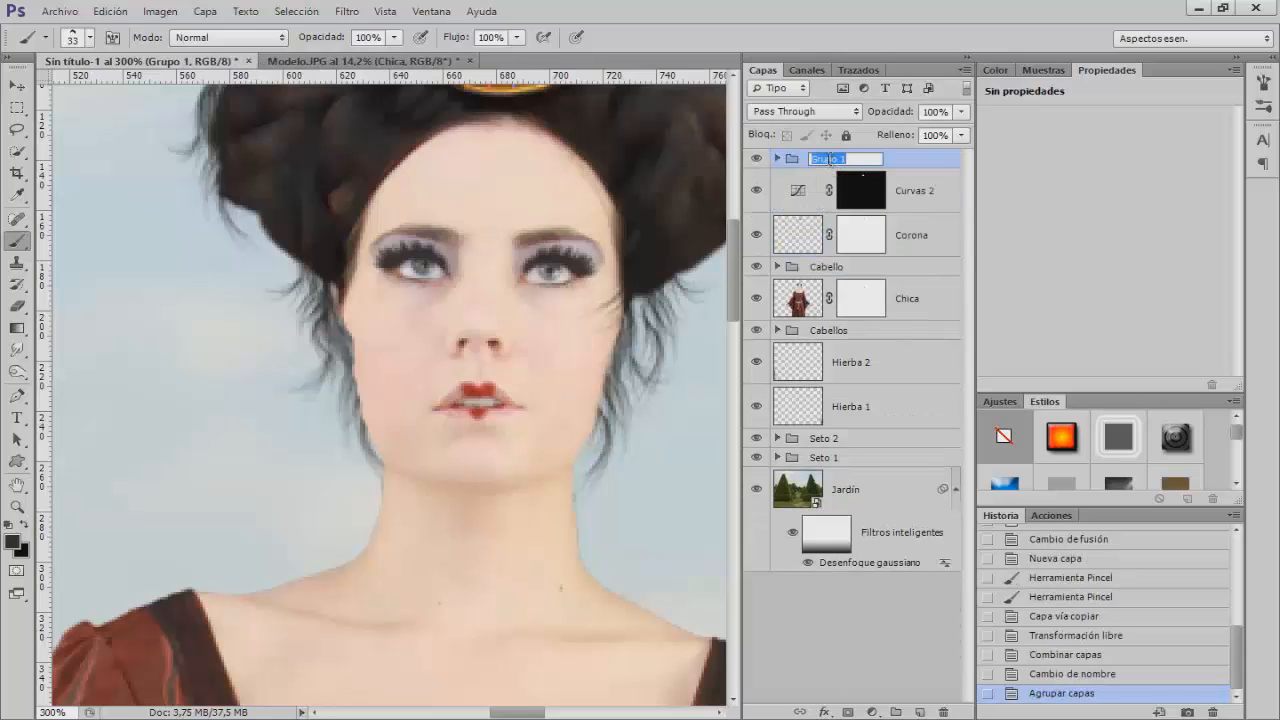
text(Mad)
key(Return)
click(757, 160)
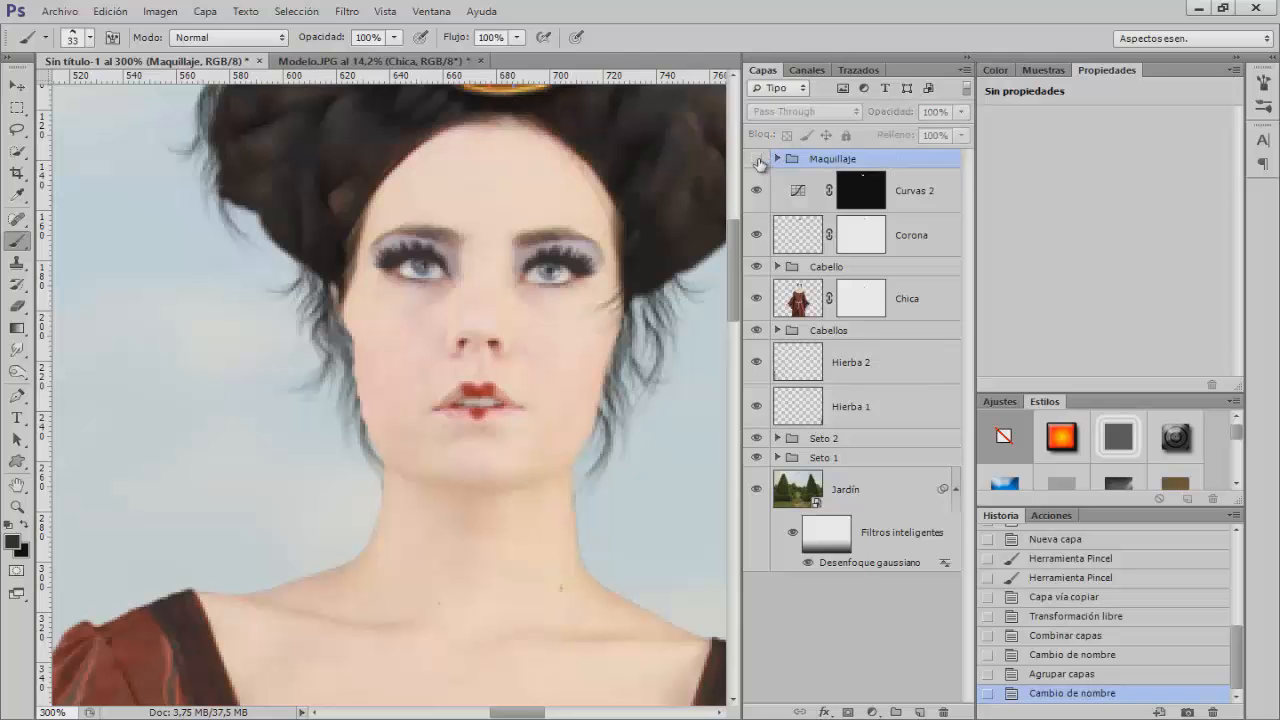
click(757, 160)
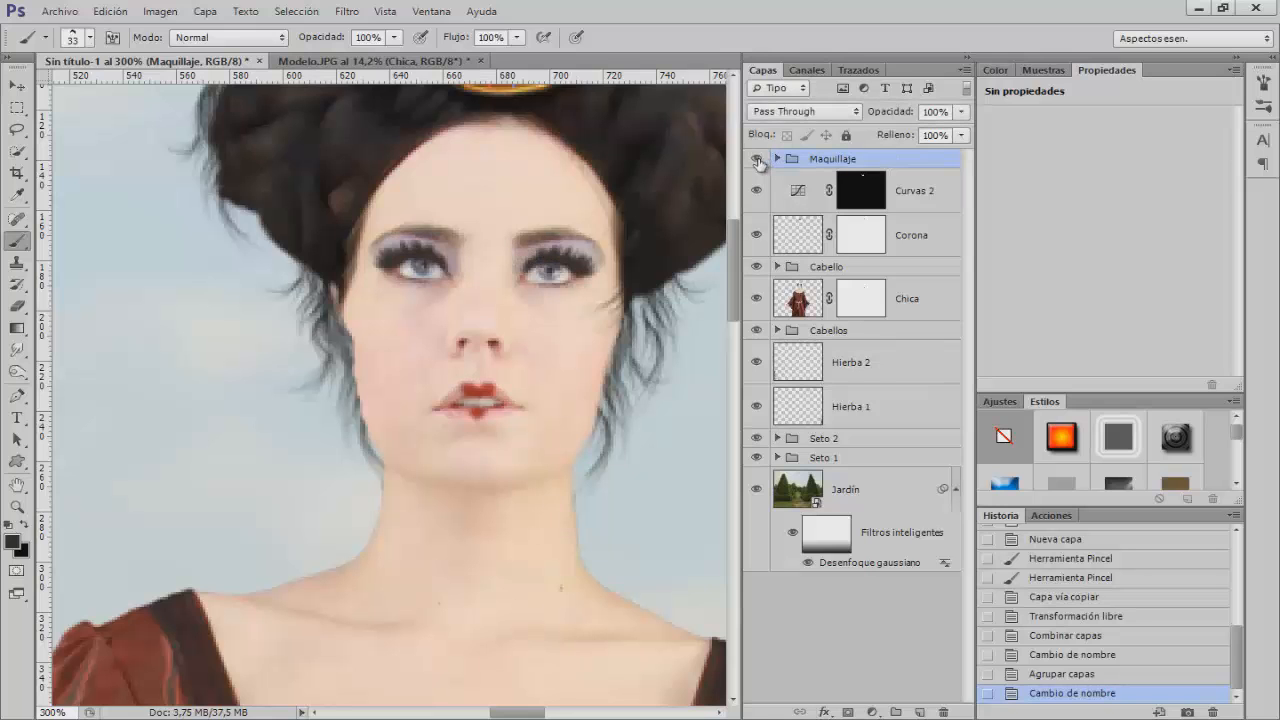
key(ctrl+0)
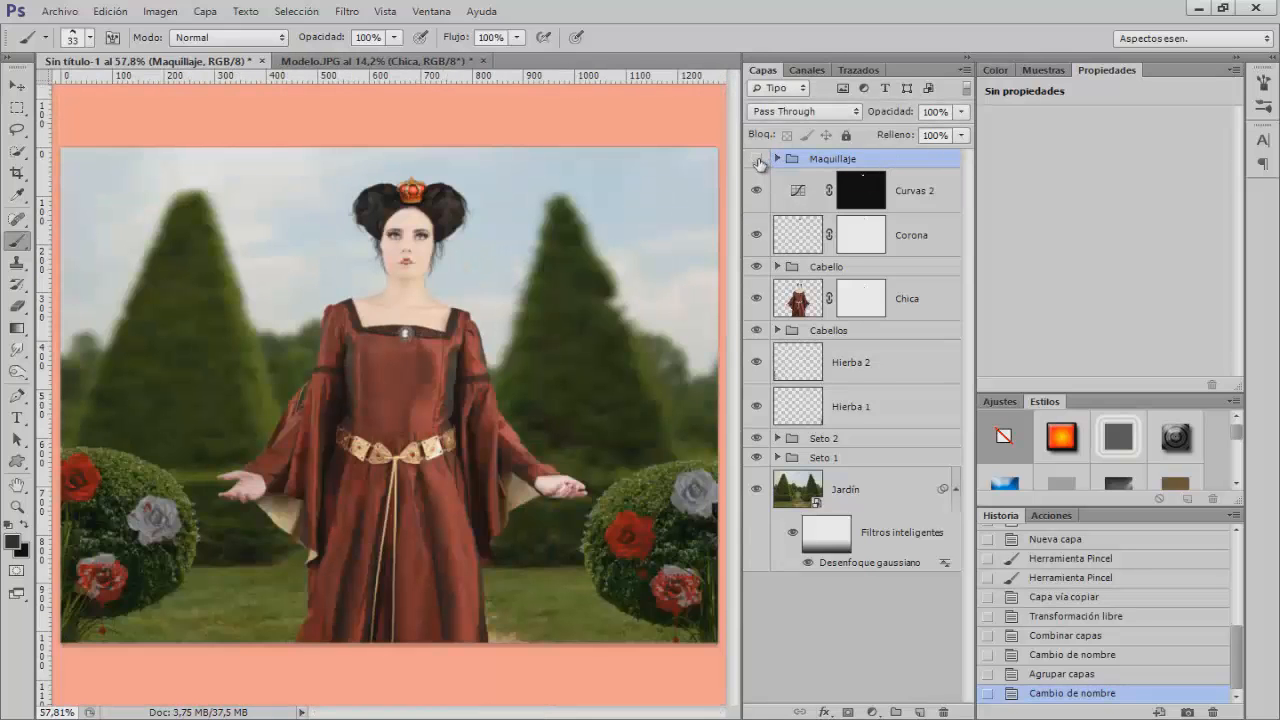
click(757, 160)
Open Abanico.png from the Materiales Reina Corazones folder
click(58, 11)
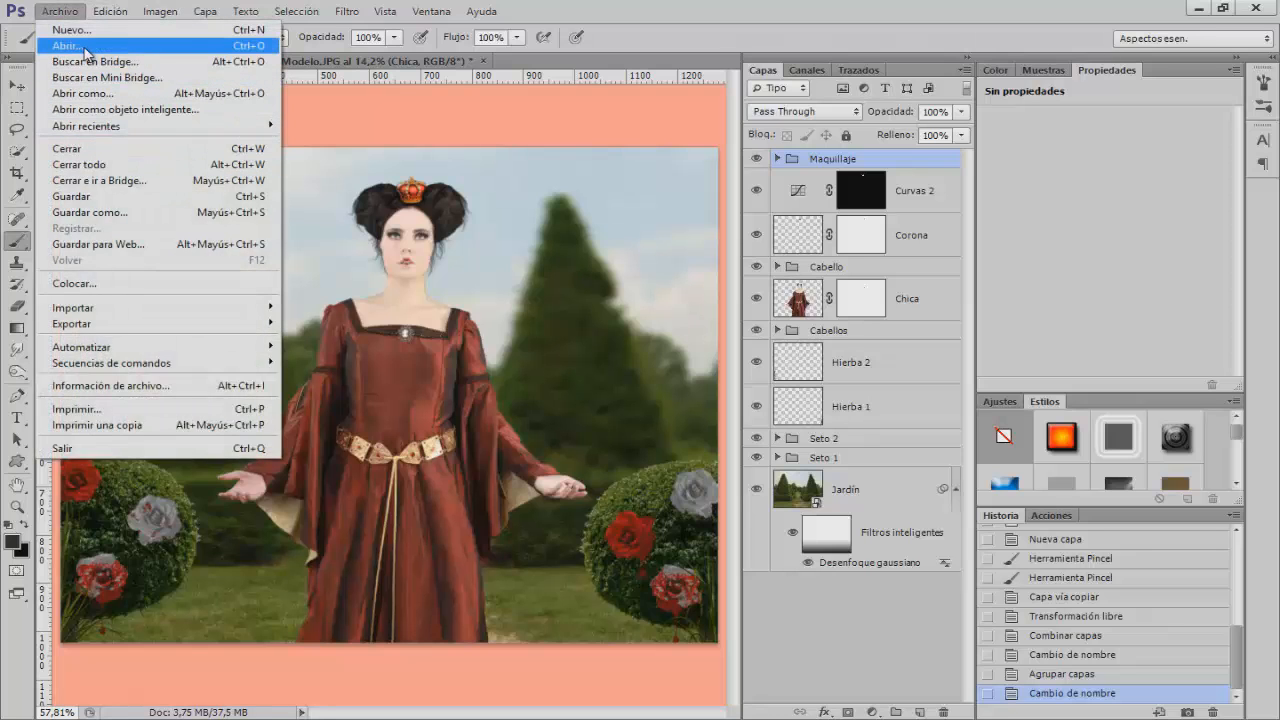
click(87, 46)
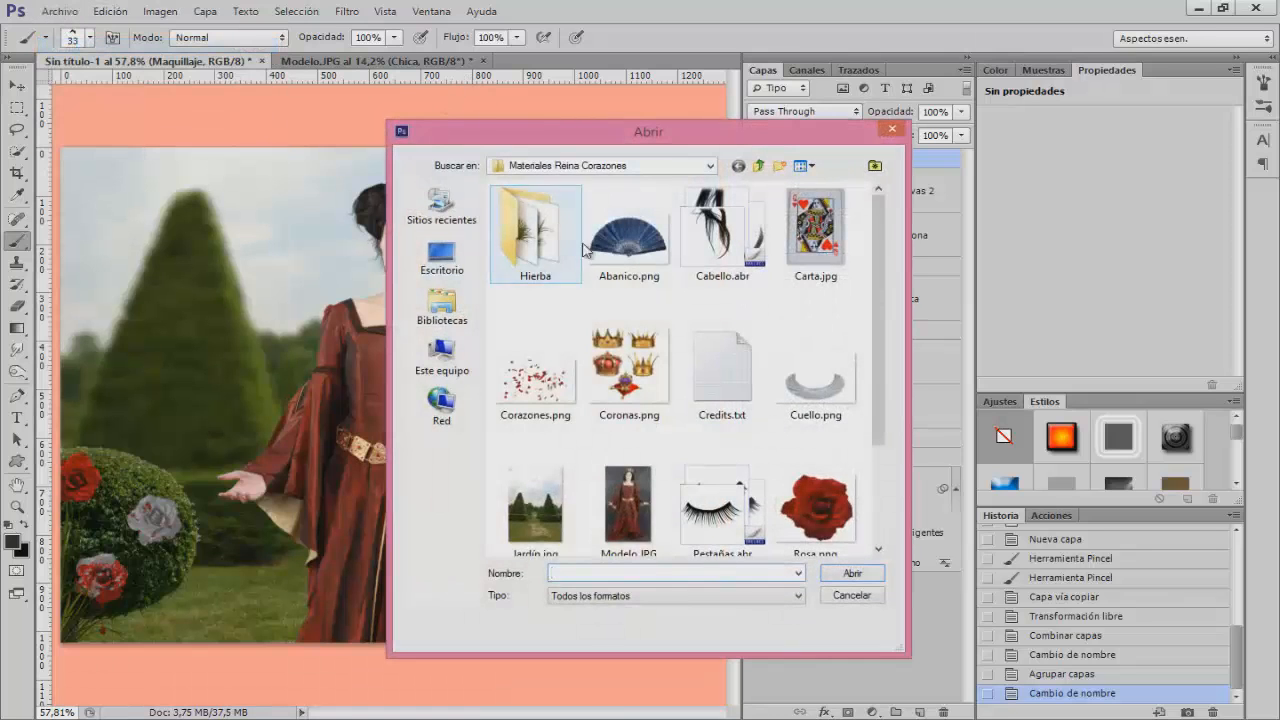
click(612, 240)
click(858, 584)
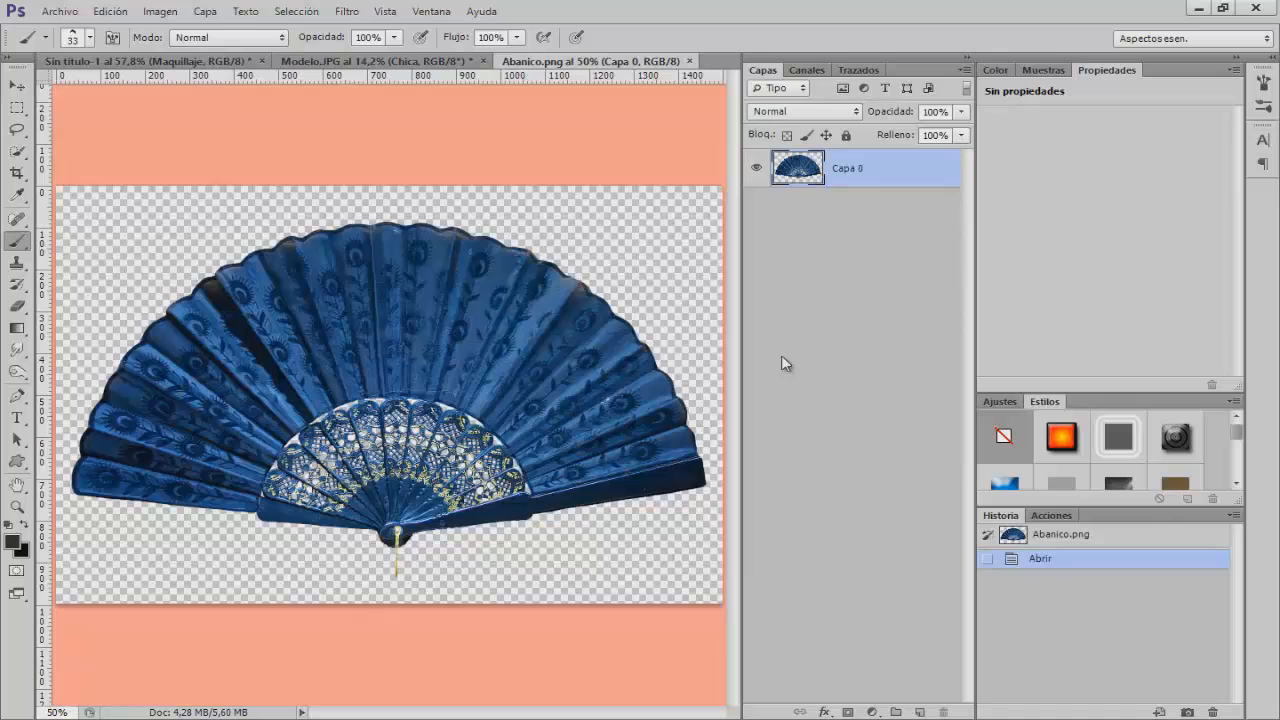
Desaturate the blue fan with Hue/Saturation, setting the saturation to -100
key(ctrl+minus)
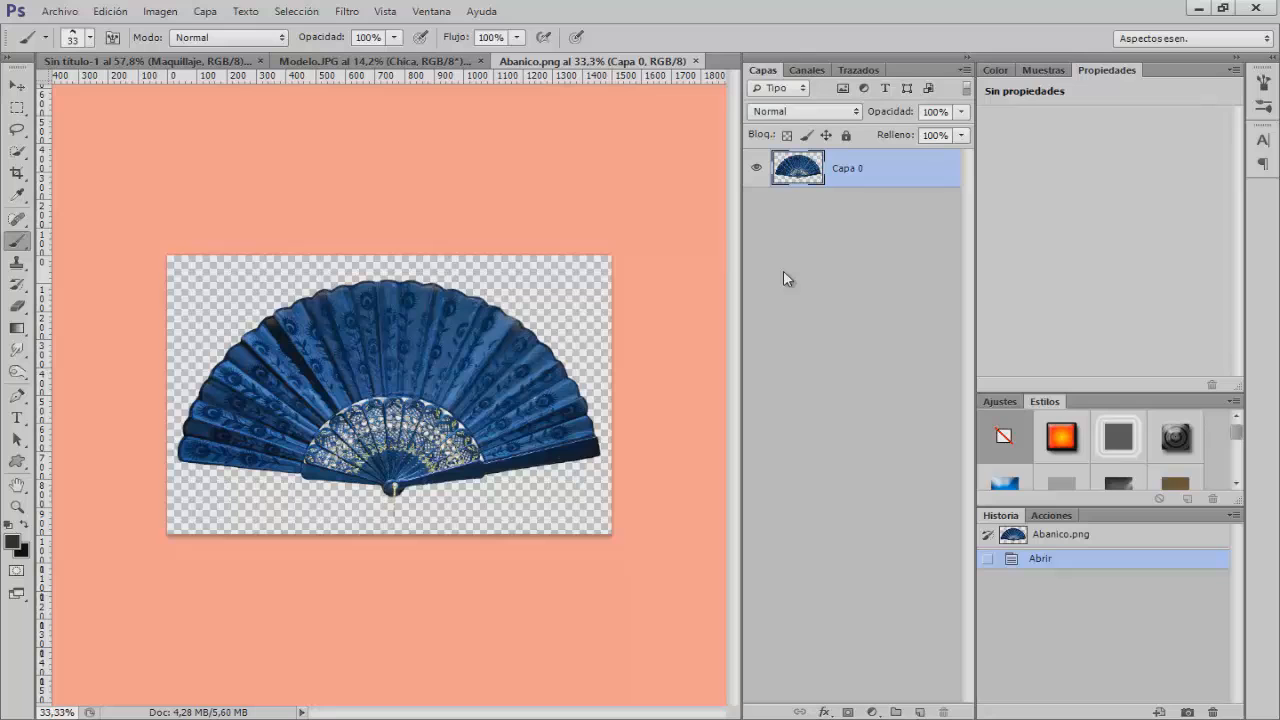
key(ctrl+u)
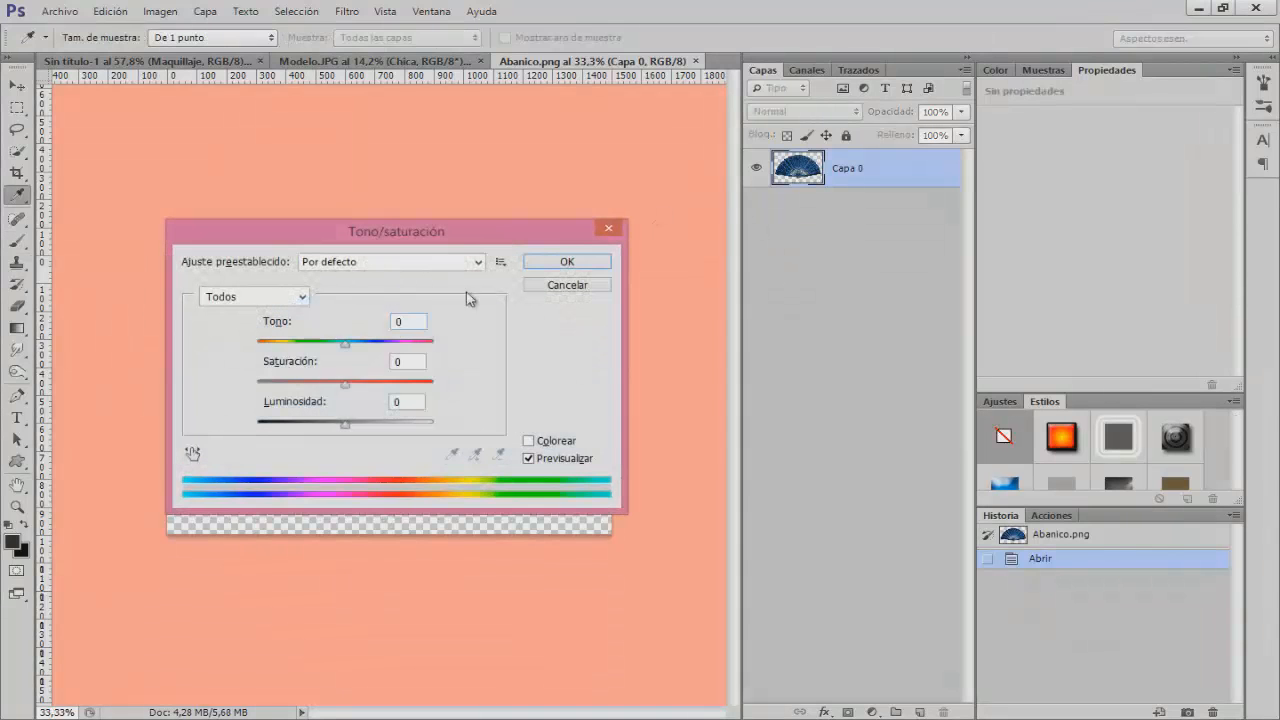
drag(455, 245, 775, 269)
drag(665, 407, 578, 407)
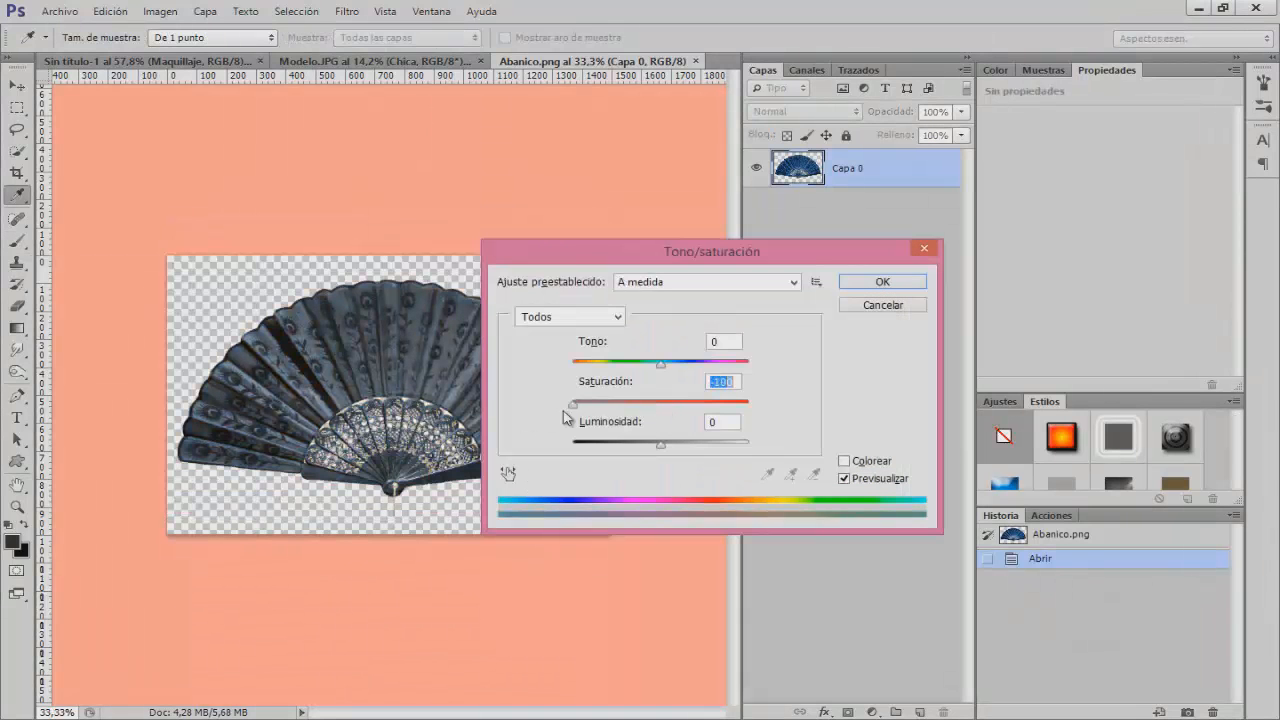
click(884, 283)
Lighten the fan with Levels, using input values 5, 3.34 and 173, and compare it with the preview off and on
key(ctrl+l)
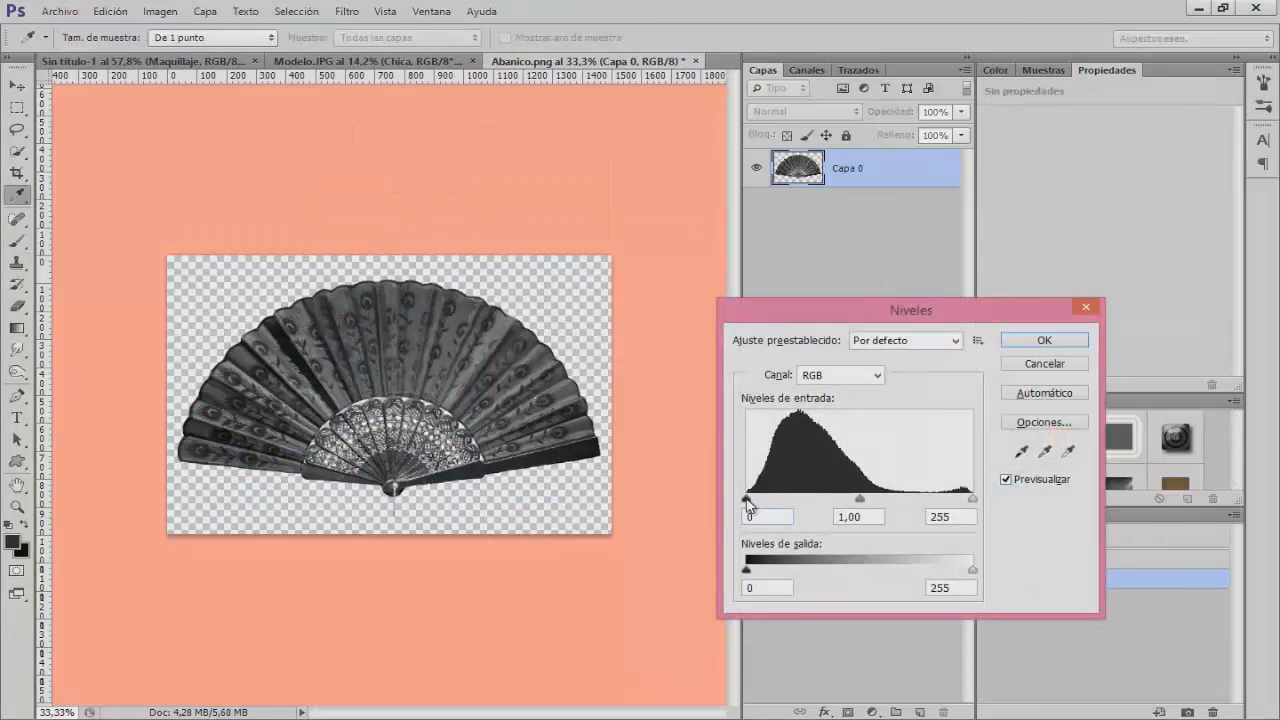
drag(747, 500, 741, 500)
drag(858, 500, 772, 503)
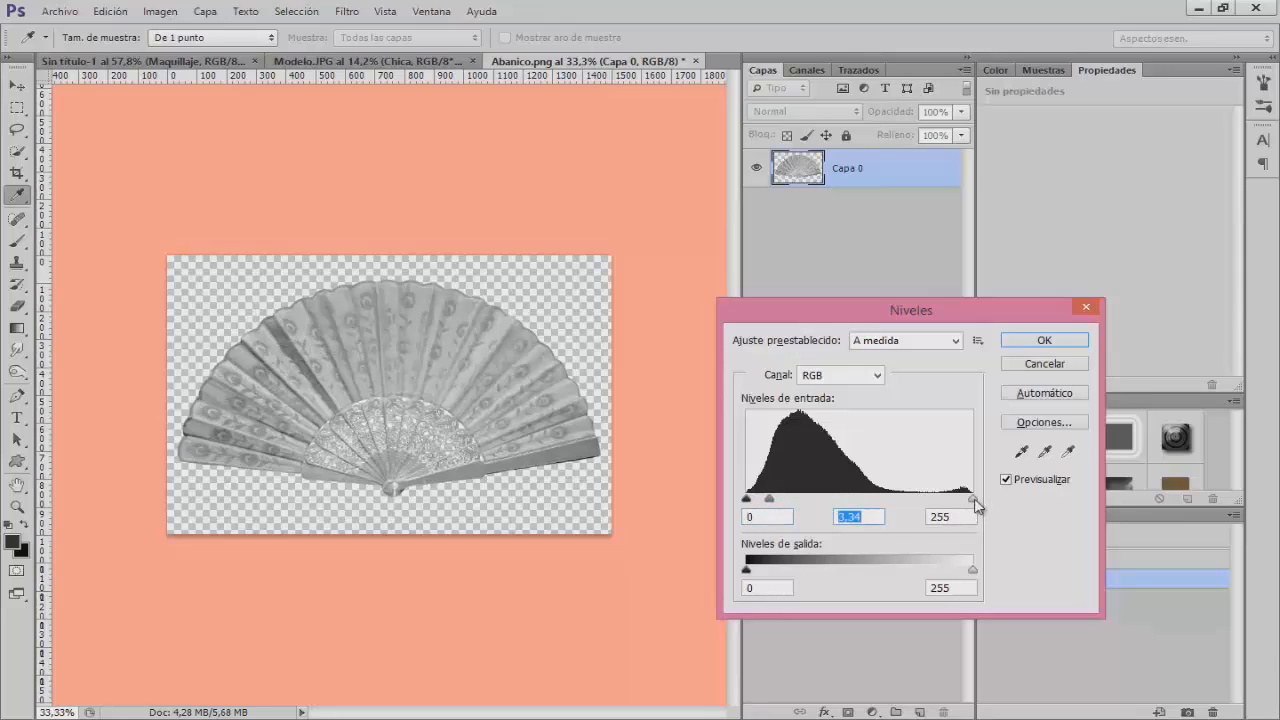
drag(973, 505, 901, 503)
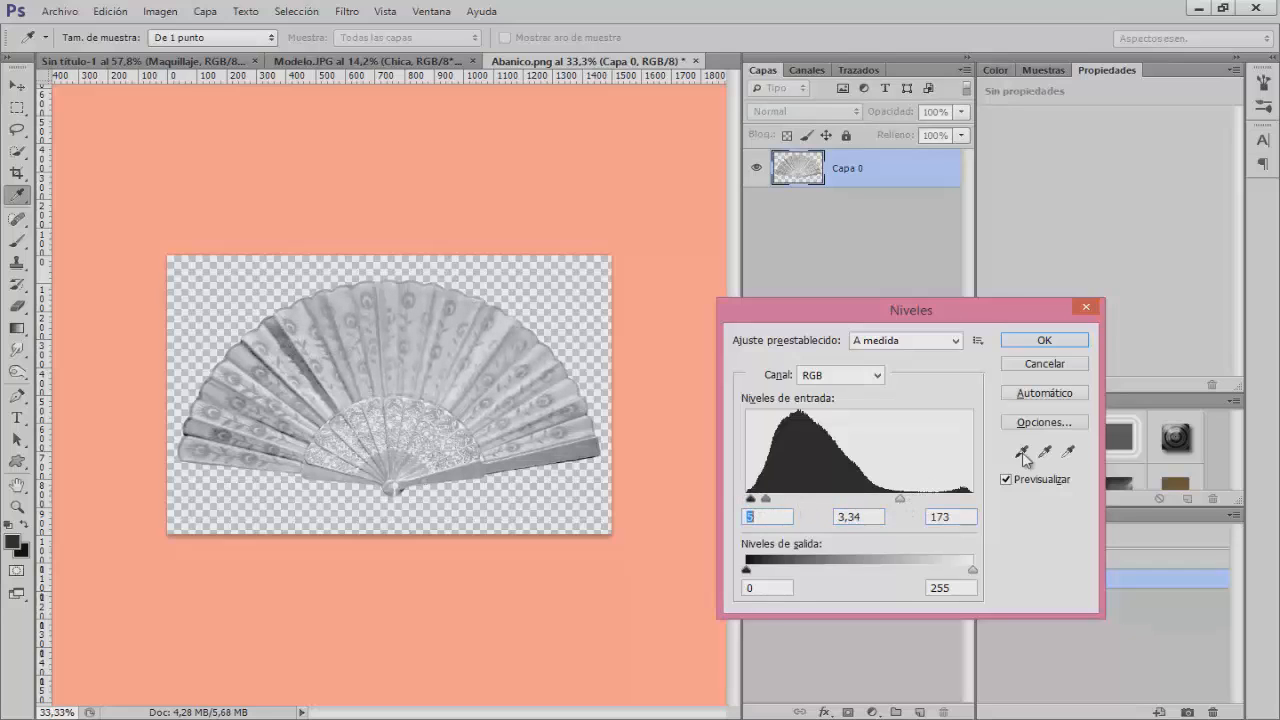
click(1007, 480)
click(1007, 480)
click(1044, 341)
Flip the fan vertically, scale it to about 67.76%, and place it near the bottom centre of the canvas
key(ctrl+t)
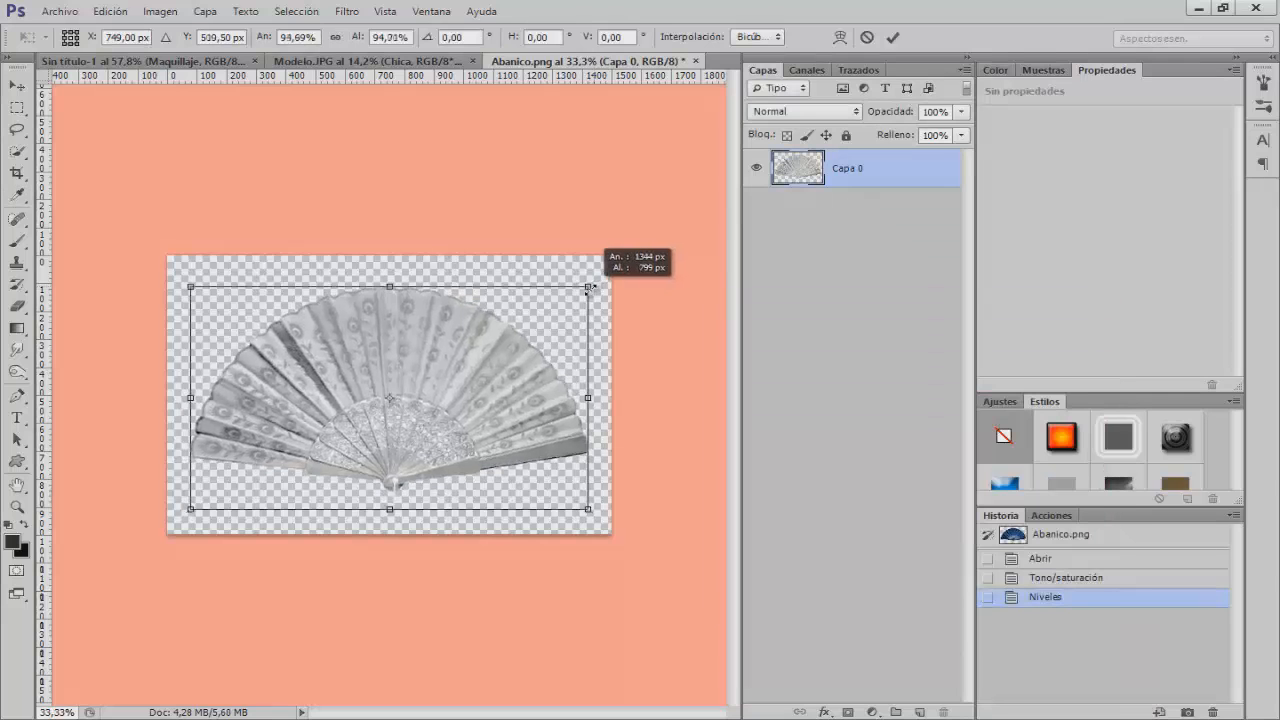
right_click(443, 375)
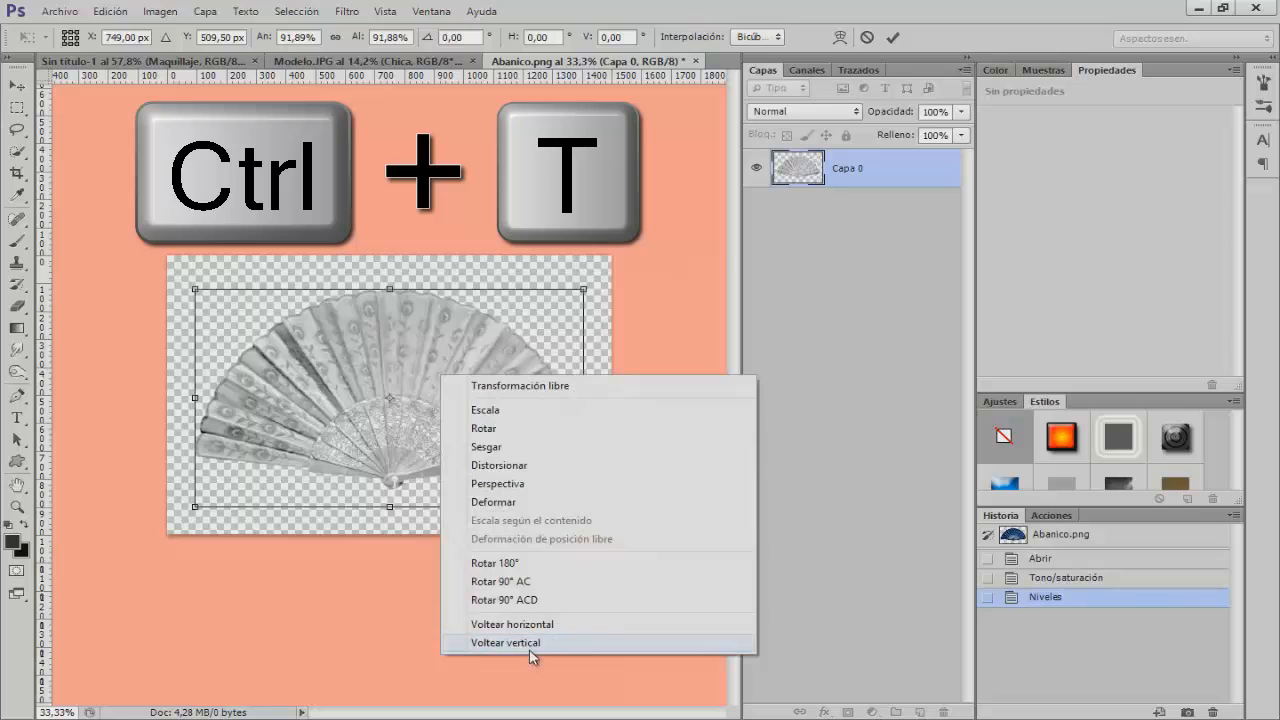
click(529, 645)
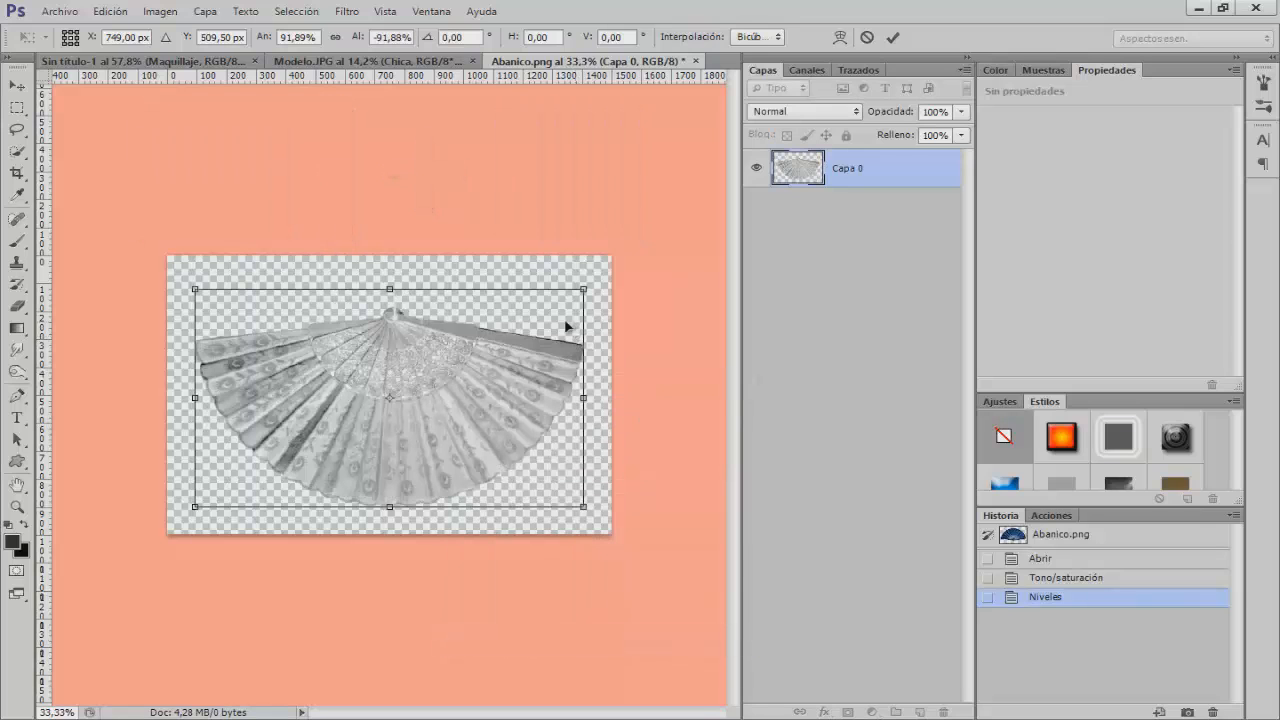
drag(583, 289, 532, 318)
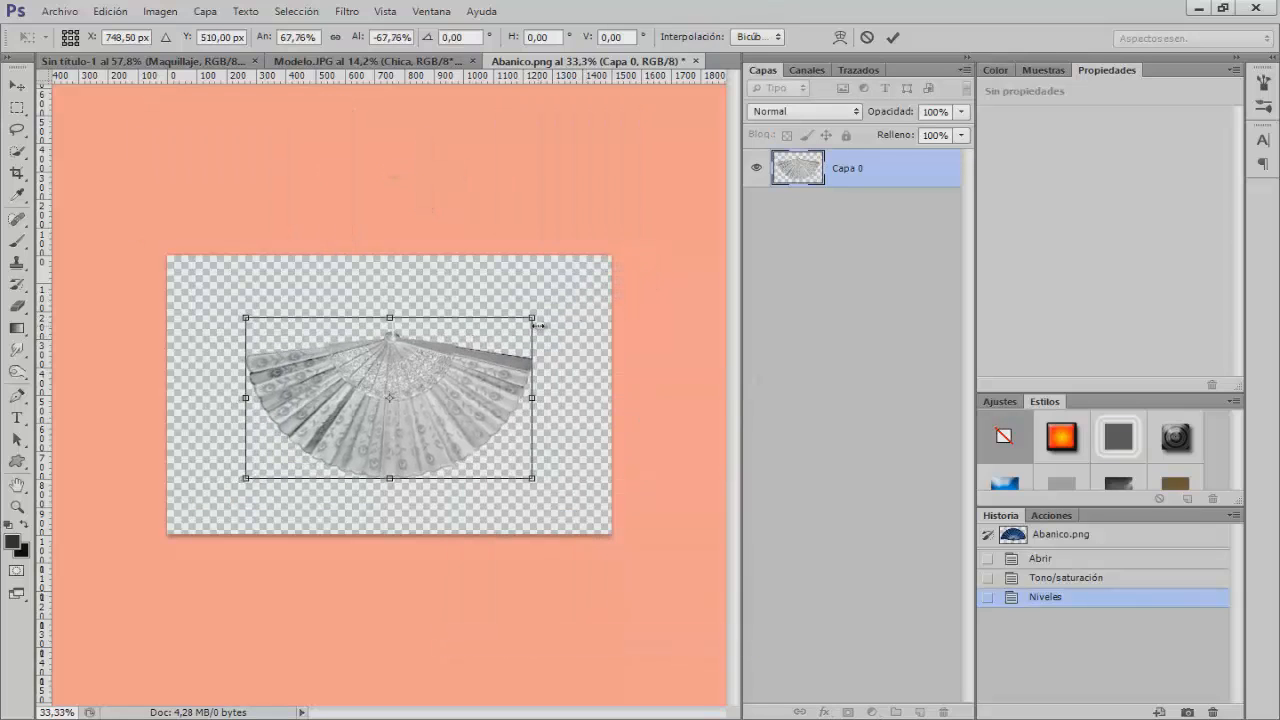
drag(446, 402, 451, 449)
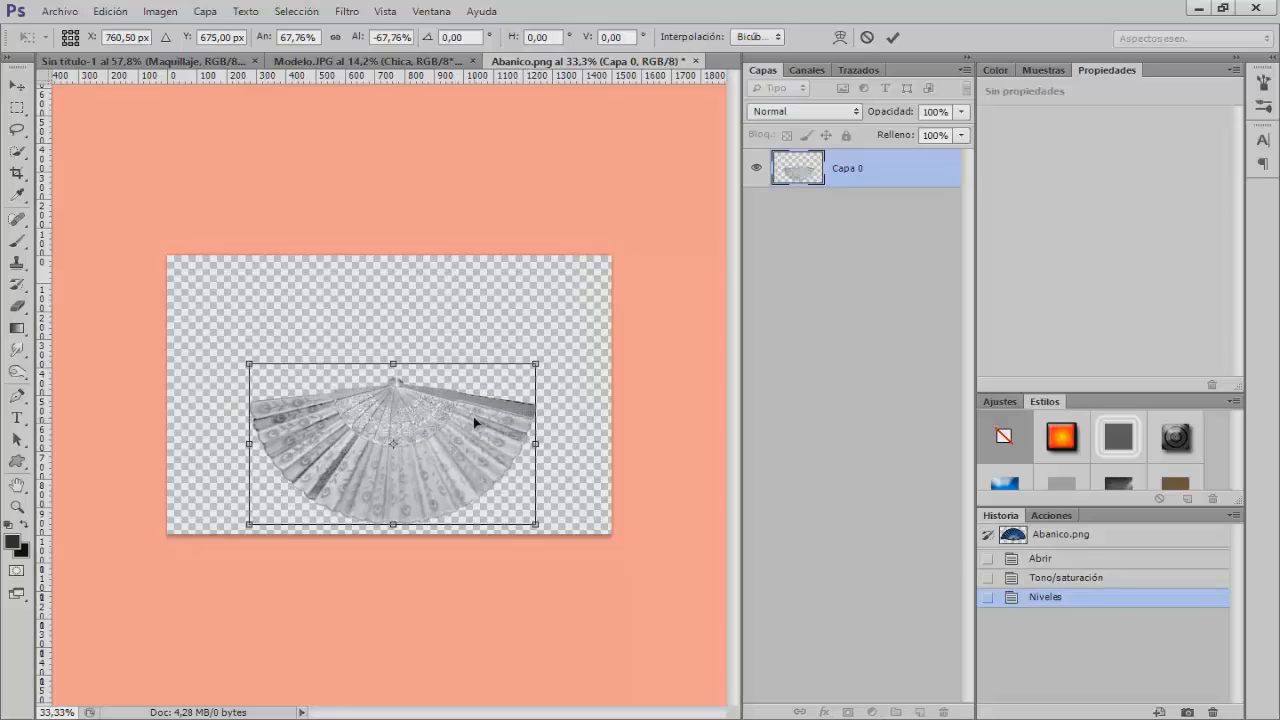
key(Return)
Duplicate the fan layer and hide the original Capa 0
key(b)
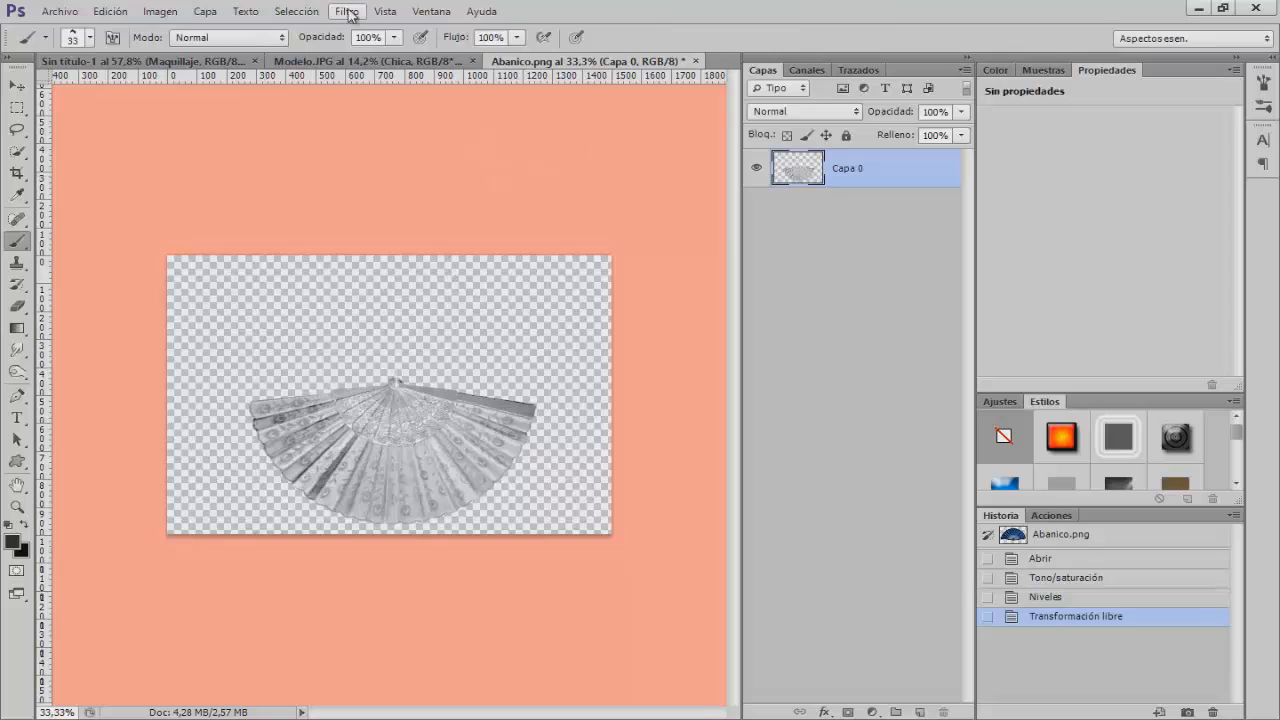
key(ctrl+j)
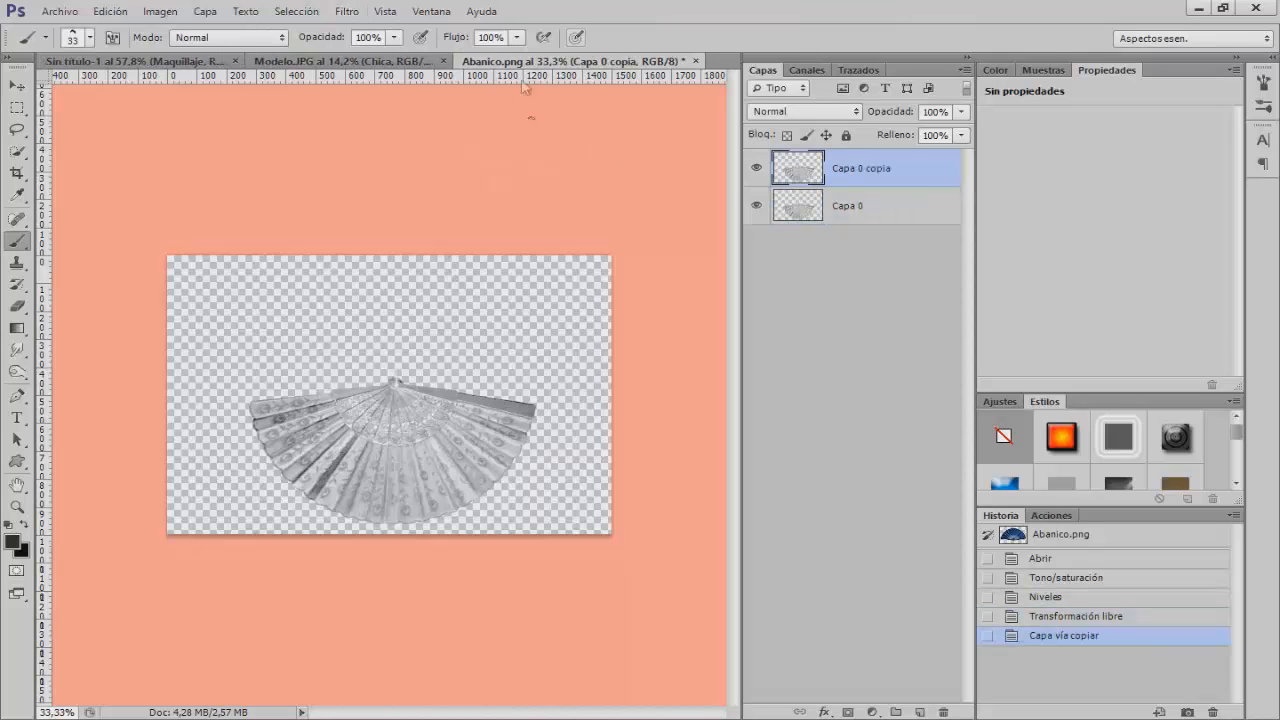
click(756, 205)
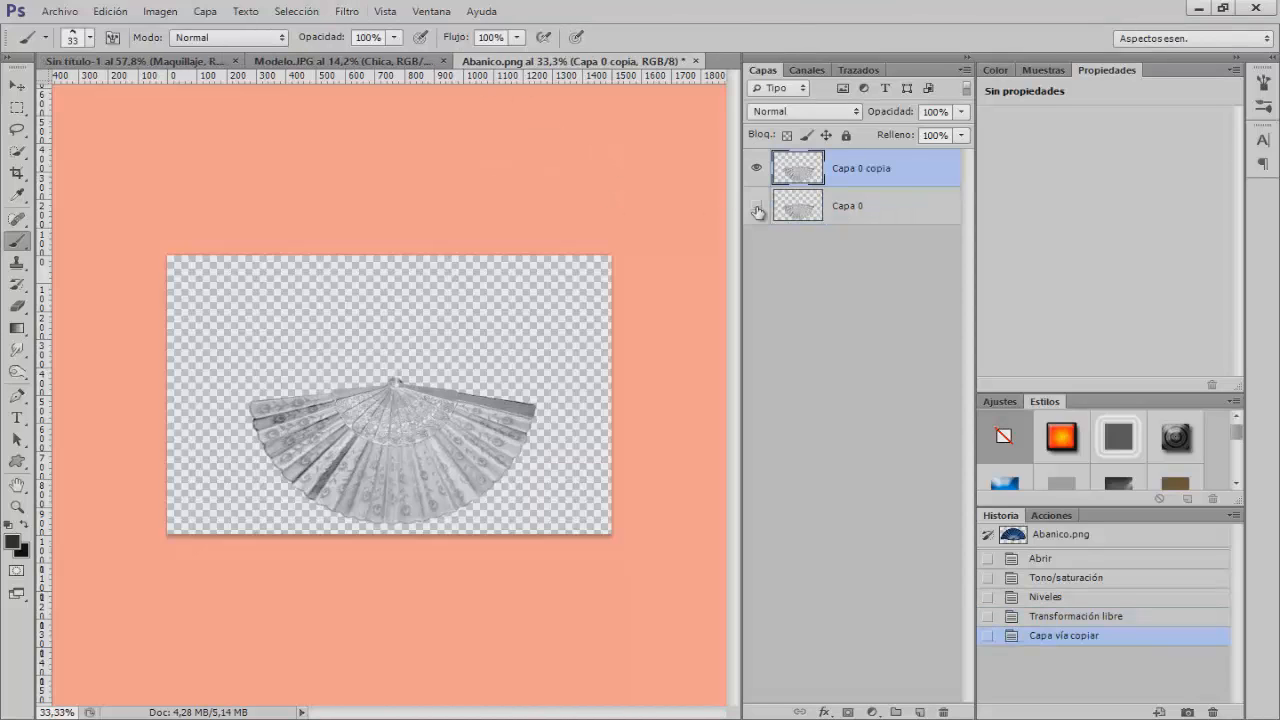
Bend the fan copy into a collar with Polar Coordinates set to Rectangular to polar, and compare it with the original fan layer
click(347, 11)
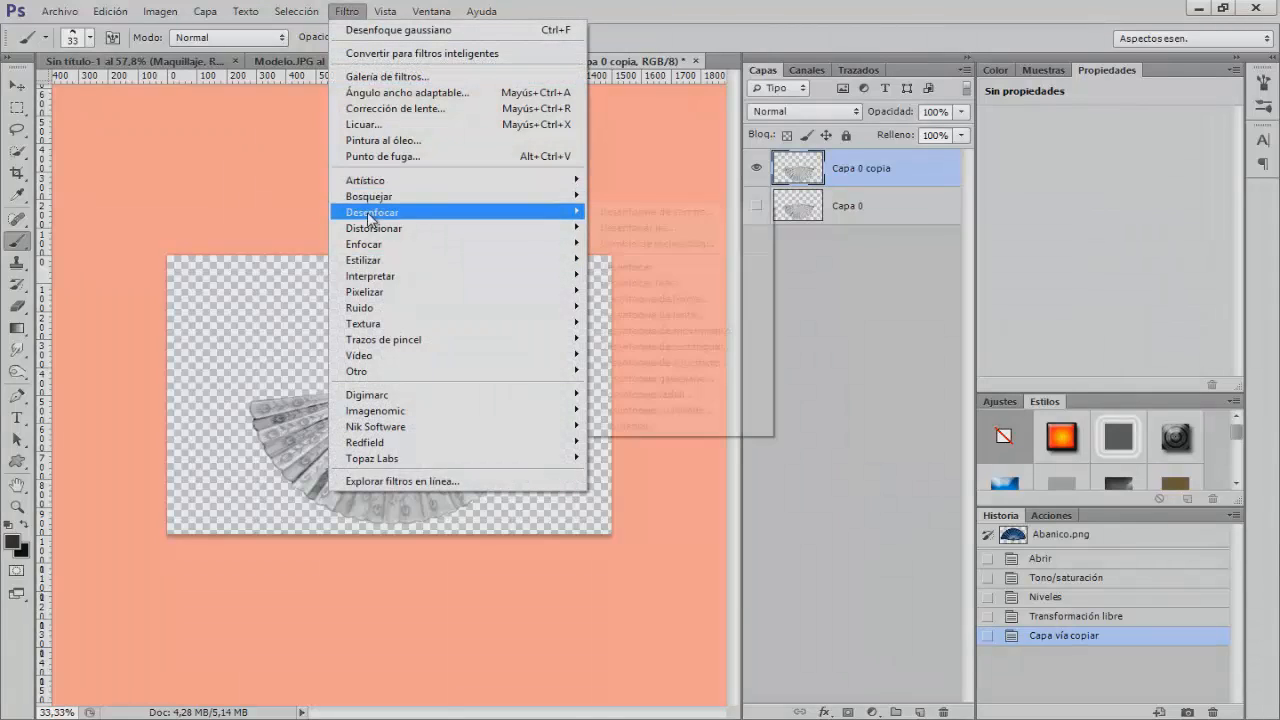
mouse_move(424, 236)
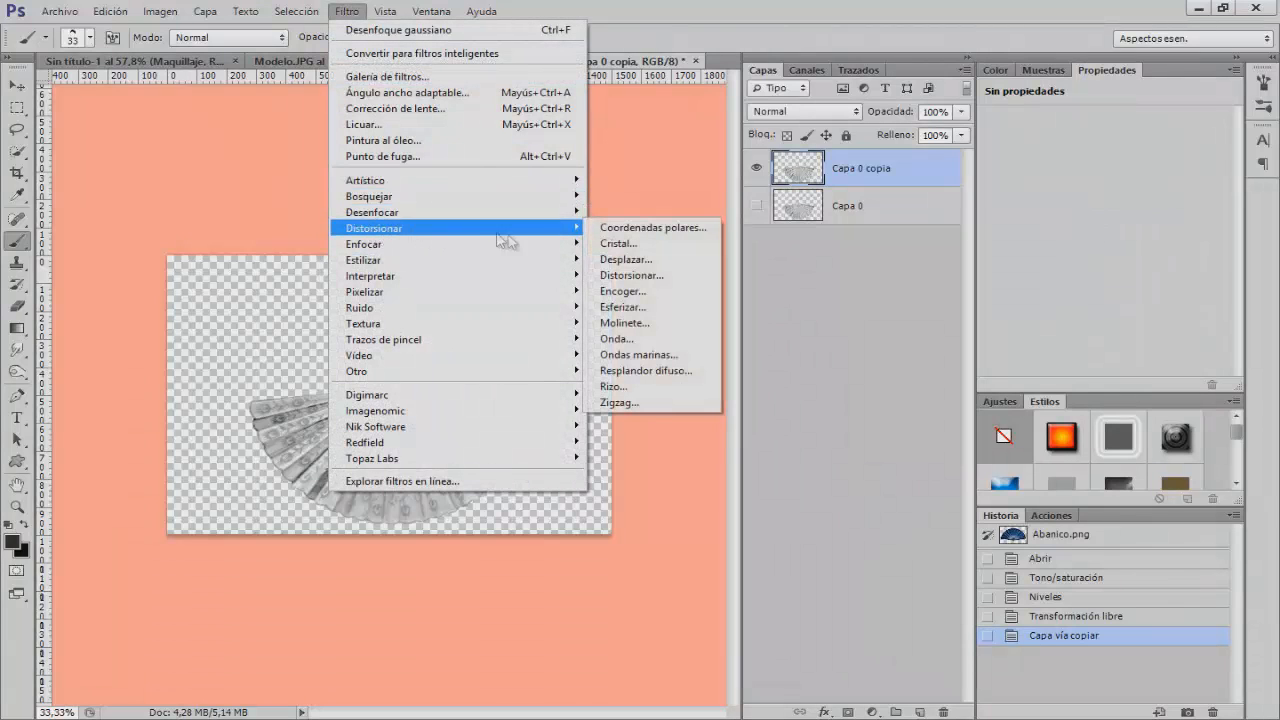
click(647, 227)
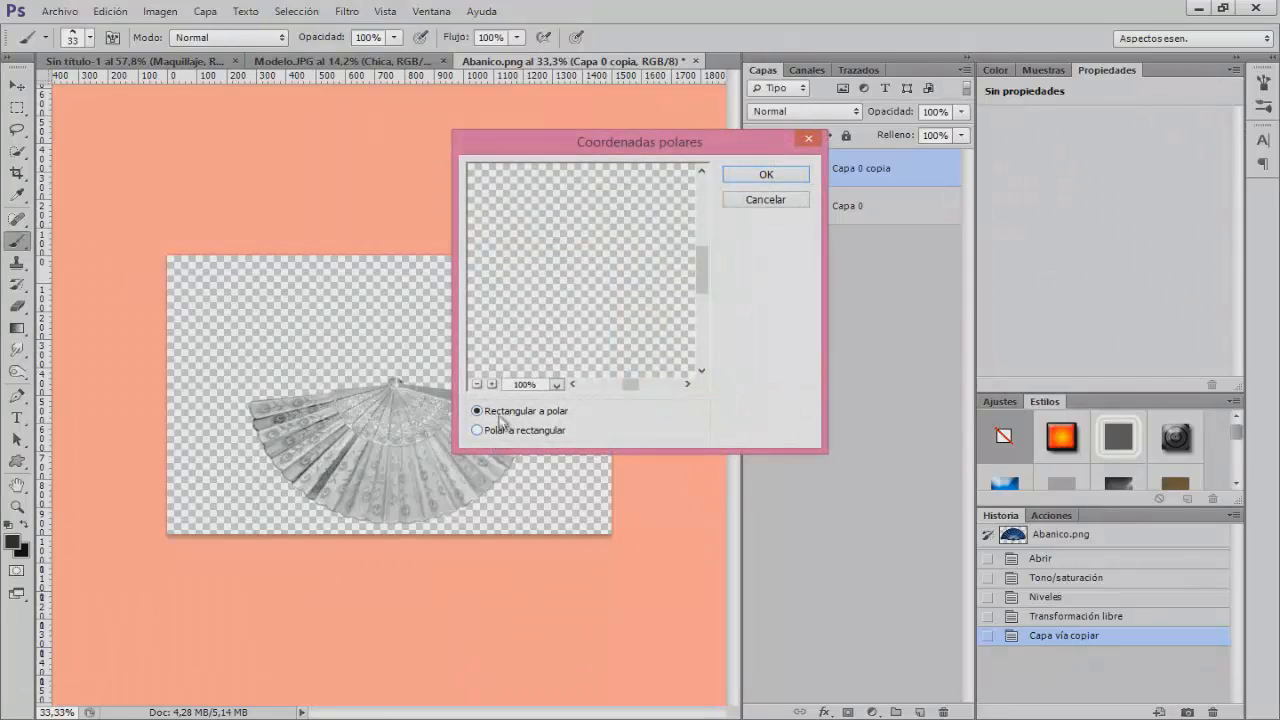
click(477, 384)
click(477, 384)
click(477, 384)
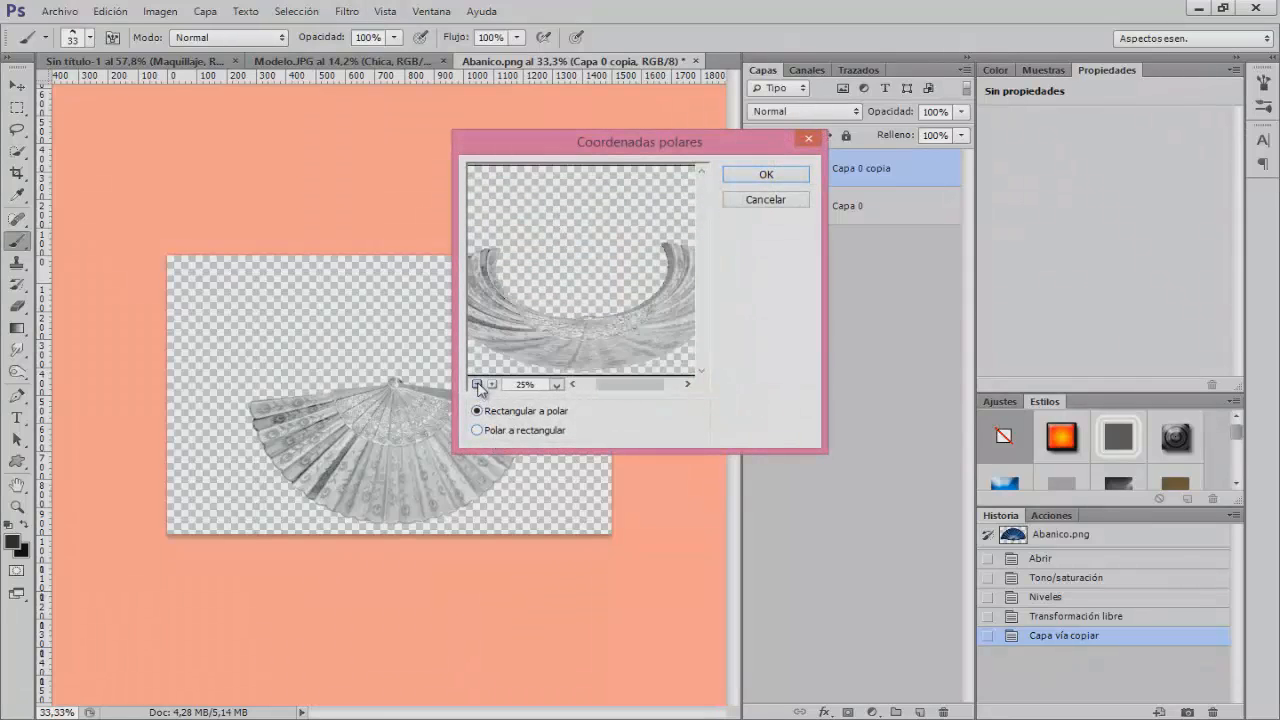
click(477, 384)
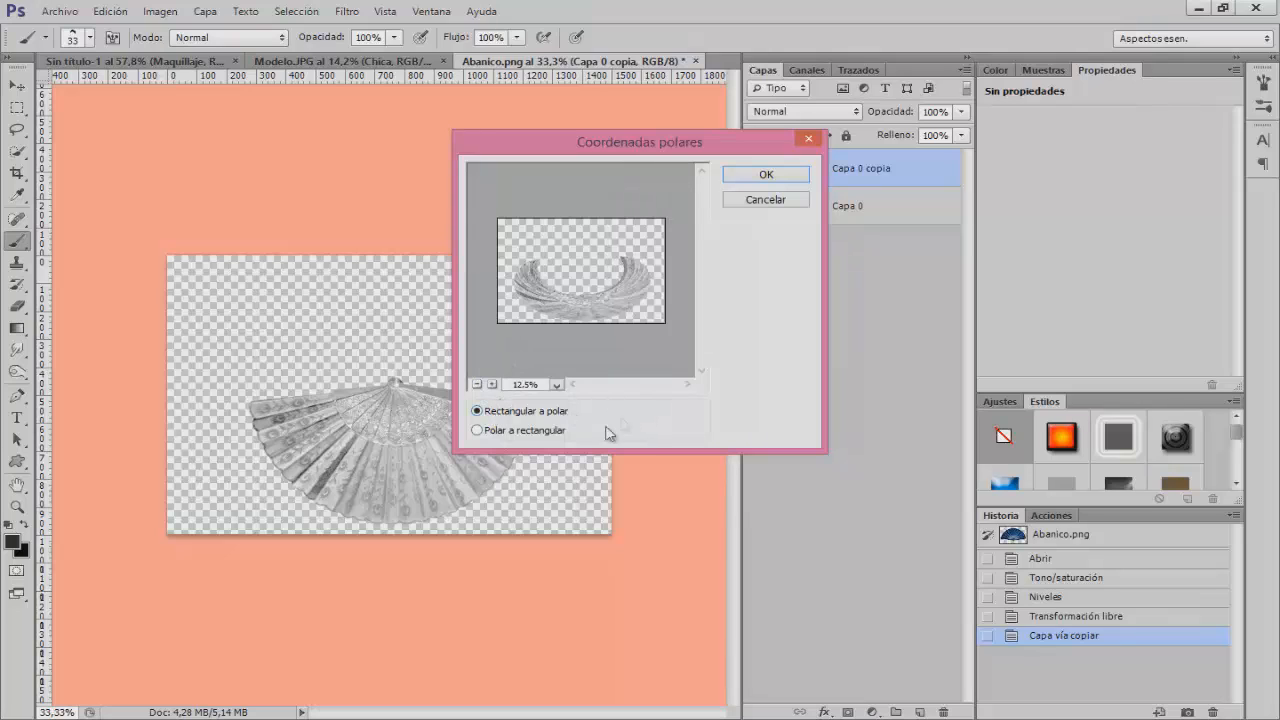
click(478, 430)
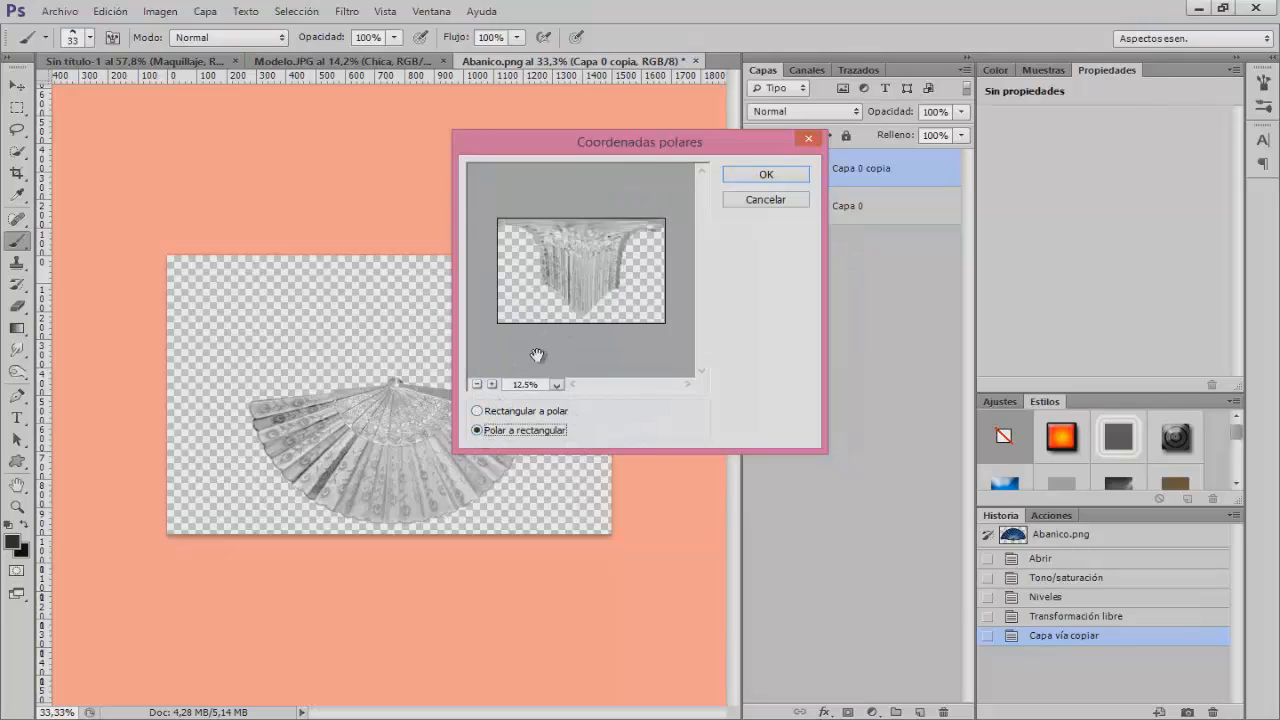
click(477, 411)
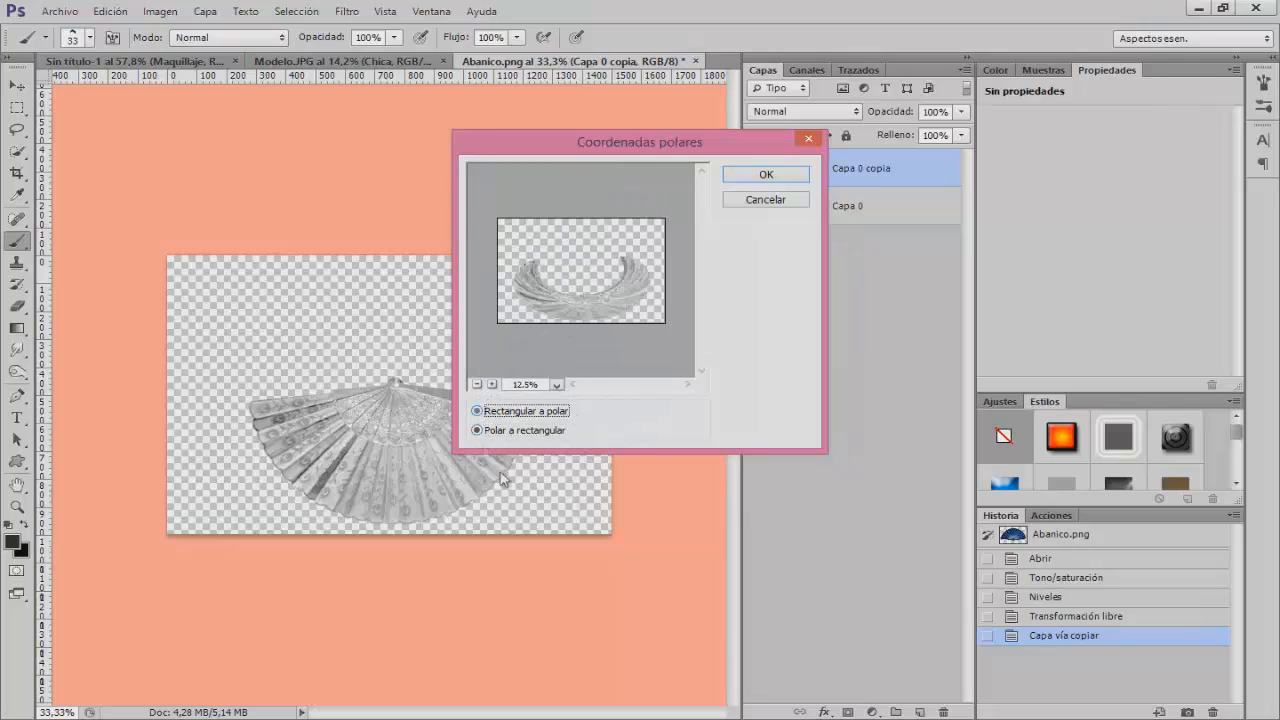
click(766, 176)
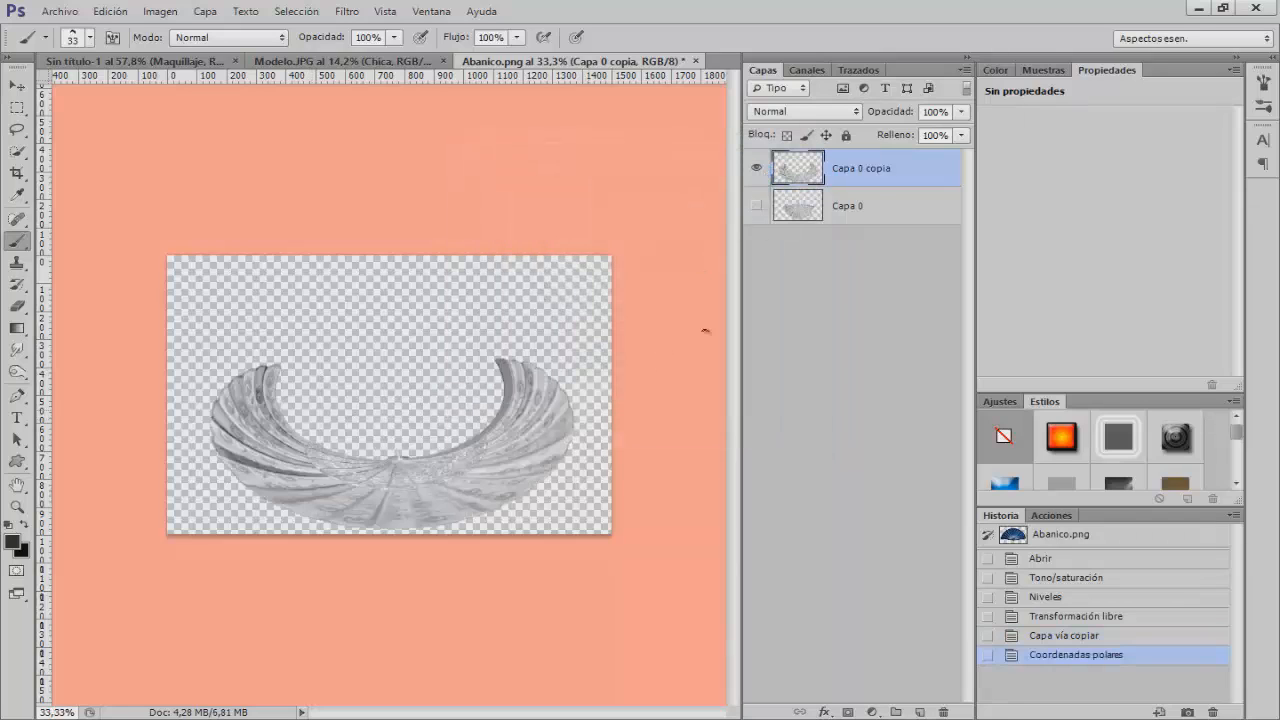
click(757, 205)
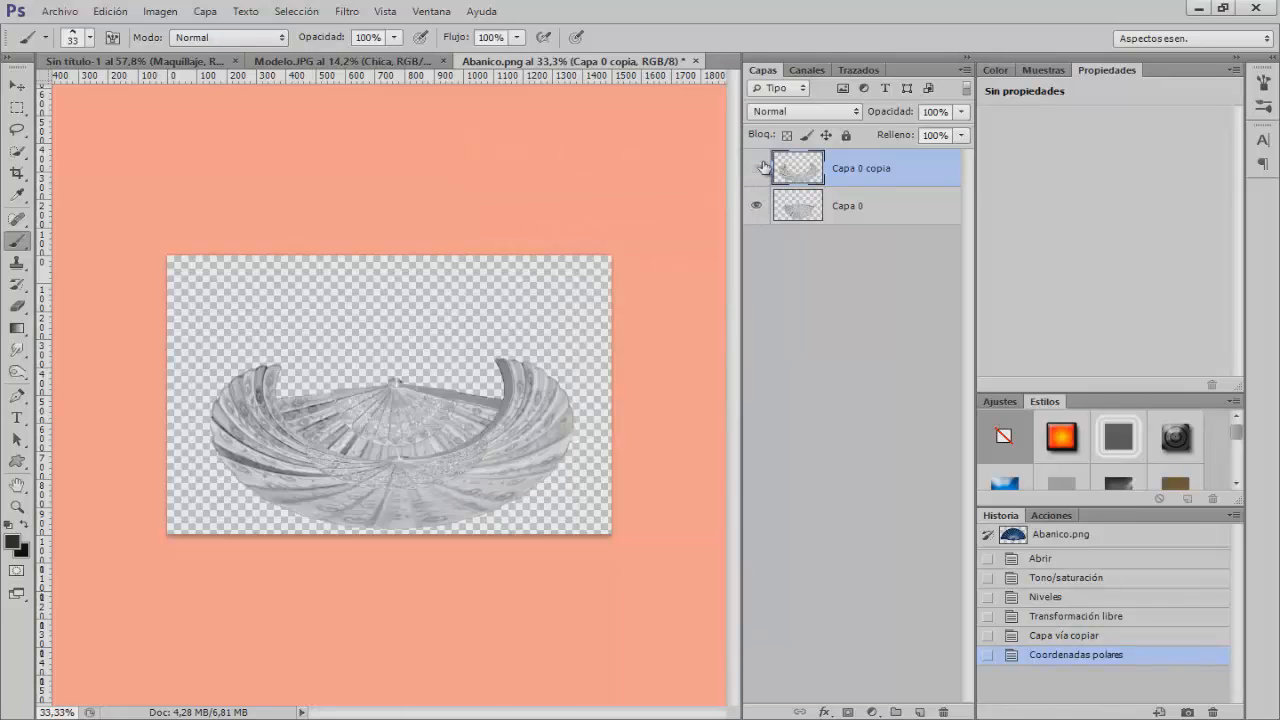
click(763, 167)
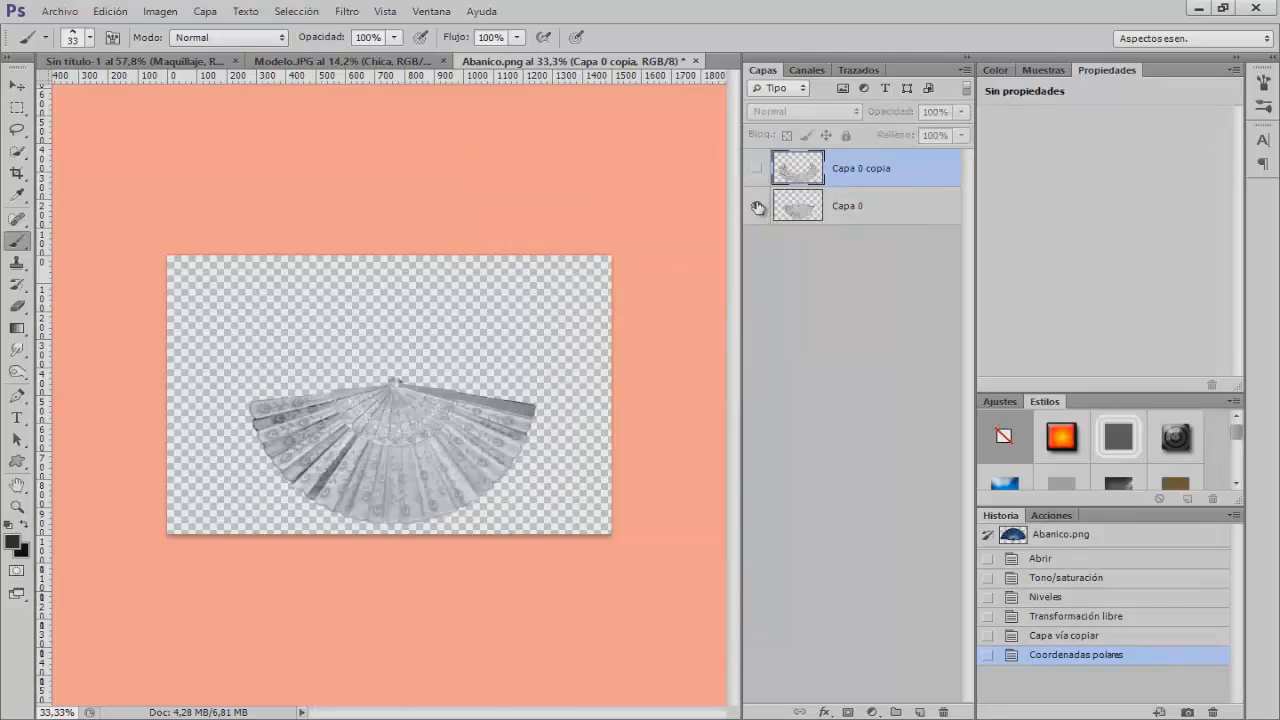
click(757, 205)
click(757, 167)
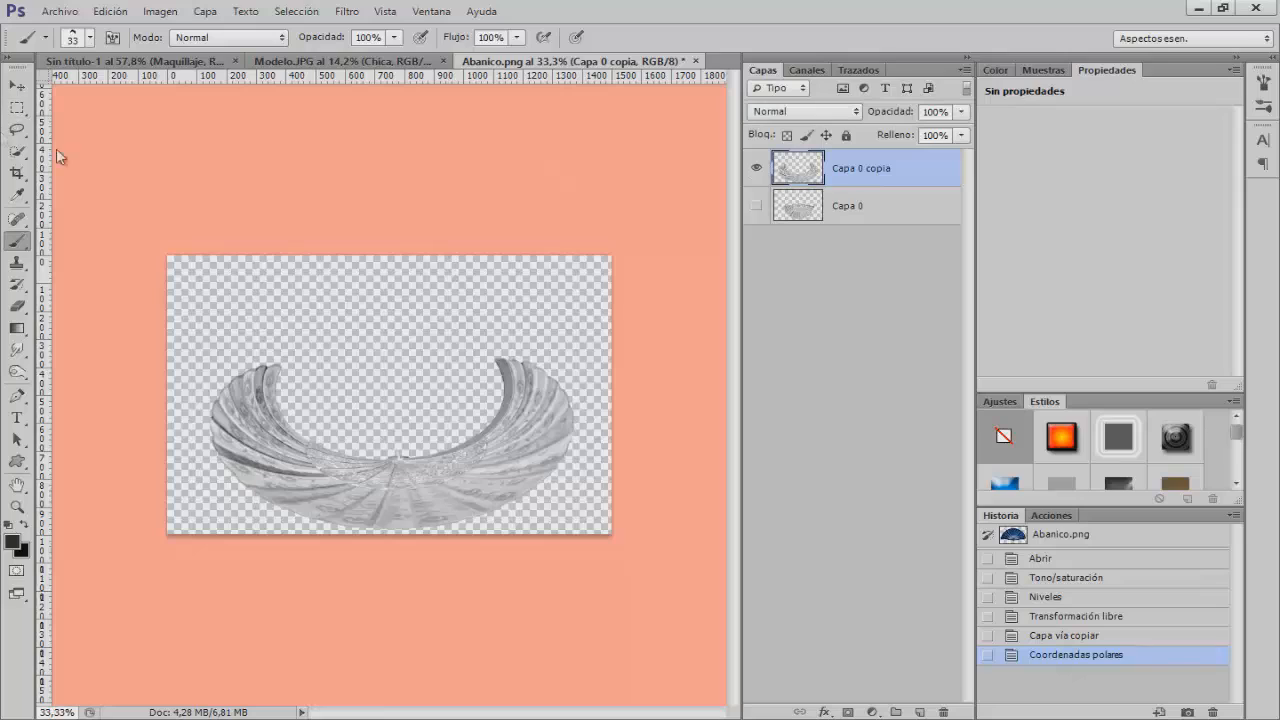
Rename the curved fan layer as Cuello and bring it into the Sin título-1 montage above the Maquillaje group
double_click(853, 170)
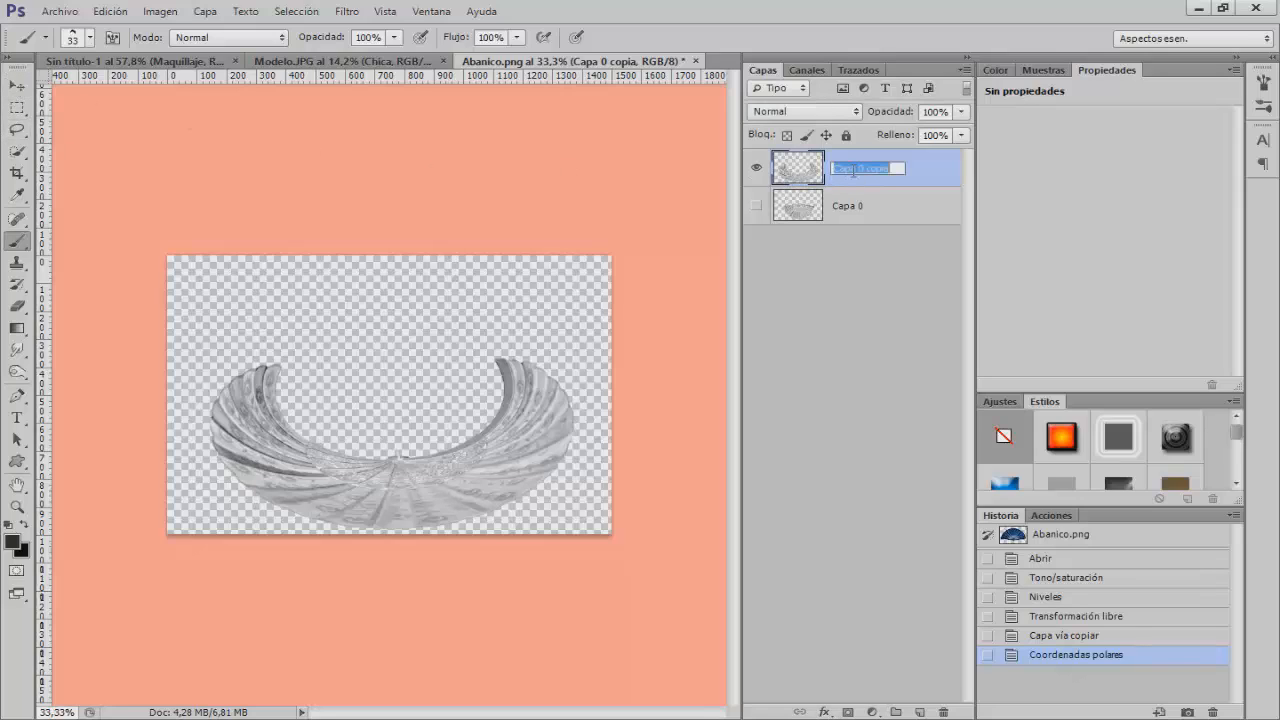
text(Cuello)
key(Return)
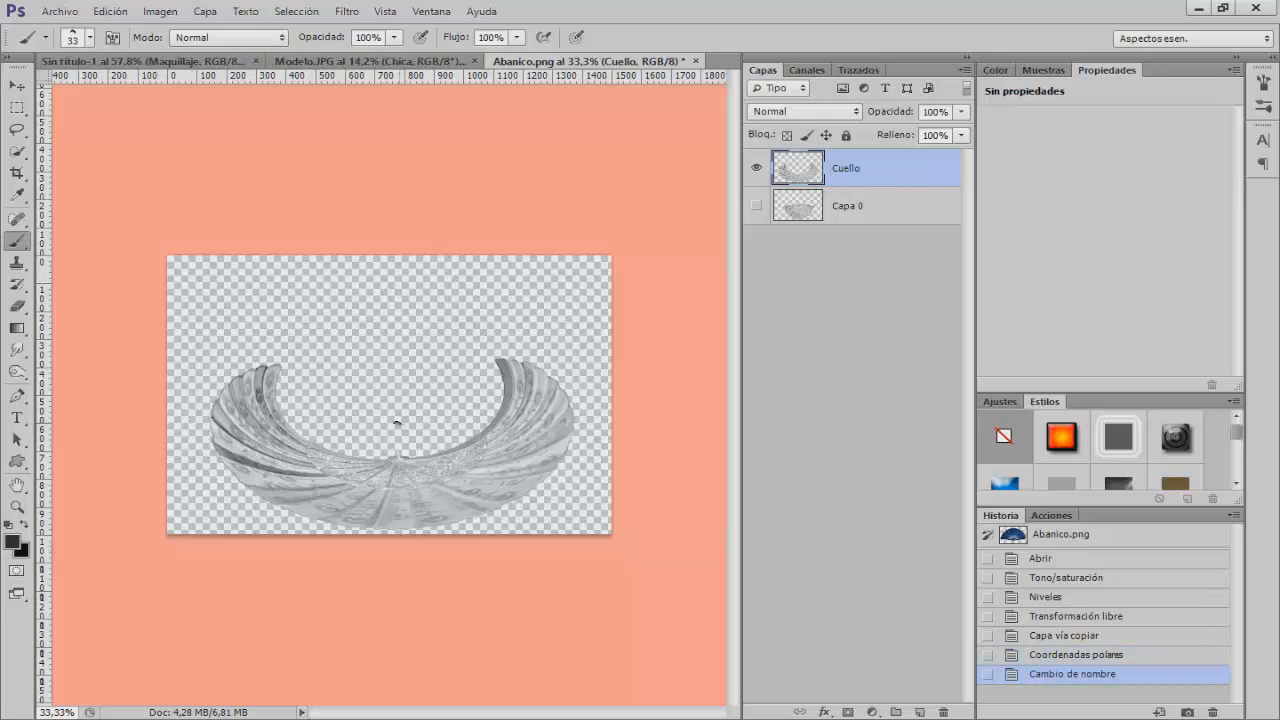
key(v)
mouse_move(359, 487)
mouse_down()
mouse_move(308, 286)
mouse_move(220, 68)
mouse_move(296, 304)
mouse_move(340, 334)
mouse_up()
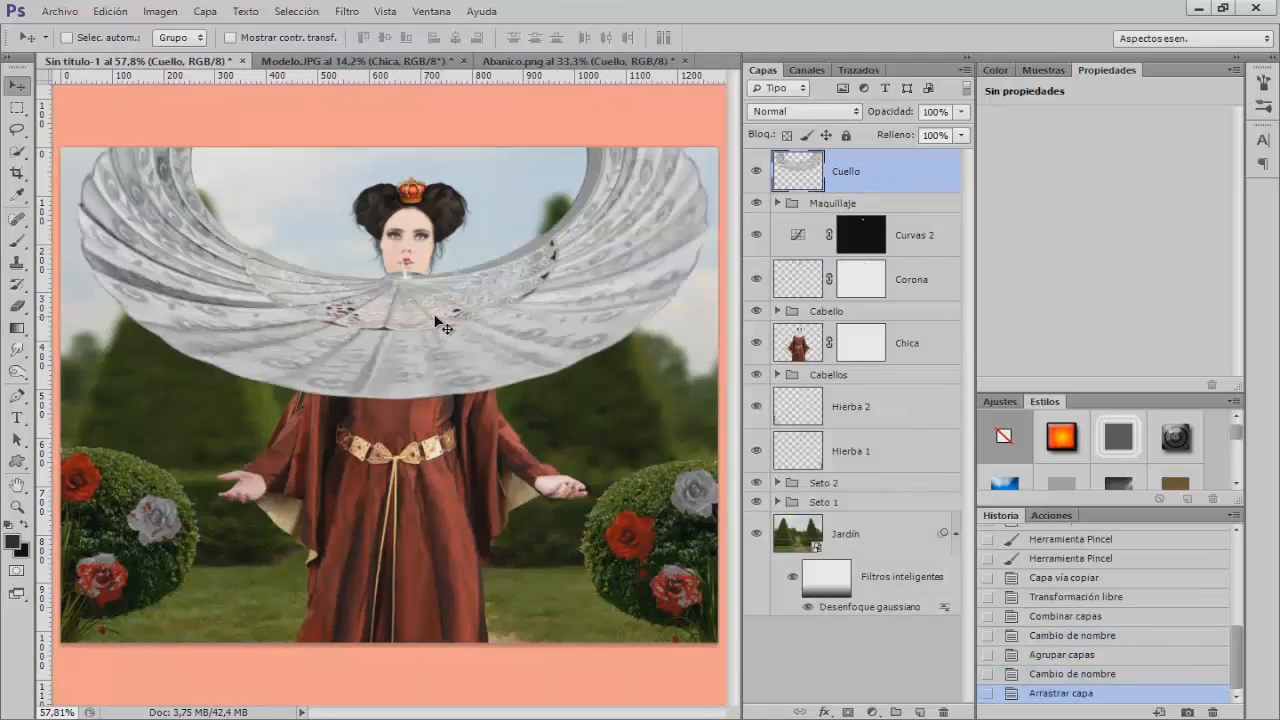
Scale the Cuello layer to about 31.7% and position the collar around the woman's neck and shoulders
key(ctrl+t)
drag(708, 103, 541, 180)
drag(489, 282, 497, 320)
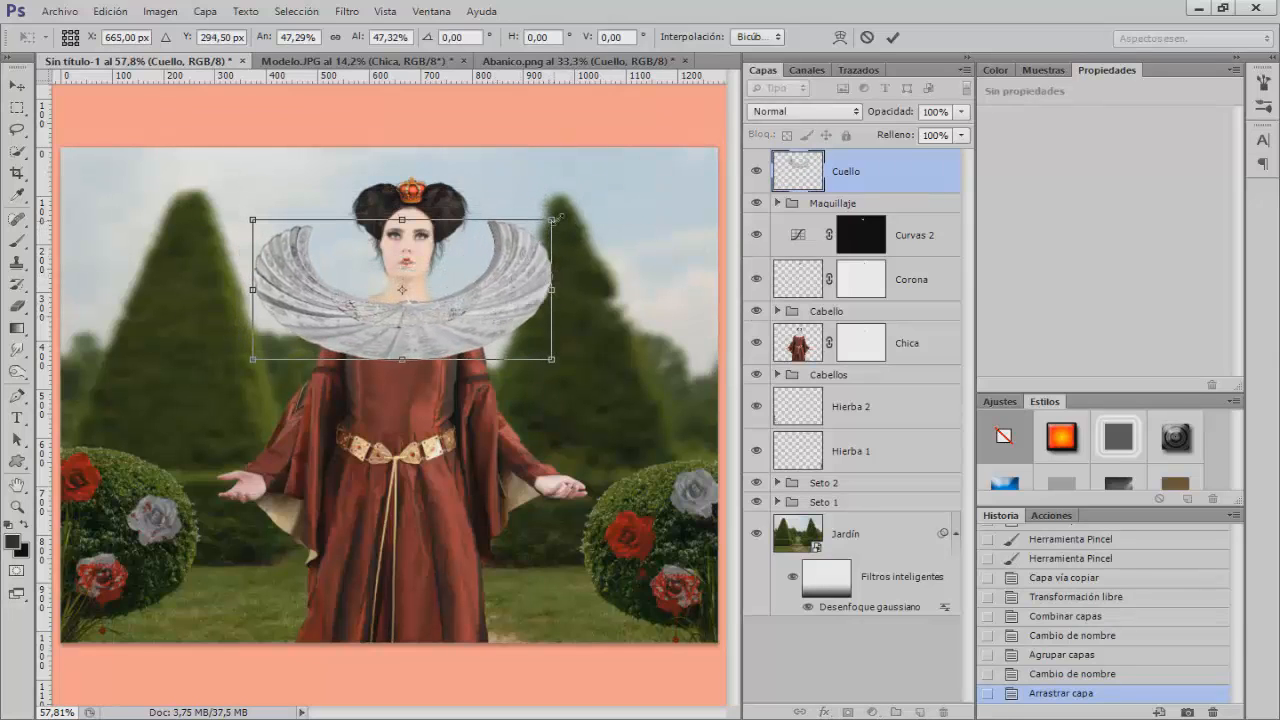
drag(556, 217, 502, 242)
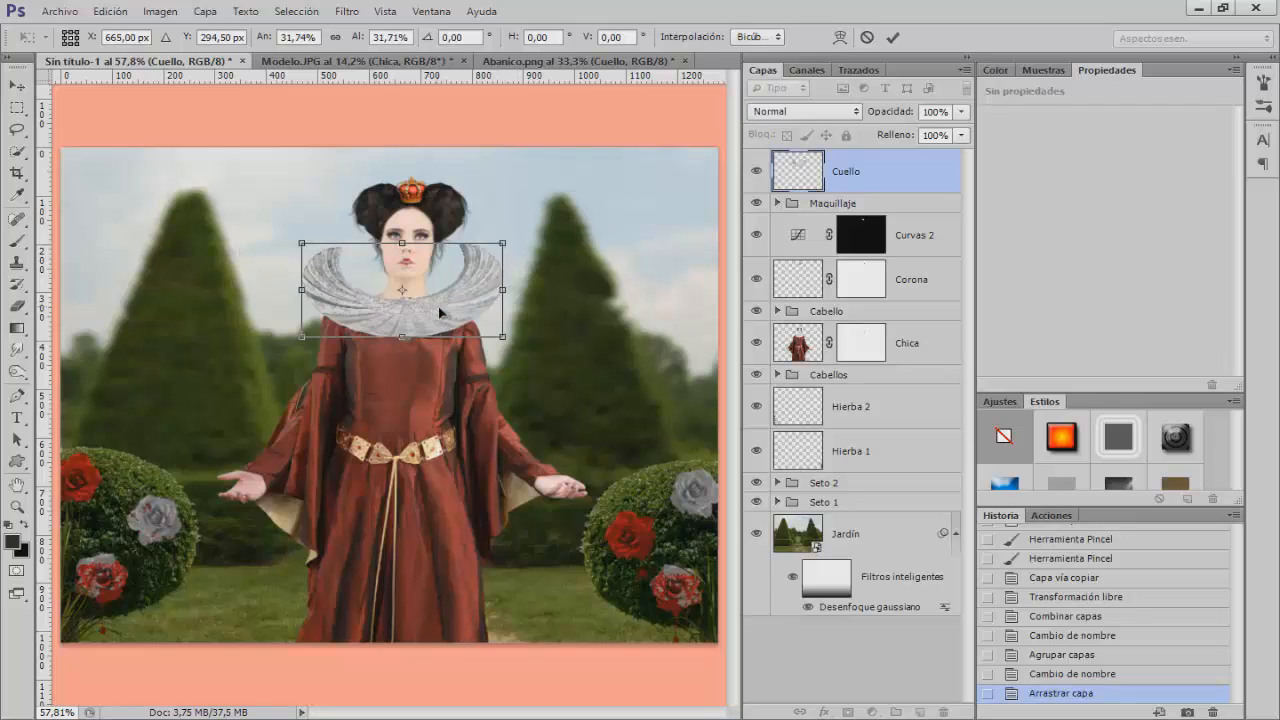
drag(437, 312, 441, 339)
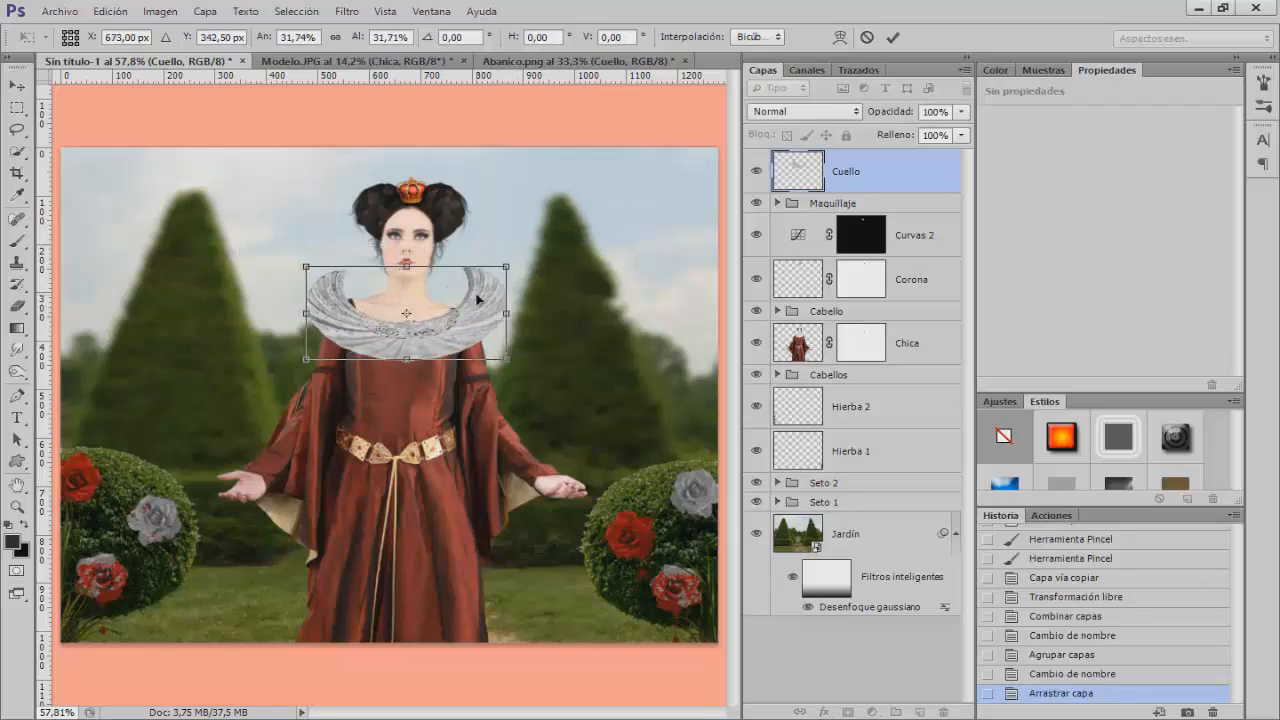
Rotate the collar about 2.13° and nudge it sideways until it sits centred on the shoulders, then apply the transform
drag(519, 255, 524, 257)
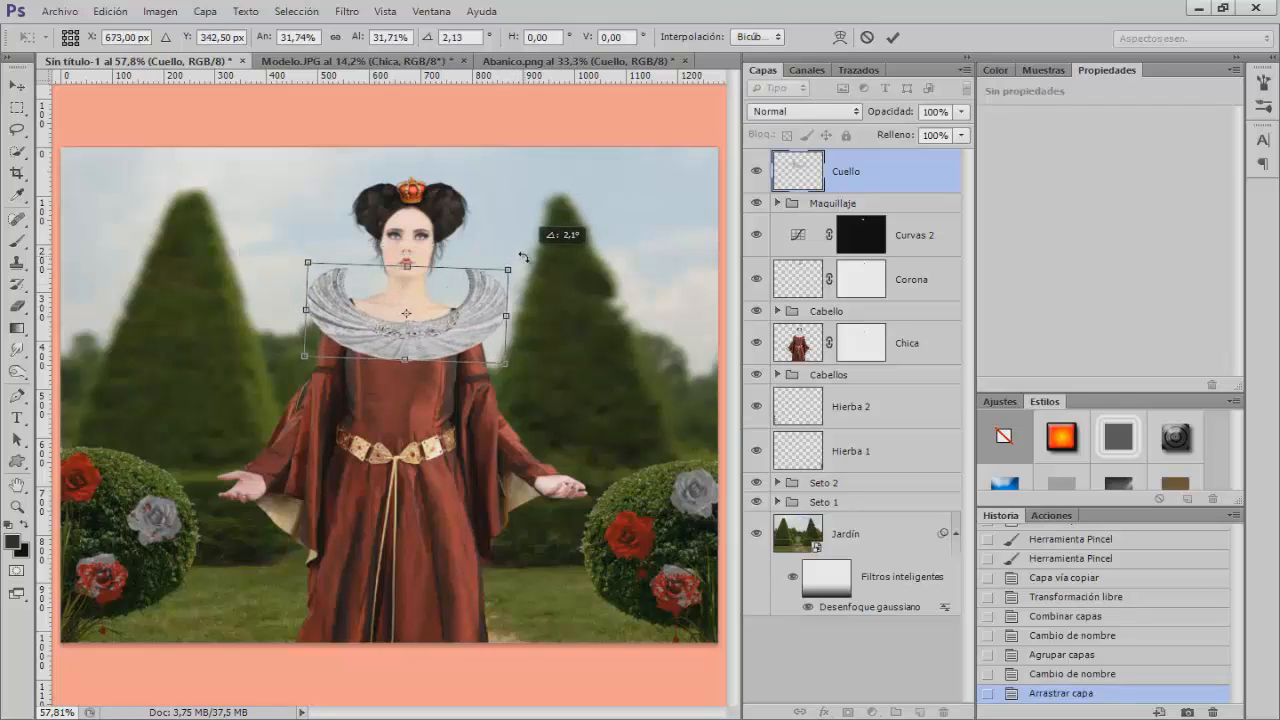
key(Left)
key(Left)
key(Left)
key(Left)
key(Left)
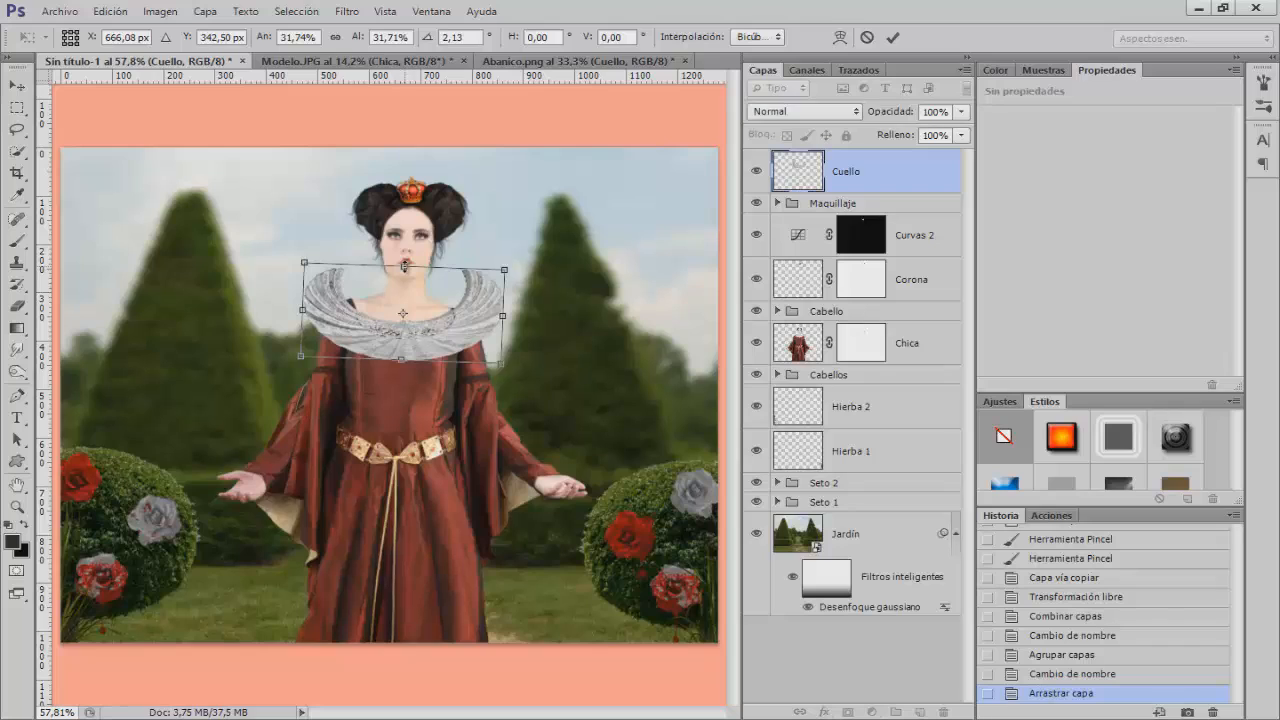
drag(404, 265, 405, 261)
key(Return)
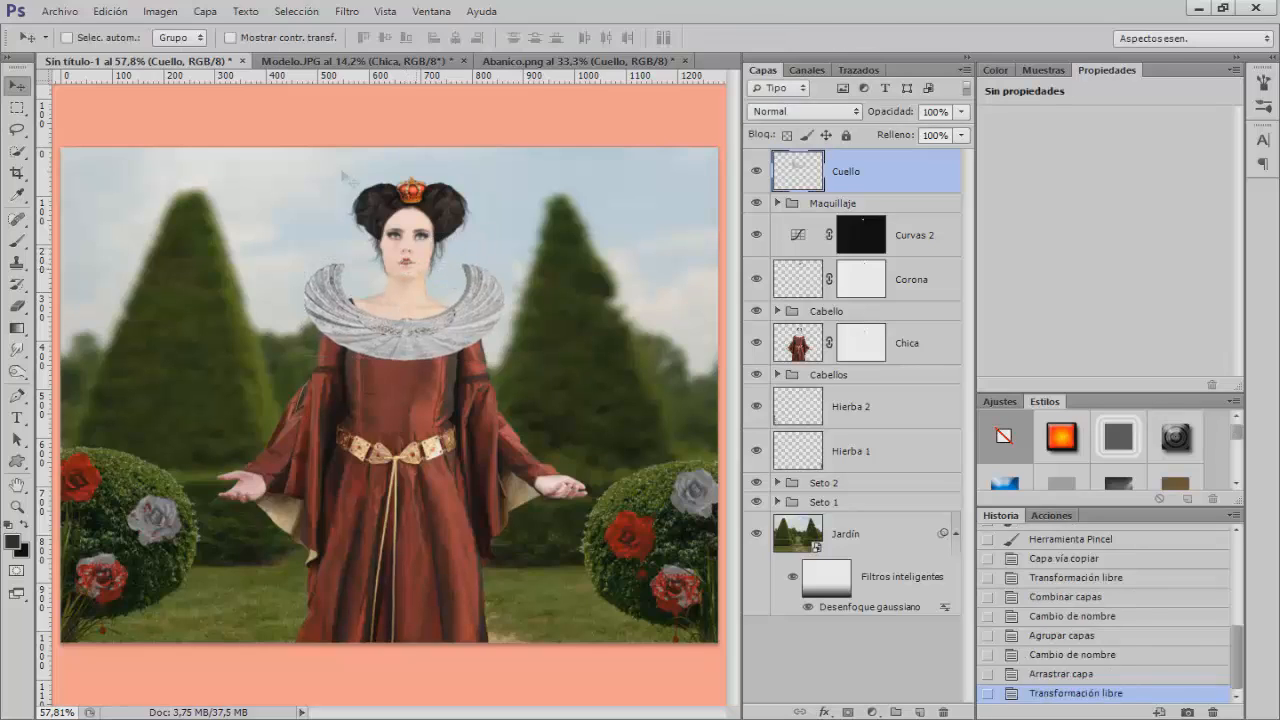
click(60, 11)
click(106, 283)
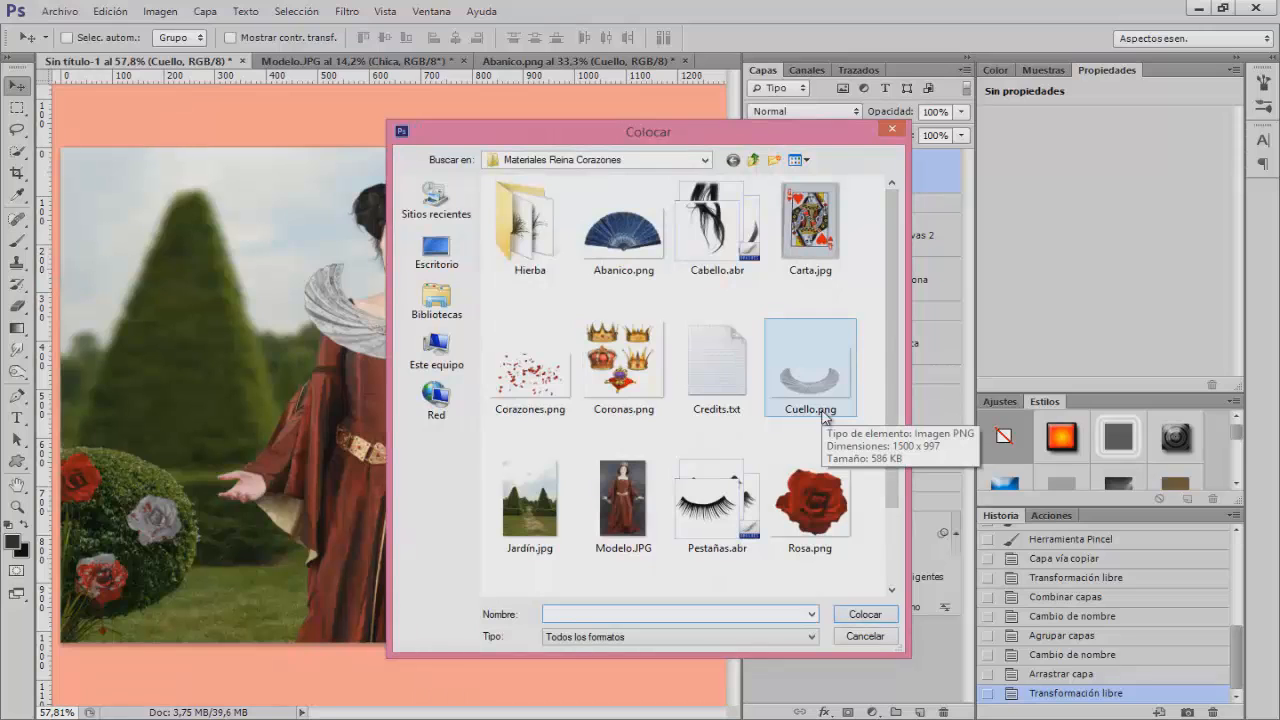
click(866, 637)
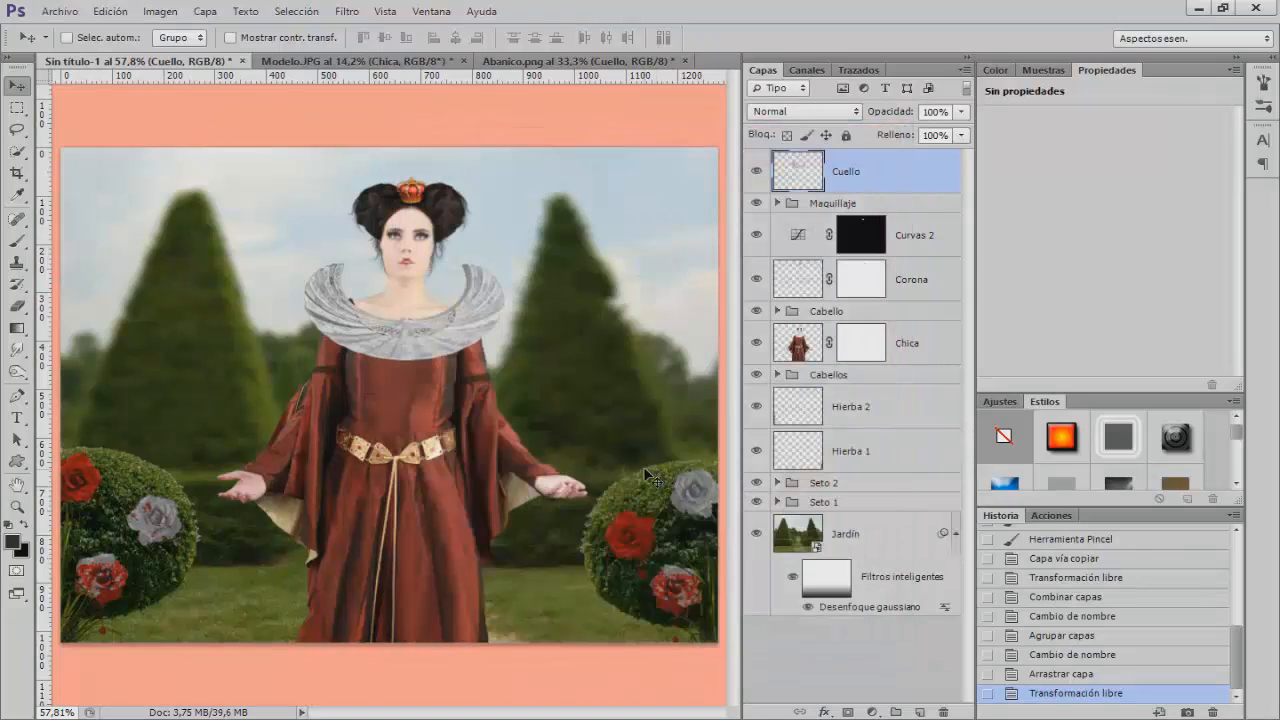
Lighten the Cuello layer with Levels by raising the midtone input to about 1.18
key(ctrl+plus)
key(ctrl+l)
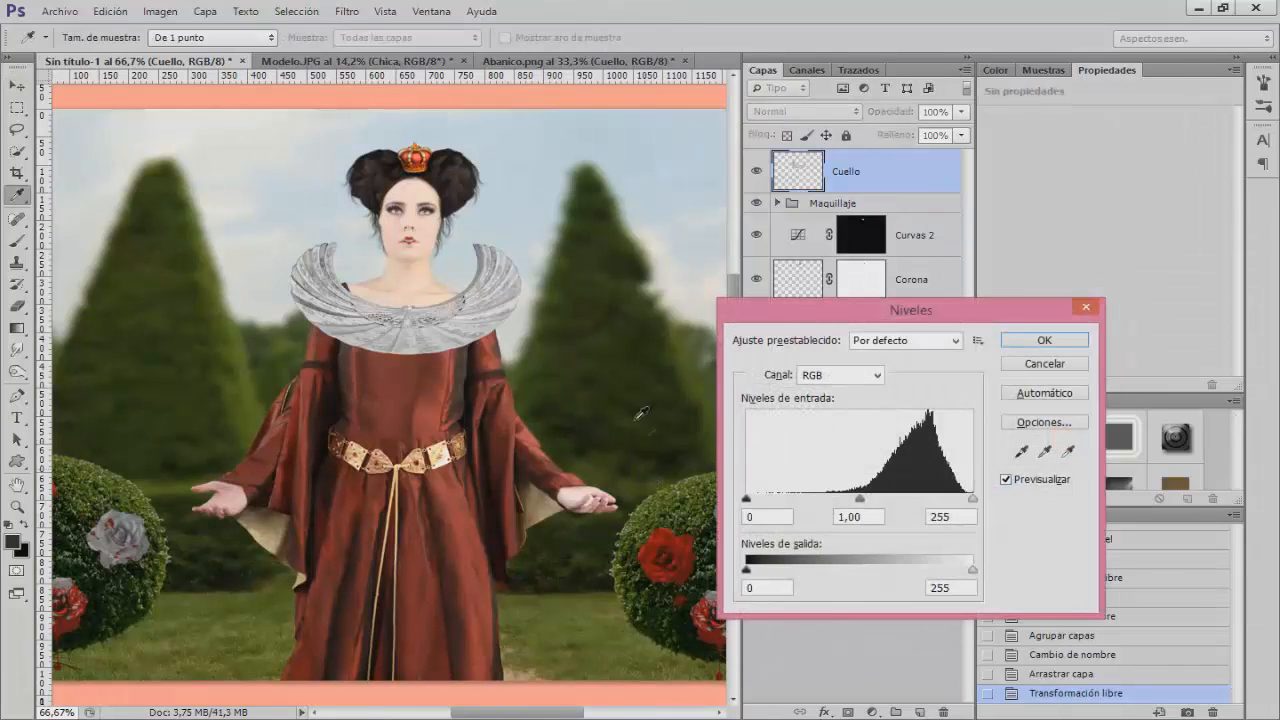
click(861, 499)
drag(858, 500, 847, 502)
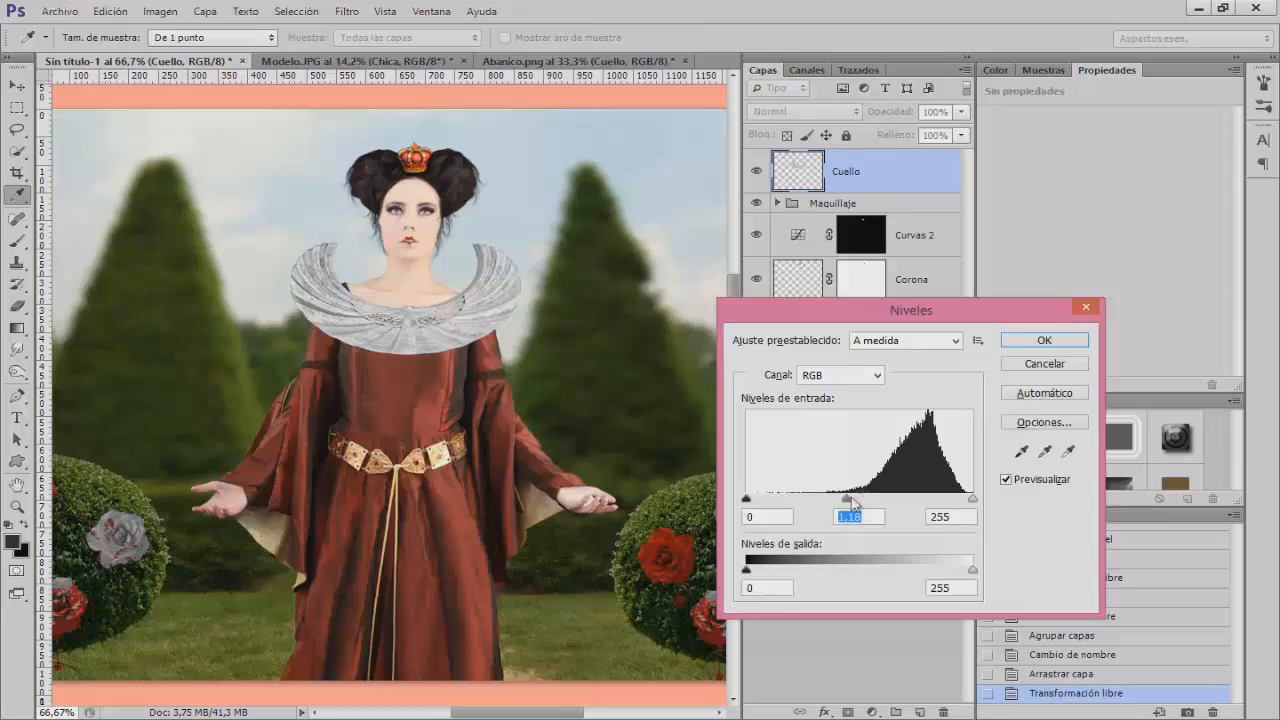
click(1053, 342)
key(ctrl+plus)
key(ctrl+plus)
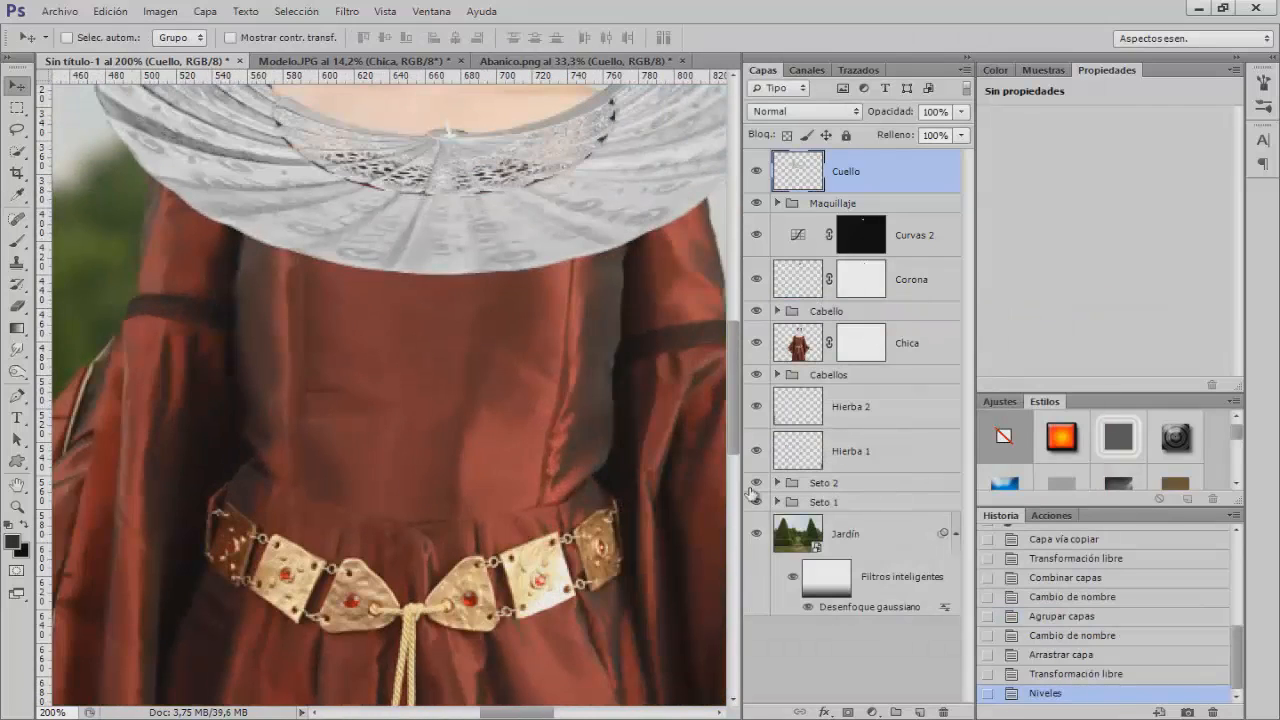
key(ctrl+minus)
key(ctrl+minus)
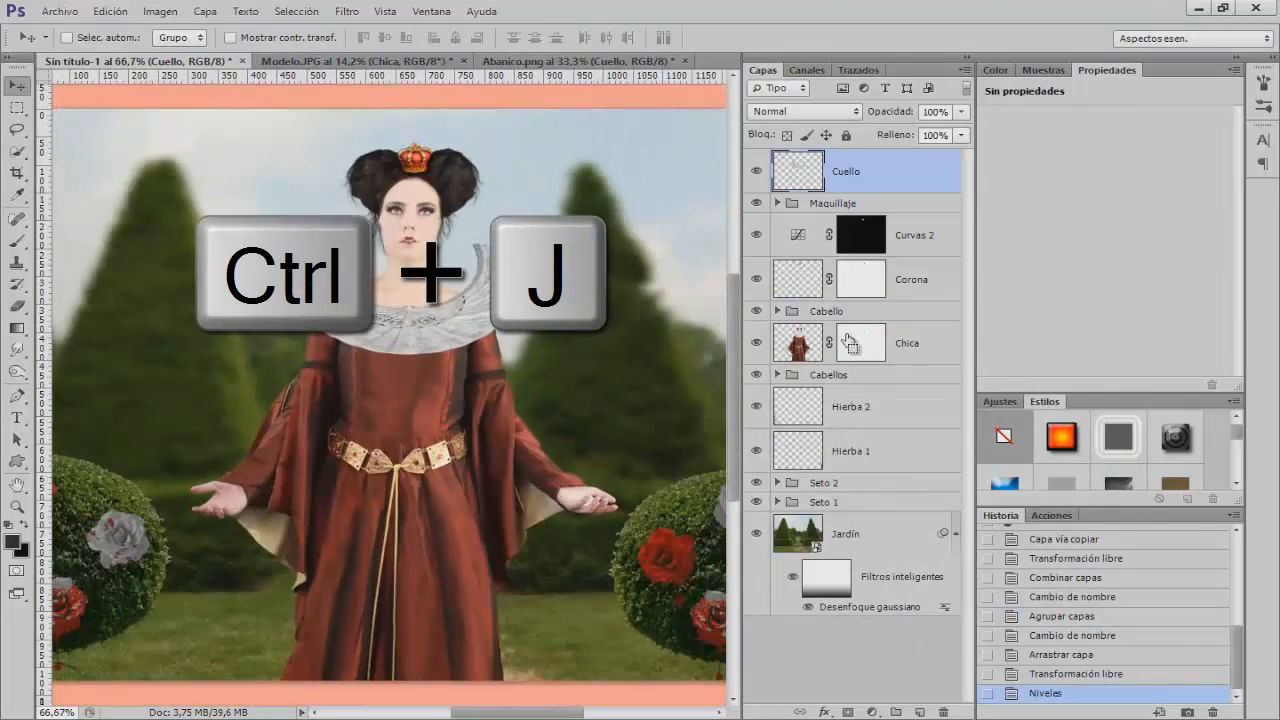
Duplicate the Cuello layer, place the copy below the Cabellos group and rename it Cuello 1
key(ctrl+j)
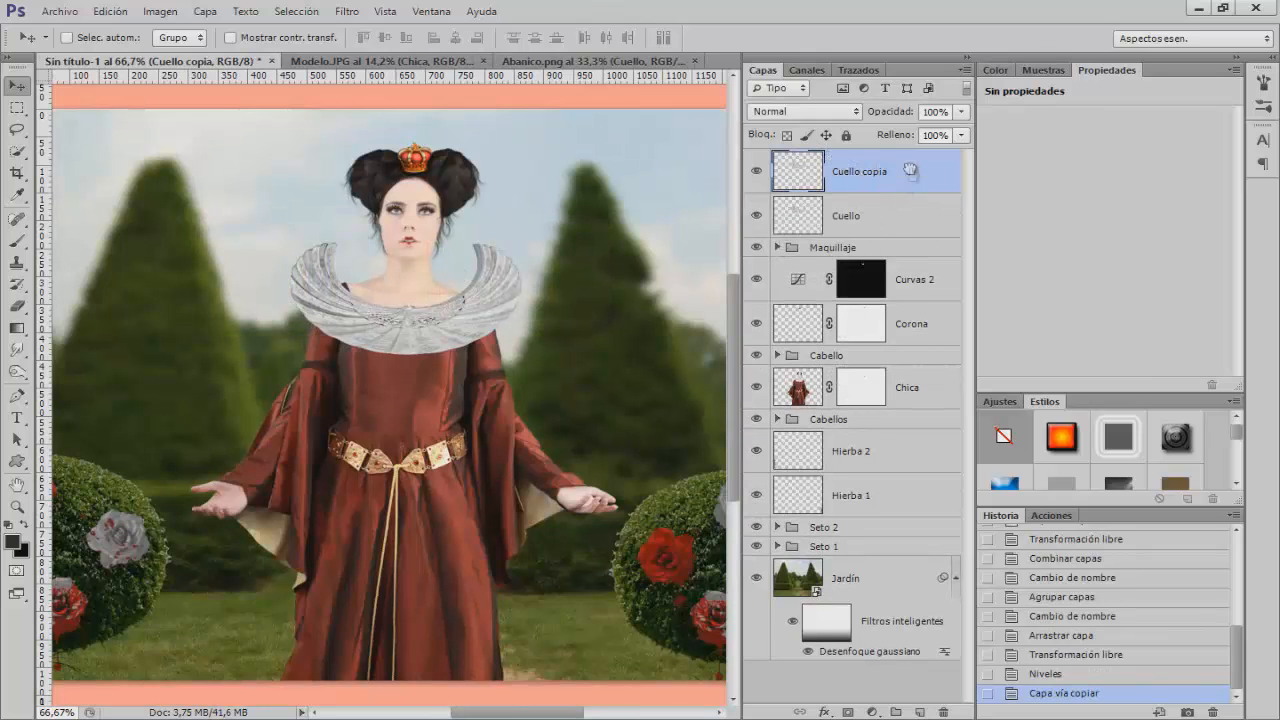
drag(908, 172, 913, 411)
double_click(860, 407)
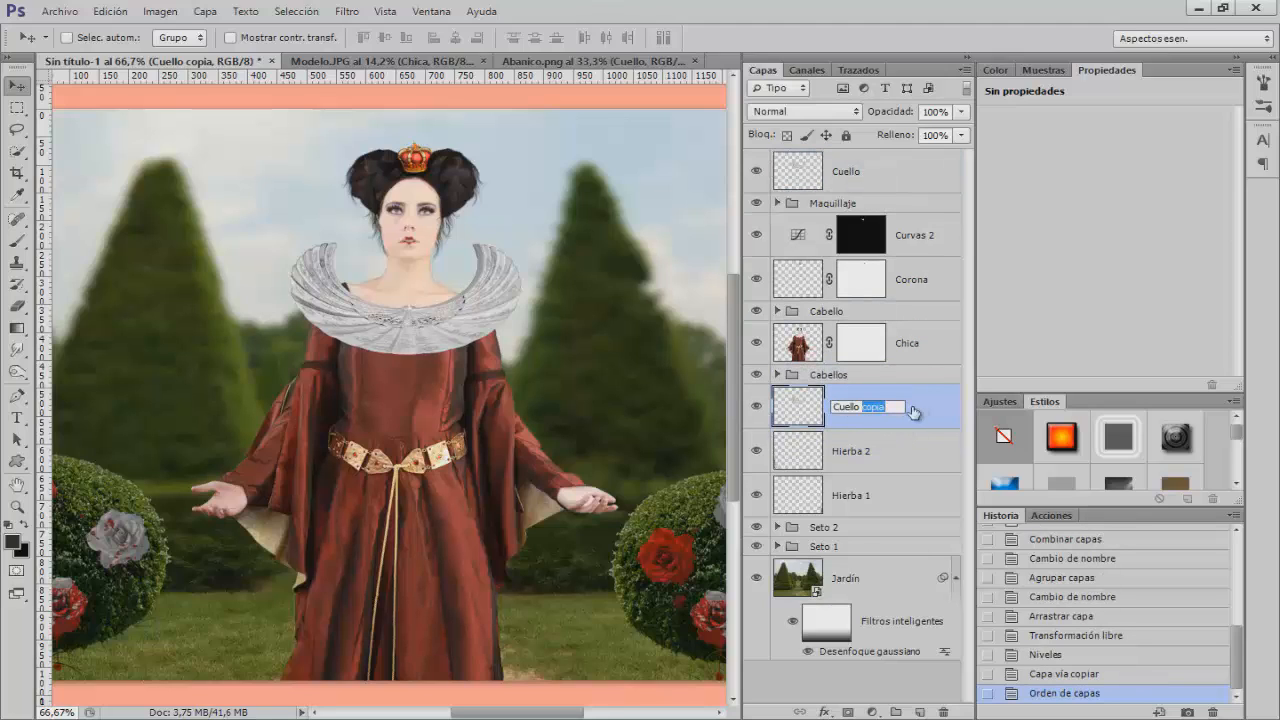
text(1)
key(Return)
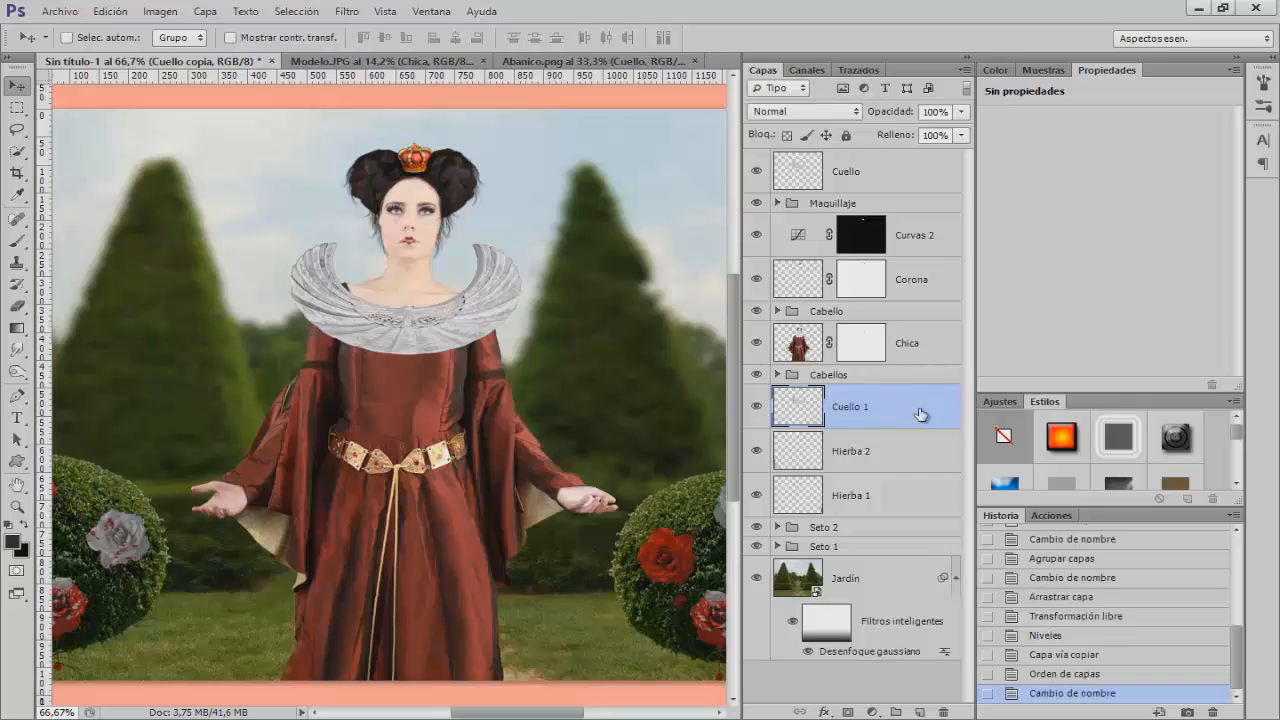
Rotate Cuello 1 to about -47.78° and enlarge it to about 116.42%, raising one side of the collar behind the neck
key(ctrl+t)
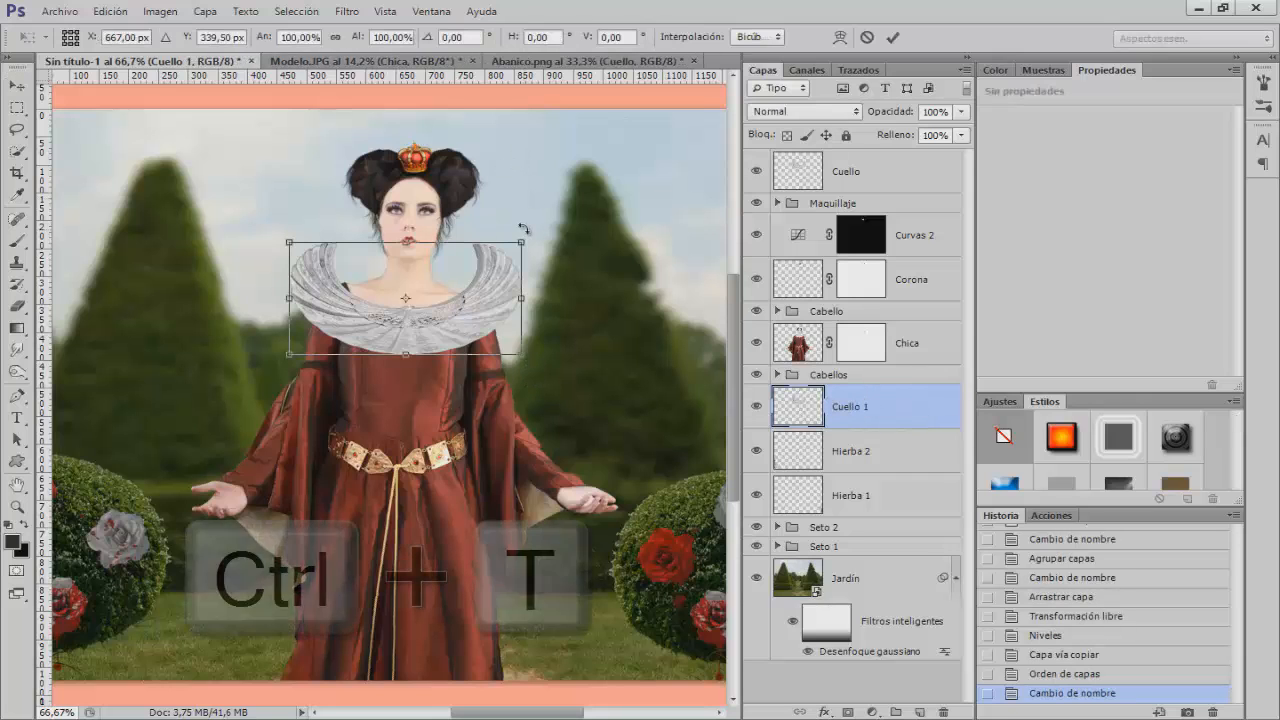
drag(525, 221, 440, 197)
drag(467, 277, 455, 298)
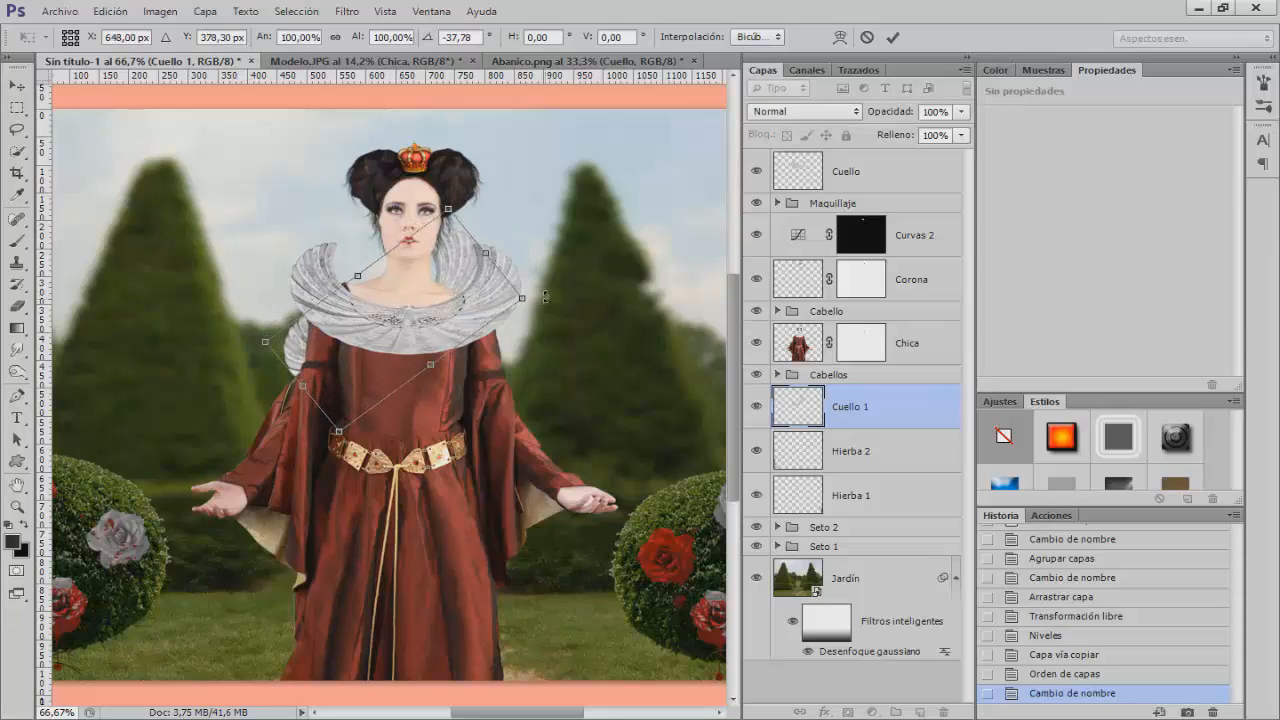
drag(545, 296, 548, 283)
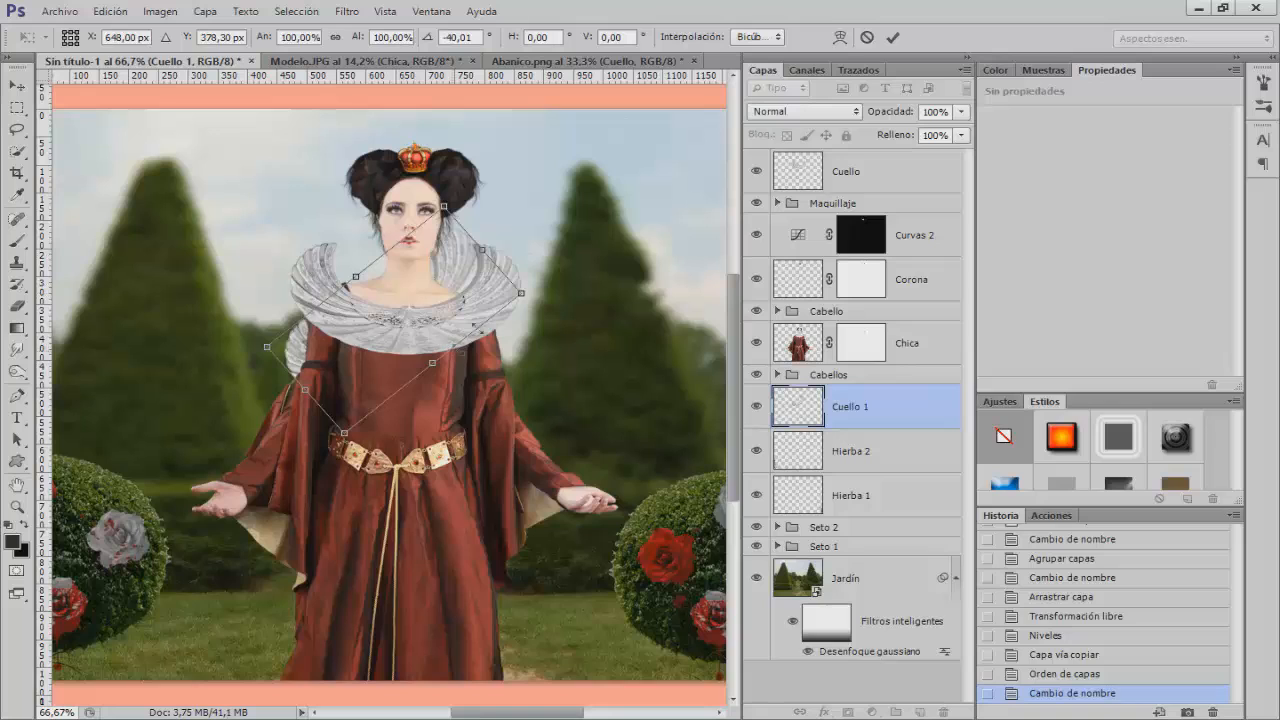
drag(532, 292, 502, 306)
drag(560, 304, 556, 292)
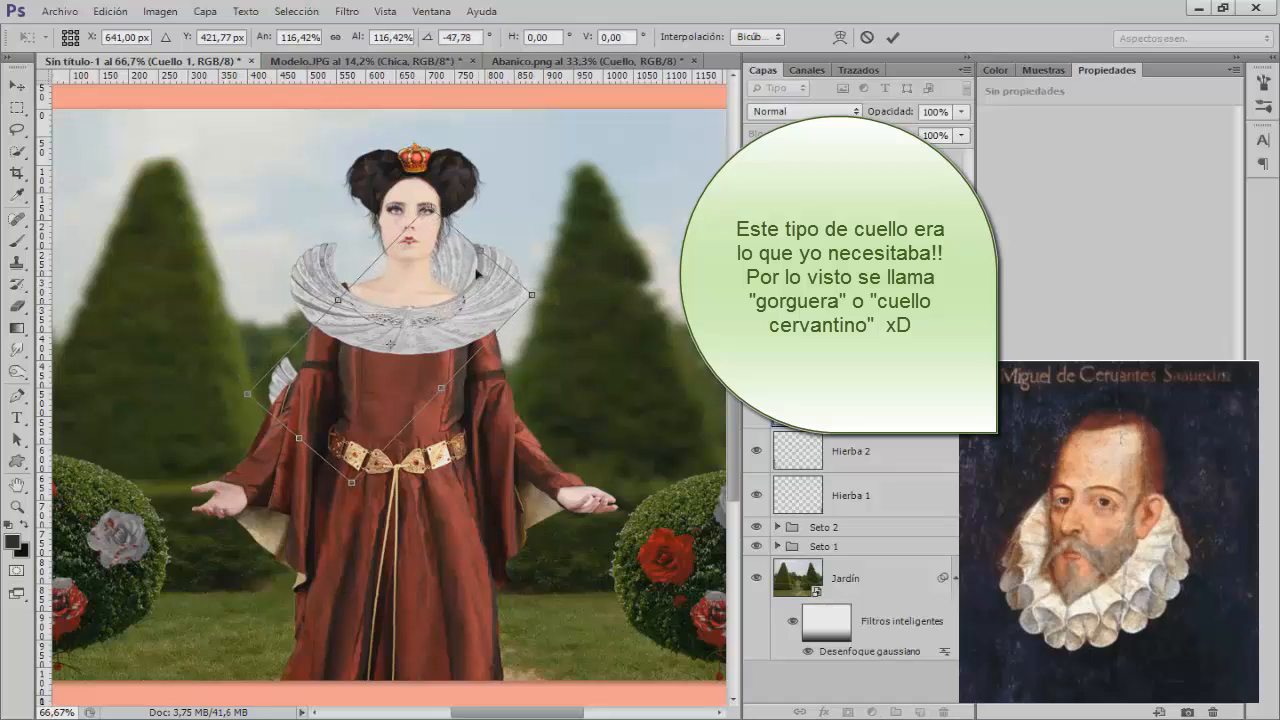
Refine Cuello 1 to about -54.19° and 112% scale, warp it slightly behind the neck, apply it and check the layer in isolation
drag(477, 270, 478, 269)
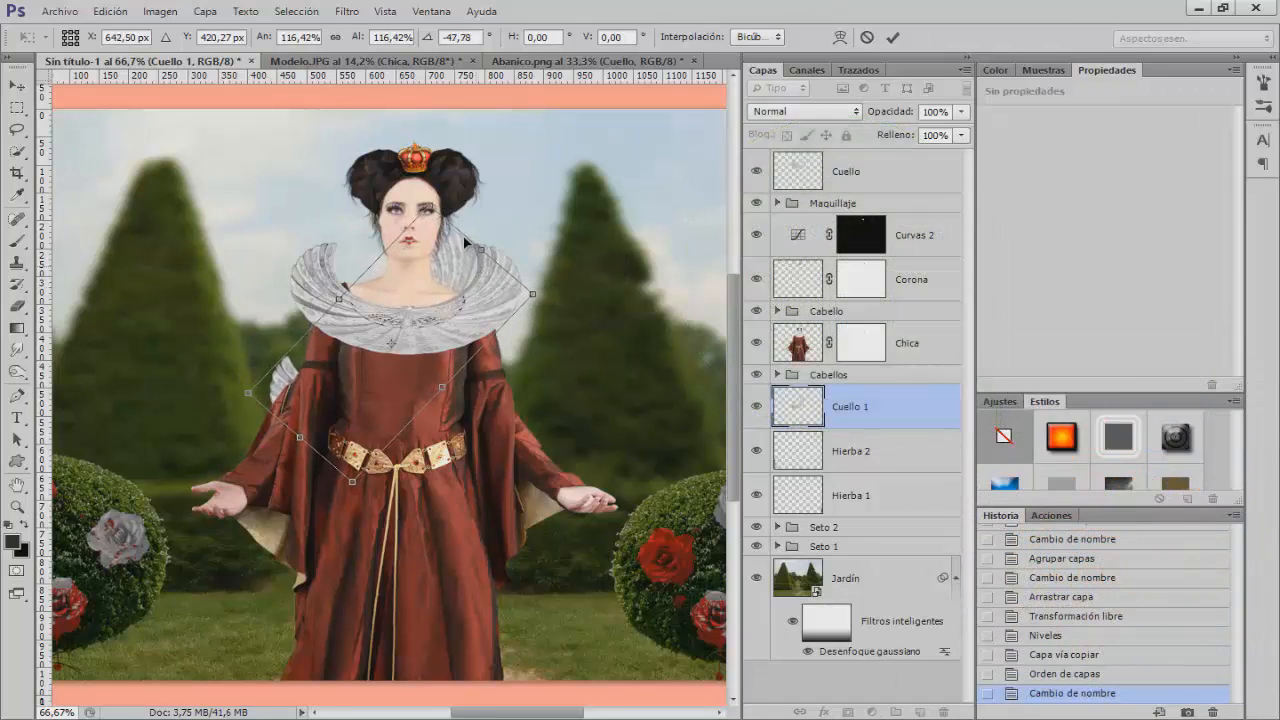
drag(428, 210, 432, 218)
drag(563, 300, 490, 299)
right_click(430, 274)
click(479, 398)
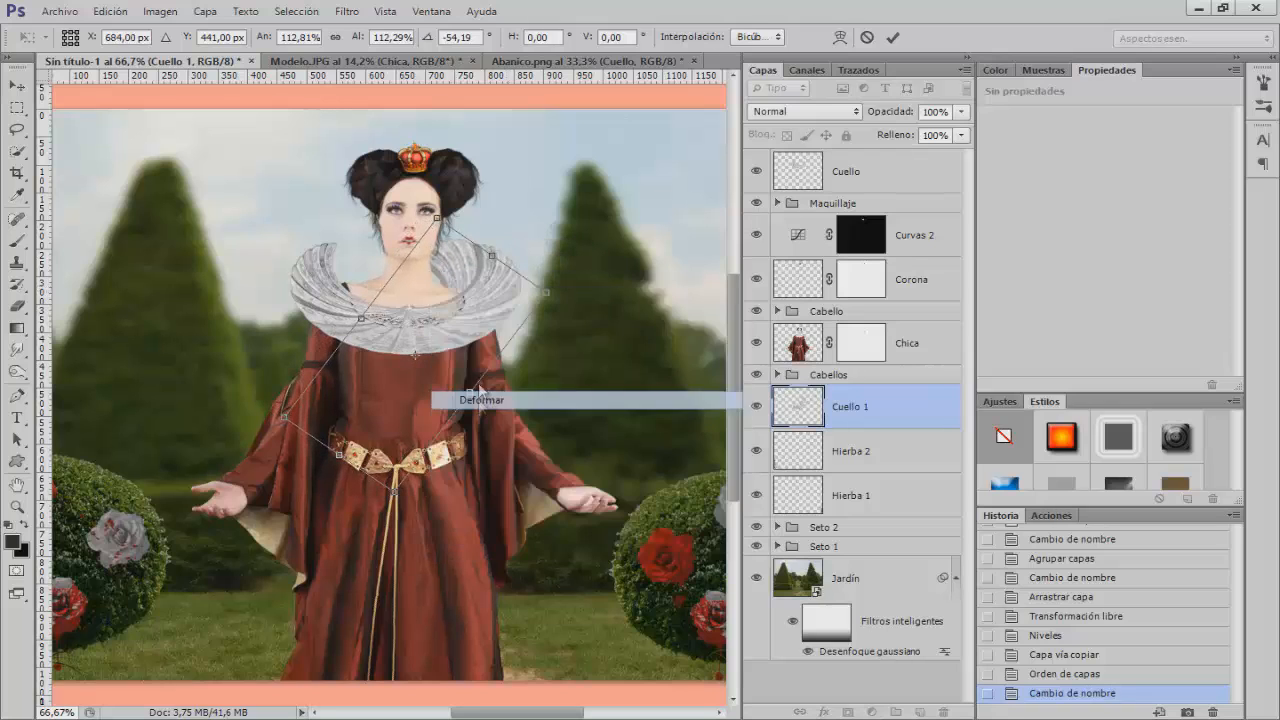
mouse_move(446, 284)
mouse_down()
mouse_move(434, 281)
mouse_move(476, 258)
mouse_move(442, 283)
mouse_up()
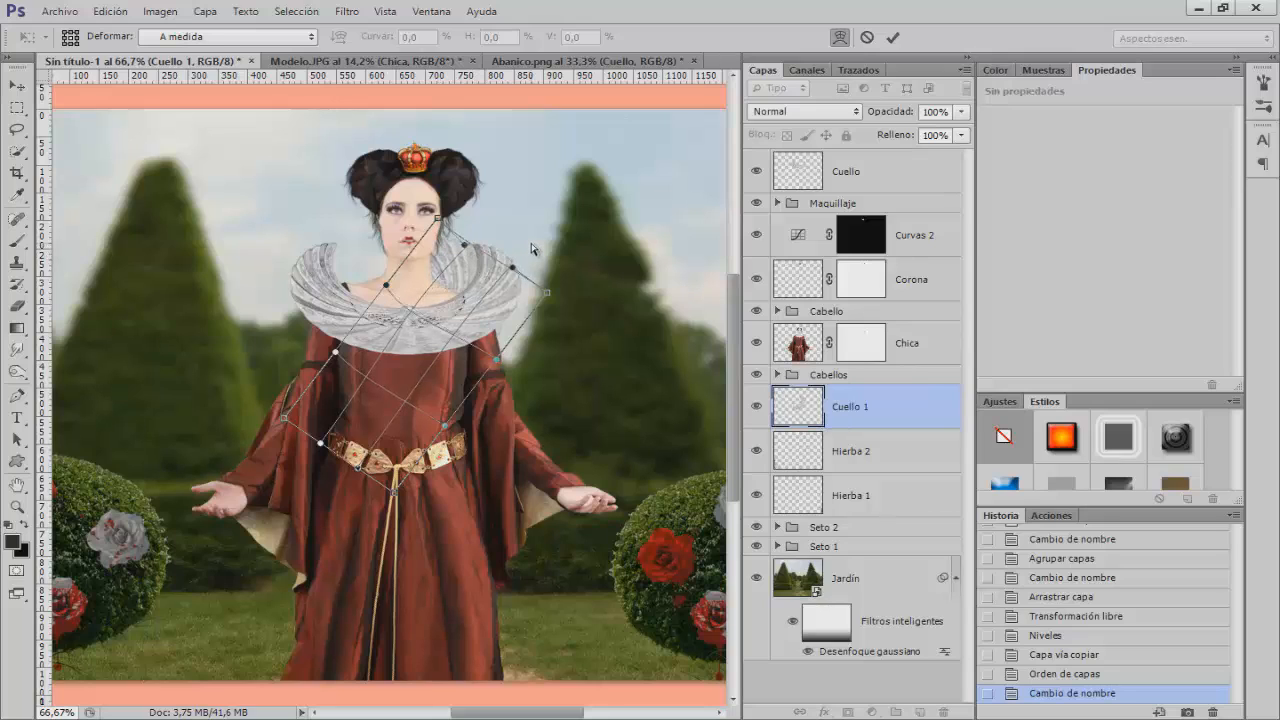
key(Return)
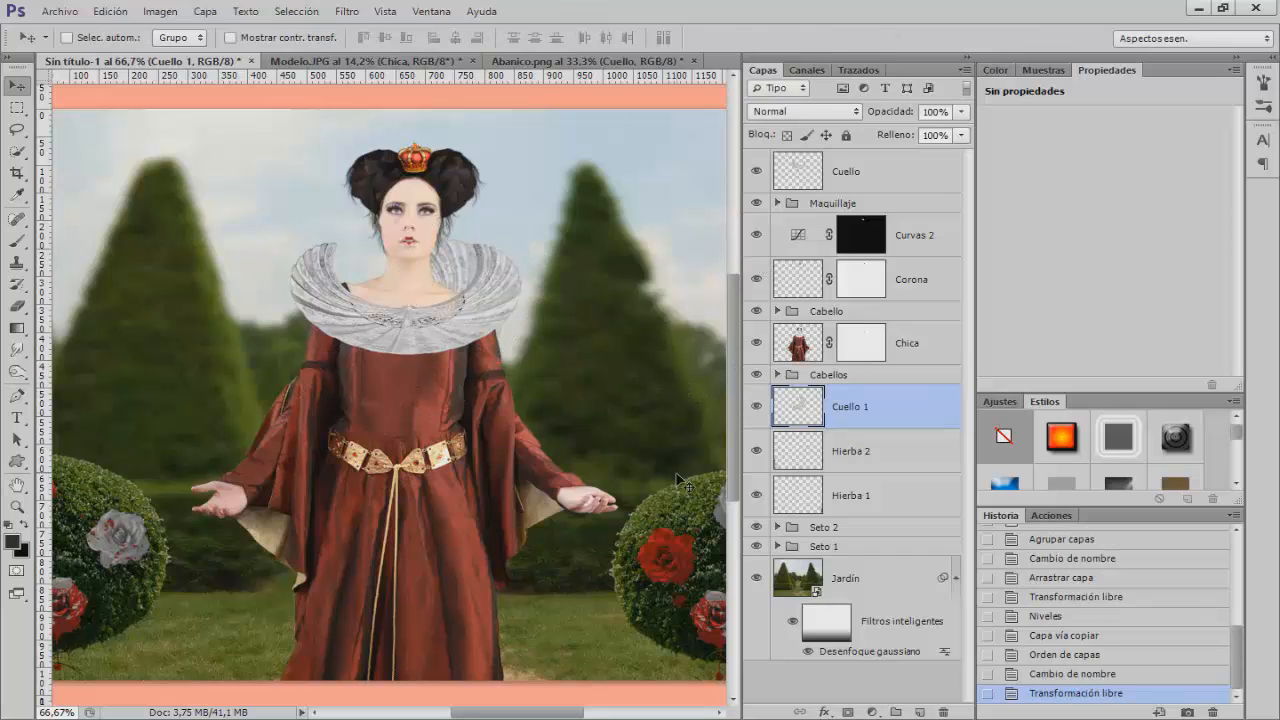
alt+click(757, 407)
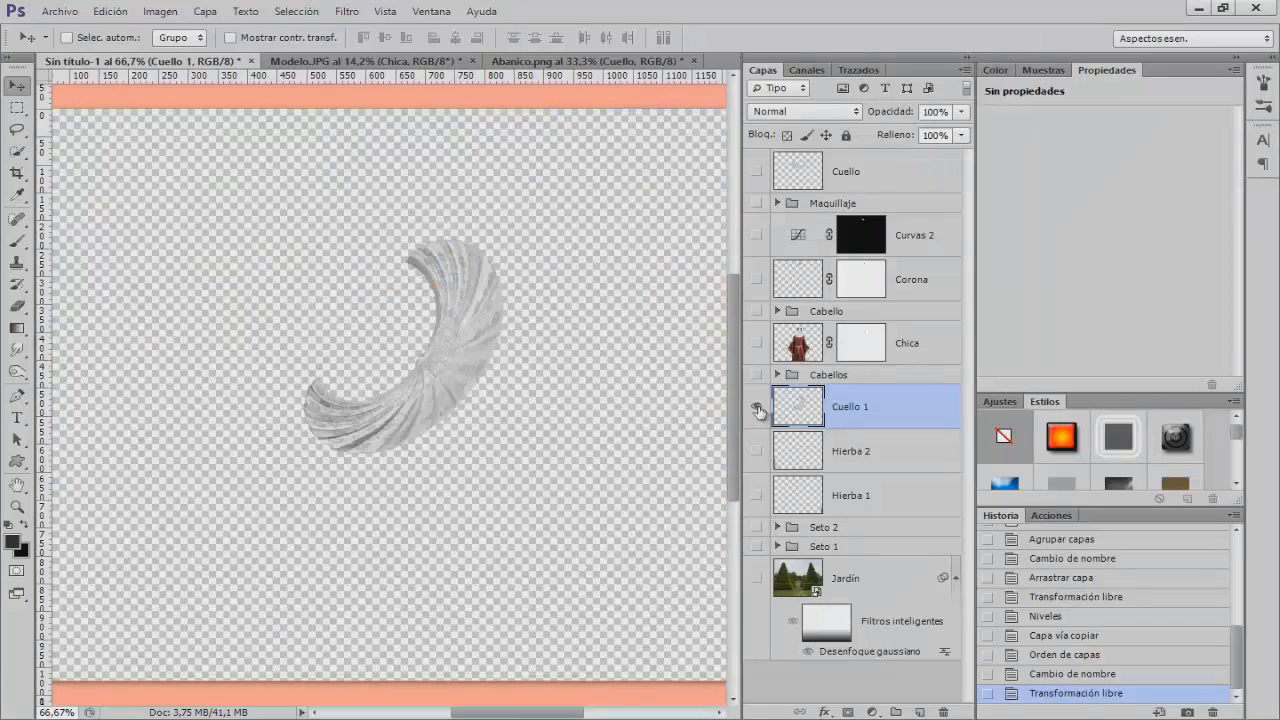
alt+click(757, 407)
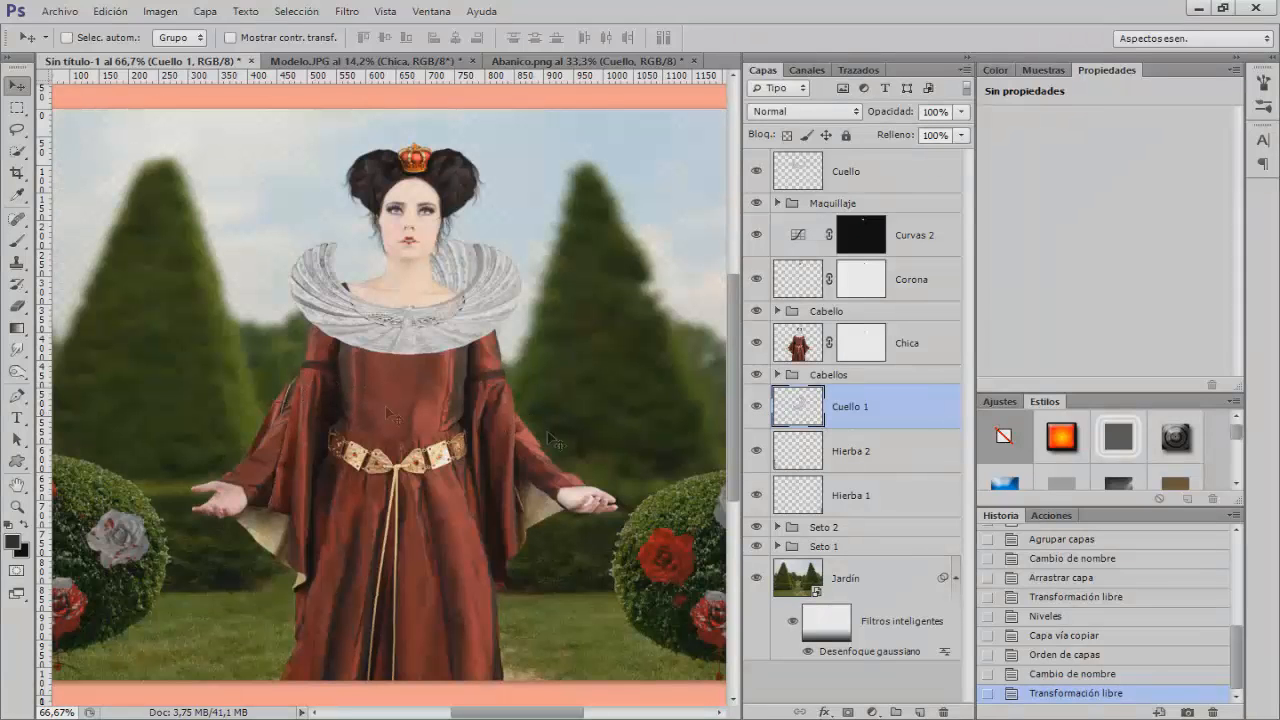
Duplicate the Cuello 1 layer and rename the copy Cuello 2
key(ctrl+j)
double_click(857, 409)
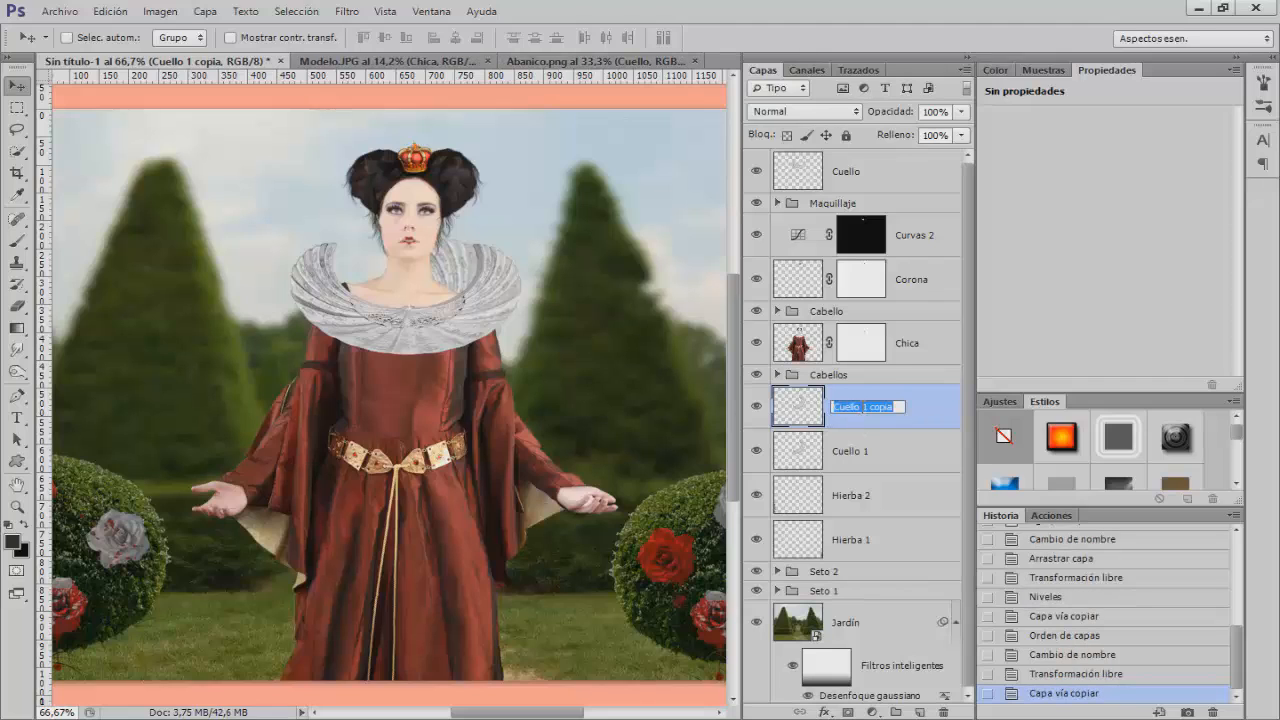
drag(862, 407, 933, 411)
text(2)
Flip Cuello 2 horizontally and fit it behind the neck as the opposite half of the rear collar
key(ctrl+t)
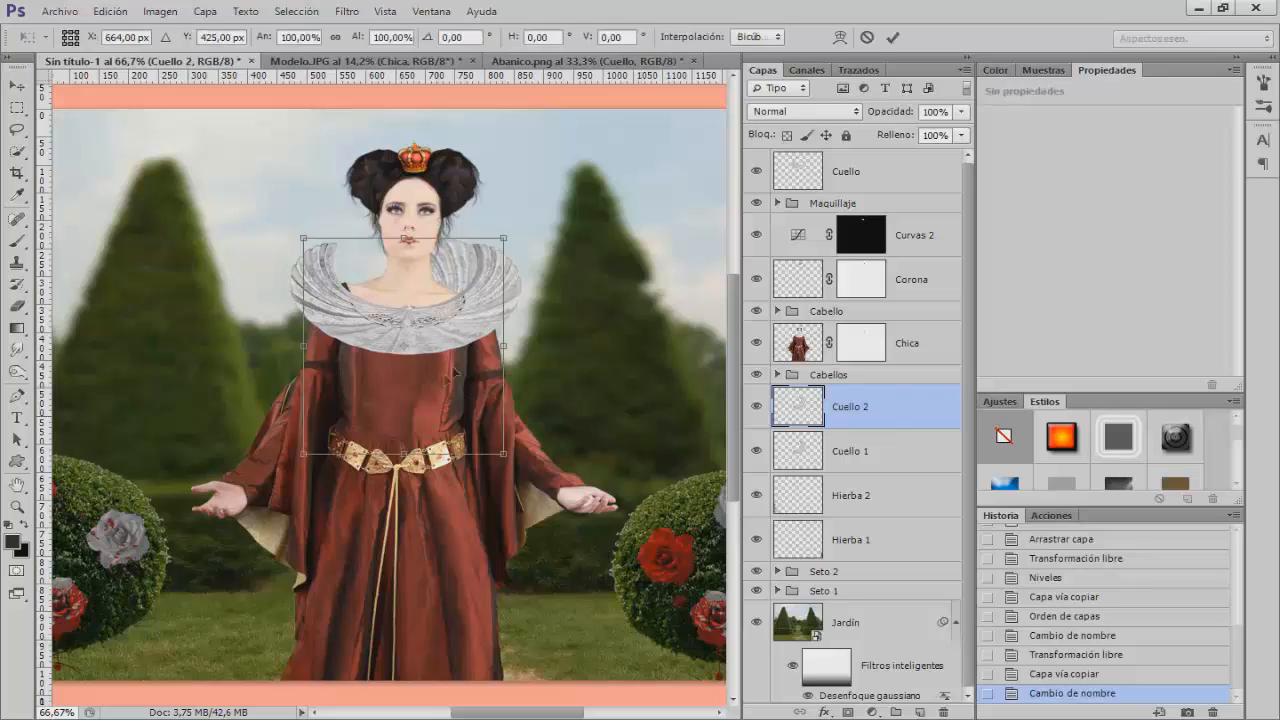
right_click(472, 300)
click(565, 546)
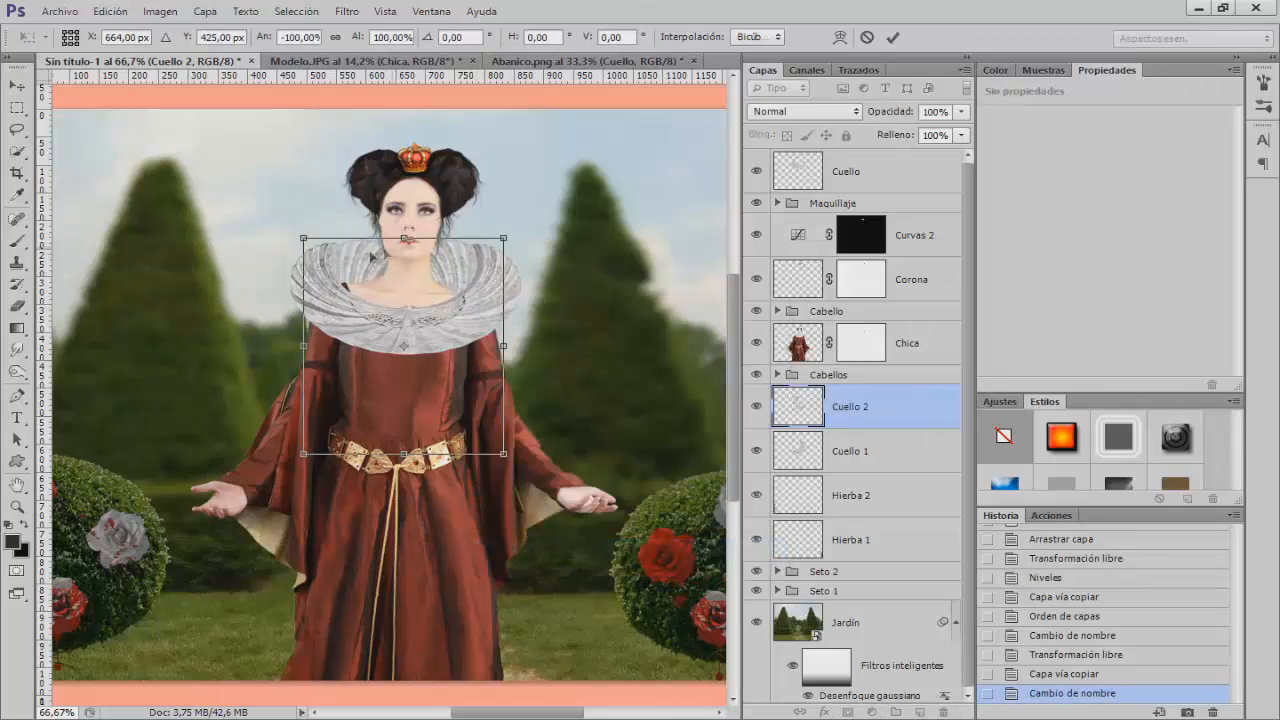
key(Return)
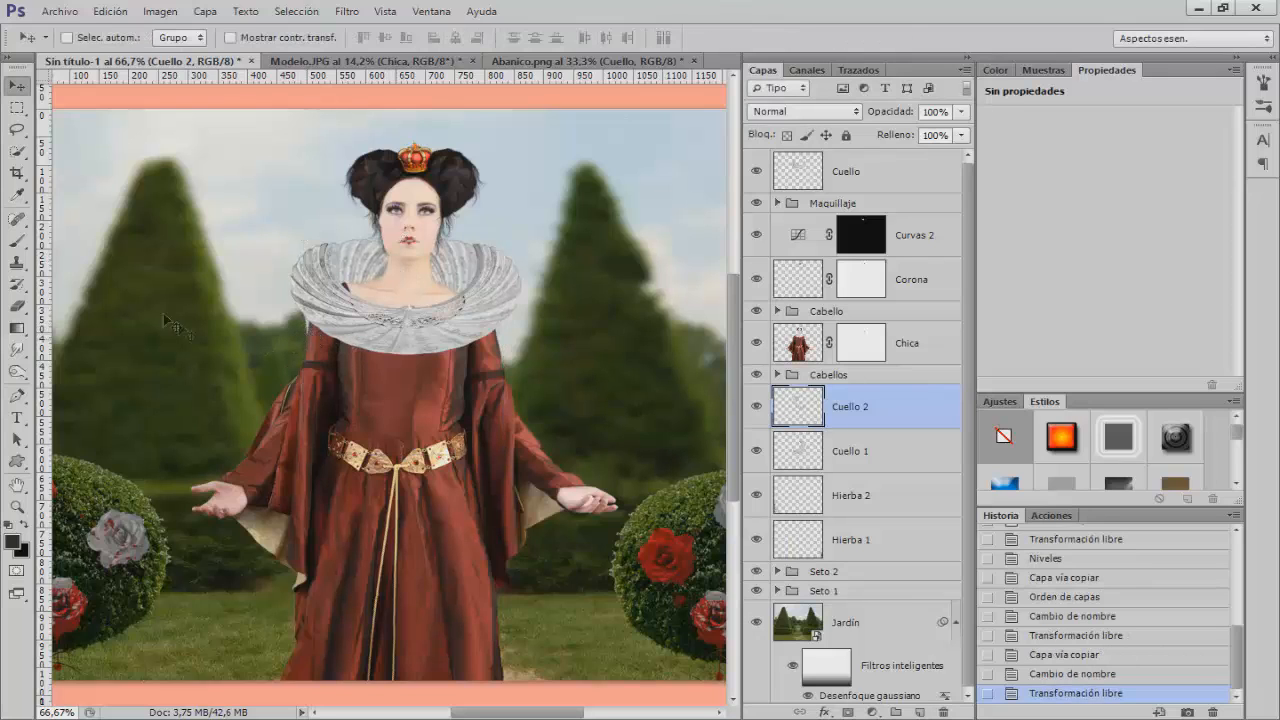
Erase the stray collar pieces sticking out beside both shoulders on Cuello 2 and Cuello 1 with a 38 px eraser
click(17, 306)
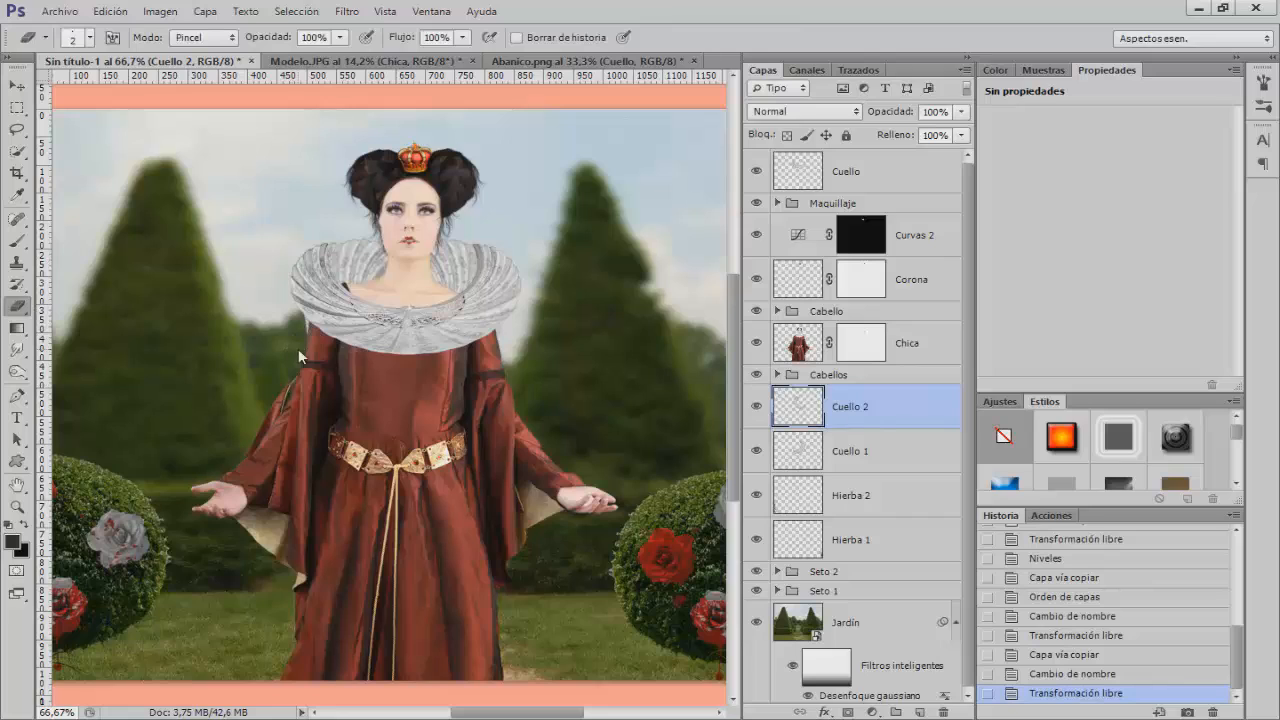
mouse_move(300, 350)
mouse_down()
mouse_move(333, 350)
mouse_move(292, 356)
mouse_move(309, 343)
mouse_up()
click(314, 358)
click(851, 451)
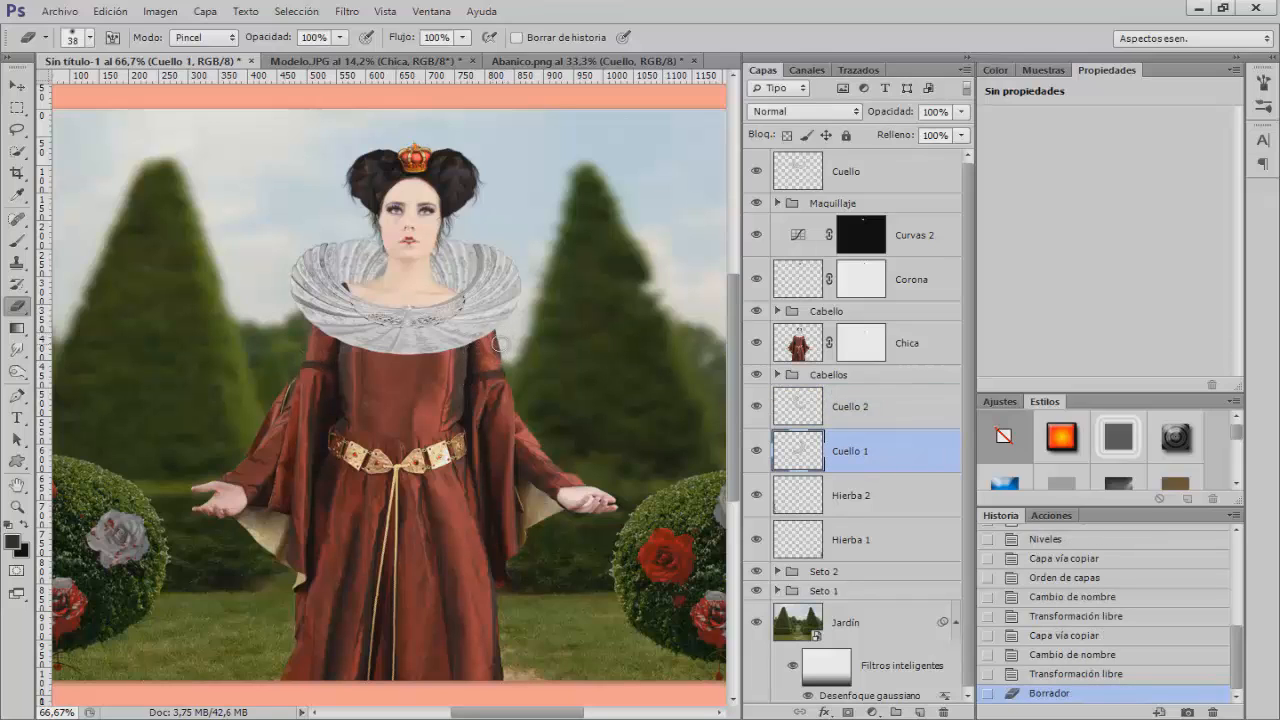
click(500, 343)
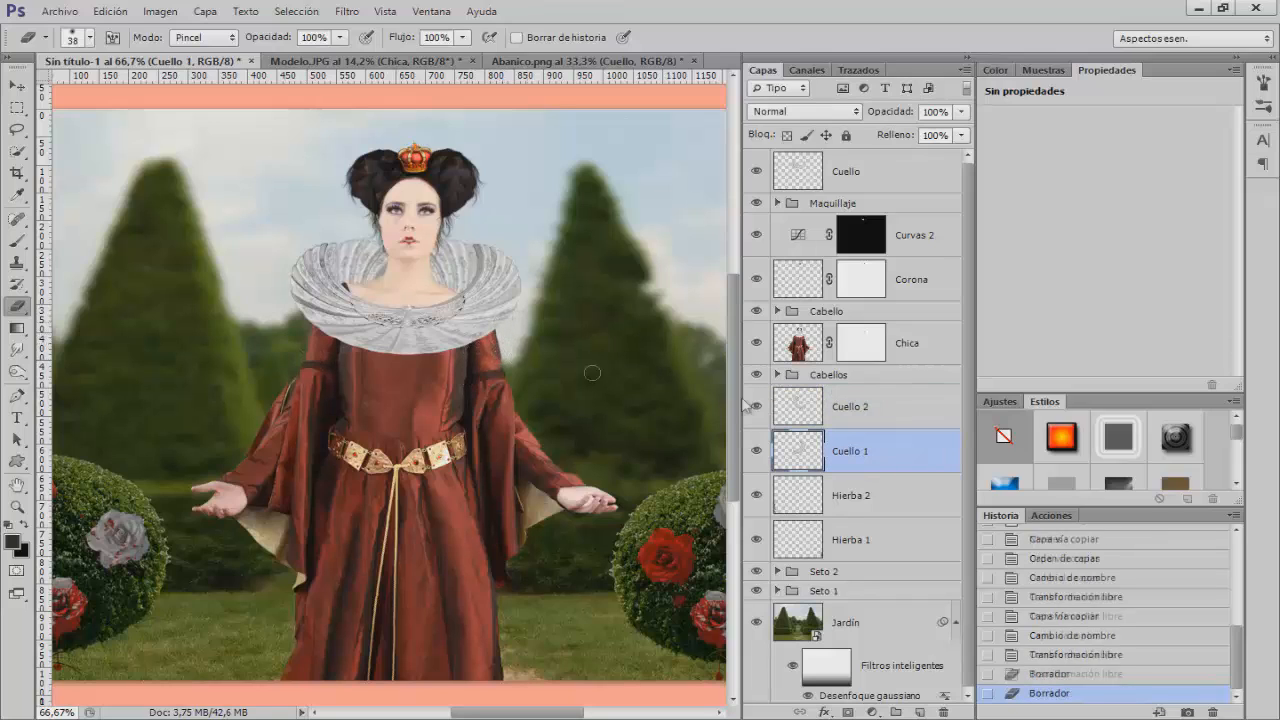
Add a new layer above Cuello 2, rename it Sombra cuello detrás and give it a grey colour label
click(848, 406)
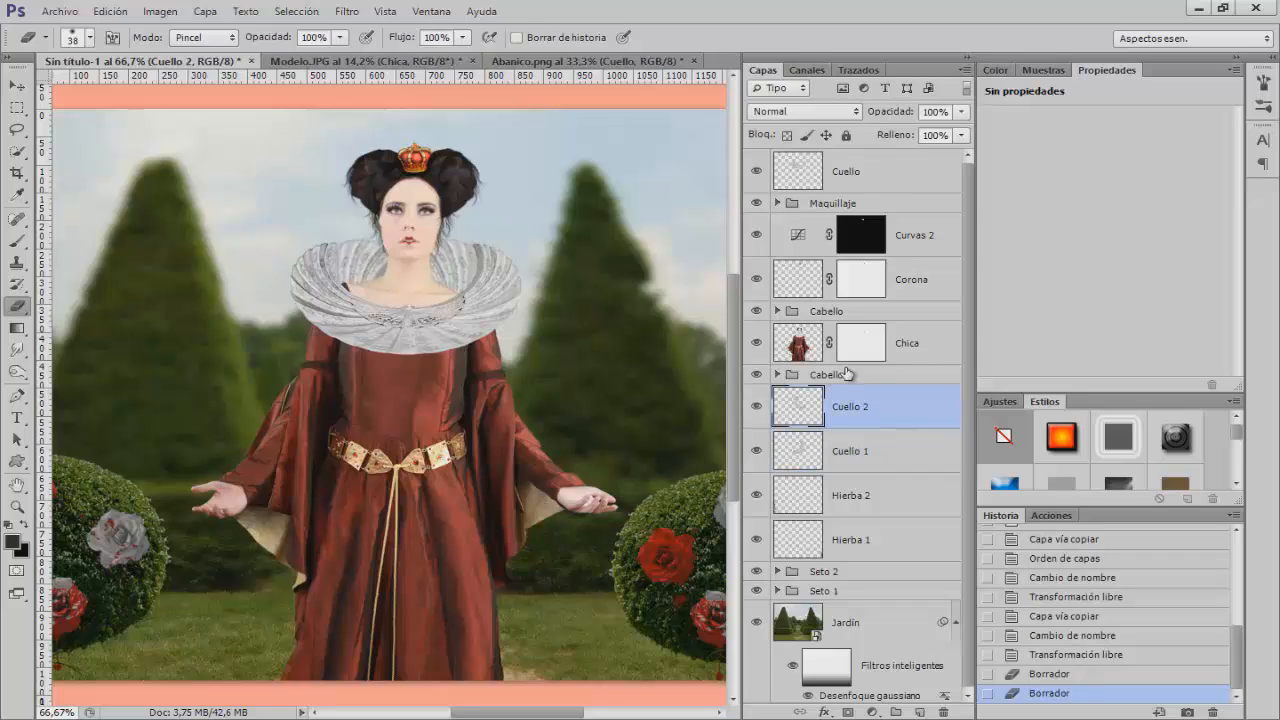
click(918, 712)
double_click(846, 408)
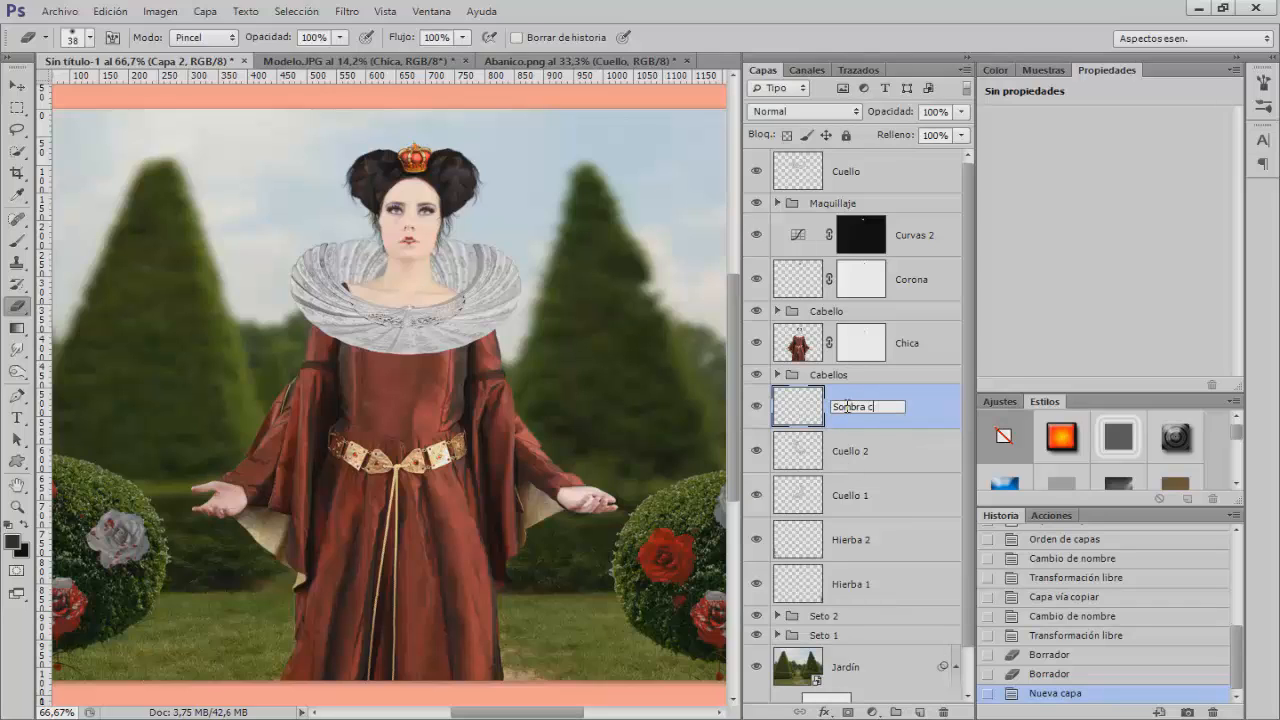
text(Sombra cuello detrás)
key(Return)
right_click(762, 424)
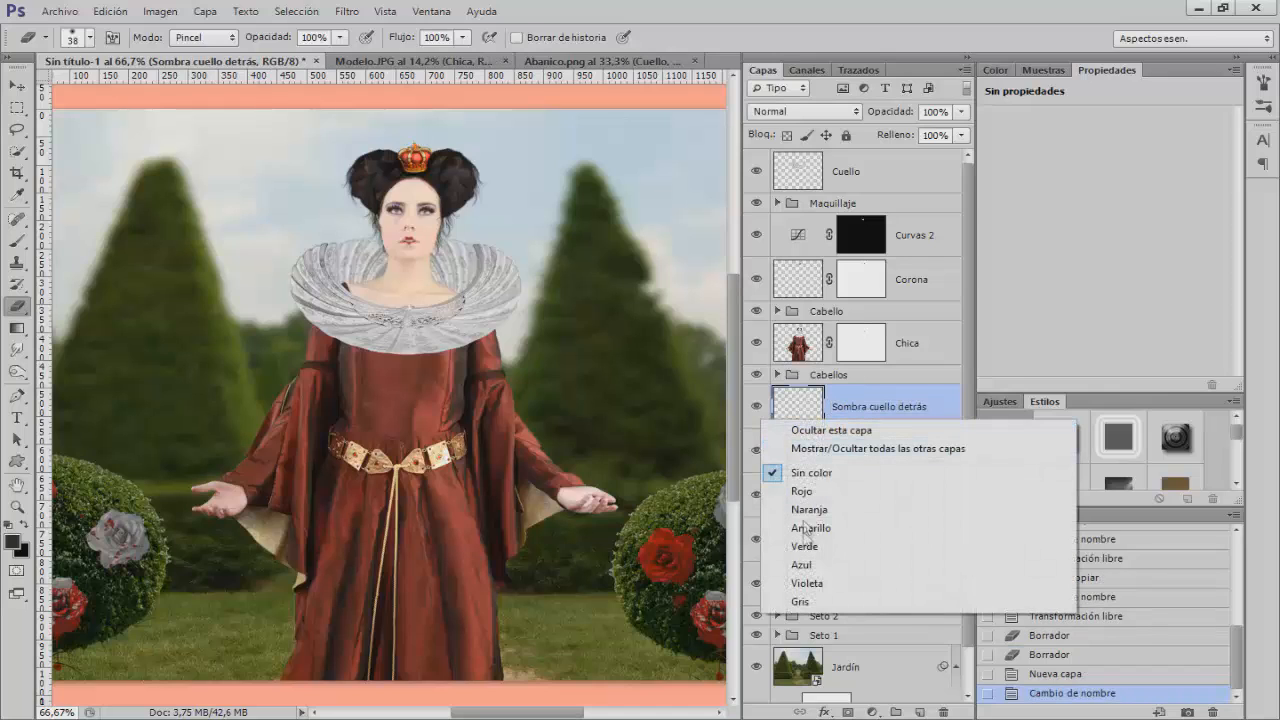
click(790, 583)
Paint soft shadows beside the neck with a 33 px brush in grey sampled from the collar, and set the layer's blend mode to Multiplicar
key(ctrl+plus)
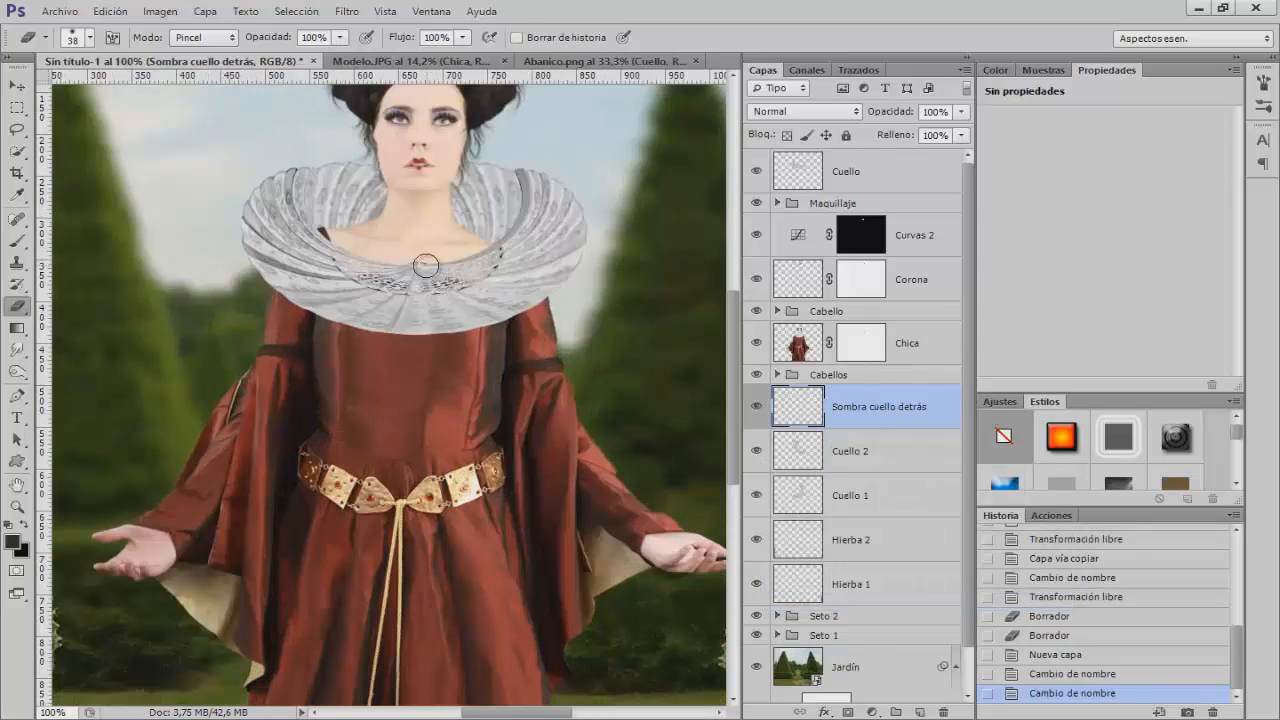
scroll(428, 263, up, 3)
click(18, 243)
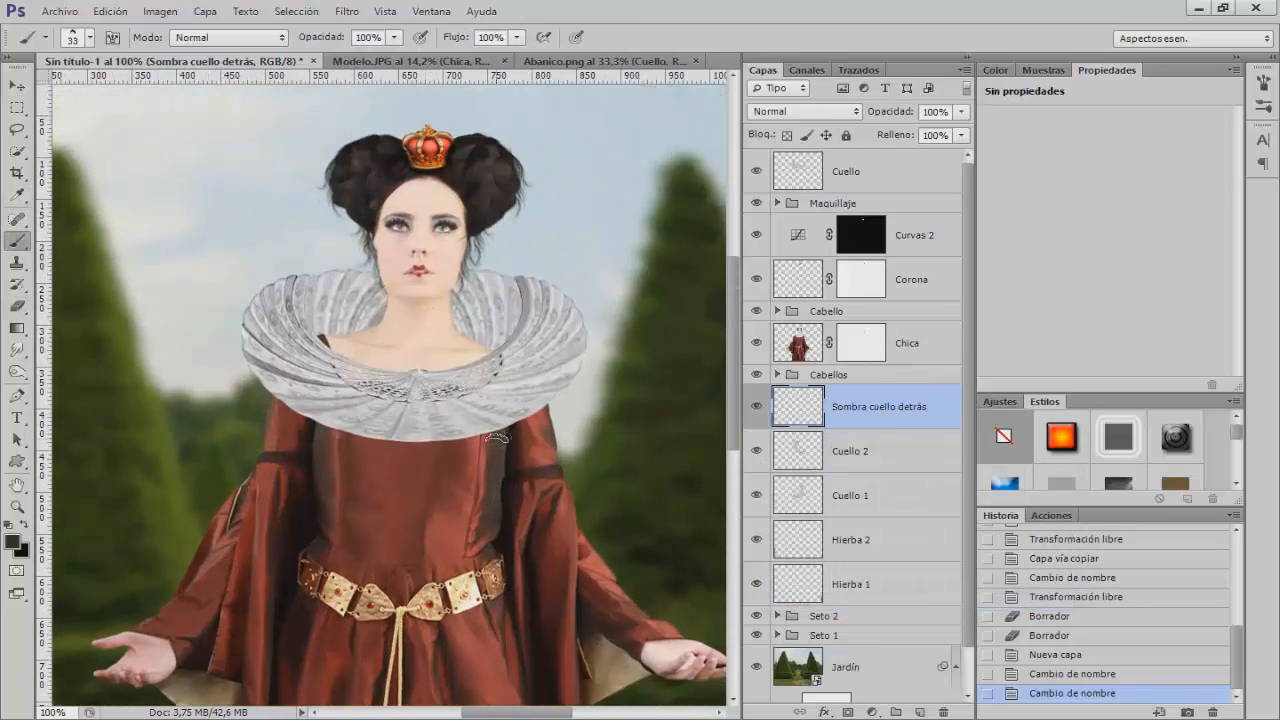
right_click(470, 369)
alt+right_click(418, 380)
alt+click(385, 313)
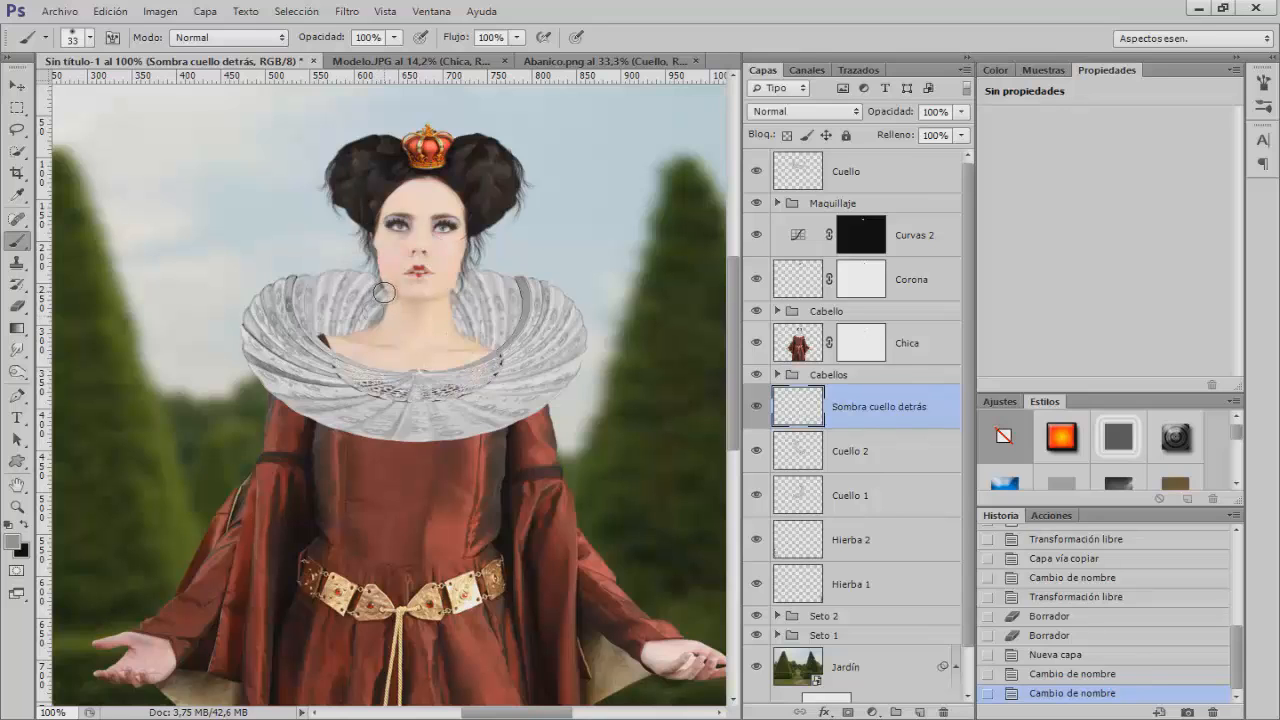
click(12, 541)
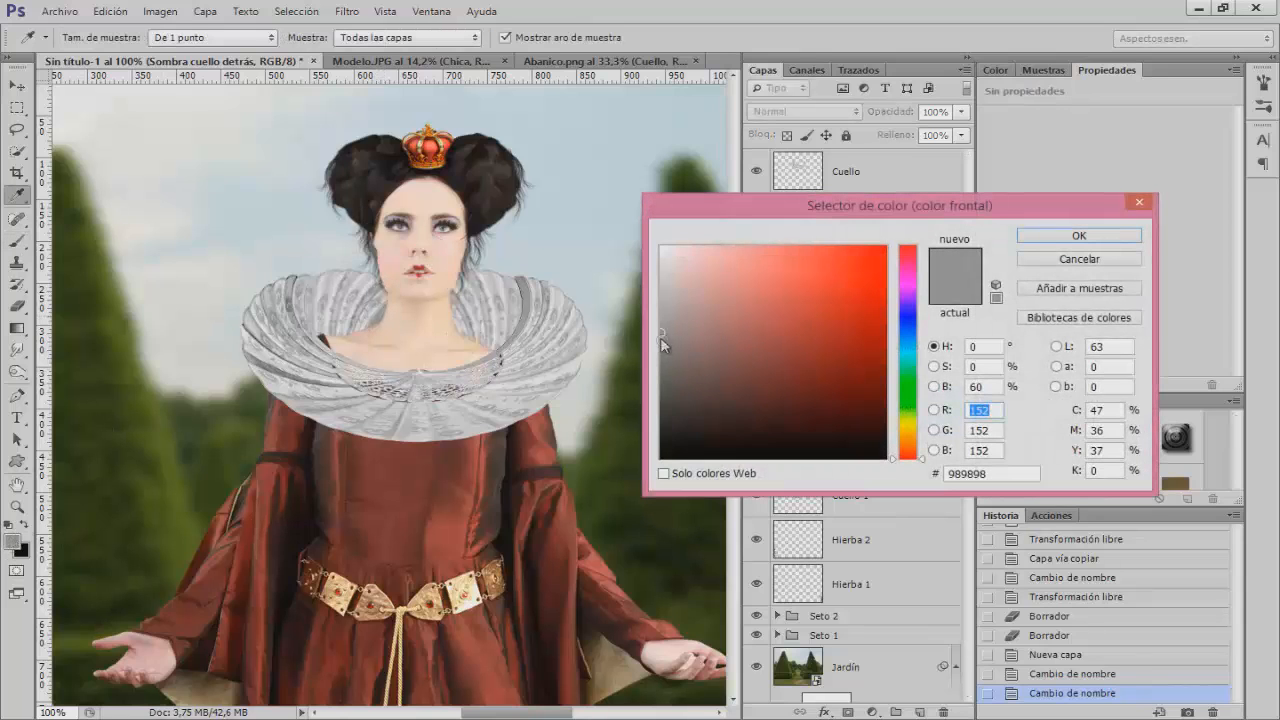
click(1088, 237)
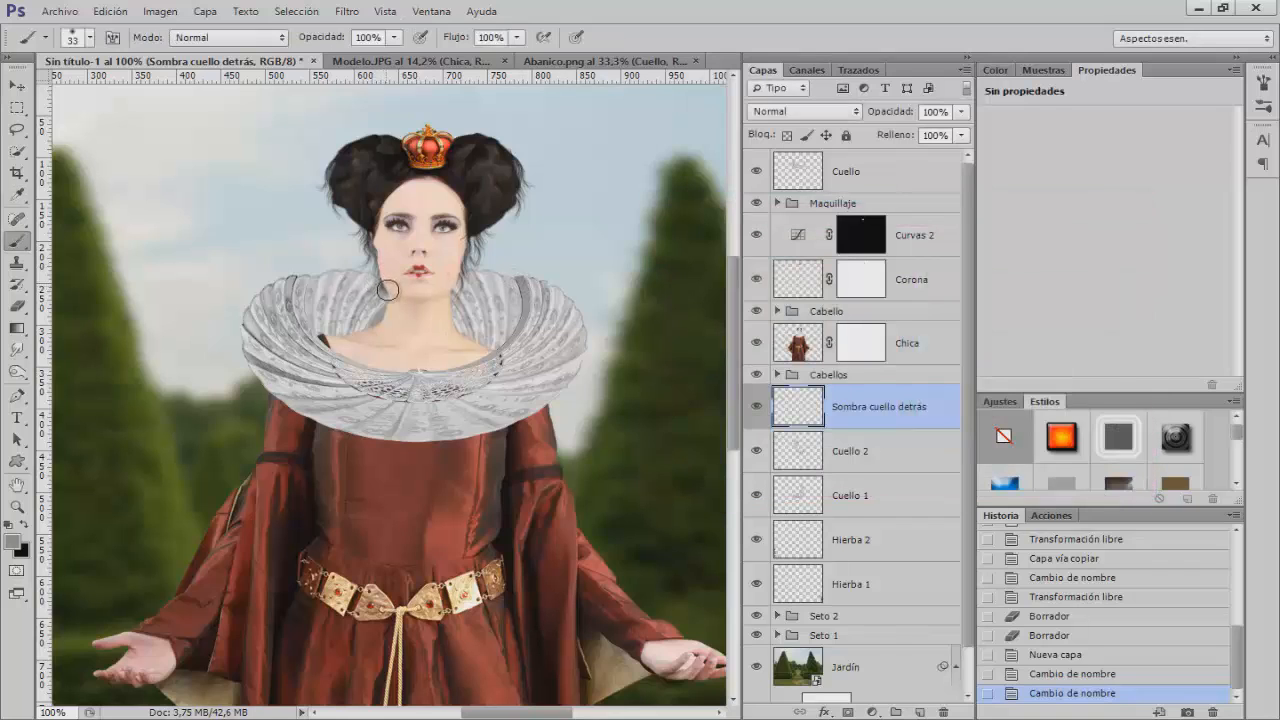
mouse_move(388, 289)
mouse_down()
mouse_move(384, 315)
mouse_move(393, 296)
mouse_up()
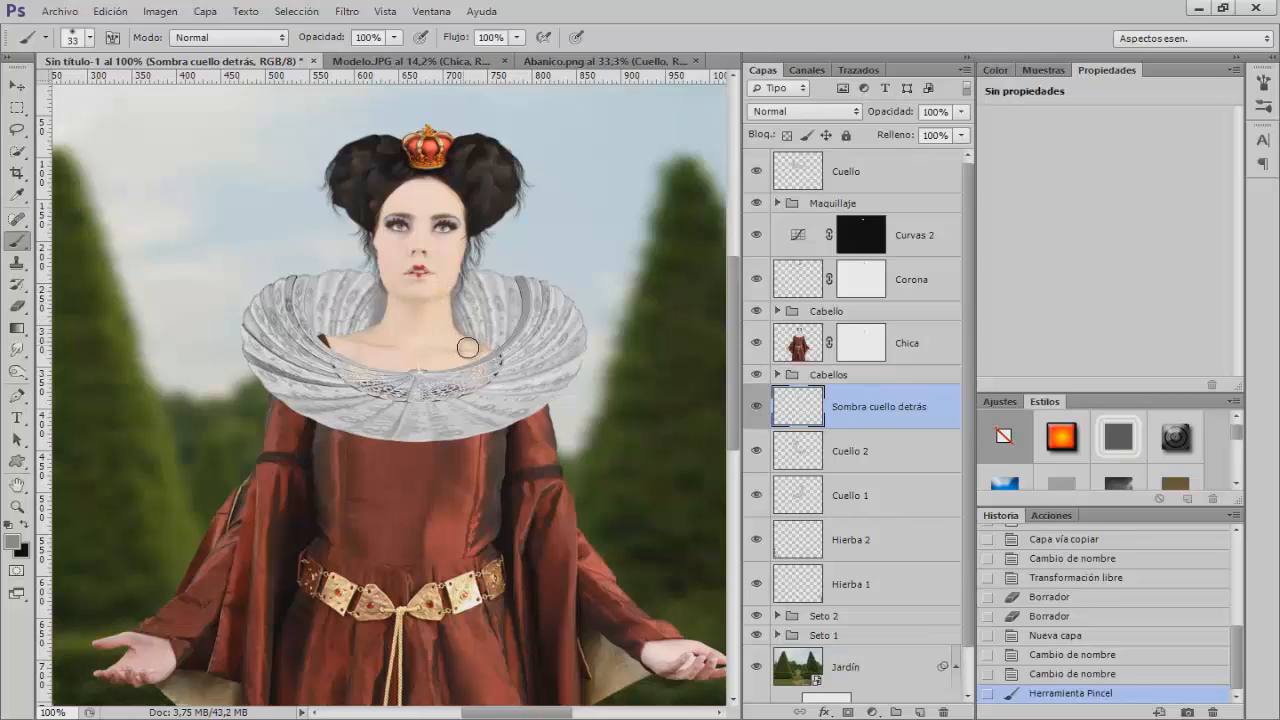
mouse_move(472, 350)
mouse_down()
mouse_move(351, 321)
mouse_move(389, 333)
mouse_move(336, 342)
mouse_up()
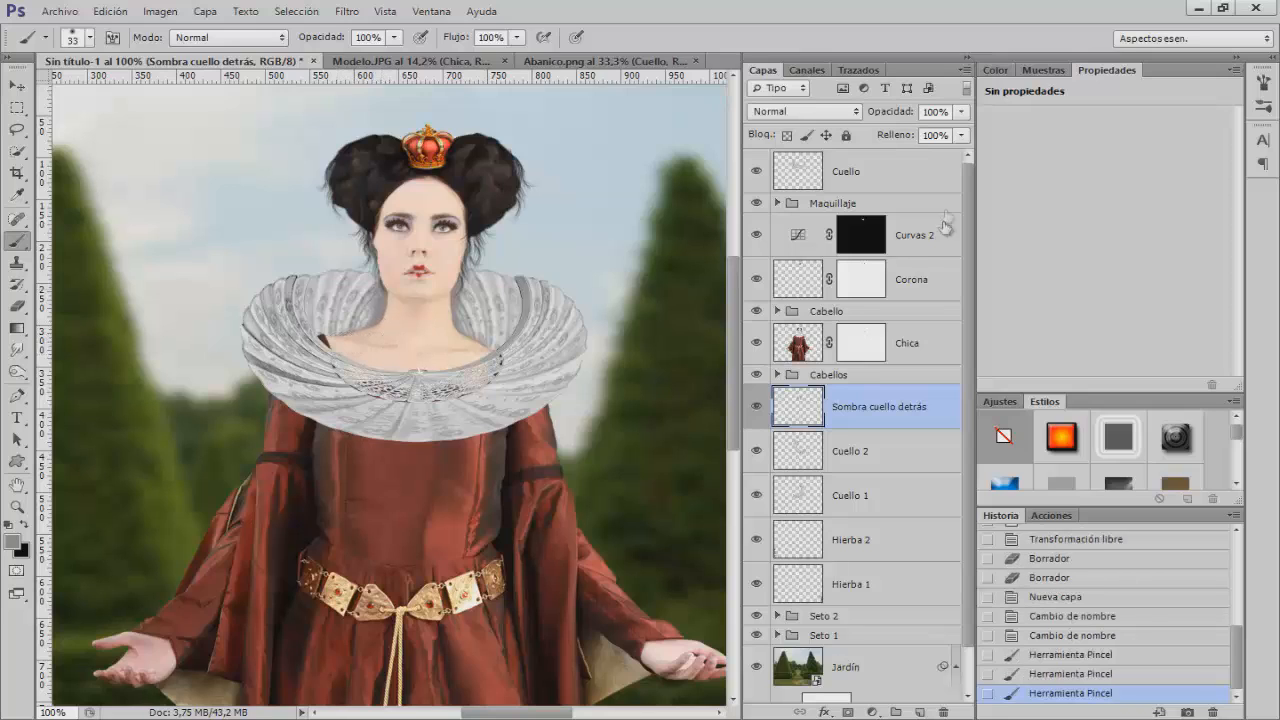
click(797, 111)
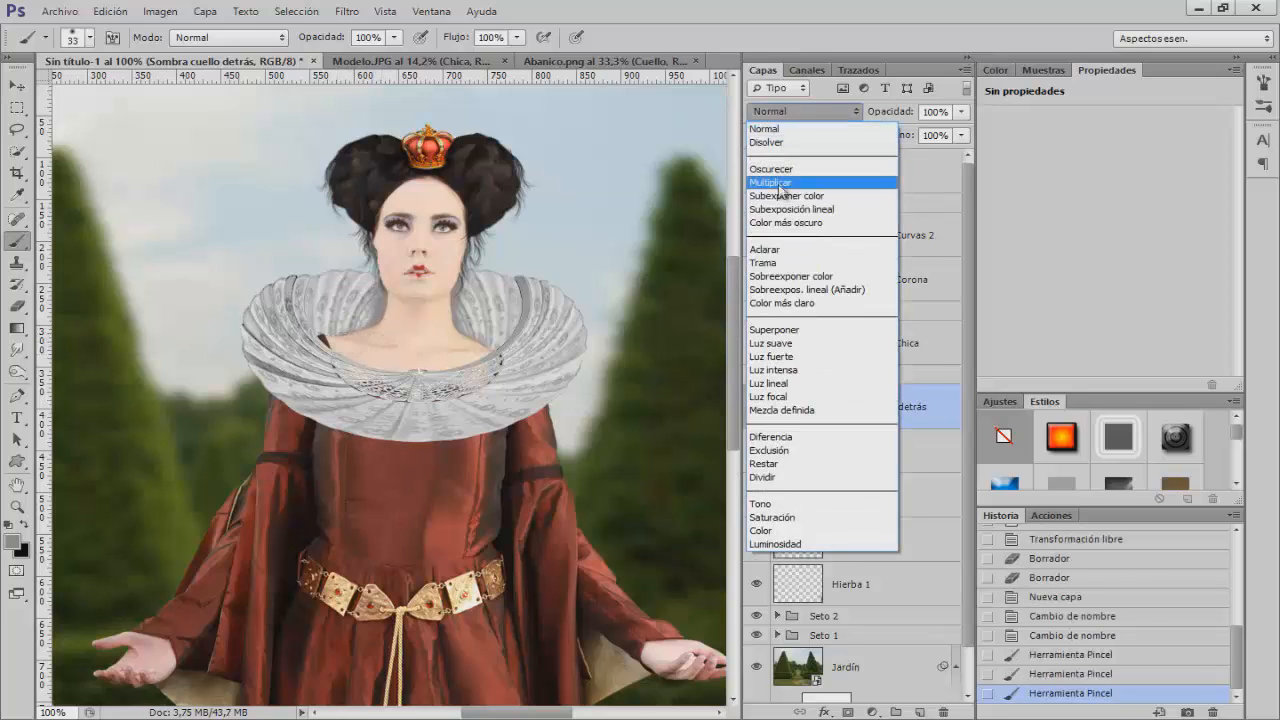
click(779, 186)
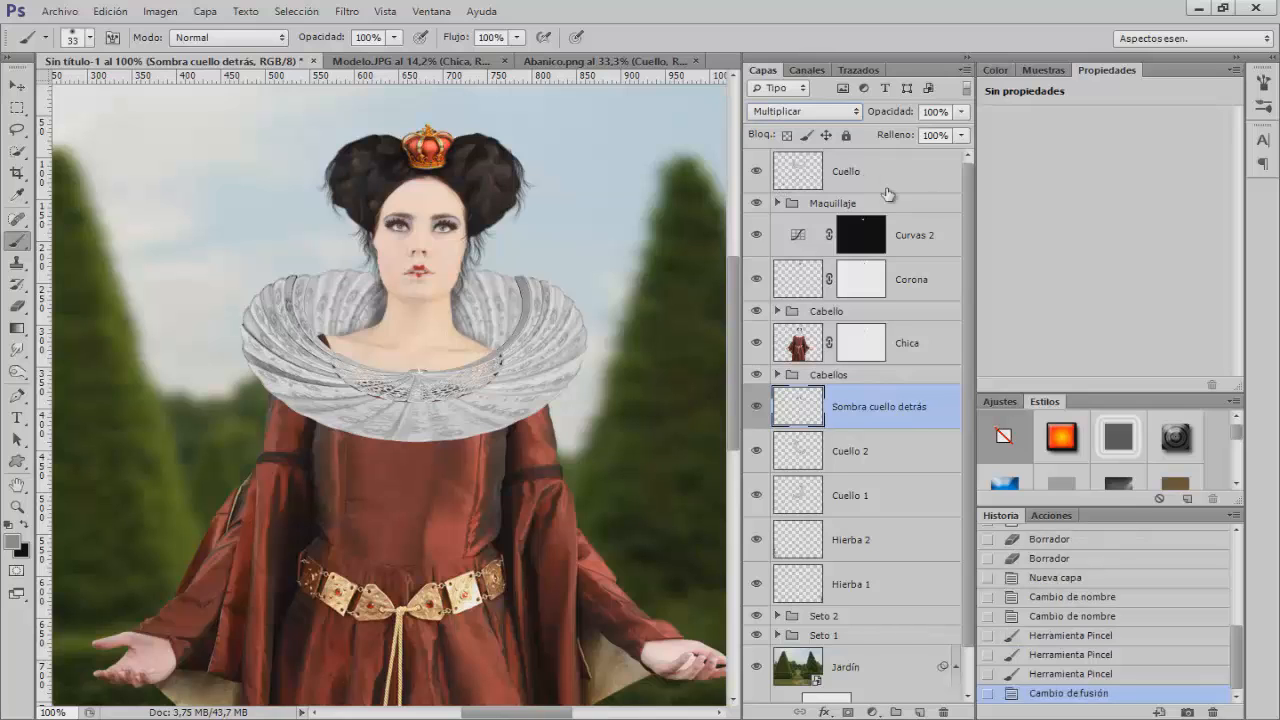
Apply a 2-pixel Gaussian blur to Sombra cuello detrás and set the layer's opacity to 80%
click(352, 12)
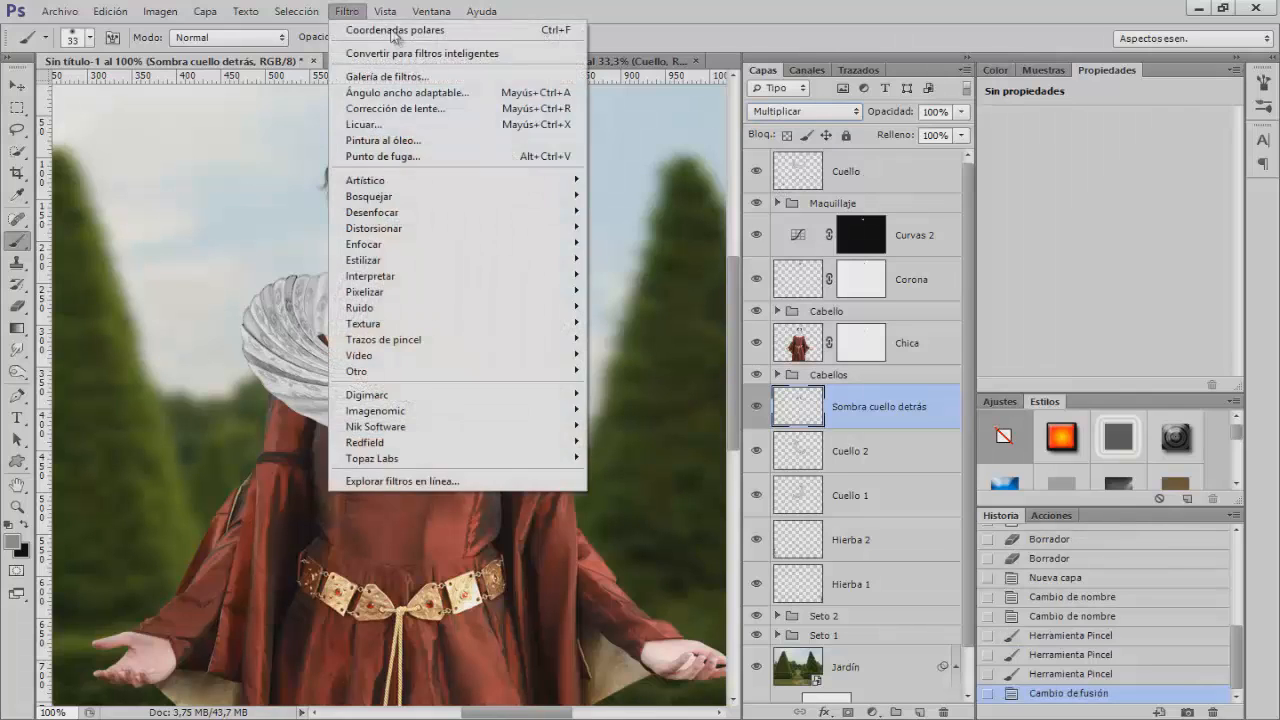
mouse_move(354, 14)
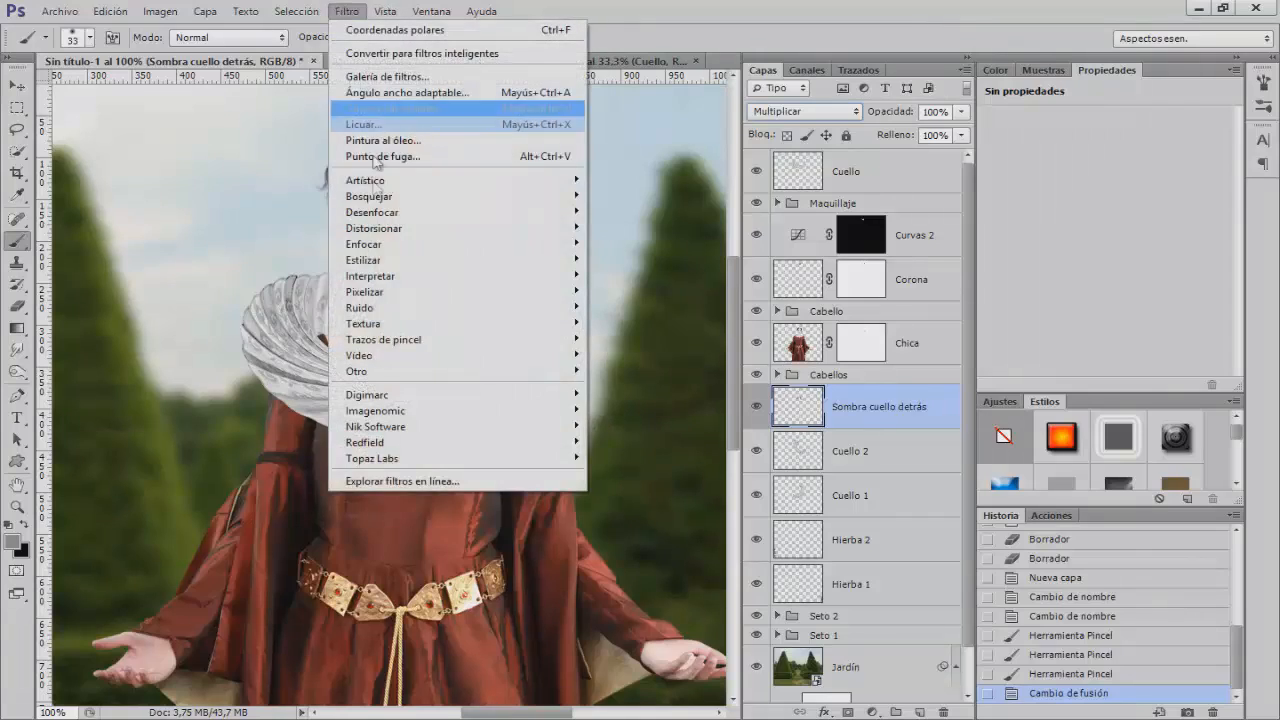
mouse_move(410, 213)
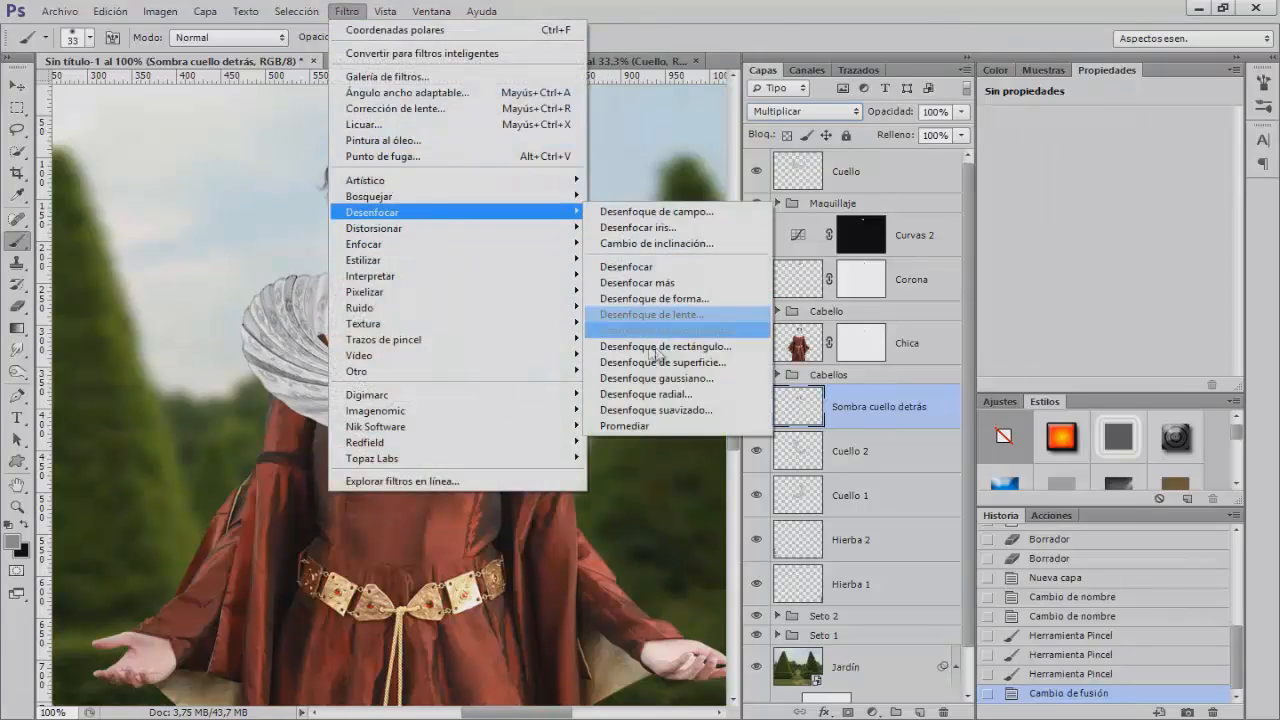
click(718, 380)
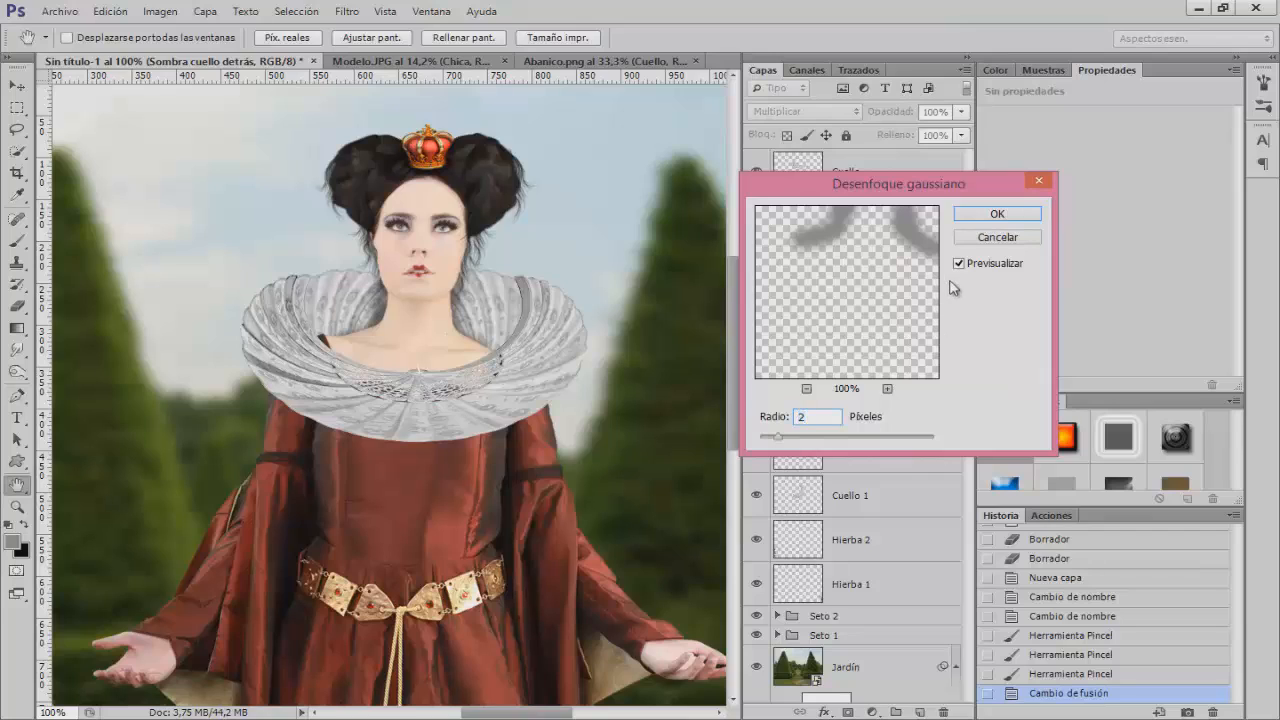
click(990, 213)
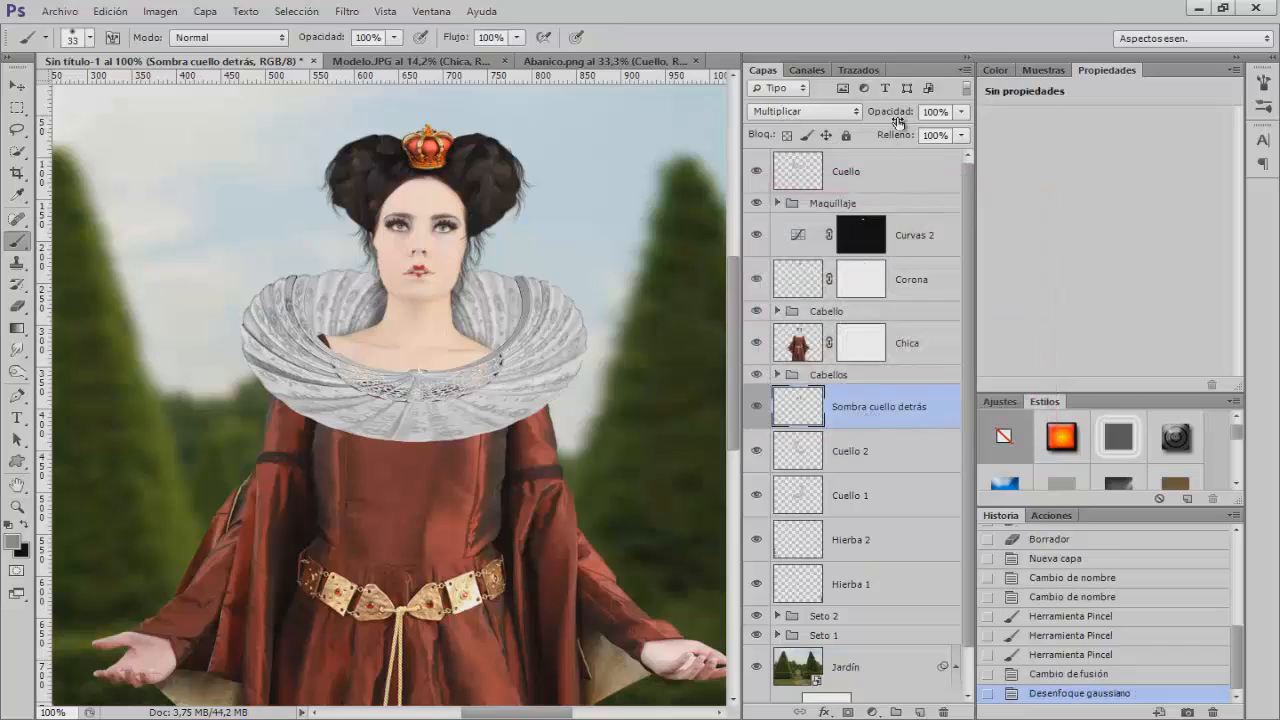
drag(893, 117, 872, 118)
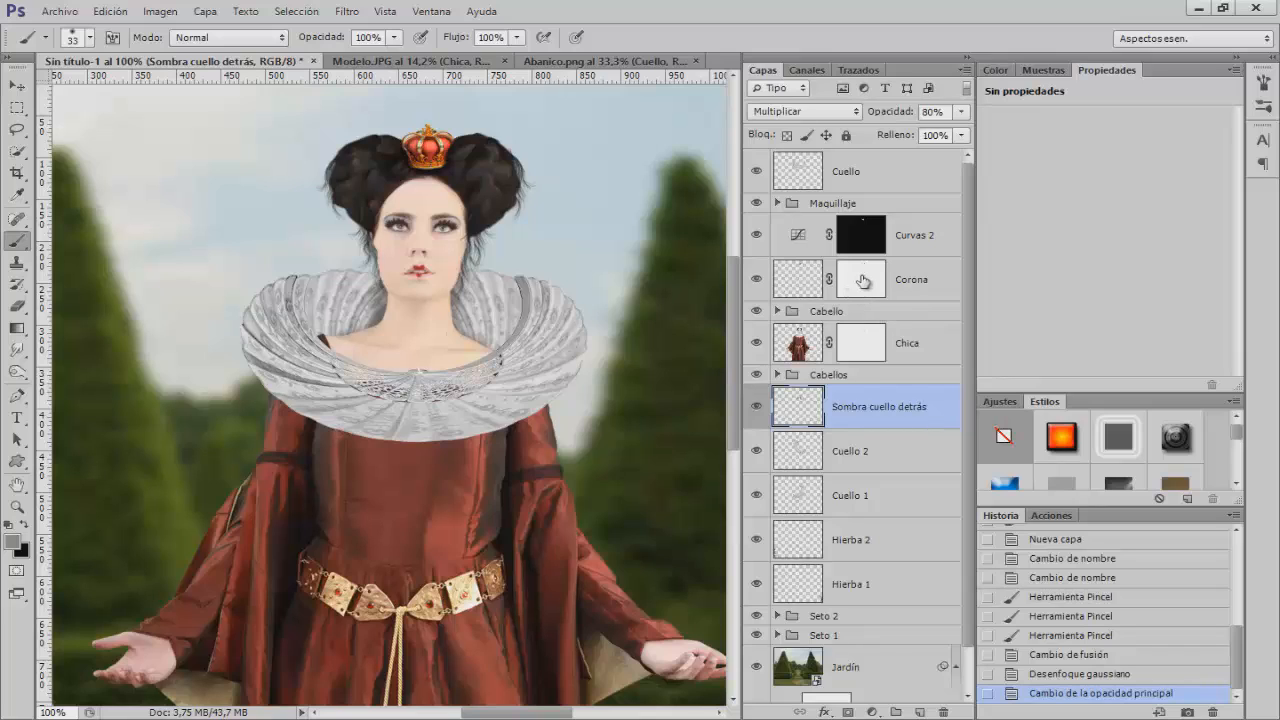
Warp the front Cuello layer slightly inward at both sides so it covers the dark dress strap at the shoulder, and apply it
click(880, 172)
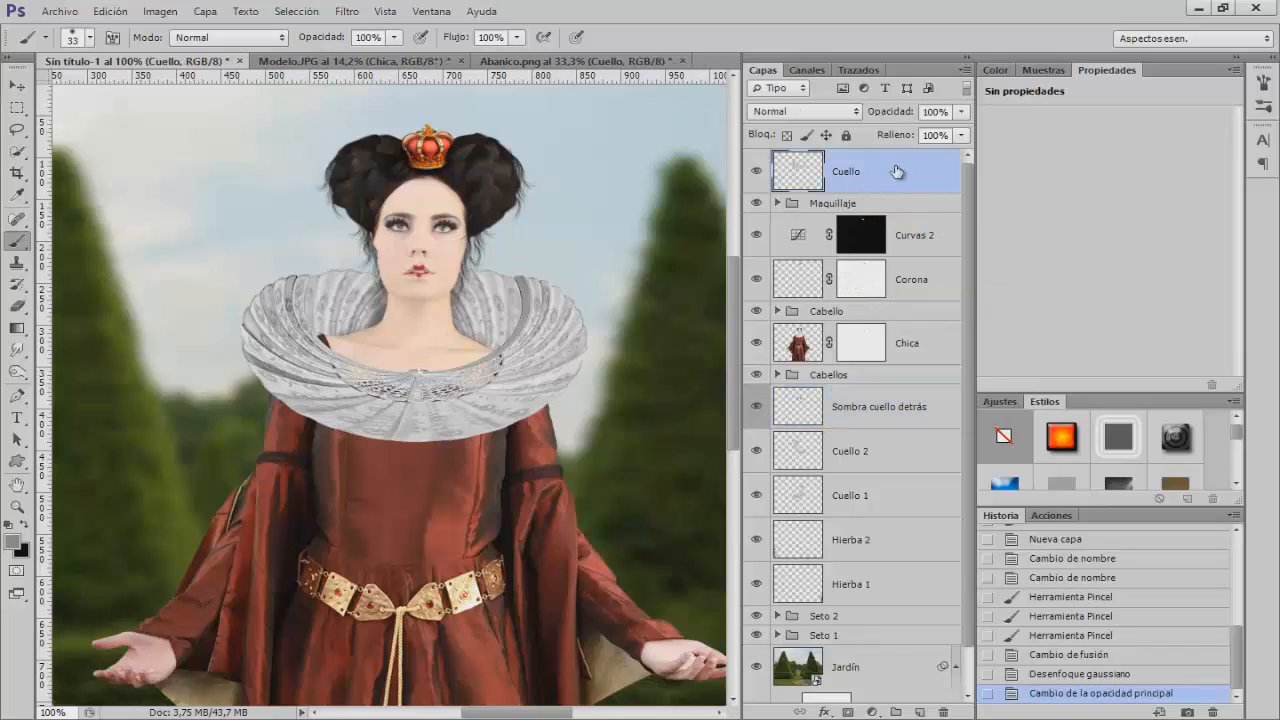
click(756, 172)
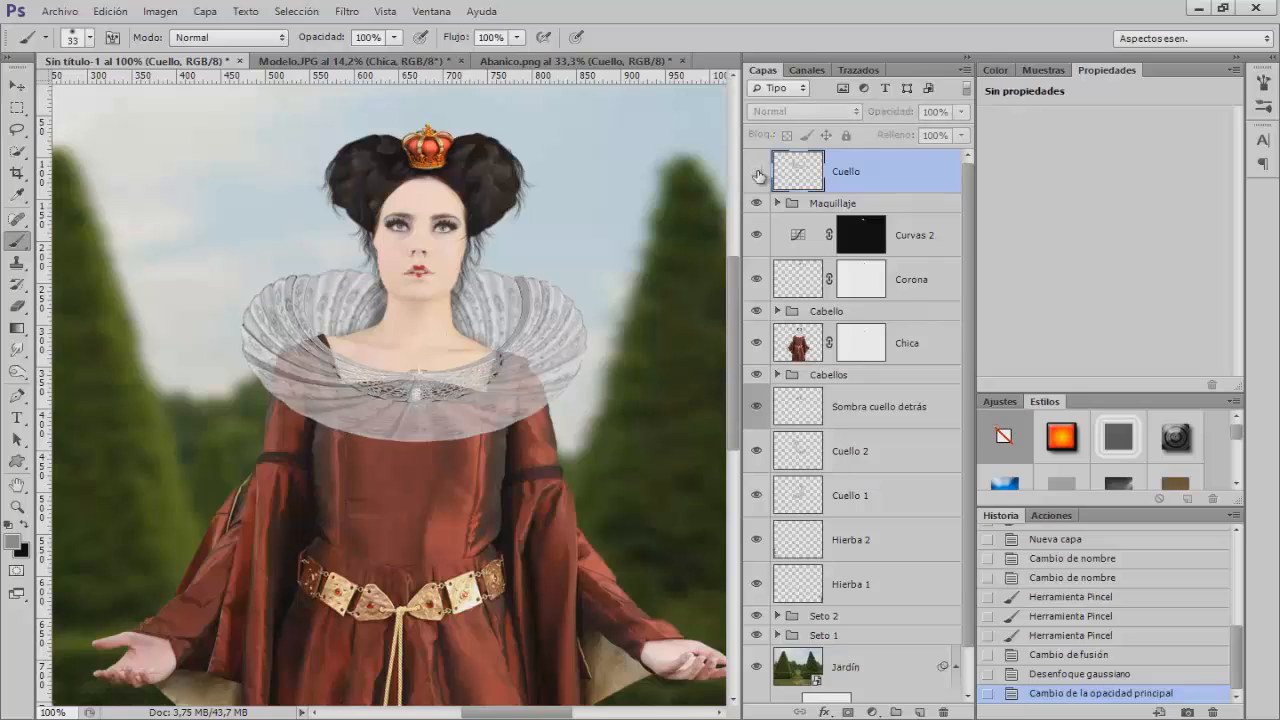
click(757, 173)
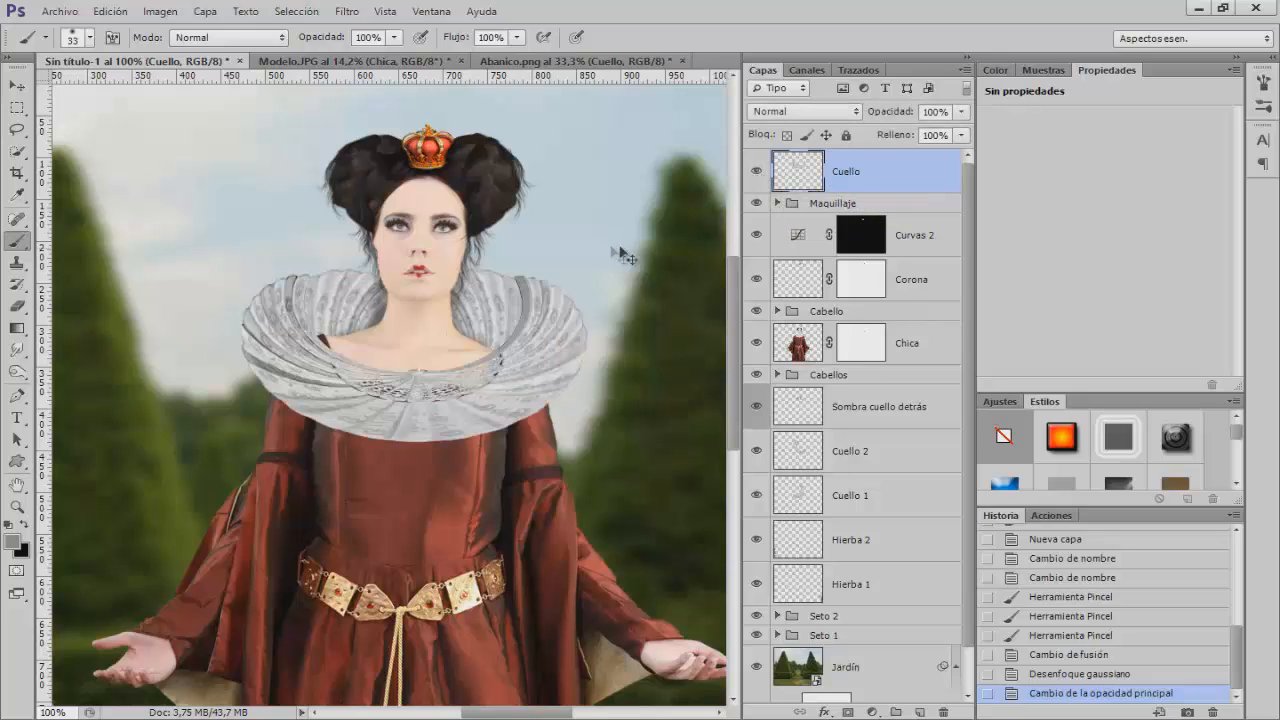
key(ctrl+t)
right_click(337, 368)
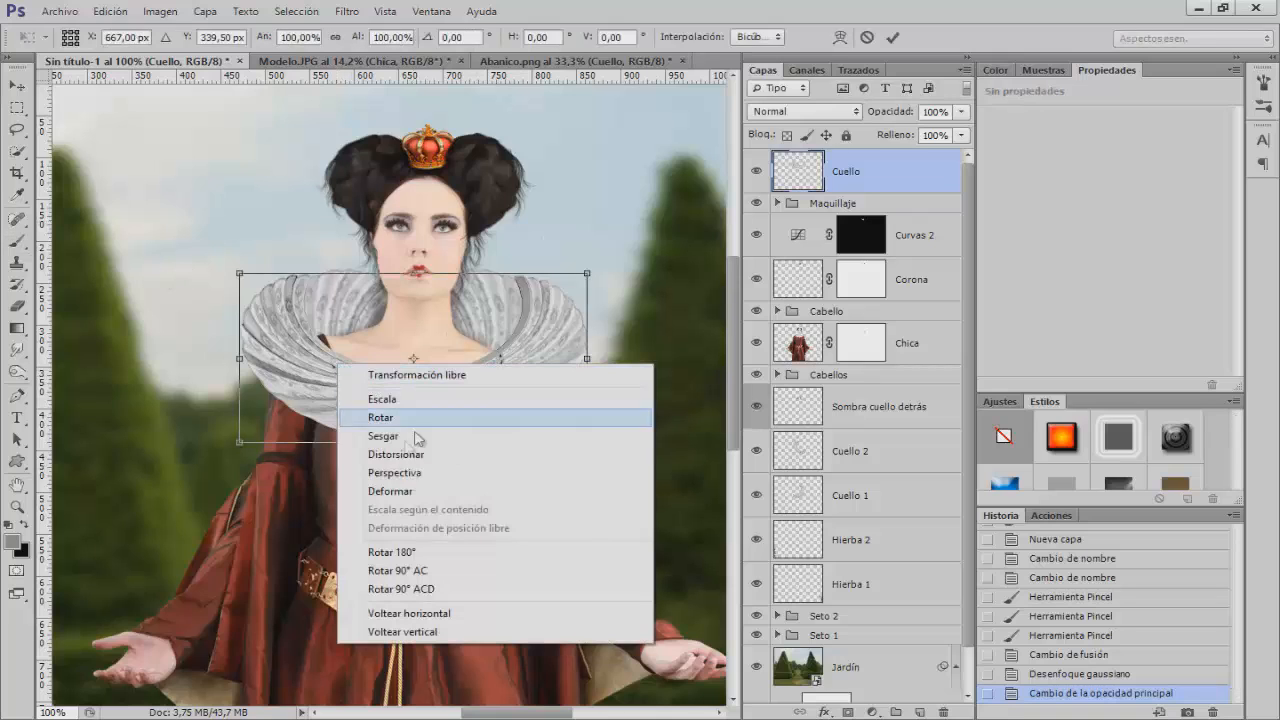
click(395, 501)
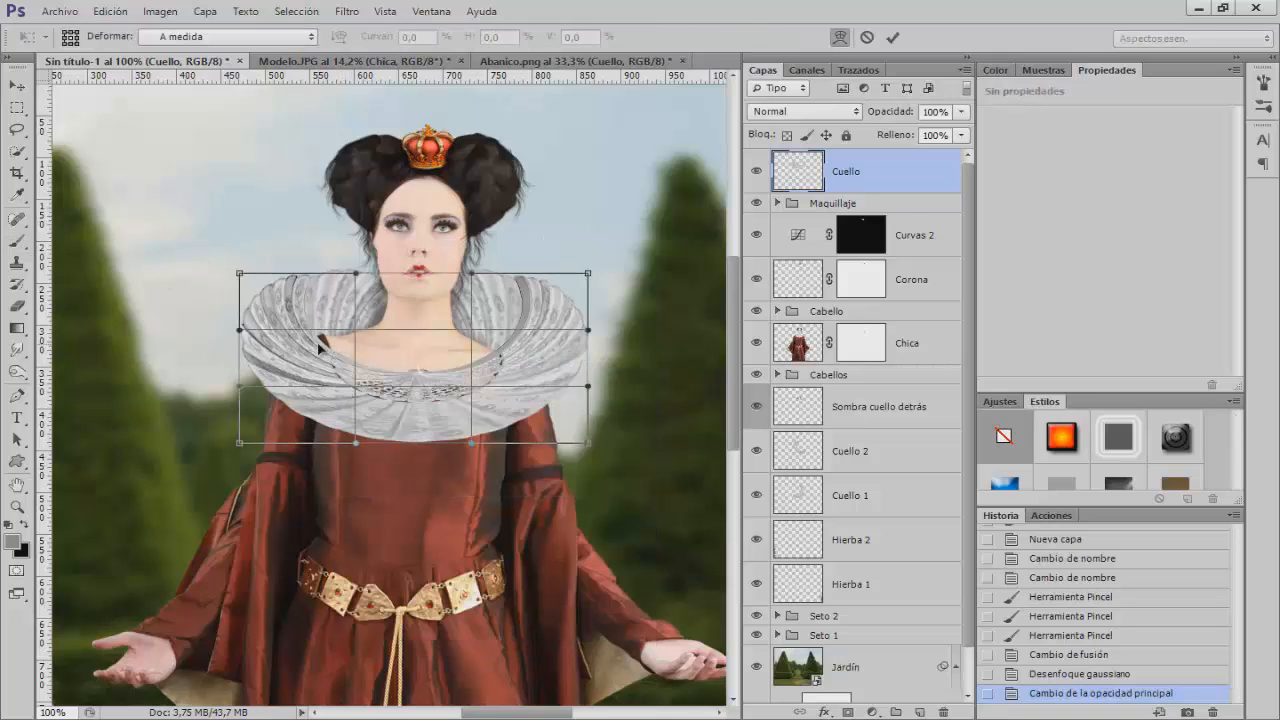
drag(322, 345, 326, 347)
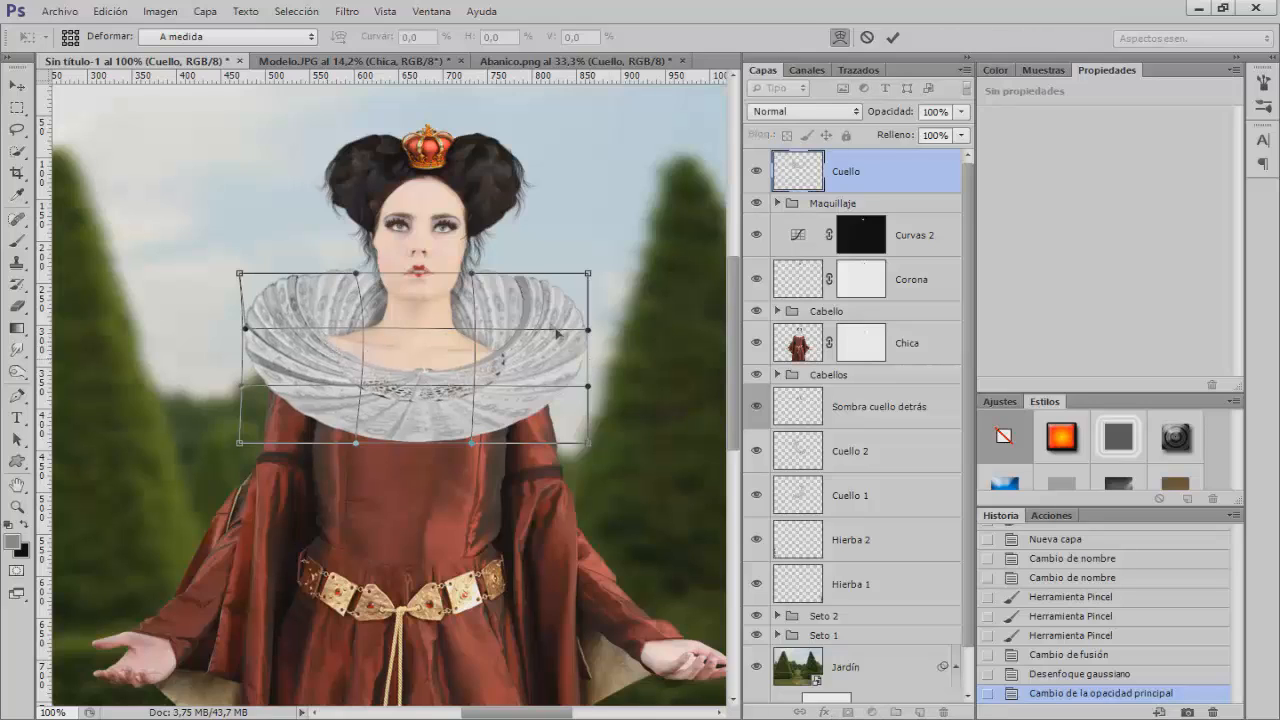
drag(588, 273, 590, 286)
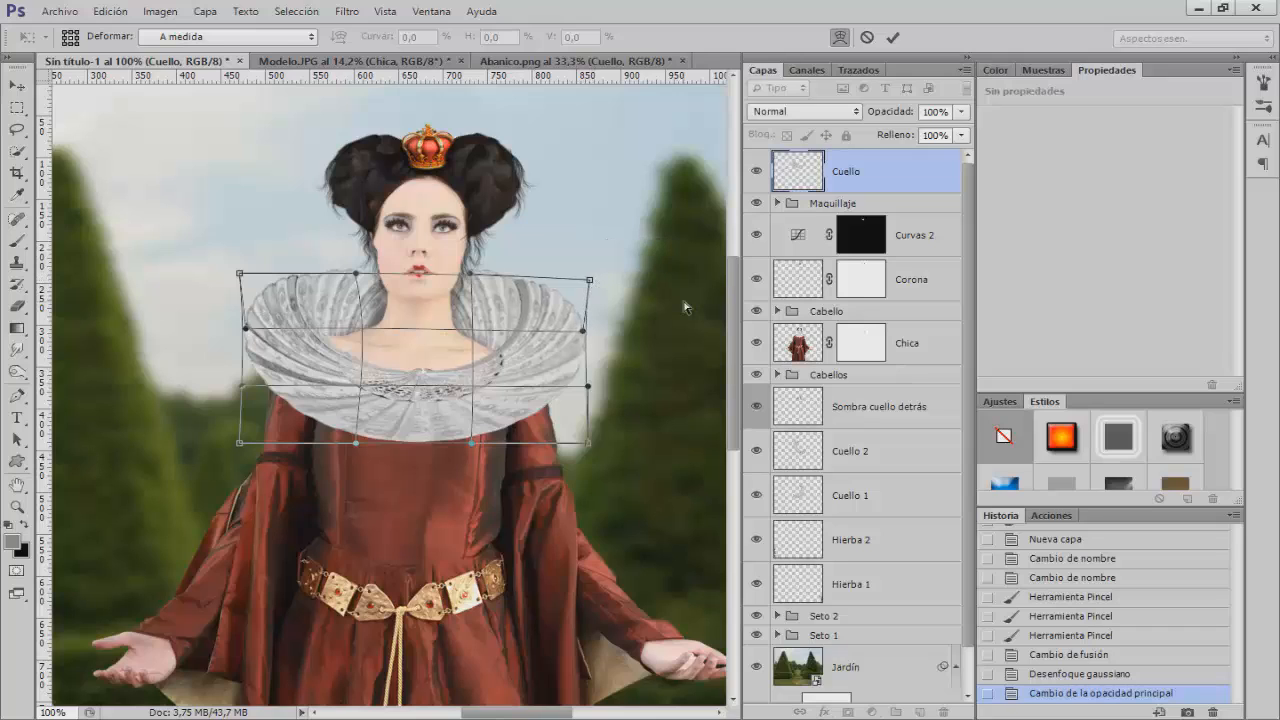
key(Return)
key(b)
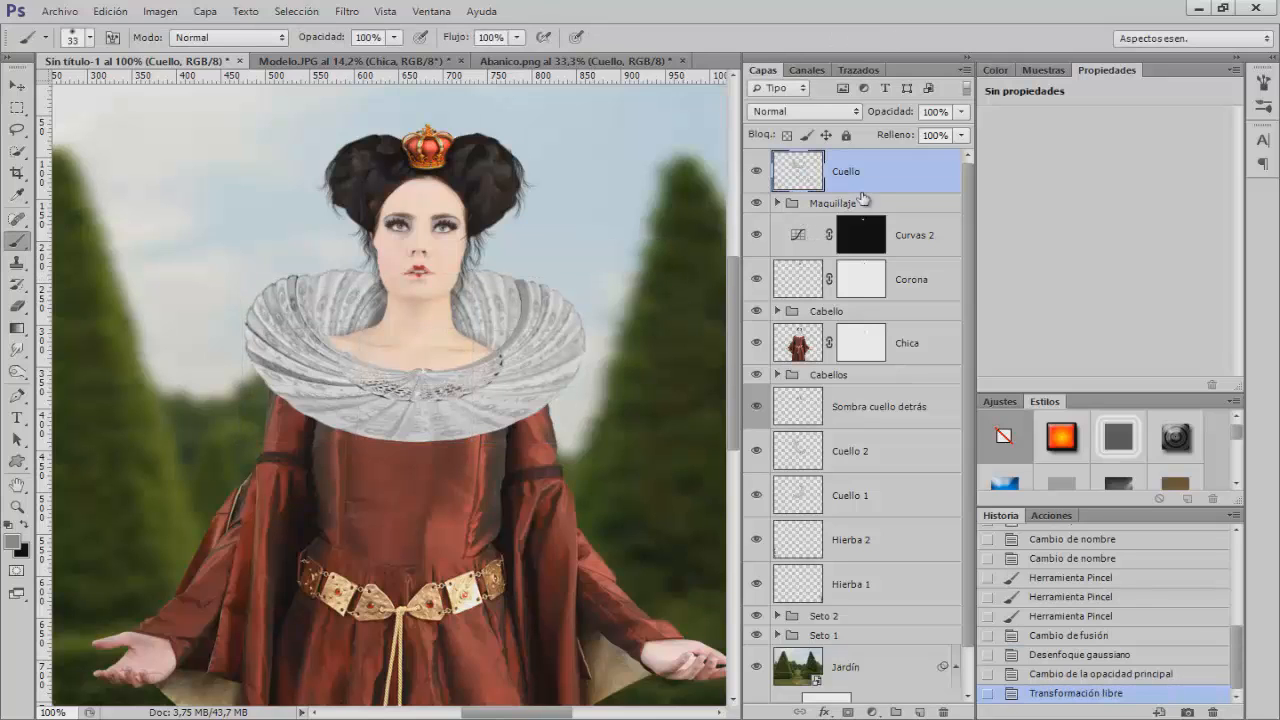
Add a new layer directly below Cuello, rename it Sombra cuello delante and give it a grey colour label
click(920, 712)
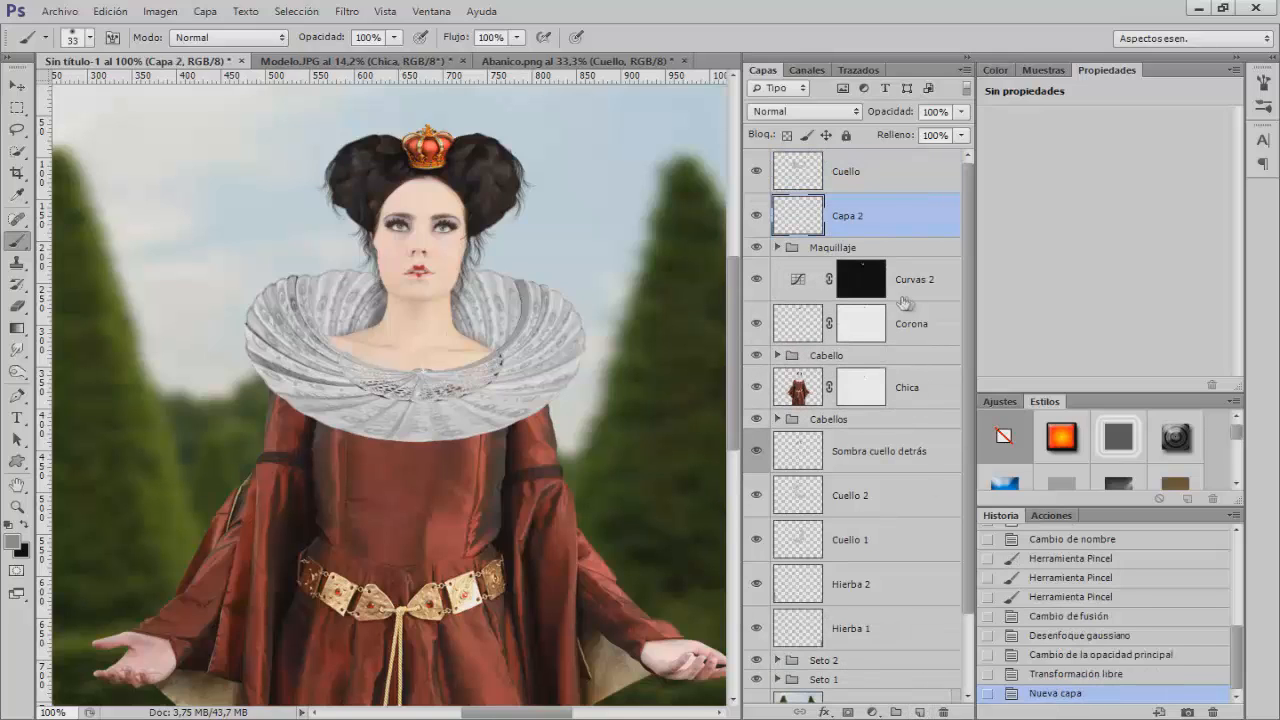
double_click(850, 216)
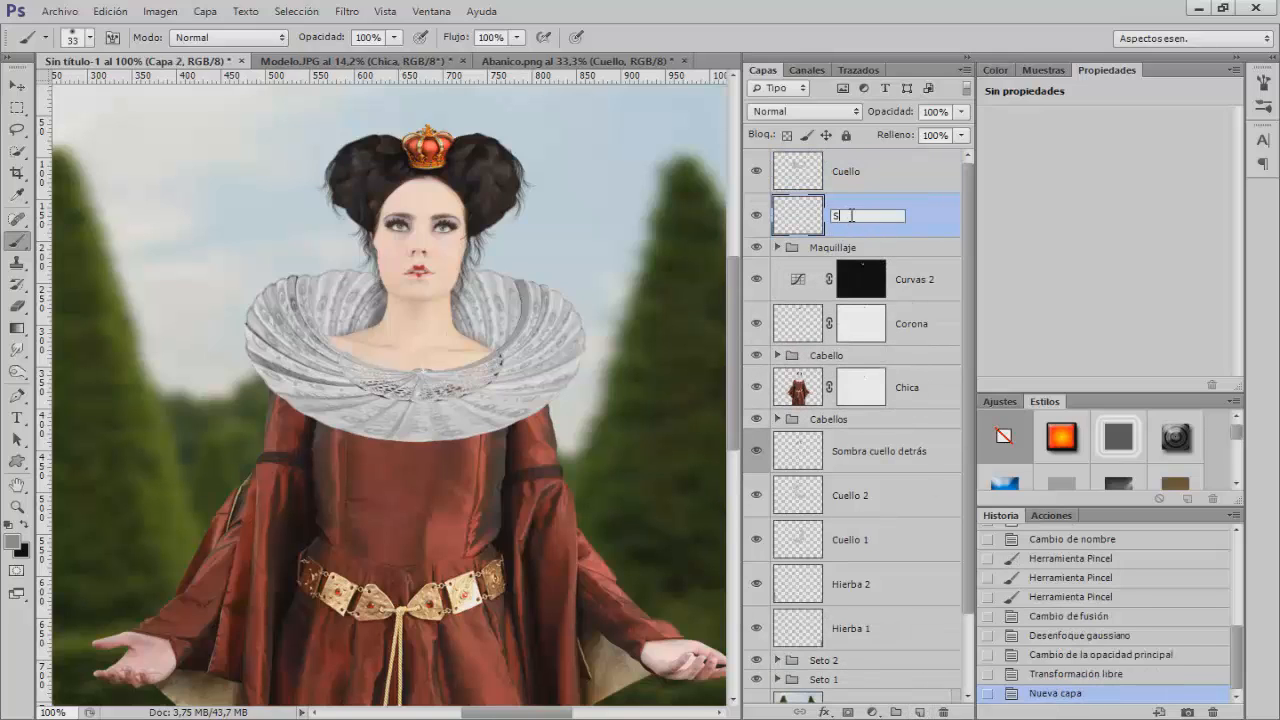
text(Sombra cuello delante)
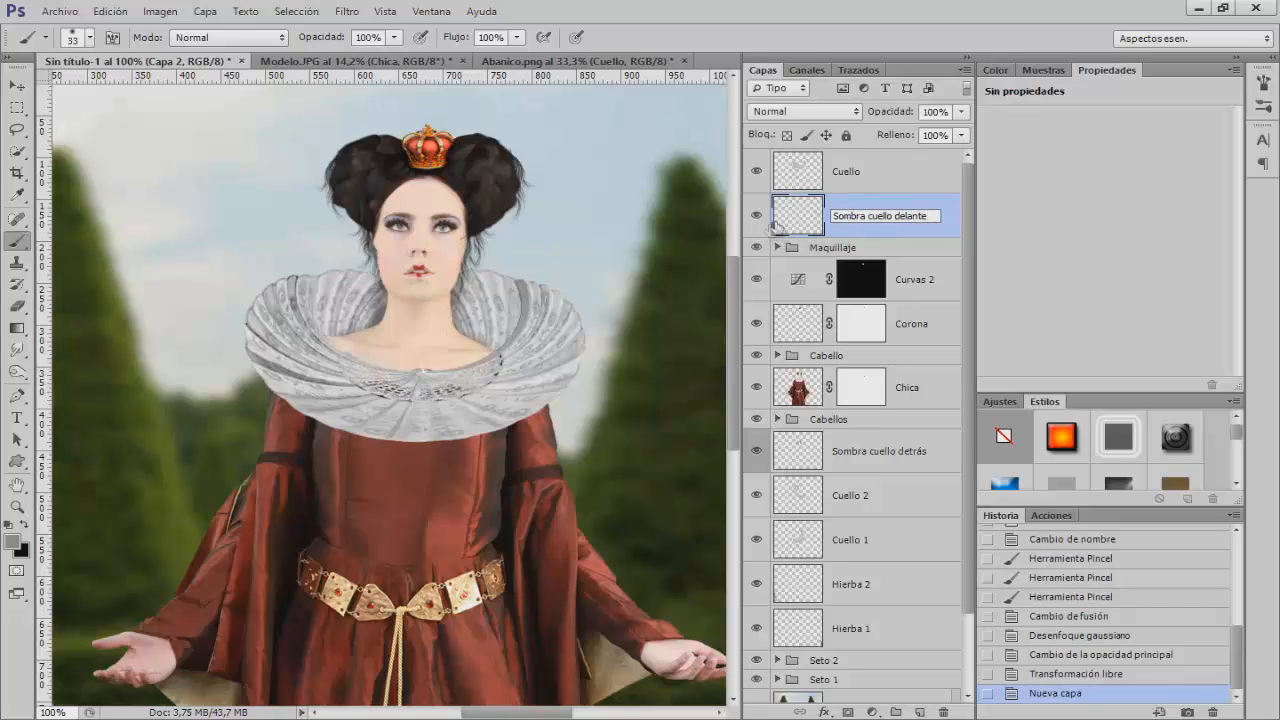
key(Return)
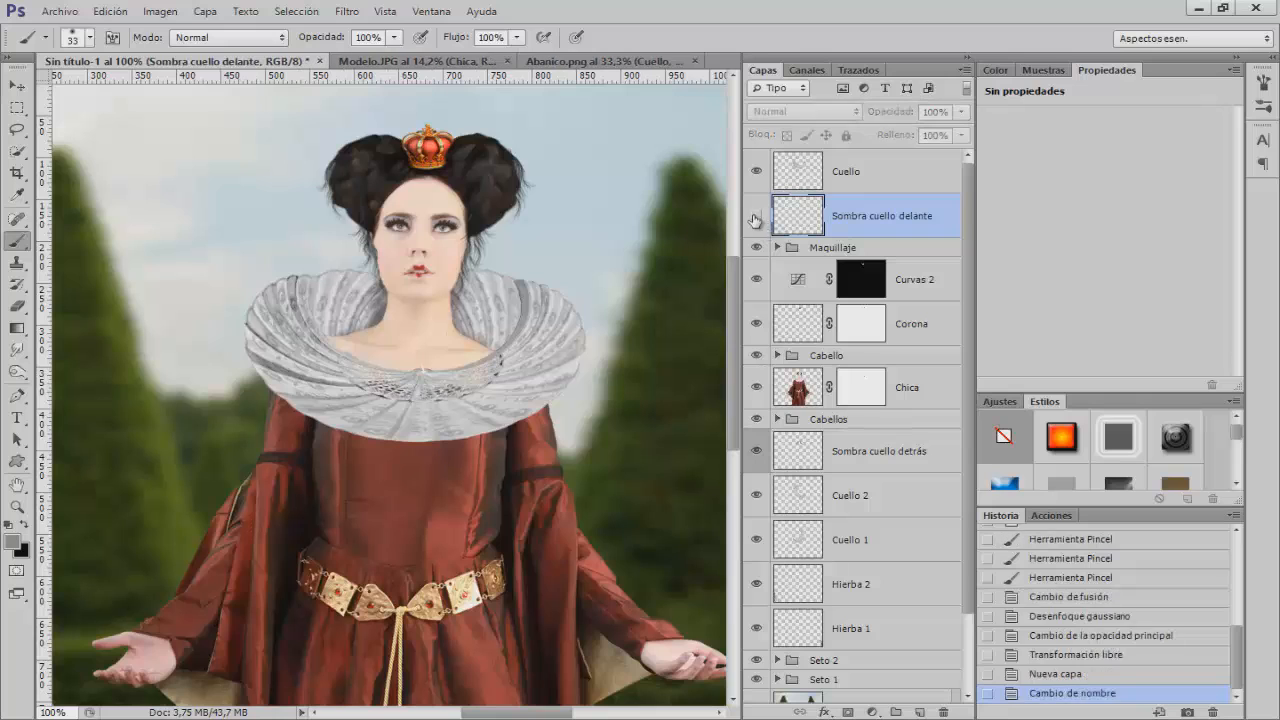
right_click(757, 216)
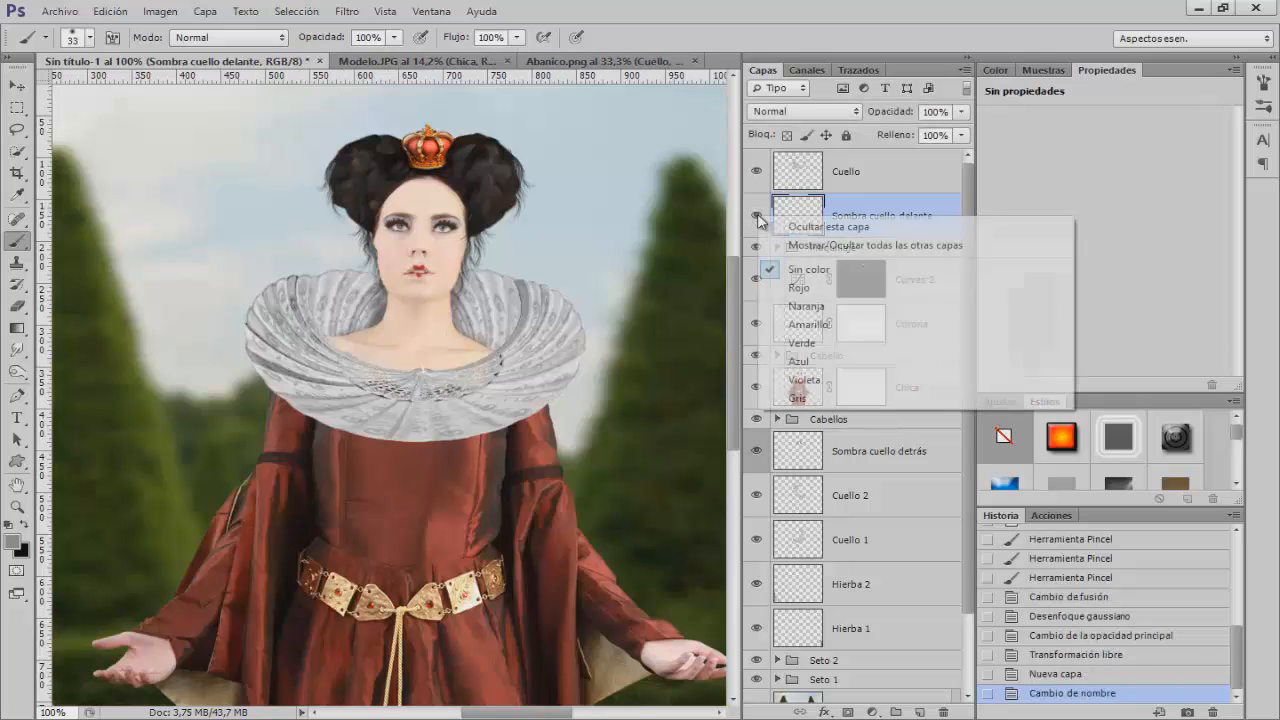
click(805, 380)
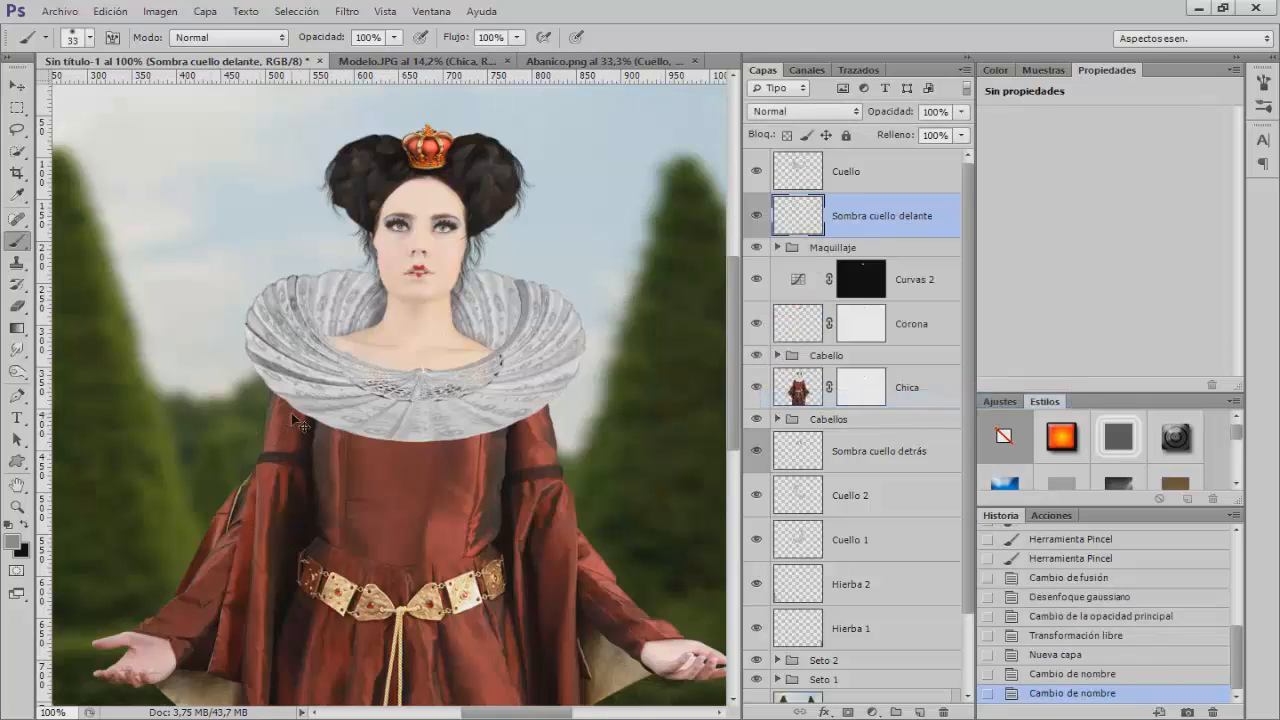
Sample the skin tone below the neck as the foreground colour and darken it to c9ac99
key(ctrl+plus)
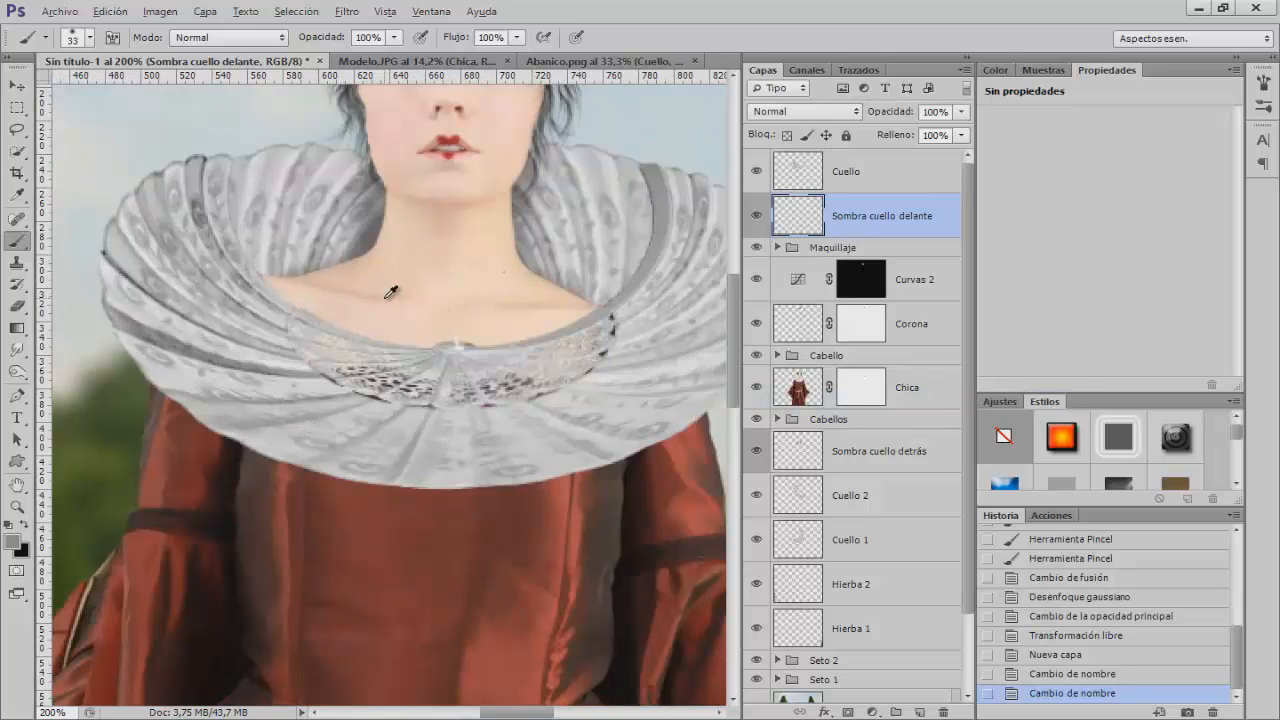
alt+click(388, 295)
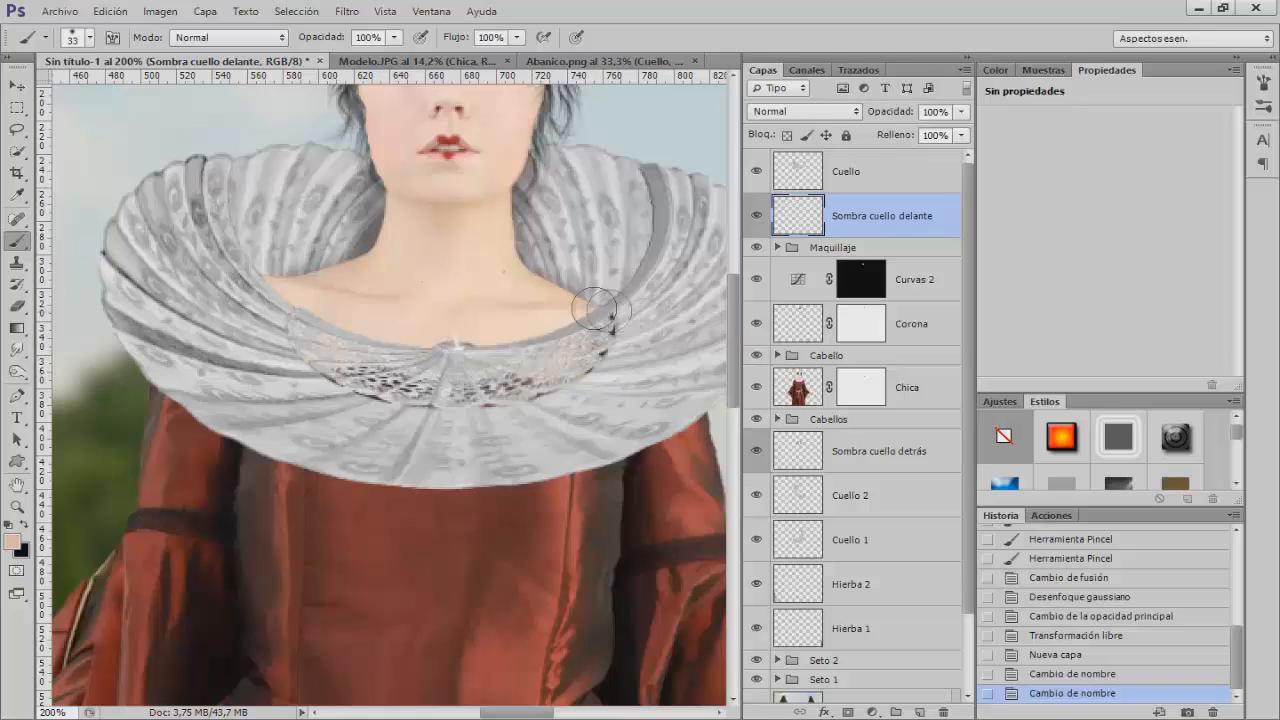
click(12, 541)
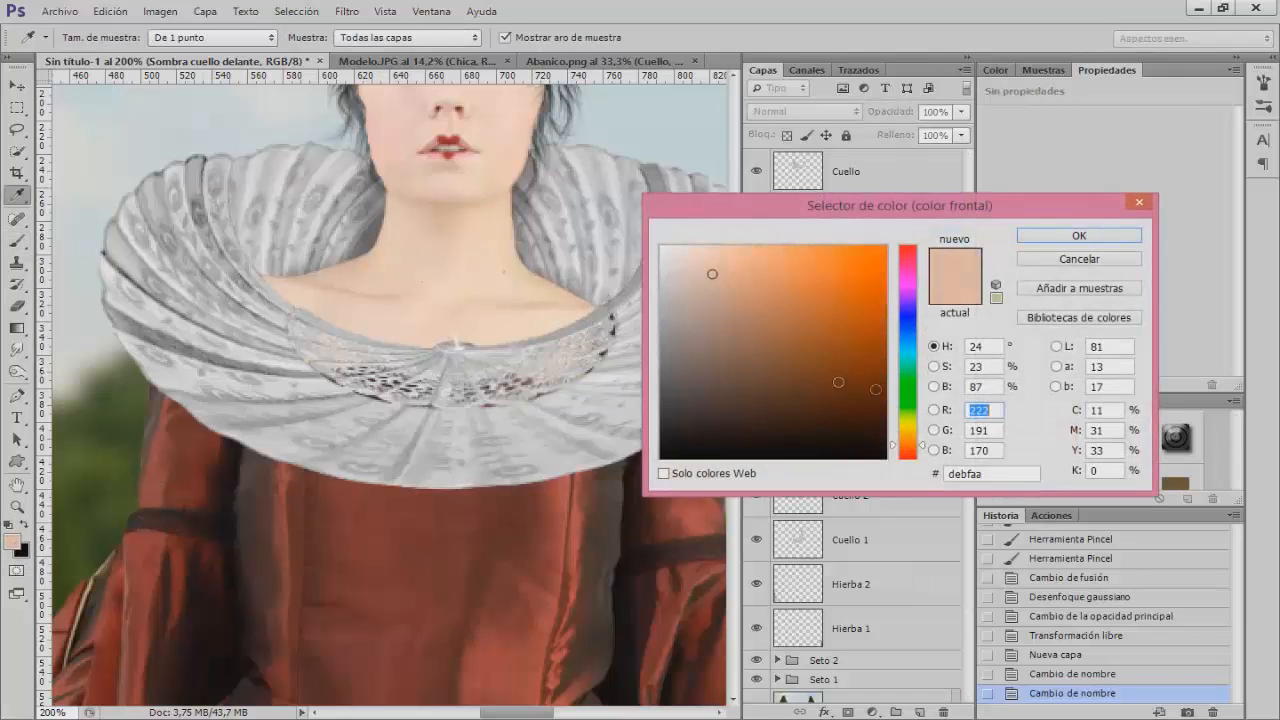
click(714, 290)
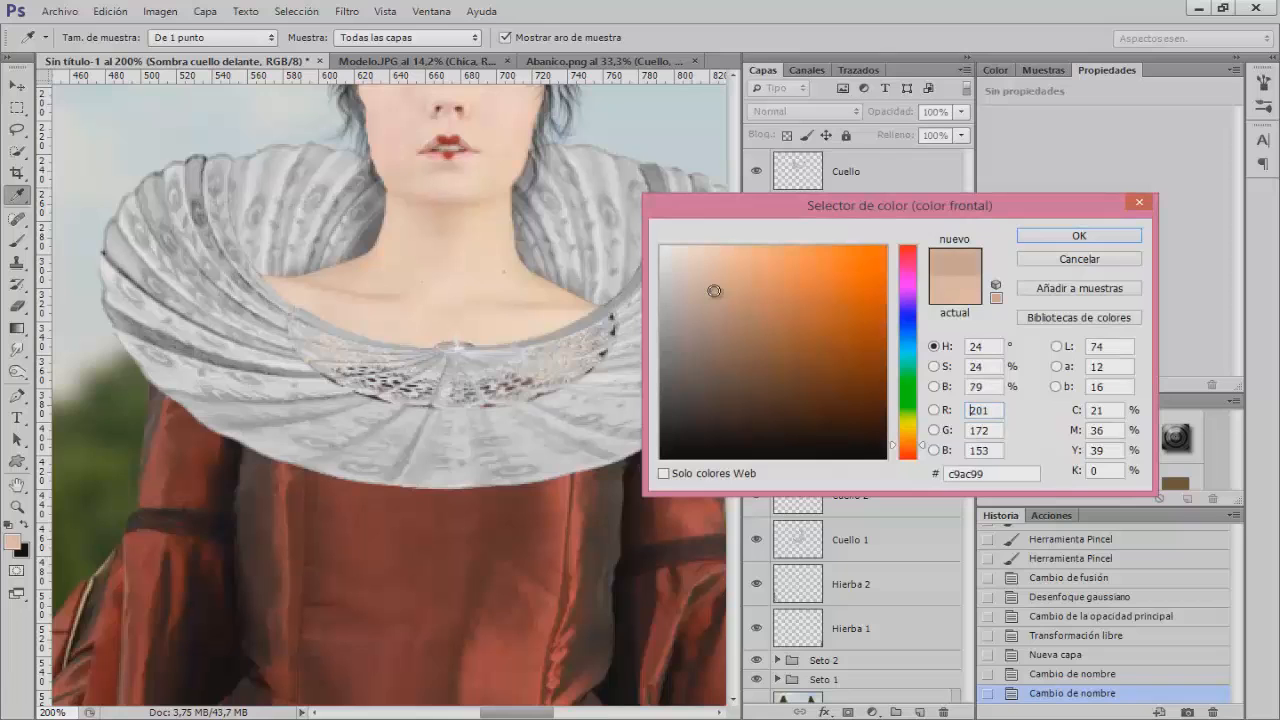
click(1045, 236)
Paint the shadow on Sombra cuello delante with an 18 px brush, following the collar's inner edge and covering the neckline behind the lace
alt+right_click(343, 340)
alt+drag(344, 340, 329, 340)
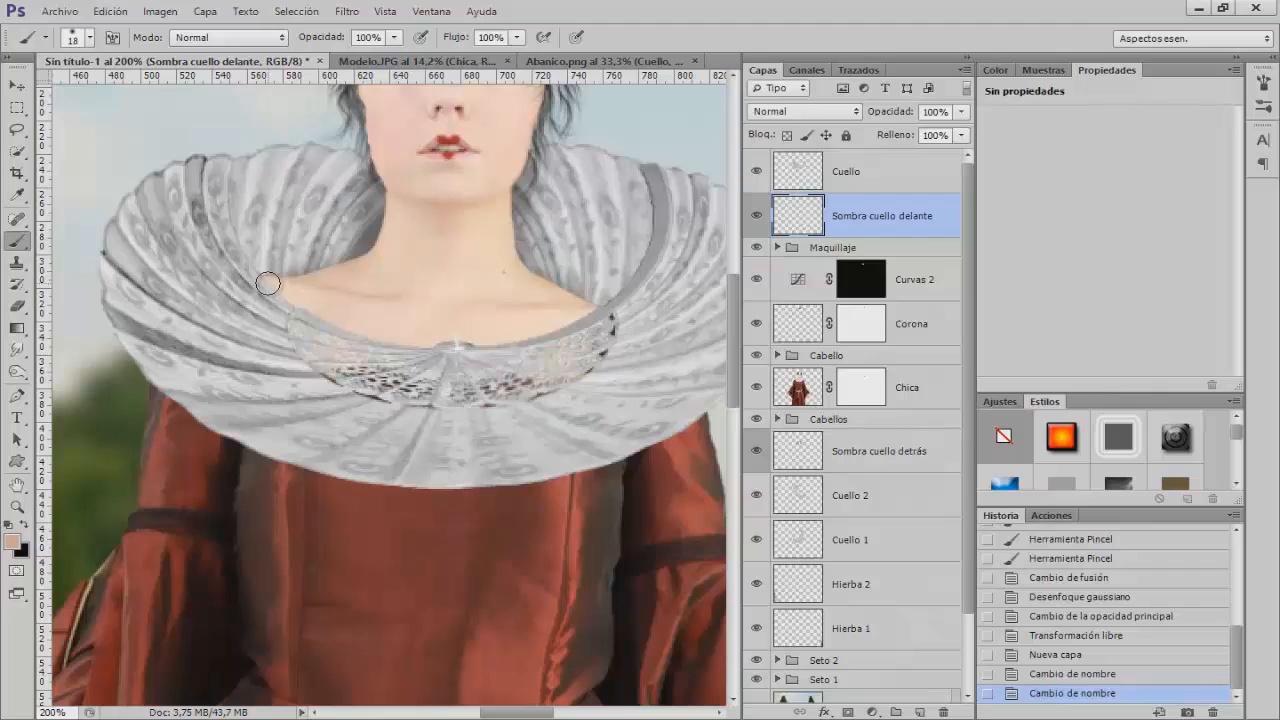
mouse_move(268, 285)
mouse_down()
mouse_move(353, 341)
mouse_move(435, 358)
mouse_move(525, 348)
mouse_move(597, 316)
mouse_move(444, 351)
mouse_move(293, 317)
mouse_move(325, 352)
mouse_move(299, 342)
mouse_move(336, 366)
mouse_move(398, 382)
mouse_move(339, 372)
mouse_move(365, 389)
mouse_move(421, 398)
mouse_move(375, 378)
mouse_move(502, 397)
mouse_move(544, 380)
mouse_move(525, 374)
mouse_move(604, 346)
mouse_up()
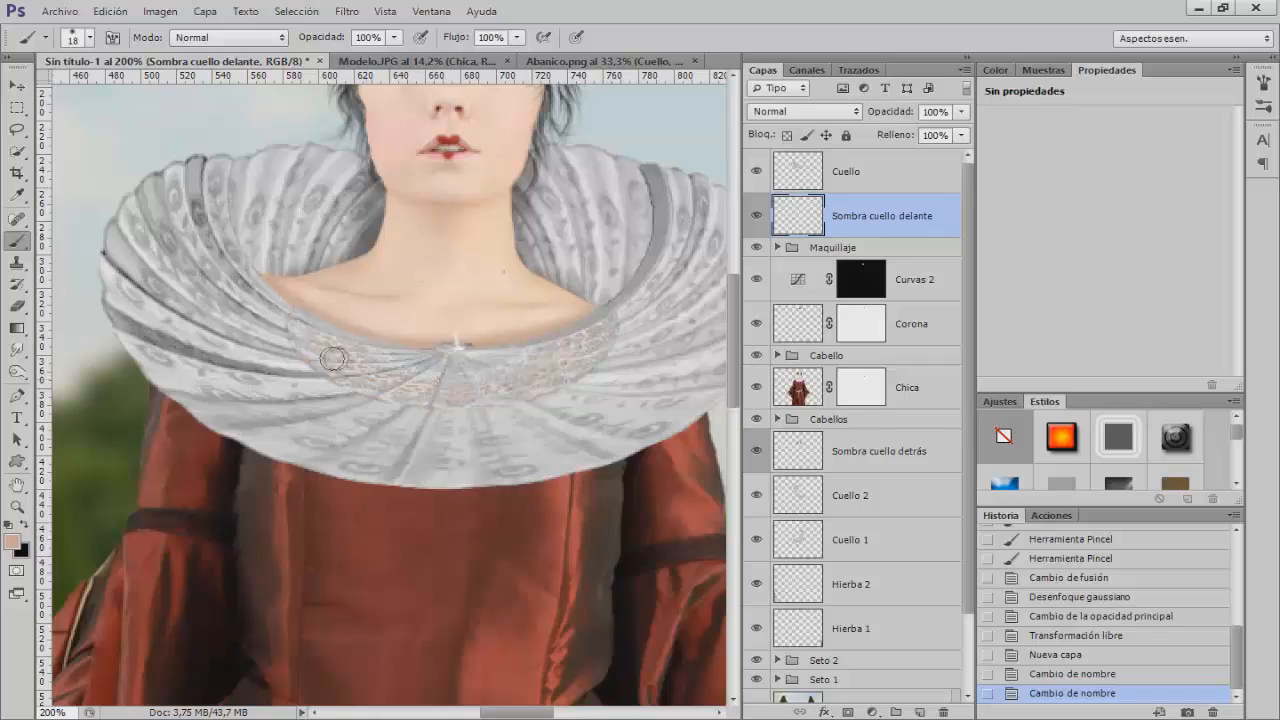
drag(299, 337, 290, 322)
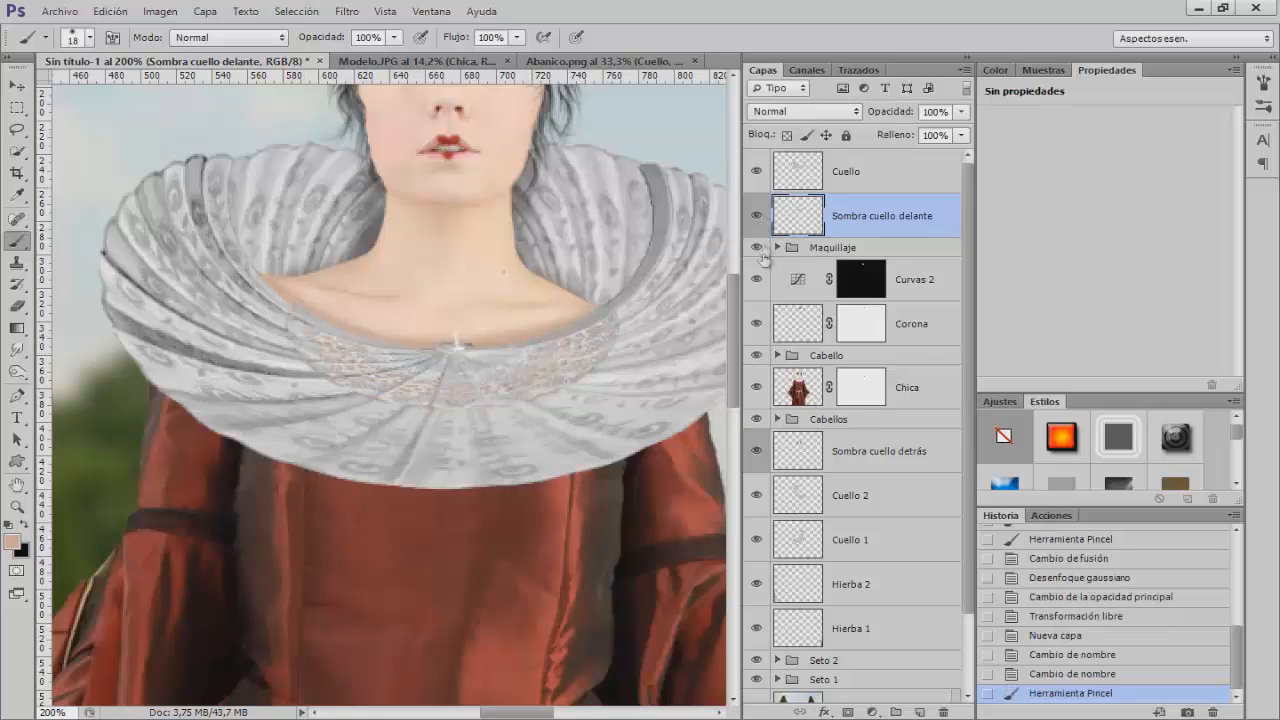
Fill the remaining gaps in the painted chest shadow, hiding the Cuello layer while painting and showing it again
click(757, 173)
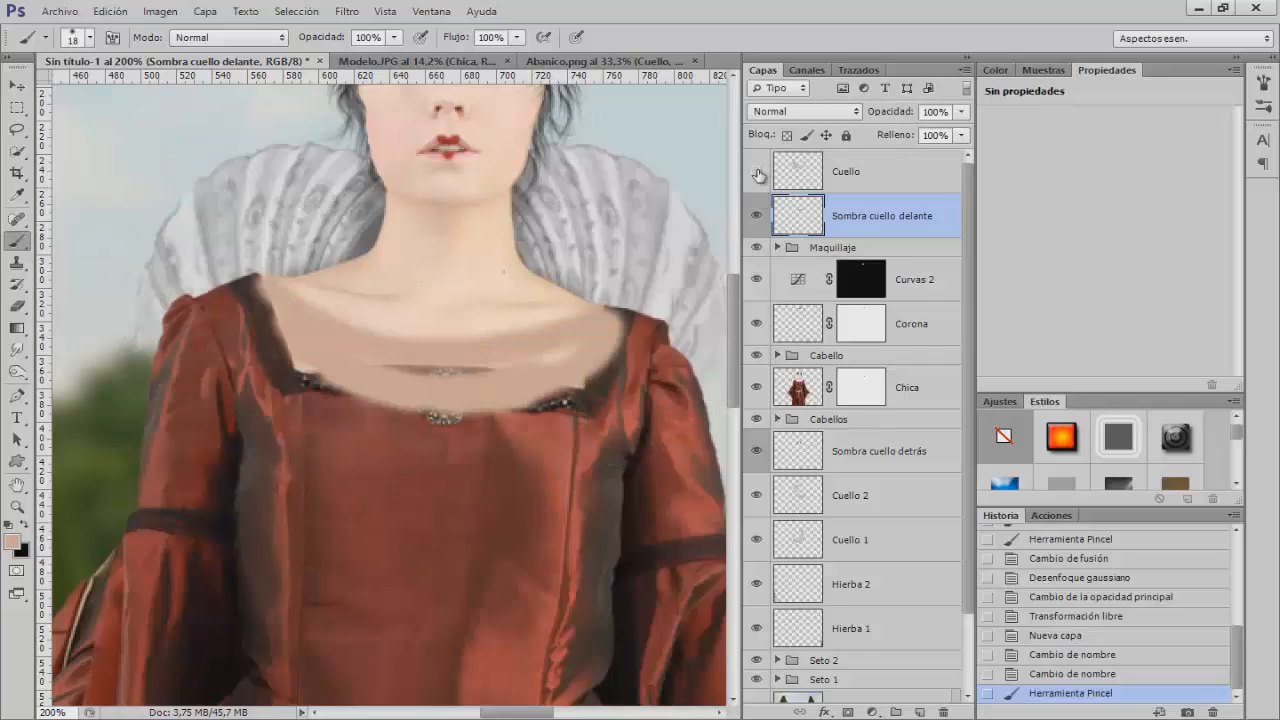
click(757, 173)
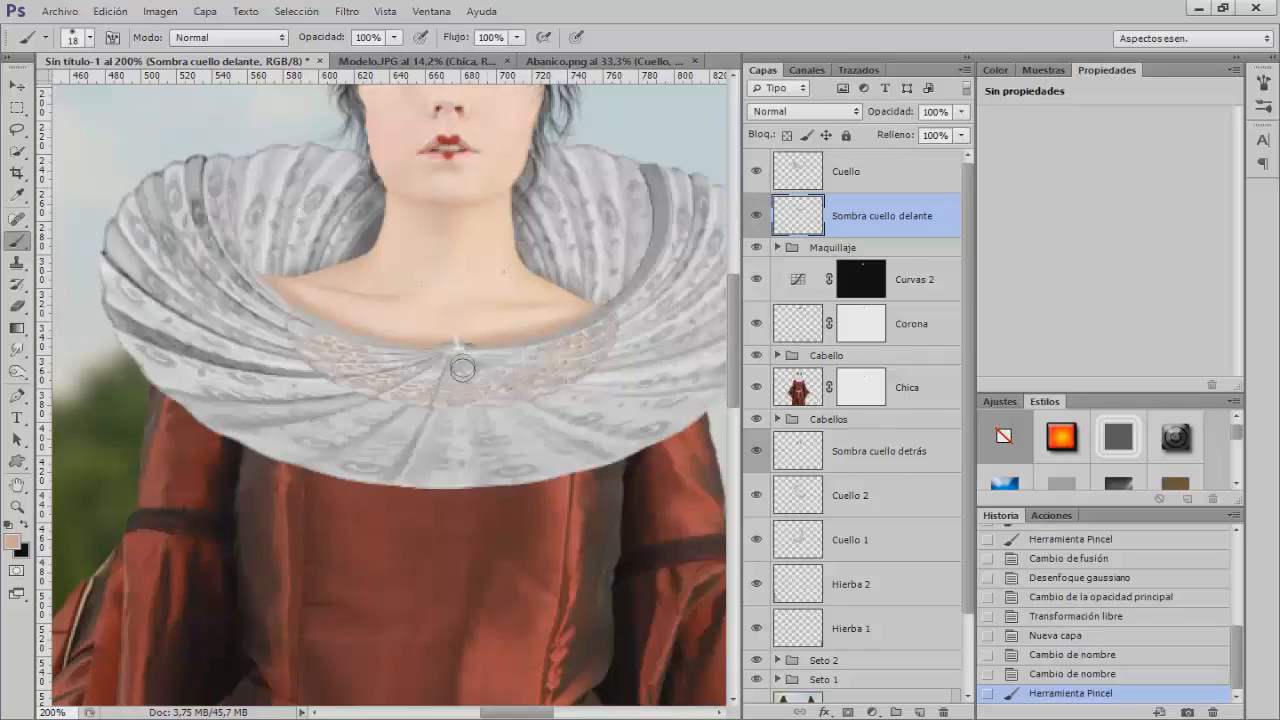
drag(524, 365, 571, 349)
click(757, 175)
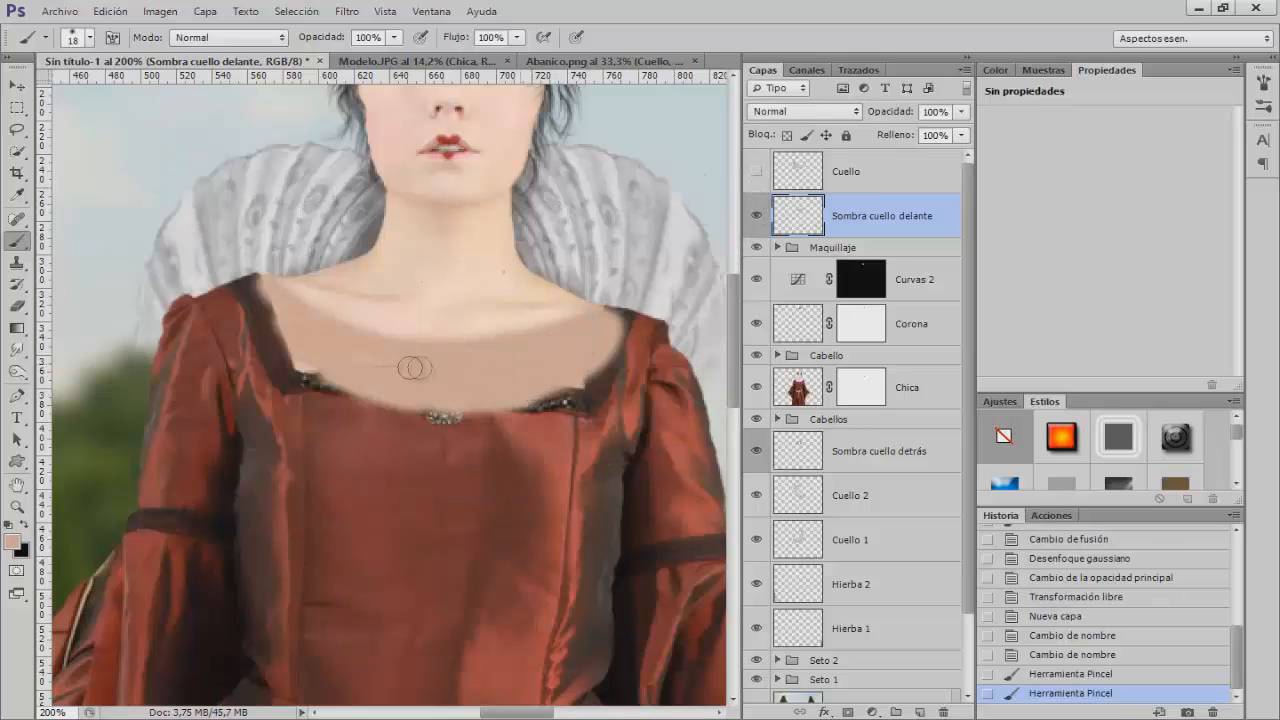
drag(415, 368, 363, 351)
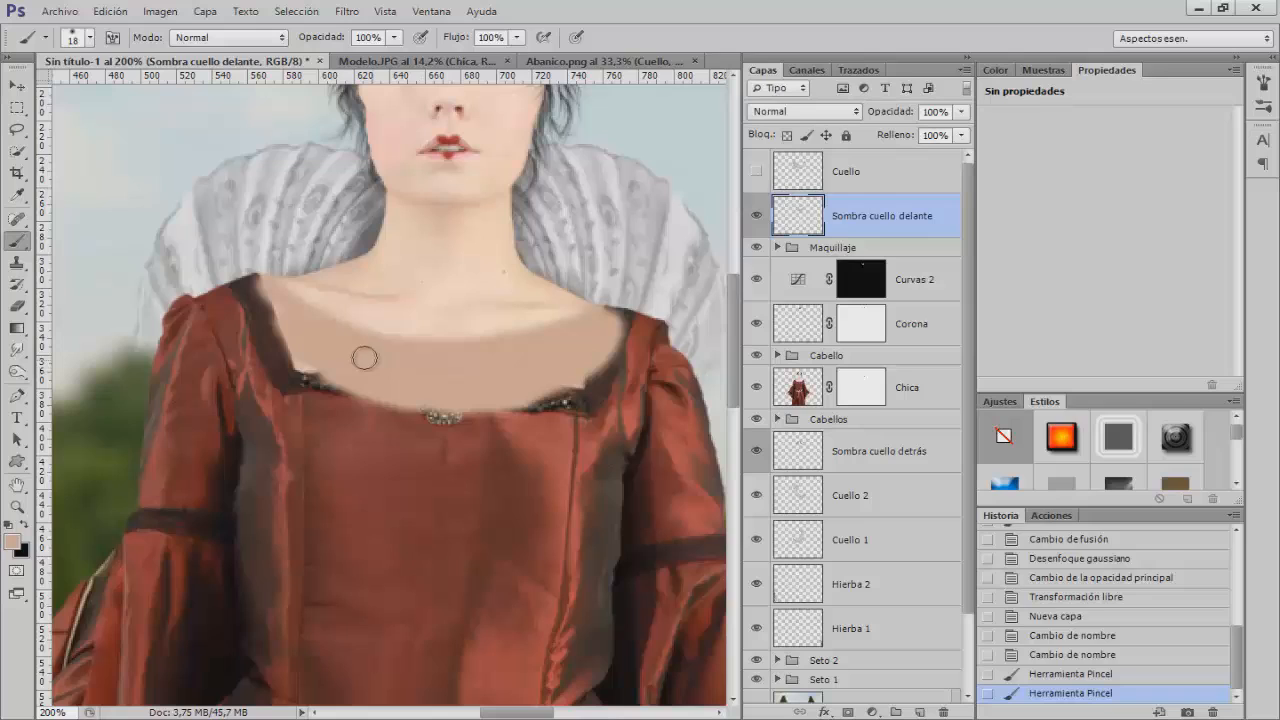
click(757, 172)
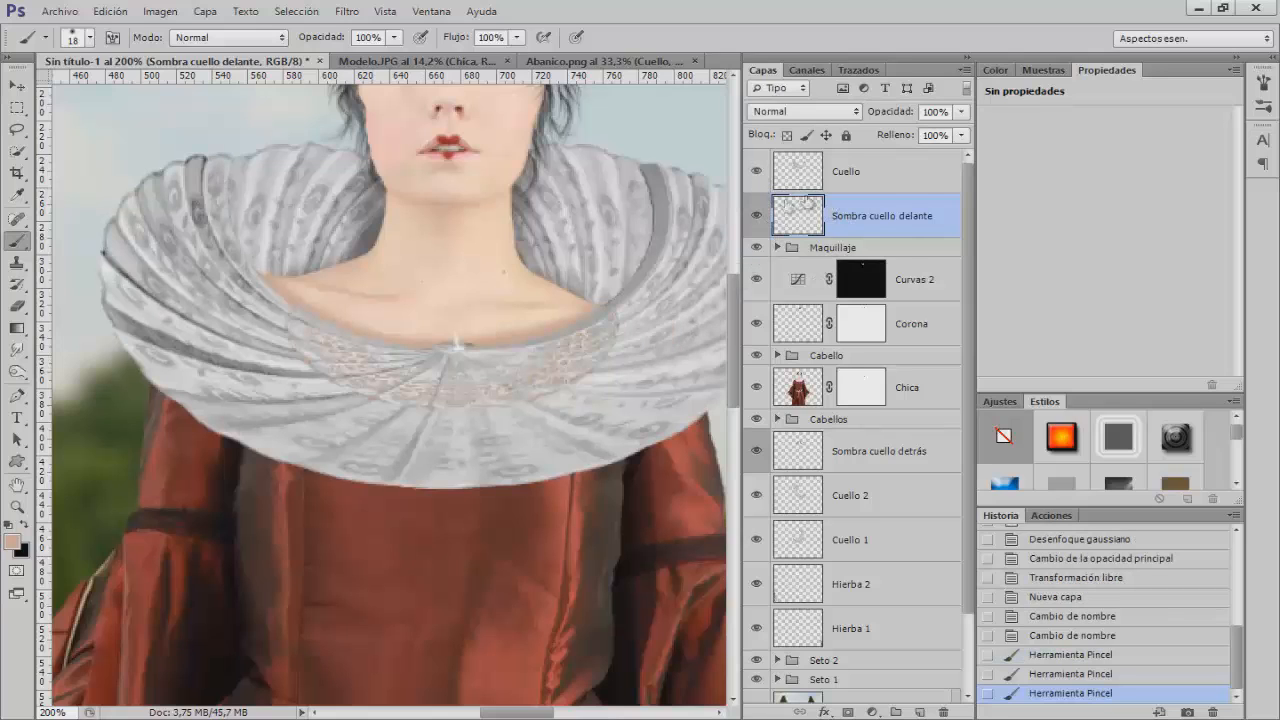
Try the Multiplicar blend mode on the Sombra cuello delante layer and return it to Normal
click(860, 175)
click(858, 225)
click(826, 116)
click(818, 186)
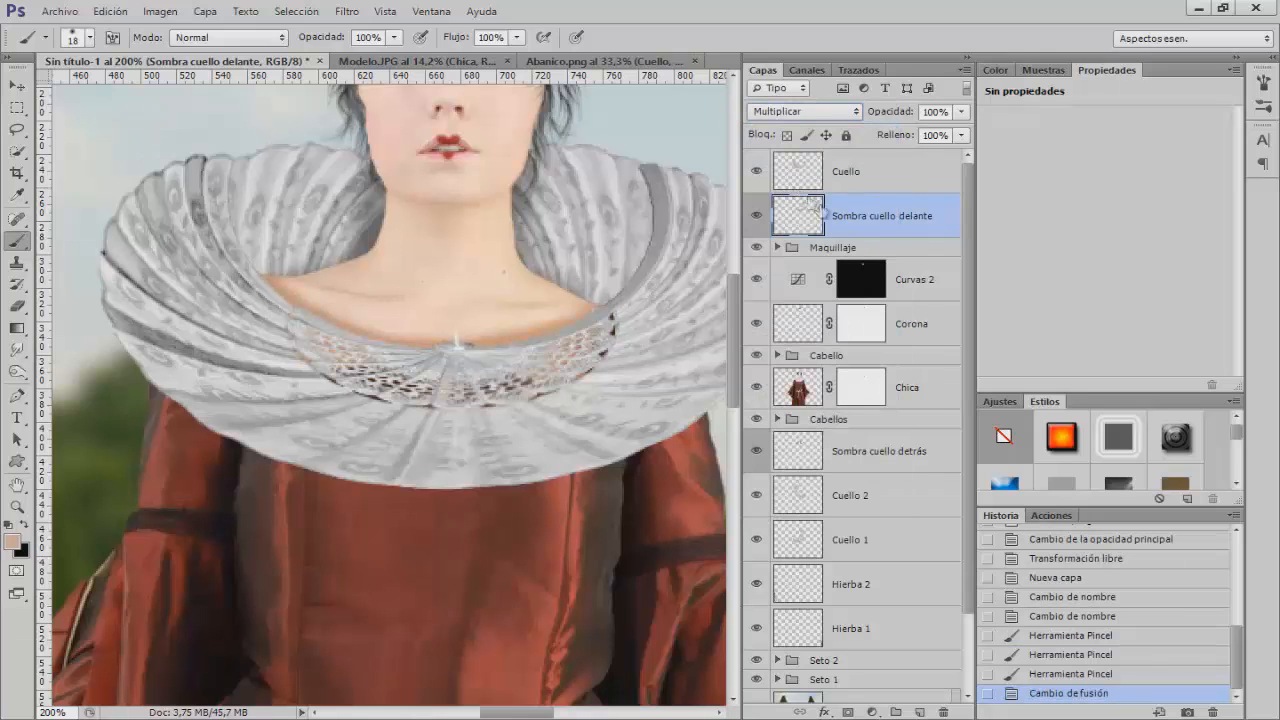
click(790, 113)
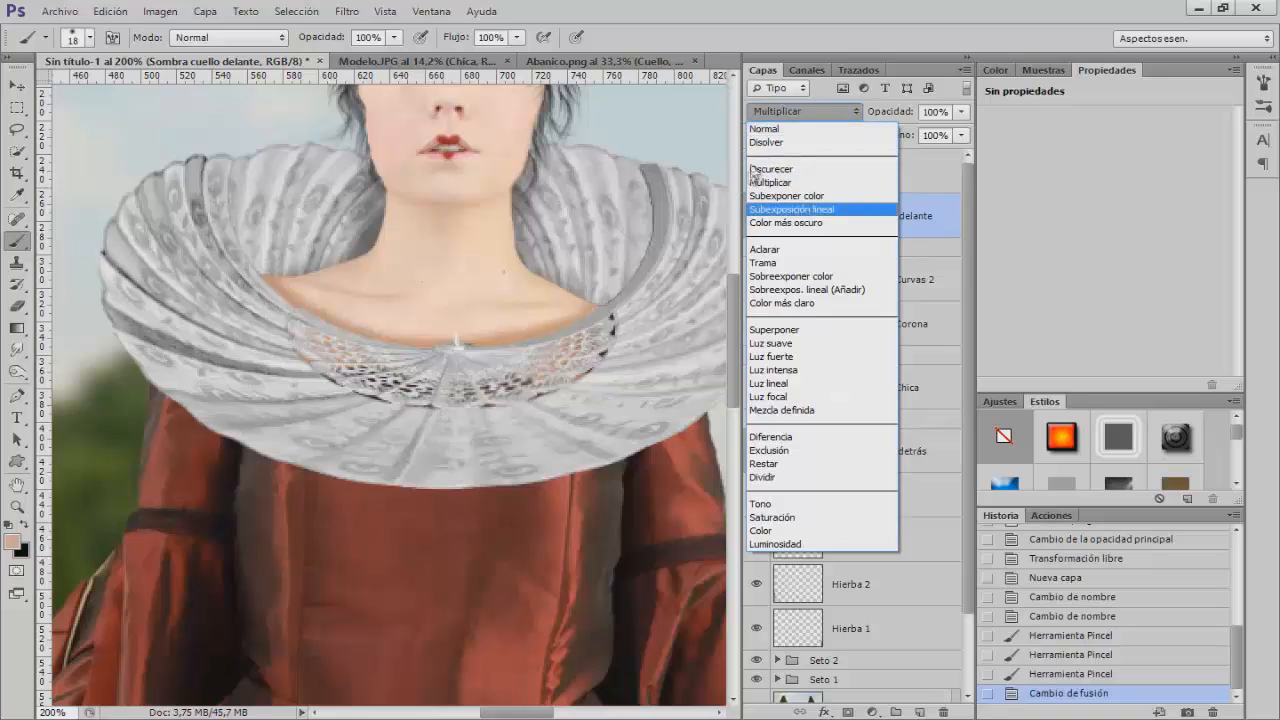
click(764, 130)
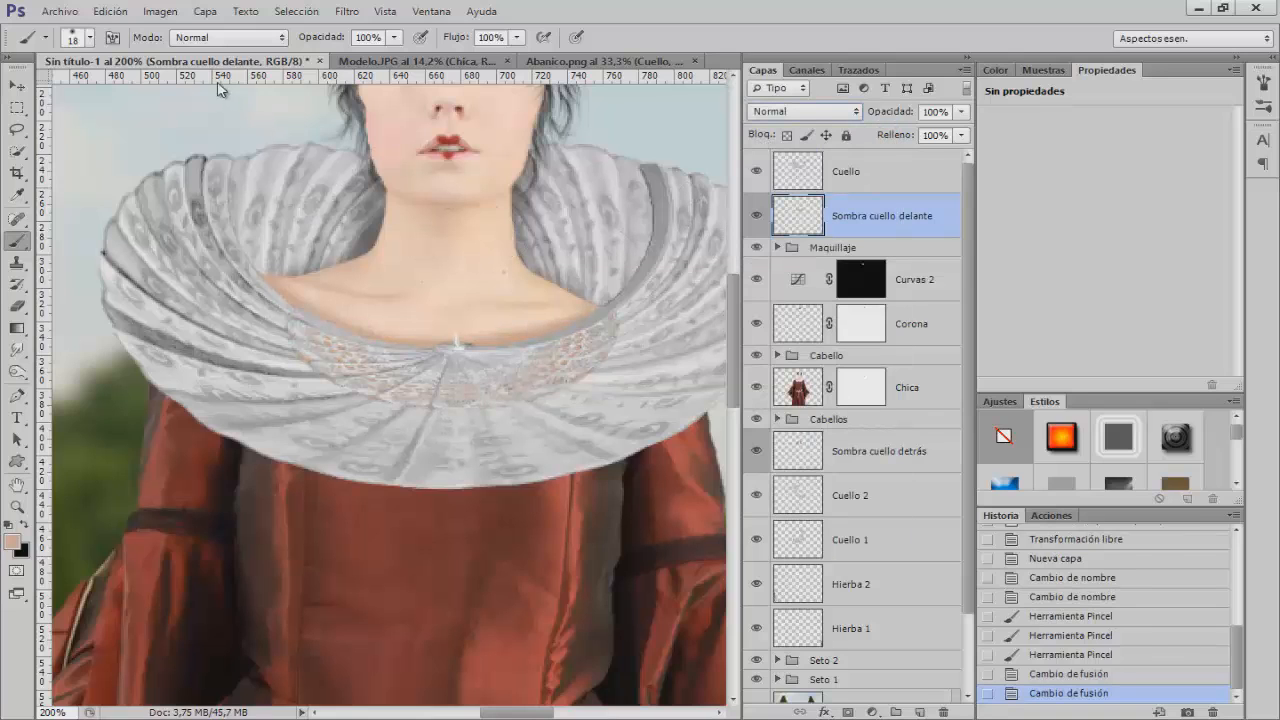
Apply a motion blur to Sombra cuello delante with an angle of -90° and a distance of 20 pixels
click(346, 12)
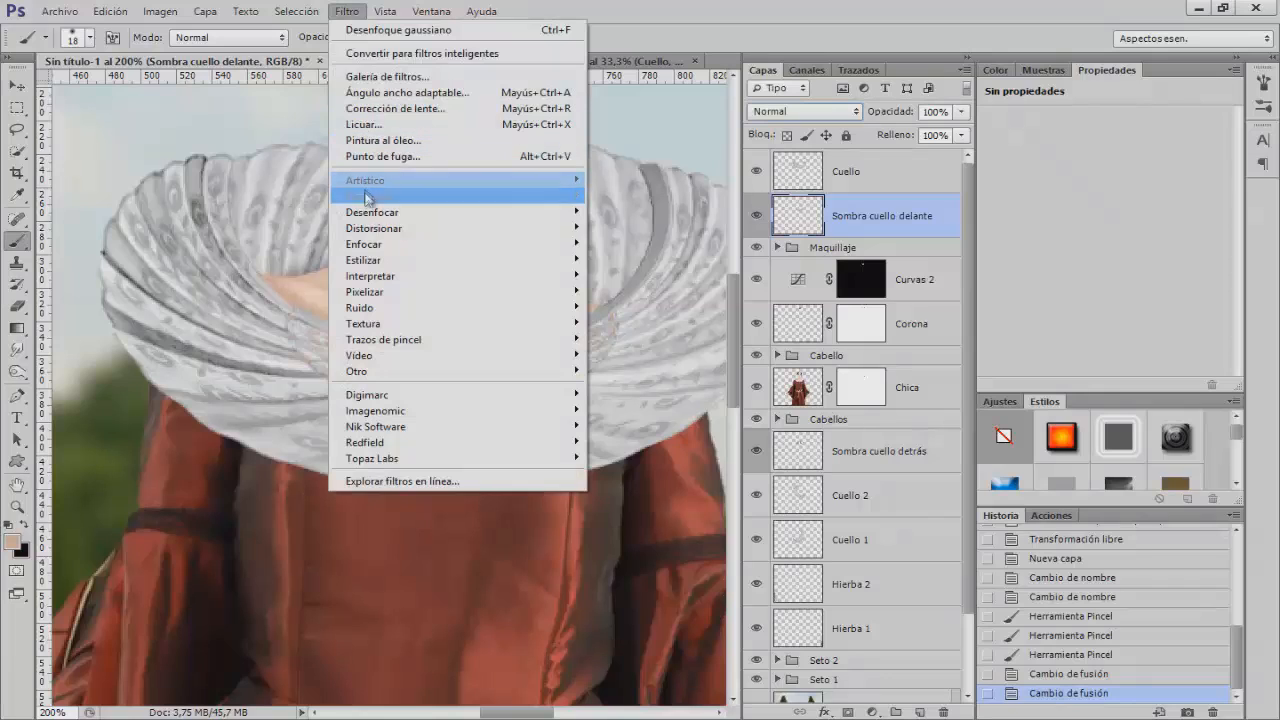
mouse_move(429, 211)
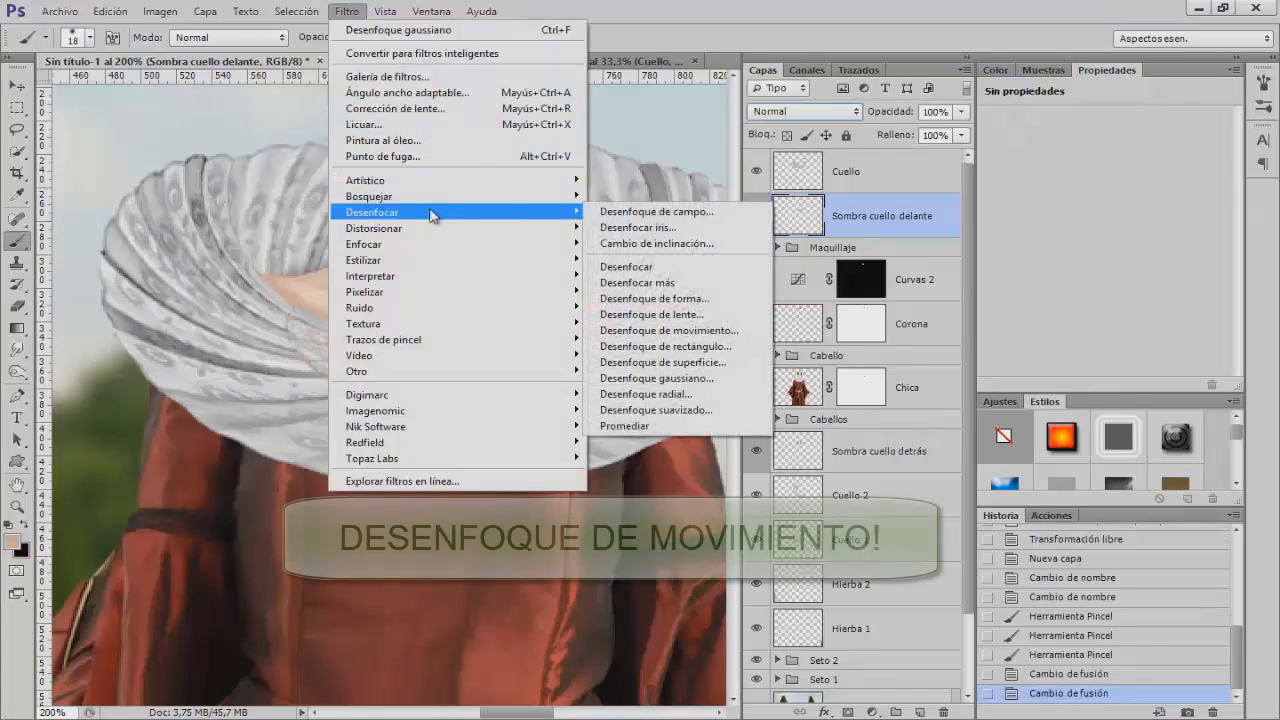
click(656, 336)
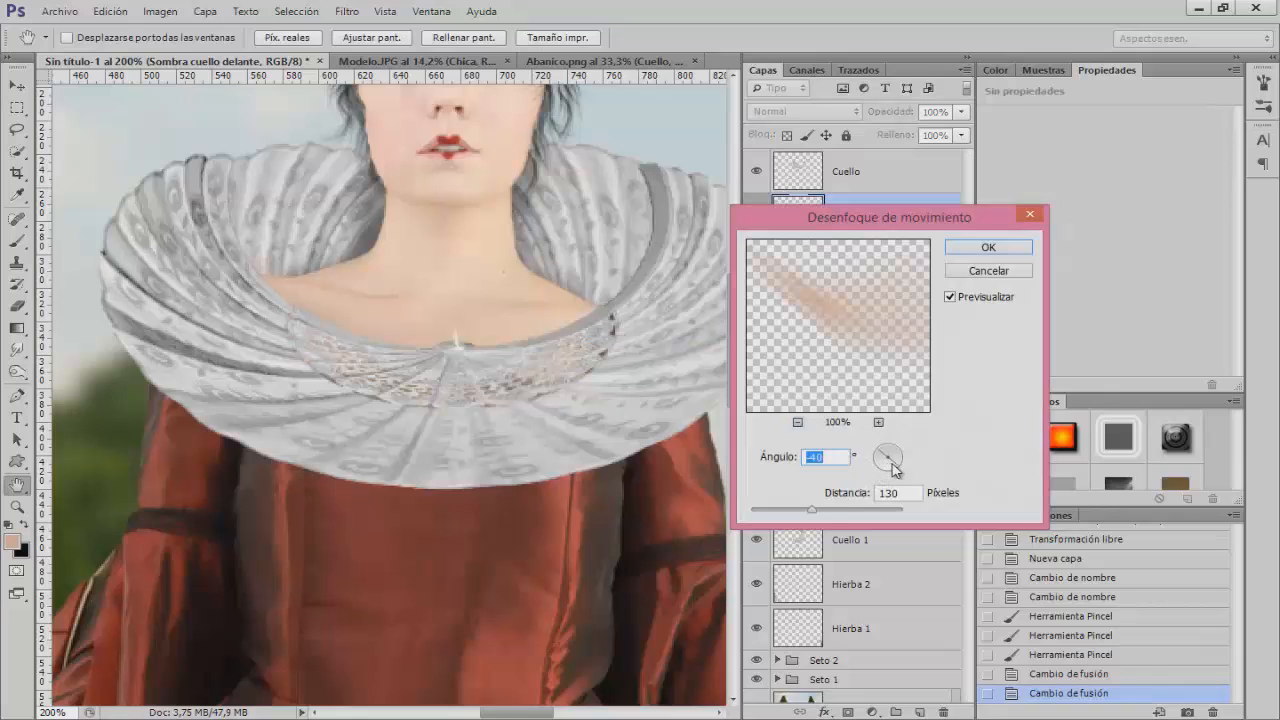
drag(893, 470, 888, 478)
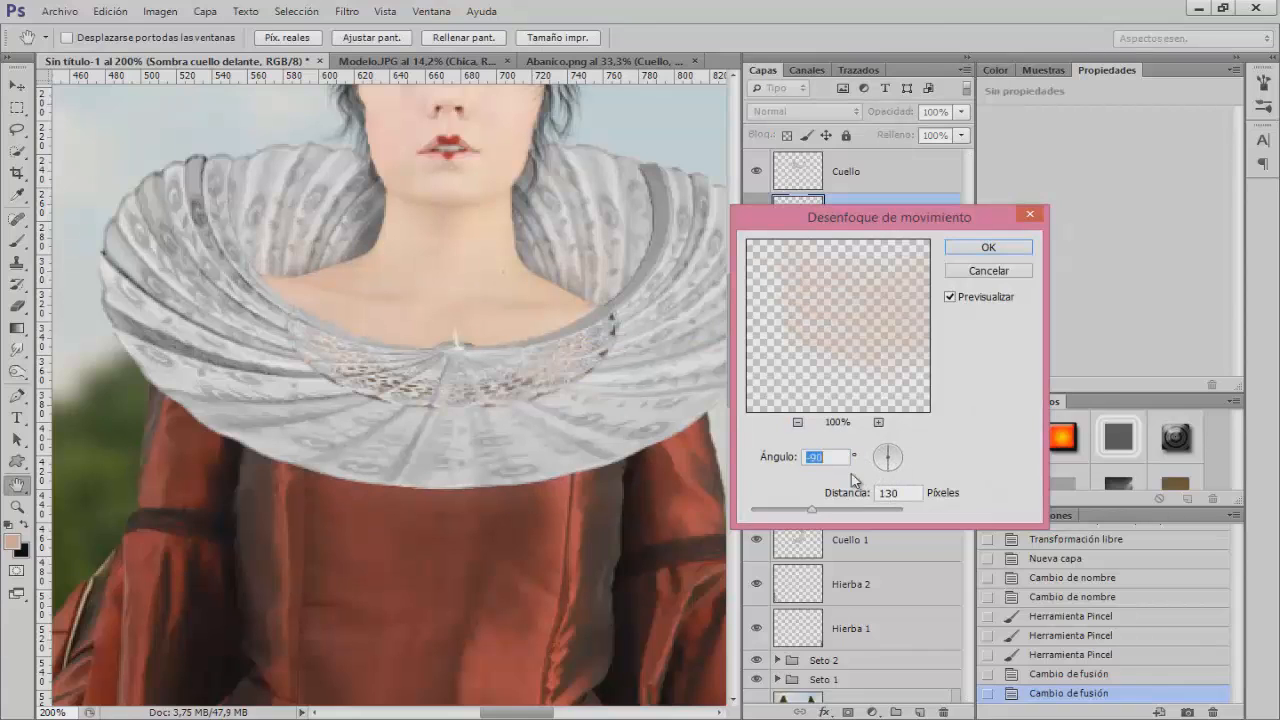
click(770, 511)
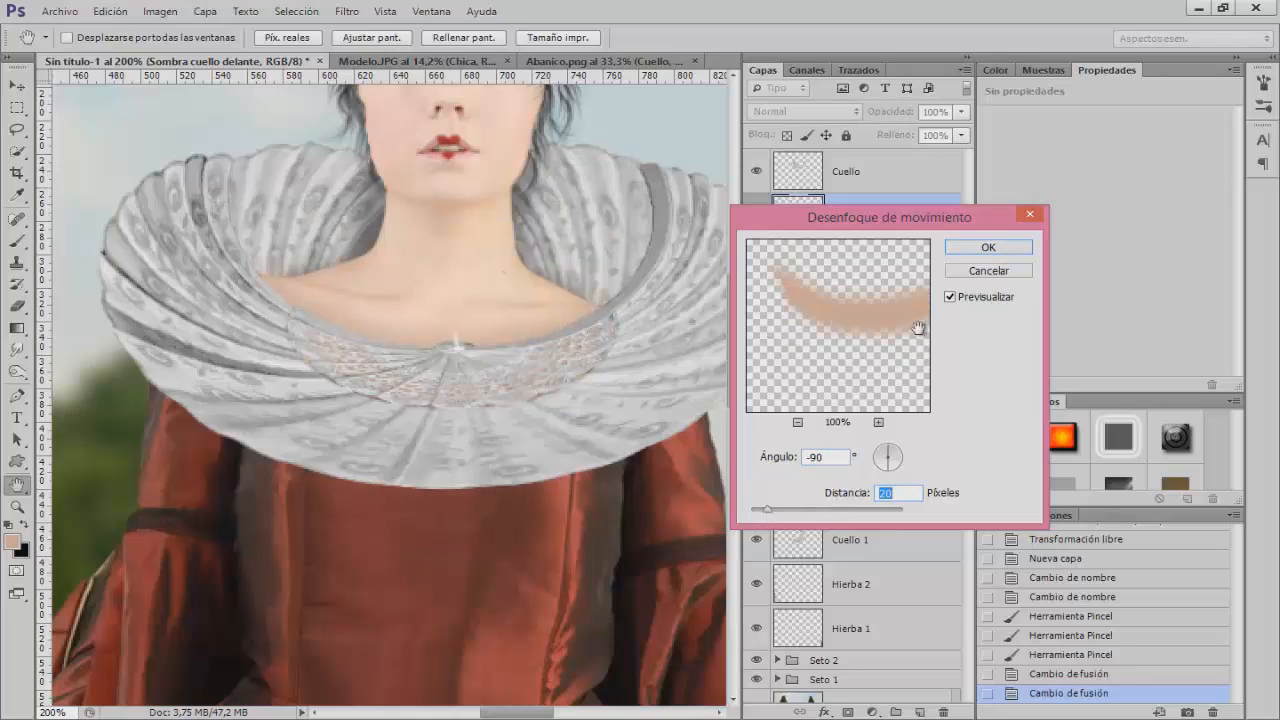
click(951, 297)
click(988, 247)
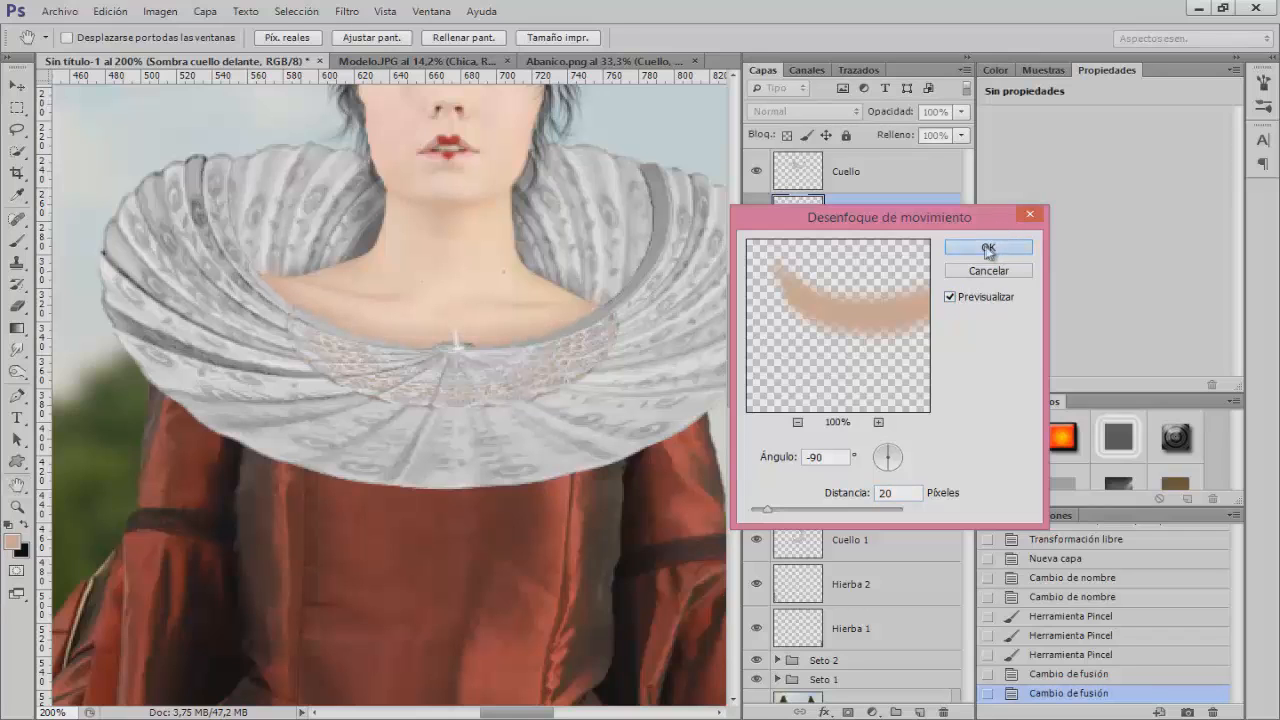
Compare the collar with and without the Sombra cuello detrás and Sombra cuello delante shadows by toggling their visibility
click(754, 216)
key(ctrl+minus)
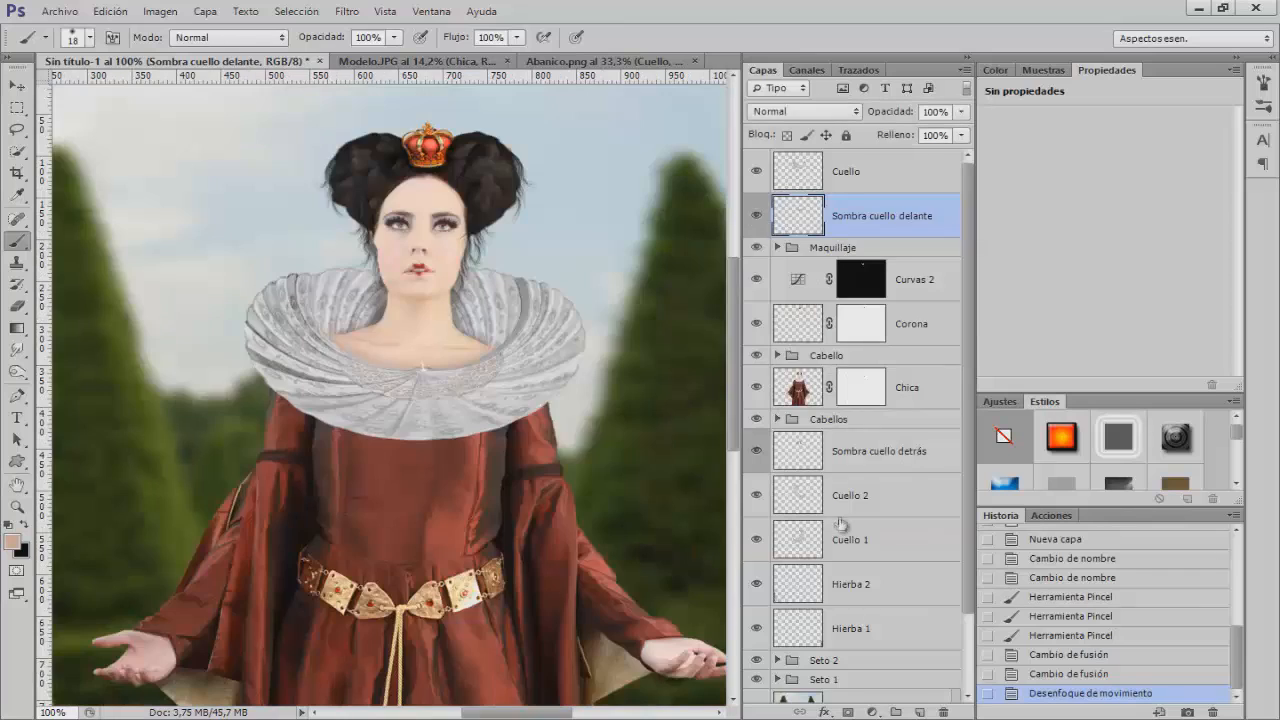
scroll(838, 518, down, 3)
click(757, 362)
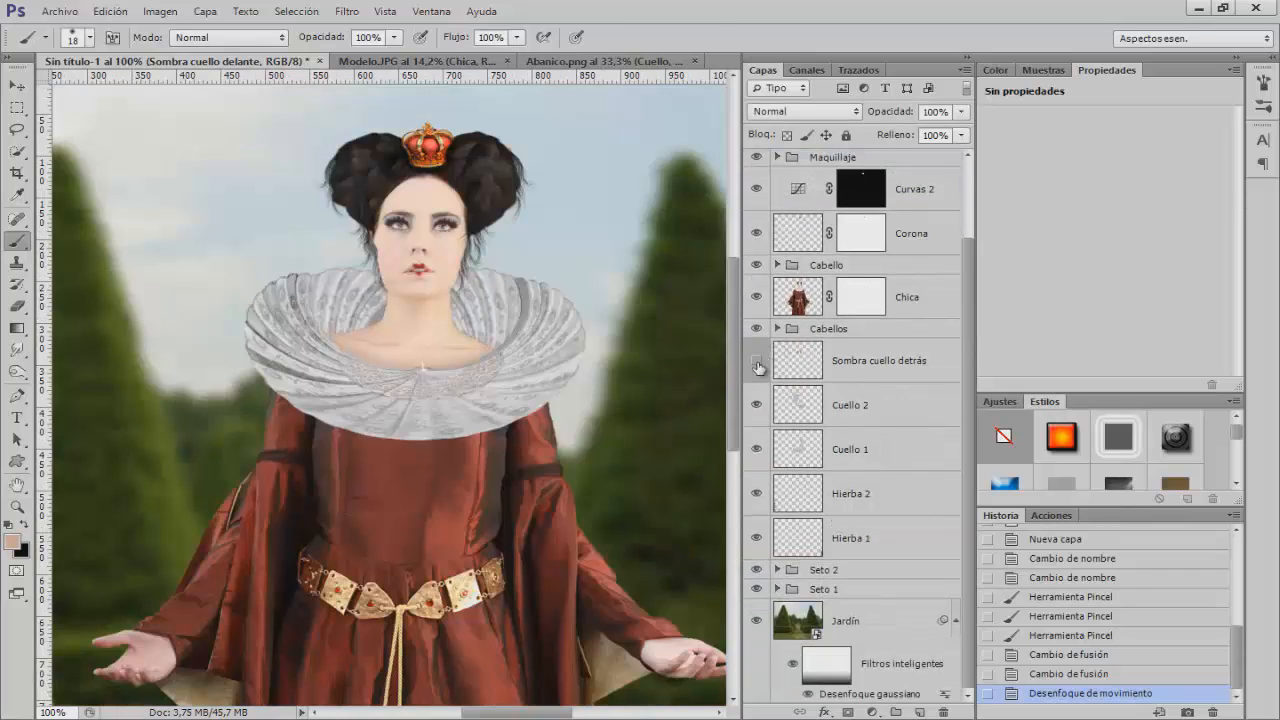
click(757, 362)
scroll(807, 298, up, 1)
scroll(807, 298, up, 1)
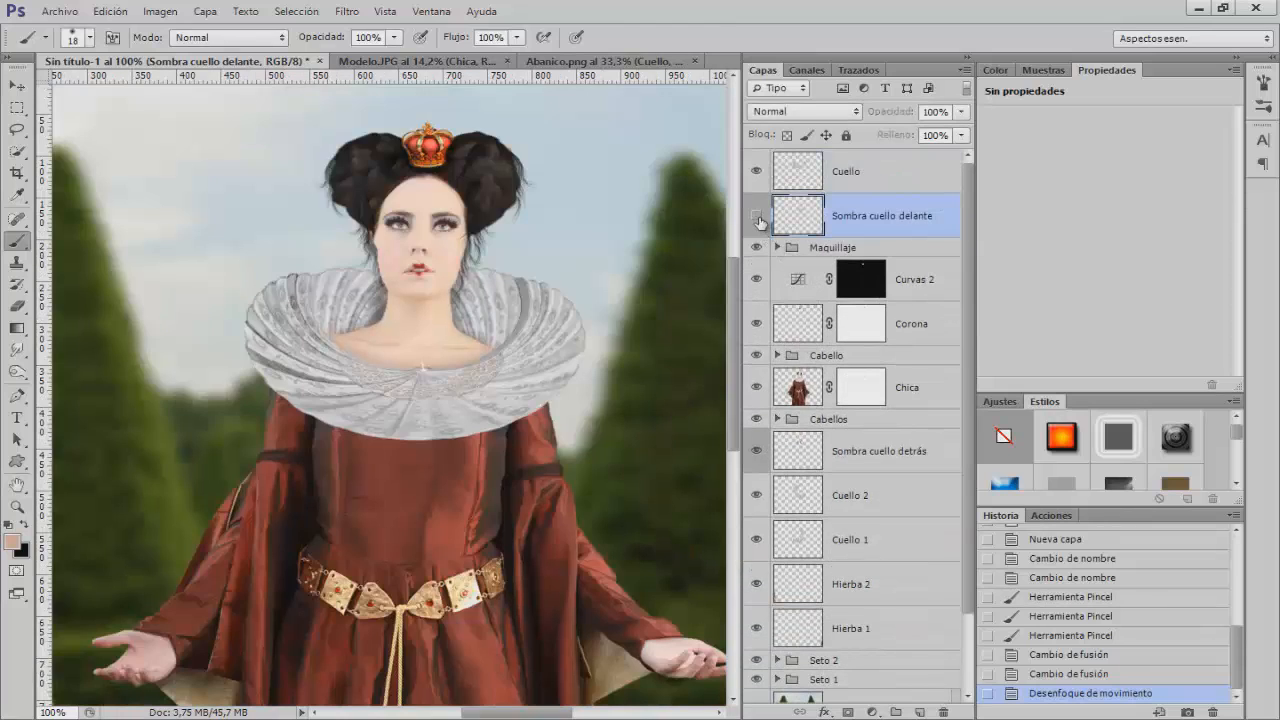
click(756, 216)
click(756, 216)
Erase the pale tip sticking up at the centre of the Cuello layer's inner edge with a 7 px eraser
click(830, 178)
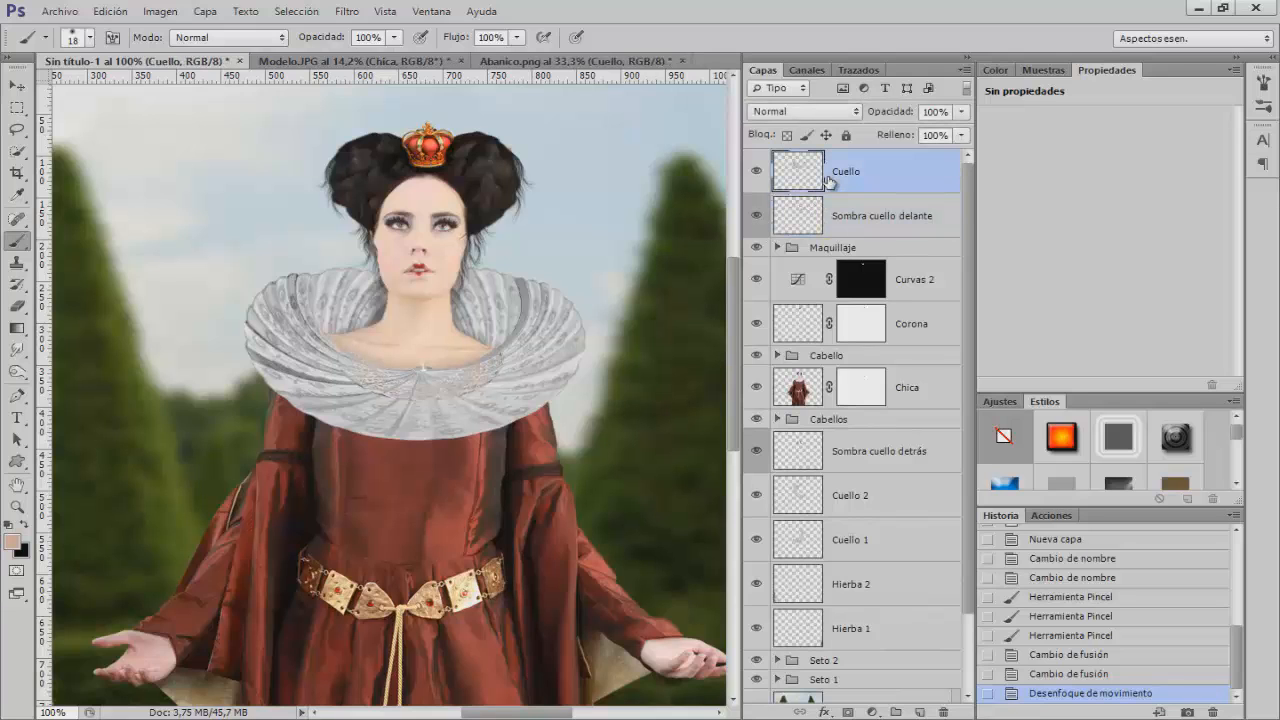
key(ctrl+plus)
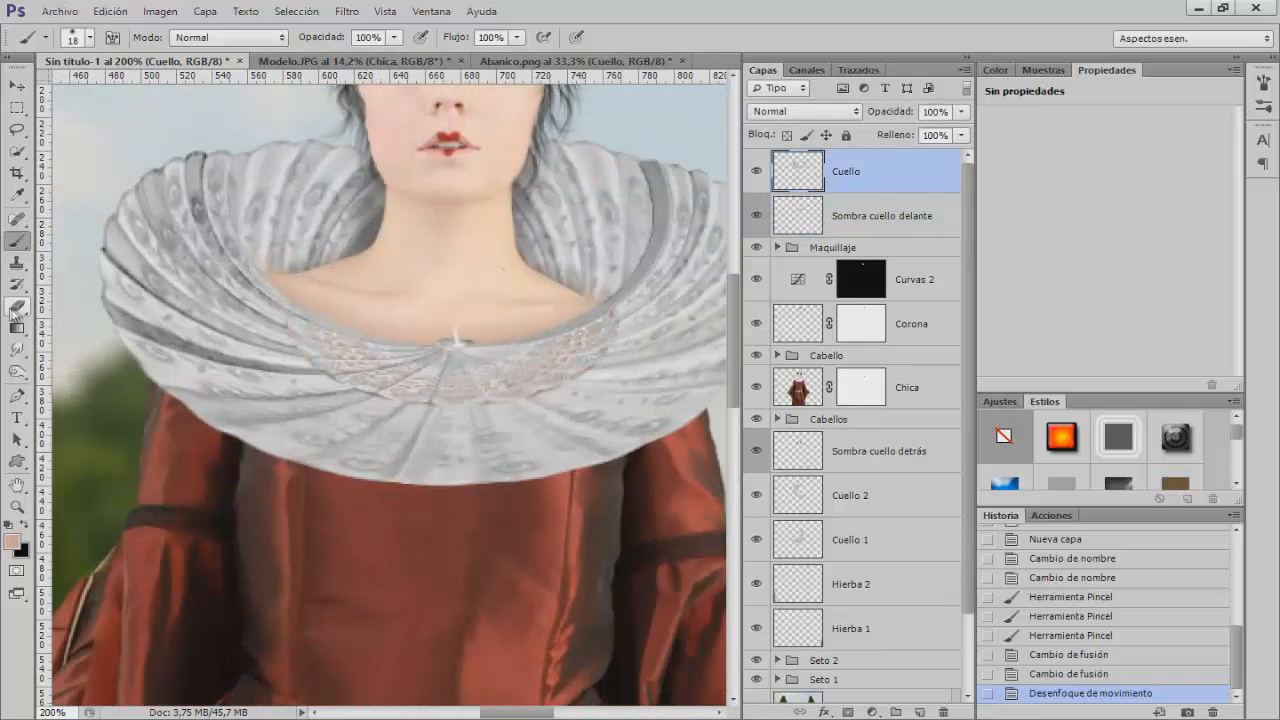
click(16, 305)
drag(477, 300, 461, 329)
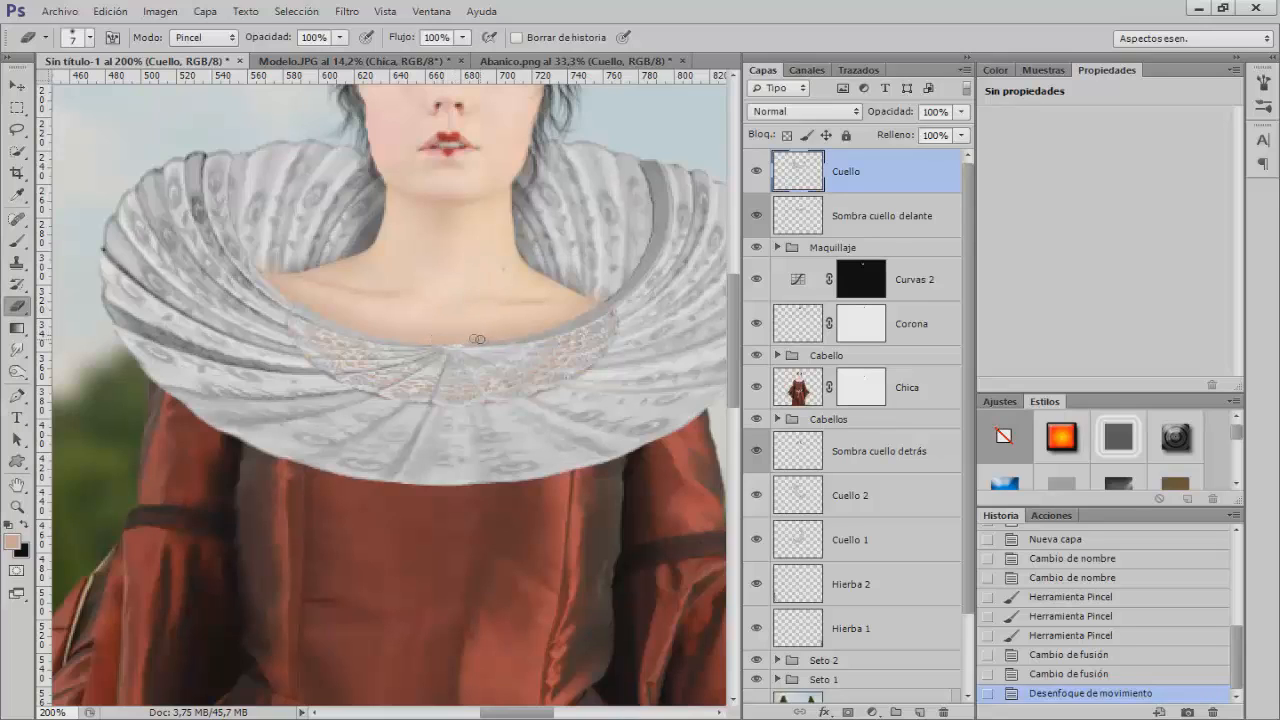
click(465, 334)
key(ctrl+minus)
key(ctrl+minus)
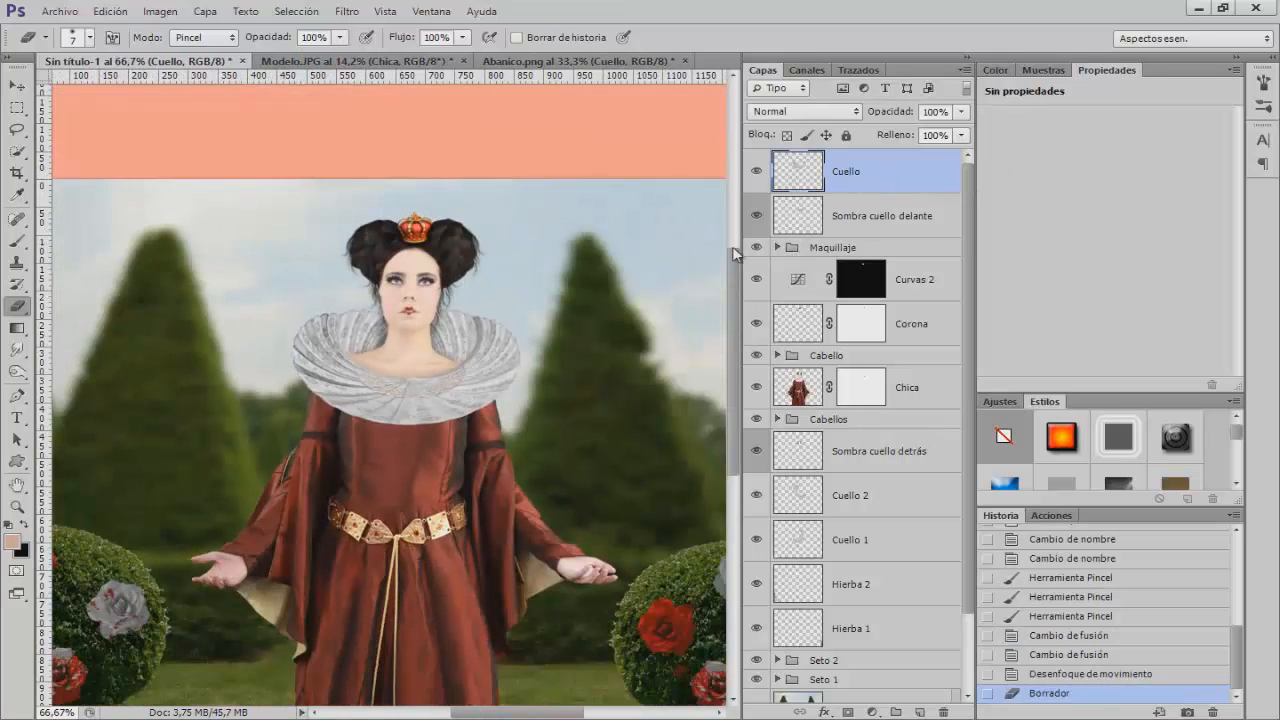
Add a new layer directly above Sombra cuello delante, rename it Sombra vestido and give it a grey colour label
click(882, 222)
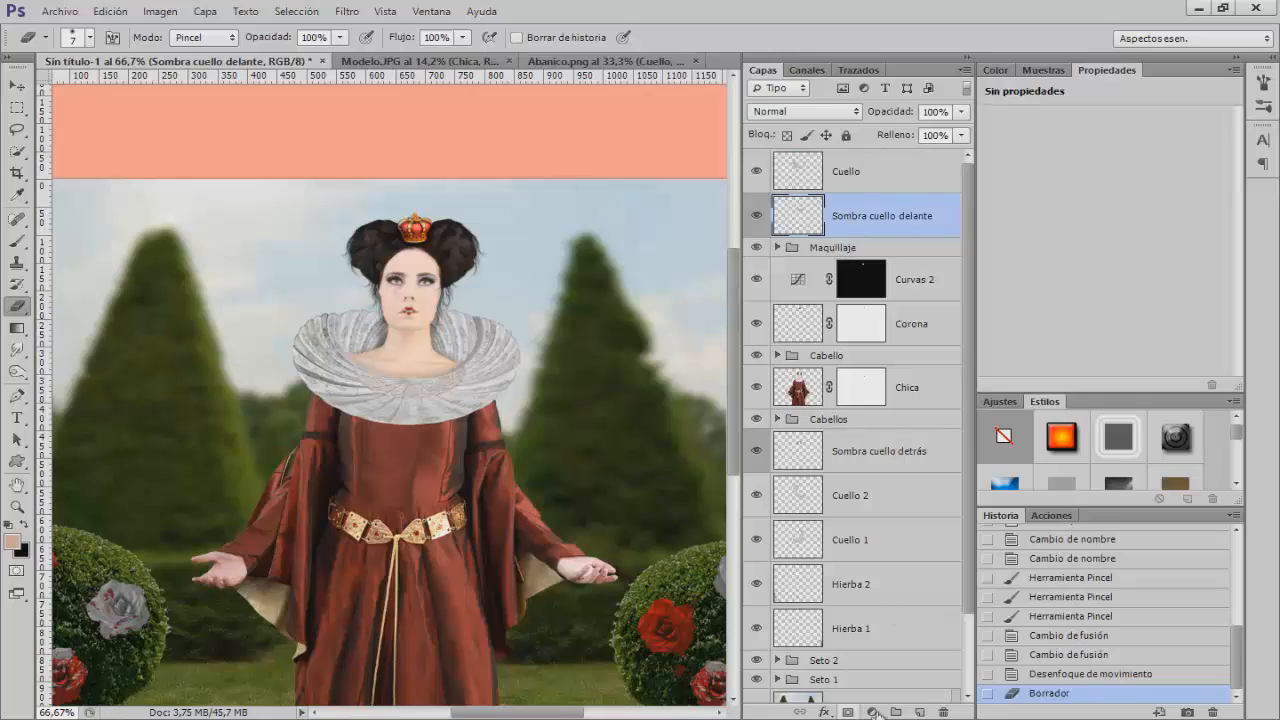
click(919, 712)
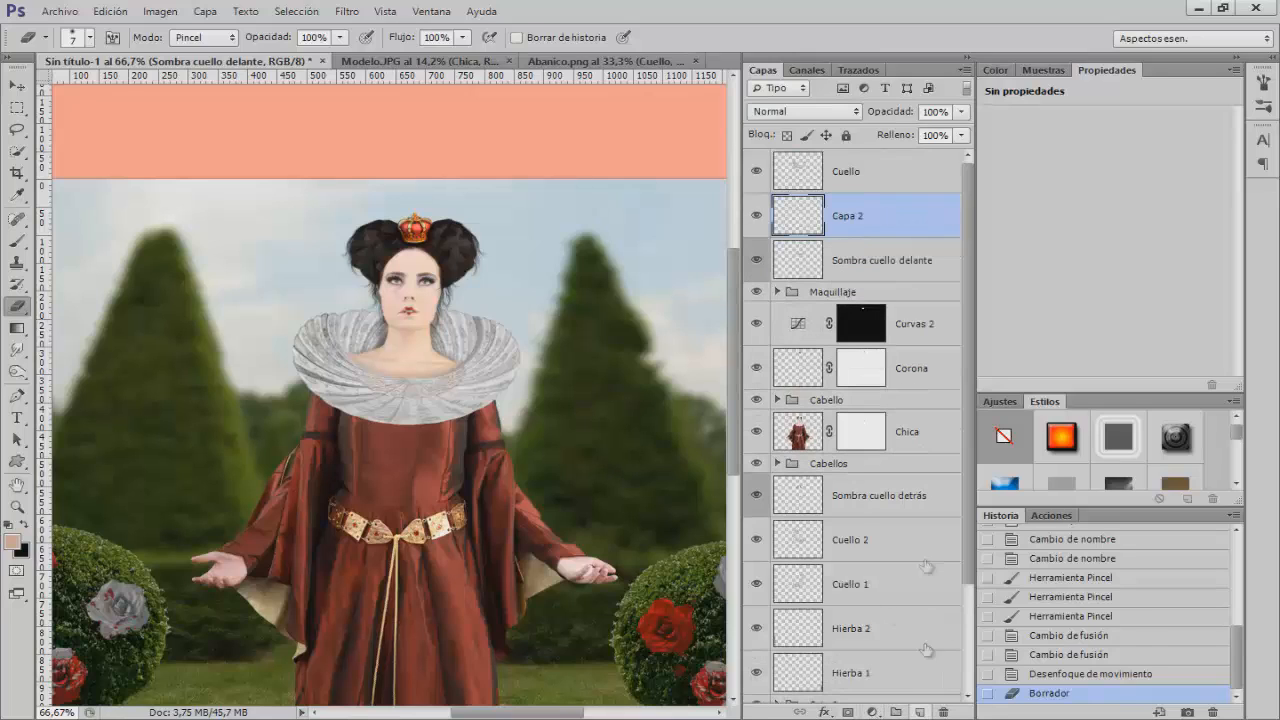
double_click(848, 217)
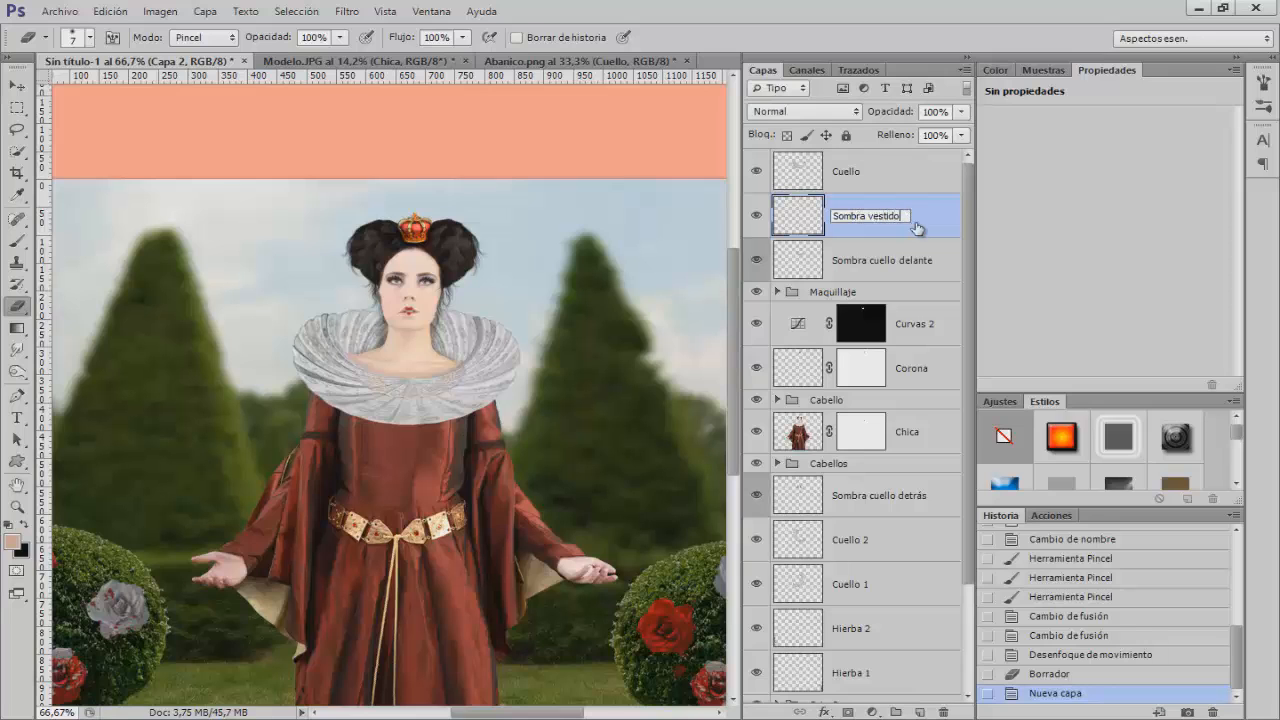
key(Return)
right_click(766, 222)
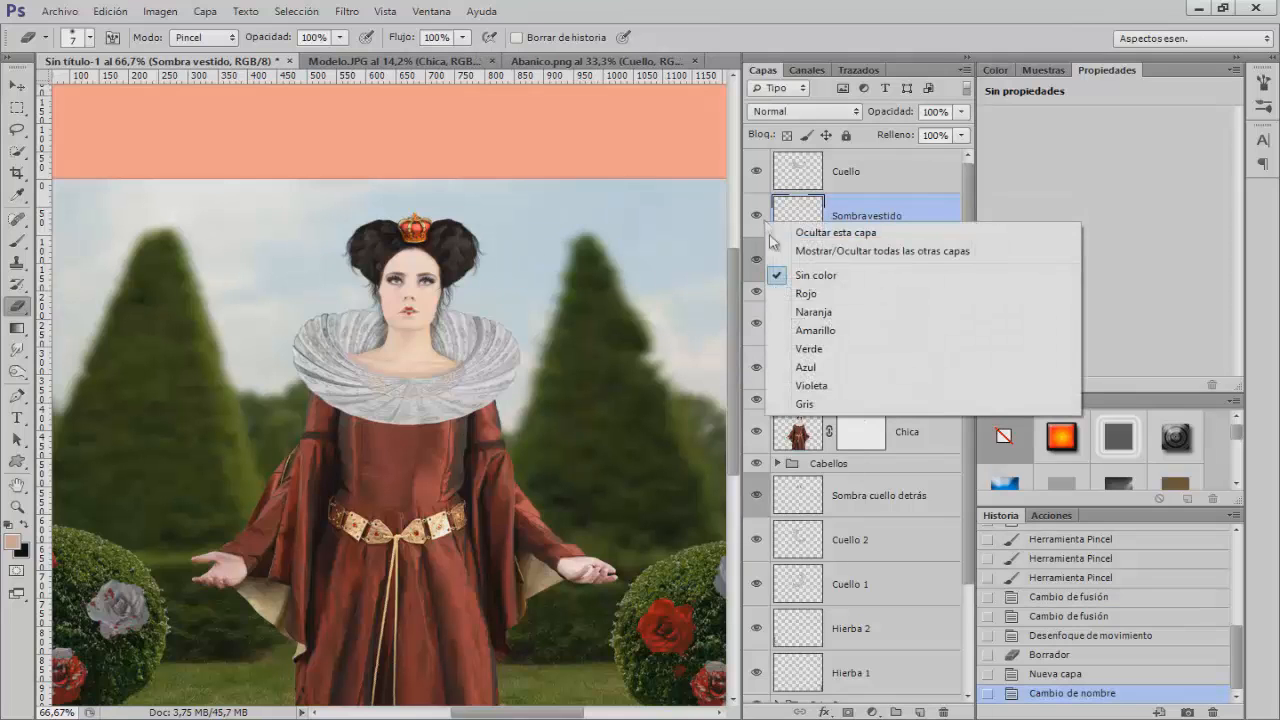
click(804, 403)
Sample a dark brown from the dress just below the collar for the brush and reduce its size to about 13 px
key(ctrl+plus)
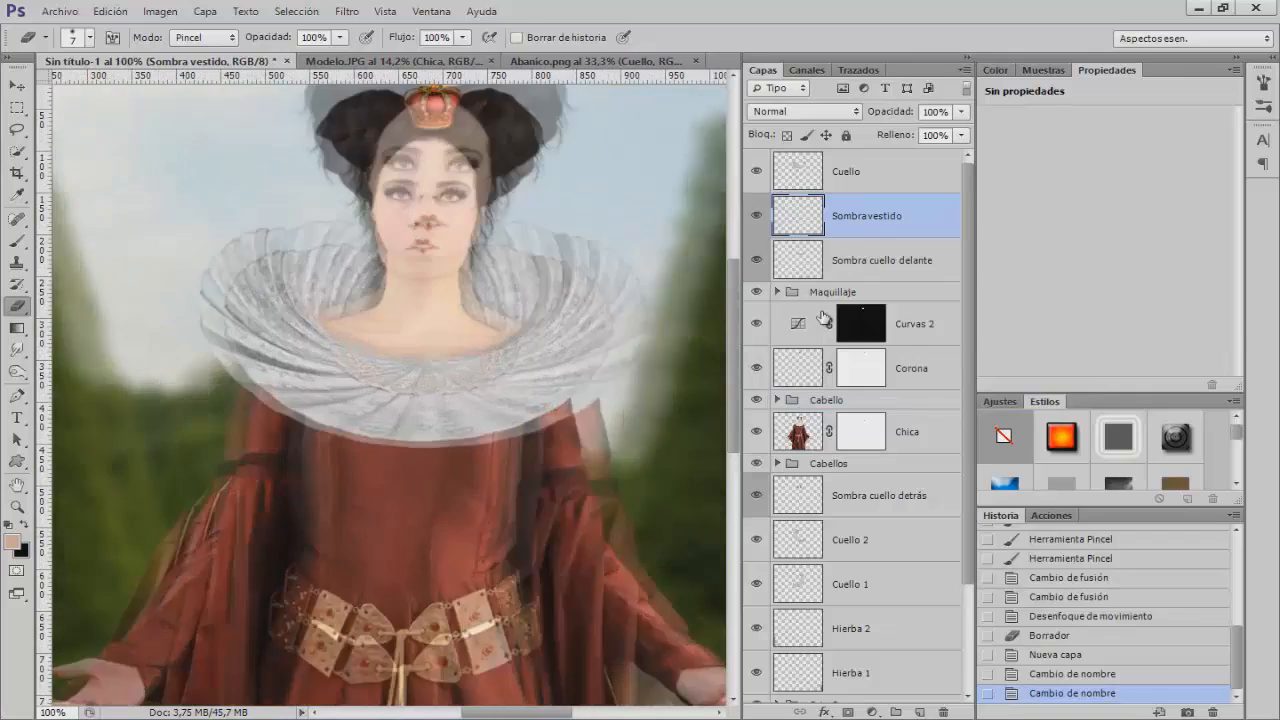
key(ctrl+plus)
scroll(423, 398, down, 3)
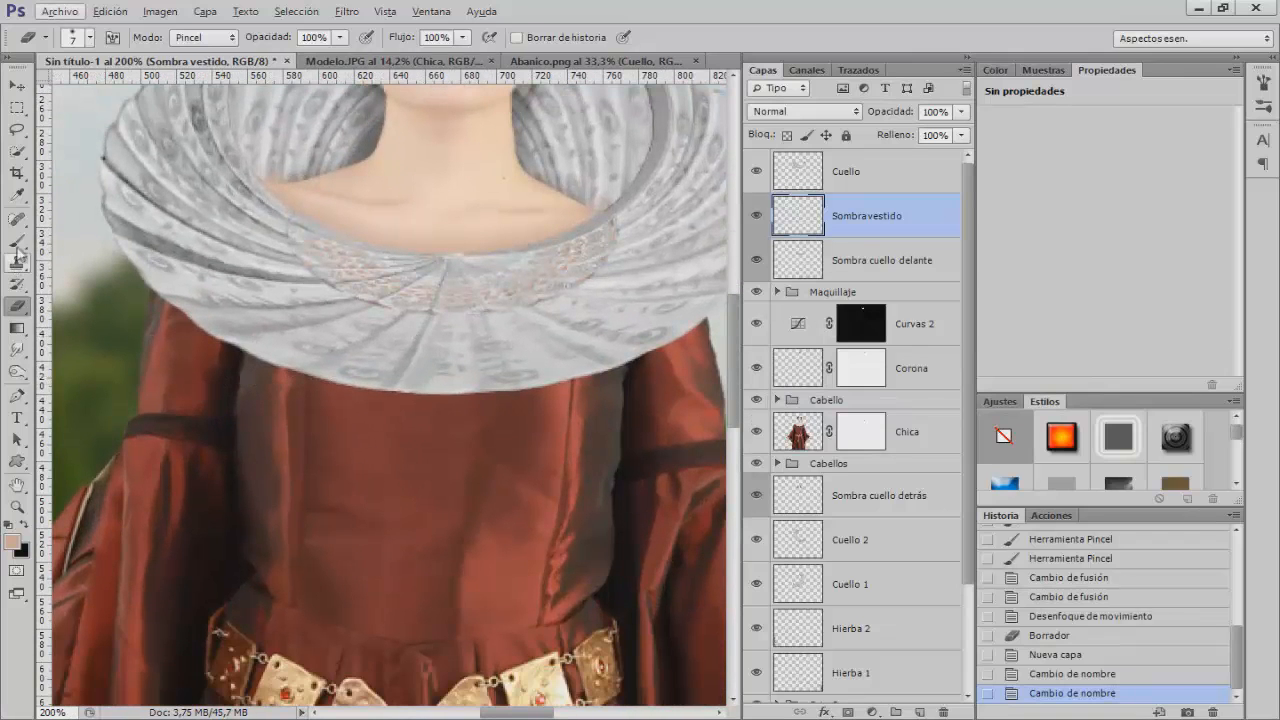
click(17, 241)
alt+click(255, 368)
alt+right_click(252, 375)
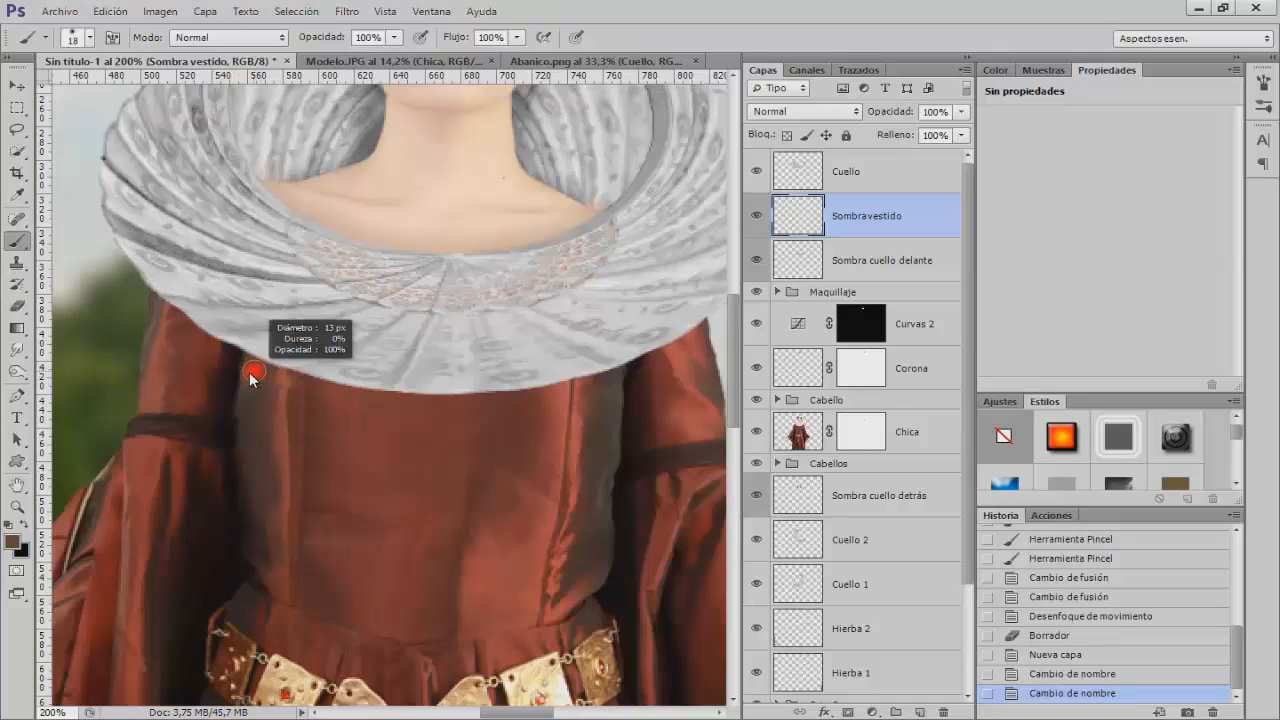
Paint a soft shadow on the dress along the collar's lower edge with a 22 px brush, confined to the Chica layer's outline
drag(251, 376, 262, 376)
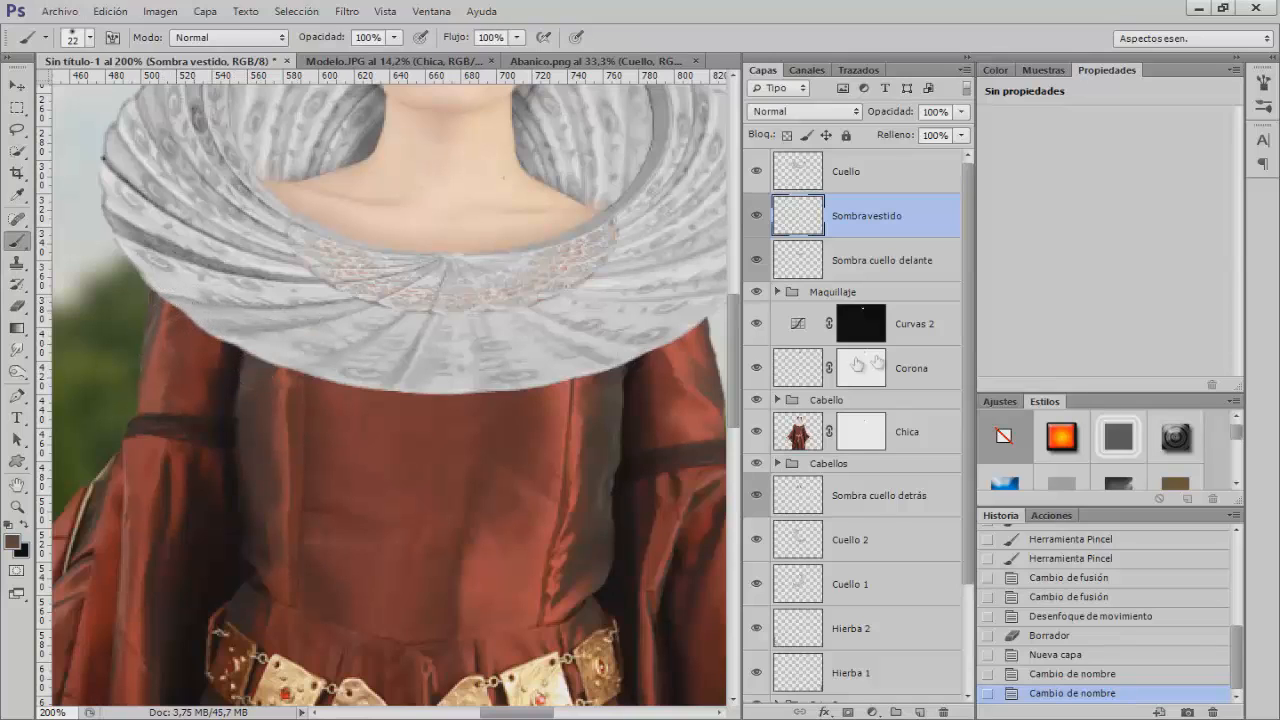
ctrl+click(800, 438)
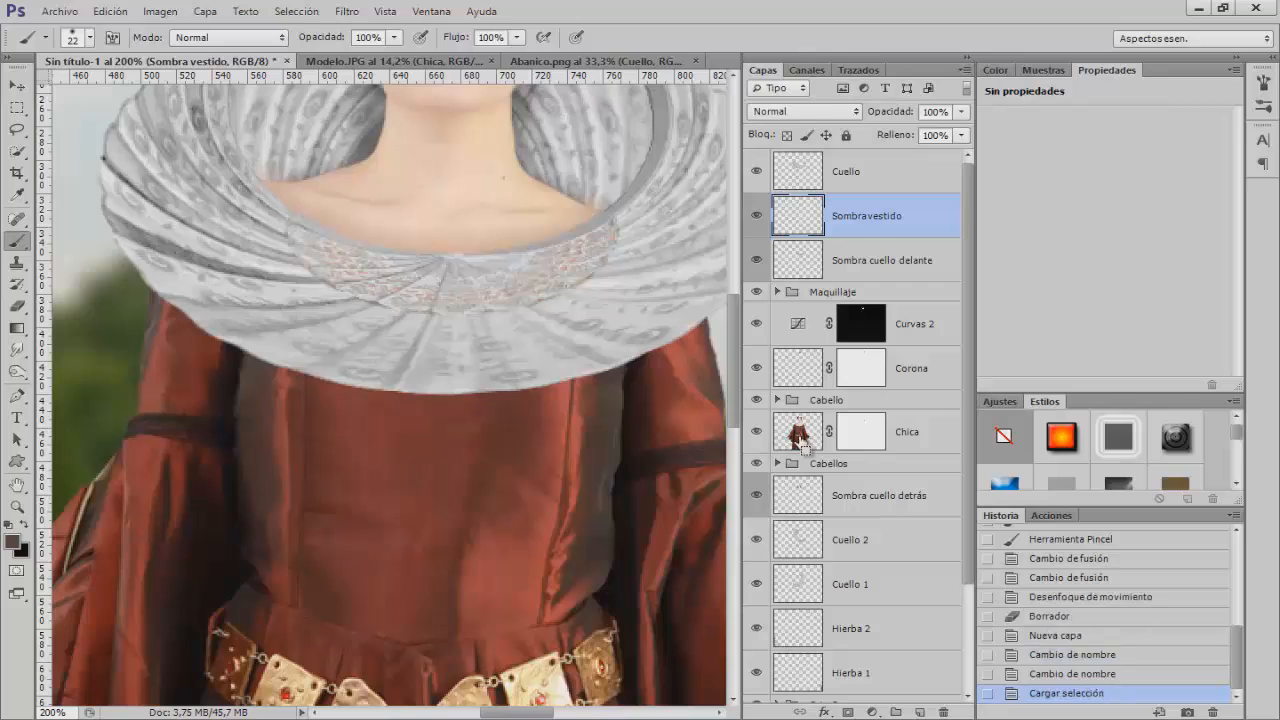
mouse_move(155, 292)
mouse_down()
mouse_move(290, 361)
mouse_move(204, 323)
mouse_move(287, 372)
mouse_move(480, 397)
mouse_move(455, 396)
mouse_move(540, 392)
mouse_move(662, 353)
mouse_move(705, 315)
mouse_up()
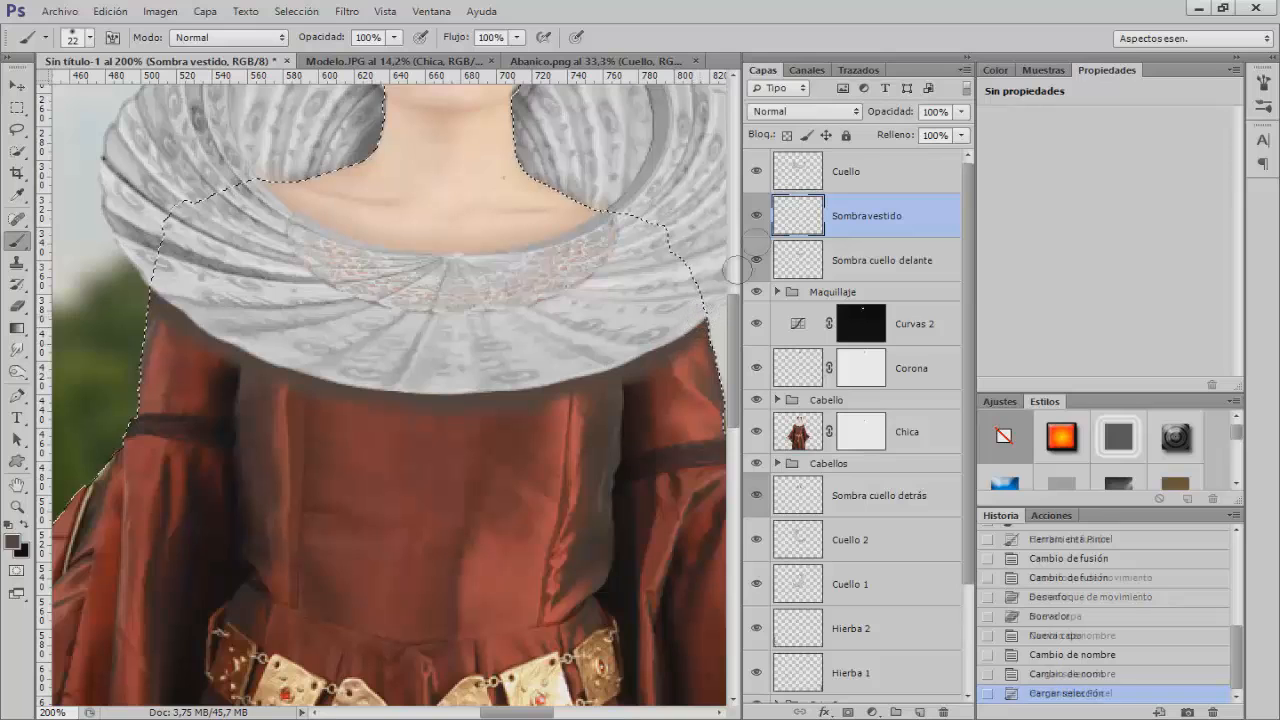
Set the Sombra vestido layer's blend mode to Multiplicar and apply the last used motion blur to it
click(803, 111)
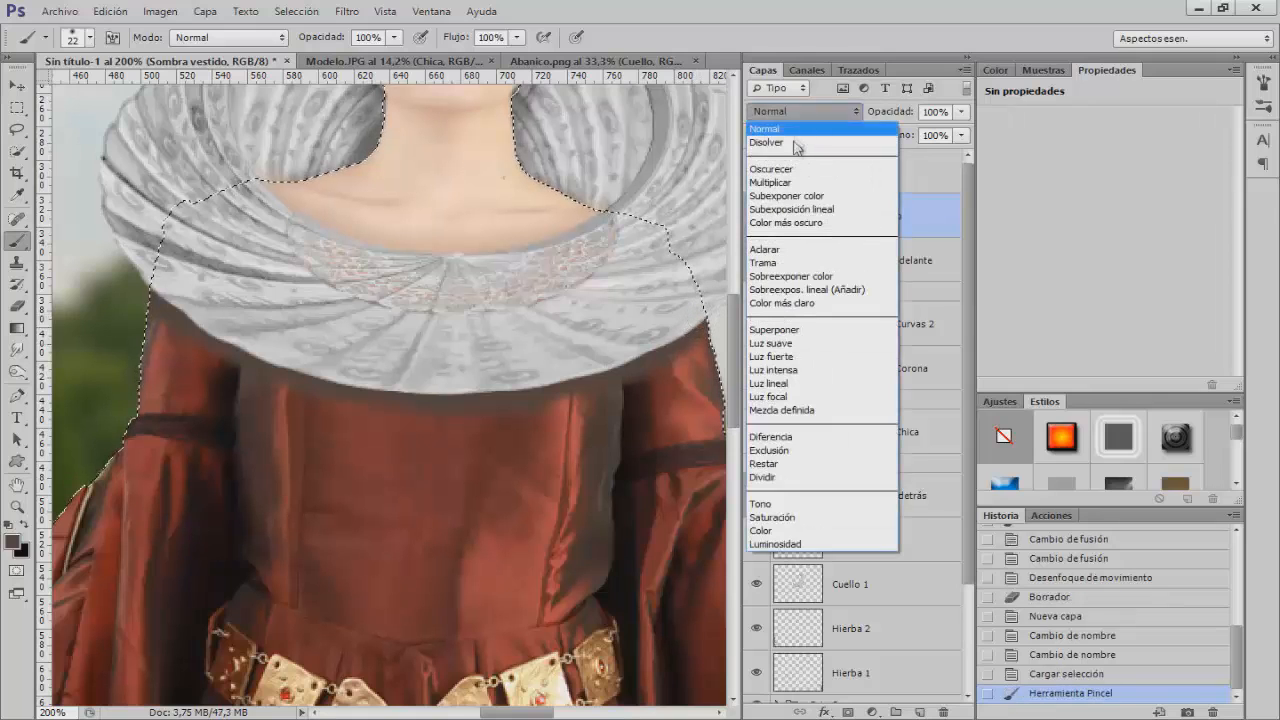
click(790, 183)
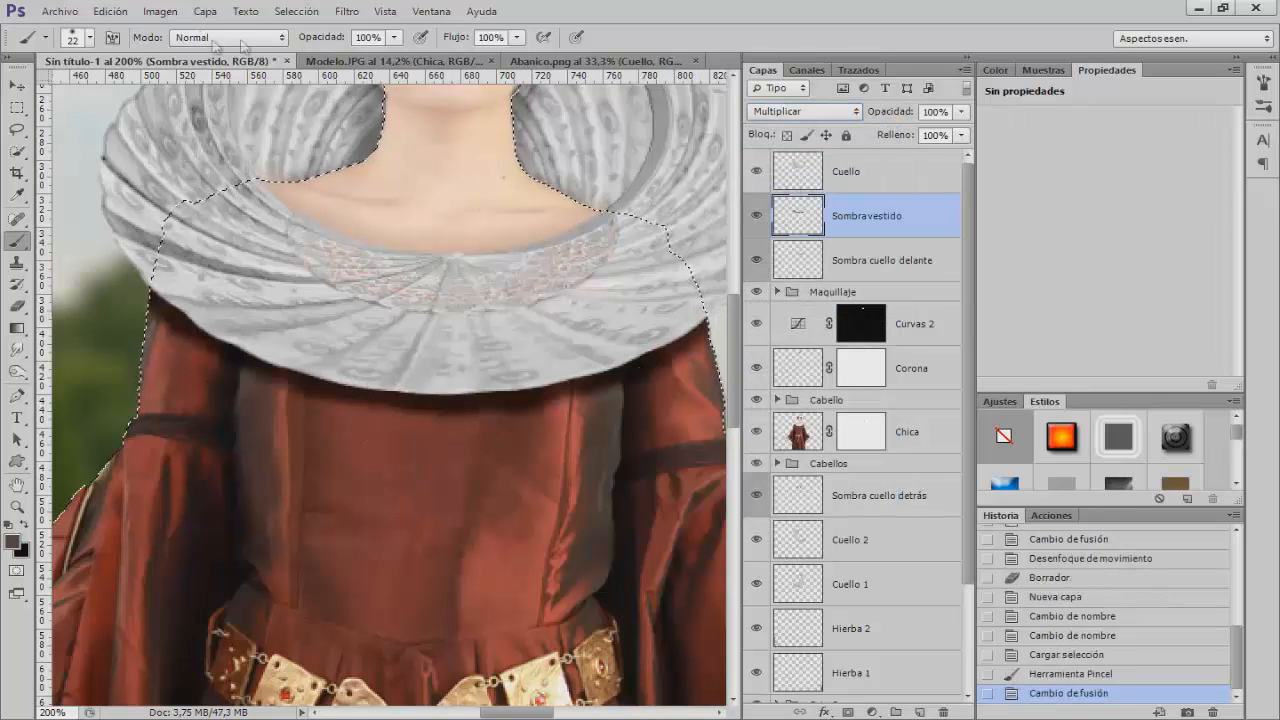
click(347, 11)
click(368, 31)
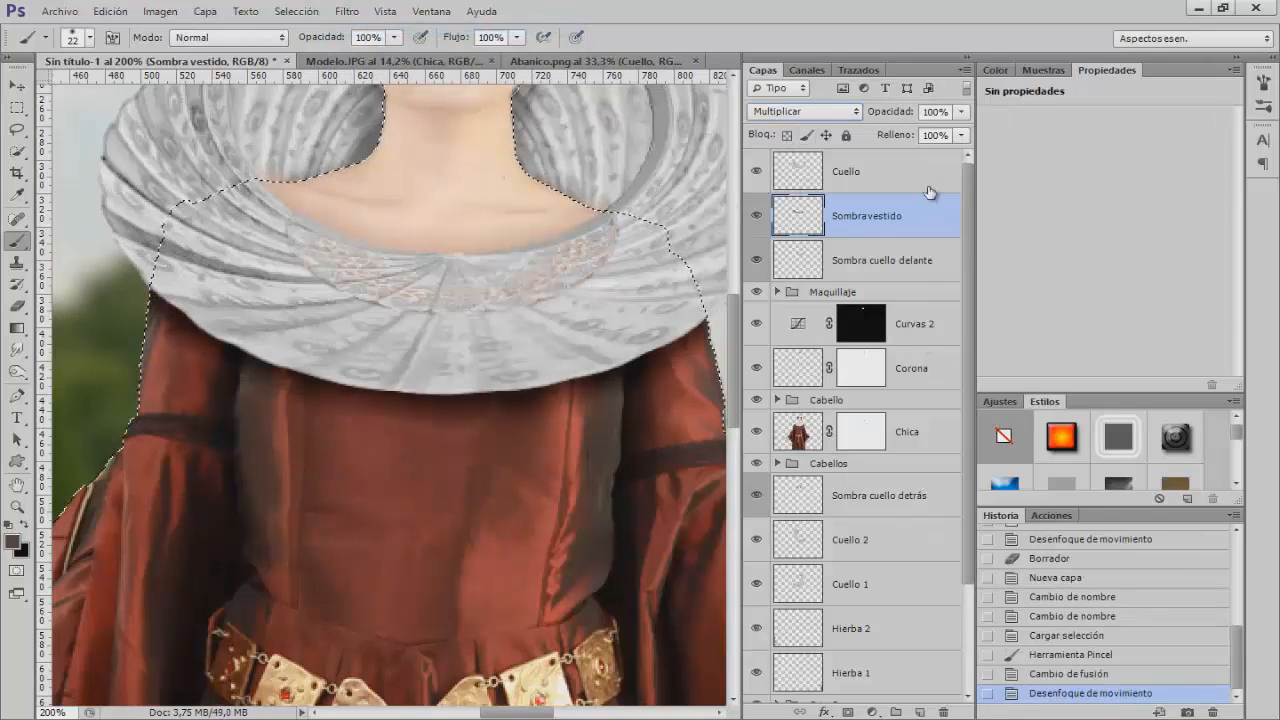
Lower the Sombra vestido layer's opacity to 65% and compare the dress with the shadow hidden and shown
drag(894, 113, 862, 112)
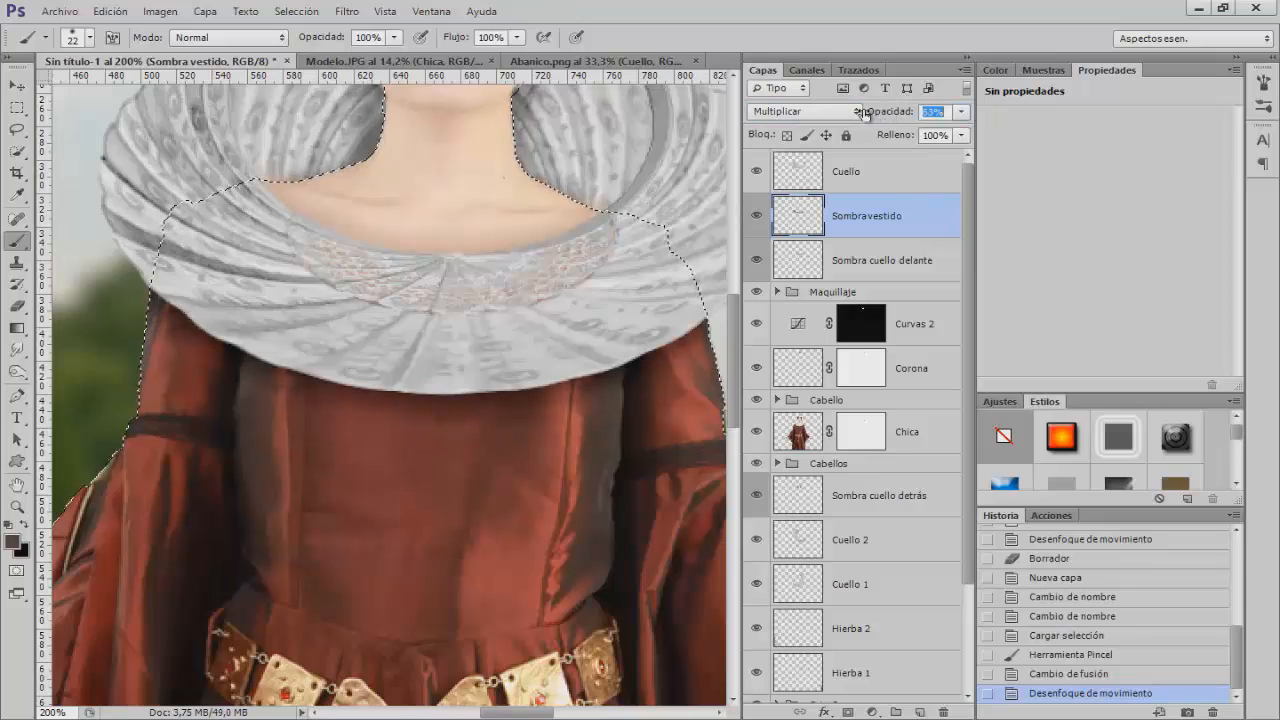
click(757, 216)
click(757, 216)
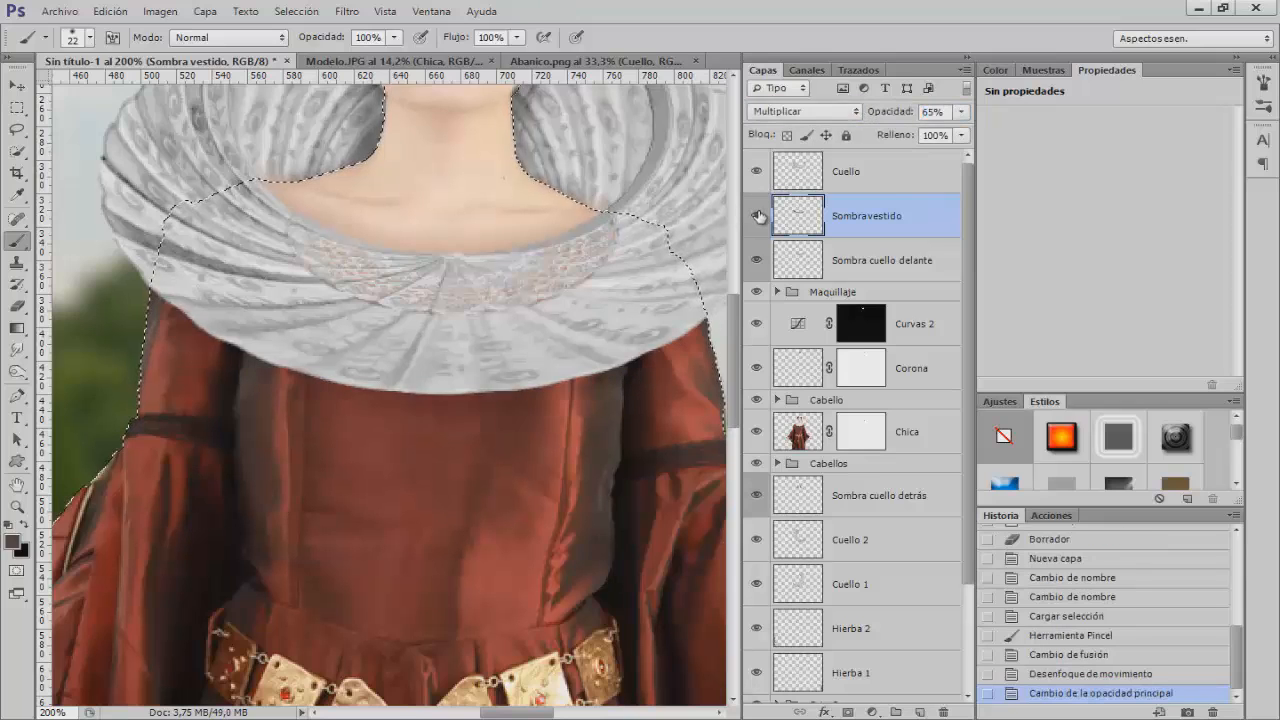
Compare the whole composition with and without the dress shadow, and clear the selection around the woman
key(ctrl+0)
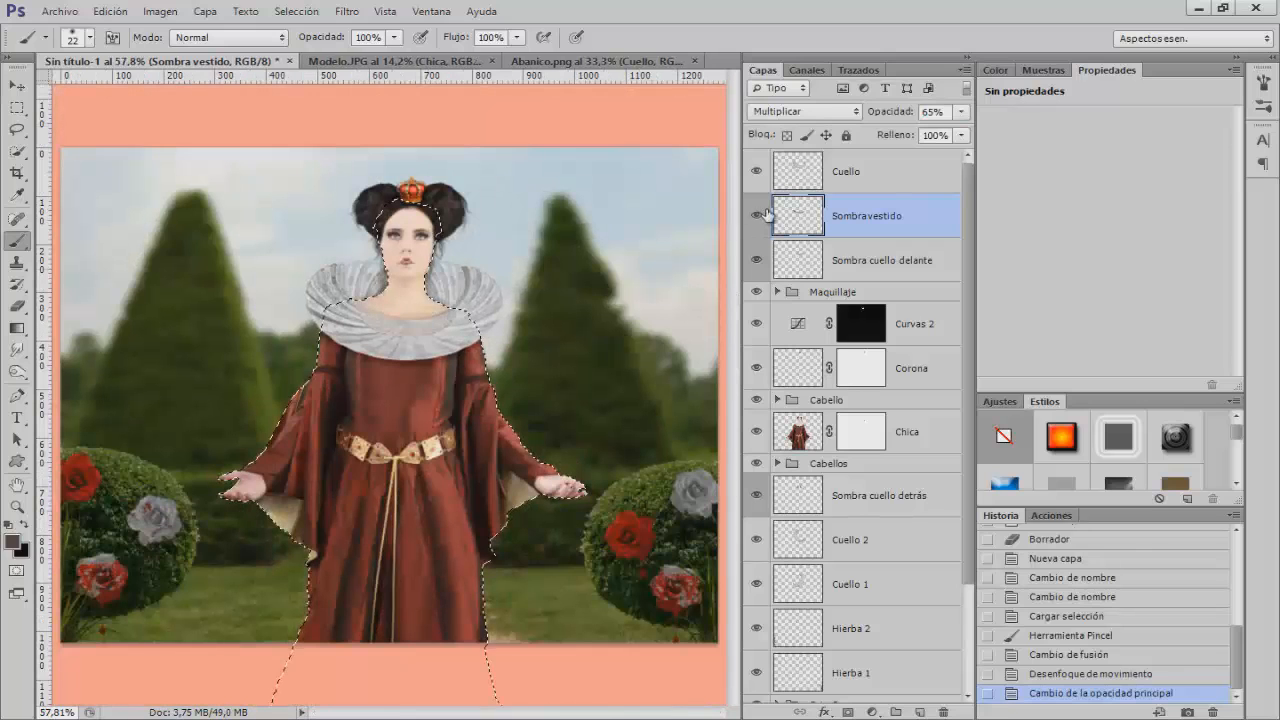
click(757, 217)
click(757, 217)
click(757, 217)
click(757, 217)
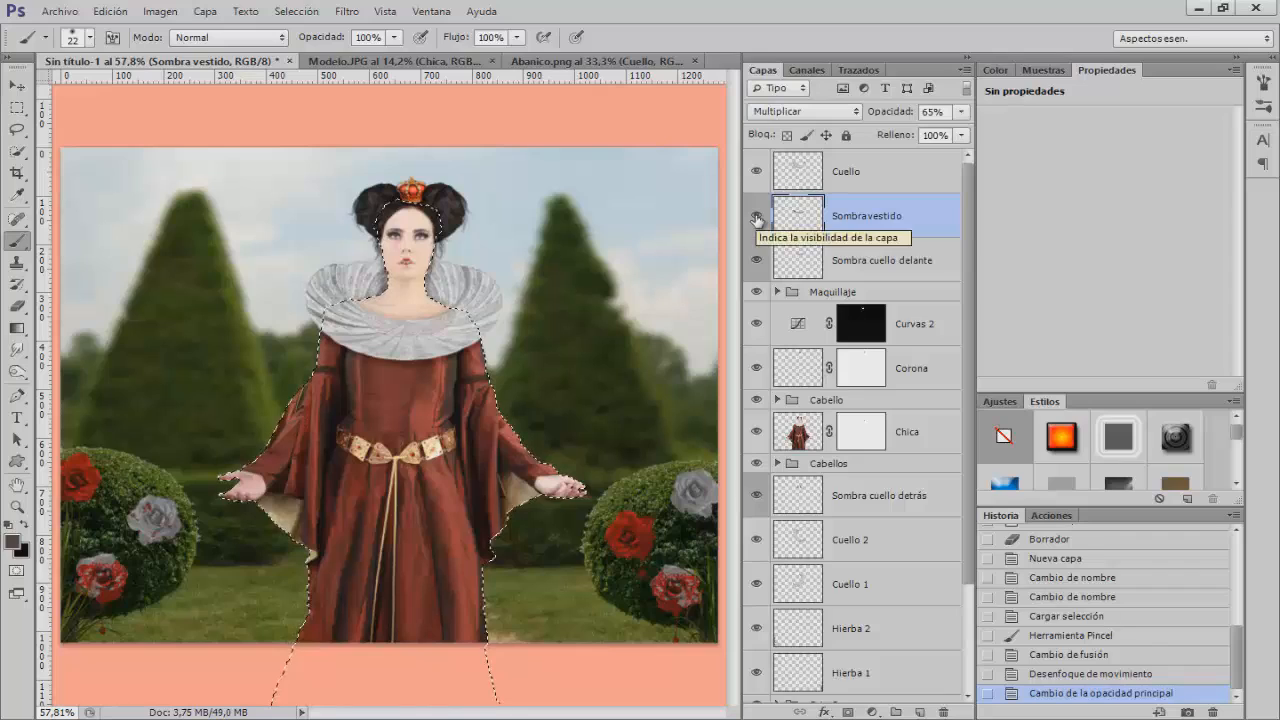
key(ctrl+d)
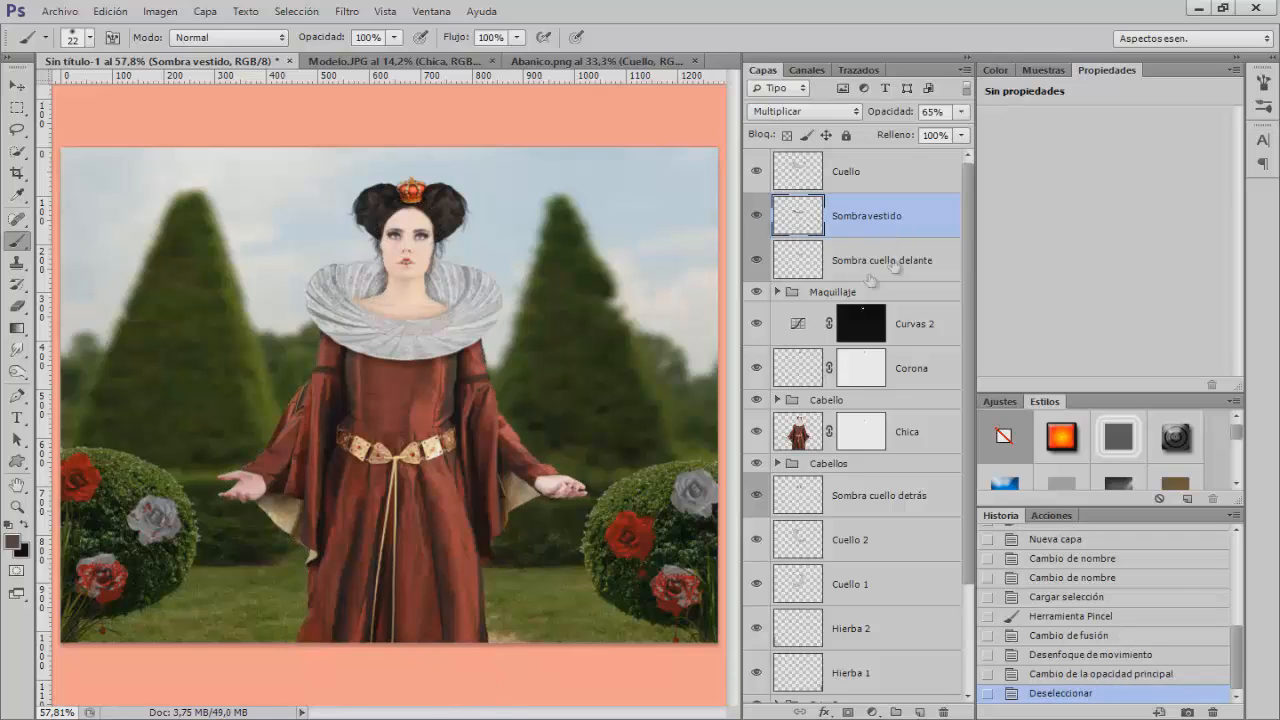
Group the Sombra cuello detrás, Cuello 2 and Cuello 1 layers and name the group Cuello detrás
click(886, 185)
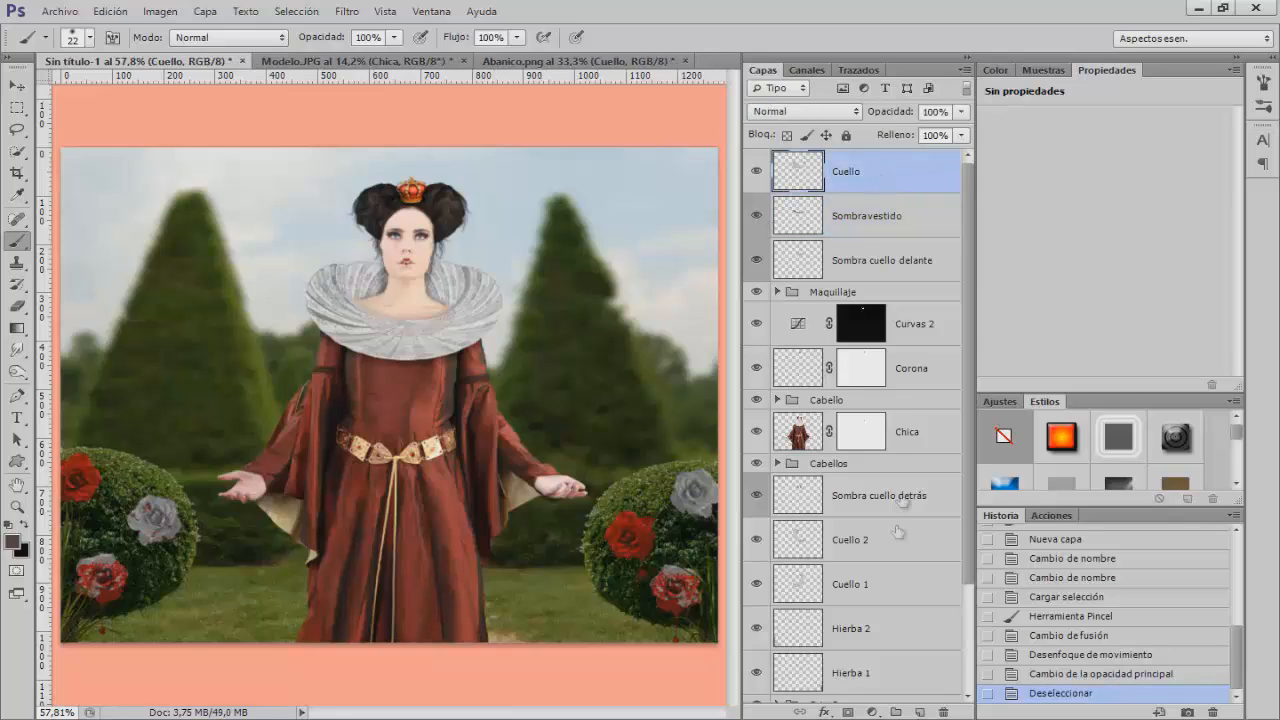
click(848, 503)
shift+click(860, 590)
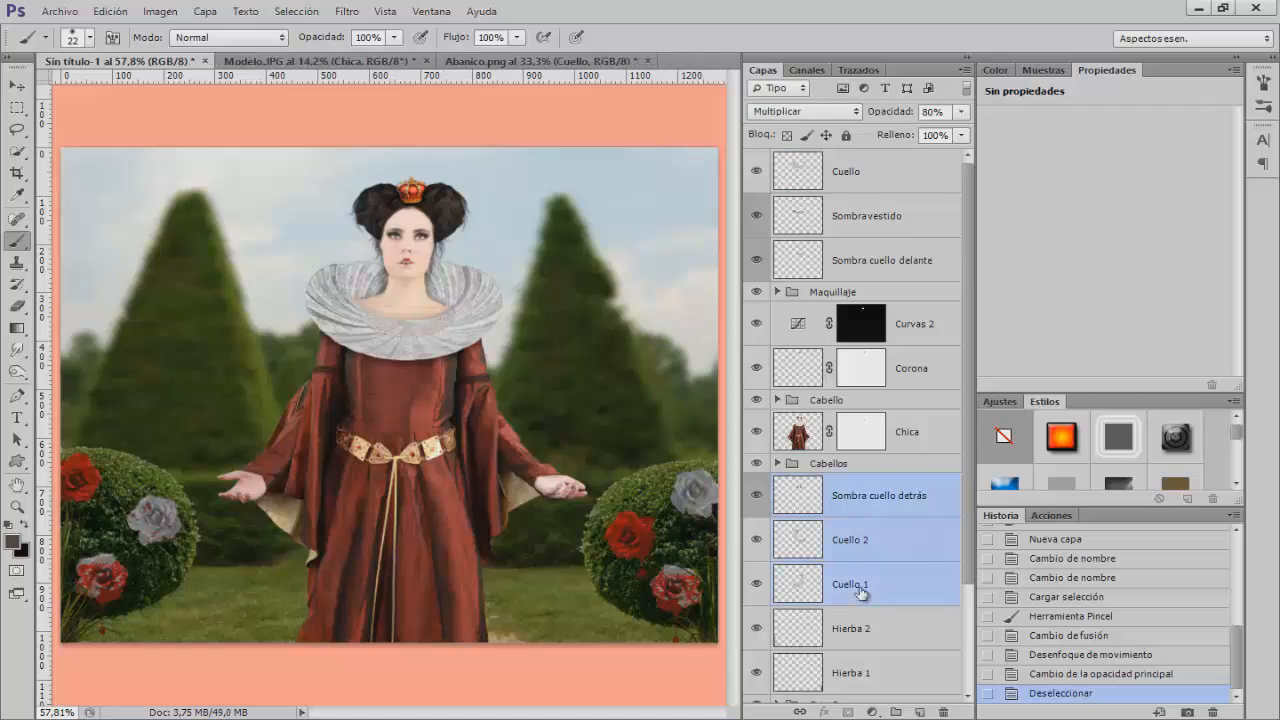
key(ctrl+g)
double_click(830, 484)
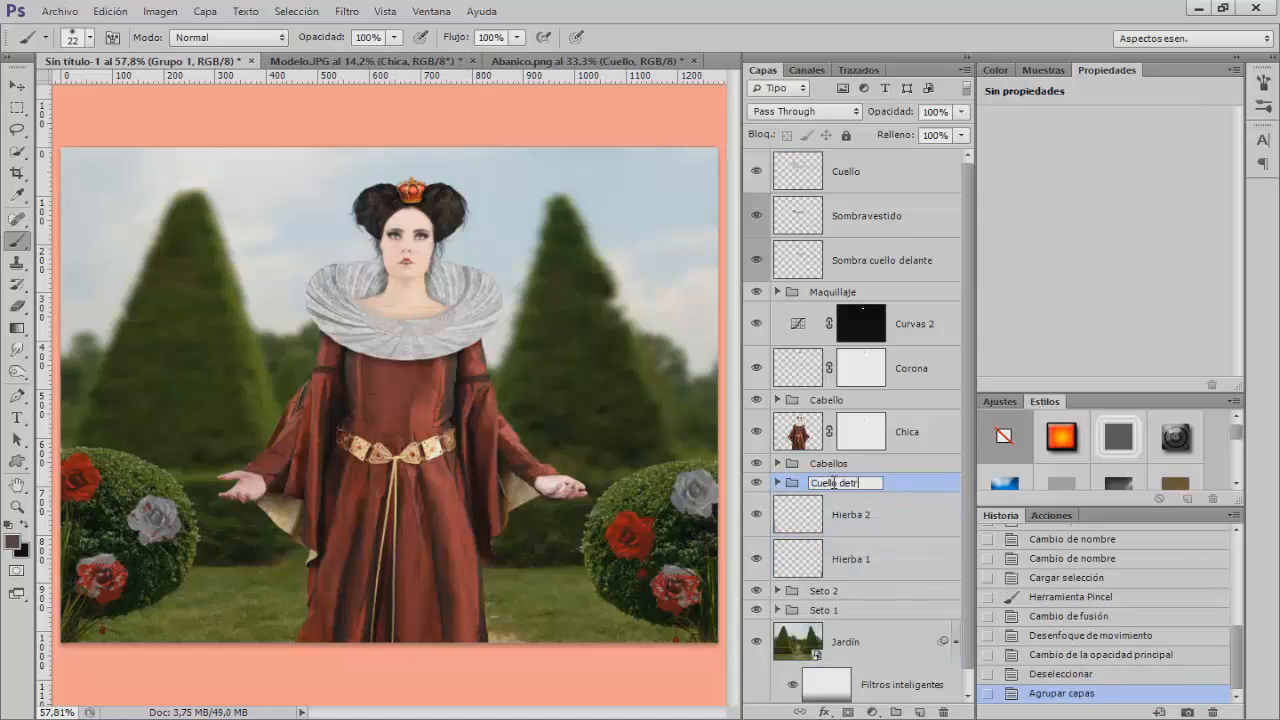
text(Cuello detrás)
key(Return)
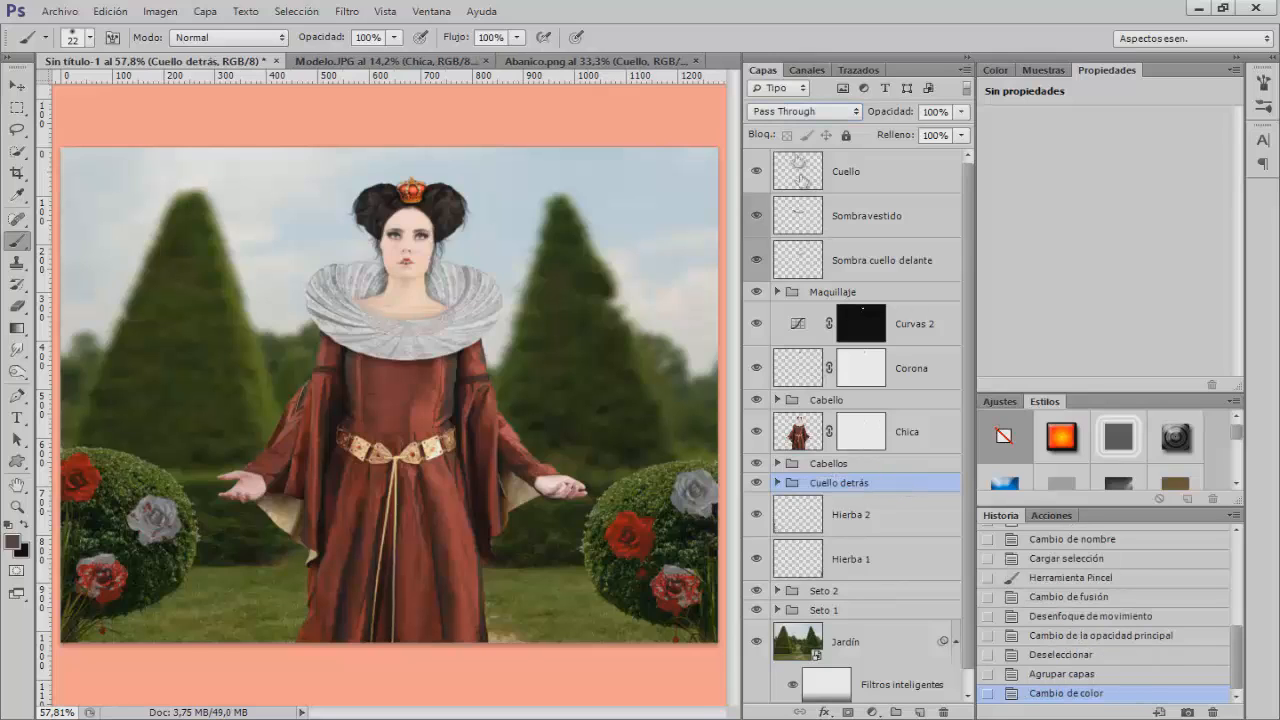
Group the Cuello, Sombra vestido and Sombra cuello delante layers and name the group Cuello delante
click(845, 168)
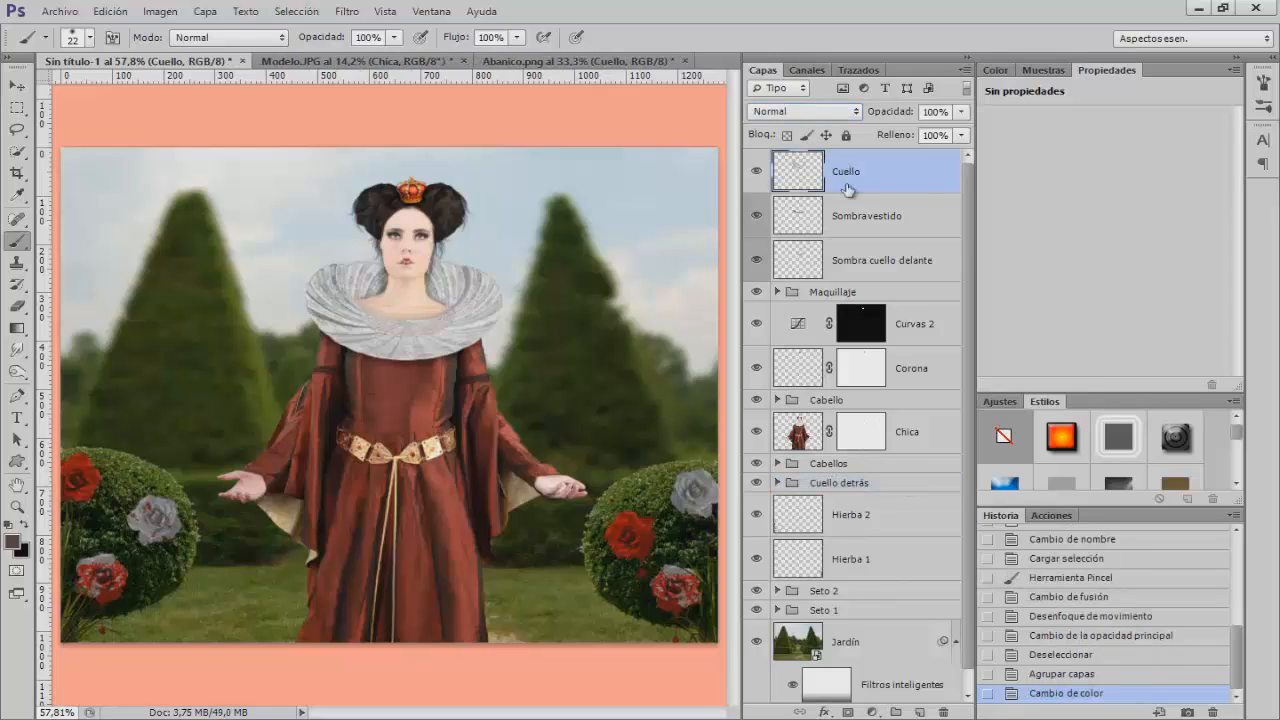
shift+click(856, 262)
key(ctrl+g)
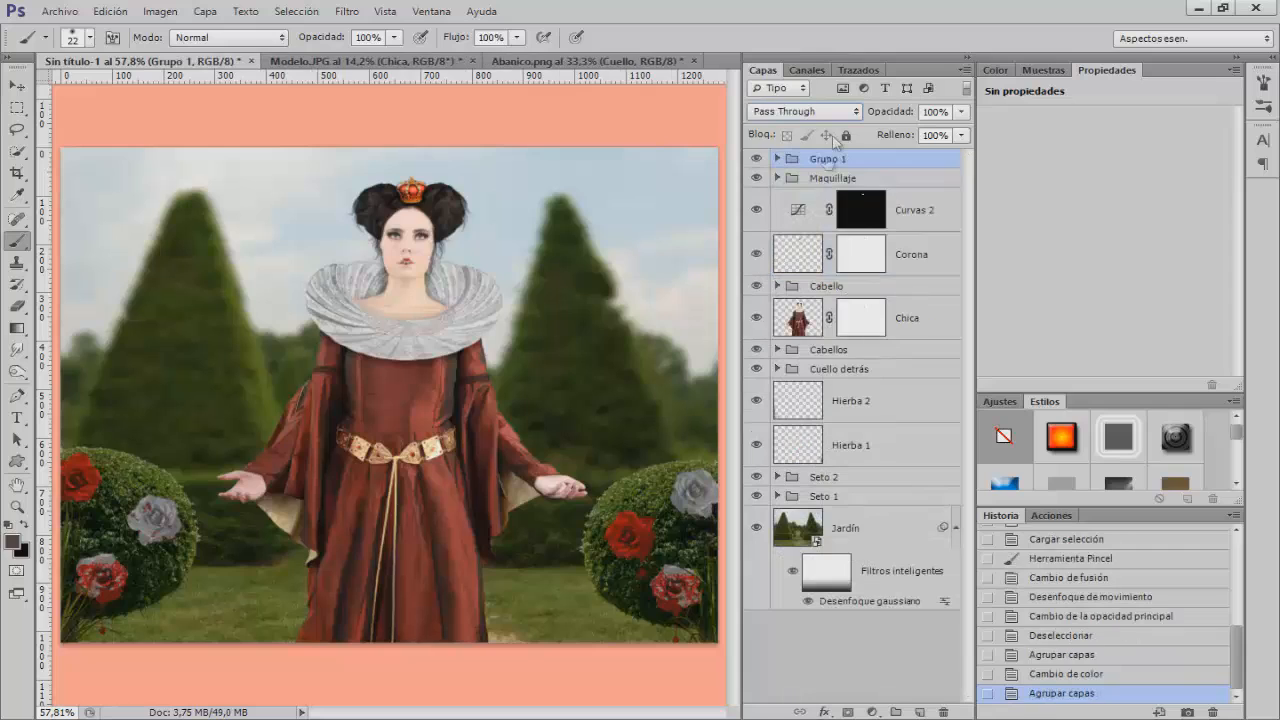
double_click(827, 160)
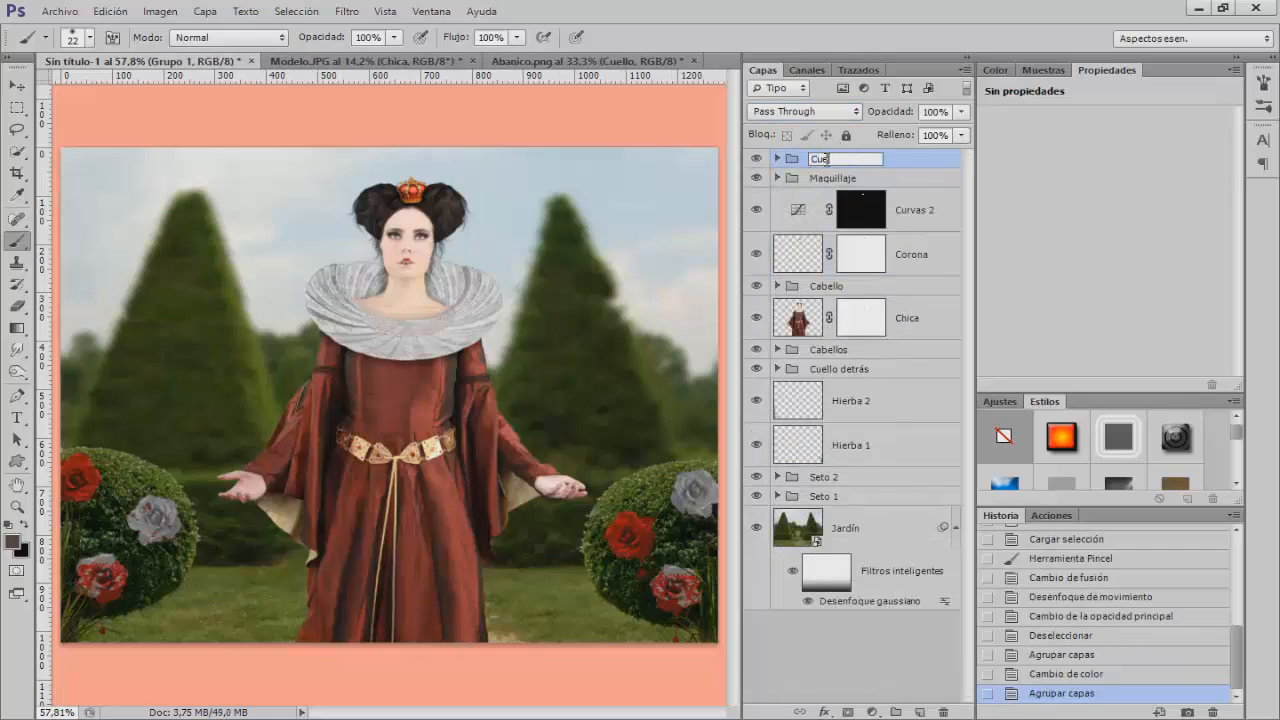
text(Cuello delante)
Place the image Carta.jpg in the composition directly above the Maquillaje group
click(833, 178)
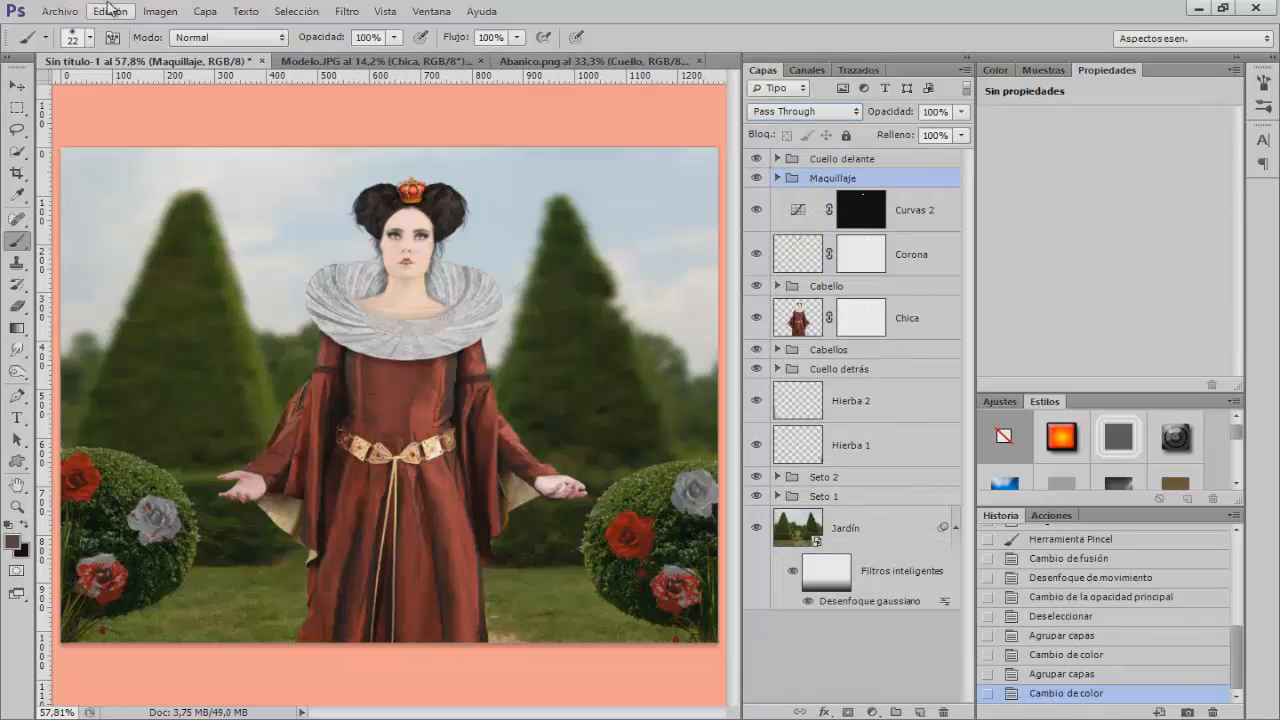
click(60, 11)
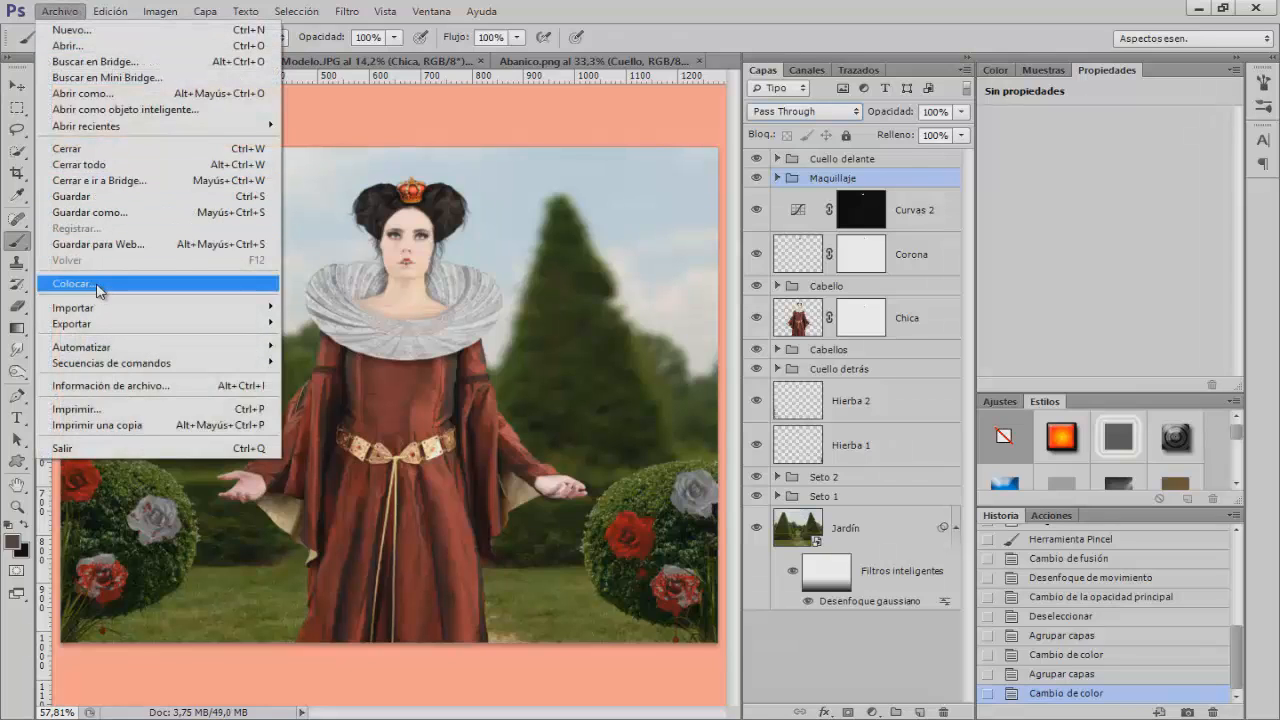
click(98, 285)
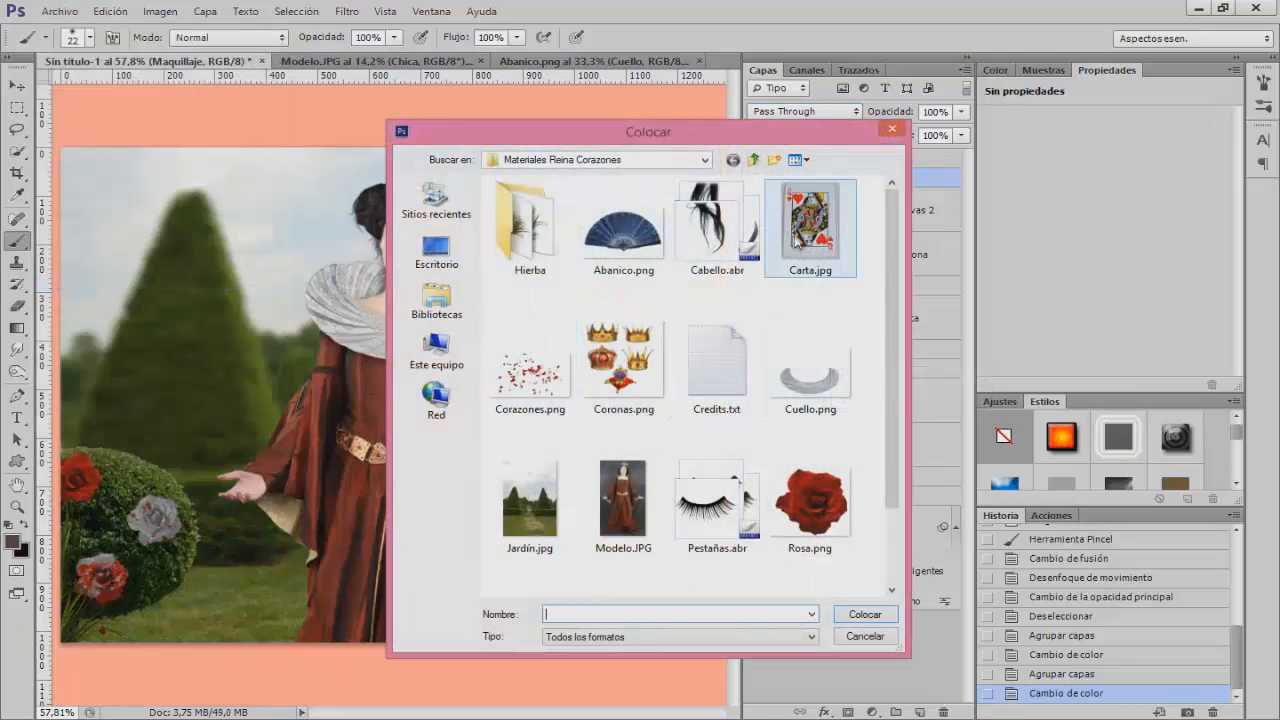
click(813, 232)
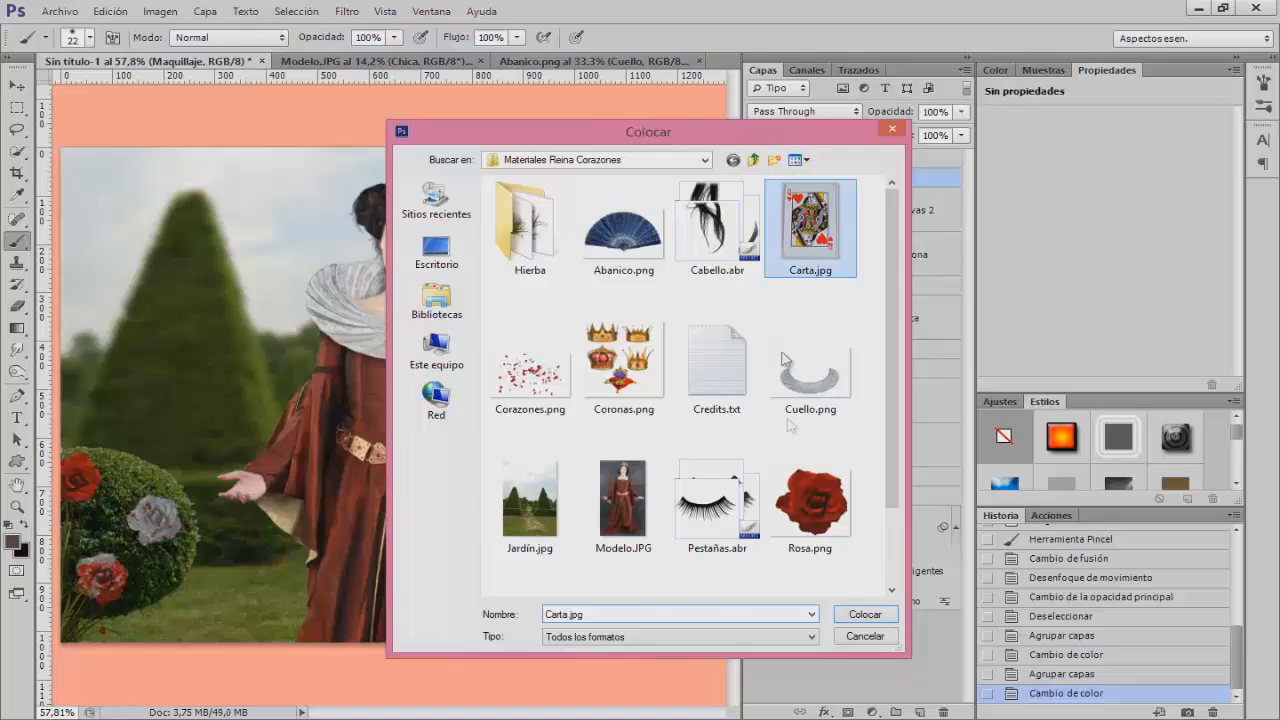
click(866, 615)
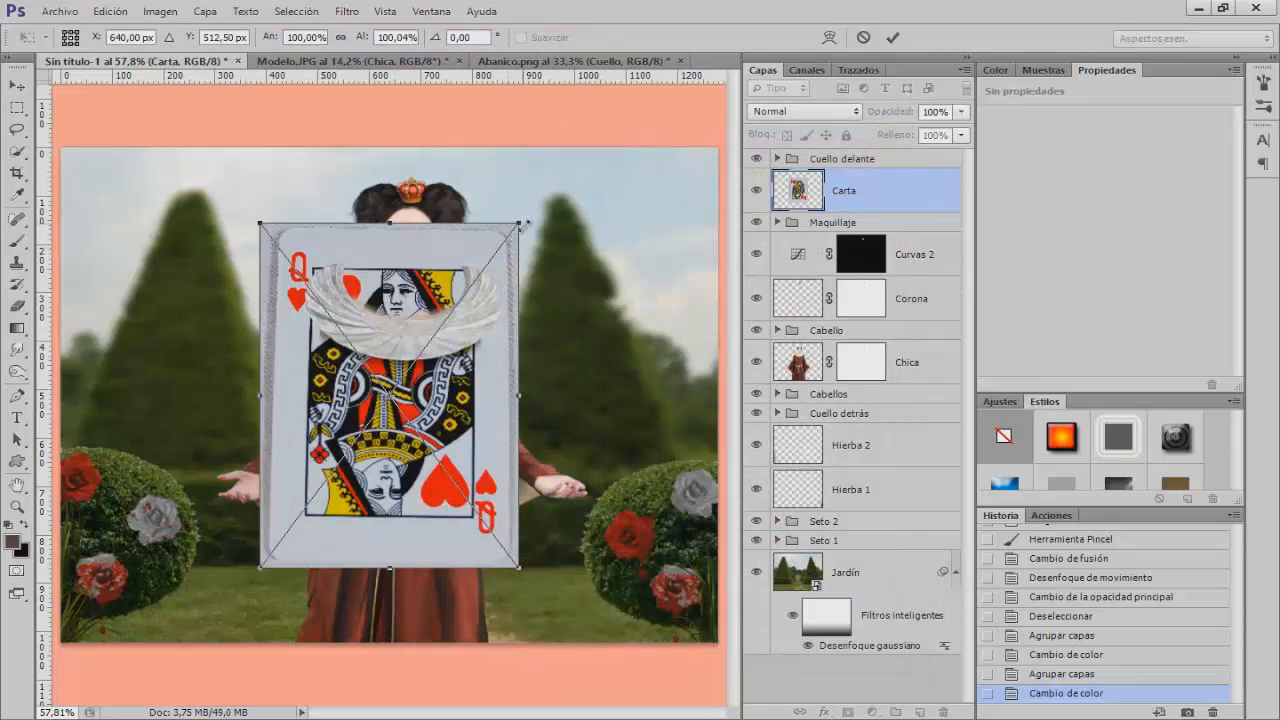
Scale the placed card down to about 35% and move it over the dress bodice, just under the collar
drag(525, 225, 455, 328)
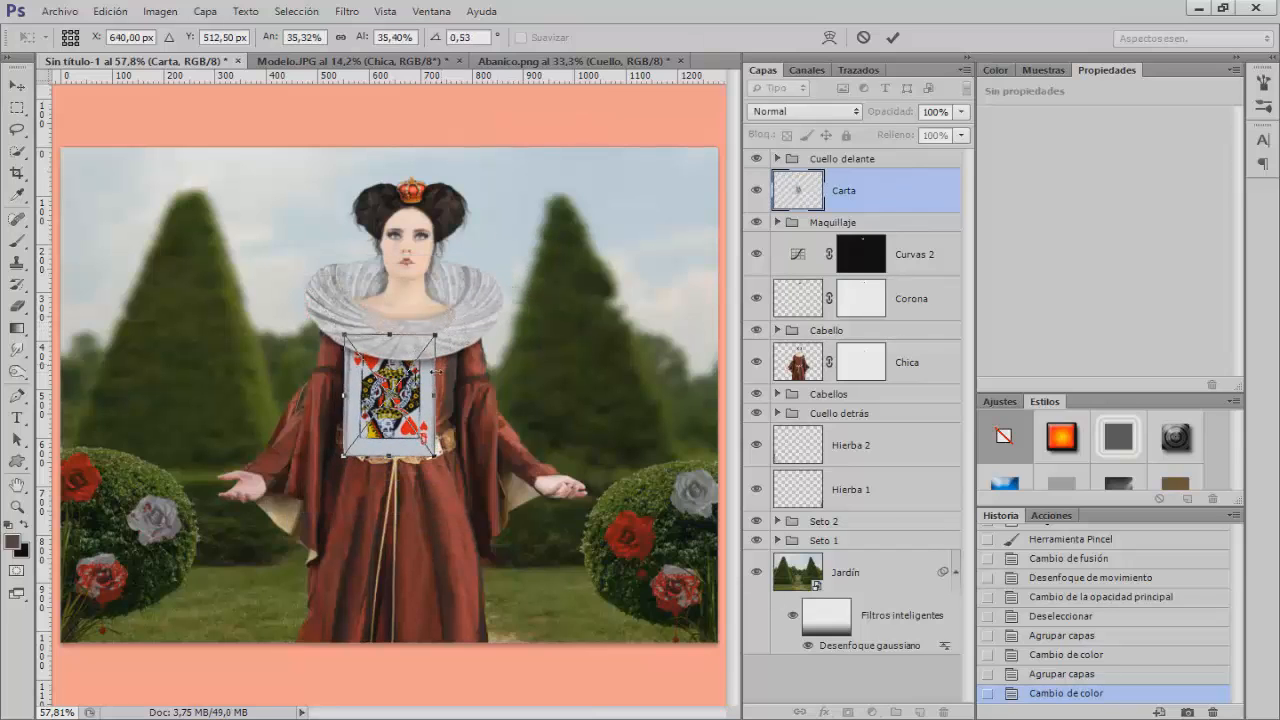
key(ctrl+1)
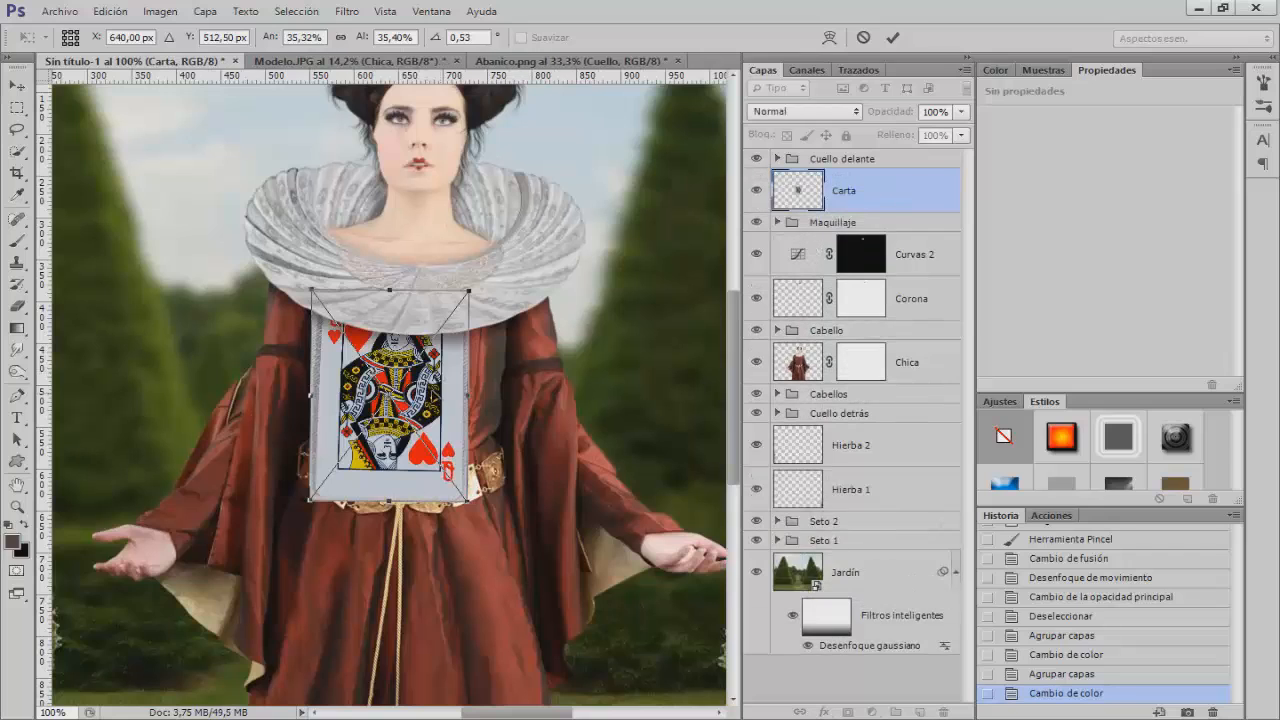
drag(440, 345, 468, 347)
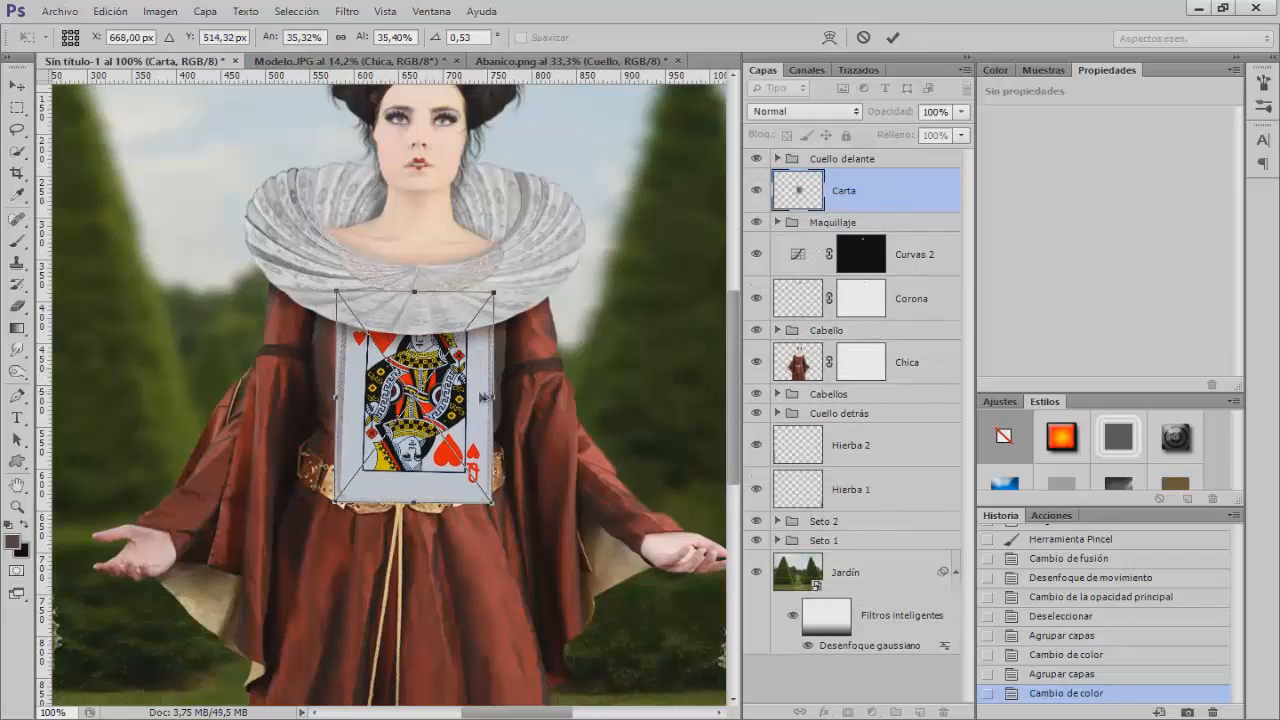
drag(484, 397, 481, 419)
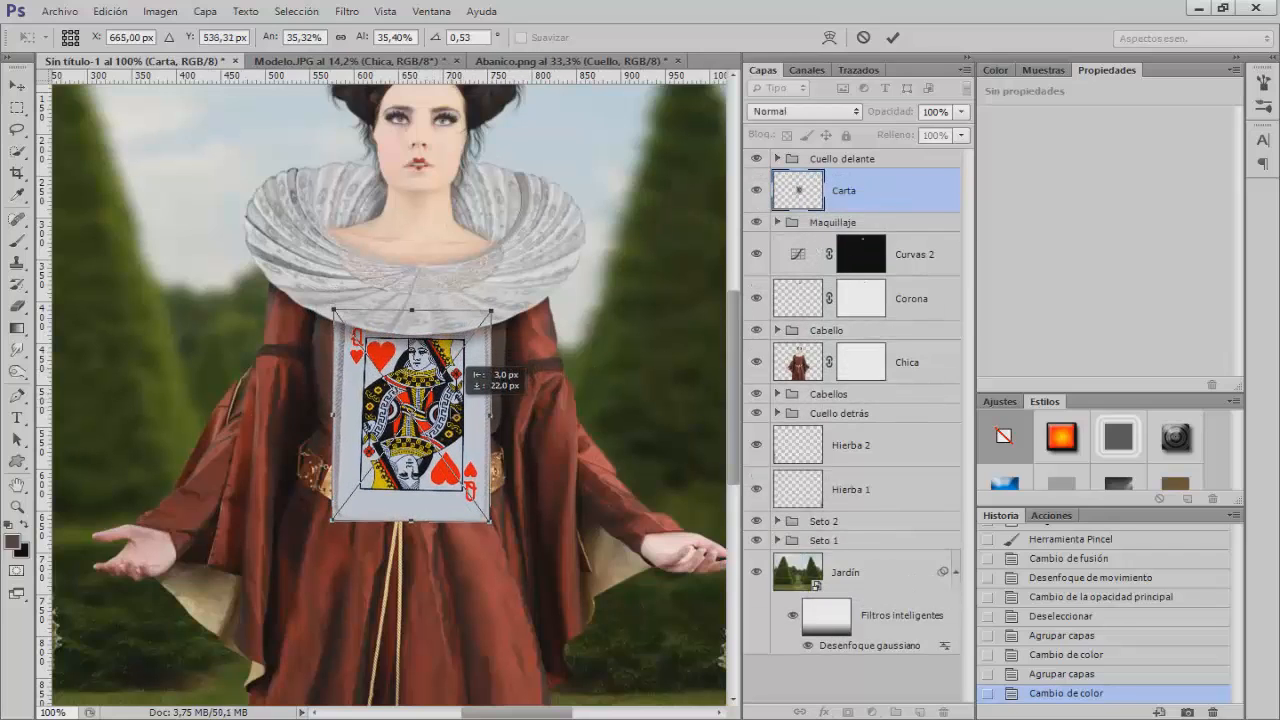
Set the Carta layer's blend mode to Multiplicar, and realign the card on the bodice with a rotation of about 2.26°
click(815, 111)
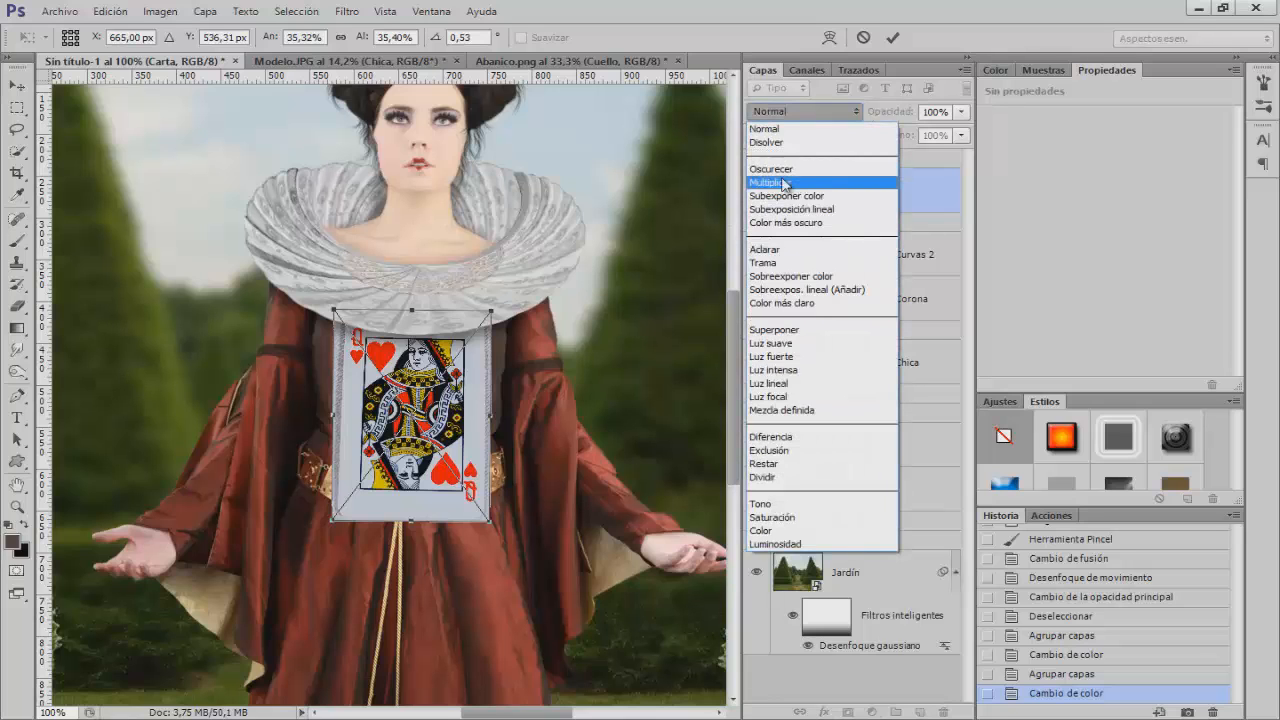
click(785, 183)
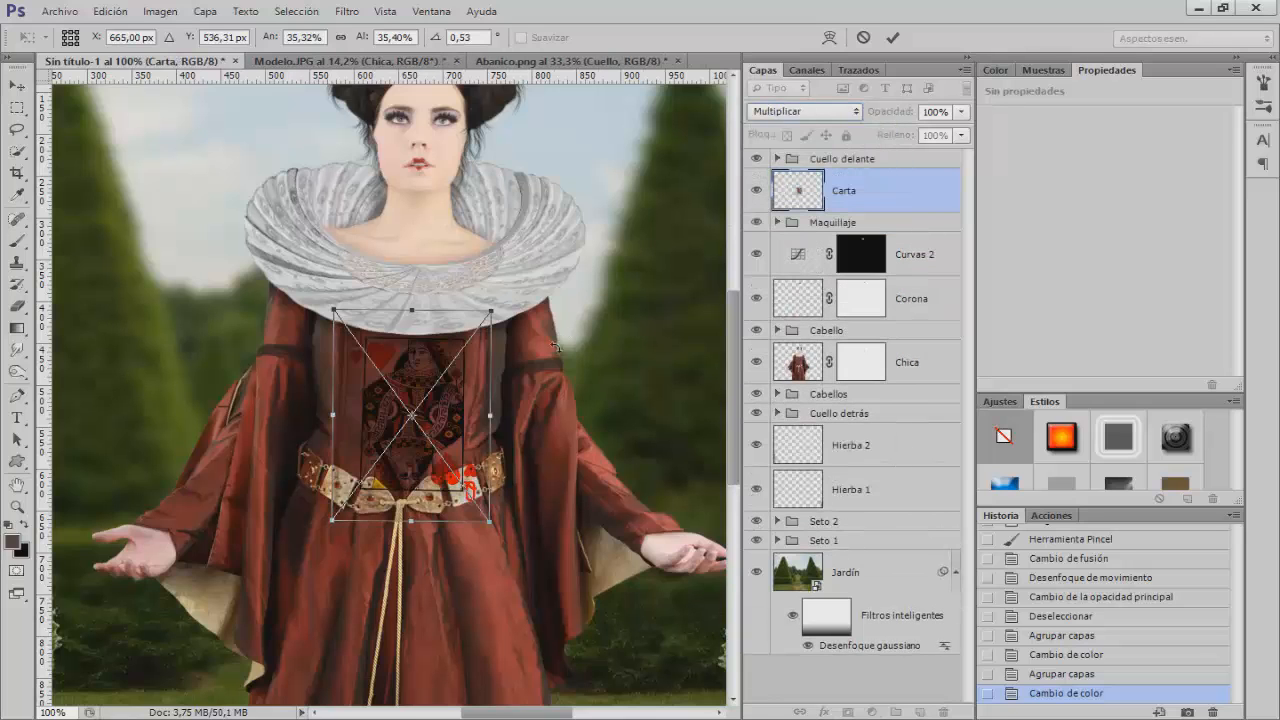
key(ctrl+plus)
drag(516, 395, 486, 389)
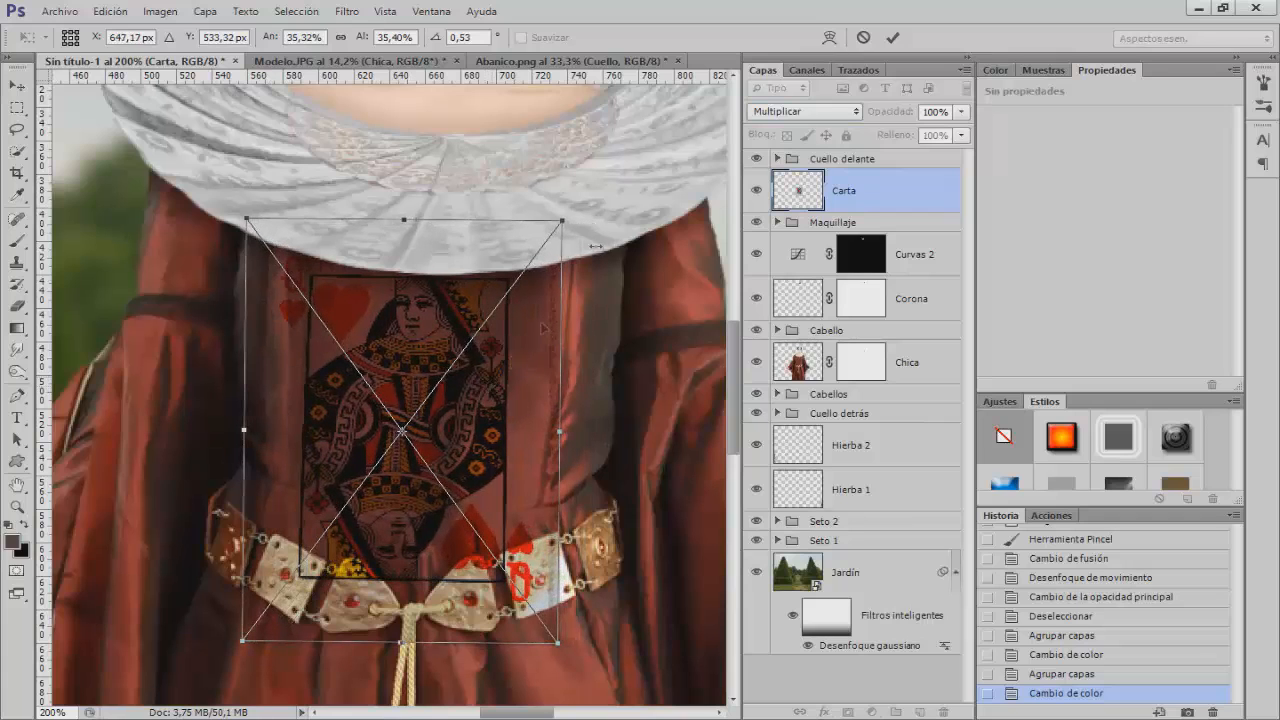
mouse_move(624, 197)
mouse_down()
mouse_move(645, 220)
mouse_move(631, 204)
mouse_up()
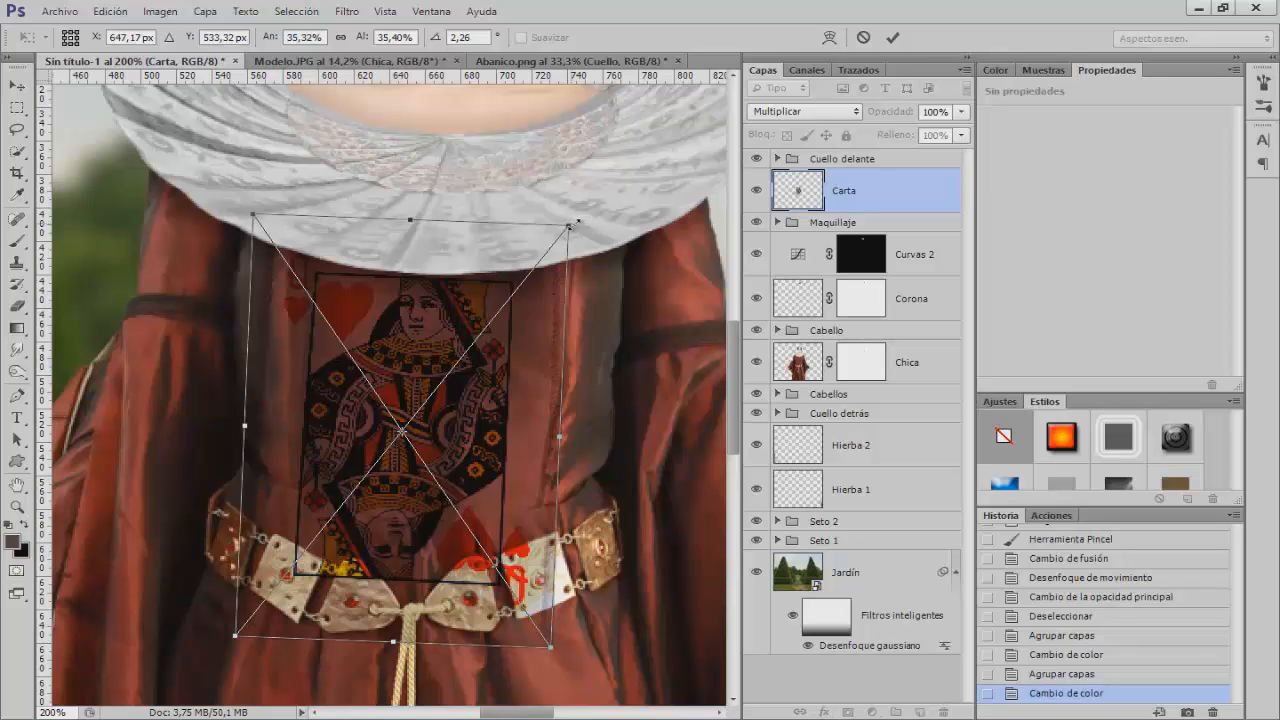
Enlarge the card to about 46%, reposition it so the queen figure fills the bodice below the collar, and commit the placement
drag(570, 227, 689, 178)
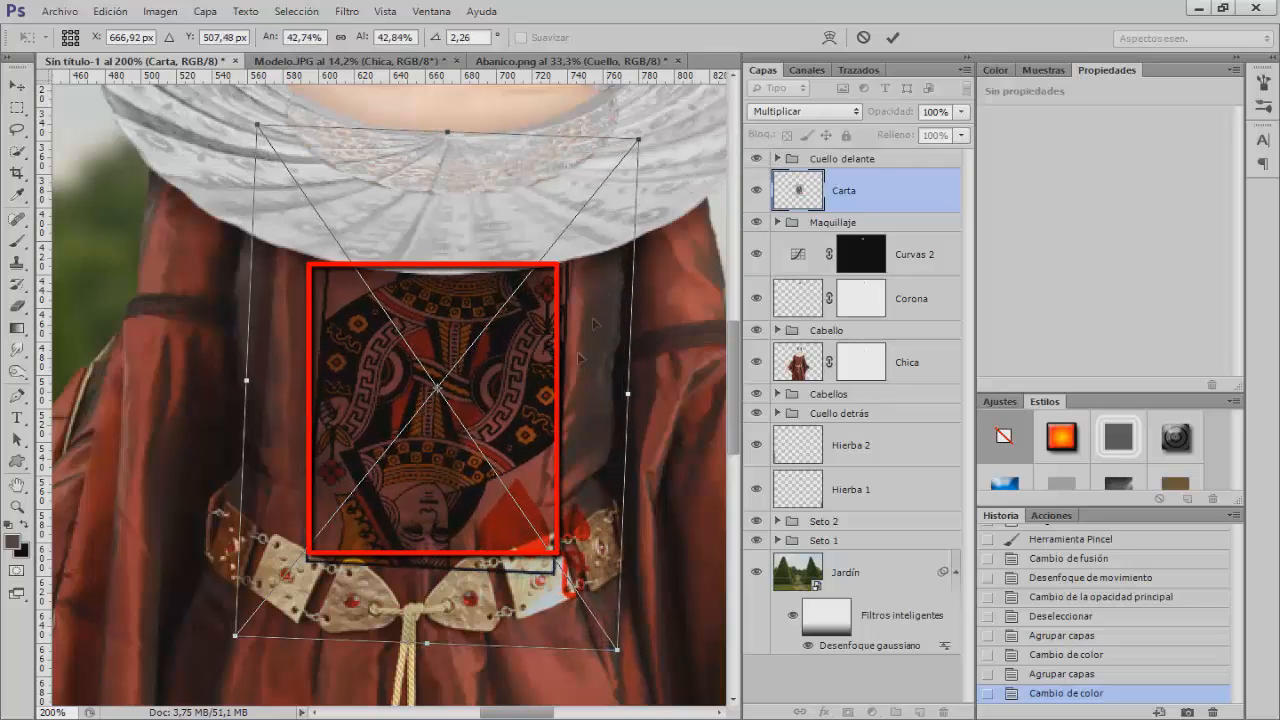
drag(543, 381, 536, 418)
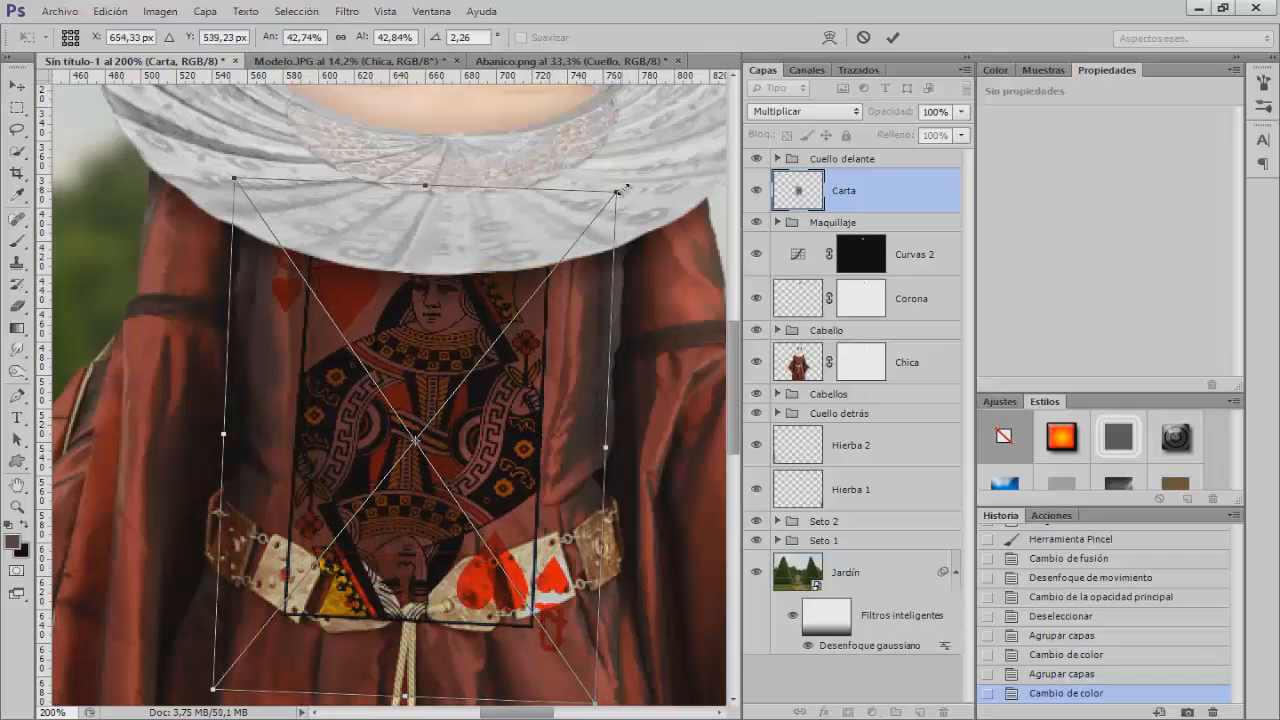
drag(624, 188, 651, 150)
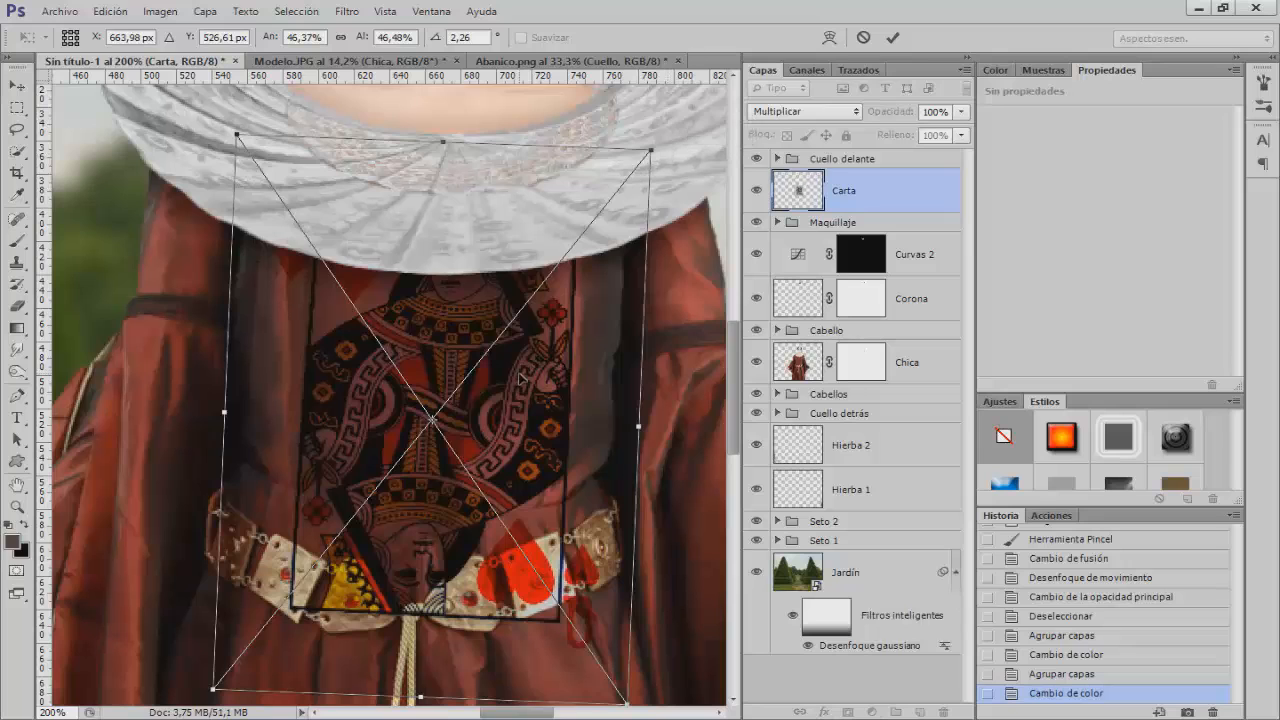
drag(520, 378, 504, 426)
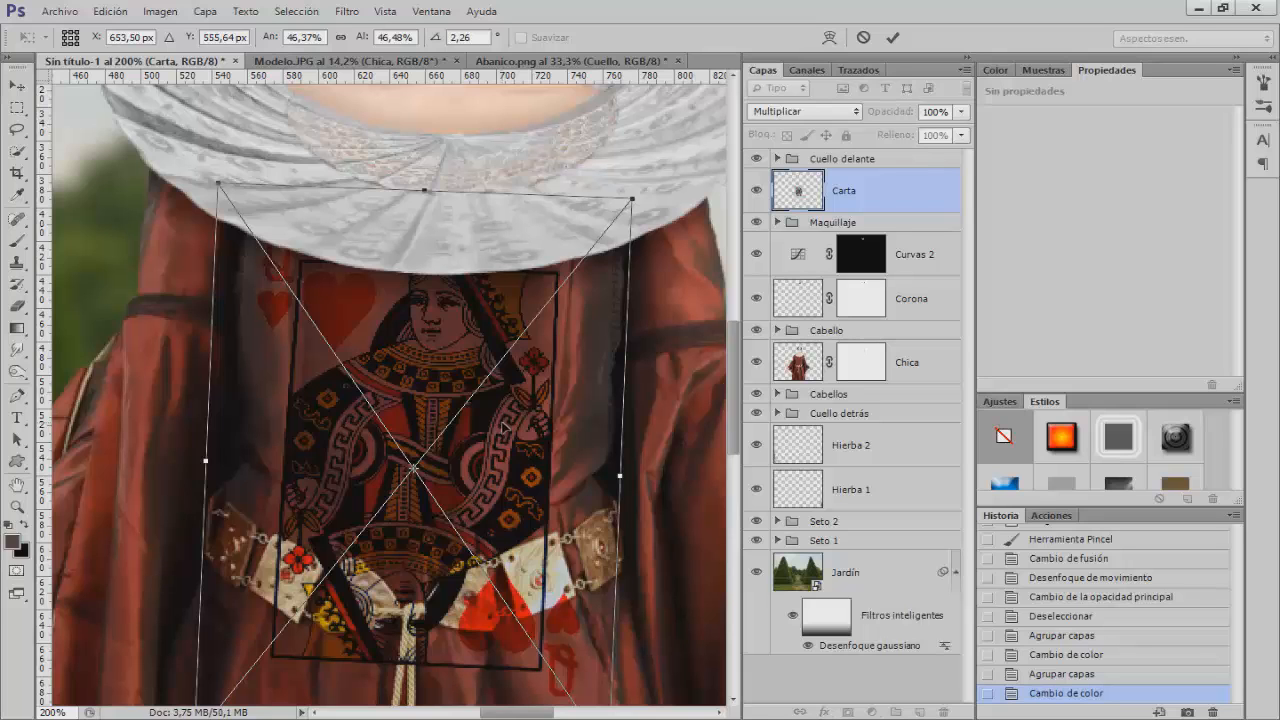
right_click(505, 427)
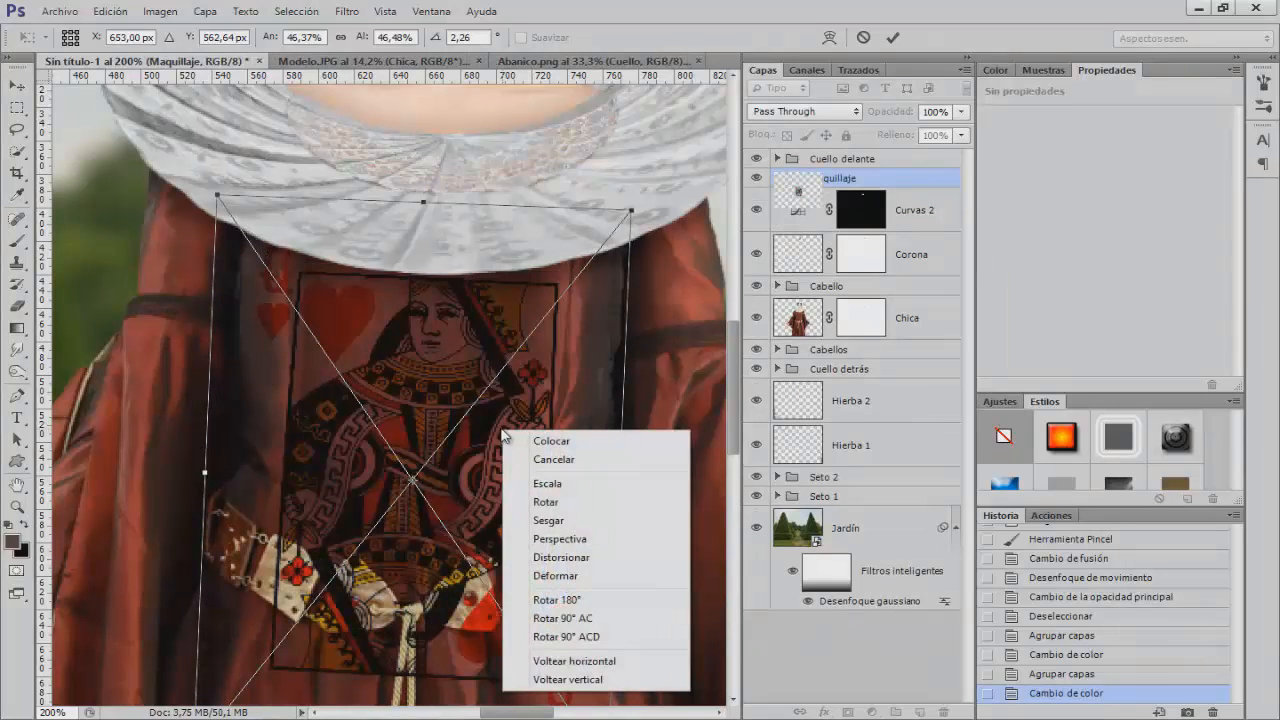
click(525, 437)
drag(510, 415, 532, 368)
key(Return)
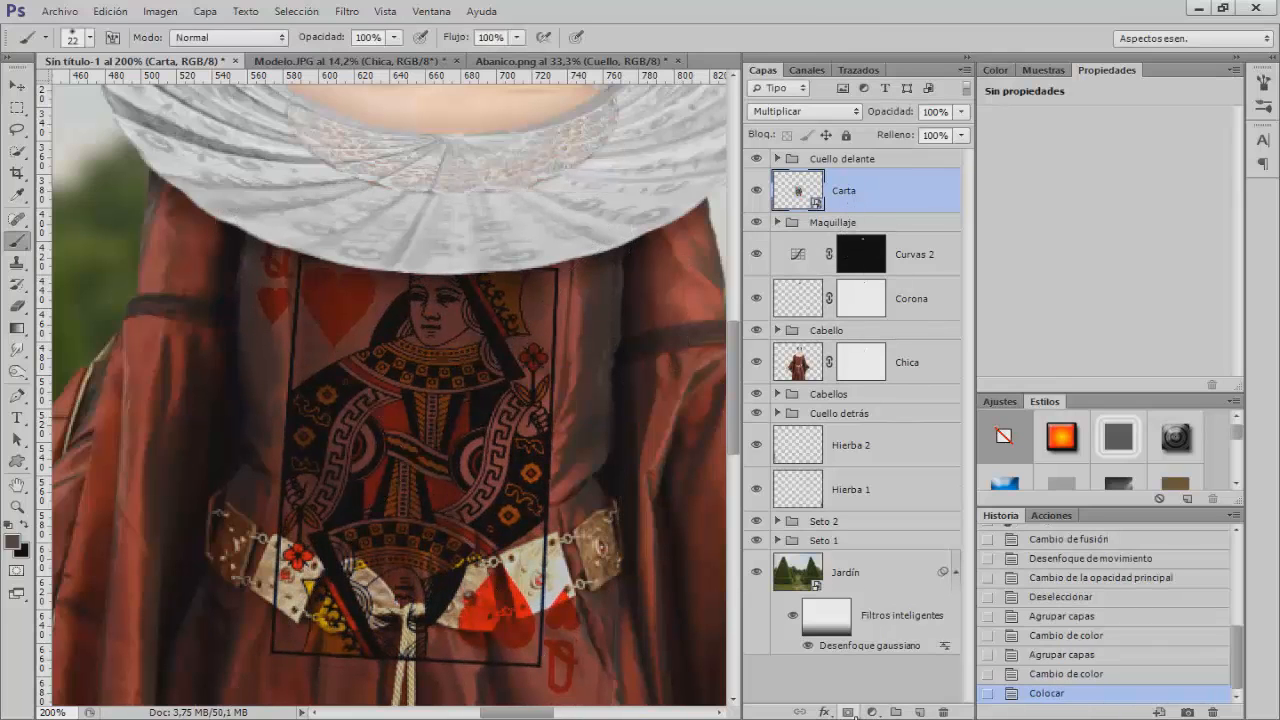
Add an inverted layer mask to Carta and reveal the queen figure on the bodice with a soft 33 px white brush
click(849, 712)
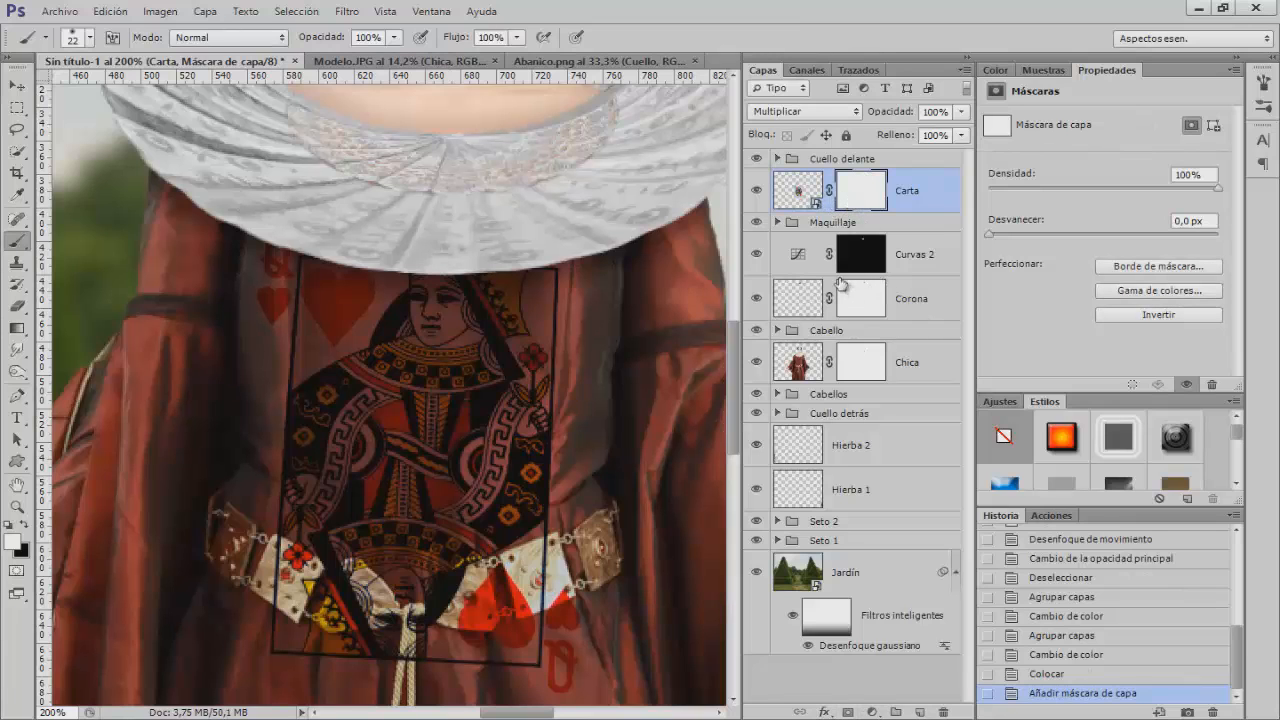
key(ctrl+i)
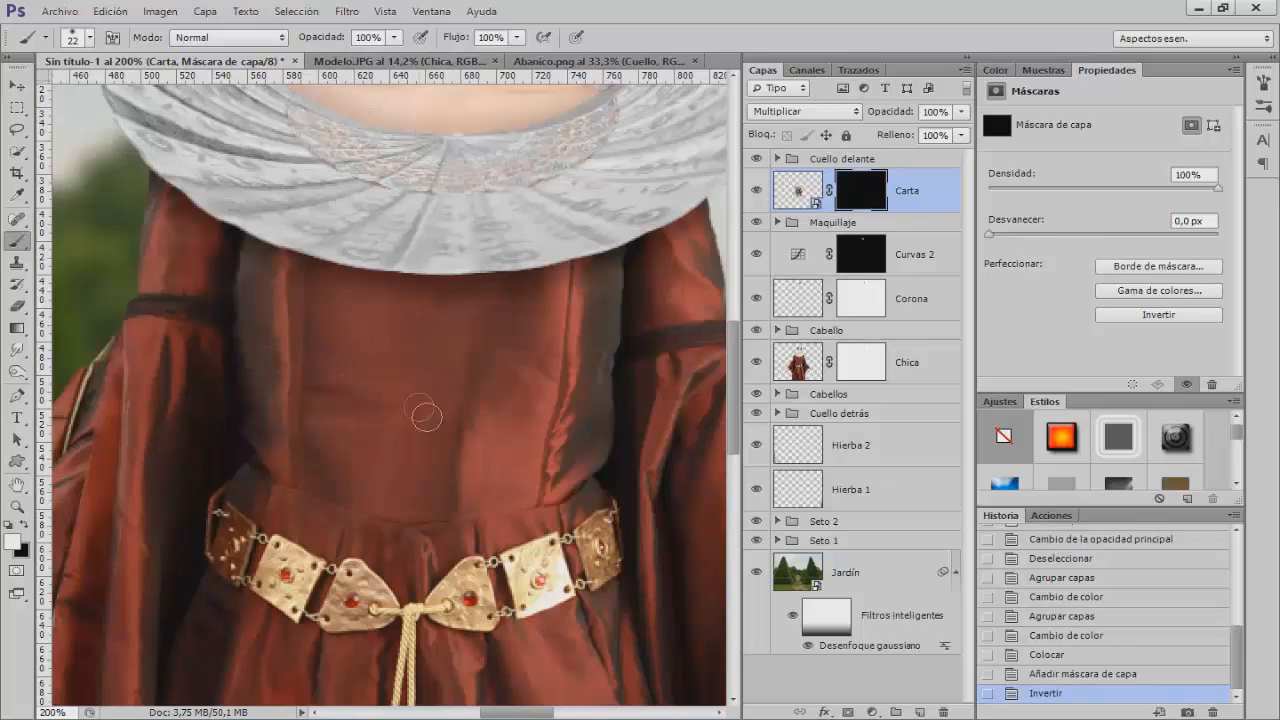
alt+right_click(401, 389)
mouse_move(423, 329)
mouse_down()
mouse_move(413, 289)
mouse_move(520, 296)
mouse_move(455, 339)
mouse_move(341, 371)
mouse_move(327, 394)
mouse_move(327, 482)
mouse_move(399, 505)
mouse_move(512, 495)
mouse_move(539, 393)
mouse_move(515, 337)
mouse_move(529, 370)
mouse_move(531, 349)
mouse_move(510, 406)
mouse_move(492, 389)
mouse_move(464, 437)
mouse_move(397, 416)
mouse_move(346, 440)
mouse_move(358, 409)
mouse_move(465, 457)
mouse_move(496, 453)
mouse_move(435, 432)
mouse_up()
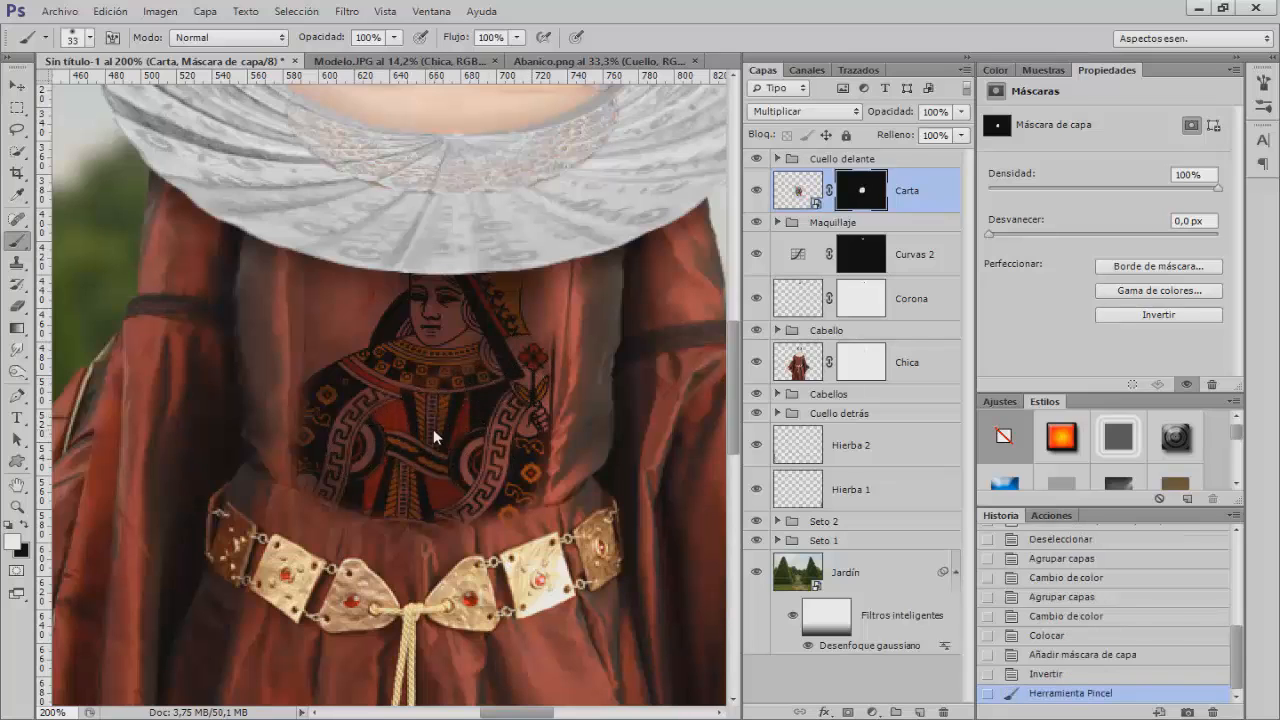
Clean the mask around the queen figure's sides and along the waist with a soft 12 px black brush
alt+right_click(433, 429)
key(x)
alt+right_click(572, 288)
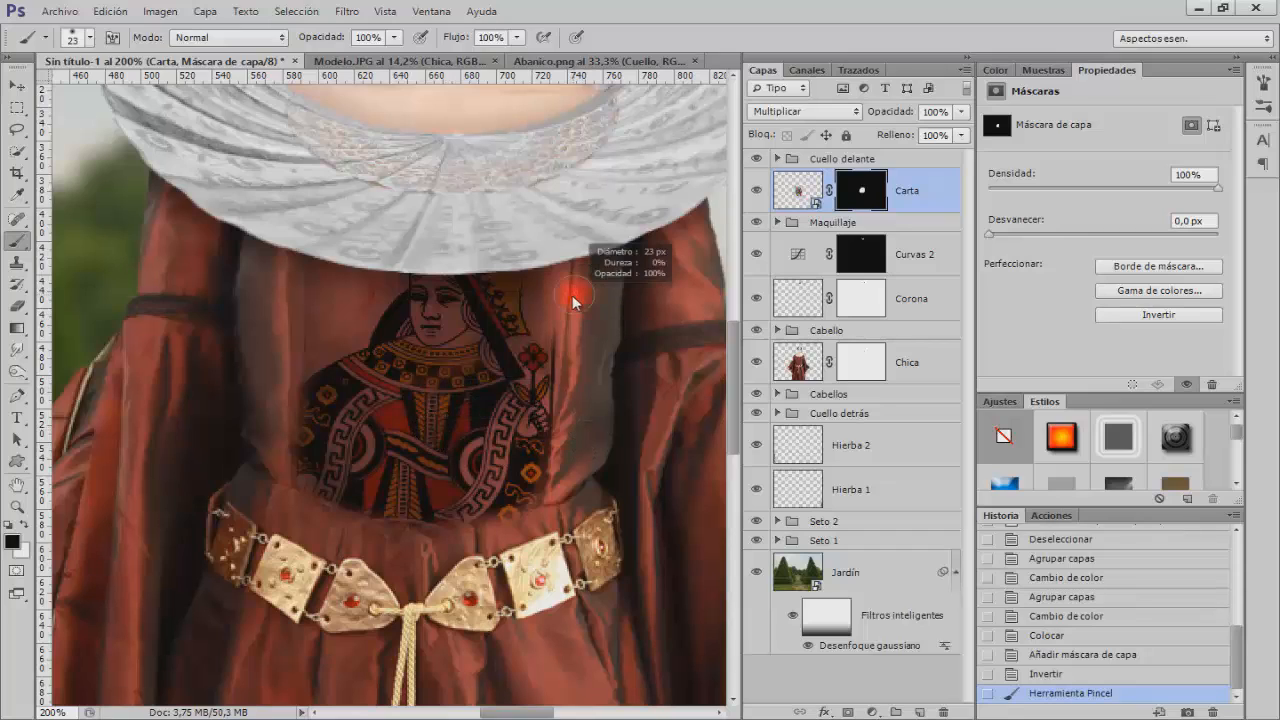
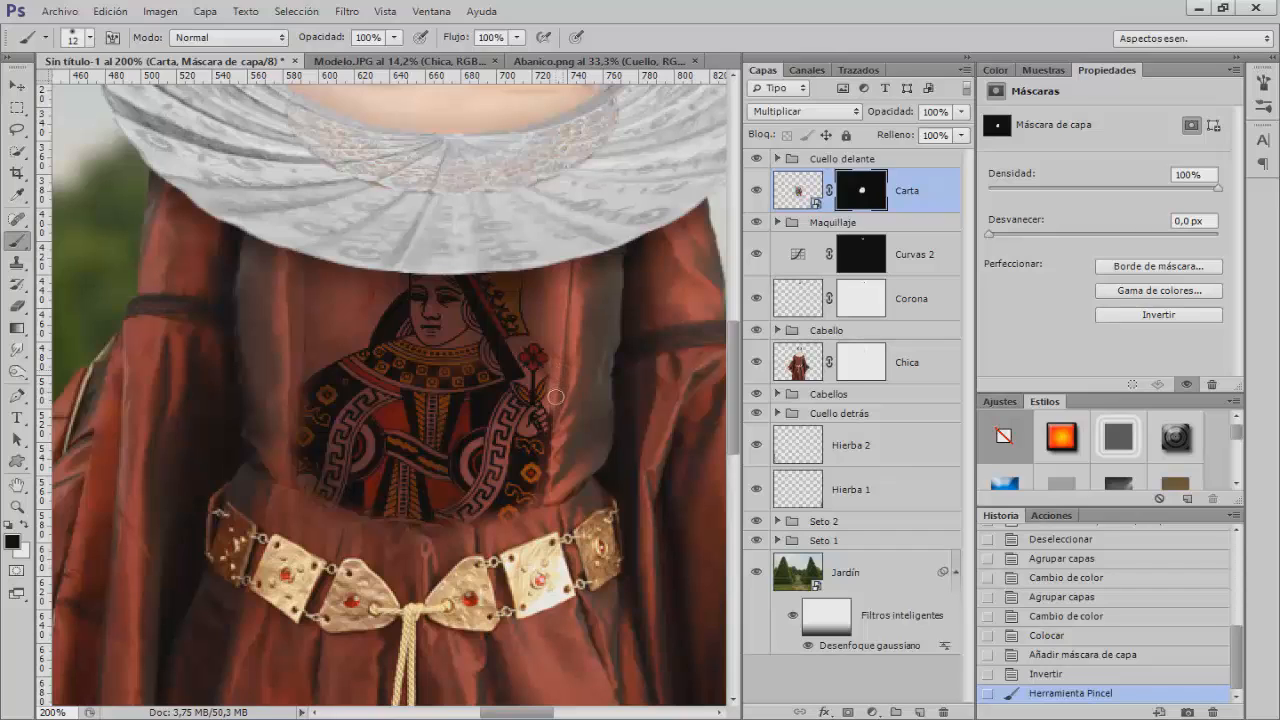
drag(563, 418, 535, 402)
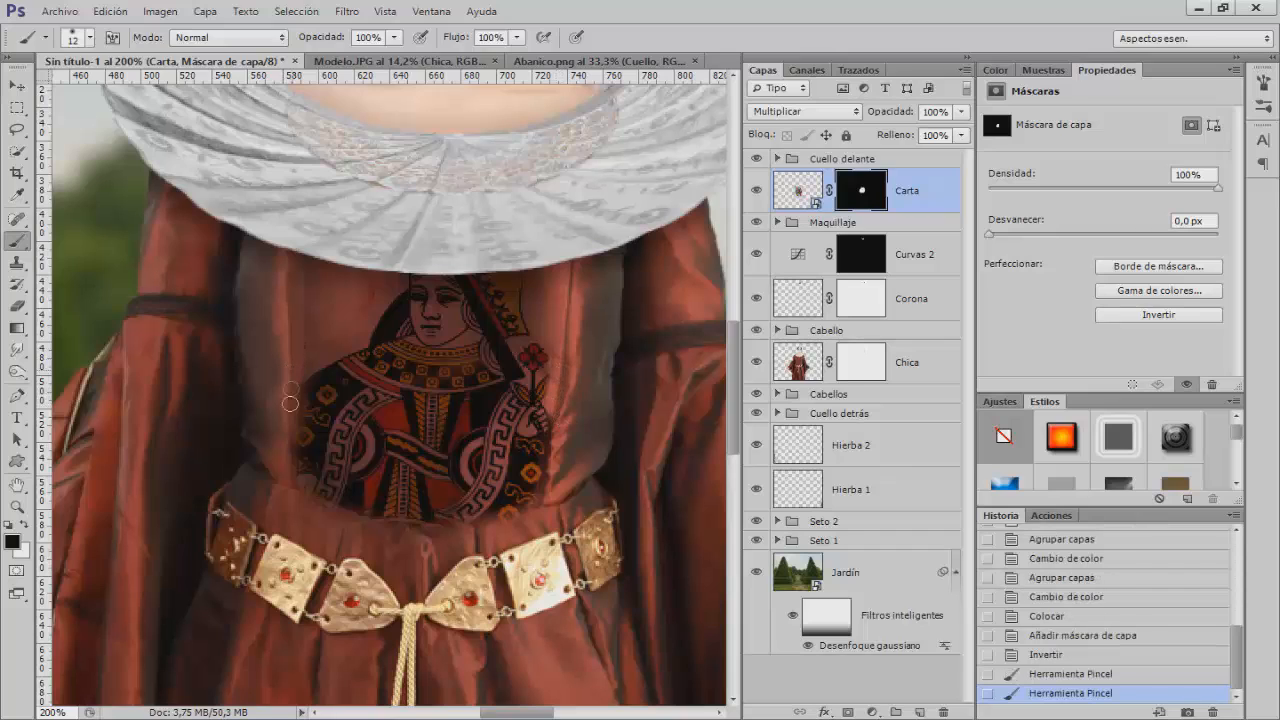
mouse_move(290, 403)
mouse_down()
mouse_move(255, 467)
mouse_move(289, 403)
mouse_move(277, 506)
mouse_move(288, 402)
mouse_move(279, 497)
mouse_up()
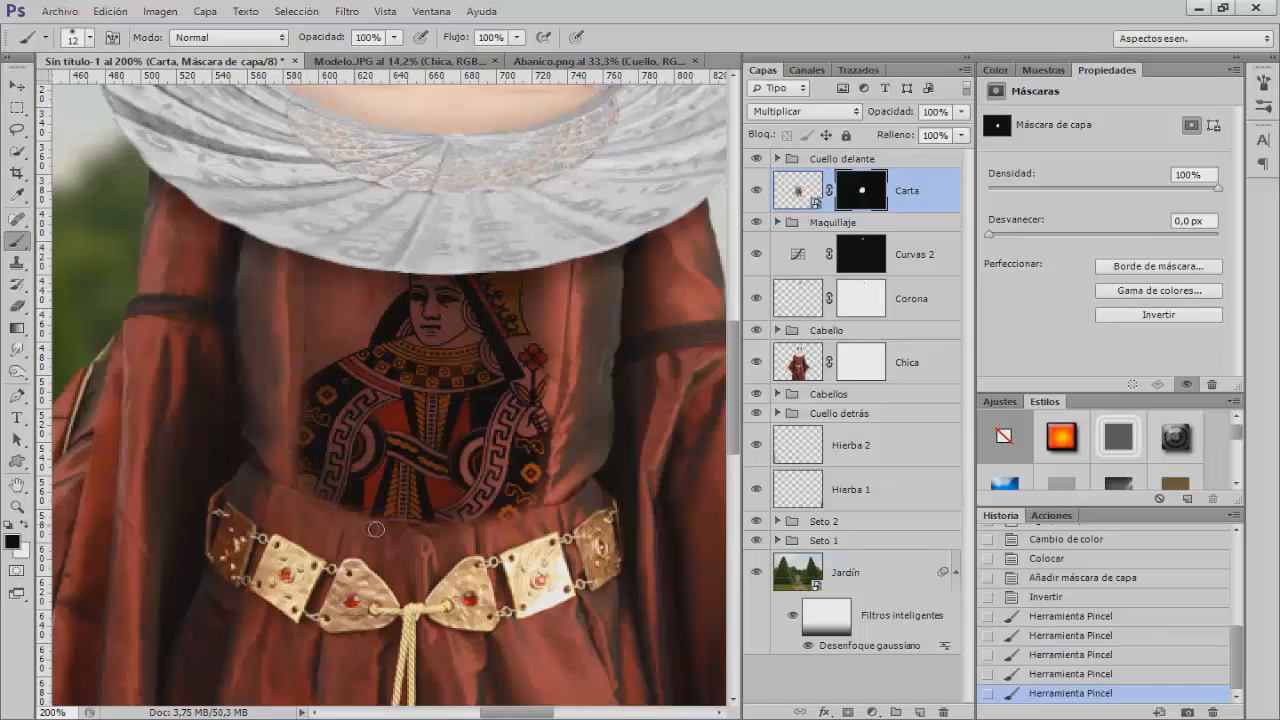
mouse_move(516, 529)
mouse_down()
mouse_move(546, 516)
mouse_move(389, 538)
mouse_move(567, 523)
mouse_move(434, 535)
mouse_up()
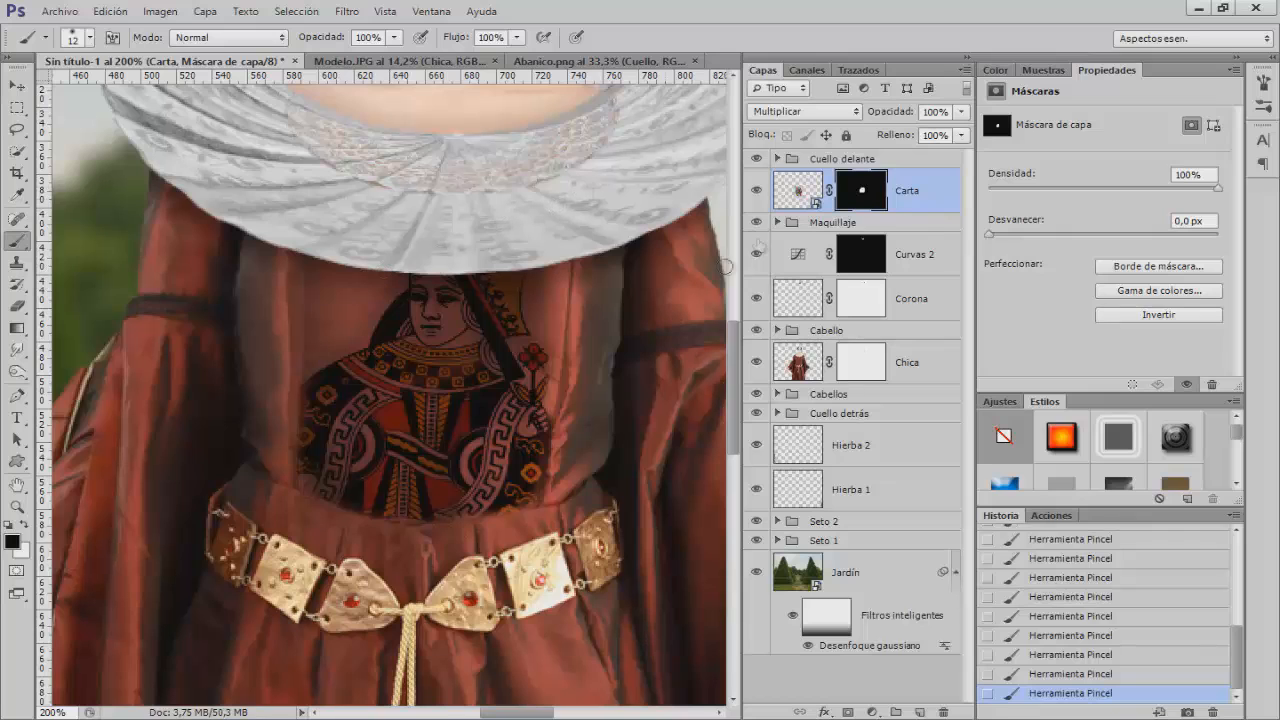
Rasterize the Carta layer, keeping its mask
click(915, 195)
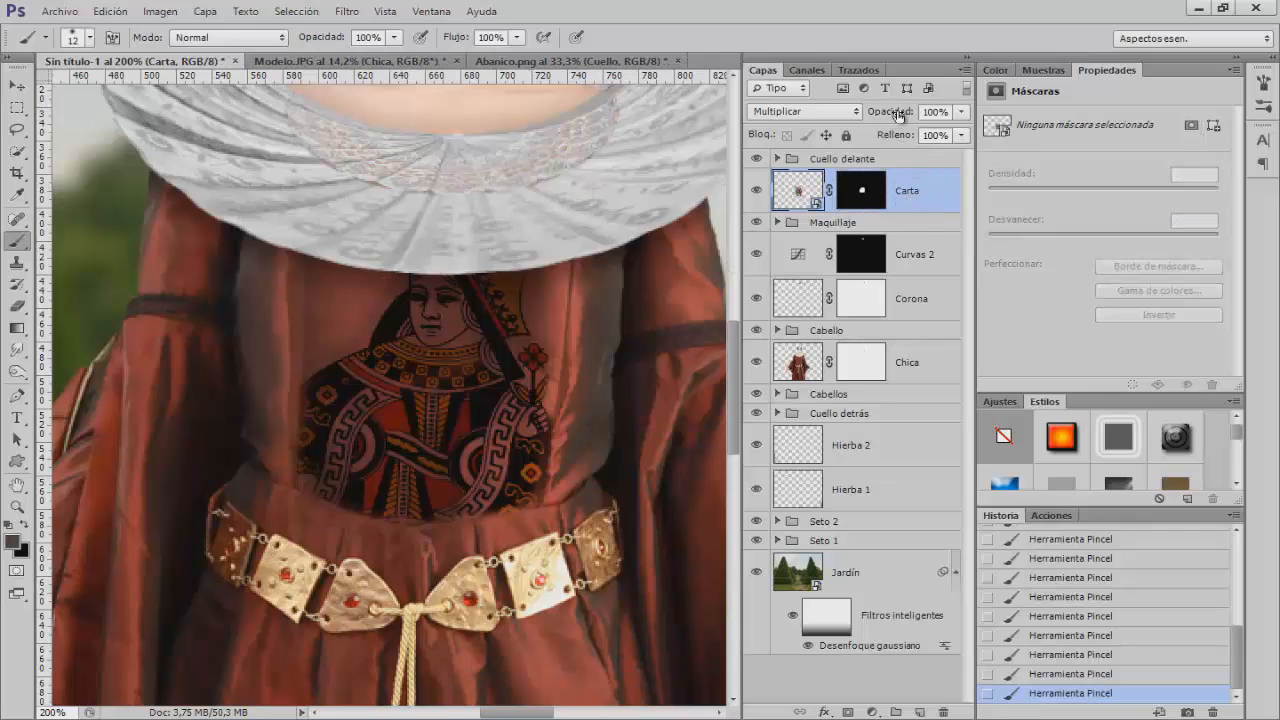
click(347, 12)
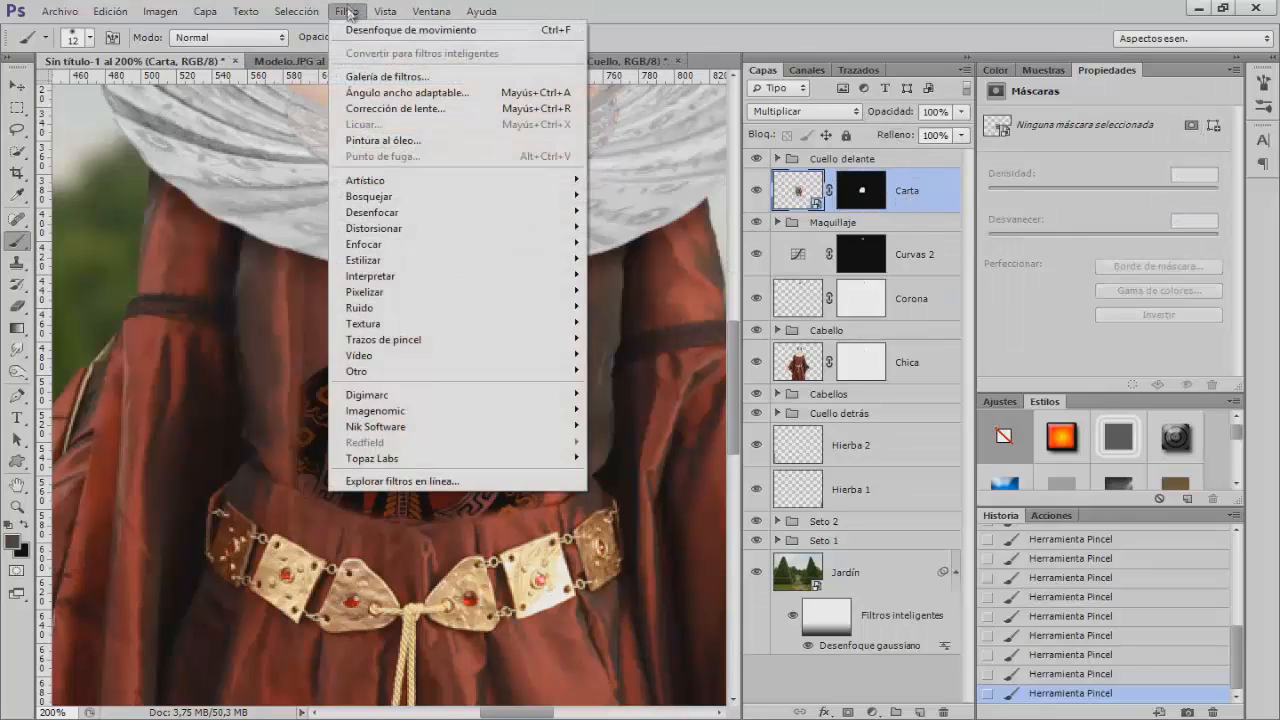
key(Right)
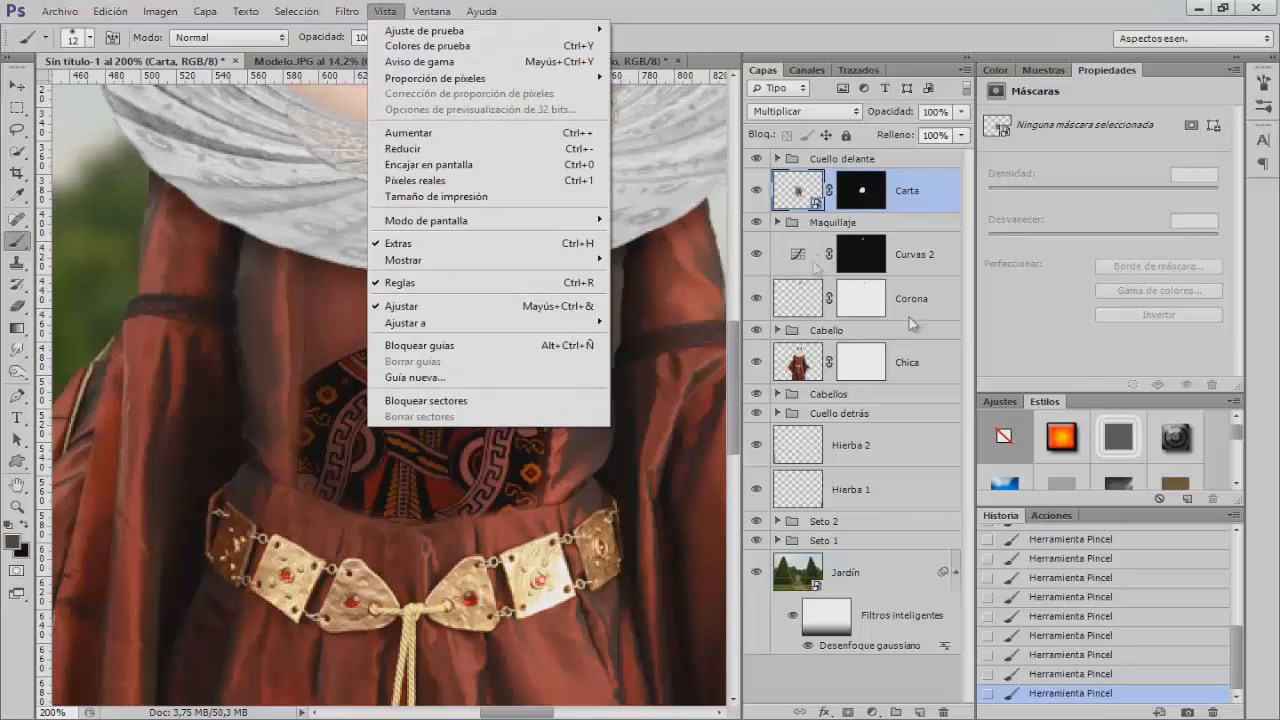
right_click(918, 197)
click(965, 303)
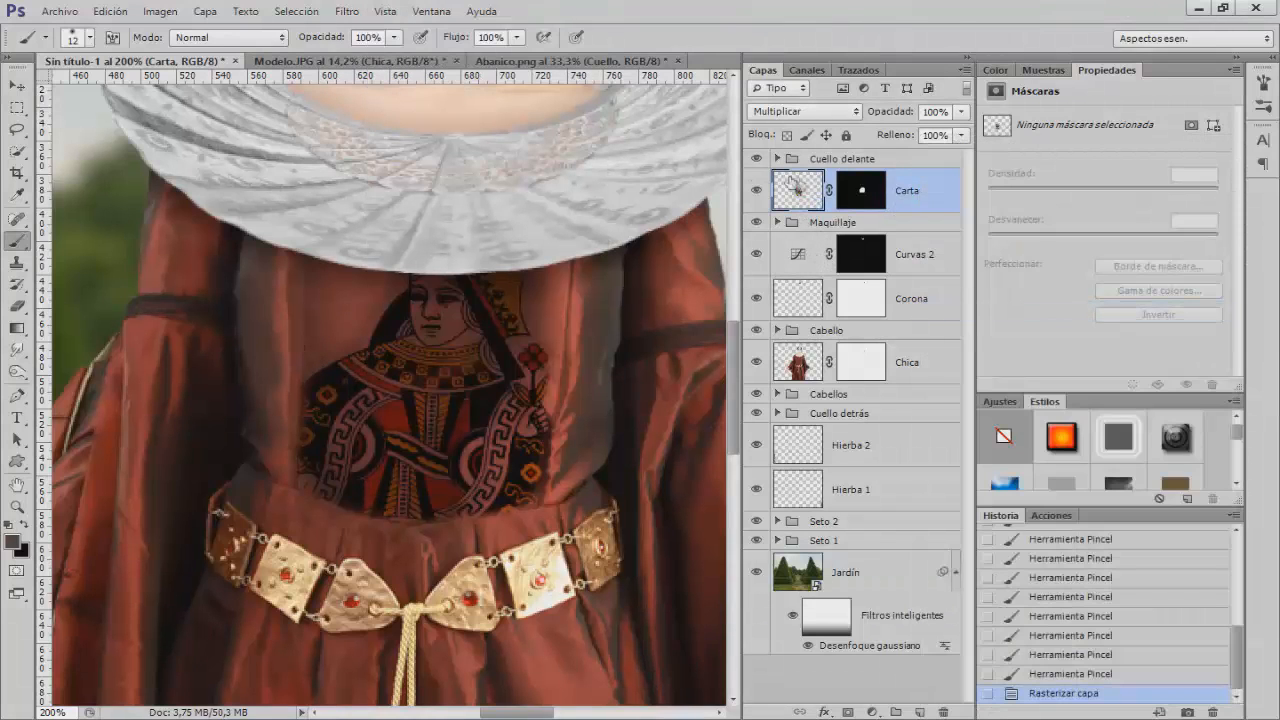
Apply a Desenfoque gaussiano with a 0,3 pixel radius to the Carta layer's image
click(347, 12)
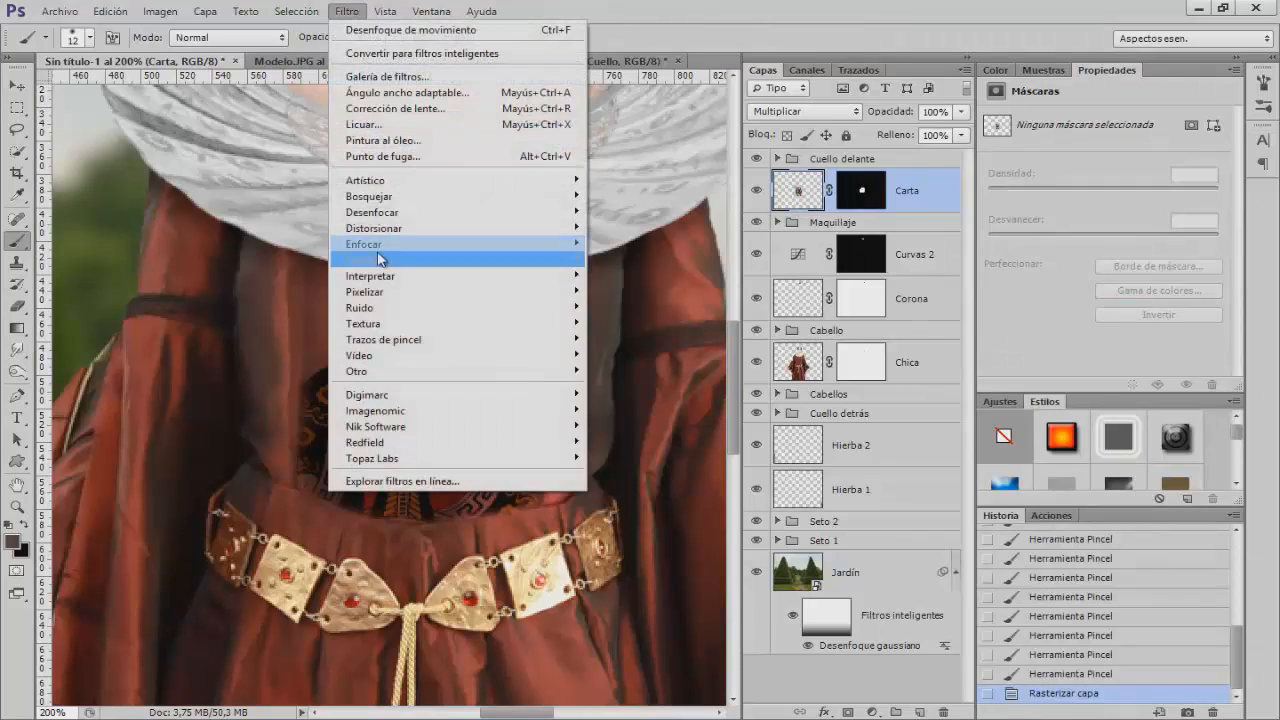
mouse_move(400, 212)
click(695, 376)
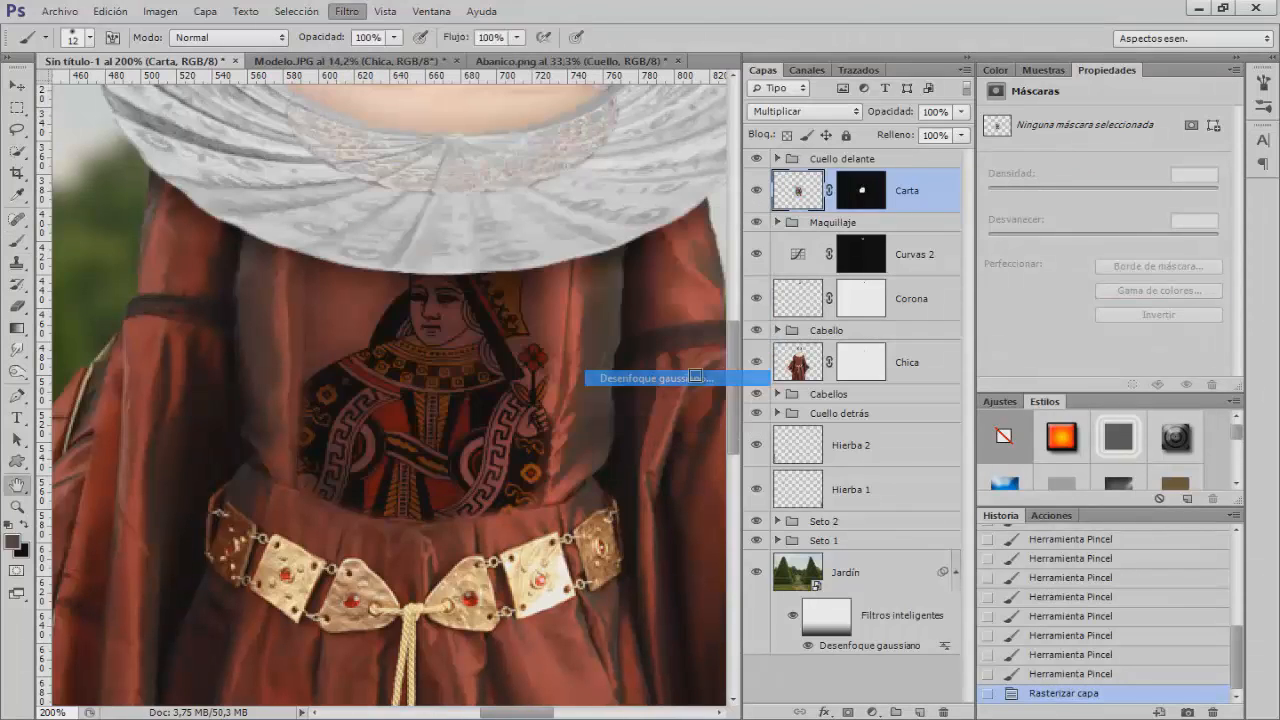
drag(782, 442, 771, 442)
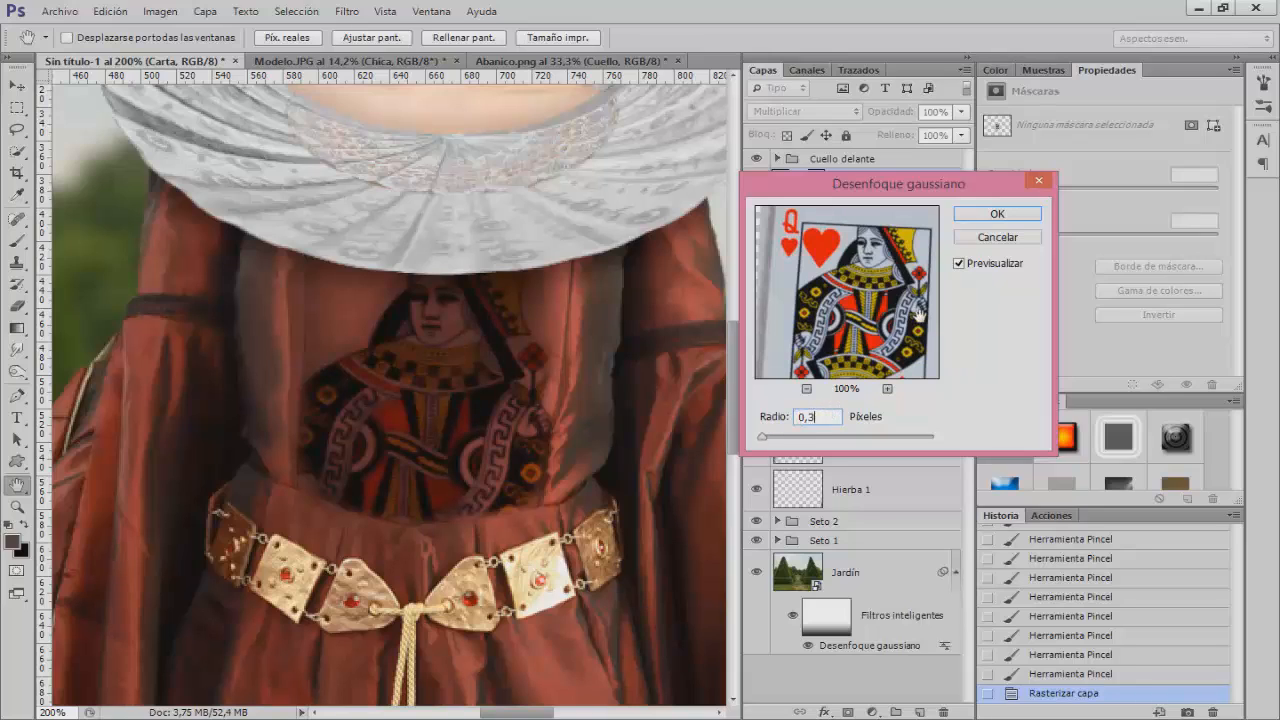
click(998, 213)
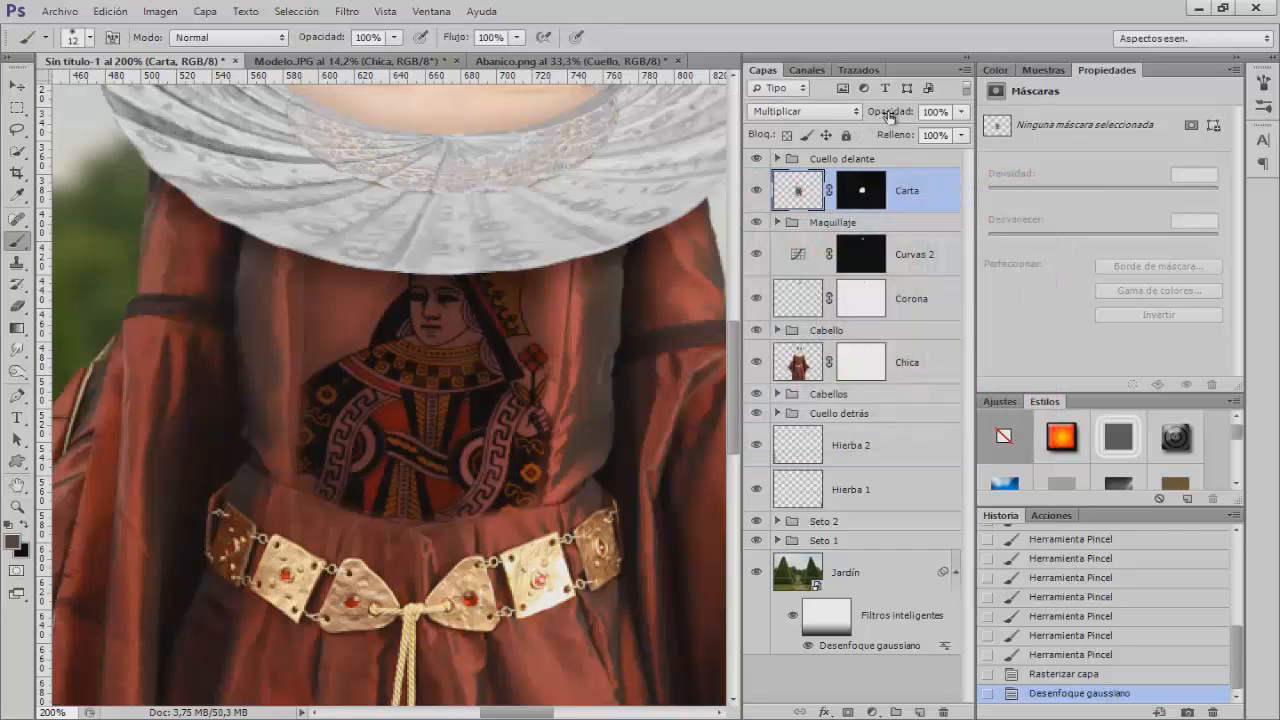
Lower the Carta layer's opacity to 51% and compare the whole composition with the card hidden and shown
drag(884, 117, 848, 117)
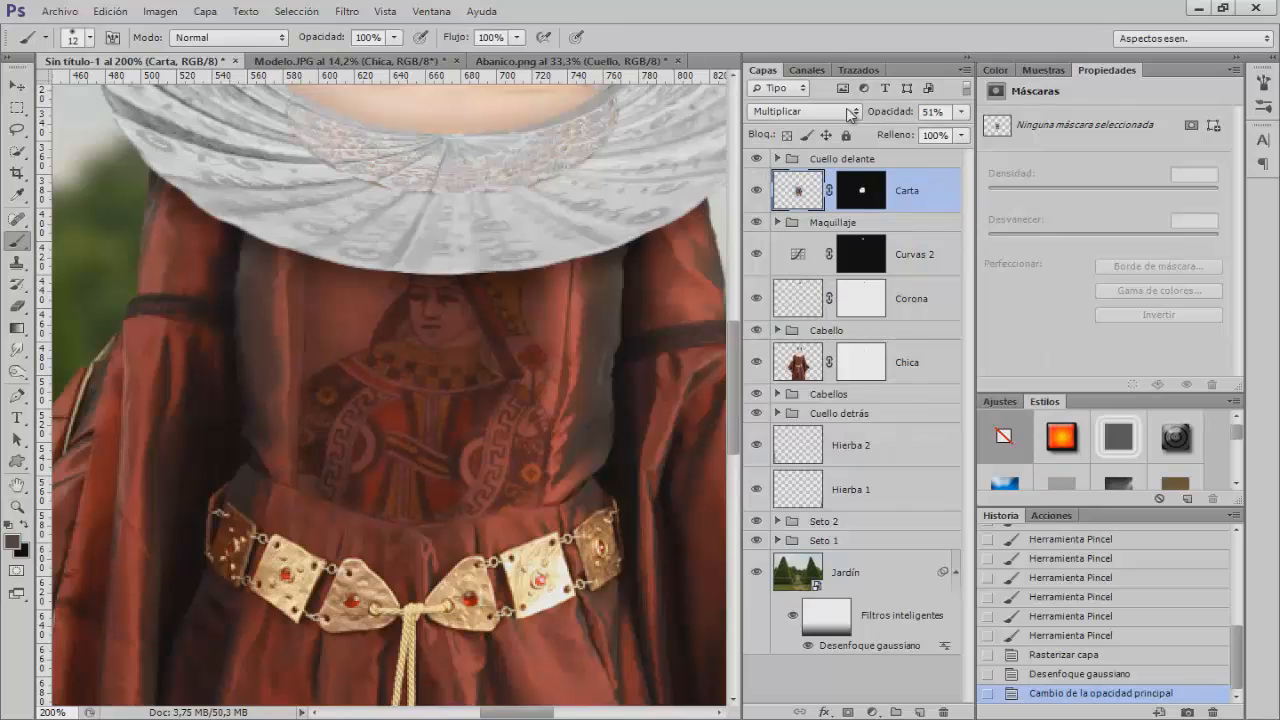
key(ctrl+0)
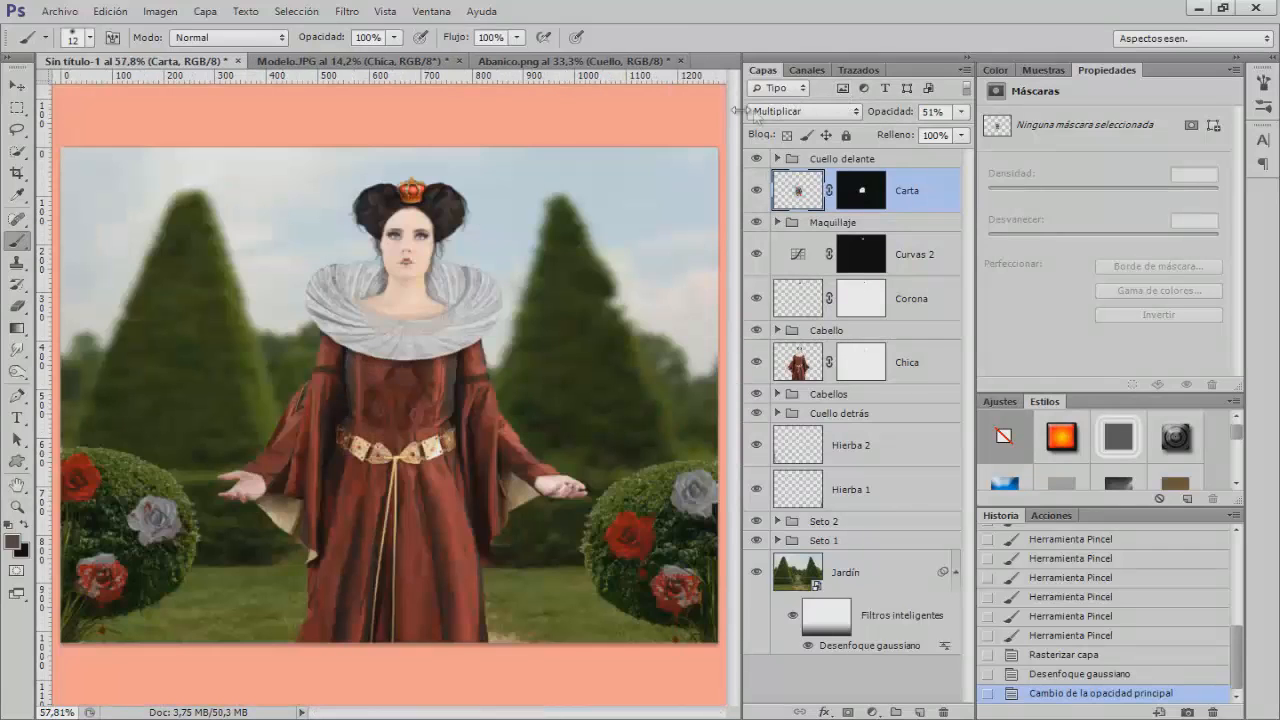
click(757, 190)
click(757, 191)
Fade the card's side and lower edges on its mask with a 32 px black brush at 33% opacity, and compare the card hidden and shown
key(ctrl+1)
click(861, 190)
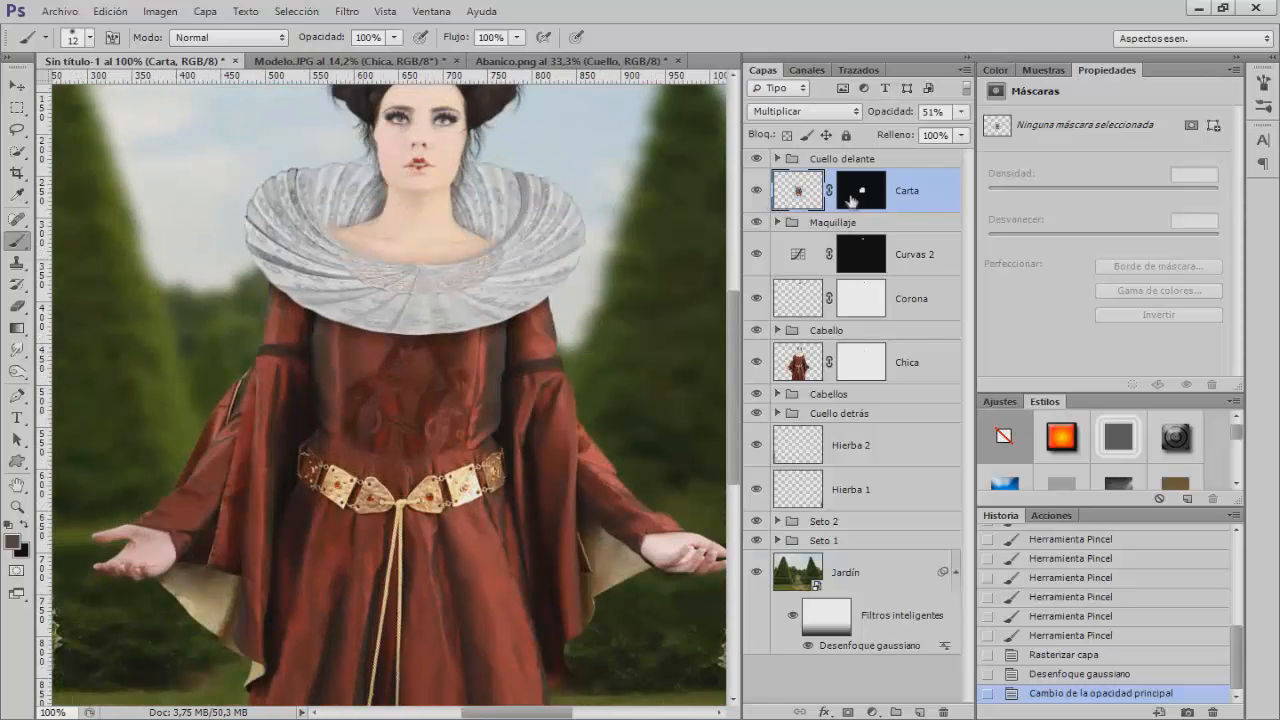
drag(347, 418, 364, 418)
drag(340, 40, 281, 40)
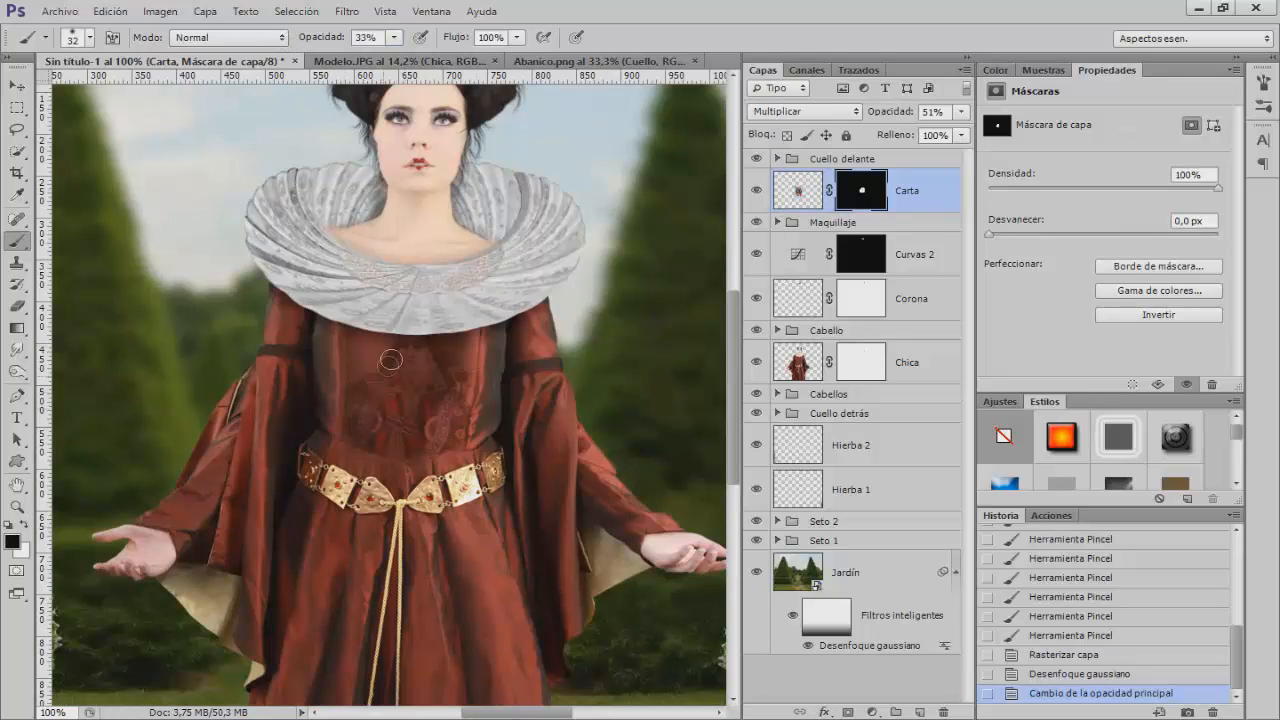
mouse_move(349, 422)
mouse_down()
mouse_move(371, 448)
mouse_move(450, 444)
mouse_up()
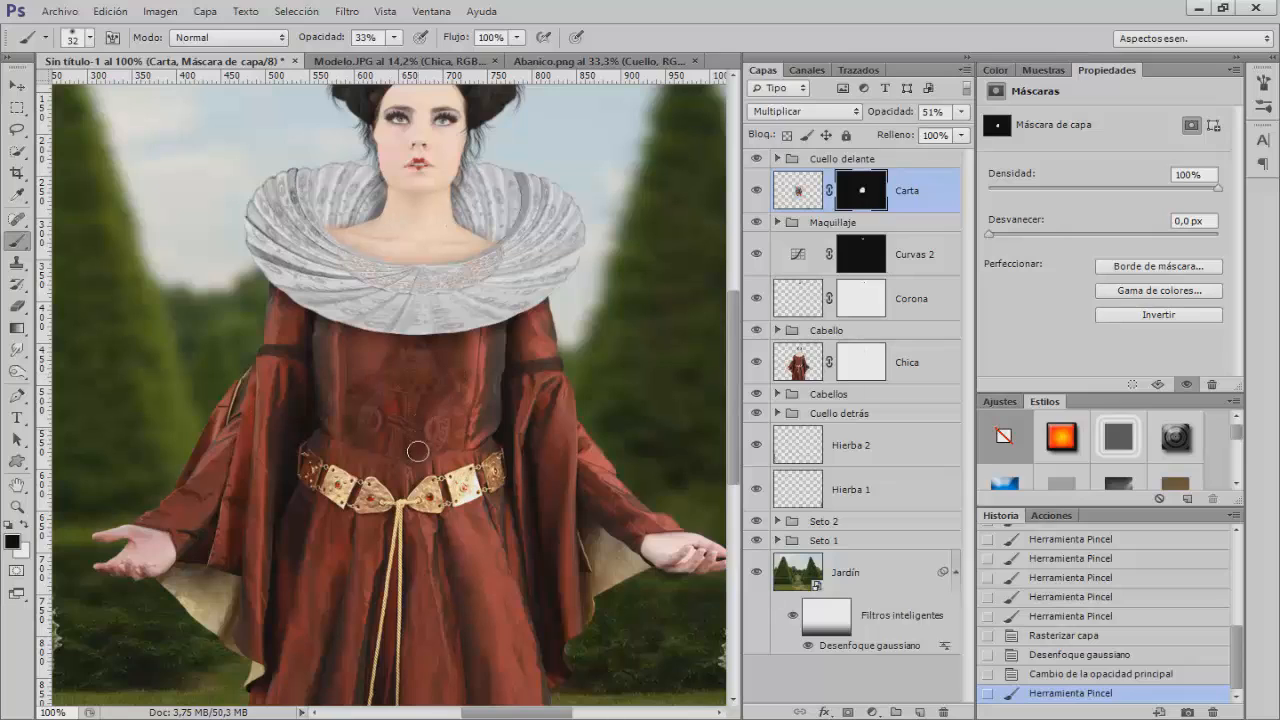
drag(376, 456, 484, 454)
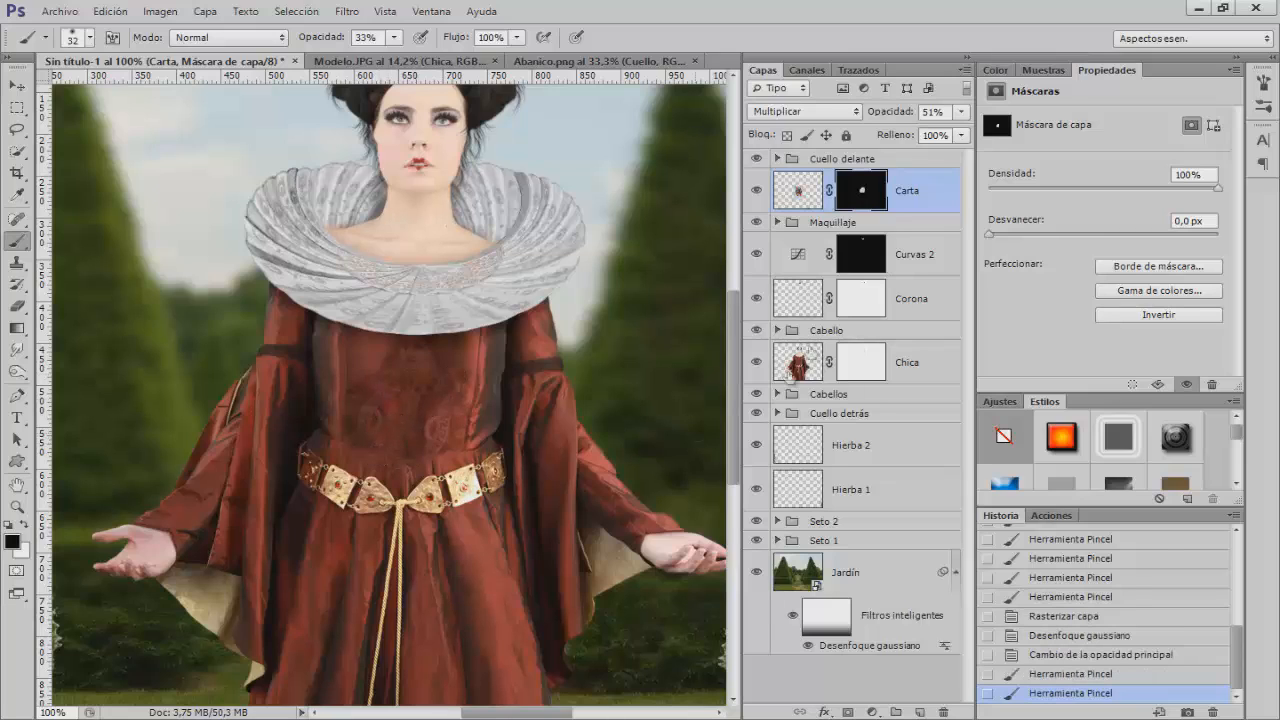
click(757, 191)
click(757, 191)
key(ctrl+minus)
key(ctrl+minus)
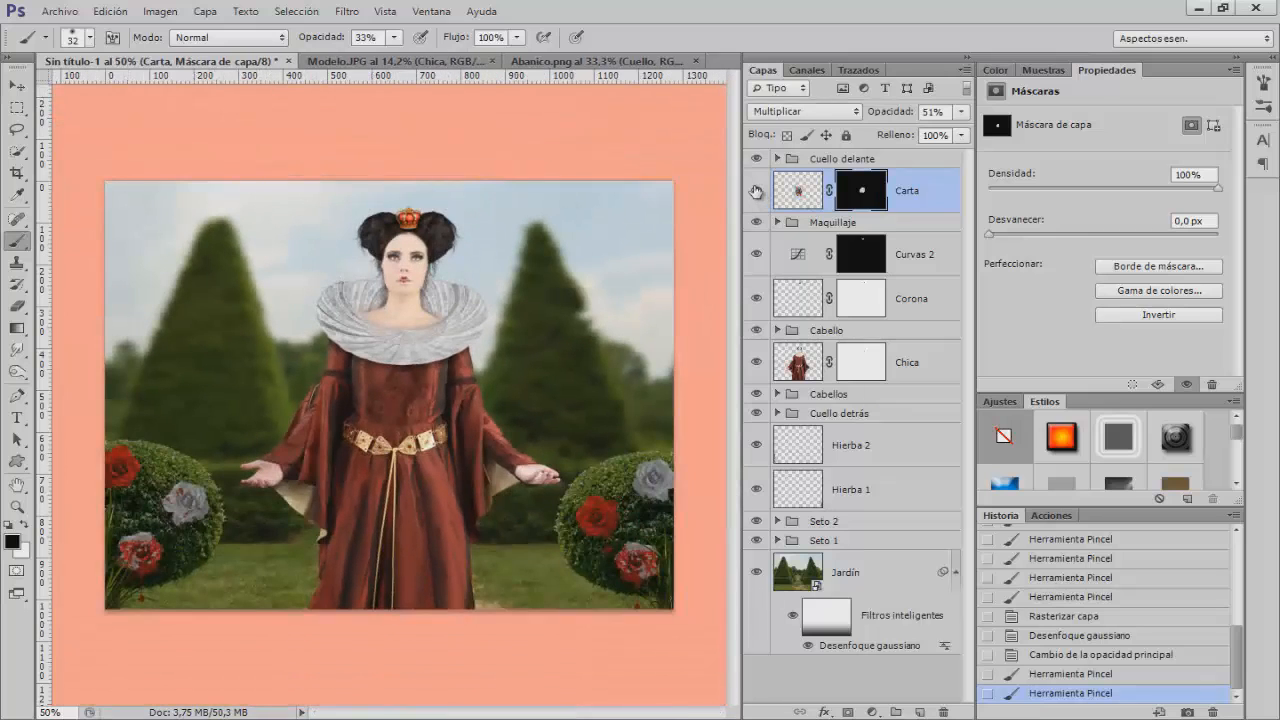
Group all layers from Cuello delante down to Cuello detrás and name the group Reina
key(alt+bracketright)
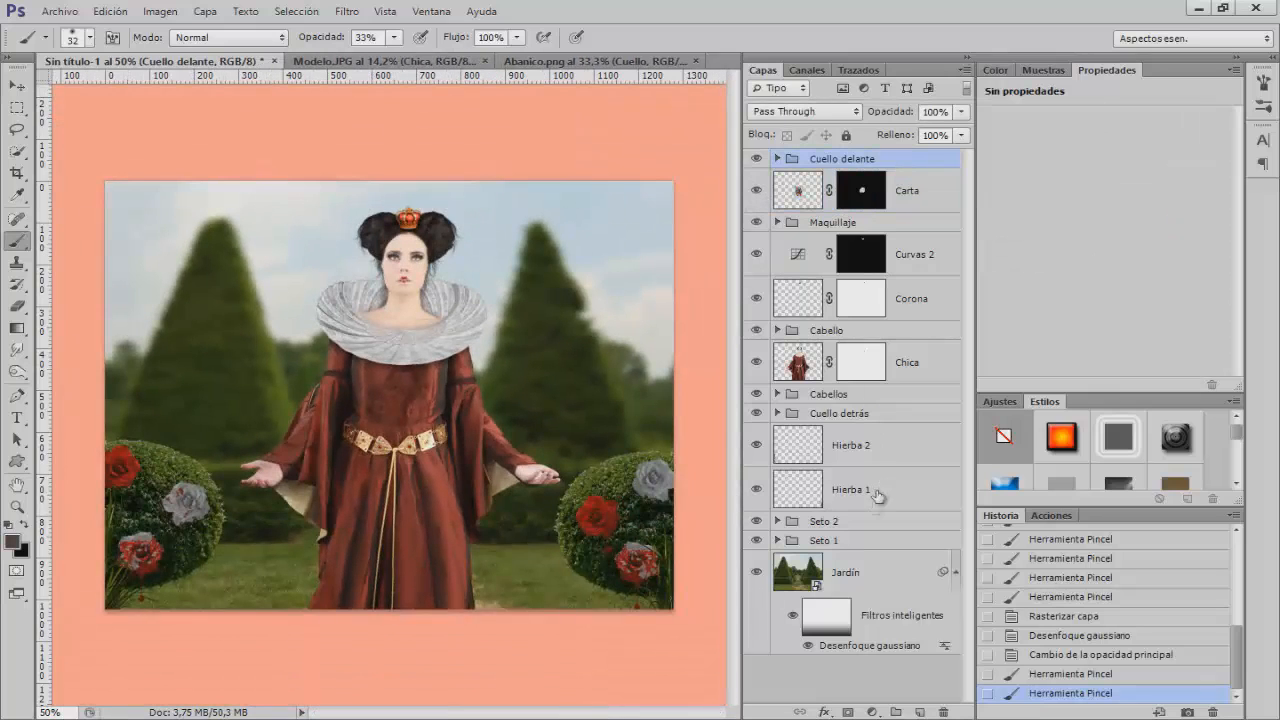
shift+click(865, 418)
key(ctrl+g)
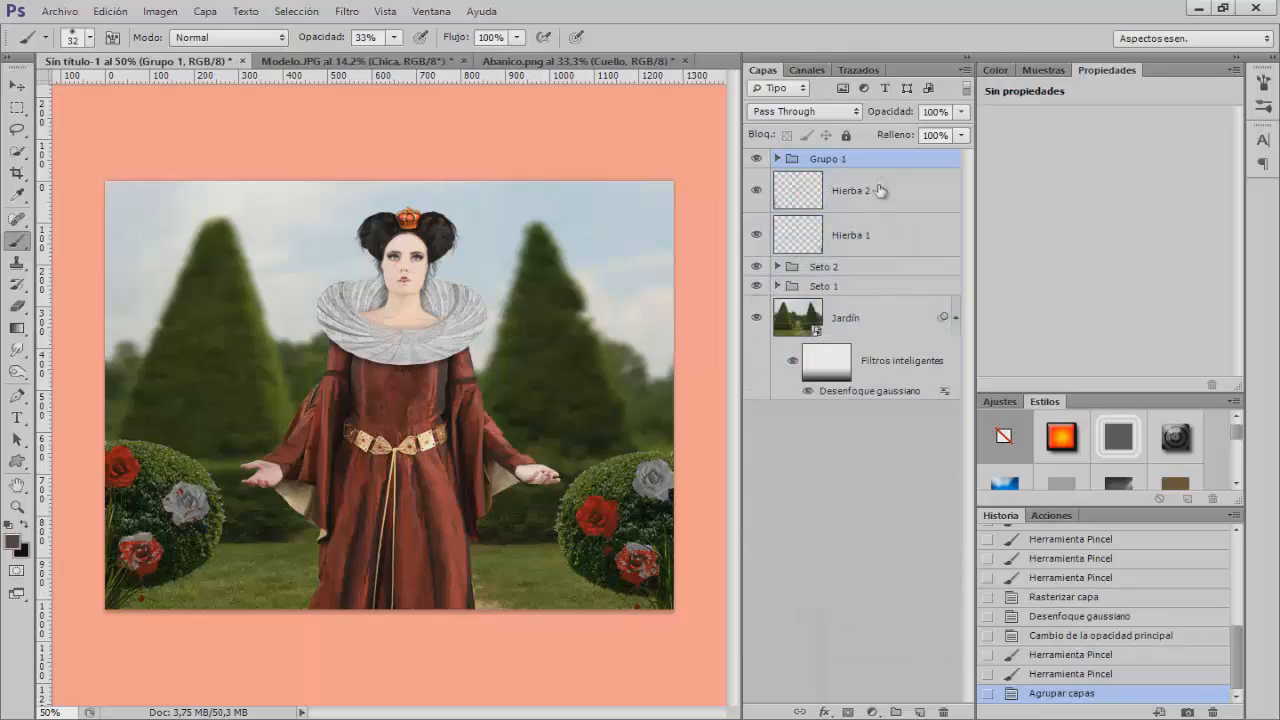
double_click(827, 160)
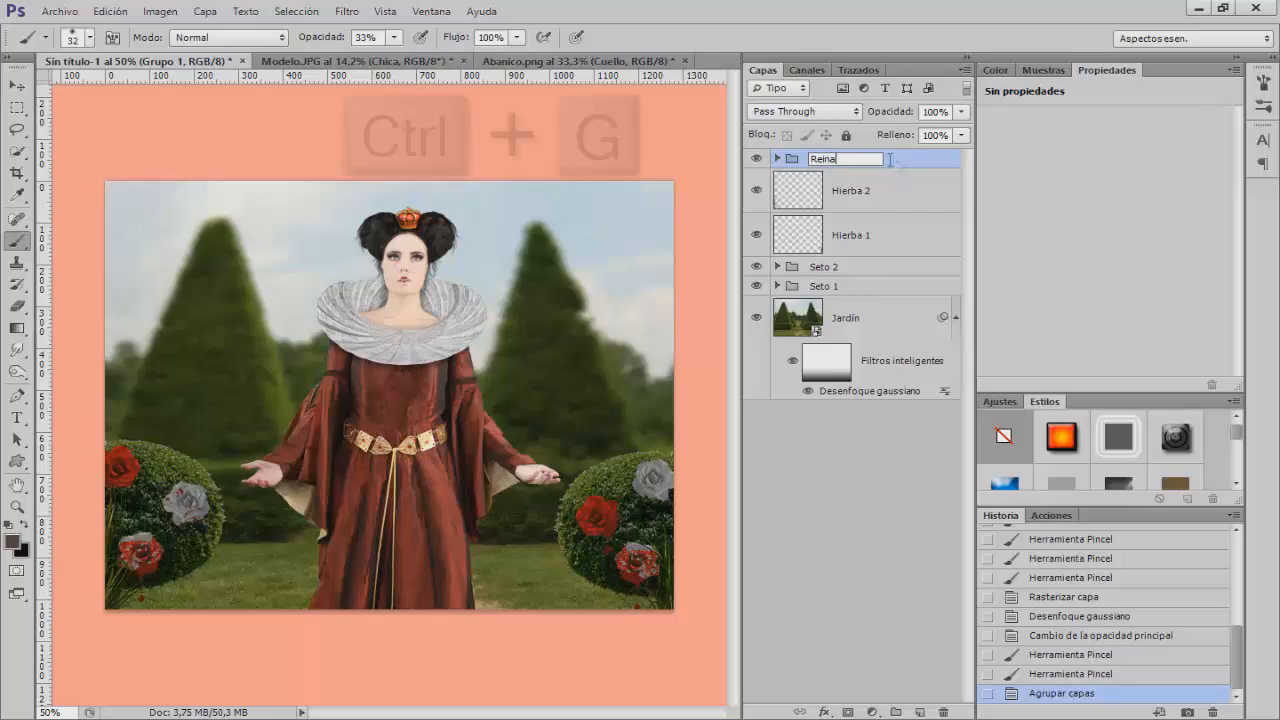
key(Return)
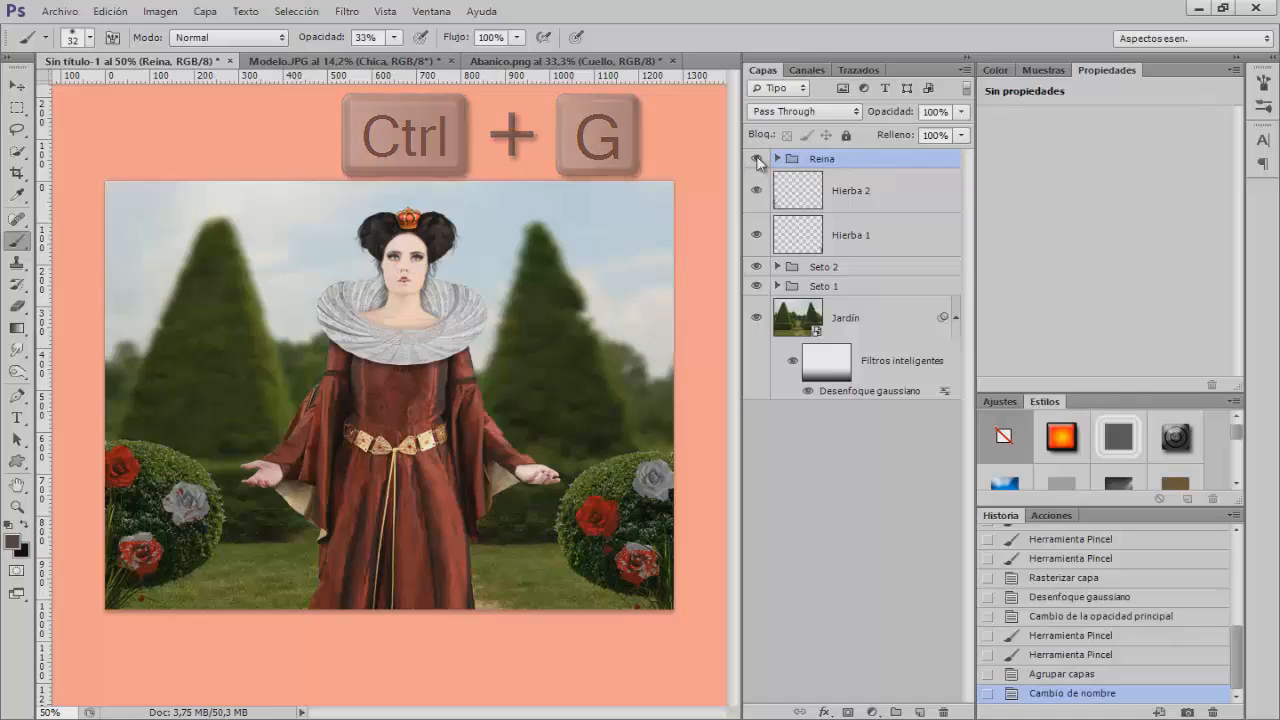
Give the Reina group a red (Rojo) colour label and hide the group
right_click(757, 161)
click(800, 248)
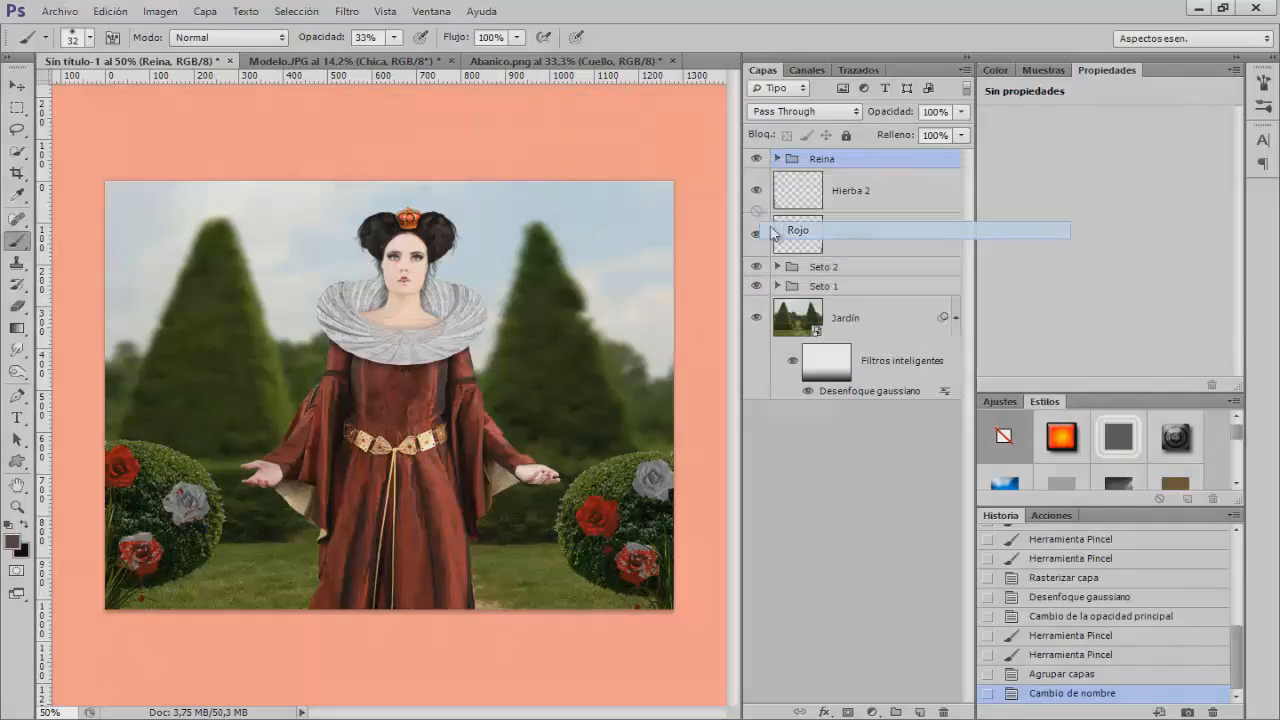
click(758, 160)
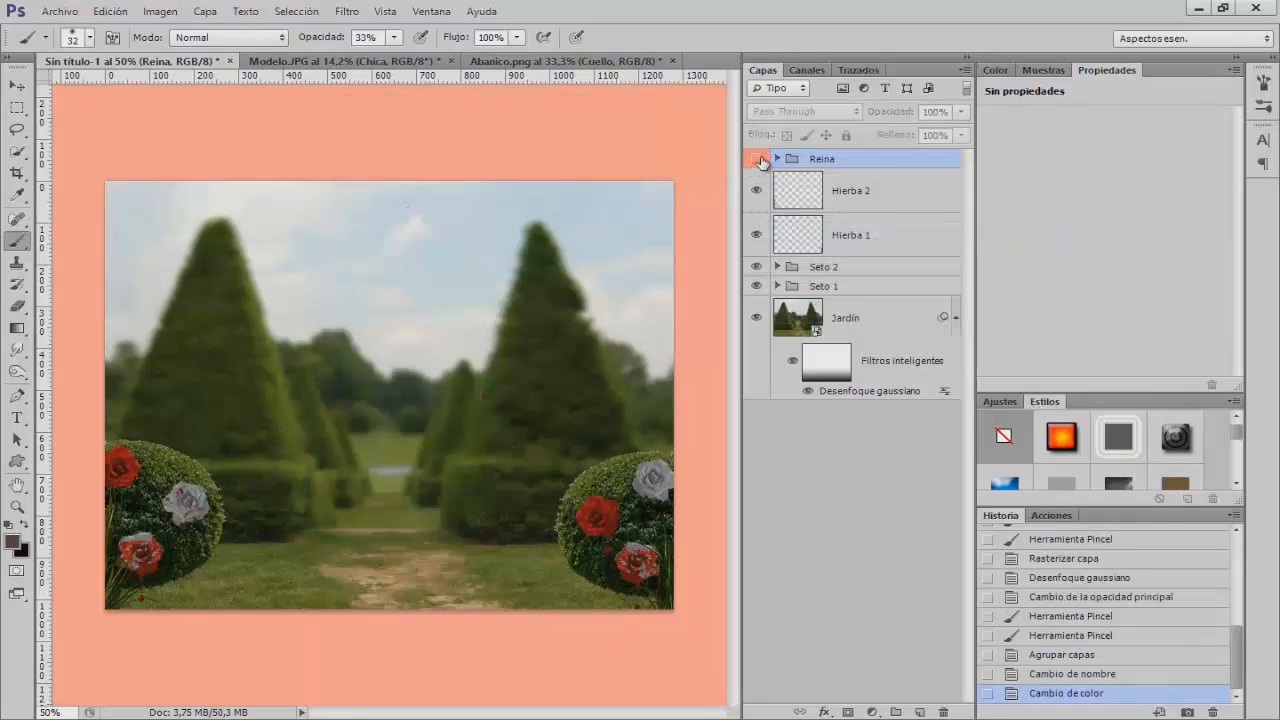
Show the Reina group and place Corazones.png directly above the Jardín layer
click(757, 159)
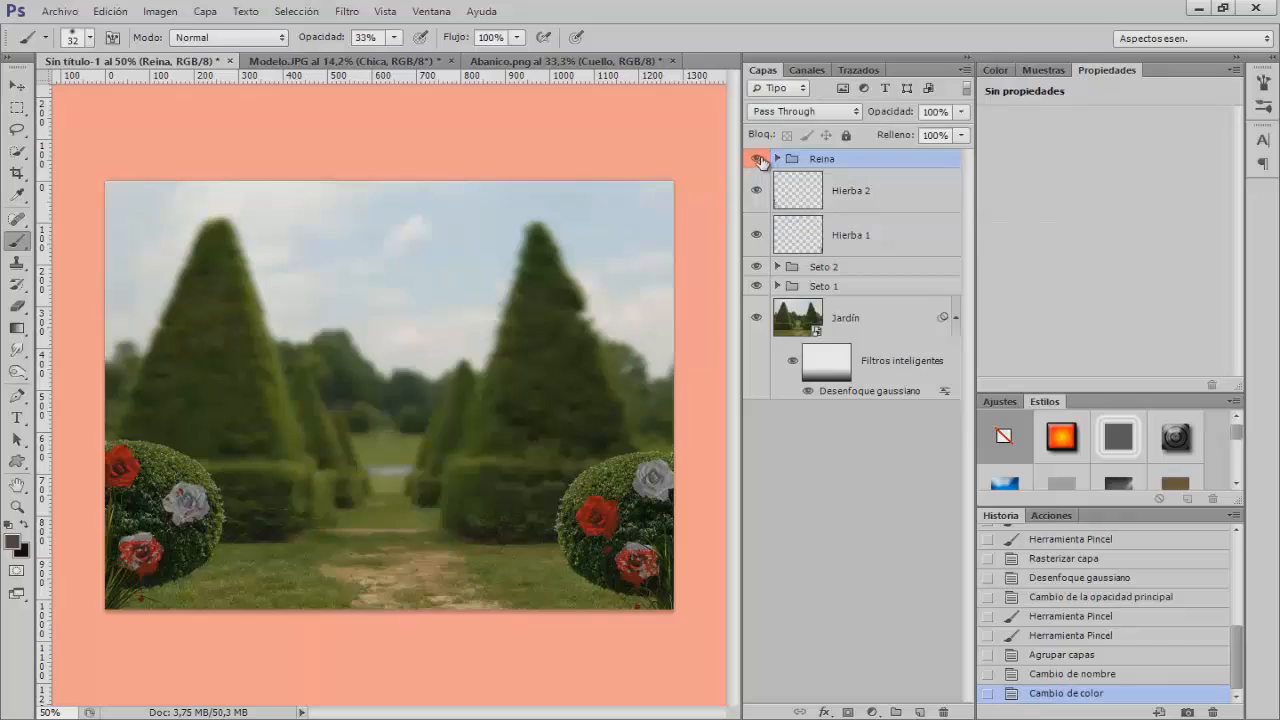
click(885, 197)
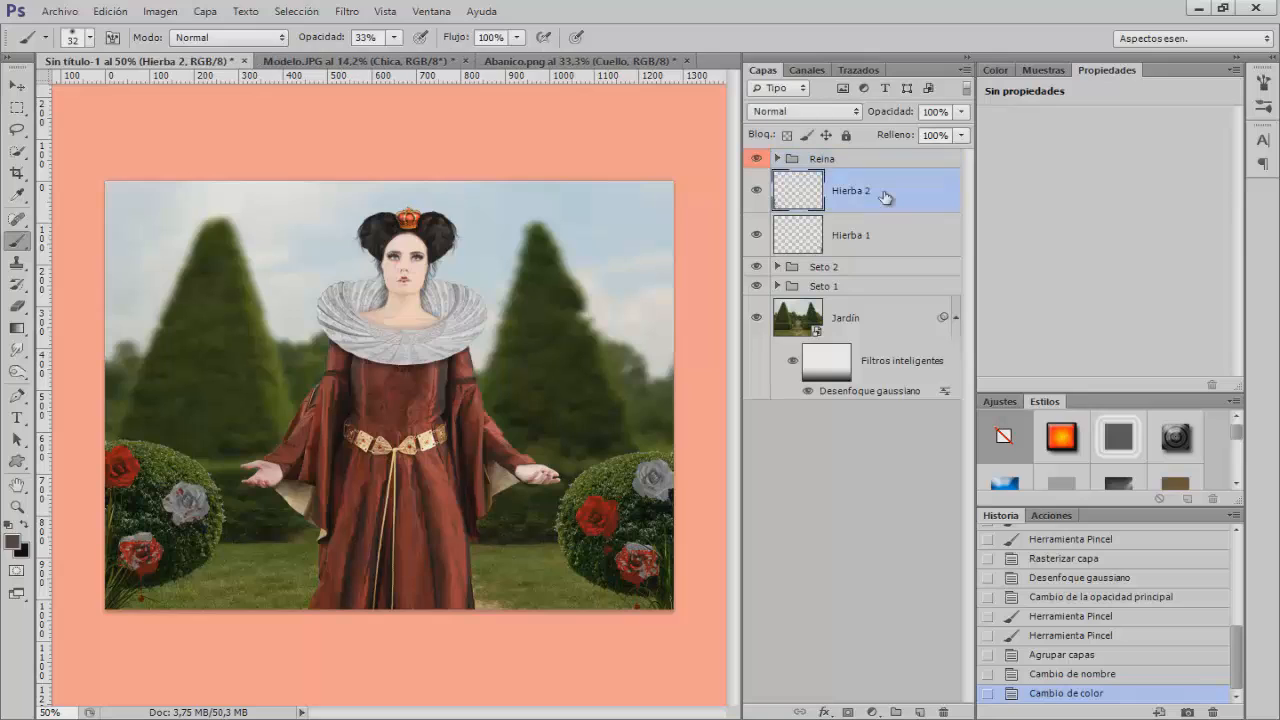
click(895, 326)
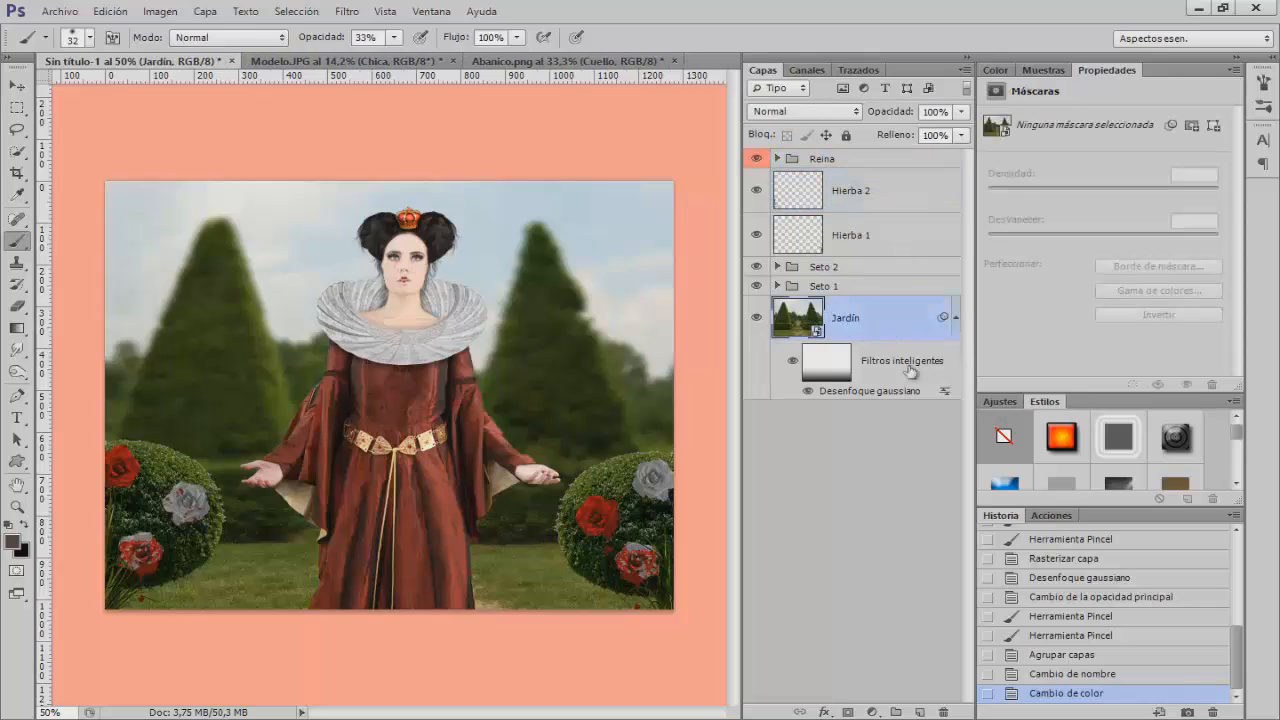
click(77, 16)
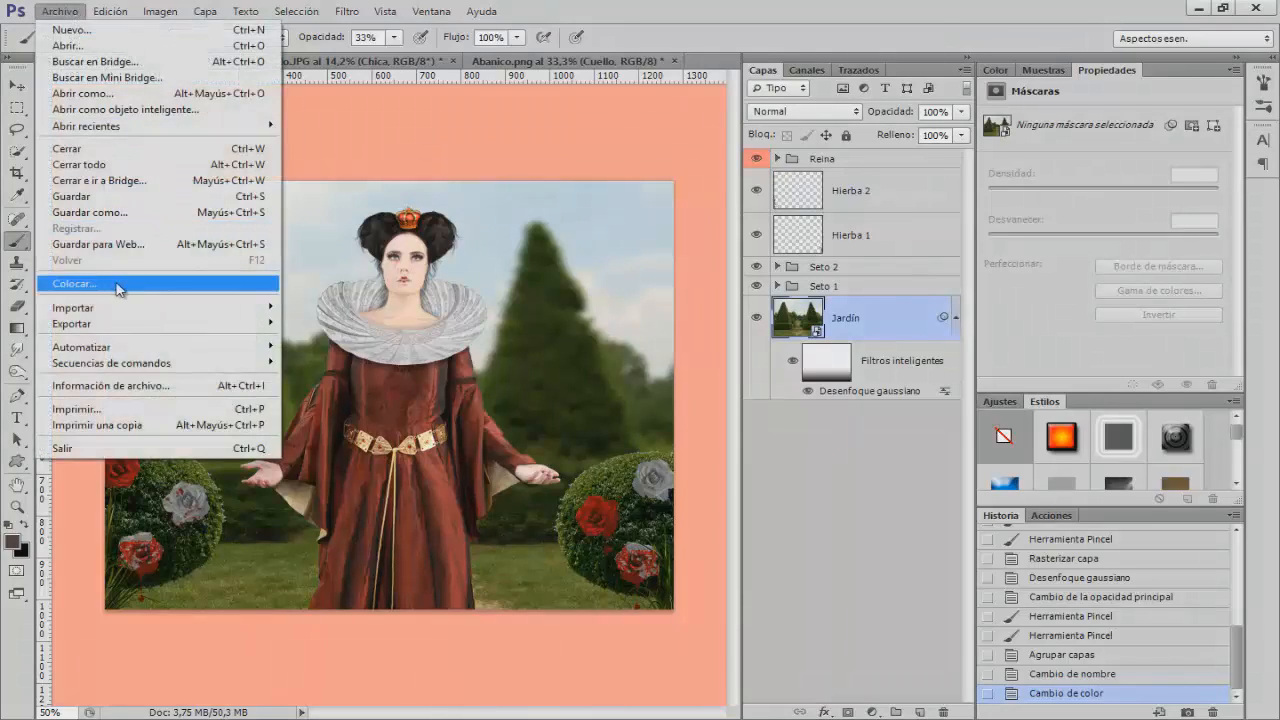
click(70, 283)
click(530, 375)
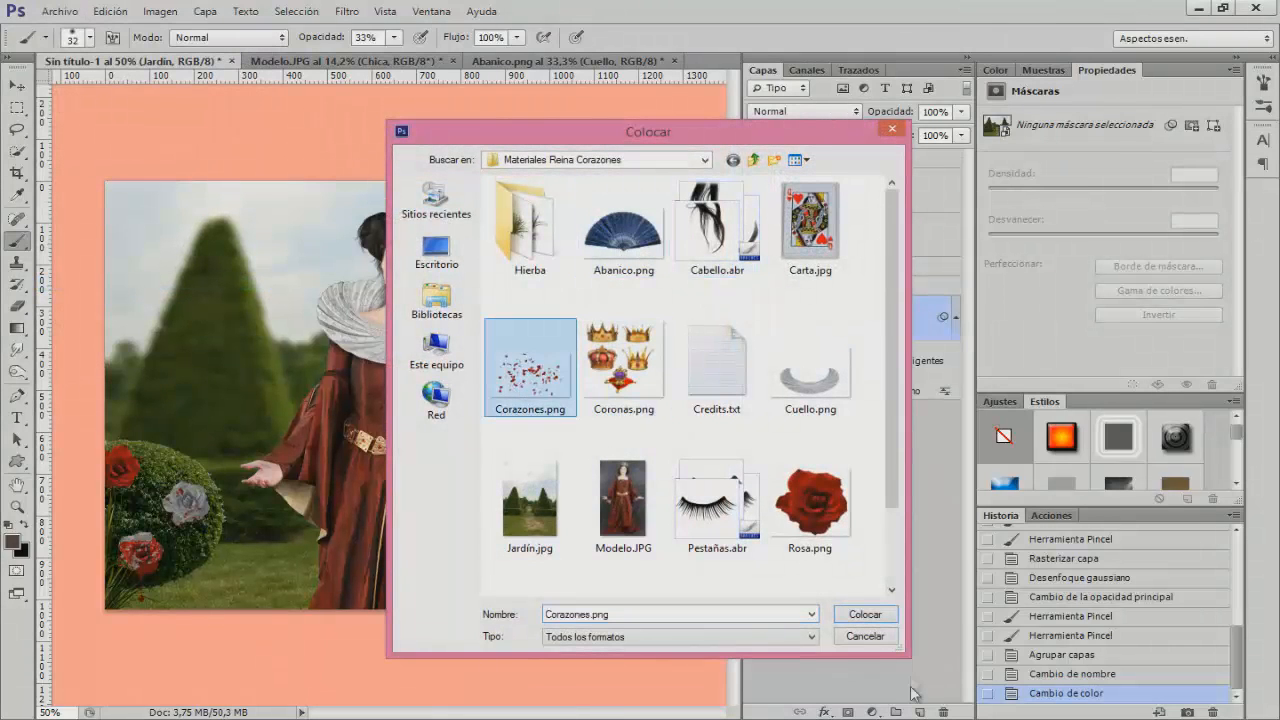
click(865, 616)
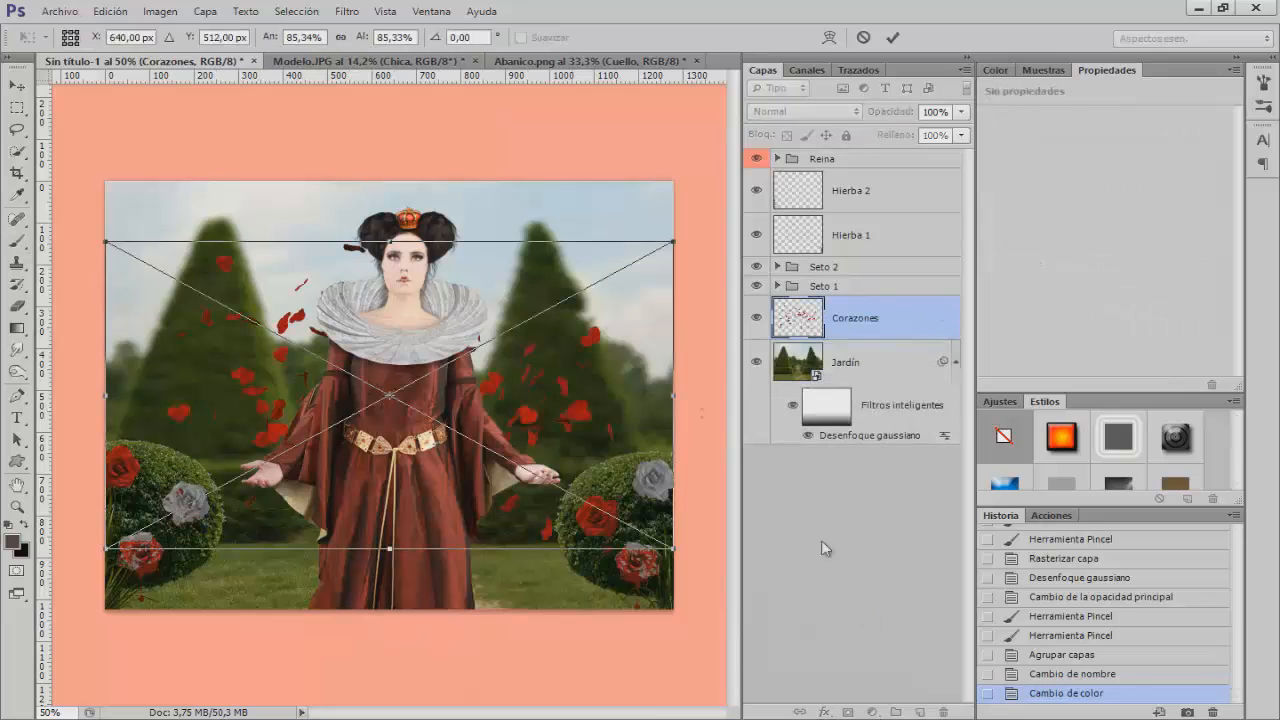
Scale the placed hearts to about 73% and position them in the upper part of the image, around the queen
drag(567, 410, 568, 366)
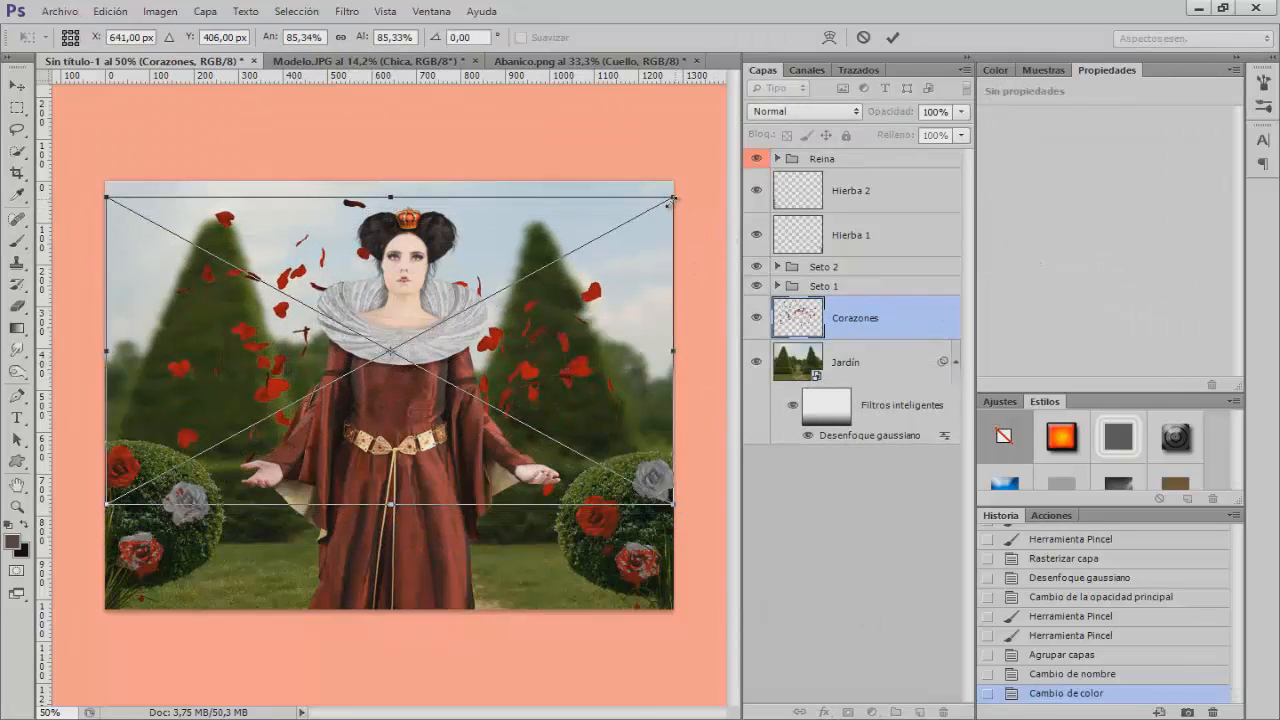
drag(673, 199, 633, 221)
mouse_move(547, 374)
mouse_down()
mouse_move(548, 349)
mouse_move(565, 352)
mouse_up()
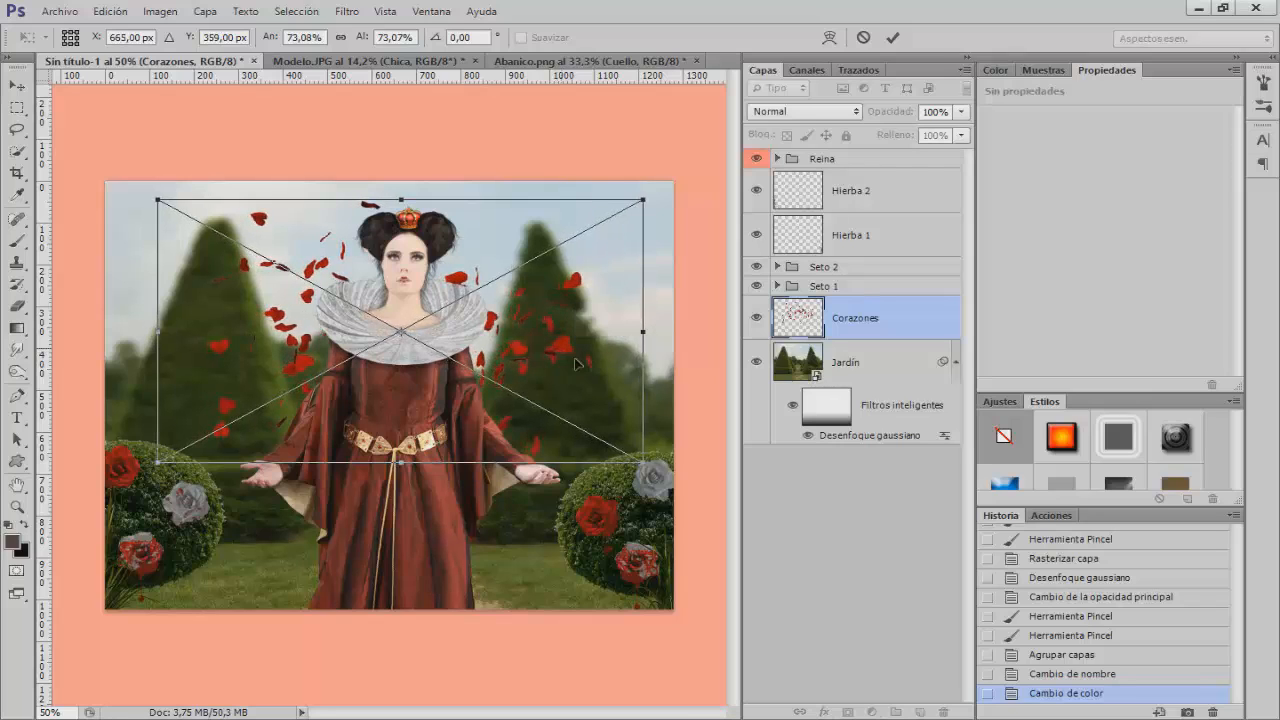
key(Return)
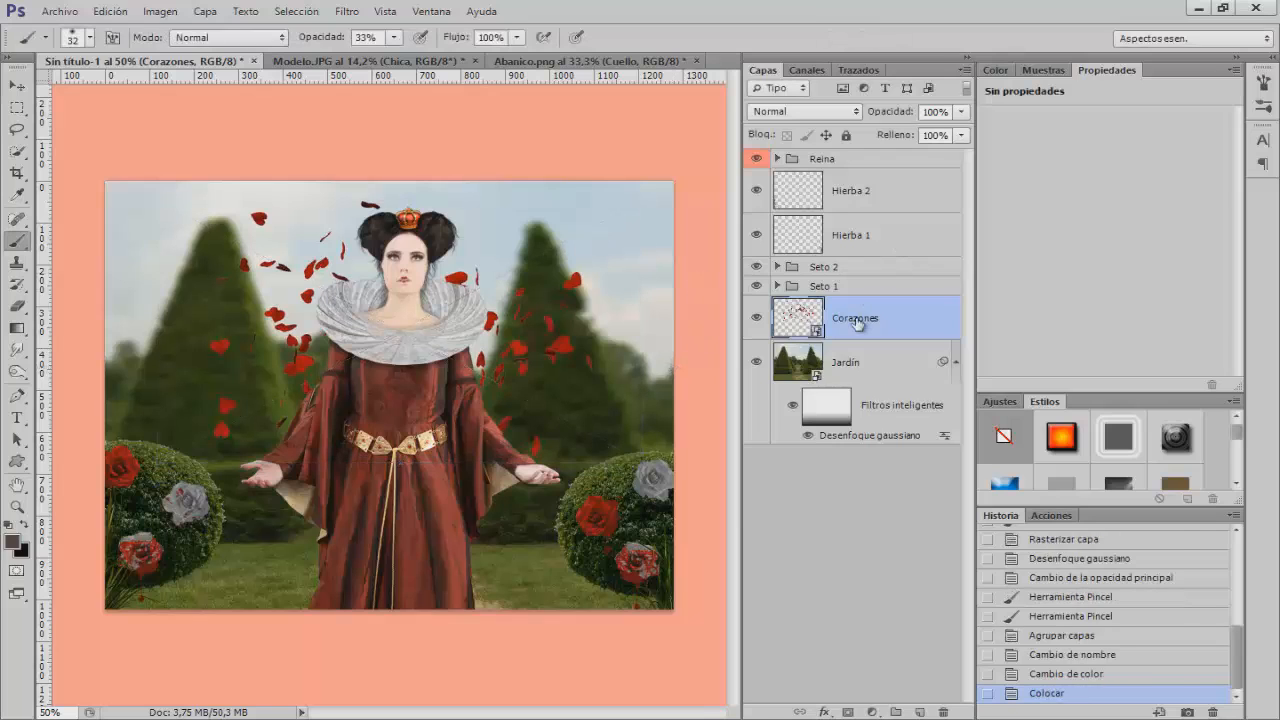
Rasterize the Corazones layer and erase the dark petal beside the queen's hair with a soft 43 px eraser
right_click(856, 322)
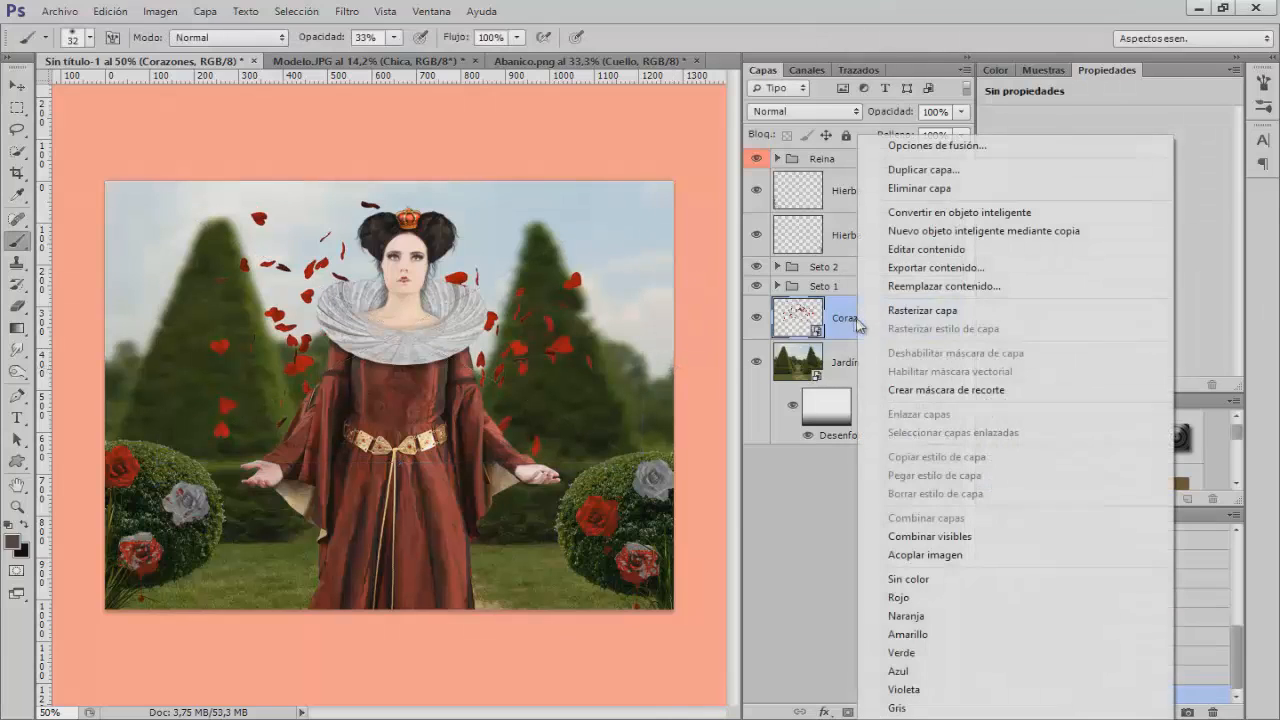
click(921, 311)
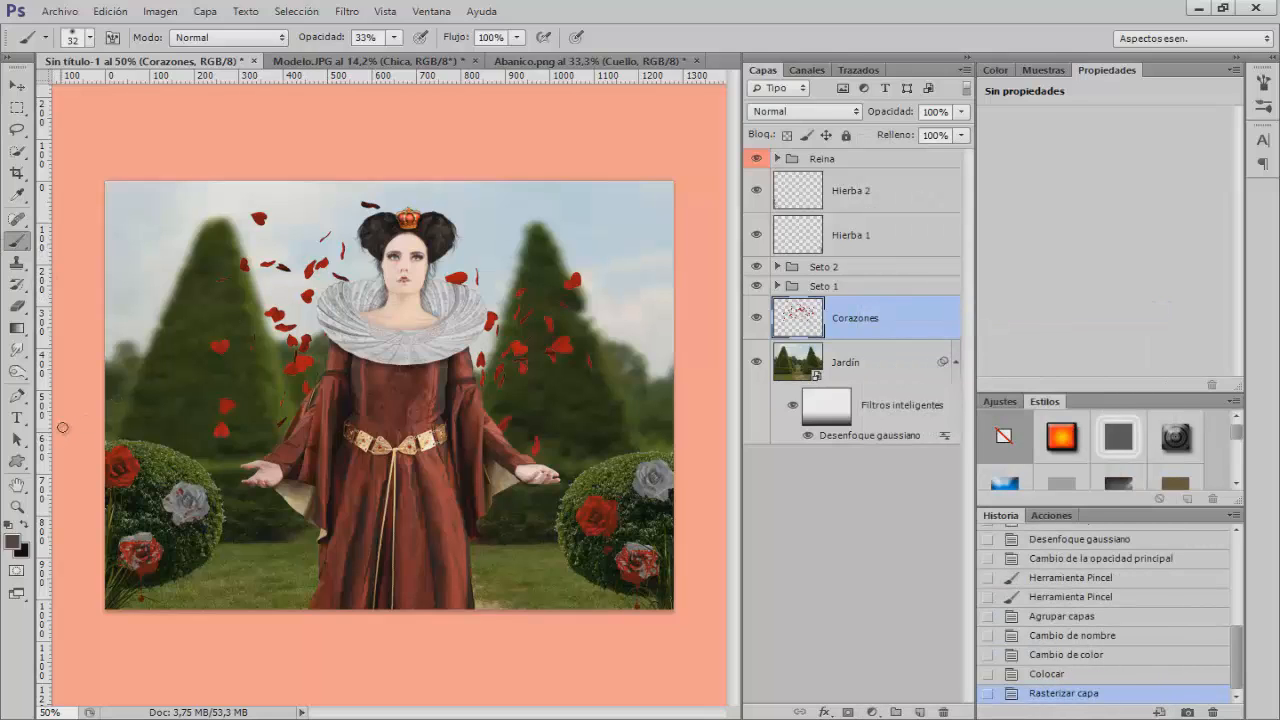
key(e)
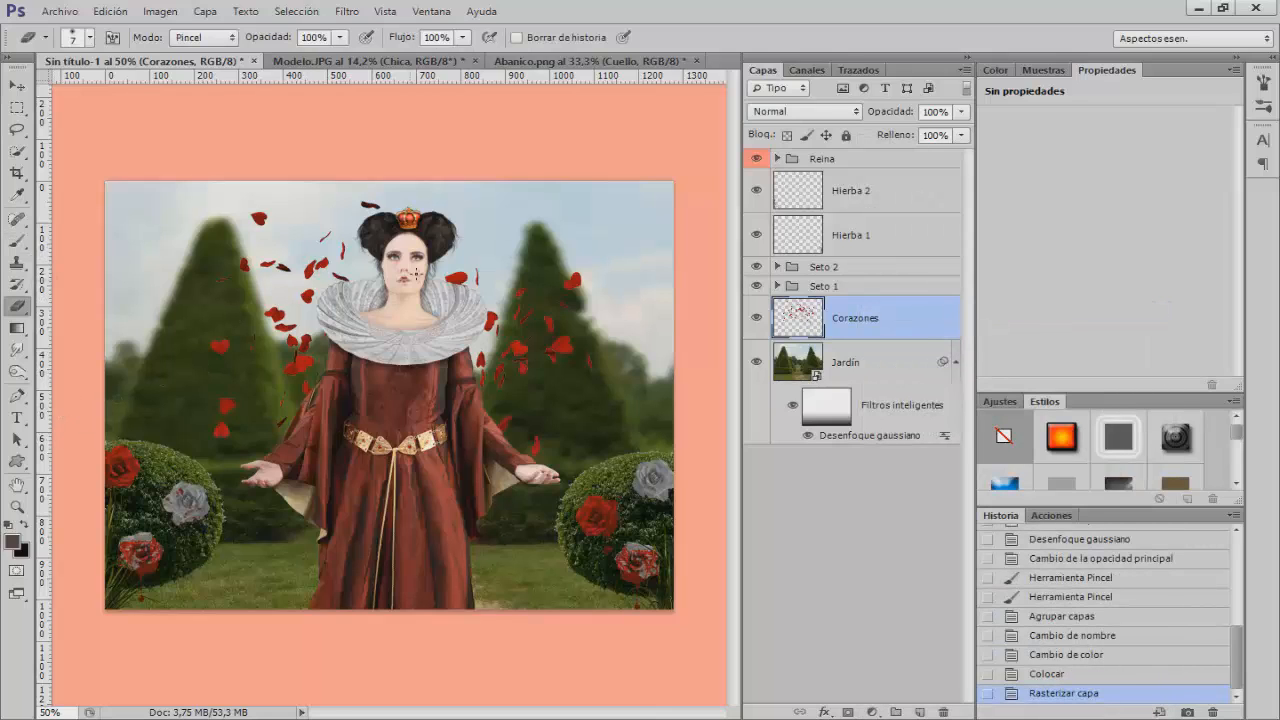
click(268, 46)
key(Return)
alt+right_click(338, 191)
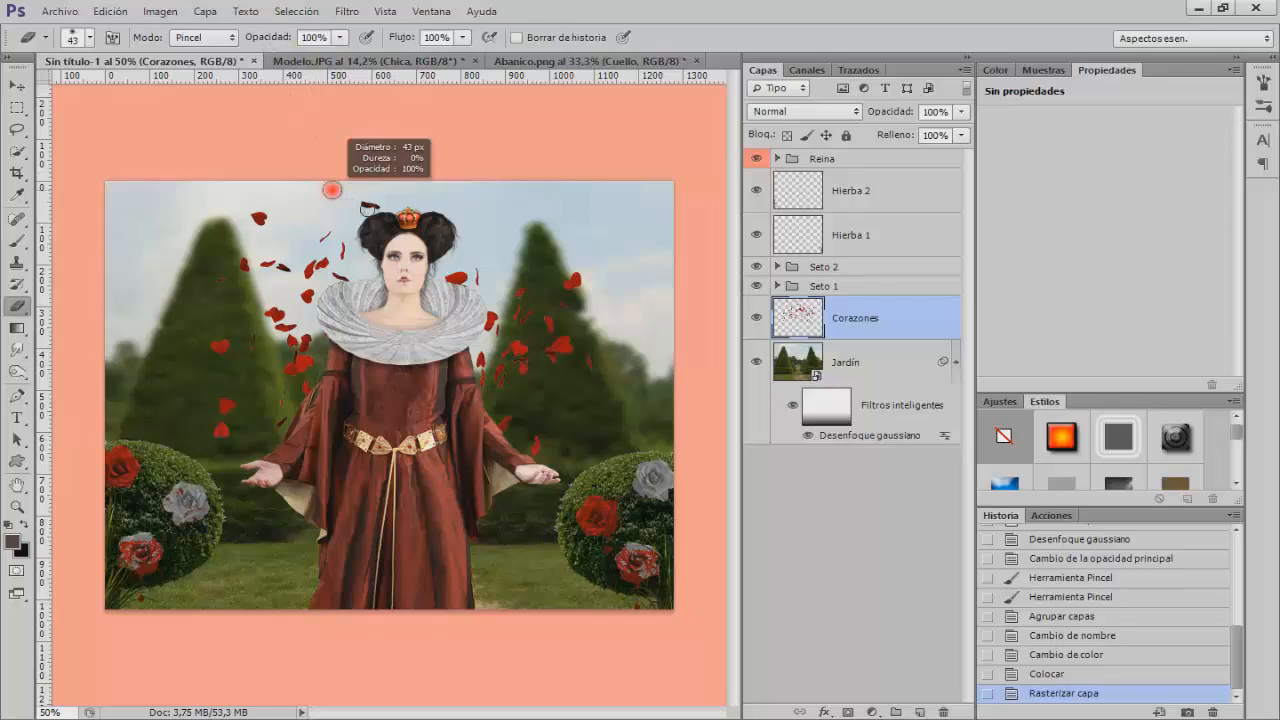
drag(382, 208, 342, 199)
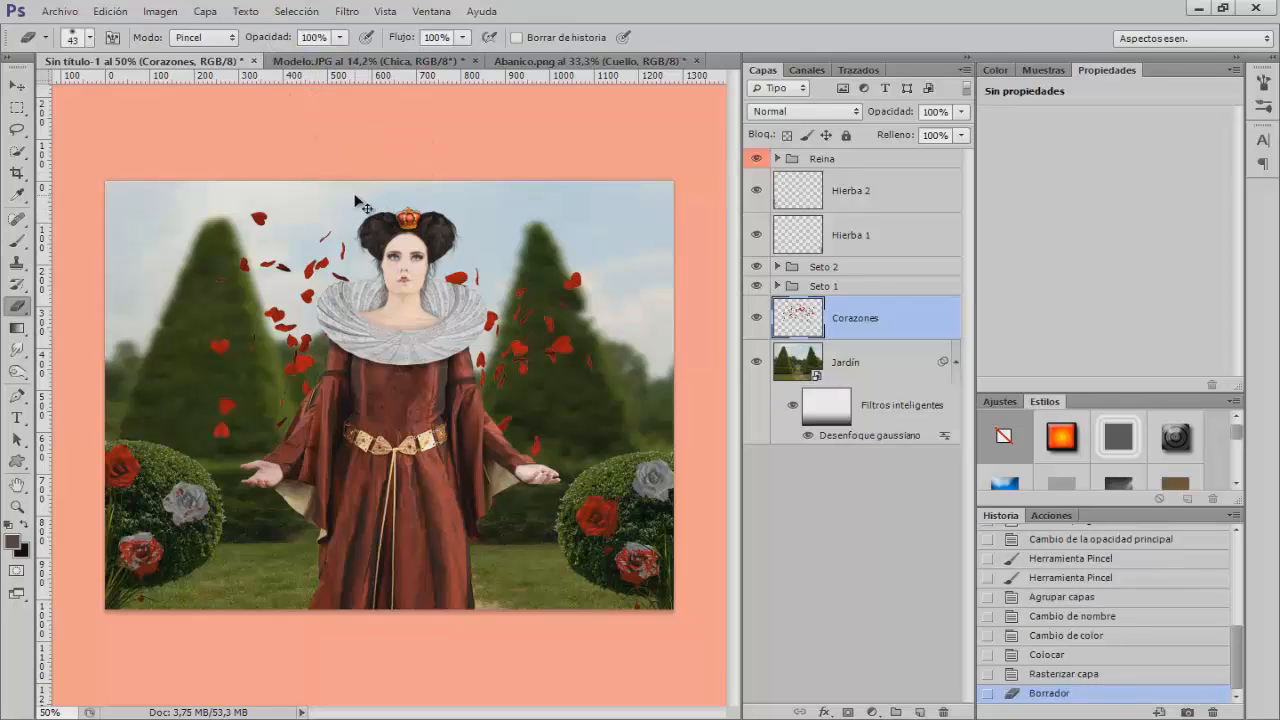
Erase the stray petals touching the queen's sleeve and collar, plus the heart at the tip of the tall left hedge
key(ctrl+plus)
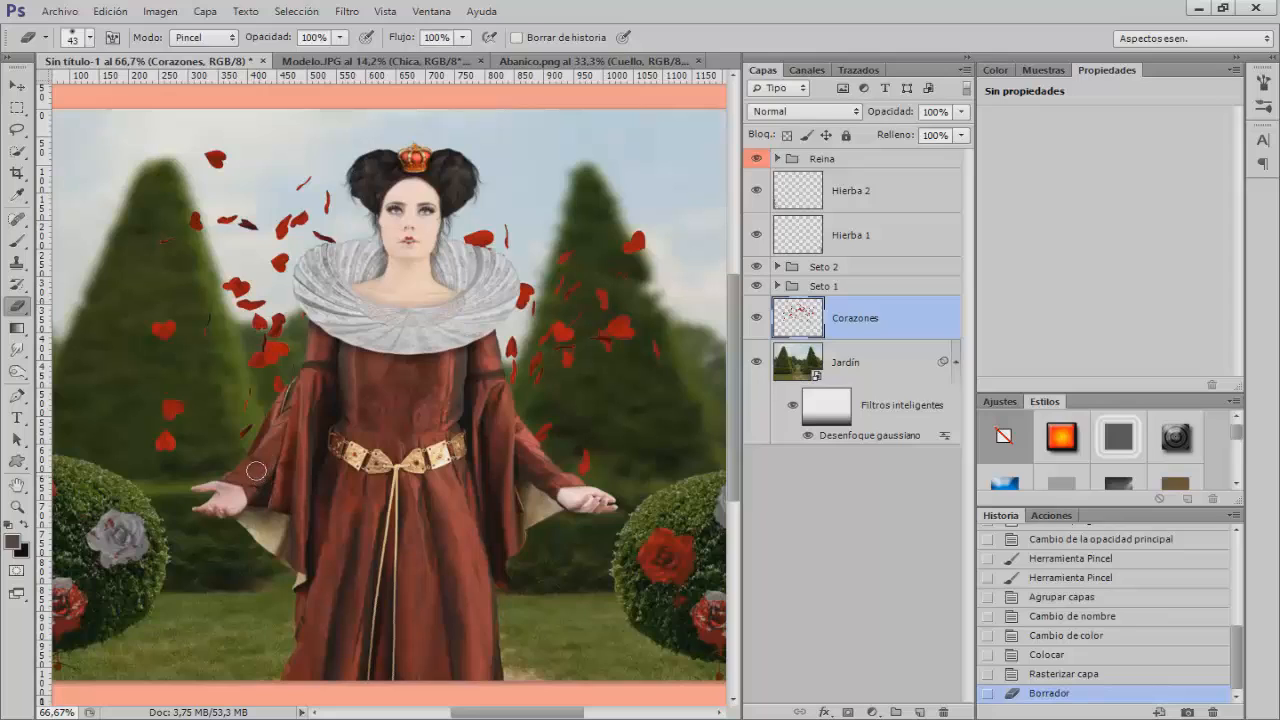
click(275, 436)
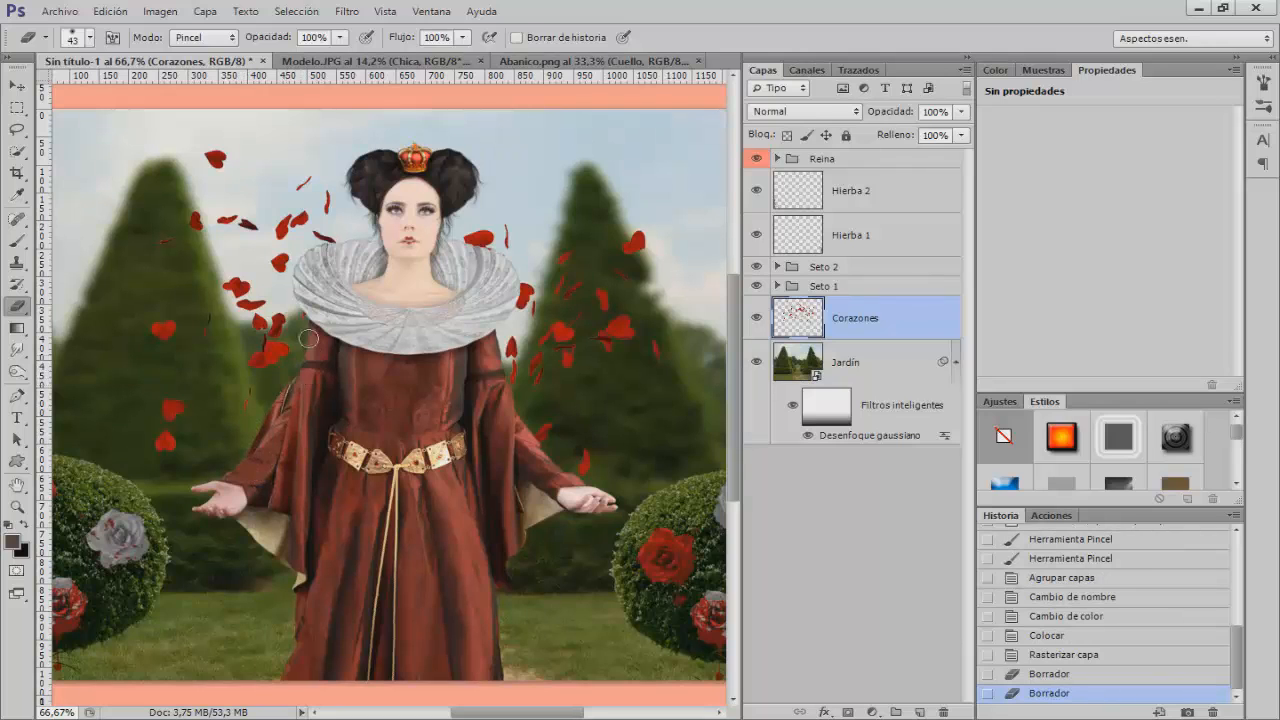
click(306, 328)
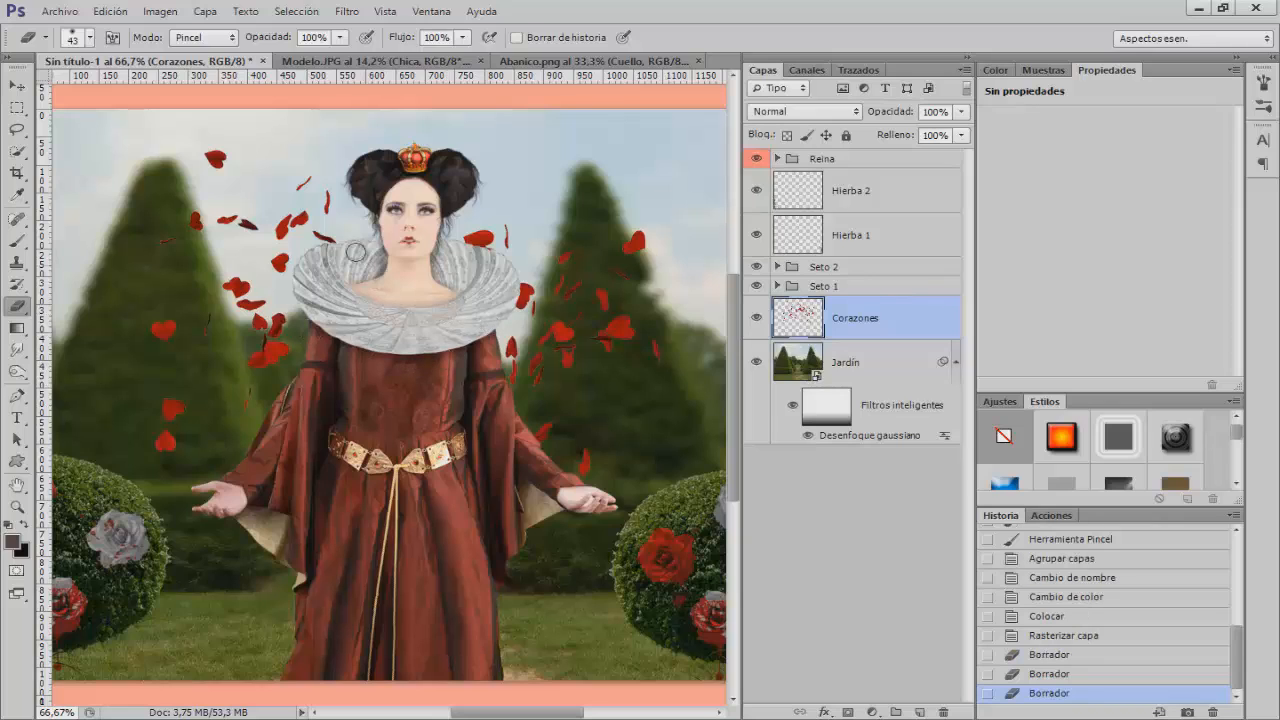
mouse_move(326, 238)
mouse_down()
mouse_move(305, 240)
mouse_move(322, 242)
mouse_up()
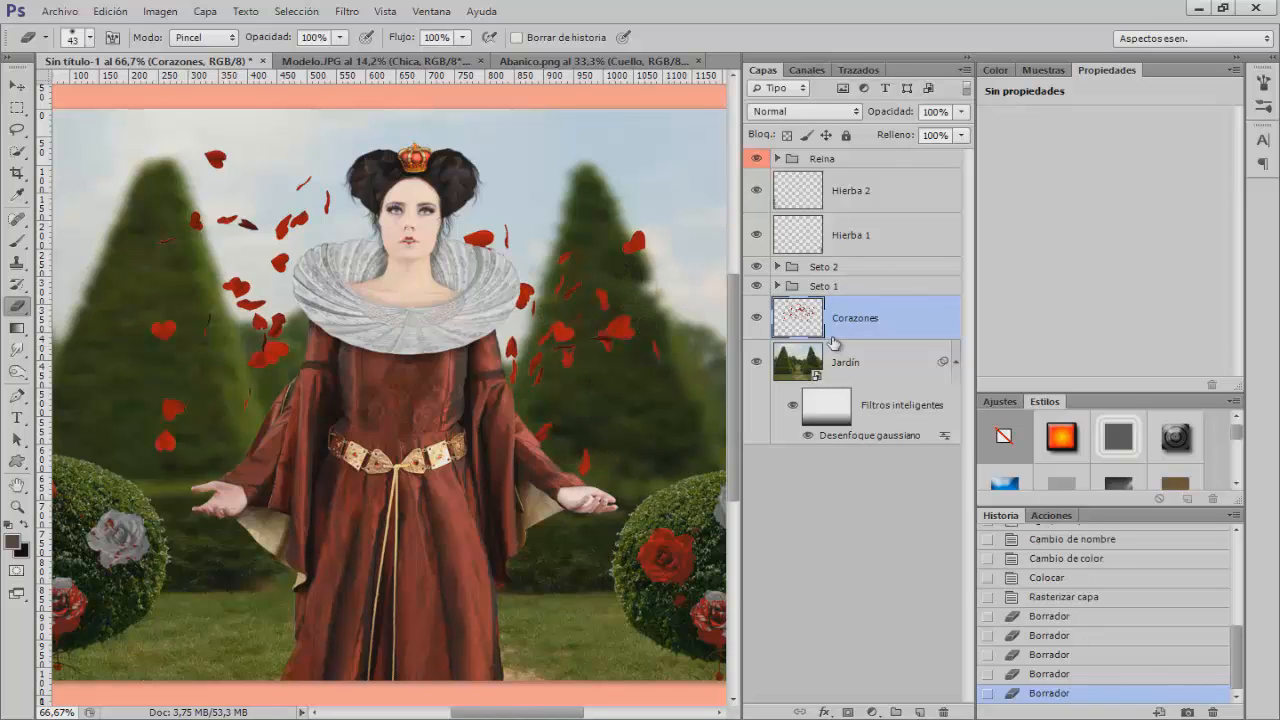
key(ctrl+minus)
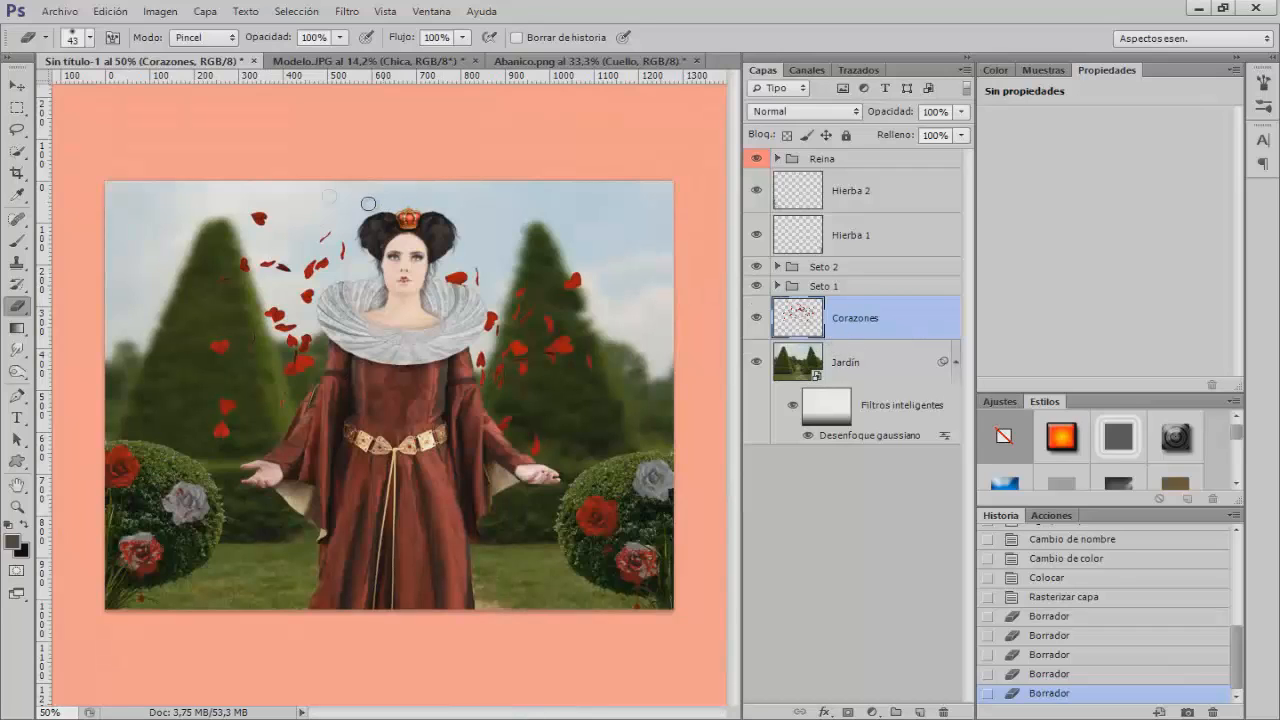
drag(254, 218, 244, 218)
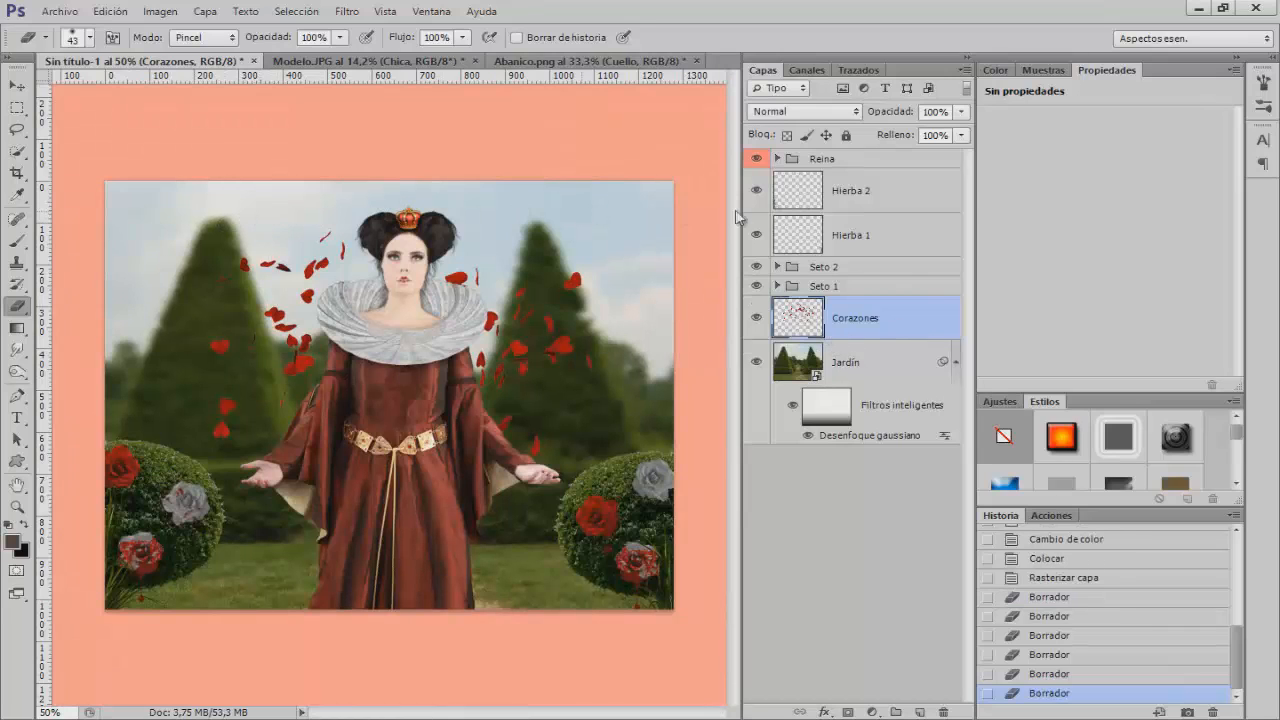
Duplicate the Corazones layer and apply a motion blur to the lower one with angle 0° and distance 47 pixels
key(ctrl+j)
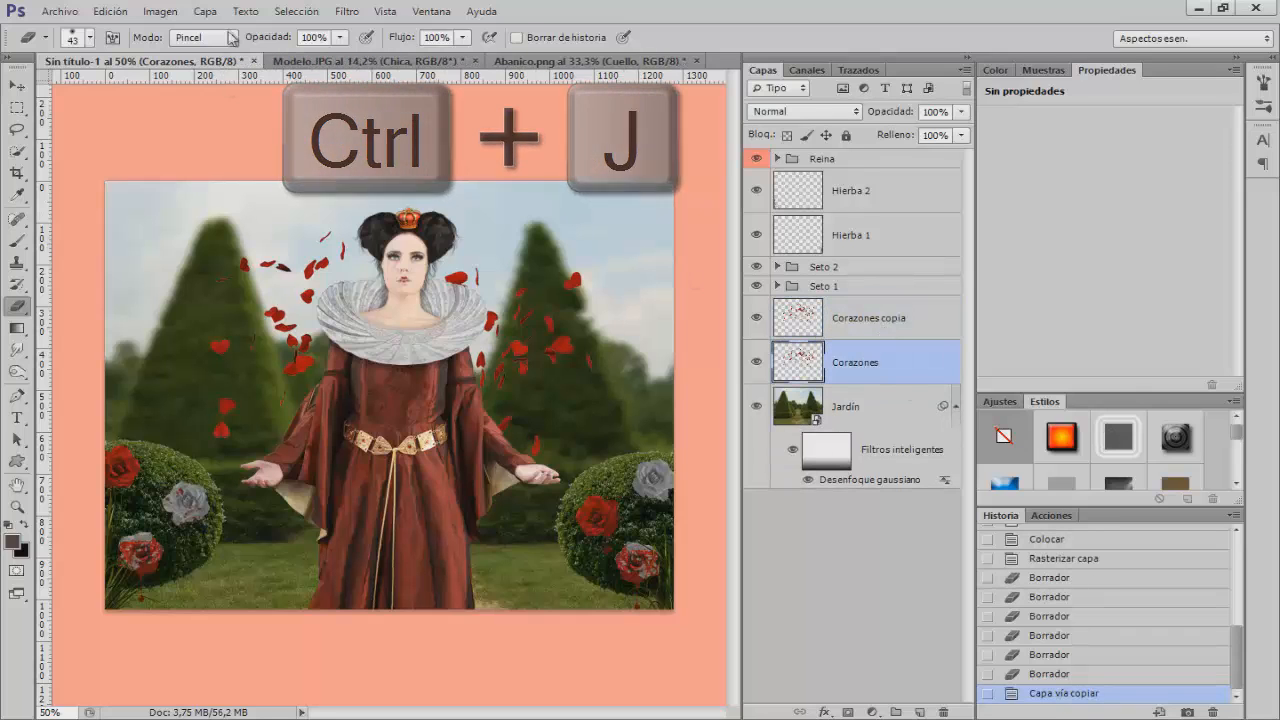
click(347, 11)
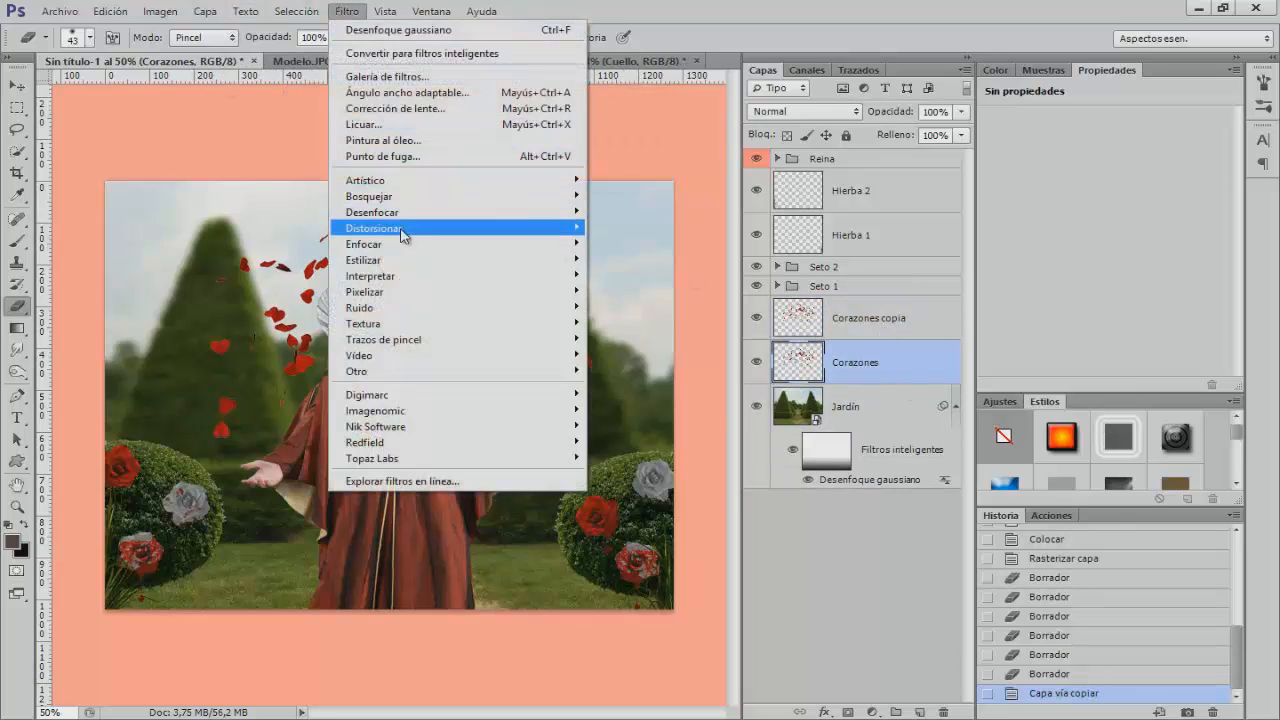
mouse_move(442, 216)
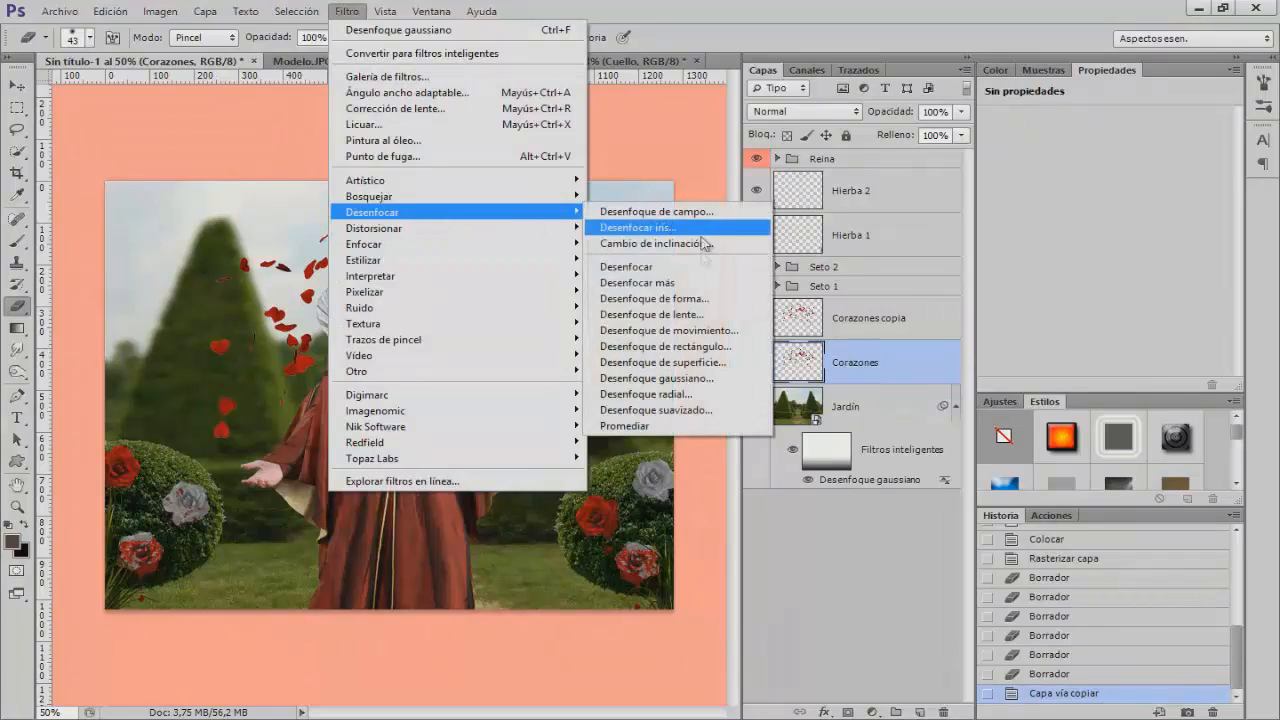
click(705, 331)
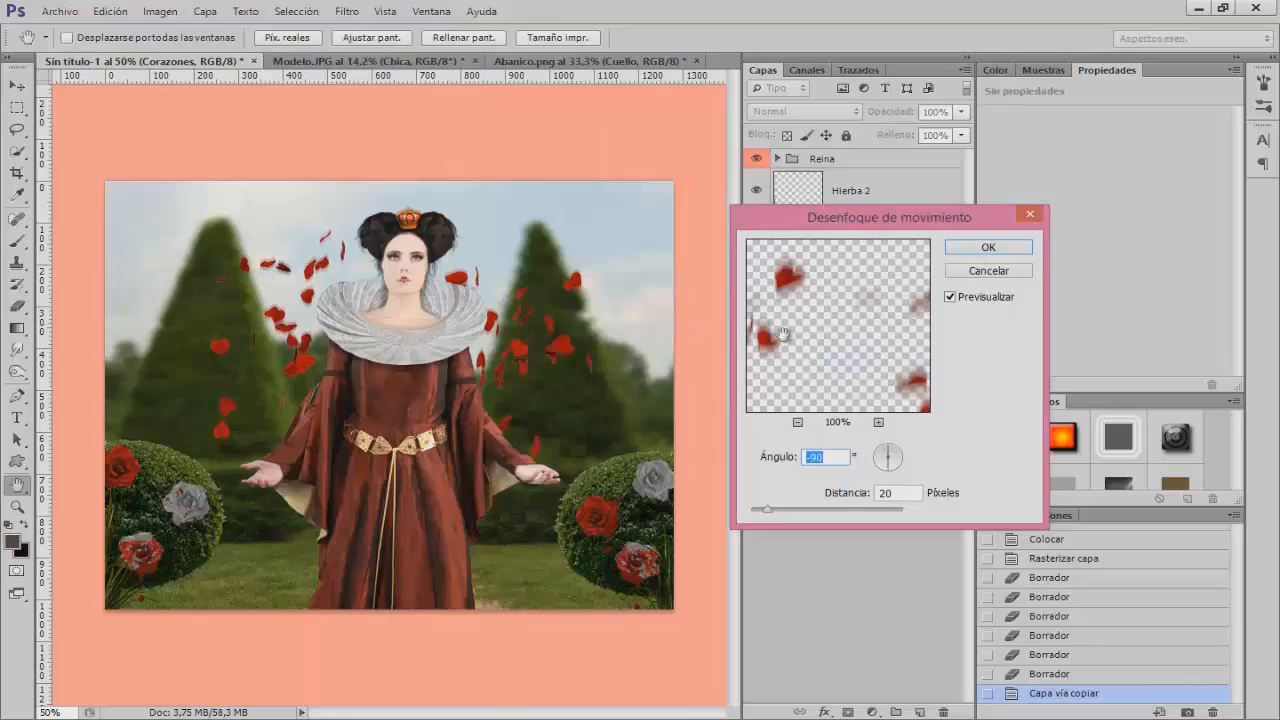
click(897, 456)
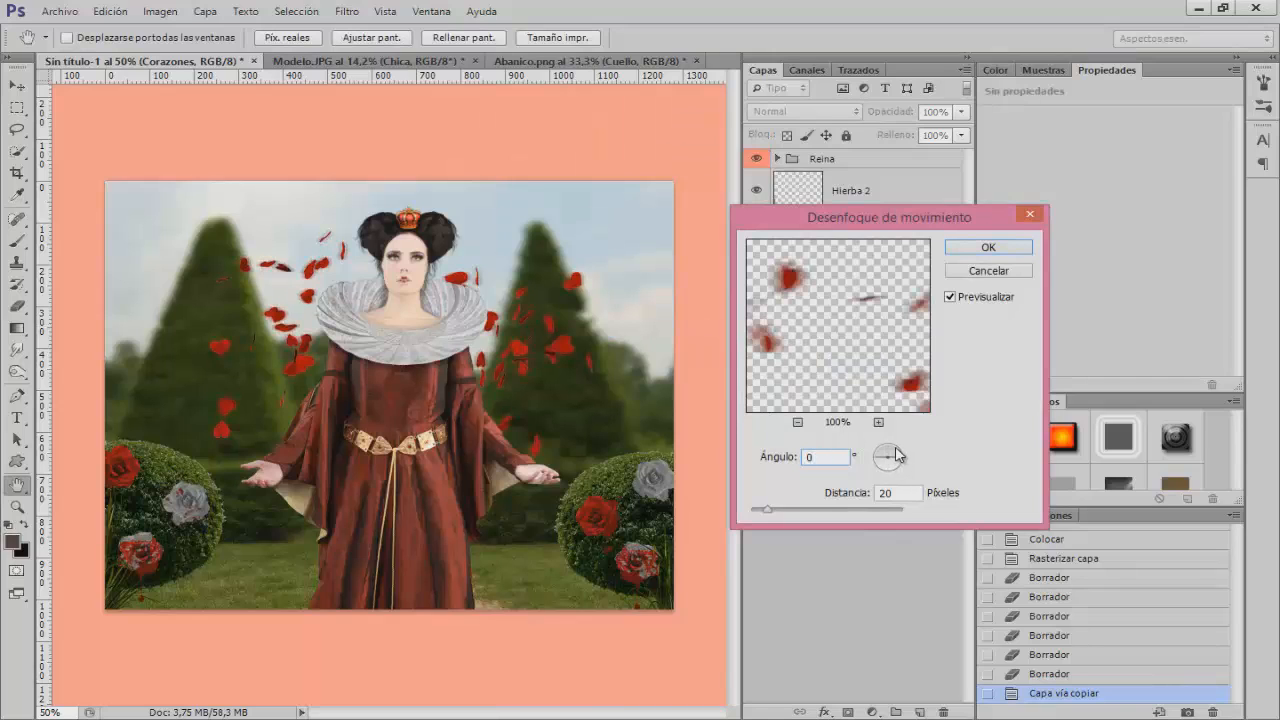
drag(768, 515, 793, 512)
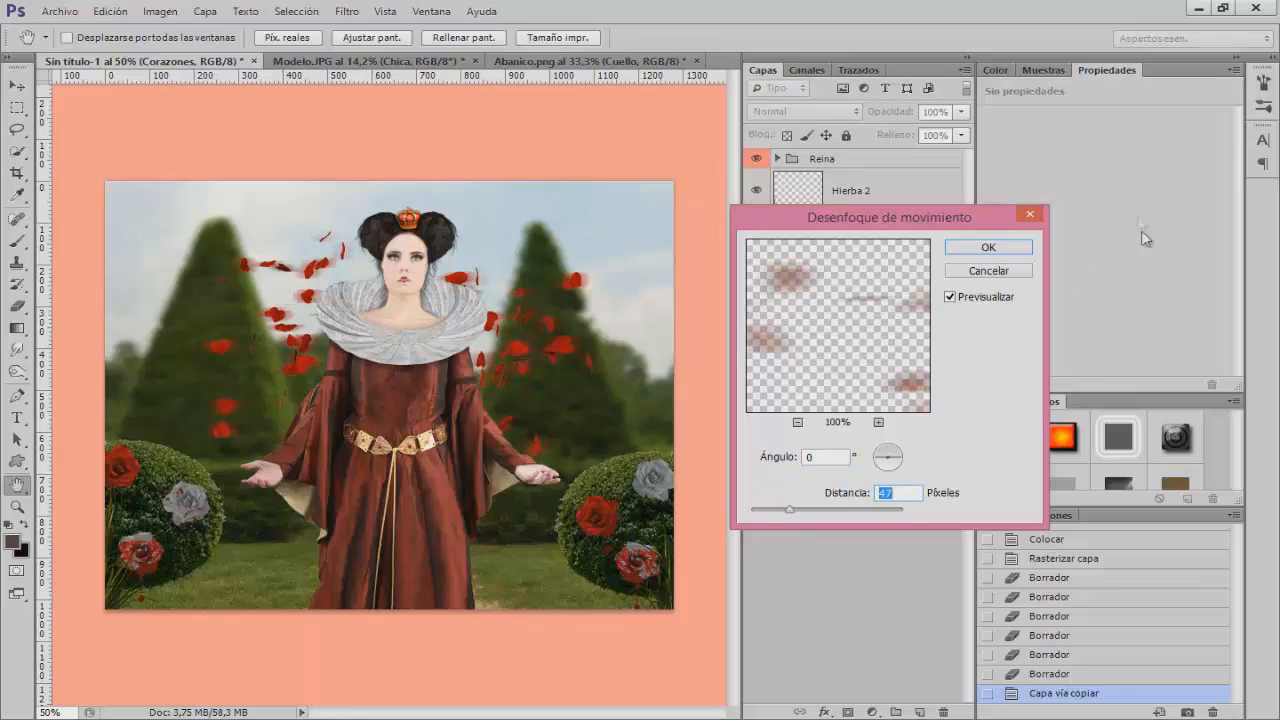
click(988, 248)
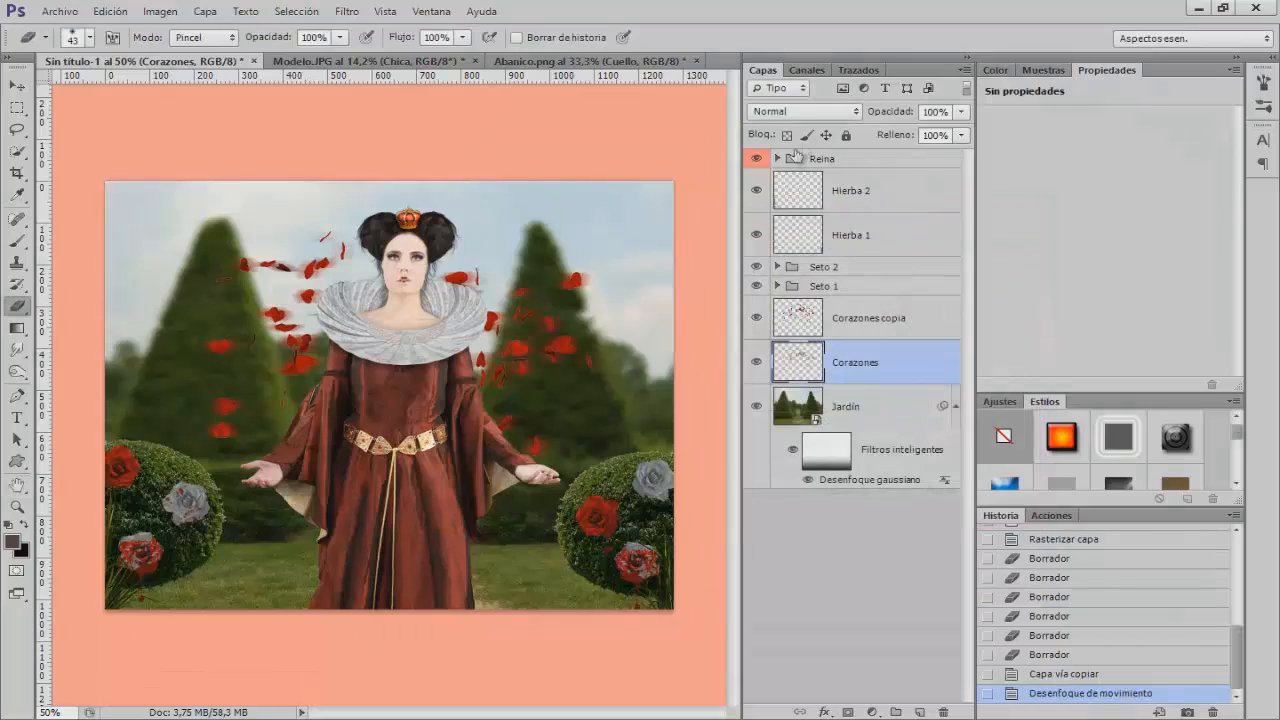
Set the blurred Corazones layer's blend mode to Trama and compare the image with the layer hidden and shown
click(805, 111)
click(796, 263)
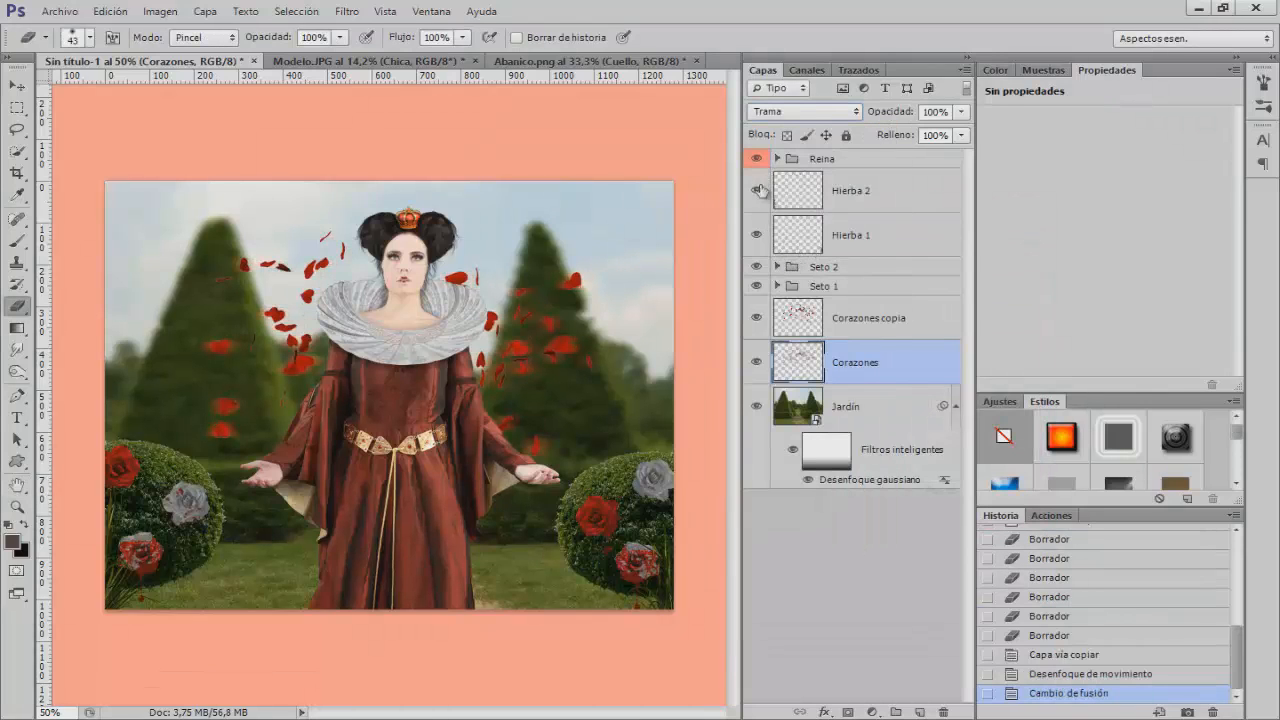
click(756, 366)
click(756, 366)
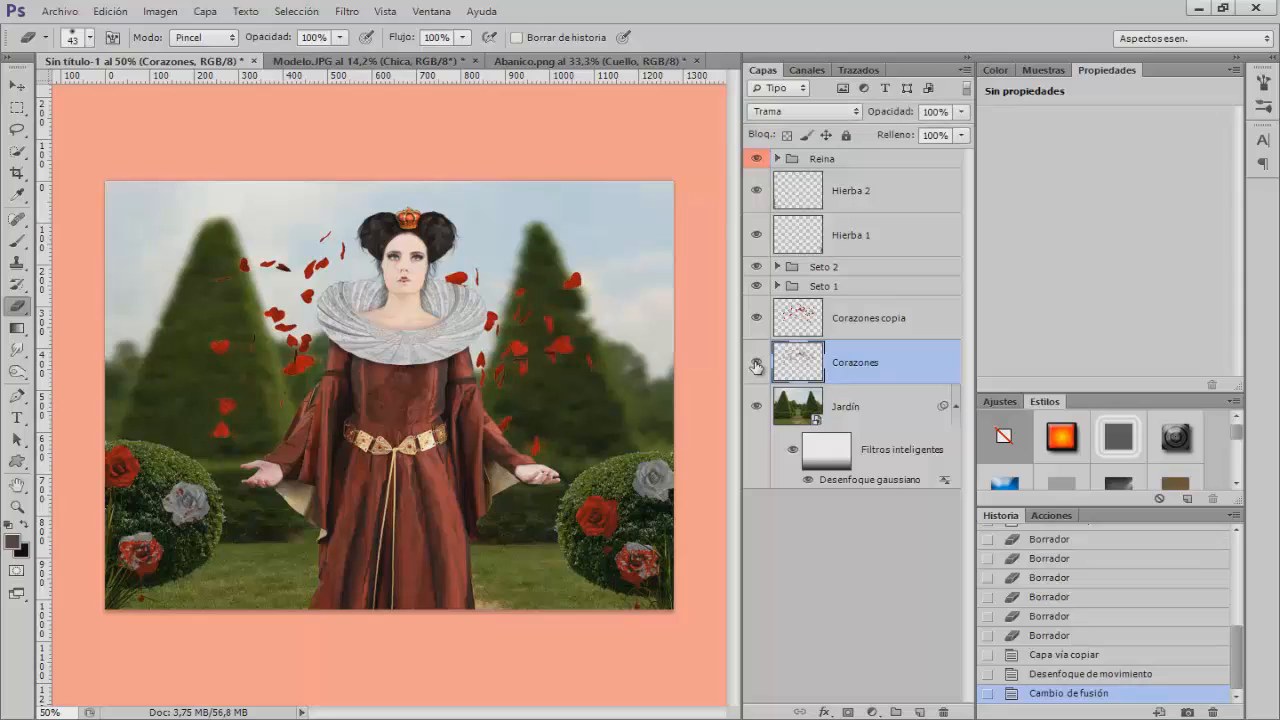
click(756, 366)
click(756, 366)
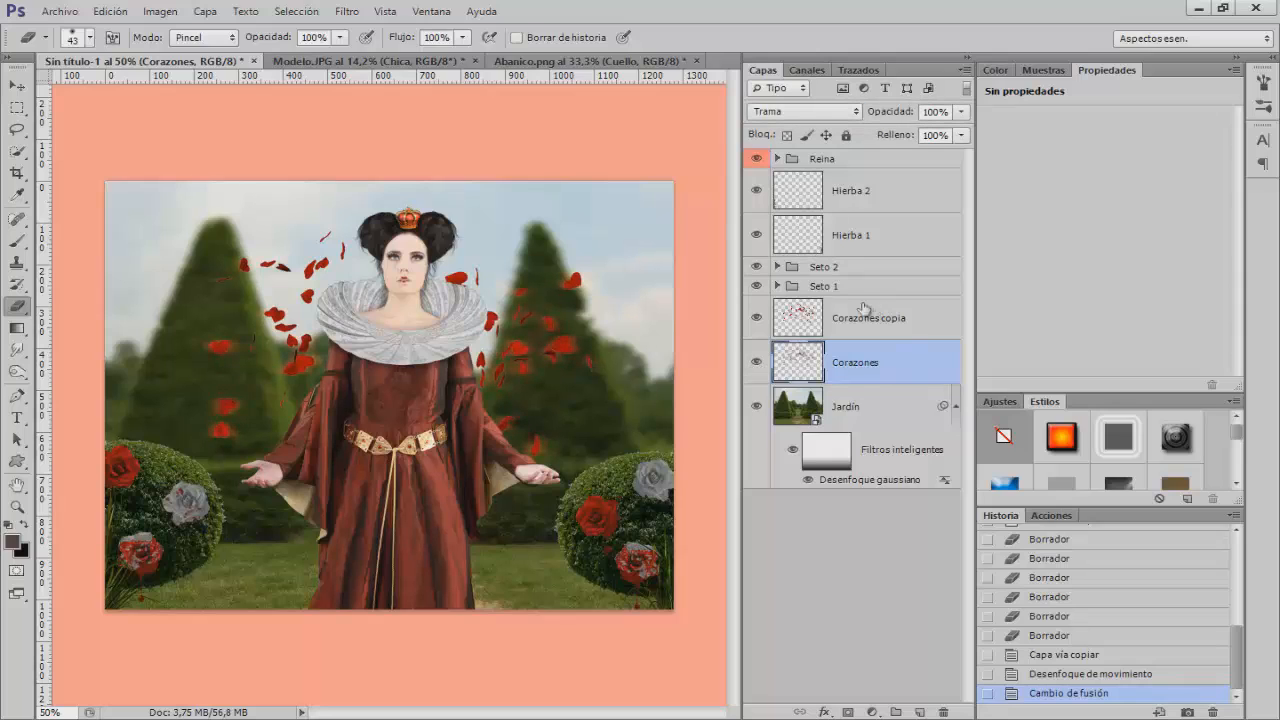
Create a new layer above Hierba 2, name it "Destello detrás" and give it the yellow (Amarillo) color label
click(866, 191)
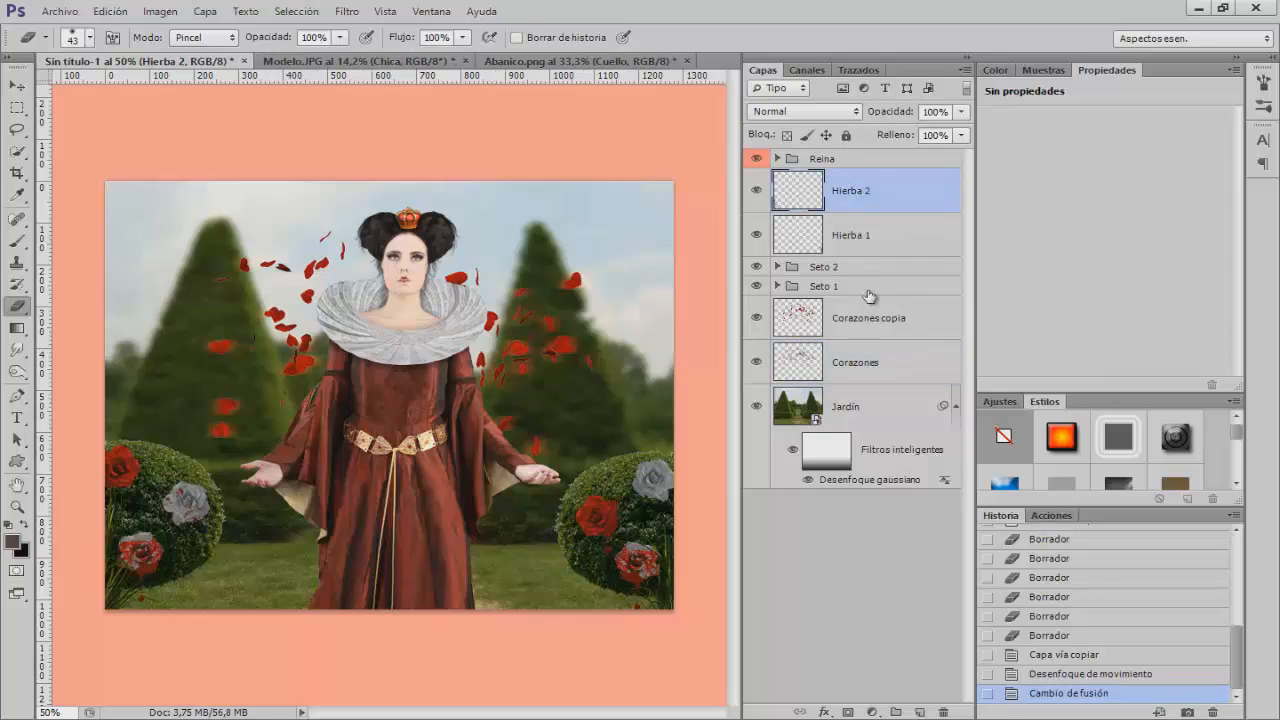
click(920, 712)
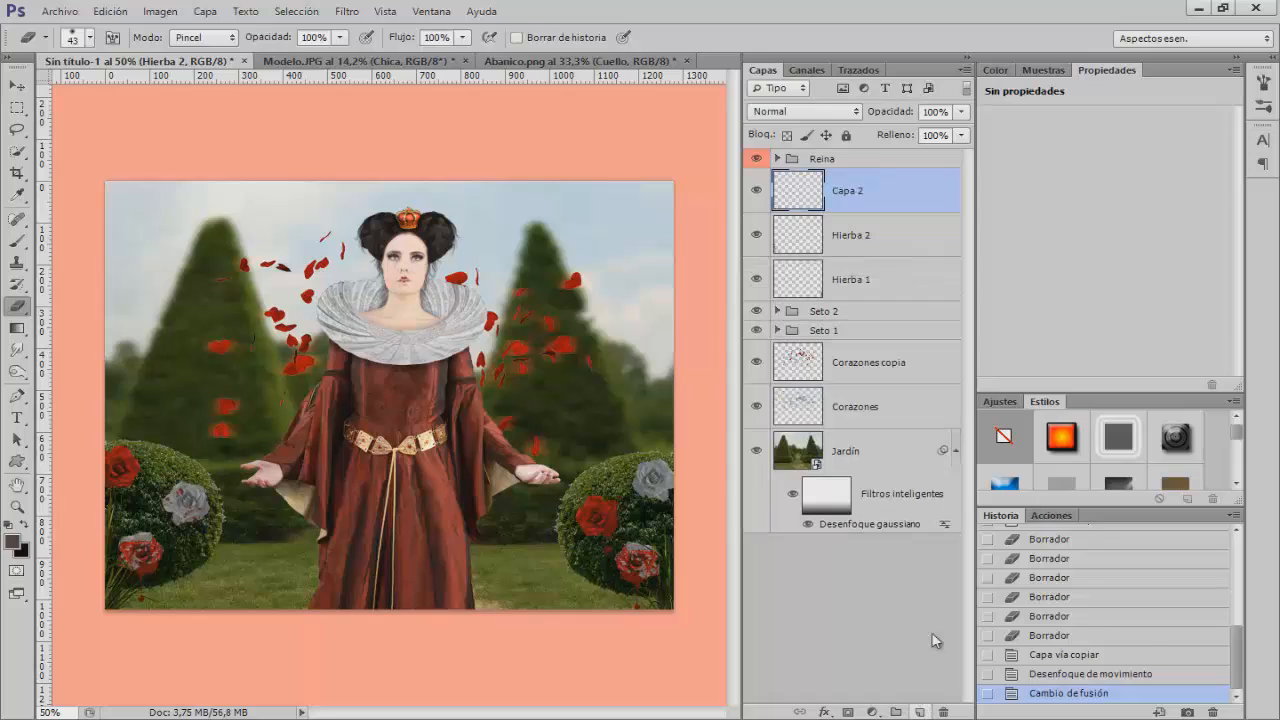
double_click(846, 191)
text(d)
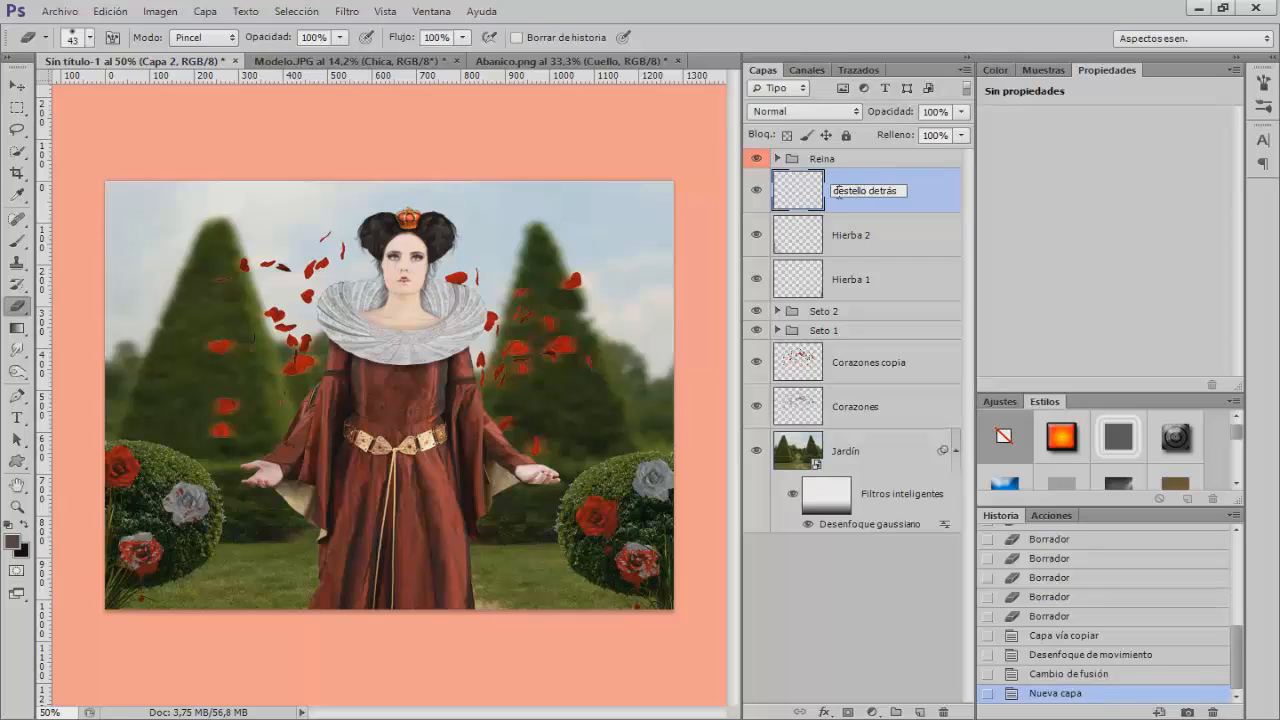
text(estello detrás)
key(Return)
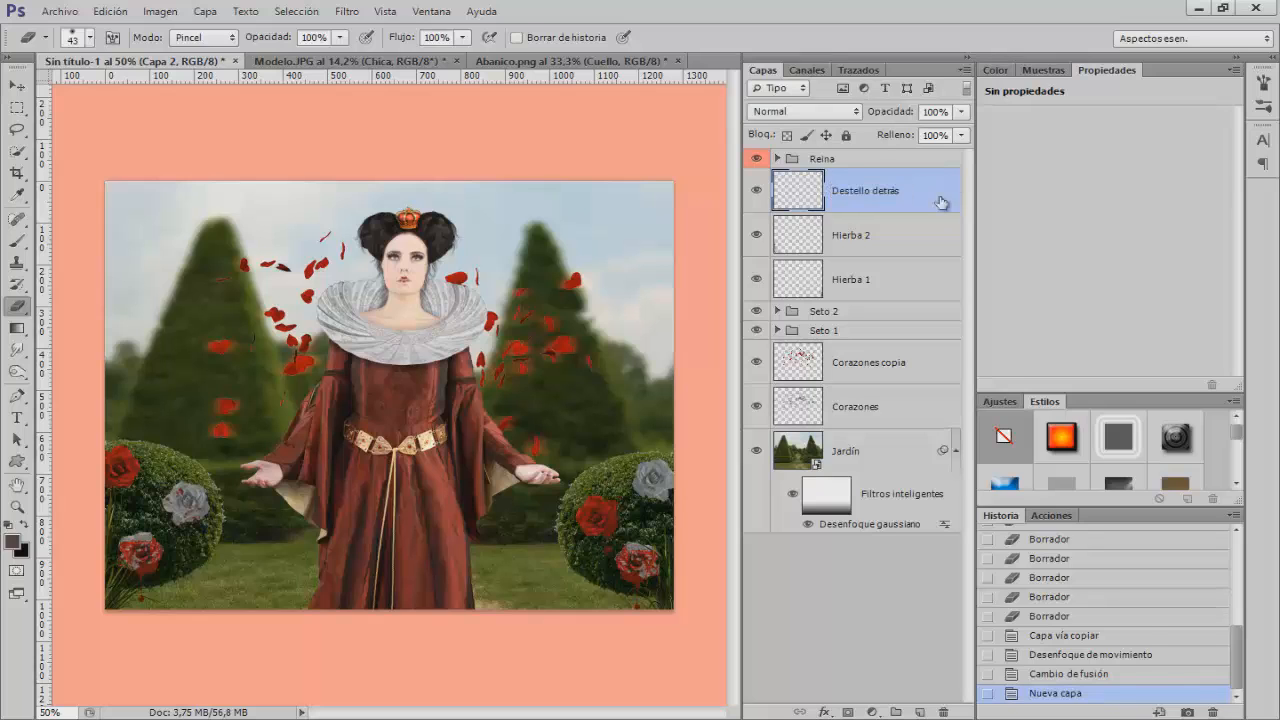
right_click(762, 200)
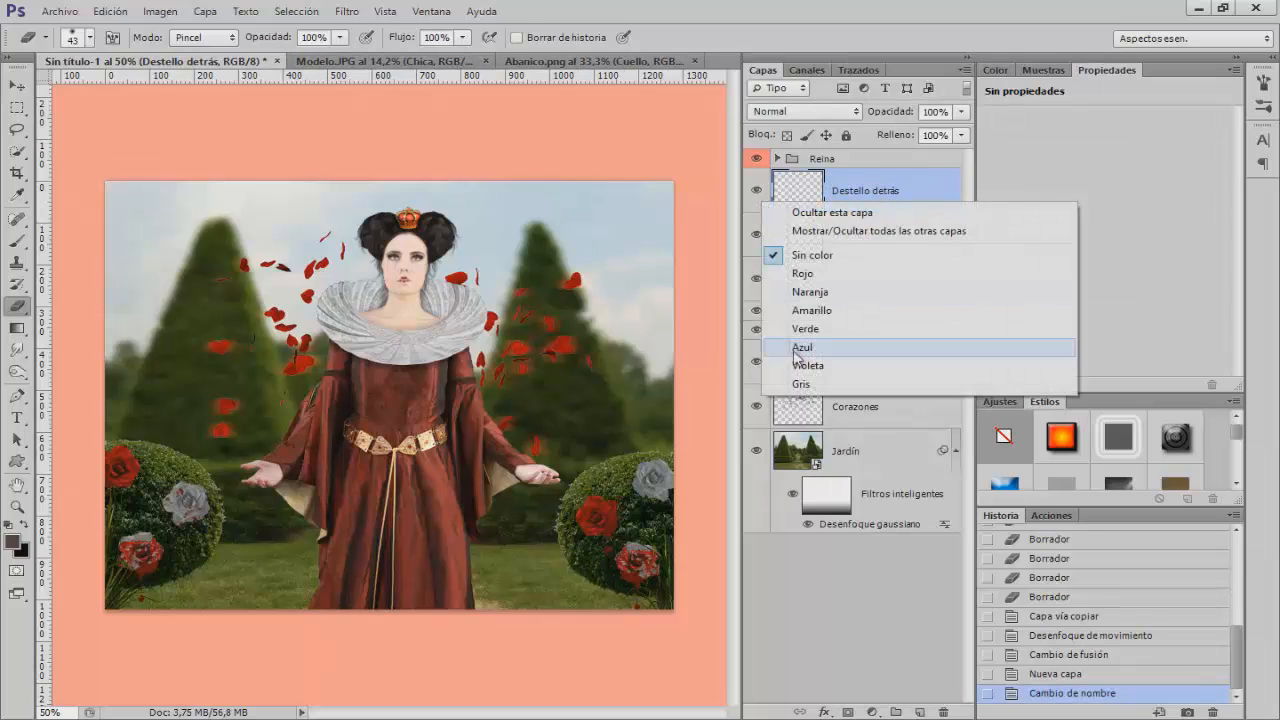
click(790, 311)
Set the foreground color for the Brush tool to a light golden yellow, fad98b
click(17, 240)
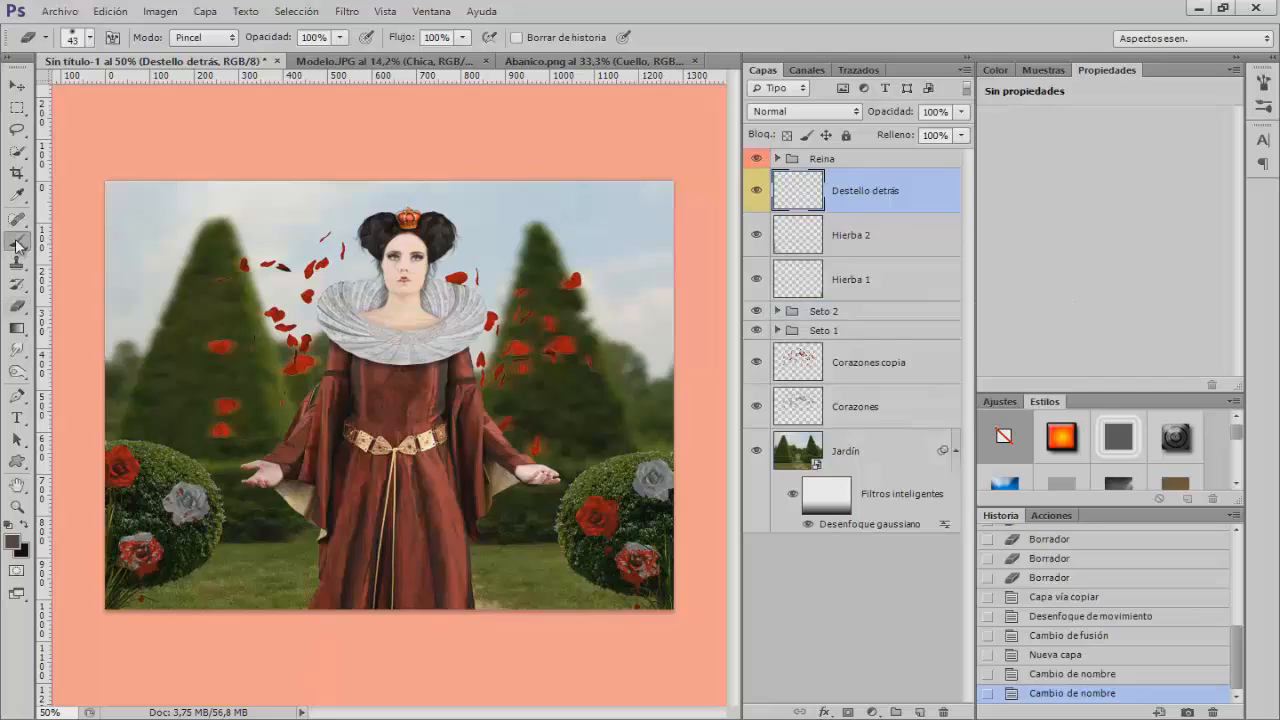
click(14, 541)
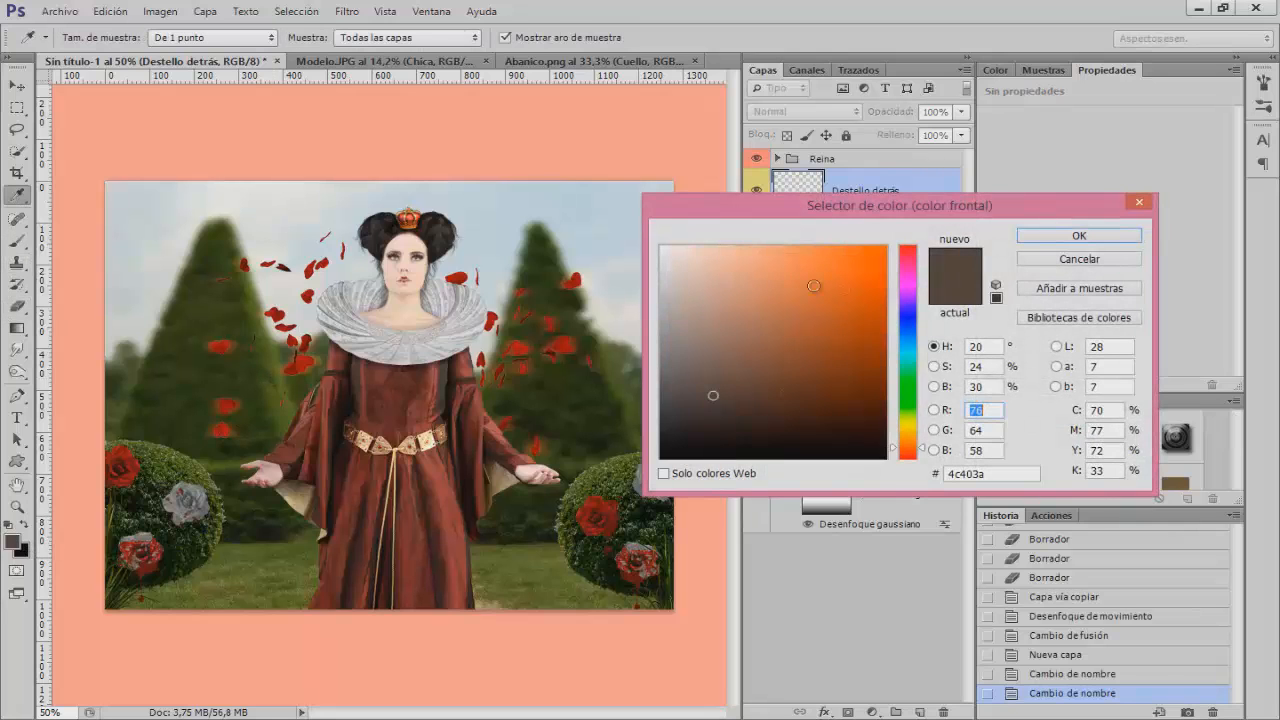
drag(755, 267, 733, 252)
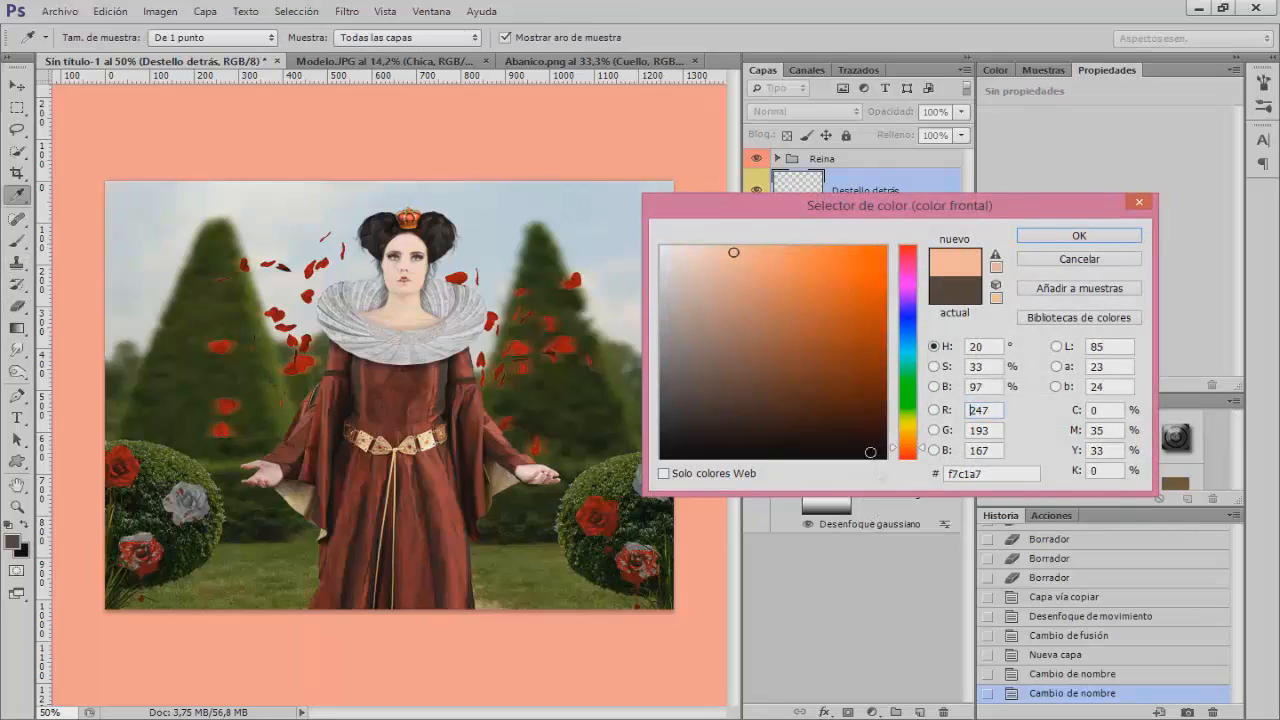
drag(891, 457, 894, 434)
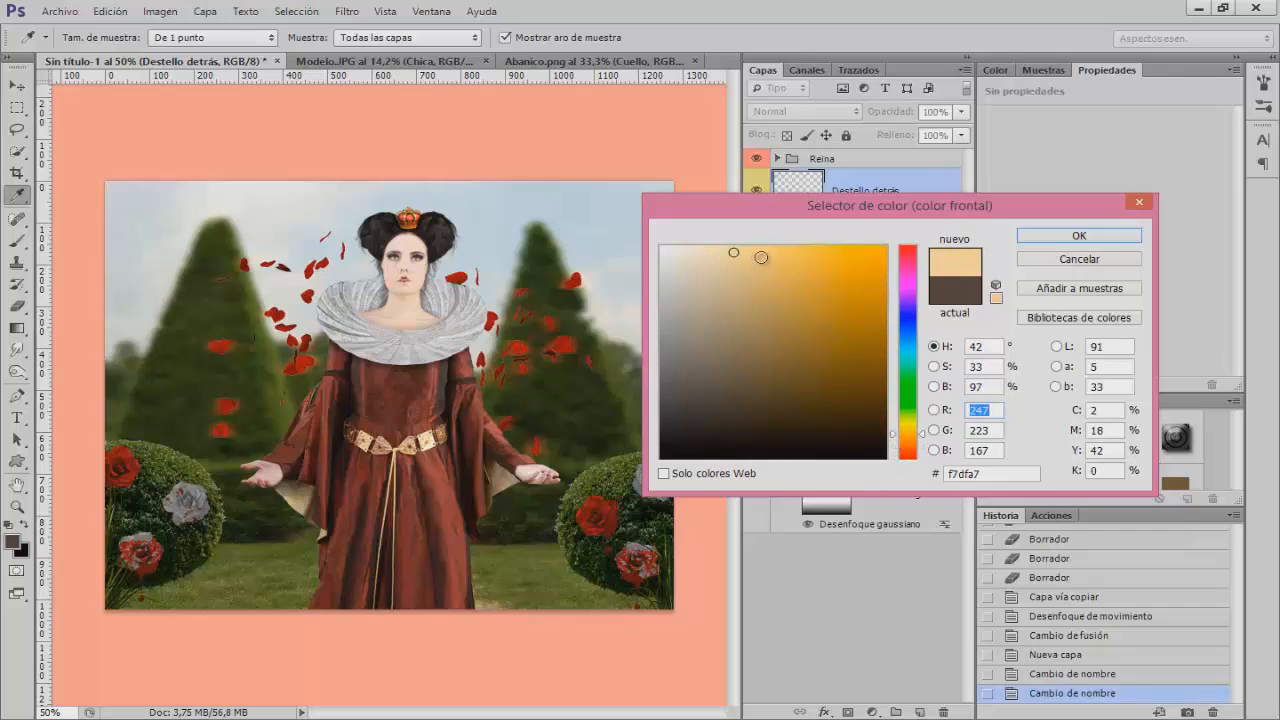
drag(760, 256, 760, 250)
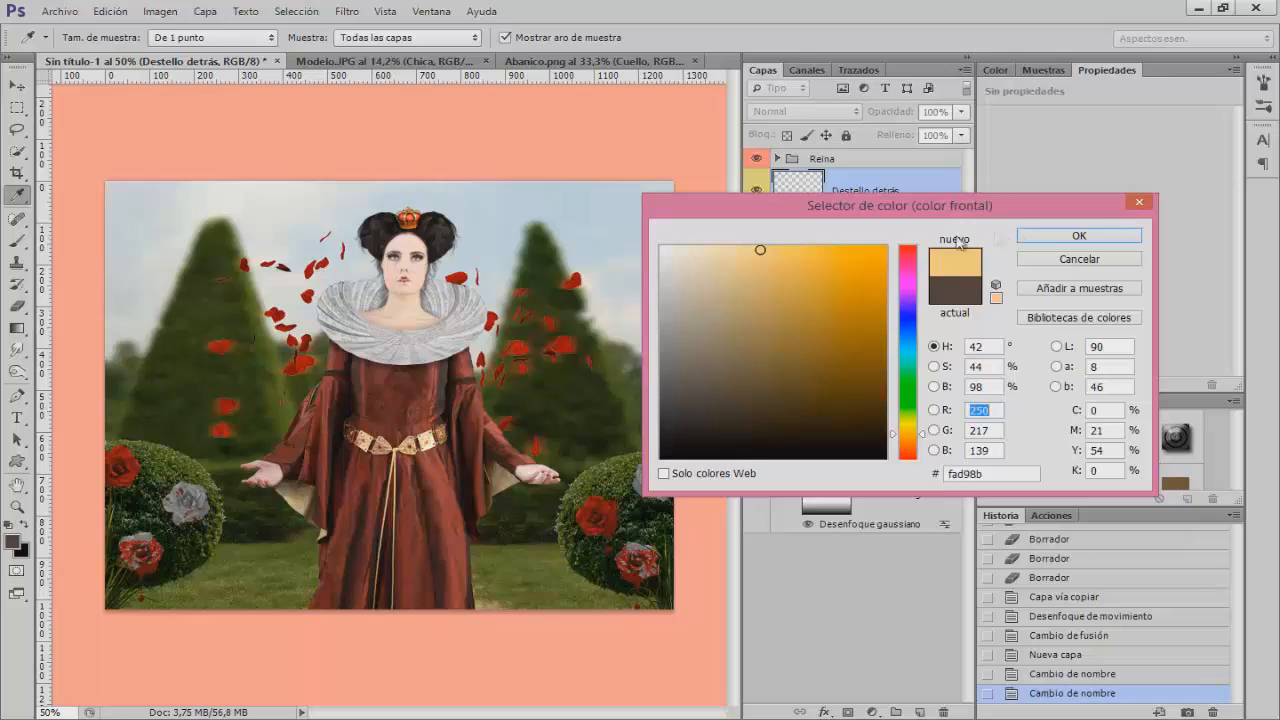
click(1079, 236)
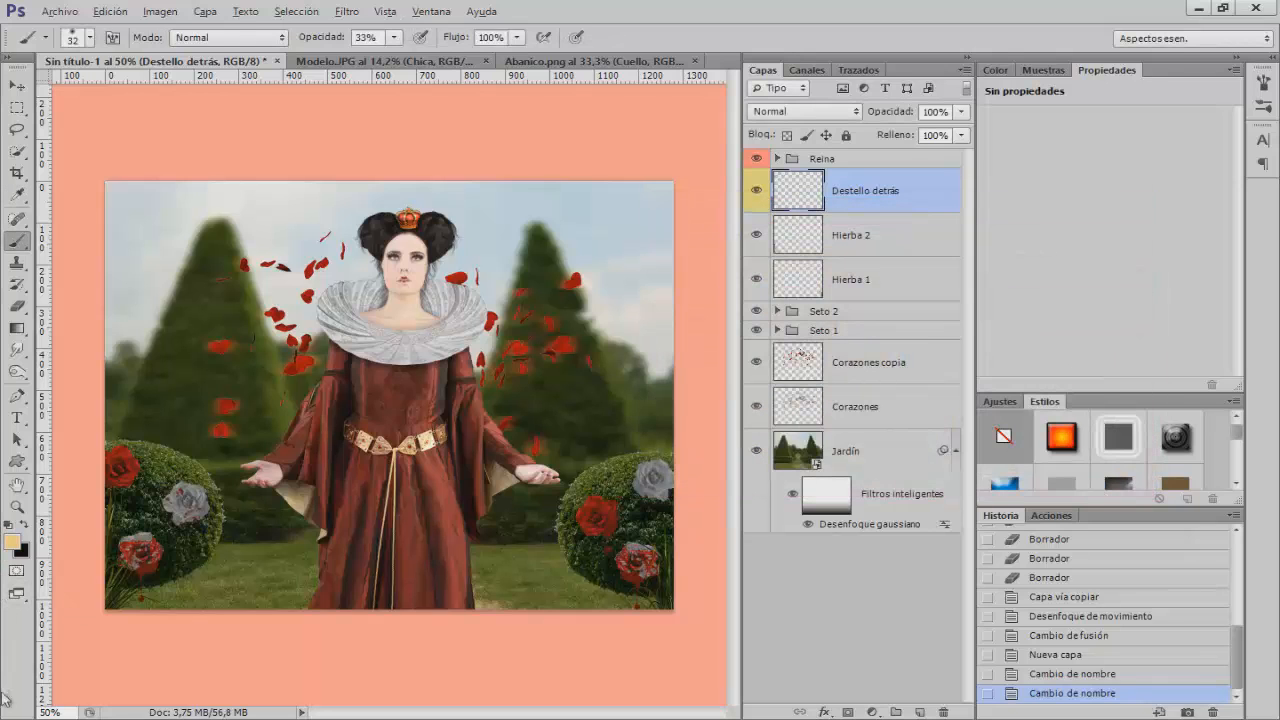
Paint one soft glow dab centered behind the queen with a 996 px brush at 100% opacity
key(alt)
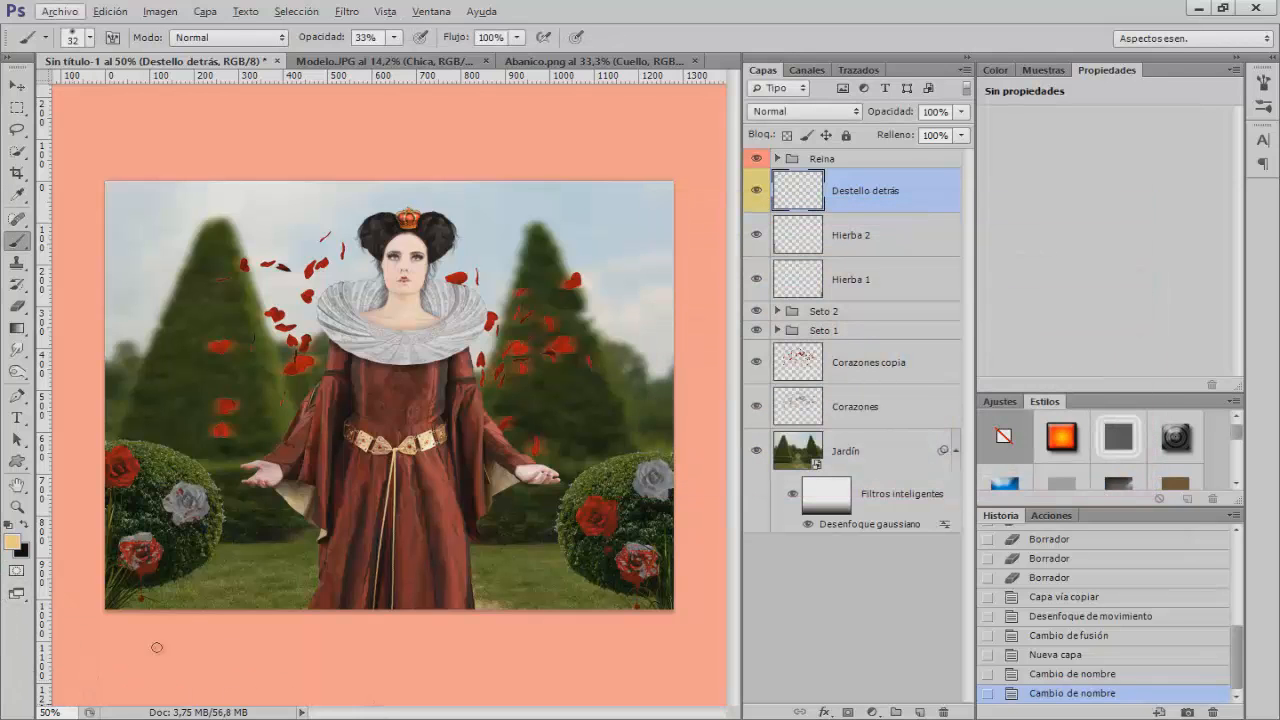
drag(325, 40, 440, 45)
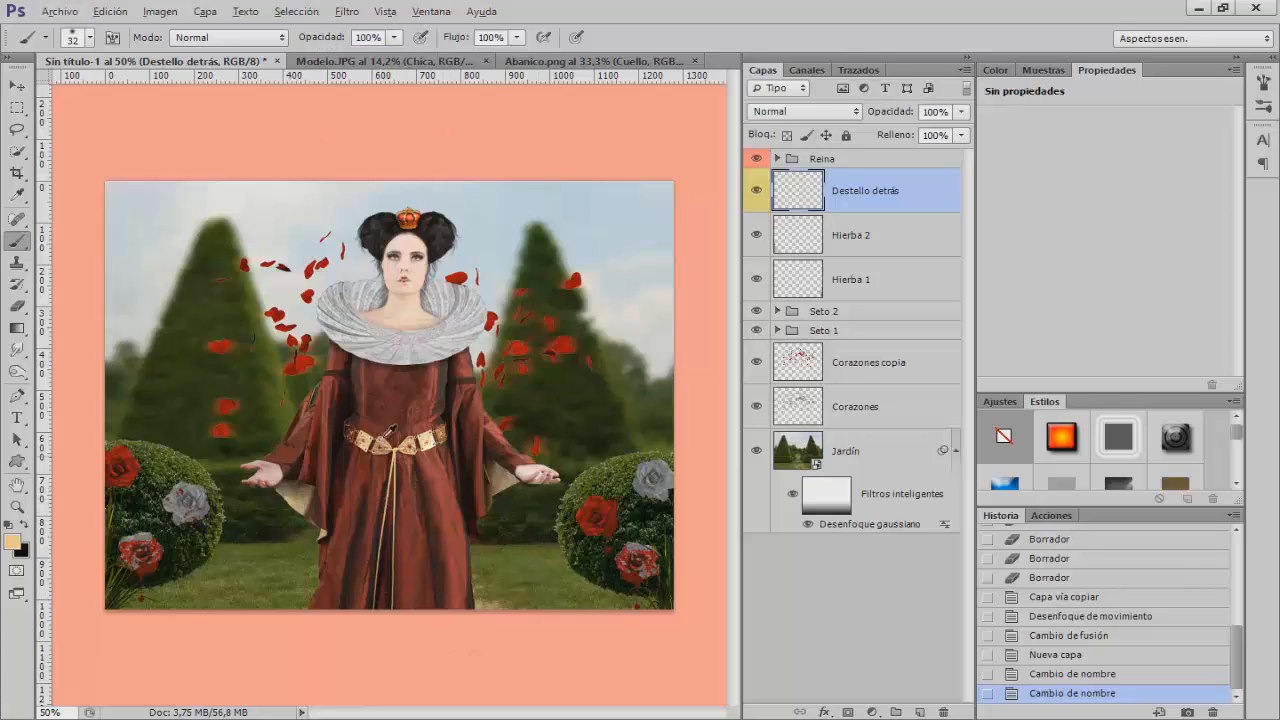
drag(385, 437, 544, 445)
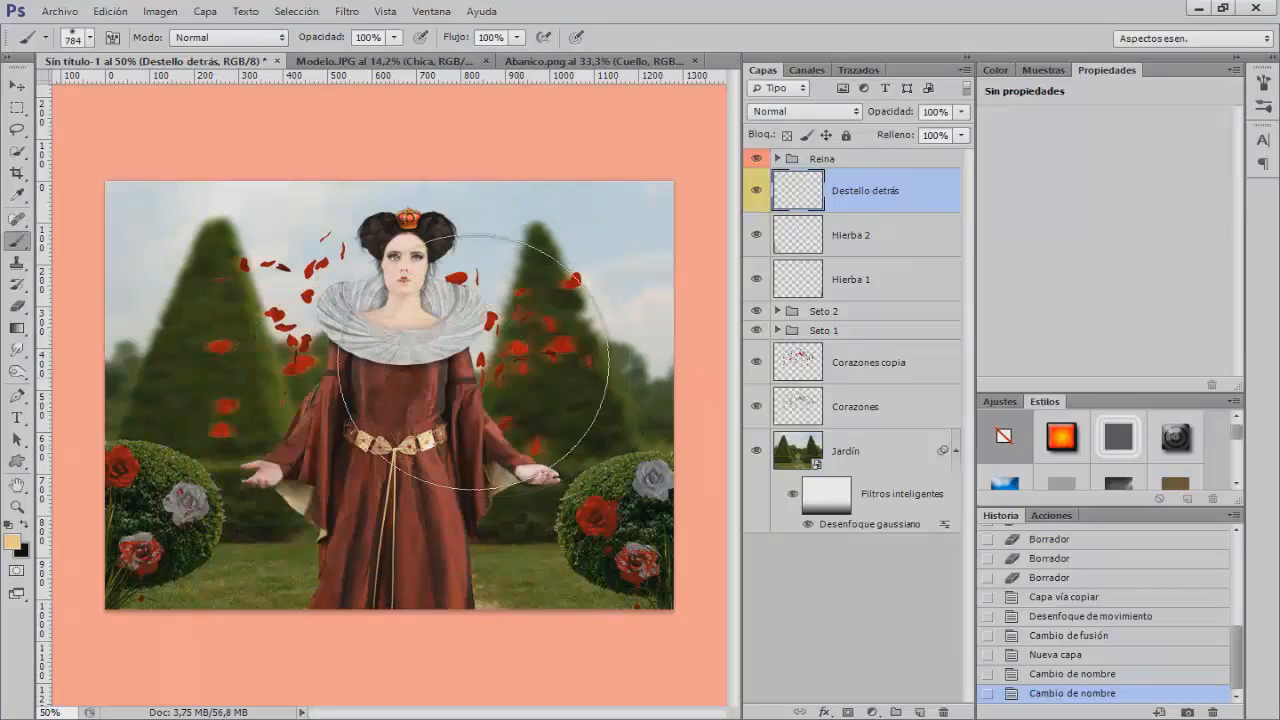
mouse_move(398, 375)
mouse_down()
mouse_move(429, 386)
mouse_move(414, 371)
mouse_move(402, 380)
mouse_up()
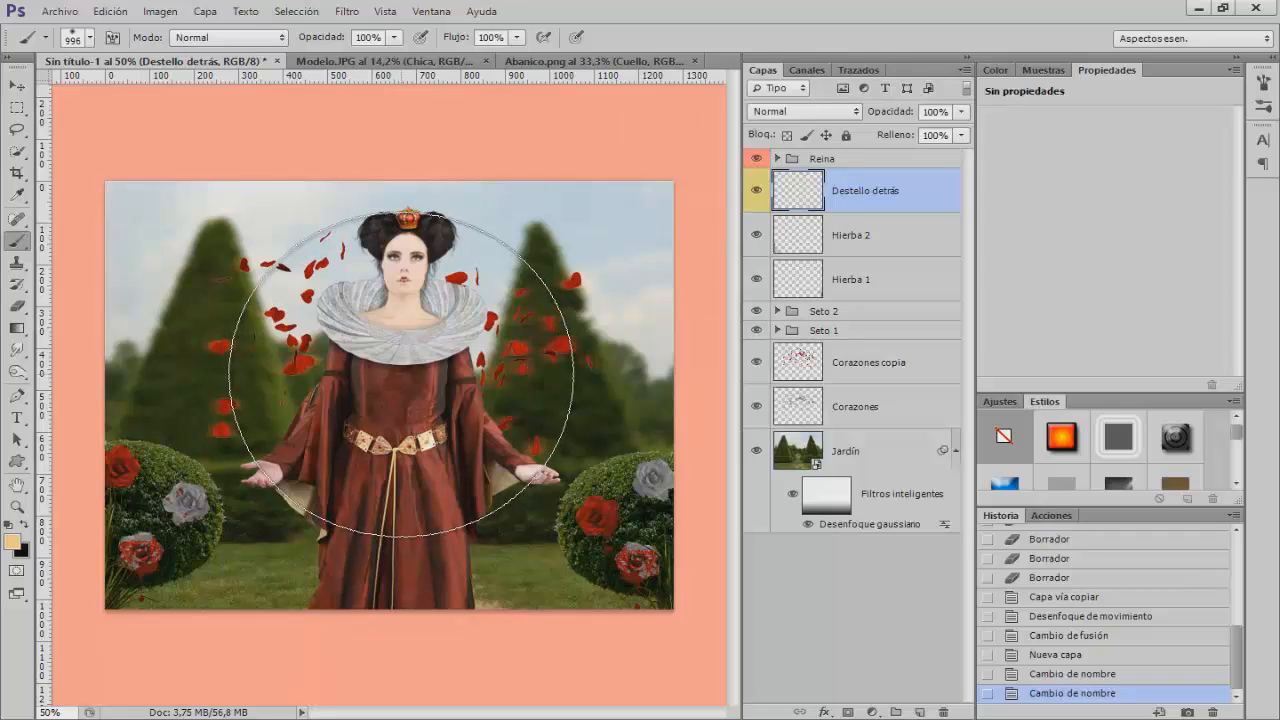
click(401, 376)
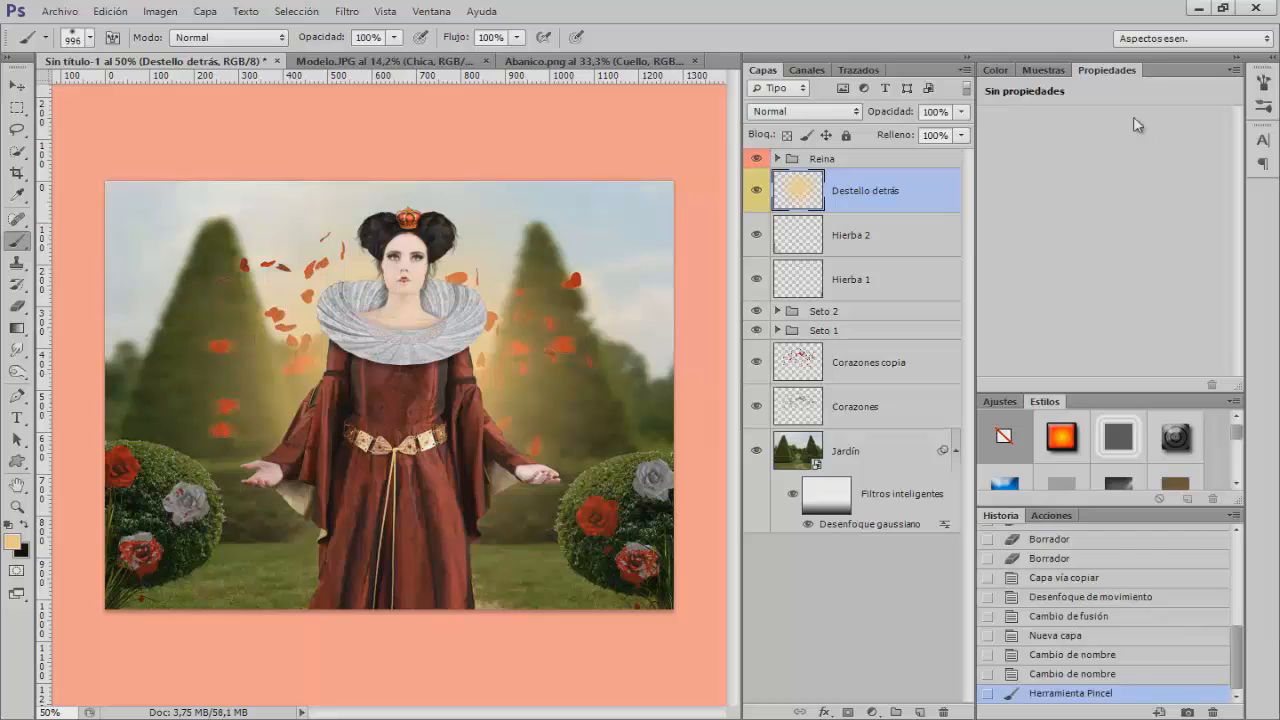
Set the Destello detrás layer's blend mode to Superponer and compare the image with the layer hidden and shown
click(849, 117)
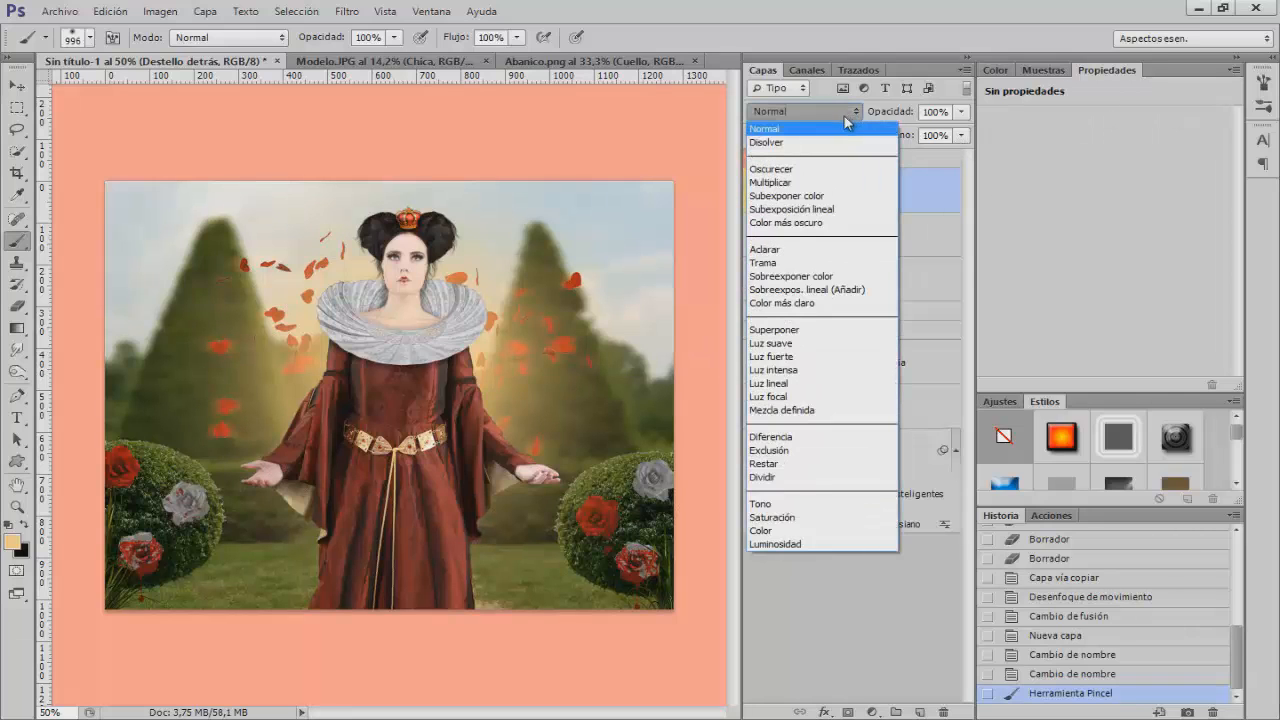
click(801, 331)
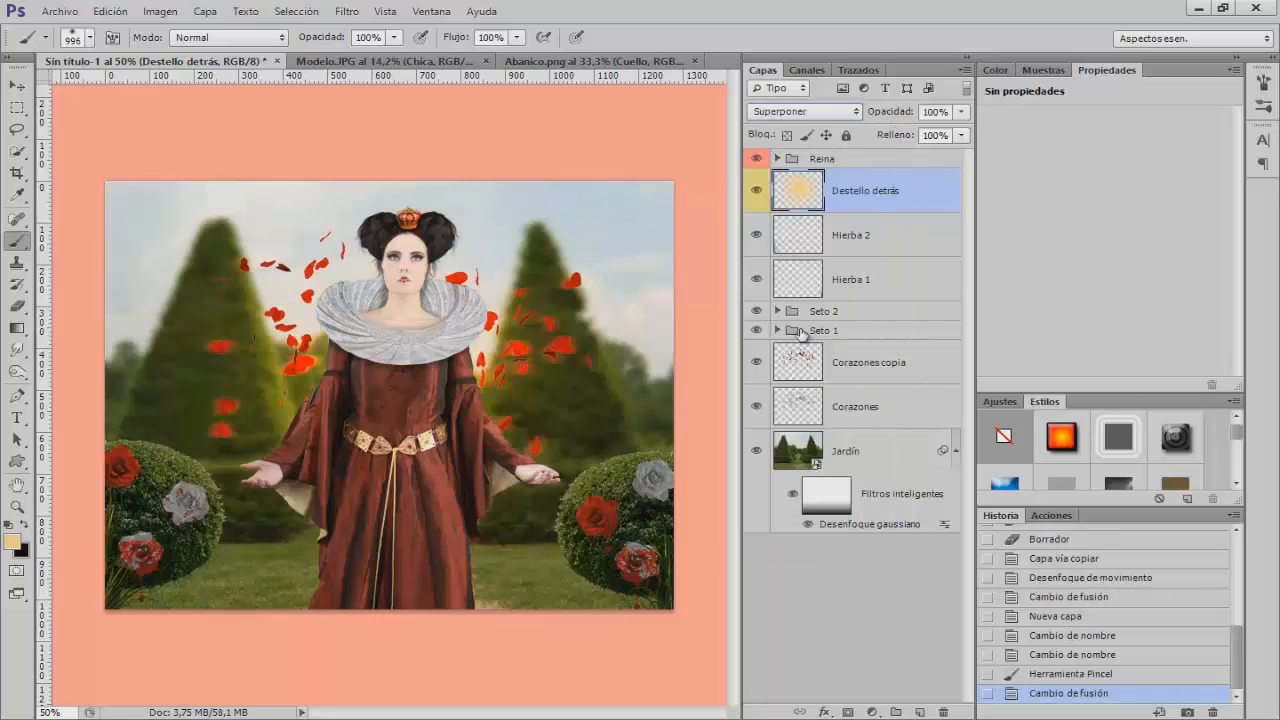
click(760, 195)
click(759, 193)
click(759, 193)
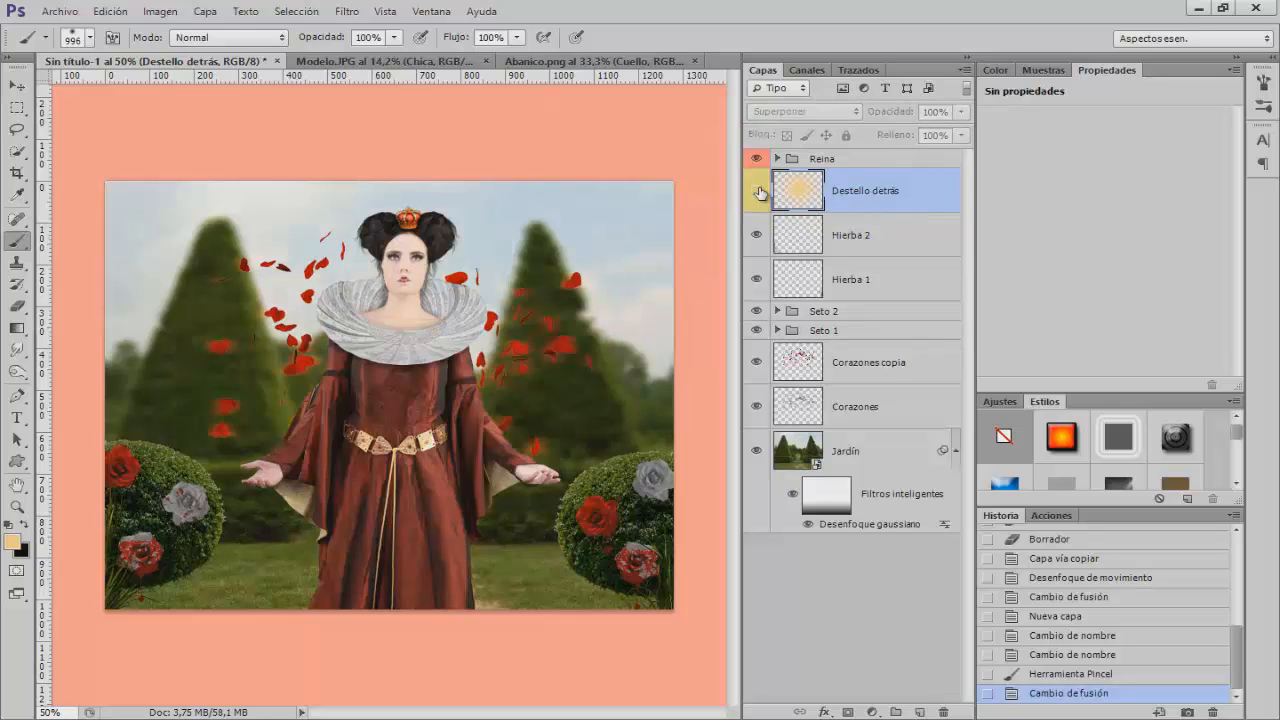
click(759, 193)
key(v)
click(757, 192)
click(757, 192)
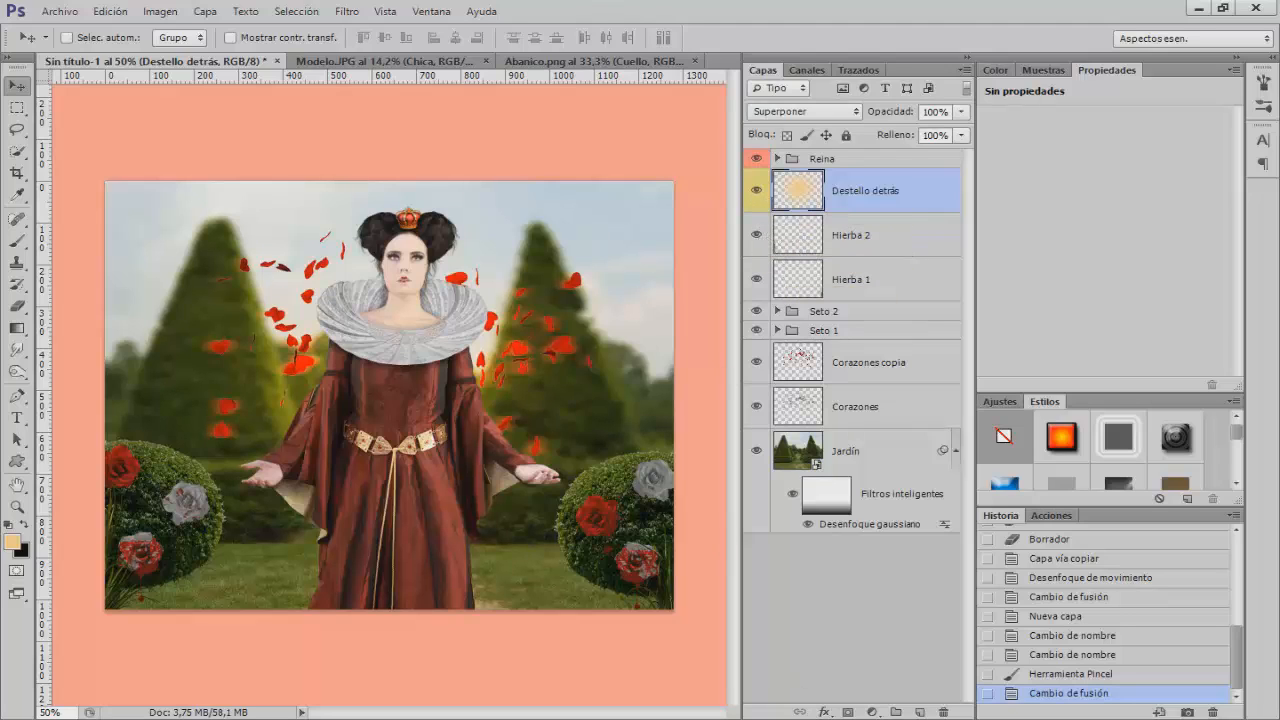
Create a new layer above Destello detrás, name it "Destello manos" and give it the yellow (Amarillo) color label
click(920, 712)
double_click(845, 189)
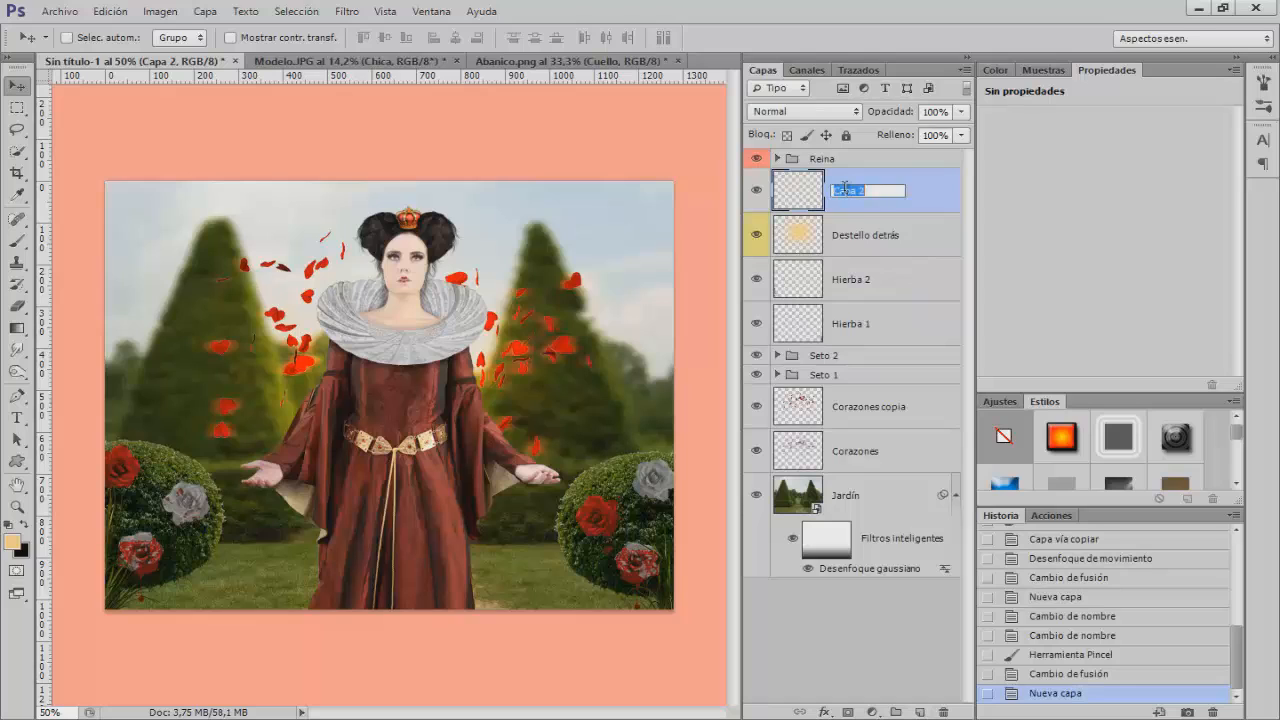
text(Destello manos)
key(Return)
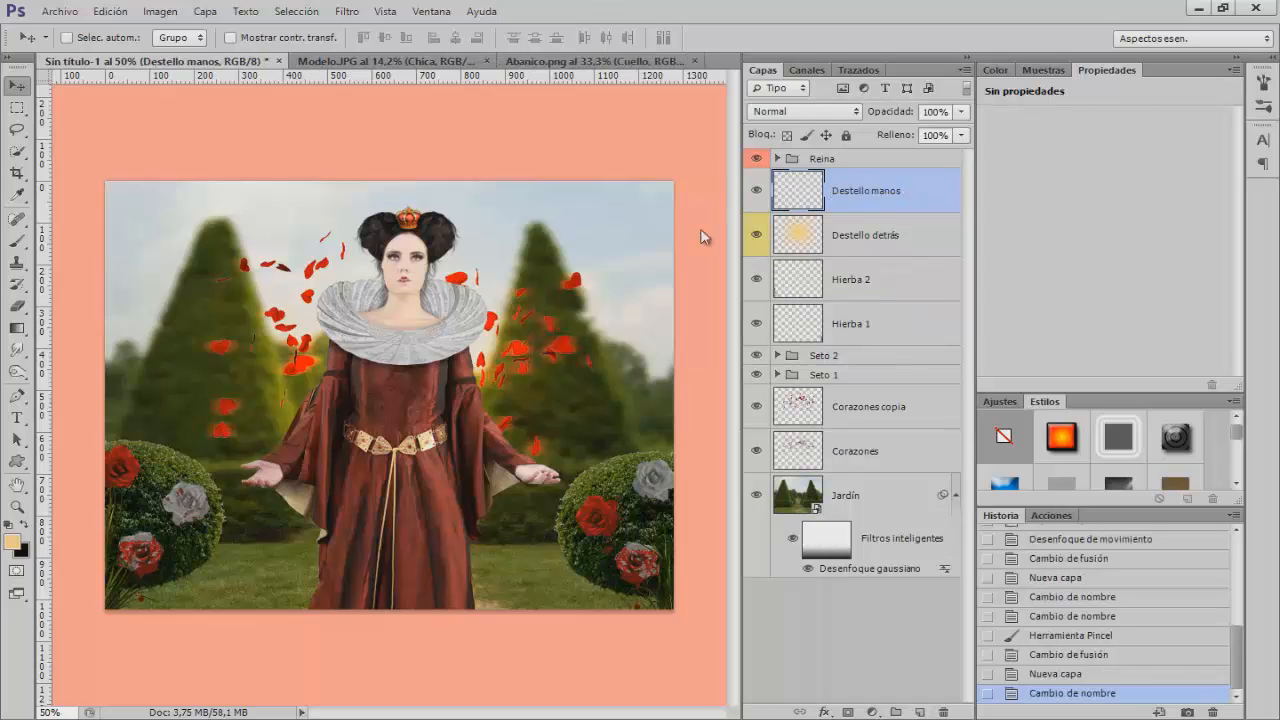
right_click(757, 193)
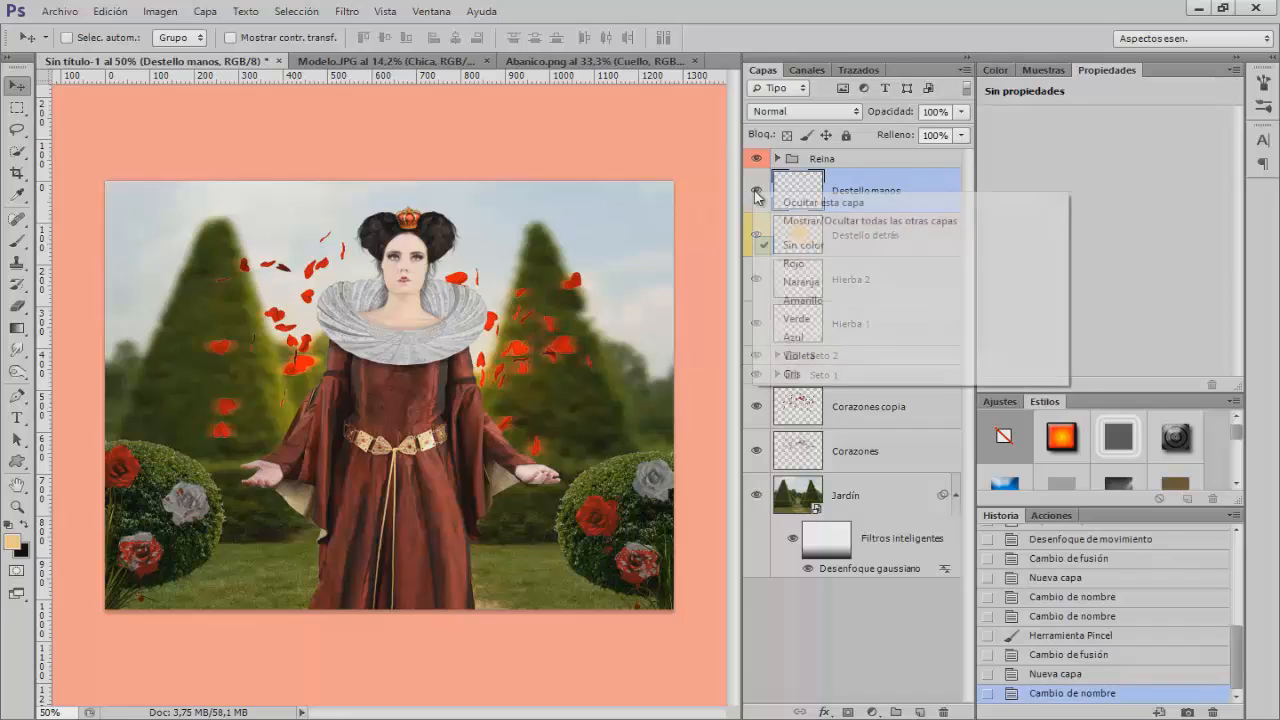
click(773, 300)
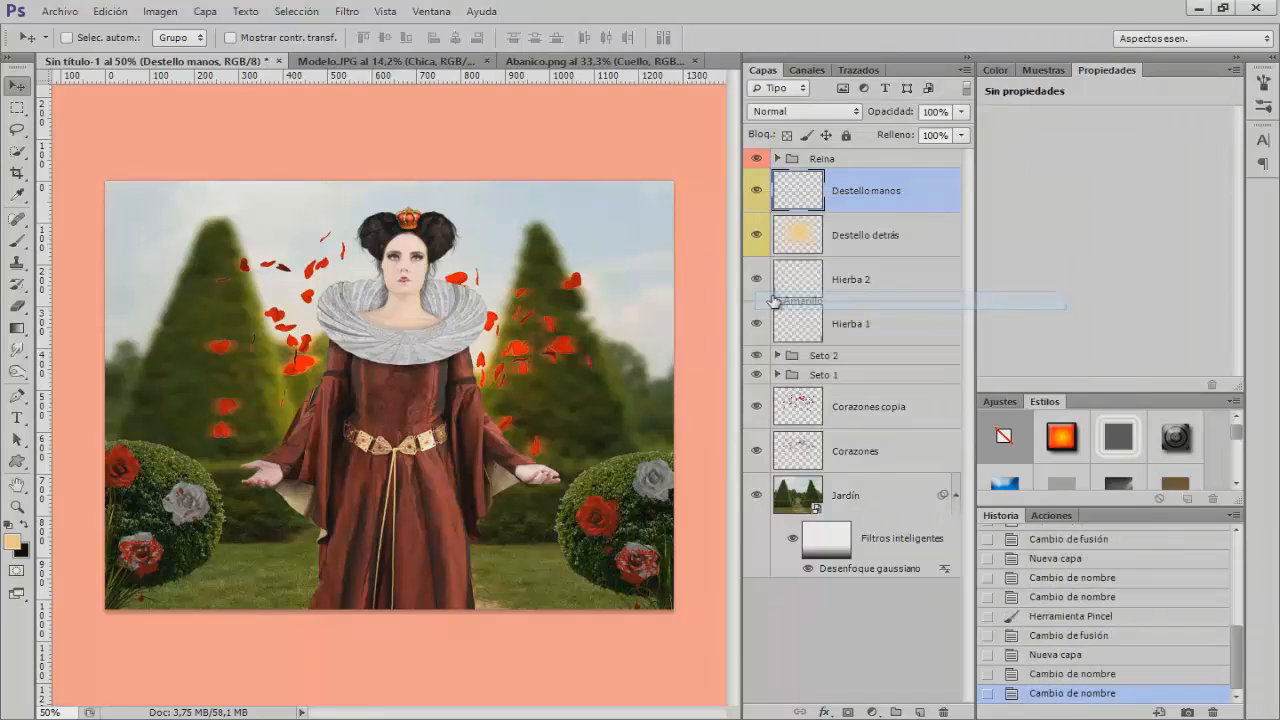
Paint a soft golden glow dab behind each of the queen's hands with a 372 px brush
click(17, 240)
drag(325, 412, 193, 431)
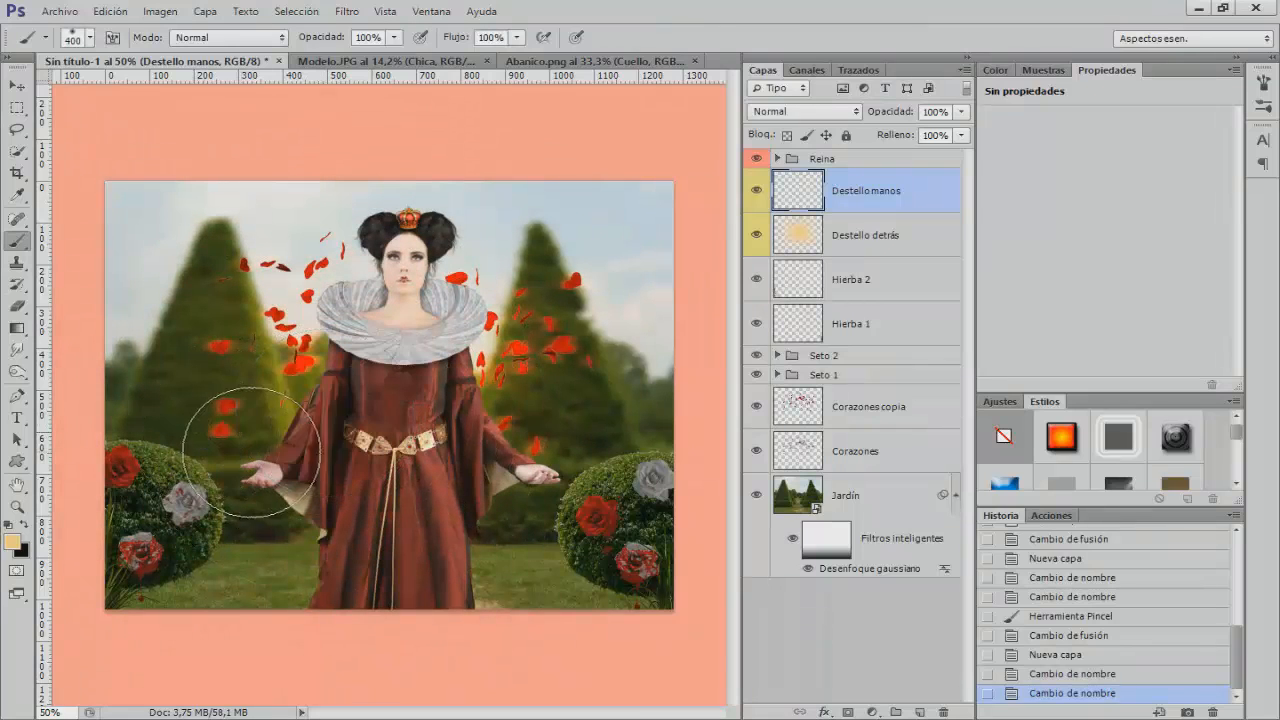
mouse_move(295, 455)
mouse_down()
mouse_move(273, 461)
mouse_move(292, 464)
mouse_up()
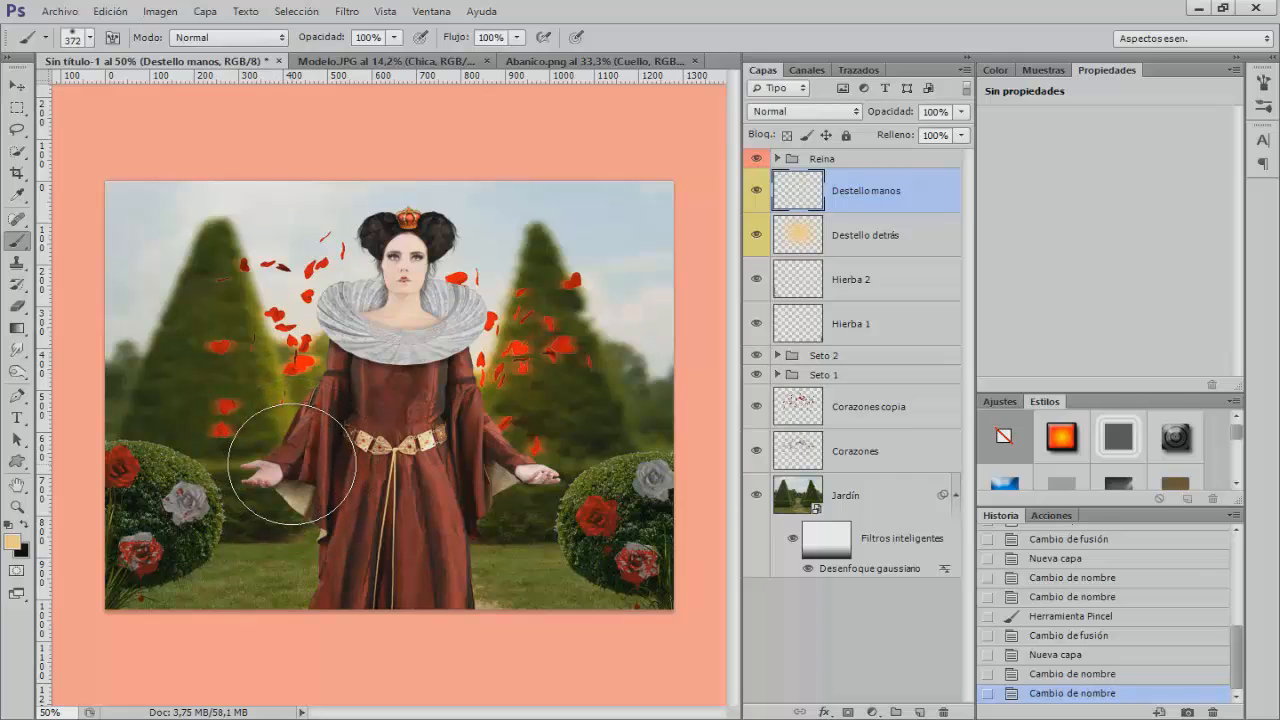
click(292, 464)
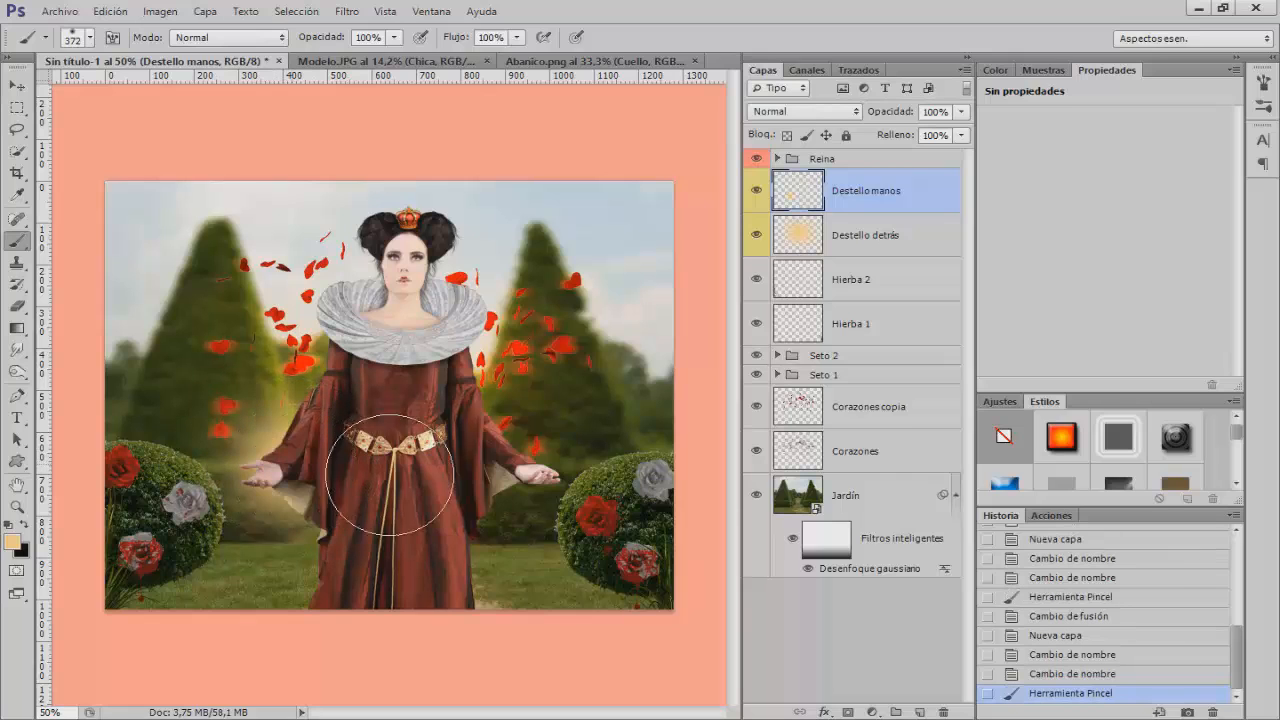
click(514, 466)
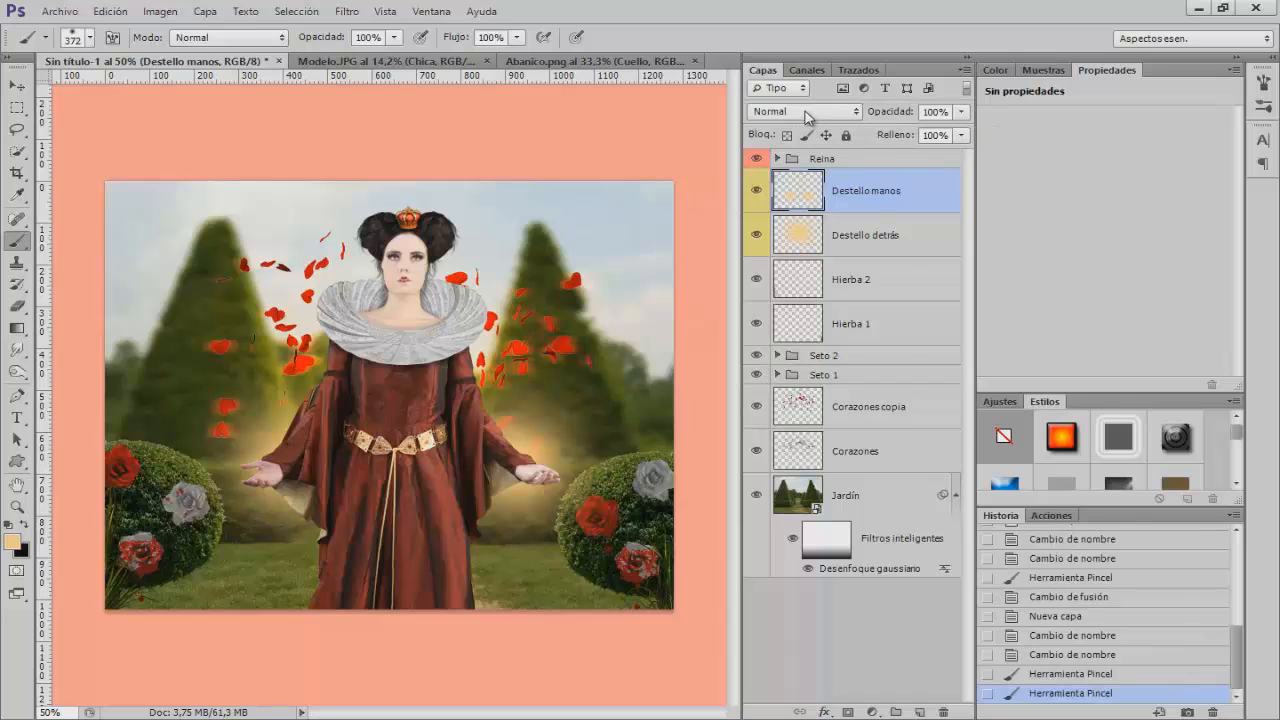
Set the Destello manos layer to Trama blend mode at 50% opacity and compare the image with it hidden and shown
click(807, 113)
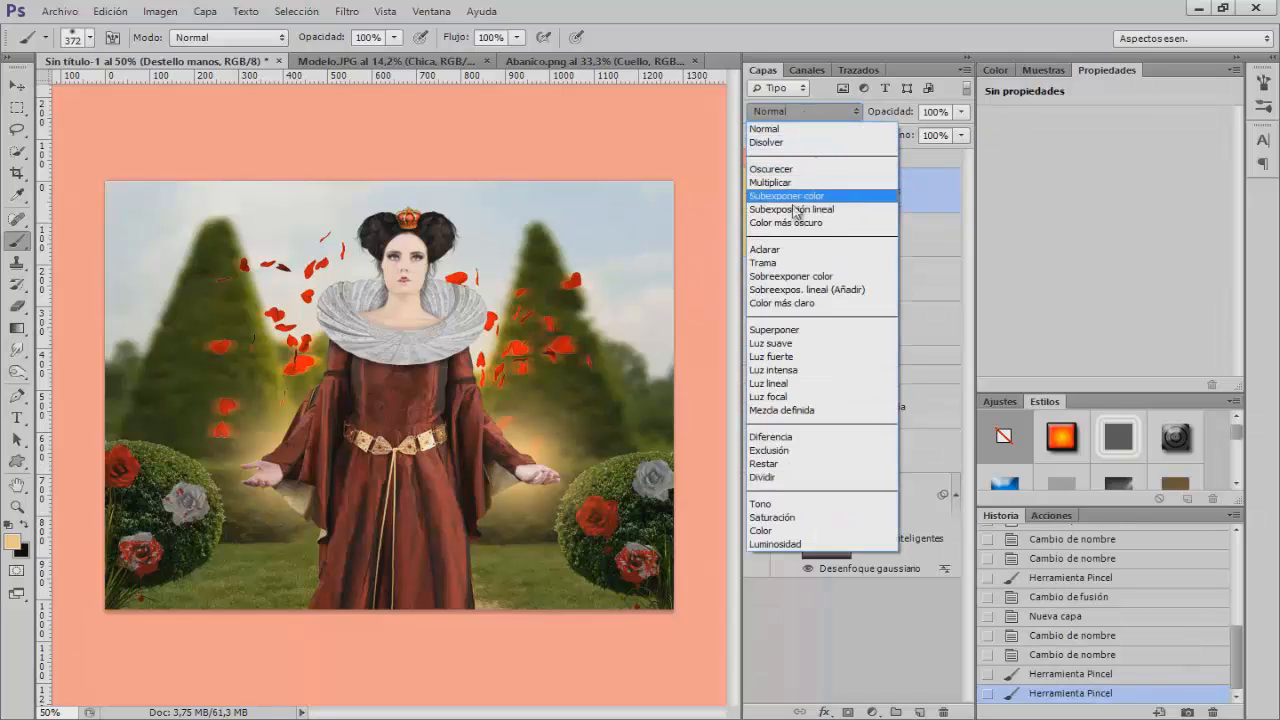
click(799, 263)
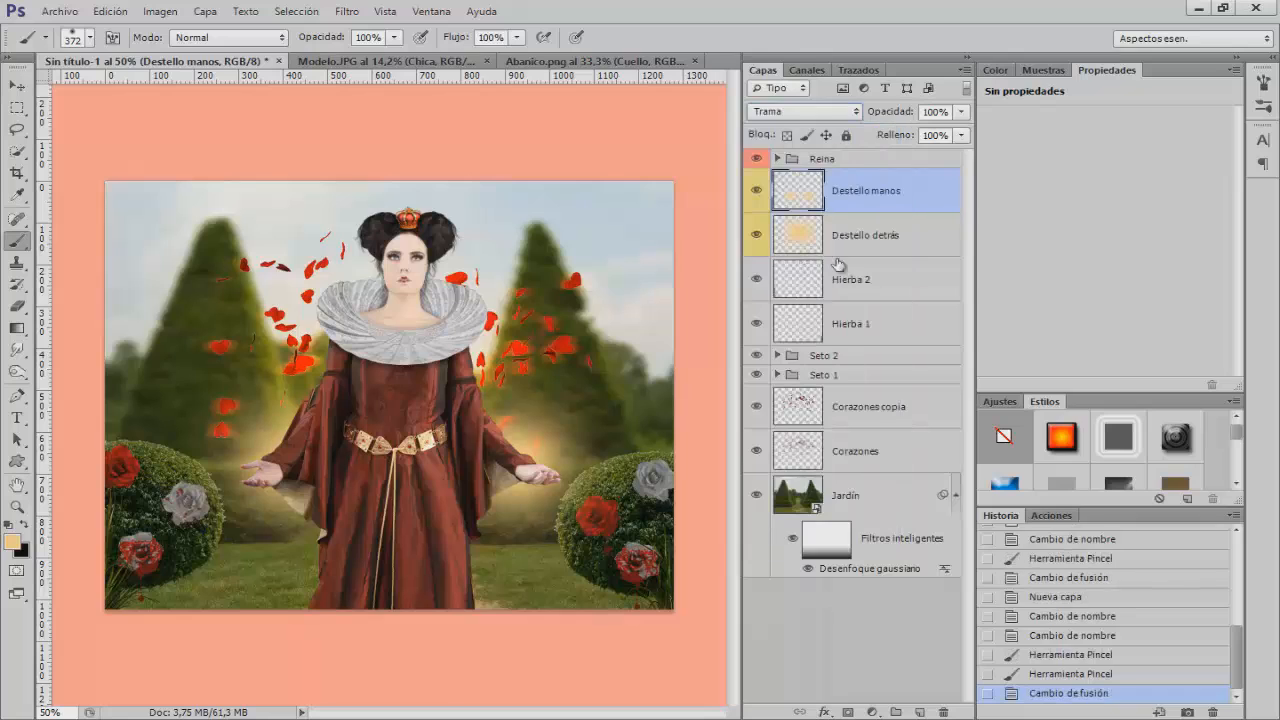
click(909, 111)
text(50)
key(Return)
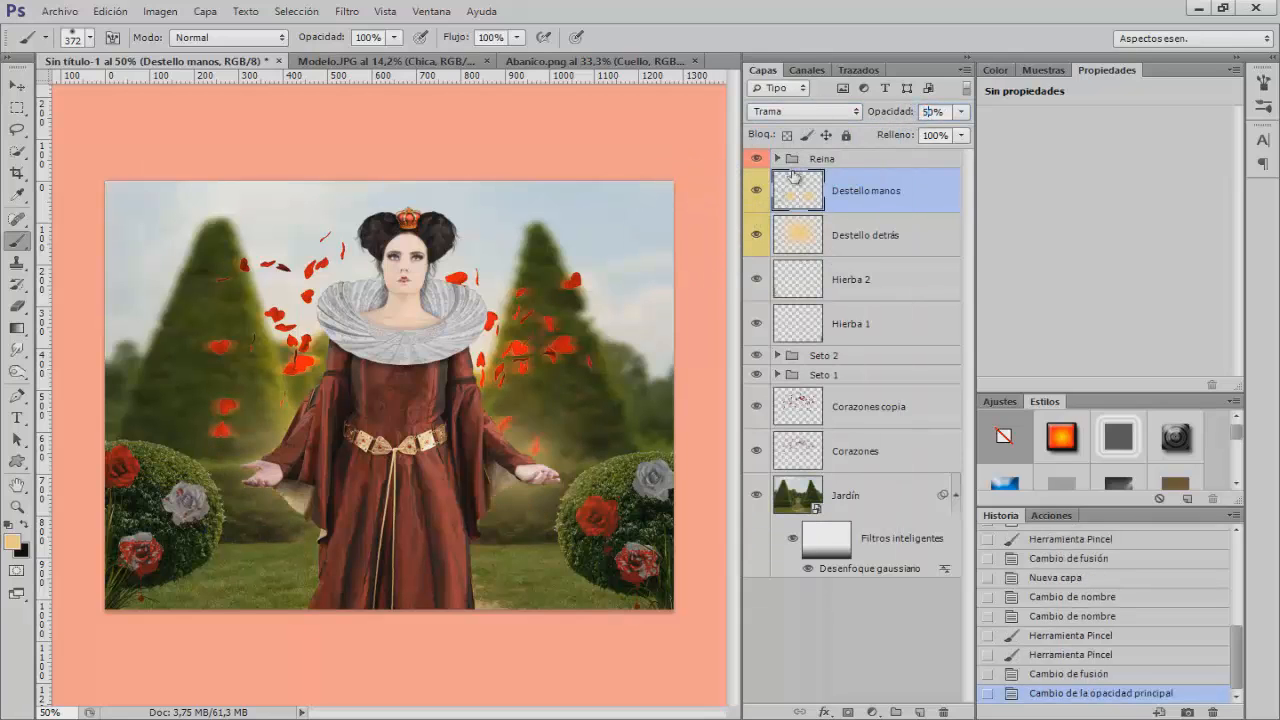
click(757, 191)
click(757, 191)
click(757, 191)
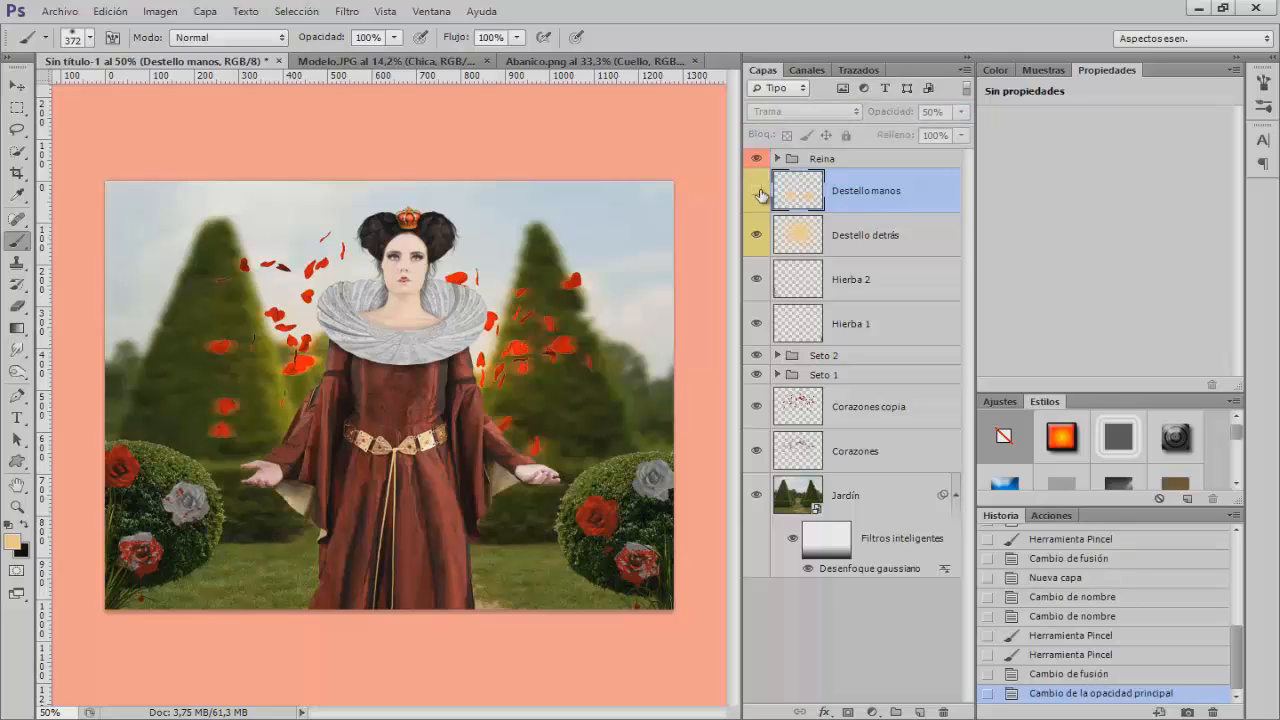
click(757, 191)
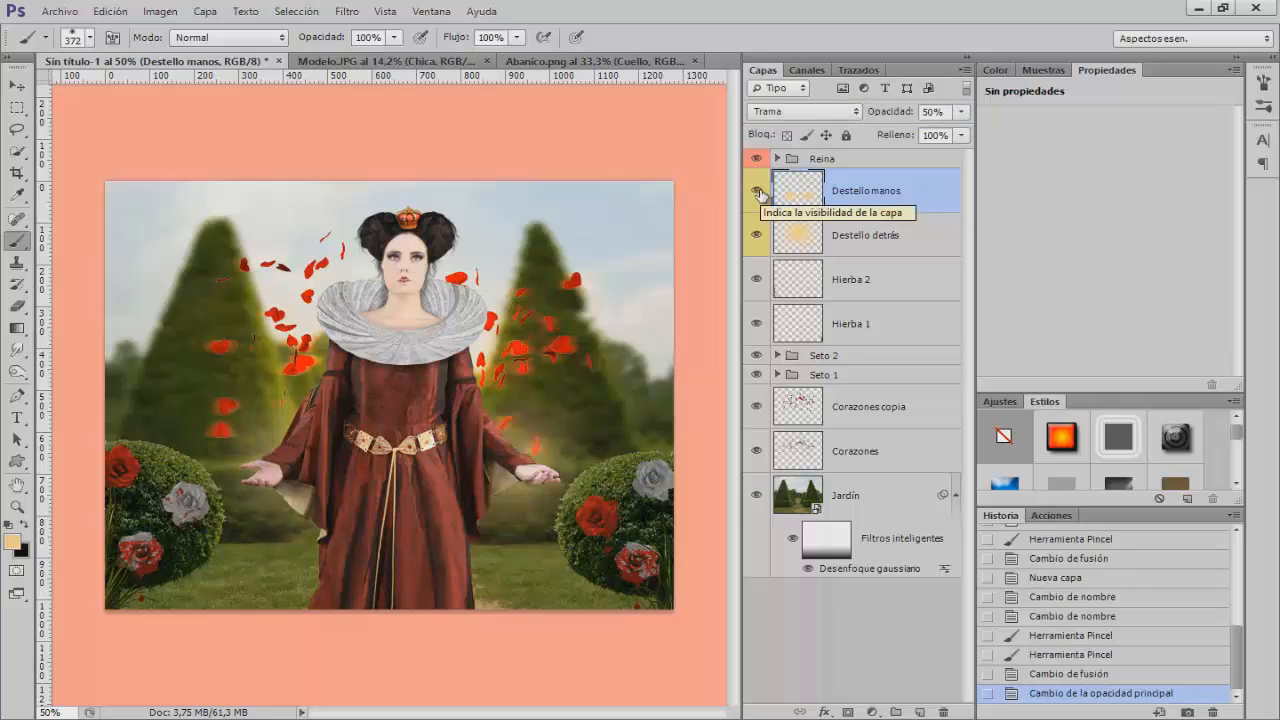
Add a gradient fill layer above the Reina group using a linear black-to-transparent gradient at 90° and 100% scale
click(866, 162)
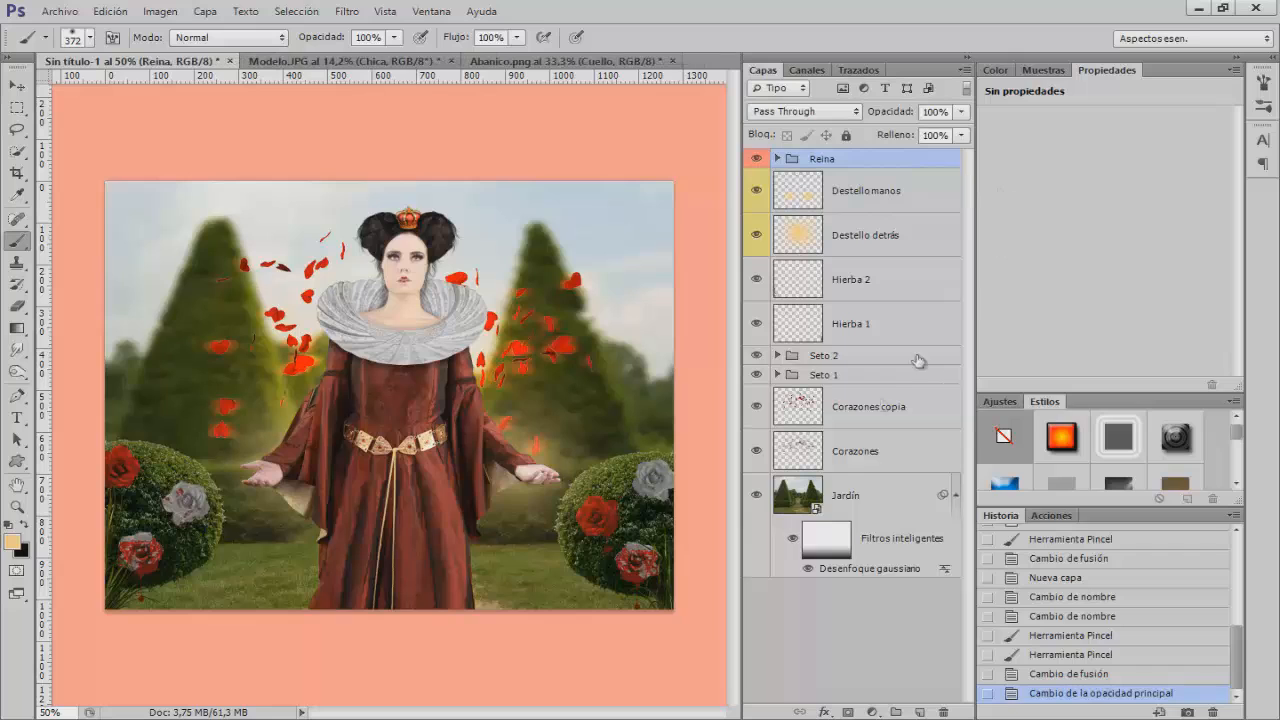
click(871, 712)
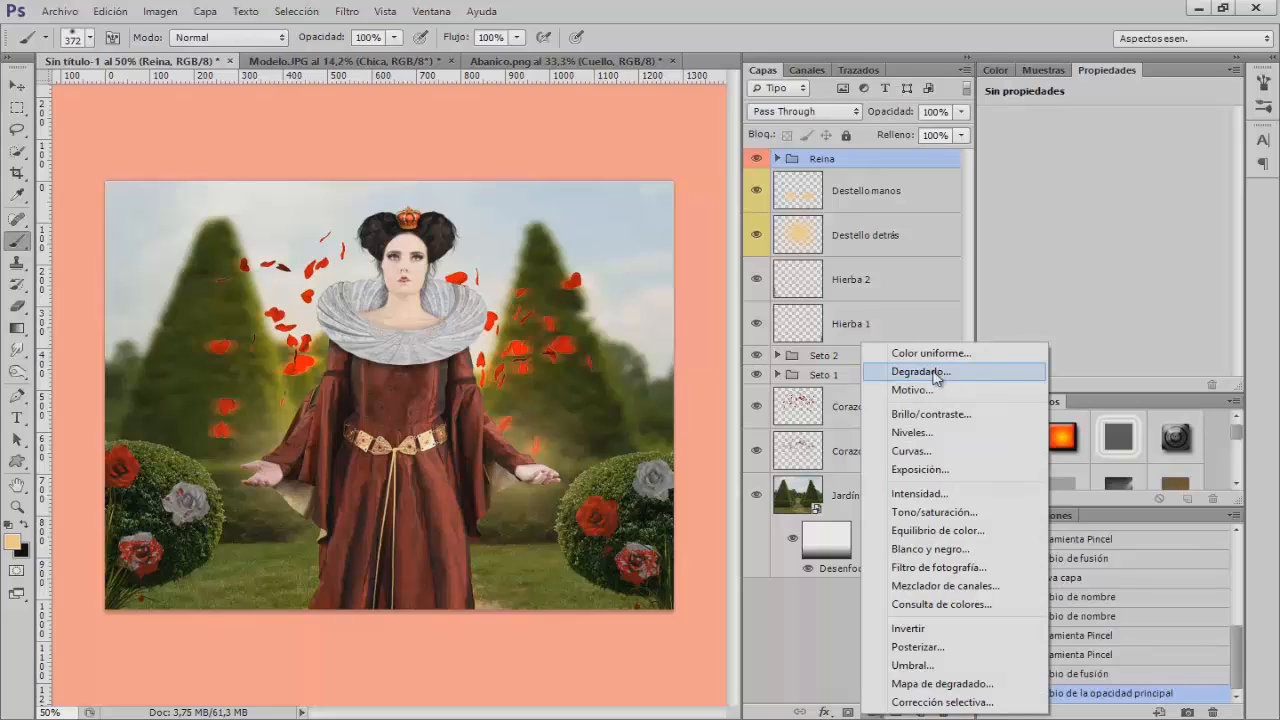
click(10, 527)
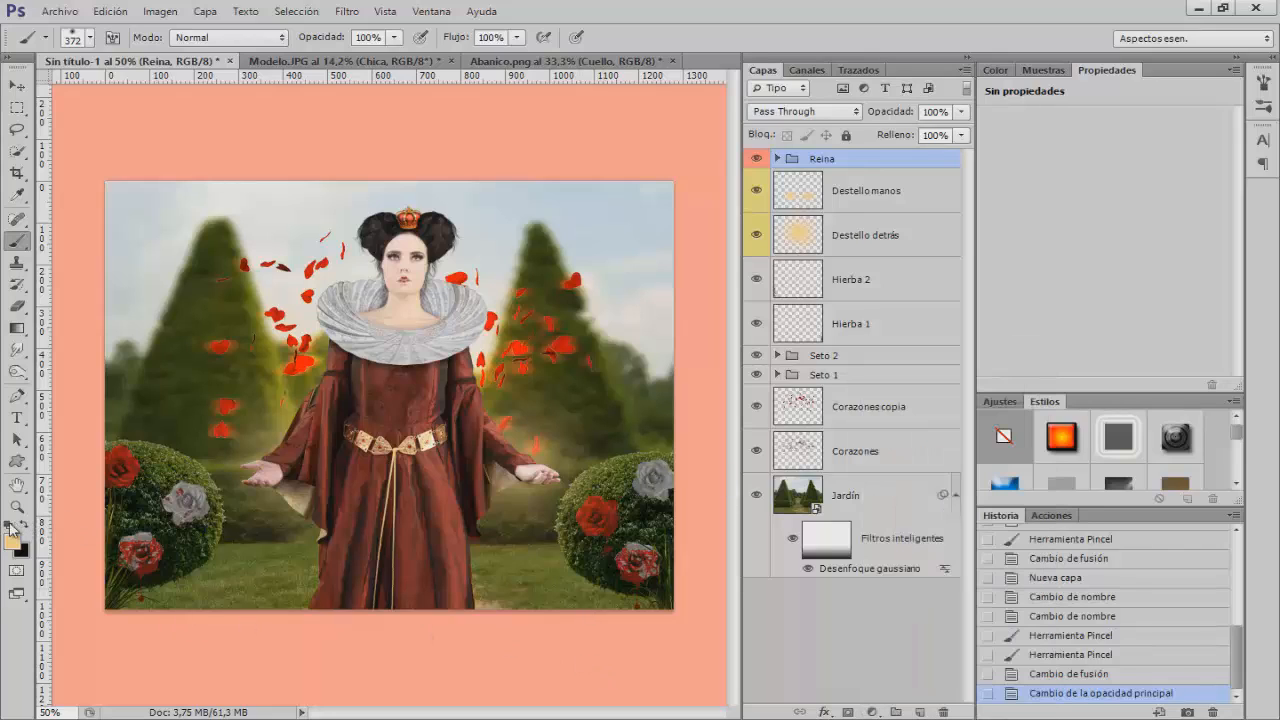
click(18, 527)
click(873, 711)
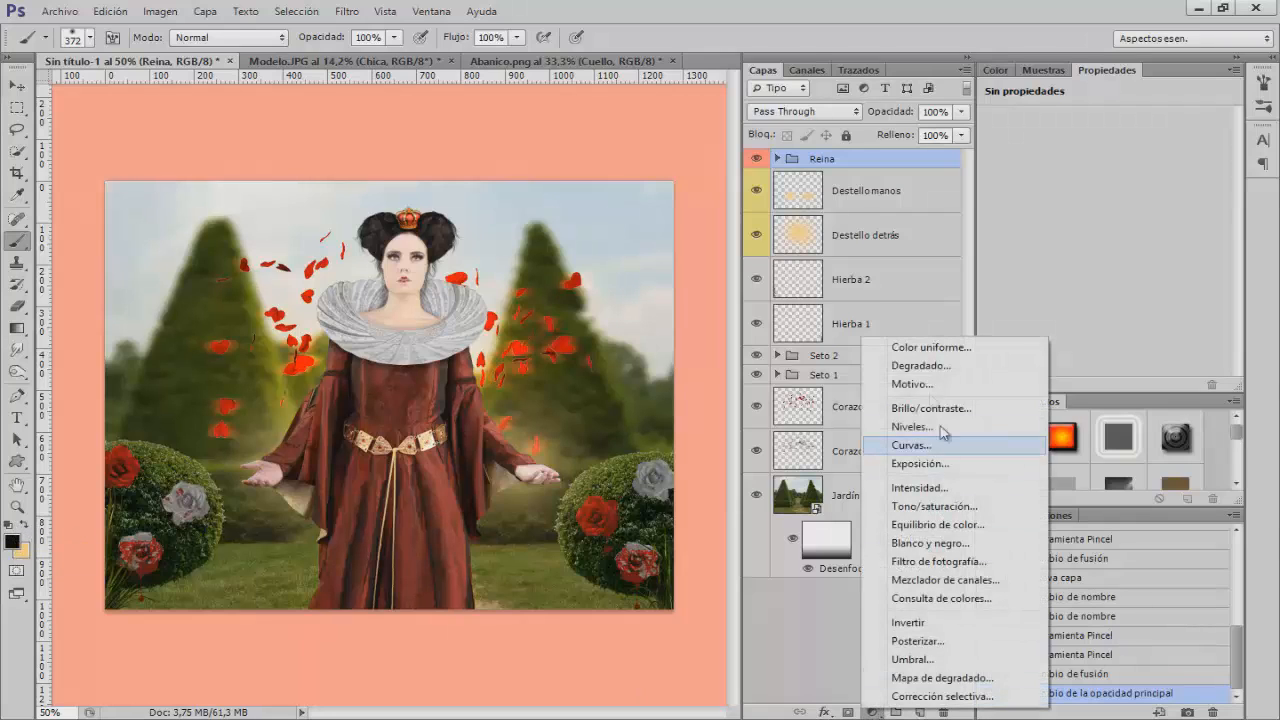
click(928, 366)
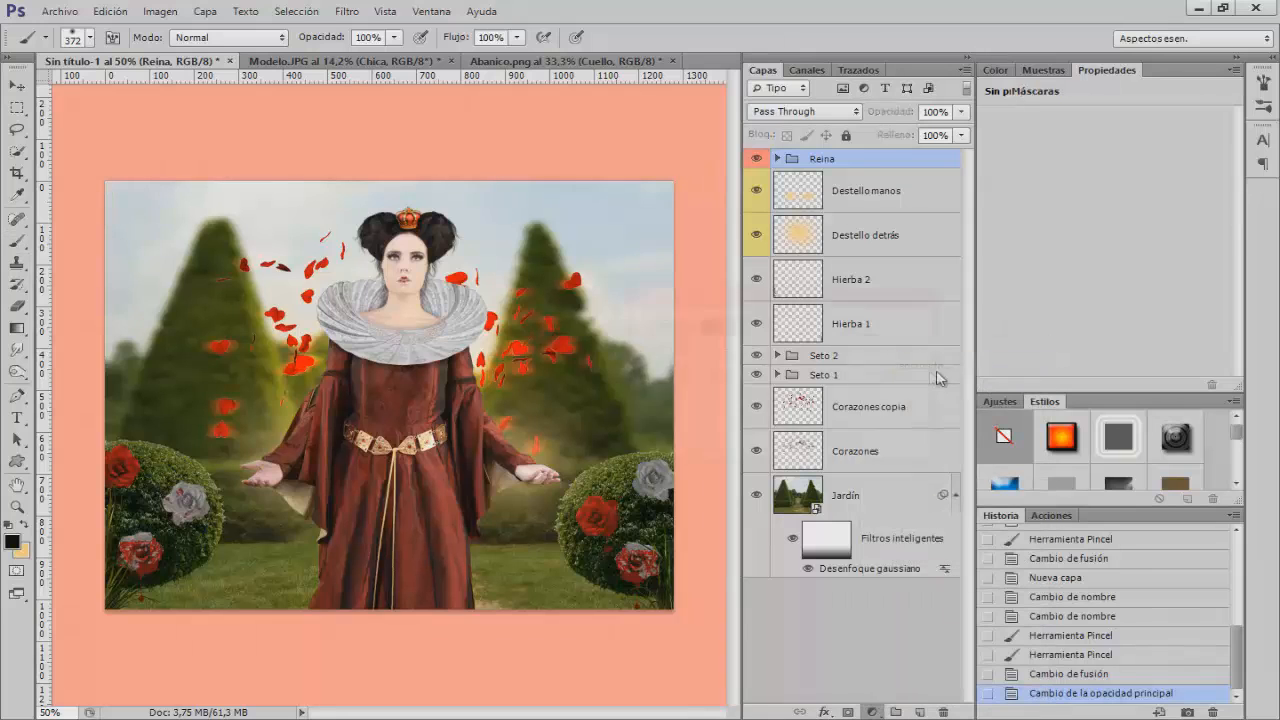
click(765, 330)
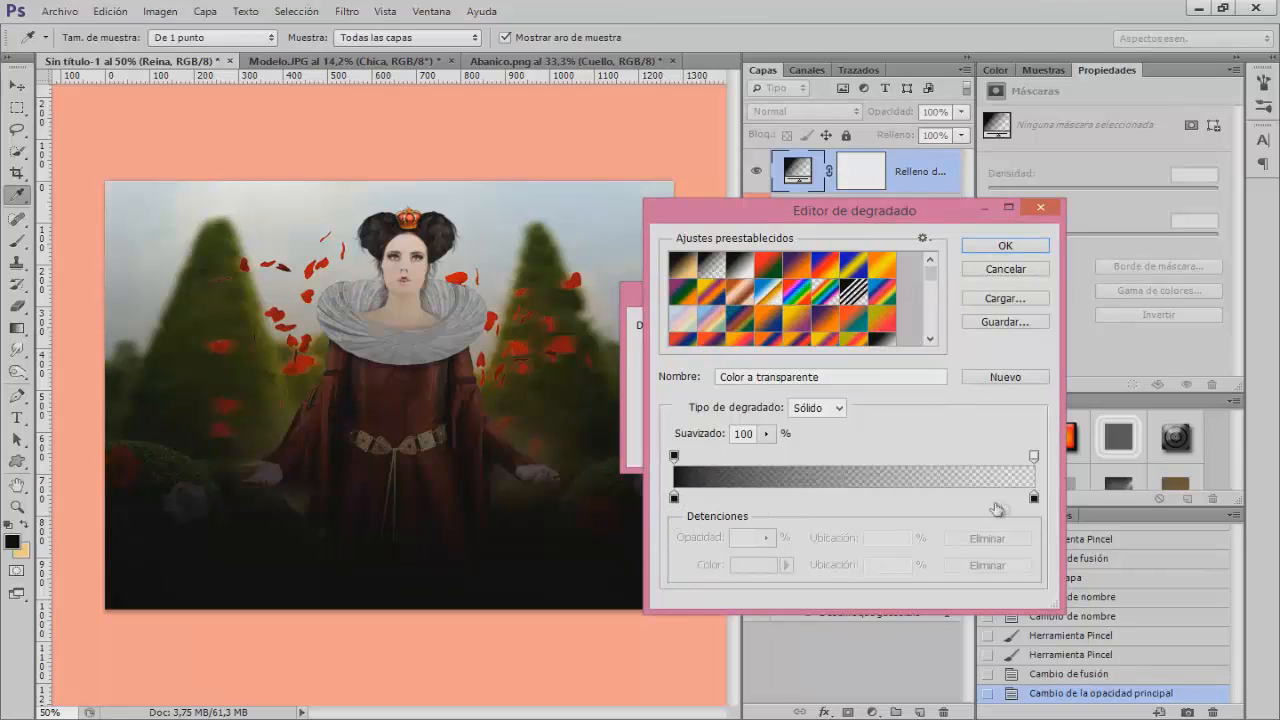
click(1005, 248)
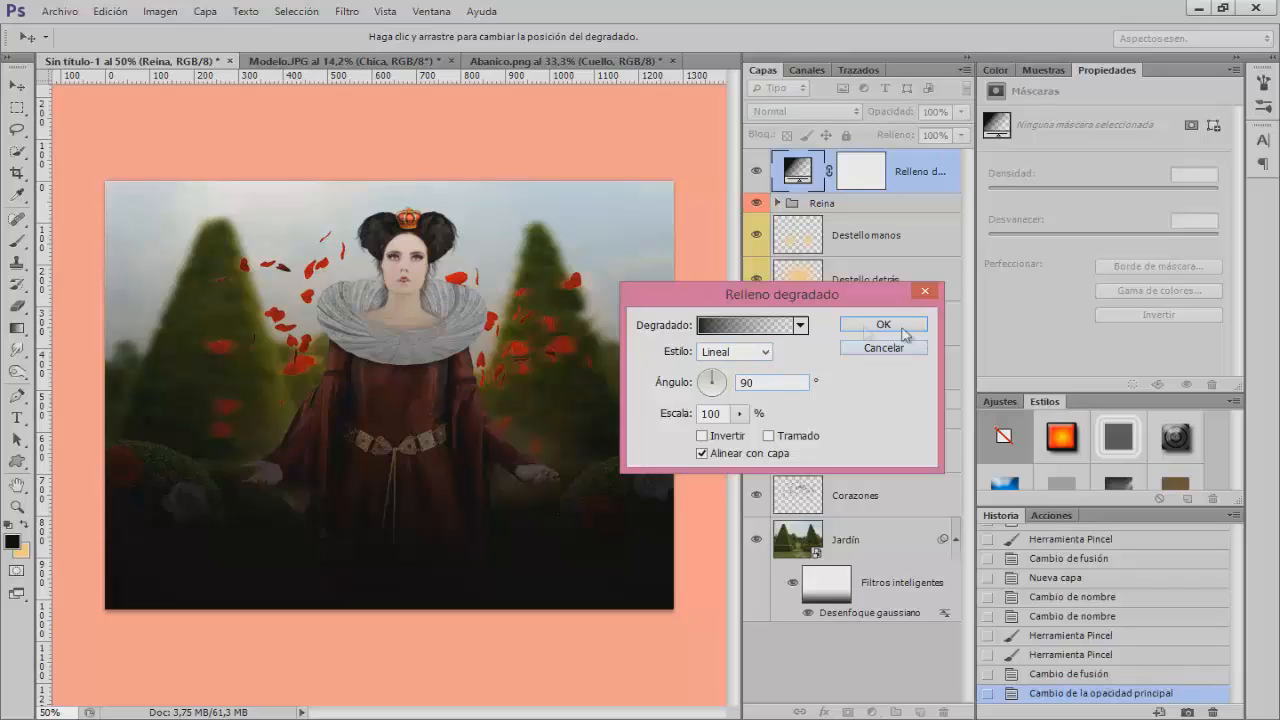
Shift the gradient fill down to darken mainly the lower garden and skirt, and compare the image with the layer hidden and shown
drag(427, 432, 408, 505)
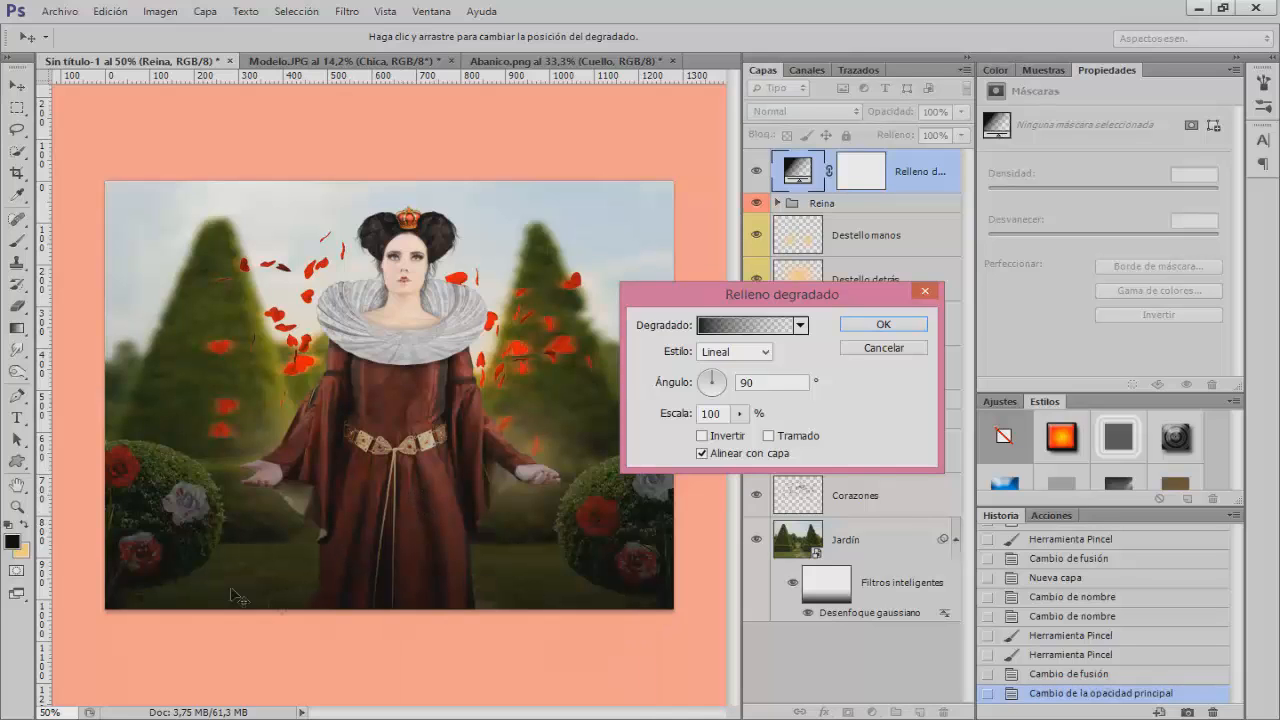
click(883, 325)
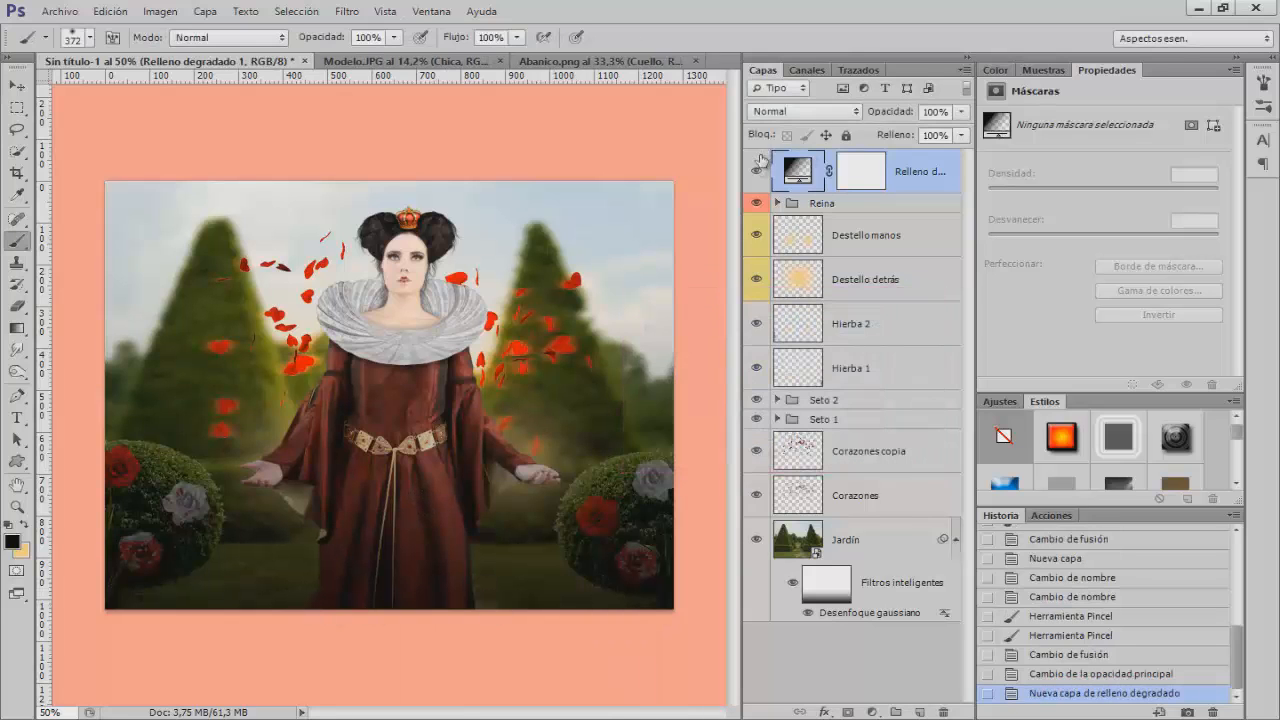
click(757, 171)
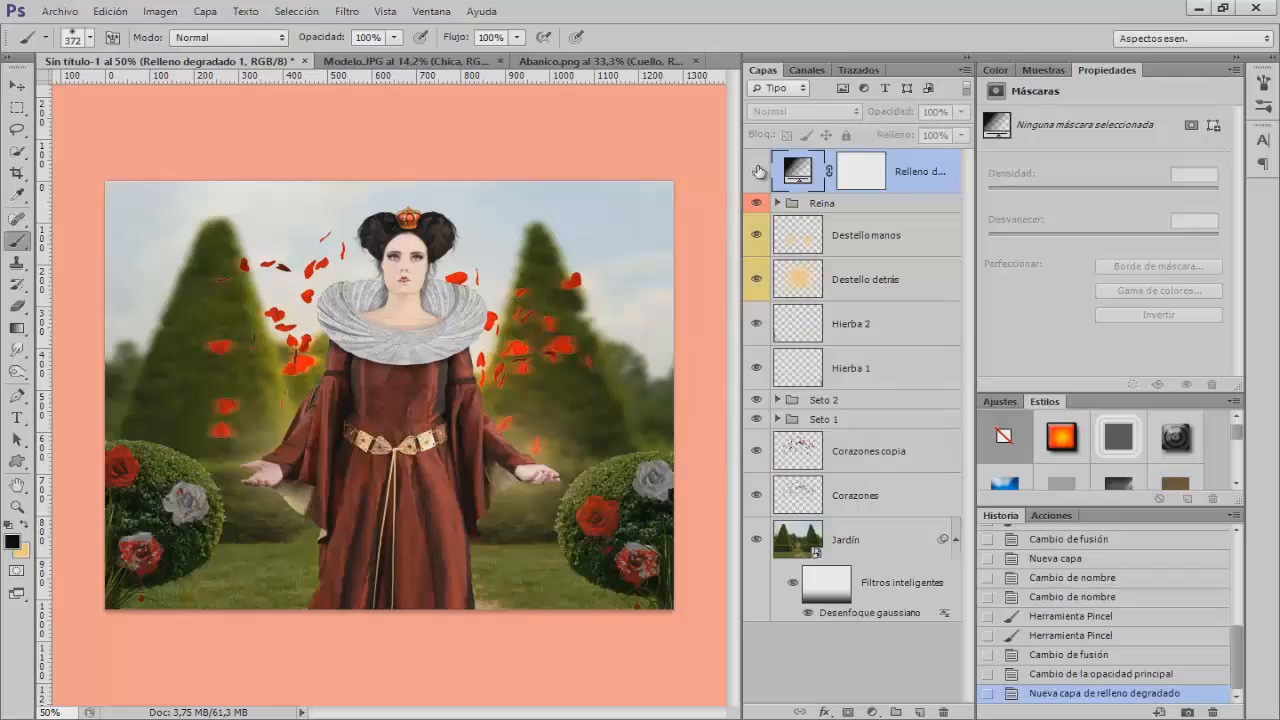
click(757, 171)
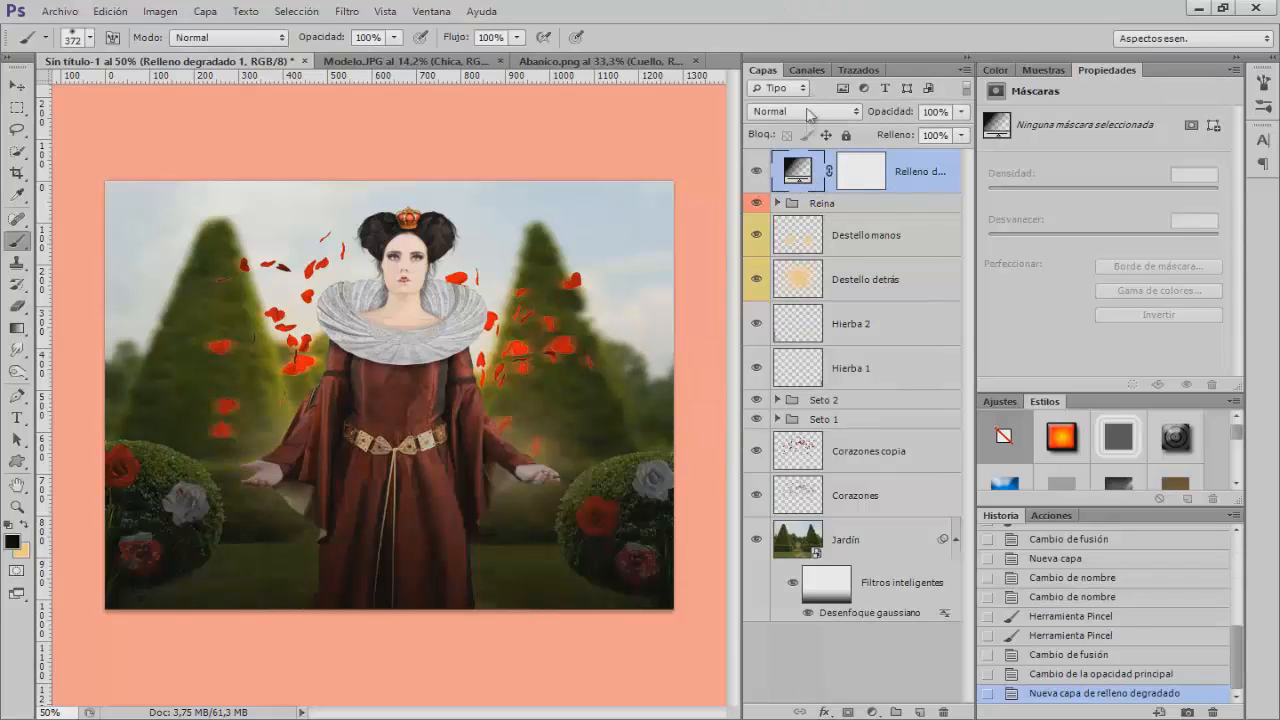
Lower the gradient fill layer's opacity to 59% and compare the image with it hidden and shown
drag(897, 116, 880, 116)
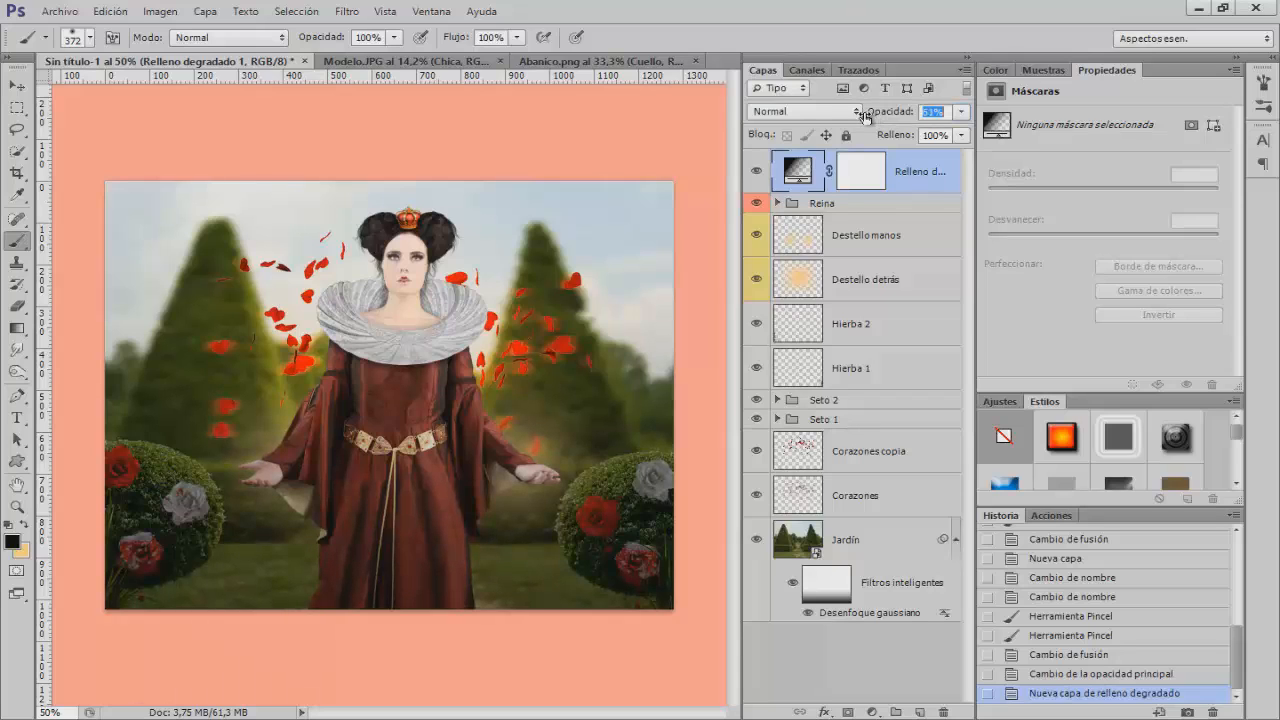
drag(858, 122, 858, 122)
click(757, 174)
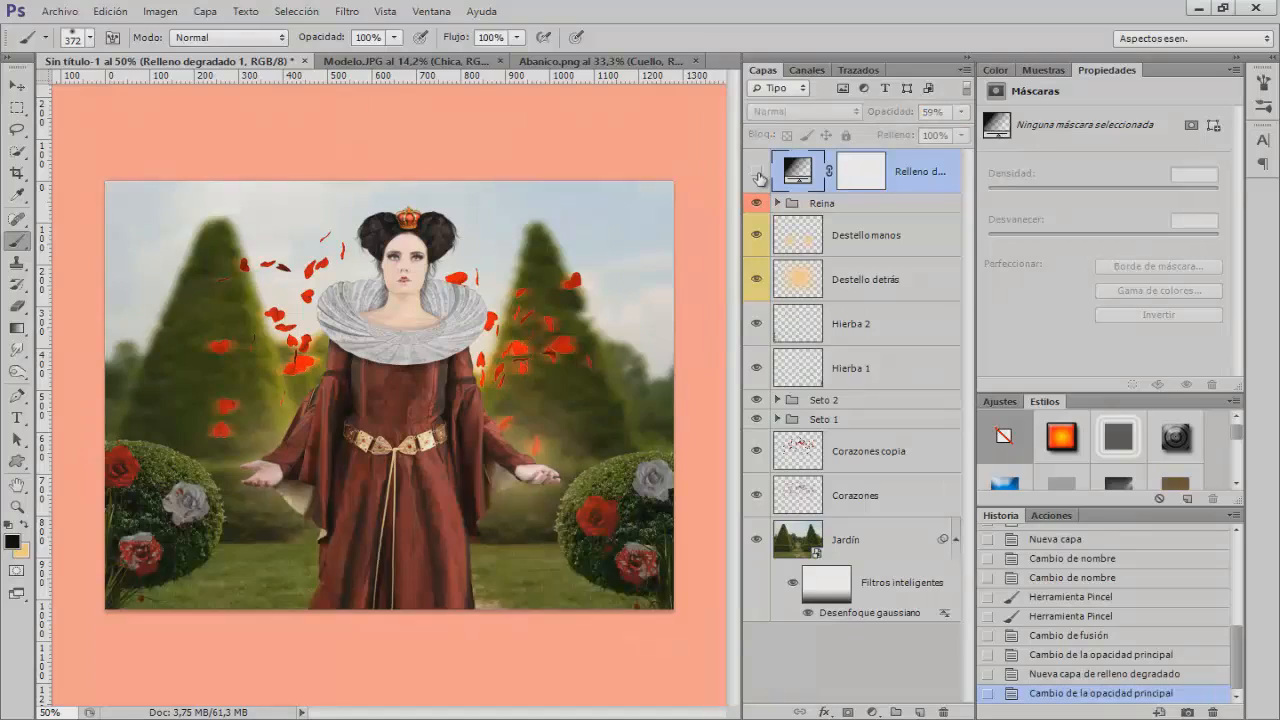
click(757, 174)
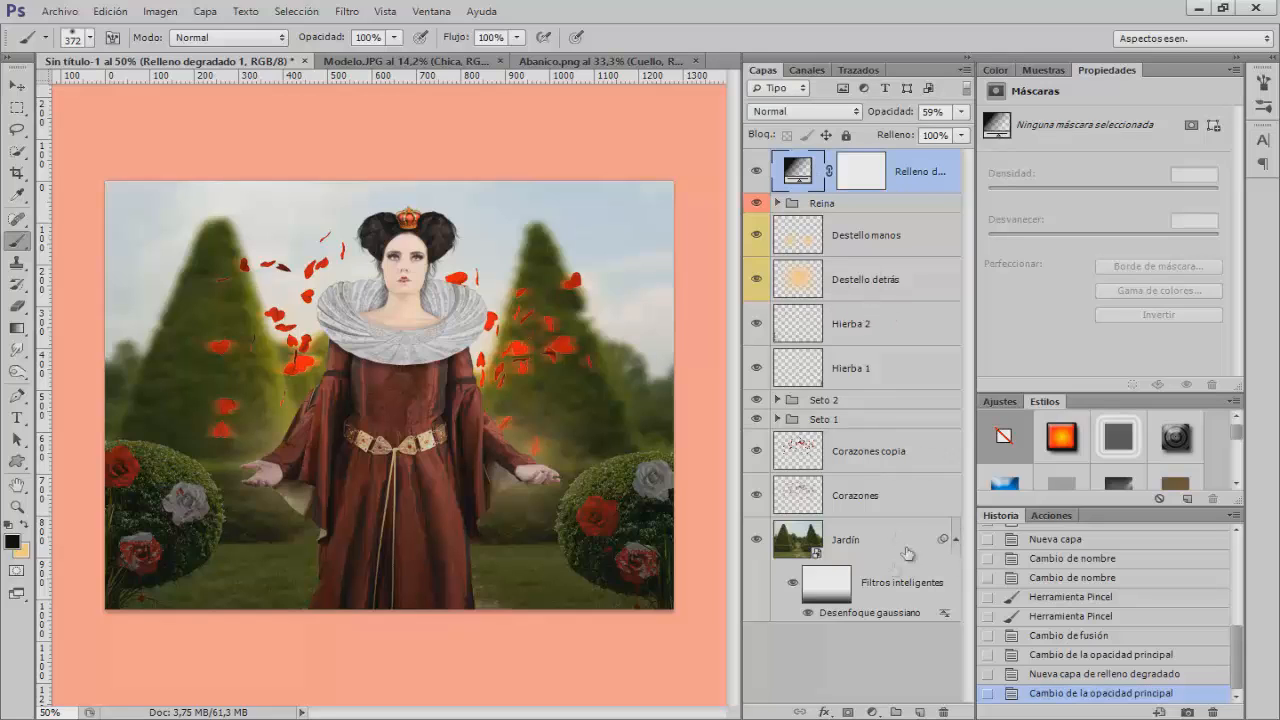
Create a new layer above the gradient fill, name it "Luz manos" and give it the yellow (Amarillo) color label
click(921, 713)
double_click(848, 171)
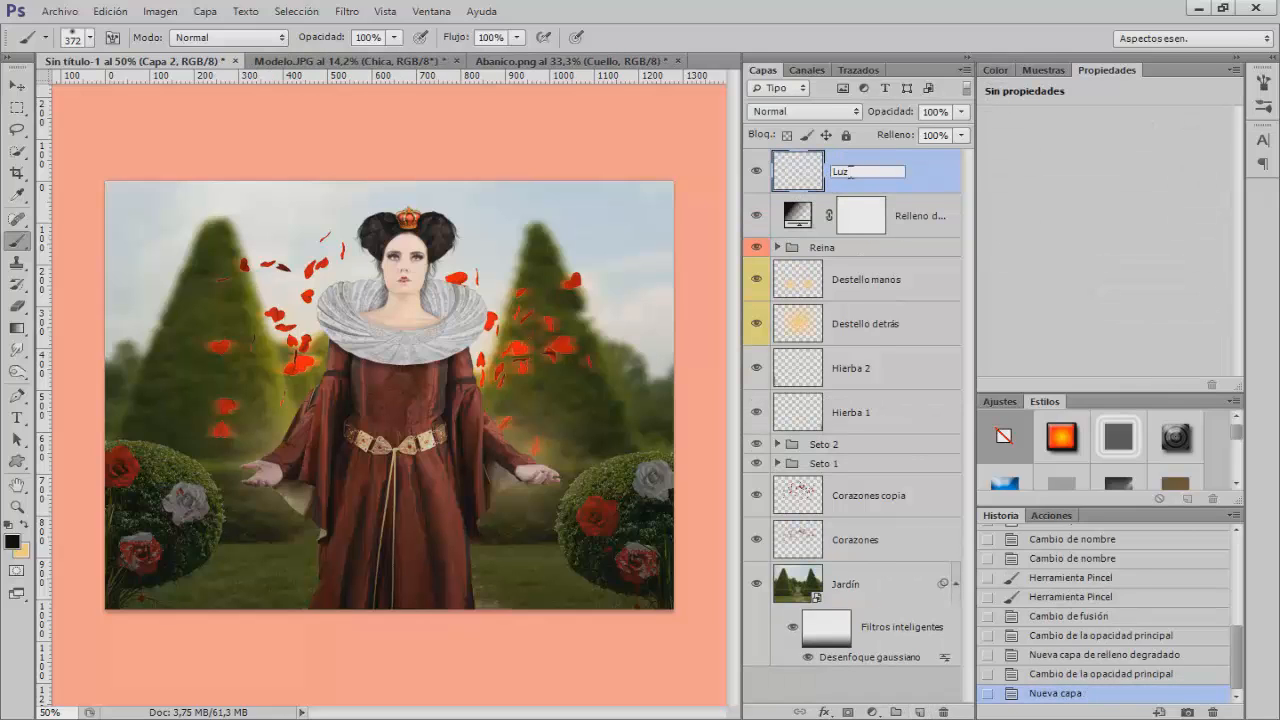
text(Luz manos)
key(Return)
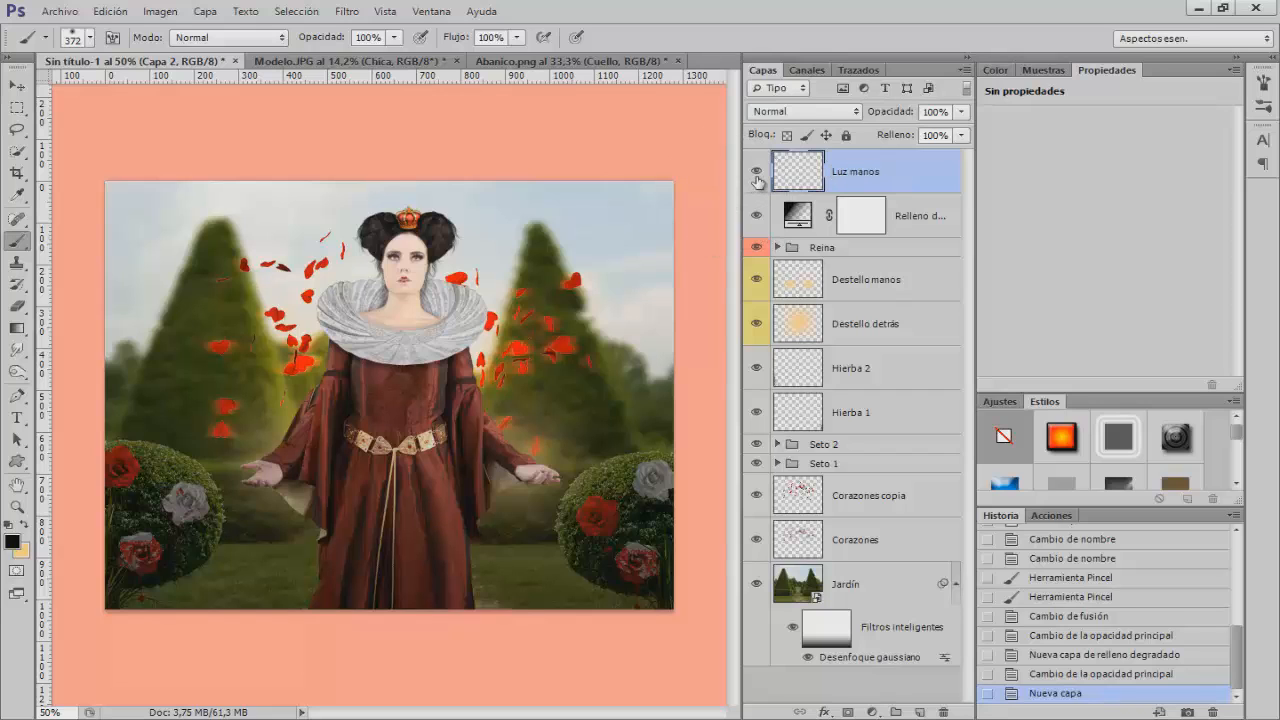
click(757, 180)
click(757, 180)
right_click(757, 180)
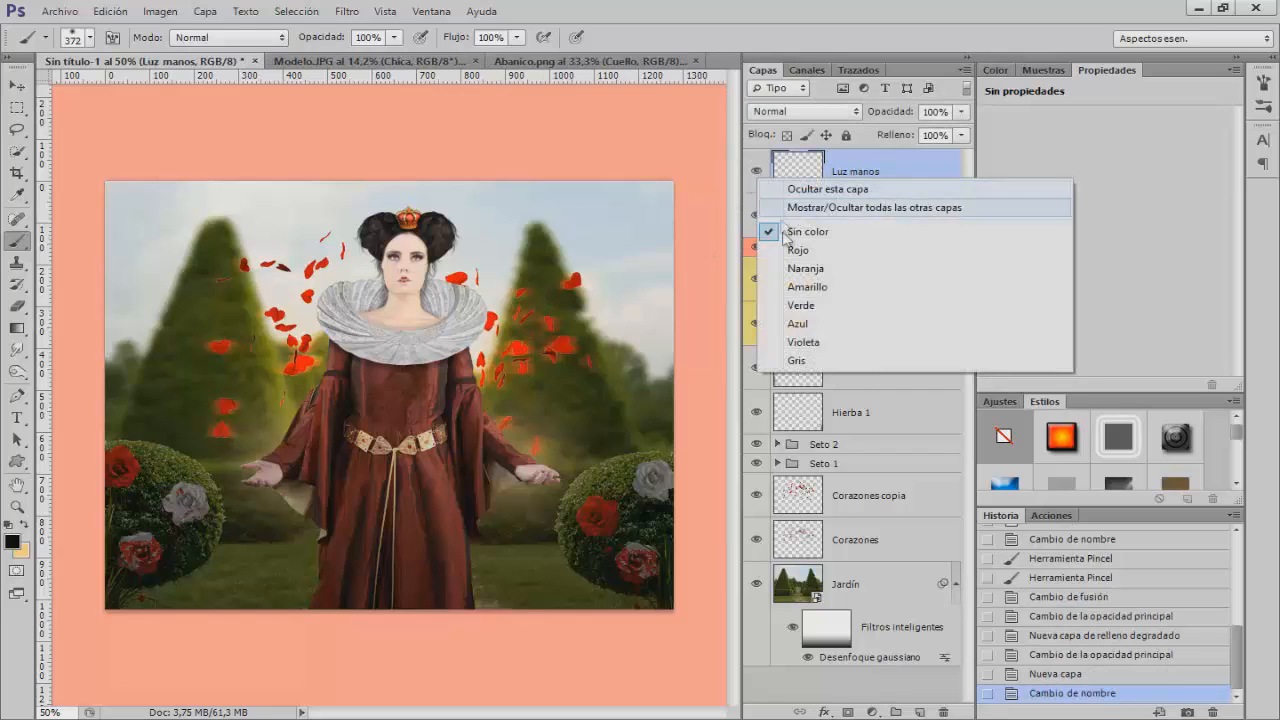
click(790, 288)
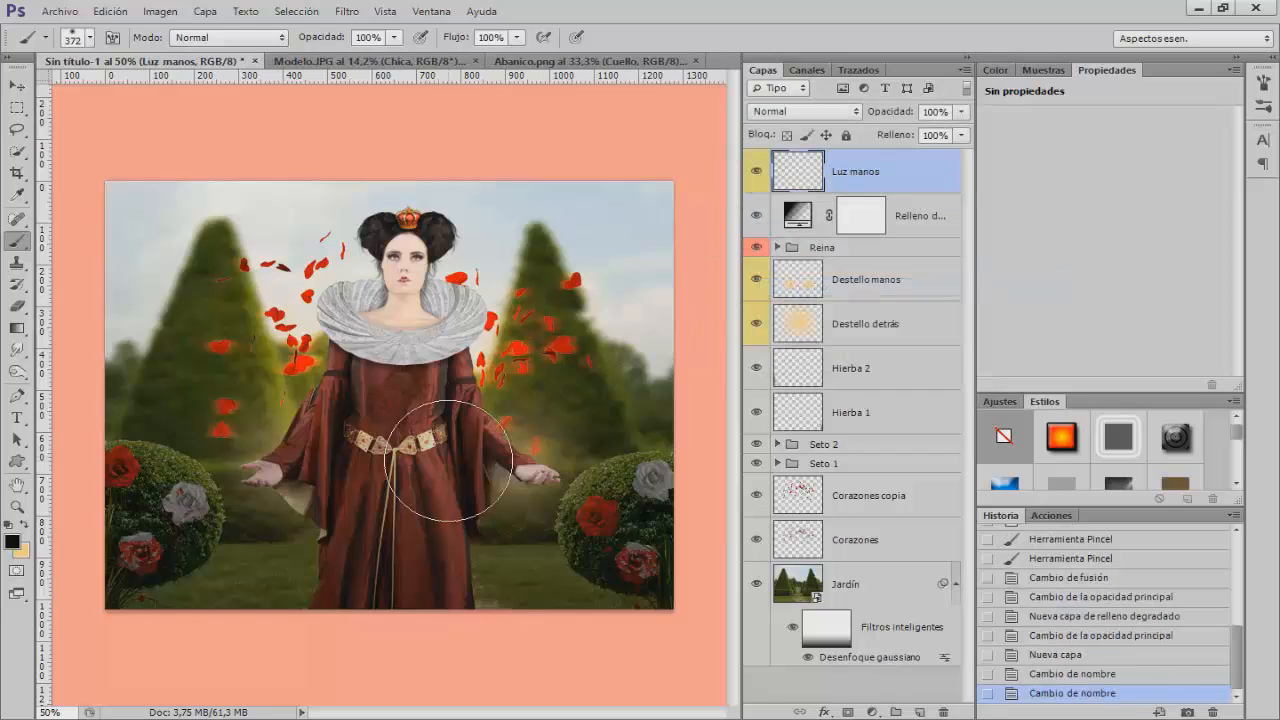
Set the foreground color to an olive yellow (#a6aa48) based on a sample from the lit hedge edge
click(24, 525)
click(14, 541)
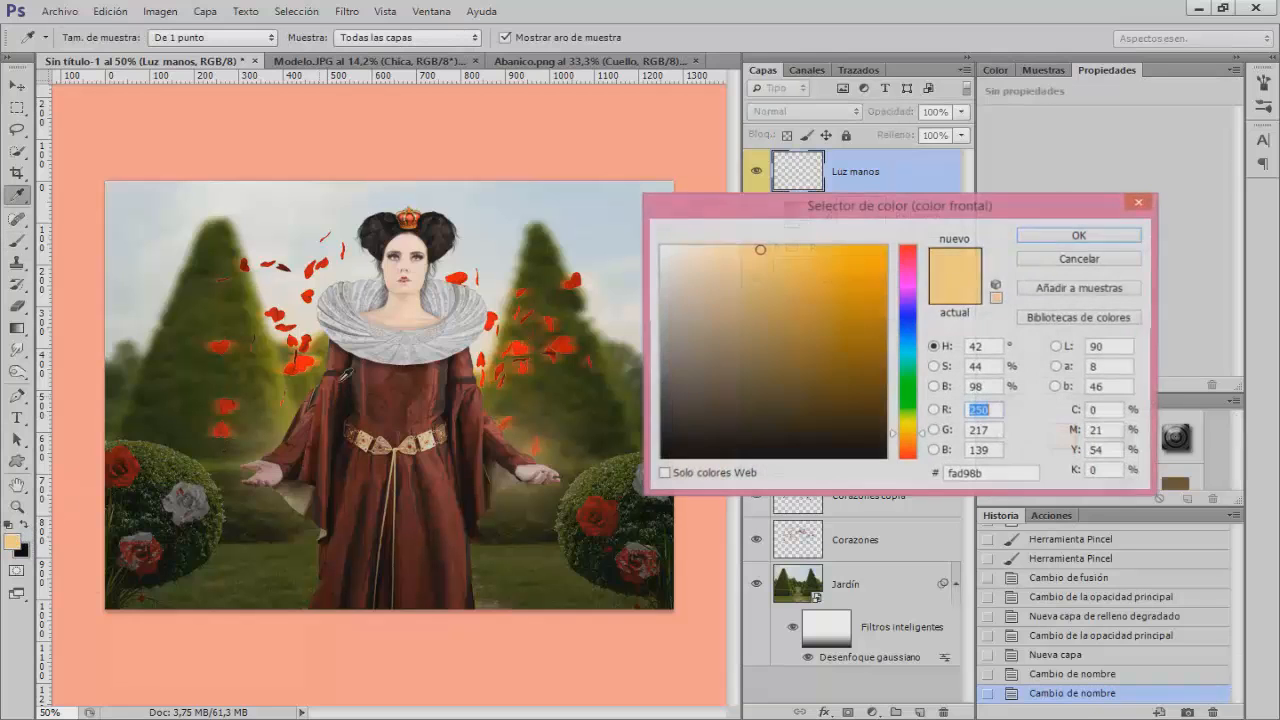
click(297, 405)
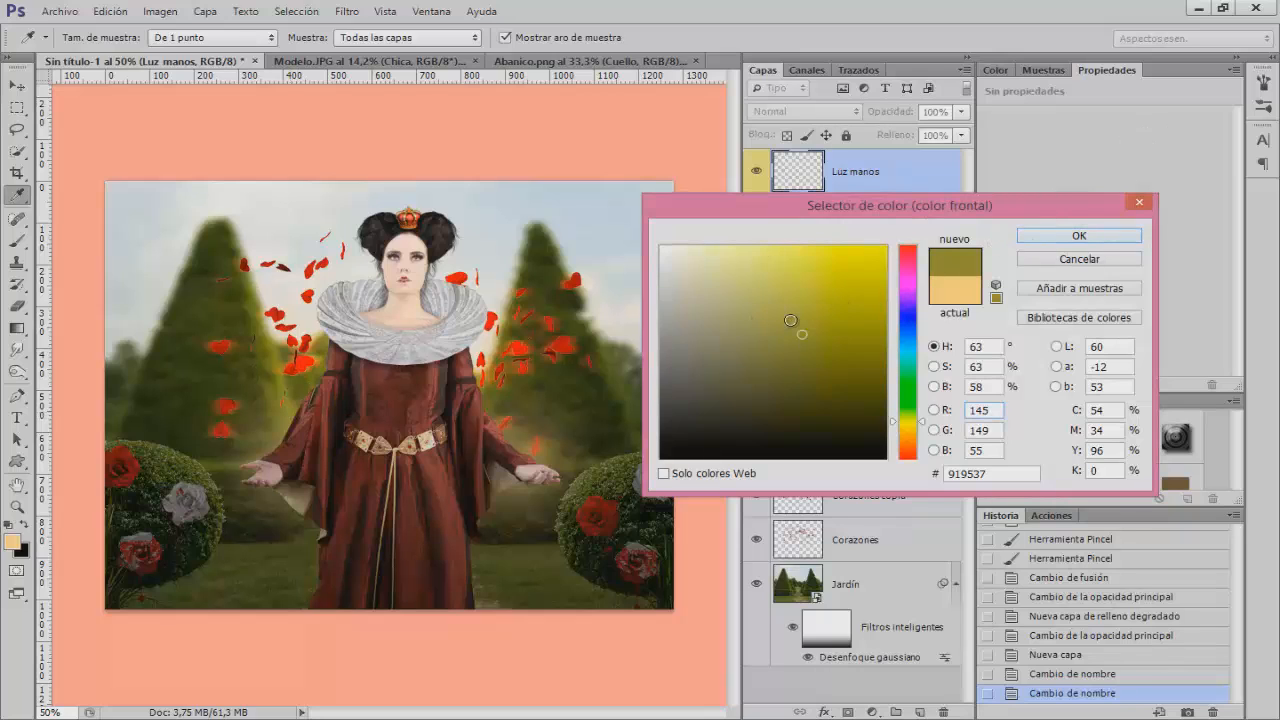
click(1070, 237)
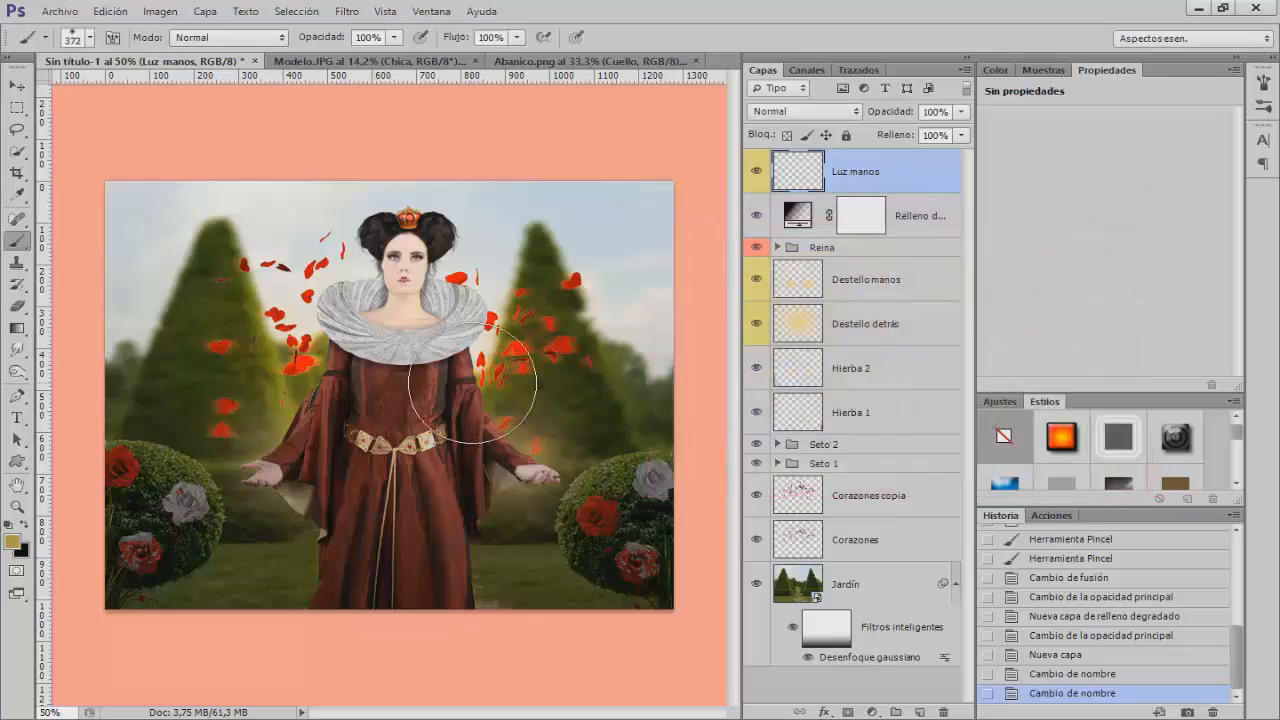
Paint a soft olive-yellow dab over each of the queen's hands with a 324 px brush
mouse_move(265, 462)
mouse_down()
mouse_move(247, 460)
mouse_move(262, 460)
mouse_up()
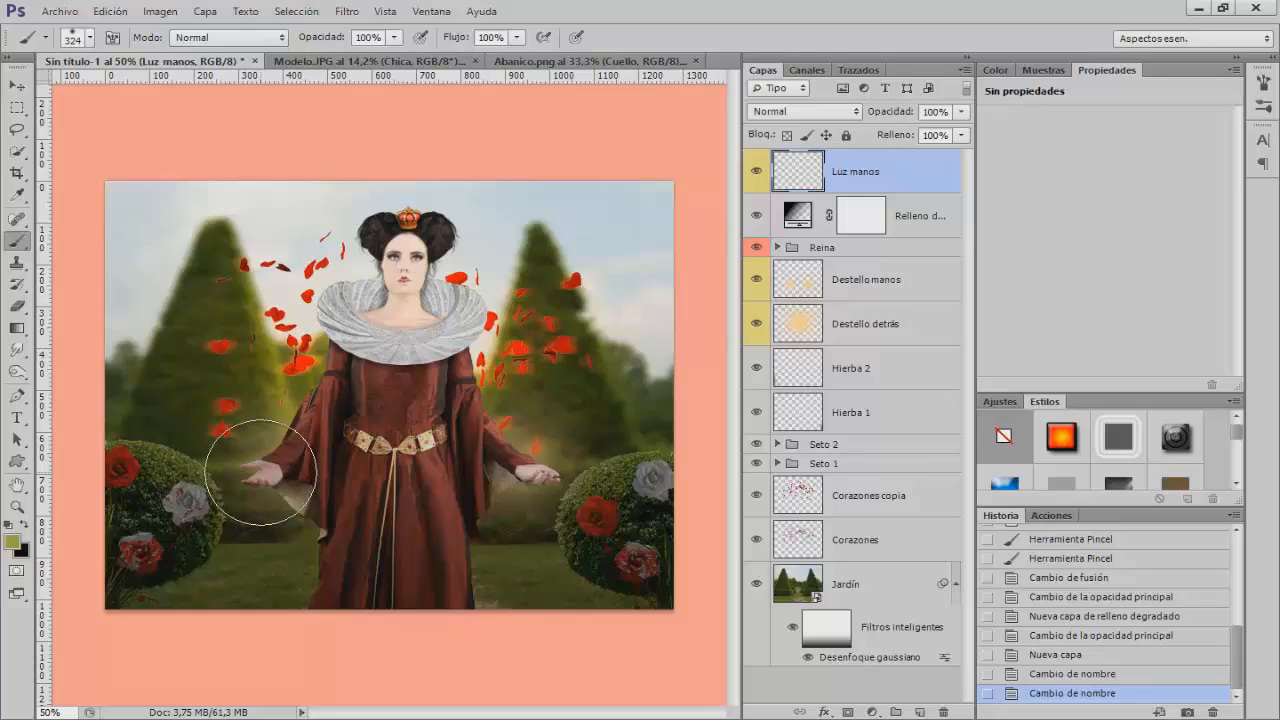
click(260, 472)
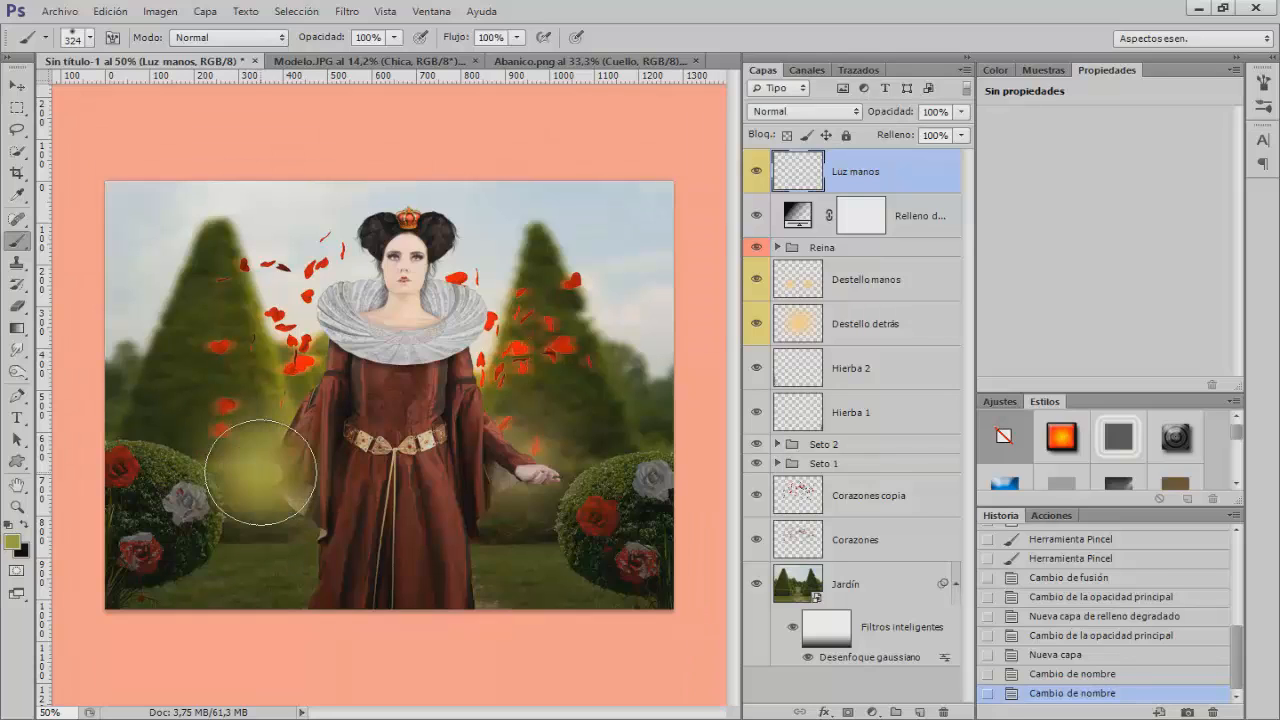
click(540, 473)
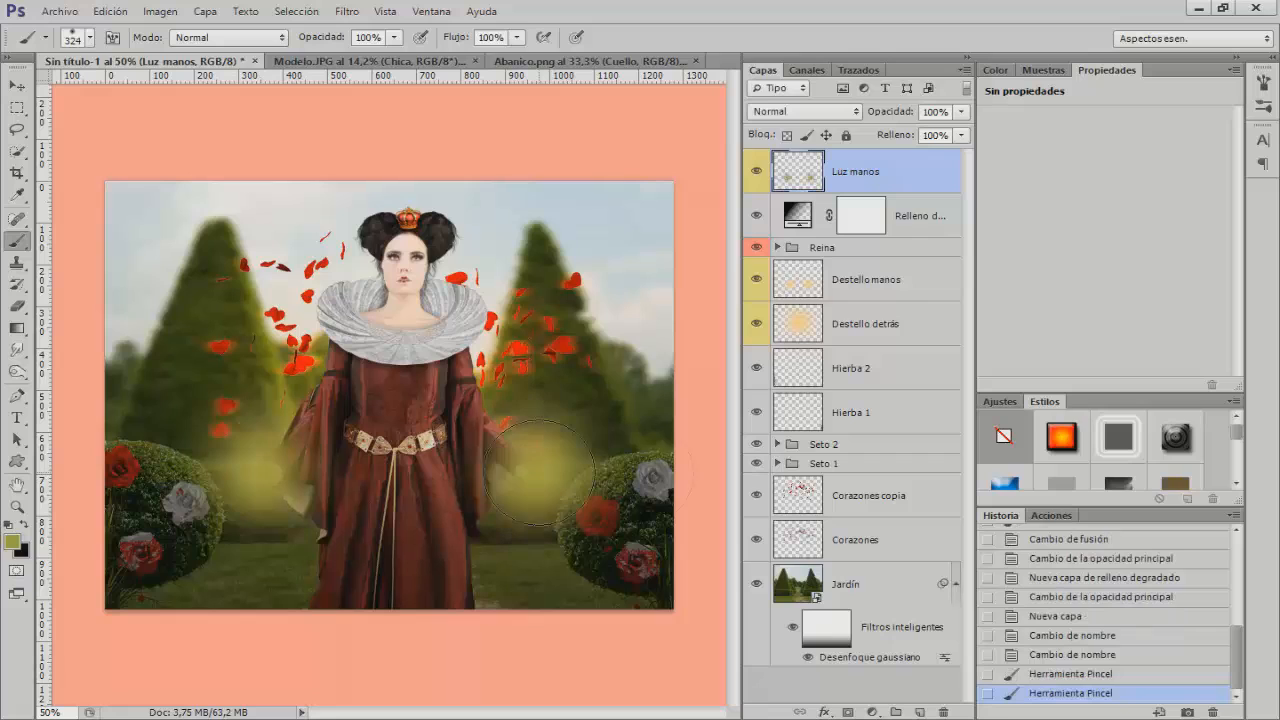
Set the Luz manos layer to Superponer blend mode at 20% opacity and compare the image with it hidden and shown
click(792, 112)
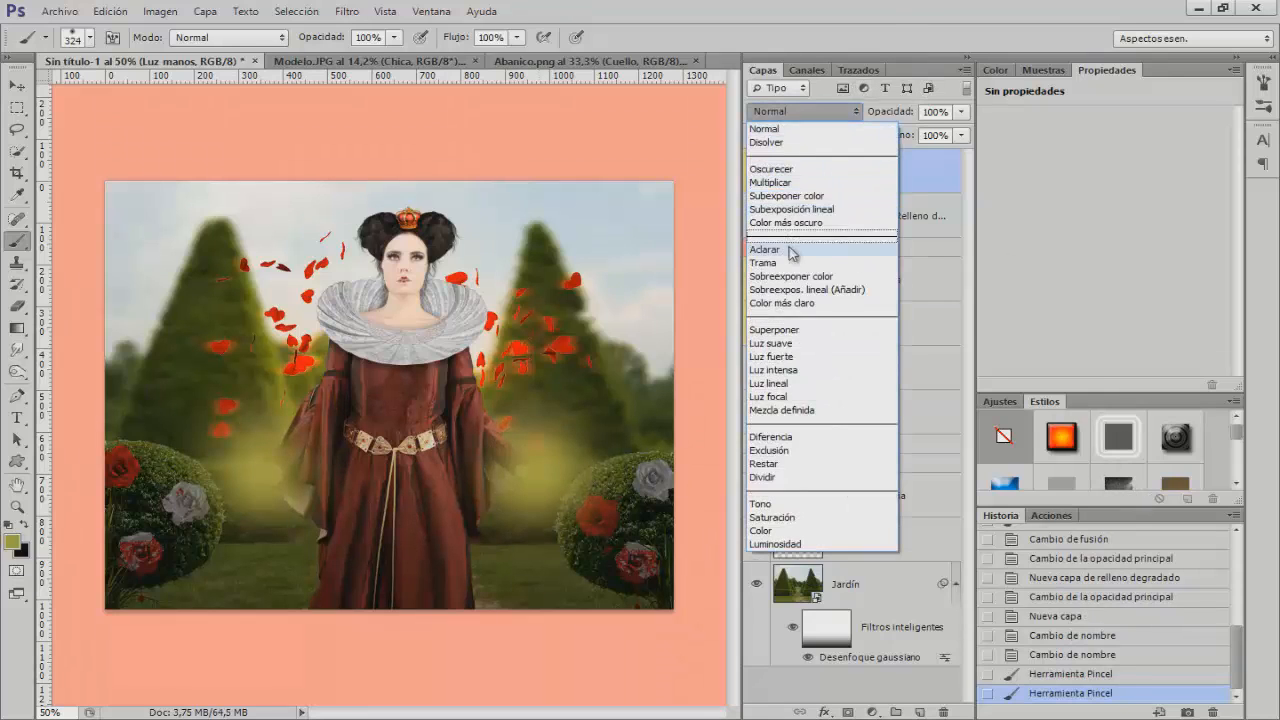
click(795, 331)
key(2)
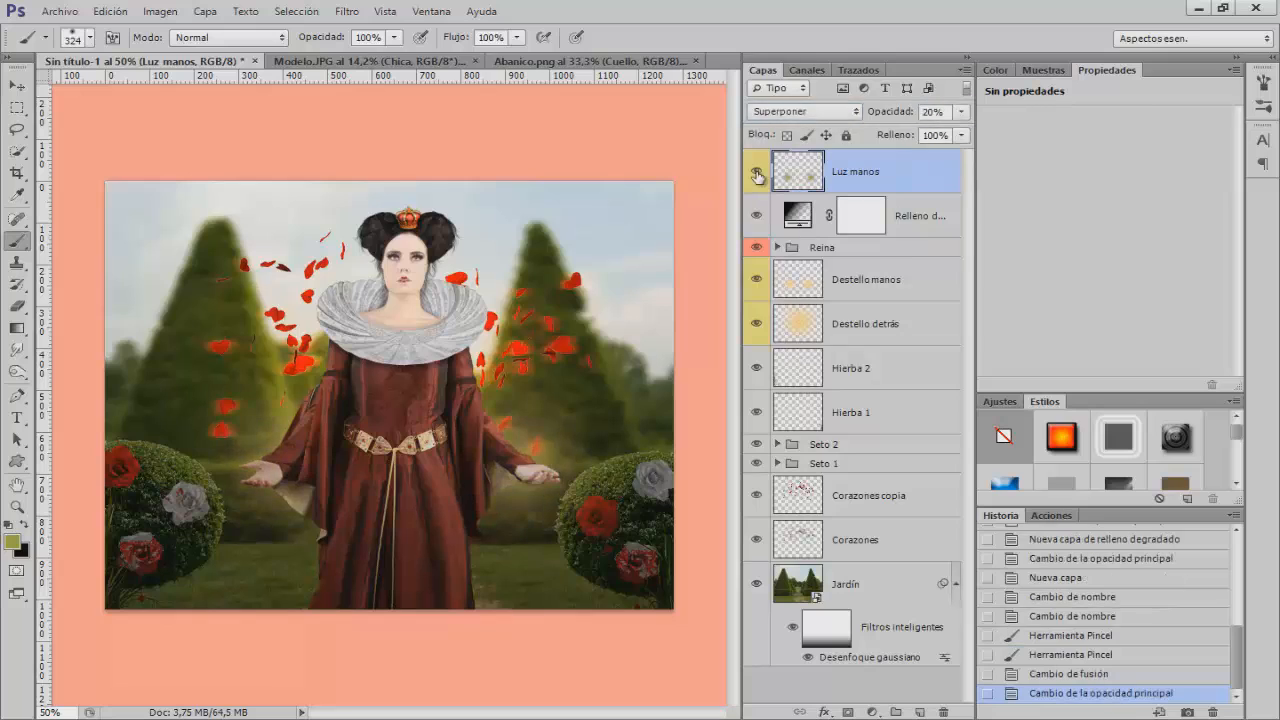
click(757, 176)
click(757, 176)
Create a new layer above Destello manos, name it "Luz setos" and give it the yellow (Amarillo) color label
click(866, 279)
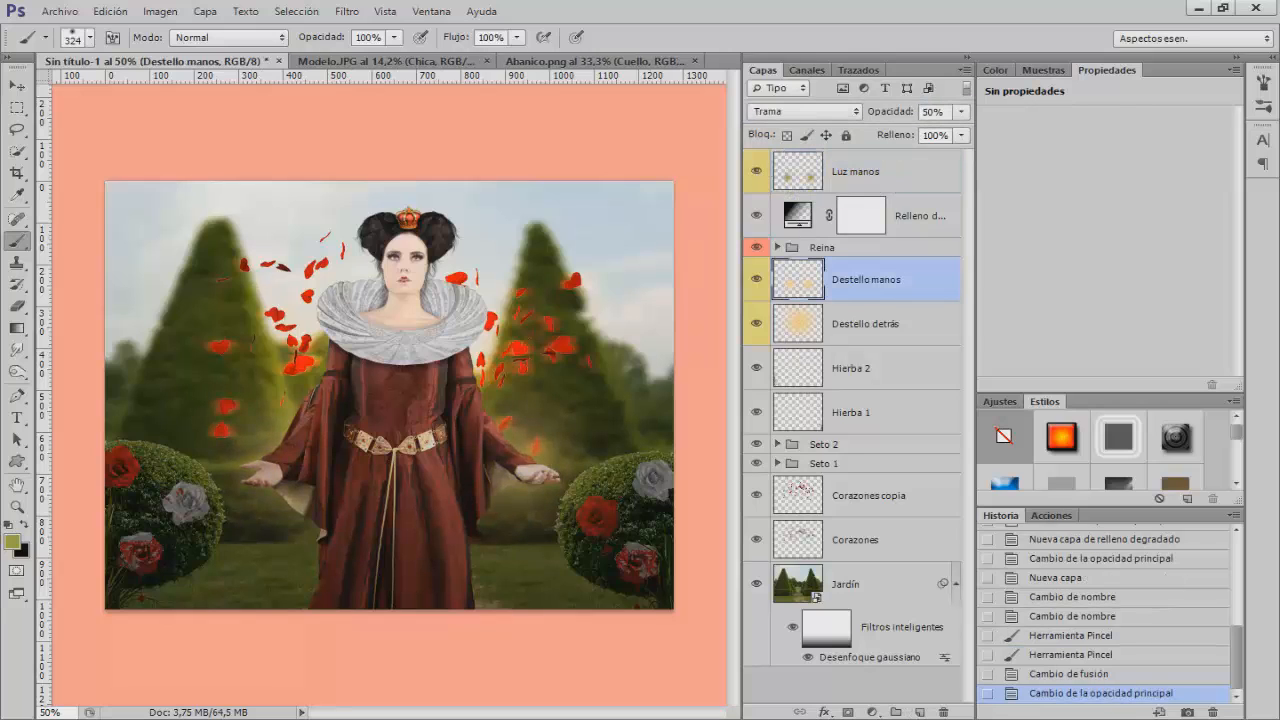
click(919, 712)
double_click(847, 281)
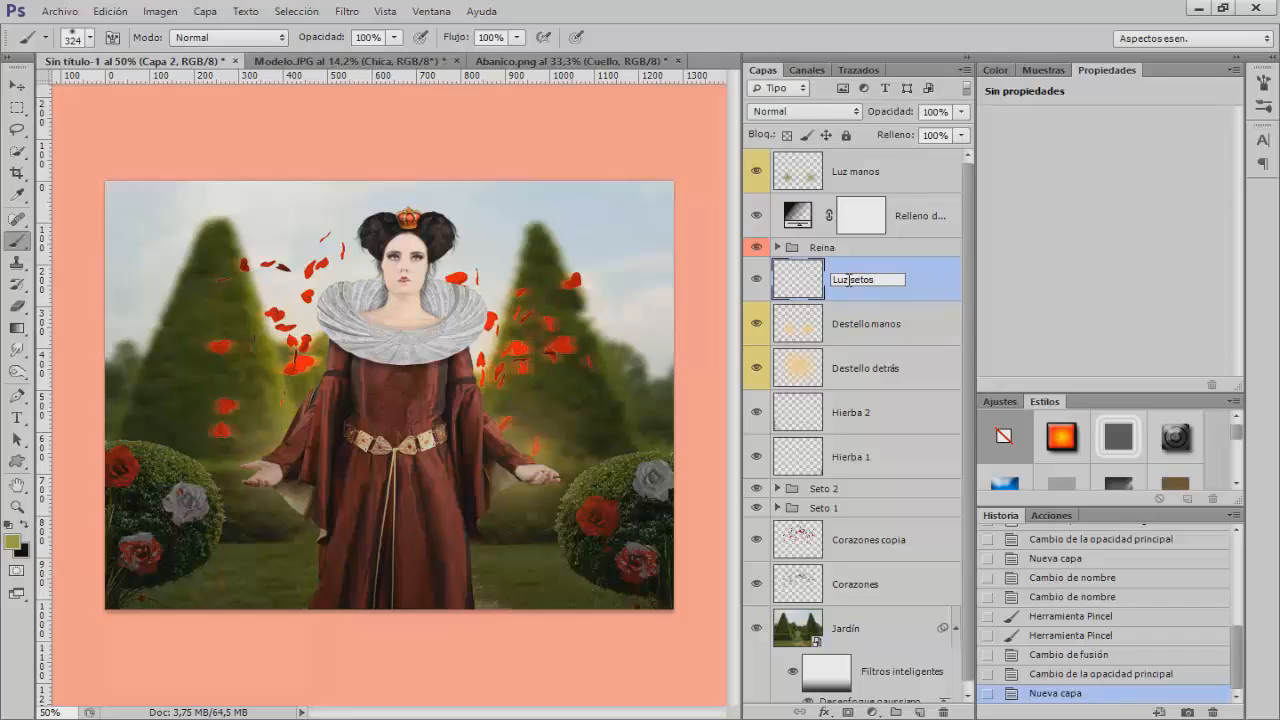
key(Return)
right_click(765, 290)
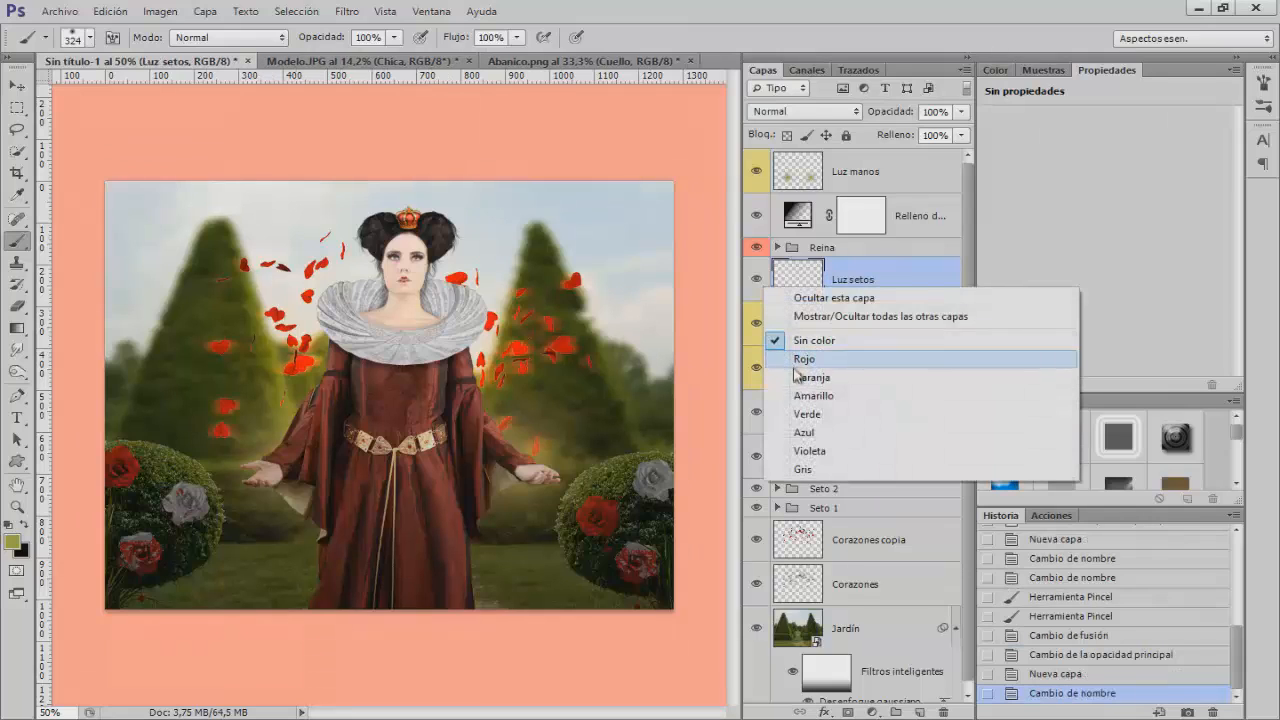
click(825, 391)
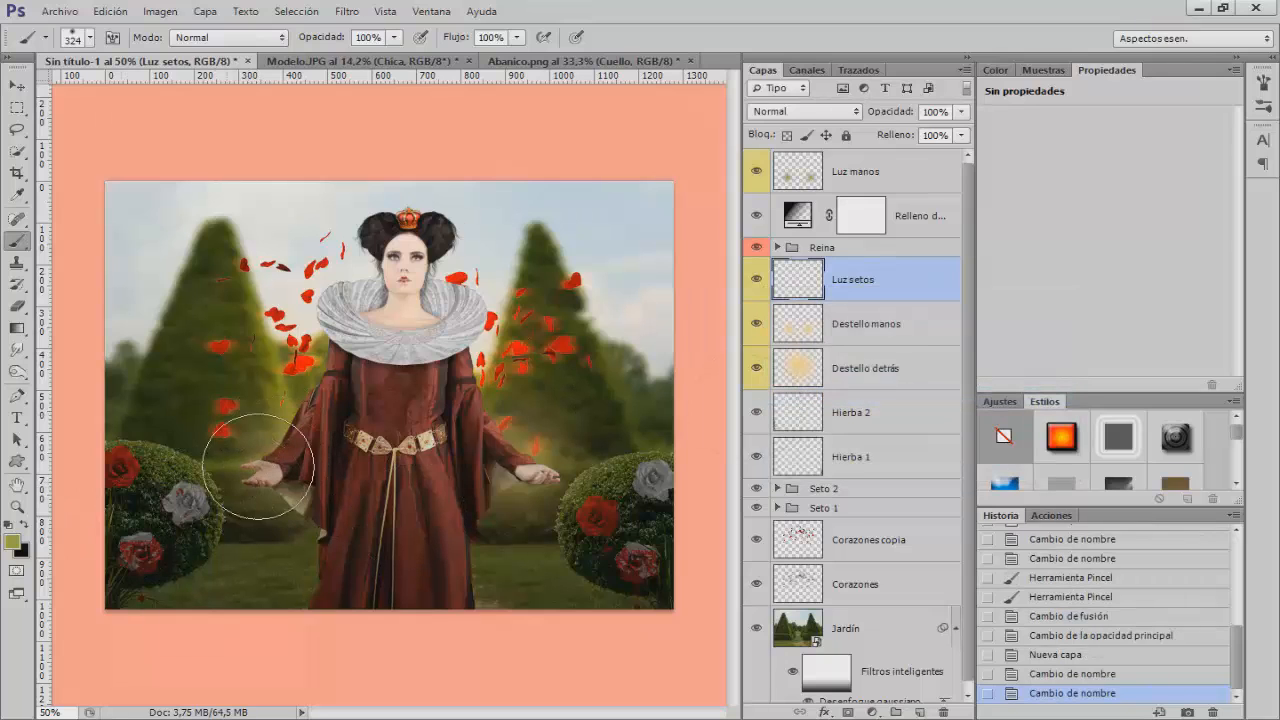
Set the foreground color to a lighter olive yellow (#b8bc55) for painting on the Luz setos layer
click(14, 542)
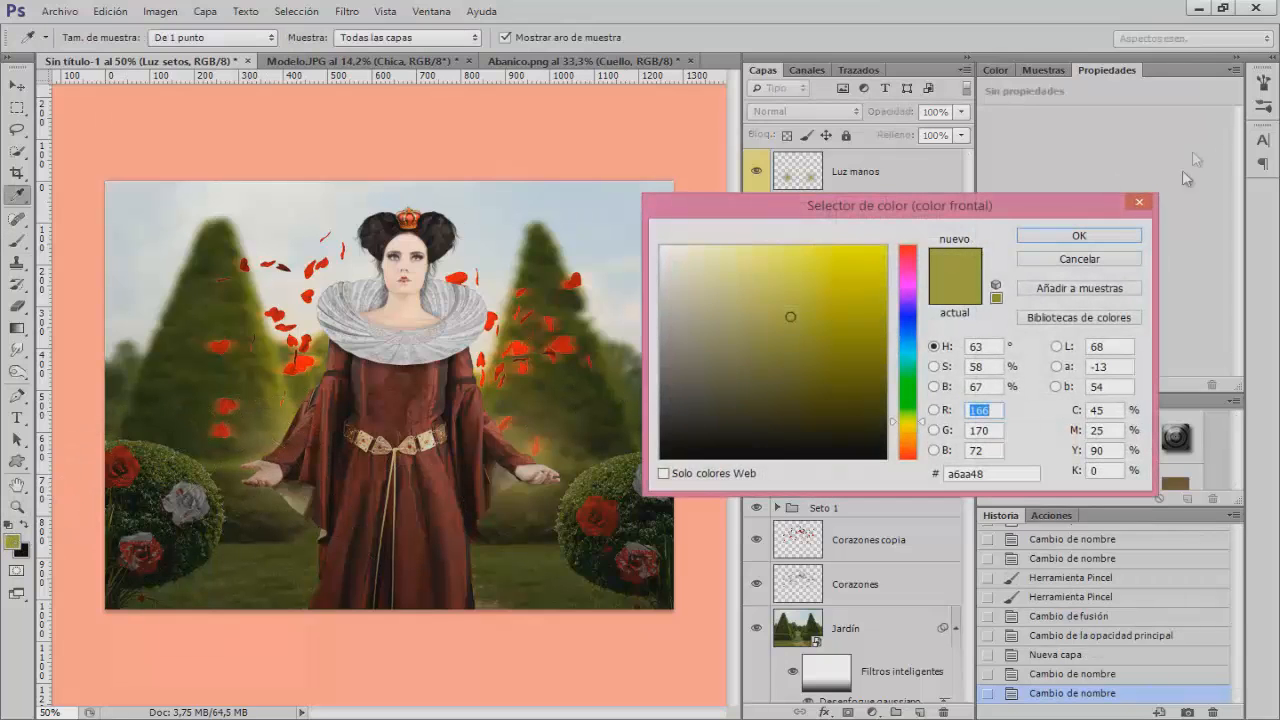
click(781, 294)
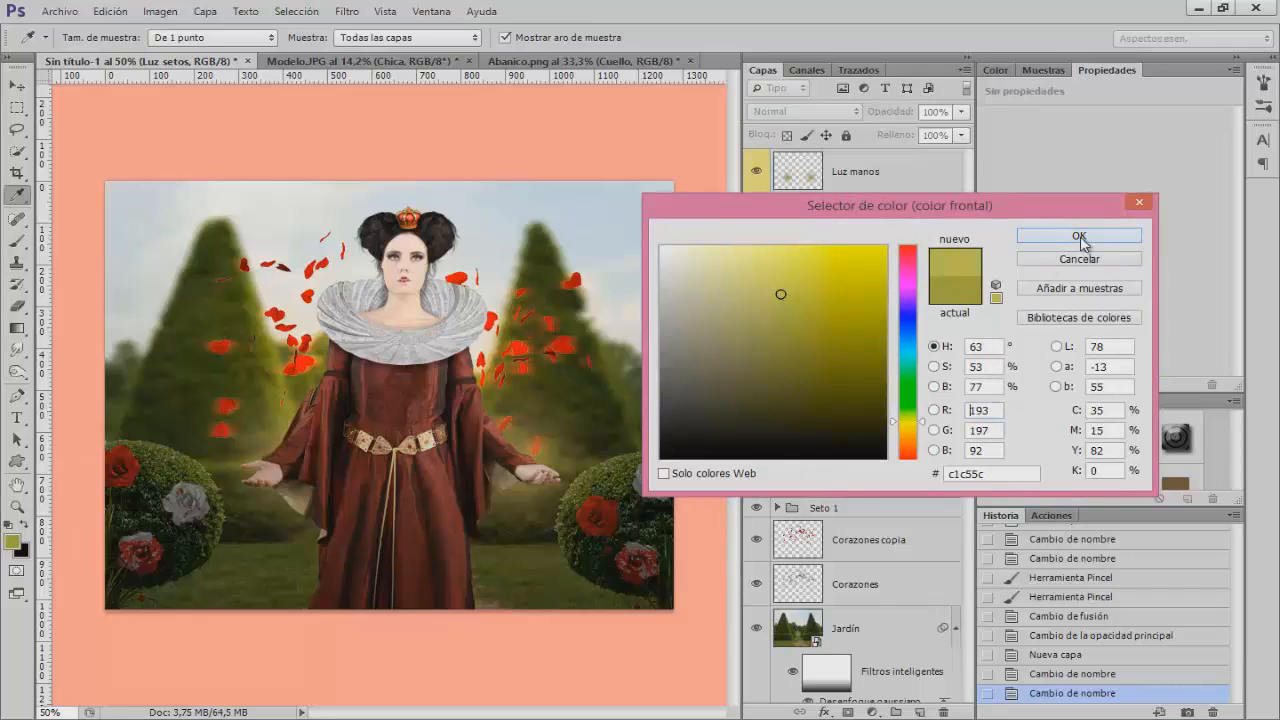
click(784, 301)
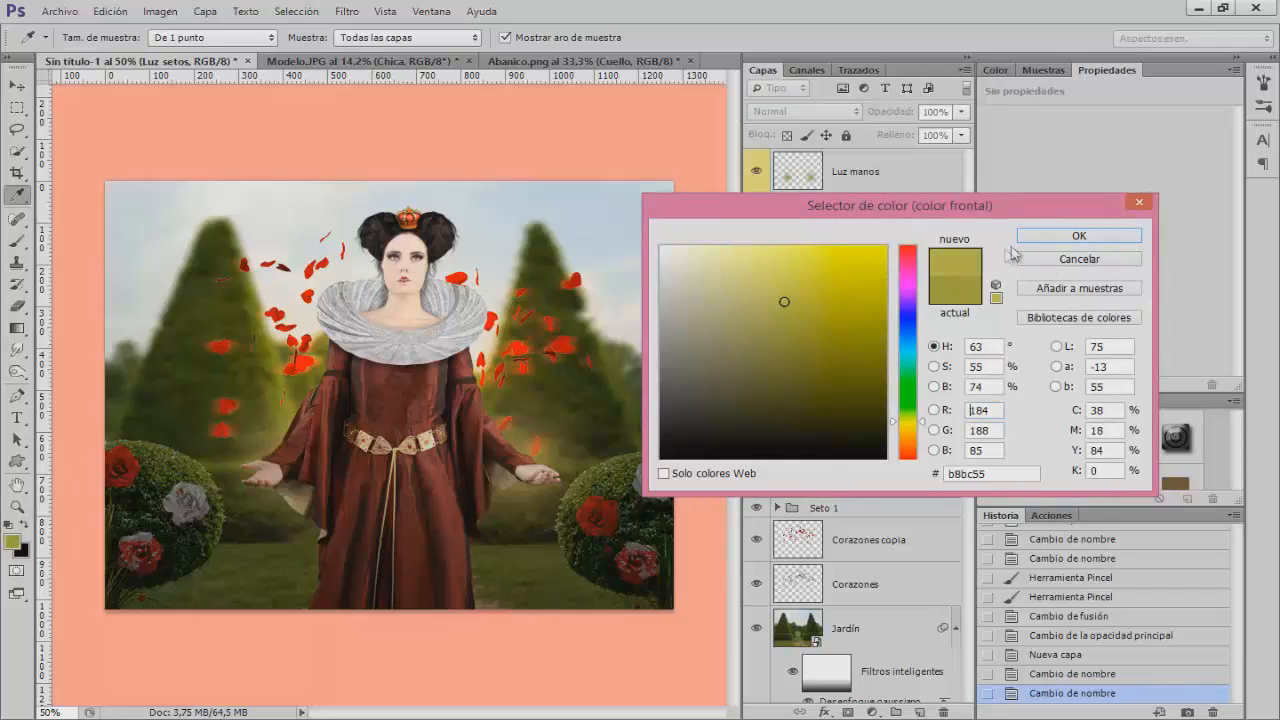
click(1043, 238)
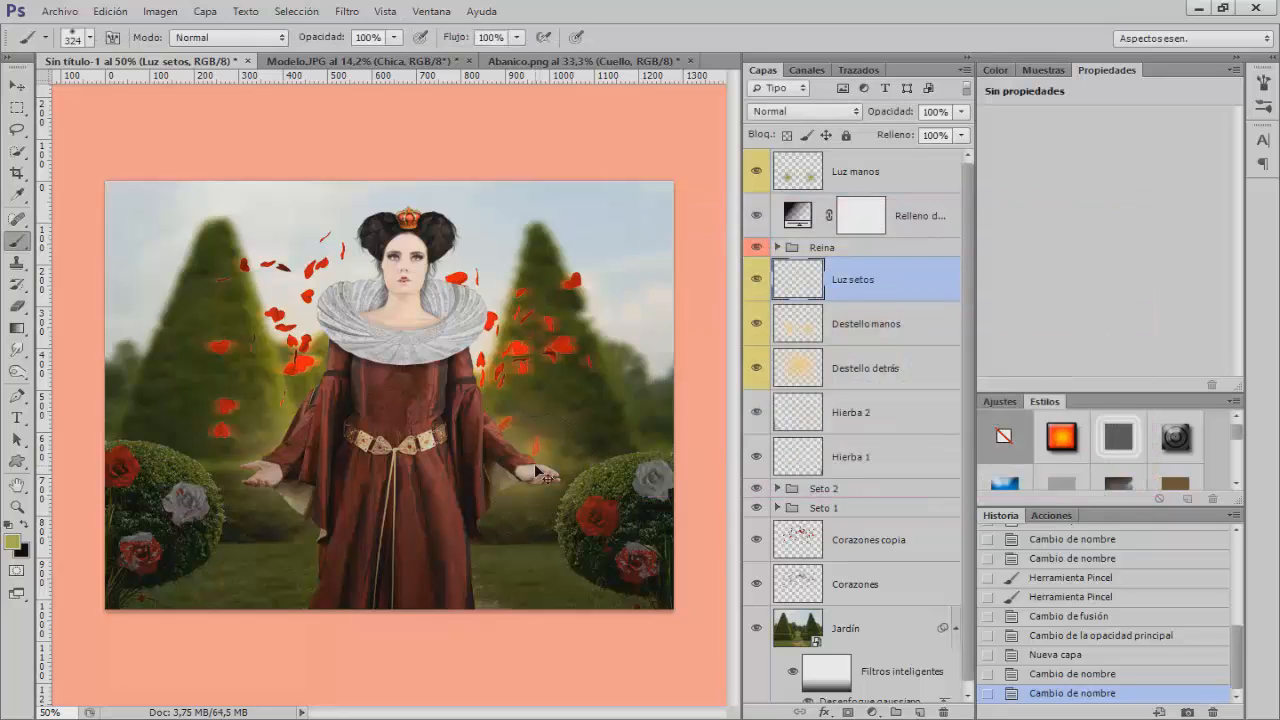
key(ctrl+plus)
scroll(457, 543, down, 3)
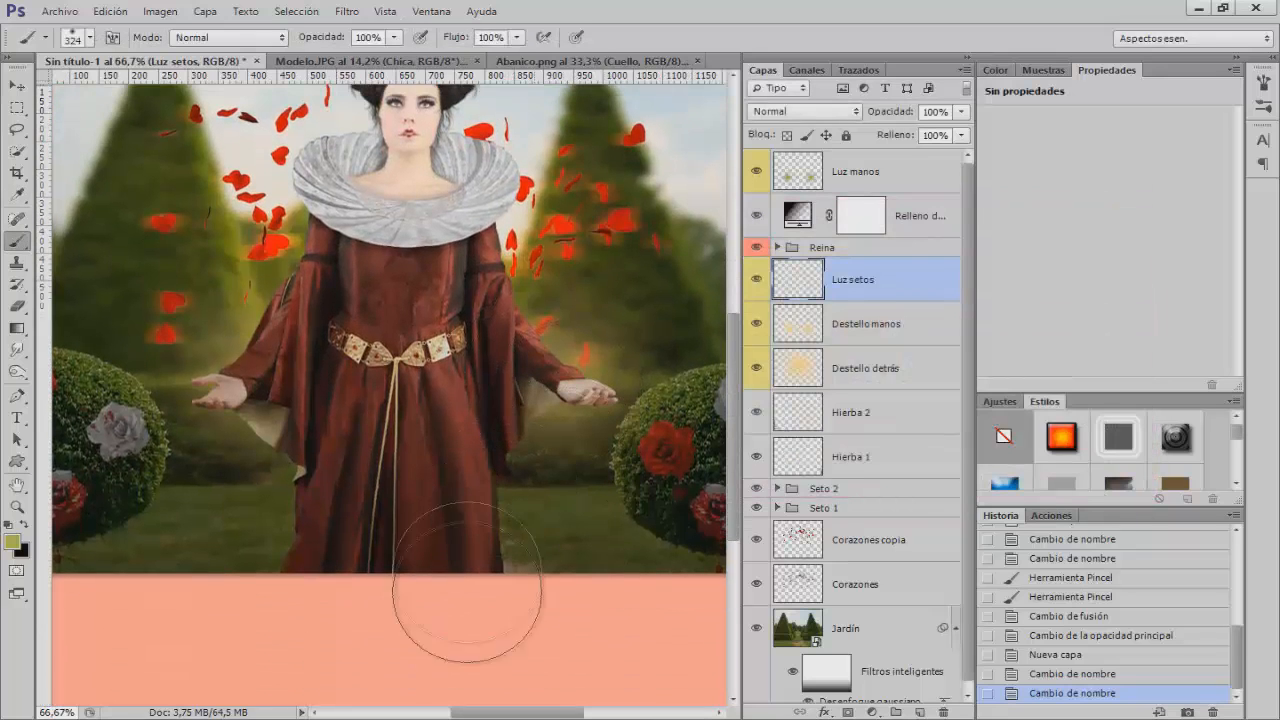
Paint a light olive band around the outer edge of the right-hand rose bush with a 63 px brush and erase the excess
drag(499, 370, 474, 374)
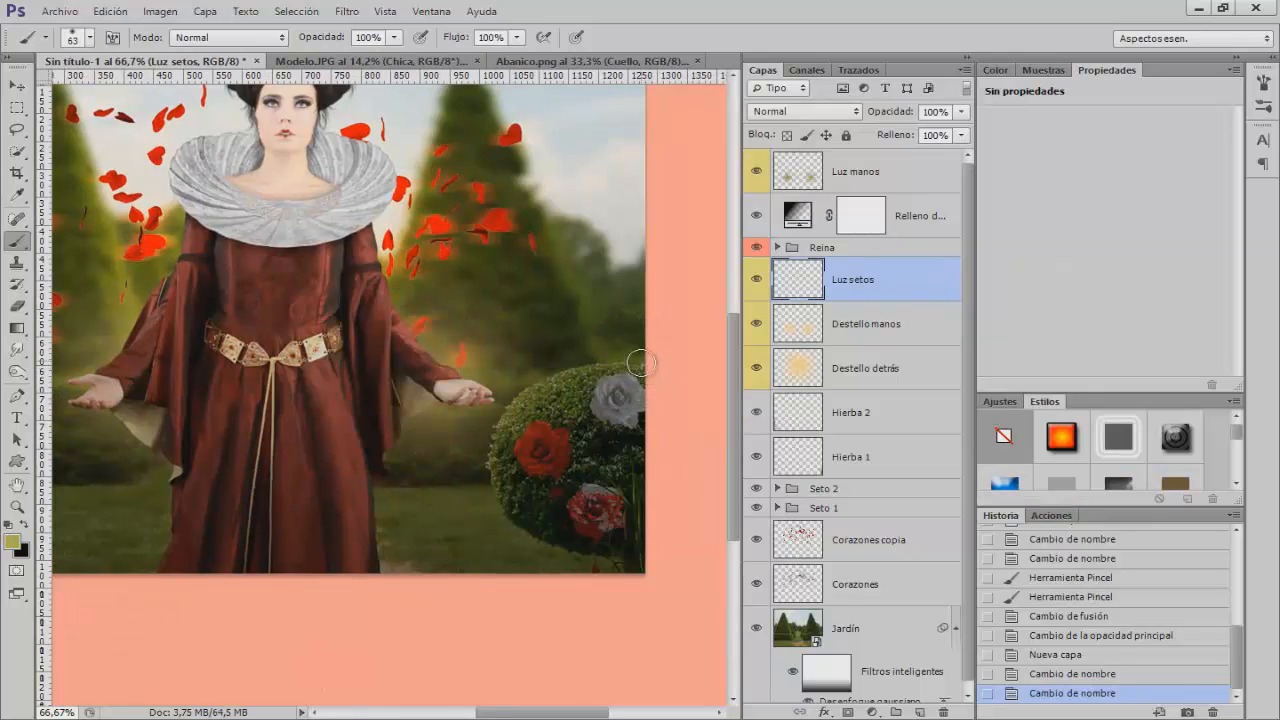
mouse_move(640, 363)
mouse_down()
mouse_move(557, 370)
mouse_move(506, 408)
mouse_move(493, 487)
mouse_move(556, 549)
mouse_up()
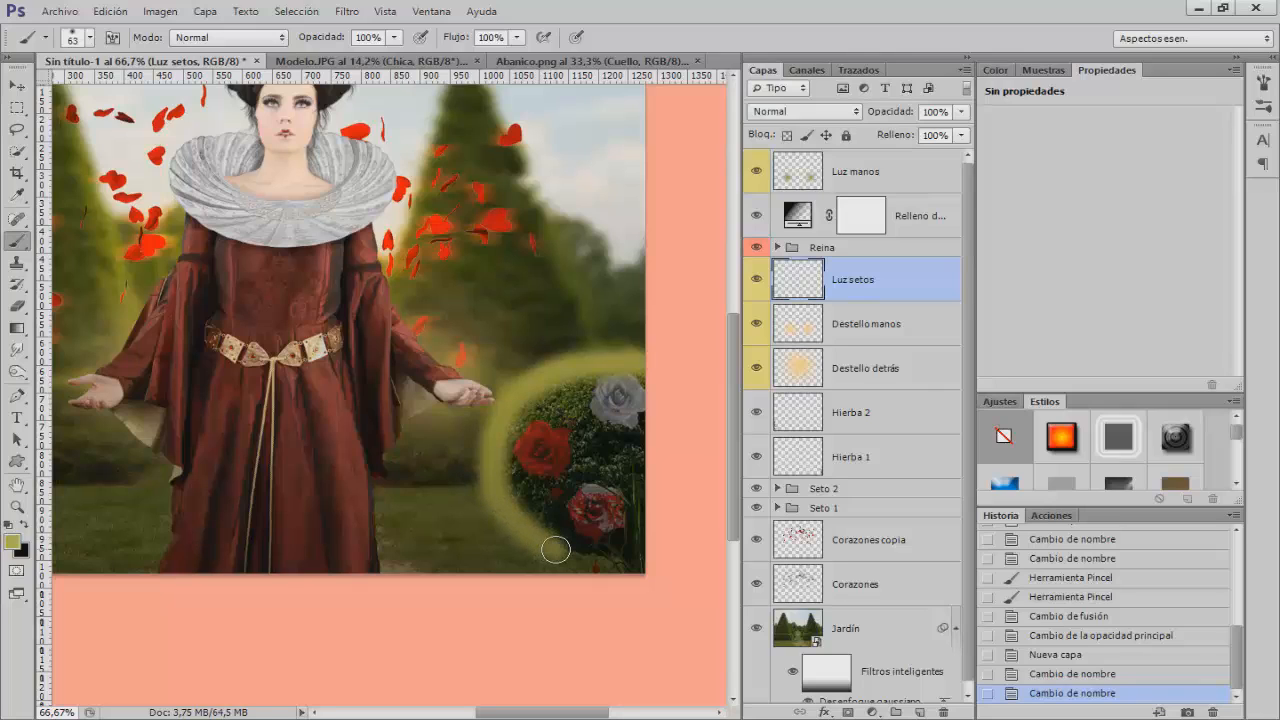
mouse_move(553, 549)
mouse_down()
mouse_move(600, 534)
mouse_move(558, 552)
mouse_move(600, 555)
mouse_up()
click(17, 306)
drag(661, 348, 650, 348)
click(17, 241)
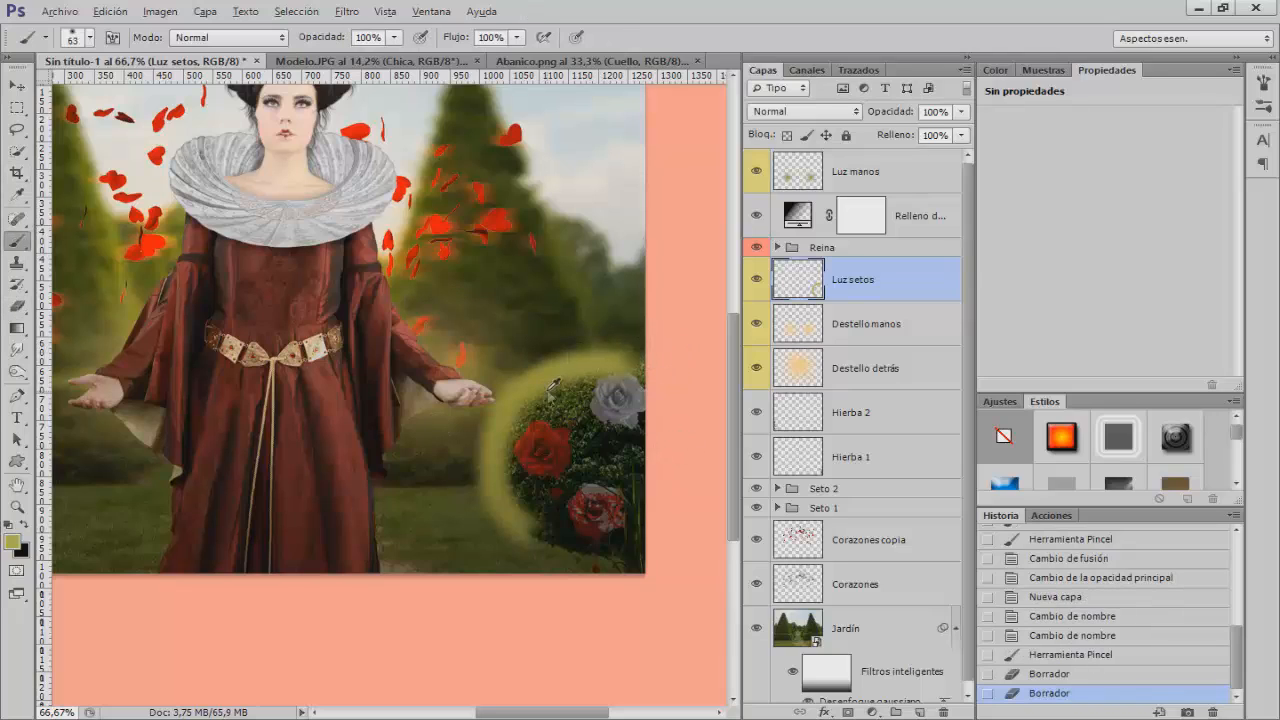
Brush a softer touch of light over the near side of the right-hand bush at 75 px and 40% opacity
drag(550, 390, 563, 390)
drag(330, 42, 278, 42)
mouse_move(513, 426)
mouse_down()
mouse_move(505, 455)
mouse_move(535, 407)
mouse_move(515, 427)
mouse_move(500, 505)
mouse_up()
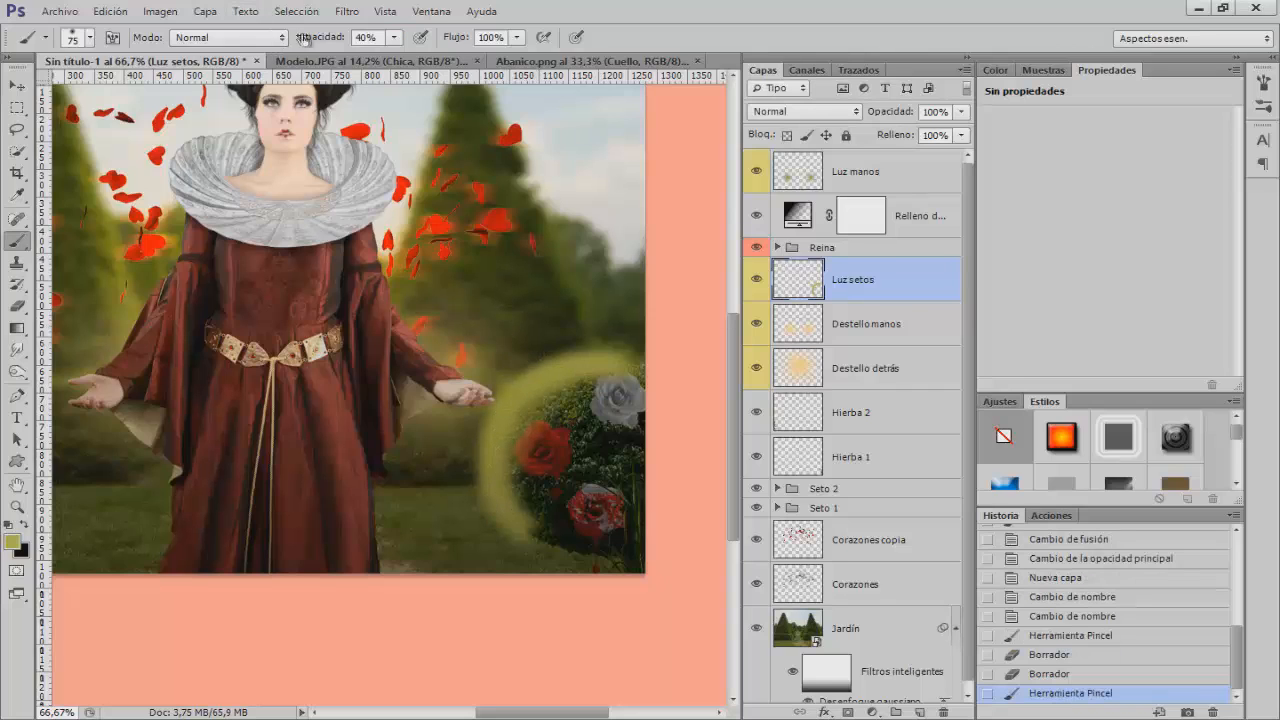
Paint wide diagonal light rays from the right-hand bush toward the queen with a 33 px brush at 100% opacity
drag(325, 40, 432, 41)
alt+right_click(525, 382)
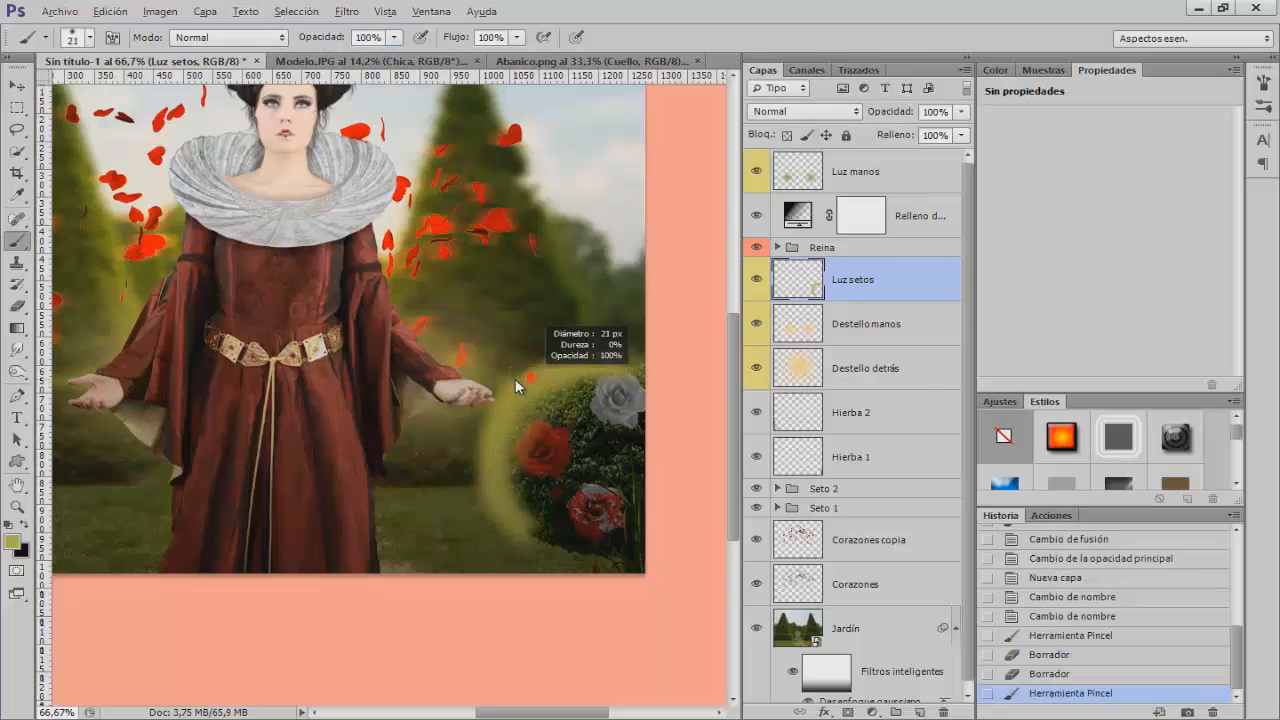
mouse_move(517, 385)
mouse_down()
mouse_move(580, 367)
mouse_move(504, 277)
mouse_up()
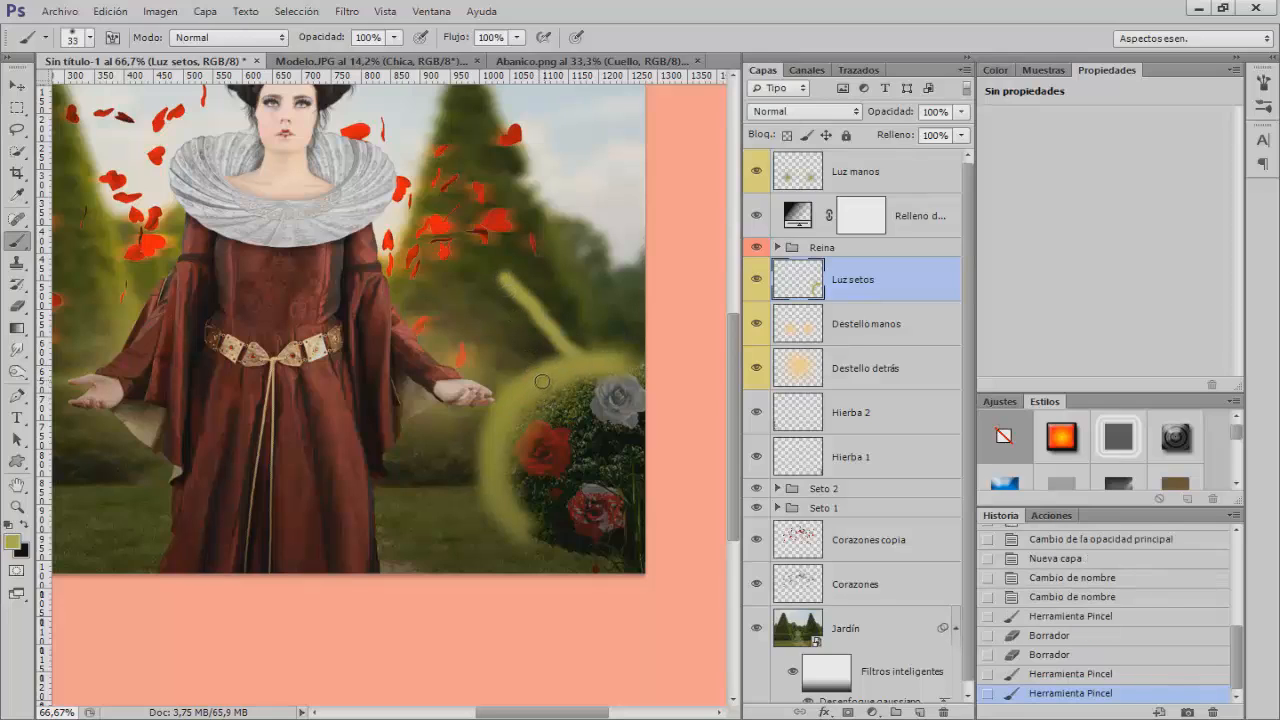
drag(519, 395, 395, 297)
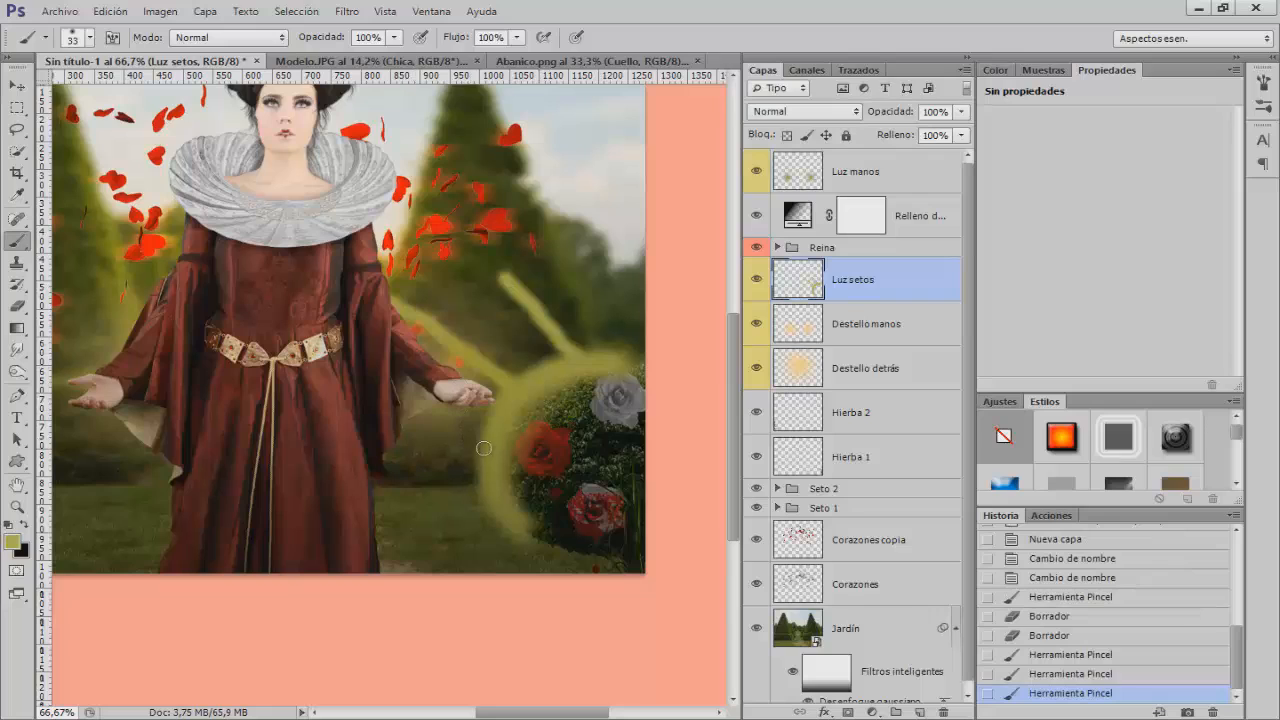
drag(481, 473, 403, 357)
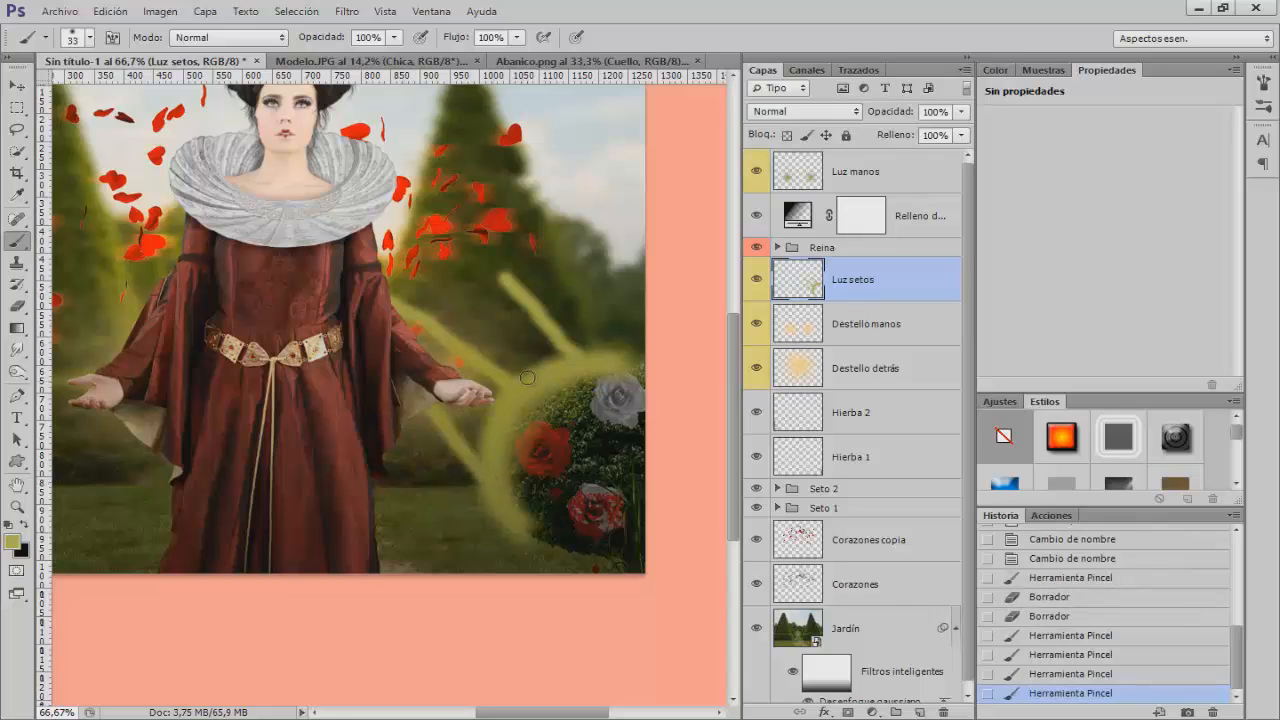
Add thinner diagonal rays between the wide ones with a 12 px brush
drag(541, 371, 490, 322)
drag(502, 429, 430, 355)
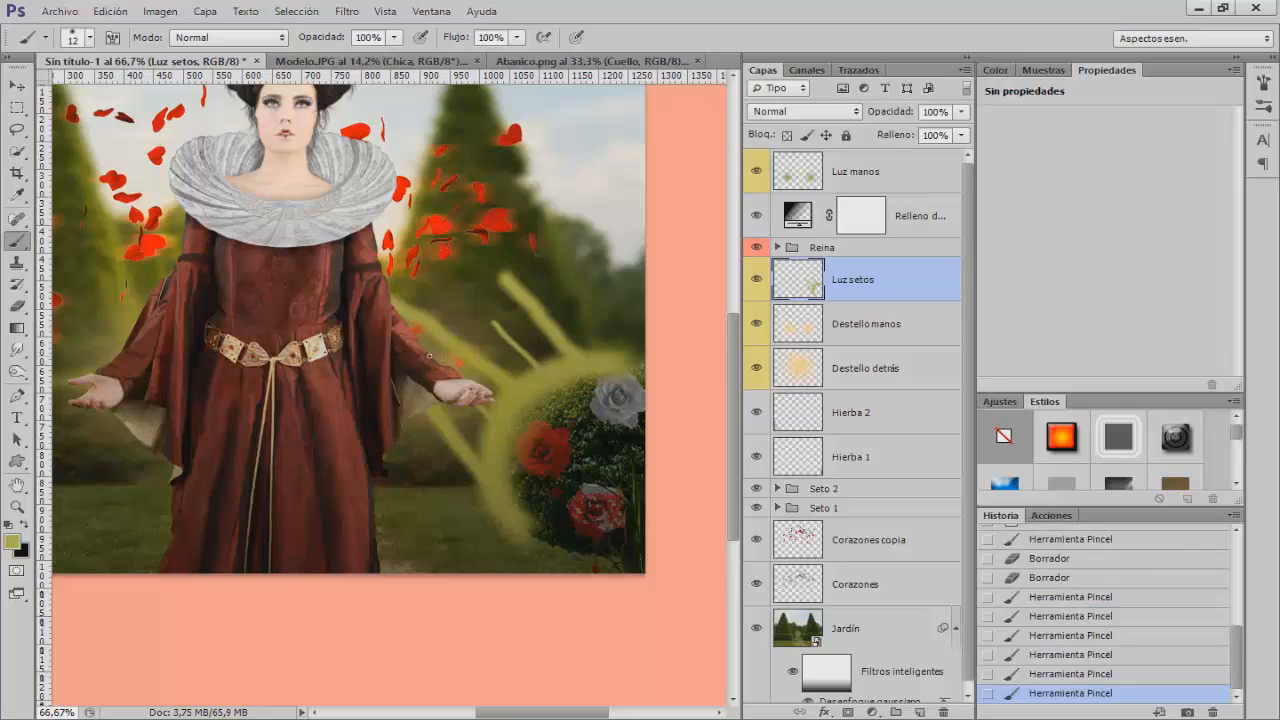
mouse_move(551, 370)
mouse_down()
mouse_move(468, 285)
mouse_move(517, 366)
mouse_up()
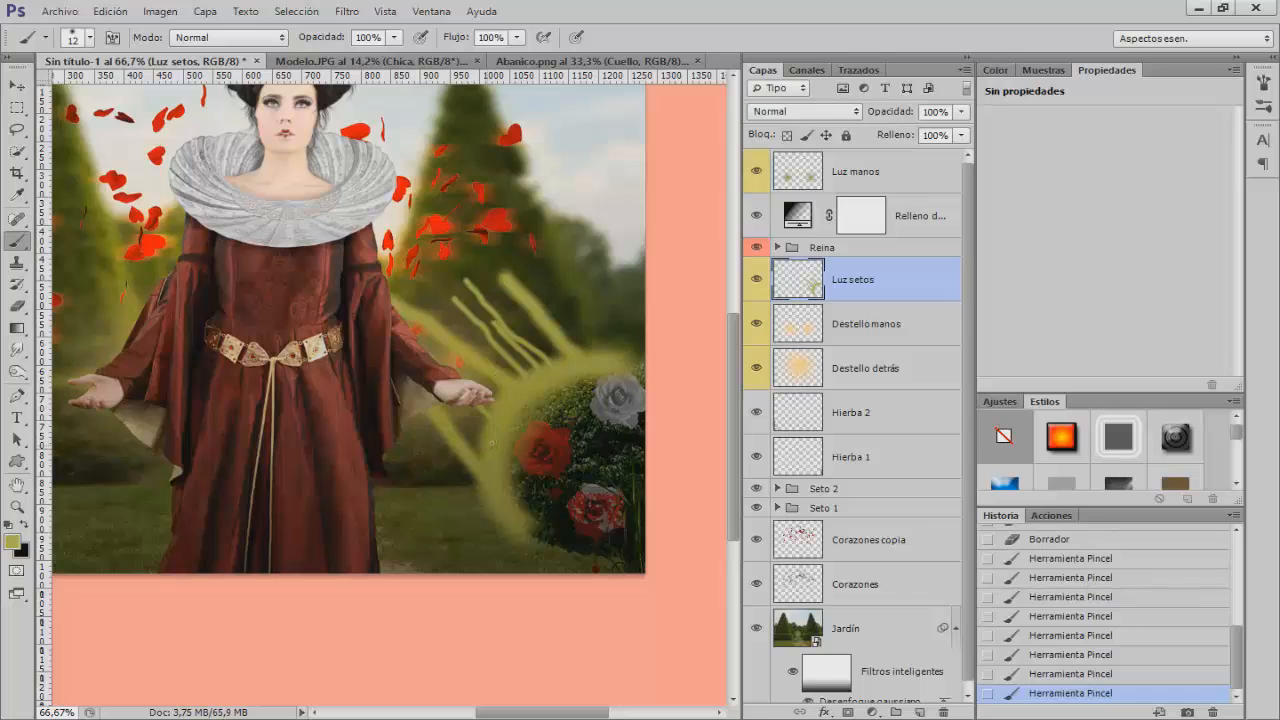
drag(418, 334, 474, 388)
Apply a motion blur (Desenfoque de movimiento) at a -45° angle to the Luz setos layer, lengthening the distance and comparing the preview
key(ctrl+minus)
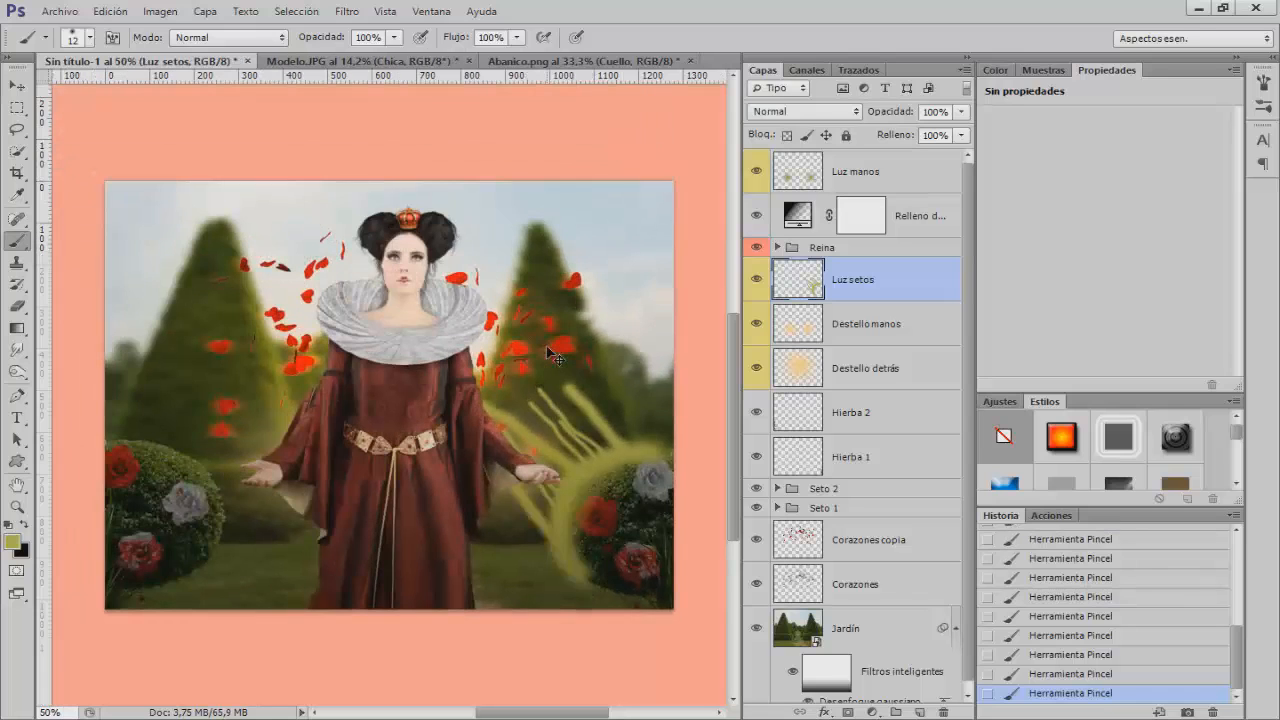
click(349, 12)
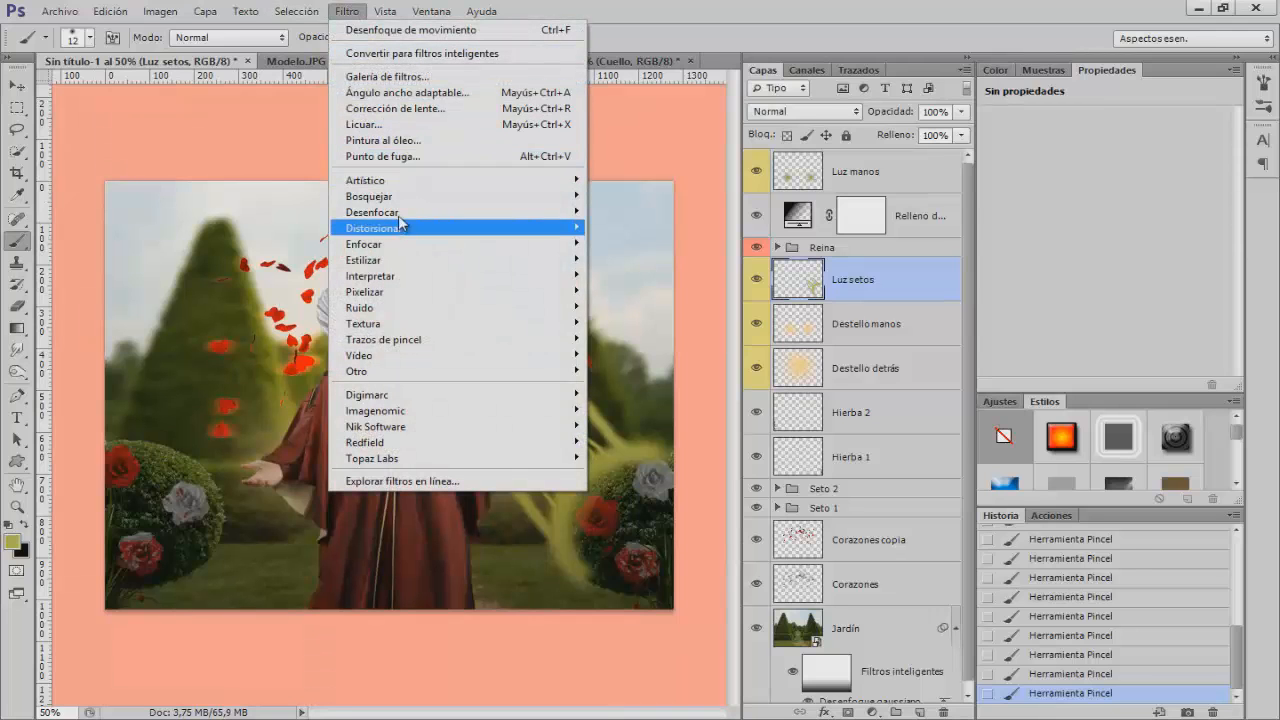
mouse_move(514, 212)
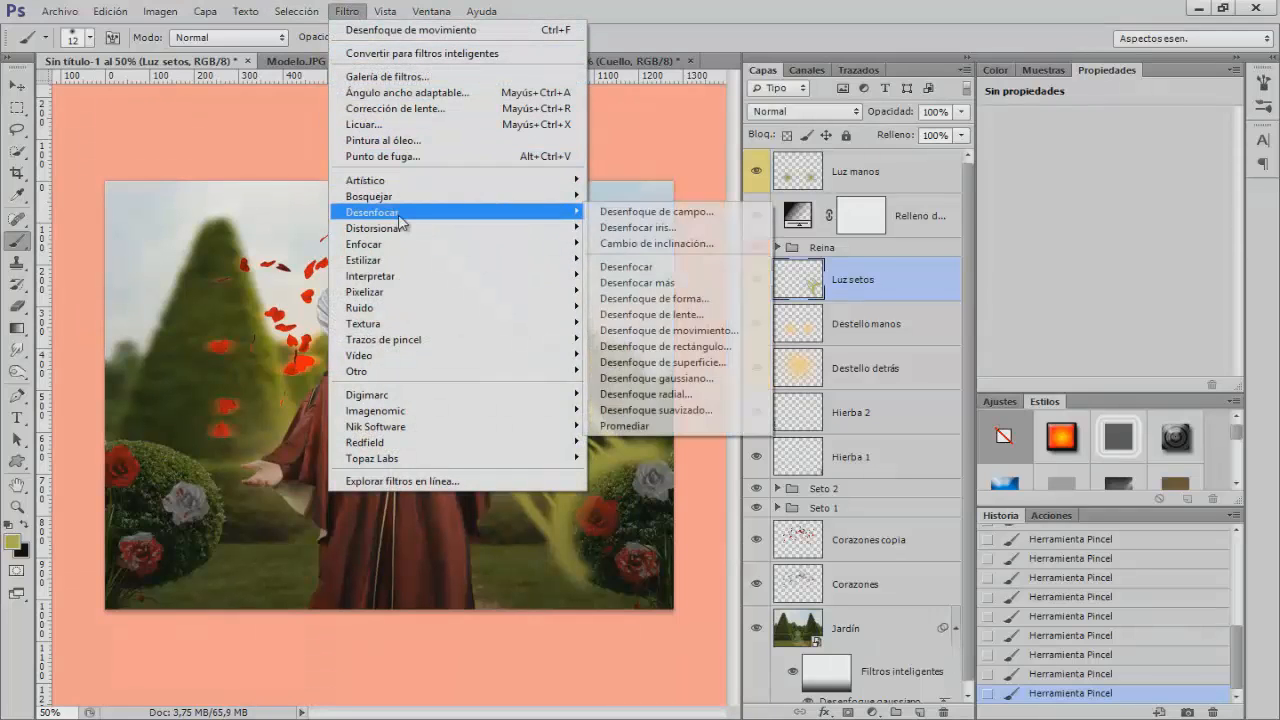
click(727, 333)
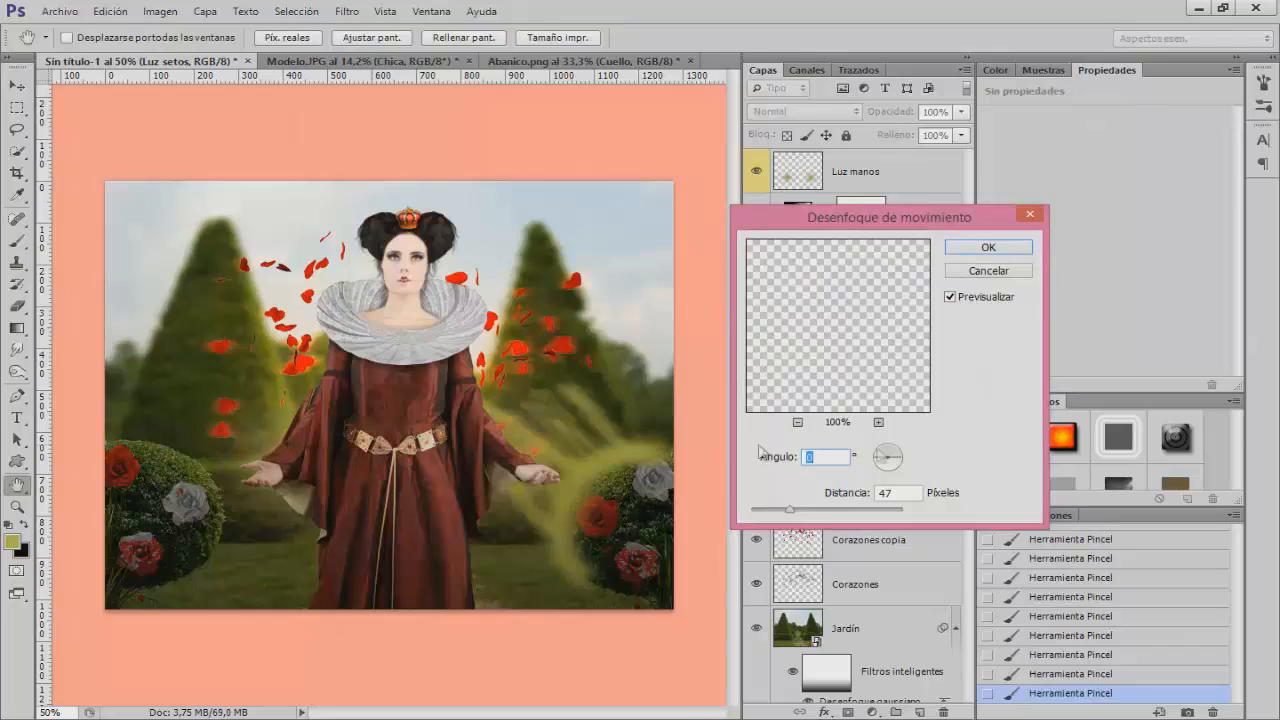
drag(898, 460, 901, 467)
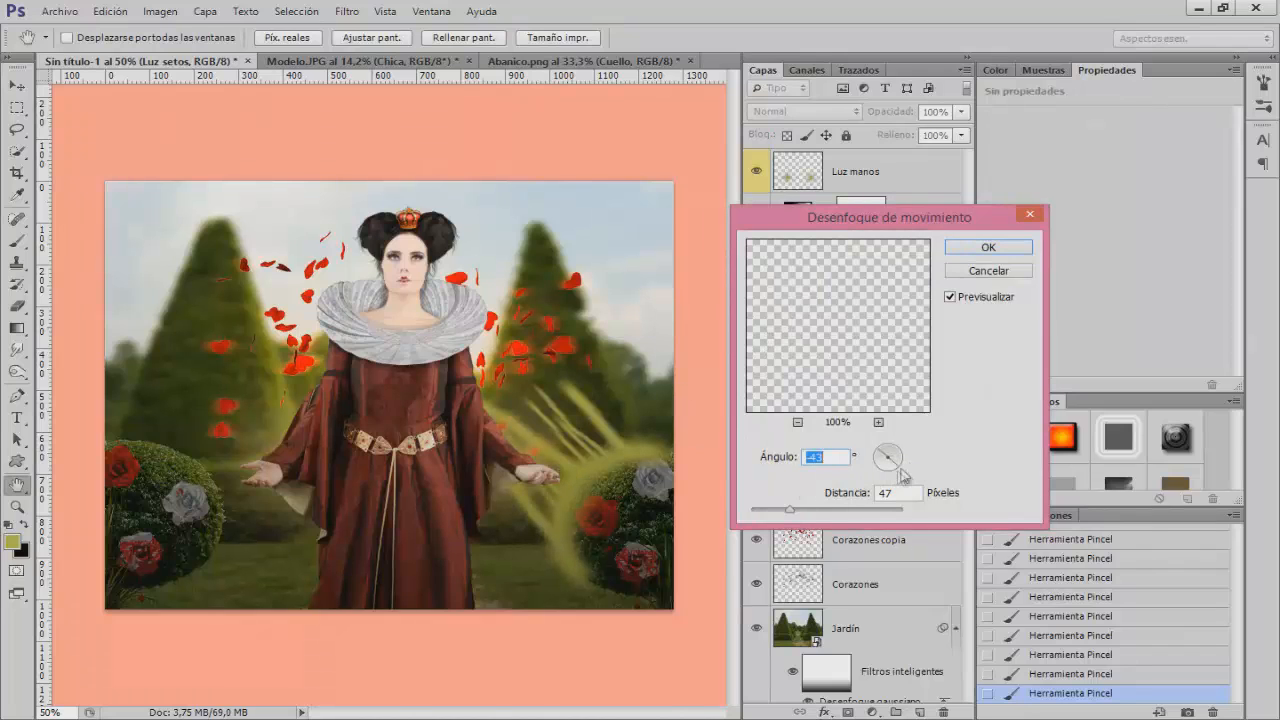
drag(897, 466, 899, 463)
drag(813, 514, 838, 508)
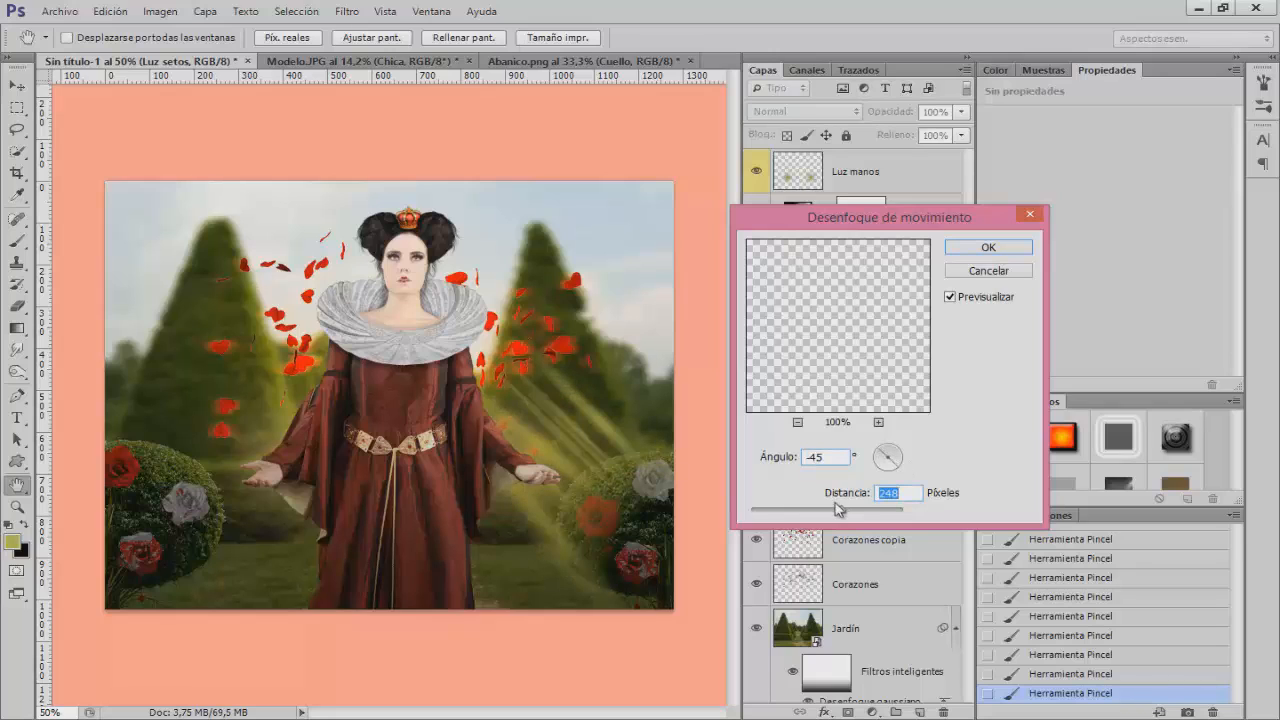
click(826, 508)
click(950, 297)
click(950, 297)
click(988, 248)
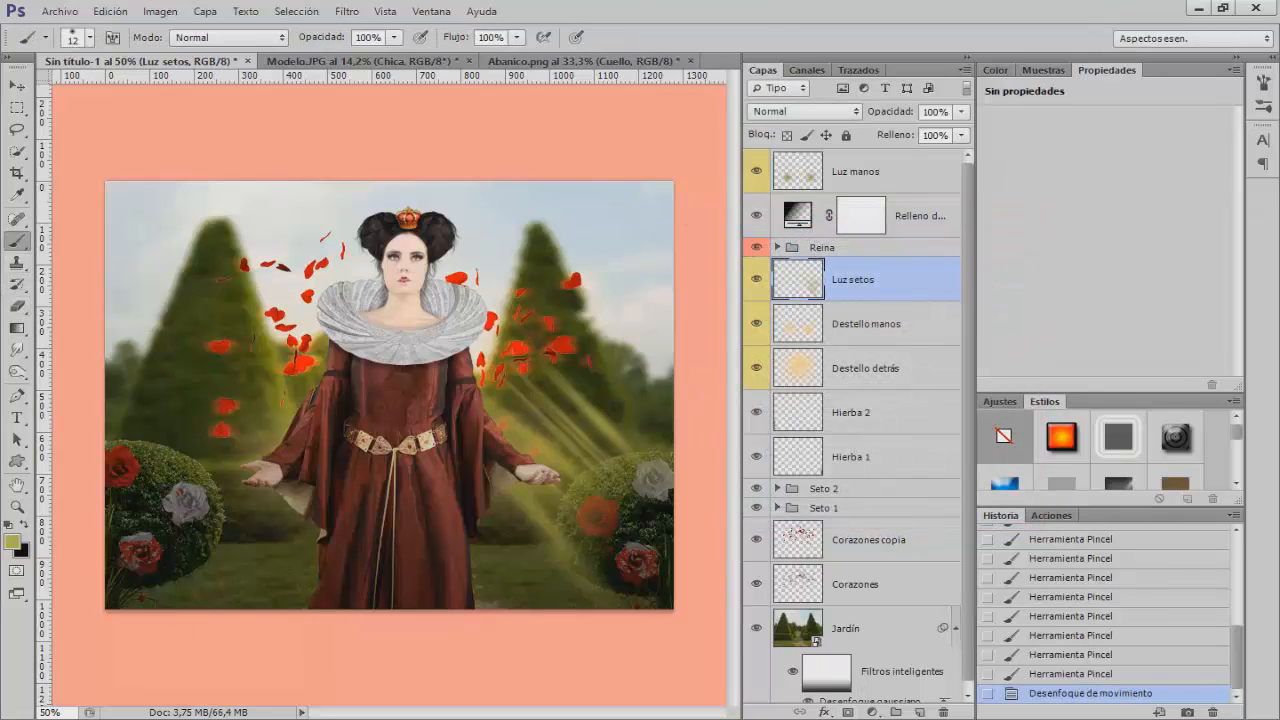
Add a layer mask to Luz setos and fade the light over the right-hand bush with a 172 px black brush at reduced opacity
click(848, 712)
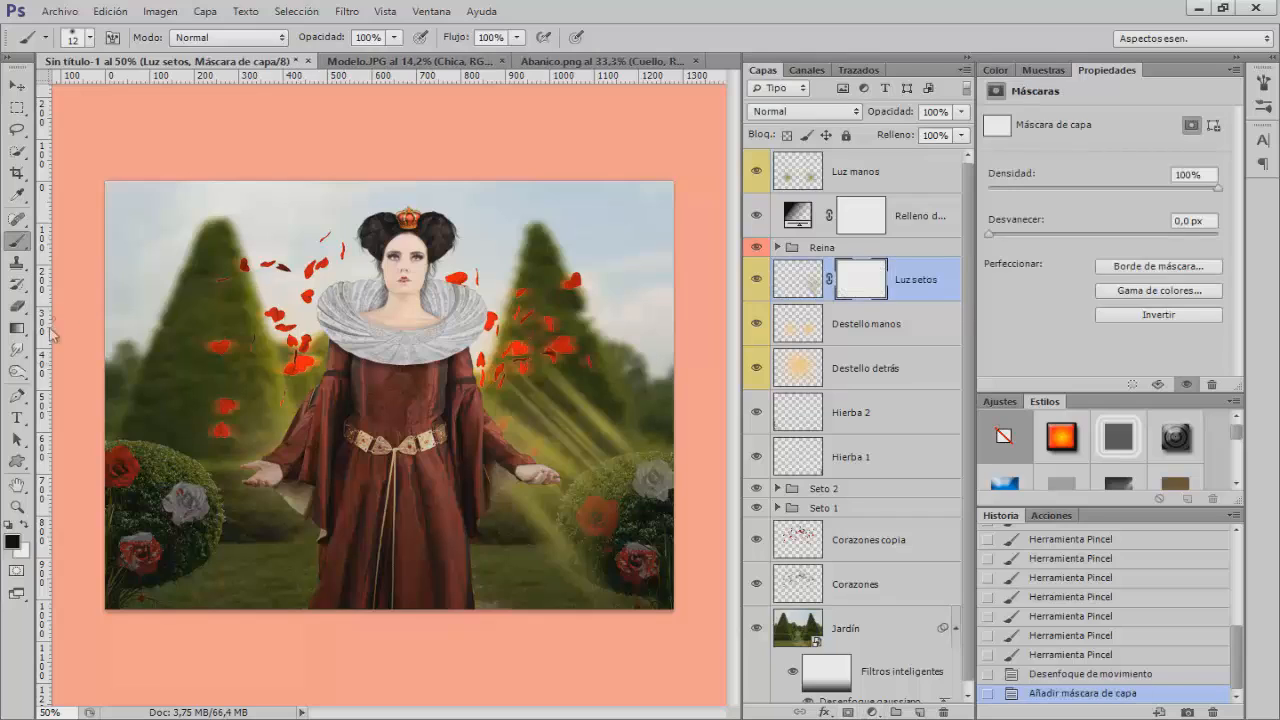
click(17, 244)
drag(450, 431, 495, 431)
drag(336, 44, 314, 45)
mouse_move(585, 623)
mouse_down()
mouse_move(550, 610)
mouse_move(660, 594)
mouse_up()
mouse_move(652, 438)
mouse_down()
mouse_move(685, 428)
mouse_move(615, 318)
mouse_up()
Soften the rays between the queen and the right-hand bush on the mask at 16% opacity, using 240 px and 84 px brushes
drag(323, 37, 300, 40)
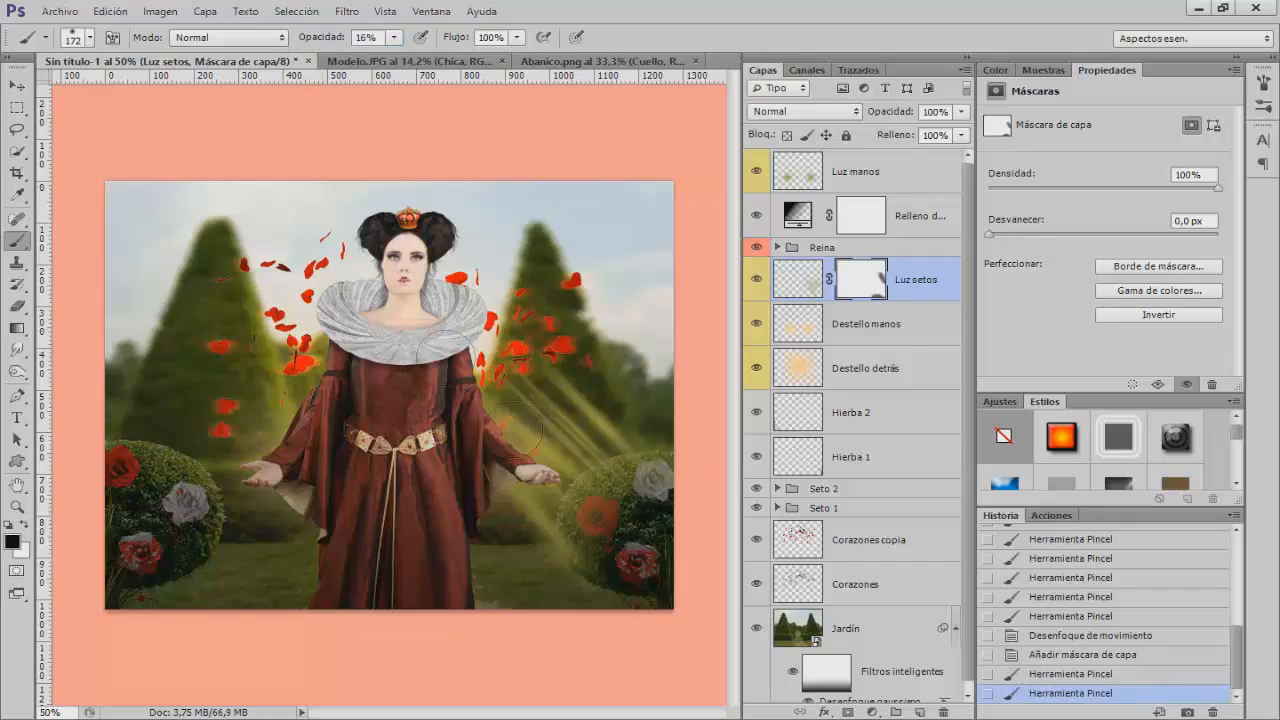
mouse_move(488, 404)
mouse_down()
mouse_move(507, 403)
mouse_move(502, 418)
mouse_up()
mouse_move(533, 495)
mouse_down()
mouse_move(559, 446)
mouse_move(549, 429)
mouse_move(604, 416)
mouse_move(594, 403)
mouse_move(573, 429)
mouse_move(502, 422)
mouse_move(534, 455)
mouse_move(517, 441)
mouse_move(499, 507)
mouse_move(500, 450)
mouse_up()
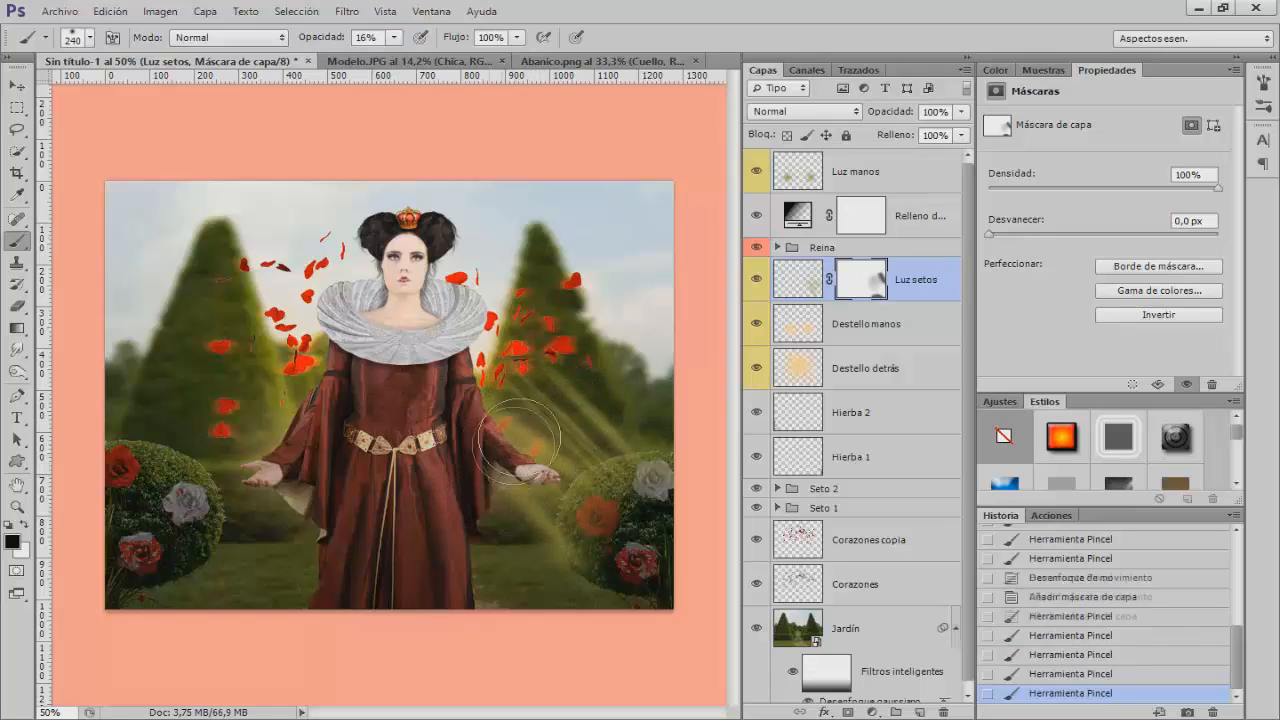
mouse_move(541, 413)
mouse_down()
mouse_move(501, 412)
mouse_move(587, 432)
mouse_up()
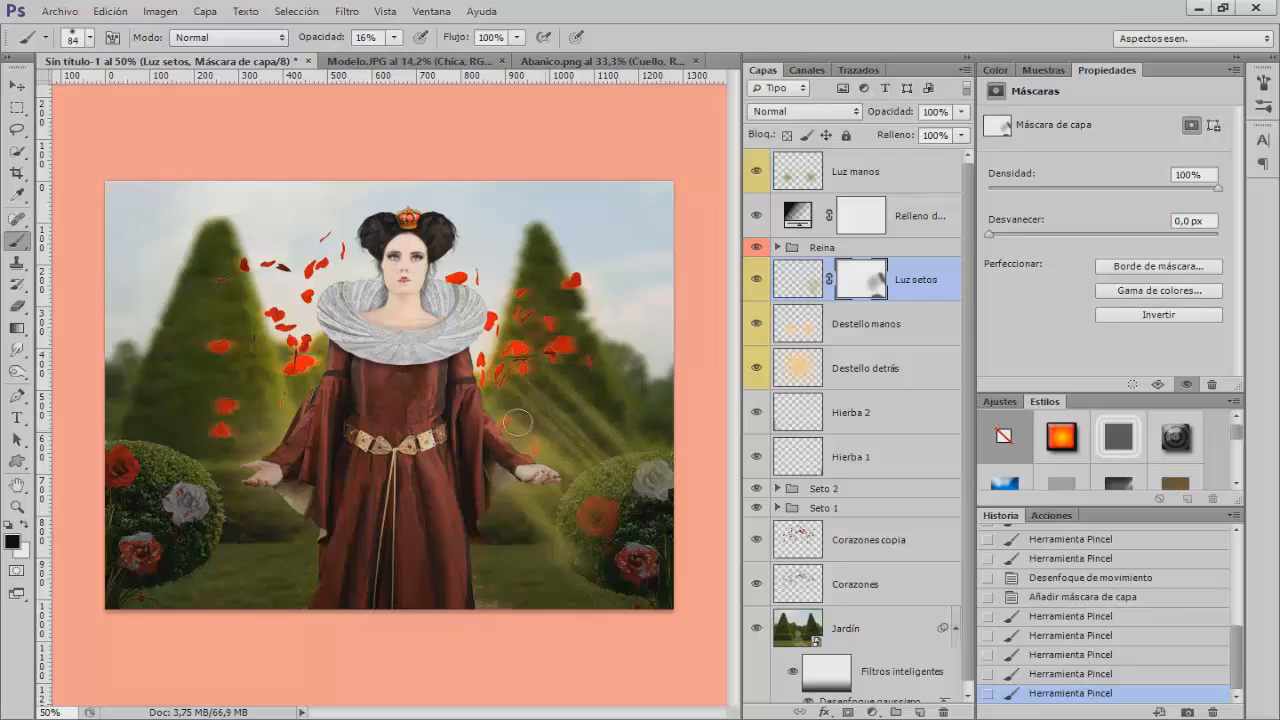
drag(534, 518, 524, 490)
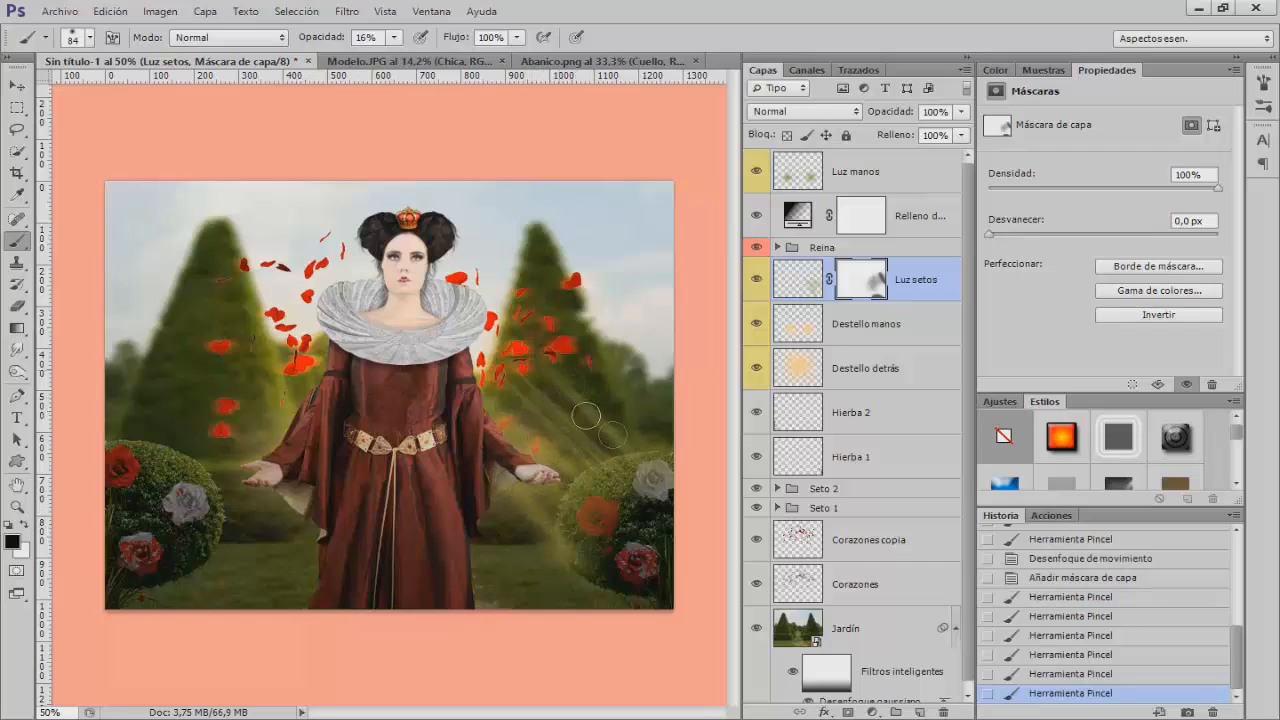
click(404, 279)
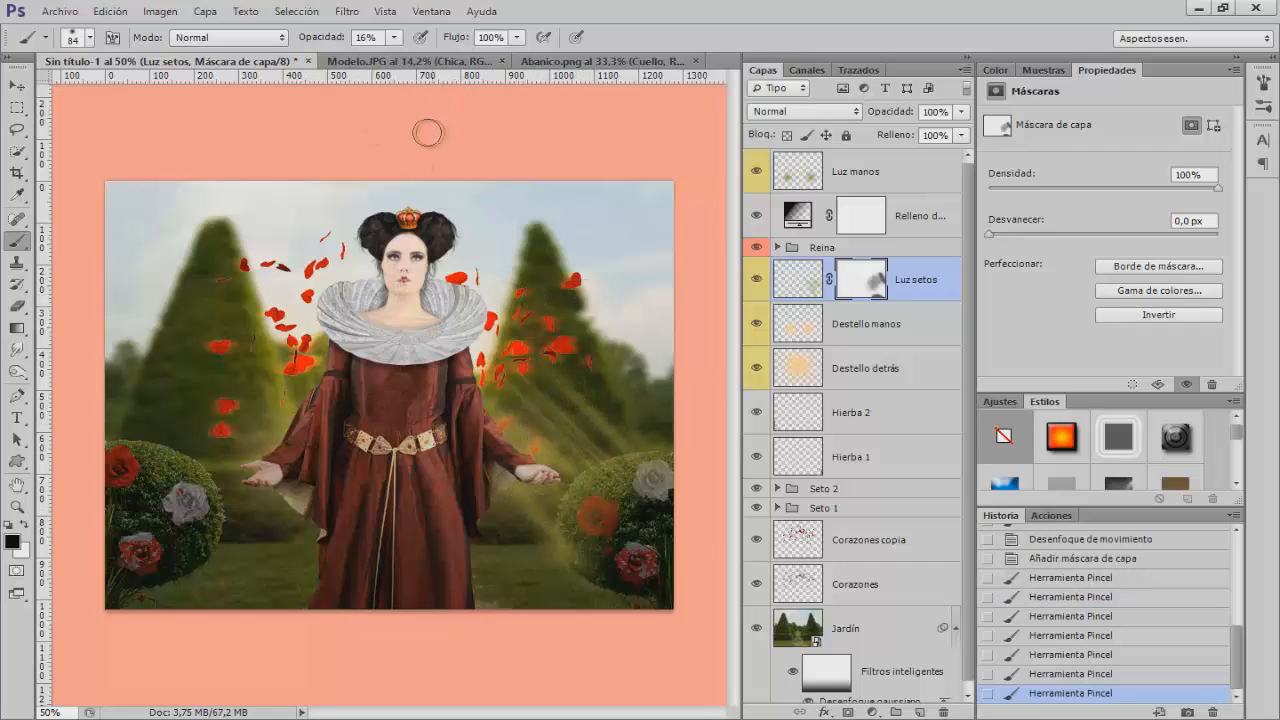
Reposition the Luz setos rays beside the right-hand rose bush with the Move tool
click(16, 85)
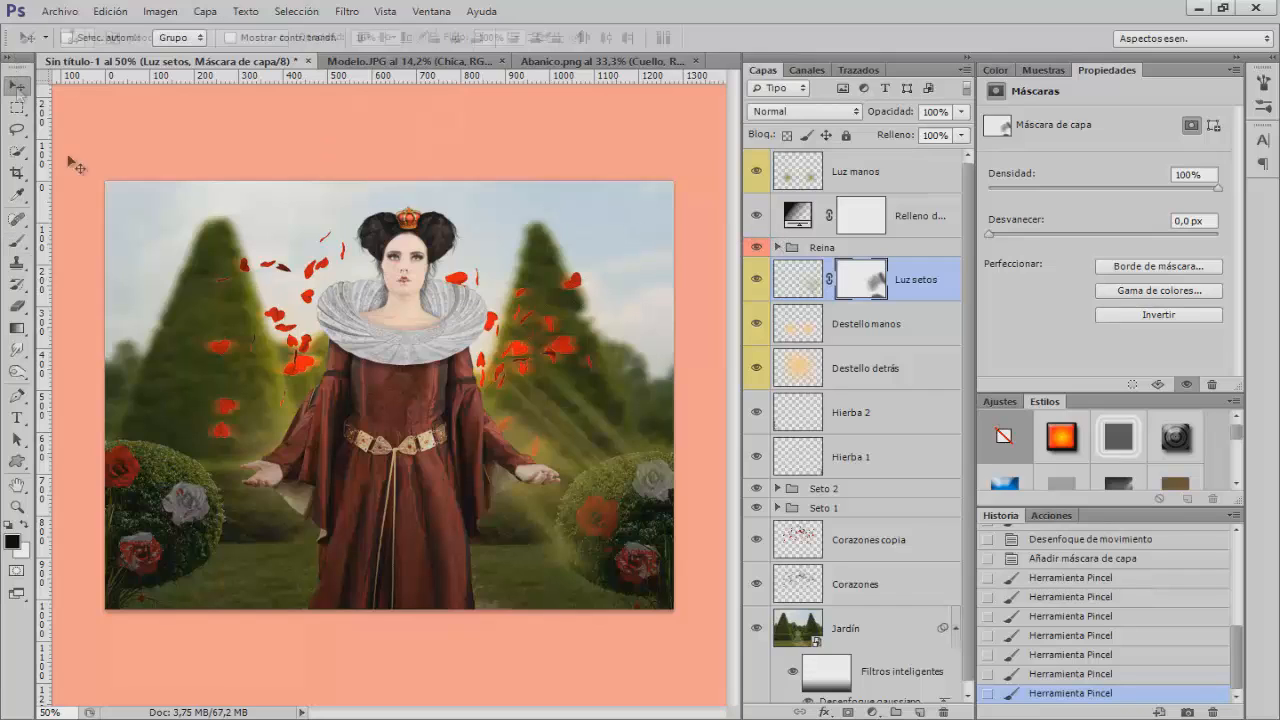
drag(597, 477, 582, 462)
mouse_move(588, 462)
mouse_down()
mouse_move(606, 464)
mouse_move(658, 421)
mouse_move(663, 438)
mouse_move(650, 428)
mouse_up()
Fade the rays around the queen's hand and beside the bush on the Luz setos mask with an 84 px brush at 16% opacity
click(17, 240)
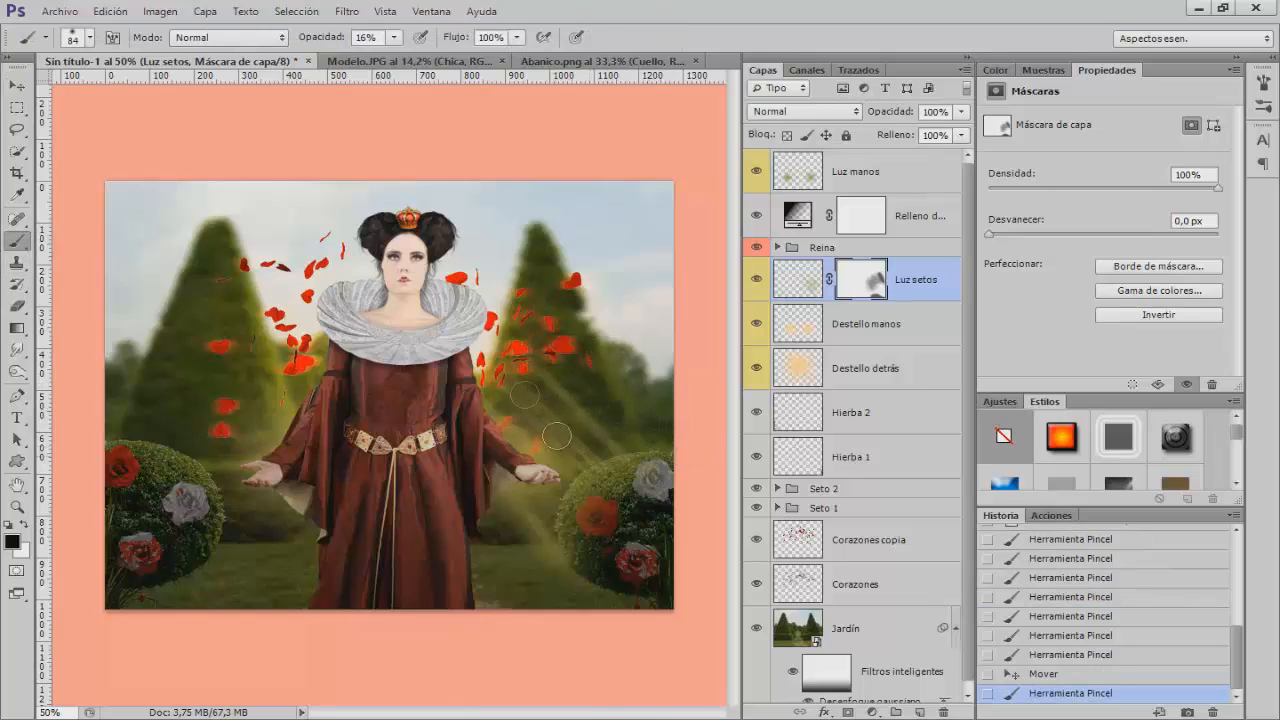
mouse_move(548, 465)
mouse_down()
mouse_move(535, 552)
mouse_move(560, 580)
mouse_up()
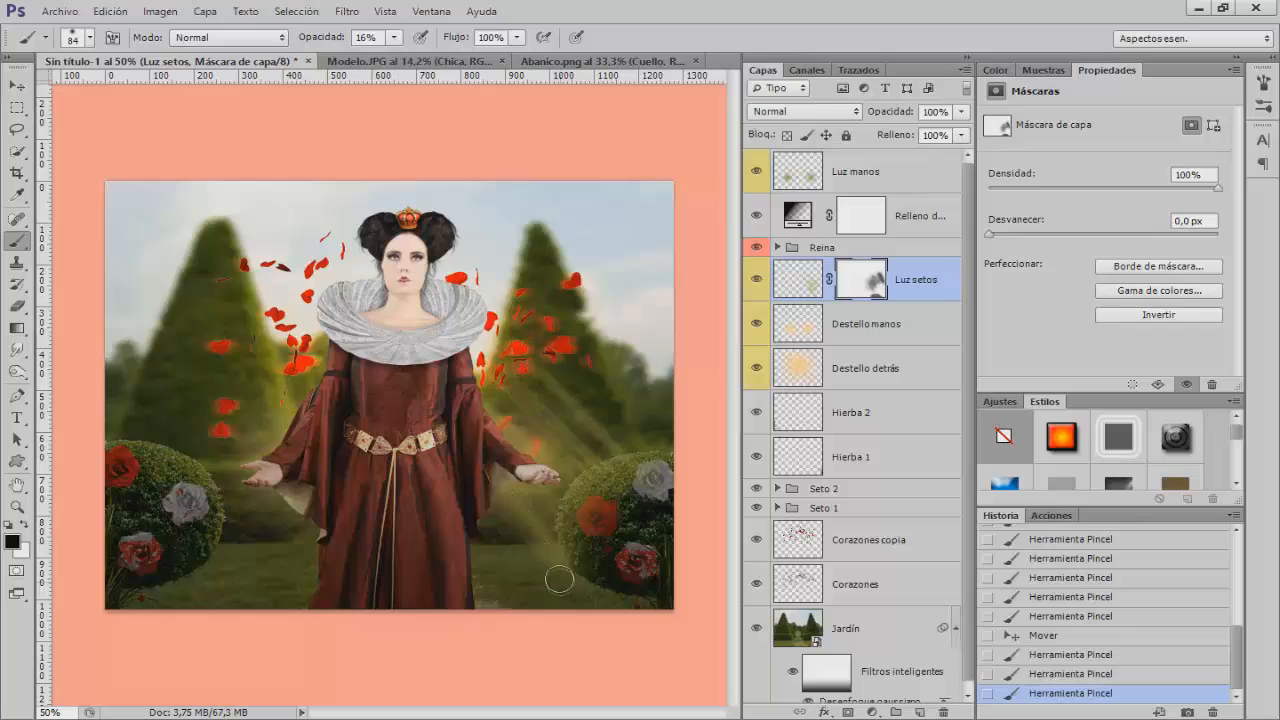
mouse_move(524, 517)
mouse_down()
mouse_move(536, 440)
mouse_move(595, 458)
mouse_move(543, 414)
mouse_move(600, 465)
mouse_move(603, 423)
mouse_move(570, 425)
mouse_move(552, 458)
mouse_up()
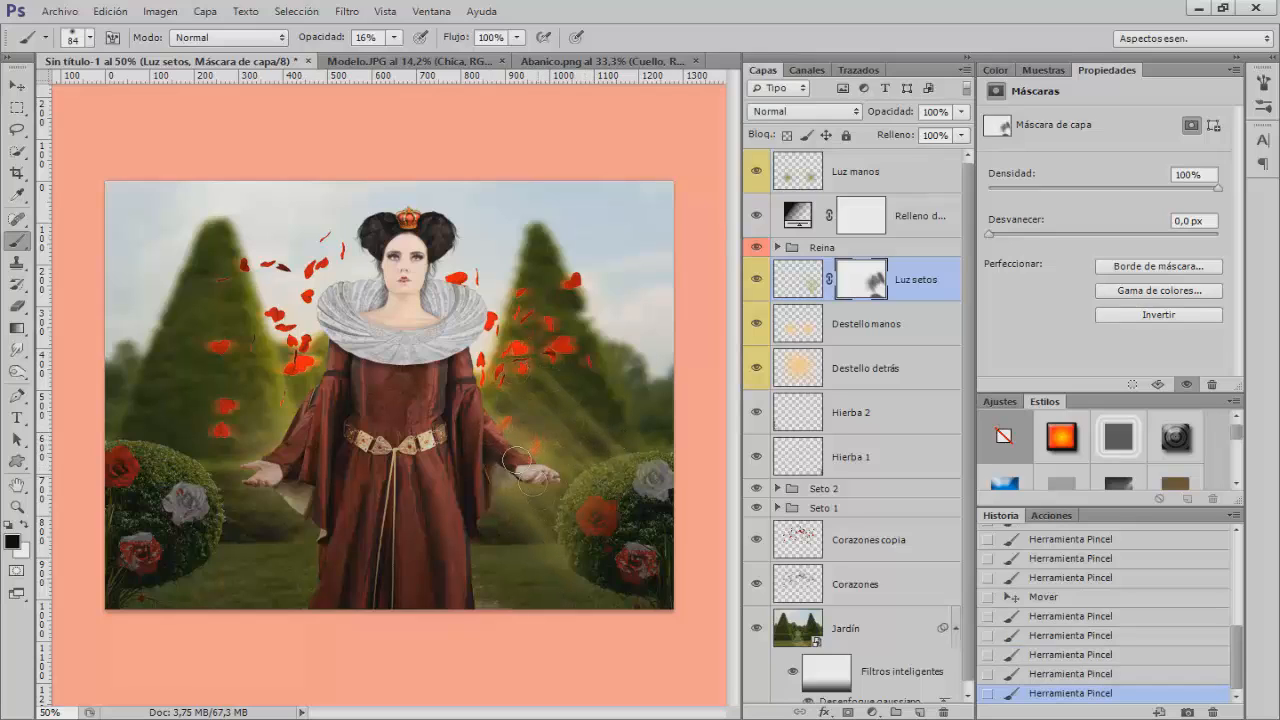
click(517, 460)
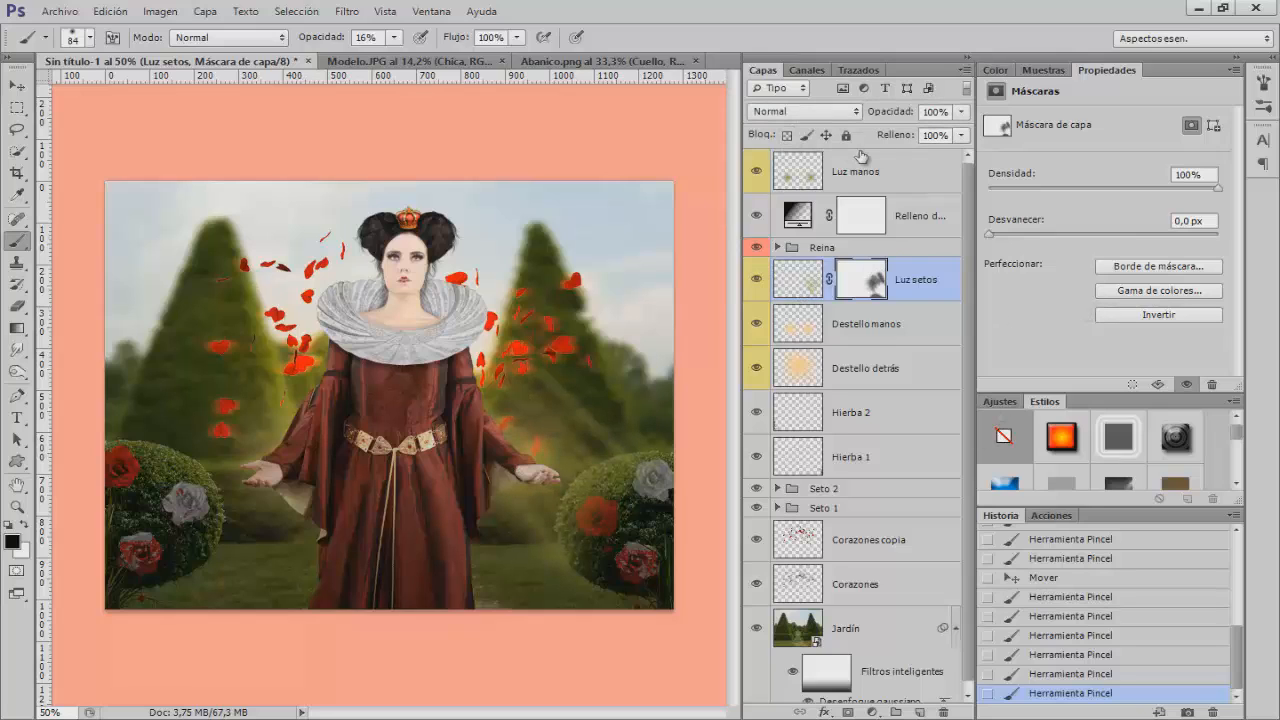
click(656, 462)
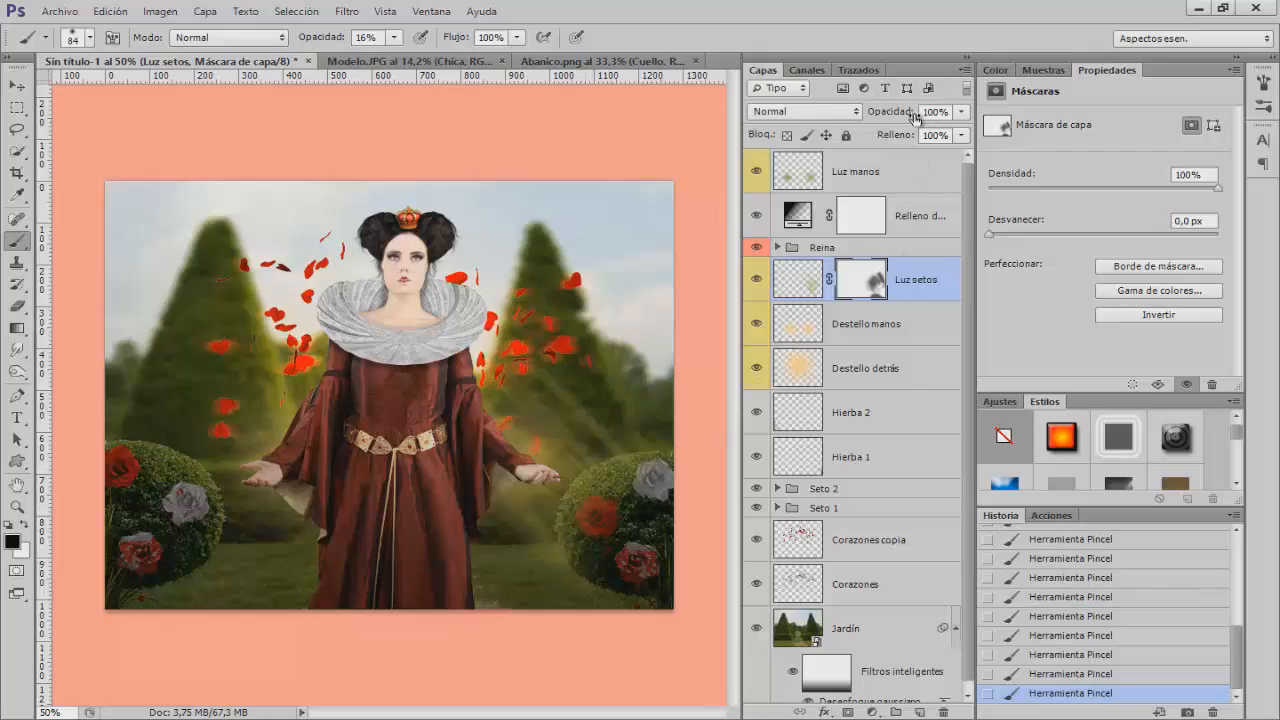
Set the Luz setos layer to Trama blend mode, compare it hidden and shown, and nudge the rays slightly
click(803, 111)
click(800, 254)
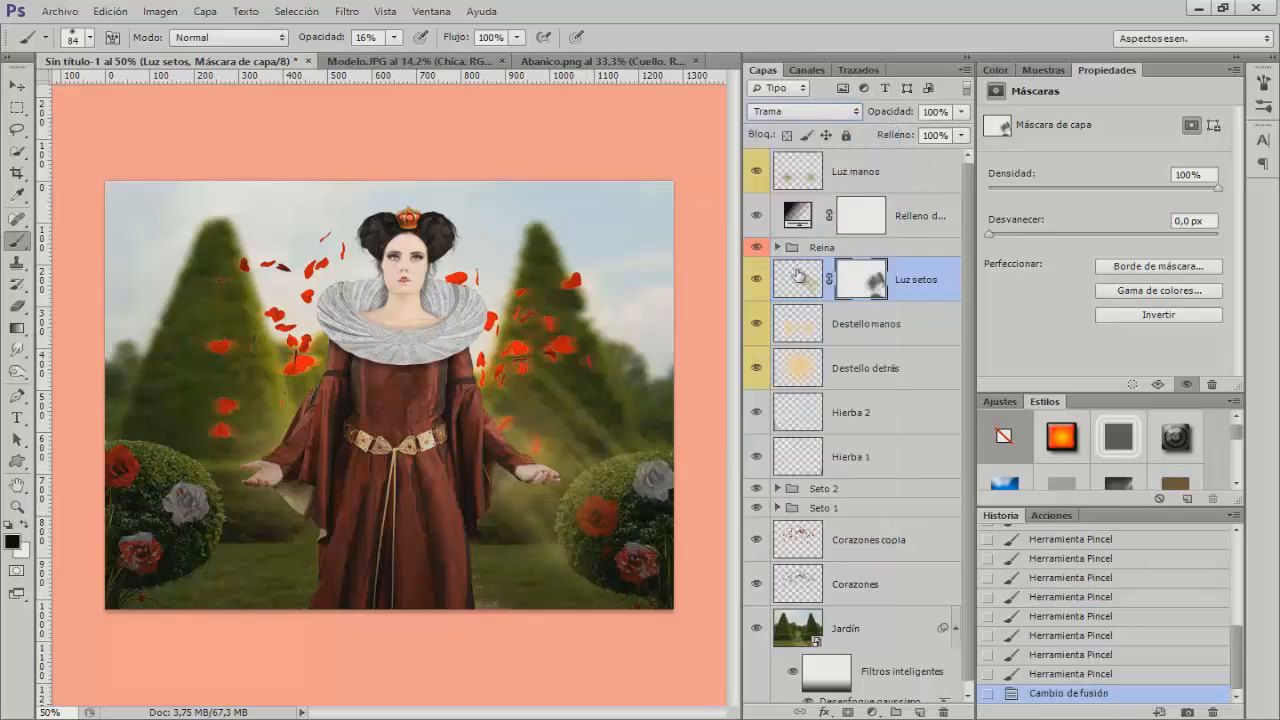
click(756, 279)
click(756, 279)
key(v)
drag(618, 476, 615, 462)
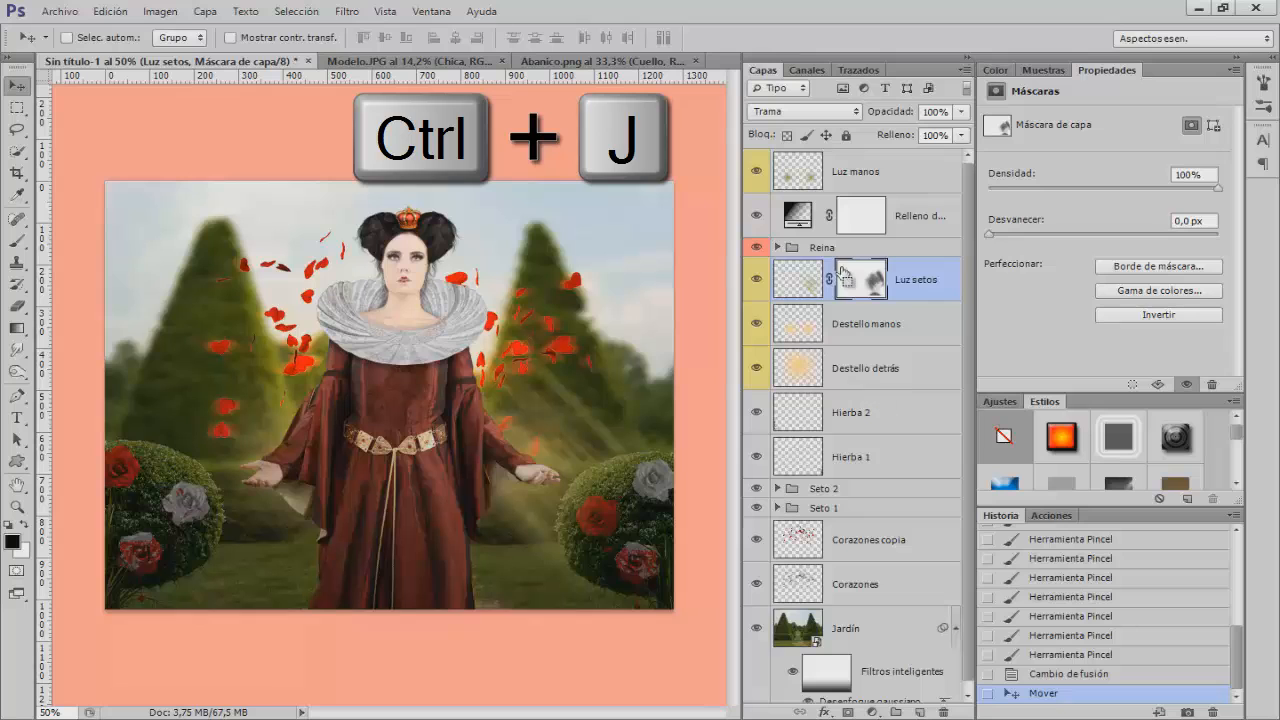
Place a horizontally flipped duplicate of the Luz setos rays over the left-hand hedge and label the copied layer Amarillo
key(ctrl+j)
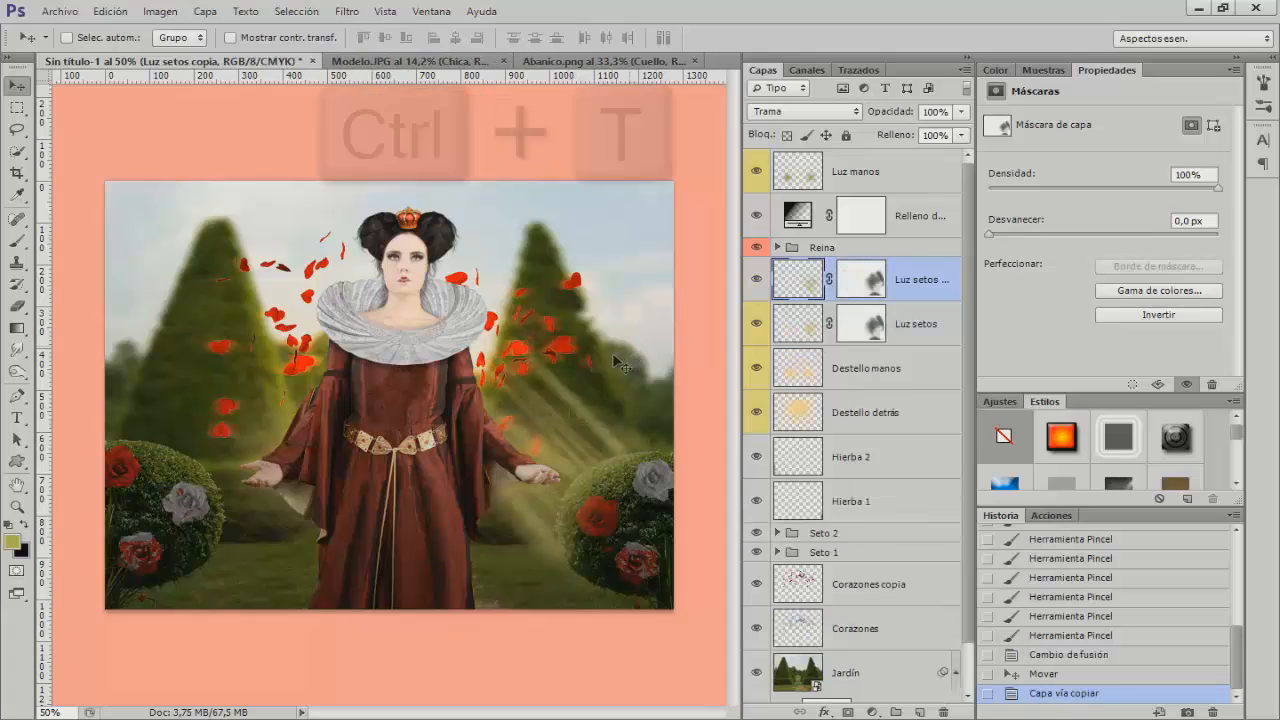
right_click(587, 433)
click(557, 437)
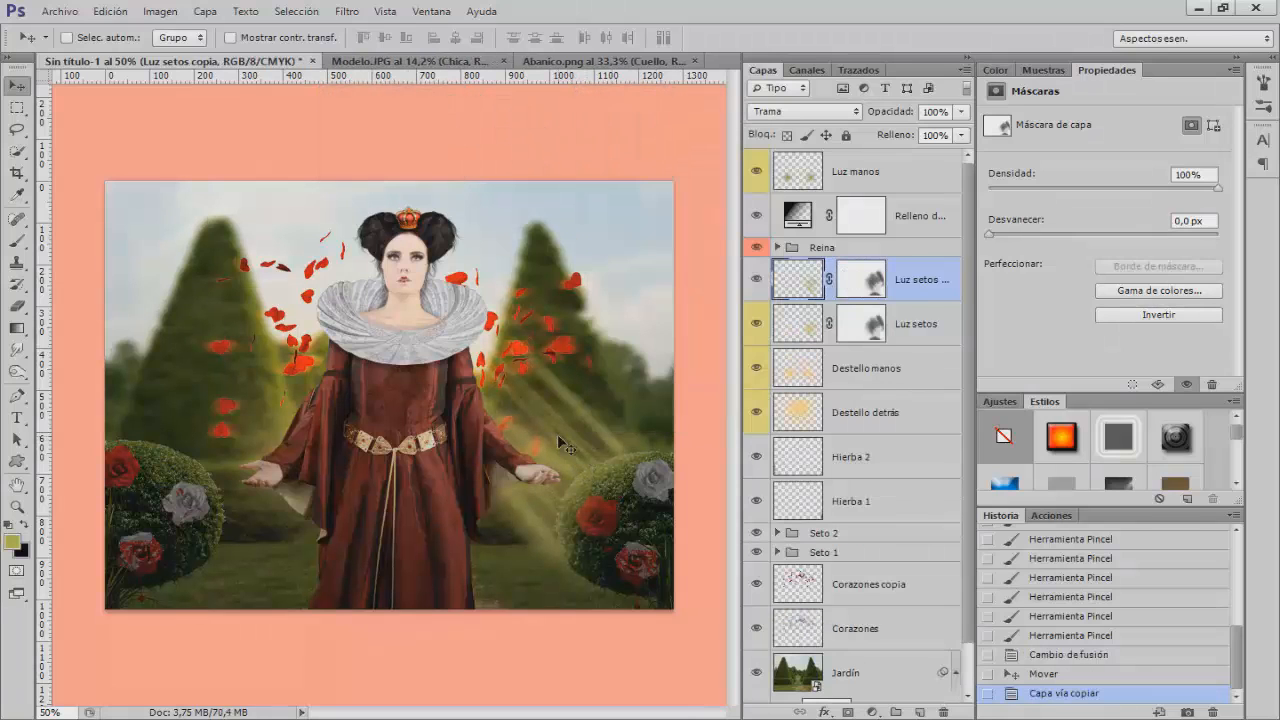
key(ctrl+t)
right_click(557, 434)
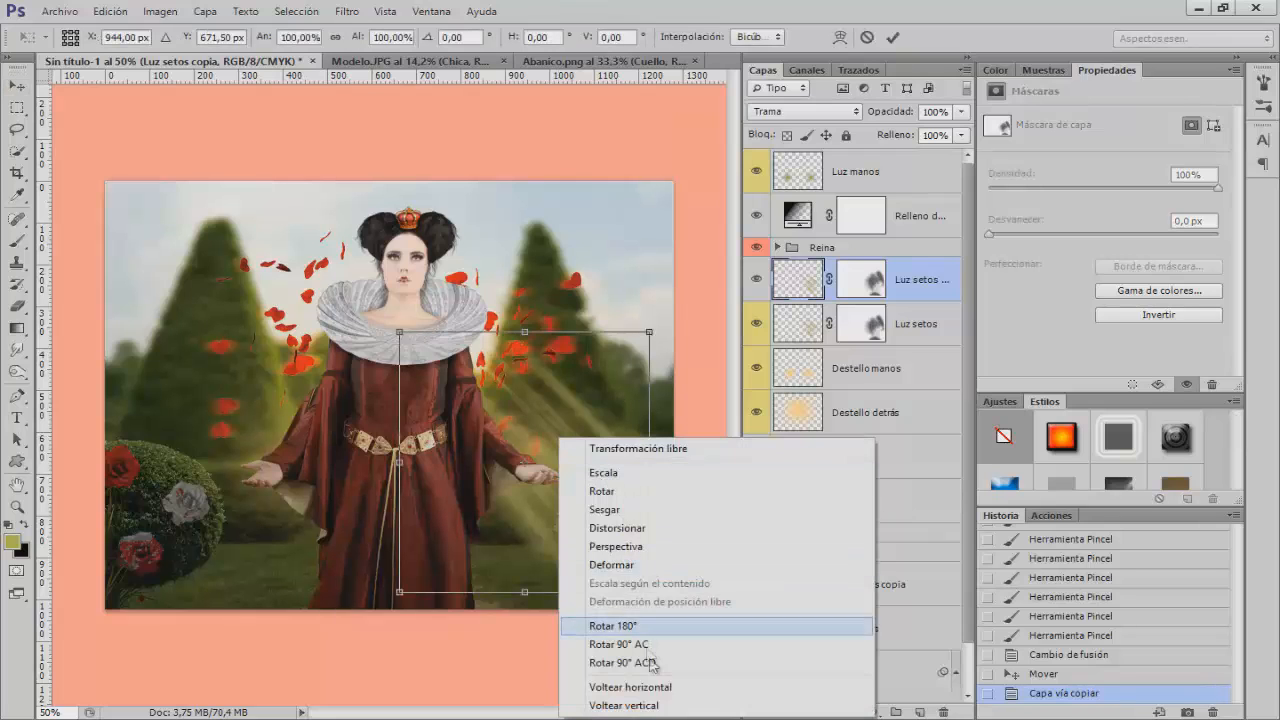
click(640, 687)
drag(562, 465, 291, 452)
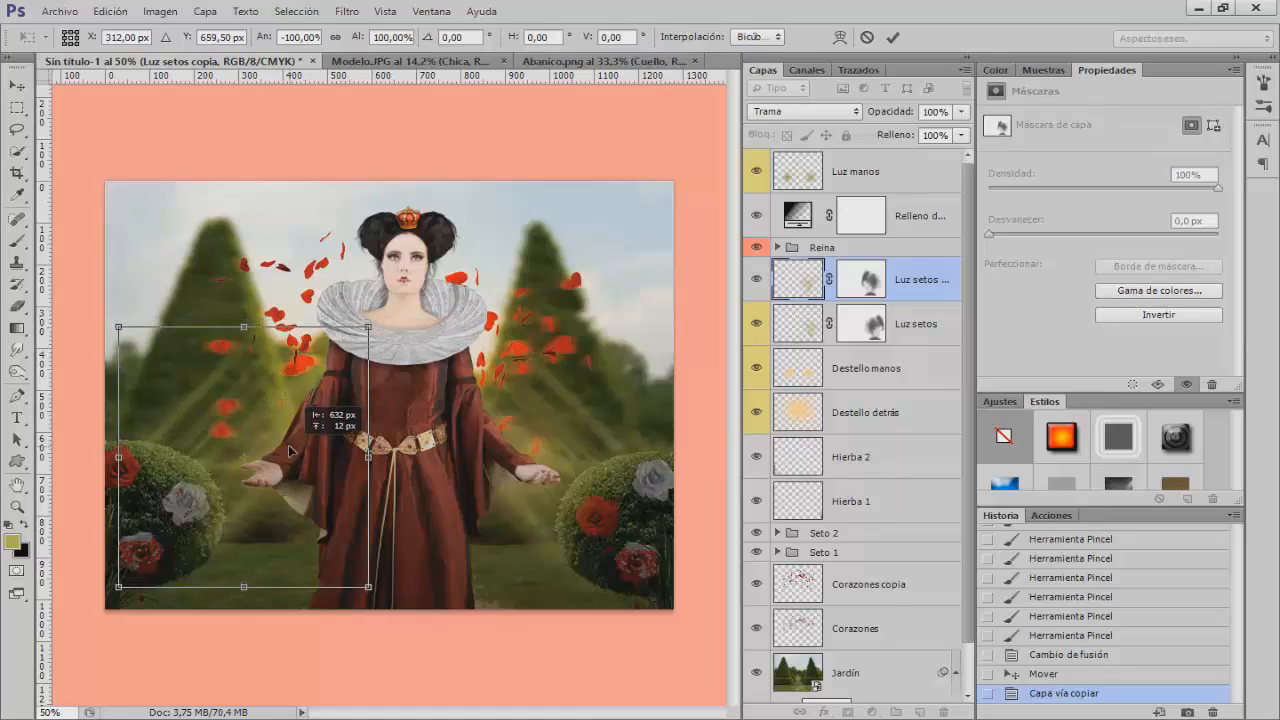
key(Return)
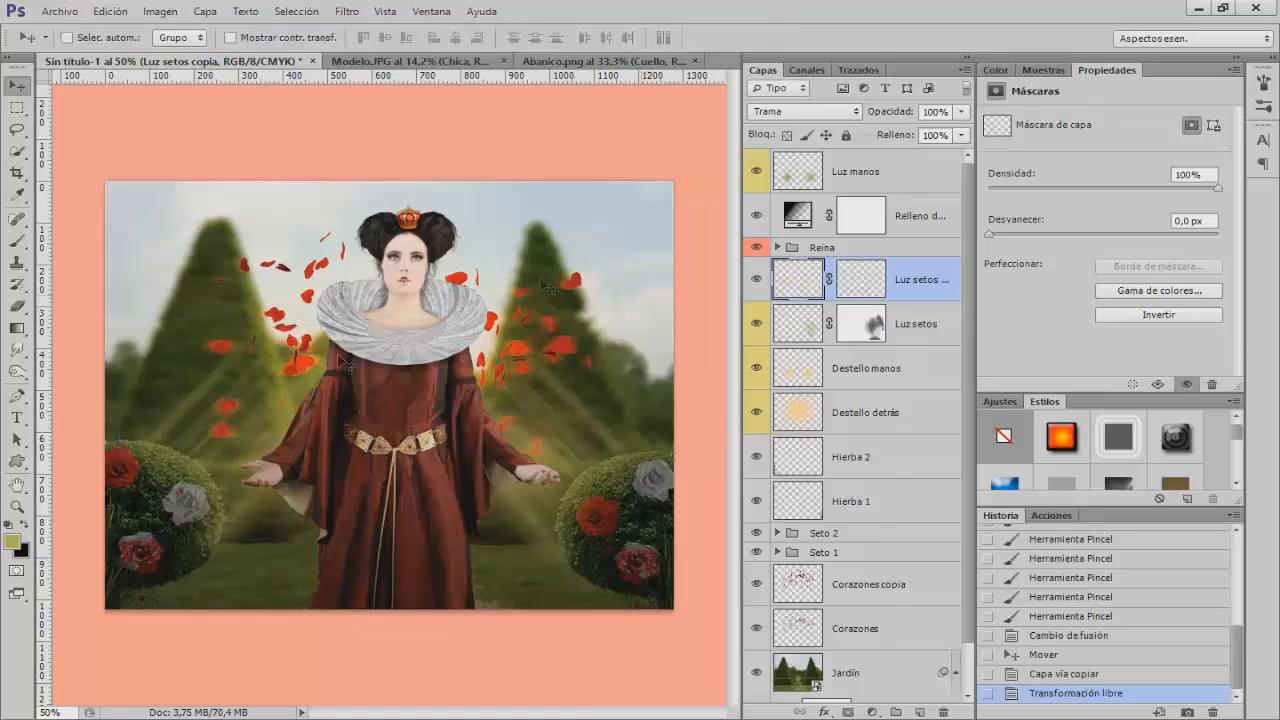
right_click(757, 290)
click(780, 393)
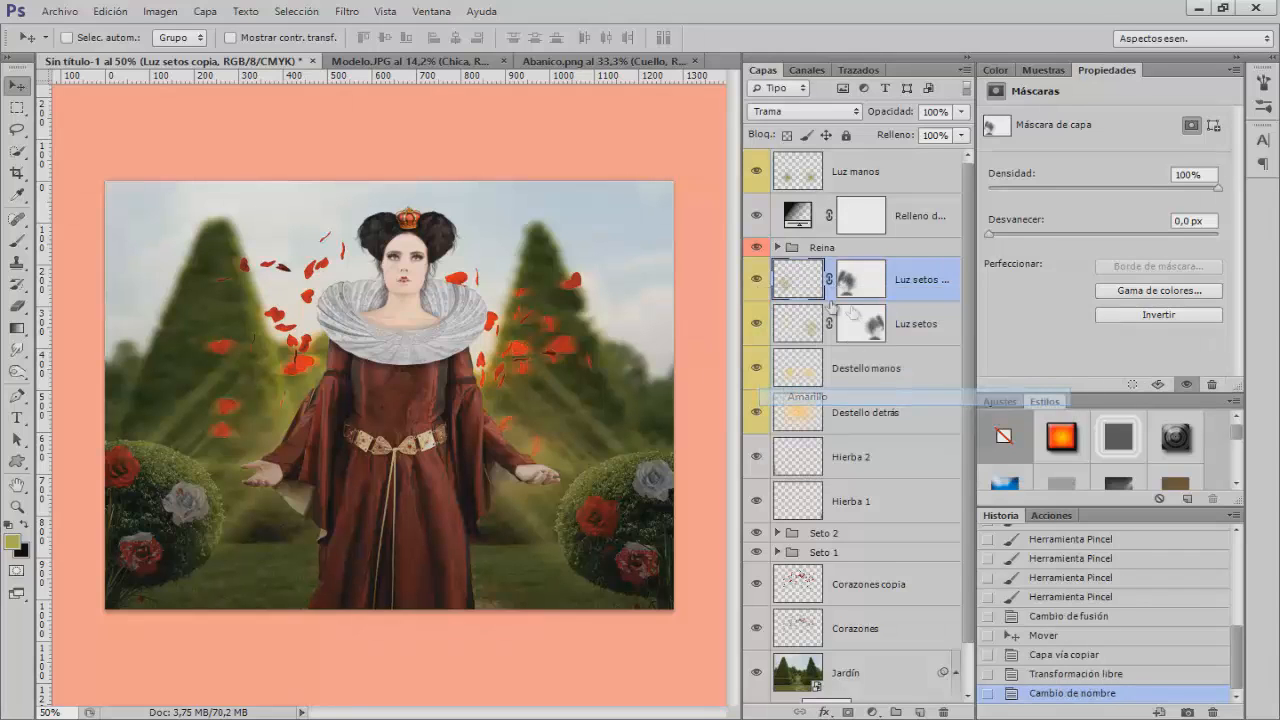
Fade the mirrored rays over the left-hand hedge on the copied layer's mask with a 164 px brush at 25% opacity
click(860, 282)
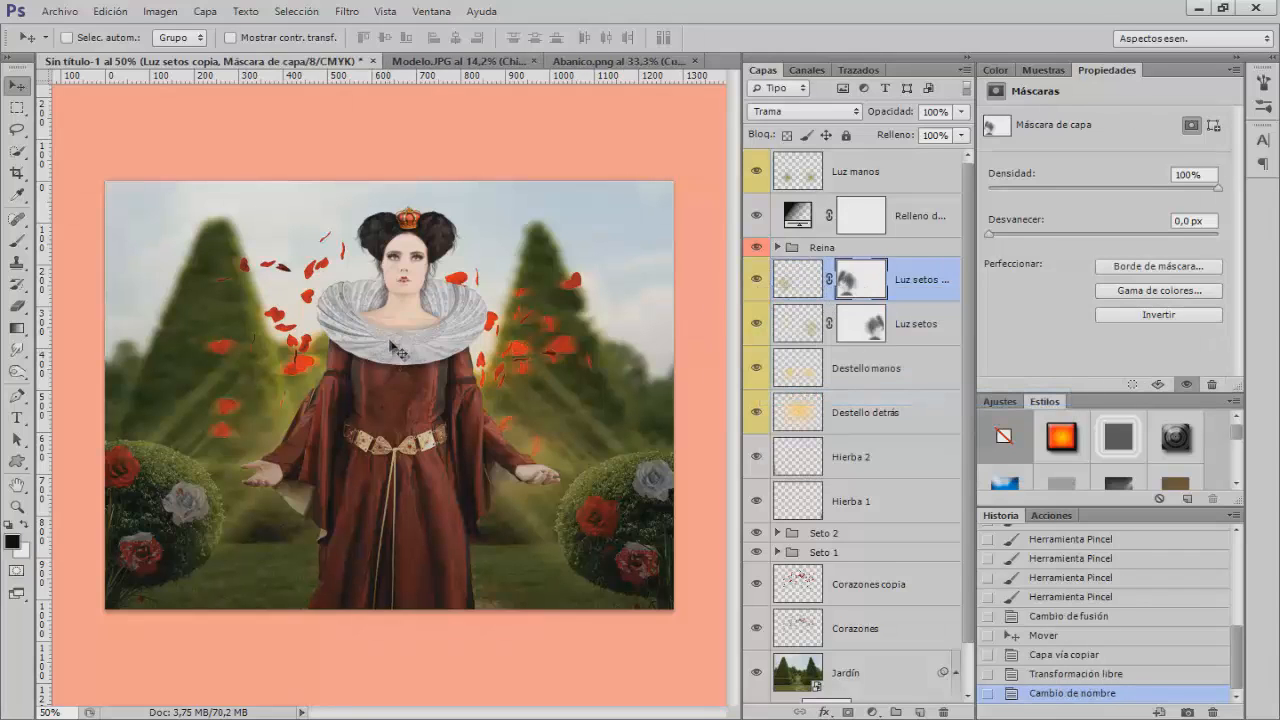
click(17, 240)
alt+drag(224, 349, 264, 349)
drag(336, 40, 339, 40)
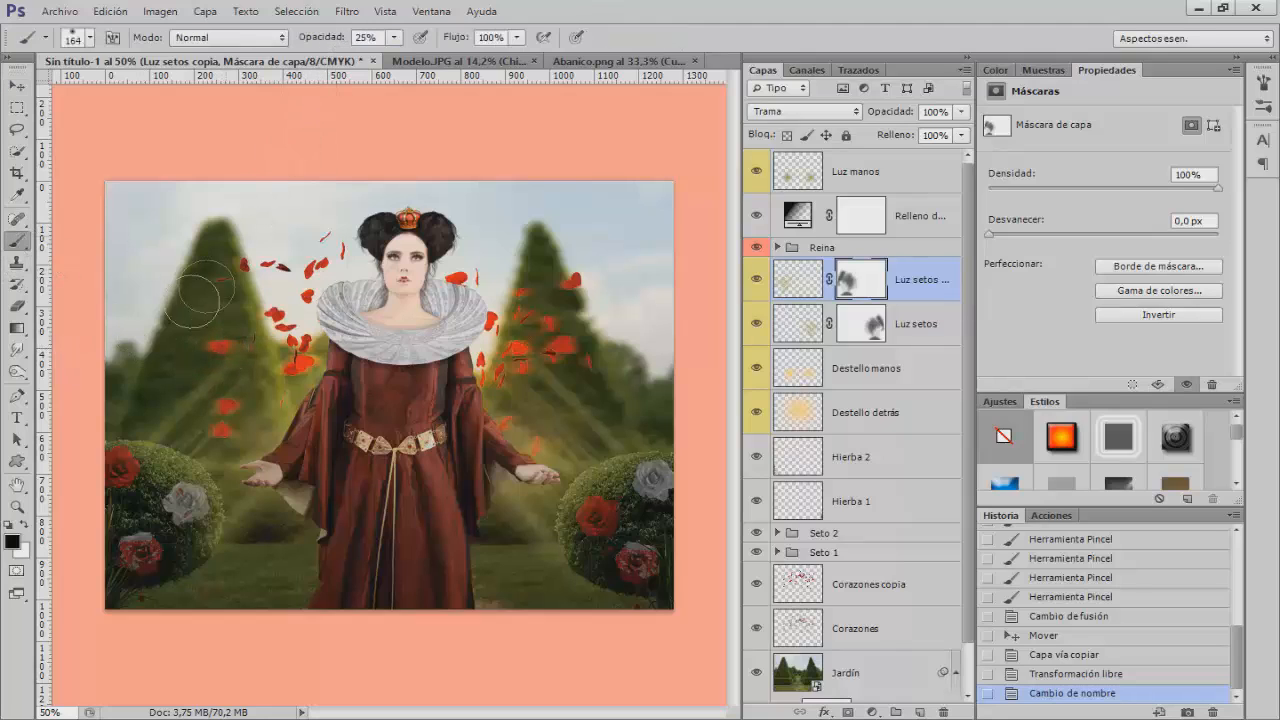
mouse_move(155, 418)
mouse_down()
mouse_move(195, 363)
mouse_move(204, 368)
mouse_move(173, 403)
mouse_move(207, 365)
mouse_move(292, 352)
mouse_move(274, 399)
mouse_move(320, 404)
mouse_move(250, 468)
mouse_up()
drag(309, 413, 237, 366)
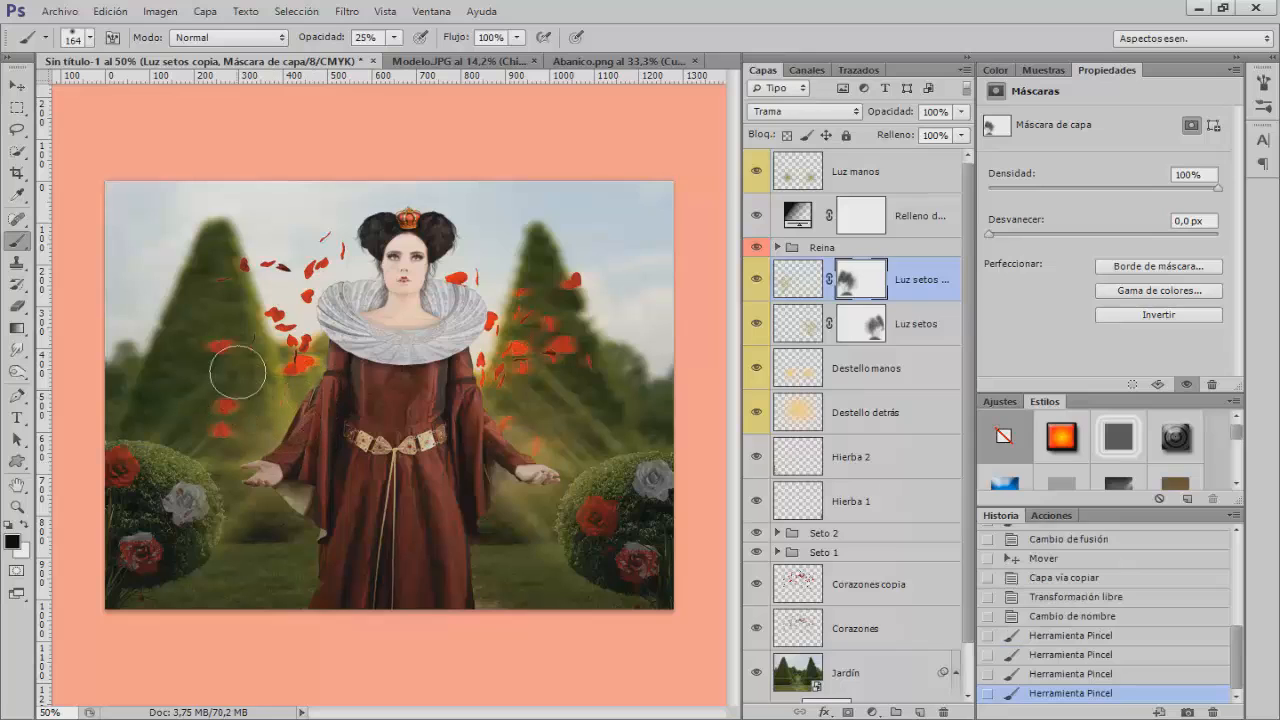
drag(317, 402, 398, 384)
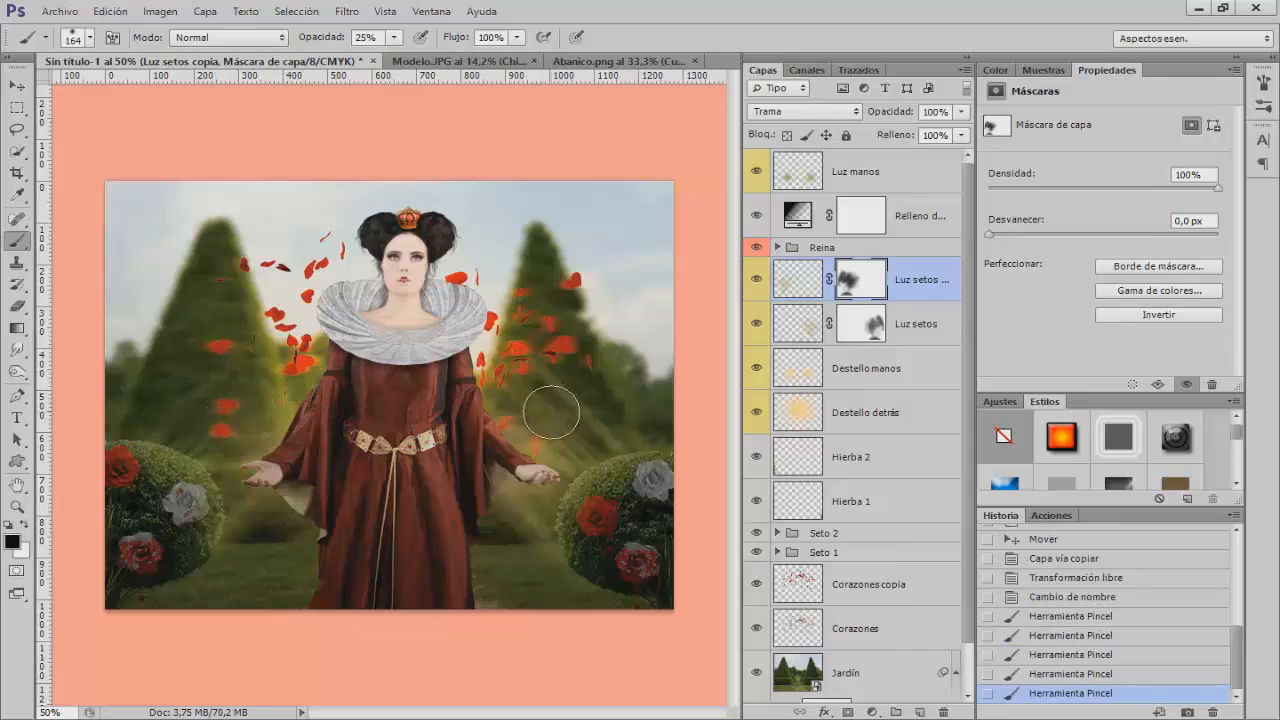
Fade the rays over the right-hand hedge on the original Luz setos mask with the 164 px brush at 25% opacity
click(860, 323)
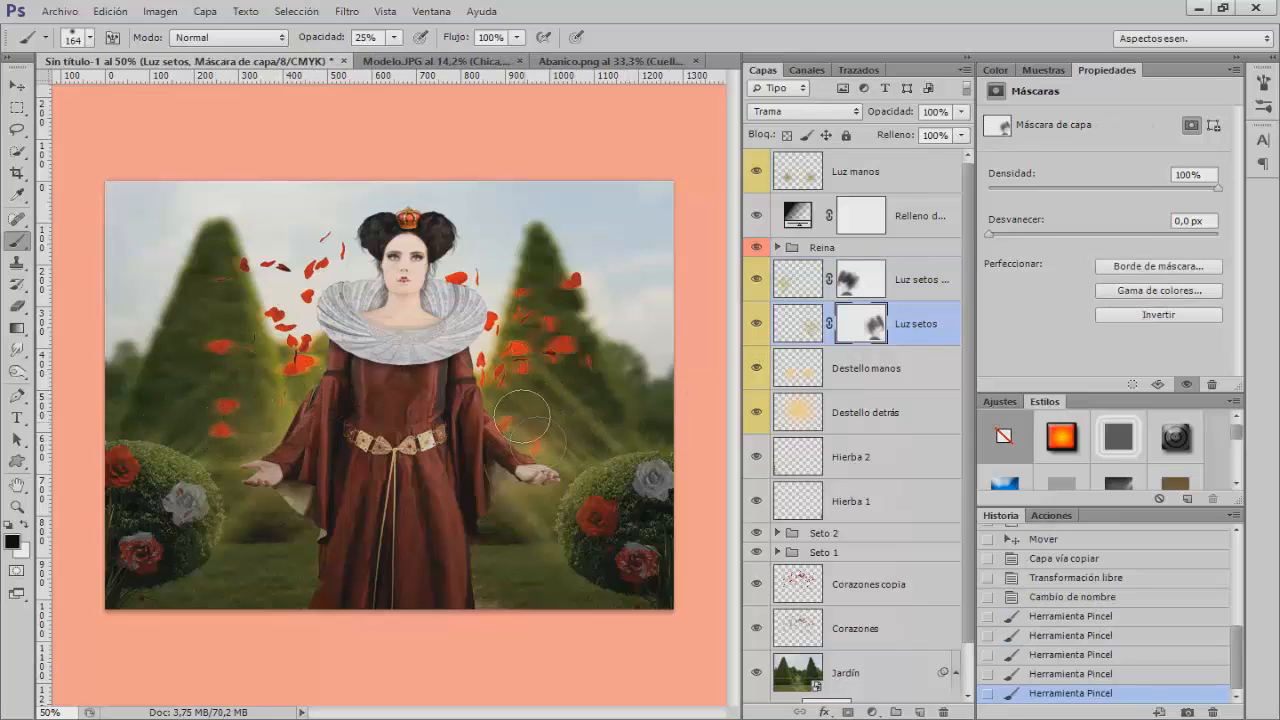
drag(563, 380, 600, 420)
drag(530, 346, 586, 418)
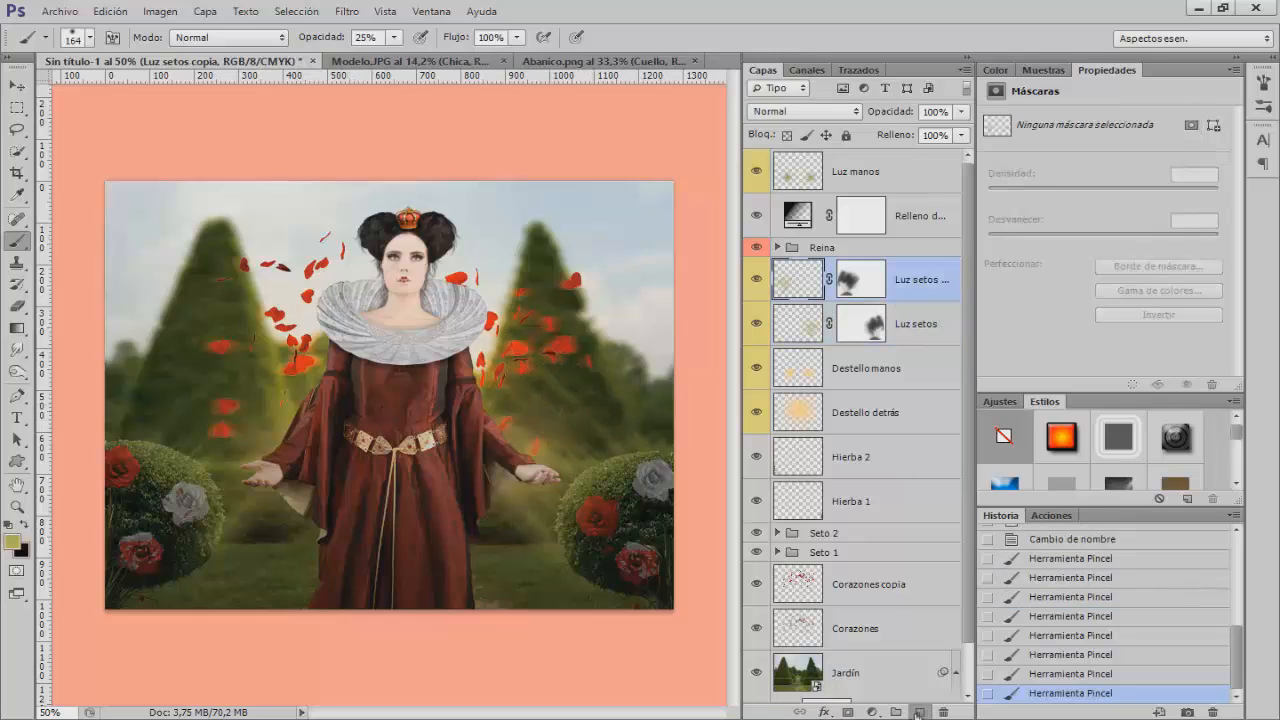
Create a new layer named Luz reina below the Reina group and give it the Amarillo colour label
click(918, 712)
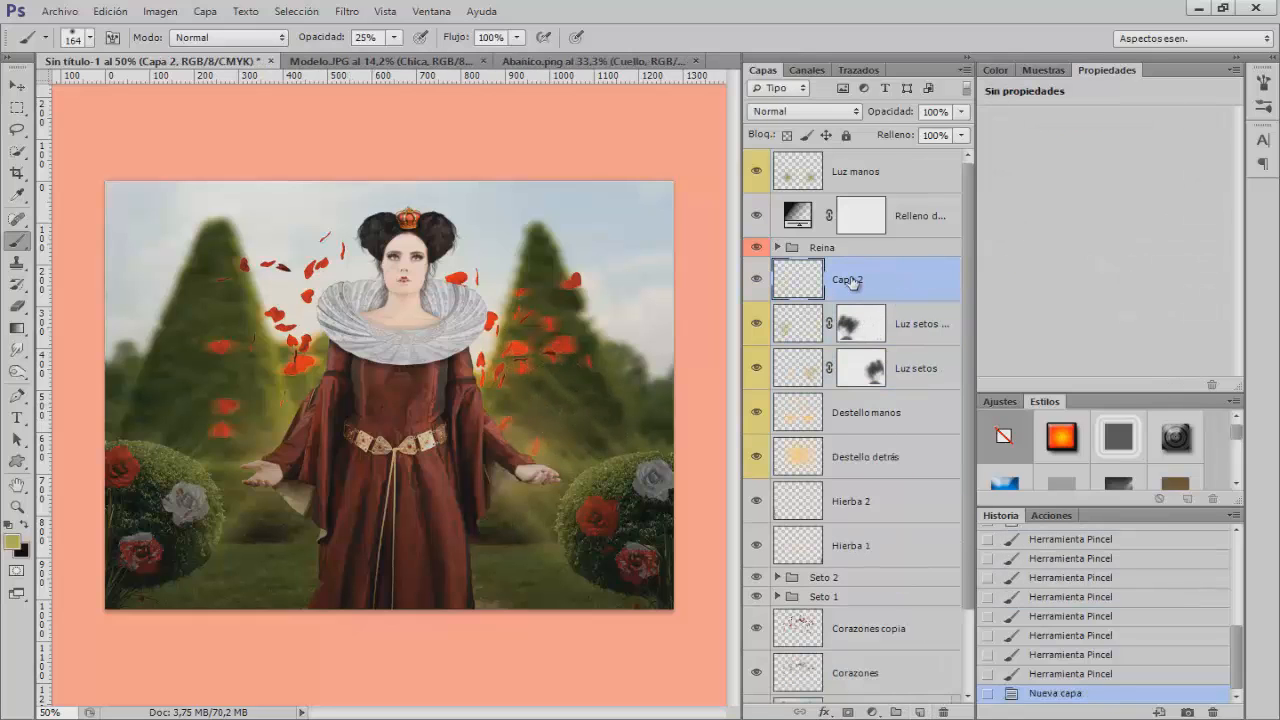
double_click(850, 280)
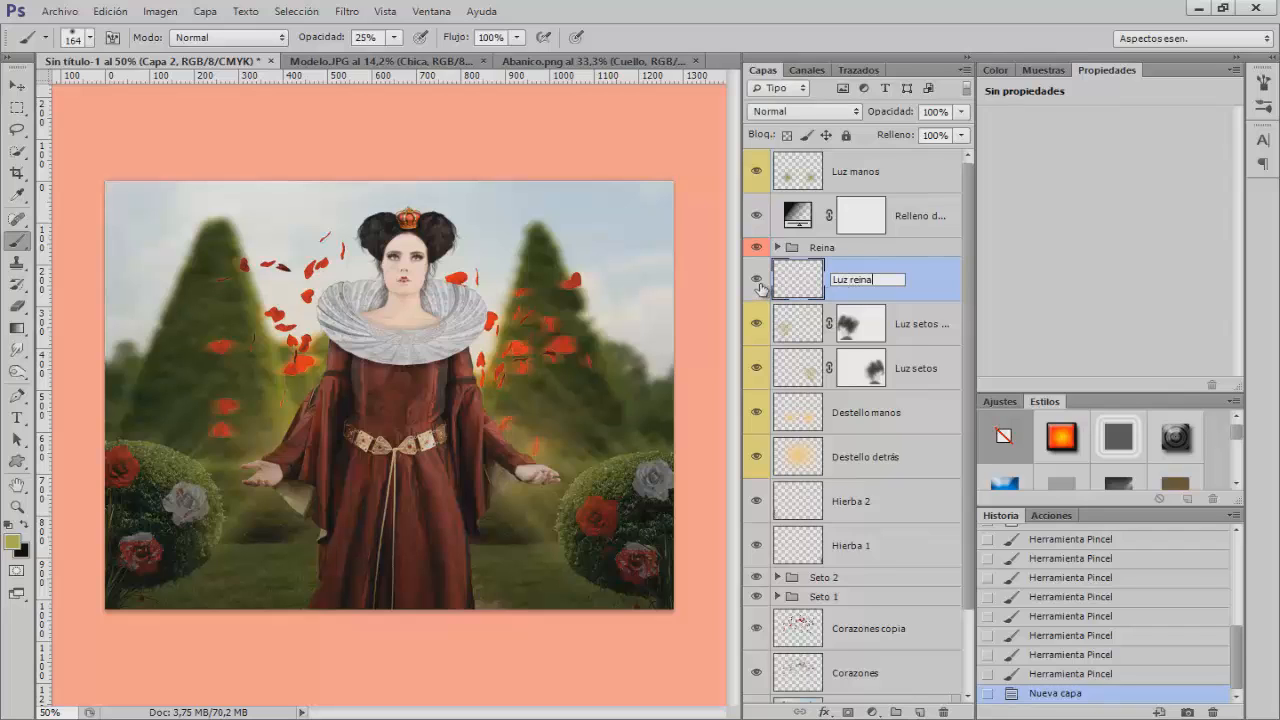
click(757, 282)
right_click(757, 282)
click(757, 282)
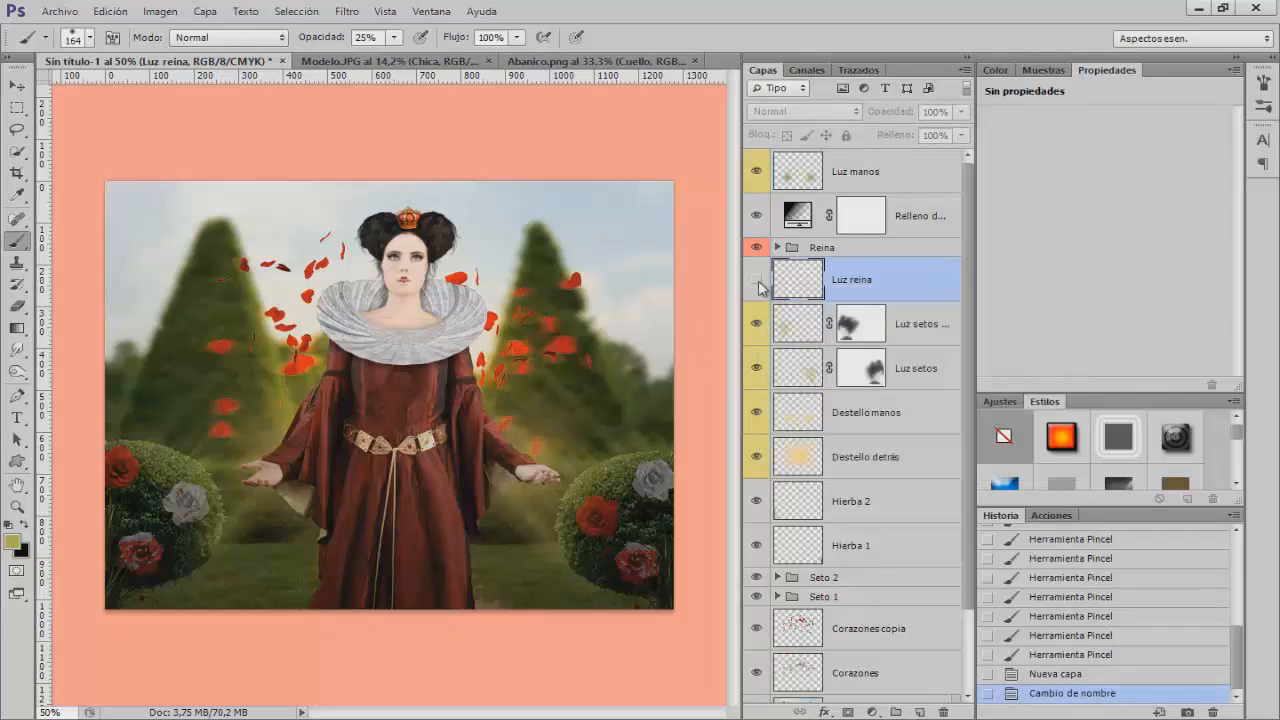
right_click(757, 282)
click(757, 282)
click(757, 282)
right_click(757, 282)
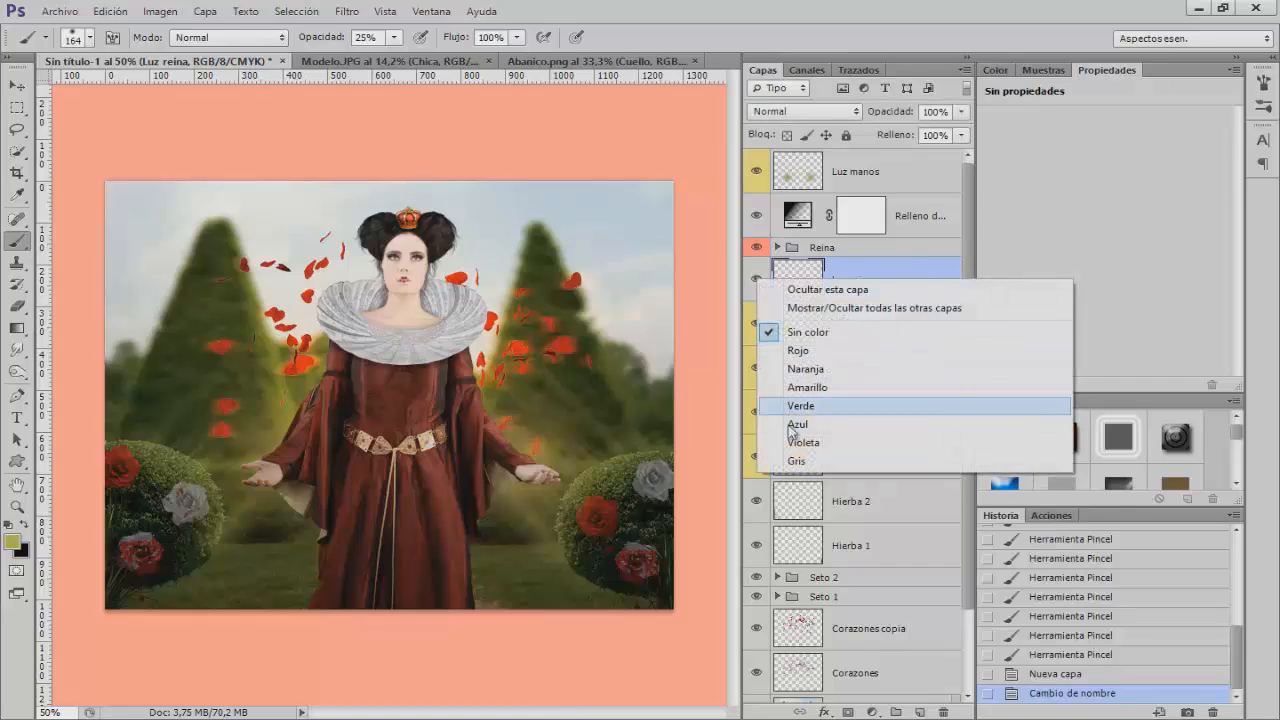
click(791, 390)
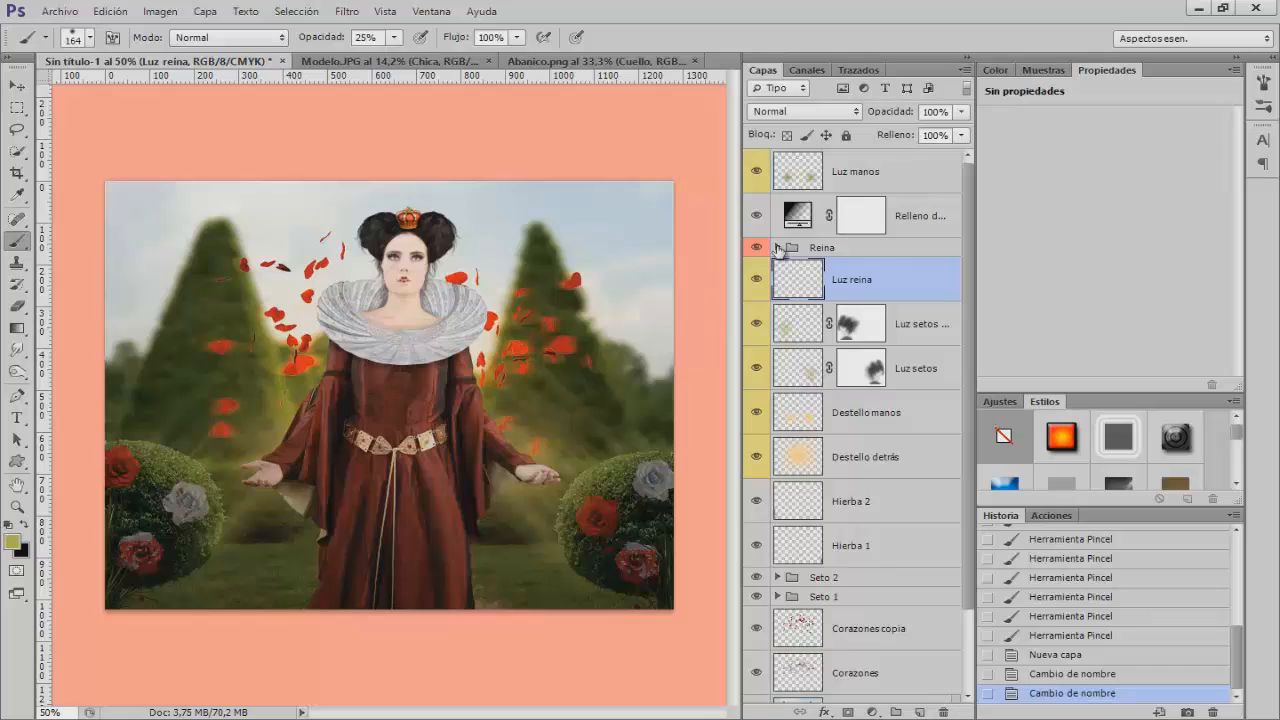
Load the outline of the Chica layer in the Reina group as a selection, keeping Luz reina active
click(777, 247)
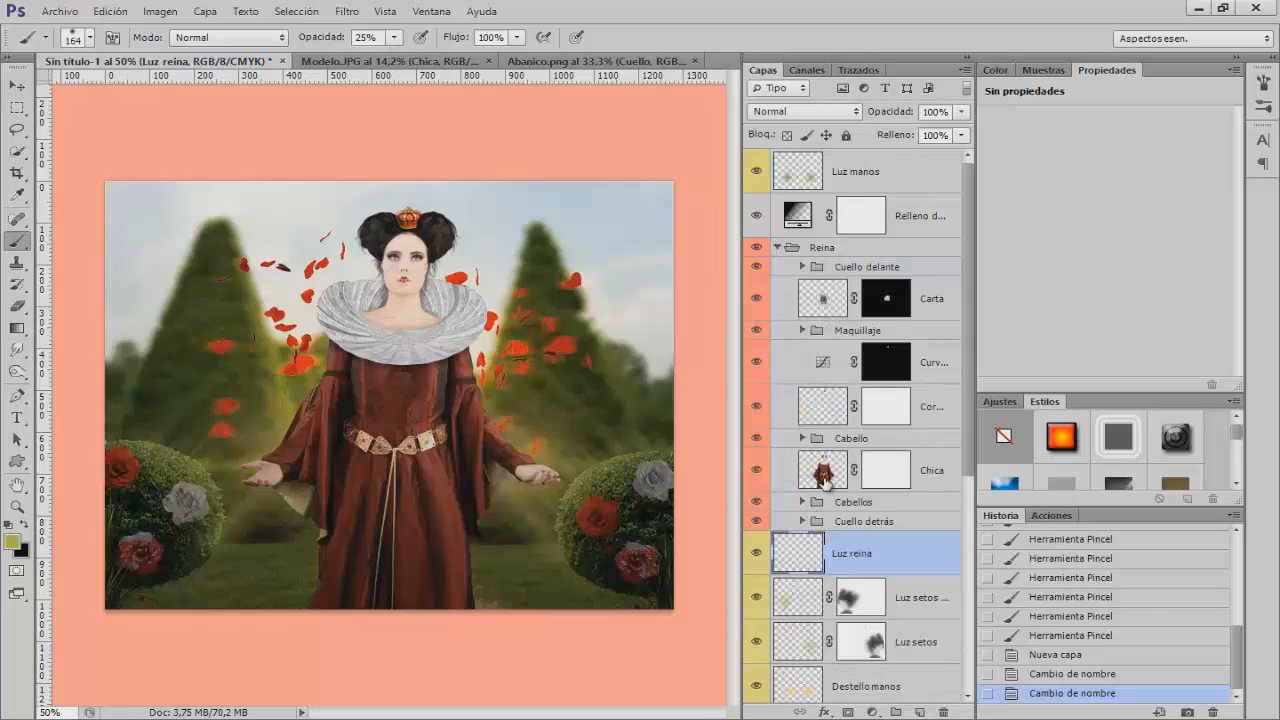
ctrl+click(826, 481)
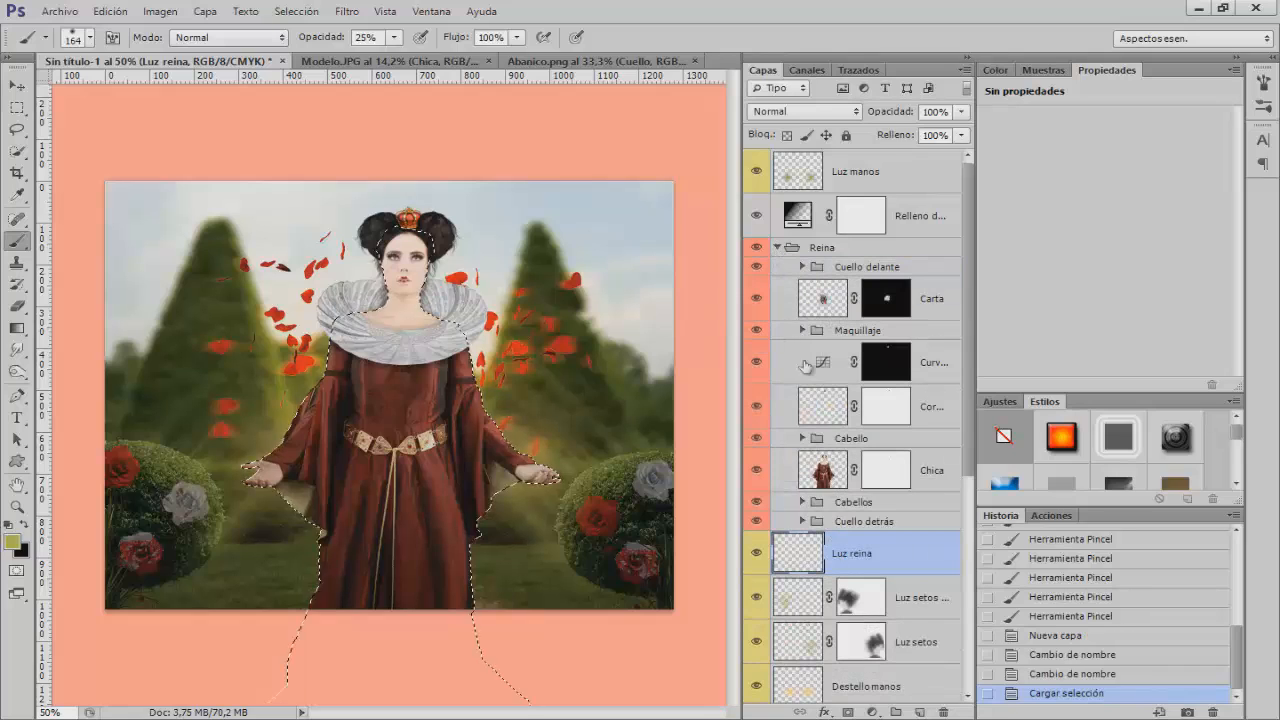
click(777, 247)
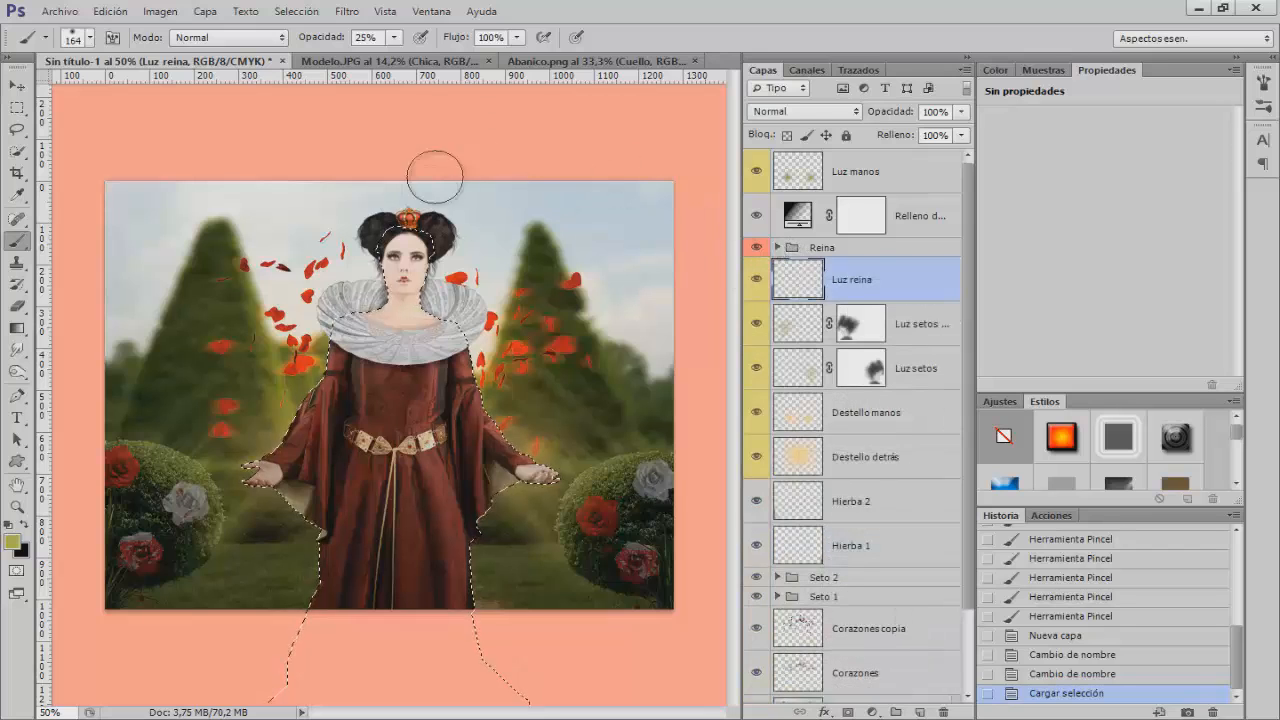
Expand the selection around the queen and feather its edge
click(296, 11)
mouse_move(310, 198)
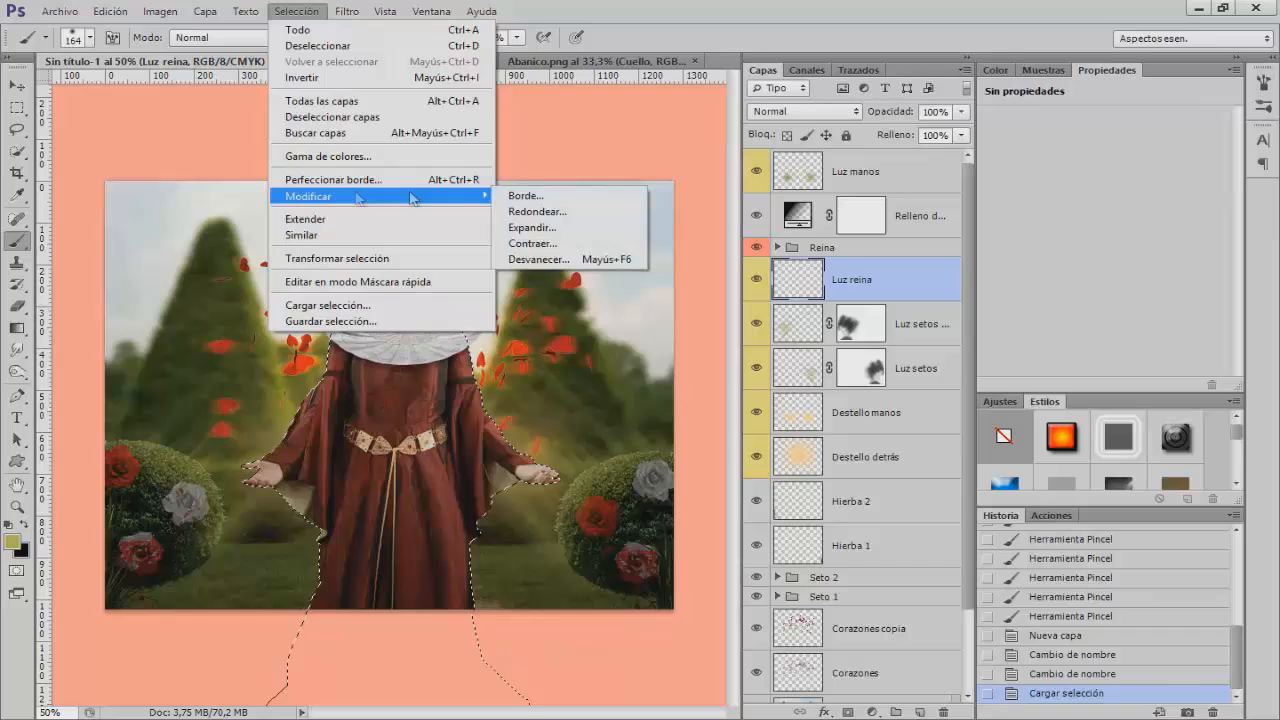
click(549, 228)
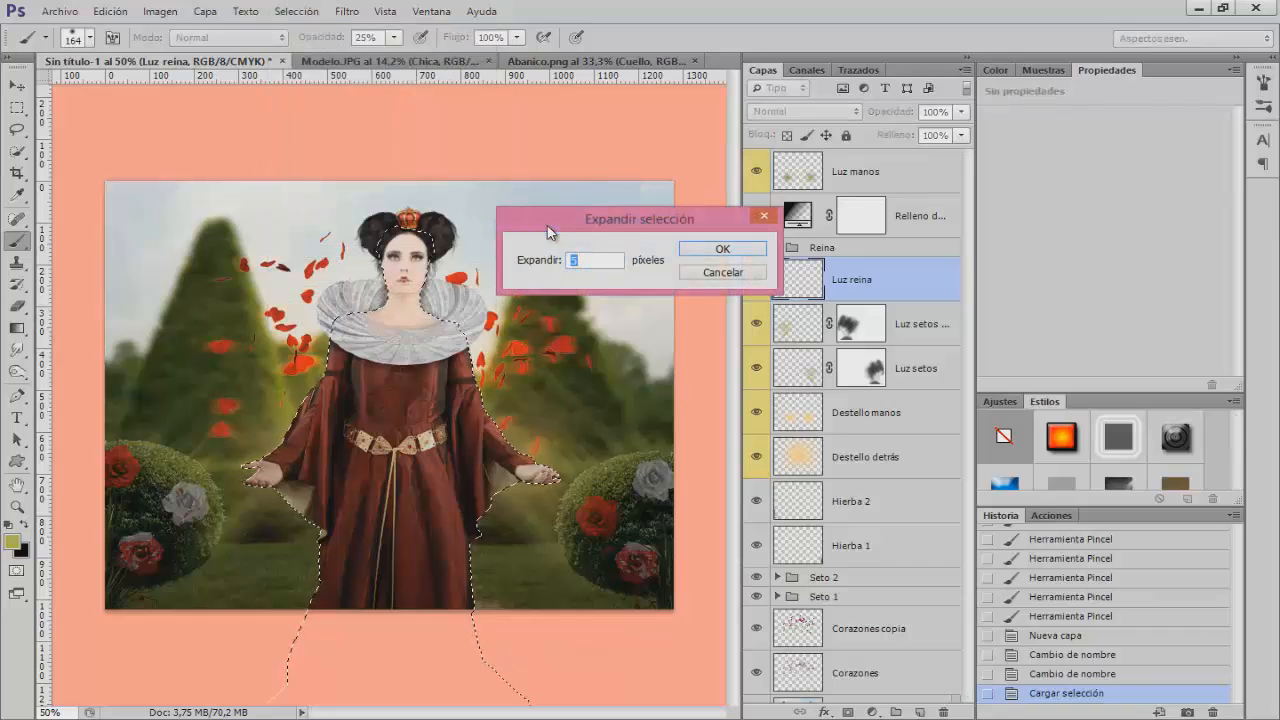
click(745, 248)
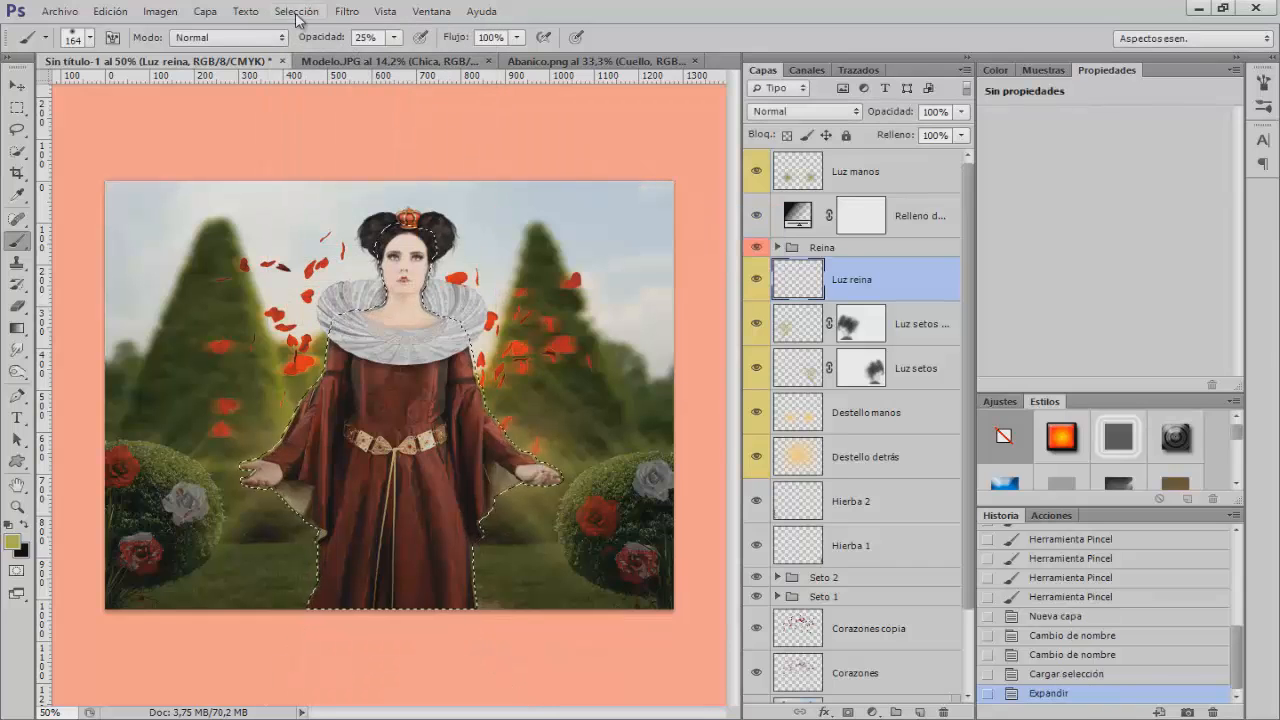
click(296, 11)
mouse_move(337, 201)
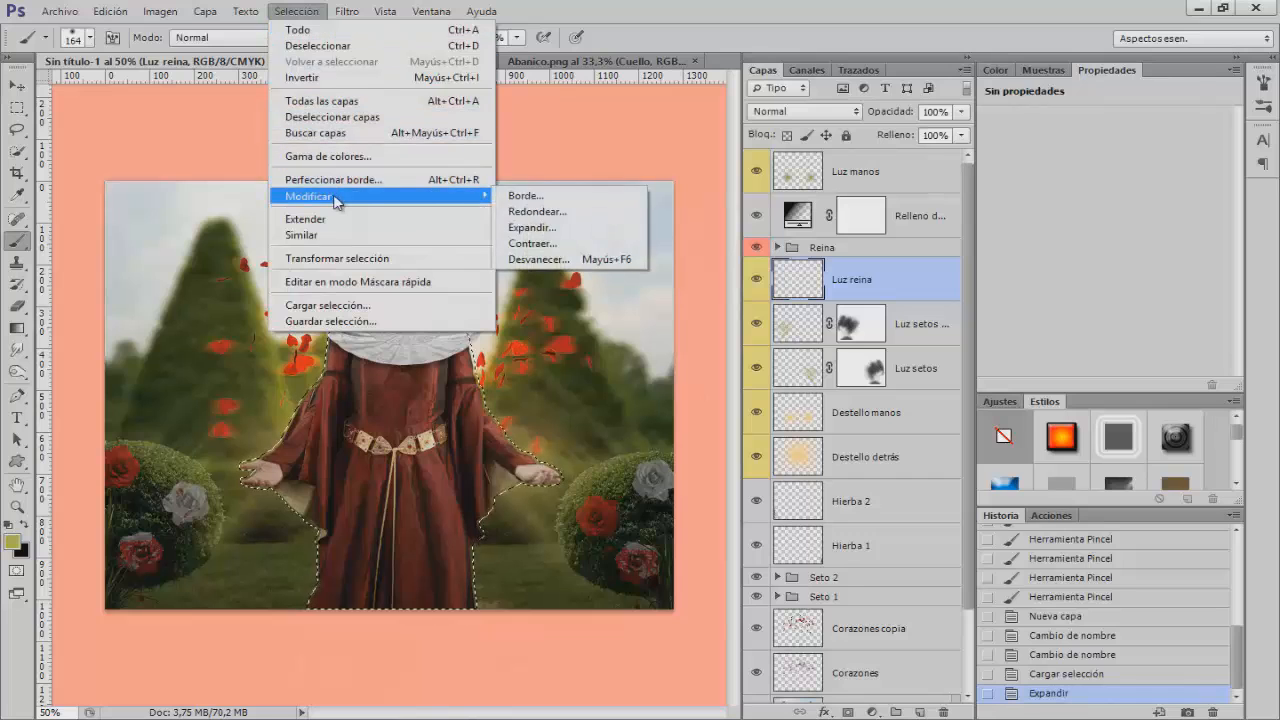
click(543, 257)
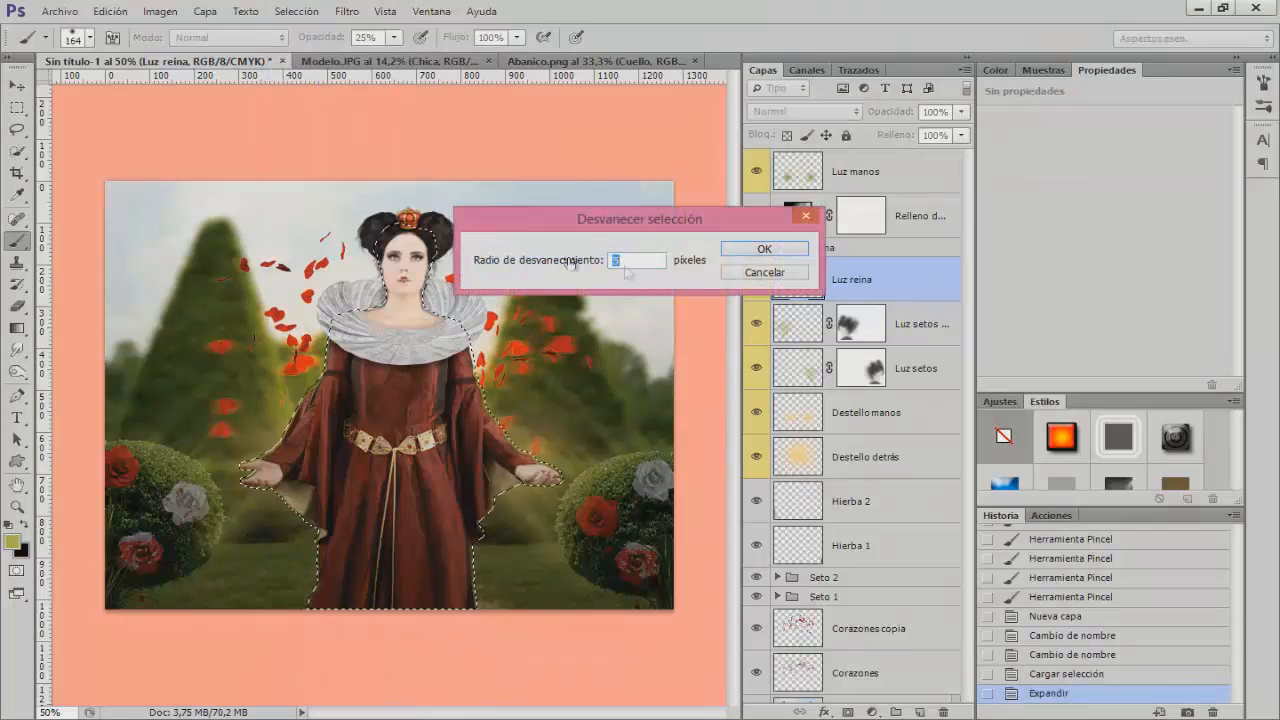
click(745, 250)
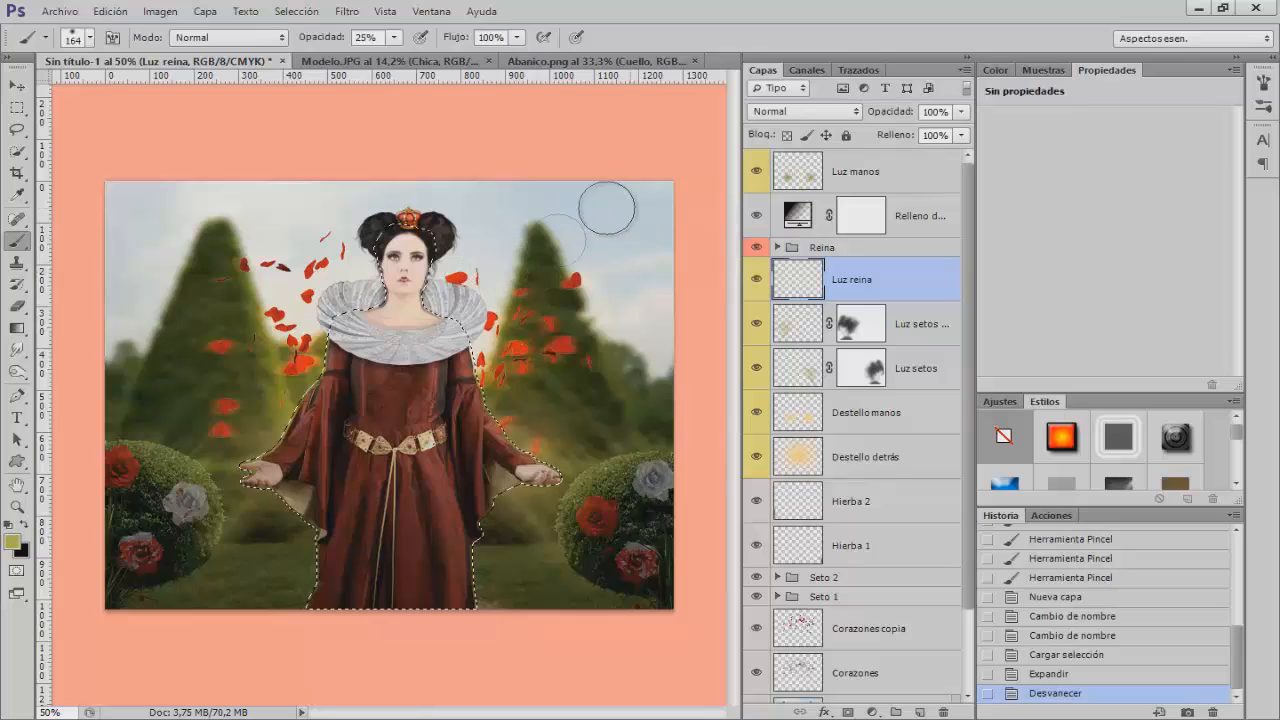
Paint #b8bc55 light along the queen's left-hand sleeve on Luz reina with a 65 px brush at 100% opacity
key(ctrl+plus)
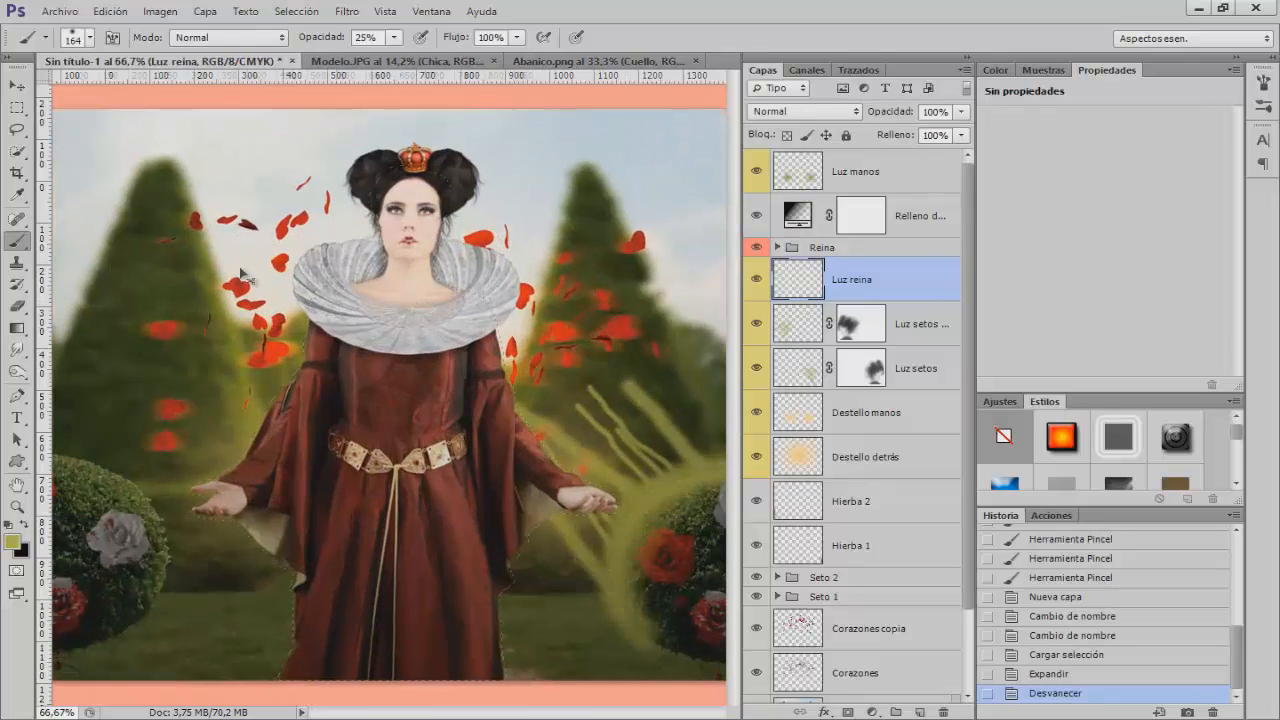
drag(235, 360, 213, 357)
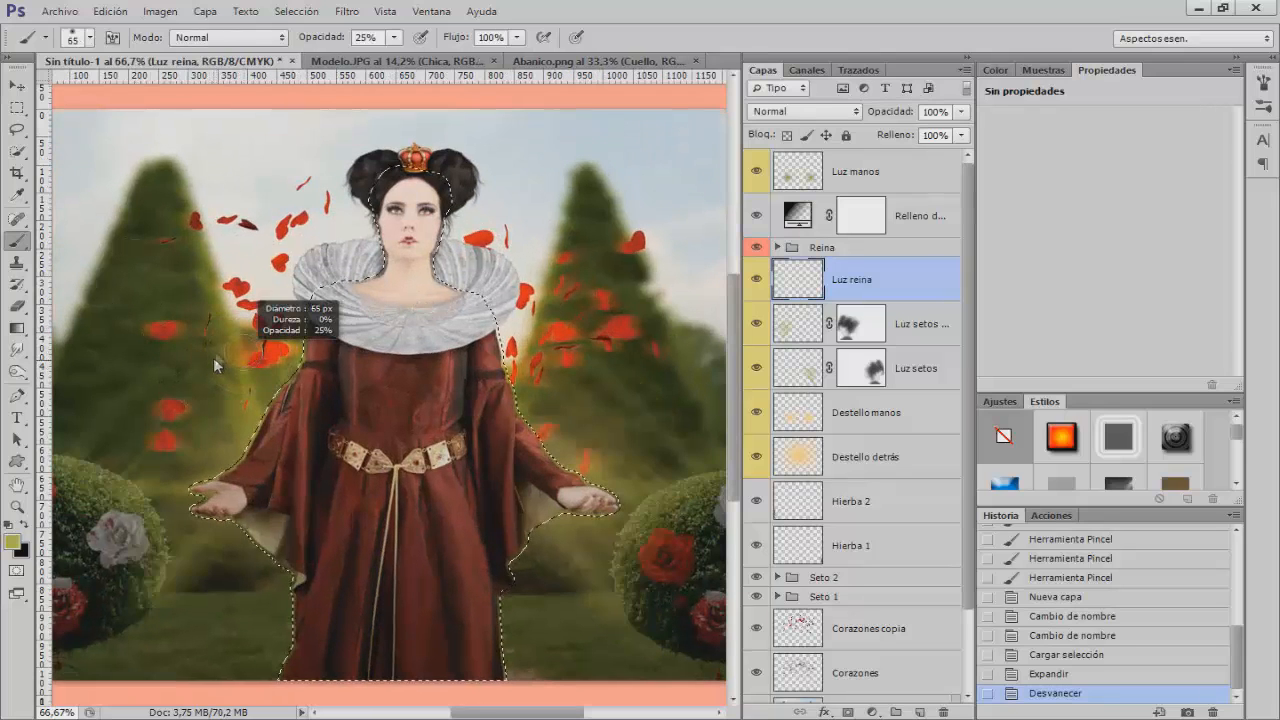
drag(312, 46, 388, 38)
click(13, 542)
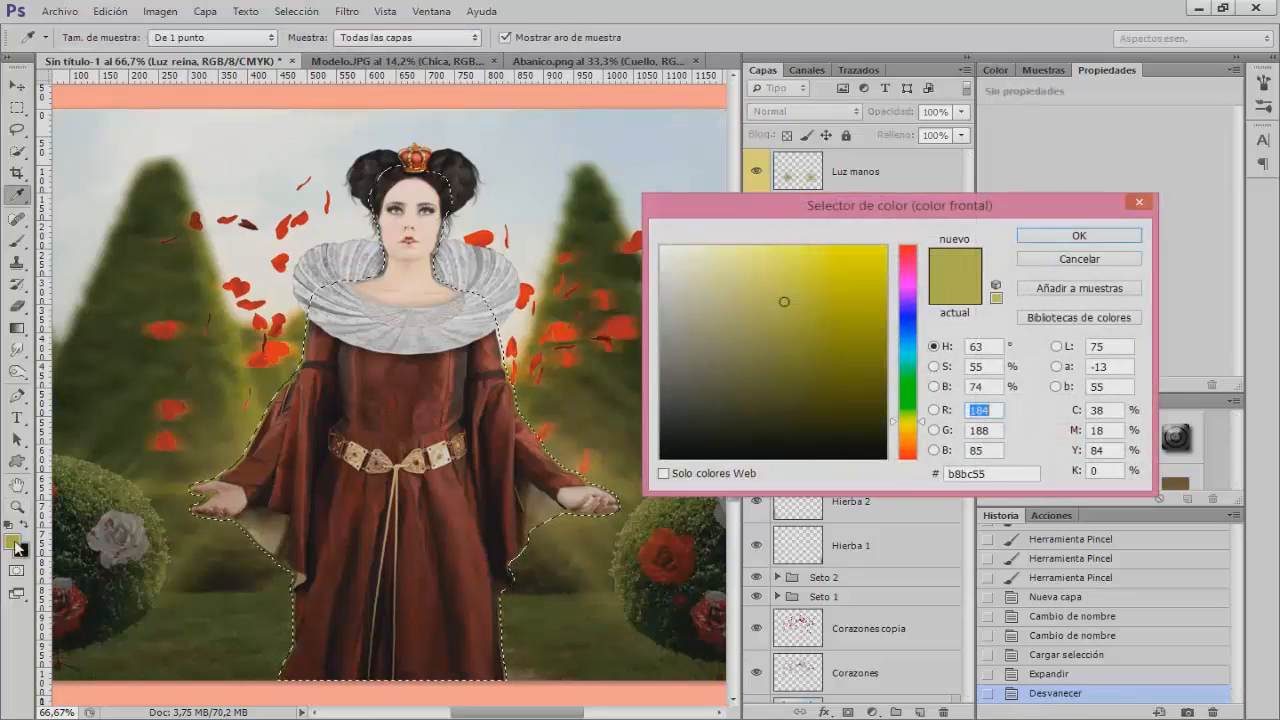
click(1074, 238)
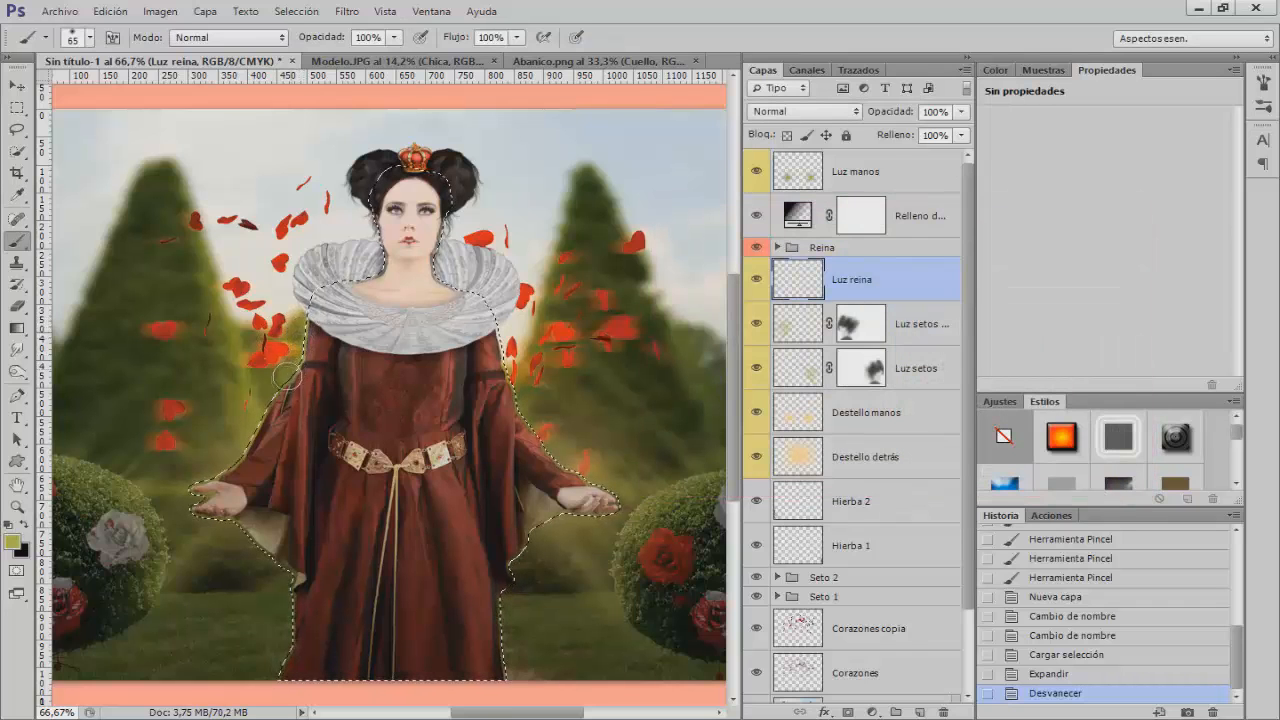
click(213, 474)
Move the Luz reina layer above the Reina group and erase the light beside the collar with a 103 px eraser
drag(852, 282, 856, 246)
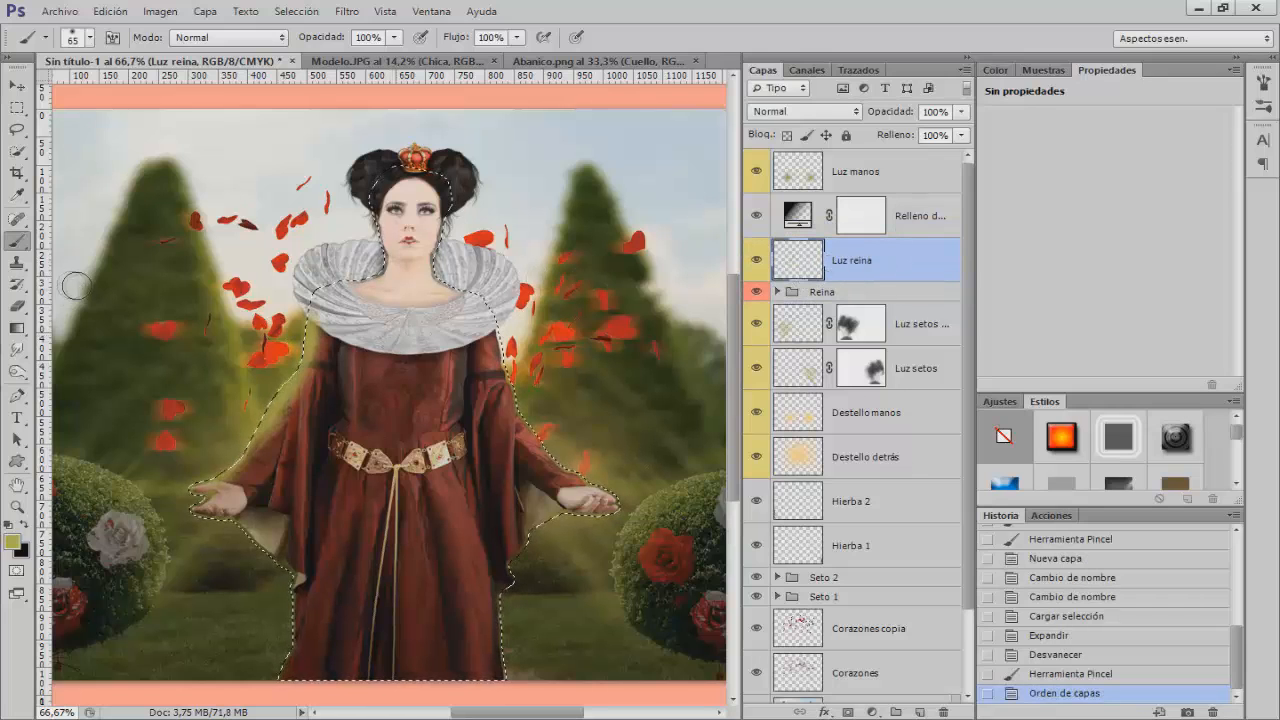
click(17, 305)
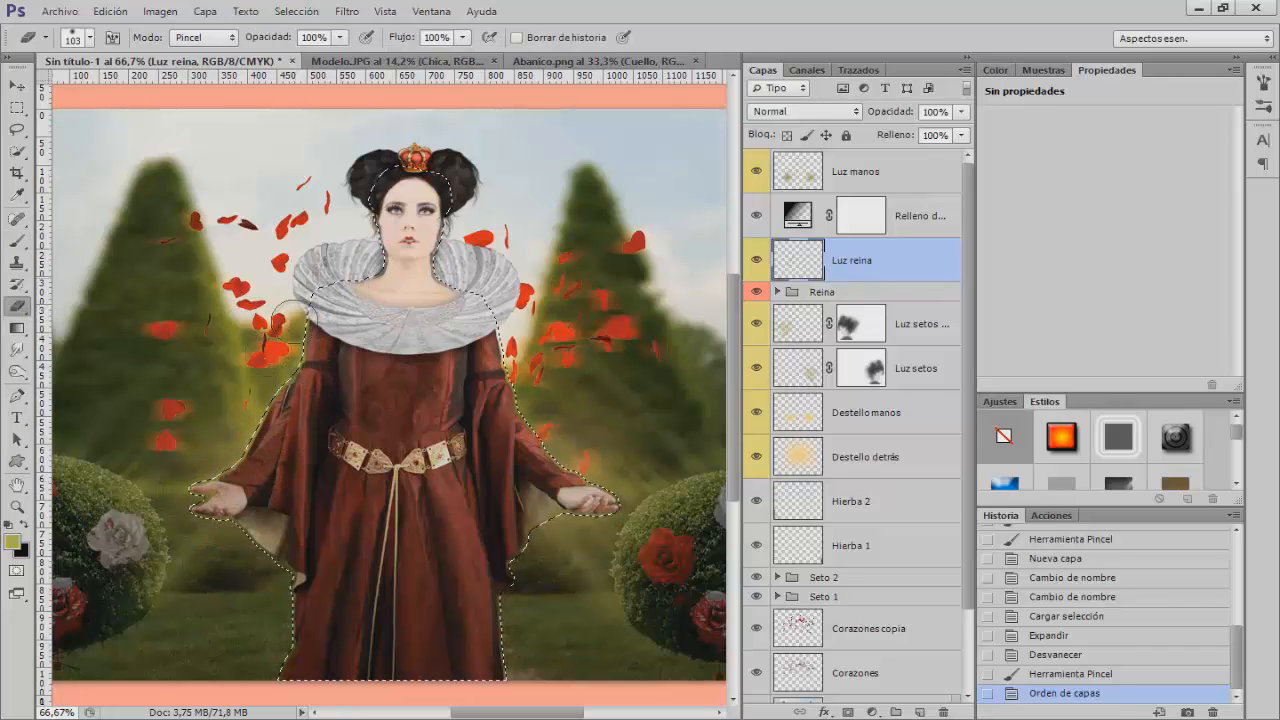
click(294, 322)
Paint light along the queen's sleeve hems and under both hands on Luz reina with a 35 px brush at 100% opacity
click(17, 241)
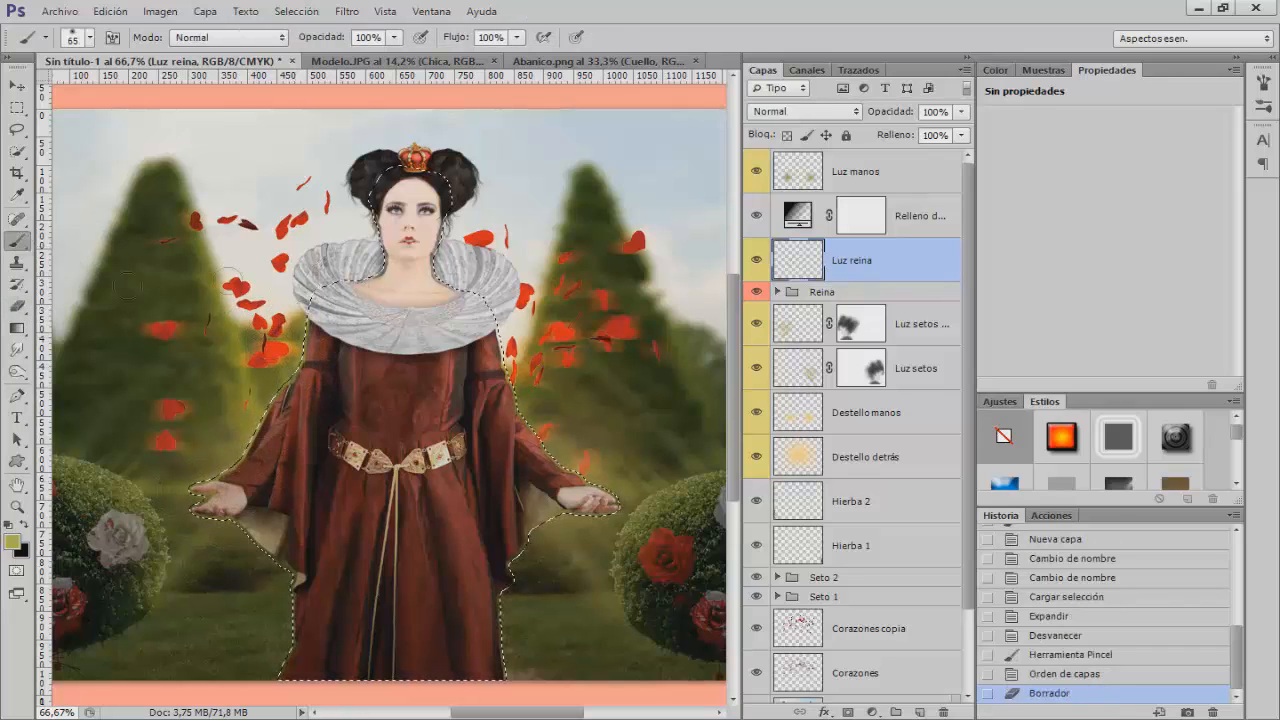
click(286, 357)
key(ctrl+z)
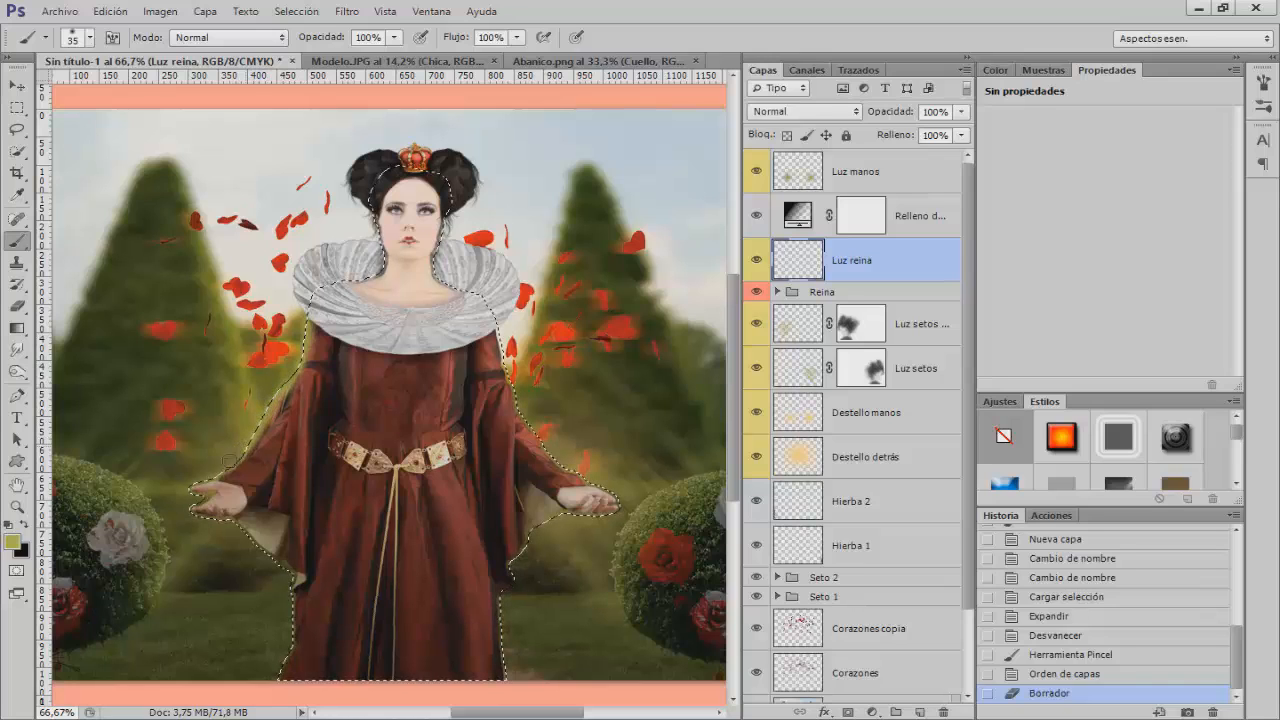
mouse_move(182, 483)
mouse_down()
mouse_move(227, 486)
mouse_move(283, 528)
mouse_up()
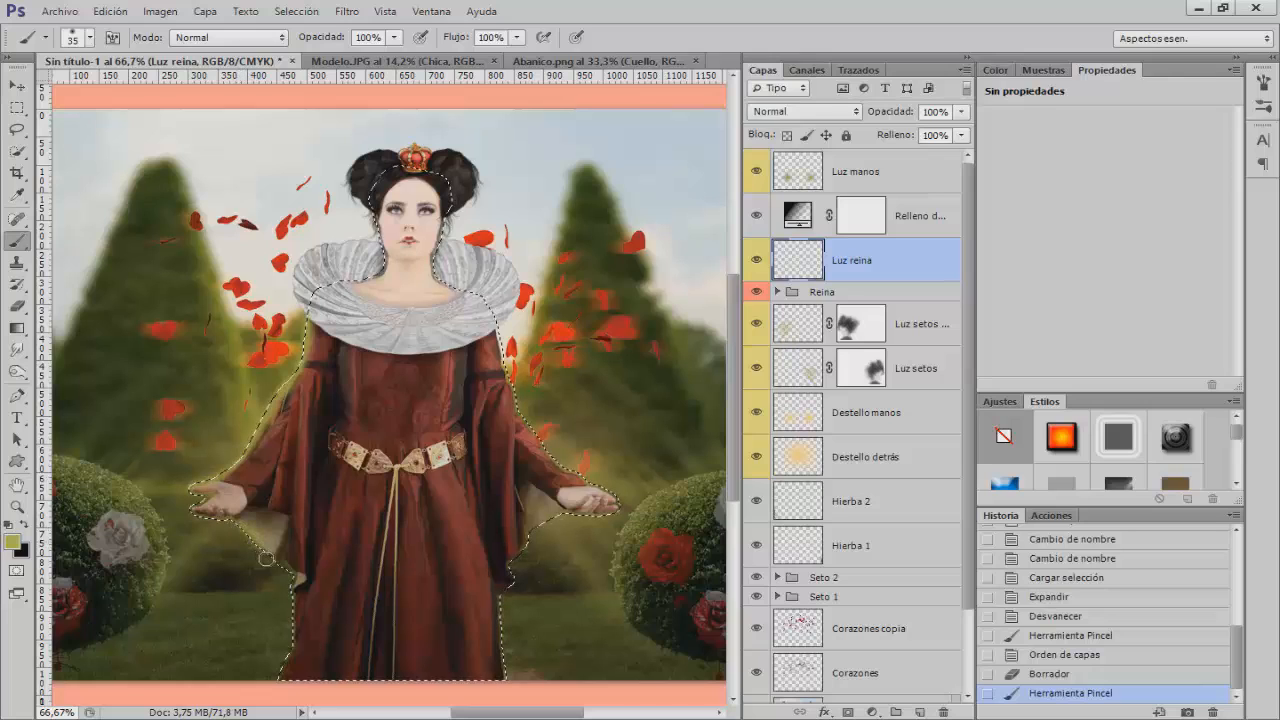
drag(290, 583, 592, 590)
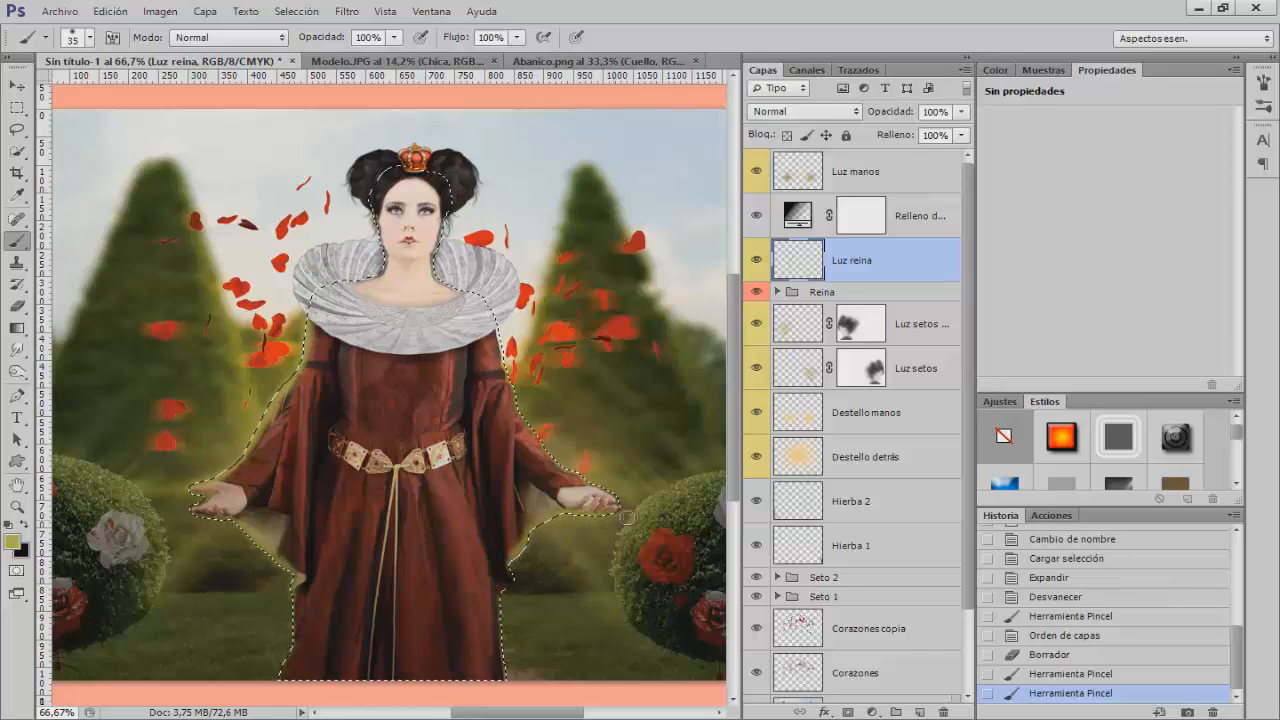
drag(627, 517, 620, 499)
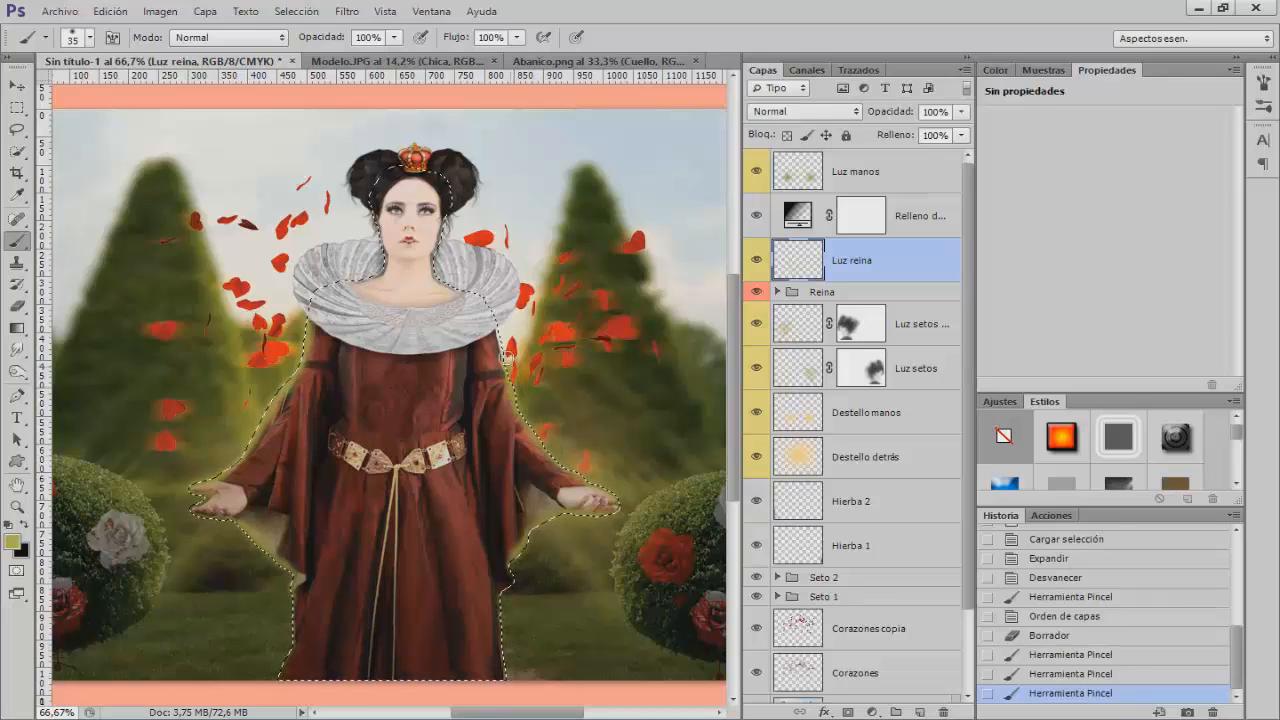
Paint light along the queen's right-hand shoulder and both sides of her skirt on Luz reina
drag(507, 352, 504, 324)
scroll(559, 387, down, 3)
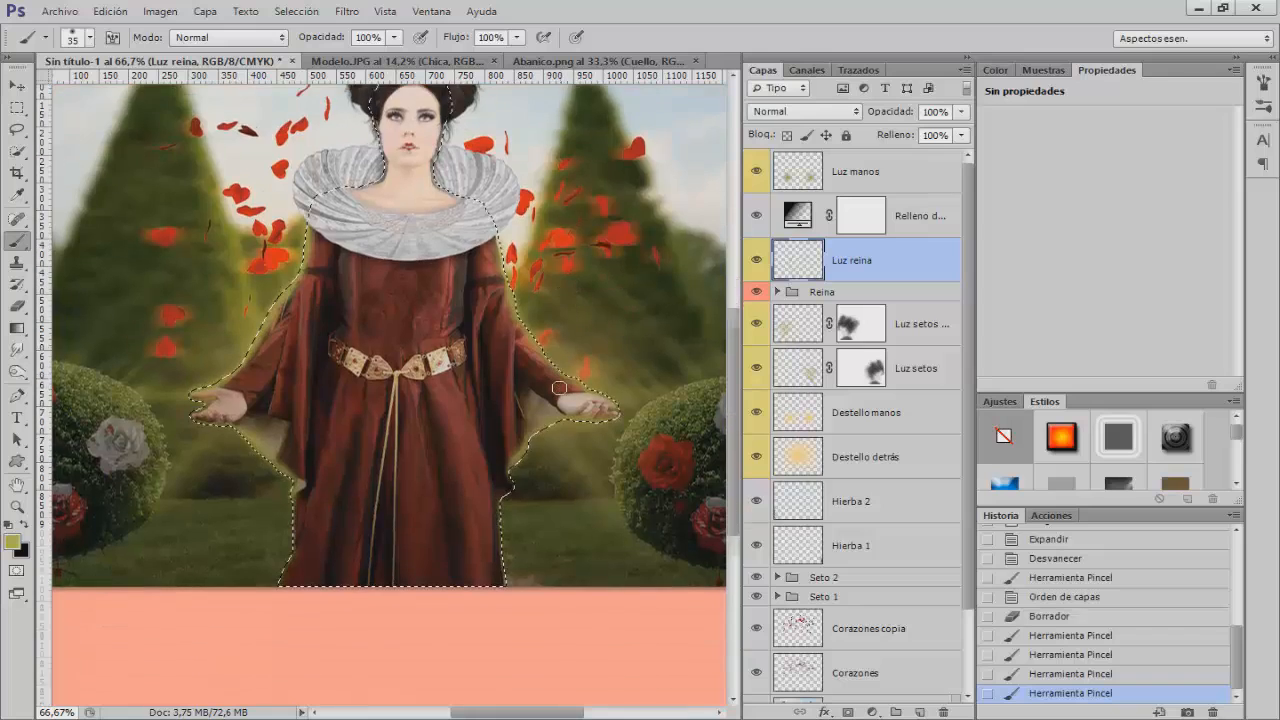
scroll(559, 387, down, 2)
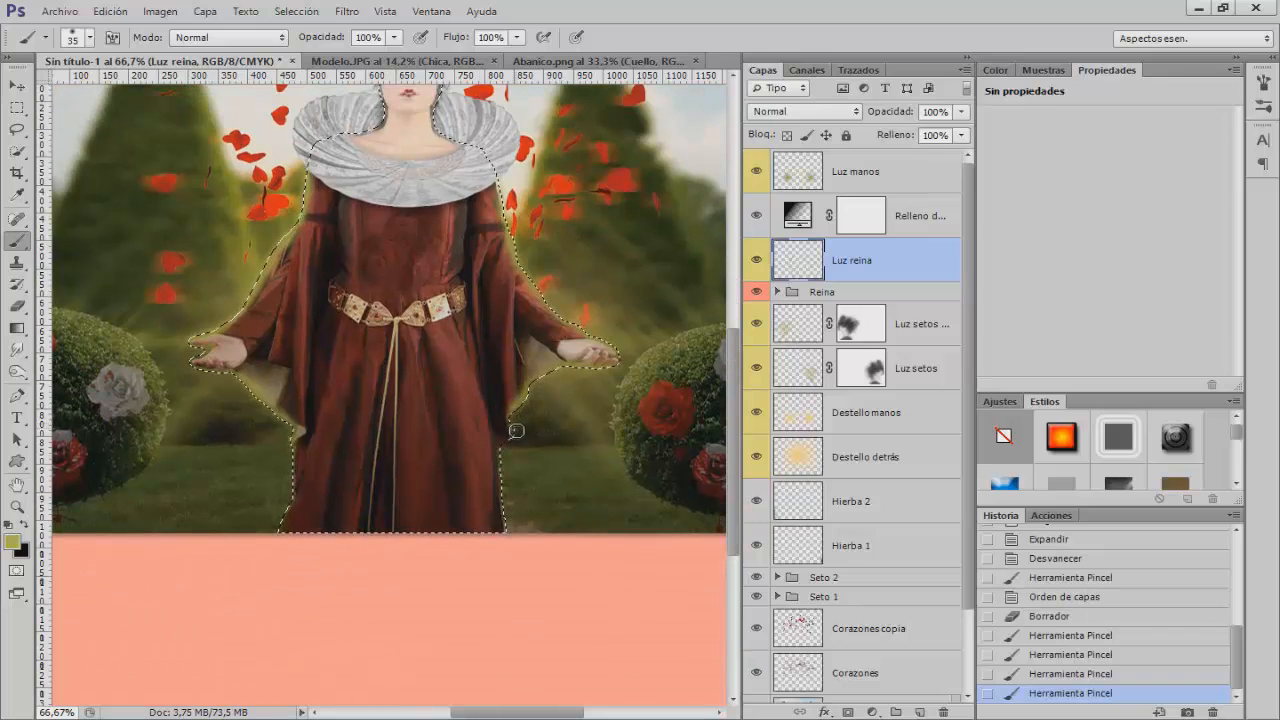
drag(516, 431, 503, 510)
drag(291, 443, 291, 472)
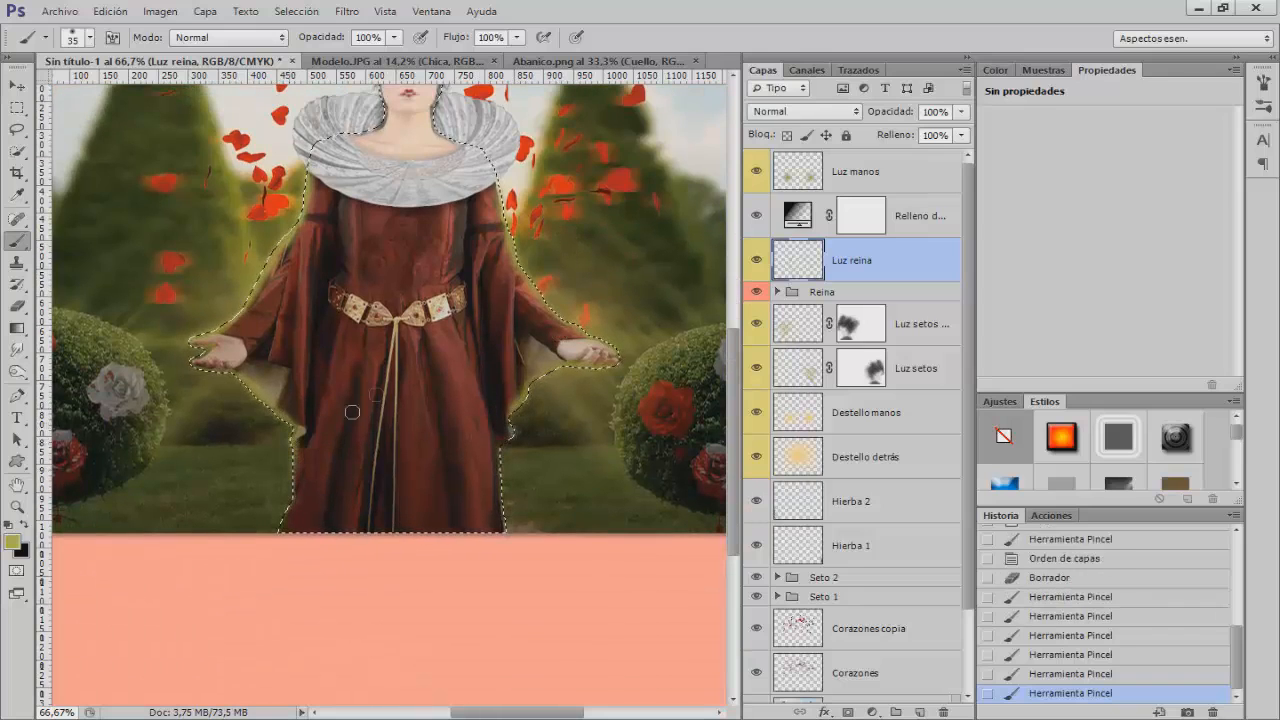
Load the outline of the Cuello layer in the Cuello delante group and paint light around the front collar's edge on Luz reina
scroll(352, 411, up, 7)
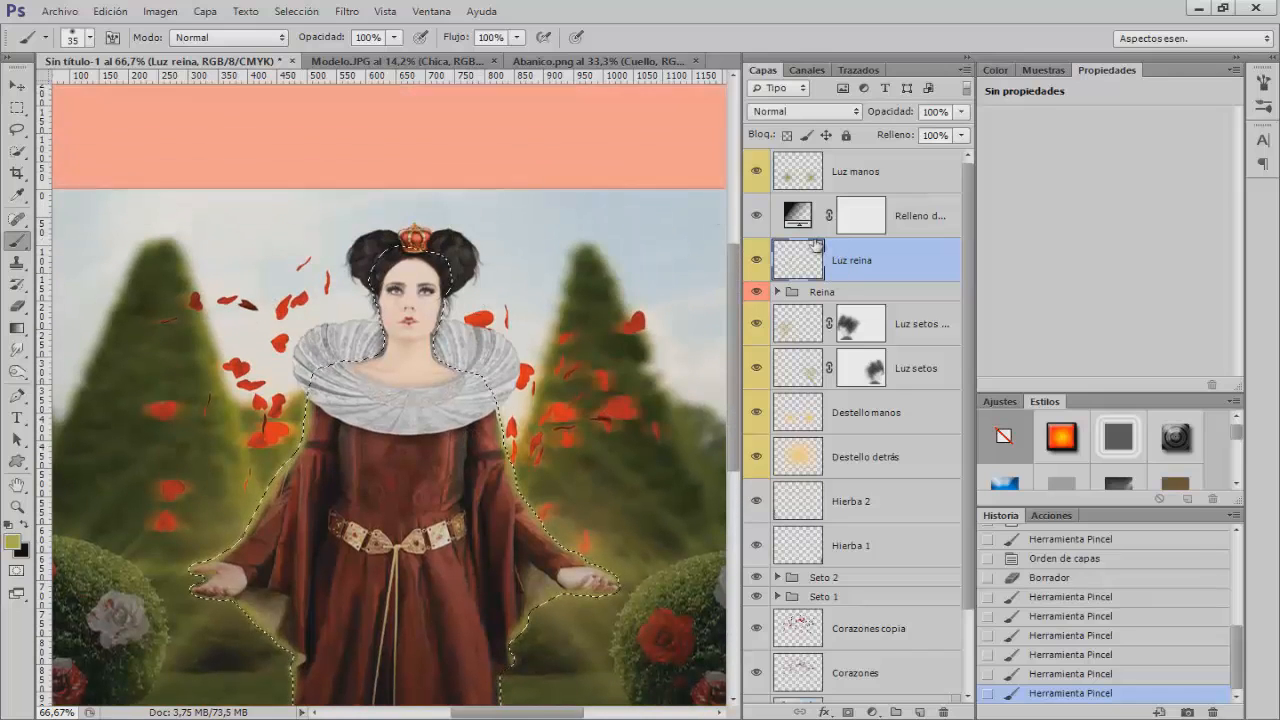
click(777, 292)
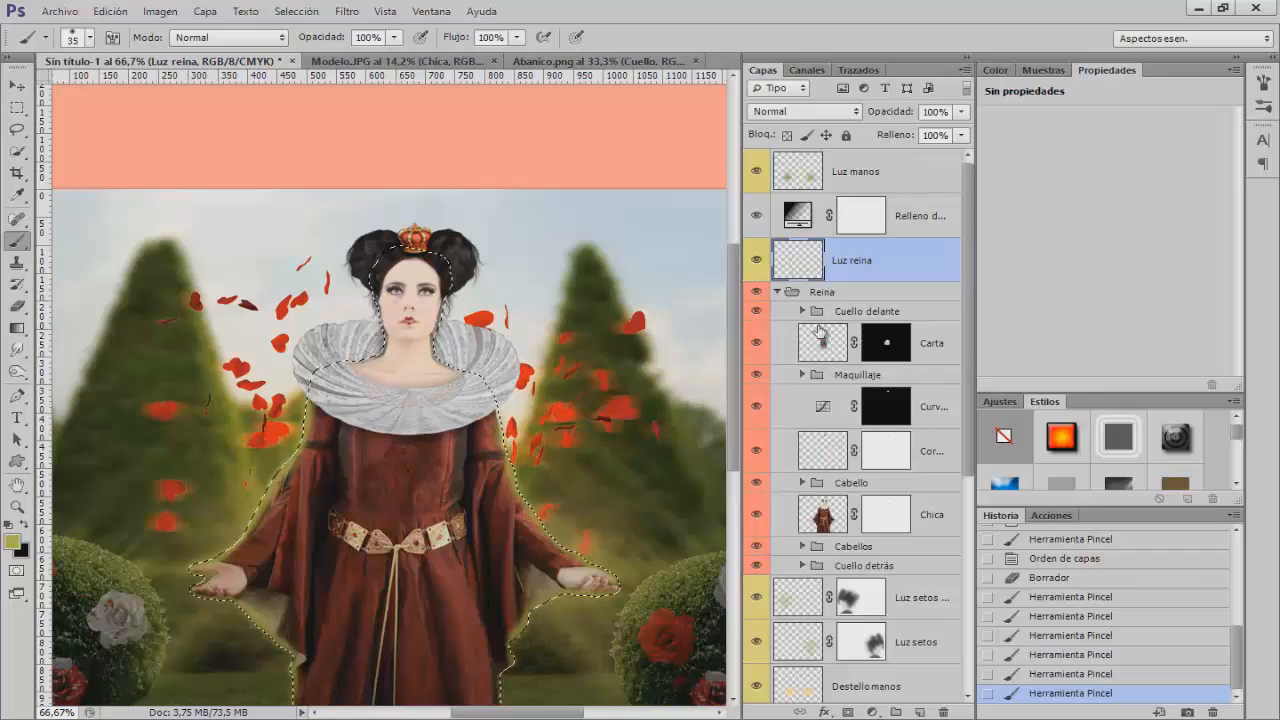
click(802, 311)
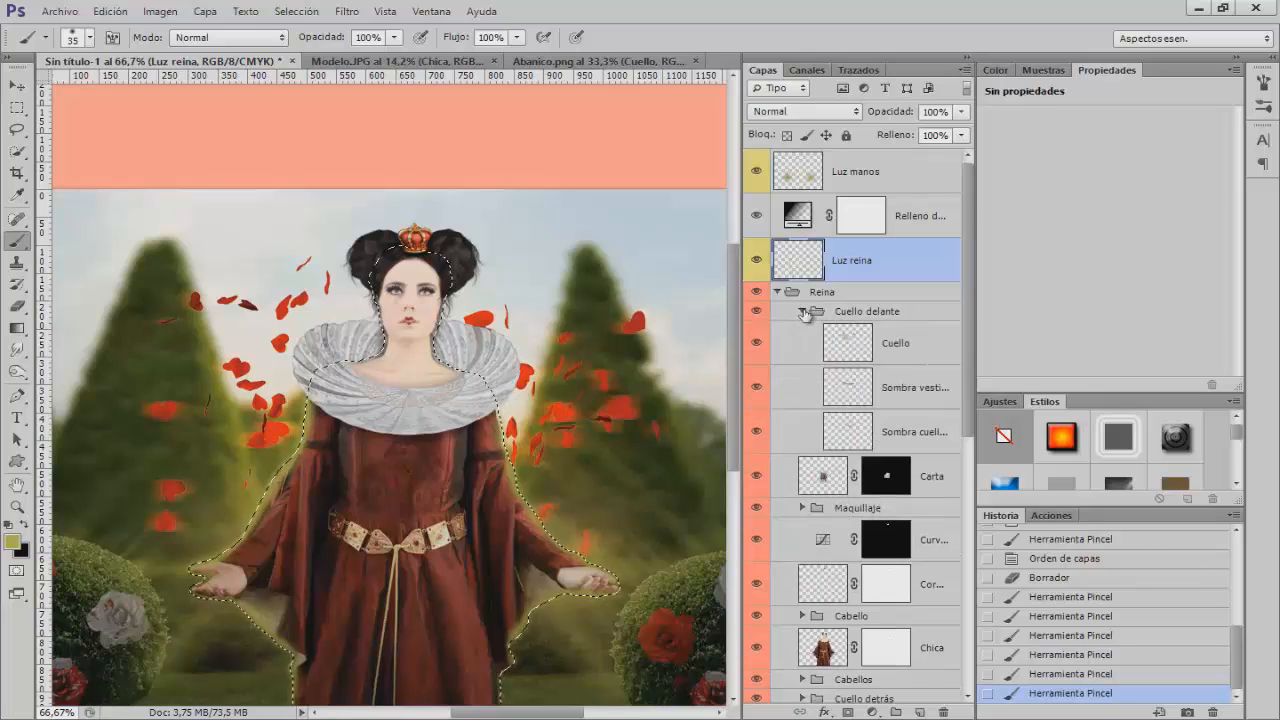
ctrl+click(856, 348)
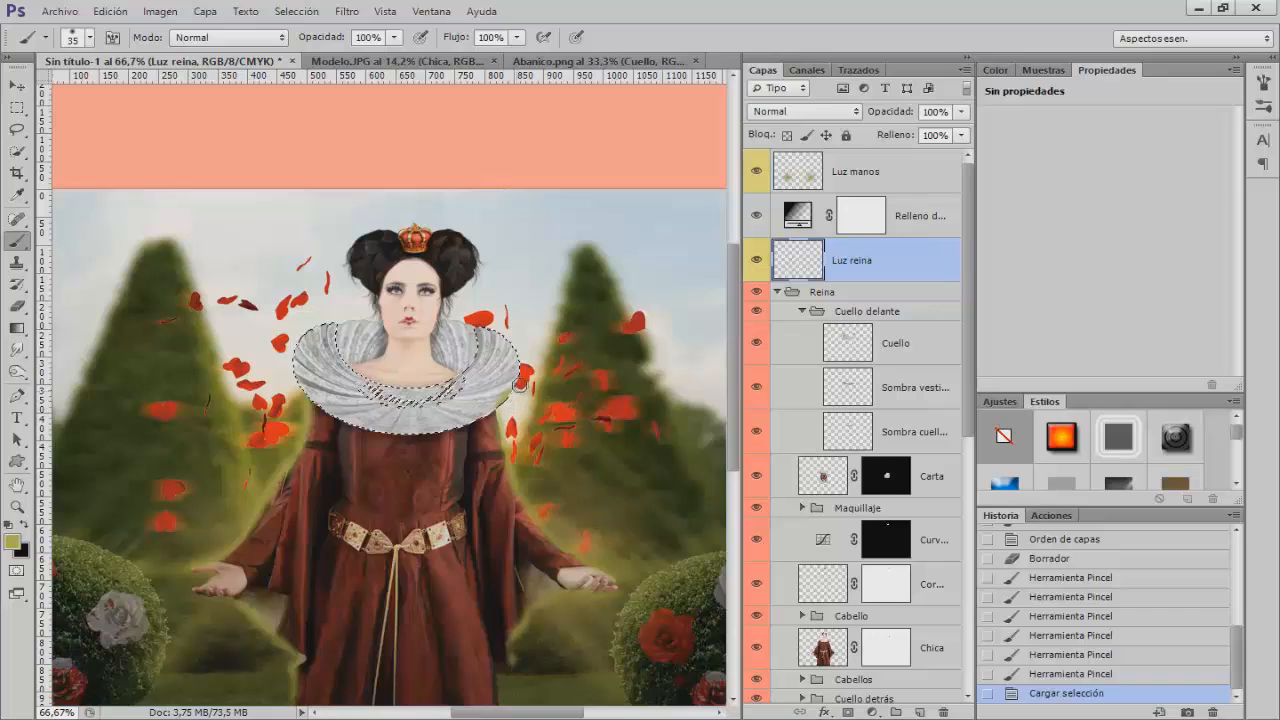
drag(515, 340, 333, 393)
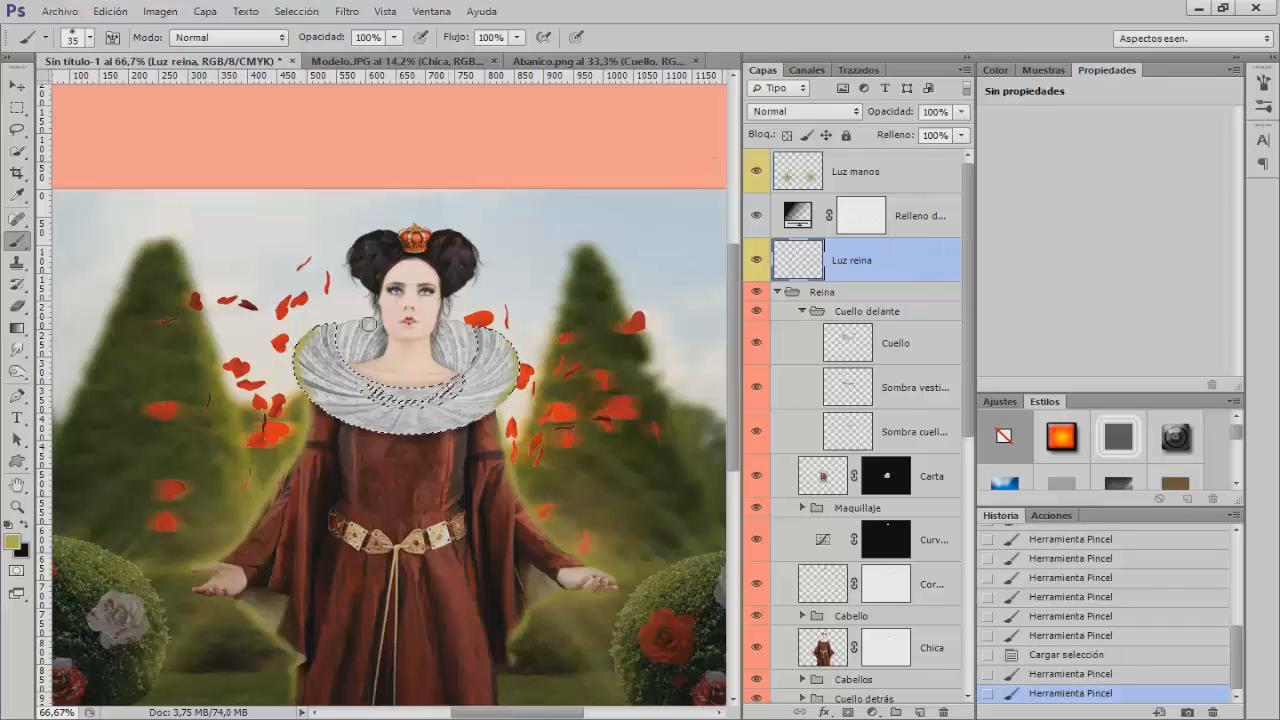
click(328, 319)
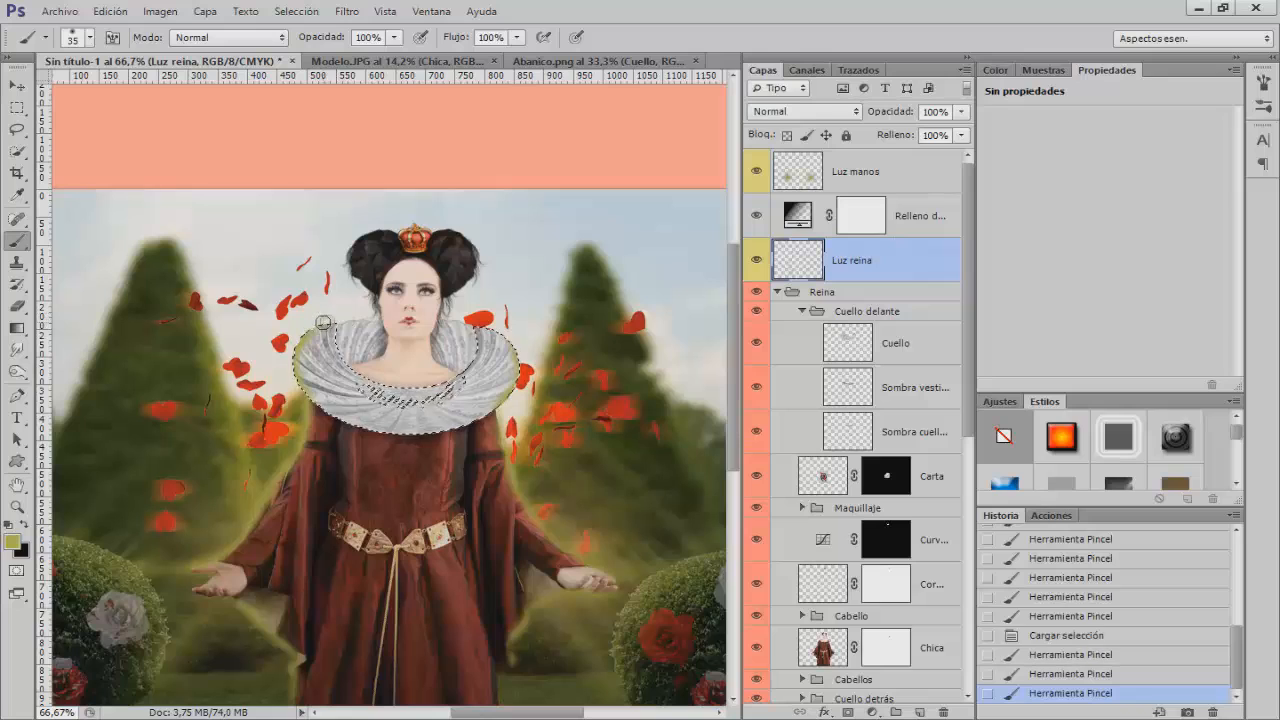
click(465, 326)
click(499, 330)
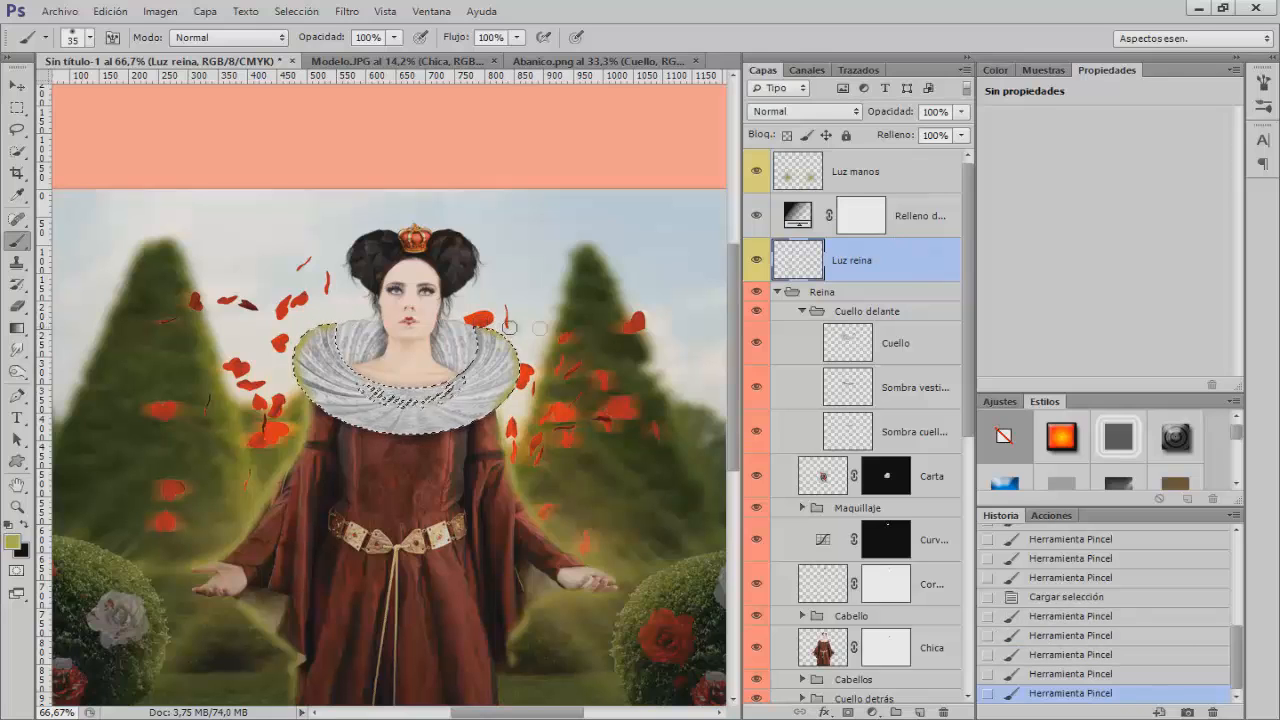
Load the outlines of Cuello 1 and Cuello 2 in the Cuello detrás group in turn and paint light along the back collar's upper edges
click(802, 313)
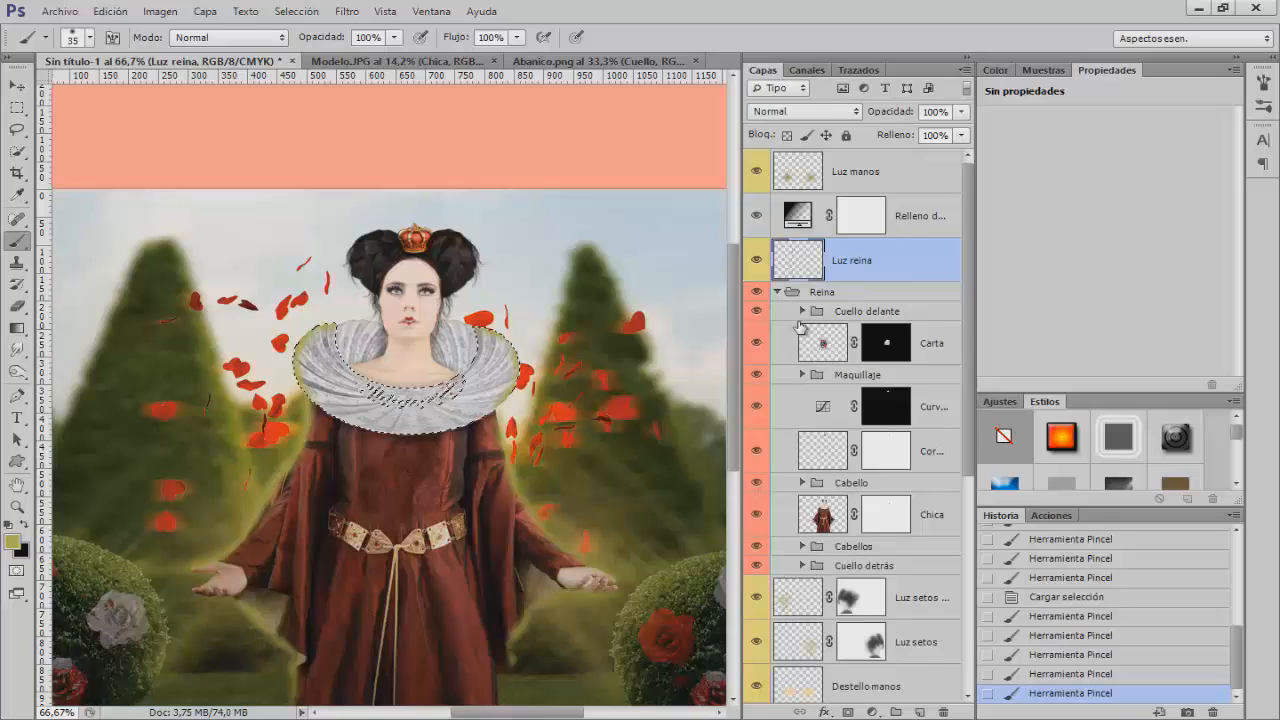
click(802, 566)
scroll(845, 516, down, 4)
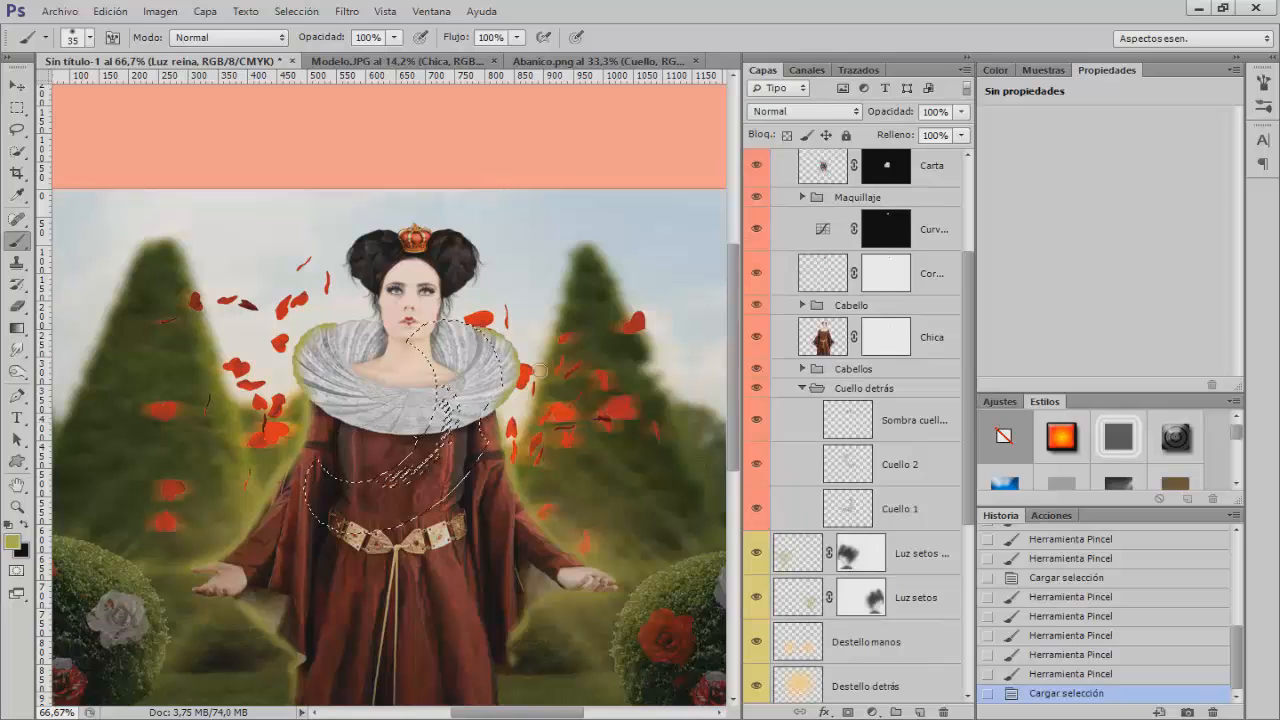
click(437, 318)
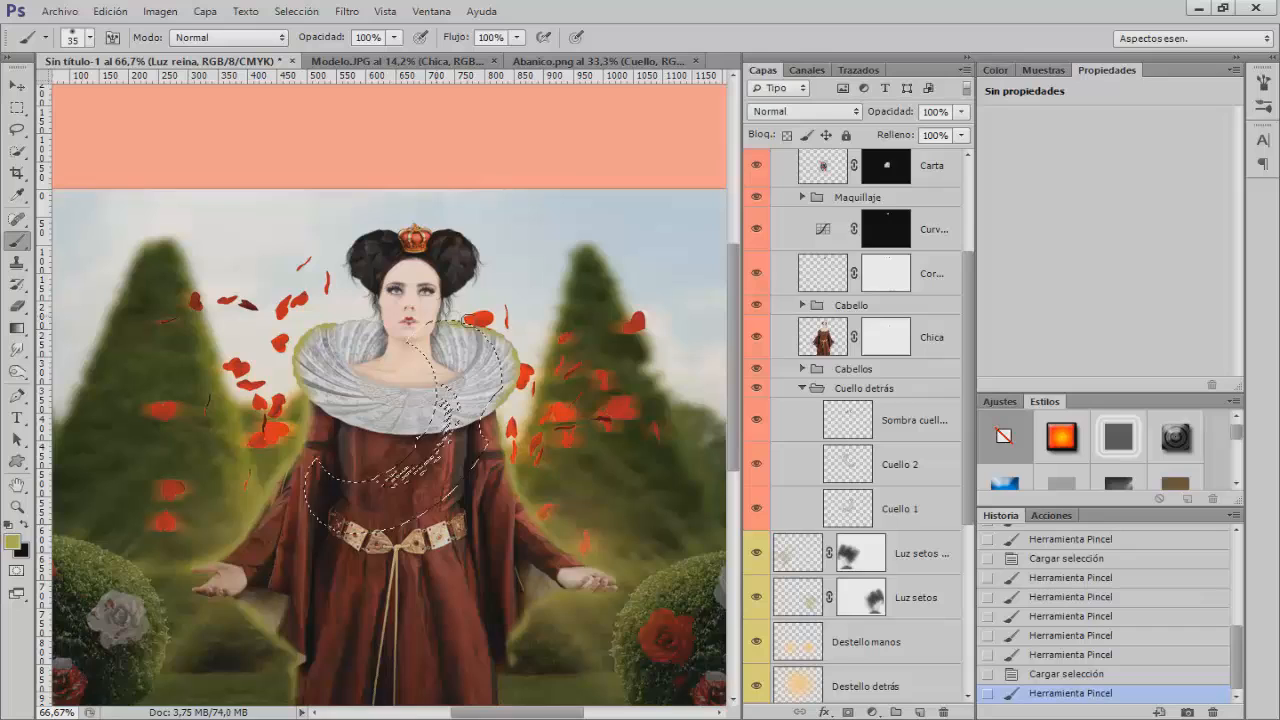
ctrl+click(853, 468)
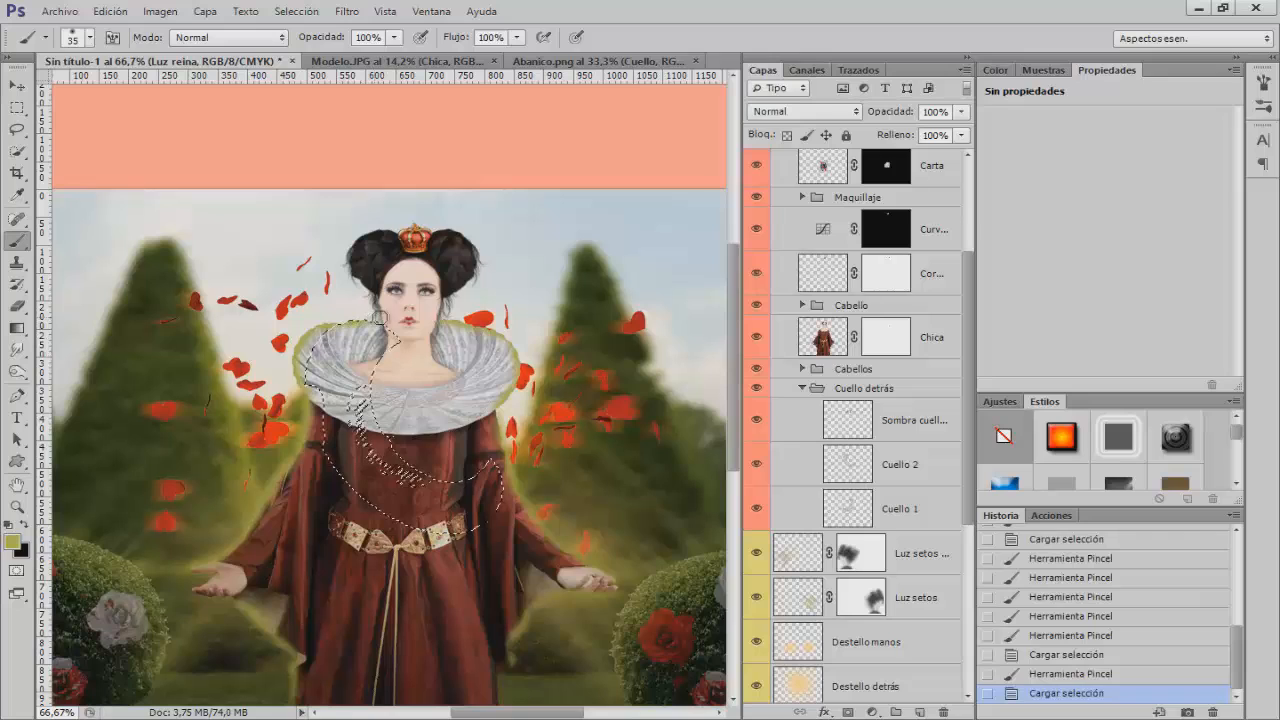
click(380, 318)
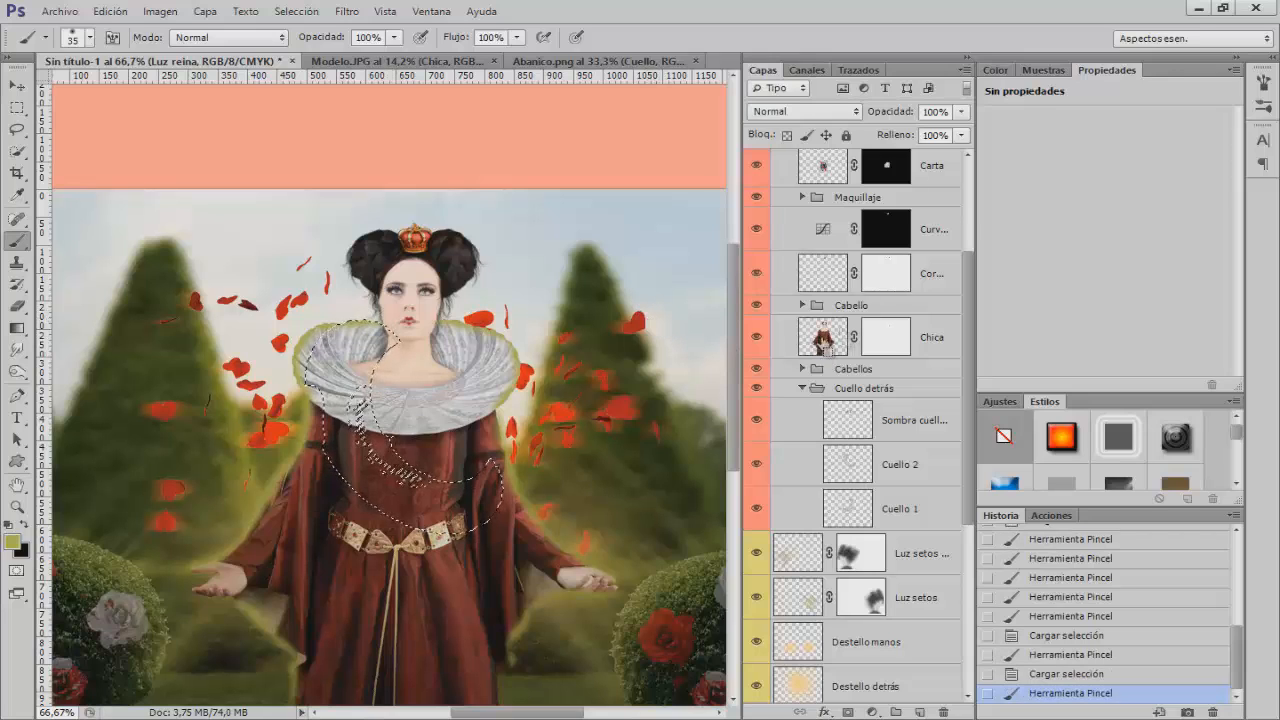
Load the outline of each hair bun layer in the Cabello group in turn and paint light along the bun's outer edge
click(802, 305)
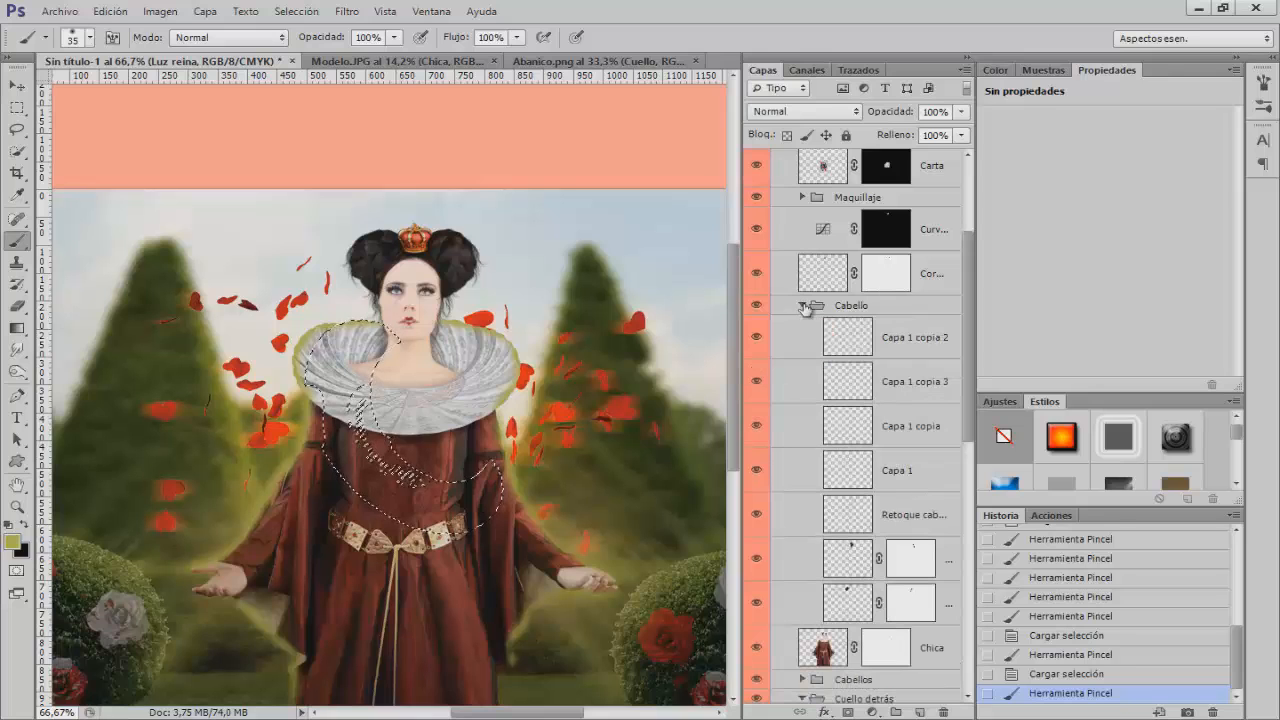
click(802, 305)
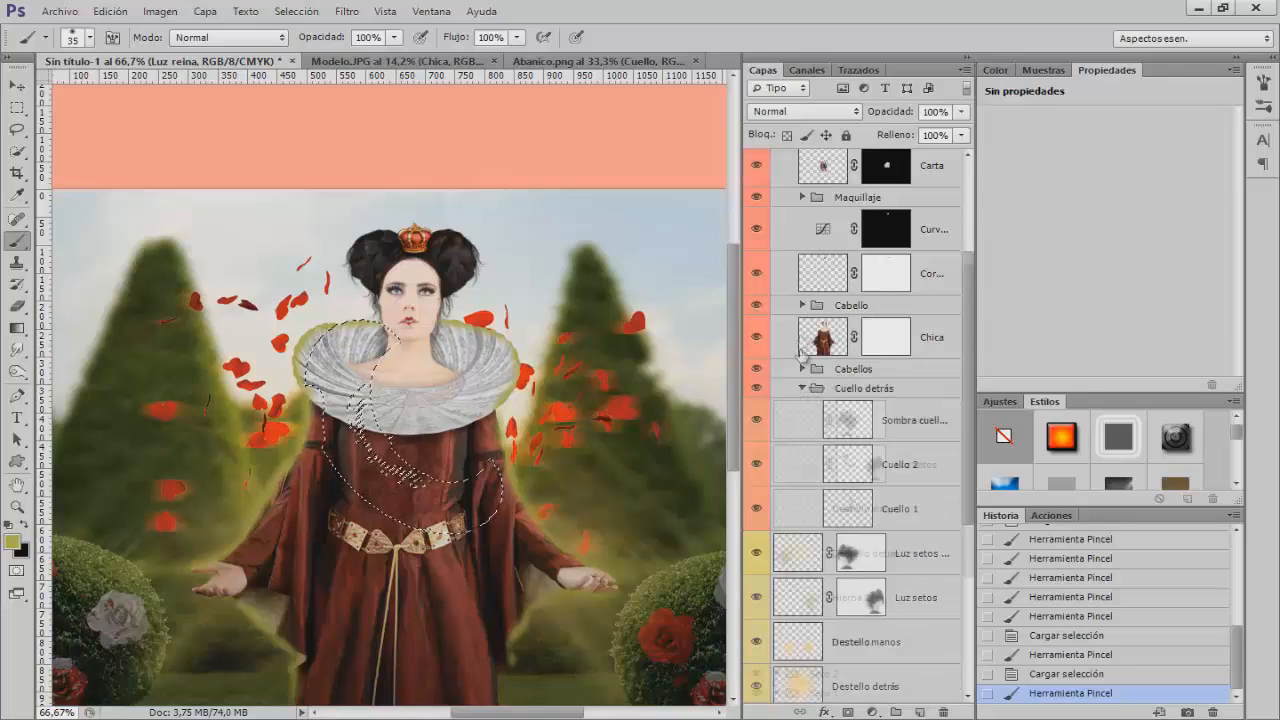
click(802, 305)
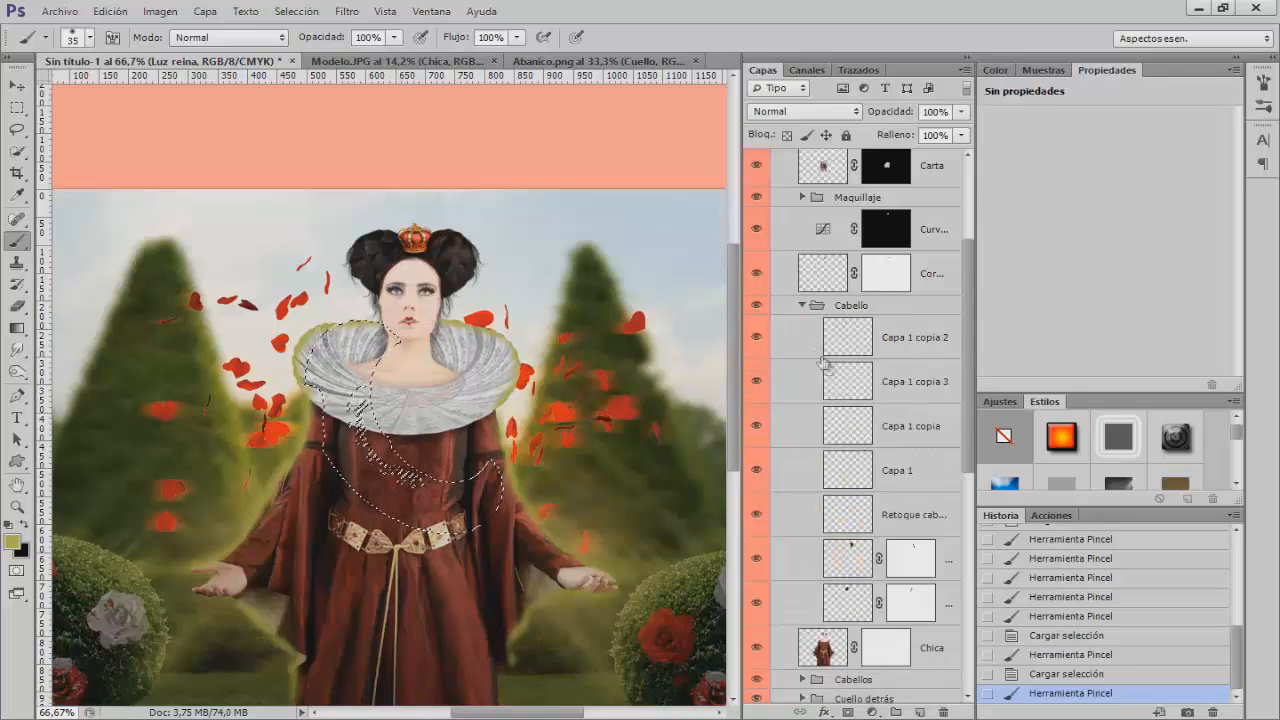
ctrl+click(858, 567)
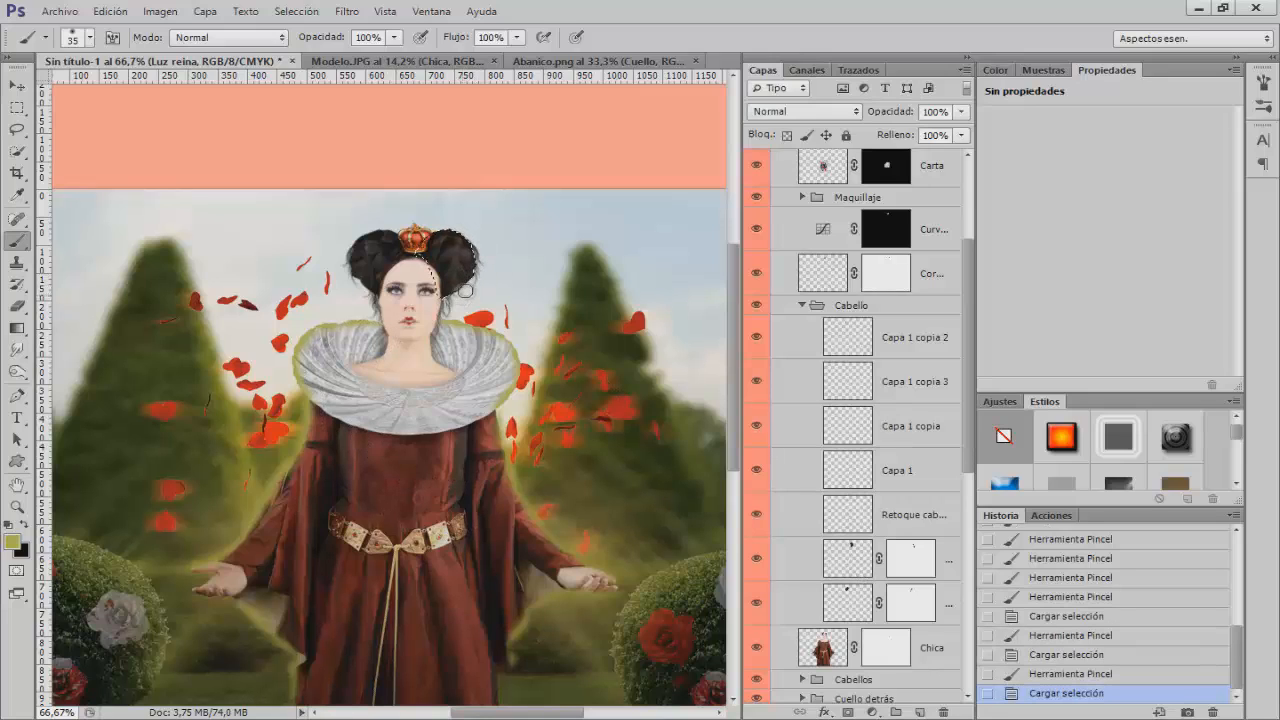
mouse_move(466, 290)
mouse_down()
mouse_move(478, 258)
mouse_move(464, 220)
mouse_up()
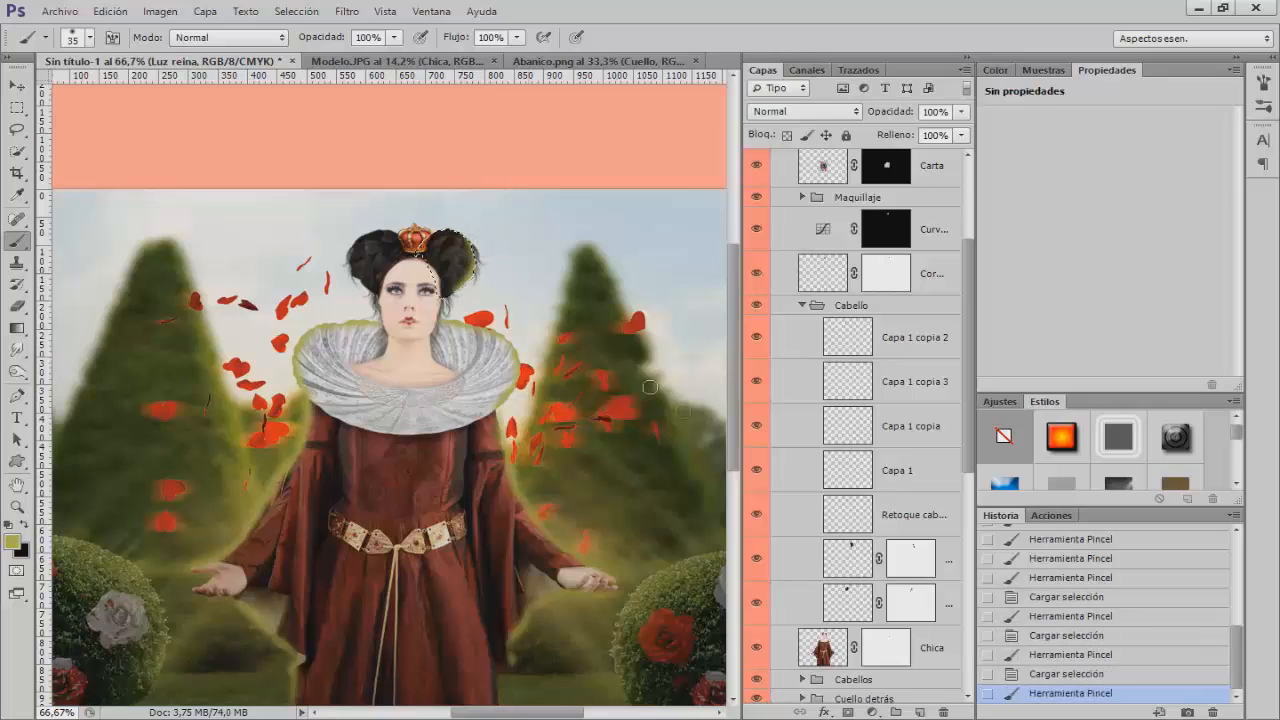
ctrl+click(857, 605)
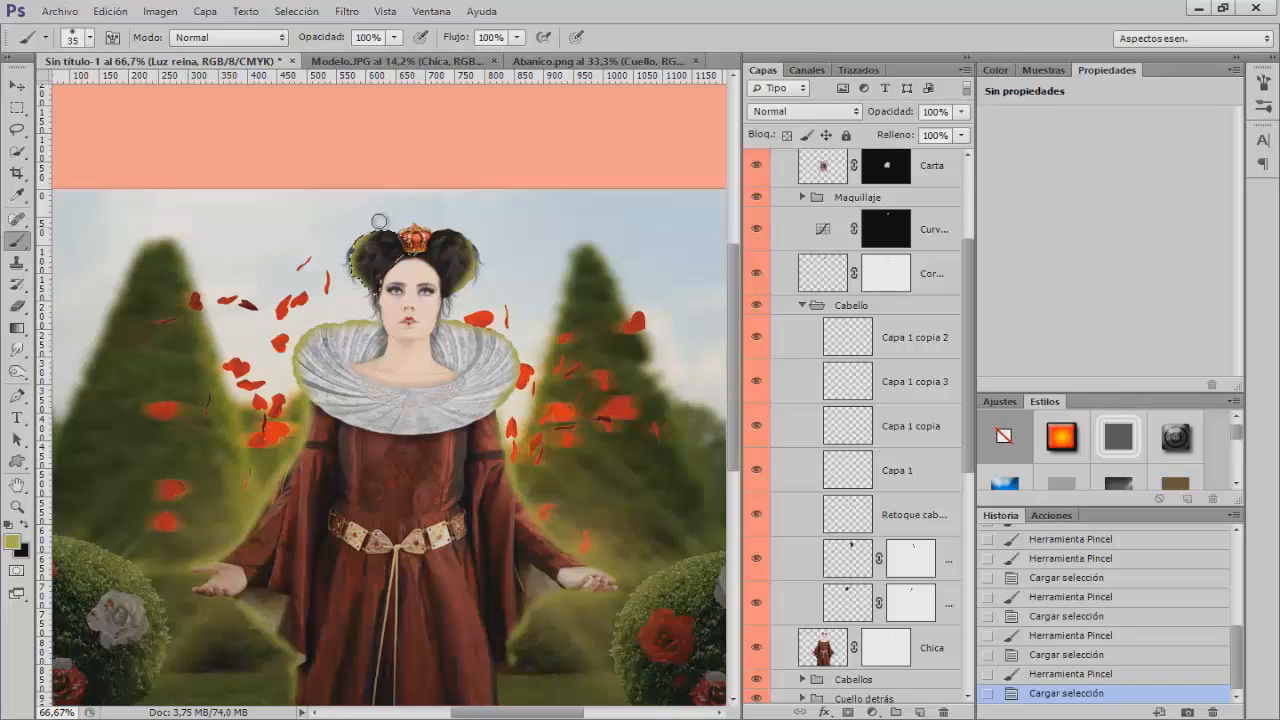
drag(379, 221, 397, 217)
Deselect and soften the light around both hair buns with a 23 px brush at 45% opacity
key(ctrl+d)
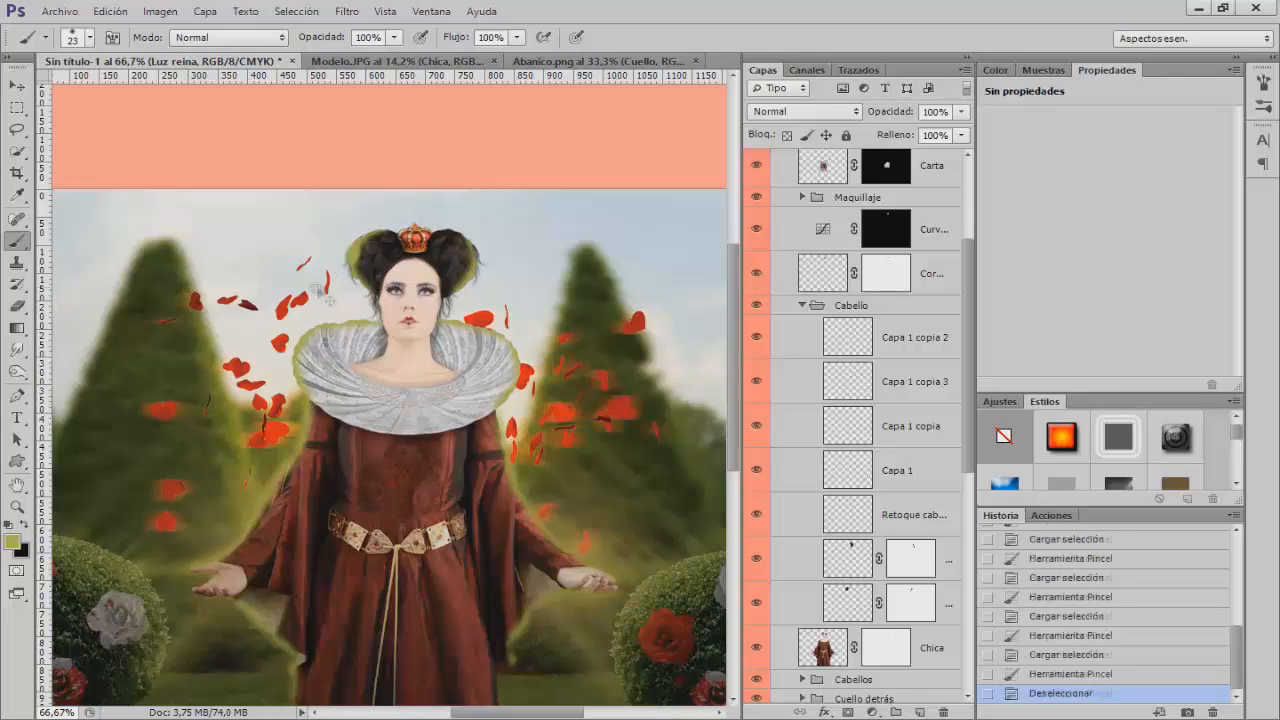
drag(338, 38, 287, 43)
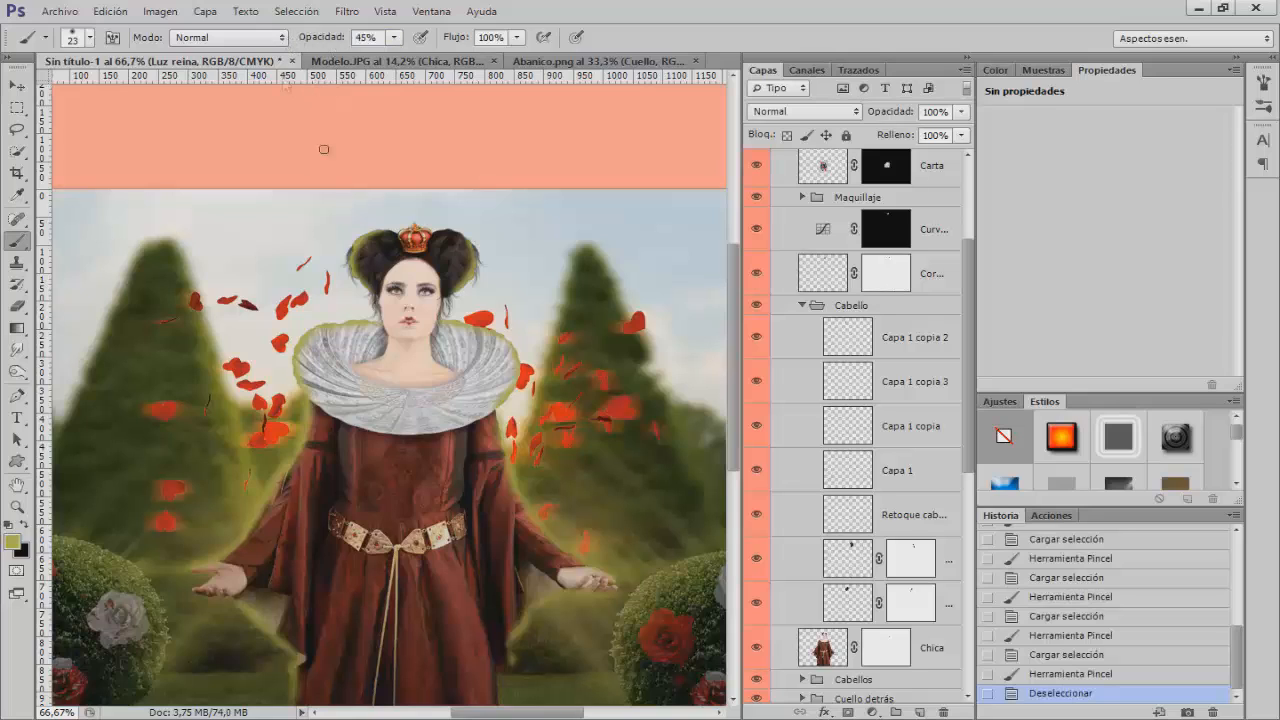
drag(350, 256, 404, 275)
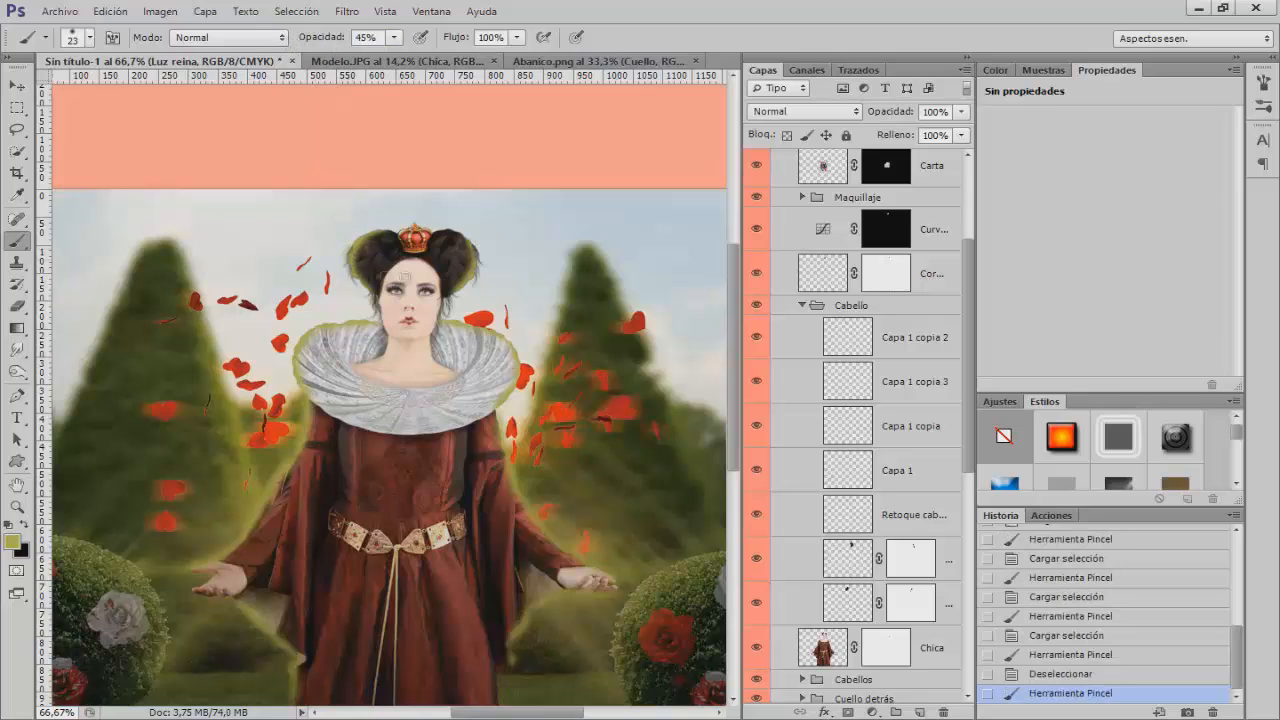
drag(477, 254, 481, 258)
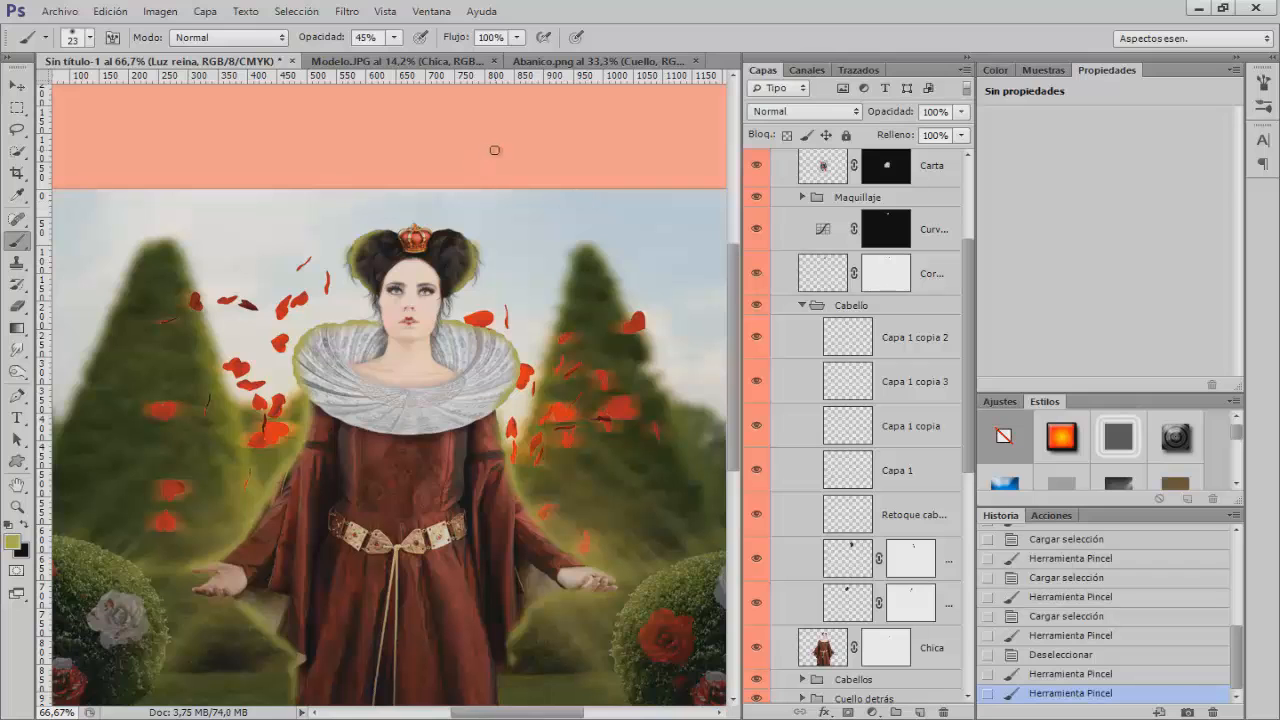
Collapse the Reina group and compare the whole image with Luz reina hidden and shown
key(ctrl+minus)
key(ctrl+minus)
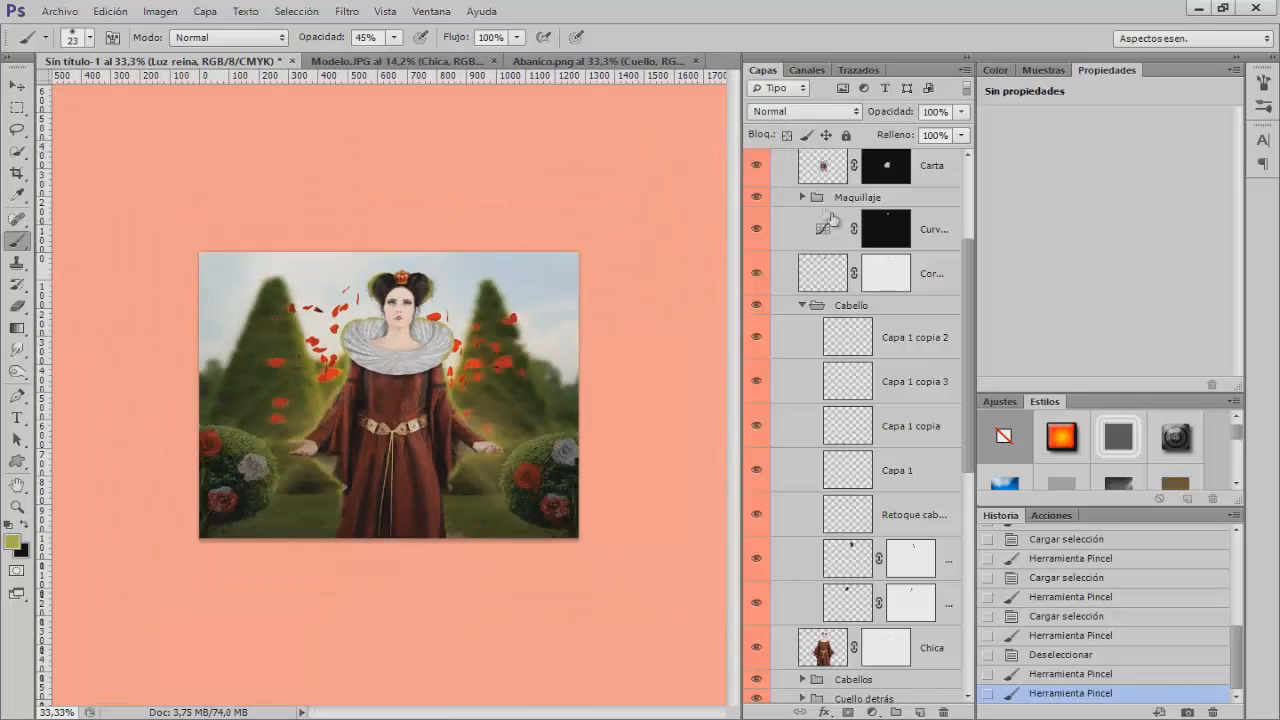
scroll(860, 295, up, 5)
click(778, 291)
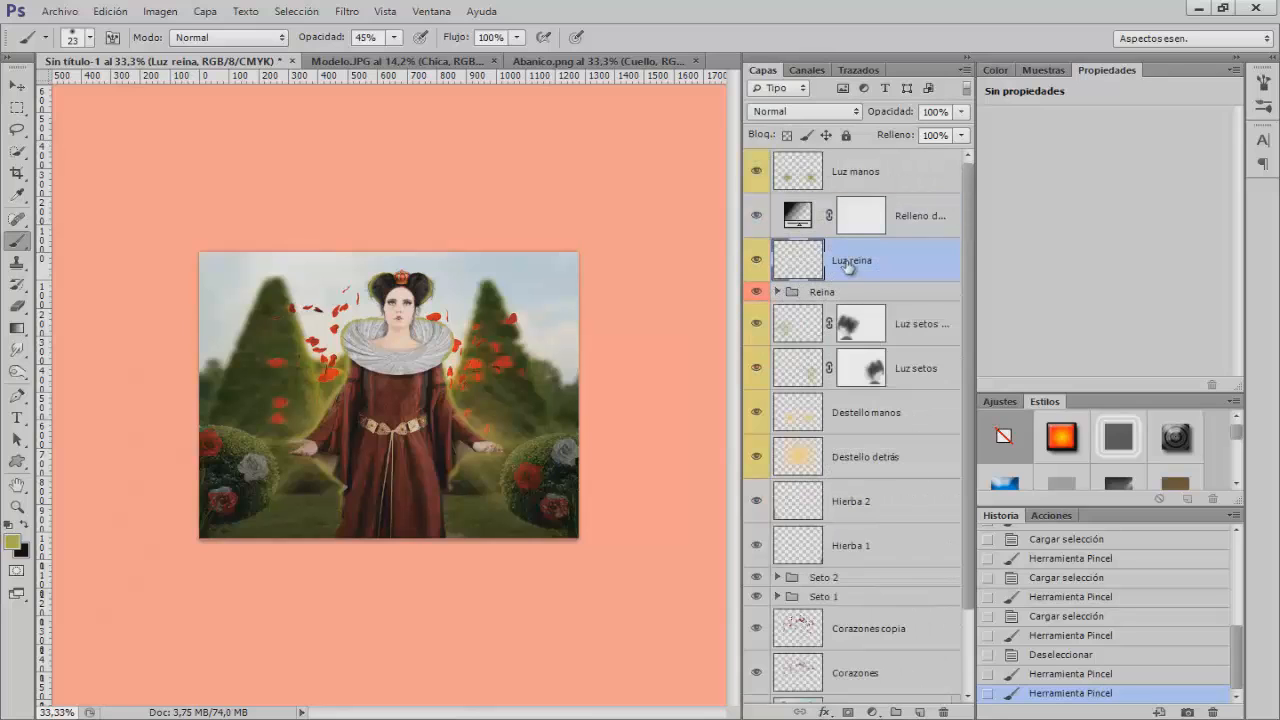
click(757, 261)
click(757, 261)
Apply a Gaussian blur with a 5-pixel radius to the Luz reina layer
click(347, 11)
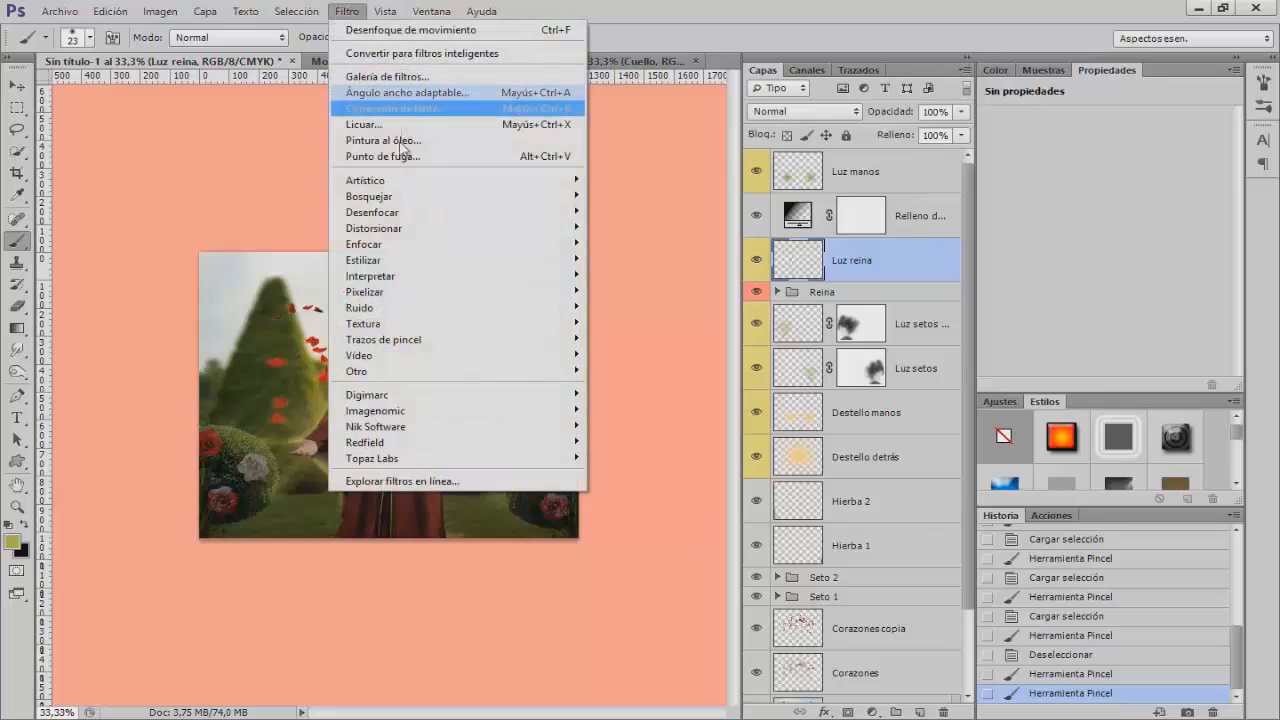
mouse_move(405, 221)
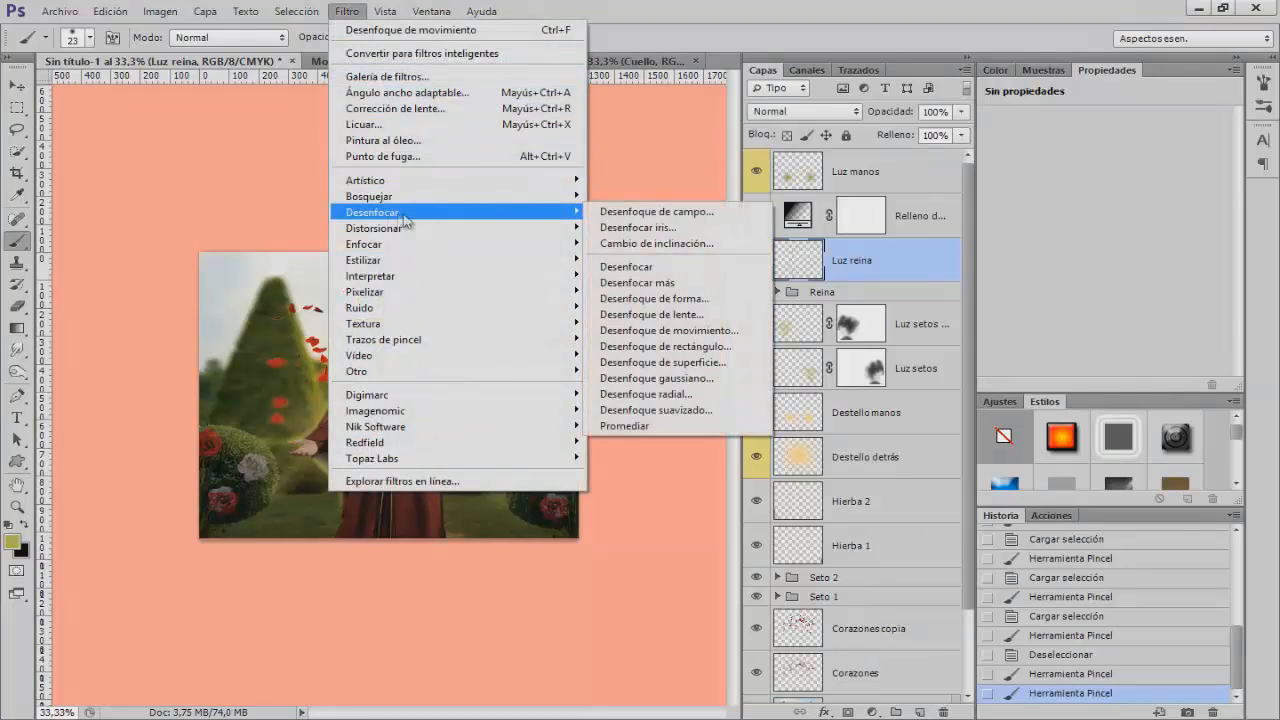
click(697, 381)
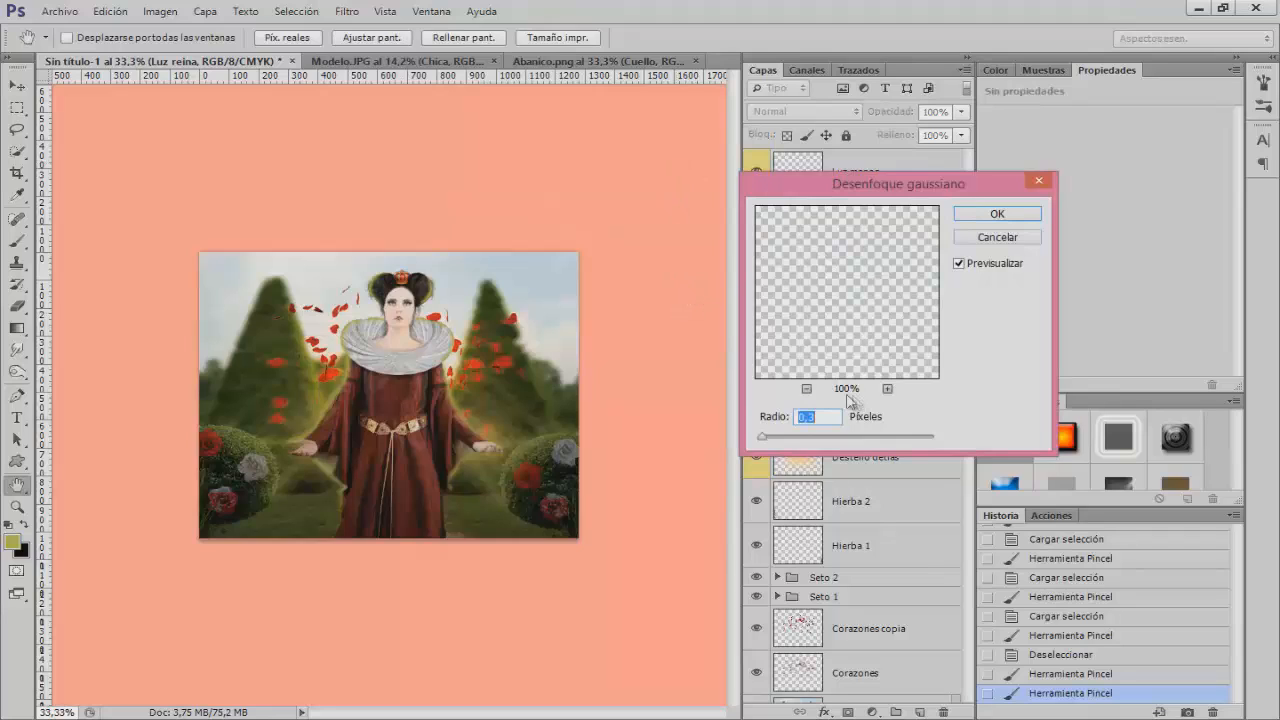
drag(767, 443, 806, 440)
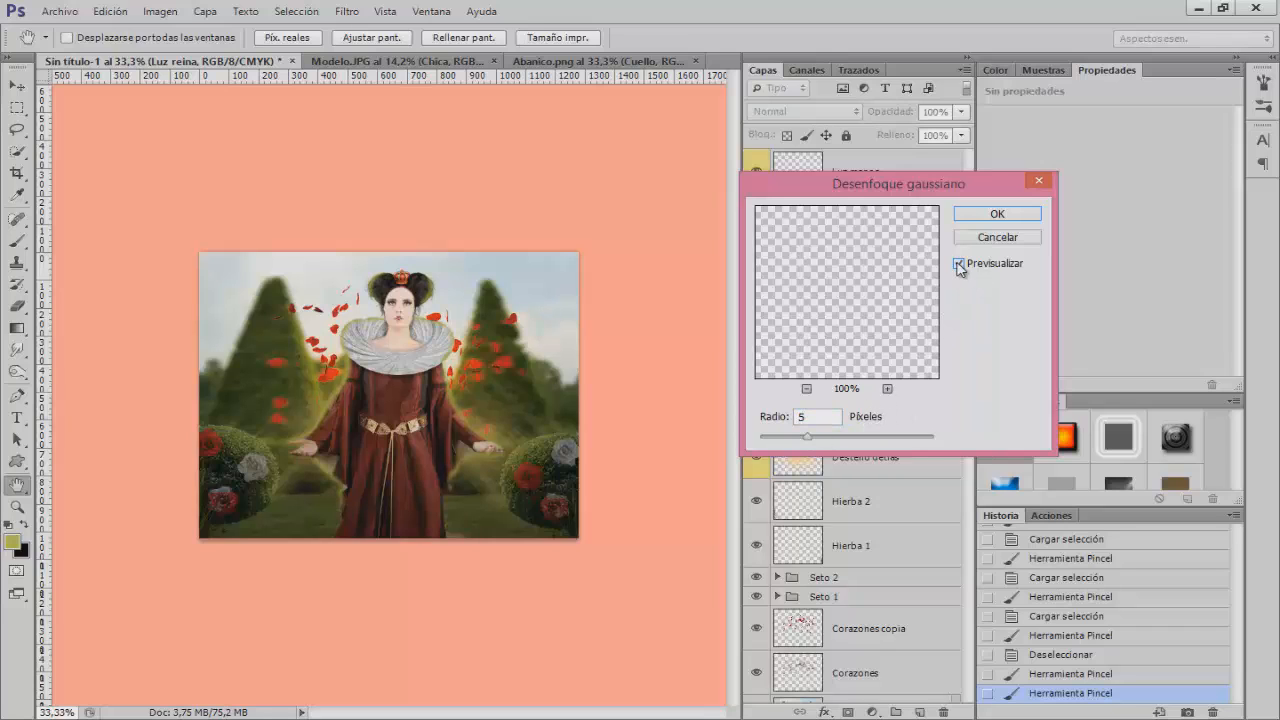
click(1003, 214)
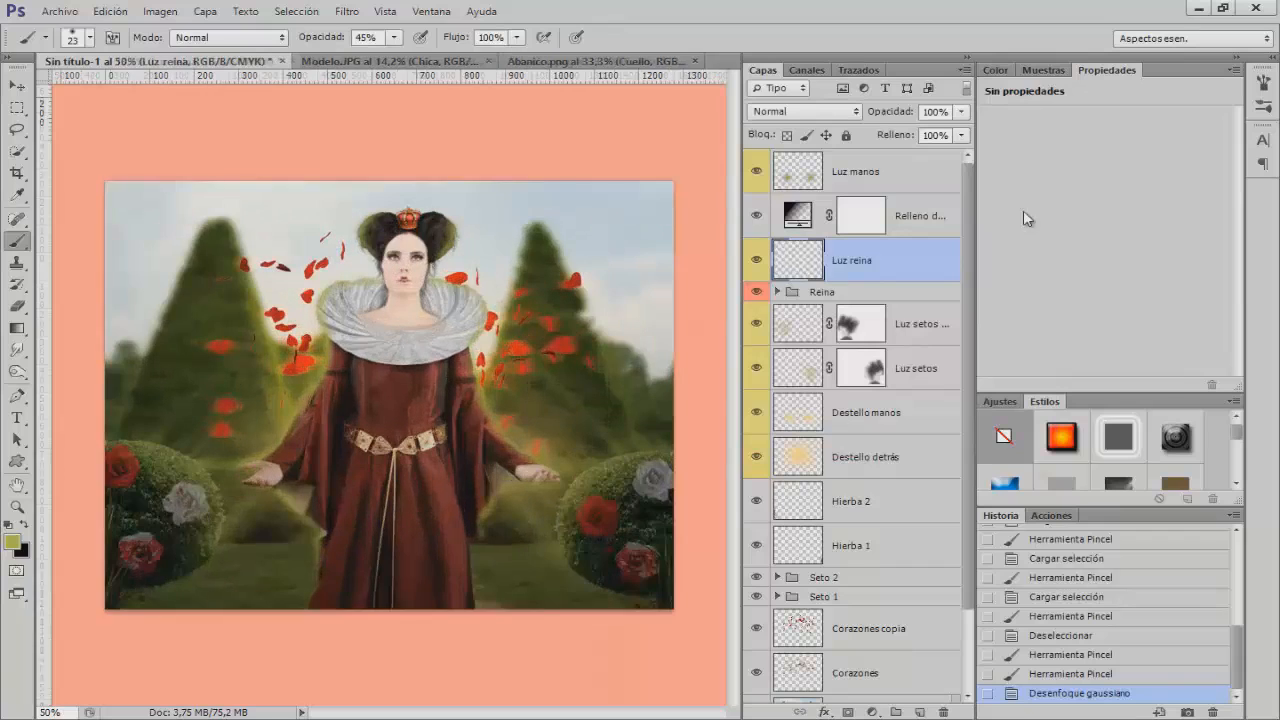
Lower the Luz reina layer's opacity to 78% and compare the image with the layer hidden and shown
key(ctrl+plus)
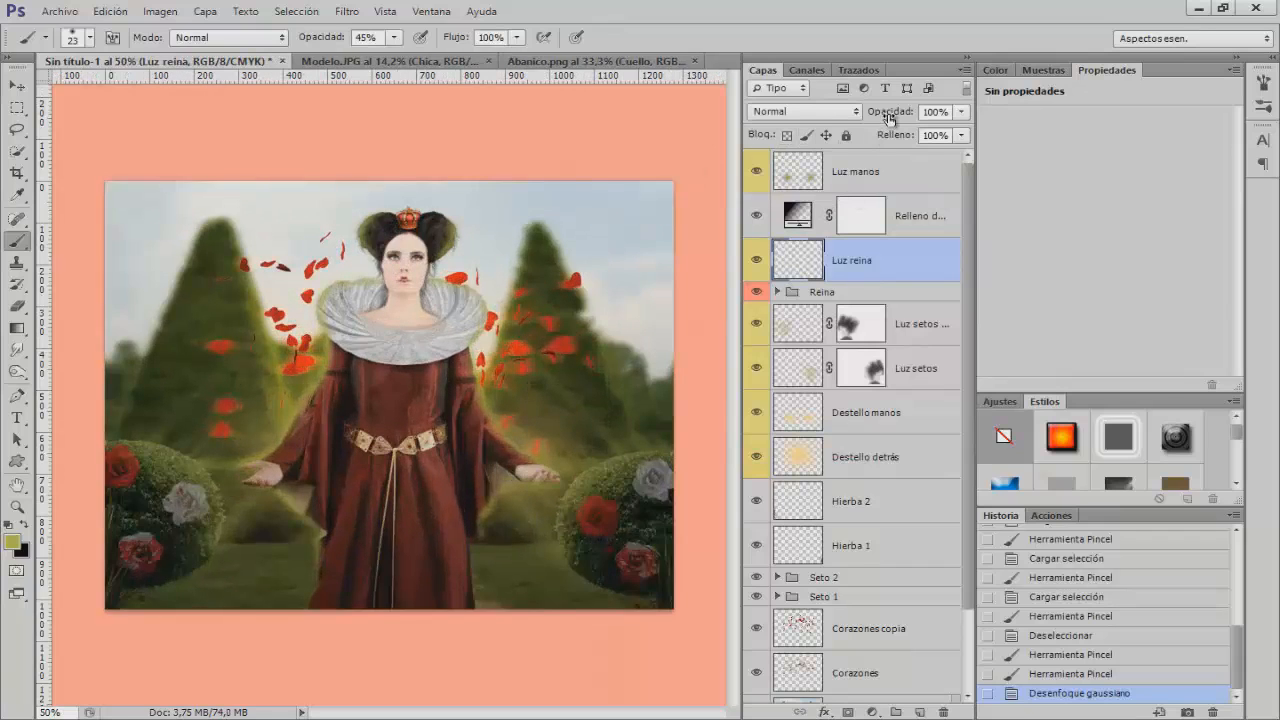
drag(888, 117, 882, 117)
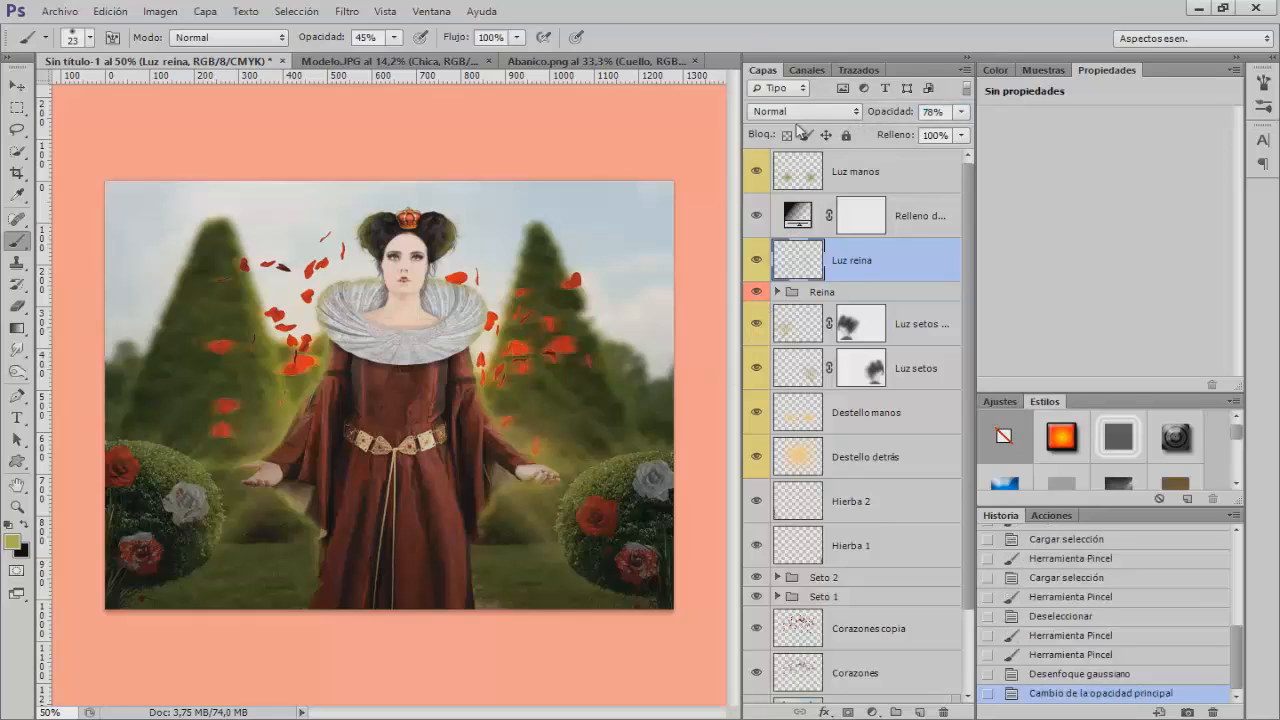
click(801, 112)
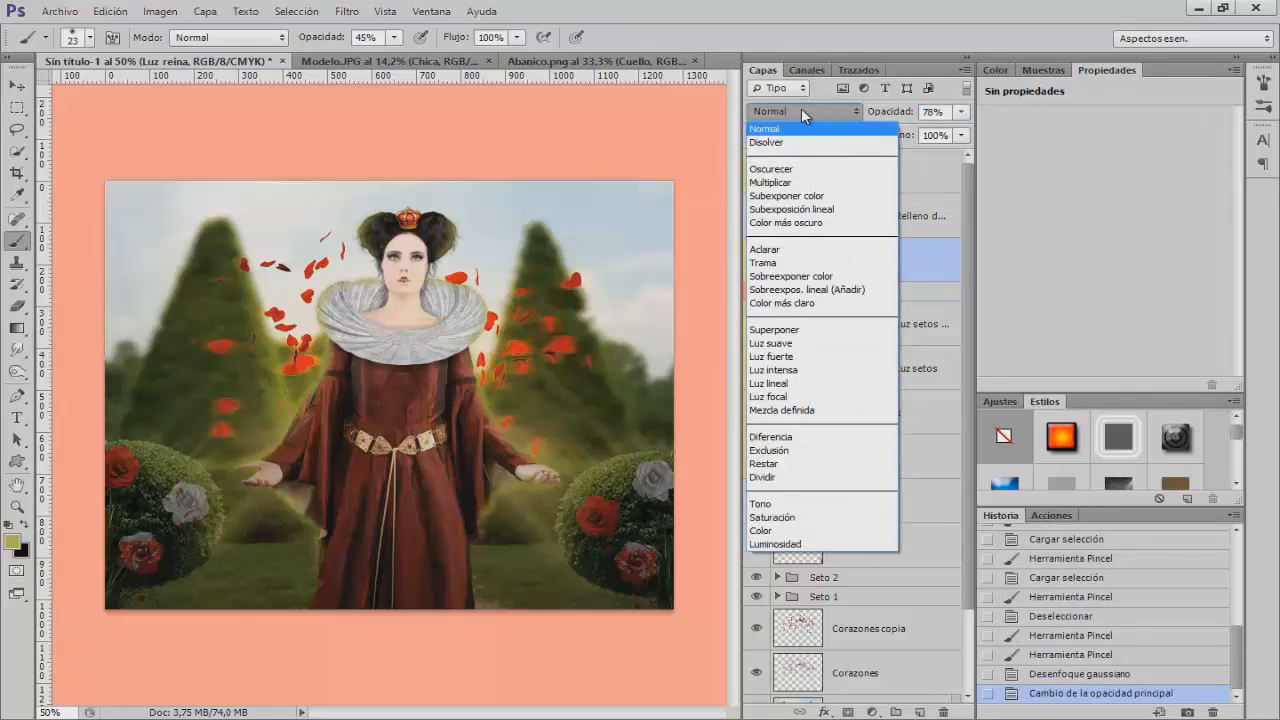
click(801, 109)
click(764, 262)
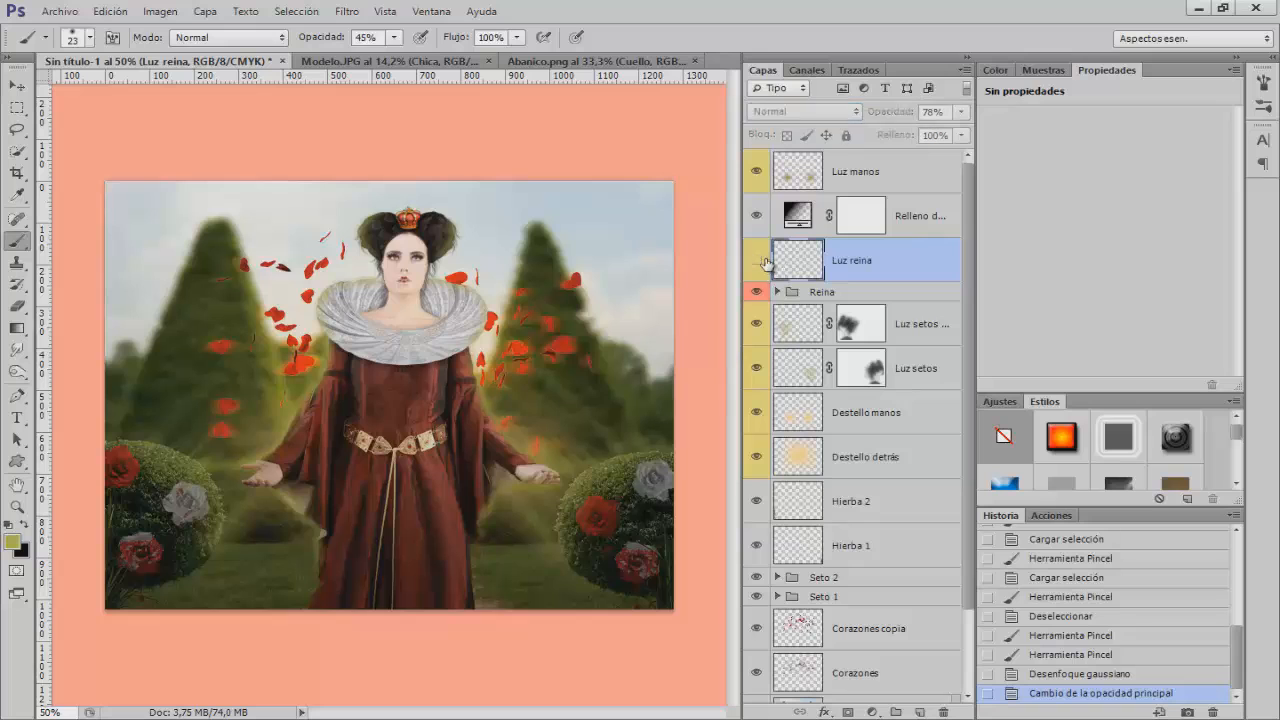
click(757, 260)
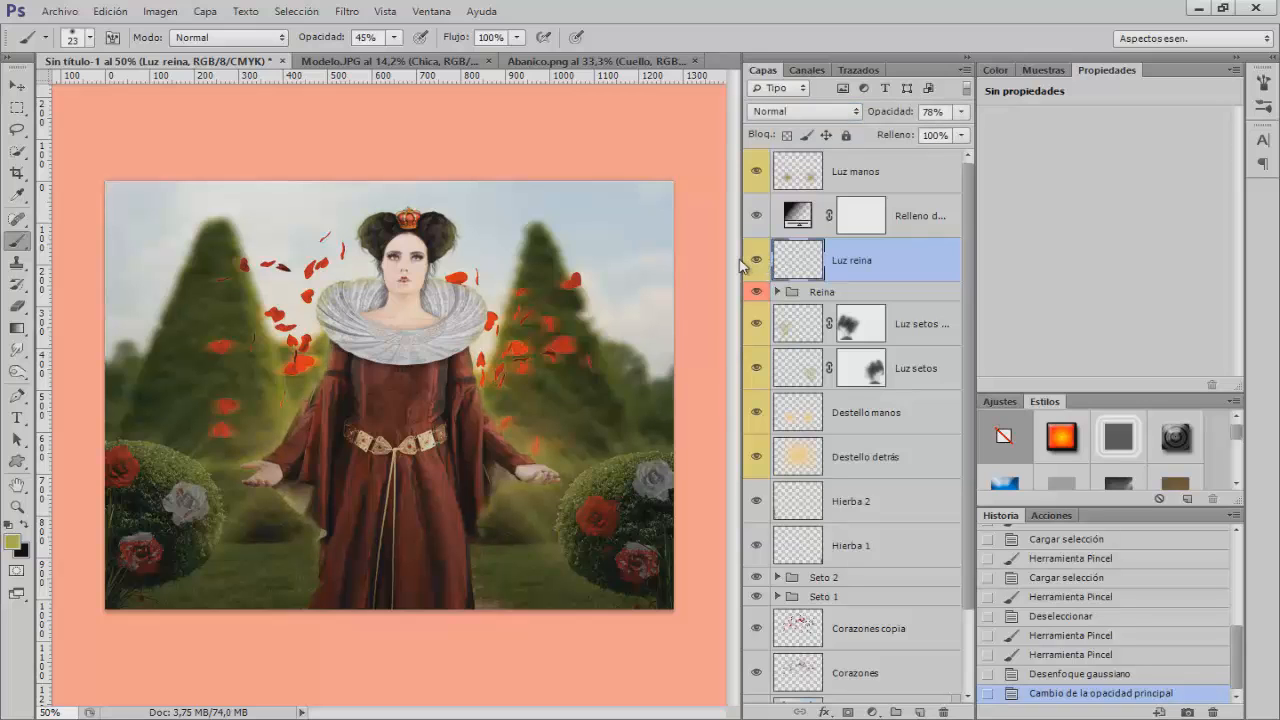
Add a mask to Luz reina and paint black at 45% opacity with a 44 px brush over the inner collar and hair buns
key(ctrl+plus)
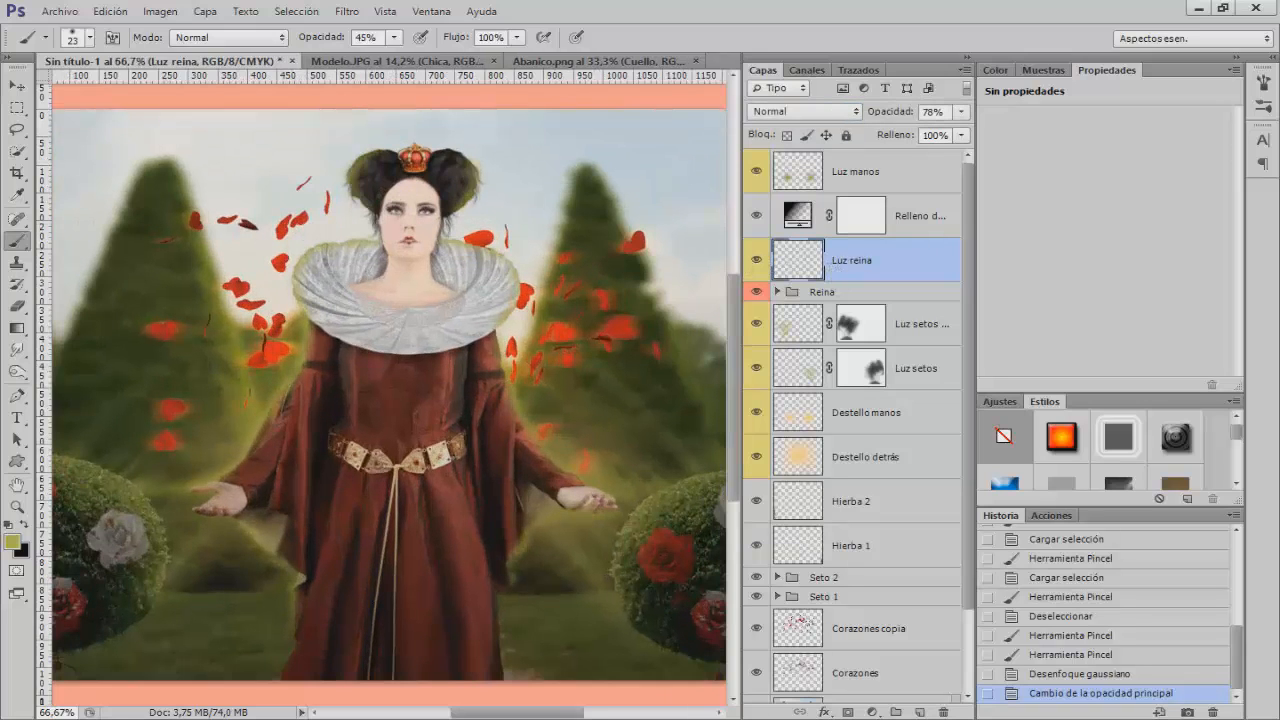
click(848, 712)
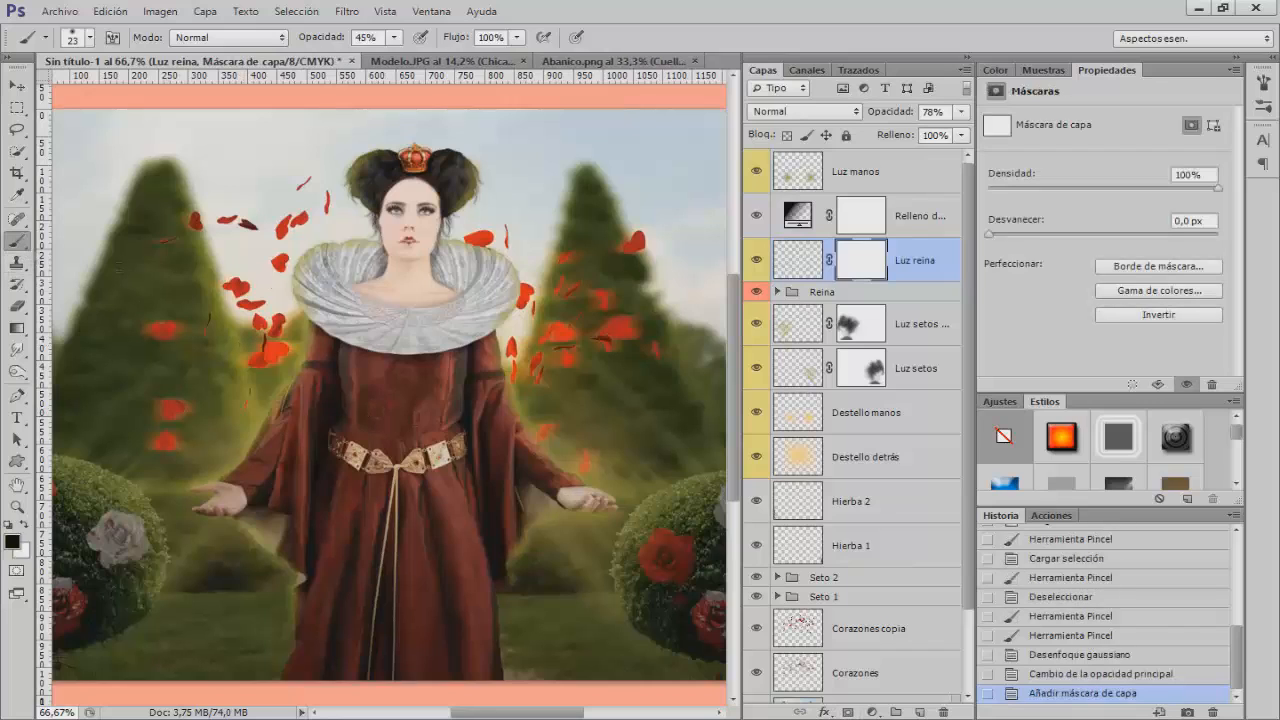
mouse_move(368, 295)
mouse_down()
mouse_move(386, 297)
mouse_move(338, 317)
mouse_up()
click(459, 256)
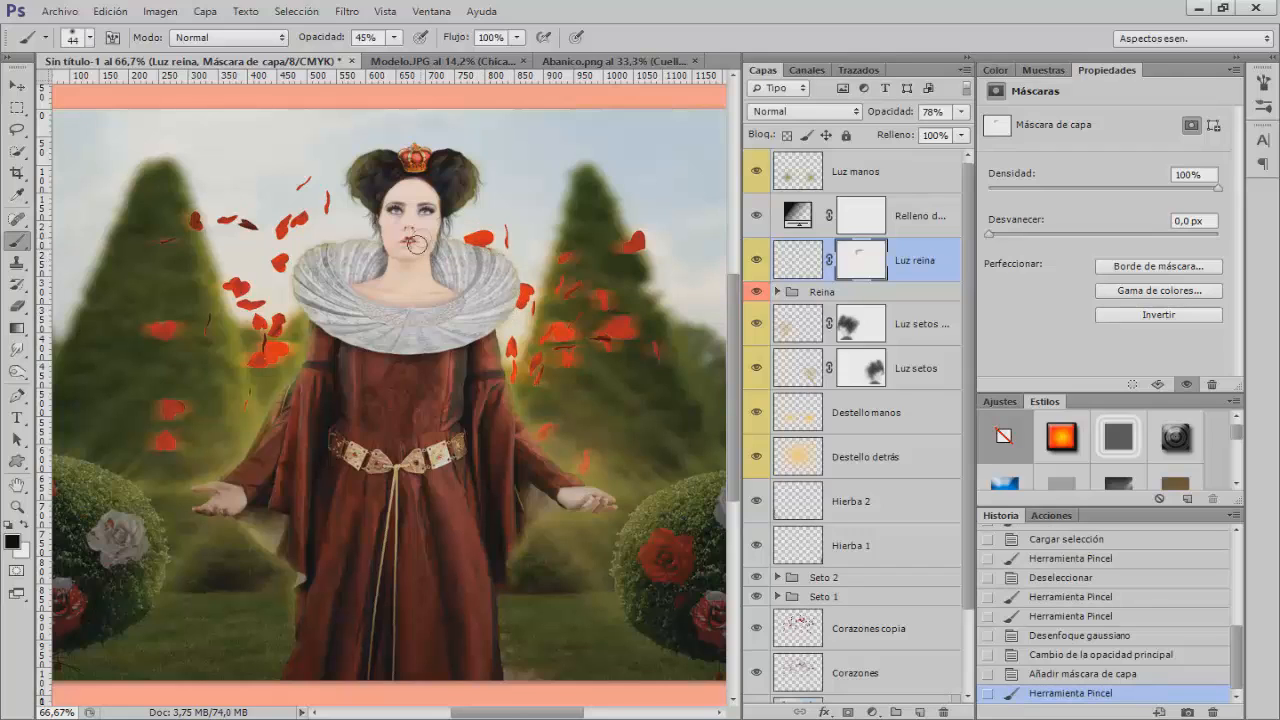
mouse_move(317, 262)
mouse_down()
mouse_move(315, 313)
mouse_move(432, 265)
mouse_up()
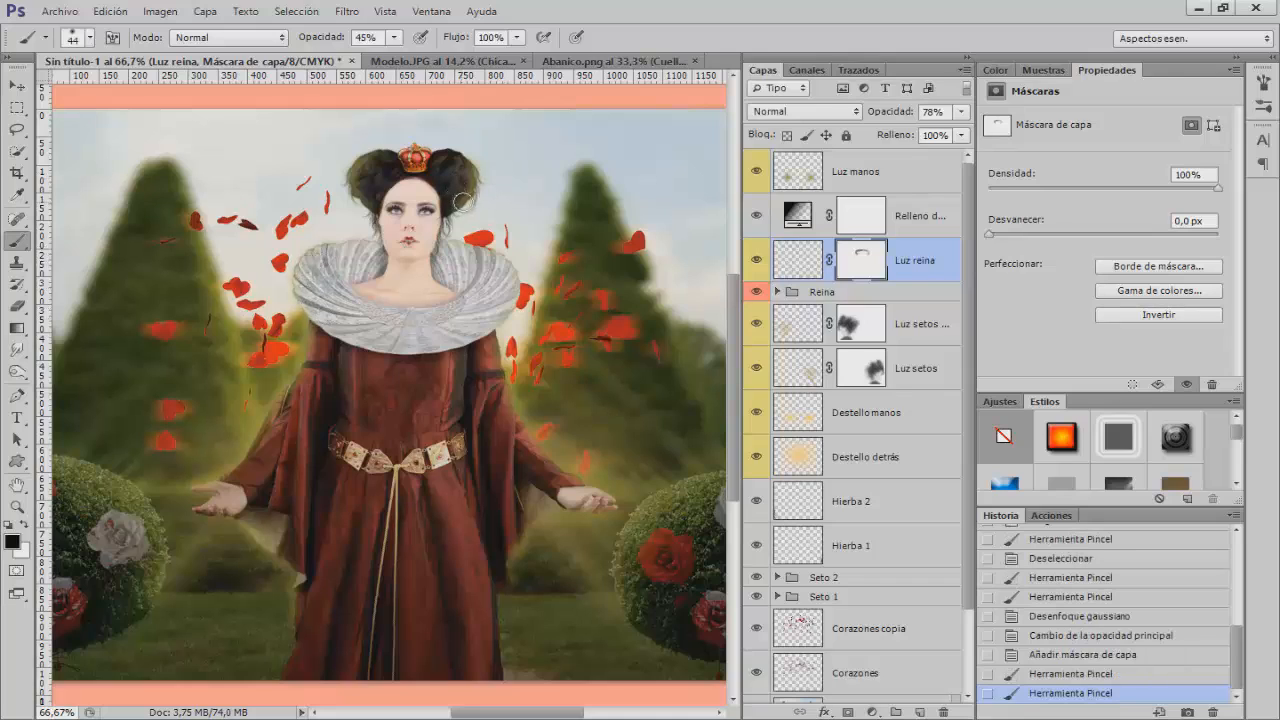
drag(453, 166, 381, 189)
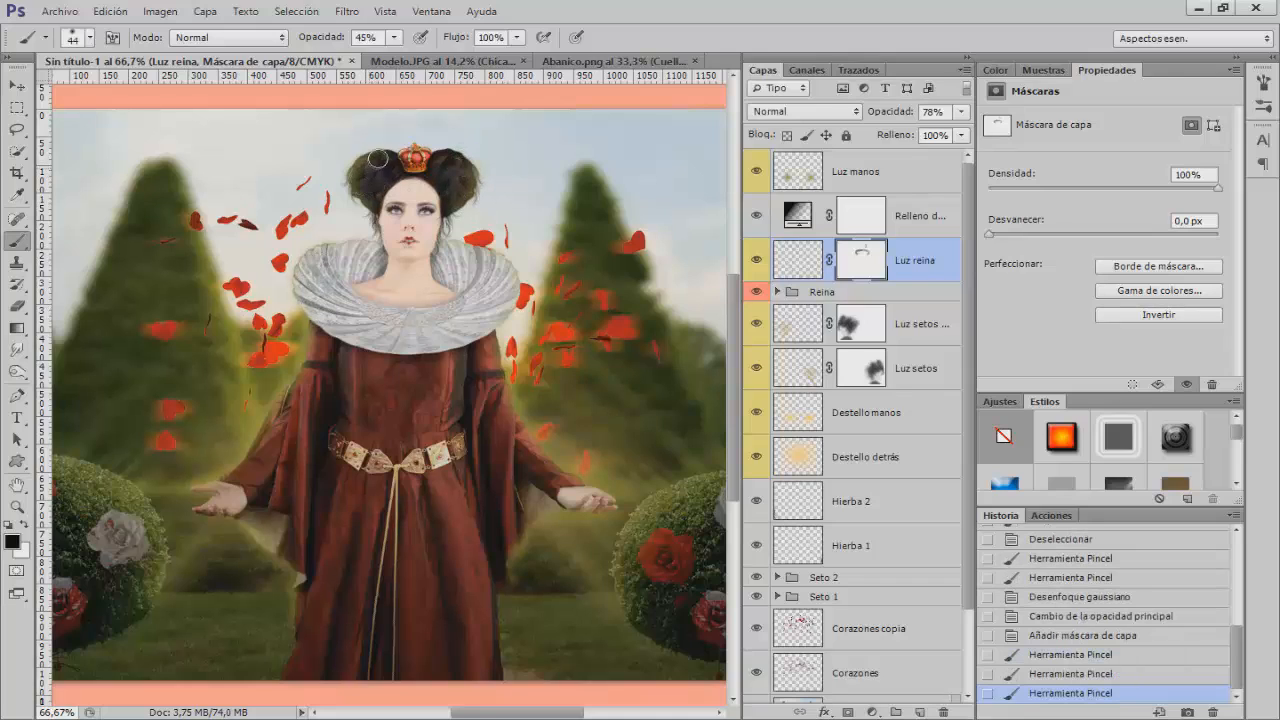
click(367, 192)
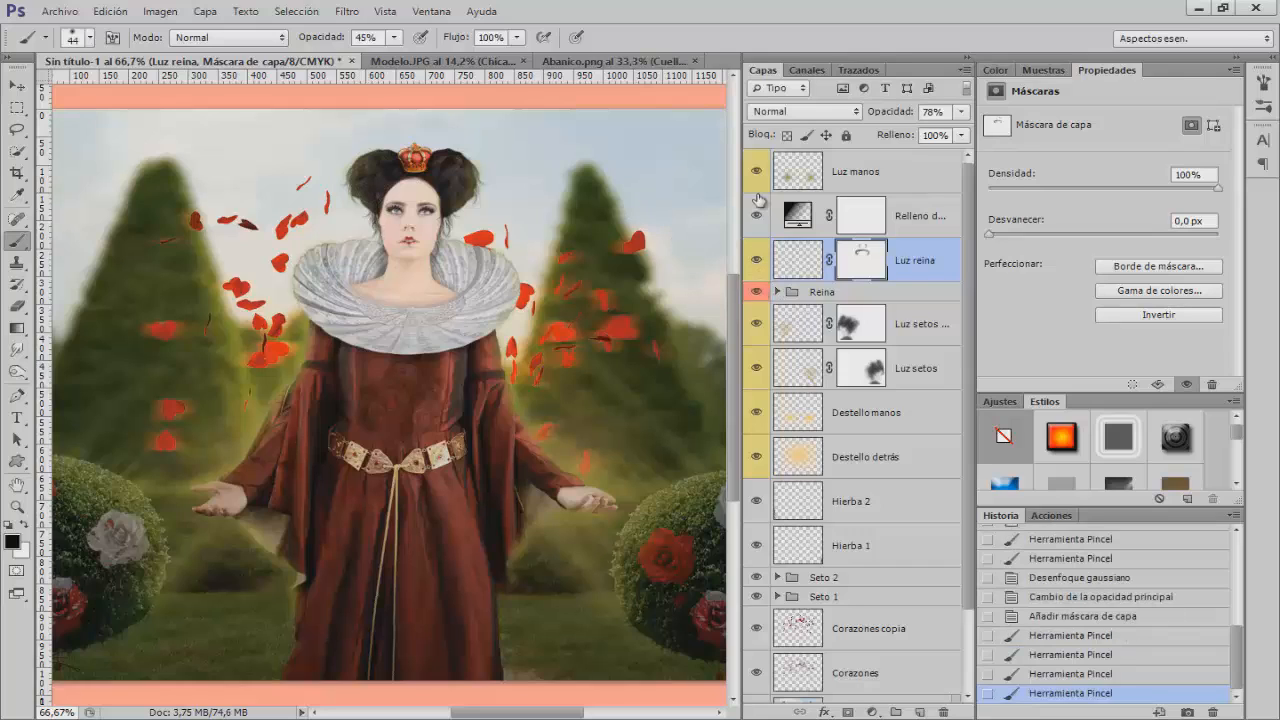
click(756, 262)
key(ctrl+minus)
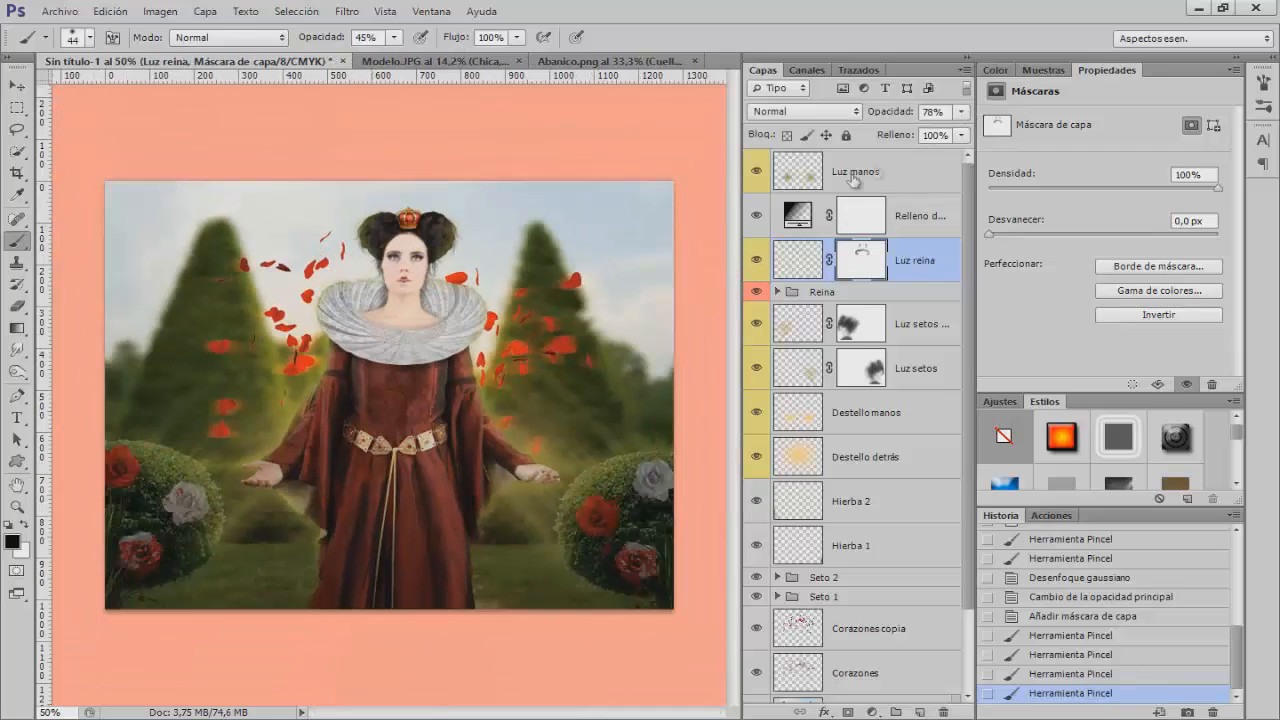
Create a new layer named Luz above the Luz manos layer
click(919, 179)
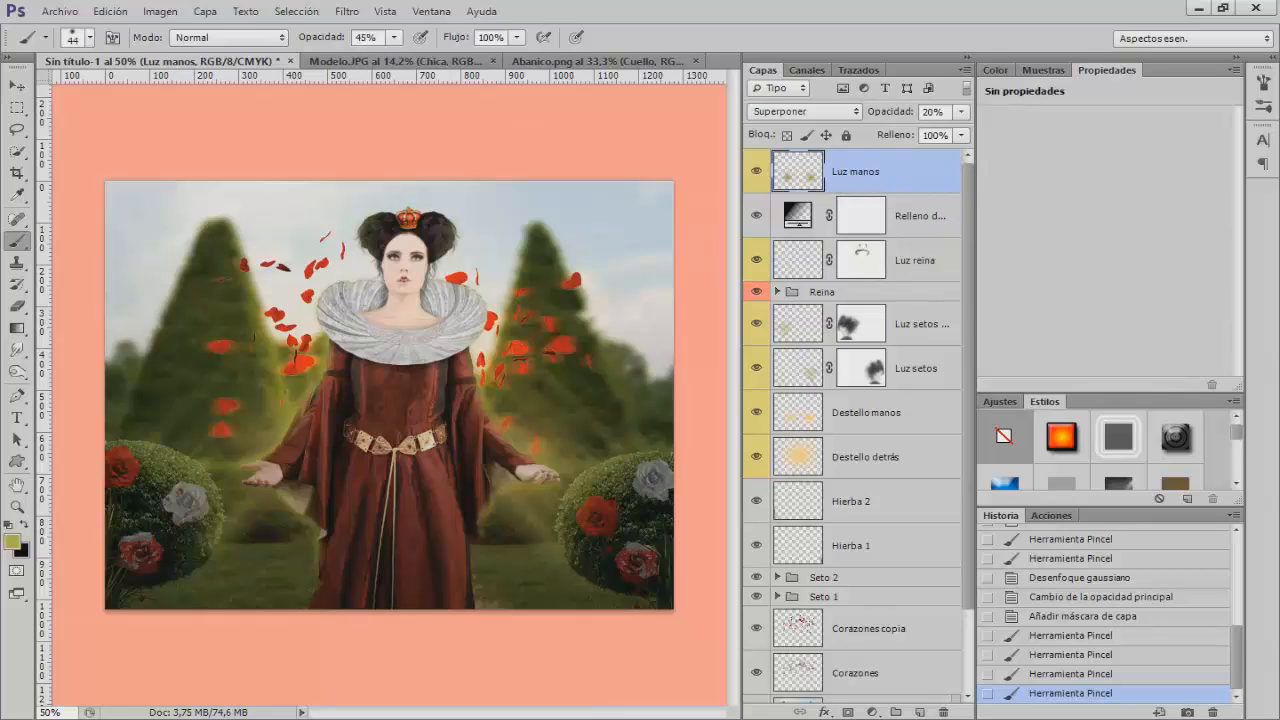
click(920, 712)
double_click(849, 172)
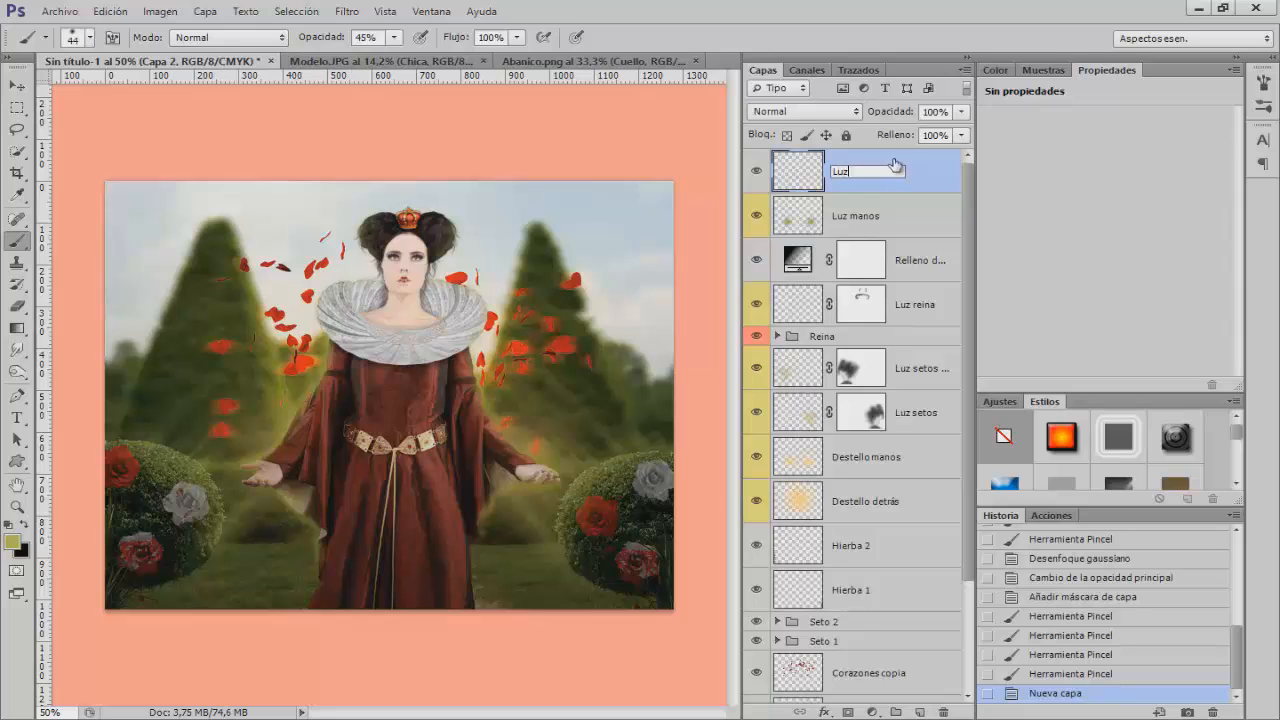
key(Return)
Restore the default colours, fill the Luz layer with black using the Paint Bucket, and set its blend mode to Trama
click(24, 526)
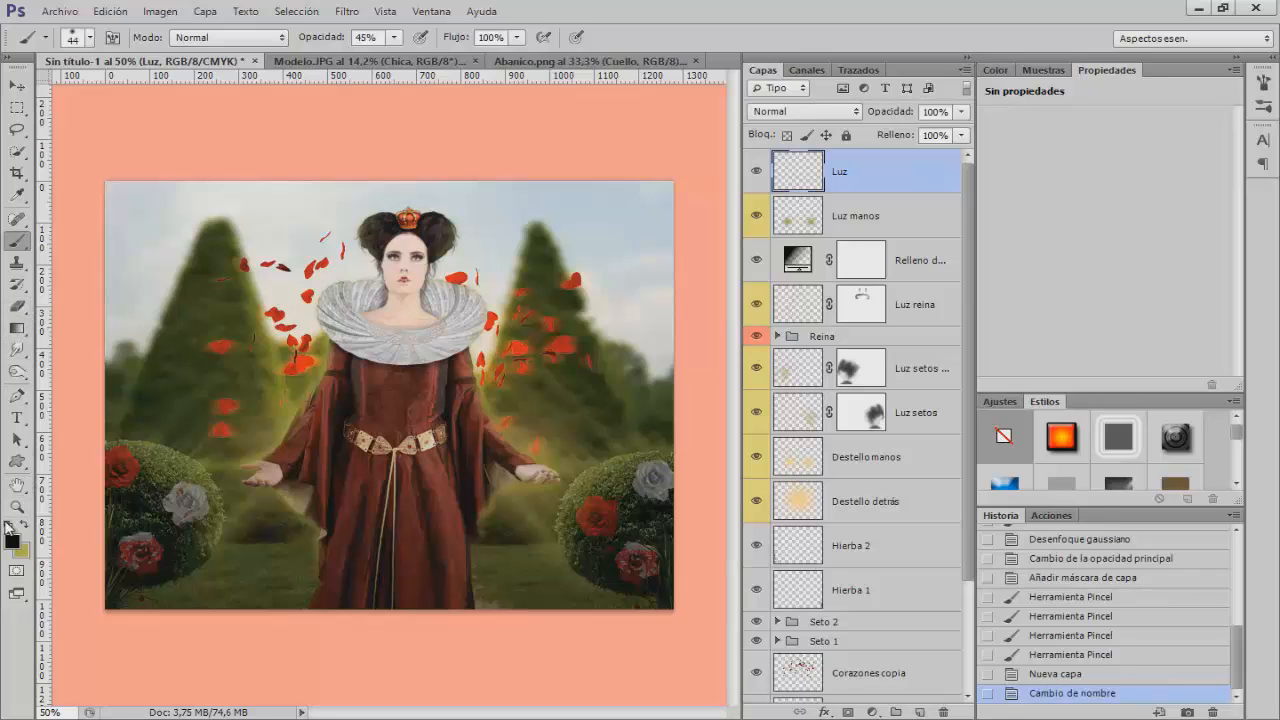
click(9, 524)
click(17, 328)
right_click(17, 328)
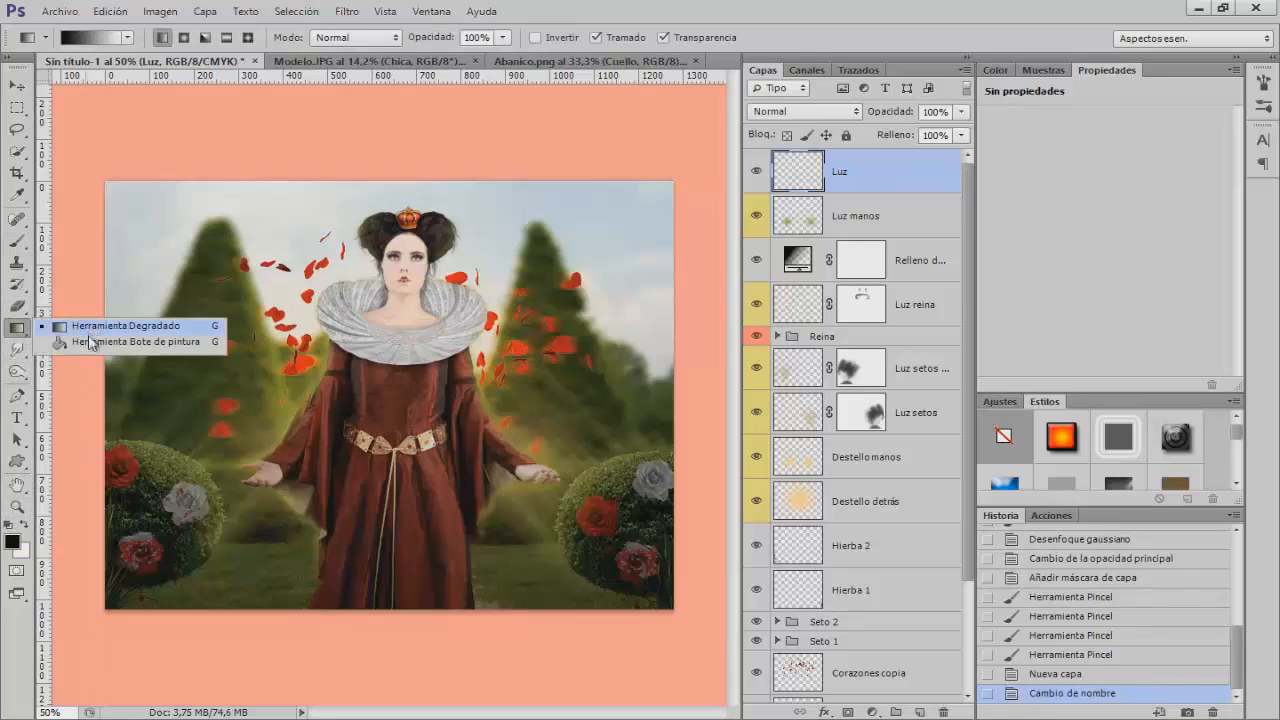
click(100, 346)
click(648, 478)
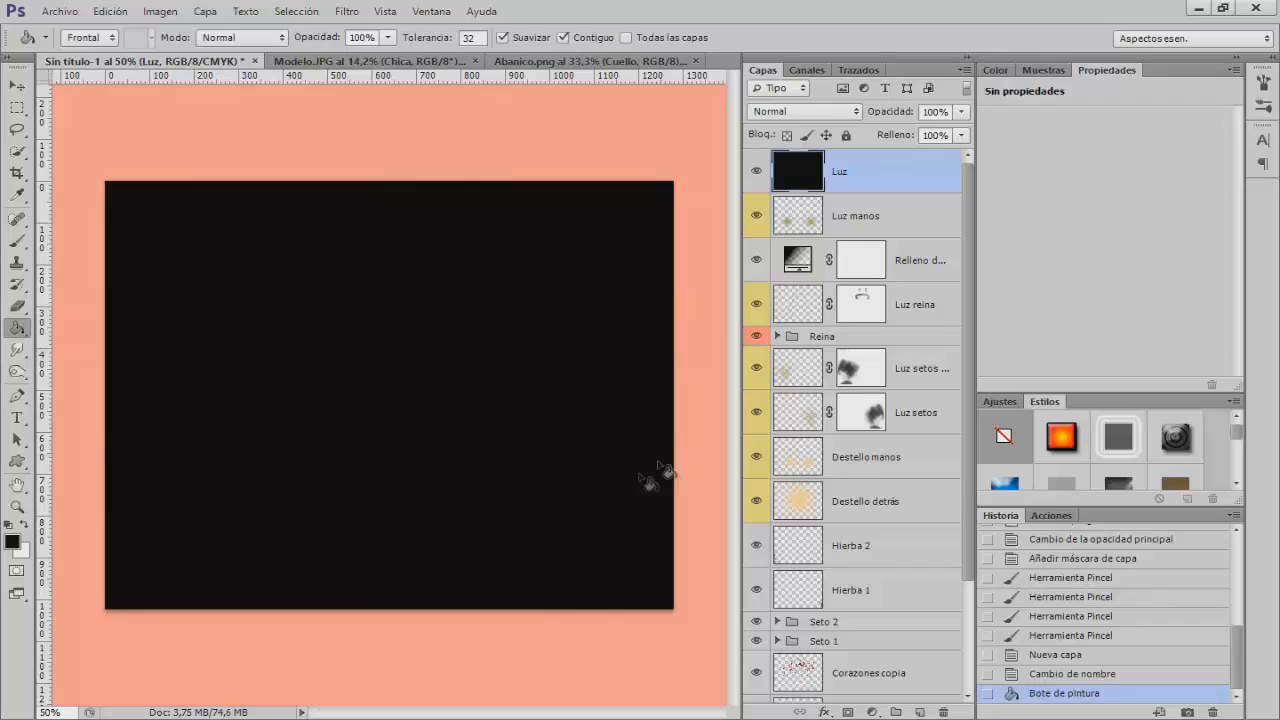
click(800, 112)
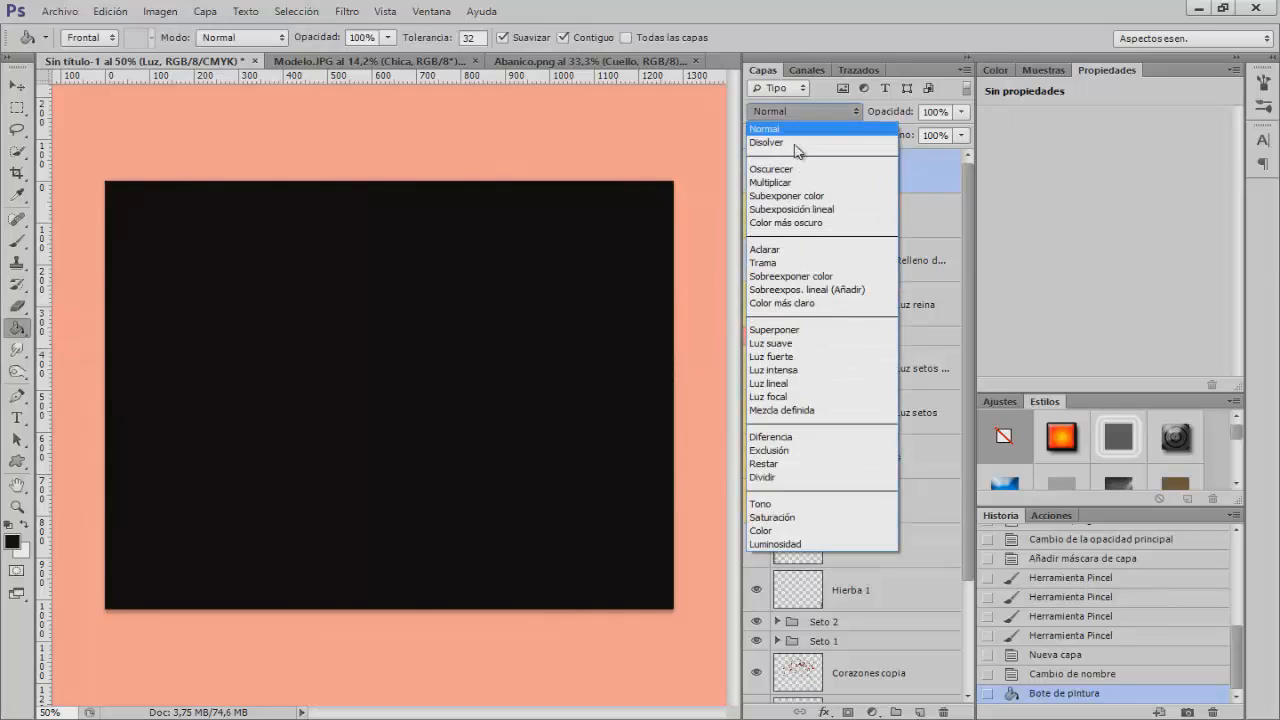
click(789, 264)
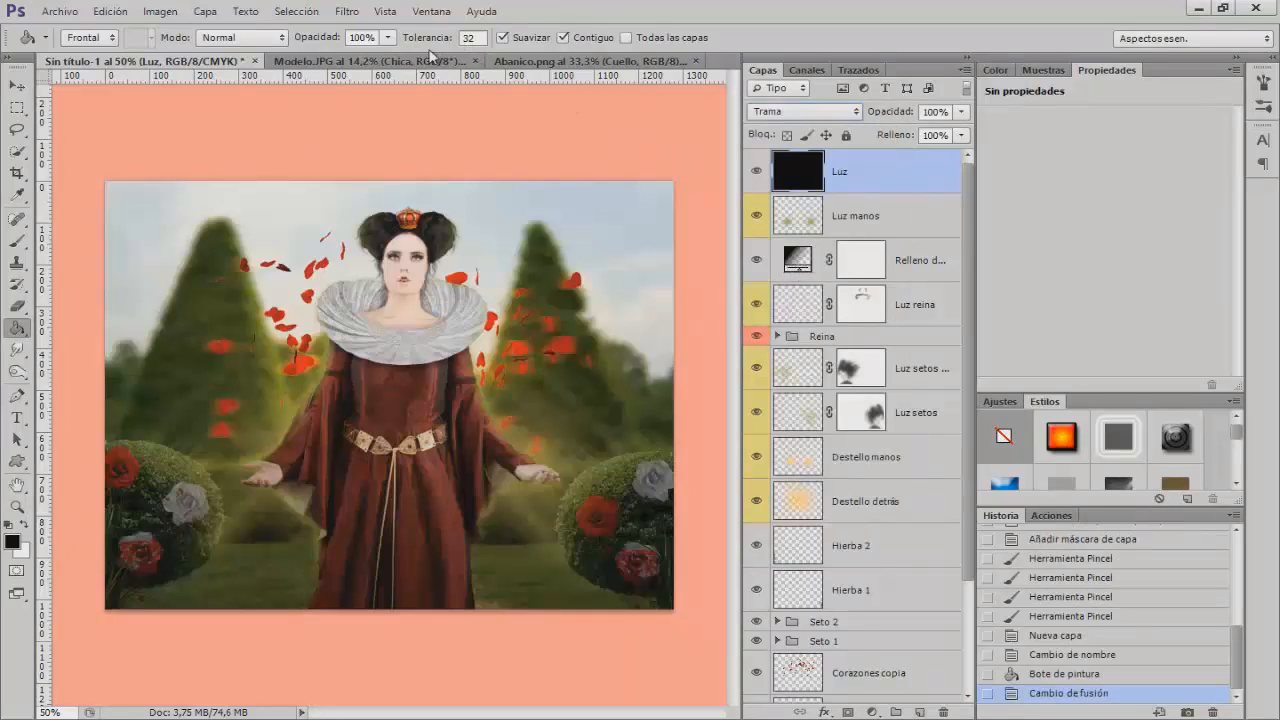
Render a Destello lens flare on Luz in the upper part right of centre, with the Zoom 50-300 mm lens and 85% brightness
click(350, 14)
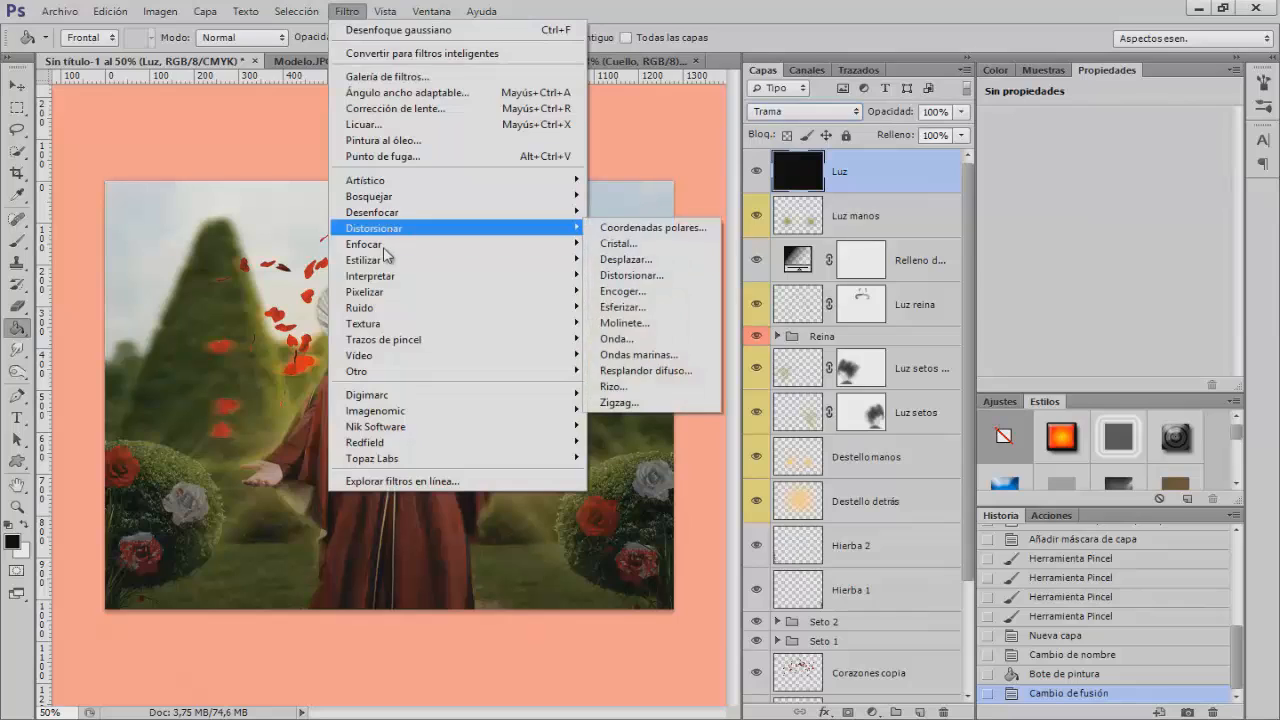
mouse_move(550, 280)
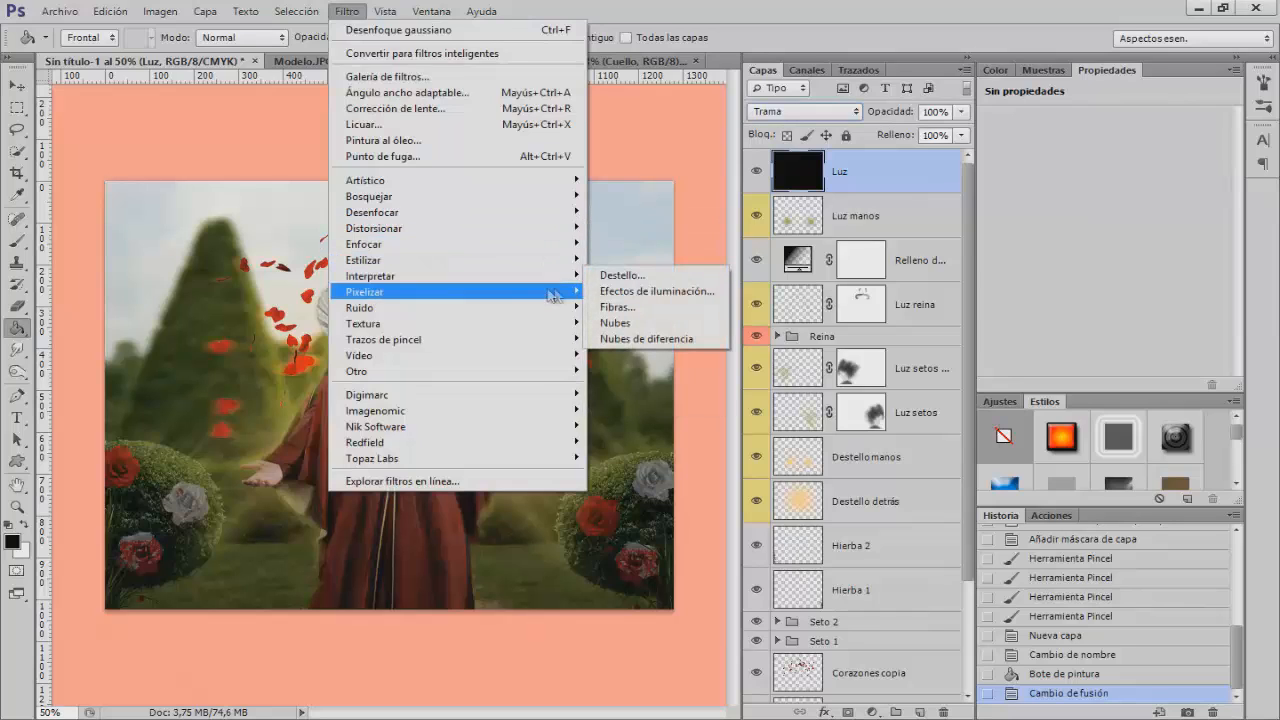
click(656, 280)
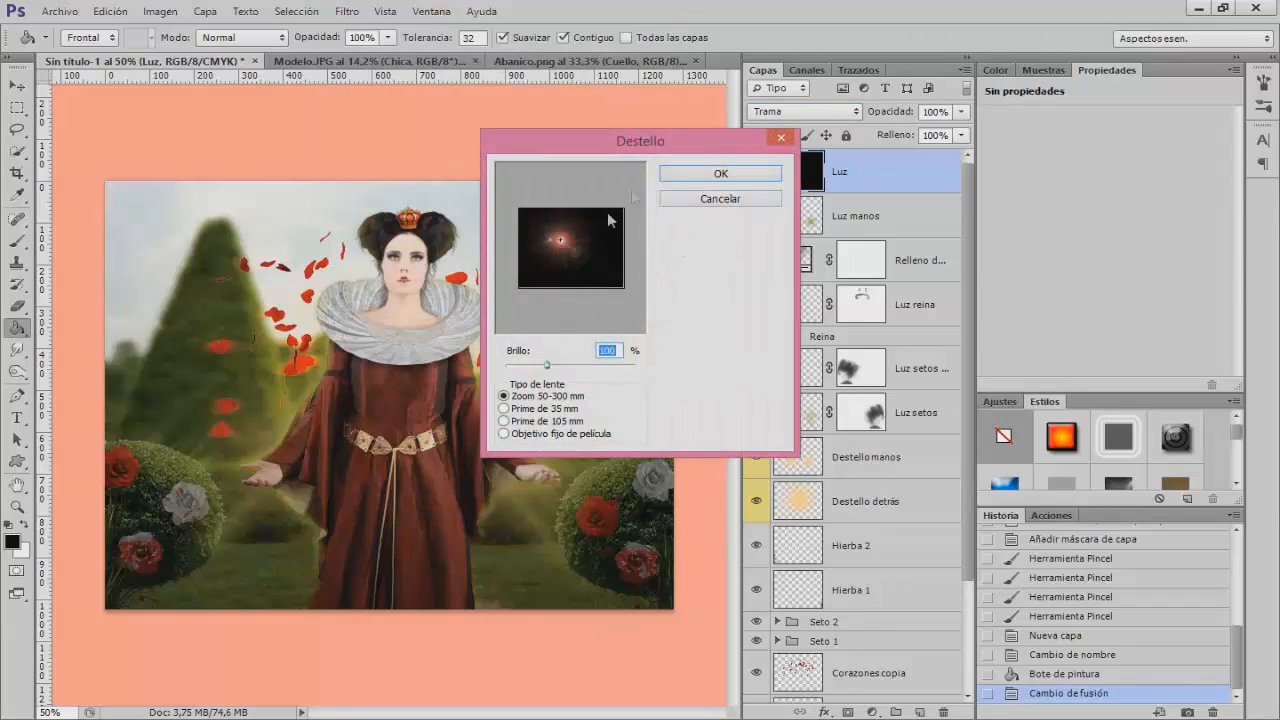
drag(565, 237, 578, 225)
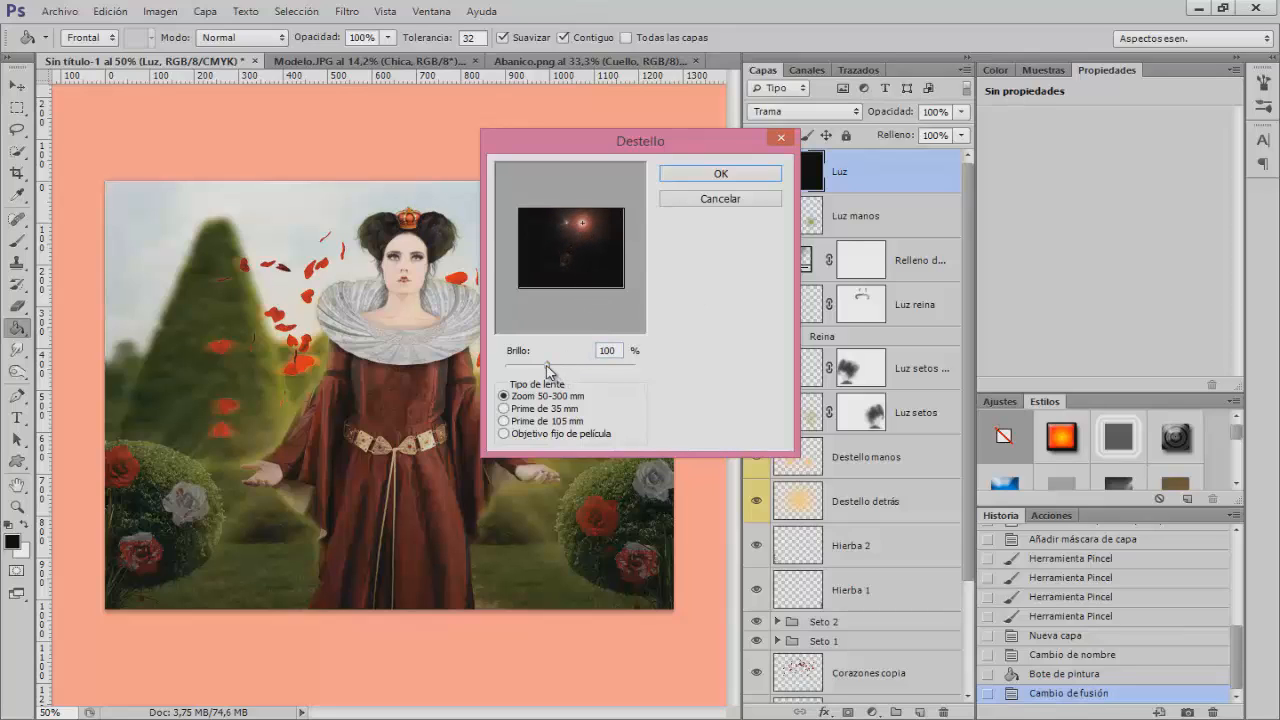
click(504, 408)
click(507, 422)
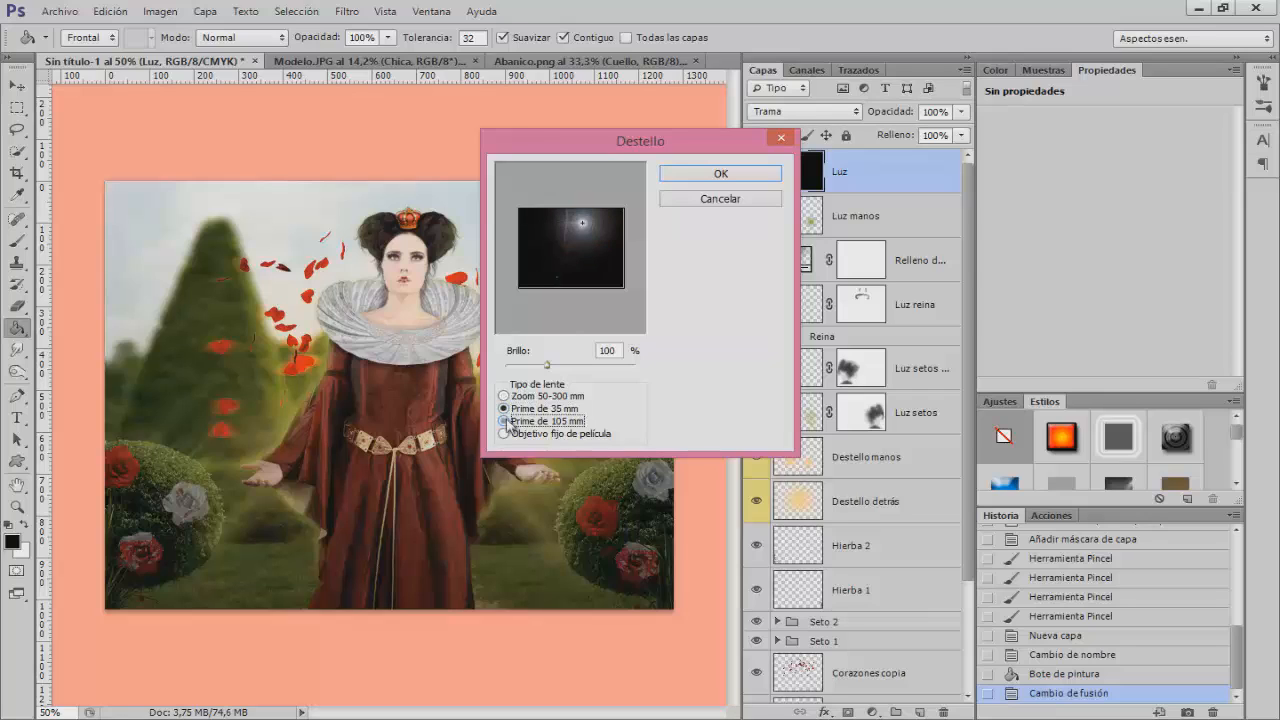
click(505, 435)
click(505, 396)
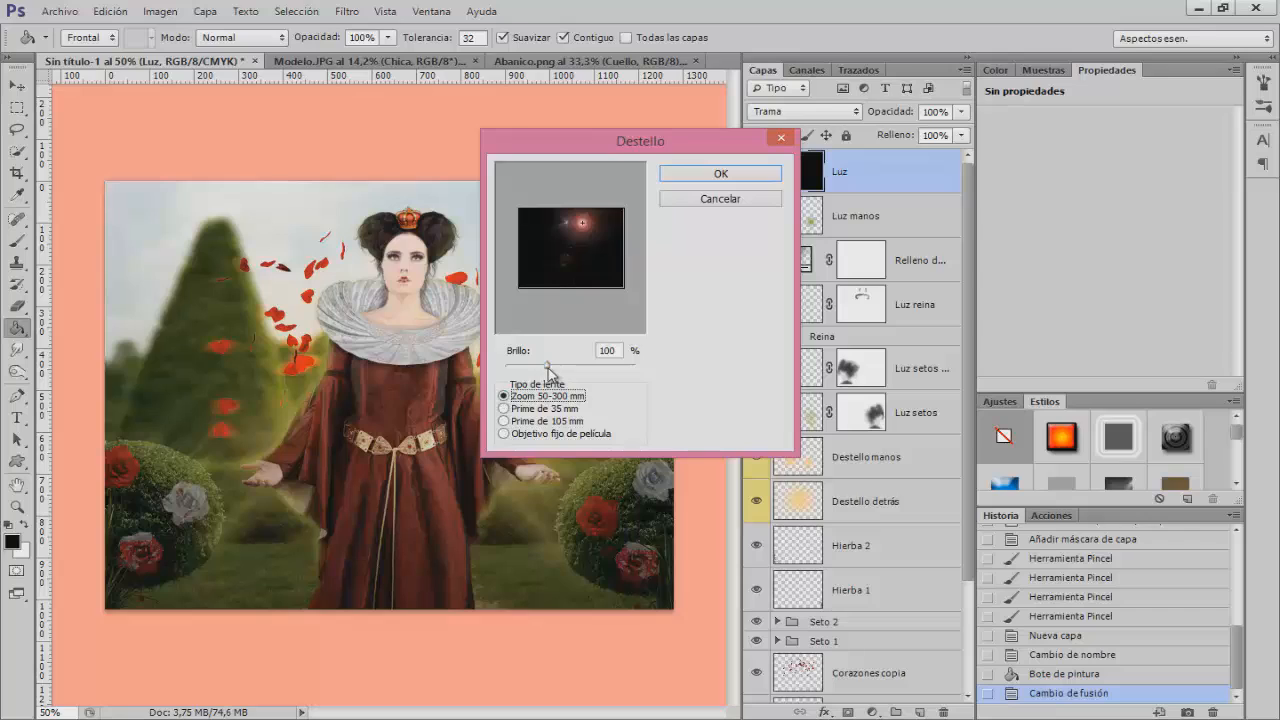
drag(549, 370, 541, 370)
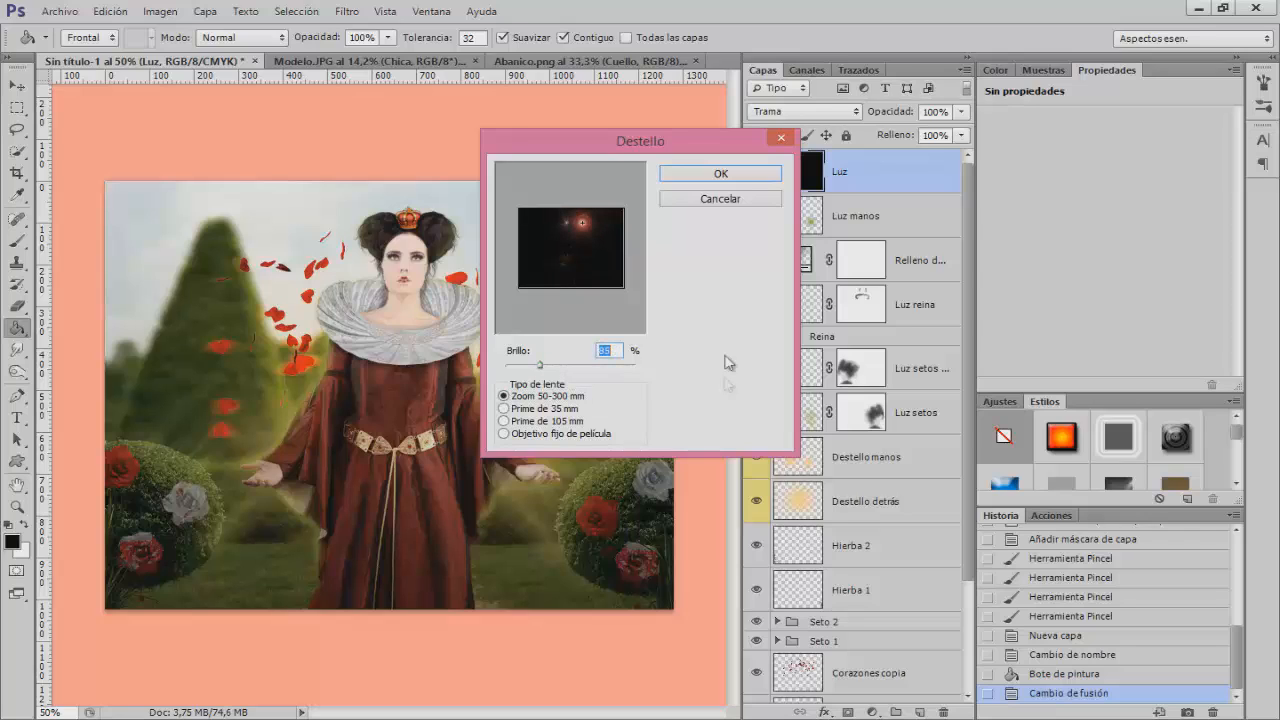
click(721, 175)
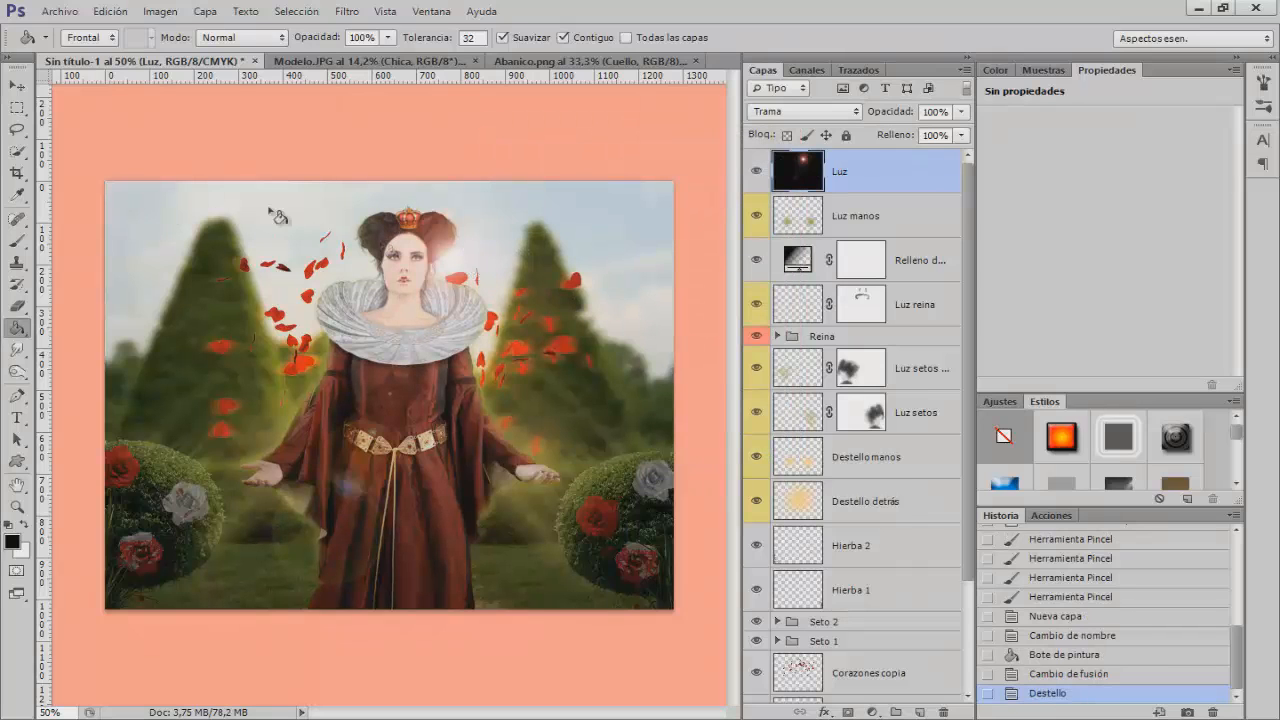
Move the flare up beside the queen's crown and check its effect through the Luz layer's visibility
click(17, 85)
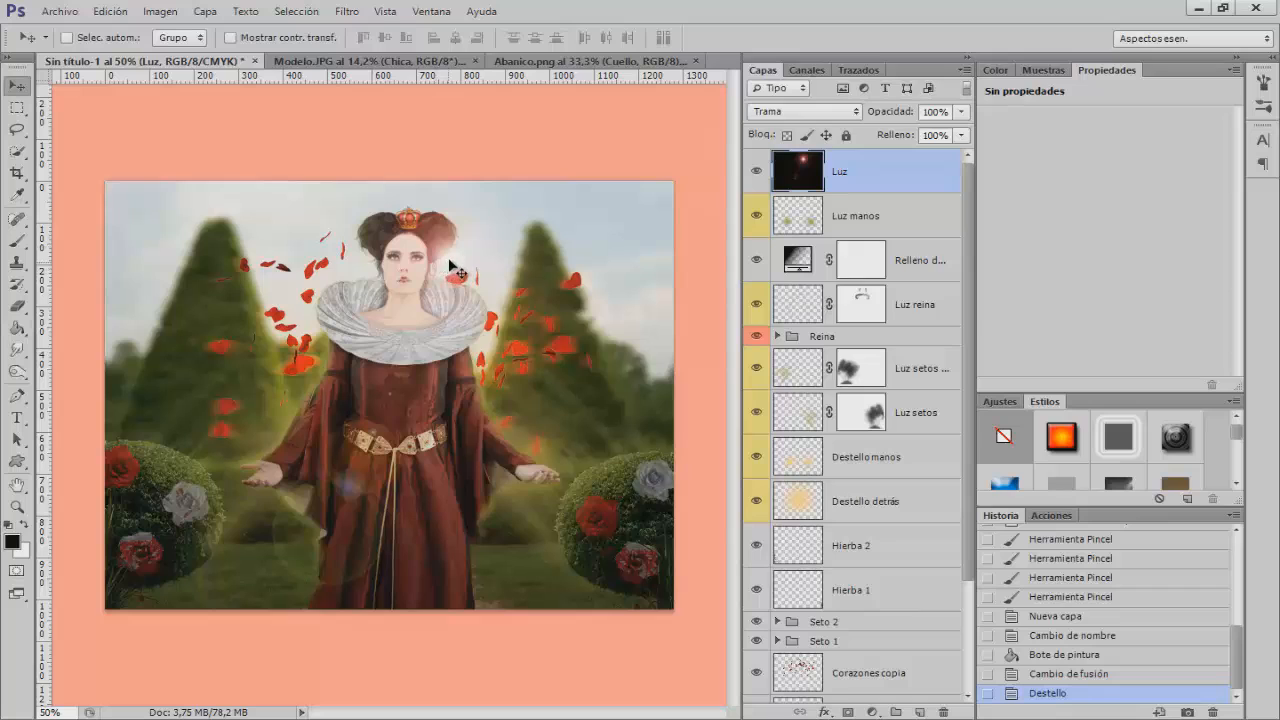
drag(451, 266, 421, 221)
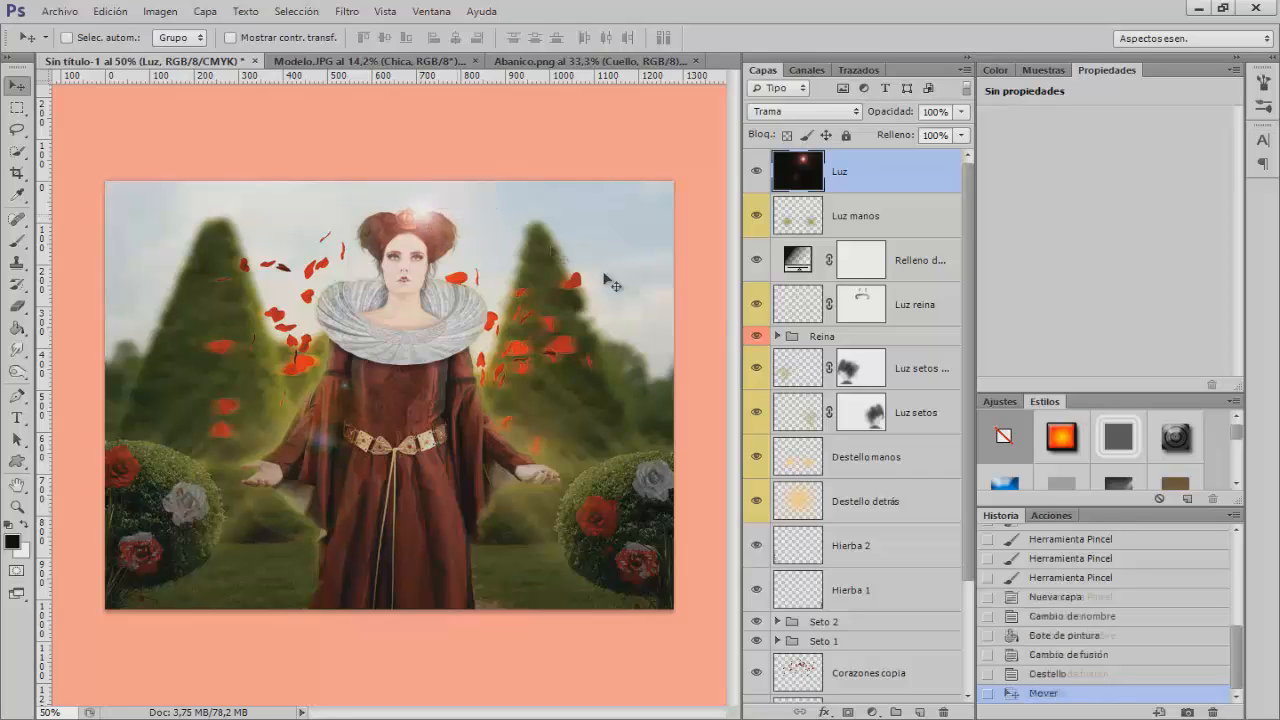
click(756, 173)
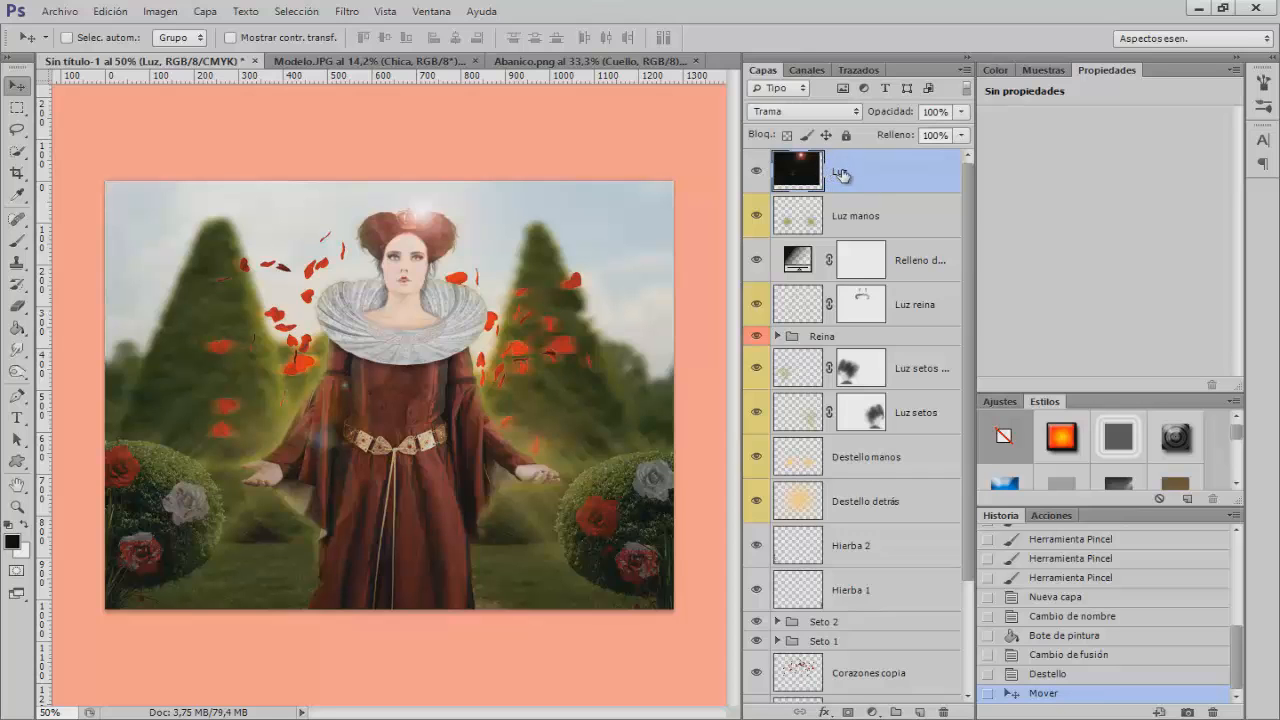
Apply a Levels adjustment to the Luz layer with the black input level at 27
key(ctrl+l)
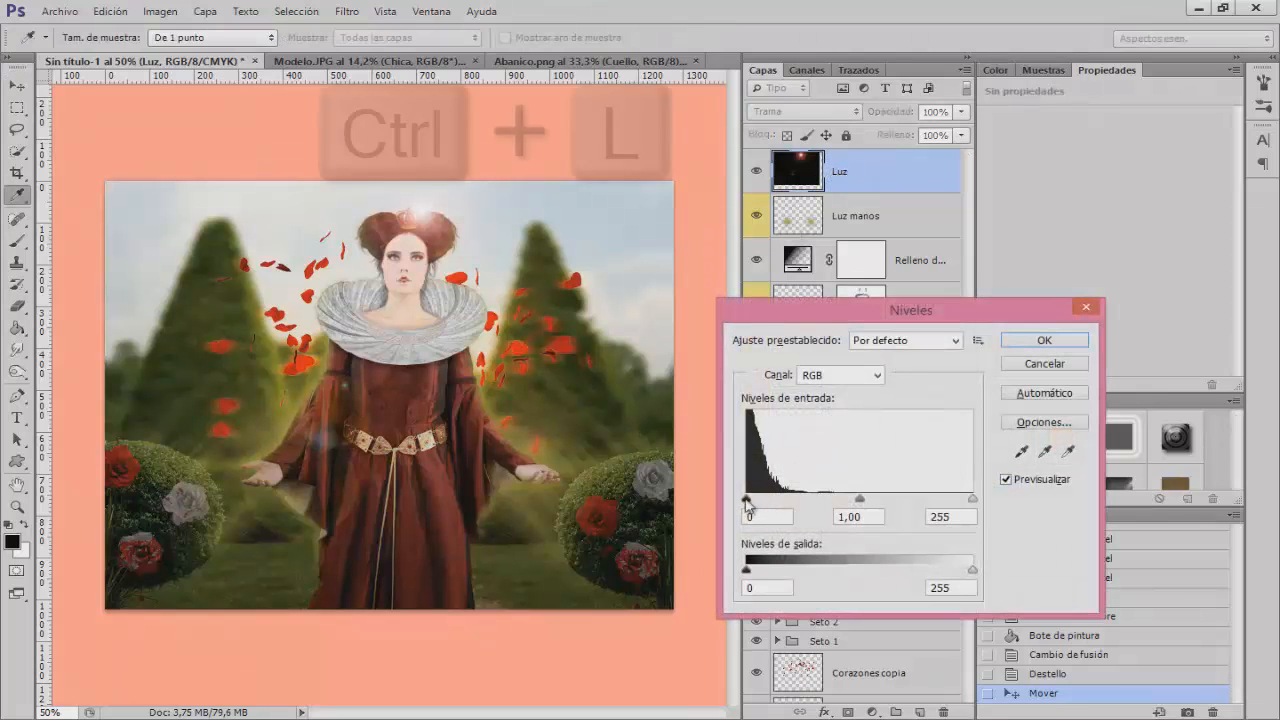
drag(746, 498, 772, 499)
click(1006, 480)
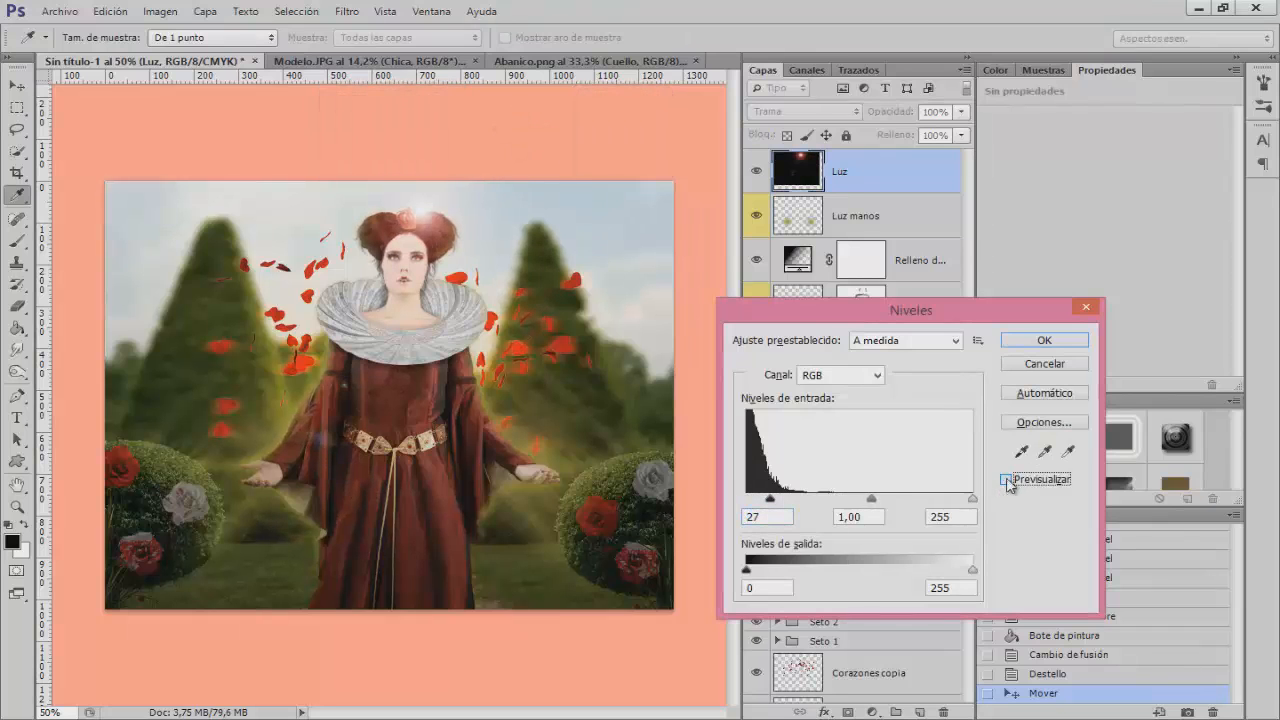
click(1044, 341)
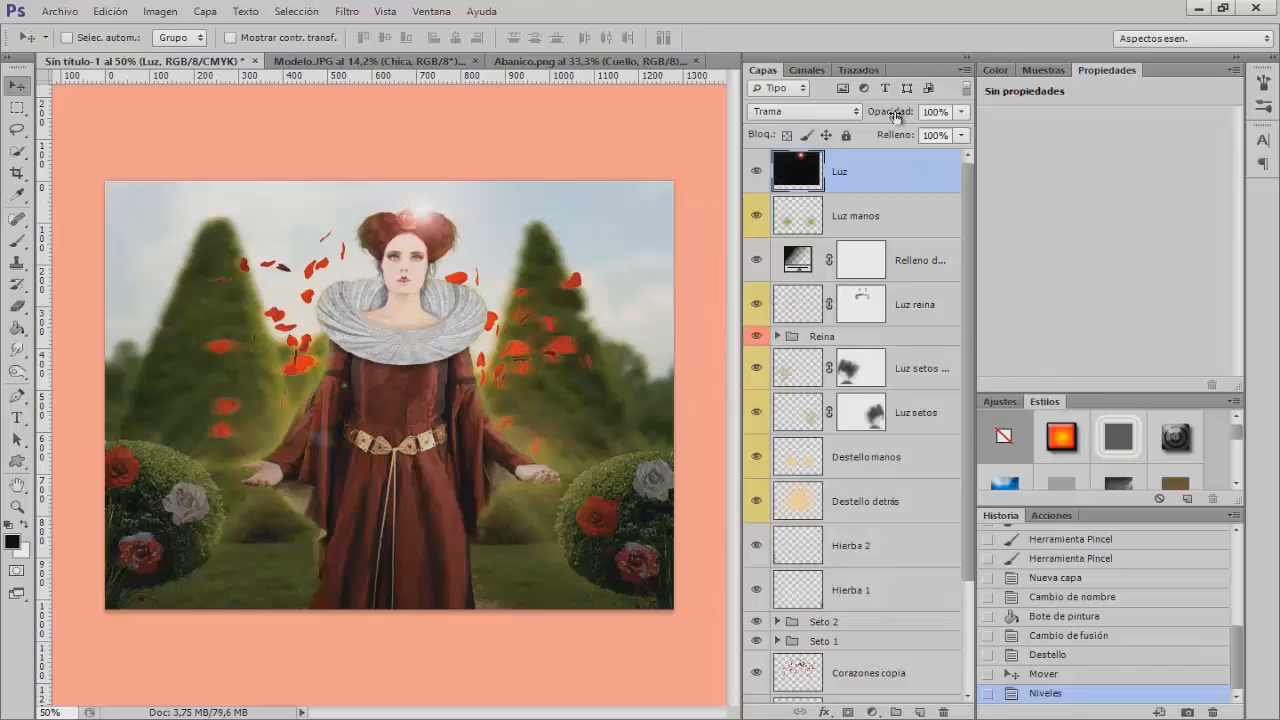
Lower the Luz layer's opacity to 74% and give it the Amarillo colour label
drag(890, 113, 873, 118)
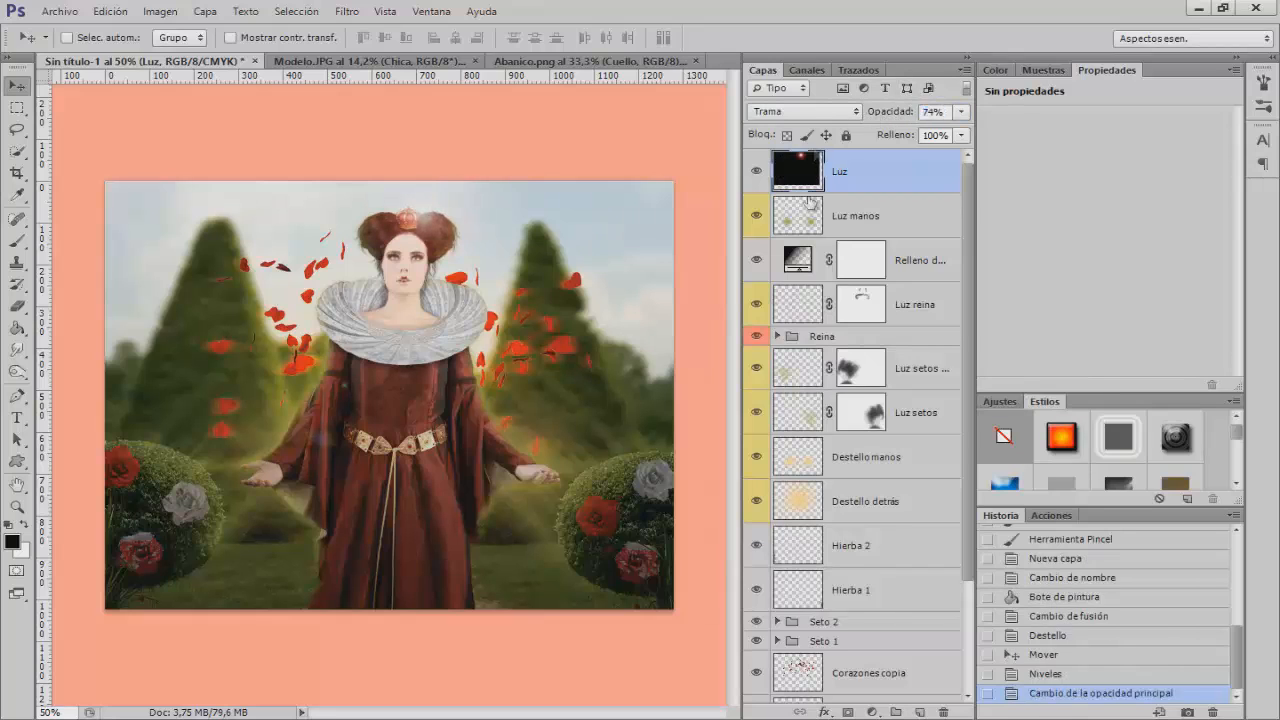
right_click(756, 183)
click(801, 294)
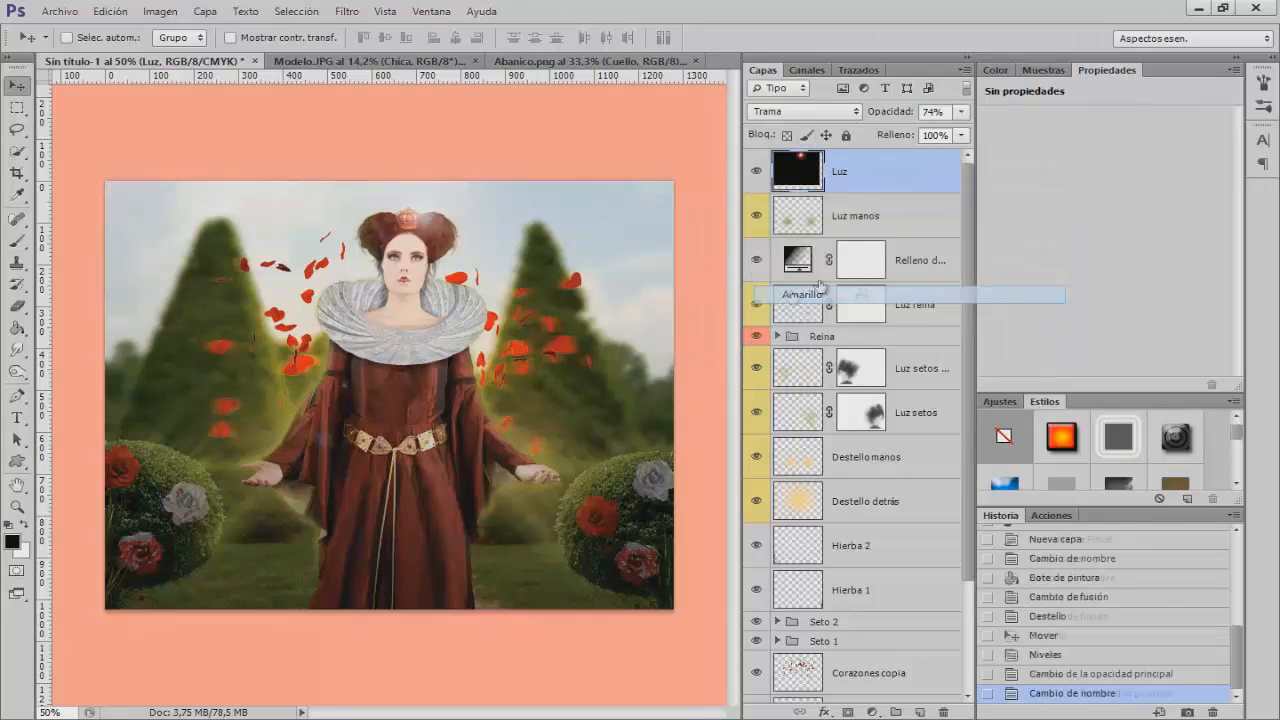
scroll(934, 280, down, 3)
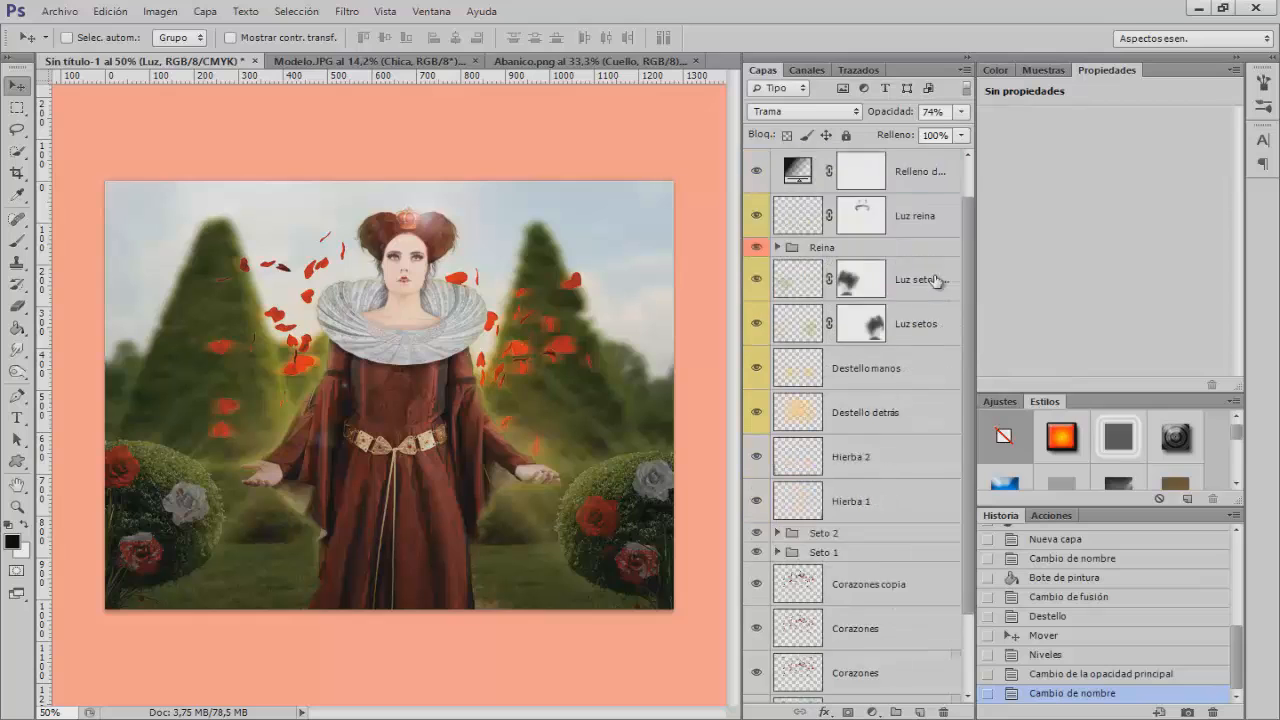
scroll(931, 280, up, 3)
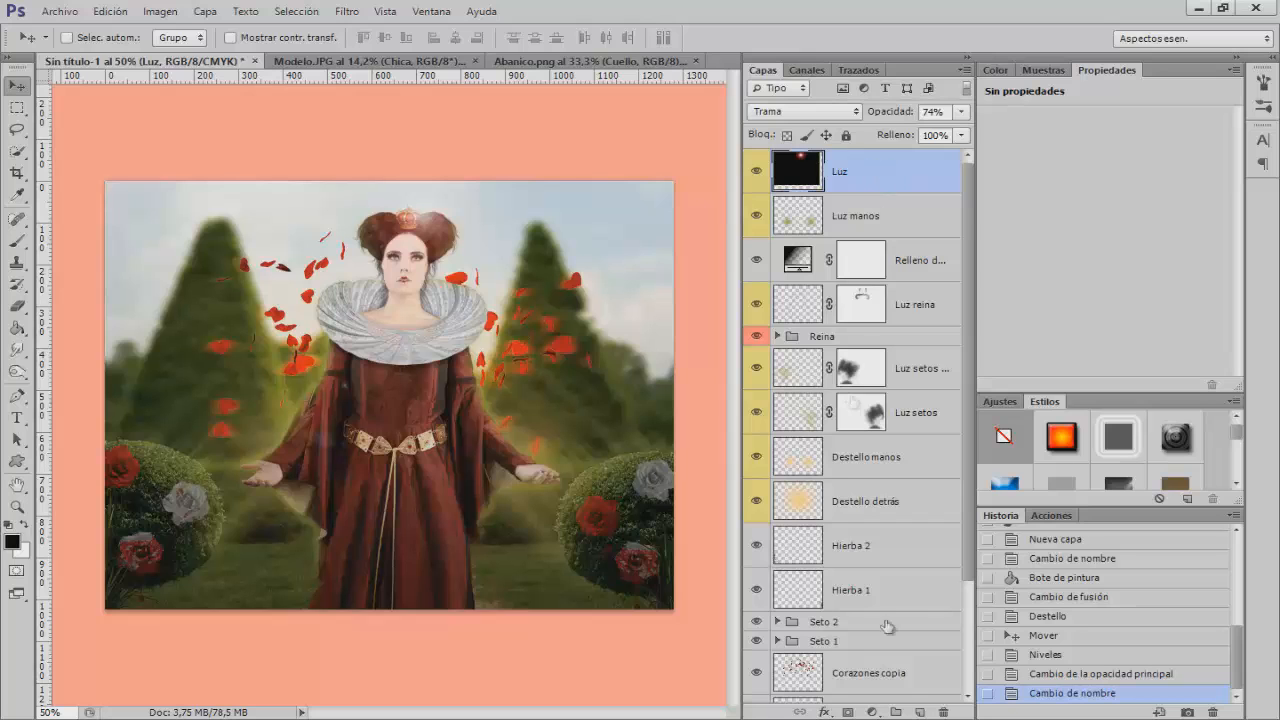
Create a new layer above Luz and fill it with the combined image using Apply Image
click(918, 712)
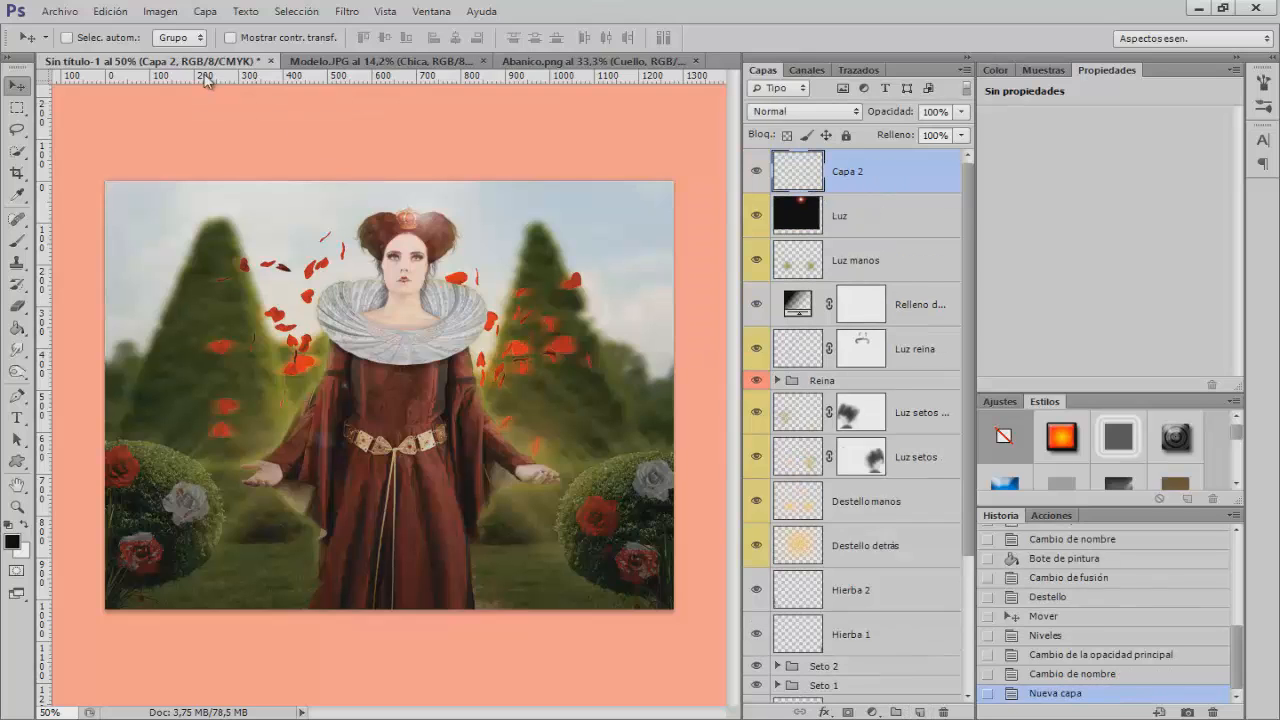
click(156, 14)
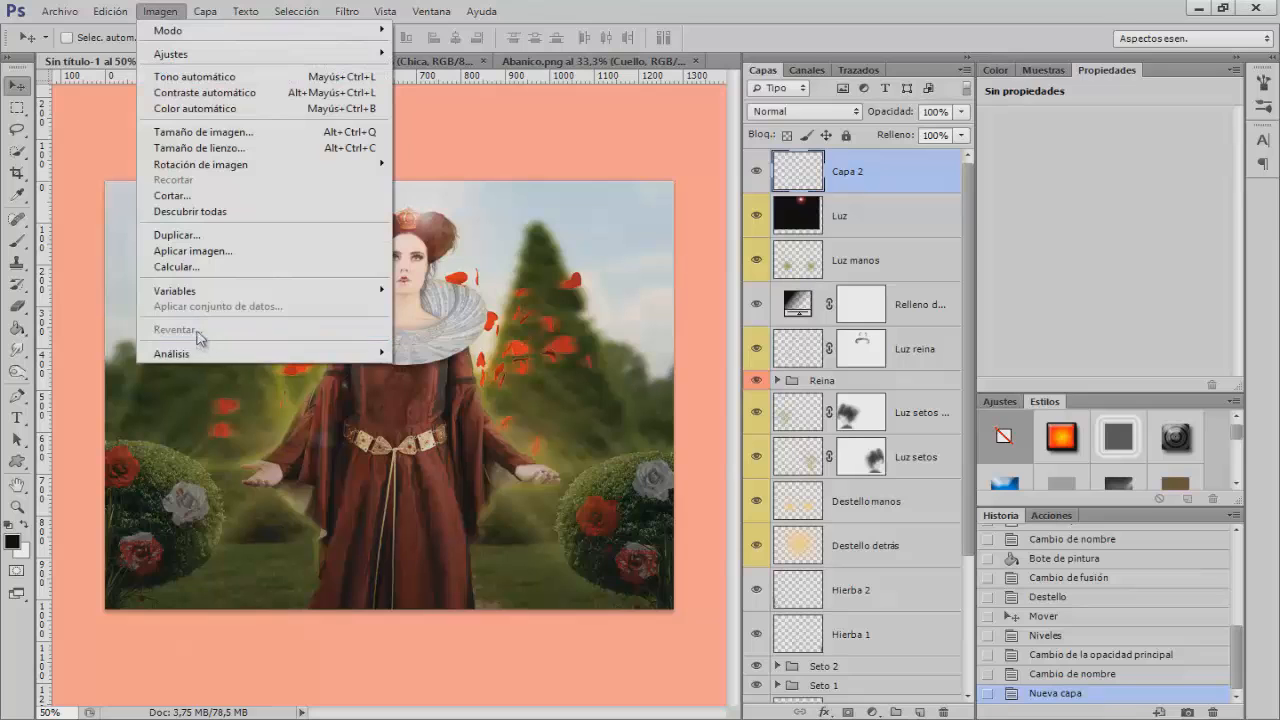
click(193, 251)
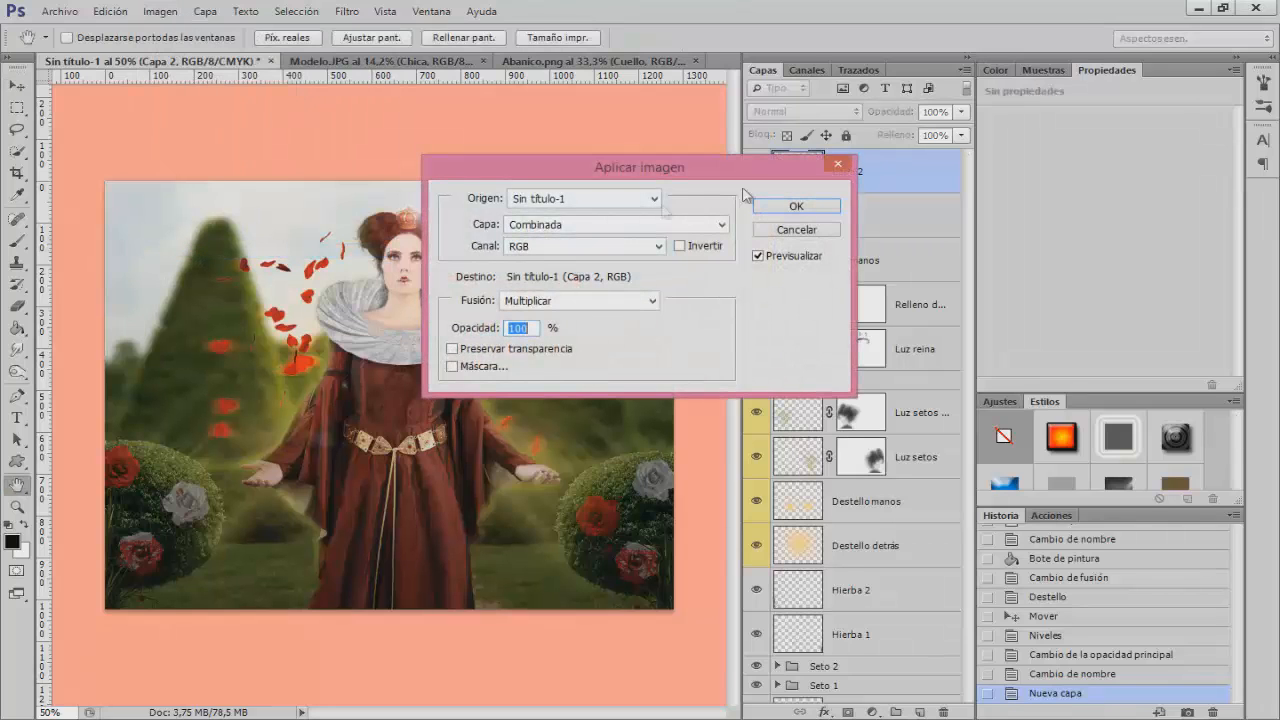
click(795, 206)
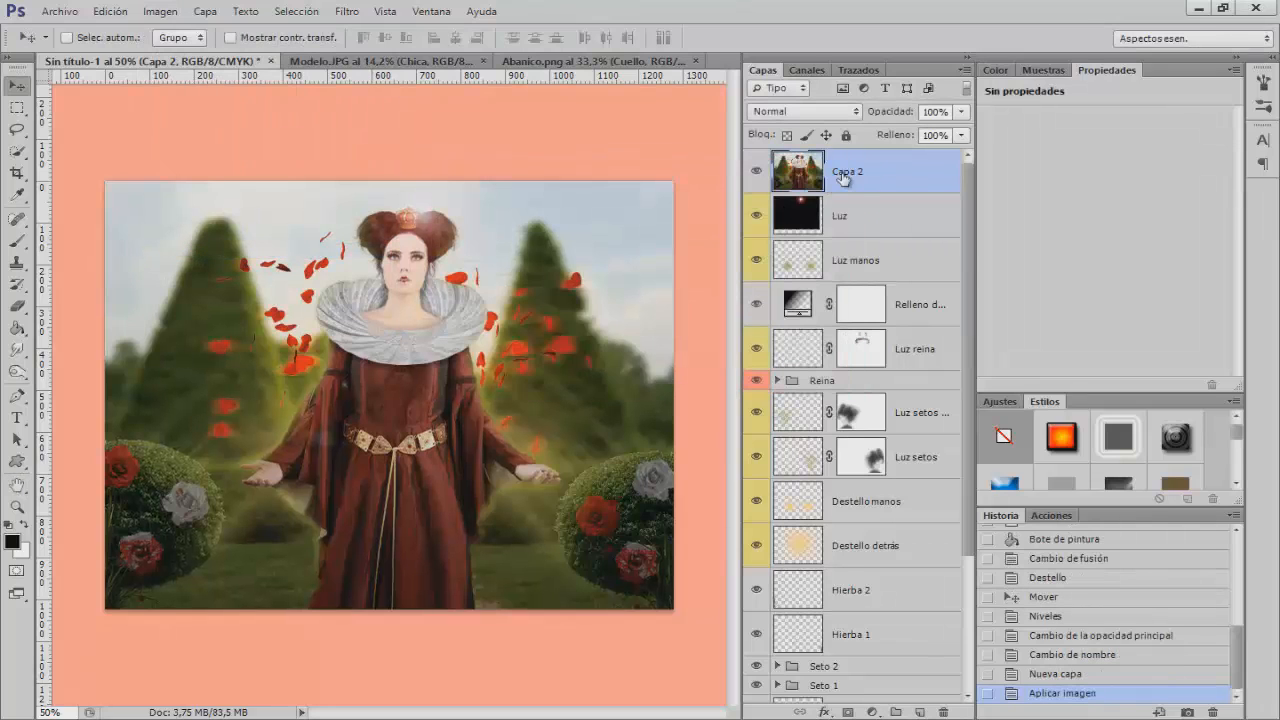
Rename the new merged layer as Final
double_click(843, 172)
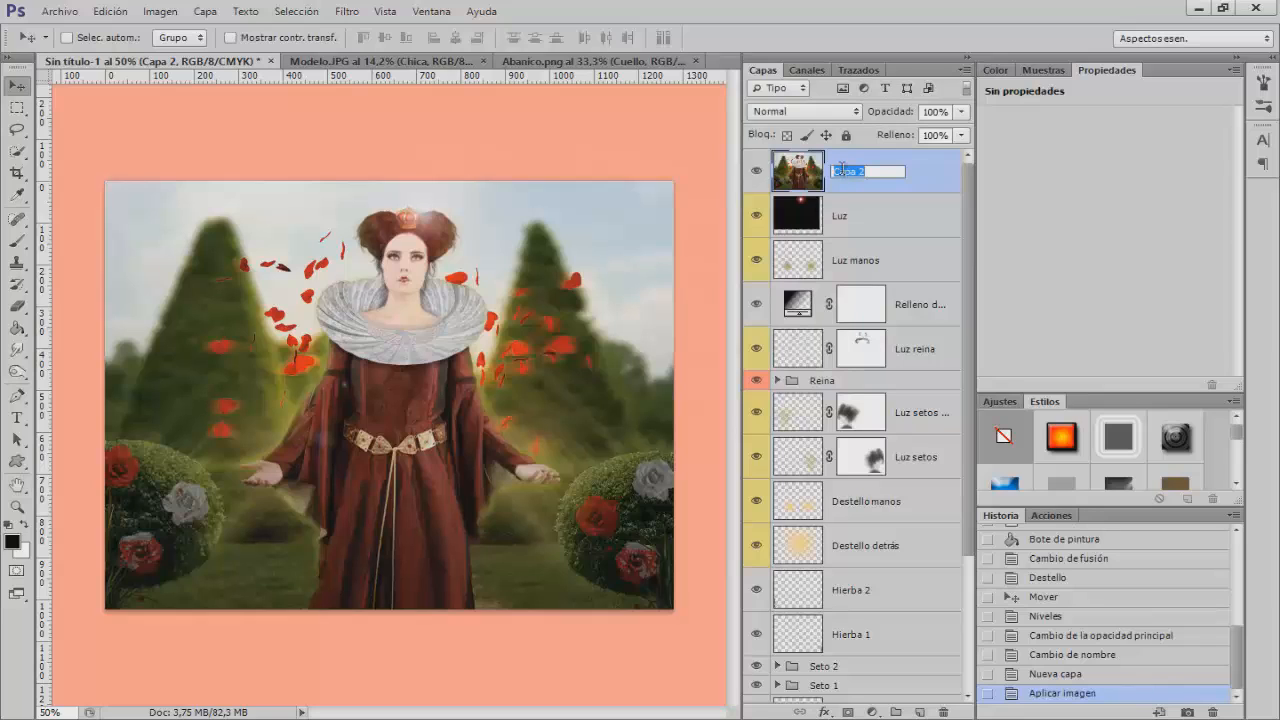
text(Fil)
text(al)
key(Return)
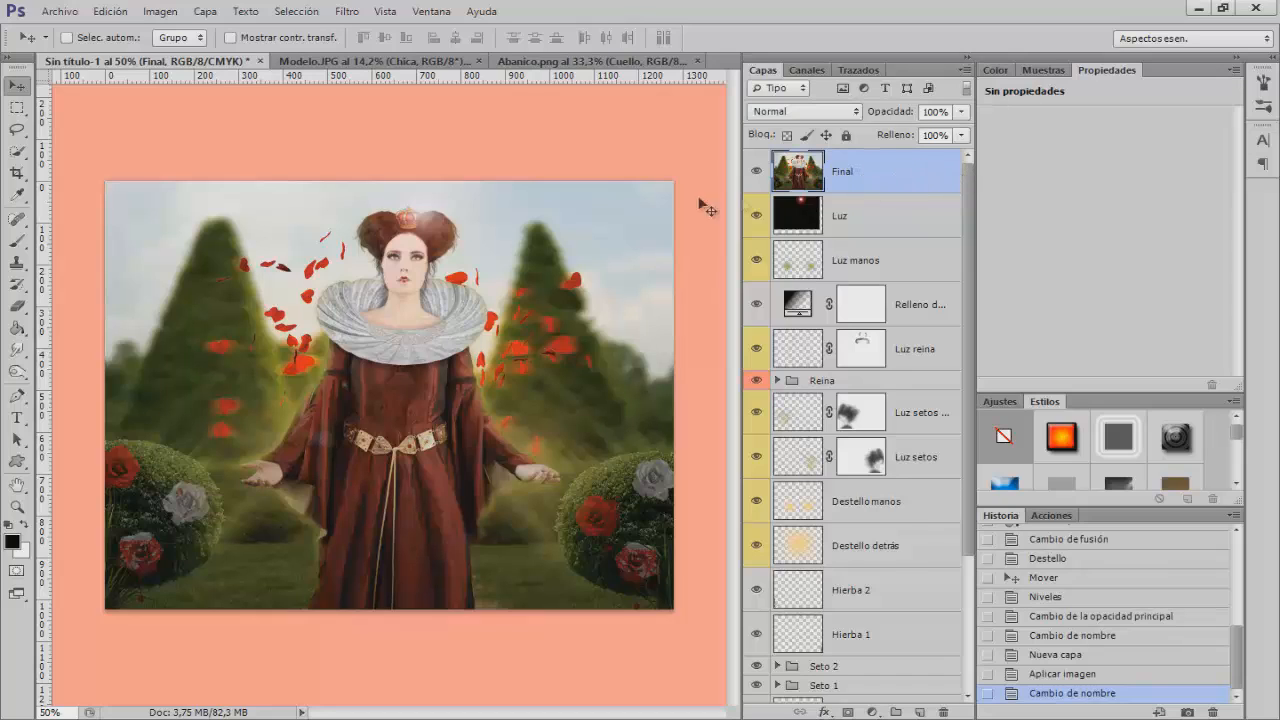
Open Topaz Adjust 5 on the Final layer and choose the Heavy Pop Grunge preset from the HDR Collection
click(357, 15)
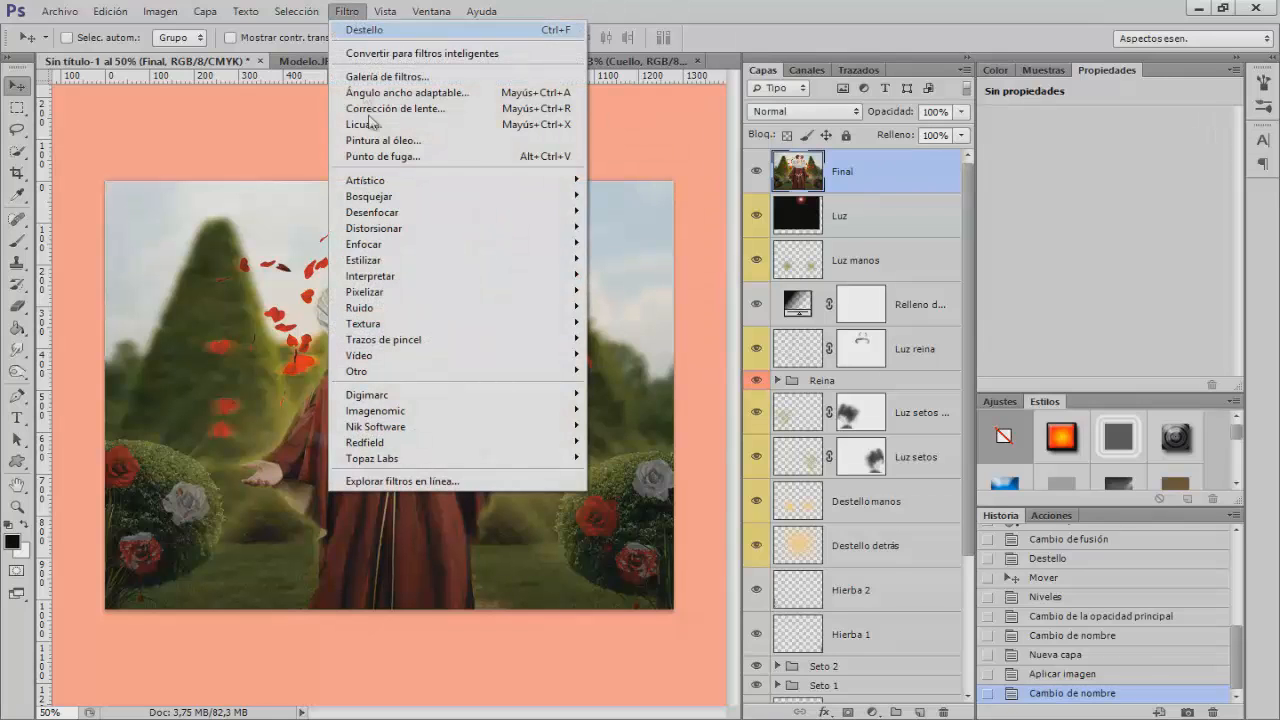
mouse_move(468, 460)
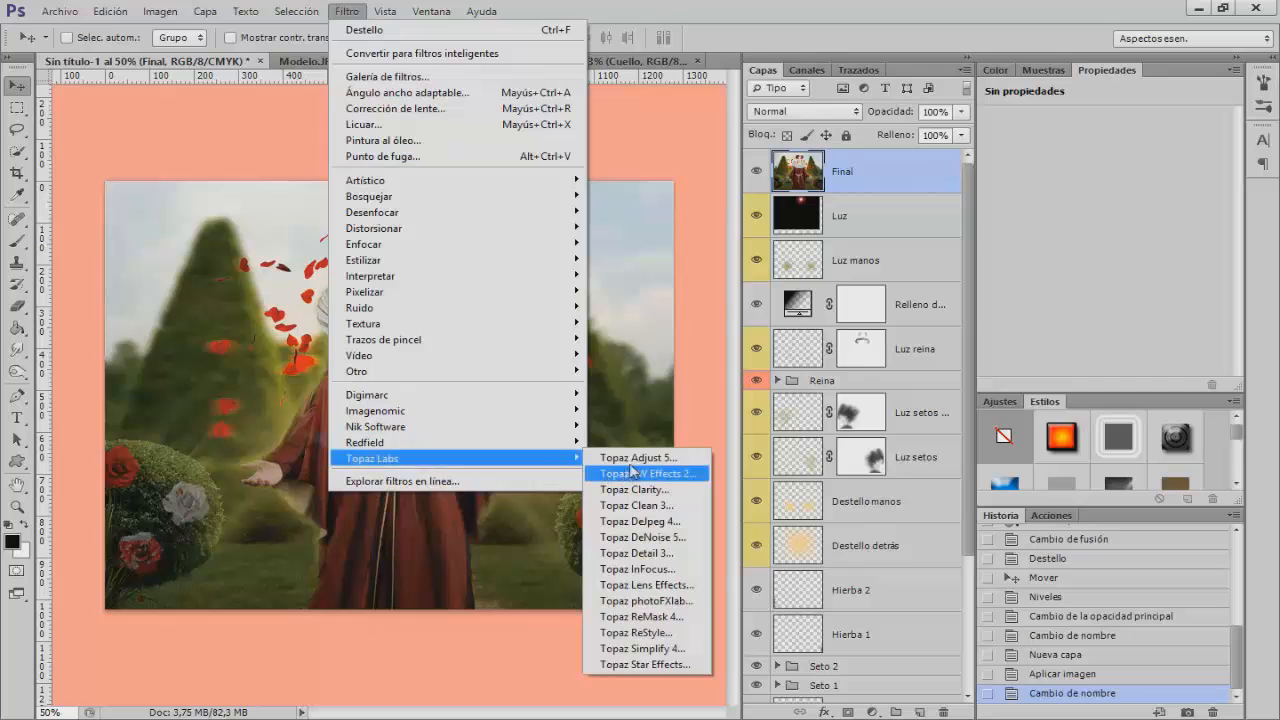
click(692, 458)
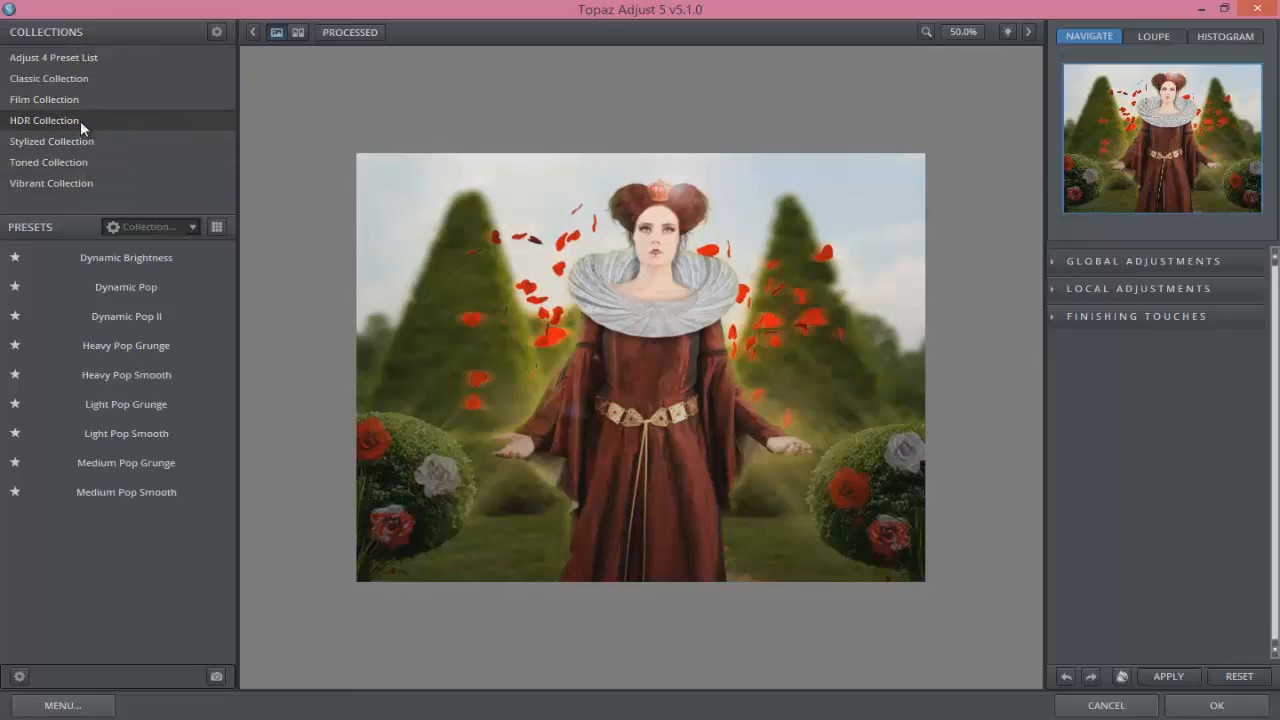
mouse_move(151, 258)
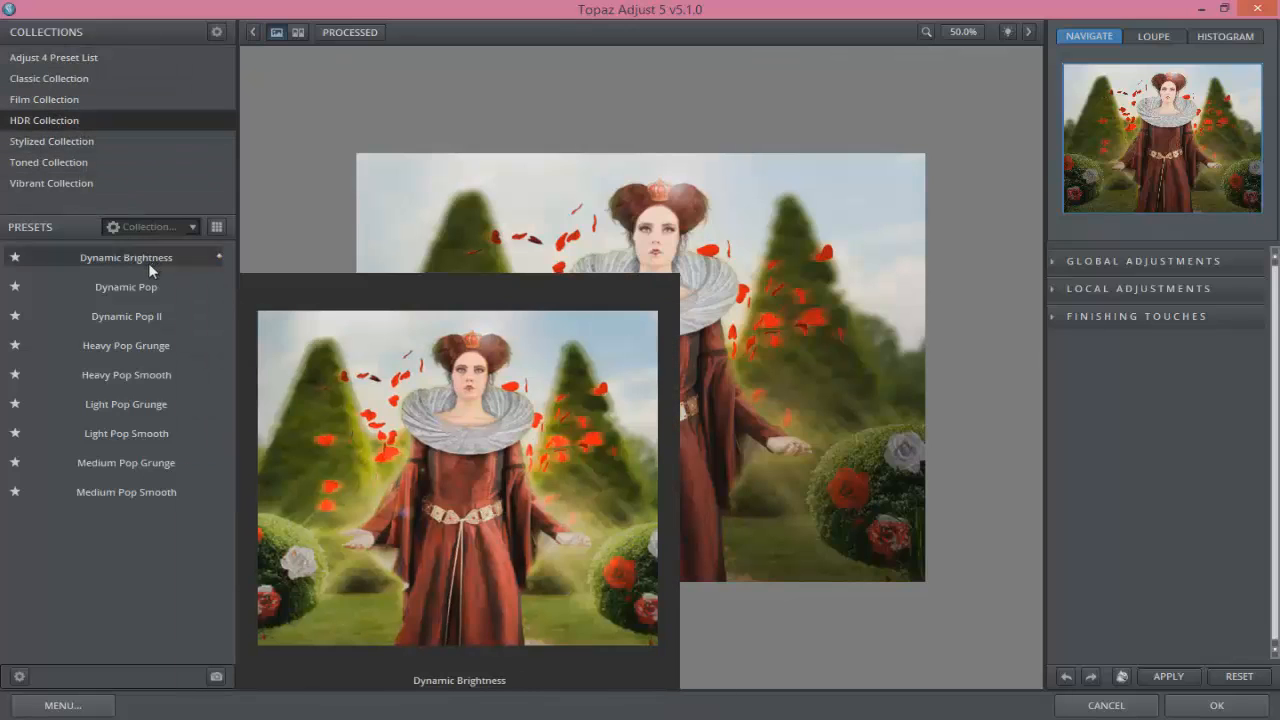
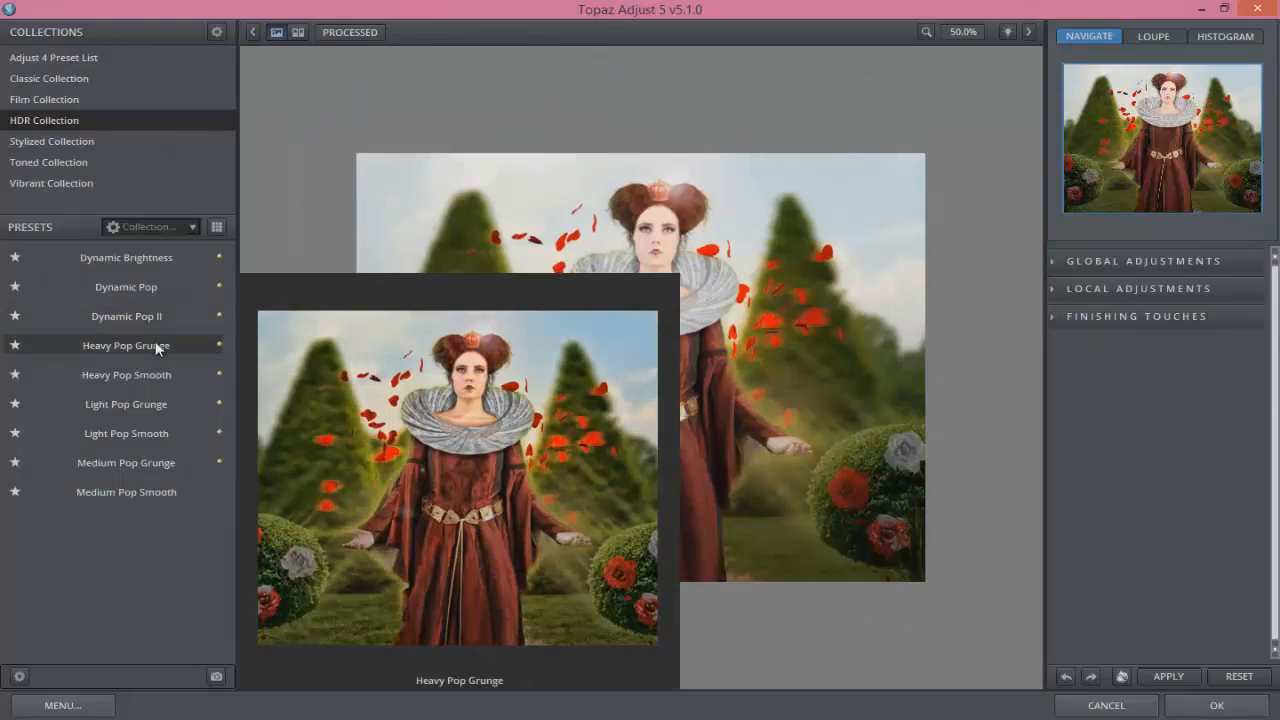
click(150, 345)
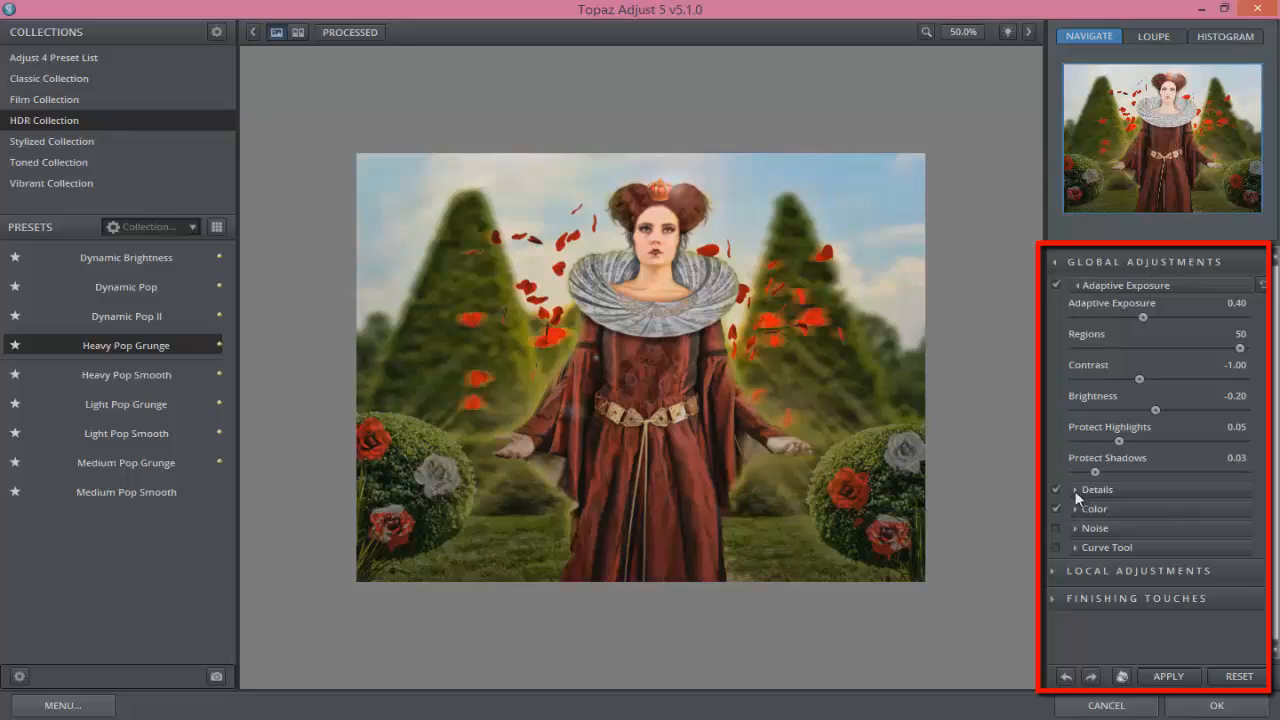
Fine-tune the preset's Details settings and set the Adaptive Exposure contrast to -1.25
click(1083, 490)
drag(1123, 522, 1125, 522)
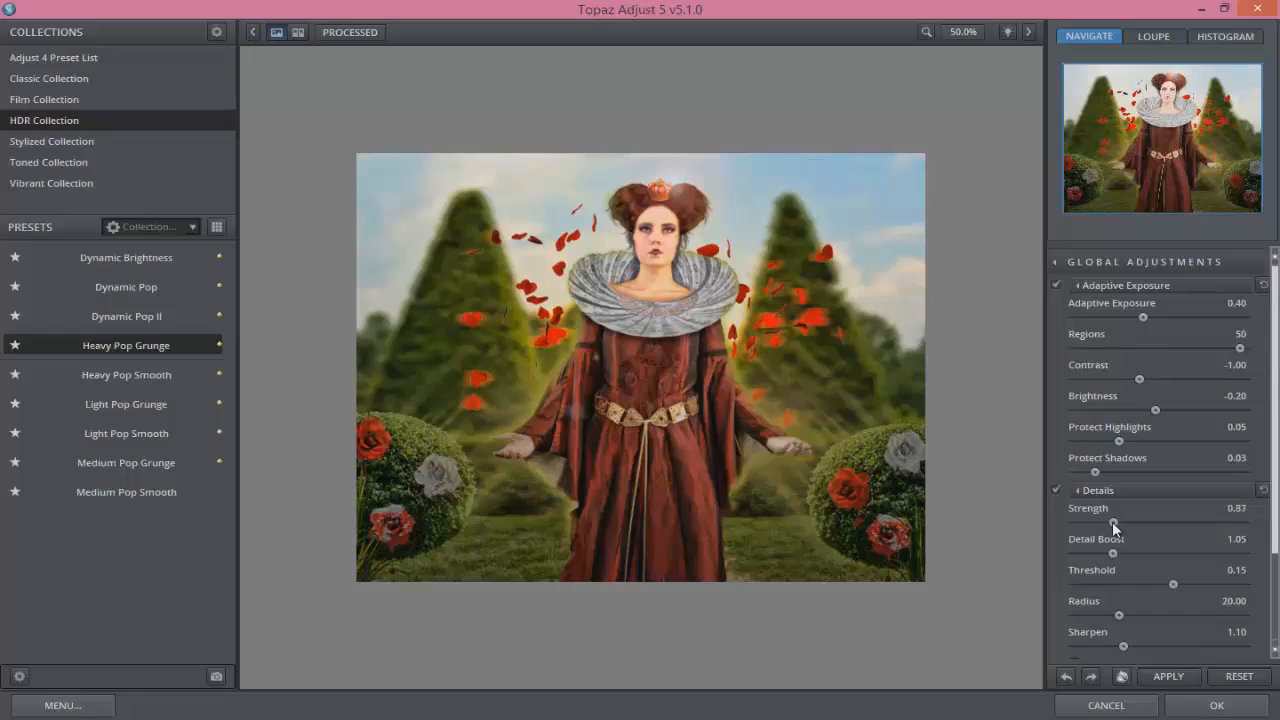
drag(1112, 522, 1118, 525)
drag(1117, 617, 1116, 644)
click(1078, 490)
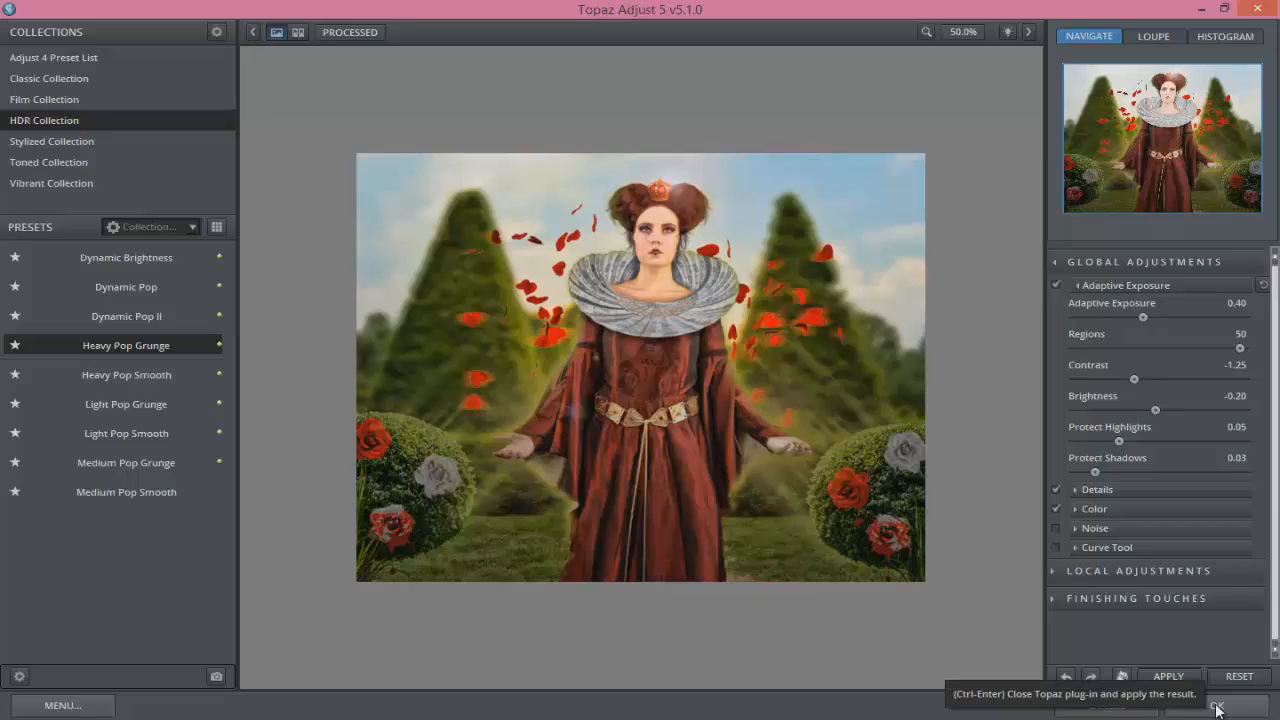
Compare the original and processed previews several times, then apply the Topaz Adjust result to the Final layer
click(822, 488)
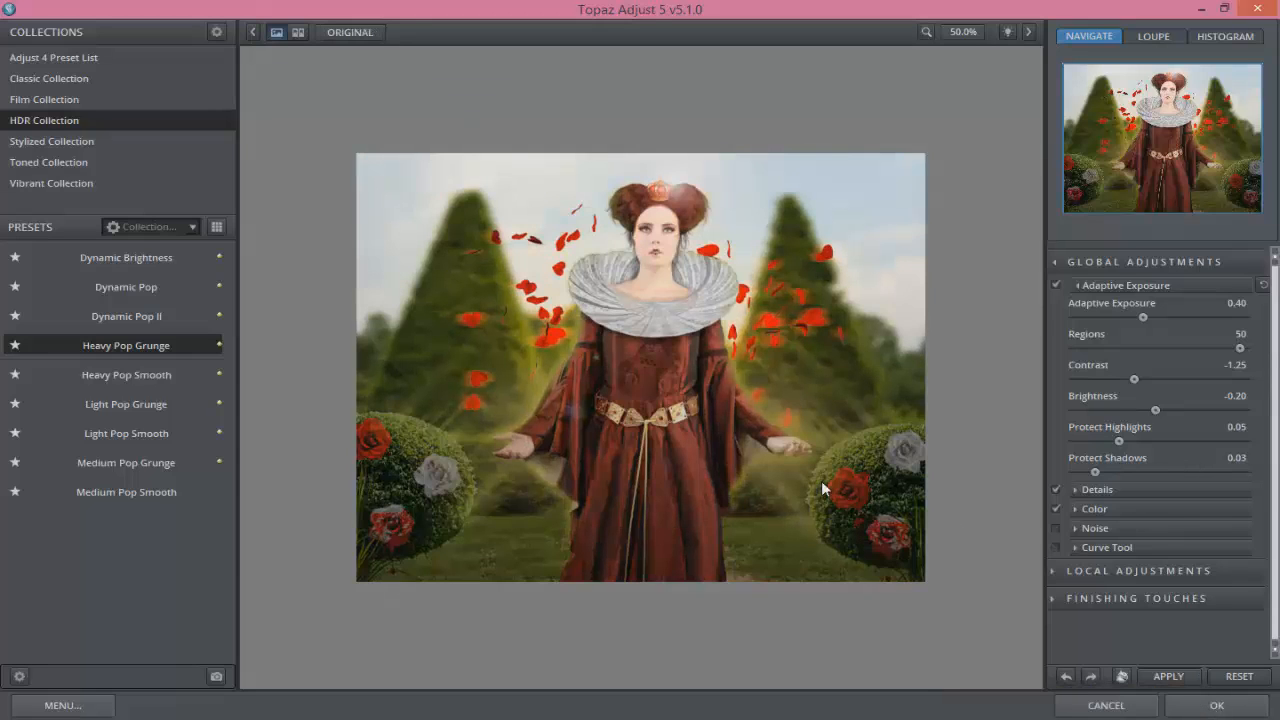
click(822, 488)
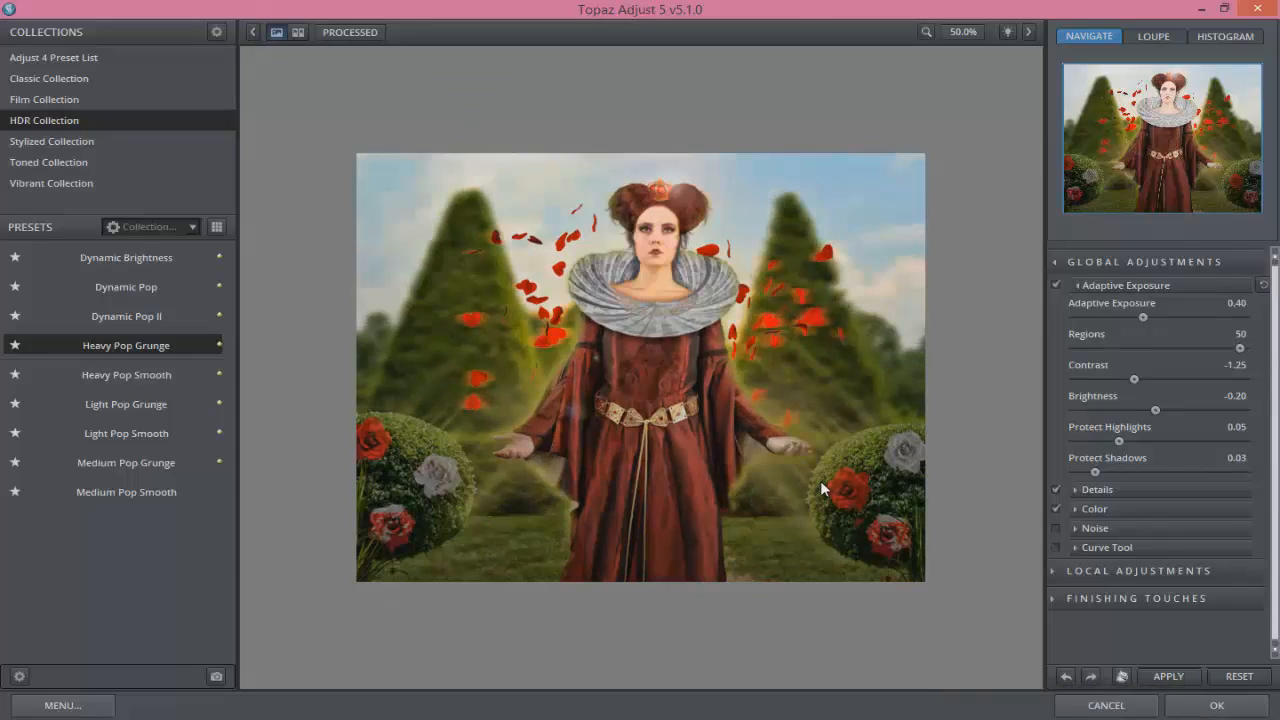
click(822, 488)
click(822, 488)
click(822, 488)
click(822, 488)
key(Return)
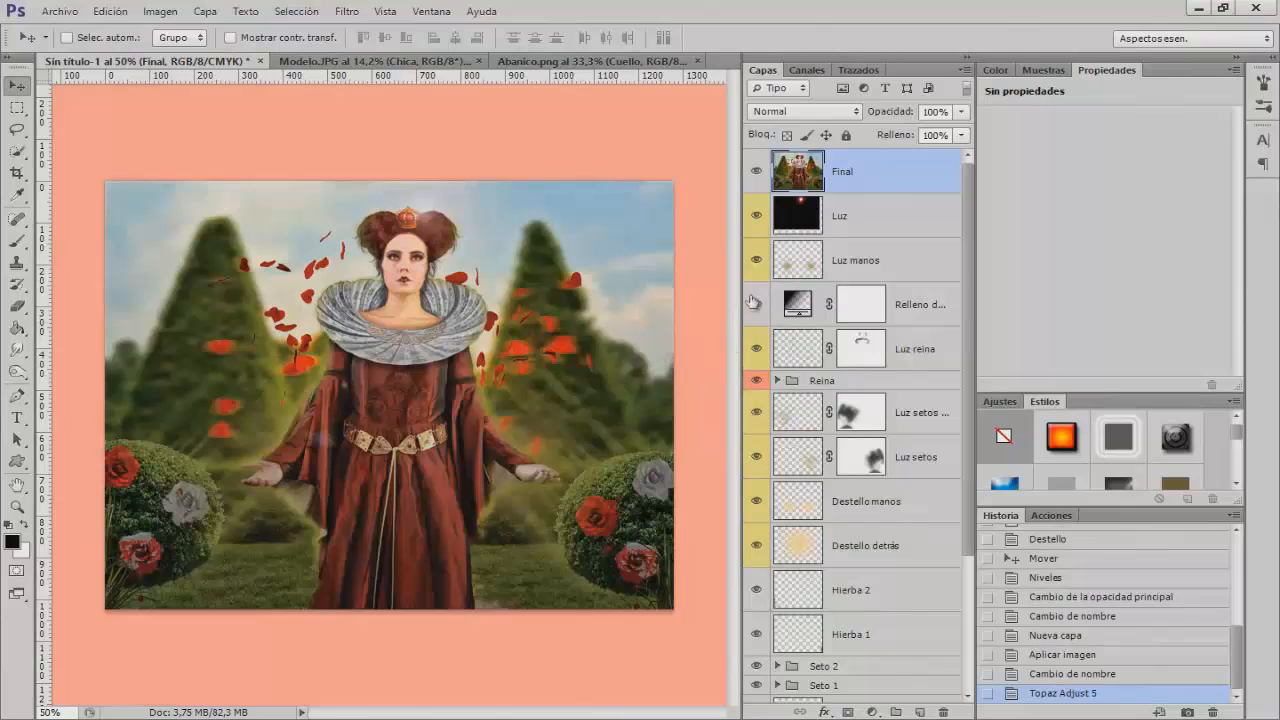
Add a layer mask to the Final layer and invert it to black
key(ctrl+i)
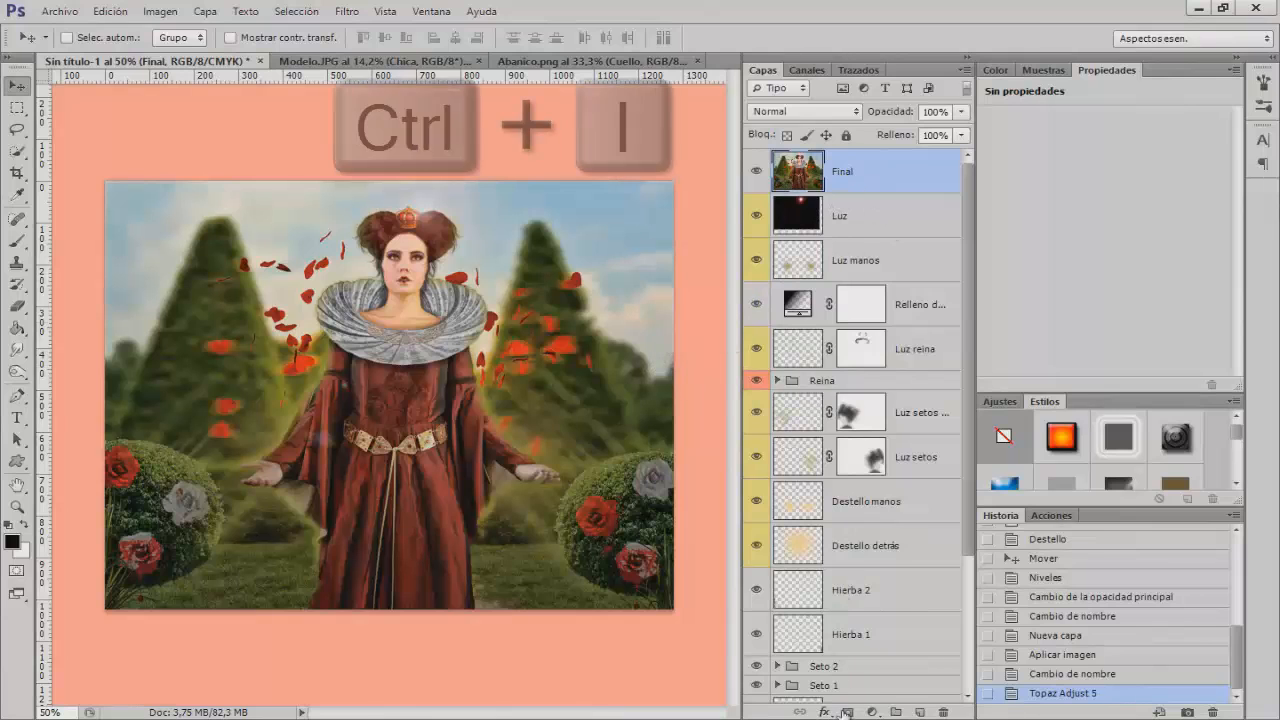
click(847, 712)
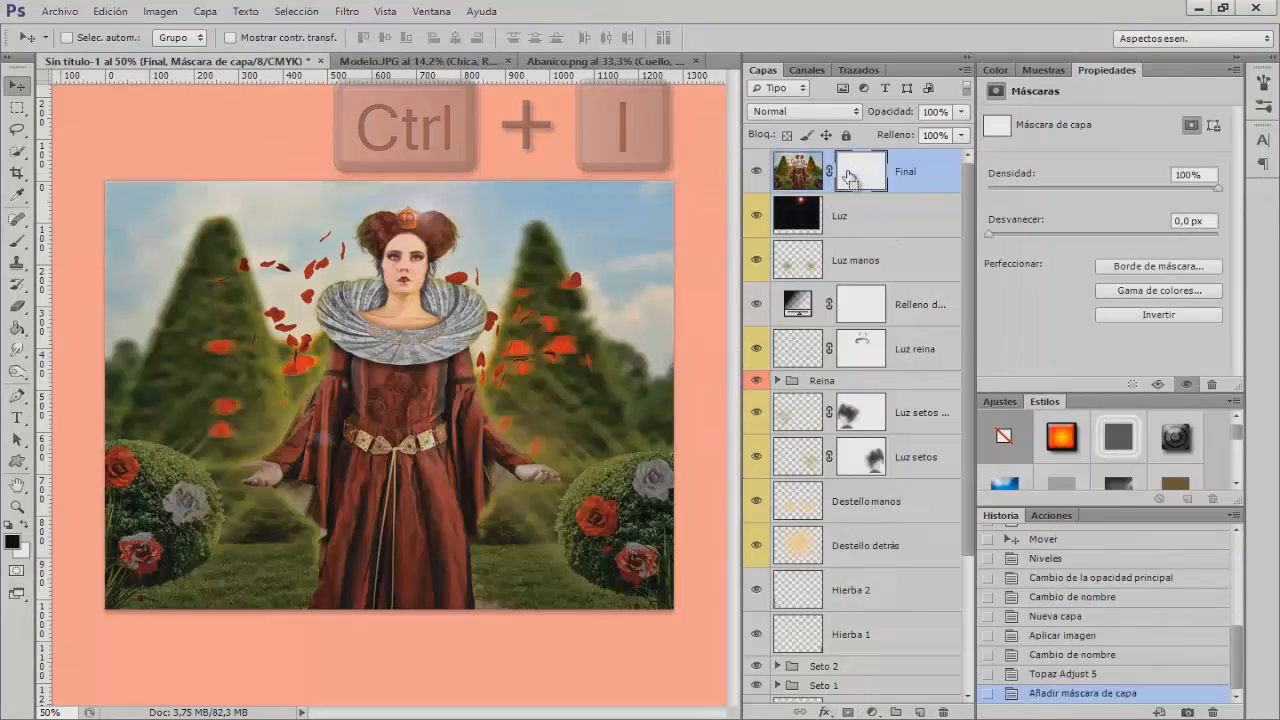
key(ctrl+i)
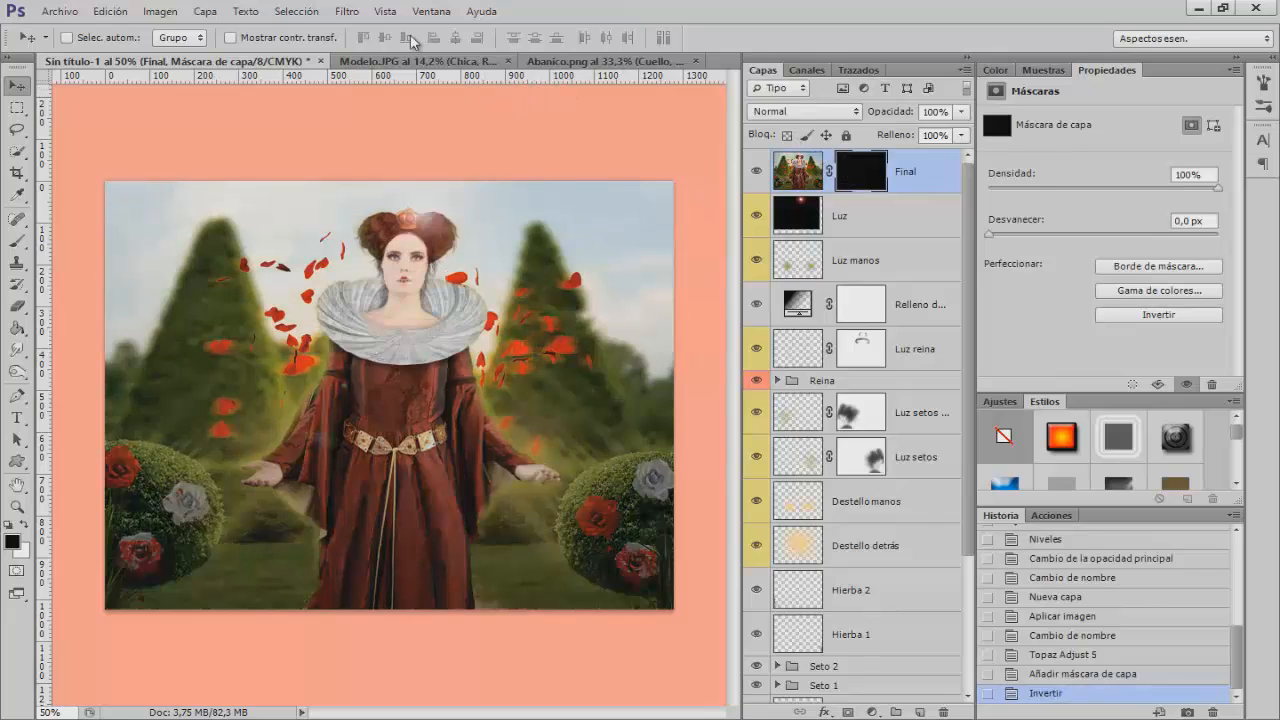
Paint white on the Final mask over the queen's dress with a soft 160 px brush at 45% opacity
key(b)
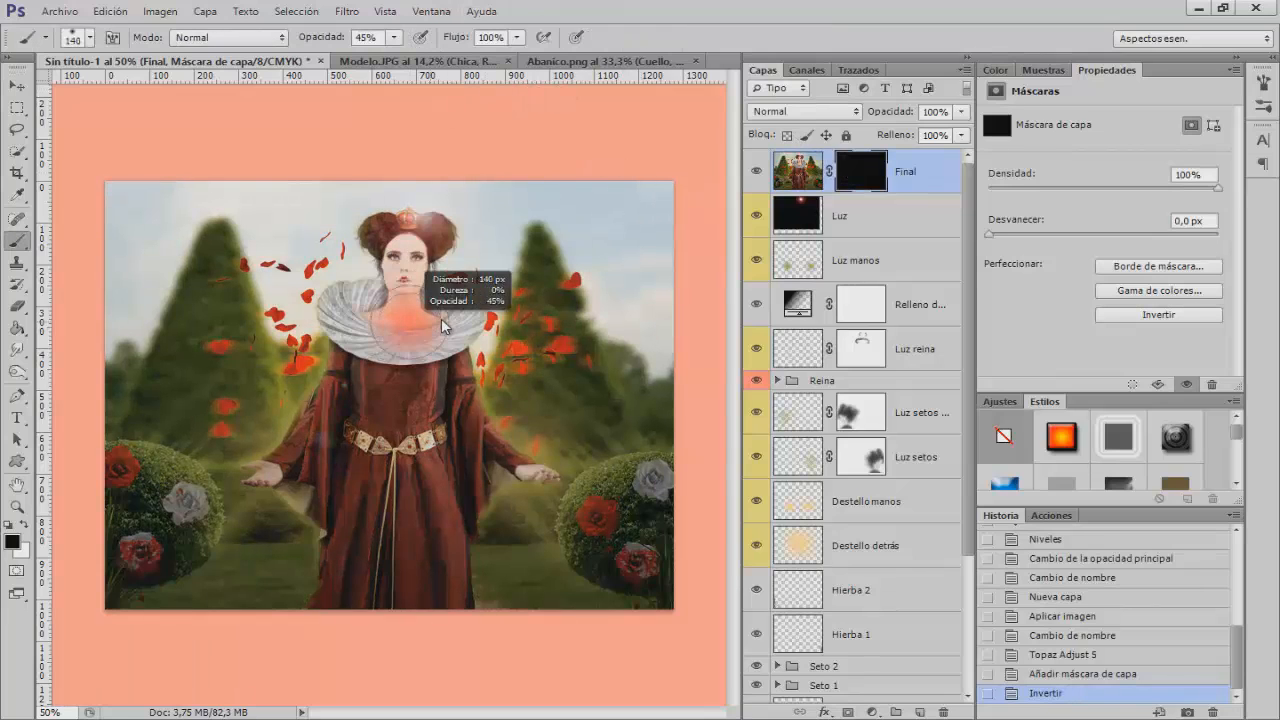
drag(437, 321, 423, 310)
drag(362, 475, 395, 403)
key(x)
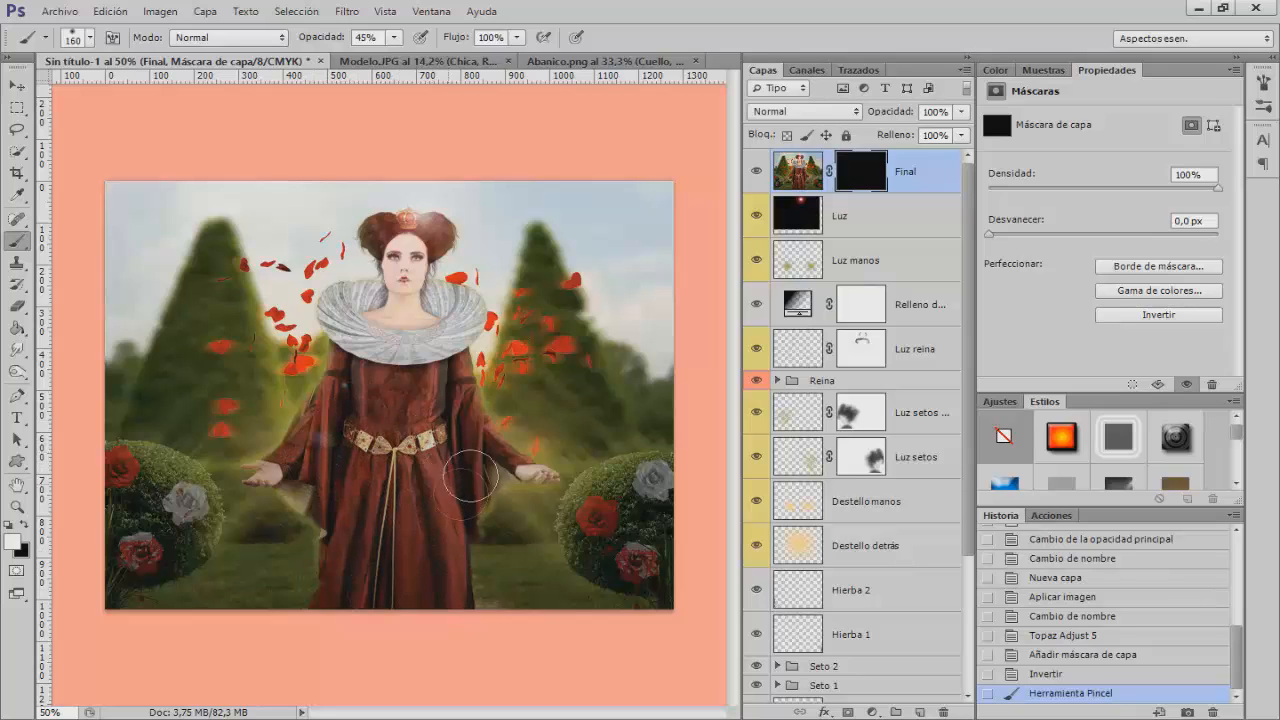
drag(444, 404, 420, 384)
Resize the brush to 148 px, paint the Final mask over the queen's head, hedges, rose bushes and grass, and compare the layer's effect
alt+right_click(408, 378)
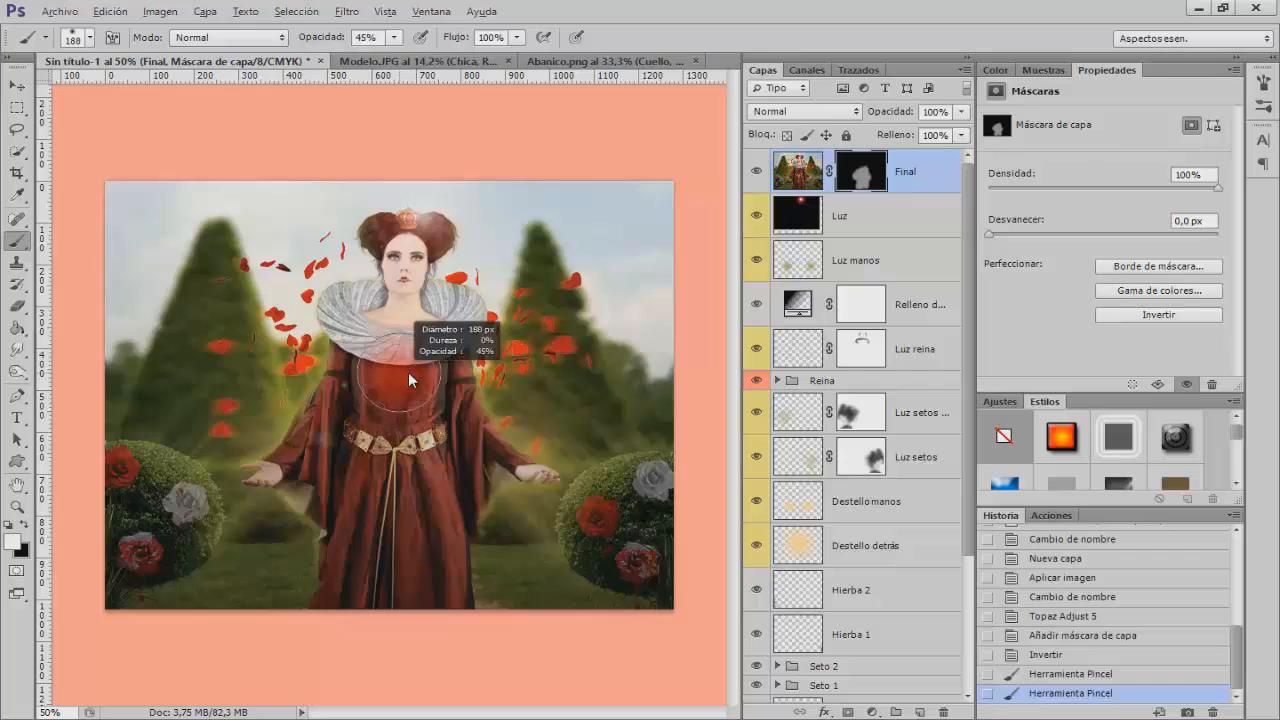
alt+right_click(398, 313)
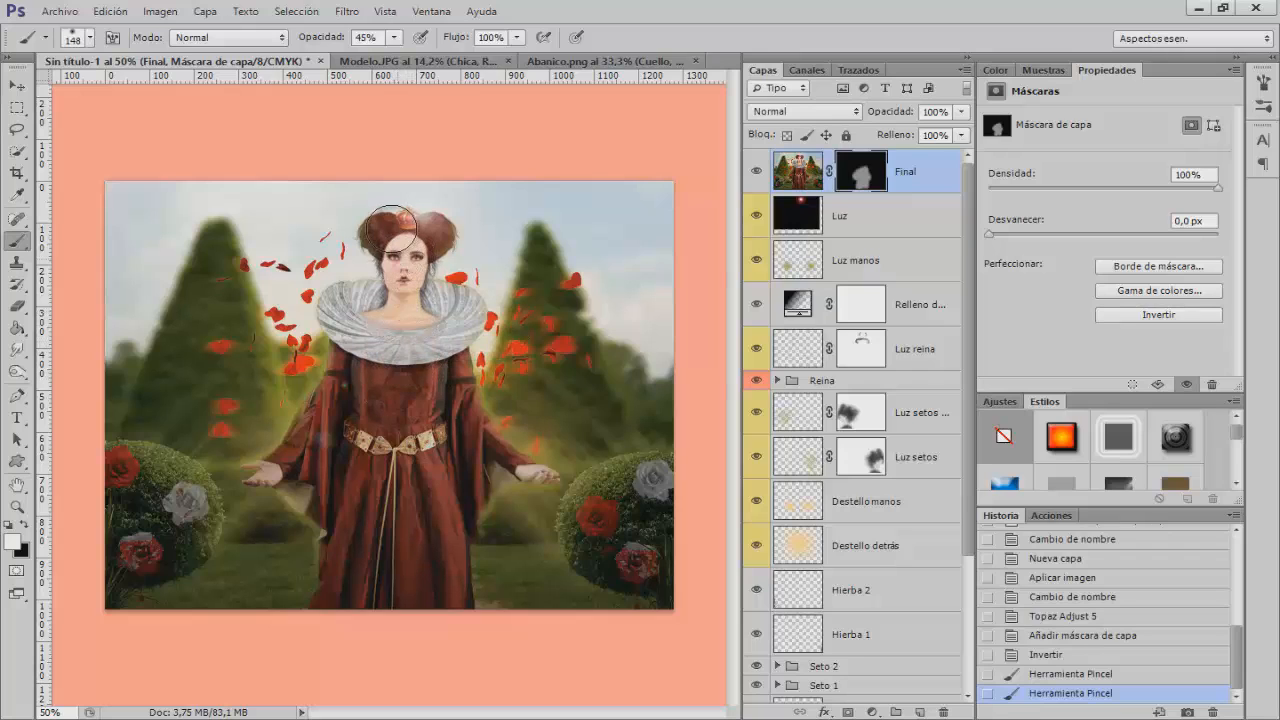
mouse_move(435, 232)
mouse_down()
mouse_move(404, 292)
mouse_move(377, 292)
mouse_move(379, 333)
mouse_move(429, 335)
mouse_move(449, 312)
mouse_move(584, 342)
mouse_move(549, 267)
mouse_move(519, 333)
mouse_move(505, 373)
mouse_up()
mouse_move(243, 428)
mouse_down()
mouse_move(250, 315)
mouse_move(234, 261)
mouse_move(232, 340)
mouse_move(259, 436)
mouse_move(270, 432)
mouse_move(200, 478)
mouse_move(140, 466)
mouse_move(161, 464)
mouse_move(208, 507)
mouse_move(188, 563)
mouse_move(175, 560)
mouse_move(183, 485)
mouse_move(203, 498)
mouse_move(157, 564)
mouse_move(207, 502)
mouse_move(140, 454)
mouse_up()
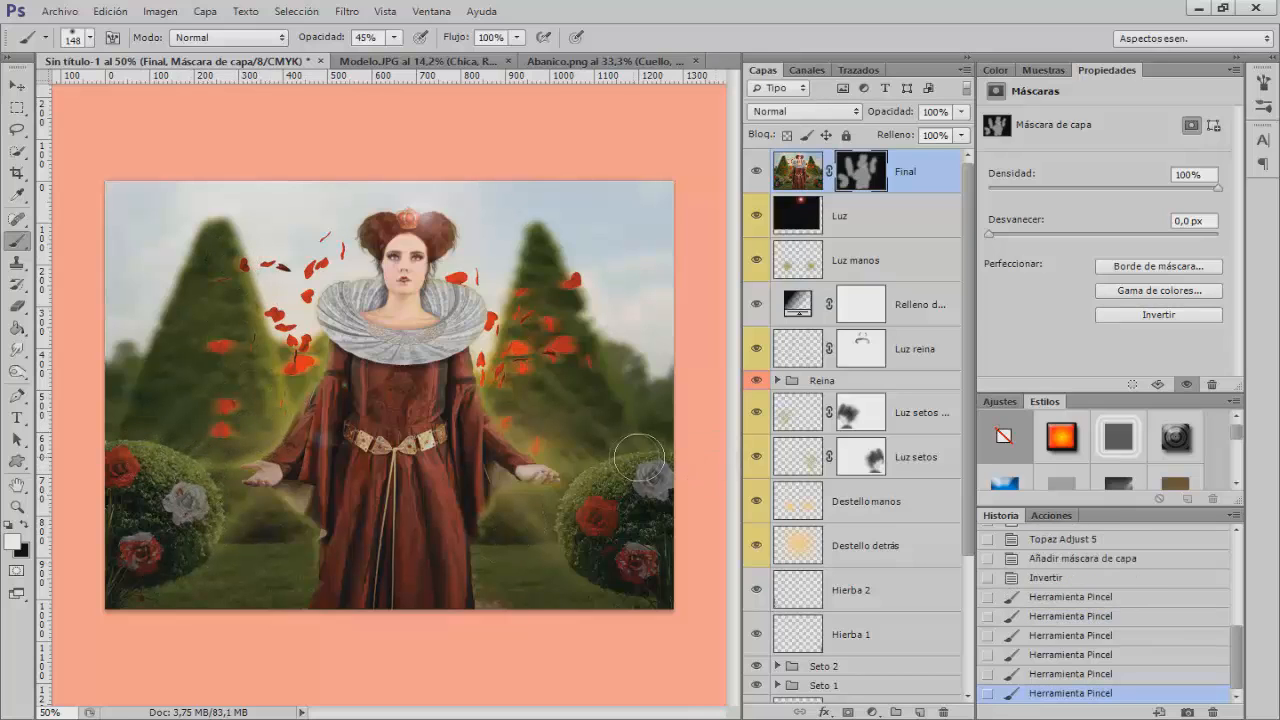
mouse_move(585, 508)
mouse_down()
mouse_move(654, 477)
mouse_move(612, 564)
mouse_move(564, 497)
mouse_move(651, 458)
mouse_move(610, 552)
mouse_move(593, 484)
mouse_move(537, 421)
mouse_move(549, 514)
mouse_move(480, 518)
mouse_up()
mouse_move(253, 508)
mouse_down()
mouse_move(229, 420)
mouse_move(270, 426)
mouse_up()
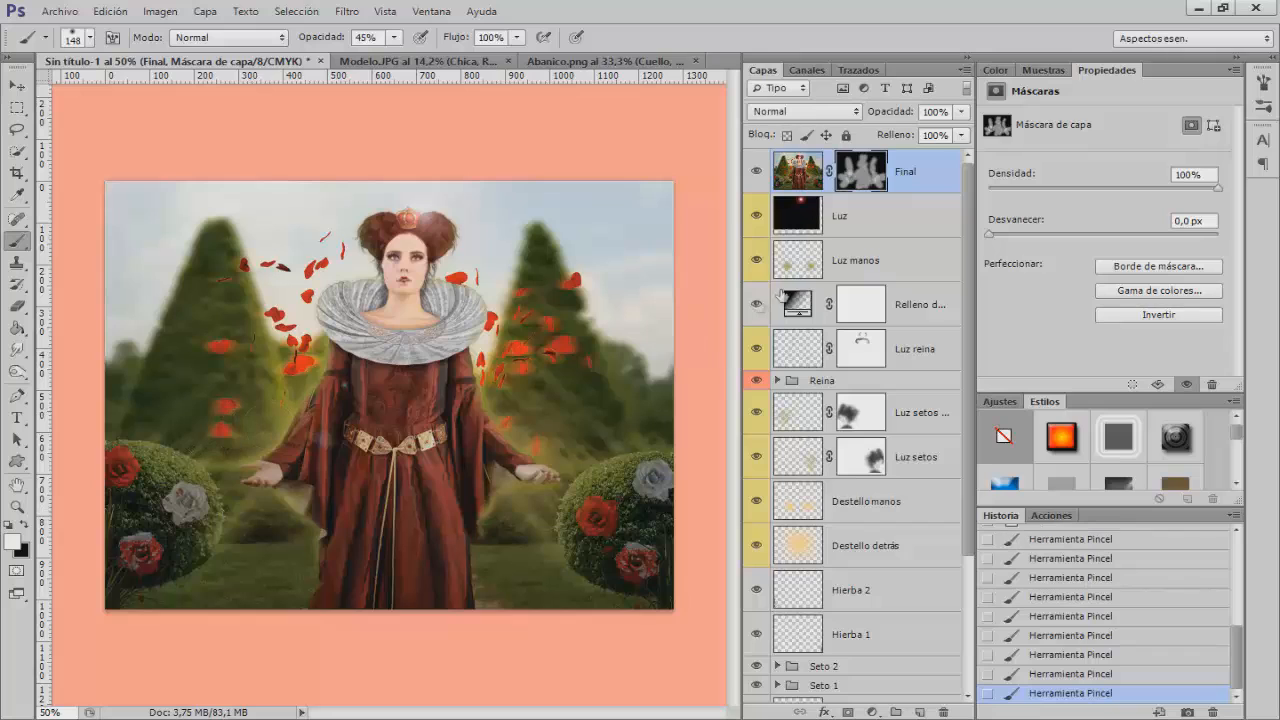
click(757, 172)
click(757, 172)
click(757, 172)
click(757, 172)
Add a Photo Filter adjustment layer above Final using Filtro caliente (LBA)
click(872, 712)
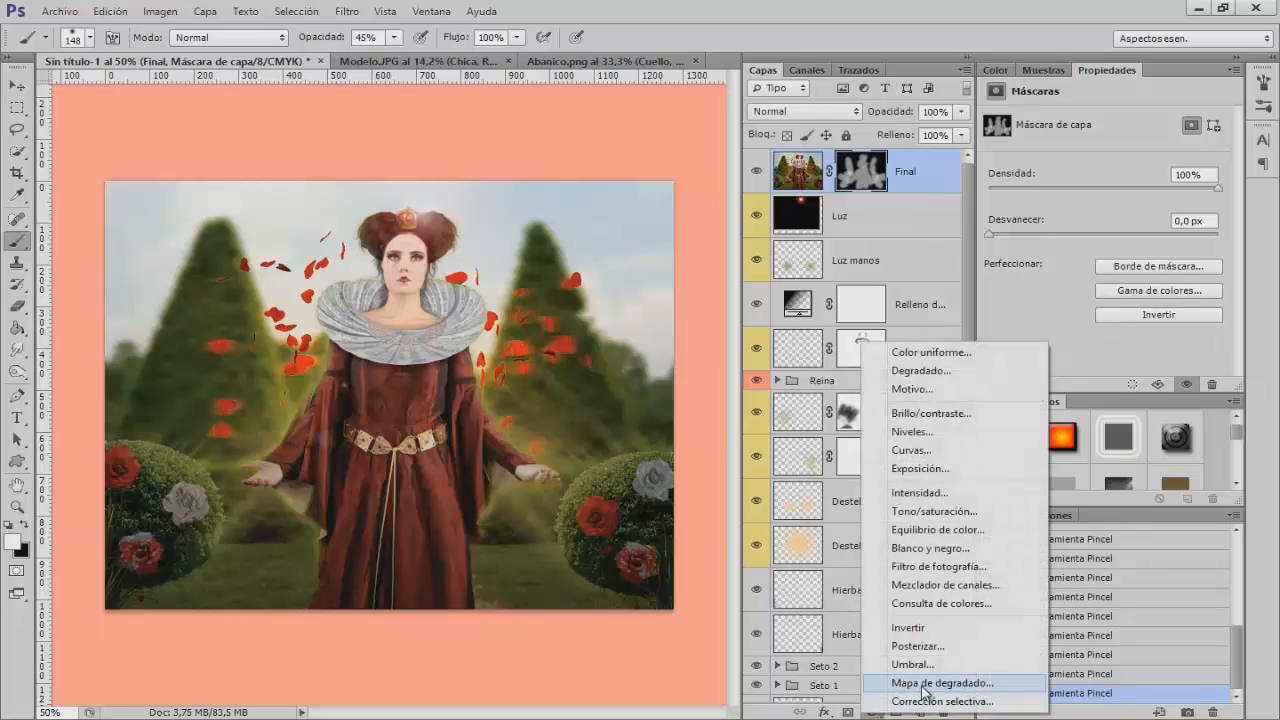
click(938, 566)
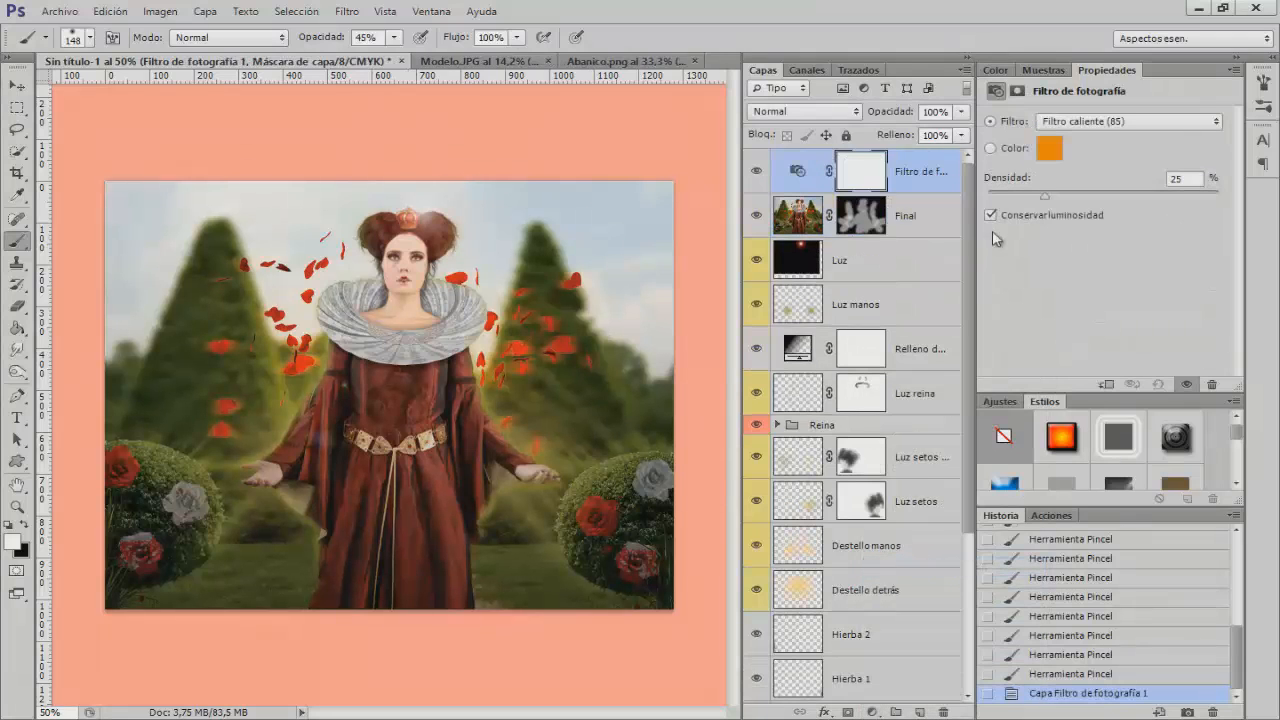
click(1140, 122)
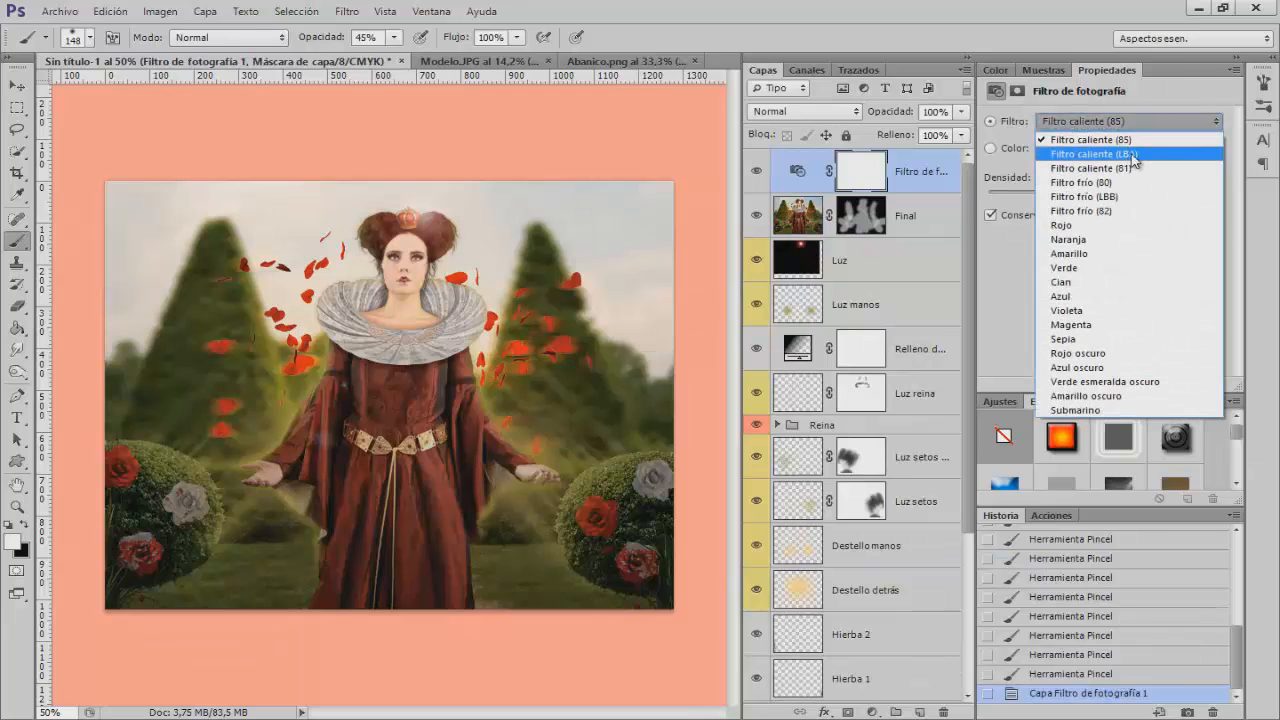
click(1135, 155)
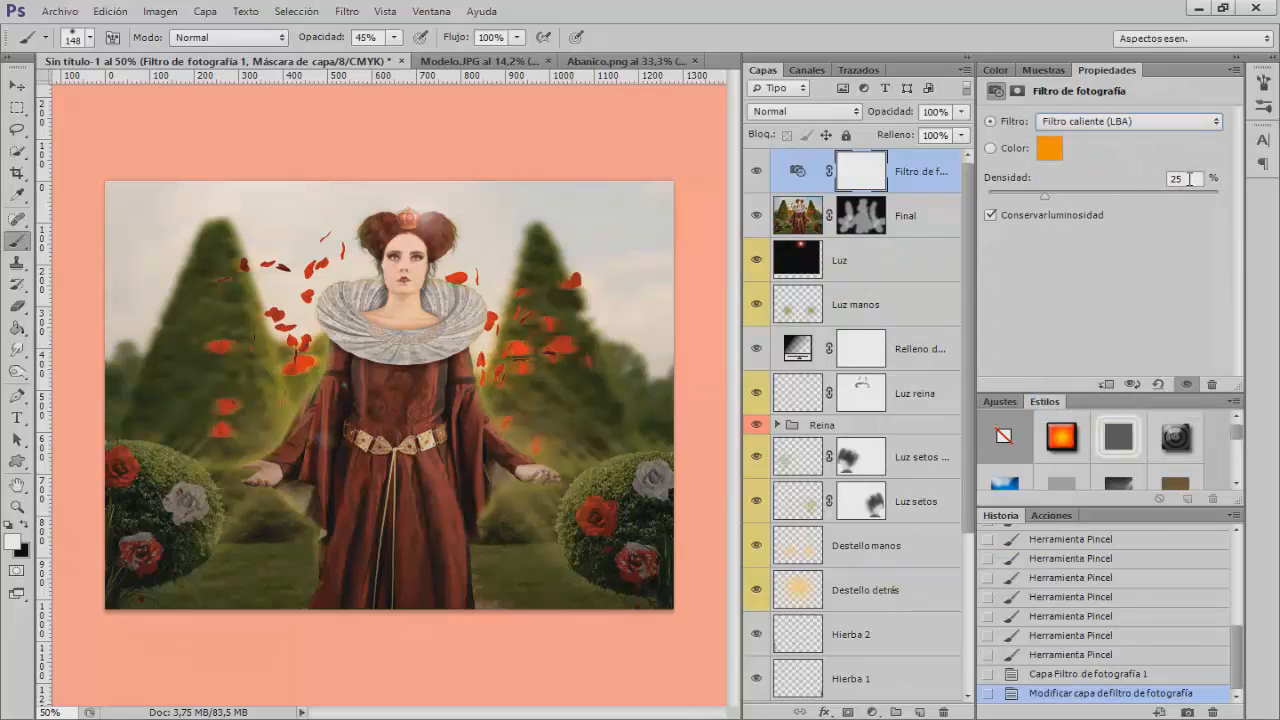
Try a photo filter density of 50%, compare its effect through the layer's visibility, and reduce the density to 25%
text(50)
click(757, 172)
click(757, 172)
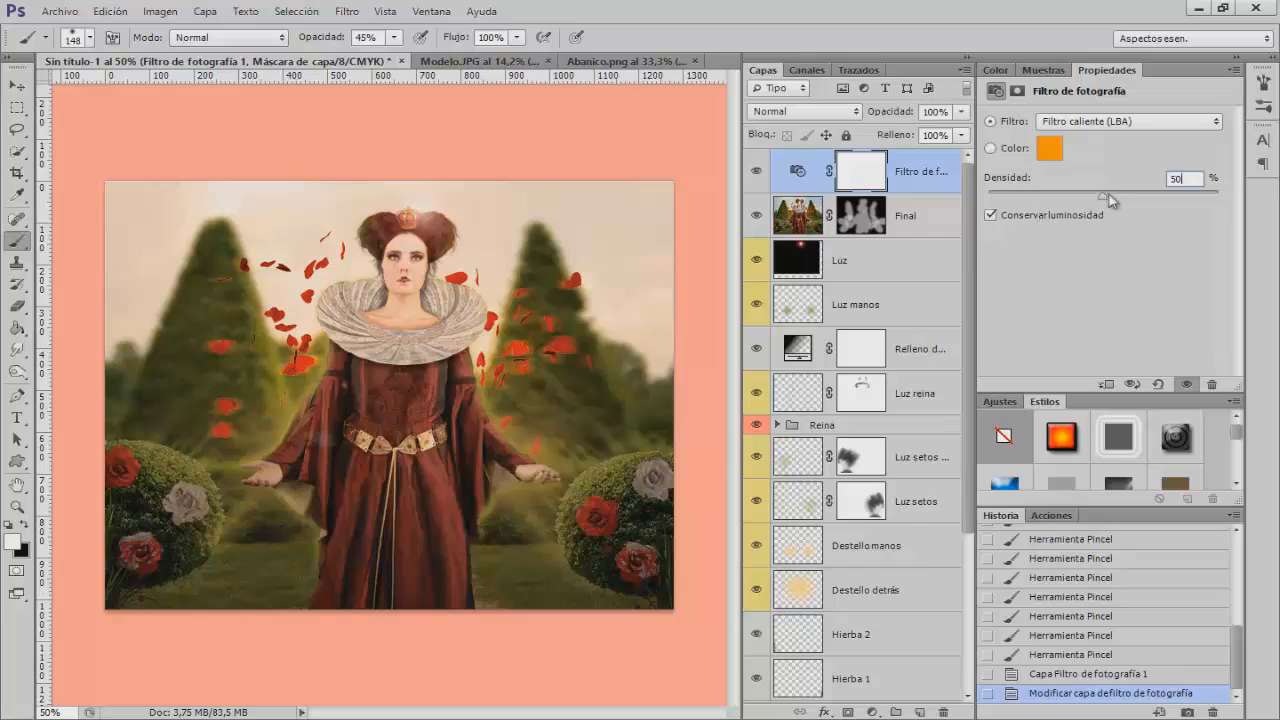
drag(1104, 202, 1066, 204)
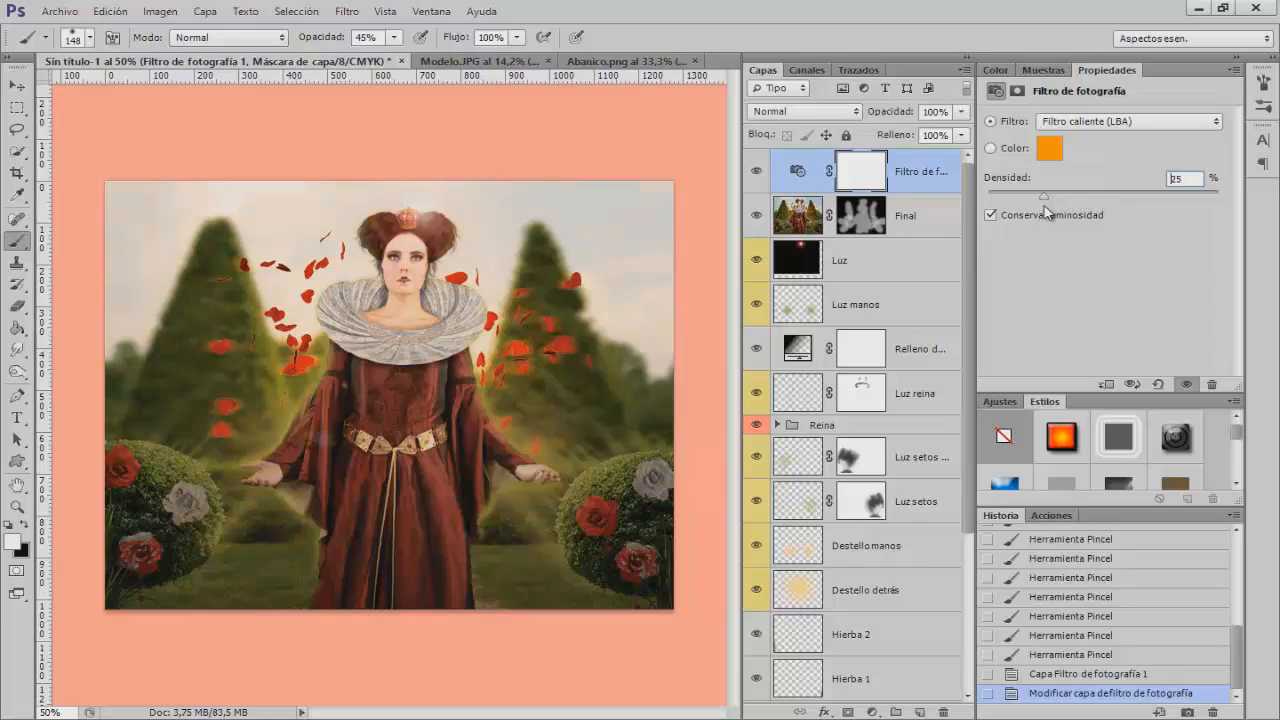